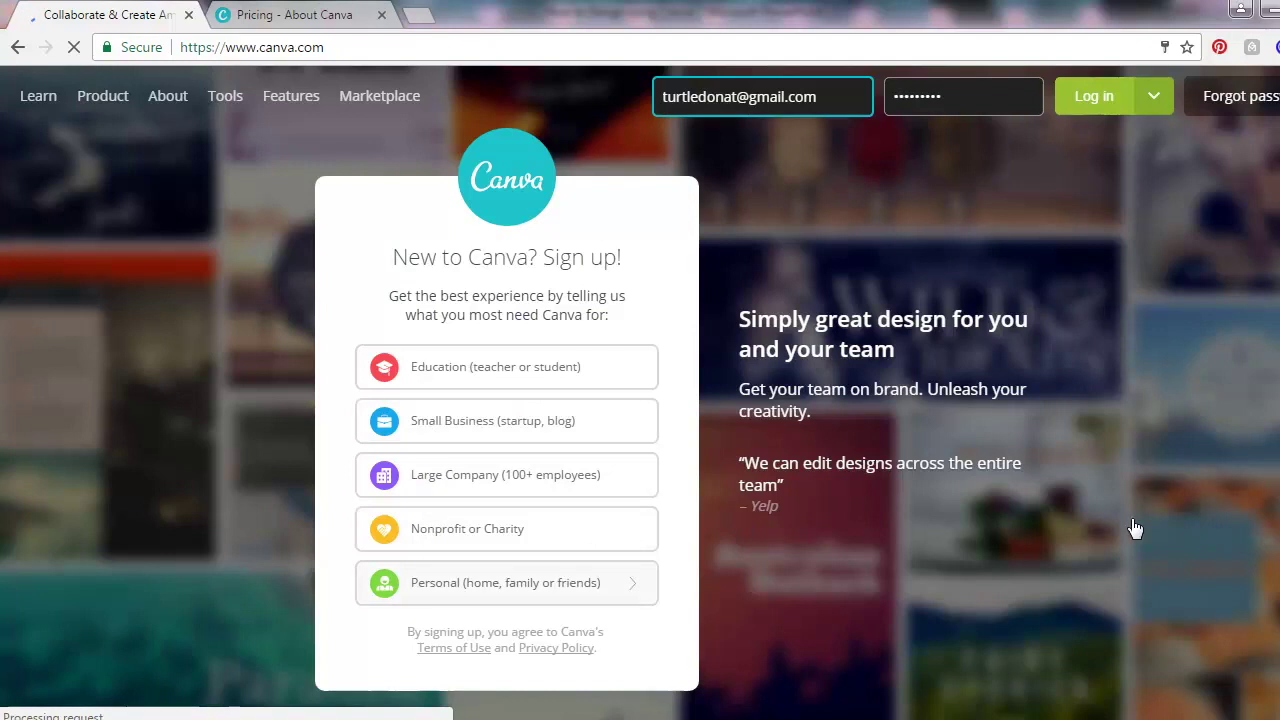
Sign up to Canva for personal use with a Facebook account and approve the Facebook popup
click(478, 590)
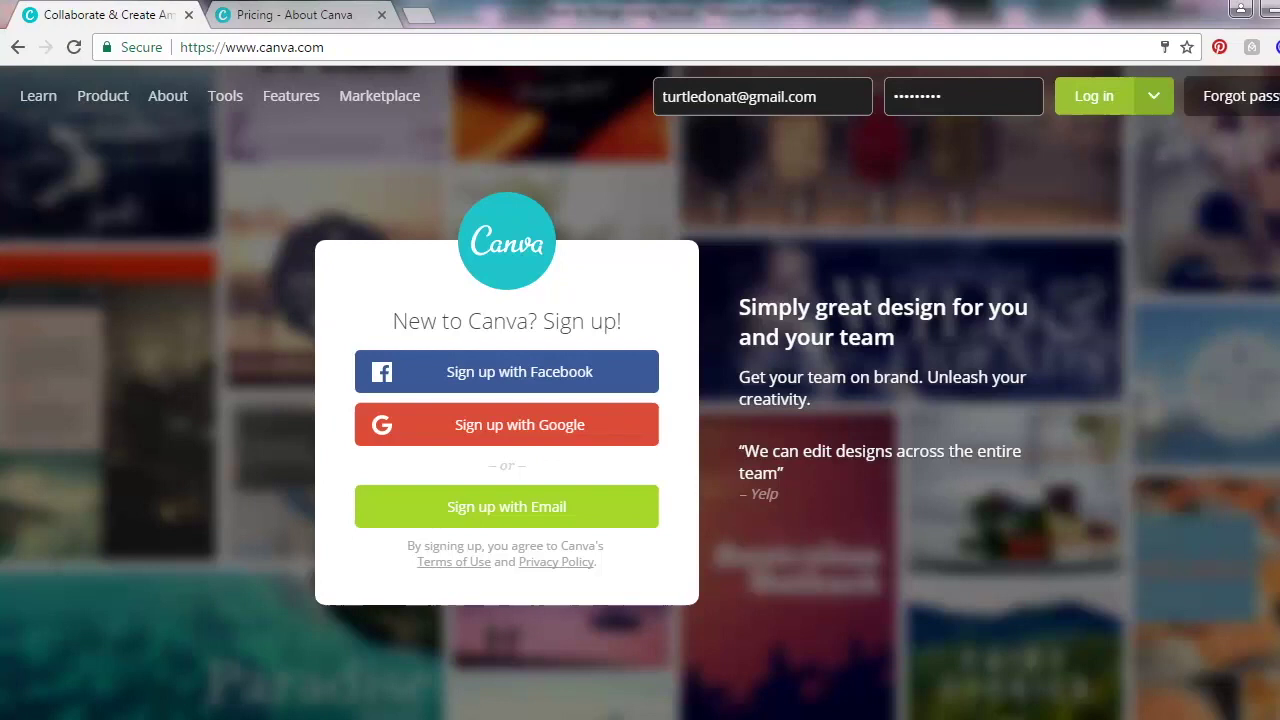
click(493, 377)
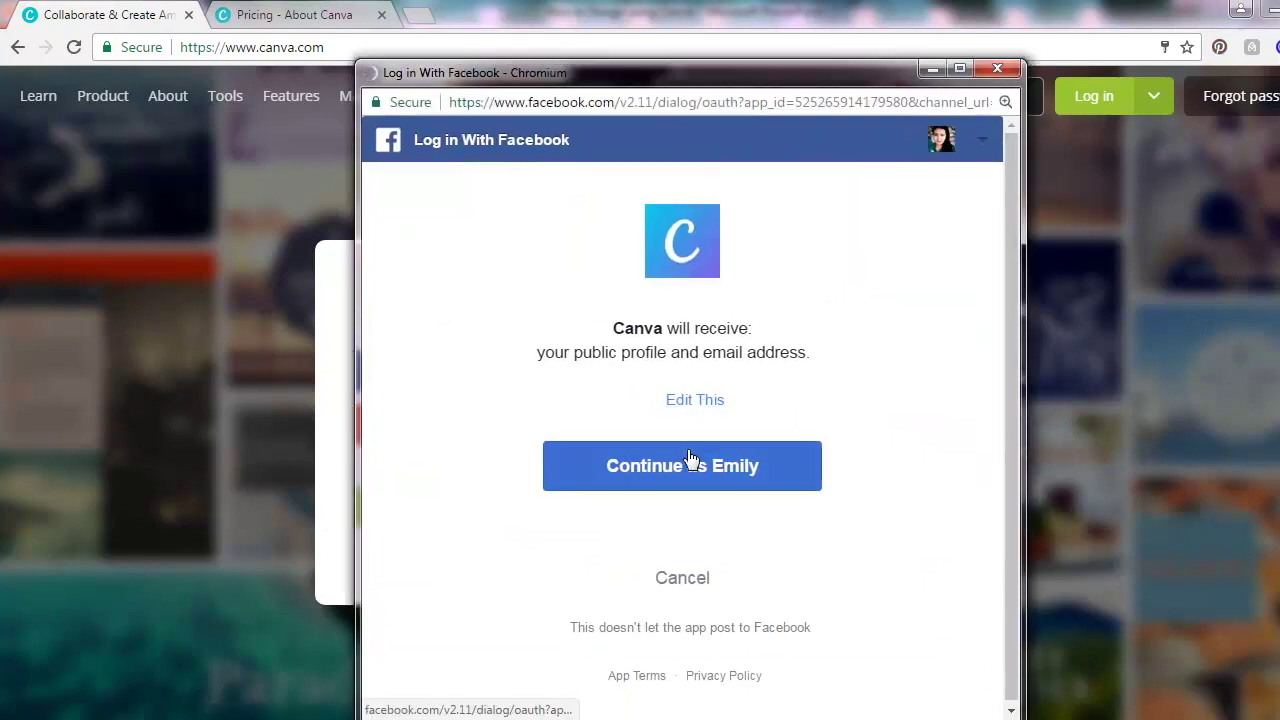
click(688, 462)
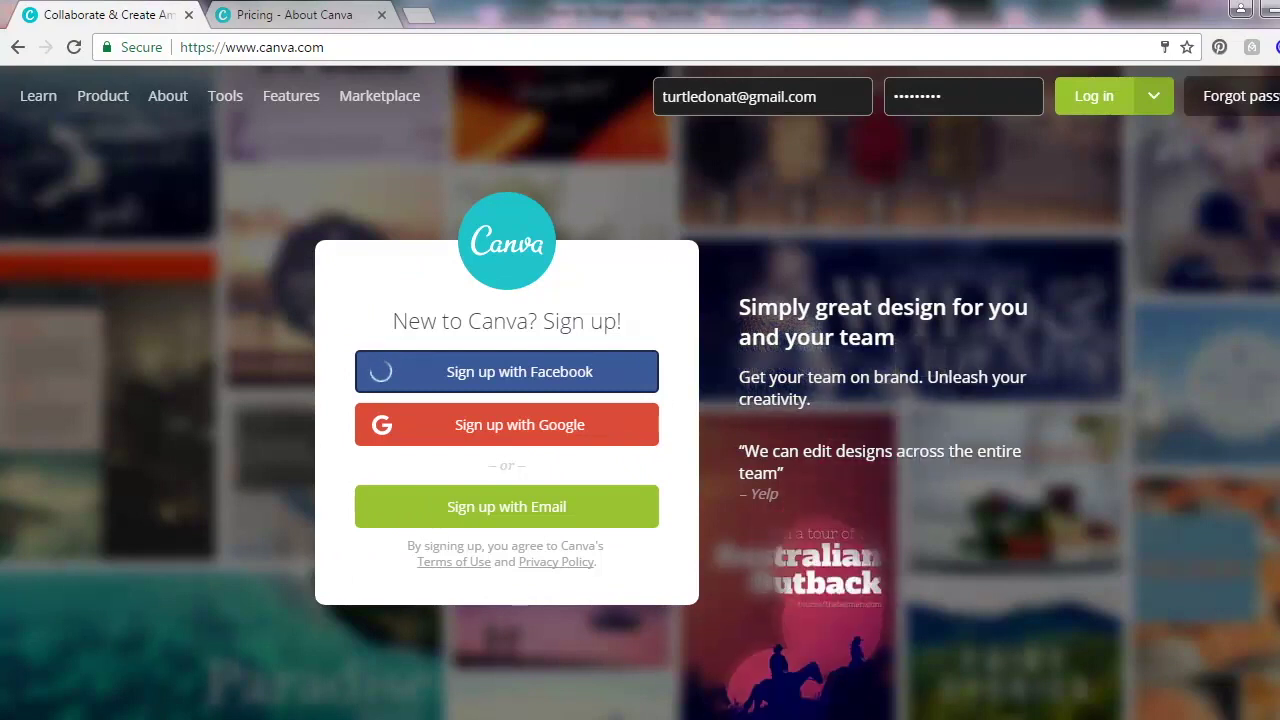
mouse_move(646, 719)
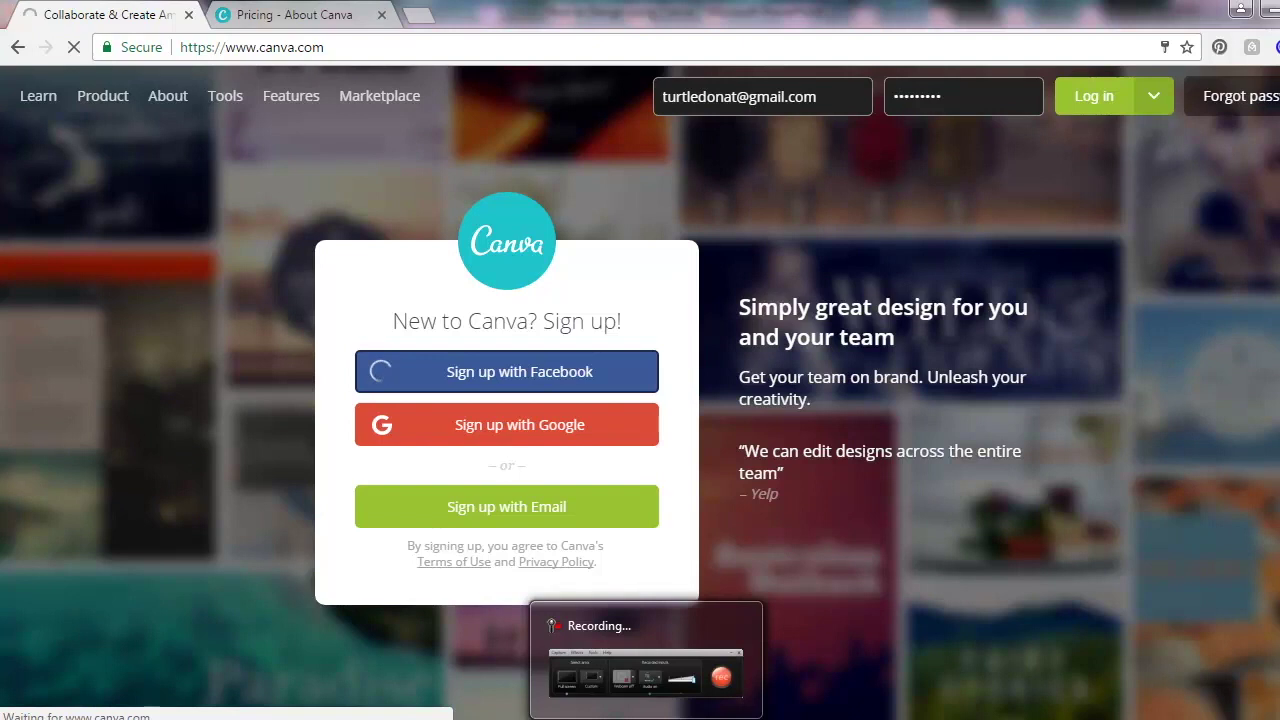
click(646, 665)
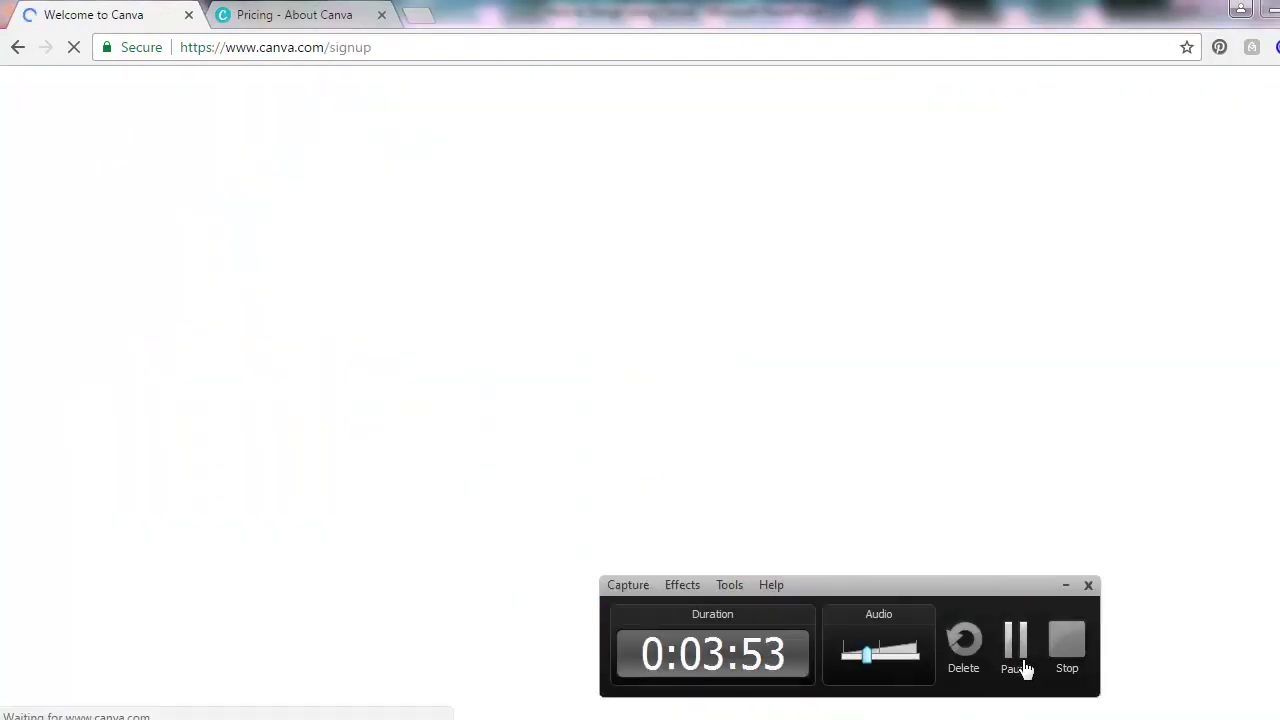
click(1022, 666)
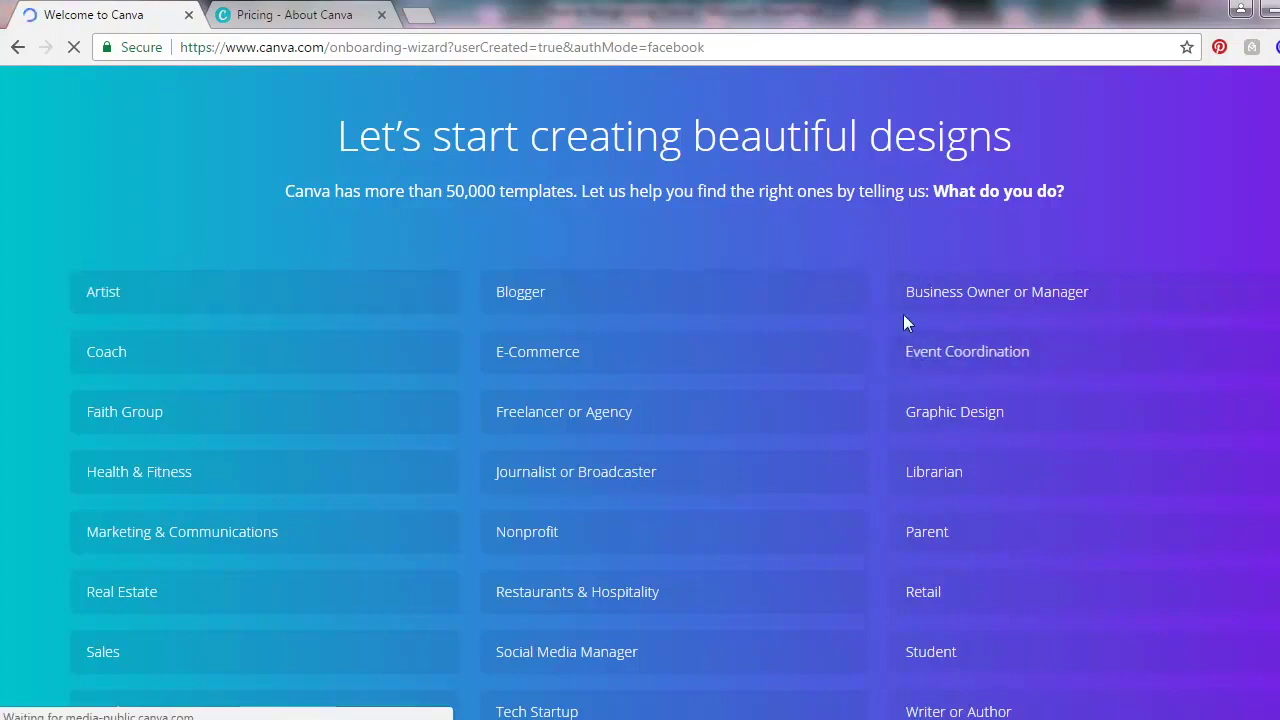
Choose Blogger as the occupation and skip inviting team members
click(533, 300)
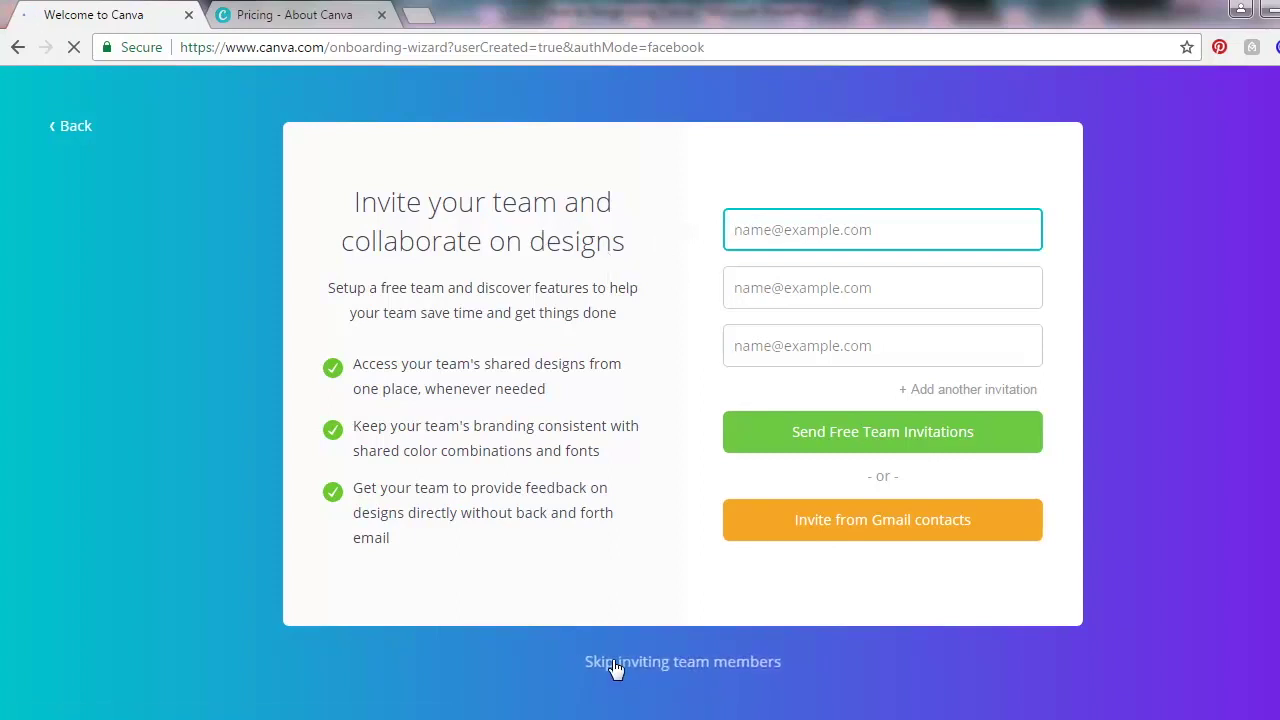
click(666, 664)
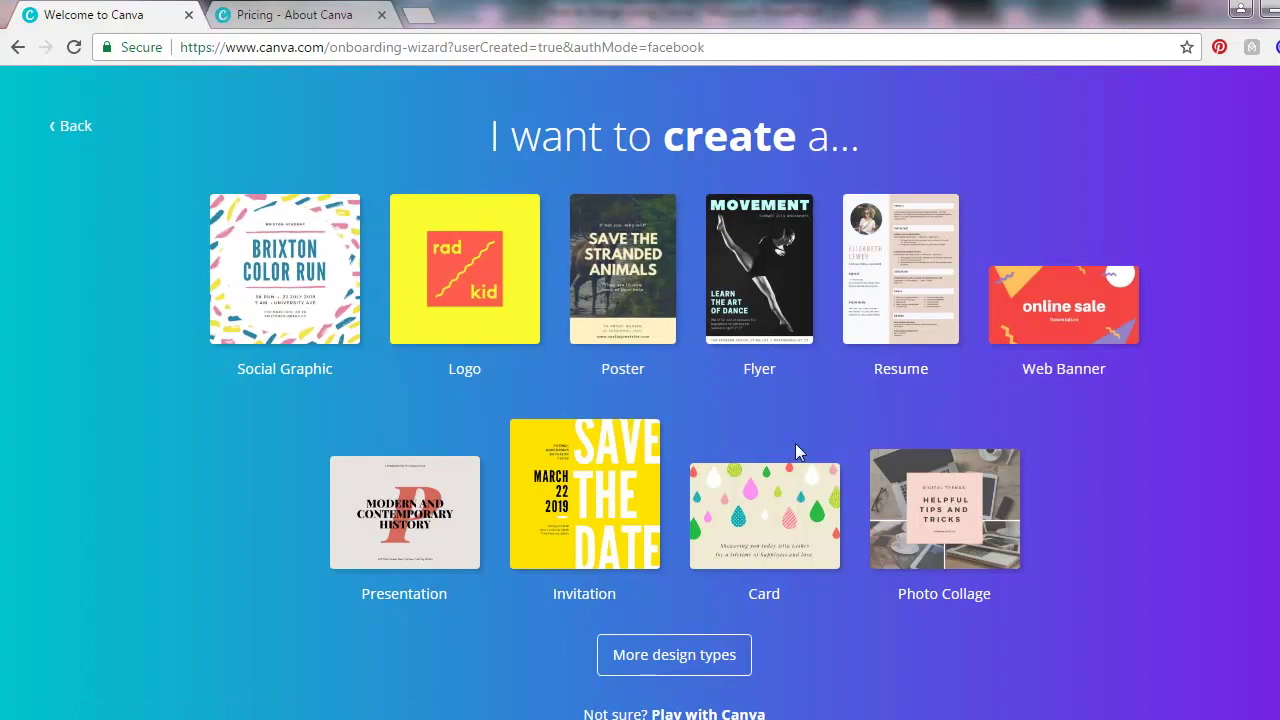
Show all design types and scroll the catalogue down to Blogging & eBooks
click(676, 660)
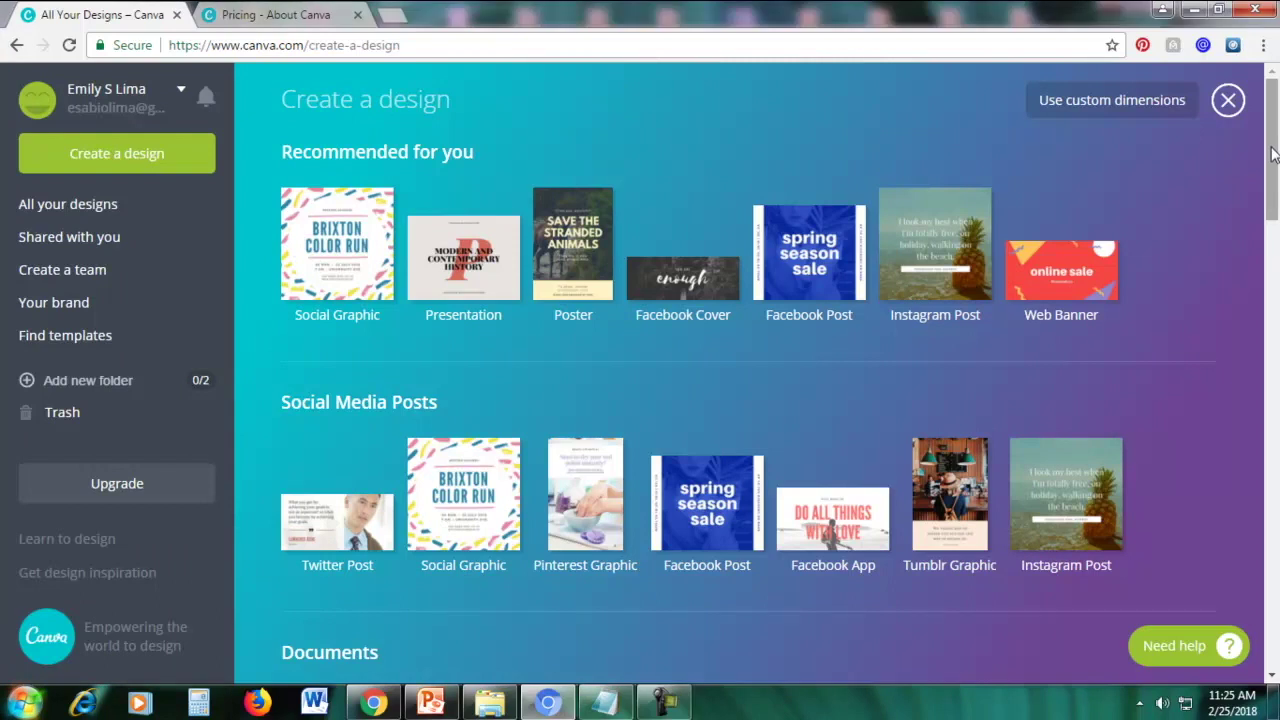
scroll(1274, 172, down, 2)
drag(1274, 172, 1274, 211)
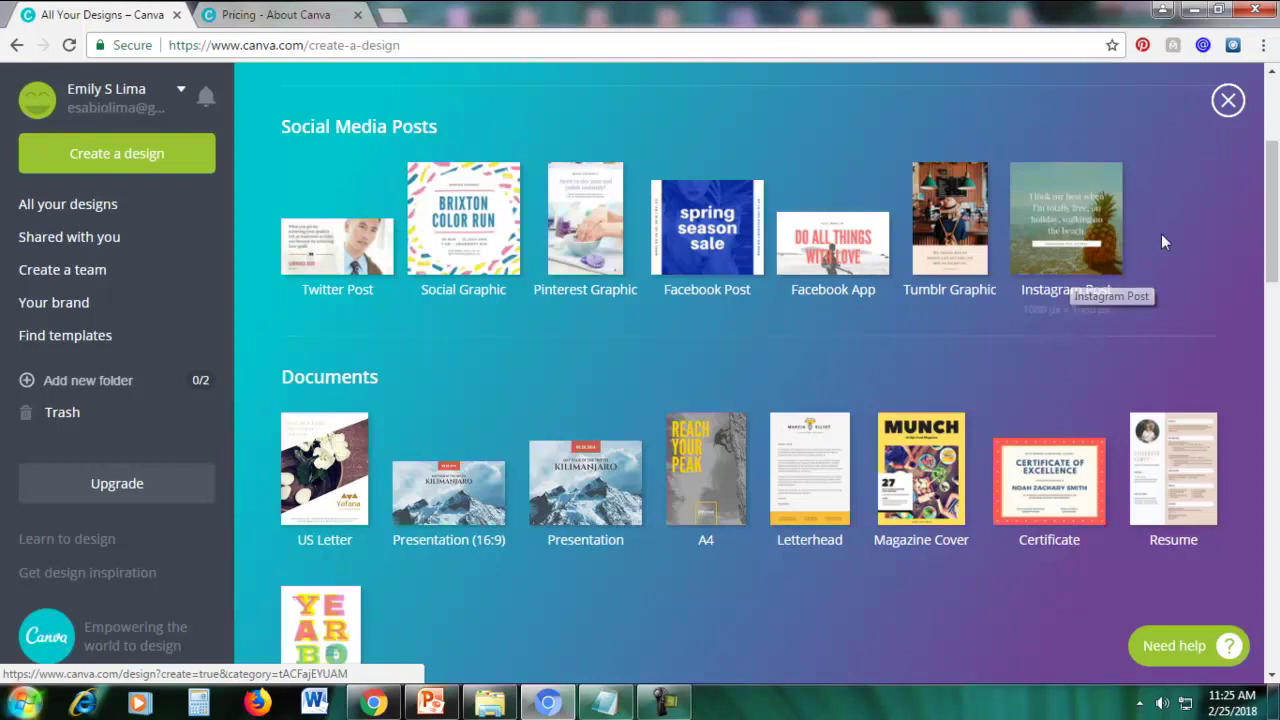
drag(1273, 228, 1277, 263)
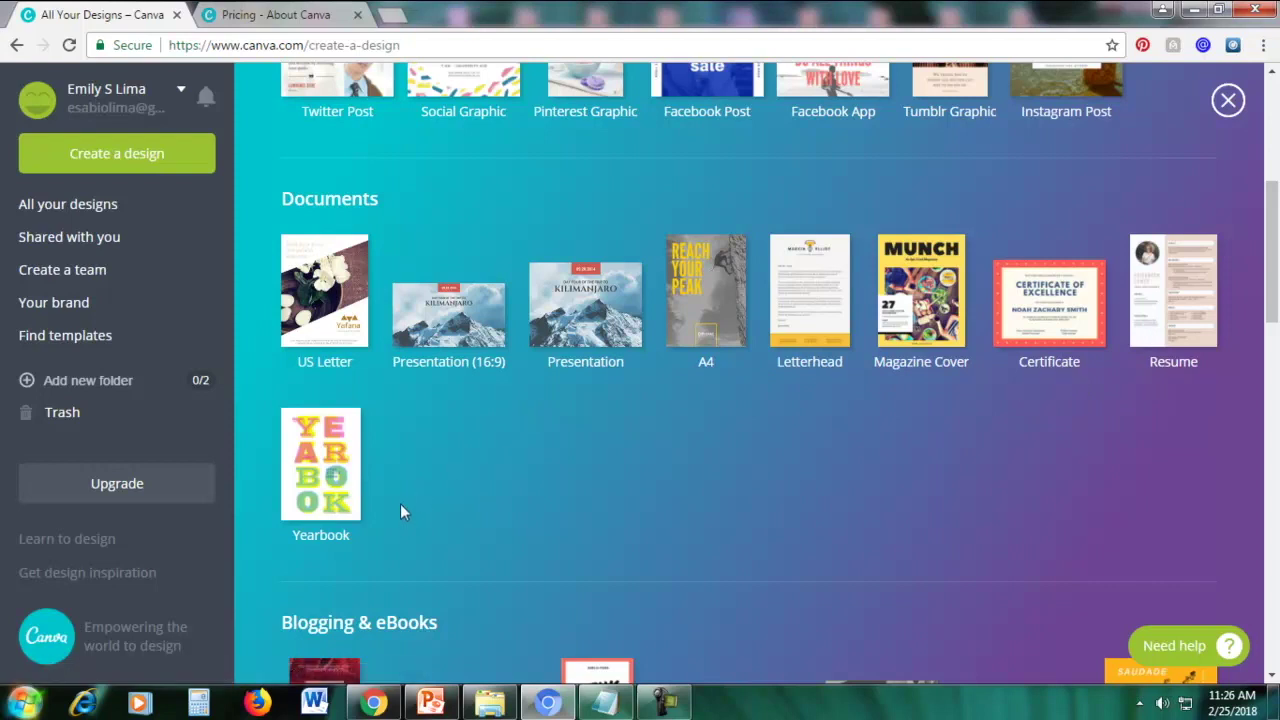
scroll(400, 512, down, 4)
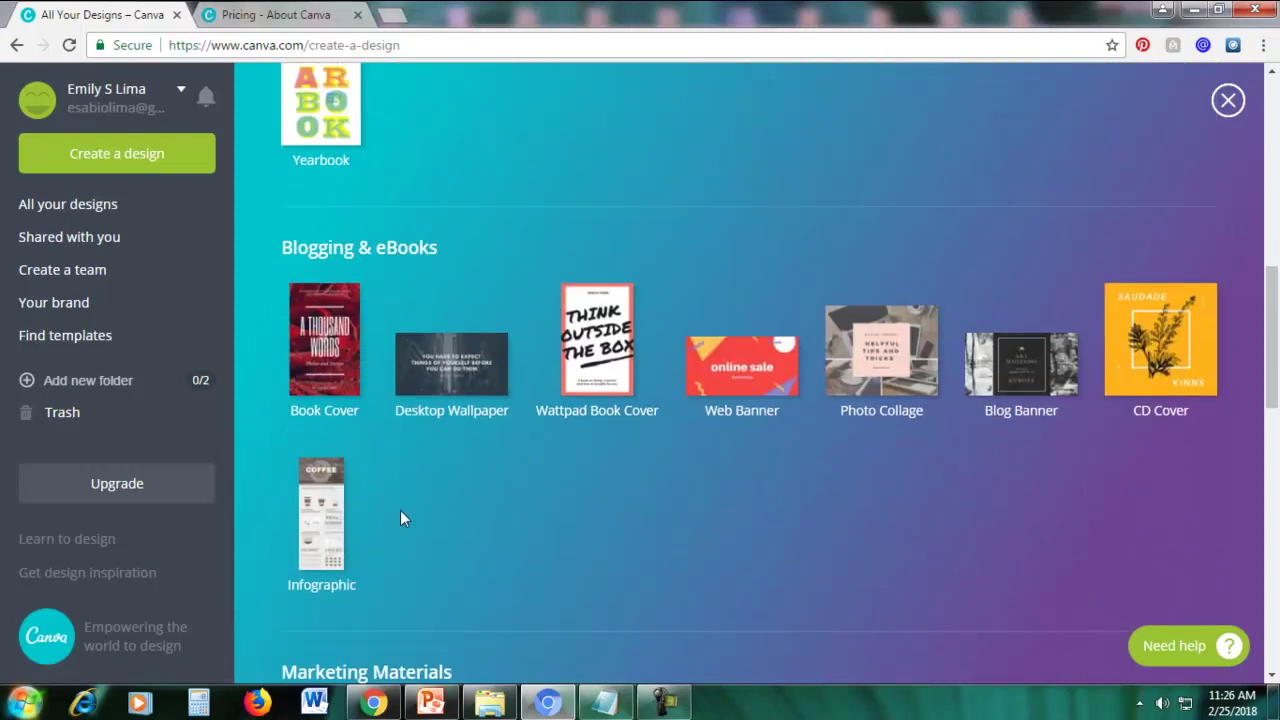
scroll(400, 518, down, 1)
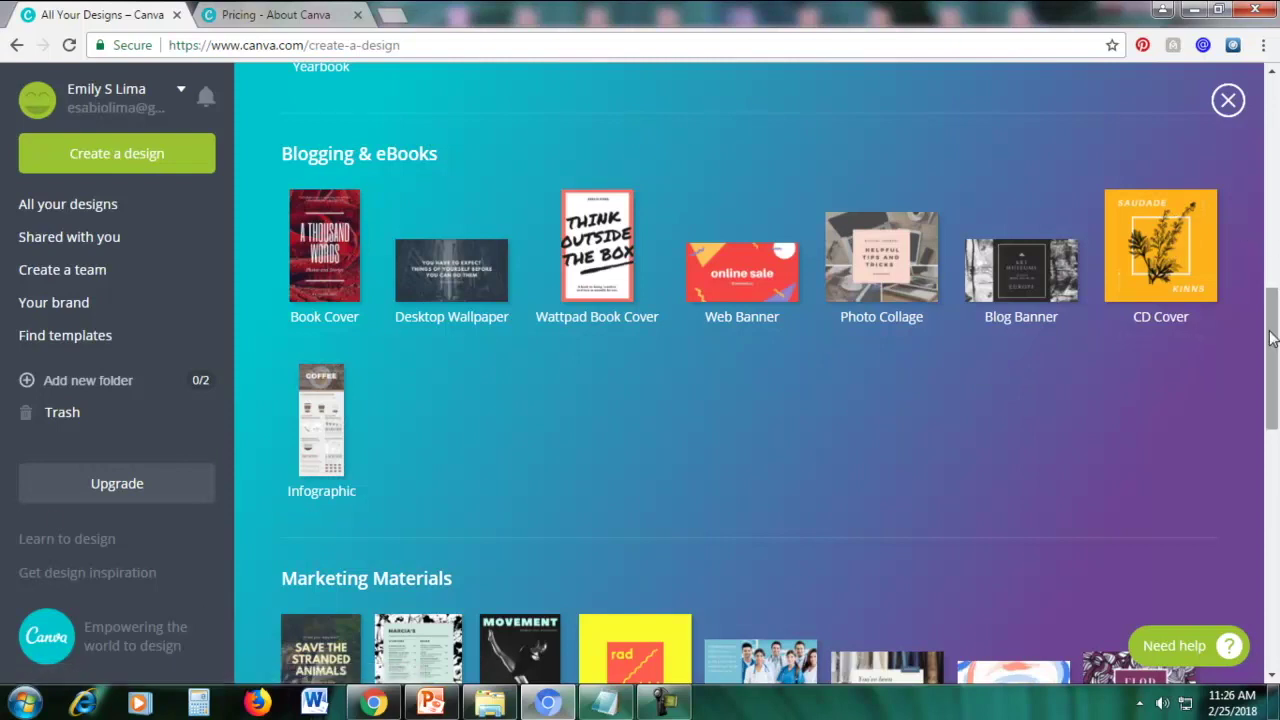
scroll(1271, 340, down, 4)
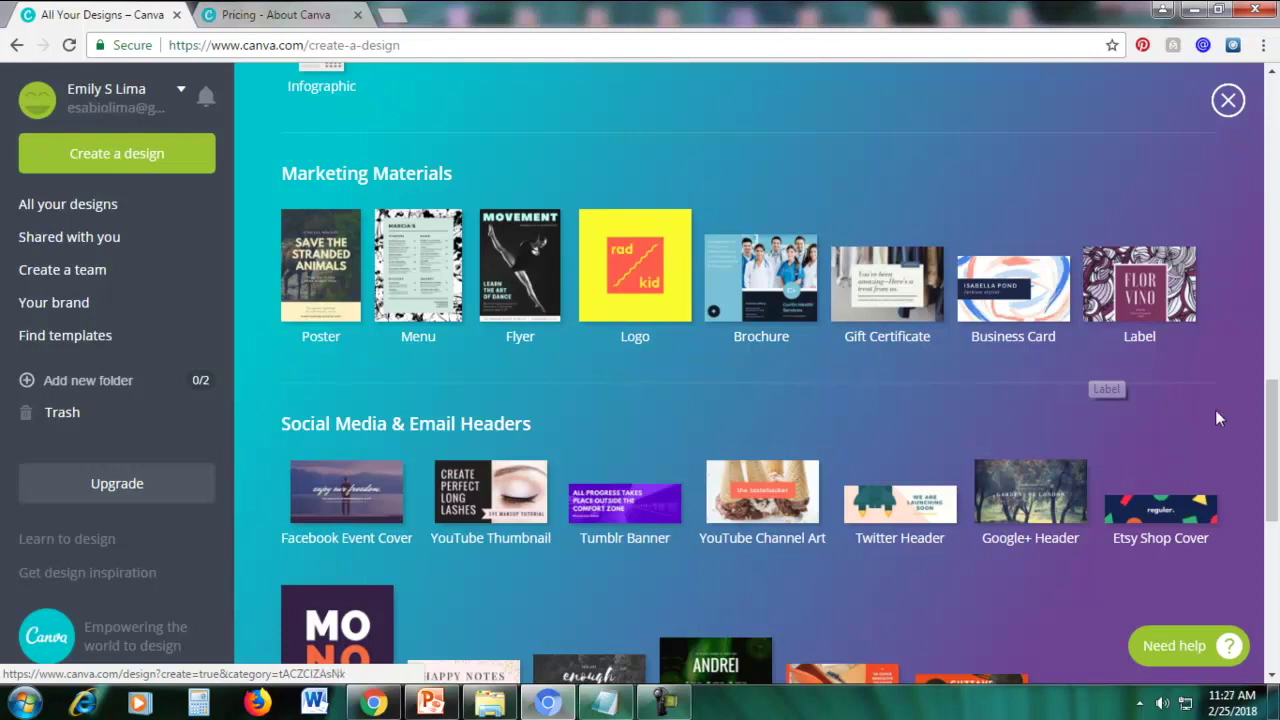
drag(1274, 465, 1275, 522)
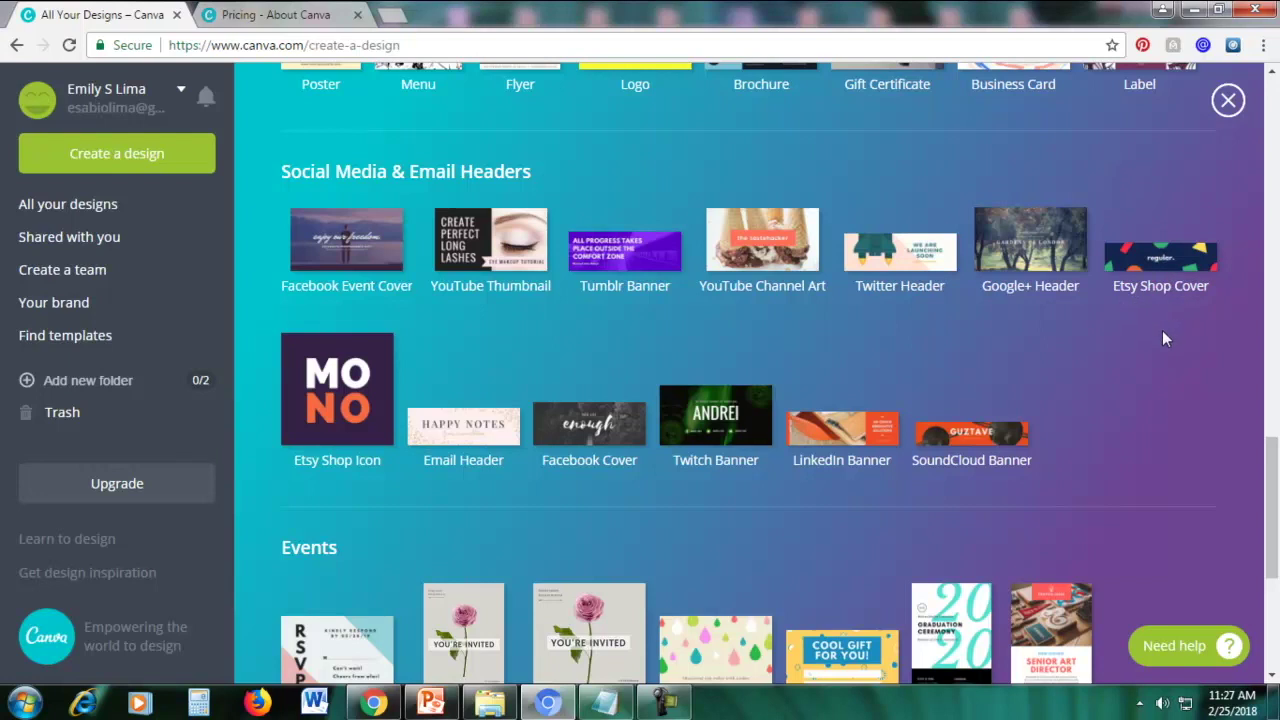
scroll(1163, 340, down, 3)
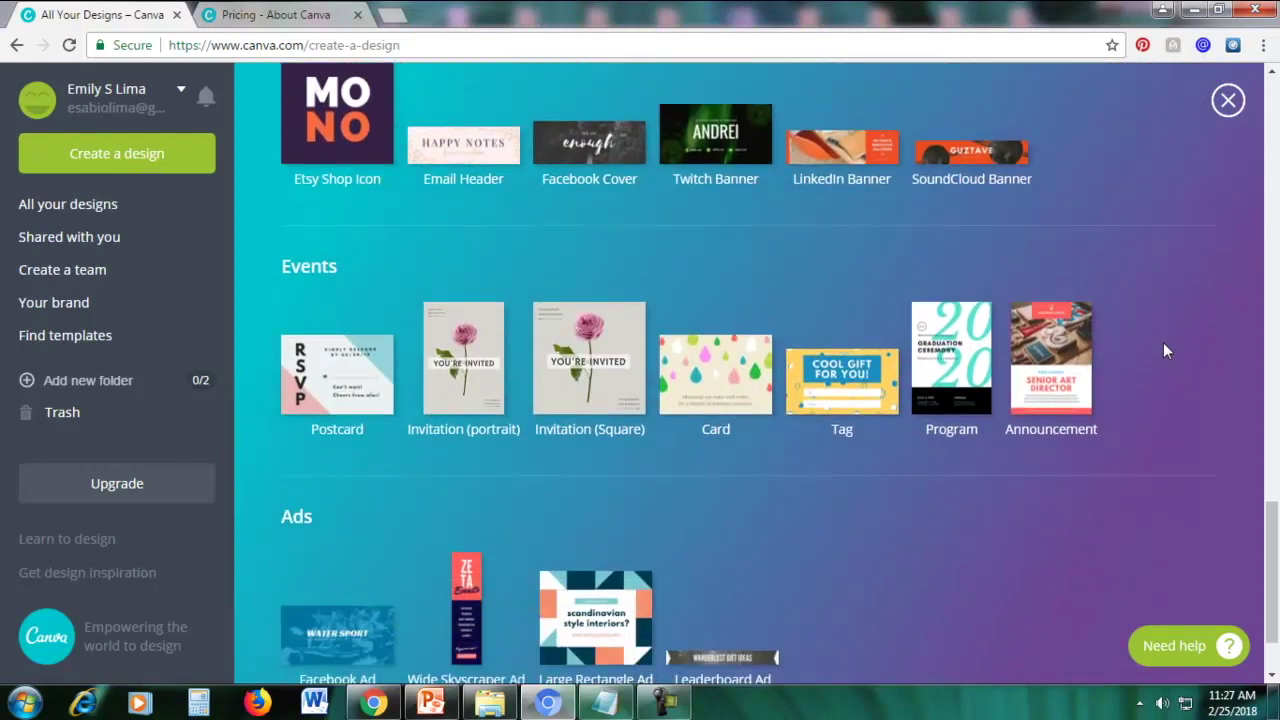
scroll(1163, 350, down, 1)
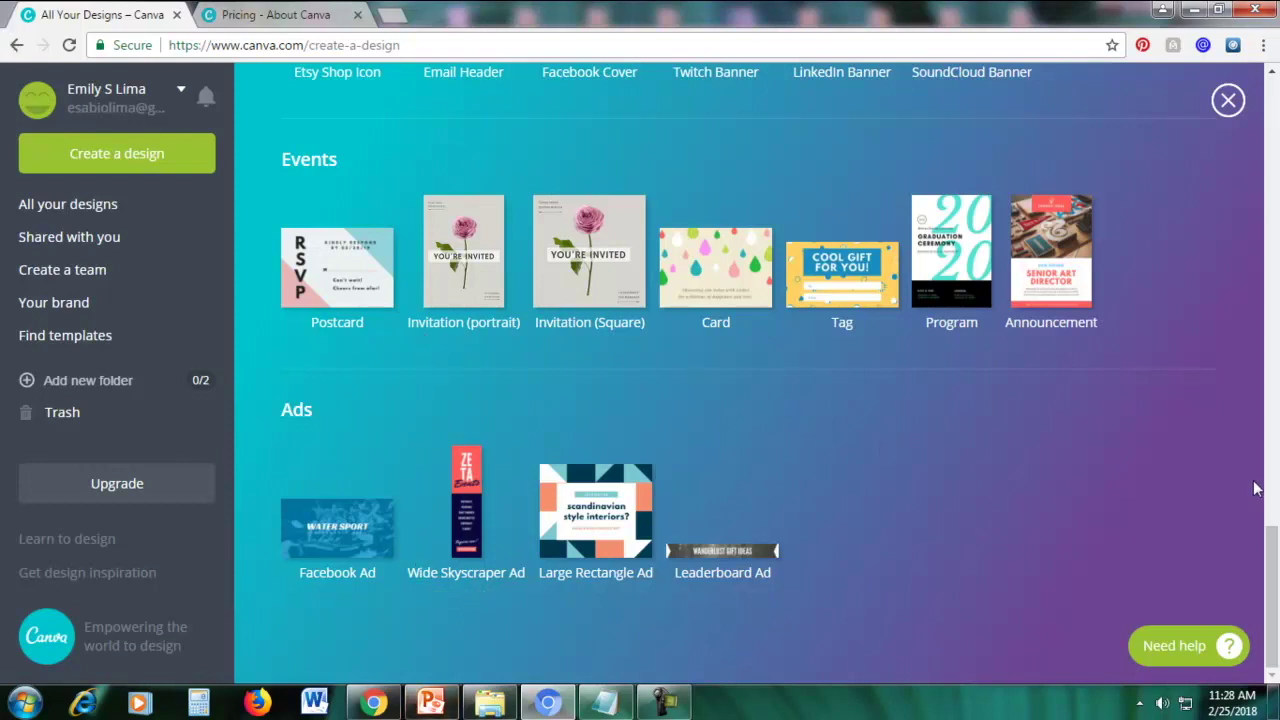
drag(1273, 555, 1268, 100)
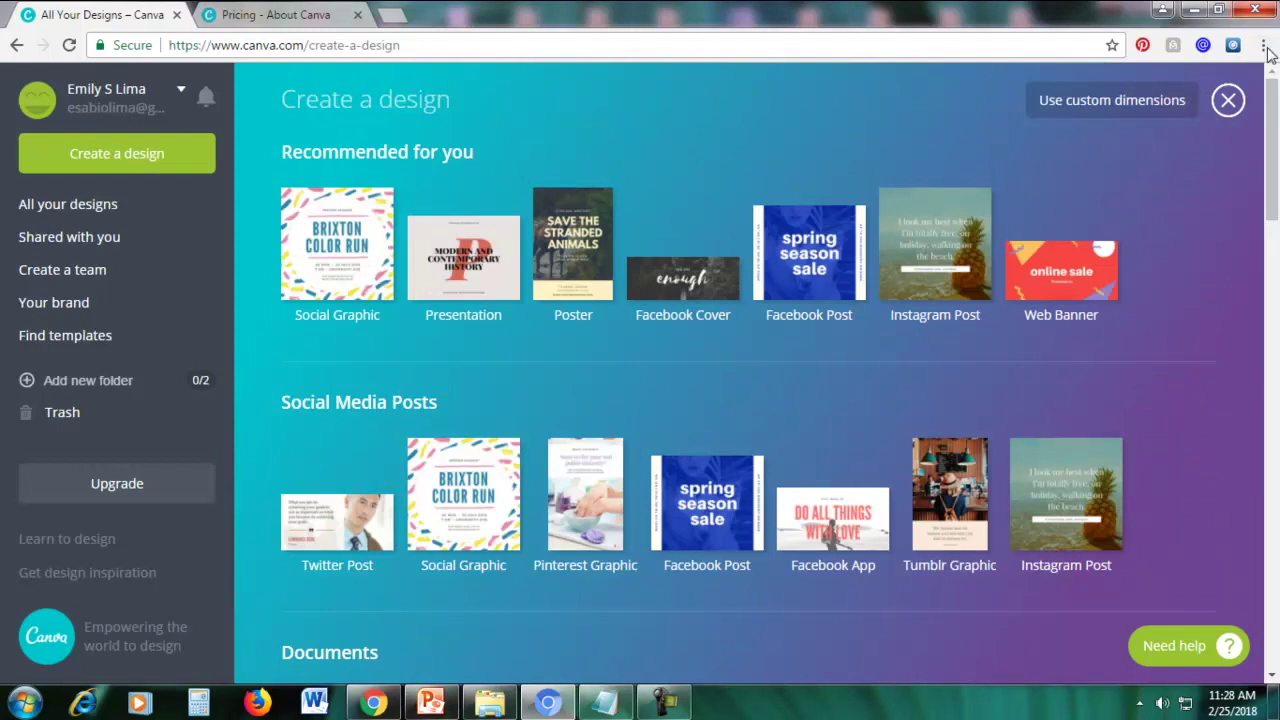
Scroll to Social Media Posts and start a Social Graphic design
drag(1276, 218, 1276, 230)
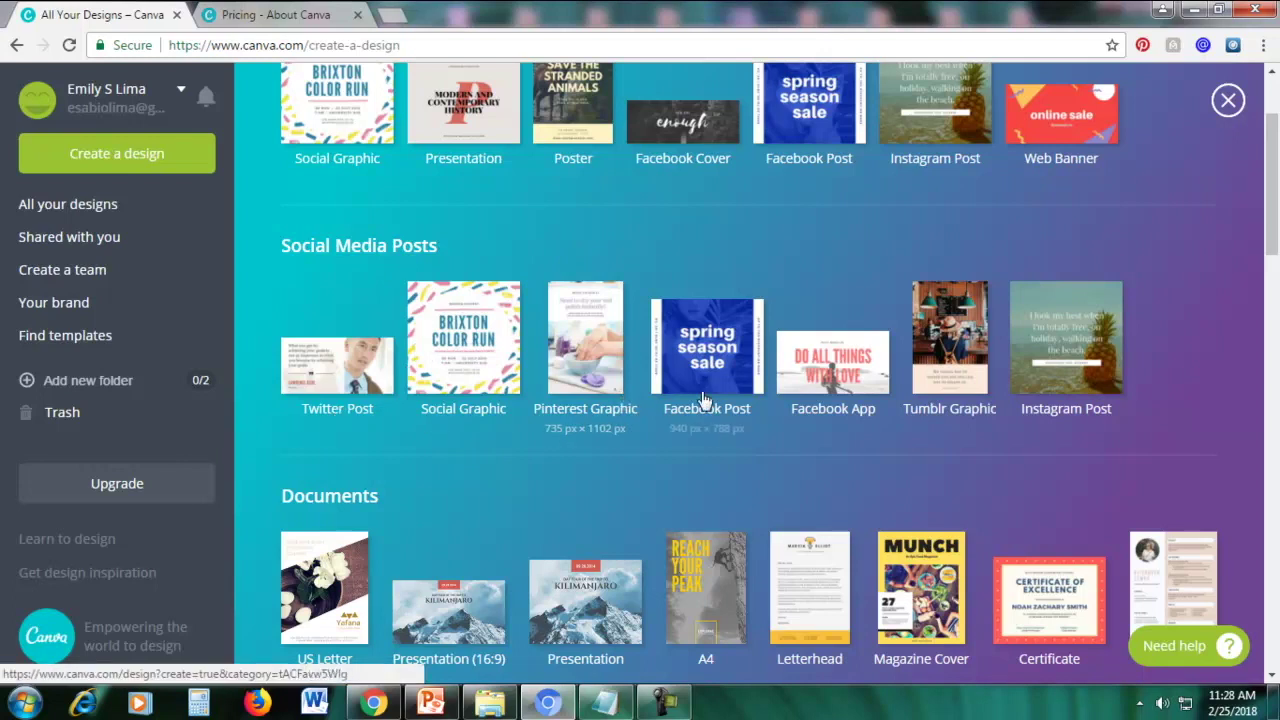
drag(1274, 232, 1274, 251)
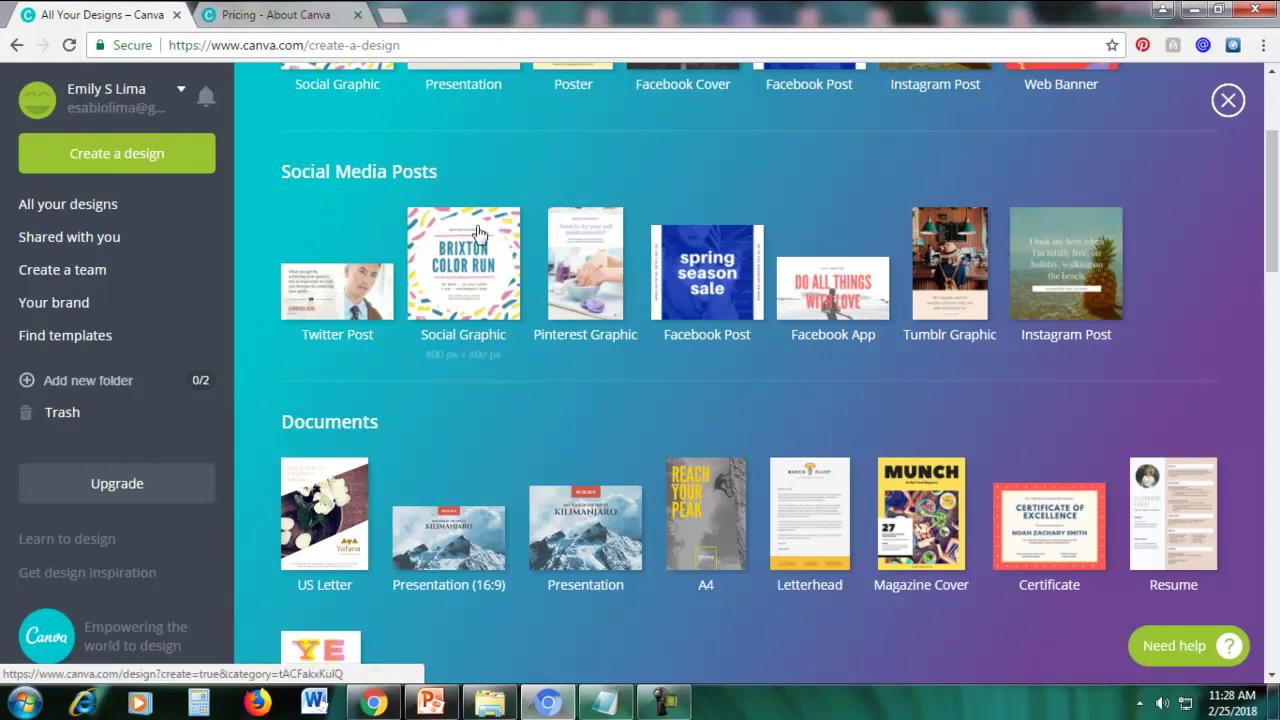
click(467, 272)
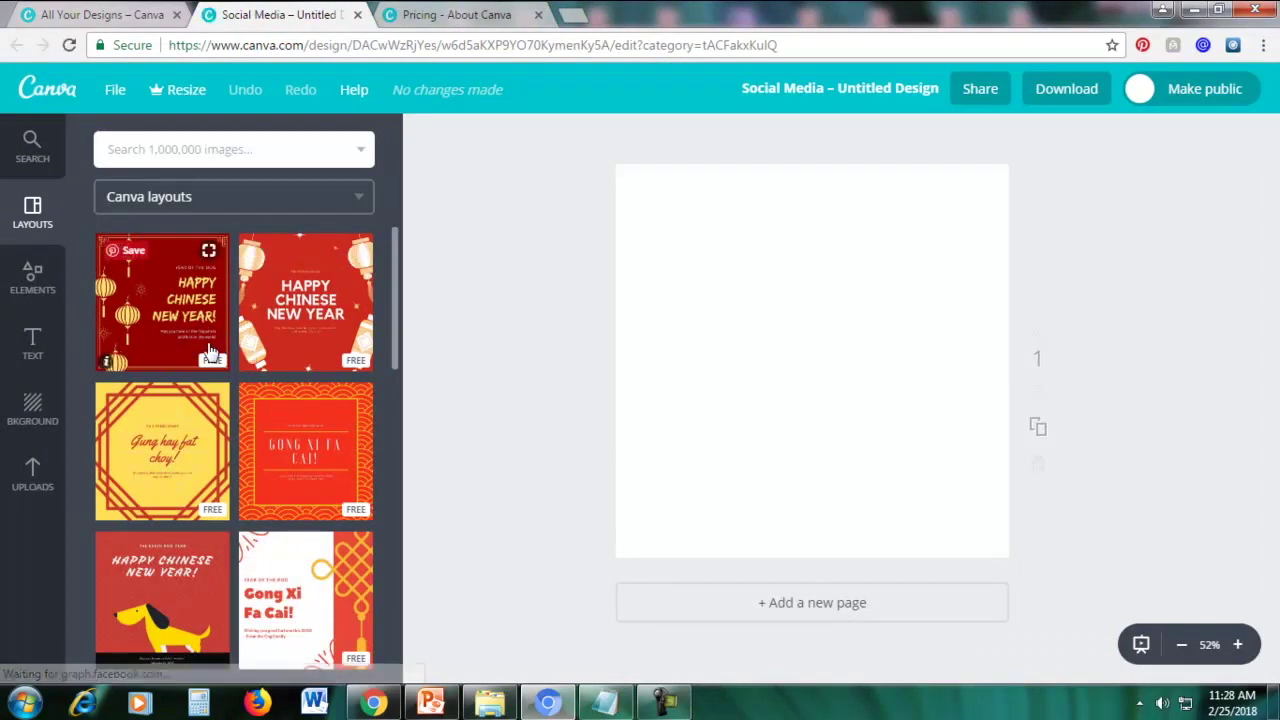
Apply the navy, gold-speckled 'Today I Am Golden' layout from the Layouts panel
scroll(238, 340, down, 8)
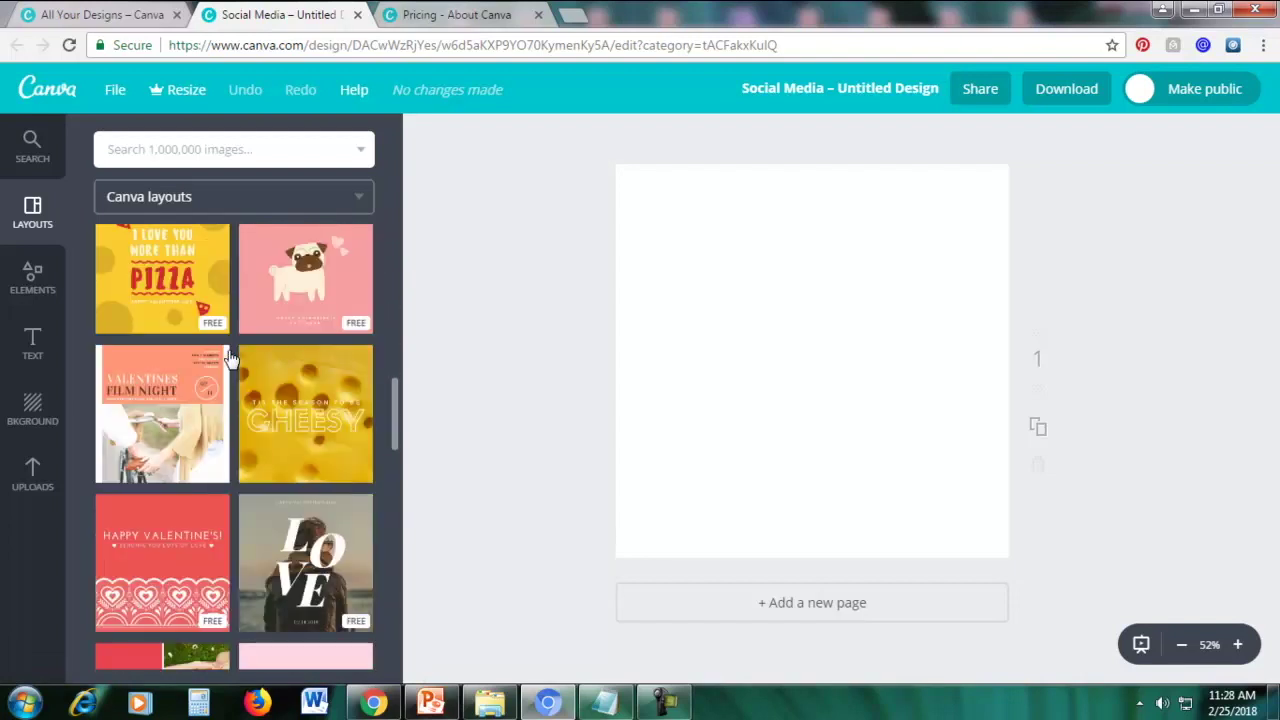
scroll(232, 350, down, 5)
scroll(229, 357, down, 5)
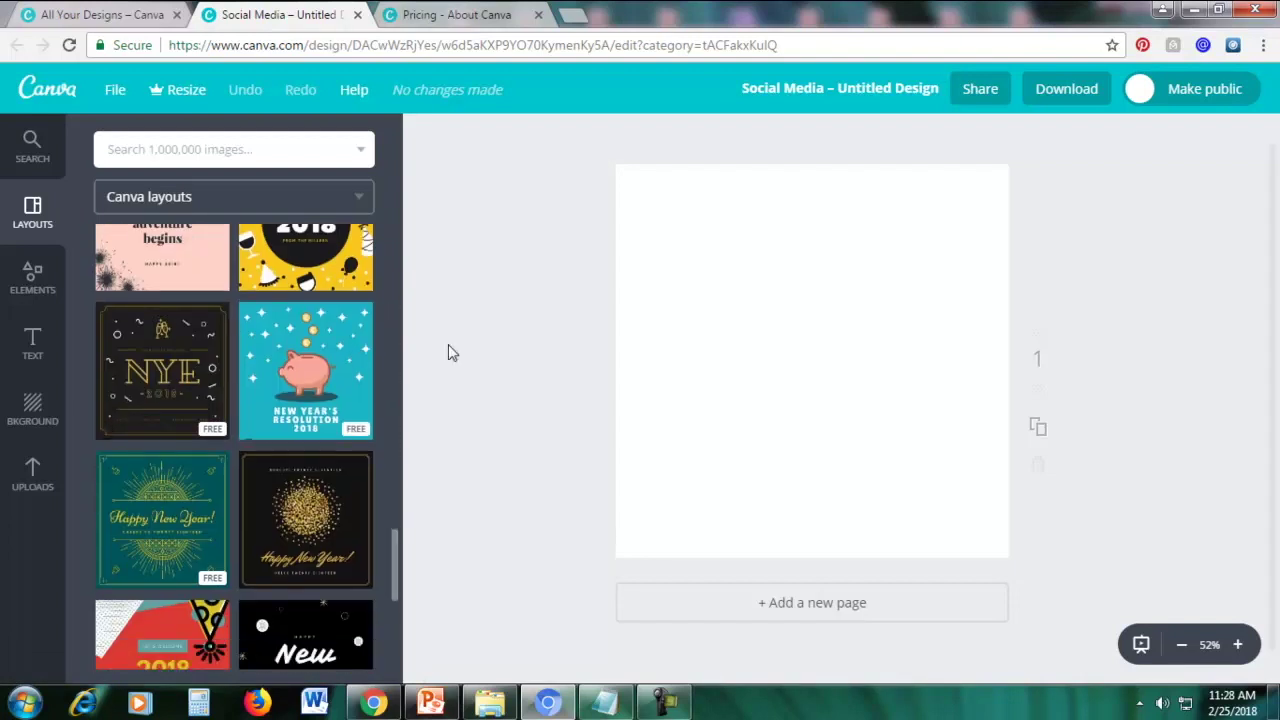
scroll(300, 400, down, 3)
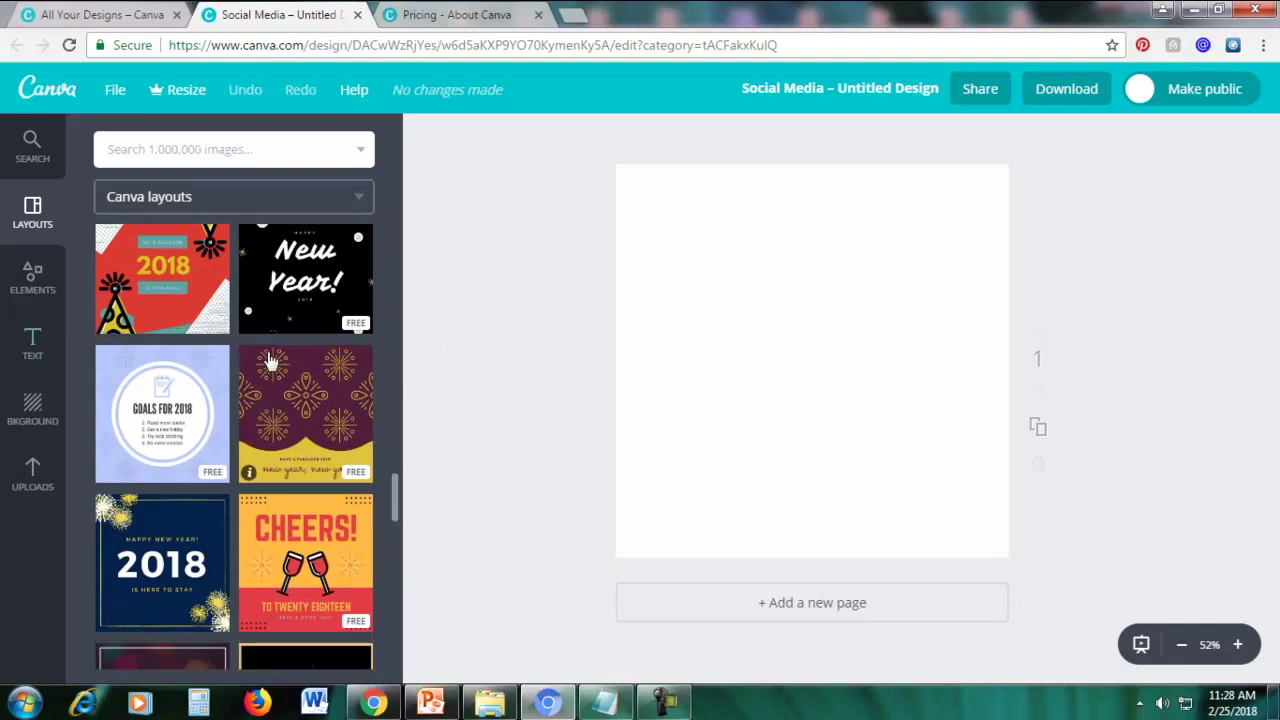
scroll(270, 361, down, 3)
scroll(270, 361, down, 5)
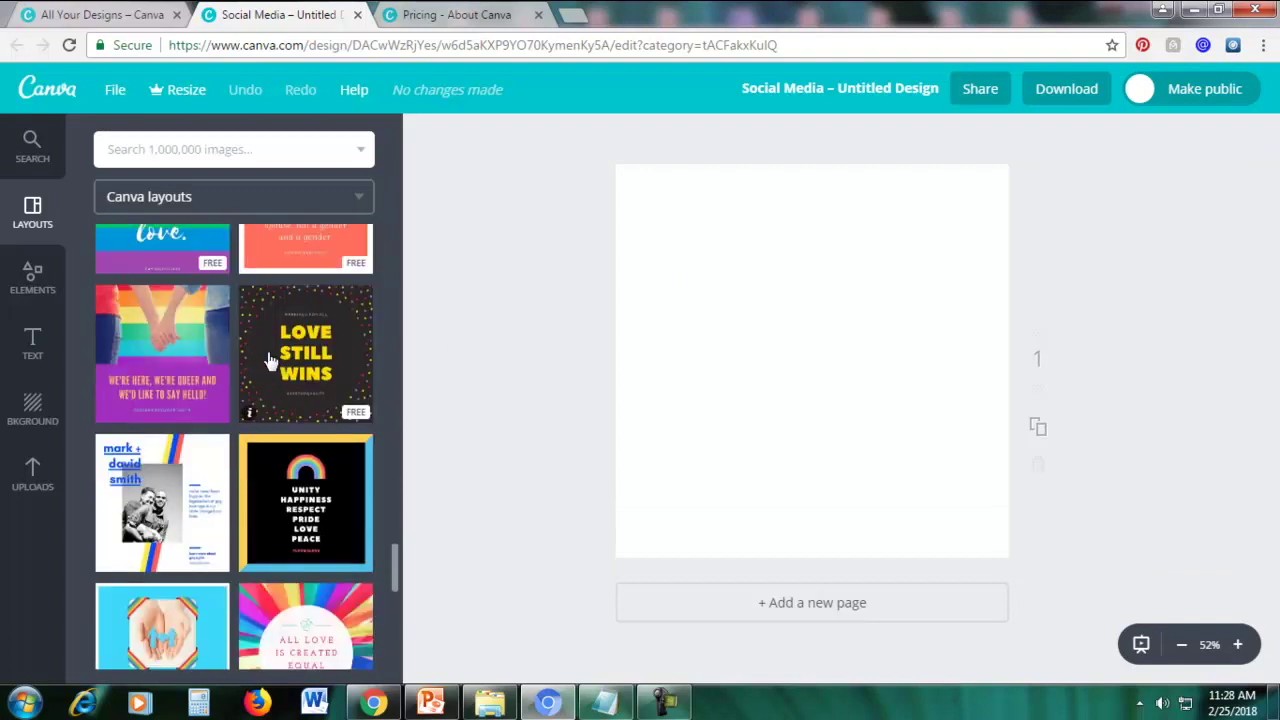
scroll(270, 361, down, 3)
scroll(270, 361, down, 4)
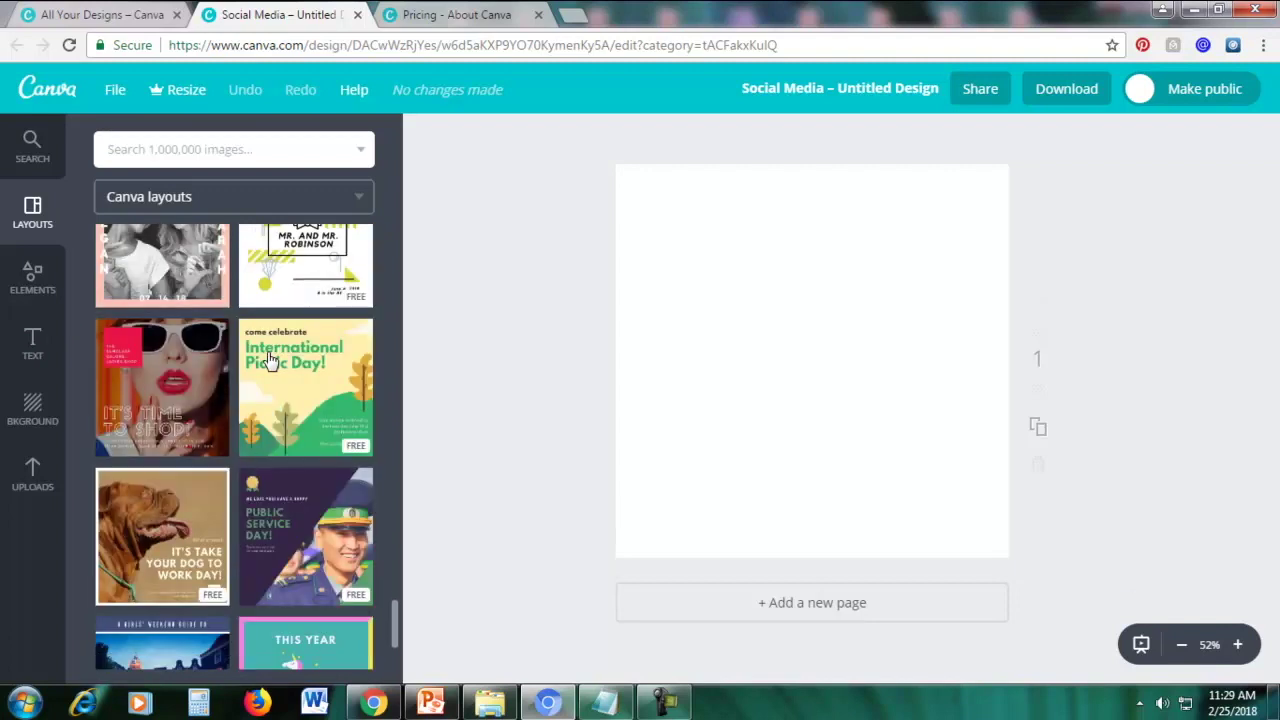
scroll(270, 361, down, 3)
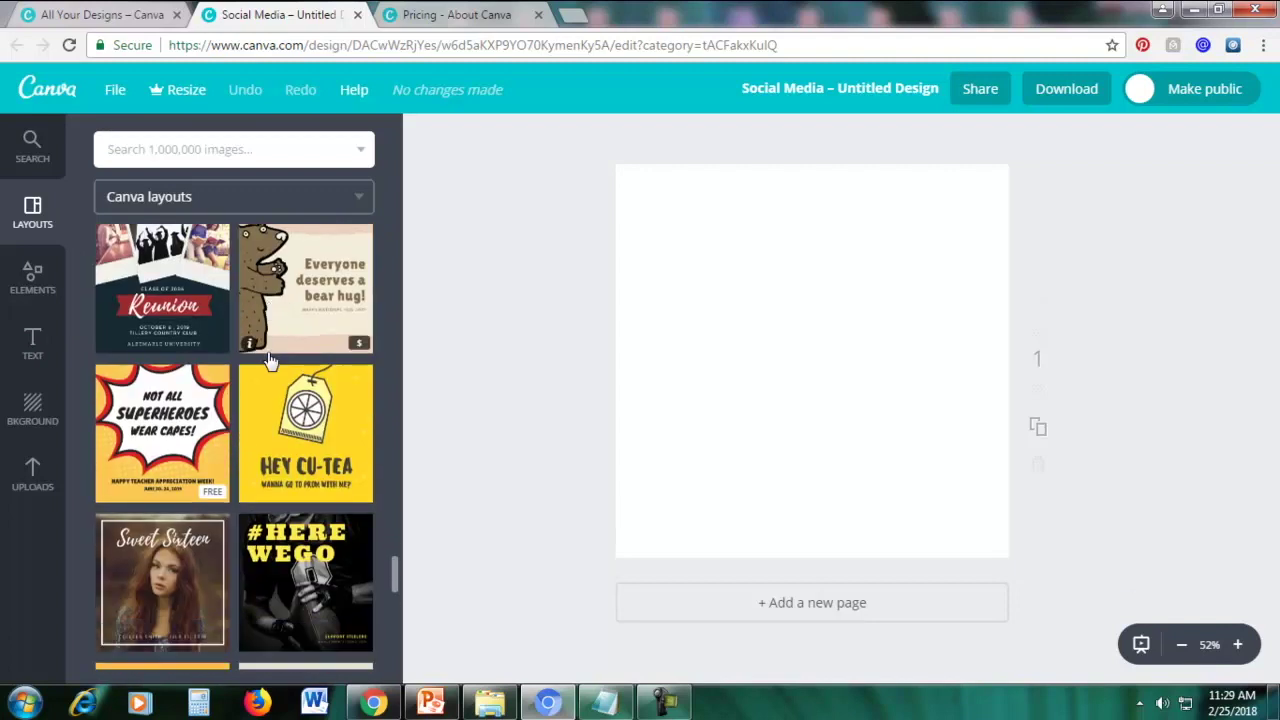
scroll(270, 361, down, 6)
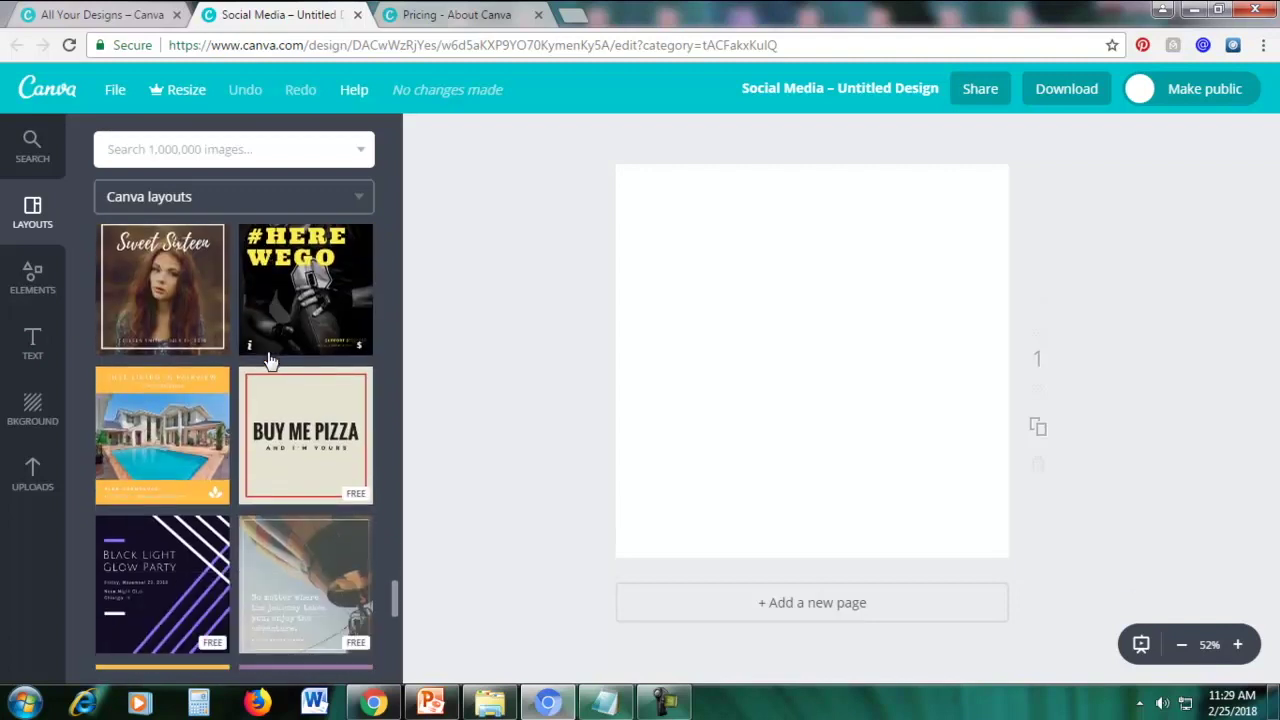
scroll(268, 360, down, 5)
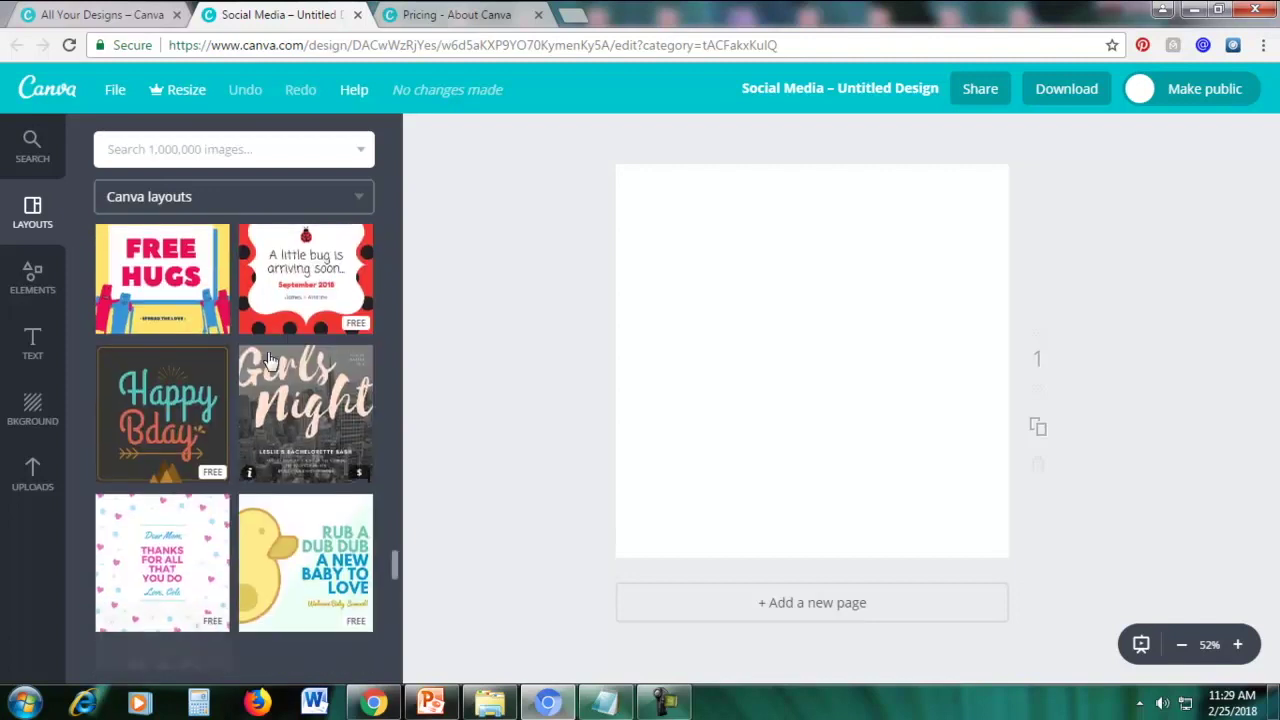
scroll(268, 360, down, 5)
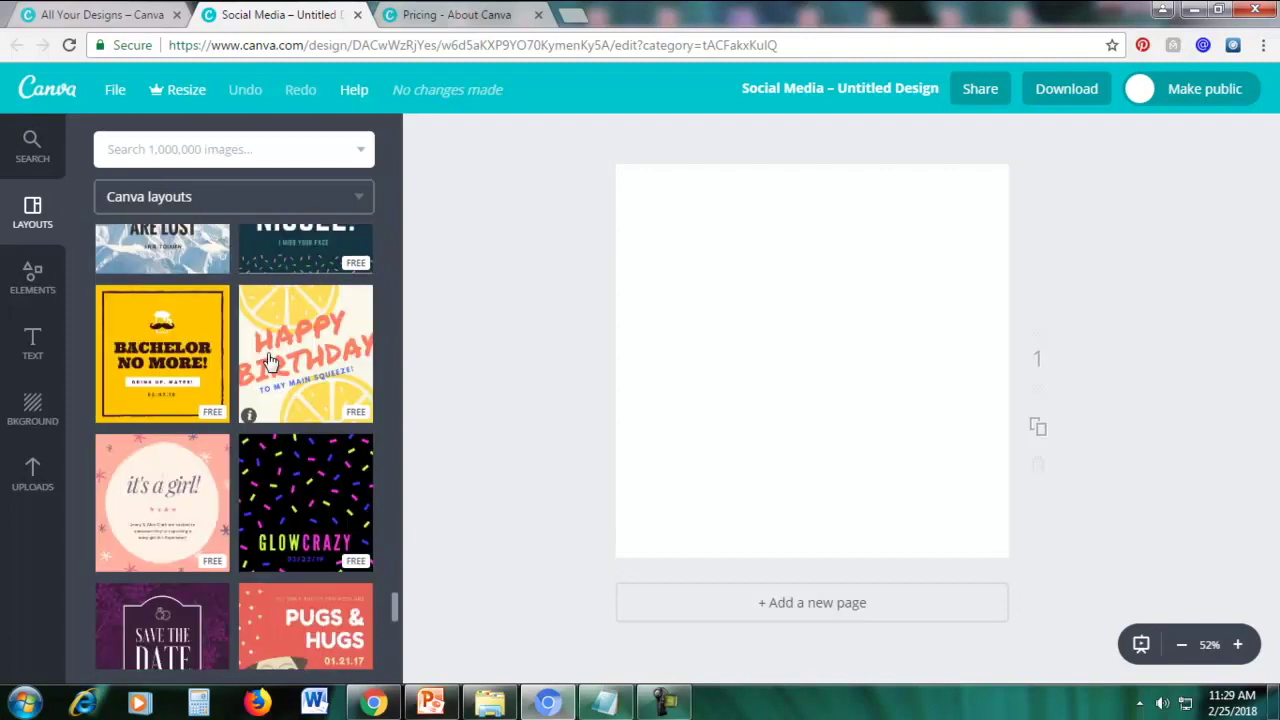
scroll(297, 412, down, 4)
scroll(287, 387, down, 3)
scroll(287, 387, up, 2)
click(162, 388)
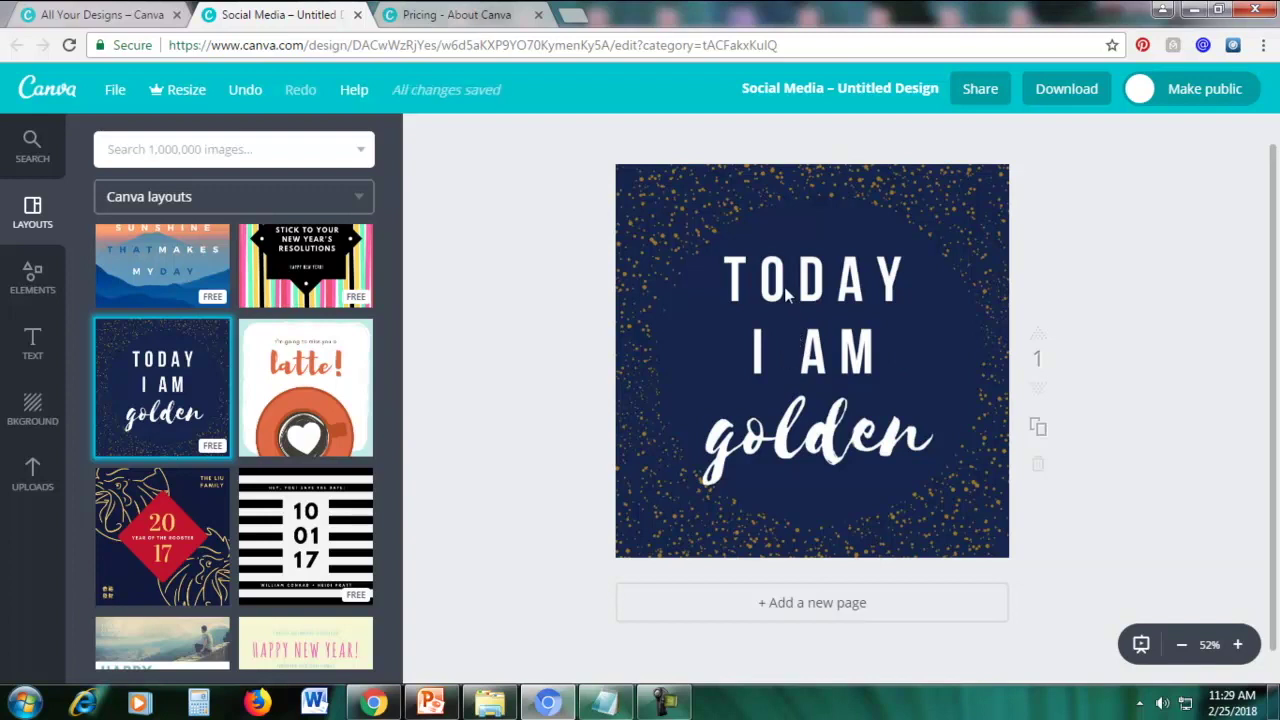
Replace 'TODAY I AM' with 'Life is a beautiful struggle' copied from Notepad
click(845, 297)
double_click(845, 297)
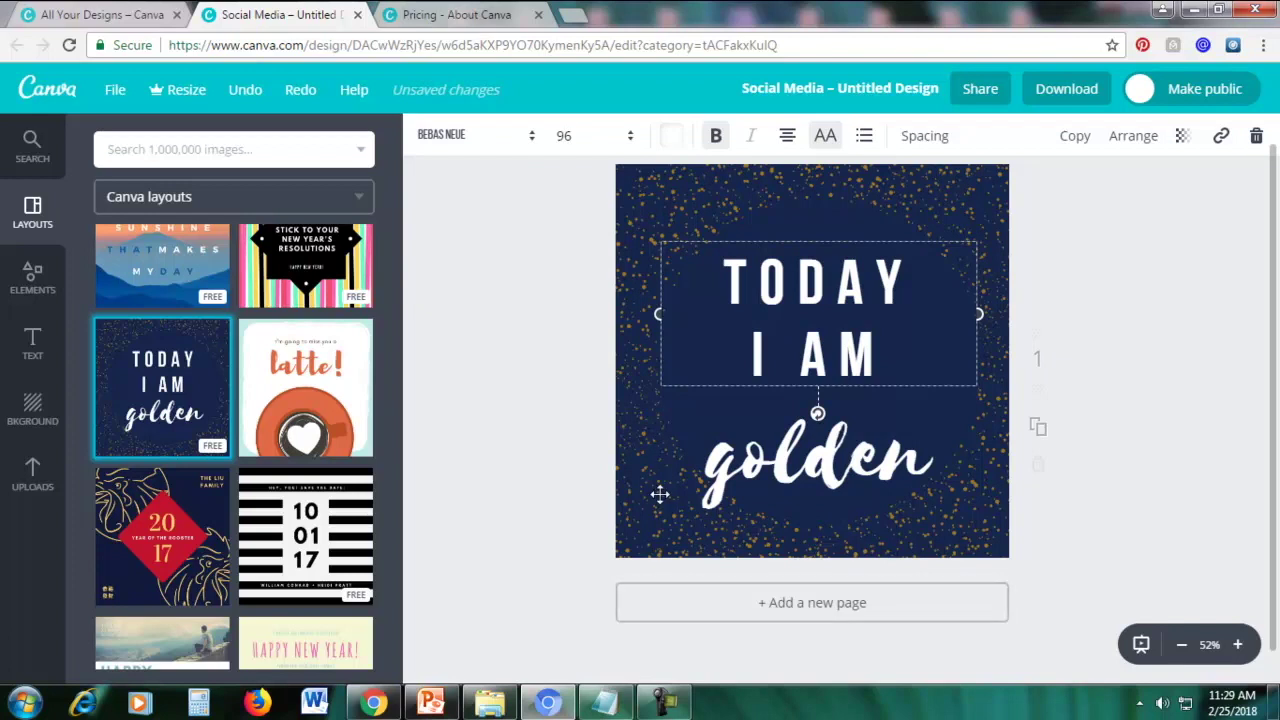
click(604, 705)
drag(983, 430, 1194, 430)
right_click(1013, 428)
click(1063, 232)
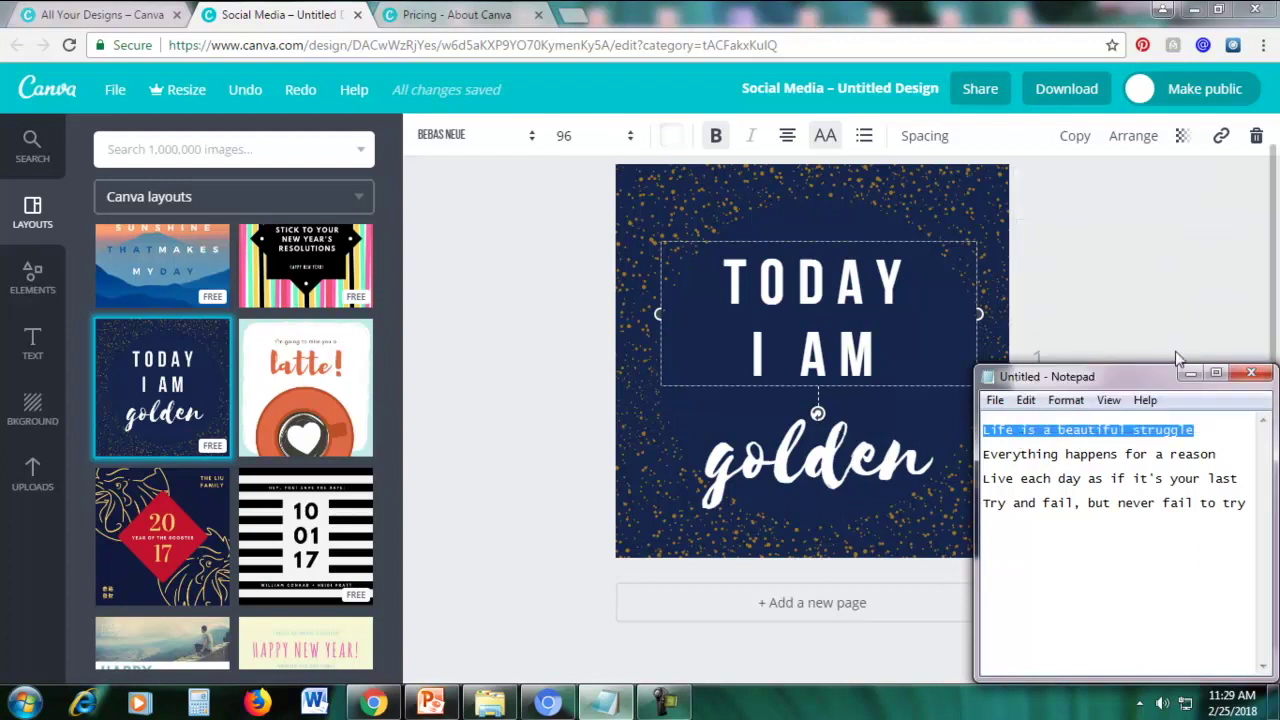
click(1190, 376)
drag(885, 372, 700, 277)
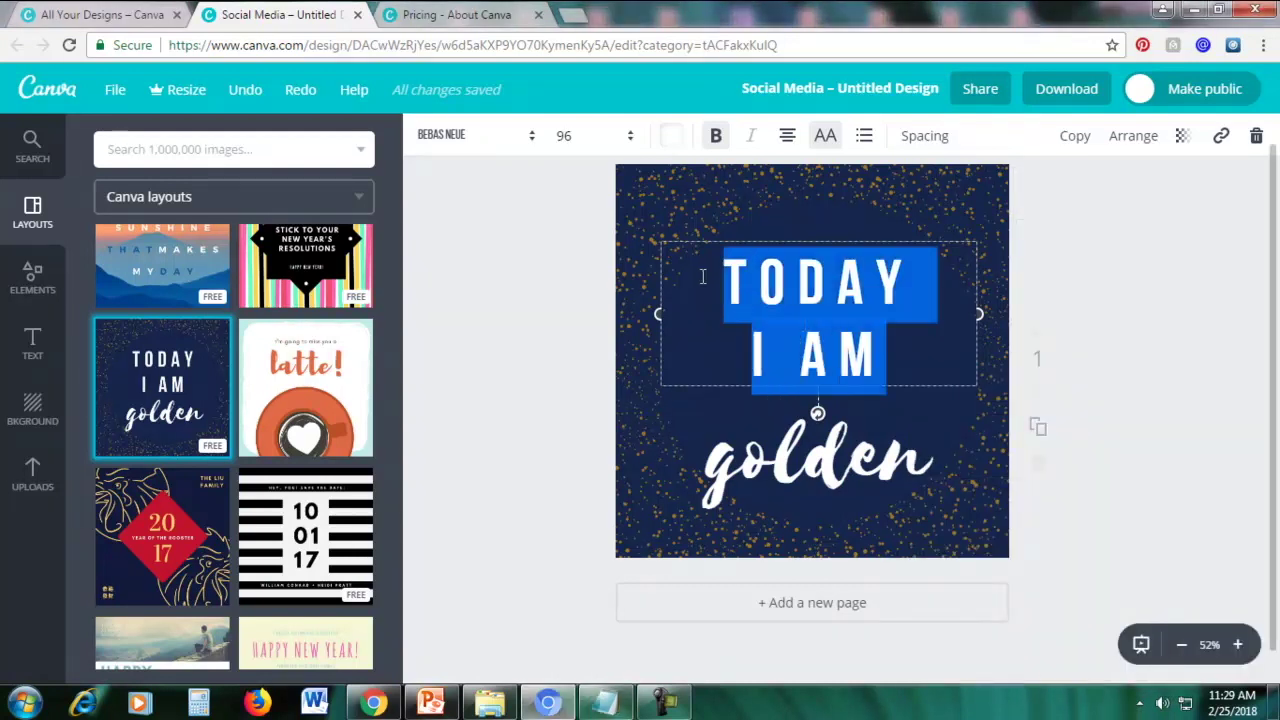
key(ctrl+v)
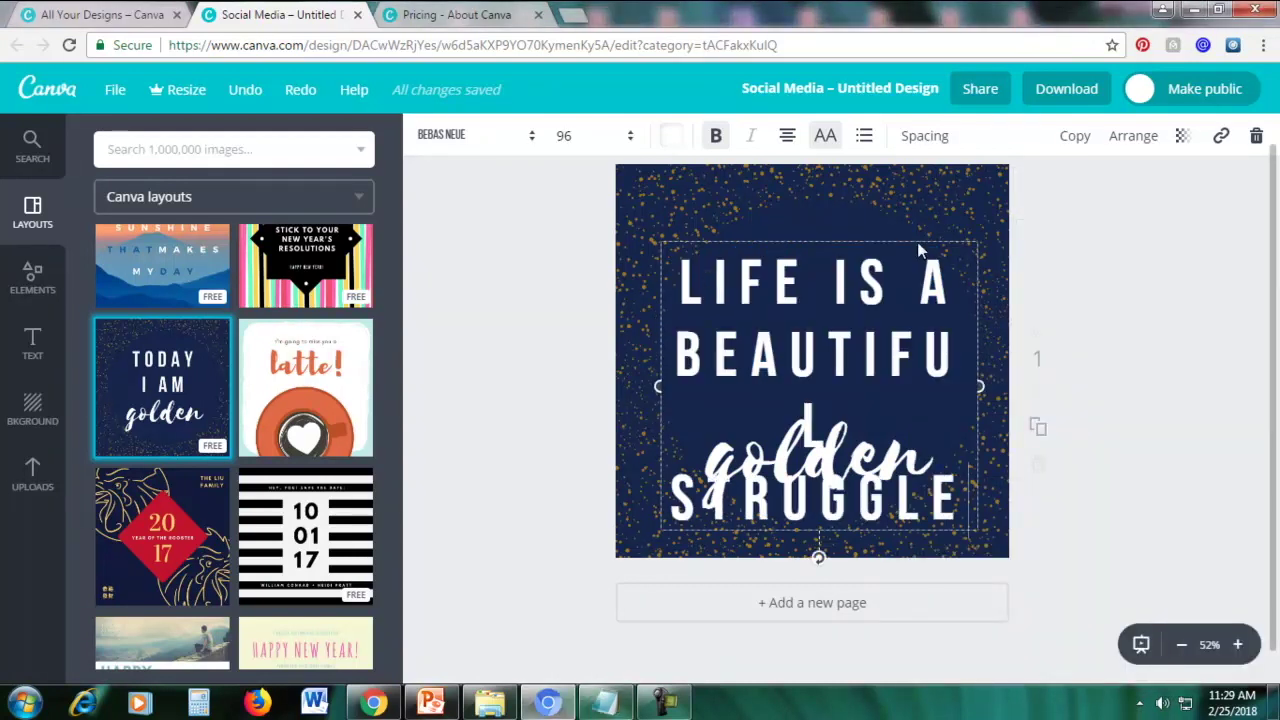
Delete the 'golden' text box and move the quote back toward the centre
drag(917, 237, 986, 140)
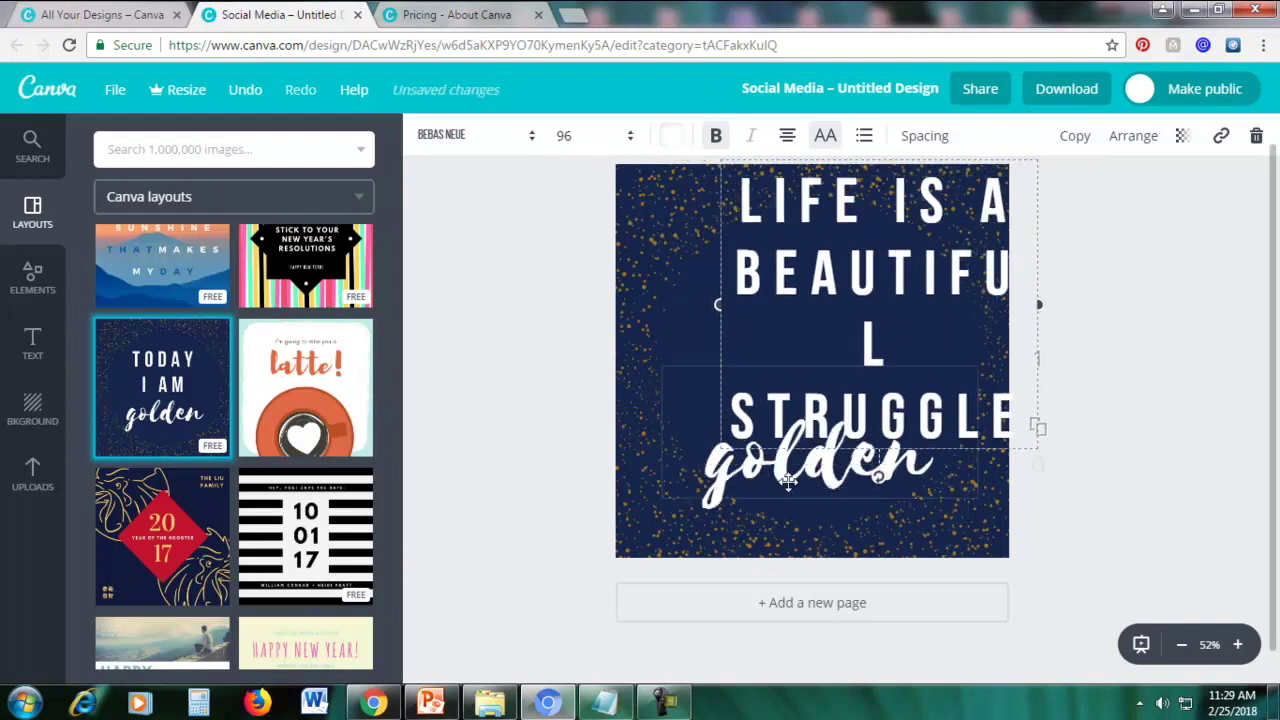
drag(765, 519, 720, 554)
double_click(760, 515)
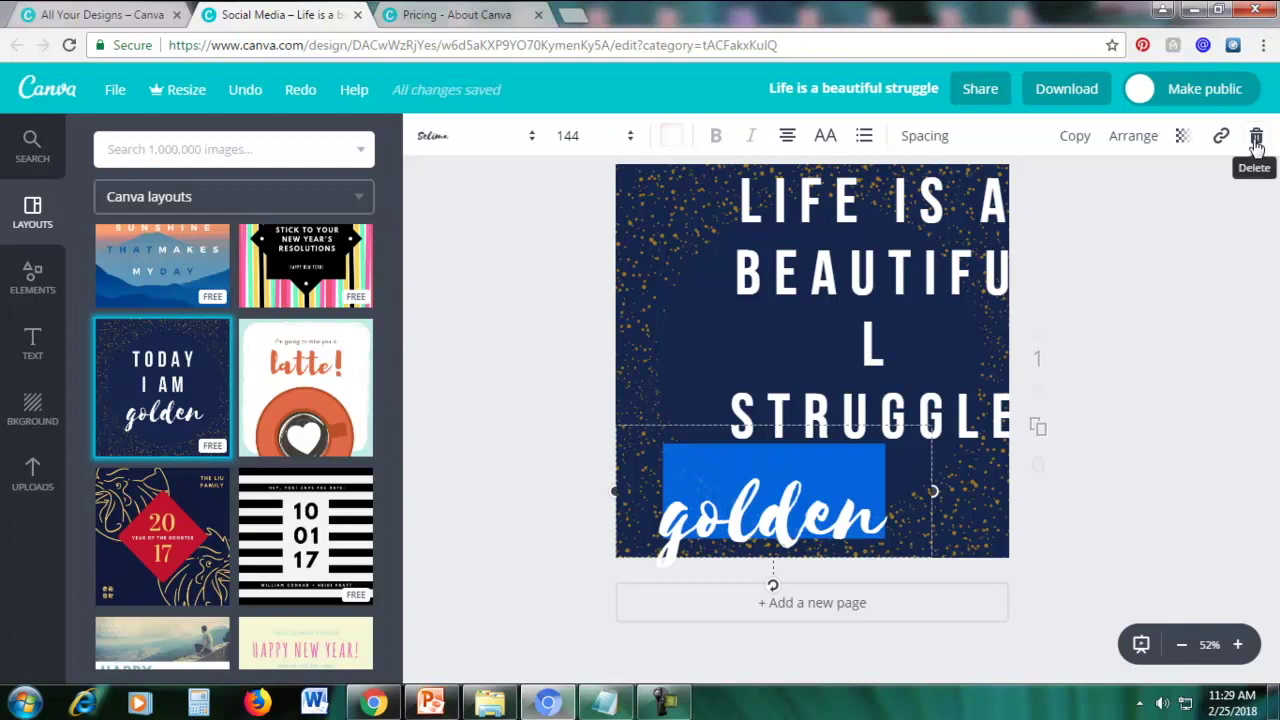
click(1256, 140)
drag(888, 254, 830, 313)
Set the quote's font size to 72 and centre it on the page
click(760, 340)
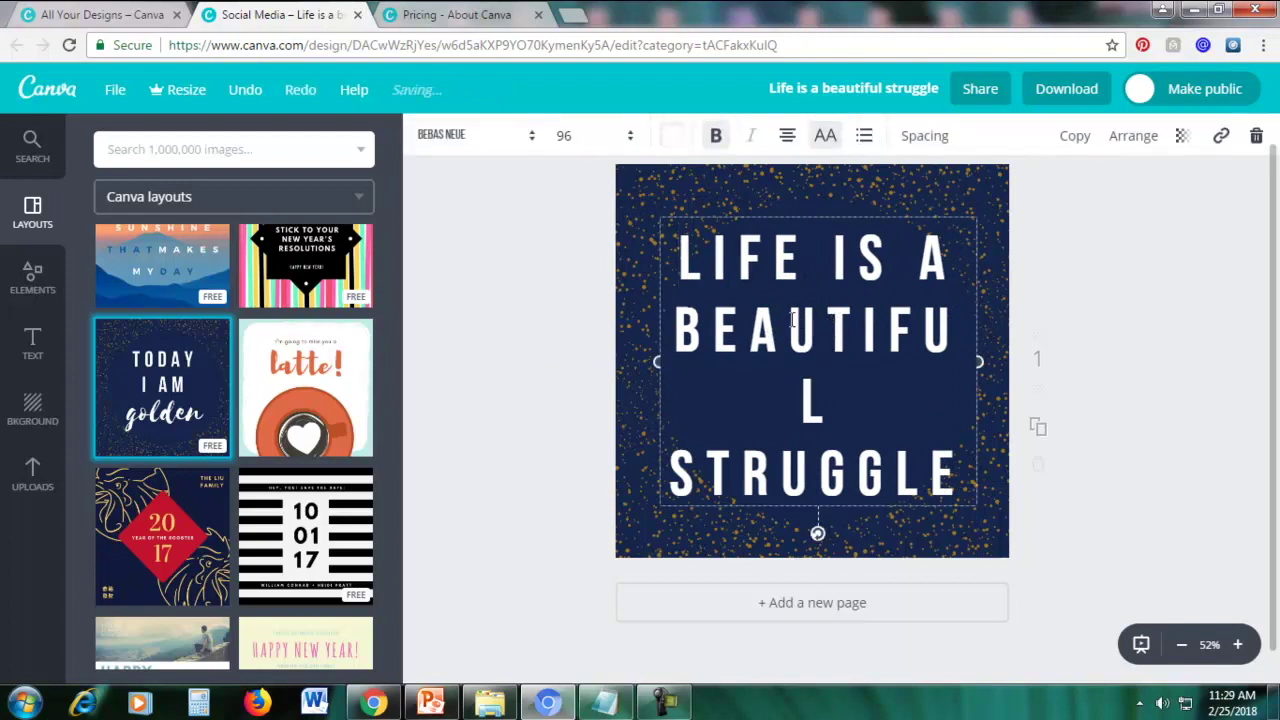
triple_click(699, 258)
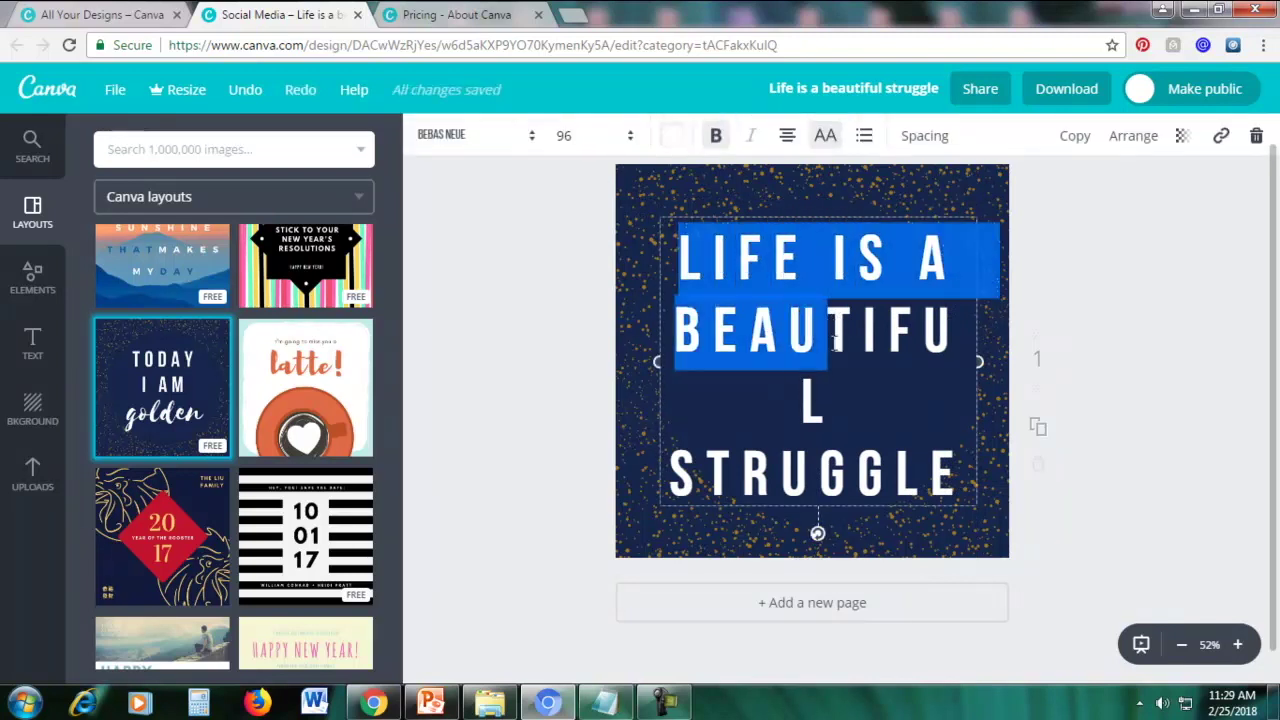
click(572, 137)
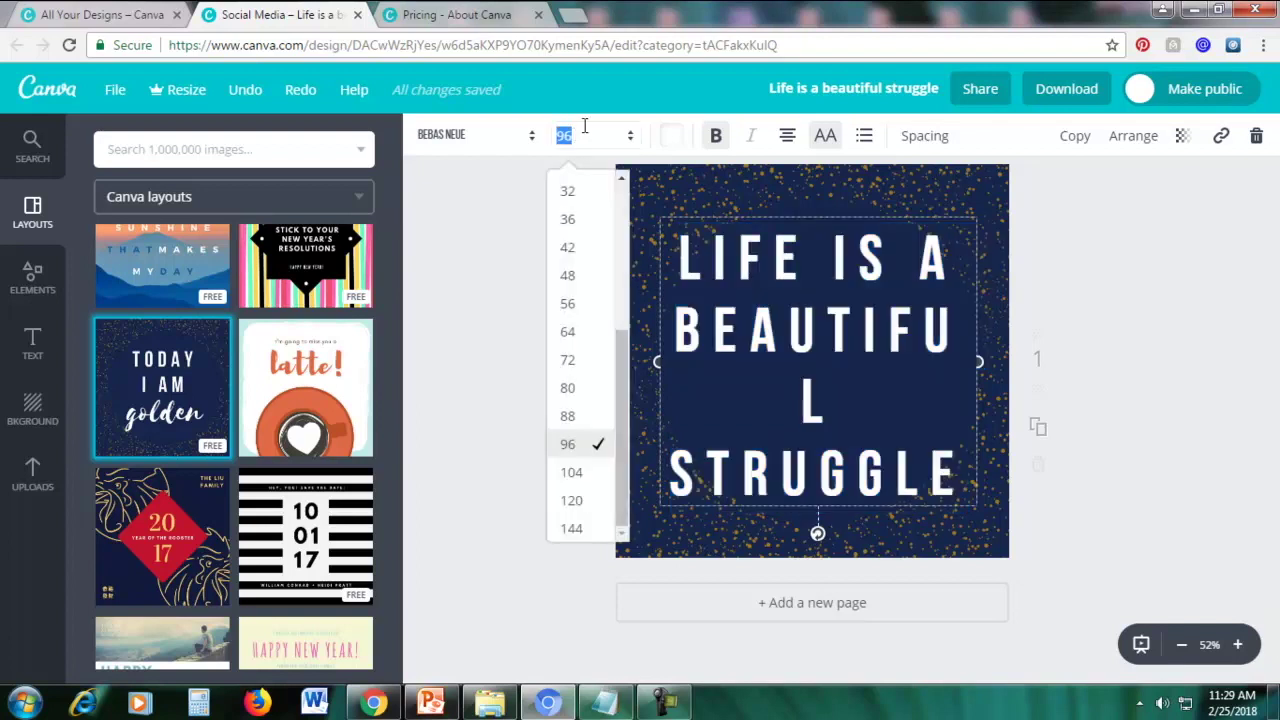
click(586, 362)
drag(789, 214, 793, 285)
click(1226, 280)
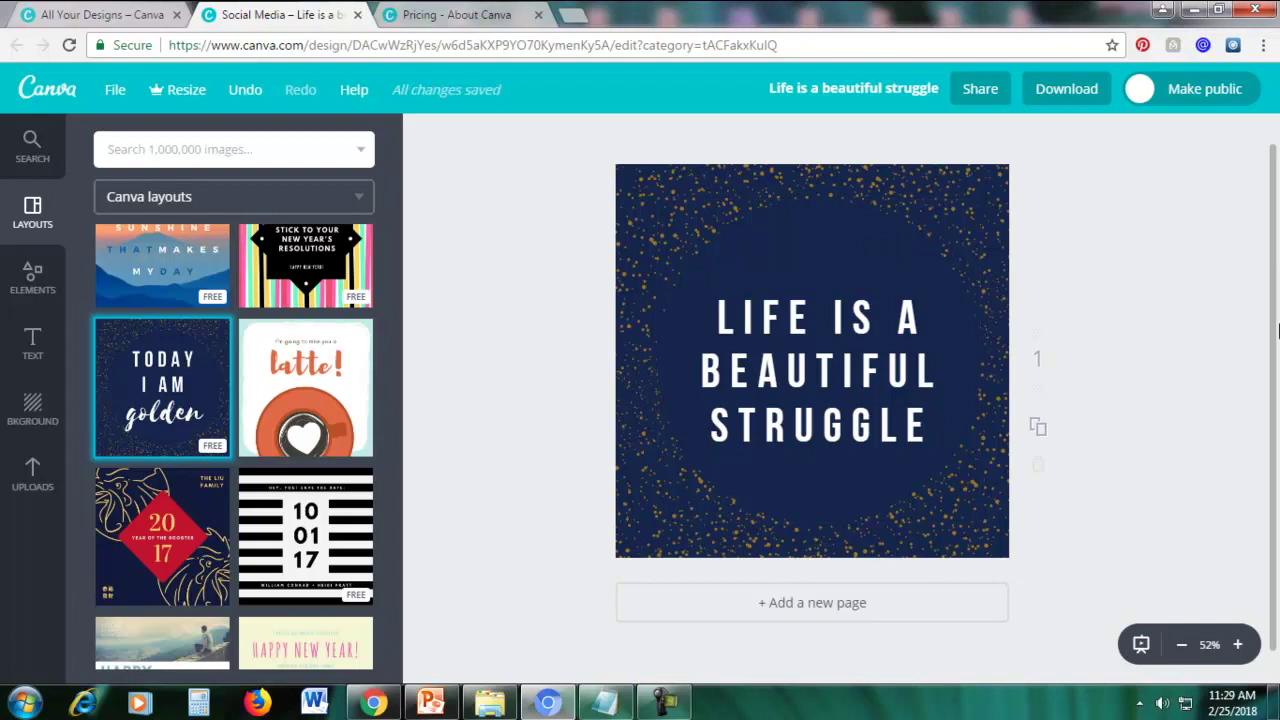
Select the speckled background and try yellow, pink and light cyan palette colours
click(818, 497)
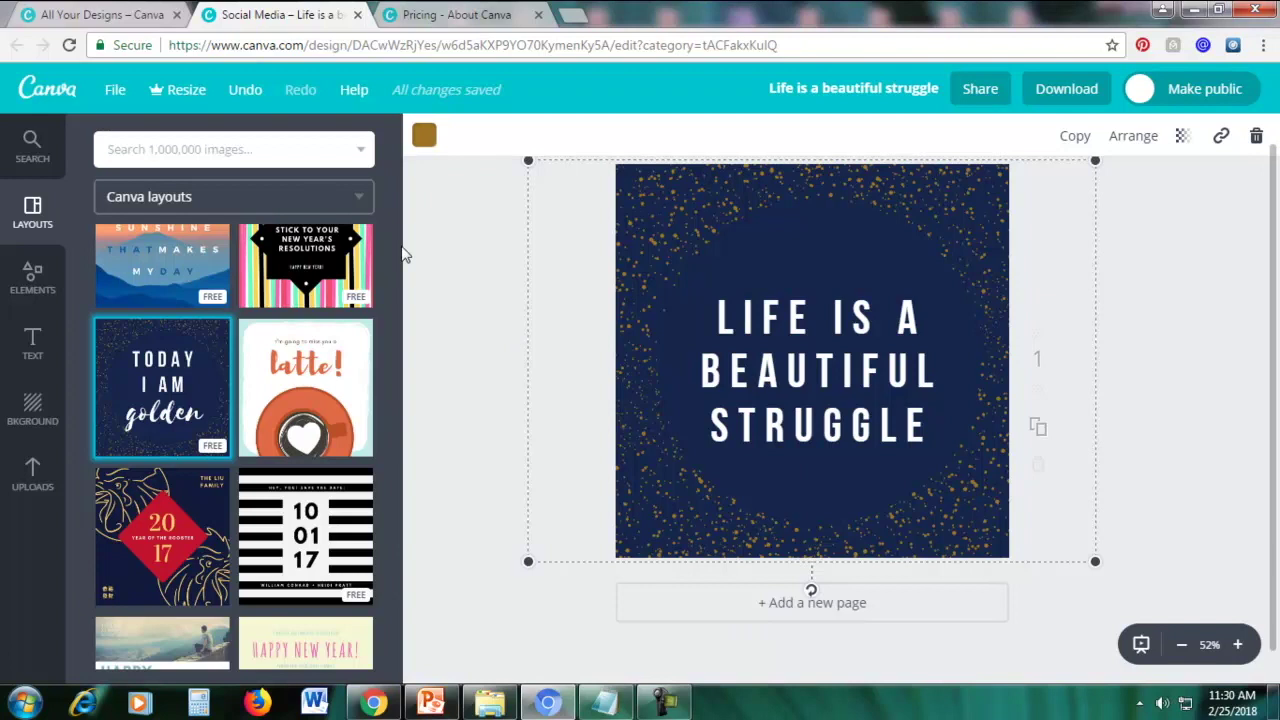
click(424, 137)
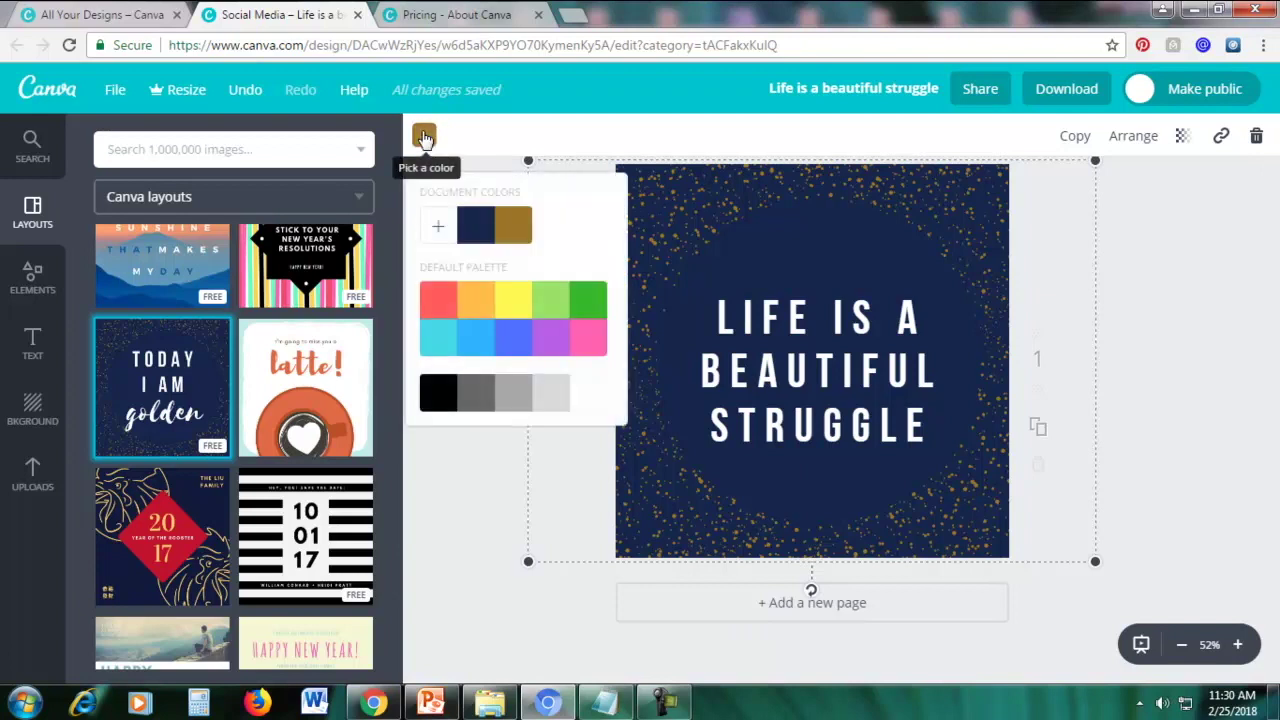
click(509, 304)
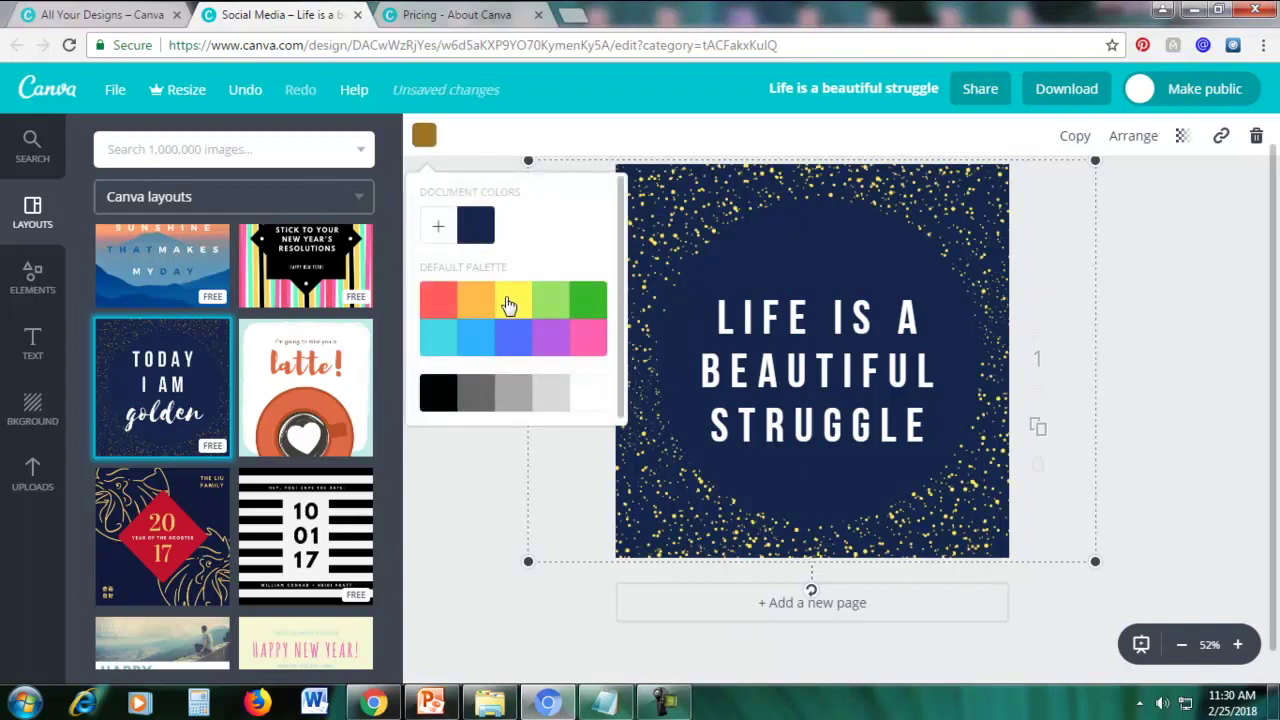
click(596, 345)
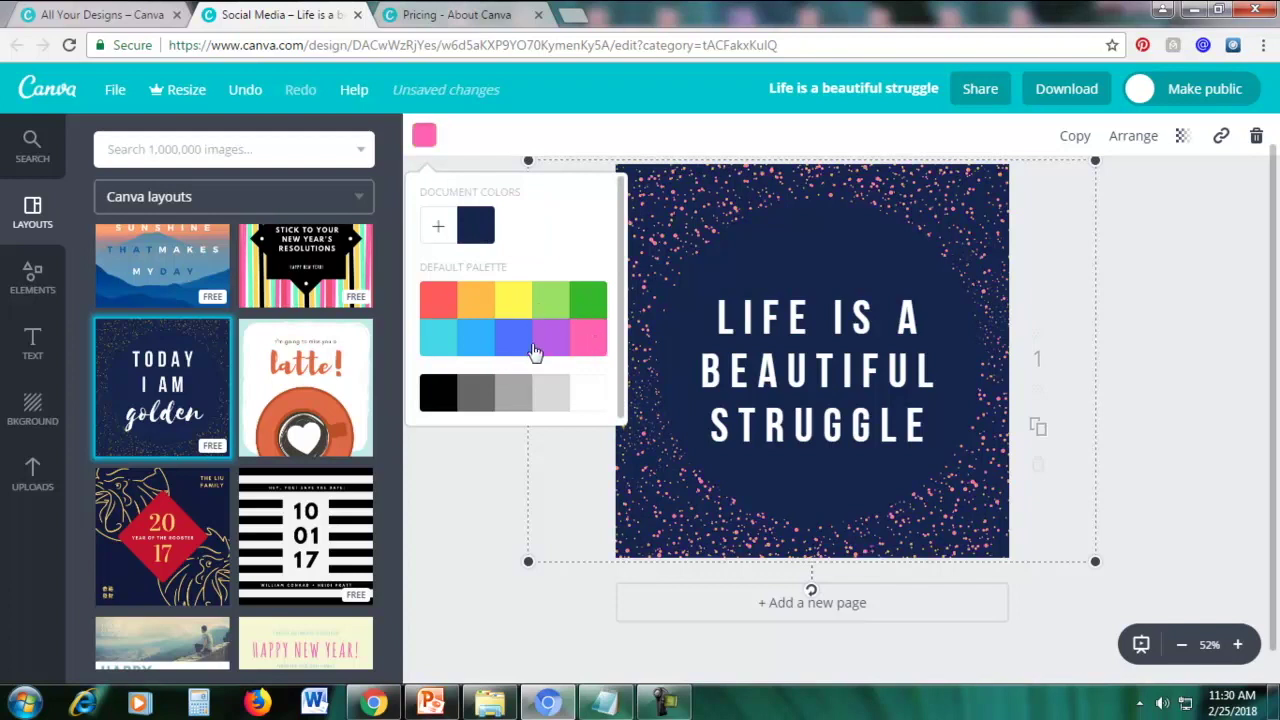
click(438, 346)
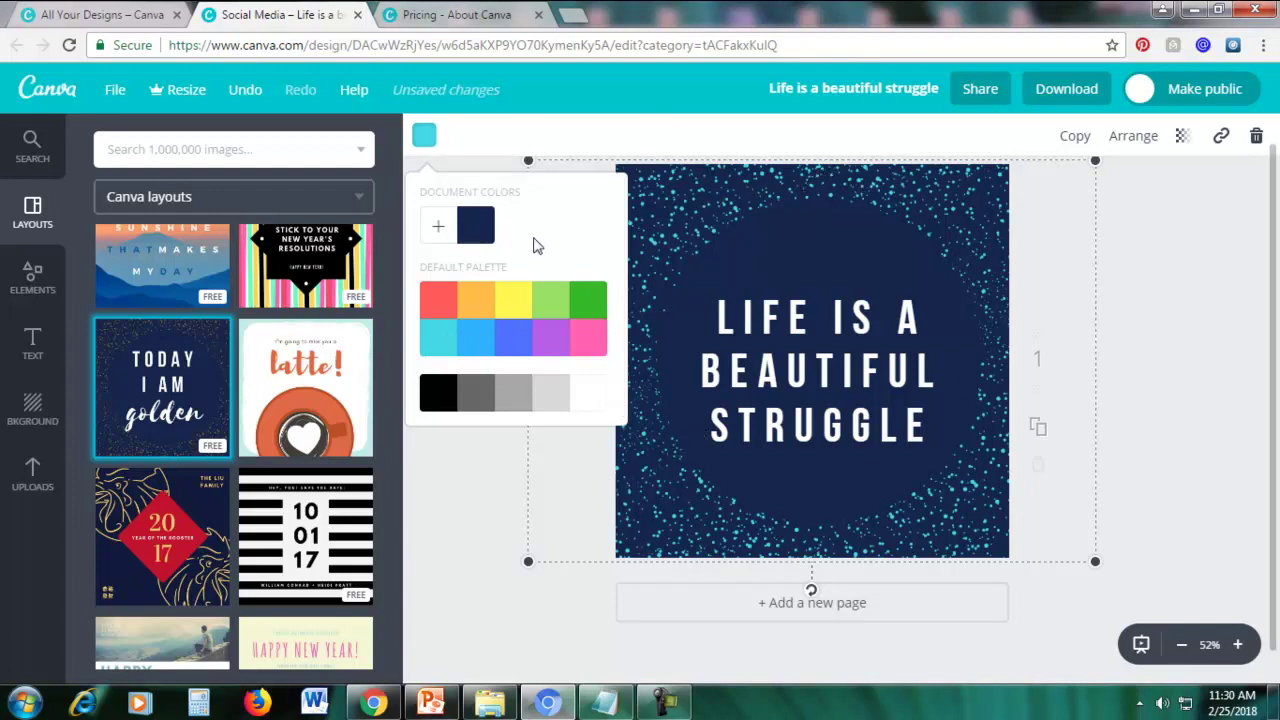
Set the speckles to the custom pale green bee6af from the colour wheel
click(443, 236)
drag(492, 326, 540, 351)
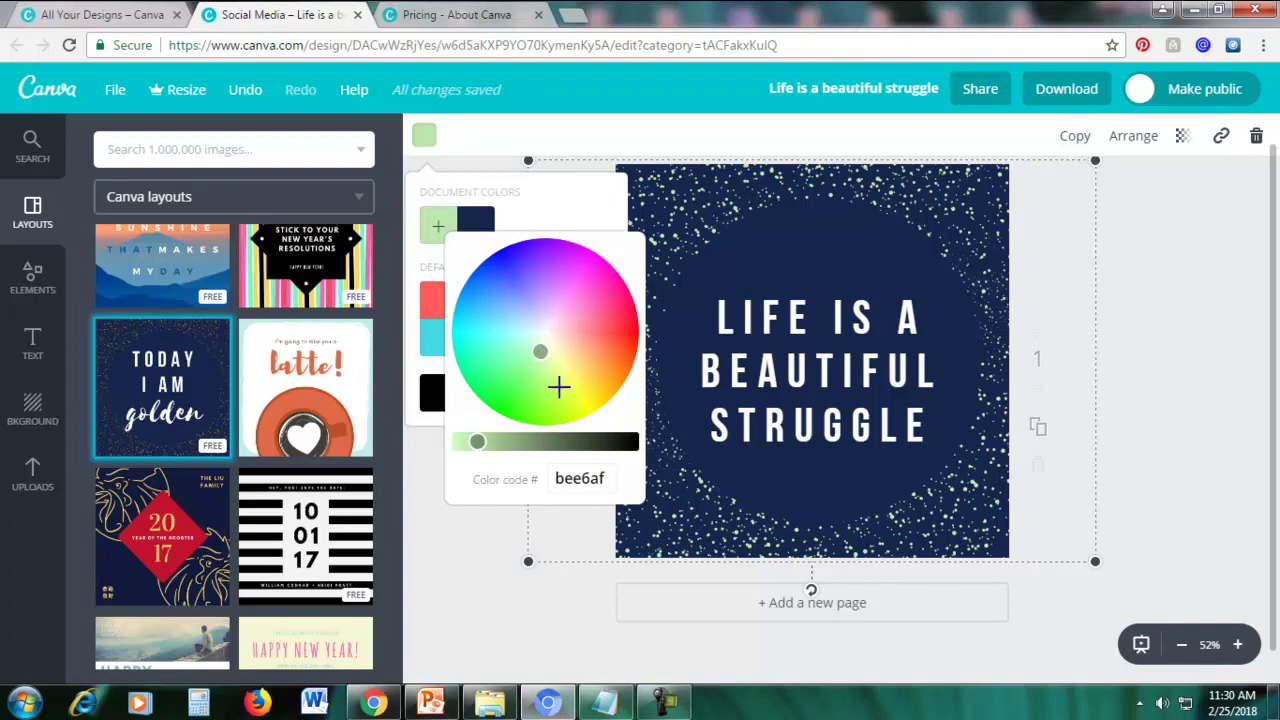
click(572, 478)
double_click(572, 478)
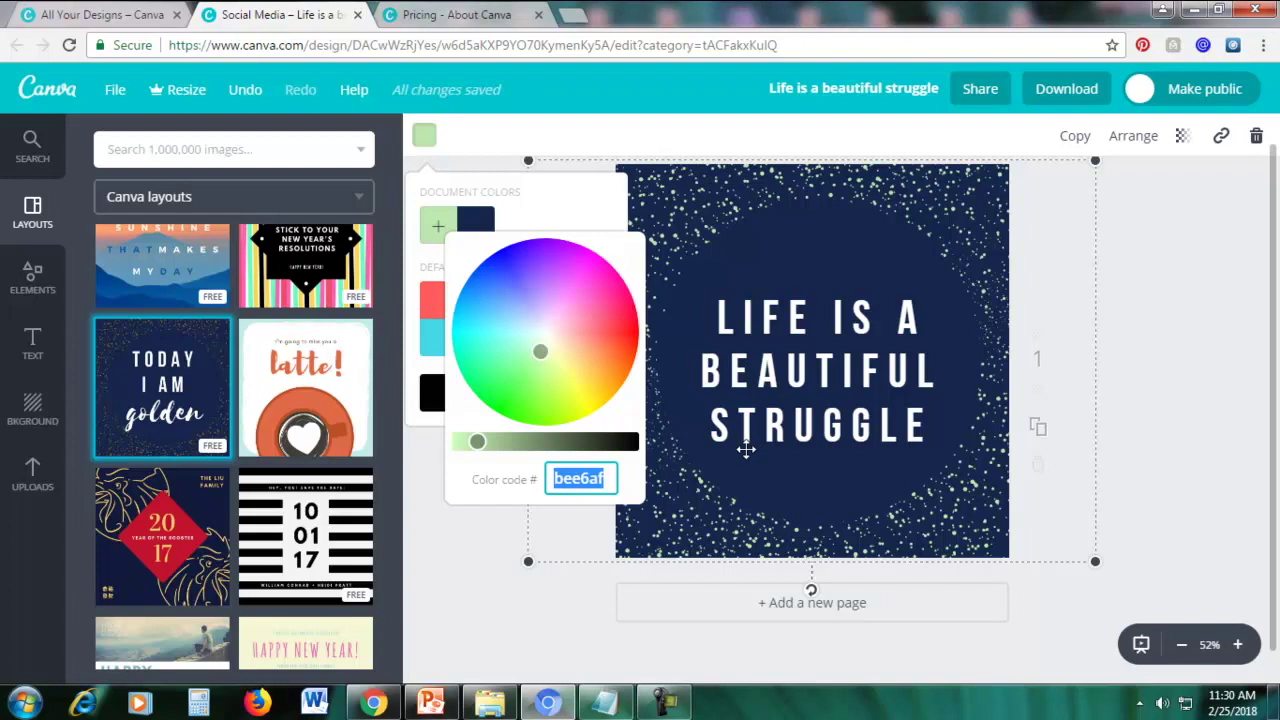
click(1180, 420)
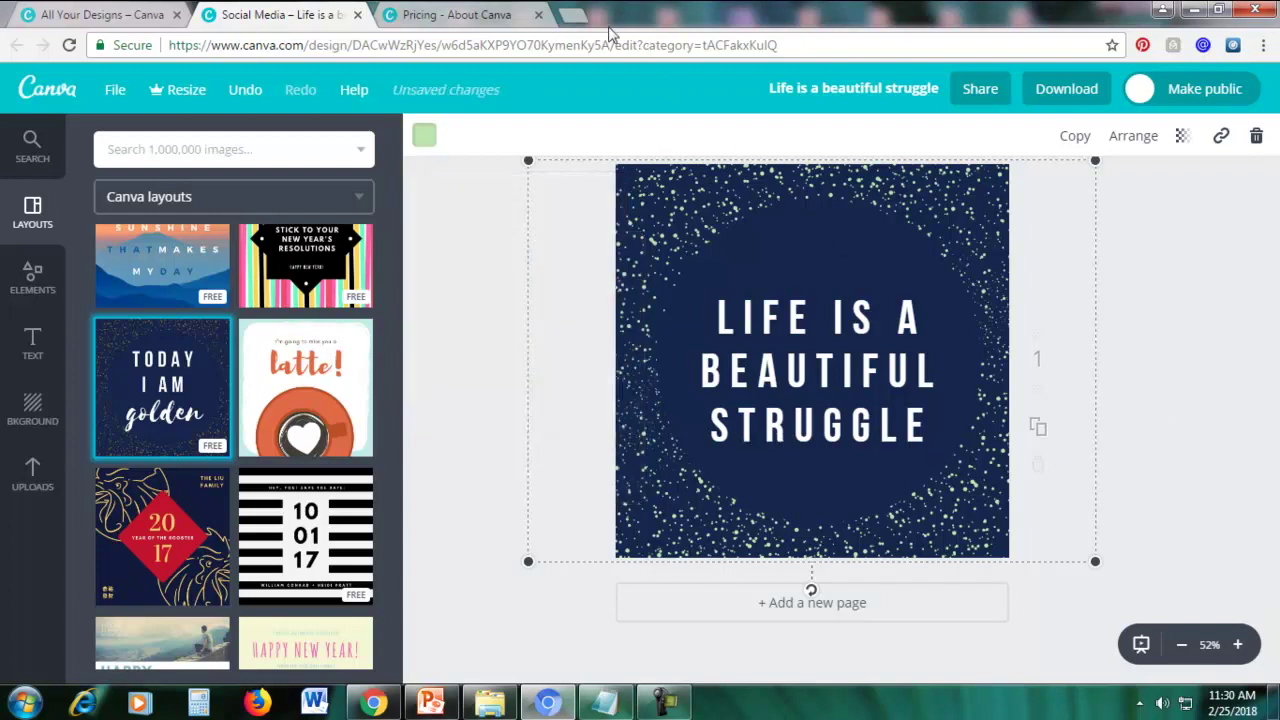
click(576, 13)
Search google.com for 'color picker' to find the W3Schools HTML Color Picker
text(google.com)
key(Return)
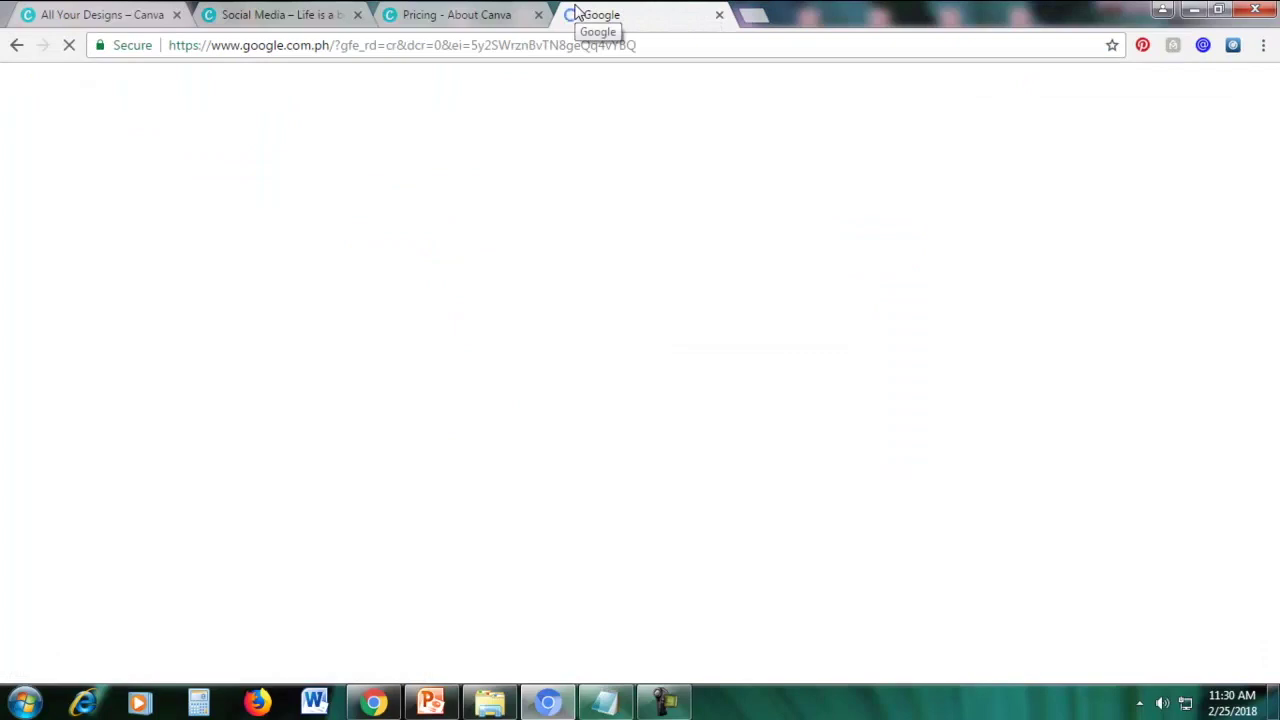
text(color picker)
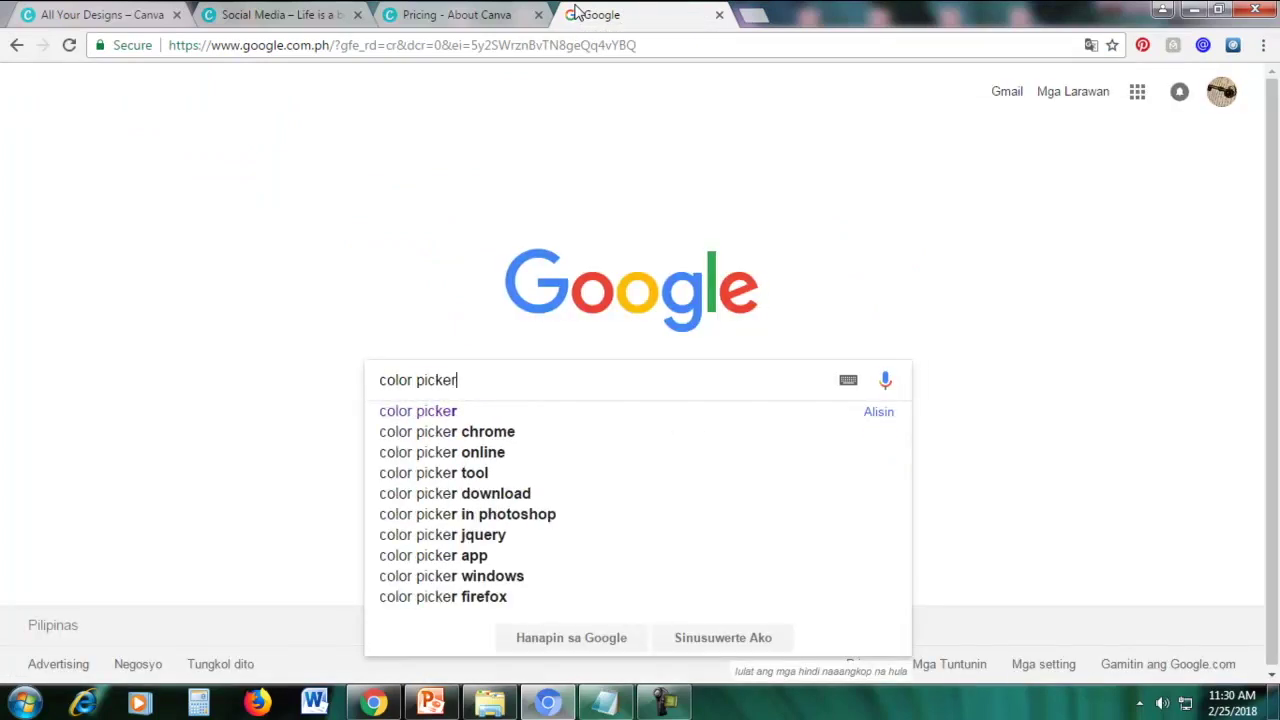
key(Return)
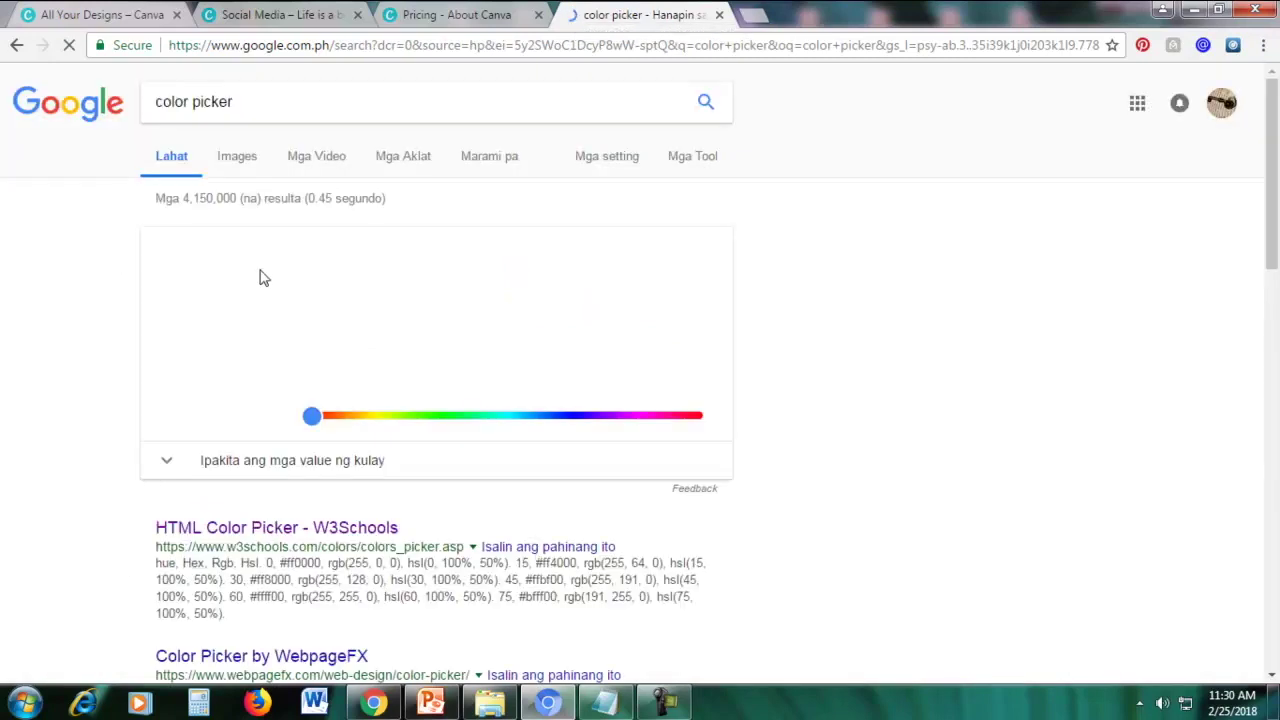
scroll(882, 381, down, 3)
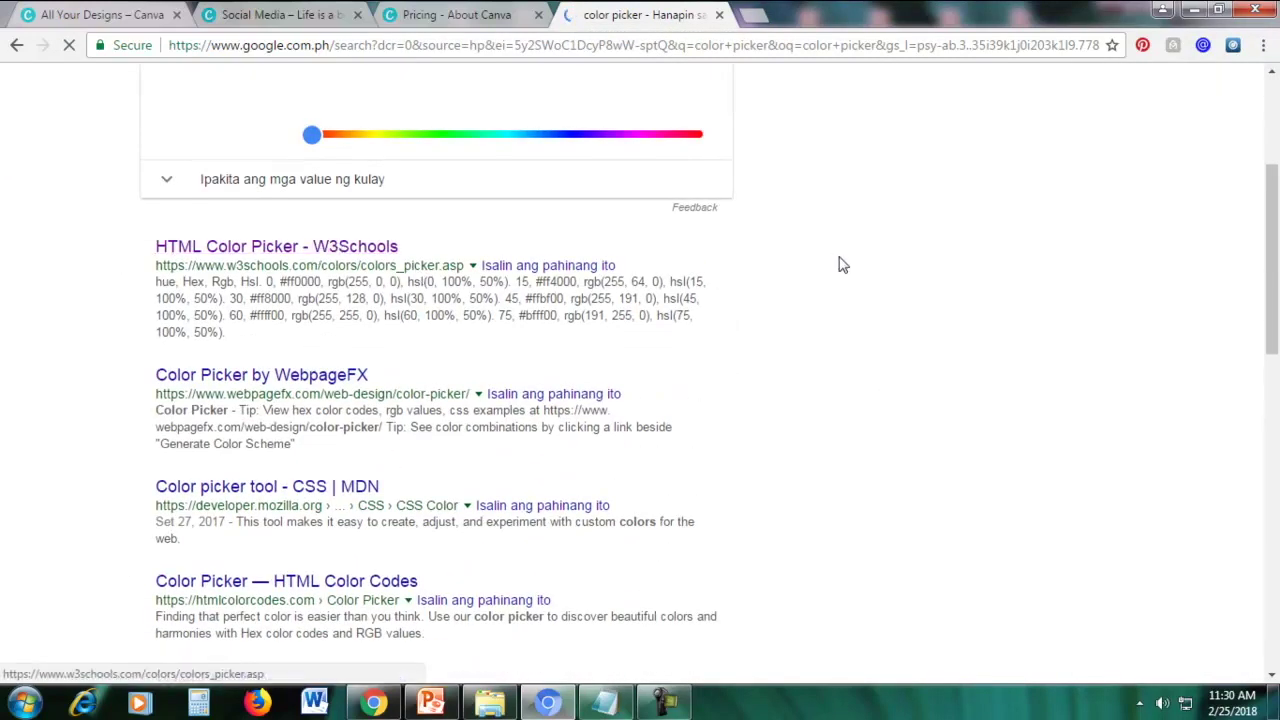
scroll(840, 263, up, 3)
scroll(68, 404, down, 2)
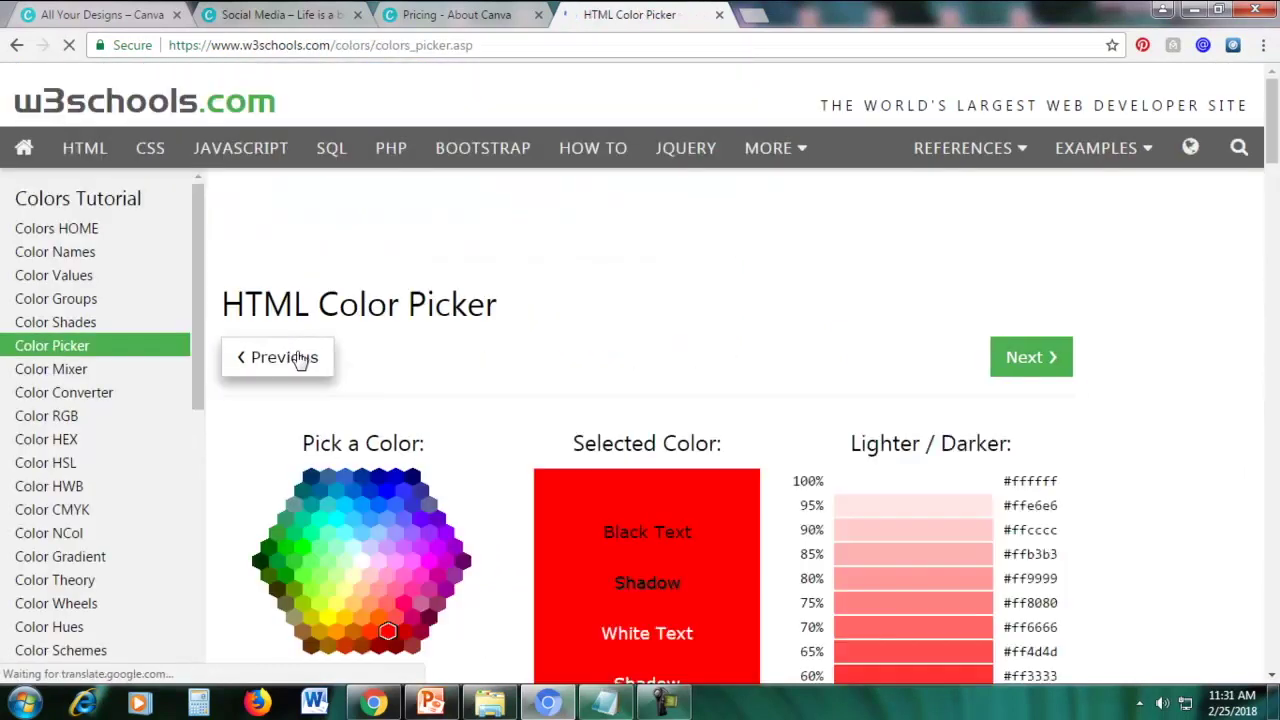
scroll(628, 272, down, 2)
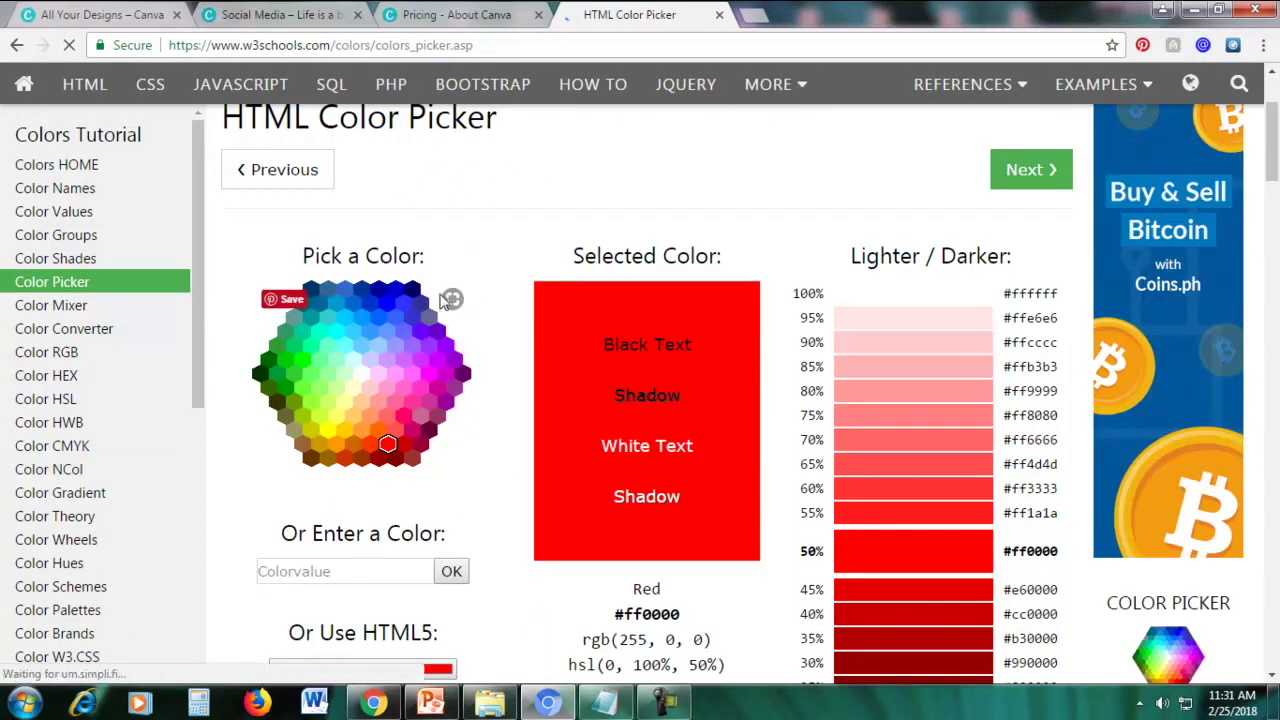
click(466, 16)
click(325, 15)
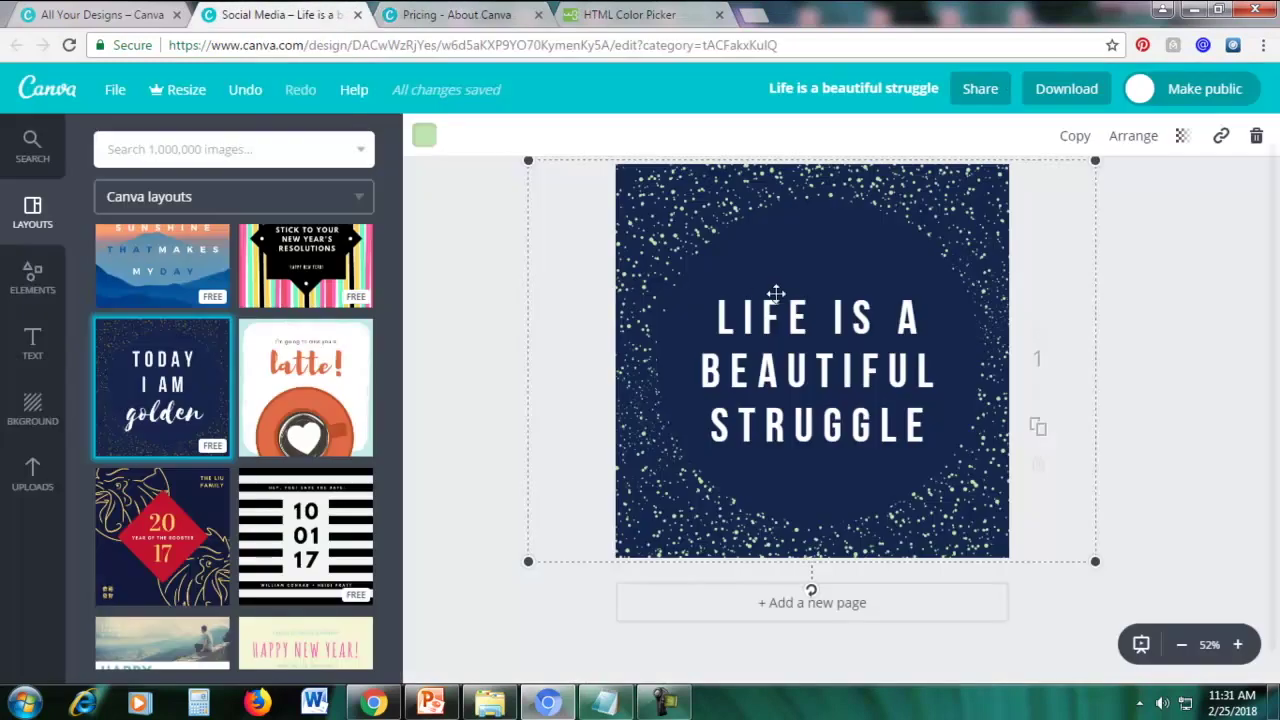
Recolour the speckles to gold e6b326 using the custom colour wheel
click(424, 135)
click(449, 230)
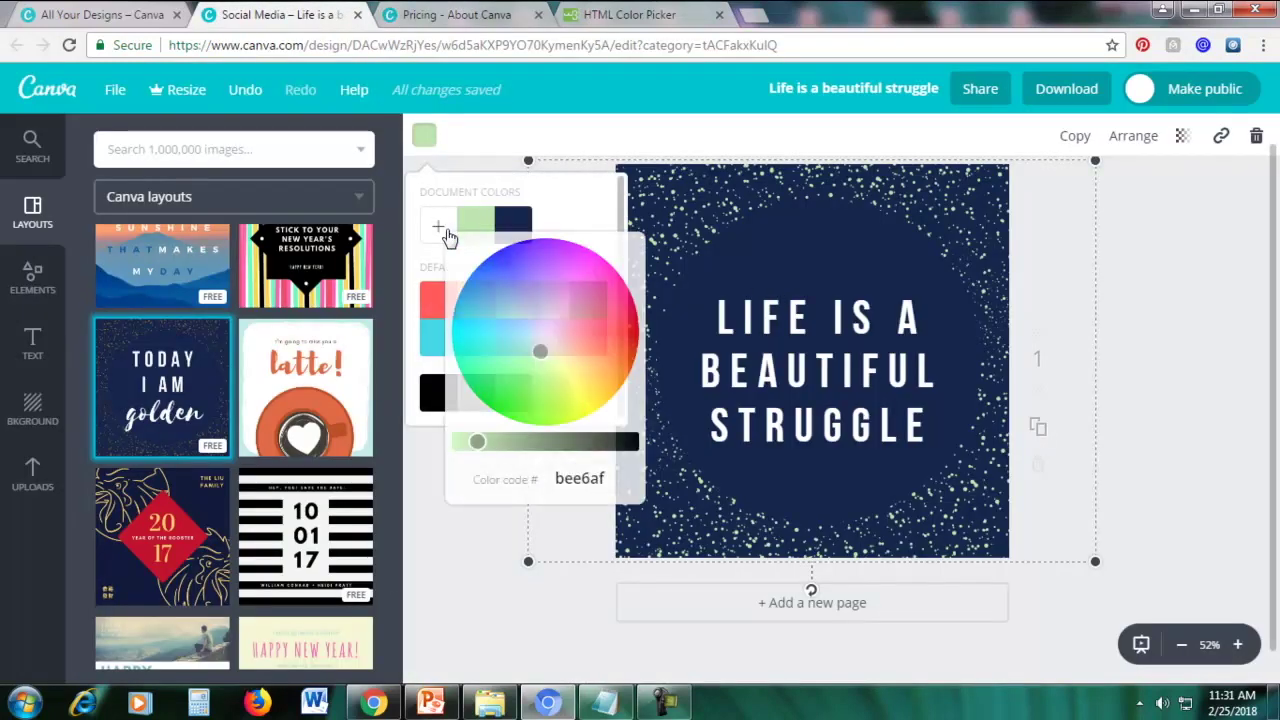
mouse_move(540, 351)
mouse_down()
mouse_move(514, 312)
mouse_move(556, 342)
mouse_up()
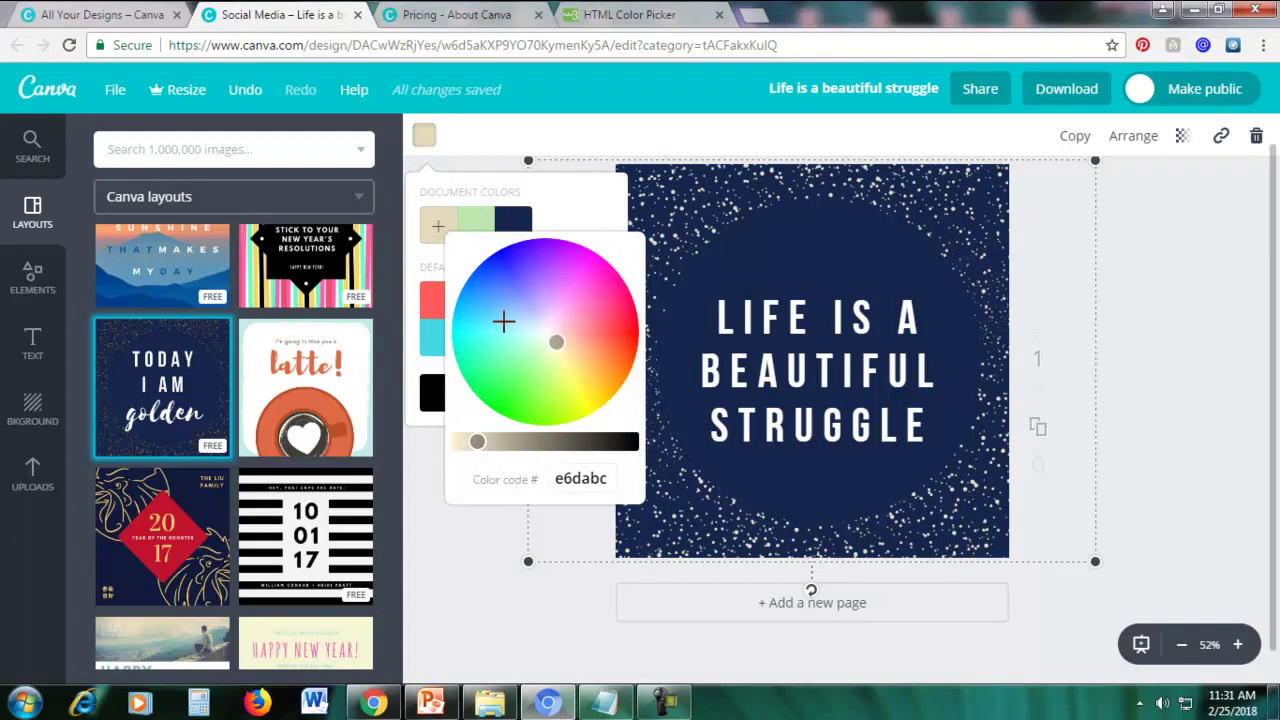
click(518, 316)
drag(518, 316, 595, 380)
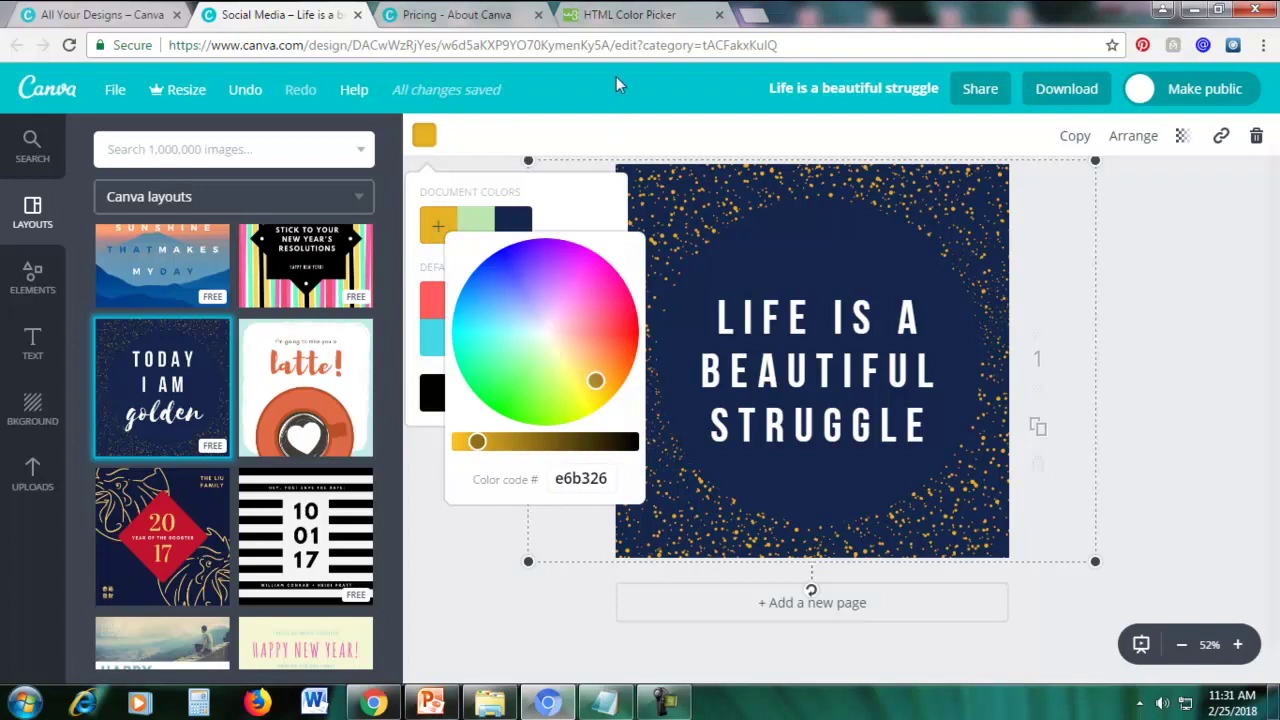
click(621, 17)
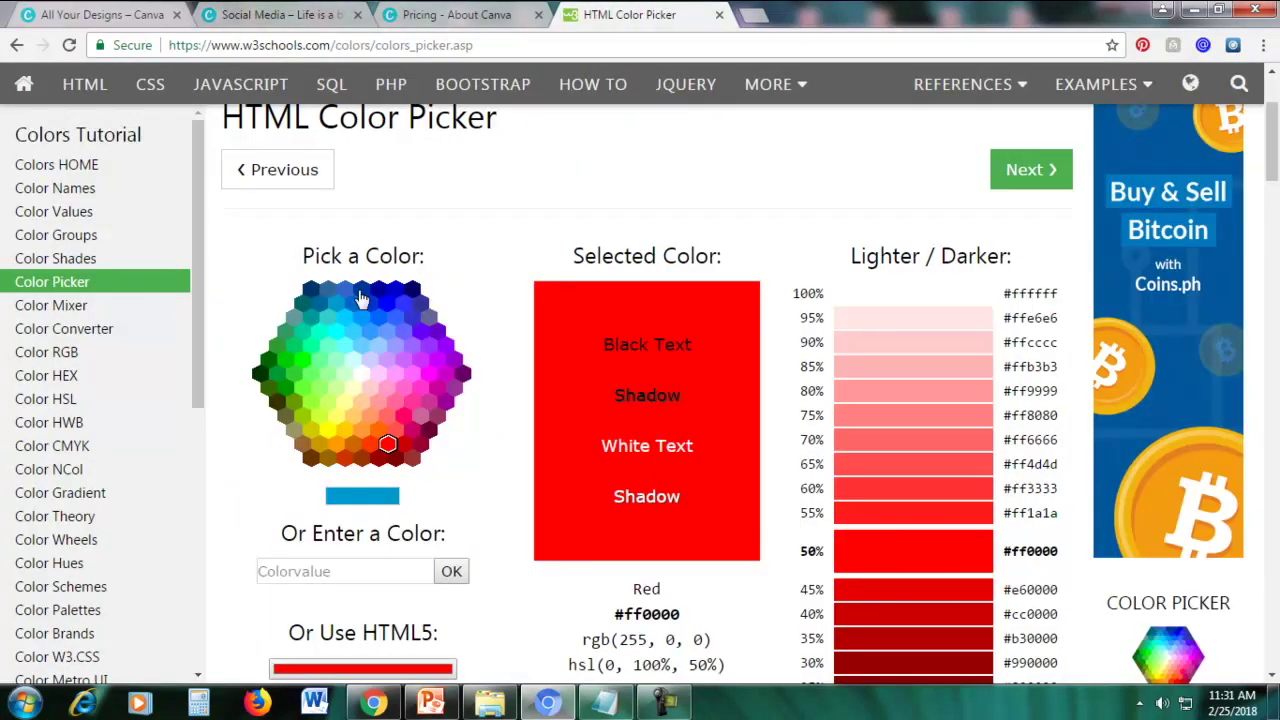
Pick cyan #66ffff in the W3Schools picker and copy its hex code
click(344, 347)
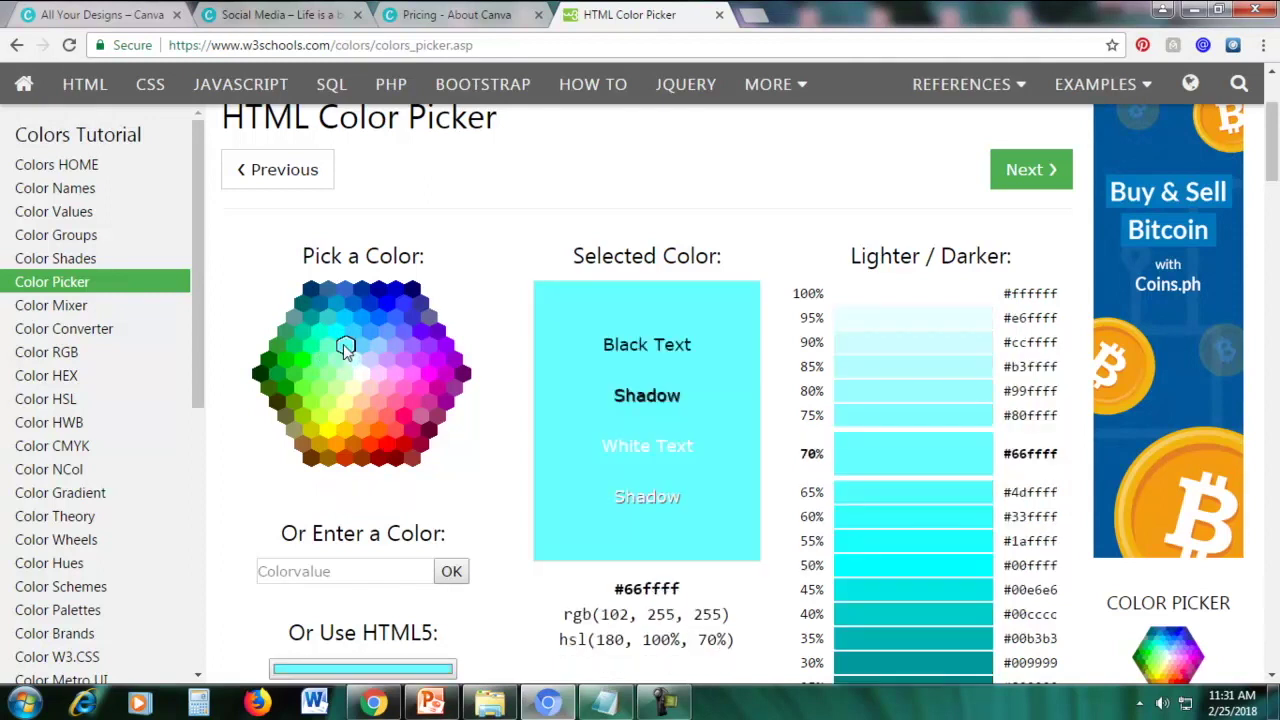
scroll(425, 375, down, 1)
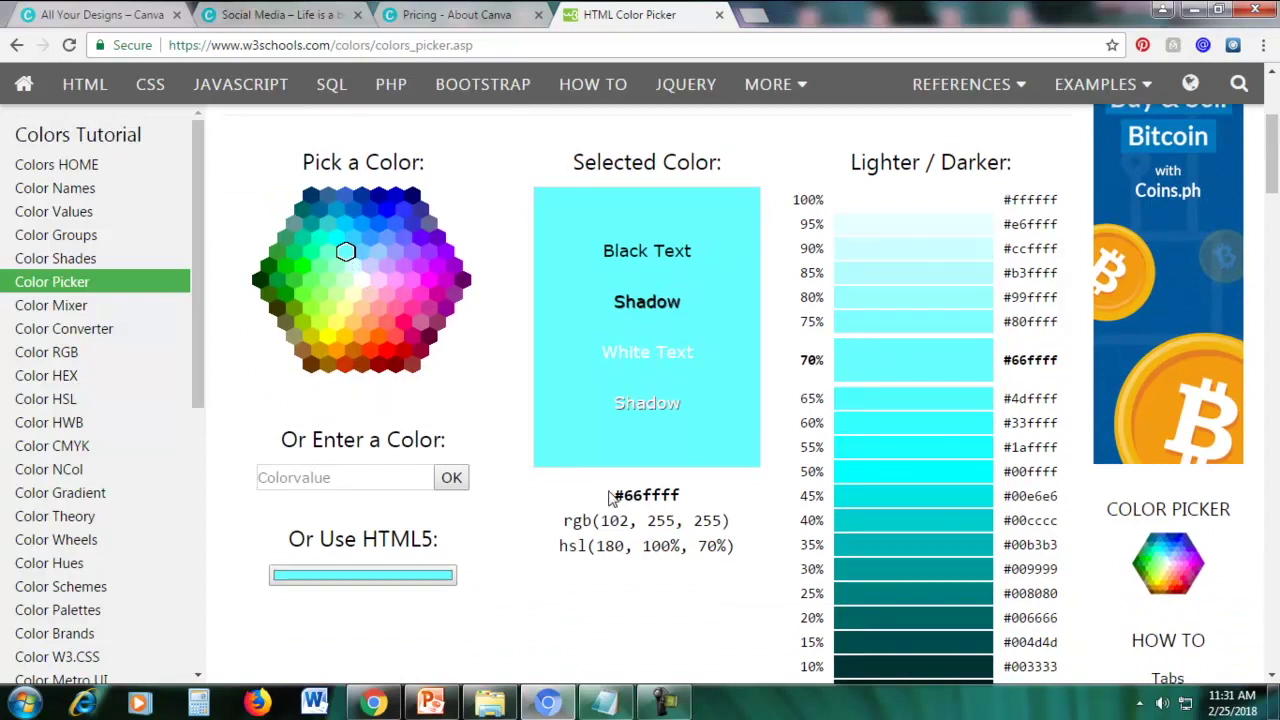
drag(626, 494, 677, 497)
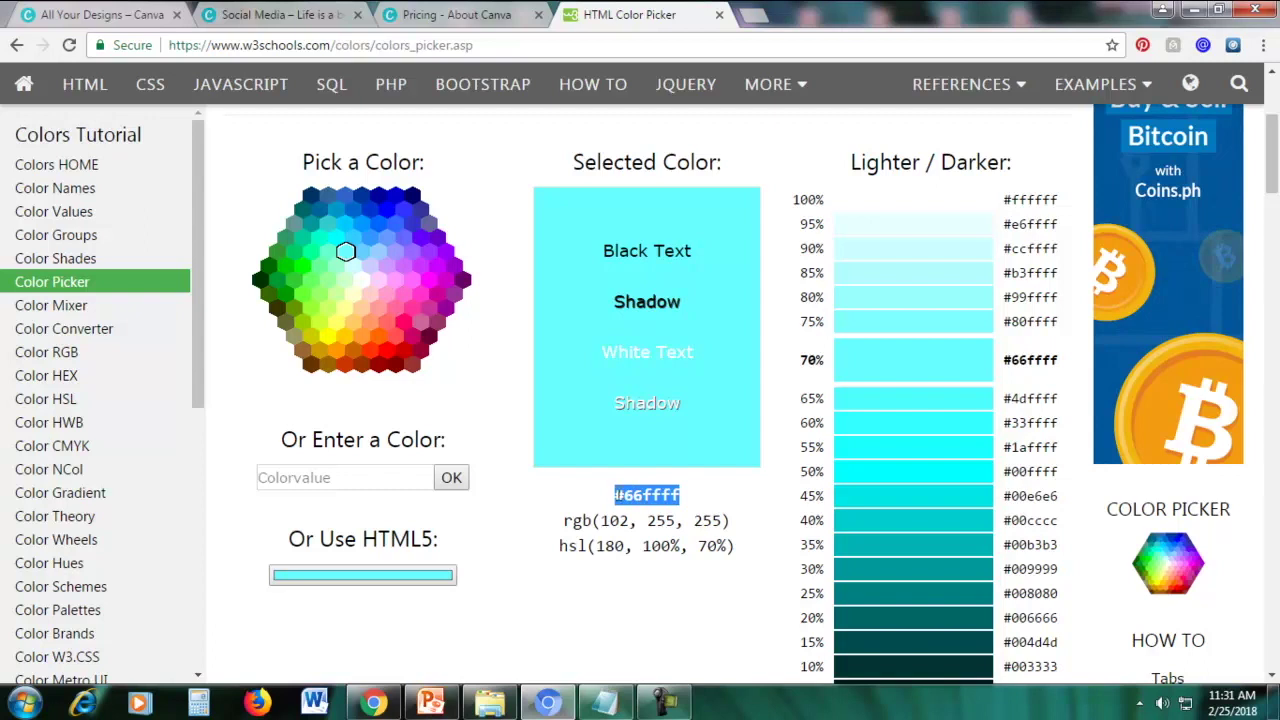
click(345, 252)
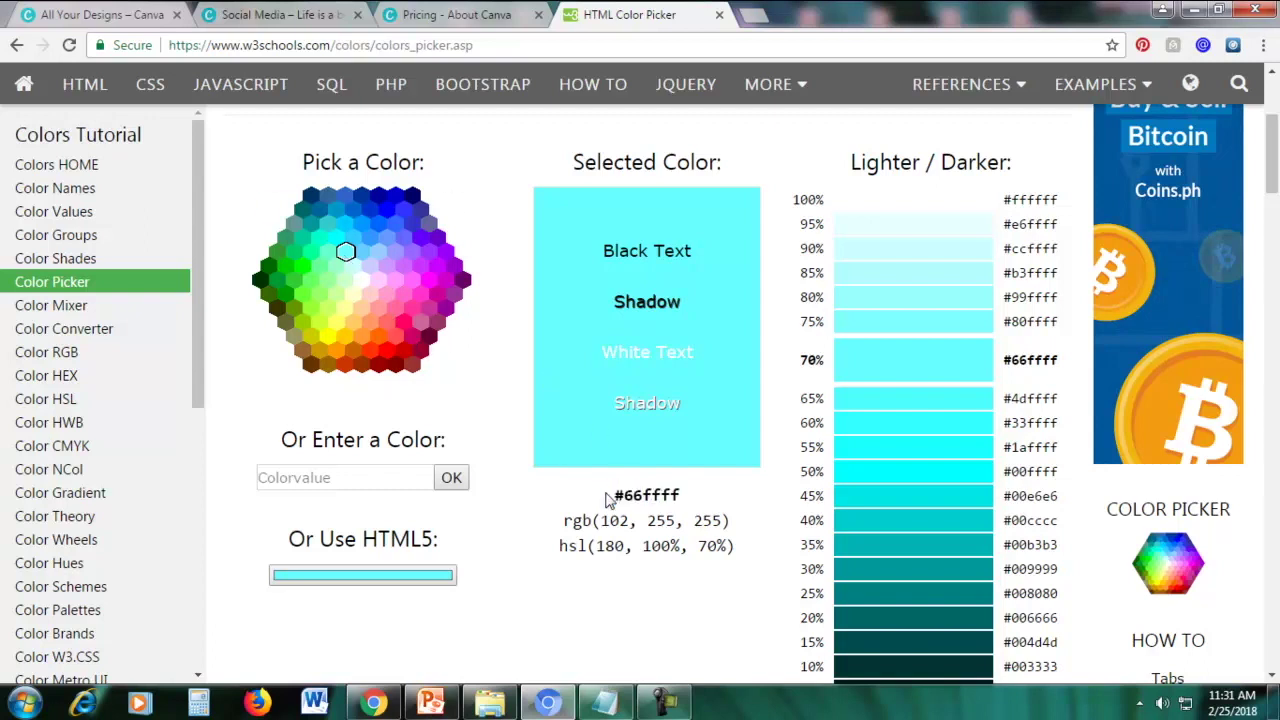
click(376, 251)
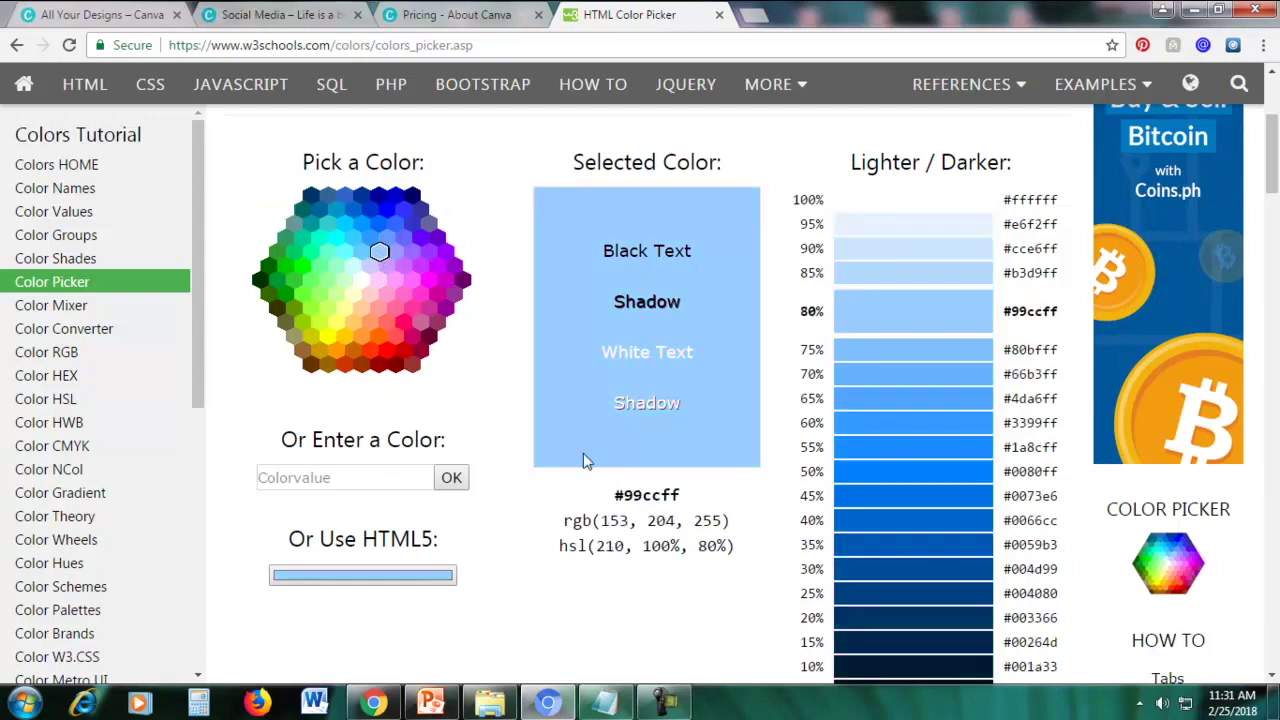
click(349, 257)
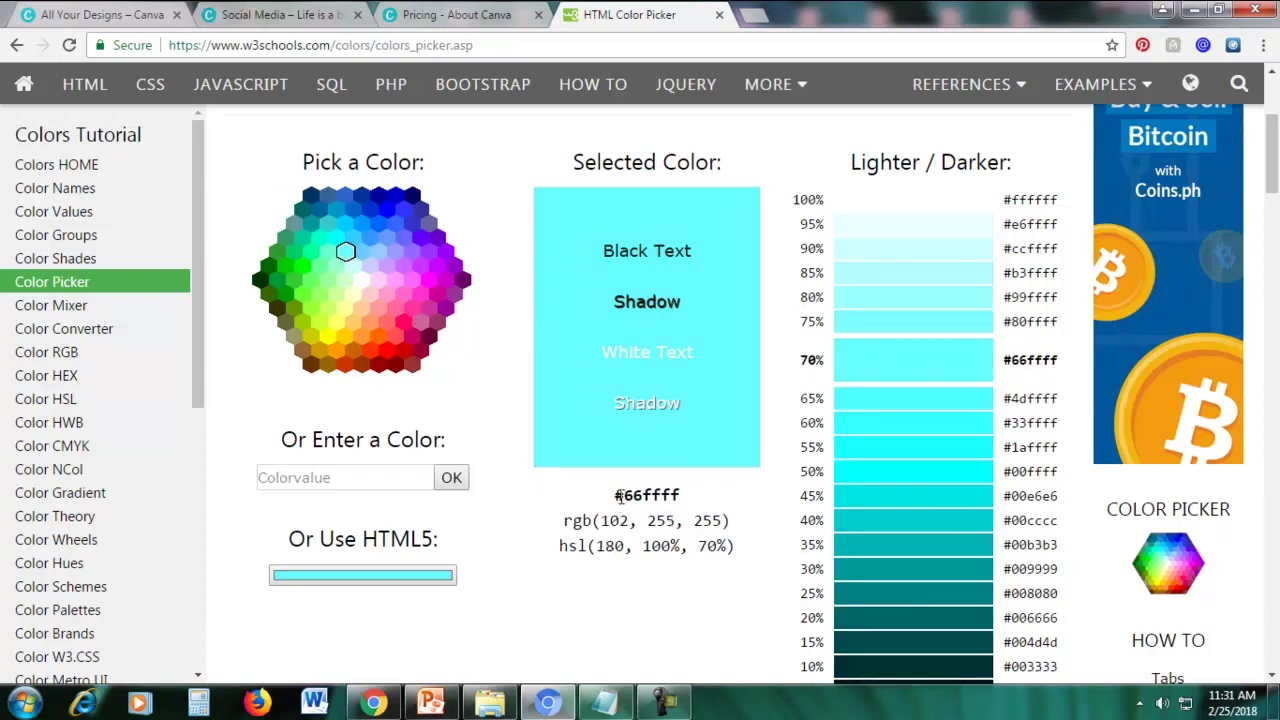
drag(618, 496, 684, 497)
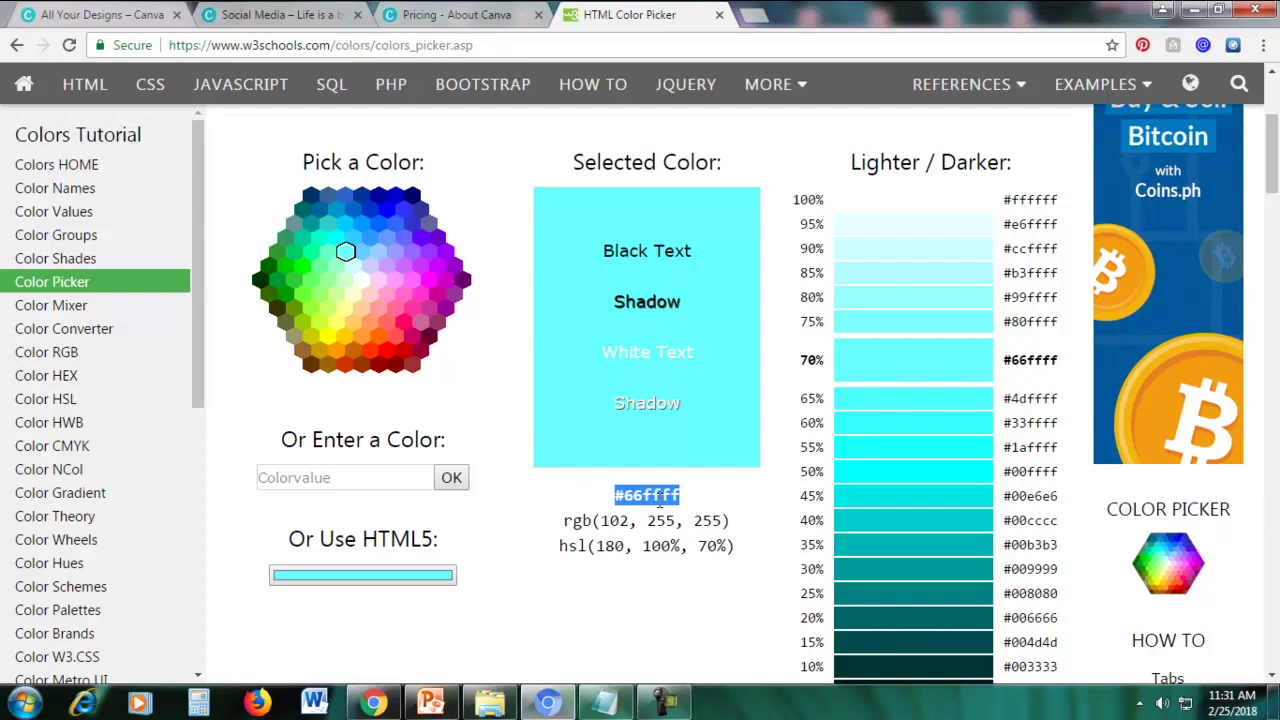
right_click(659, 505)
click(700, 514)
click(340, 17)
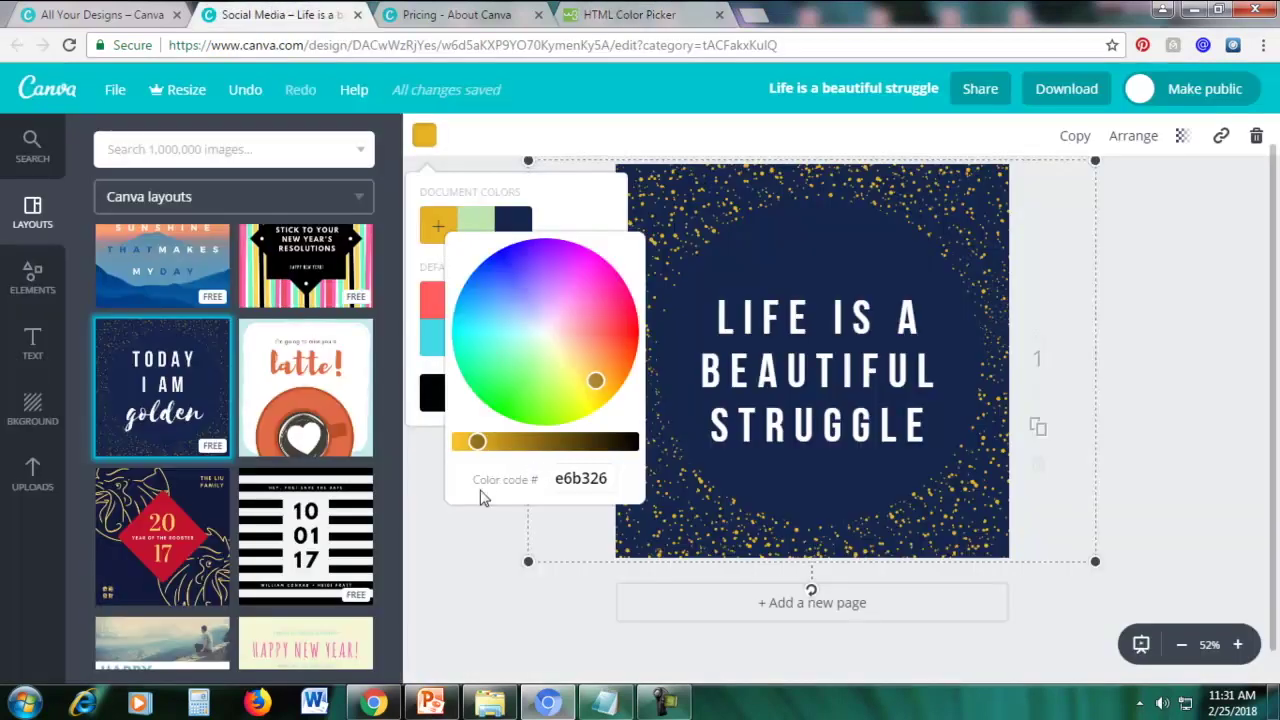
Replace the speckles' e6b326 colour code with 66ffff, then return to the HTML Color Picker
drag(558, 478, 634, 478)
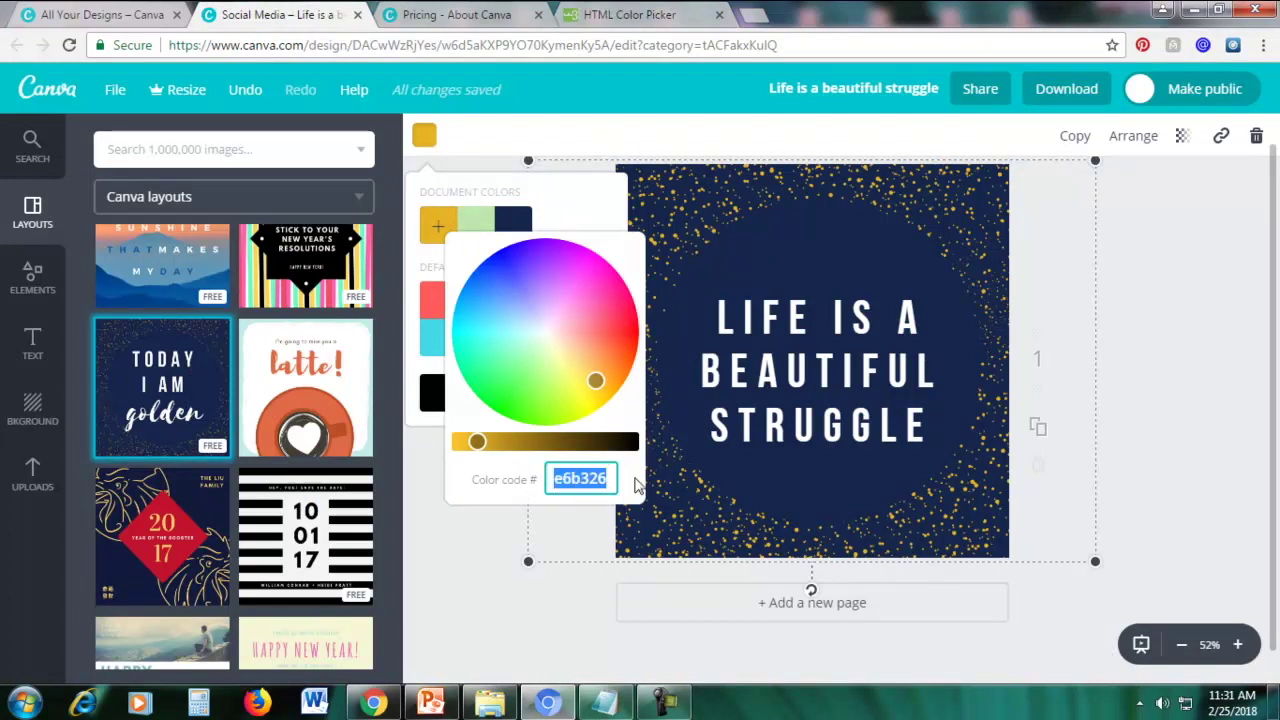
key(ctrl+v)
key(Return)
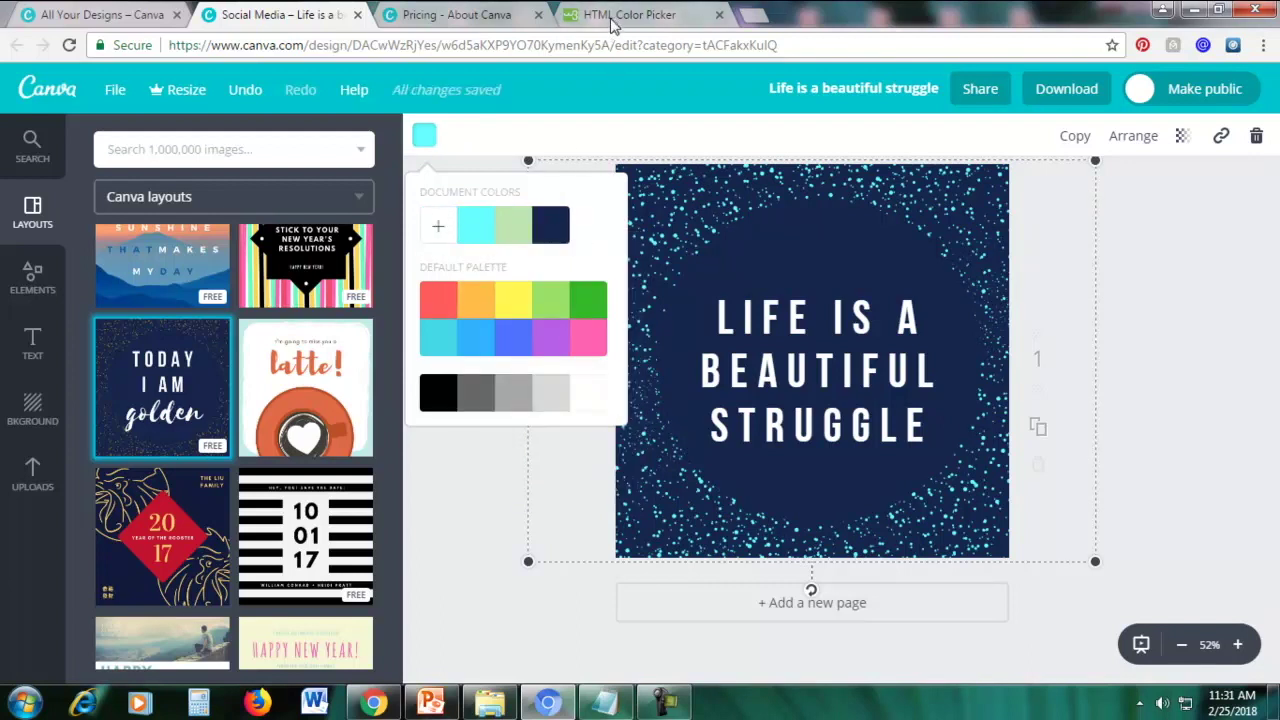
click(640, 14)
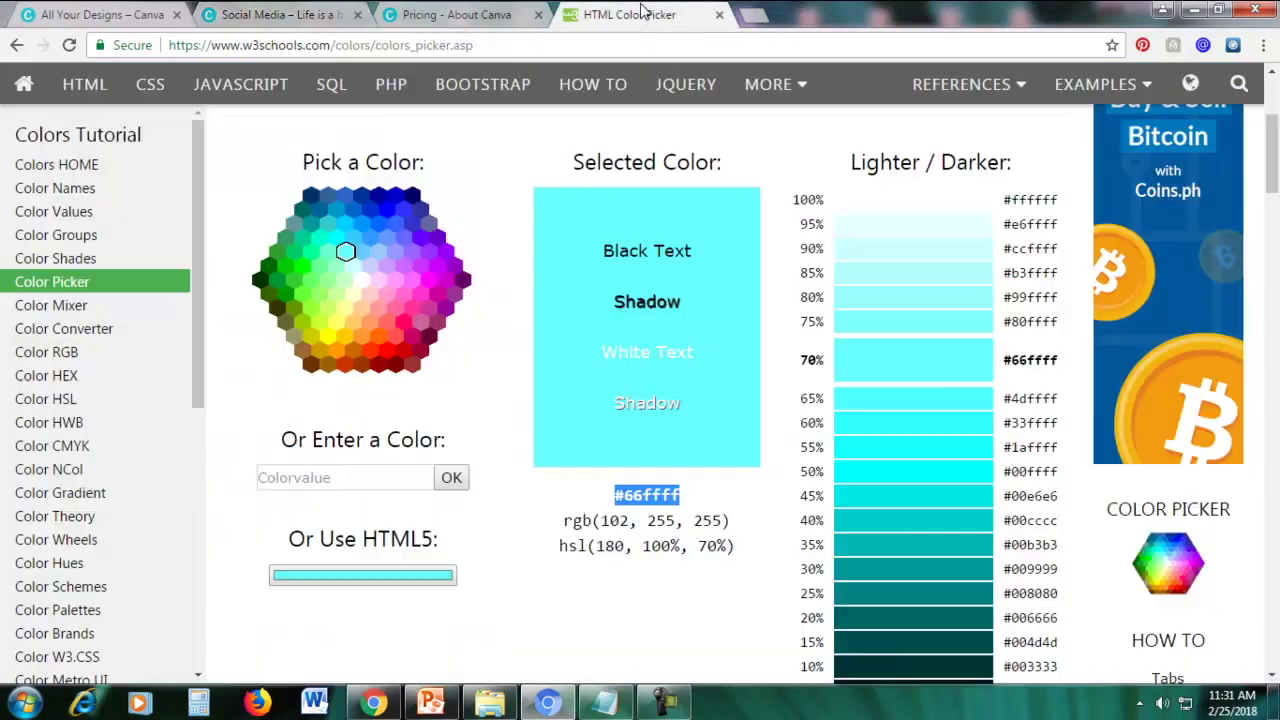
Pick the pink #ff0066 hexagon, copy its hex code, and go back to the Canva design
click(405, 322)
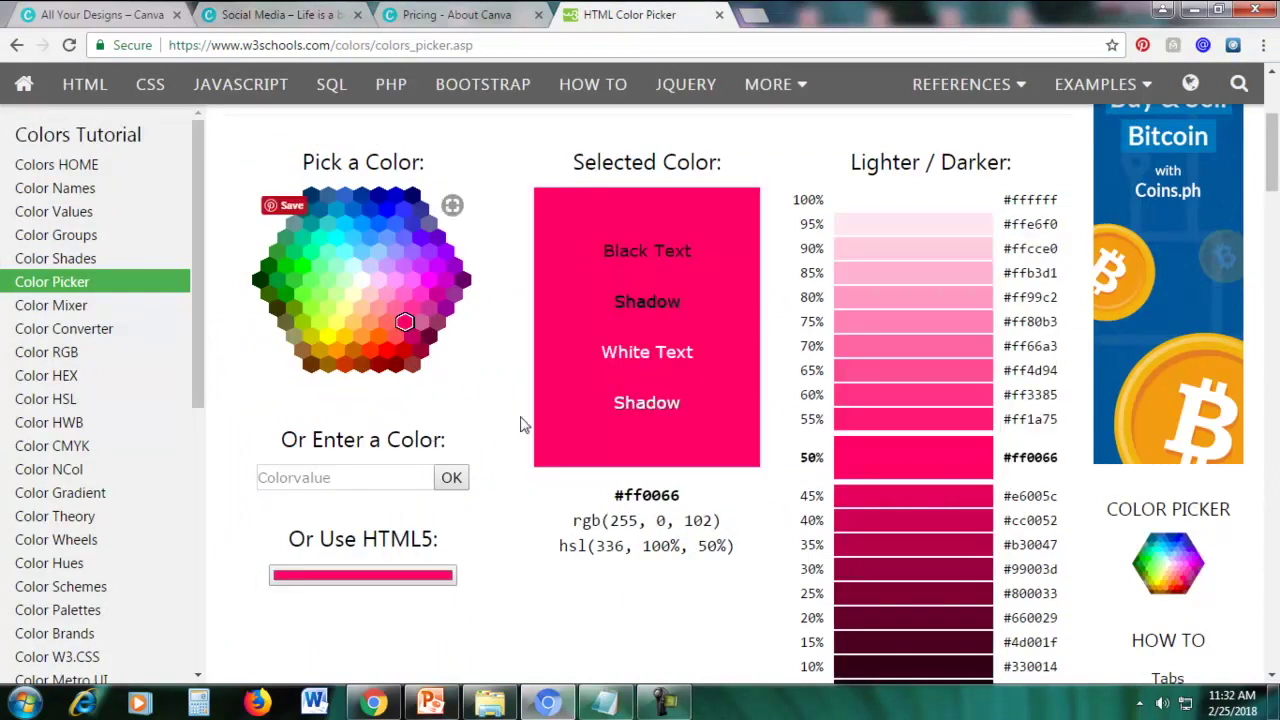
drag(617, 495, 706, 497)
right_click(664, 497)
click(690, 517)
click(315, 20)
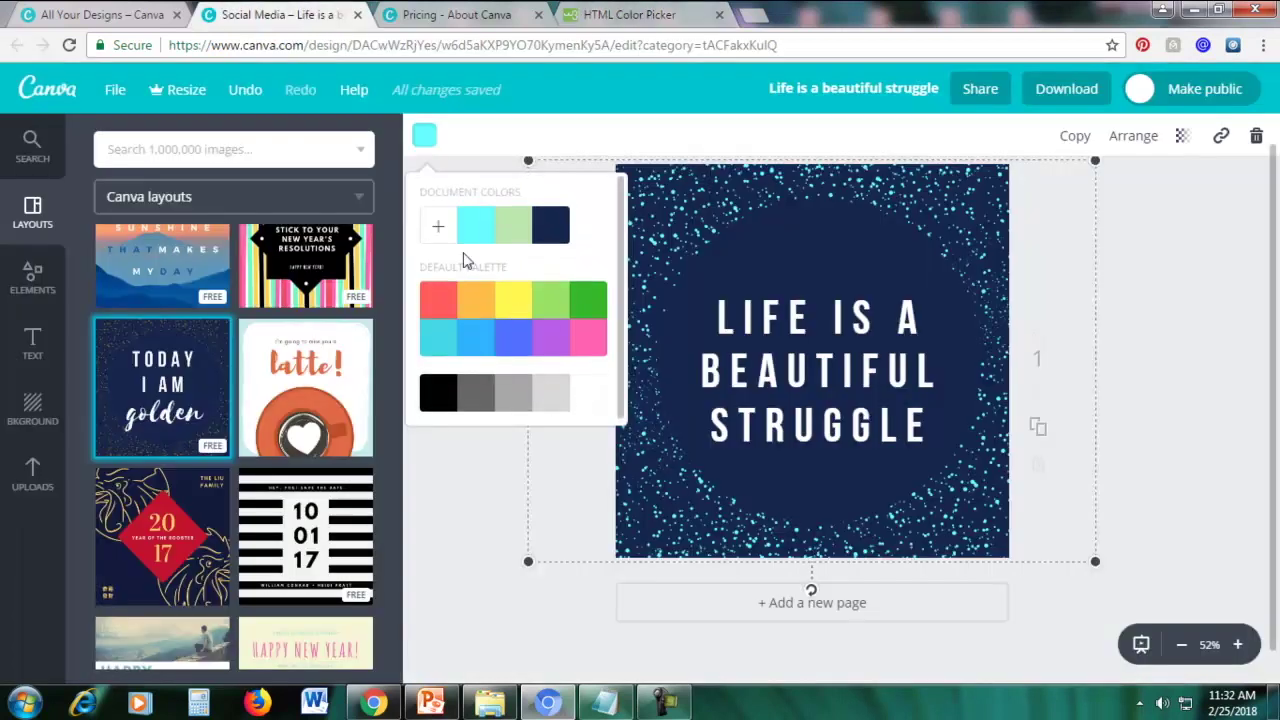
Add a custom colour, swapping 66ffff for ff0066 to turn the speckles hot pink
click(438, 233)
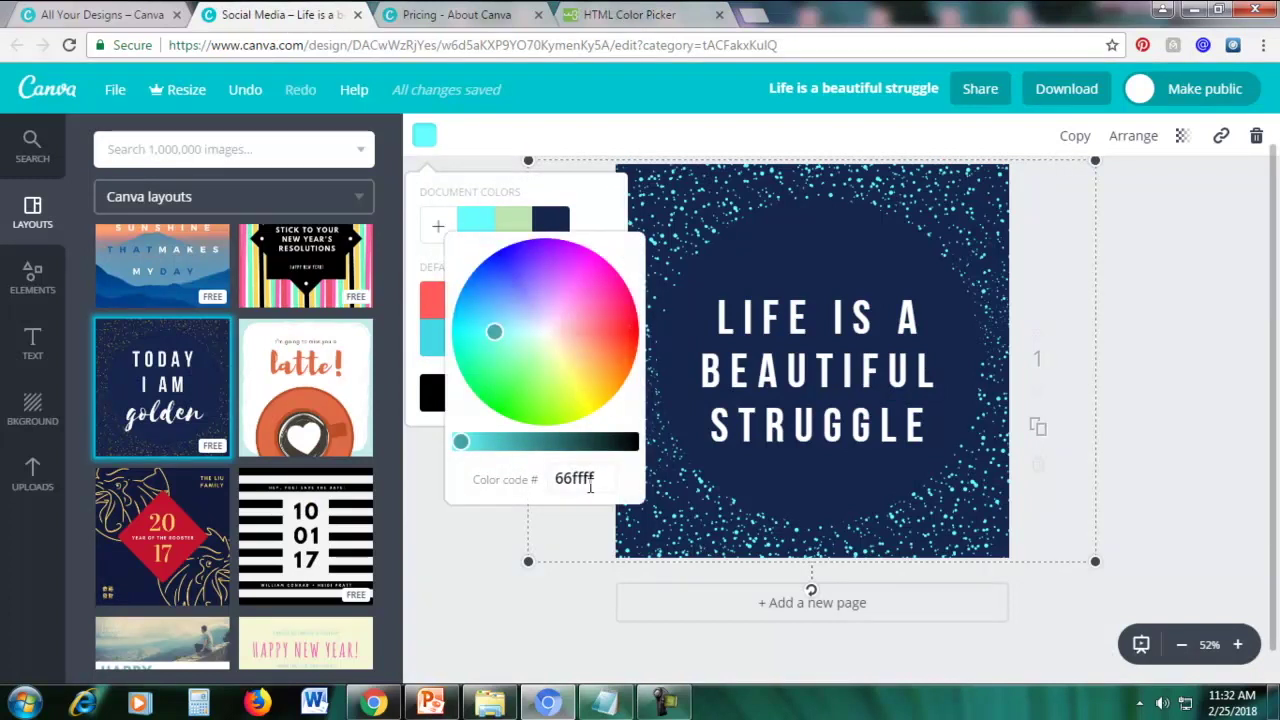
drag(598, 478, 548, 480)
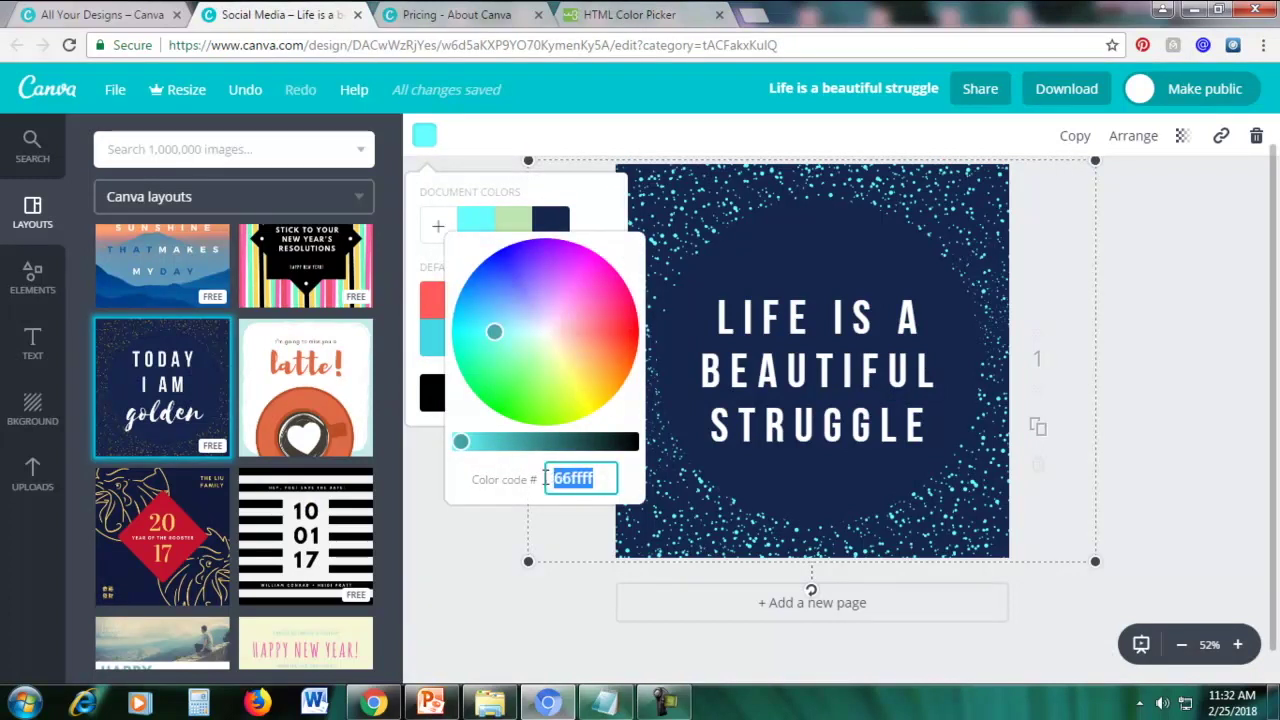
key(ctrl+v)
key(Return)
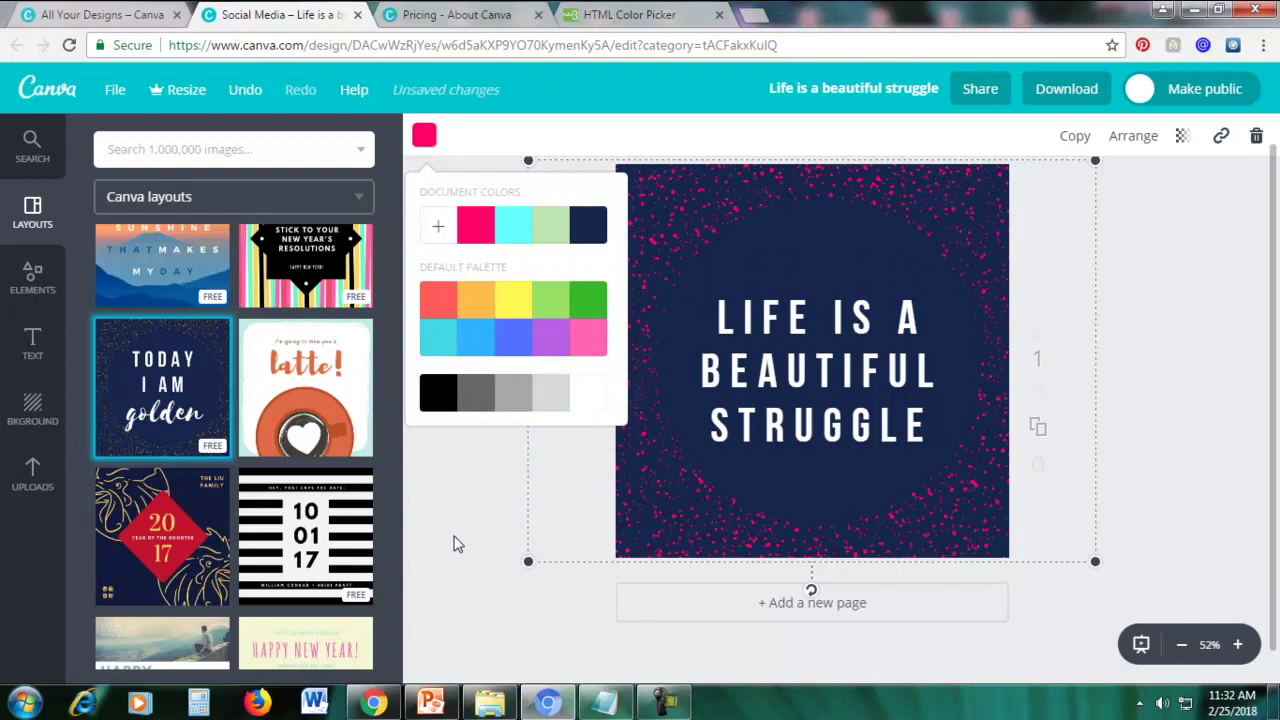
click(453, 543)
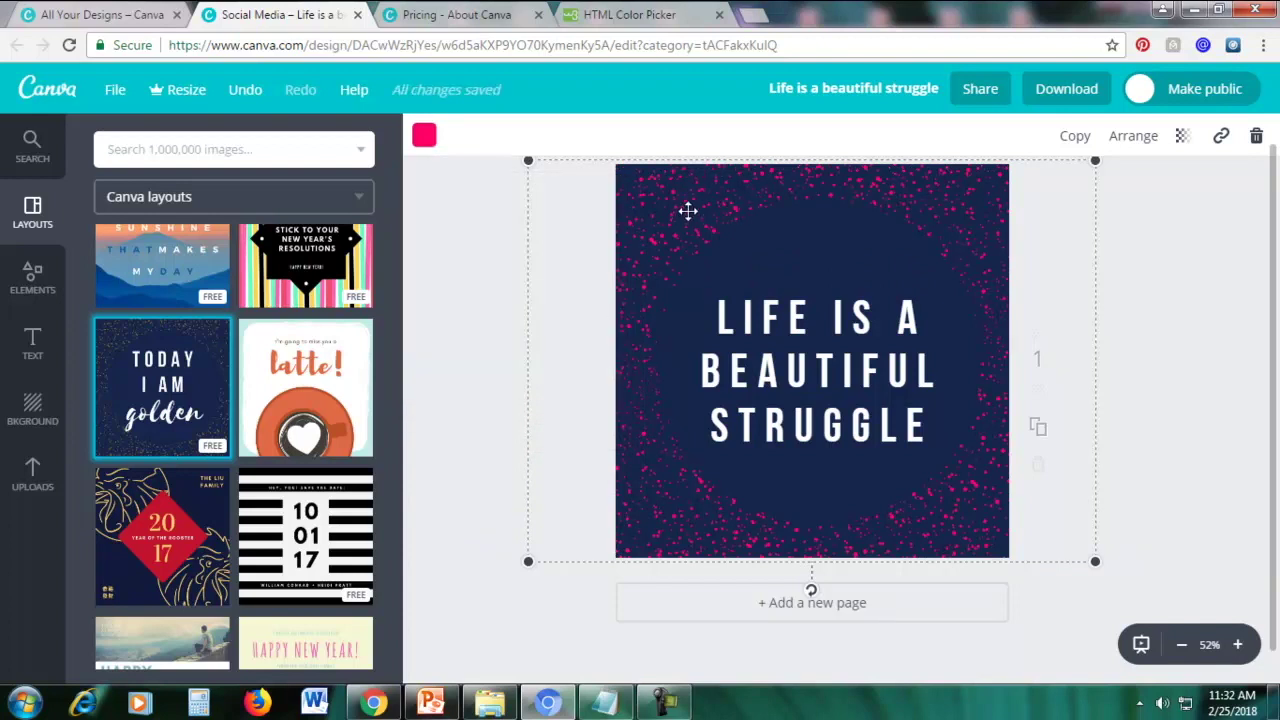
click(31, 417)
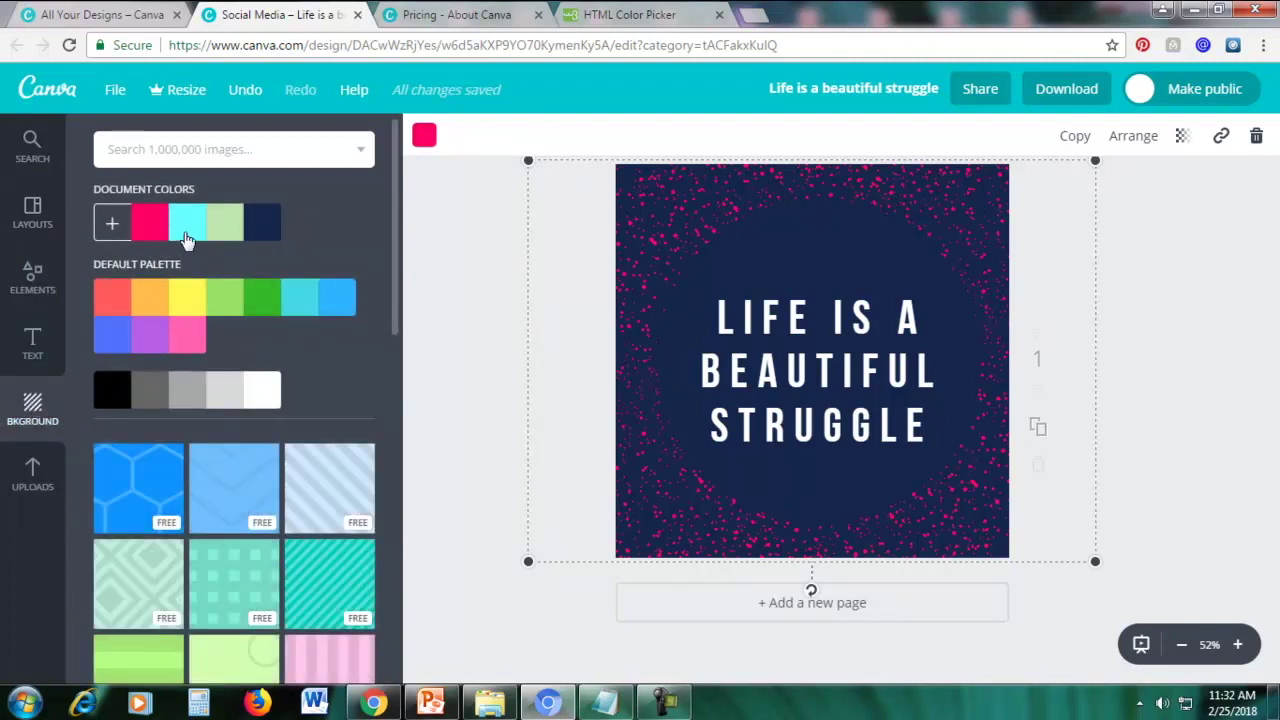
Try green, light blue and pink page backgrounds, settle on purple, and browse the palette
click(265, 298)
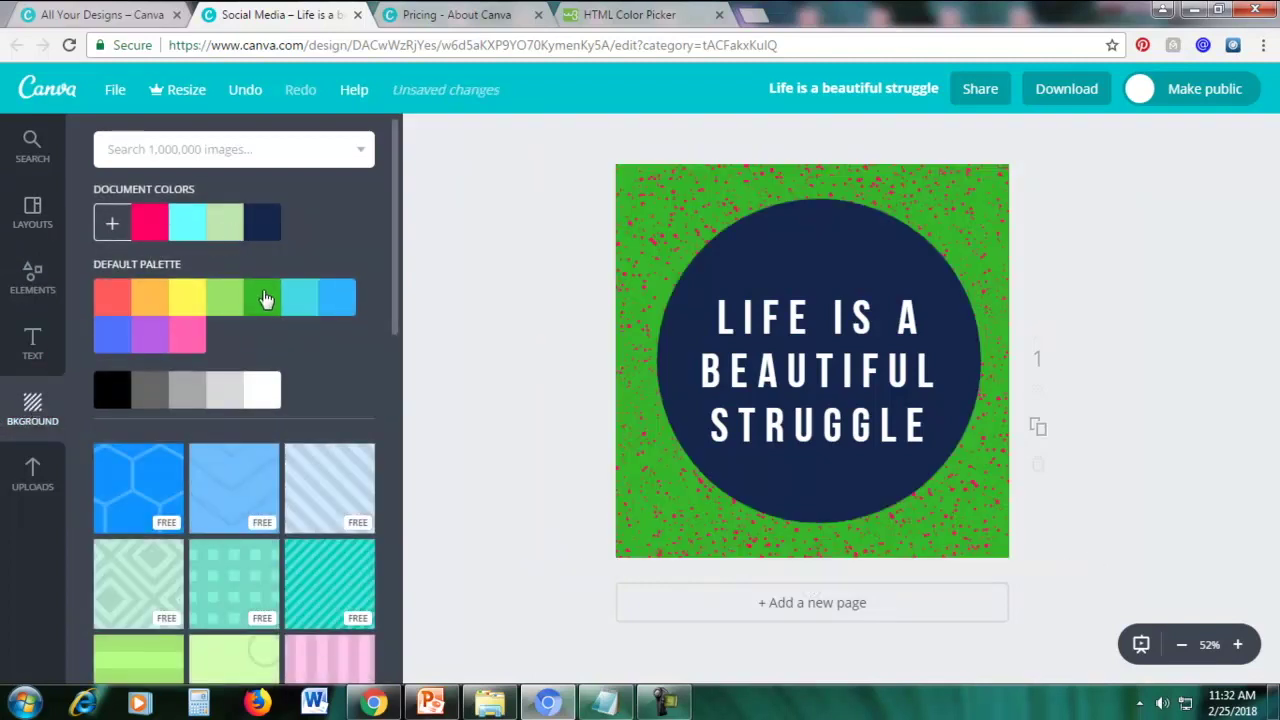
click(338, 299)
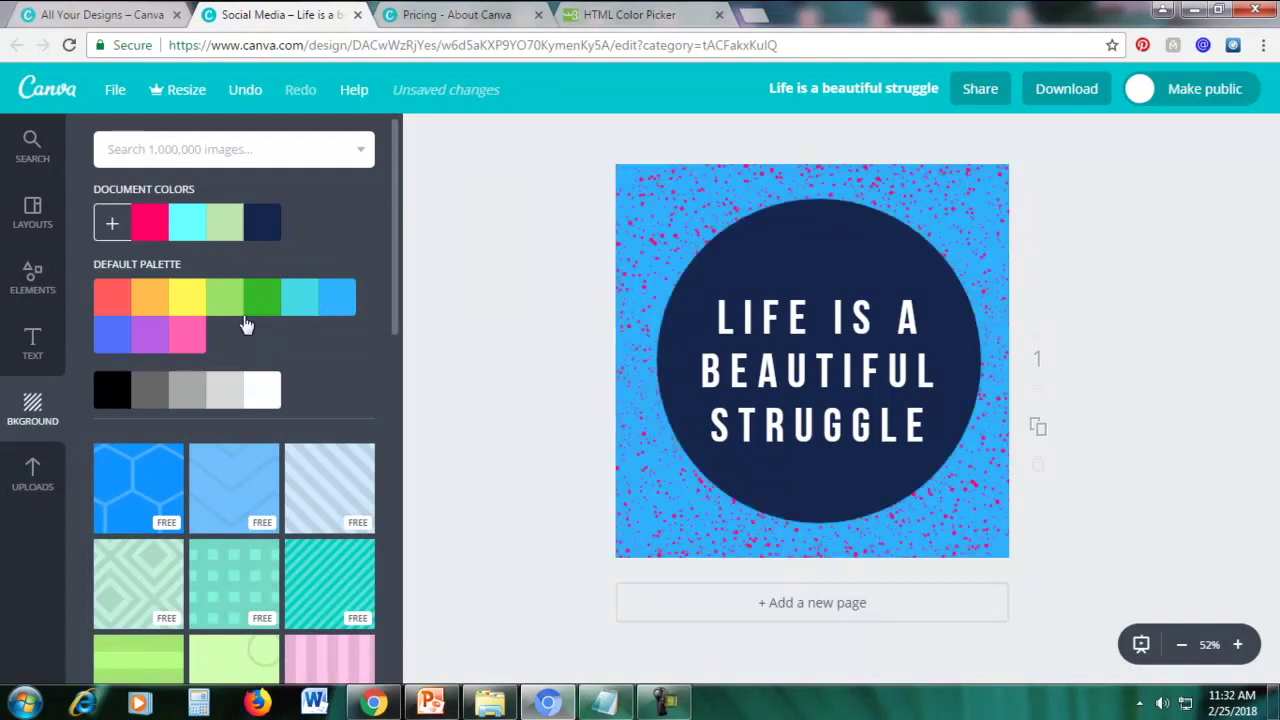
click(175, 341)
click(150, 343)
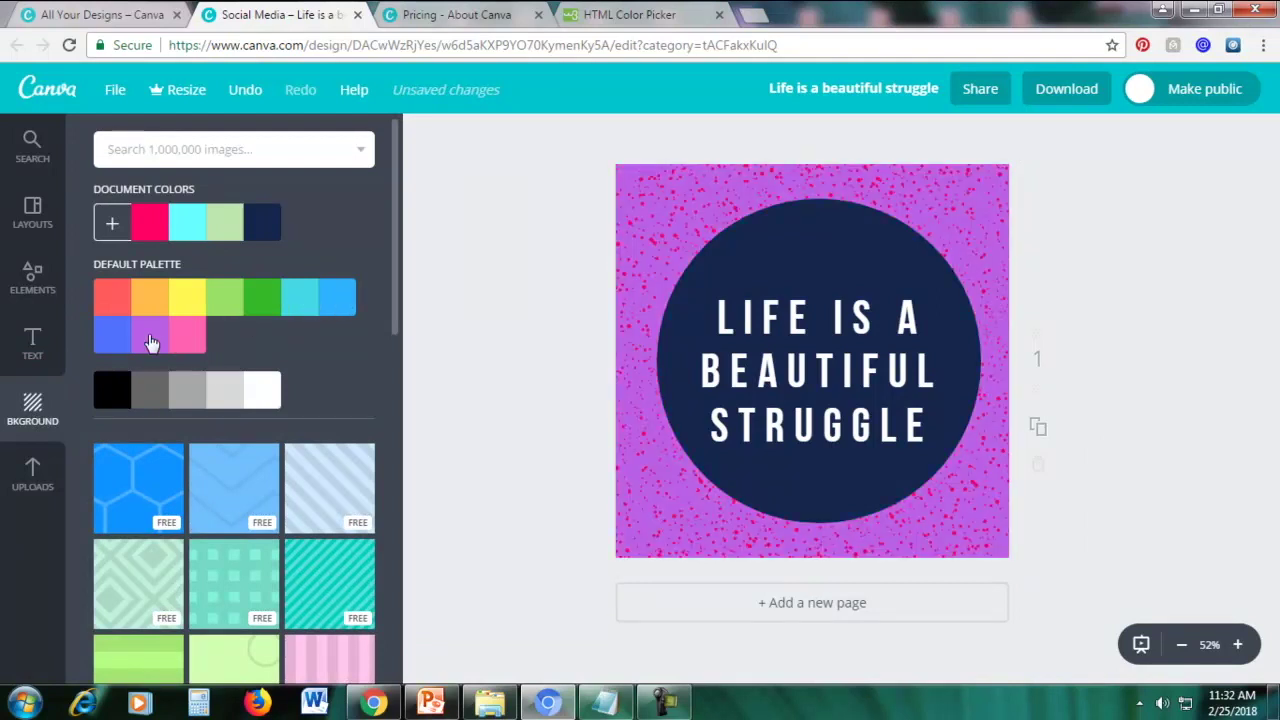
scroll(285, 394, down, 3)
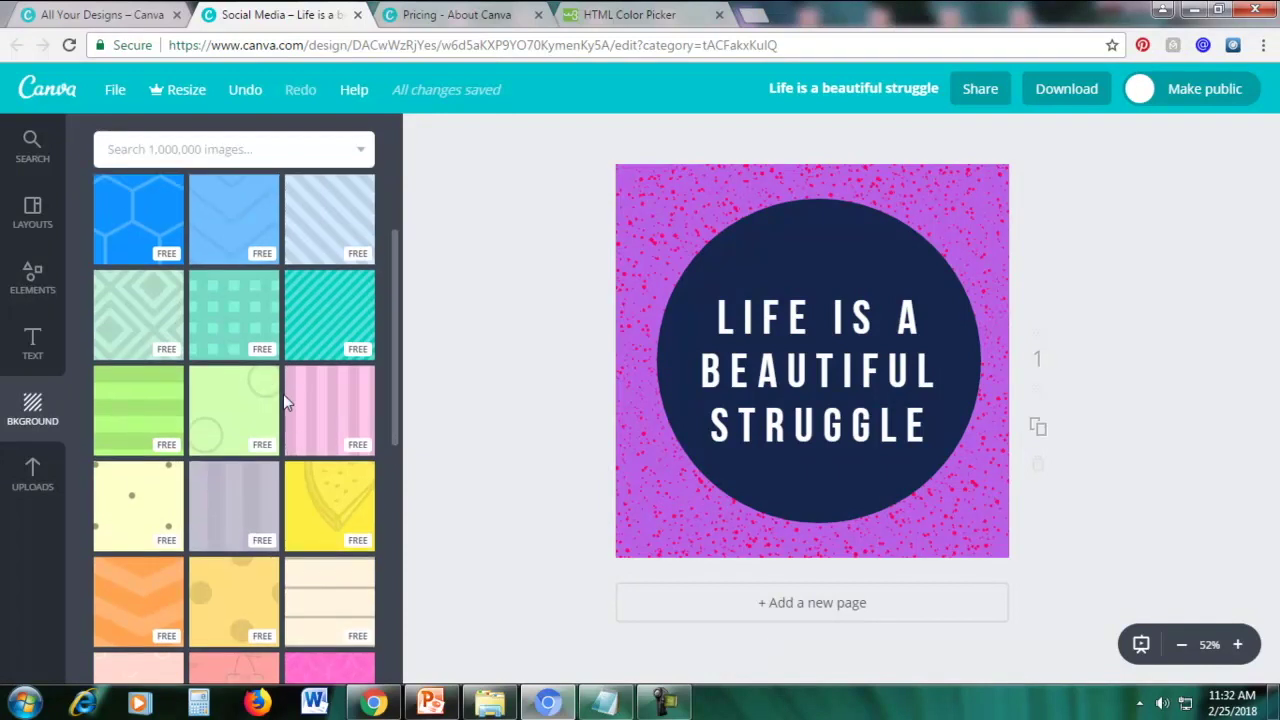
scroll(283, 394, up, 2)
scroll(283, 394, down, 3)
scroll(220, 390, up, 2)
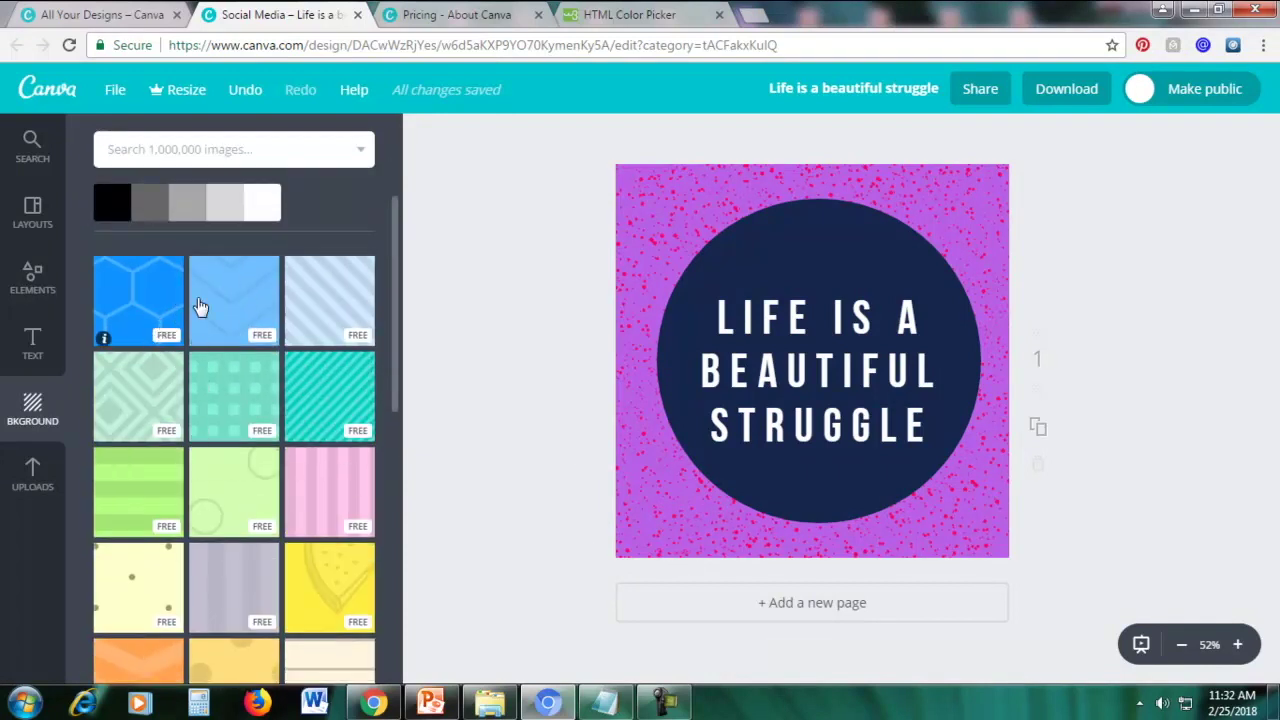
scroll(209, 343, up, 2)
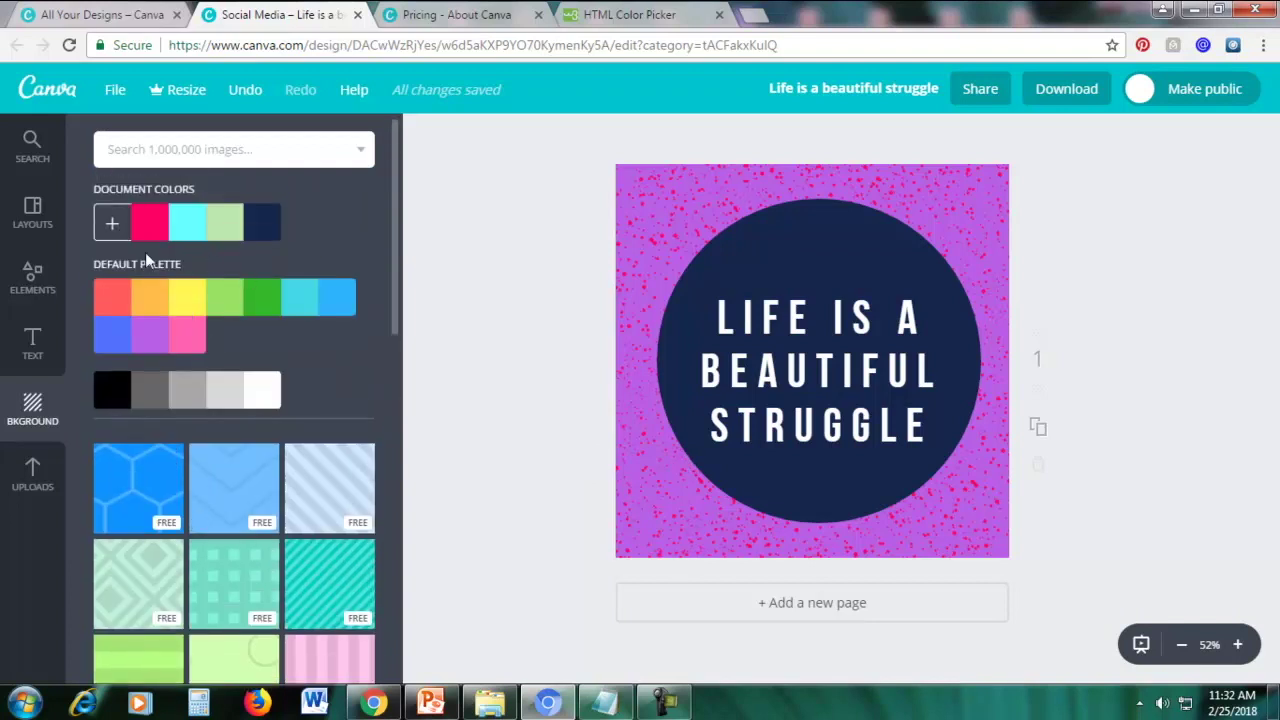
scroll(205, 300, down, 2)
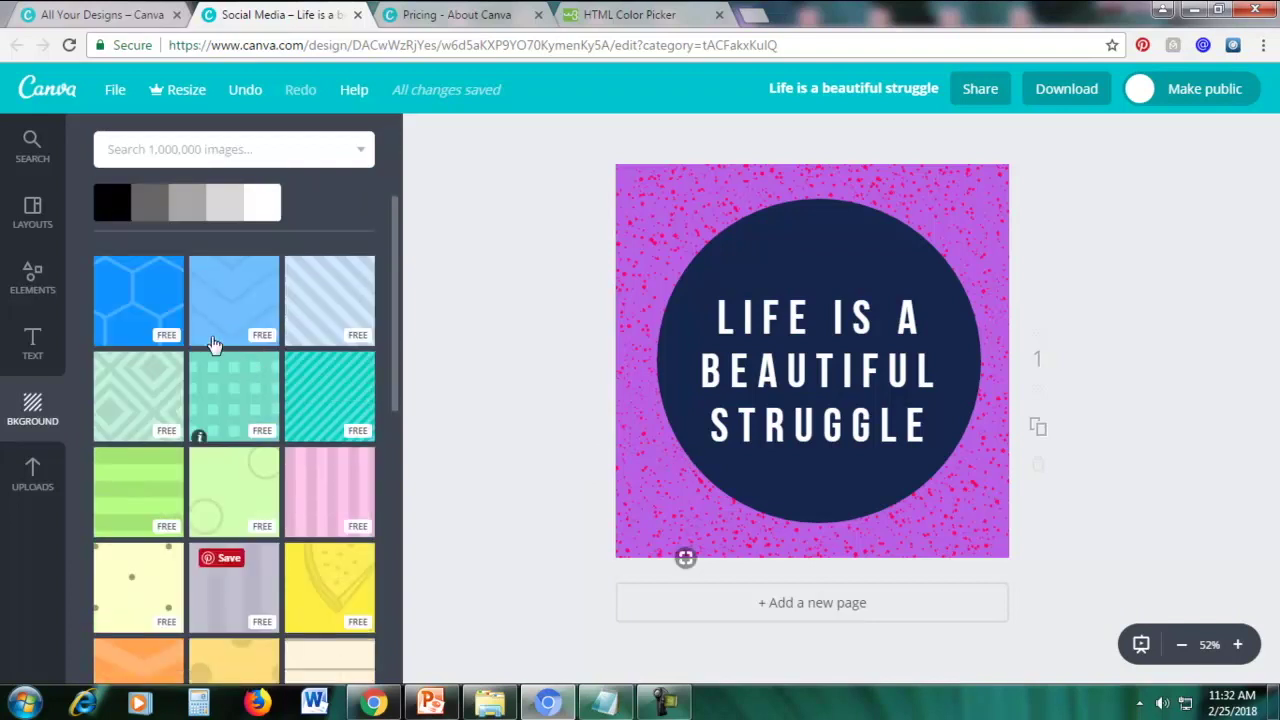
Preview the blue hexagon, plain light-blue and diagonal-stripe background patterns while browsing the pattern tiles
click(136, 303)
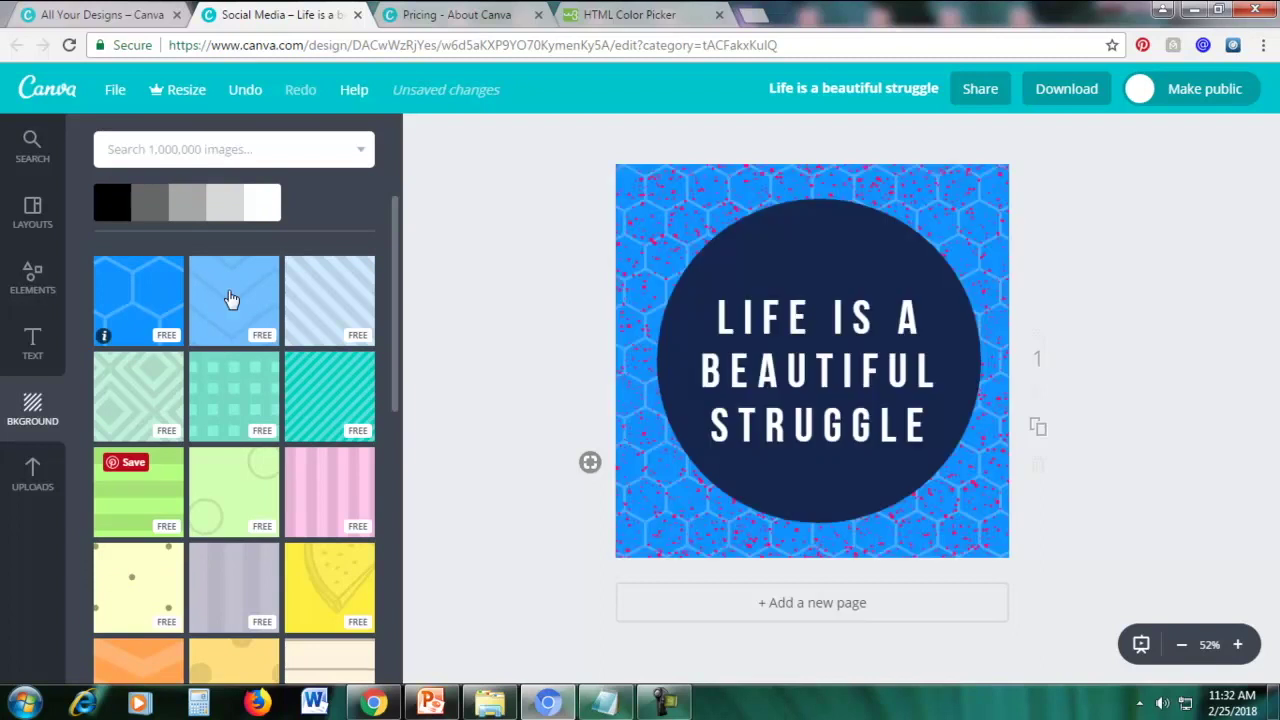
click(245, 310)
click(320, 307)
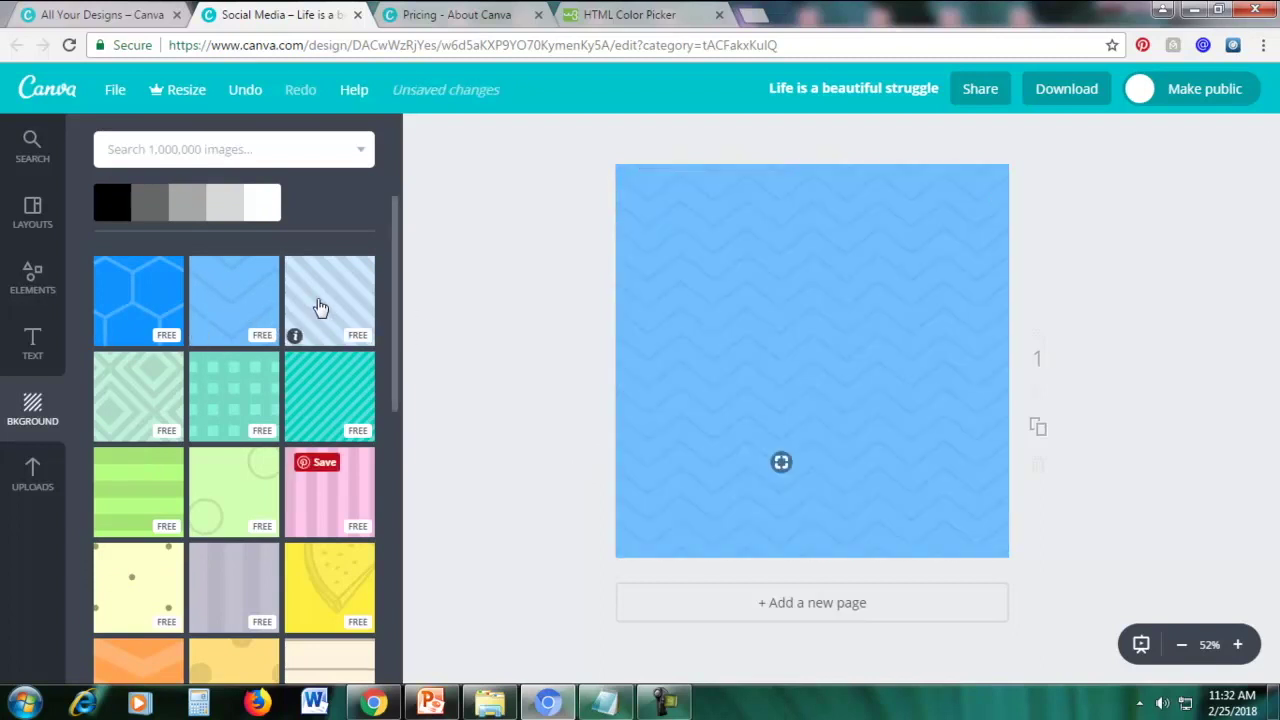
scroll(144, 446, down, 1)
scroll(144, 446, down, 3)
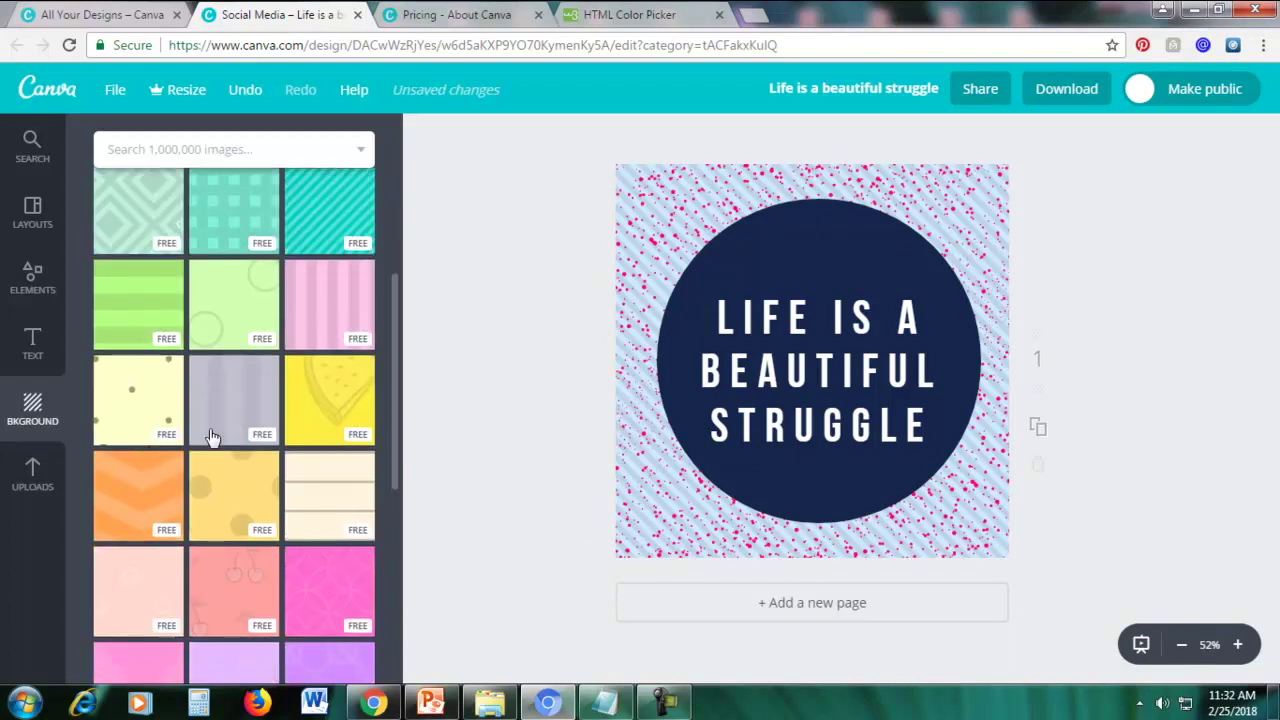
scroll(259, 463, down, 10)
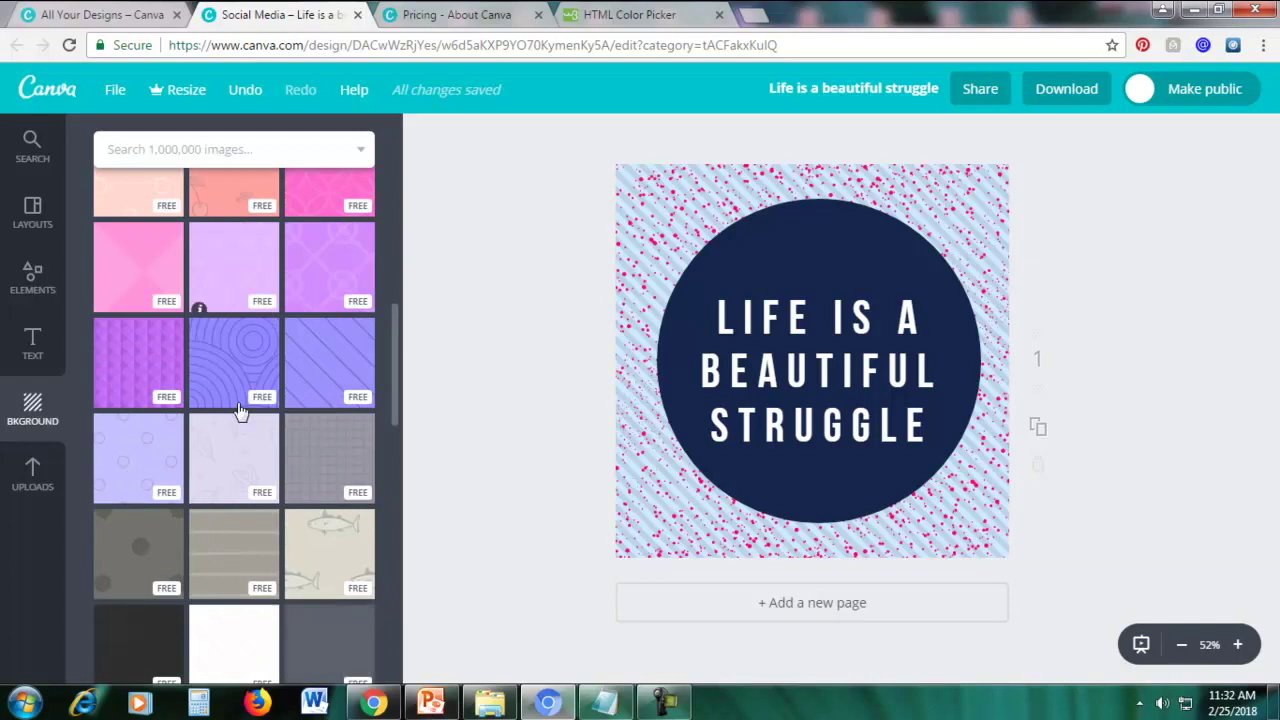
scroll(240, 412, down, 5)
scroll(242, 419, up, 3)
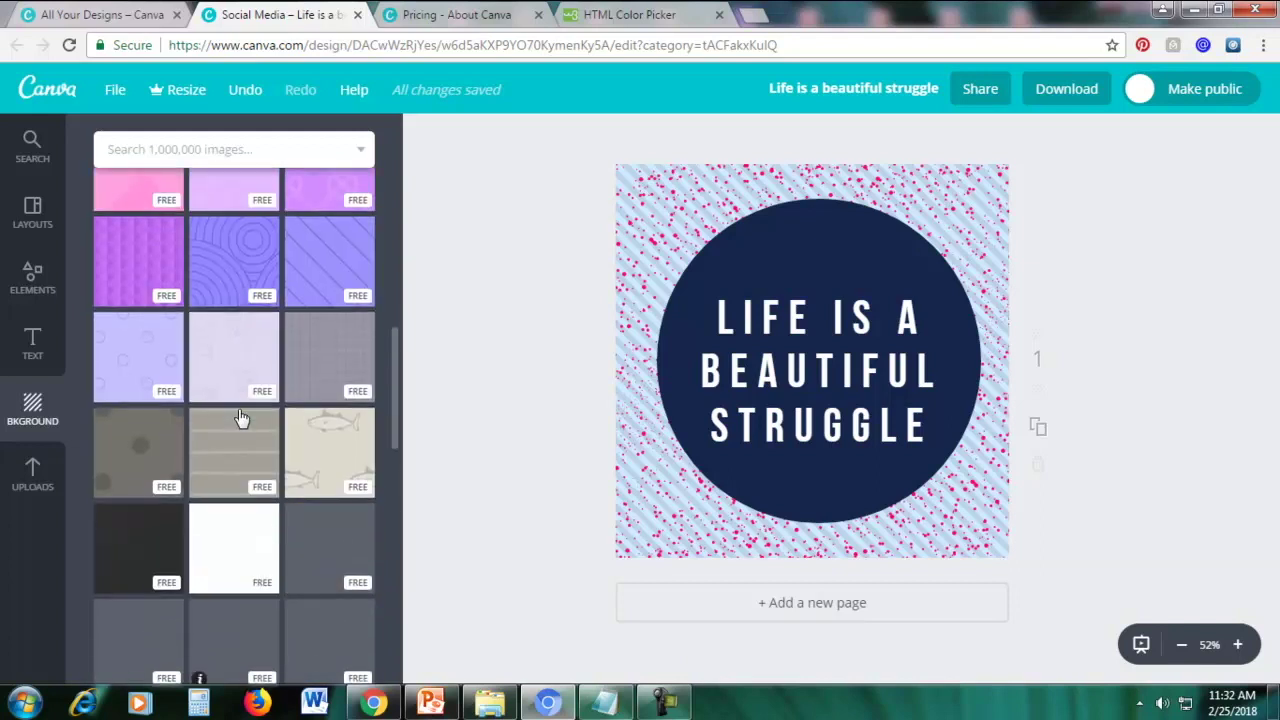
scroll(238, 430, down, 2)
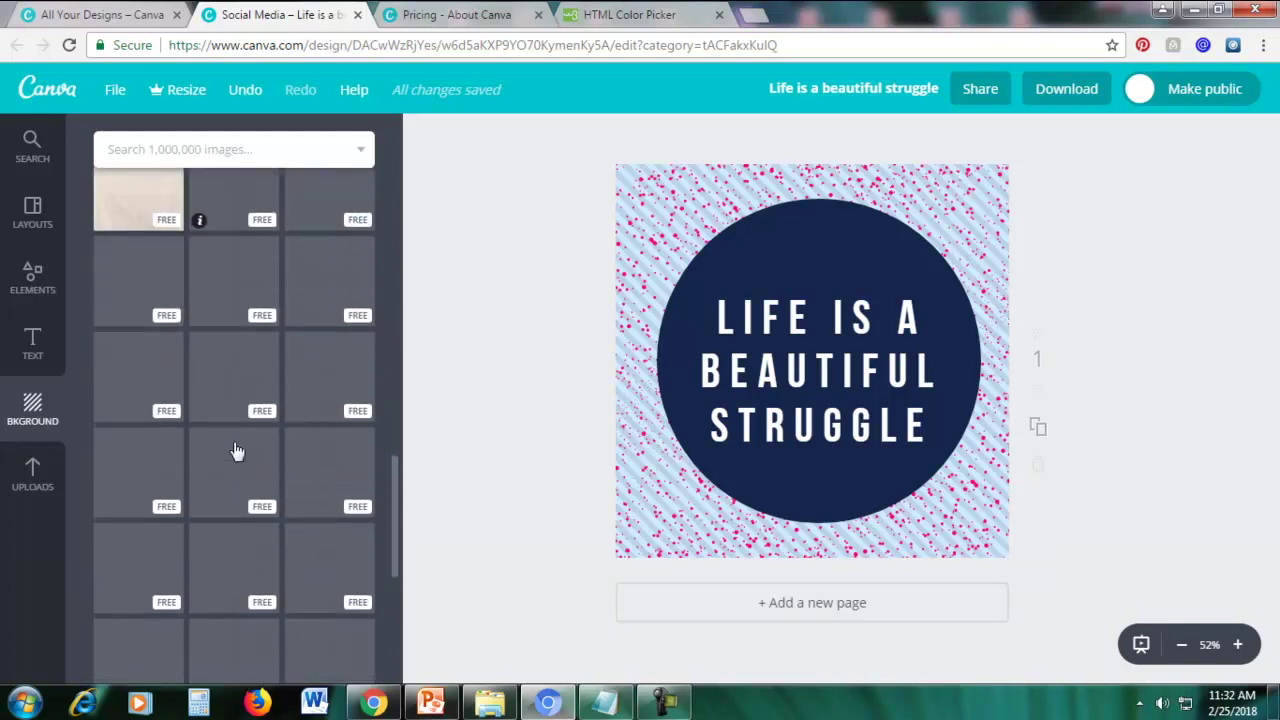
scroll(237, 442, down, 1)
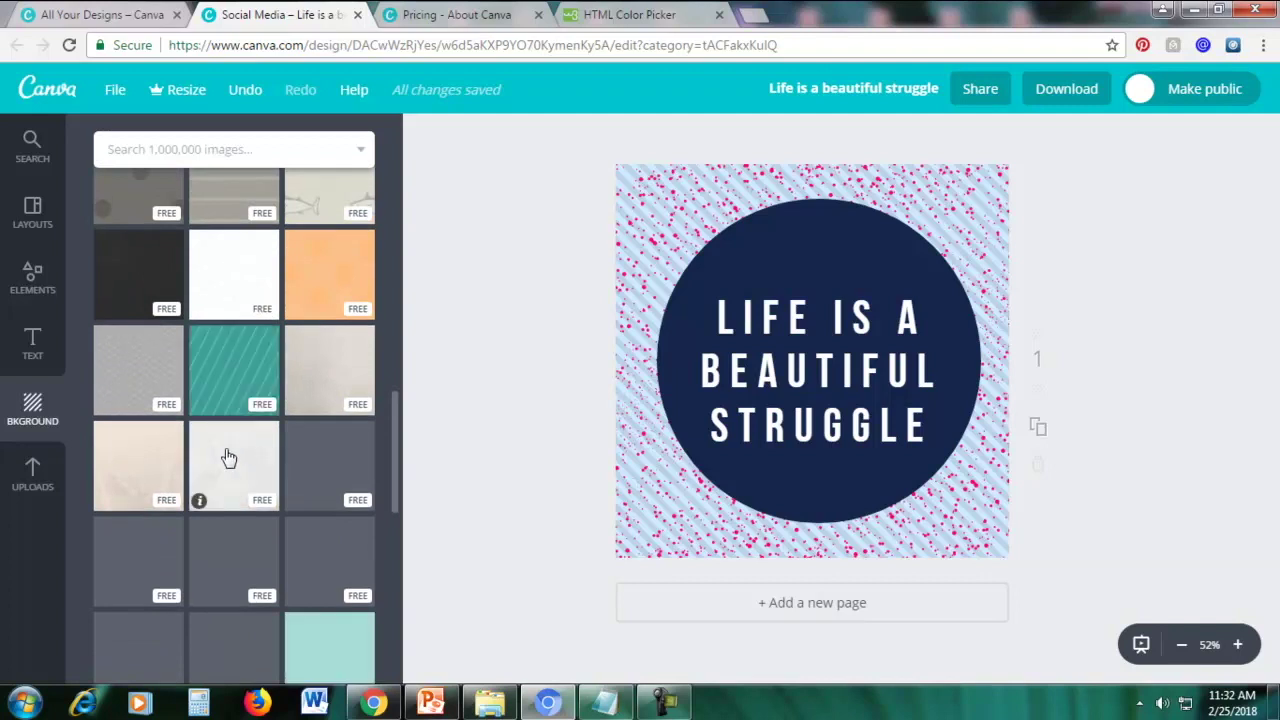
scroll(226, 457, down, 4)
scroll(218, 466, up, 2)
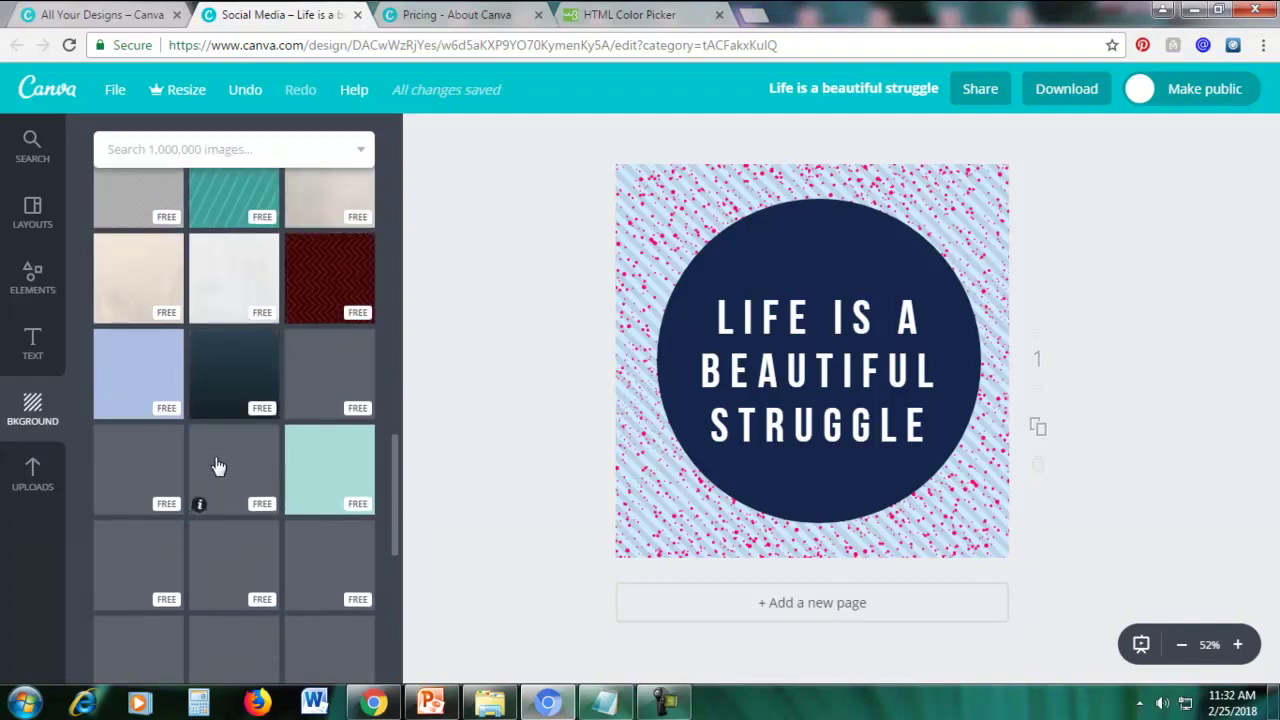
scroll(218, 466, down, 3)
scroll(214, 463, up, 10)
Switch the background to the pink pattern, then try the lighter pink one
click(331, 372)
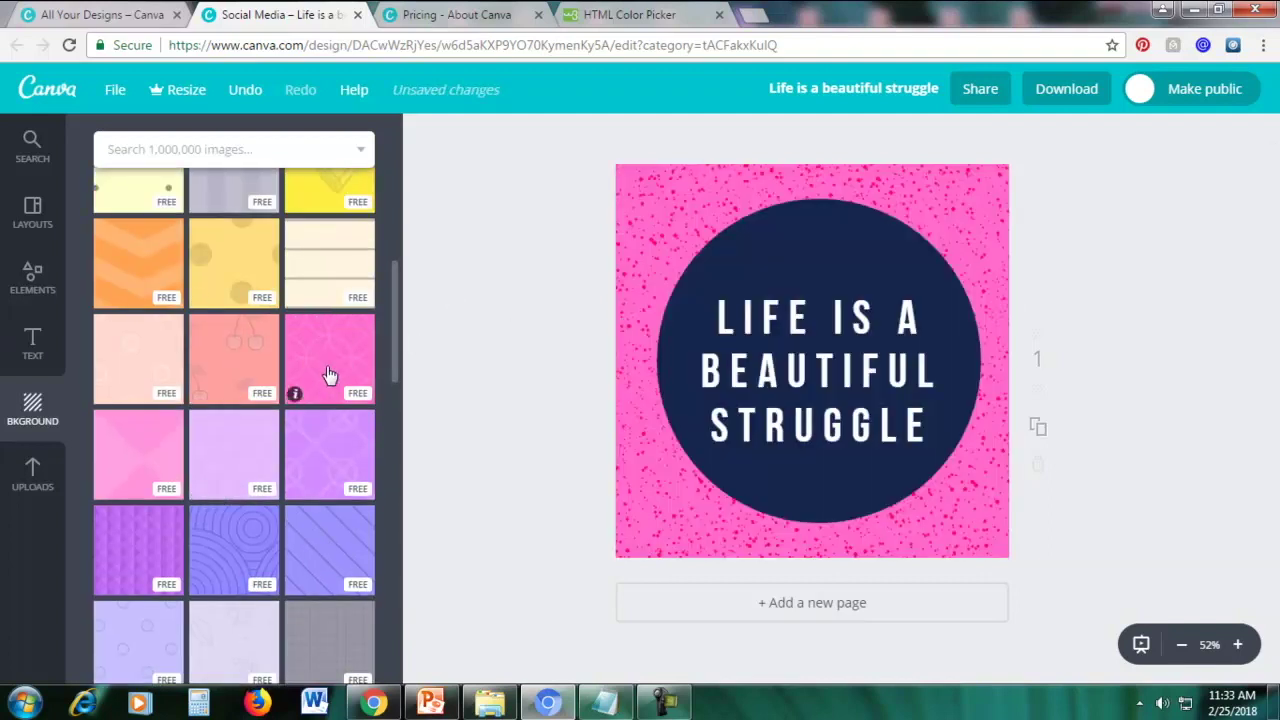
click(131, 453)
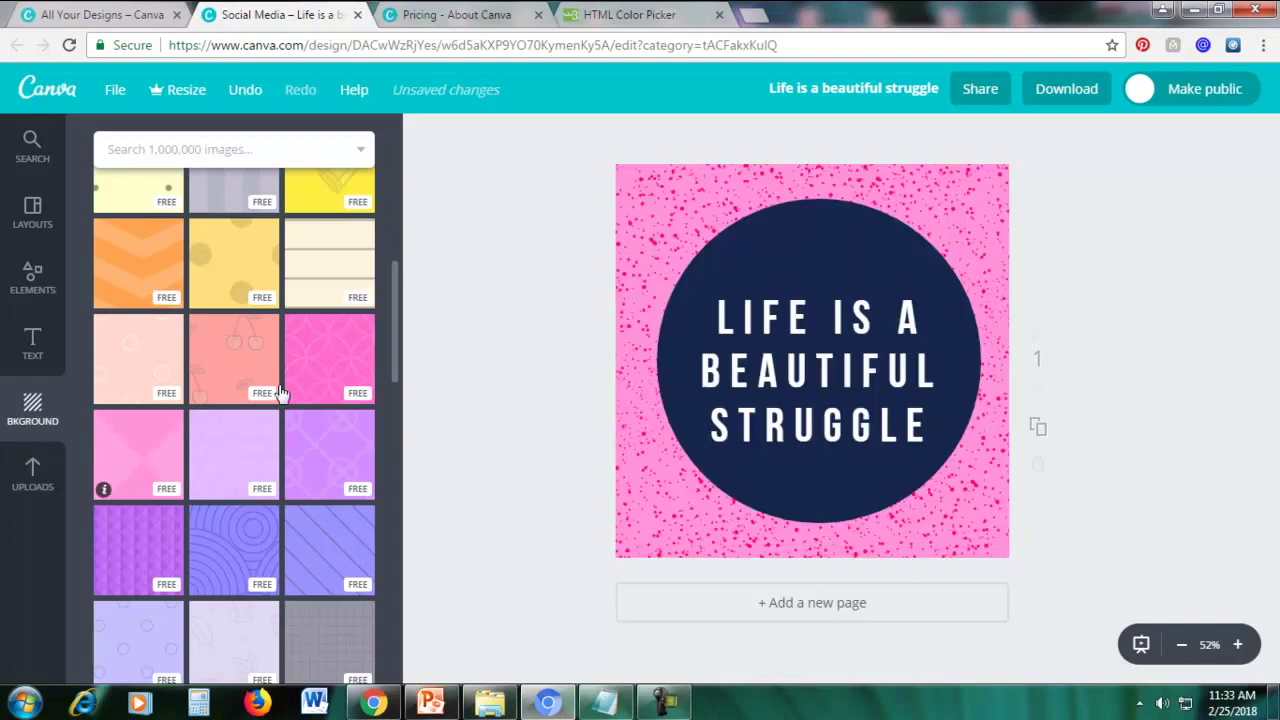
scroll(323, 357, up, 8)
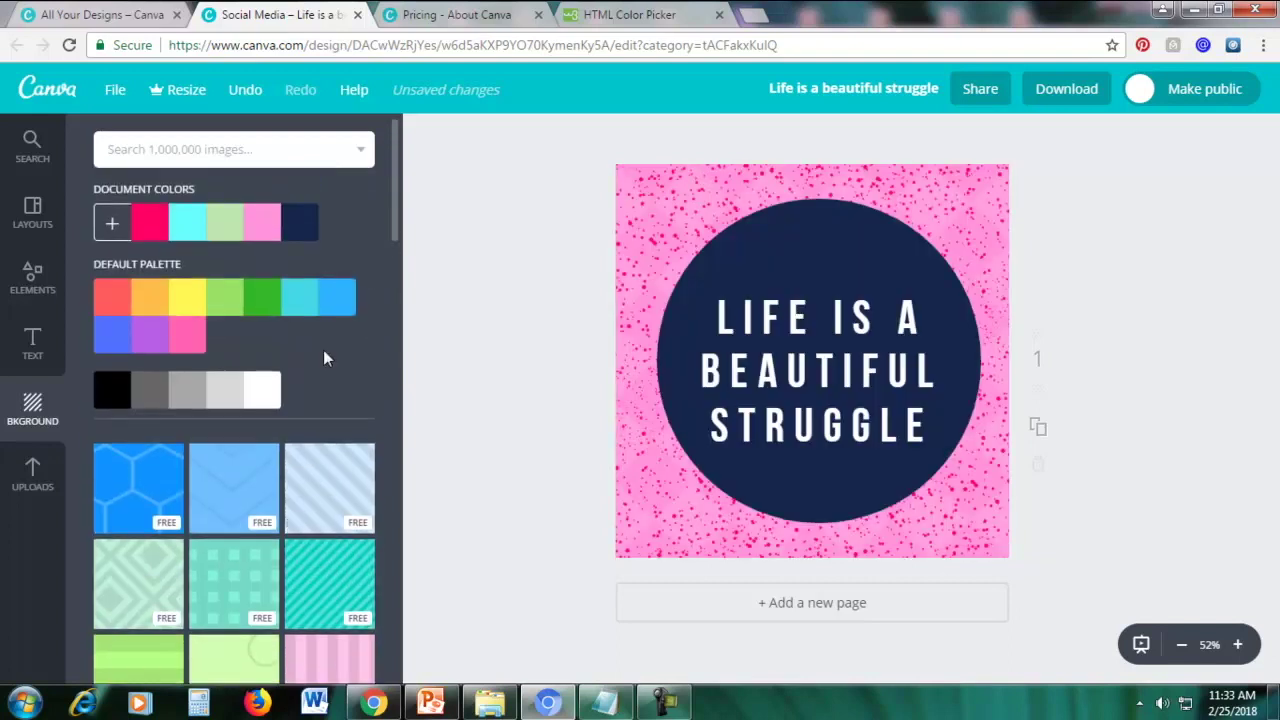
Set the purple grape-hyacinth flower photo as the background and zoom in and out to inspect it
drag(397, 229, 384, 653)
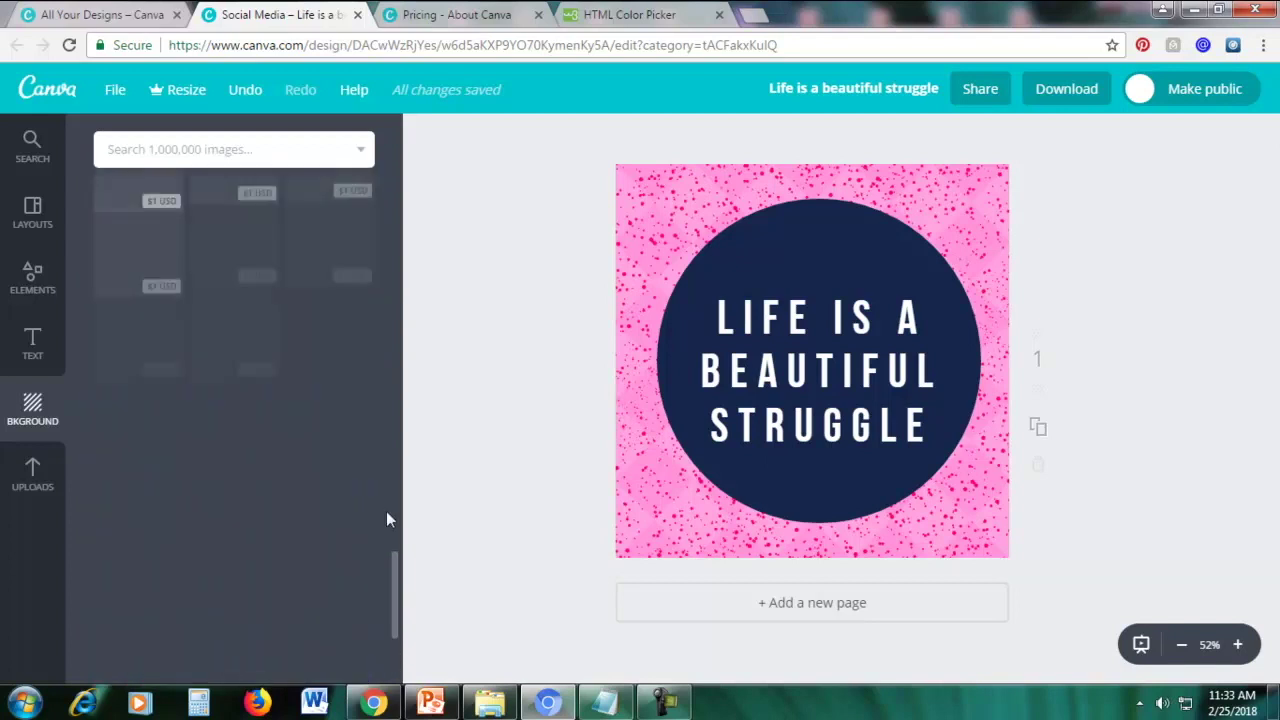
scroll(376, 510, down, 3)
scroll(350, 450, up, 4)
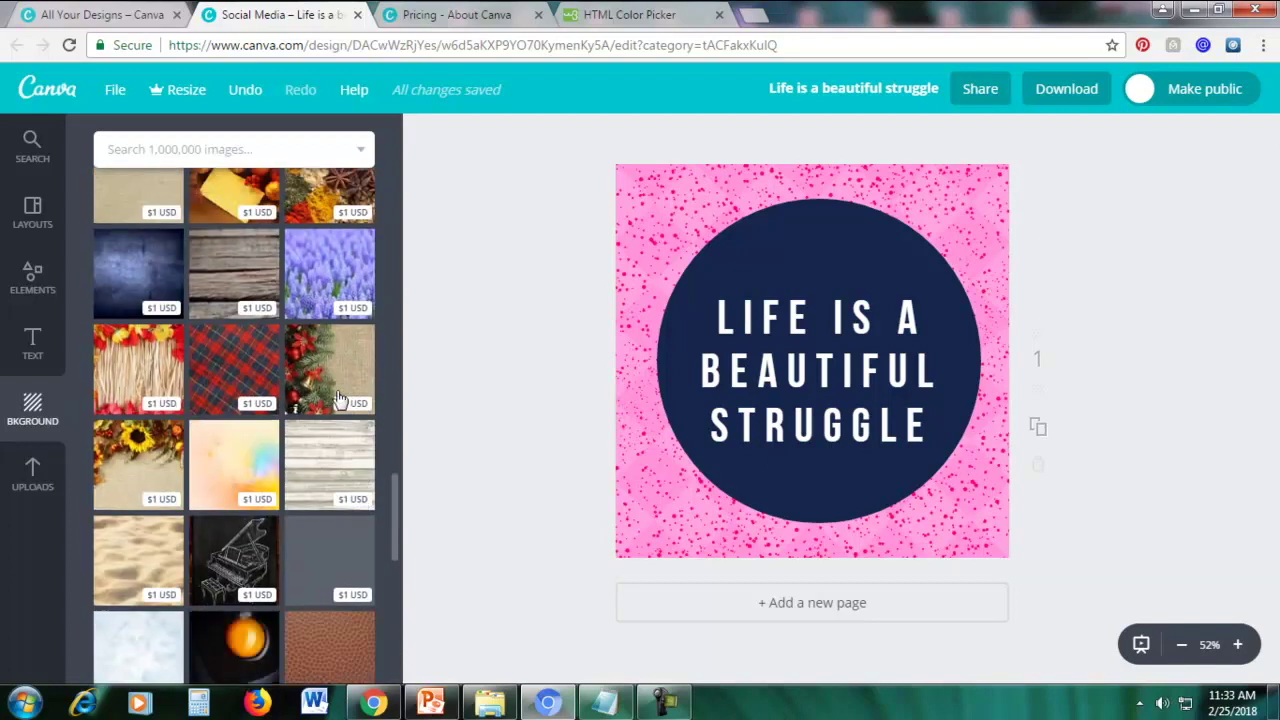
scroll(338, 400, down, 2)
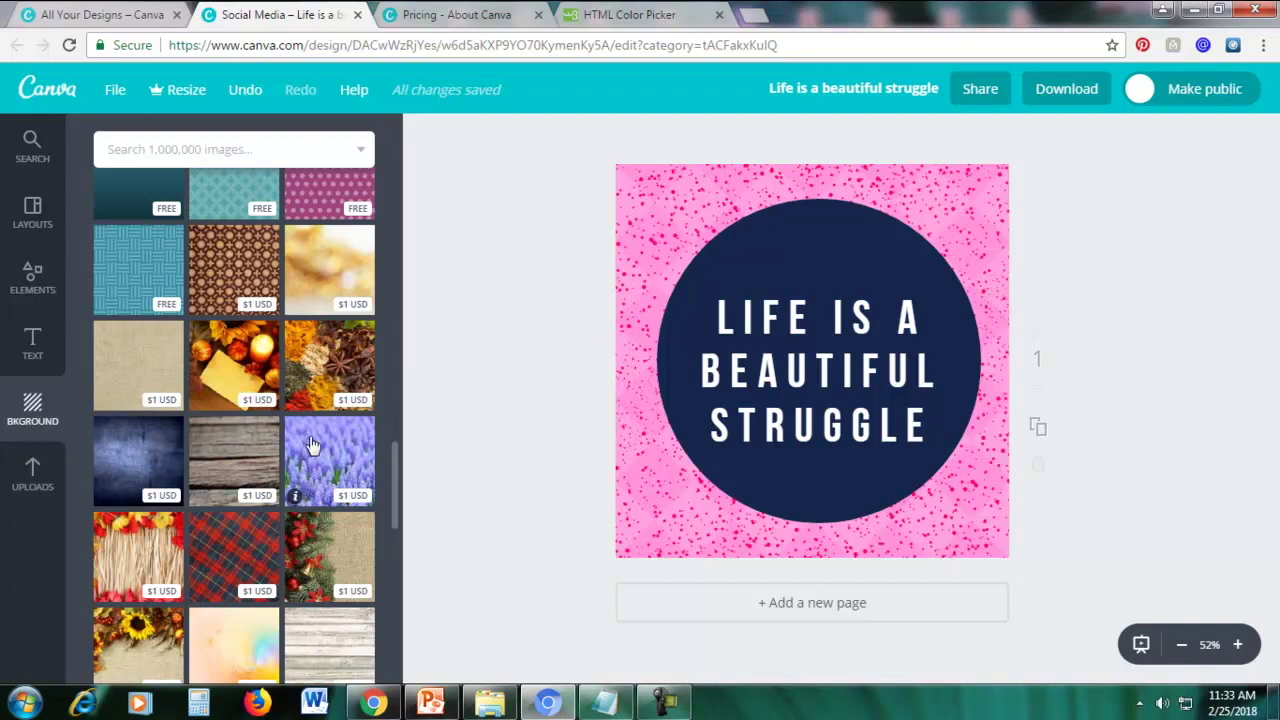
click(333, 453)
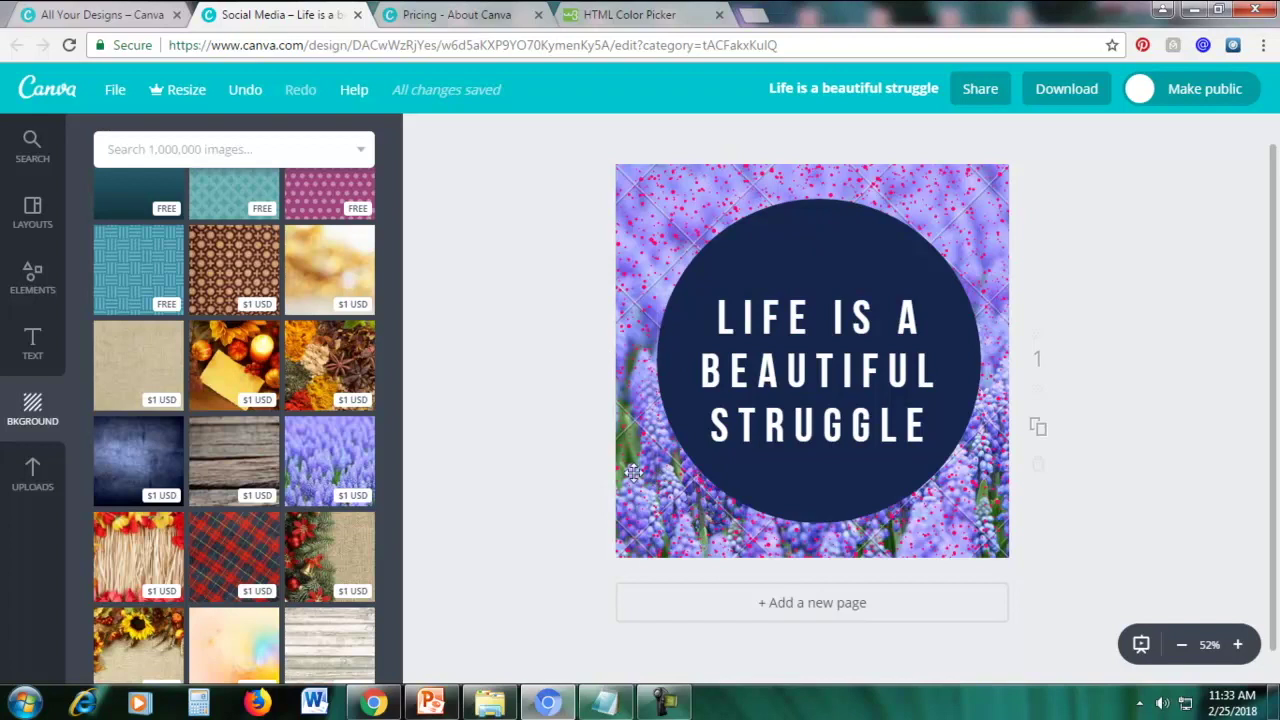
click(1237, 644)
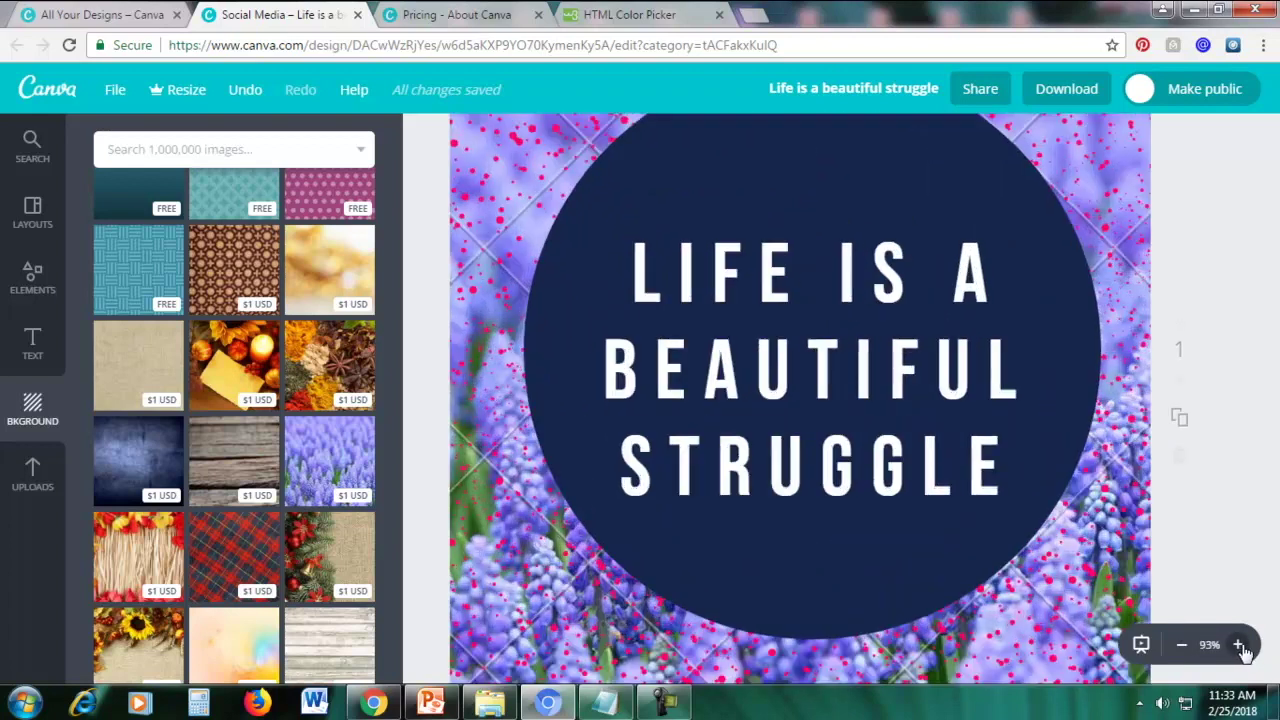
click(1181, 645)
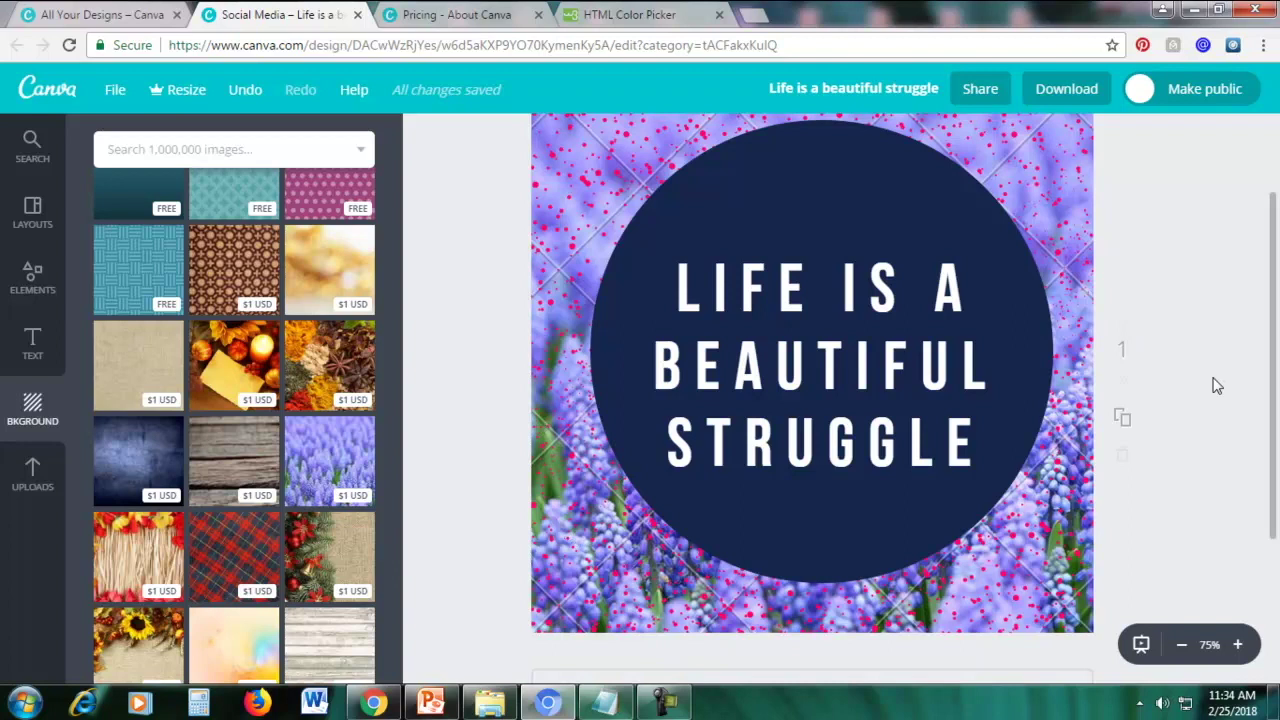
Apply the magenta polka-dot background, check it zoomed in, and bring up the Download options
click(1181, 645)
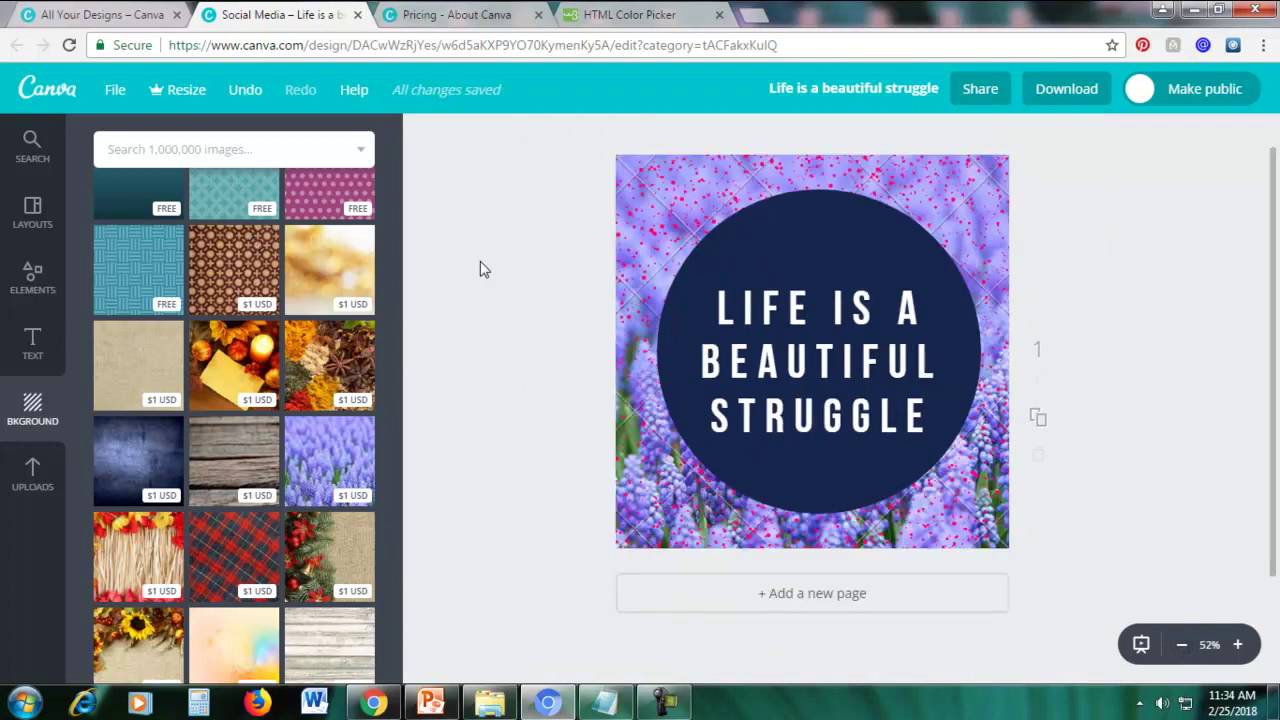
scroll(333, 352, up, 4)
click(323, 548)
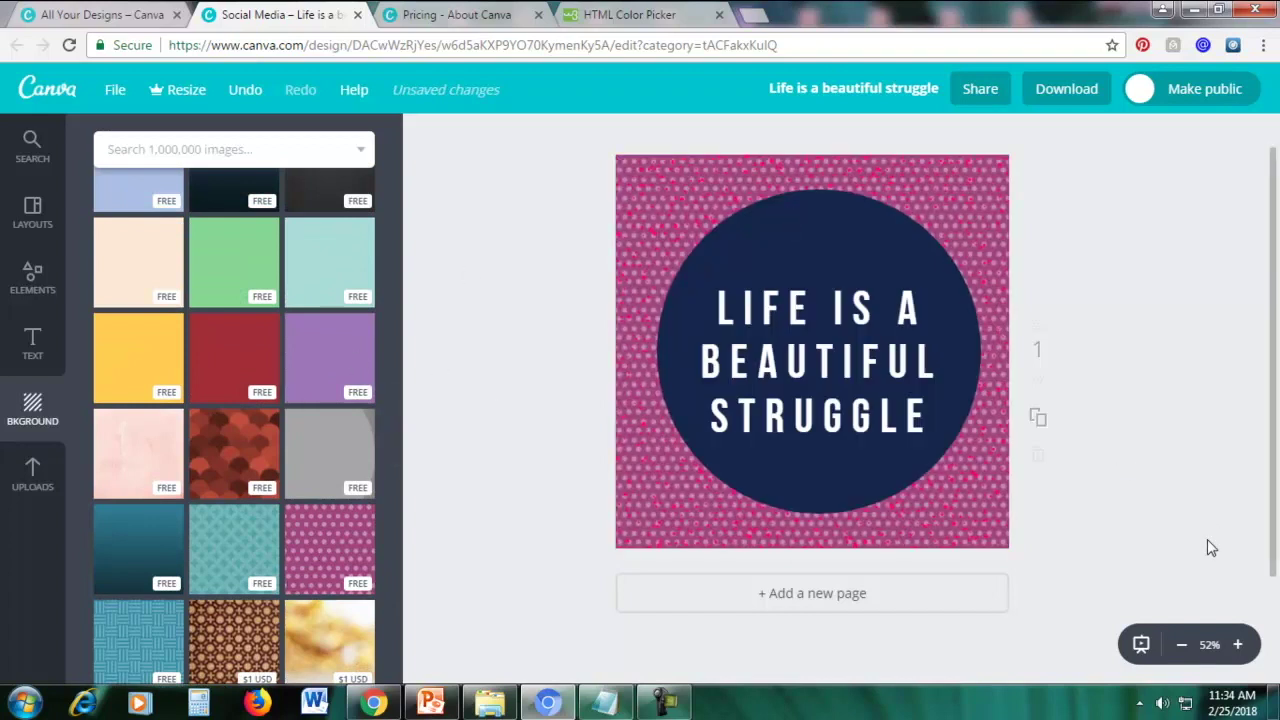
click(1237, 644)
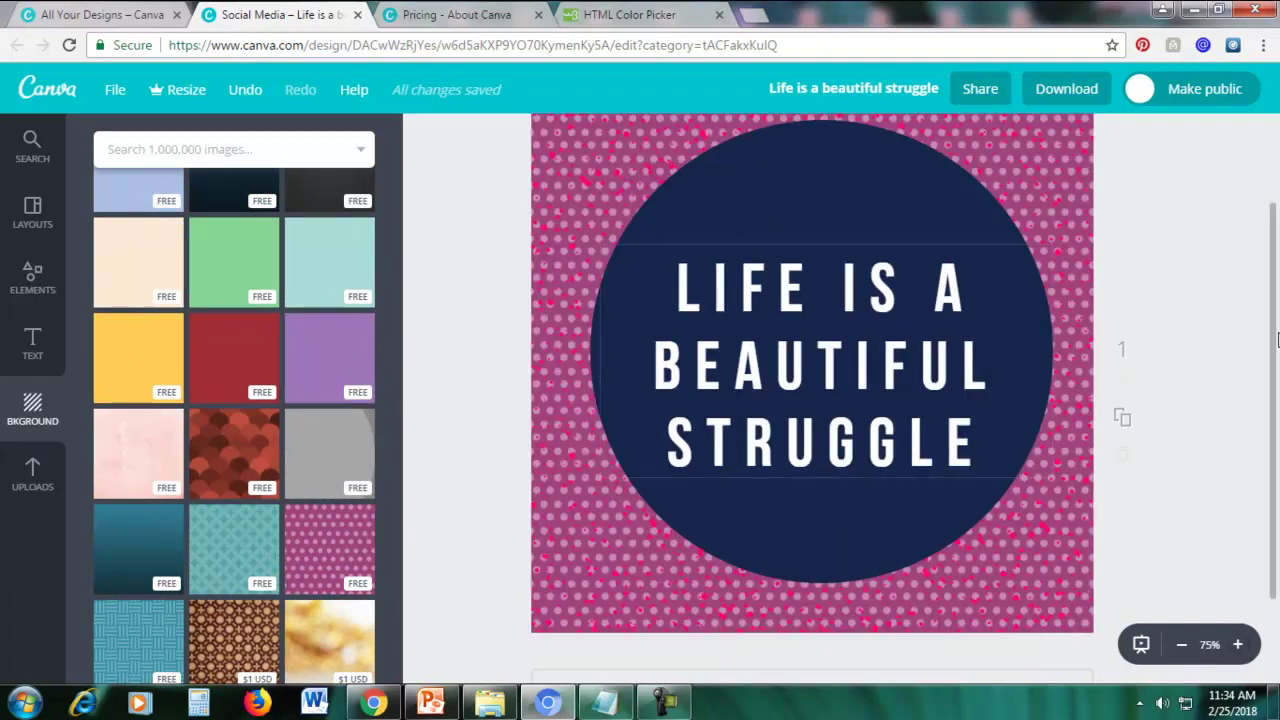
scroll(1238, 443, up, 2)
scroll(1238, 443, down, 2)
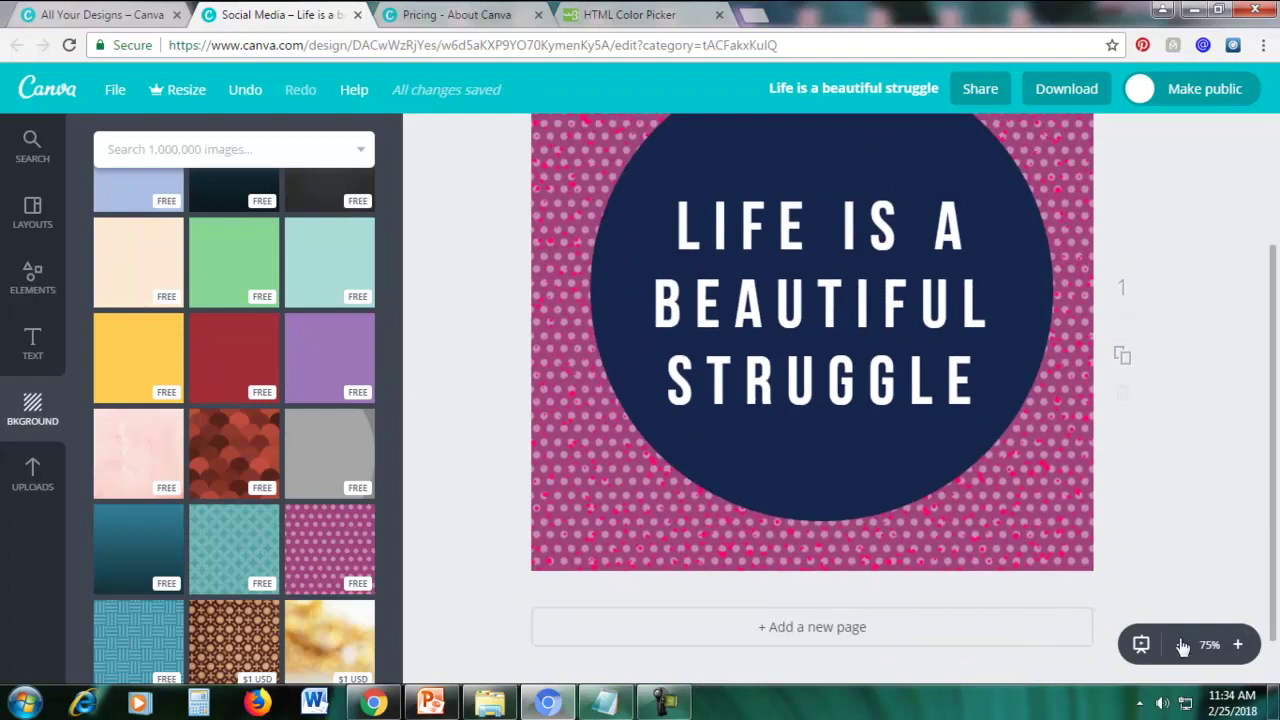
click(1181, 644)
scroll(1180, 494, up, 1)
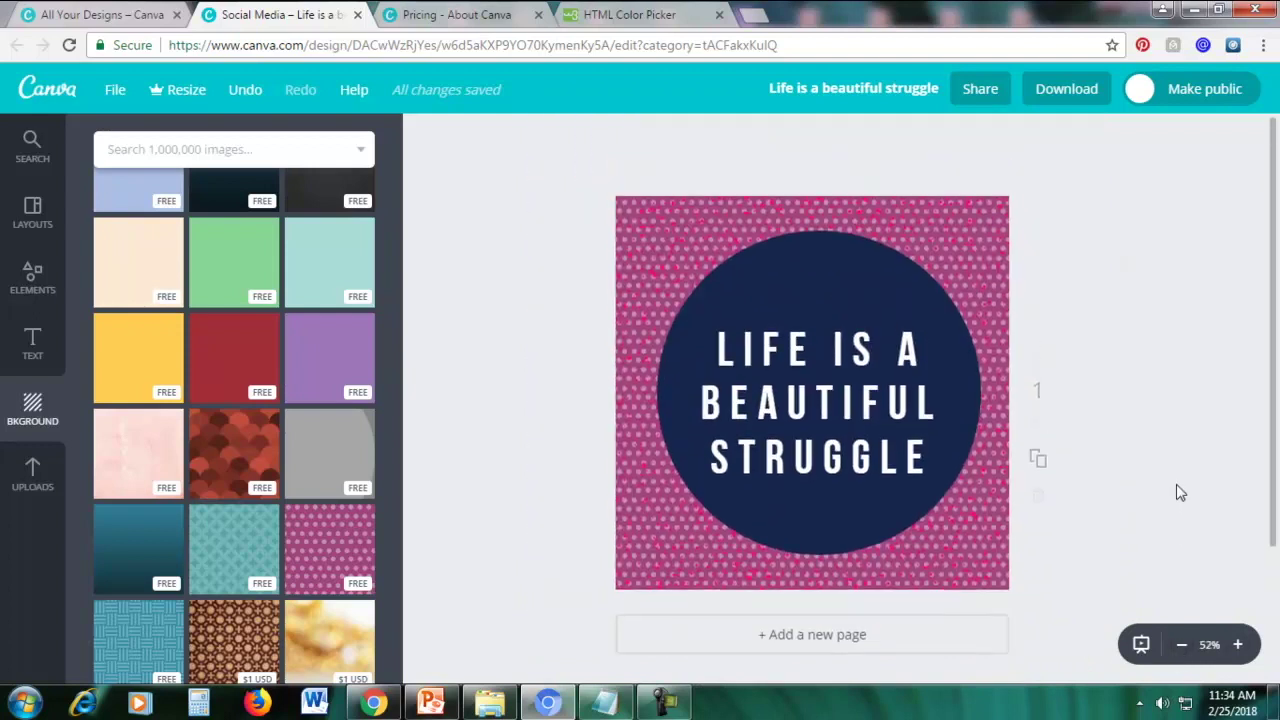
click(1055, 97)
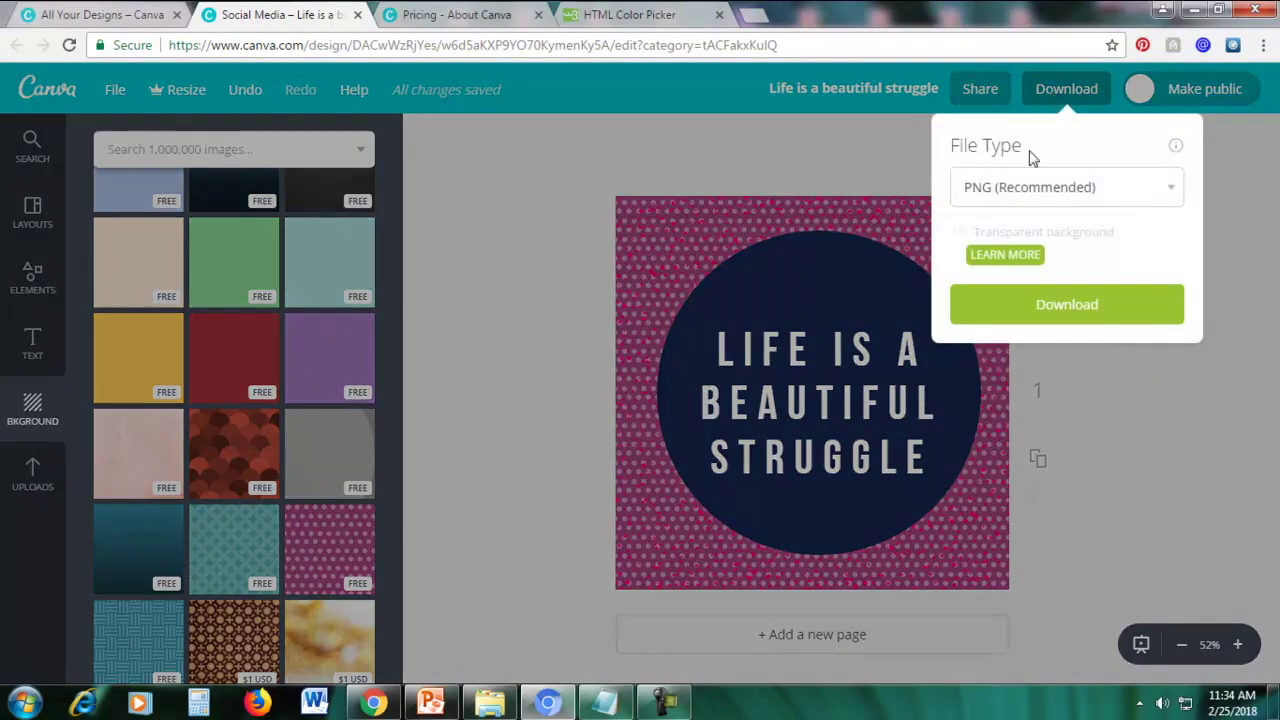
Download the design as a JPG file
click(1024, 190)
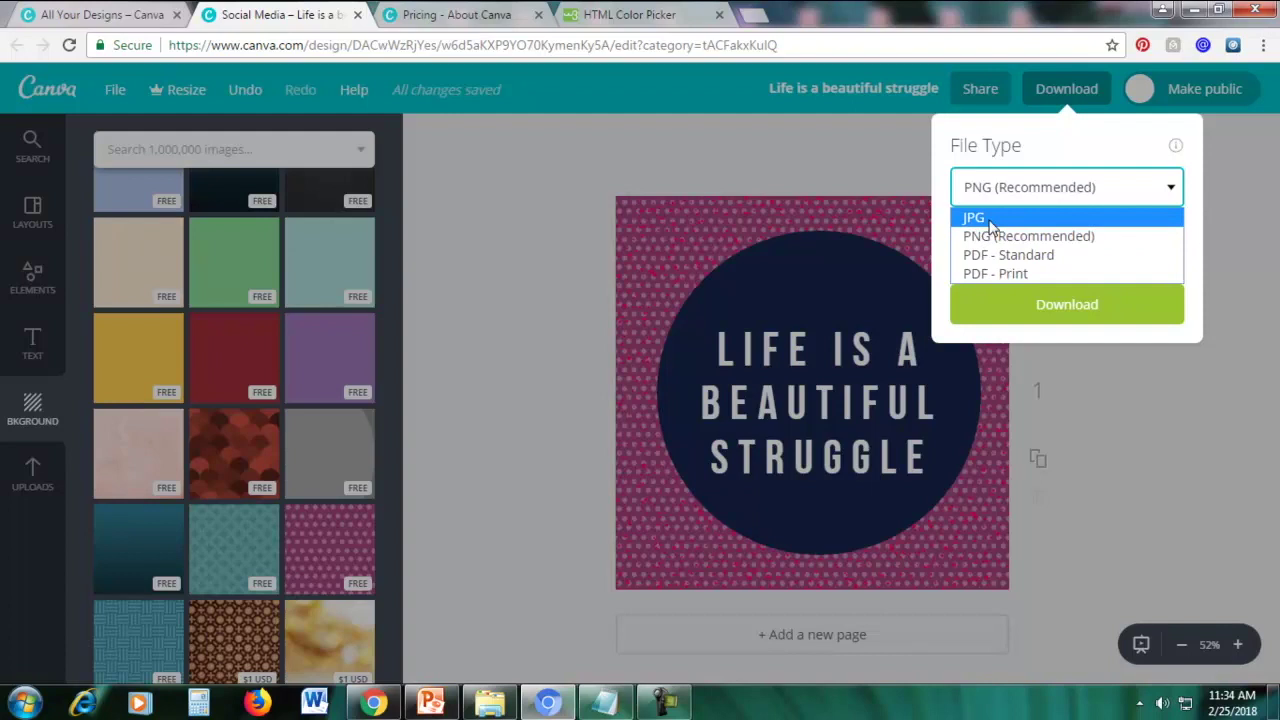
click(989, 220)
click(1022, 254)
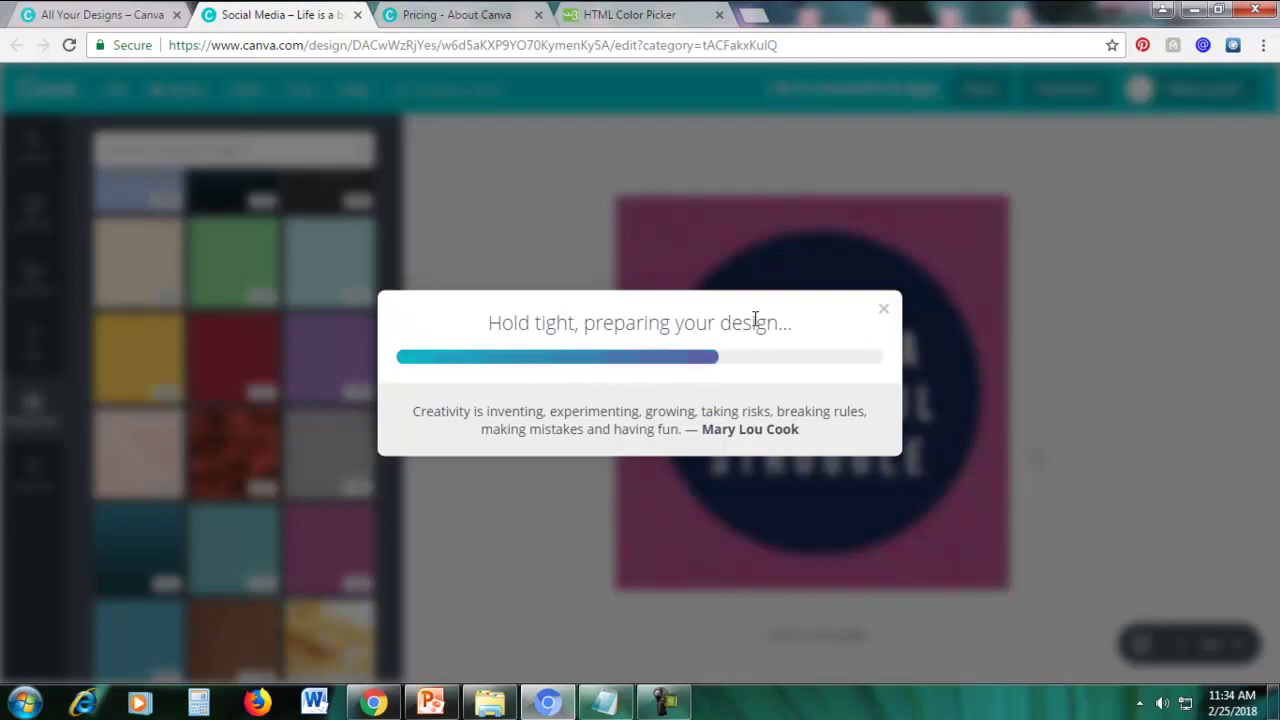
Dismiss the mobile-app promotion and open the downloaded 'Life is a beautiful struggle' JPG
click(668, 703)
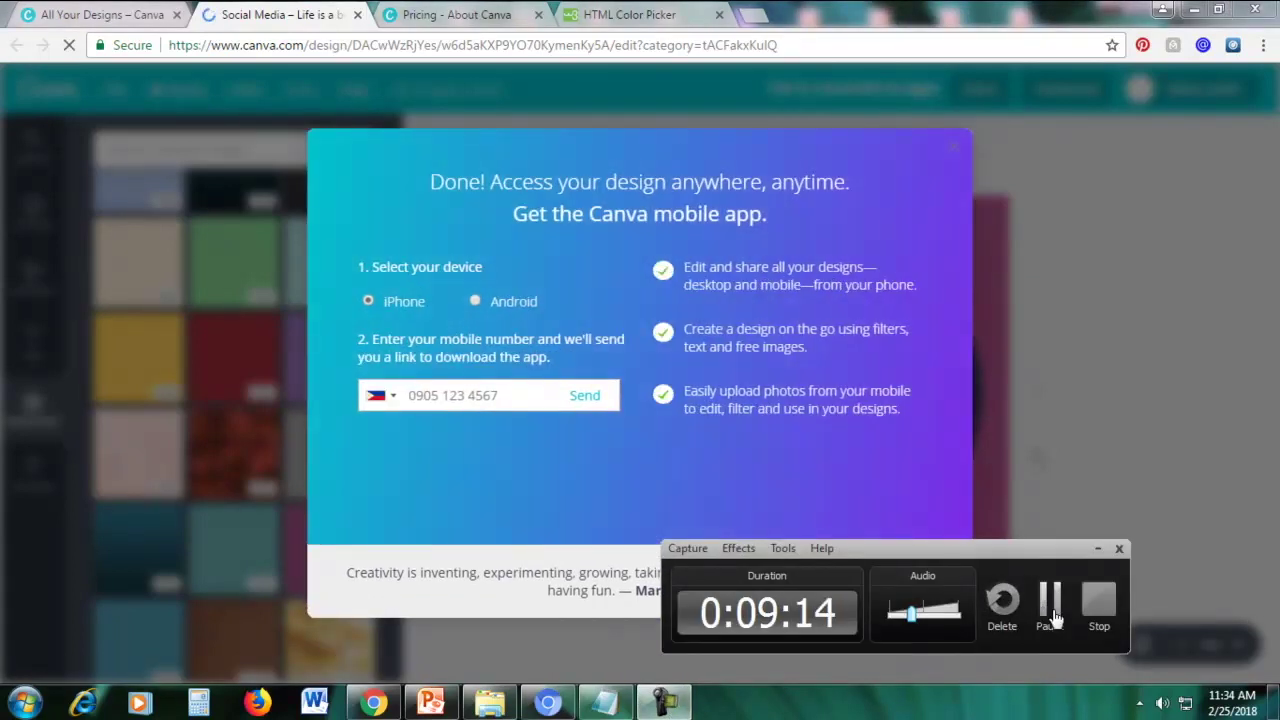
click(1098, 549)
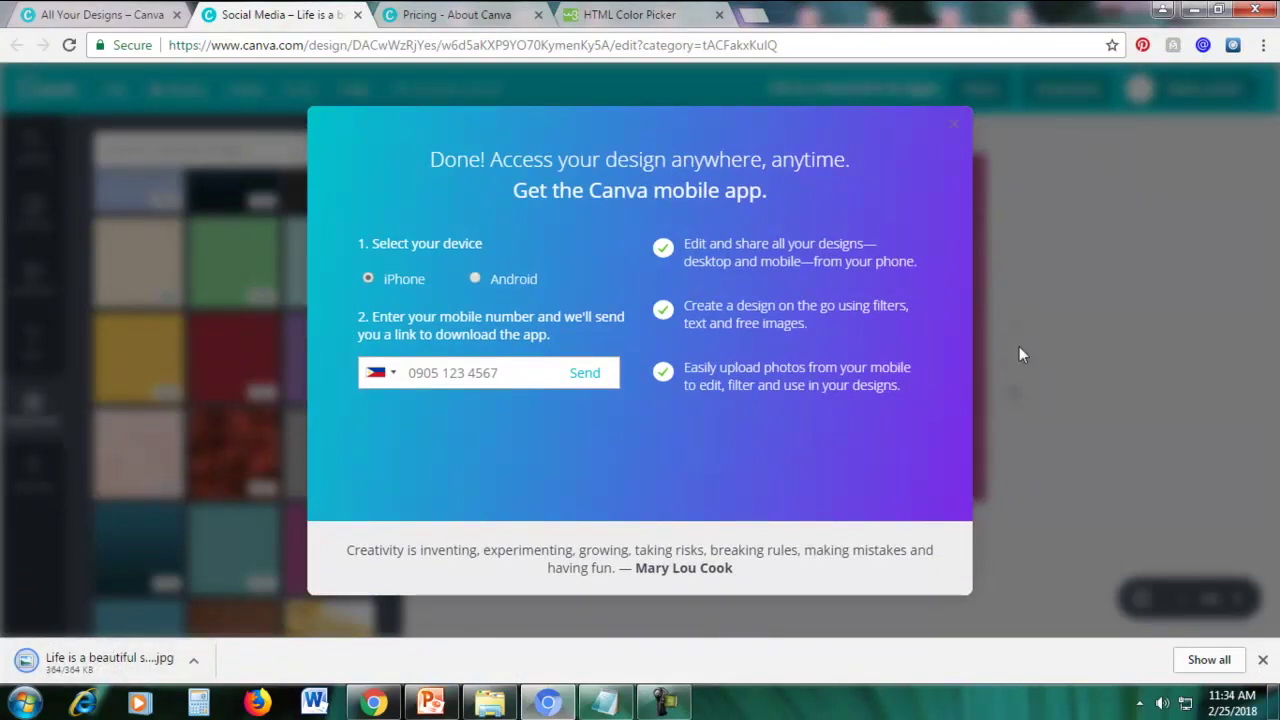
click(955, 125)
click(92, 670)
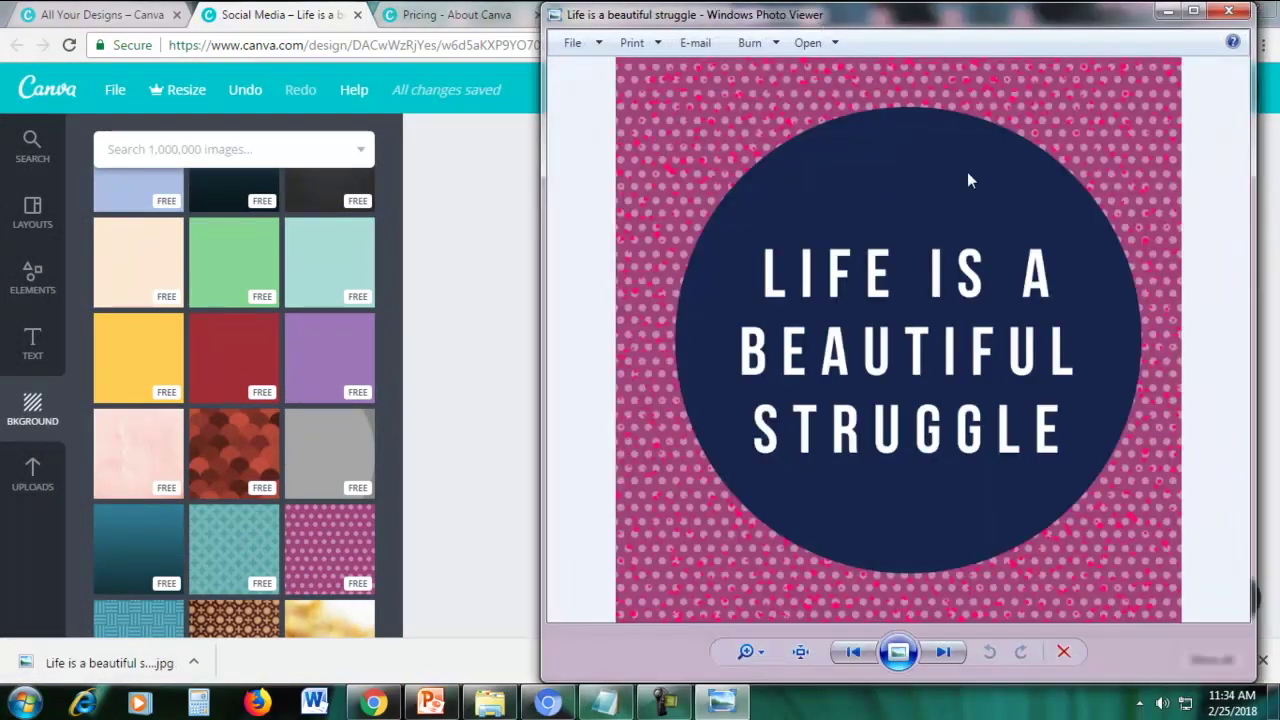
Move the Photo Viewer window left, then minimize it to return to Canva
drag(1038, 35, 836, 33)
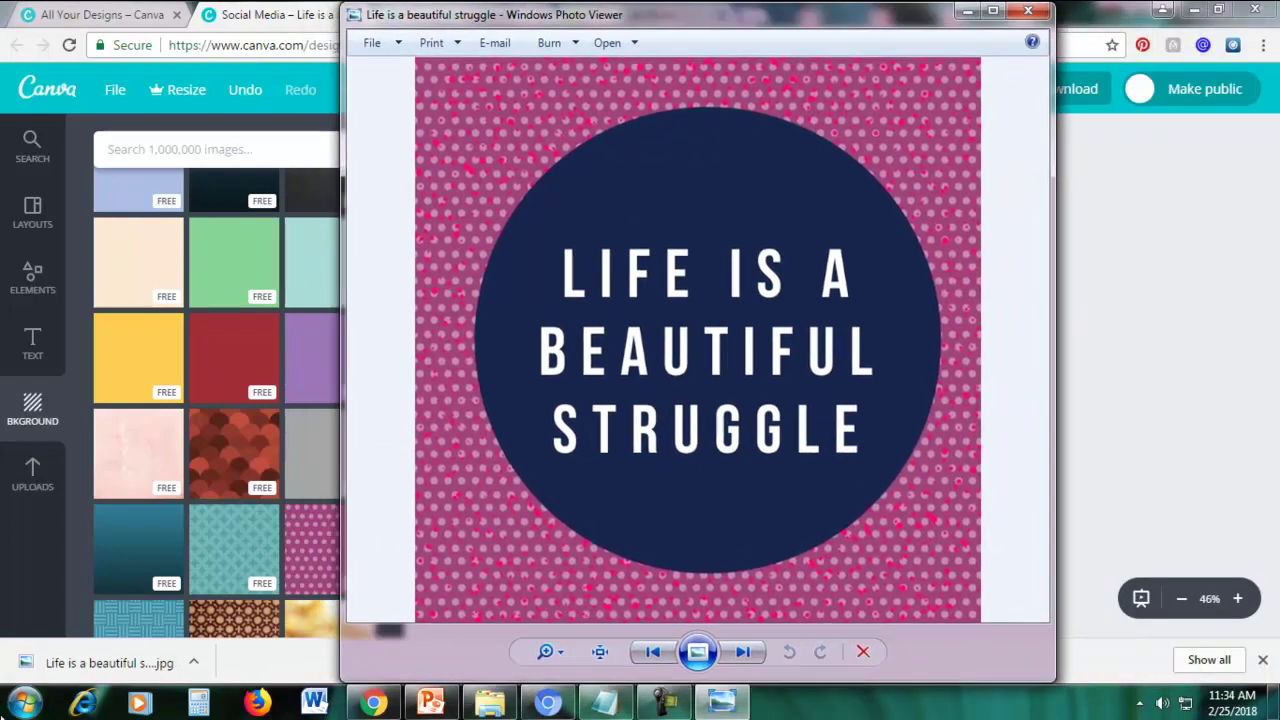
click(965, 12)
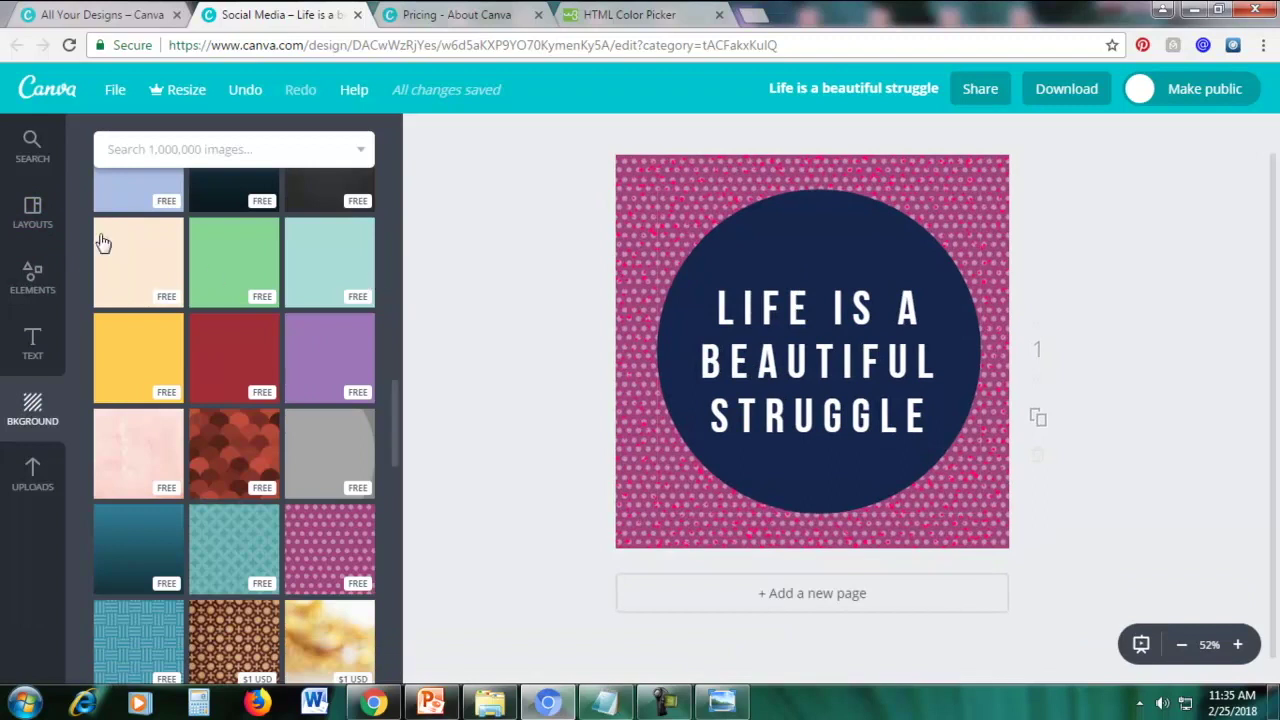
Apply the Bachelor No More layout from Layouts, confirming it replaces the current page content
click(33, 220)
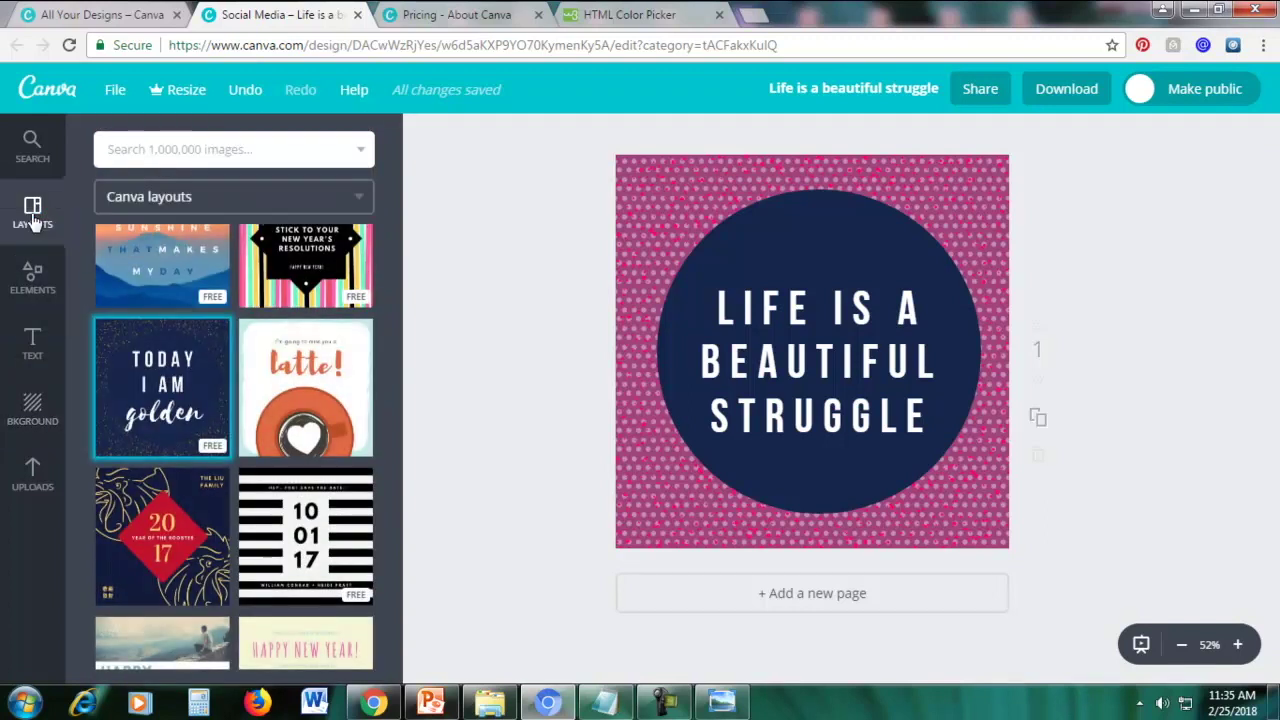
scroll(300, 402, up, 1)
scroll(300, 402, up, 8)
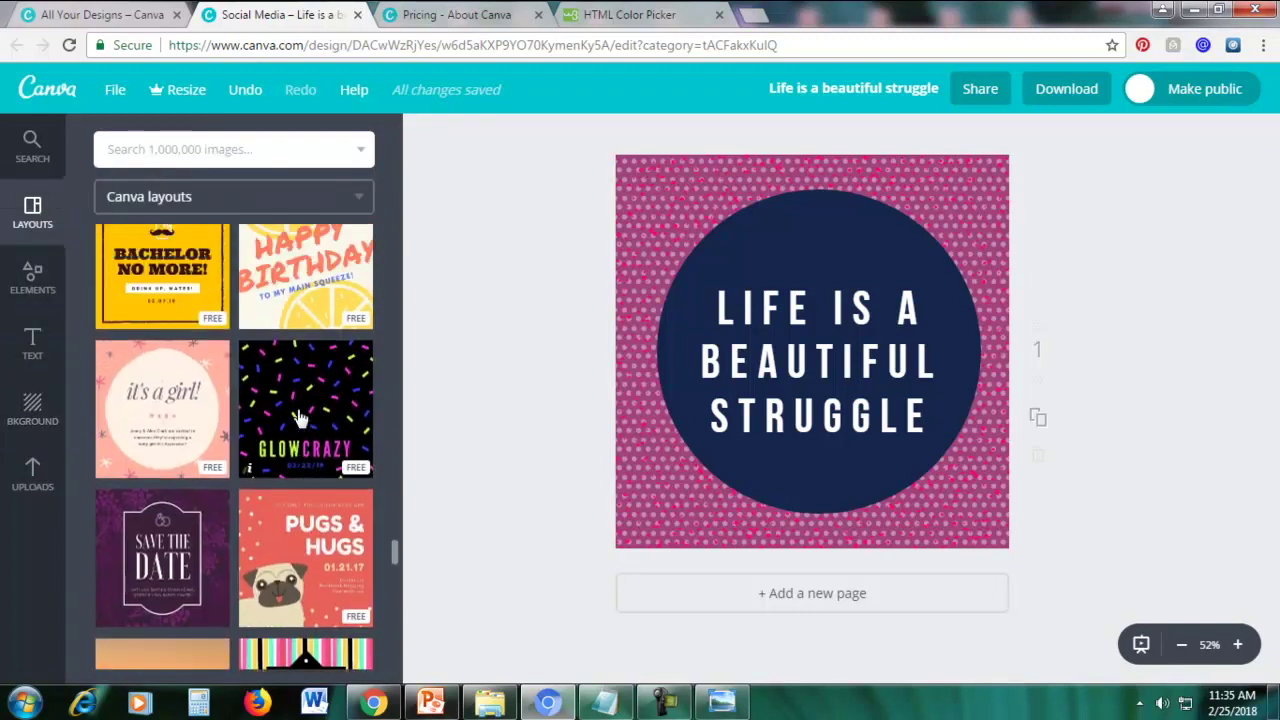
scroll(297, 409, down, 3)
scroll(298, 412, up, 2)
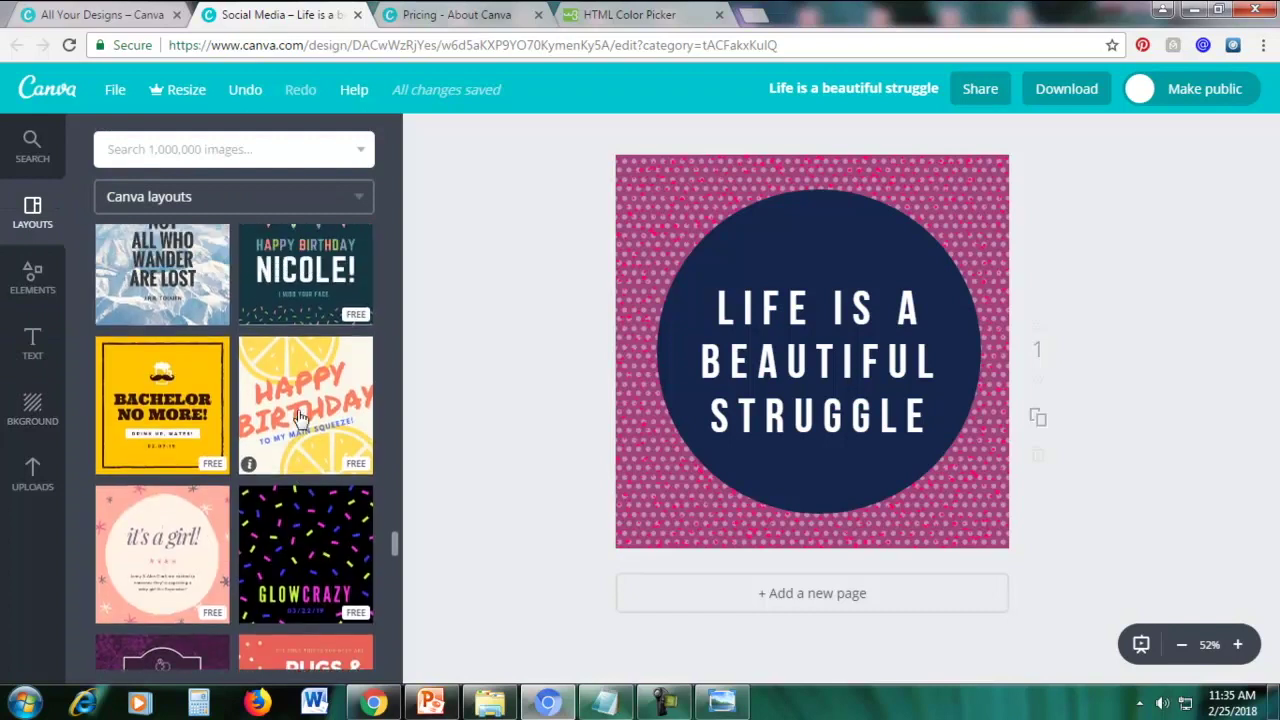
scroll(300, 418, down, 3)
scroll(300, 418, down, 3)
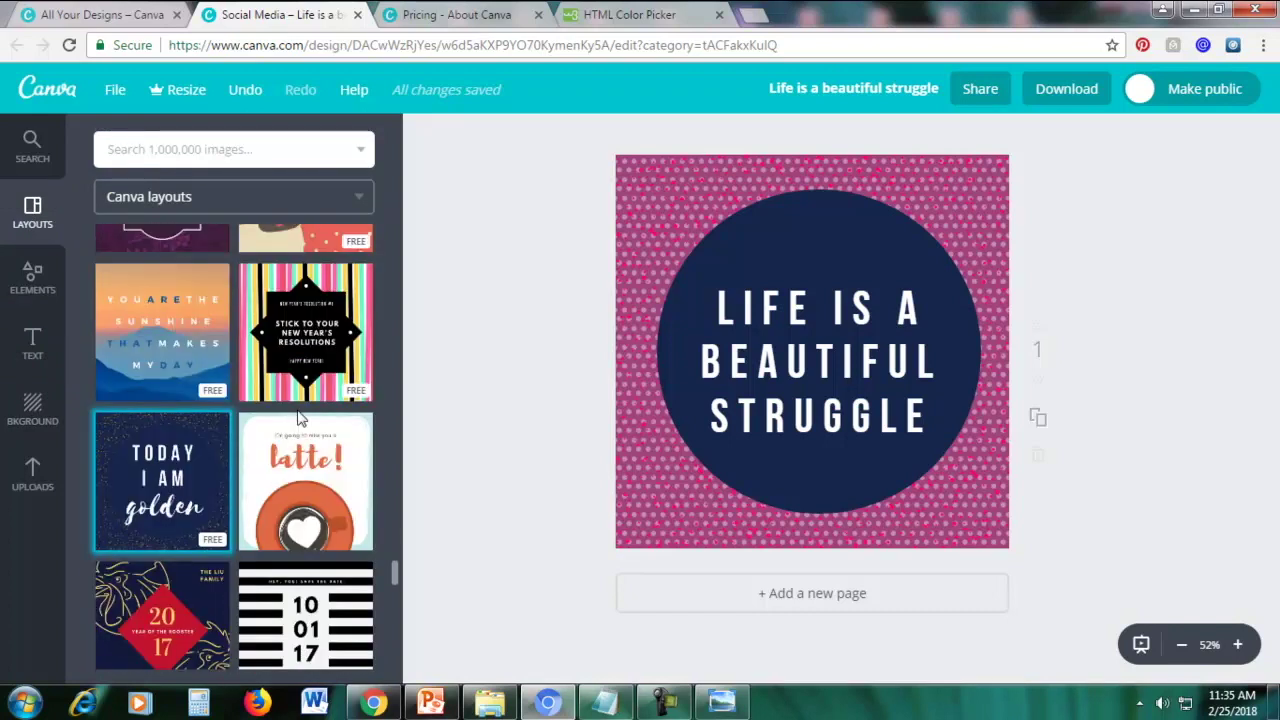
scroll(300, 418, up, 5)
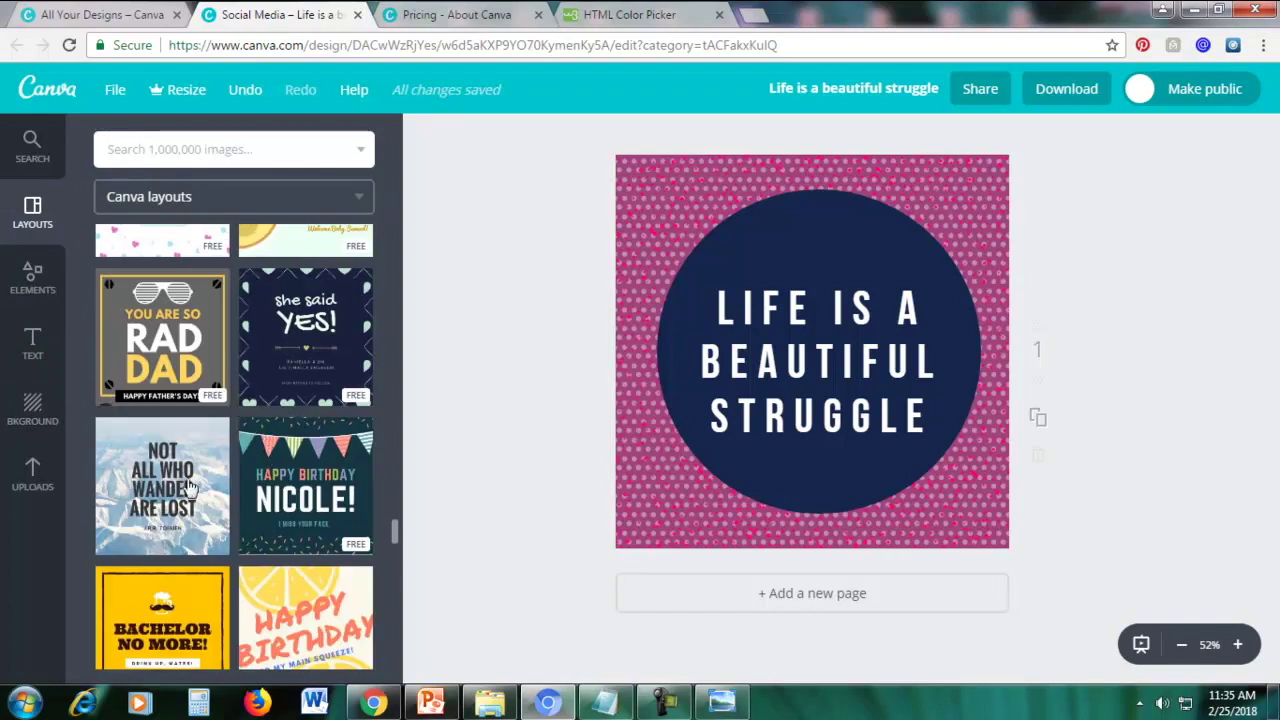
scroll(190, 487, down, 2)
click(170, 455)
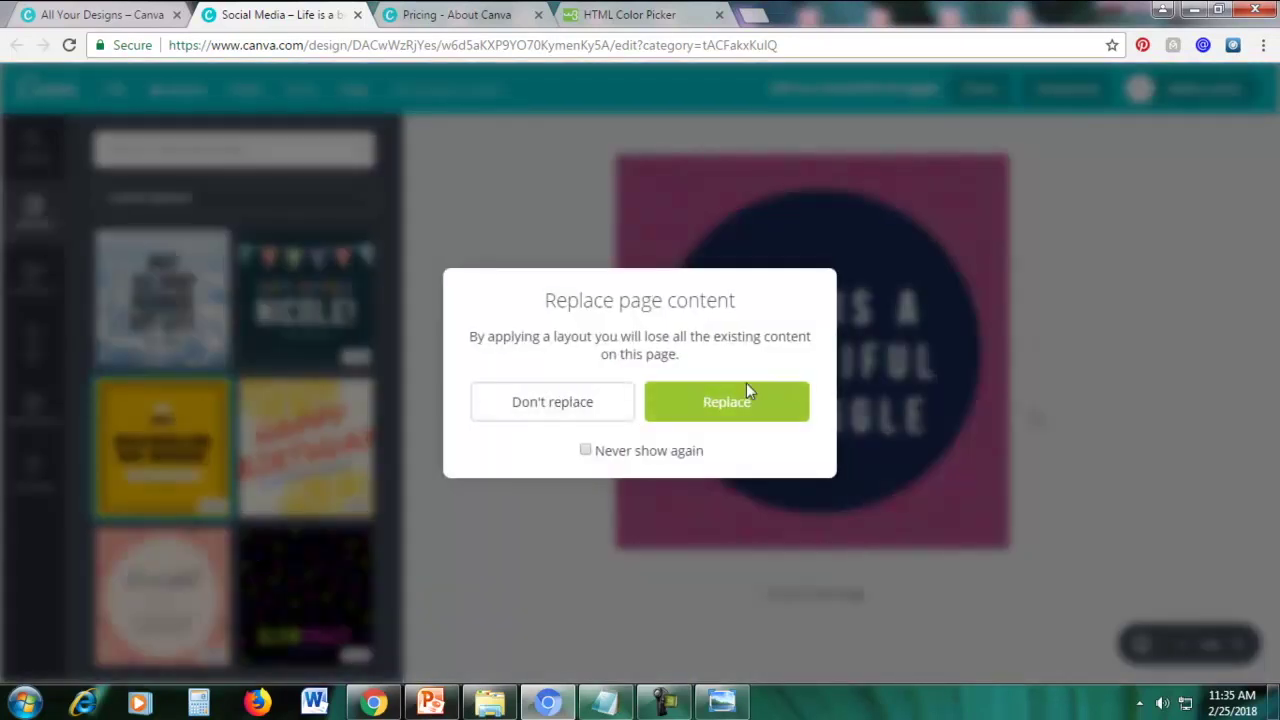
click(726, 404)
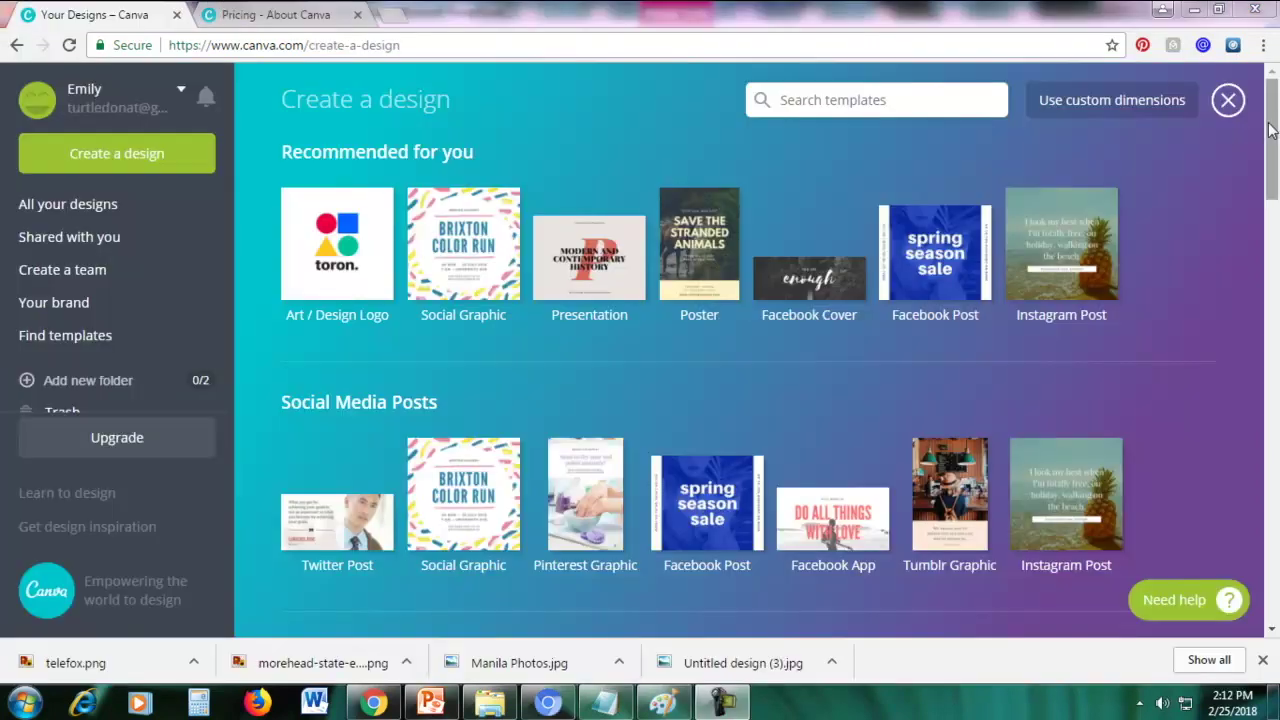
Start a new blank Logo design from the Marketing Materials section
drag(1272, 130, 1275, 410)
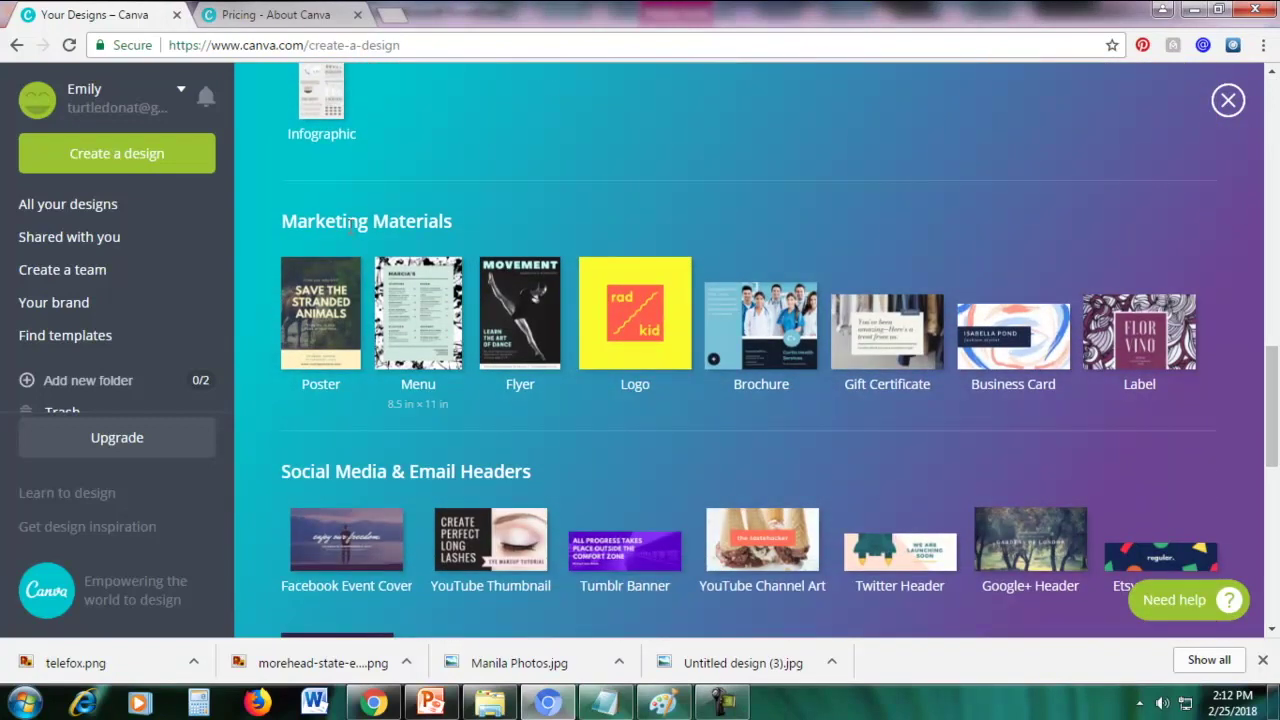
click(593, 320)
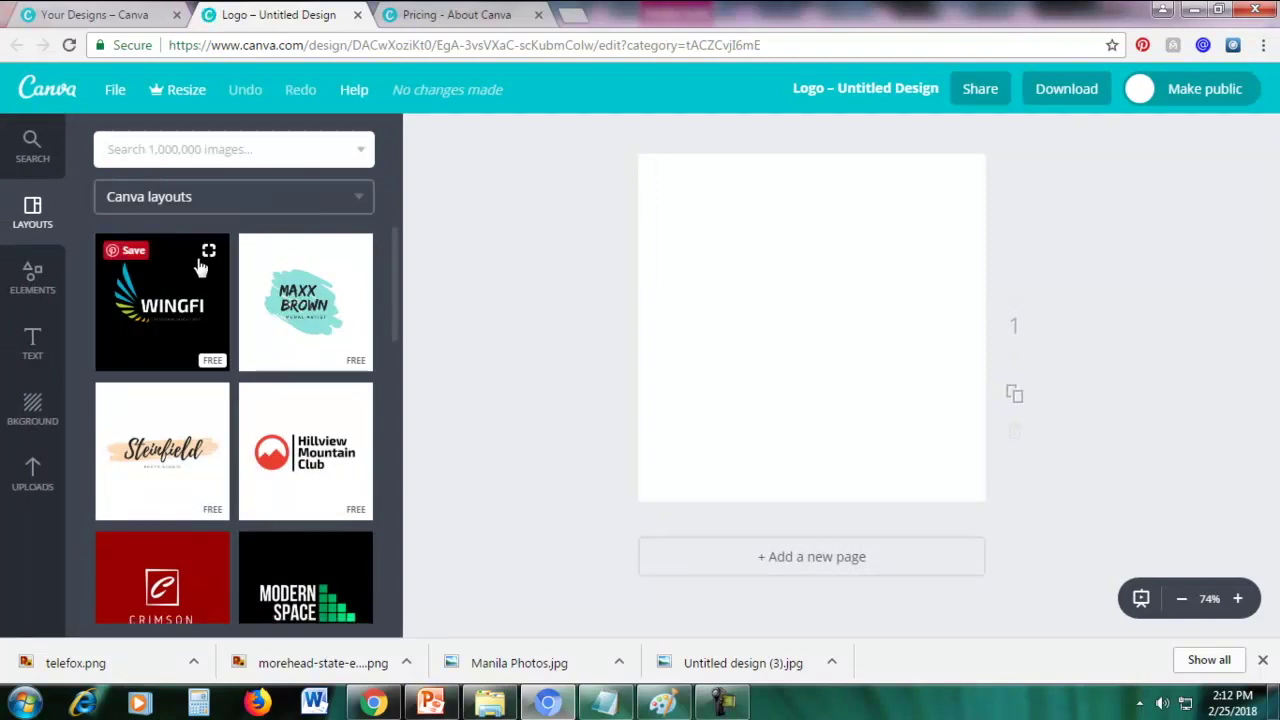
Apply the free WINGFI telecommunications layout to the blank logo page
scroll(192, 450, down, 4)
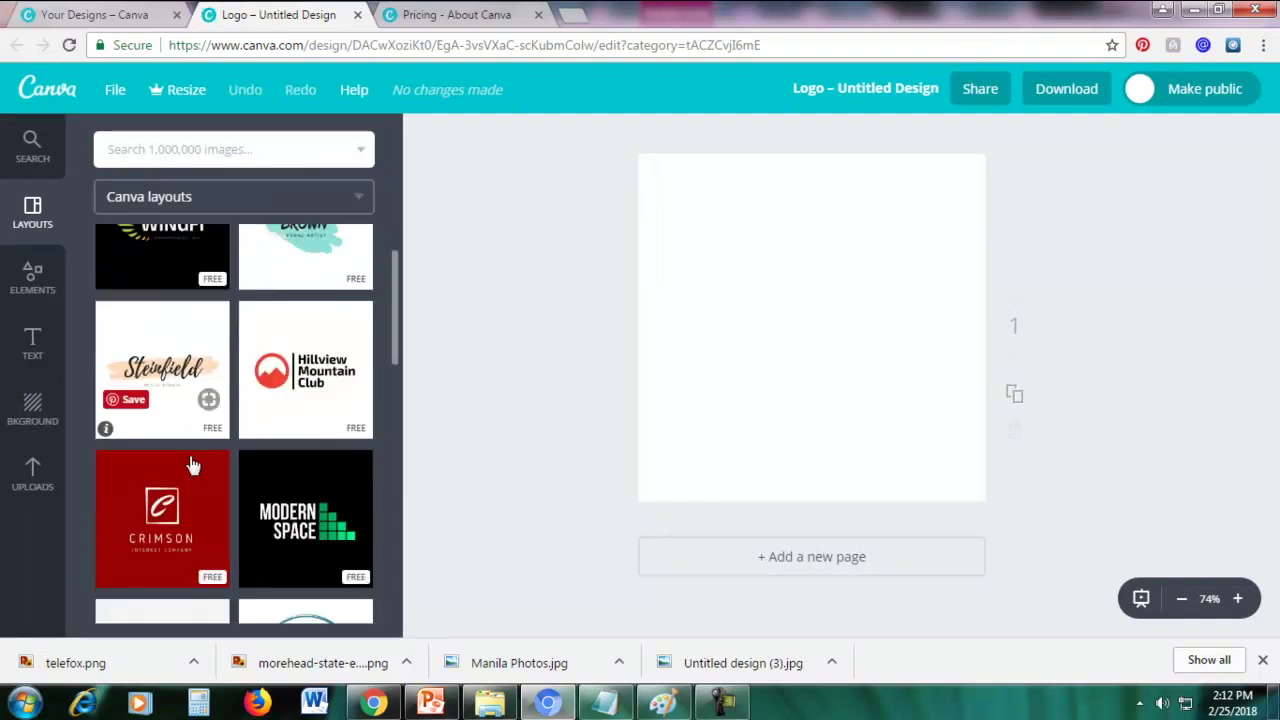
scroll(192, 466, down, 10)
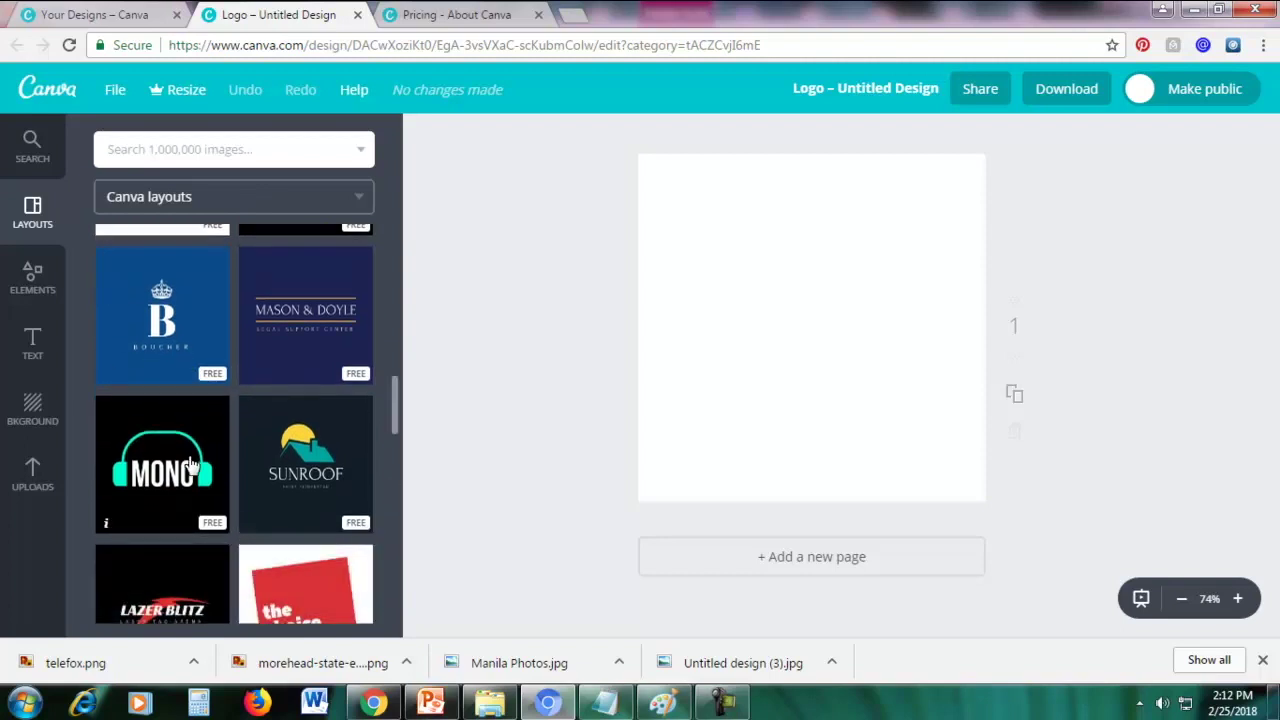
scroll(190, 464, up, 12)
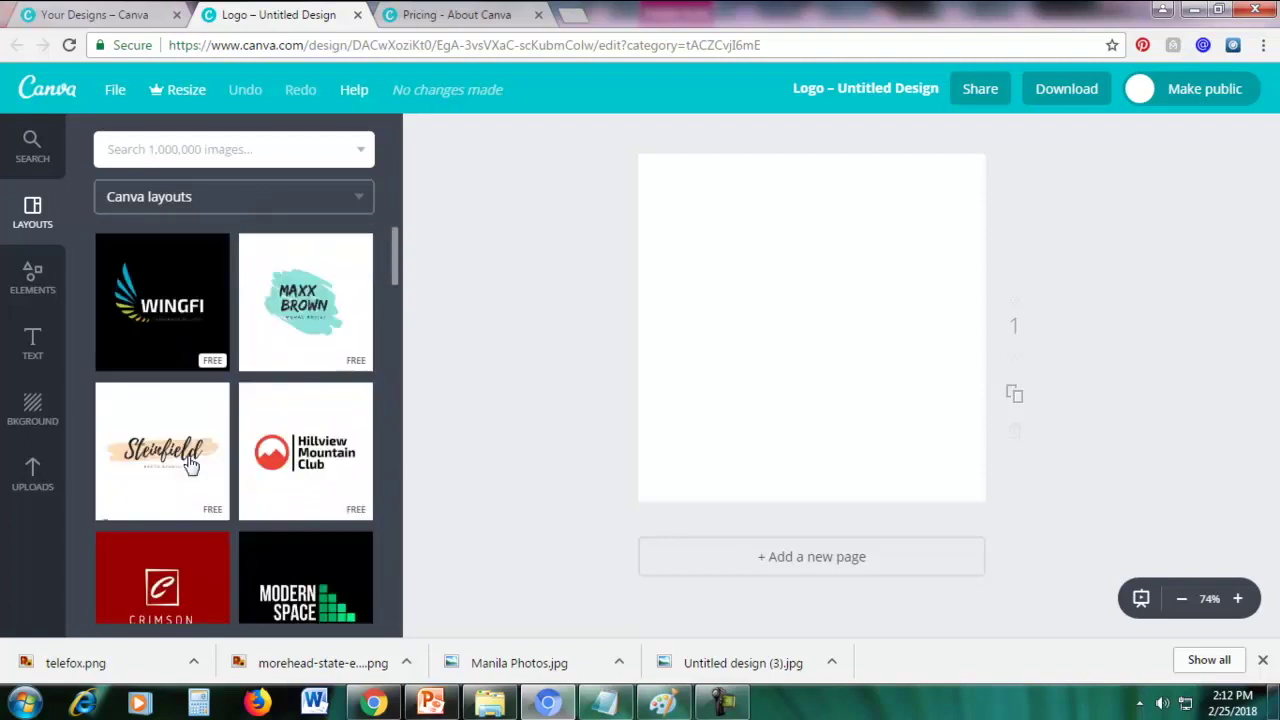
click(168, 332)
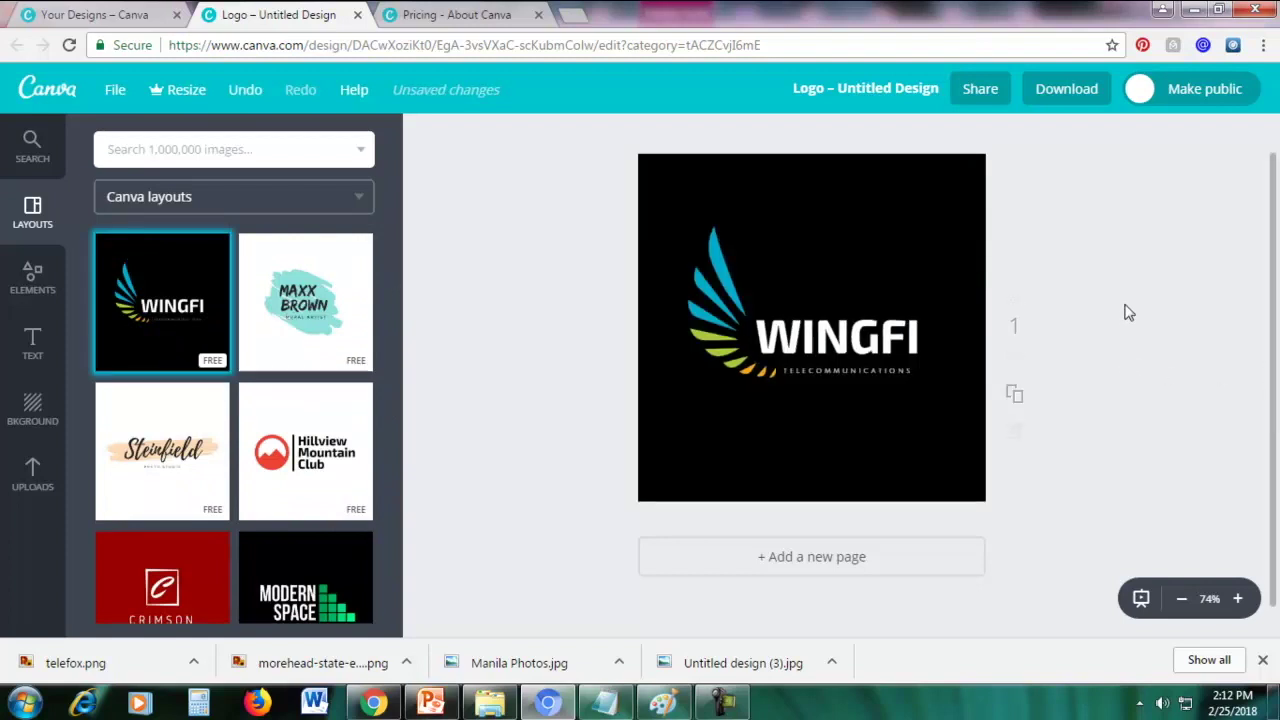
Change the WINGFI logo background from black to a custom dark purple, 48265b
click(916, 190)
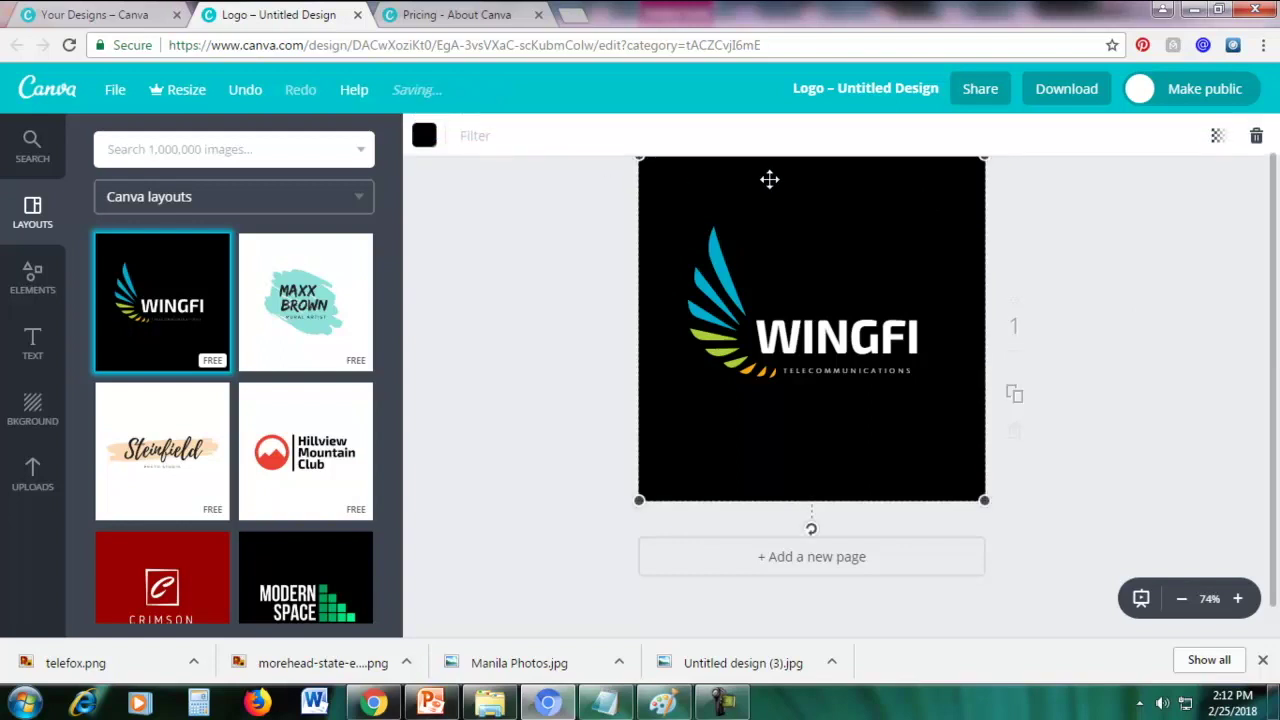
click(425, 146)
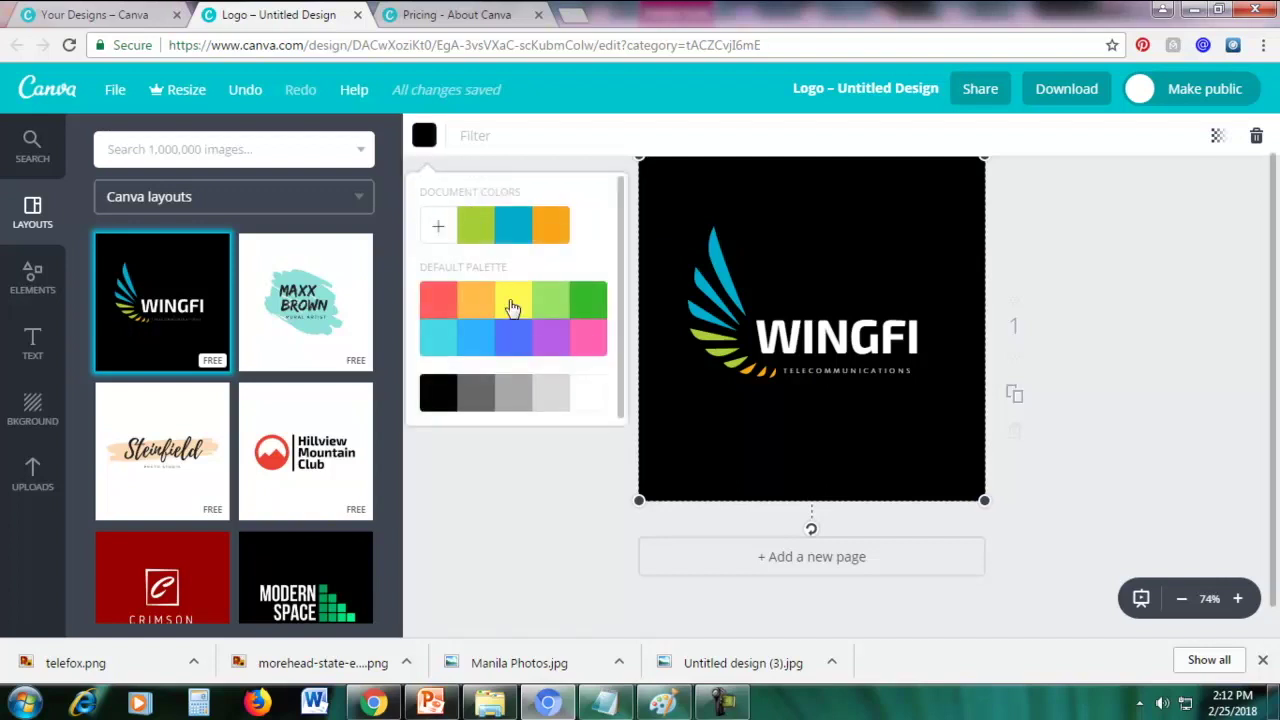
click(547, 344)
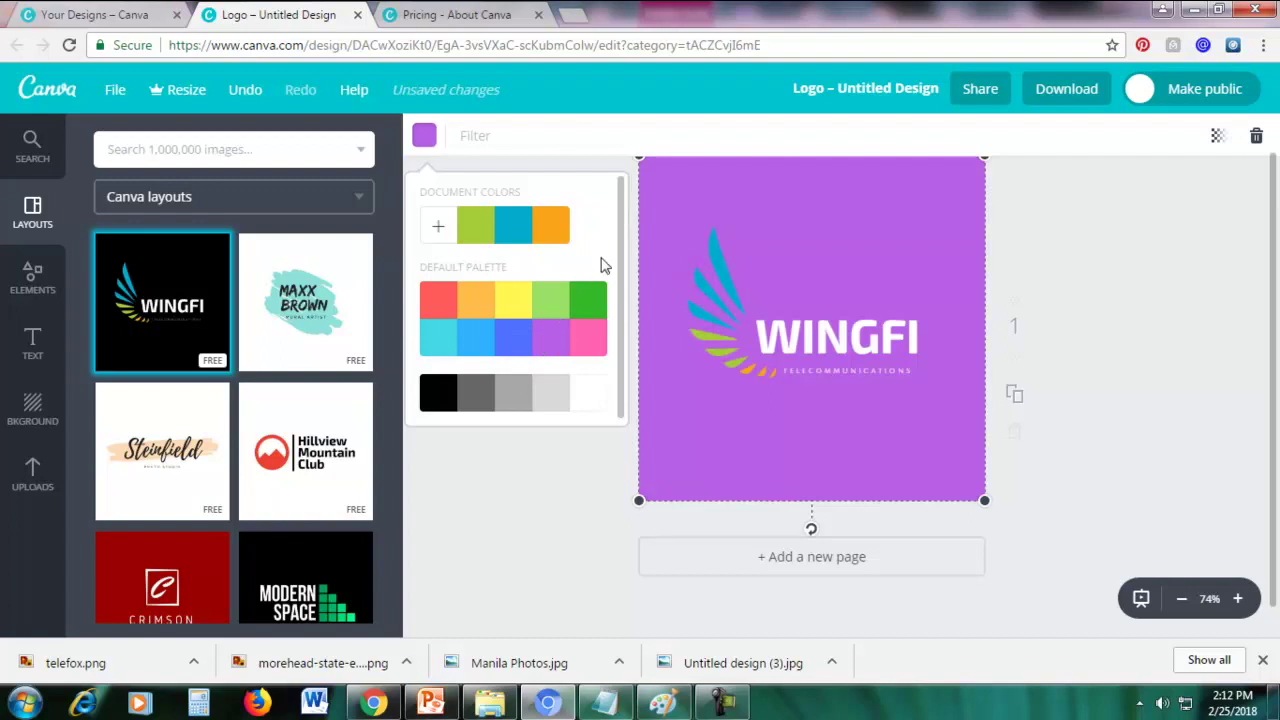
click(436, 227)
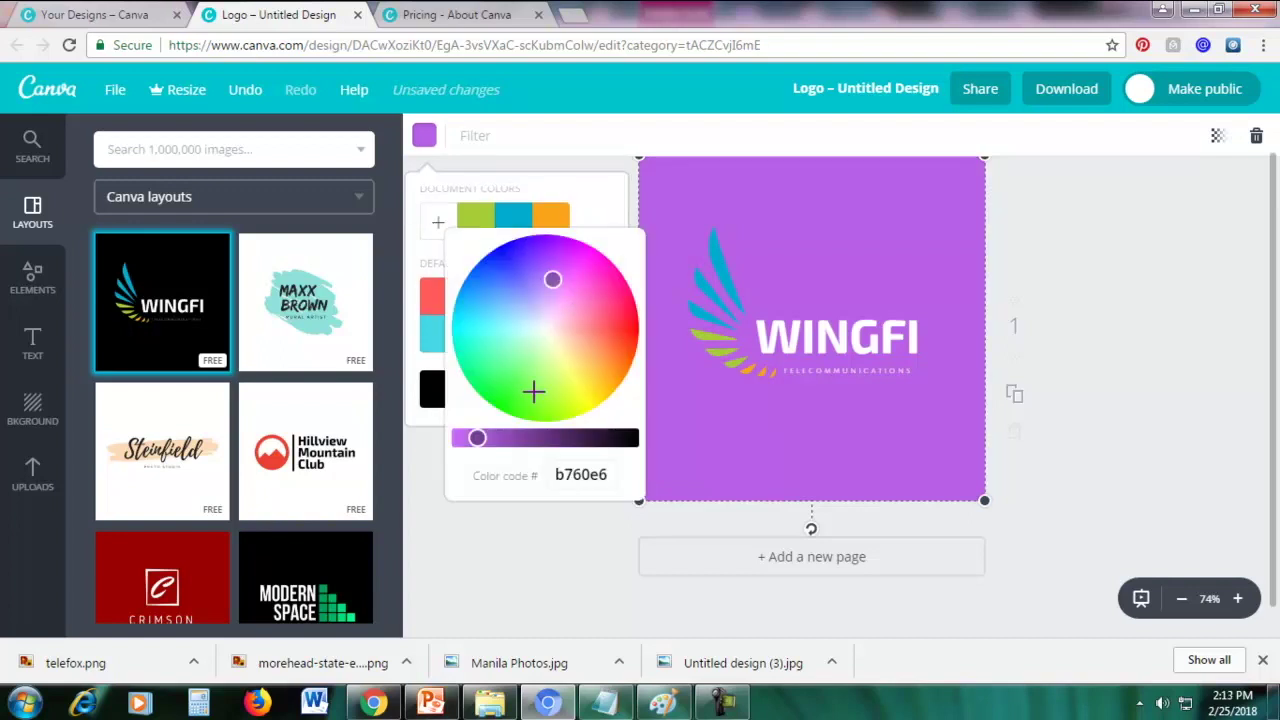
click(437, 230)
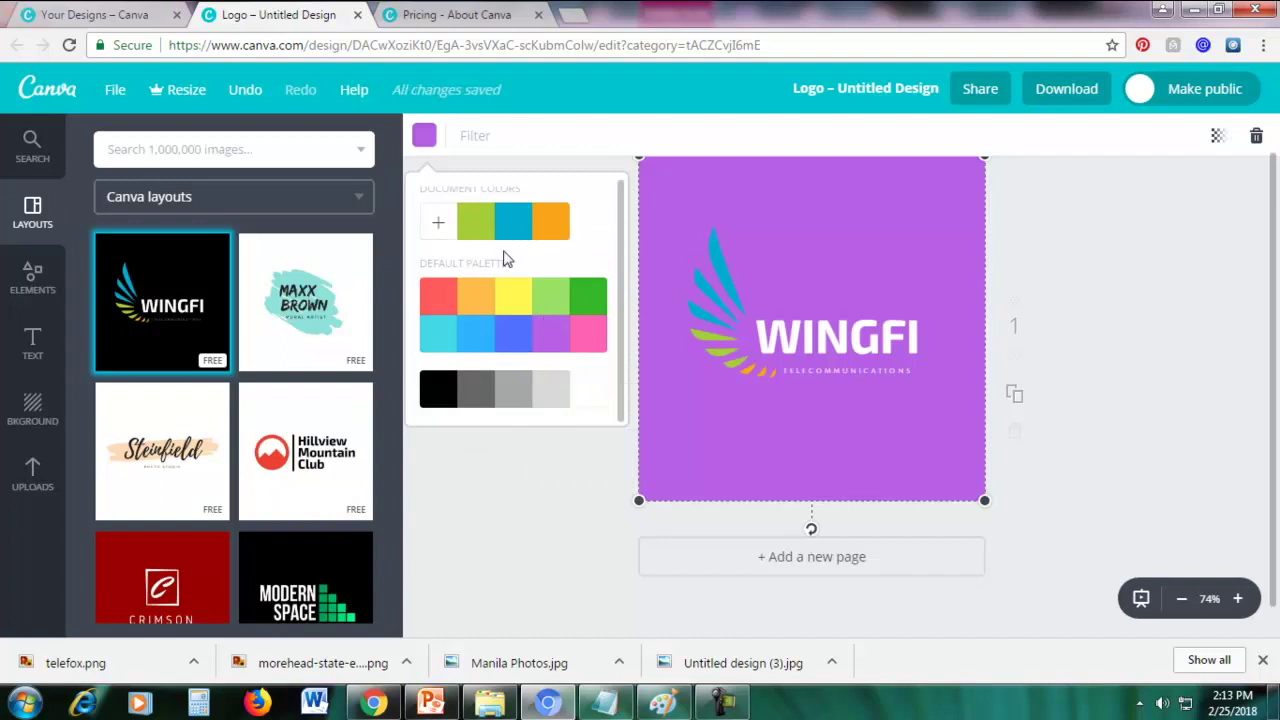
click(437, 224)
drag(460, 437, 573, 455)
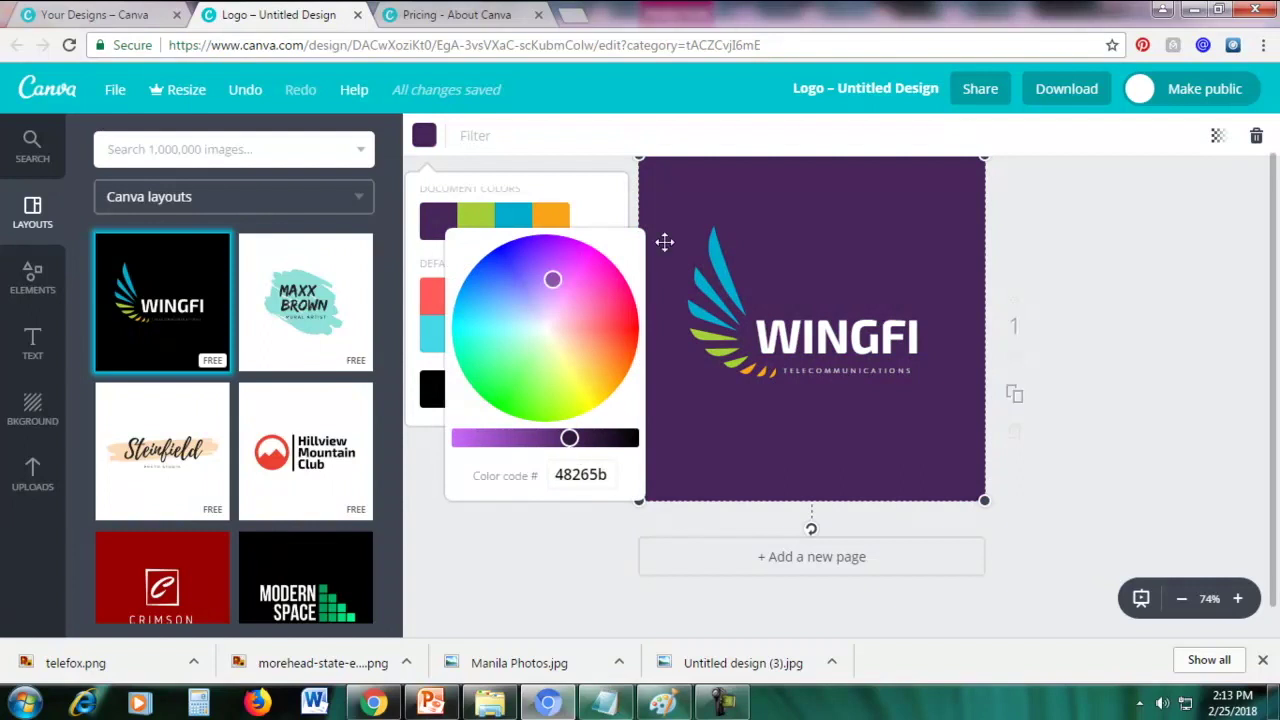
click(707, 194)
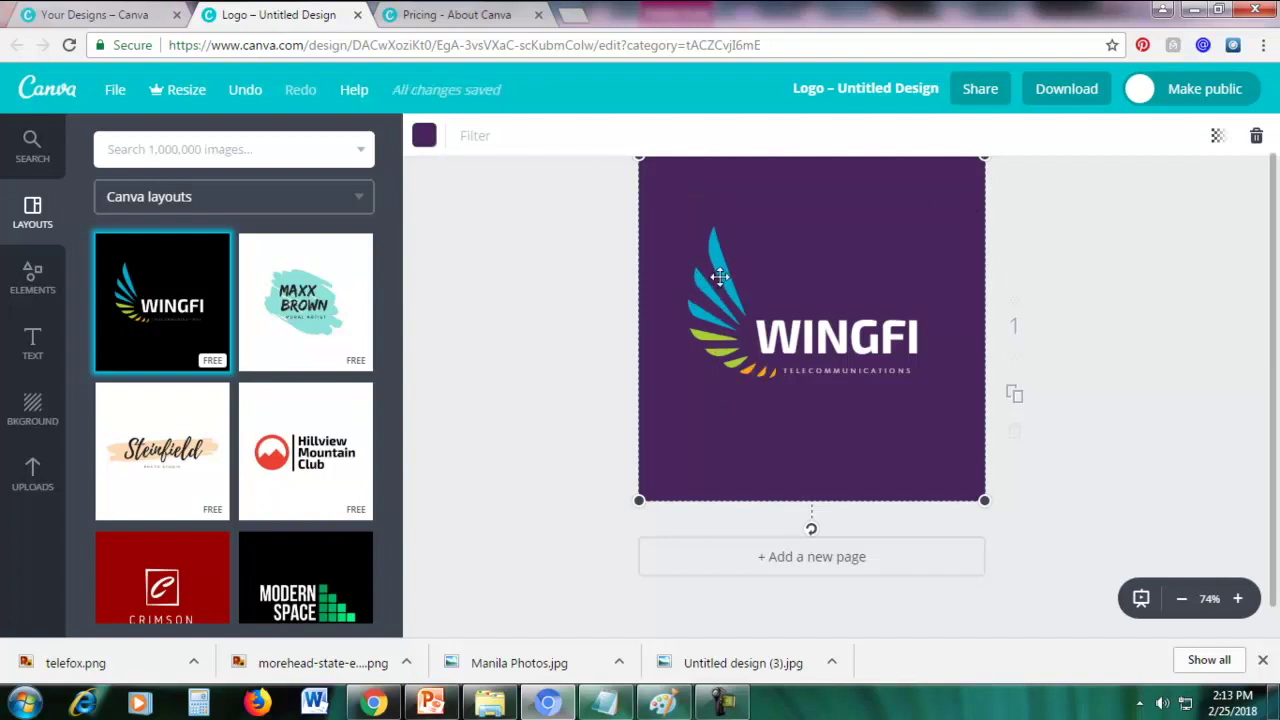
Recolour the green parts of the wing graphic yellow
click(706, 291)
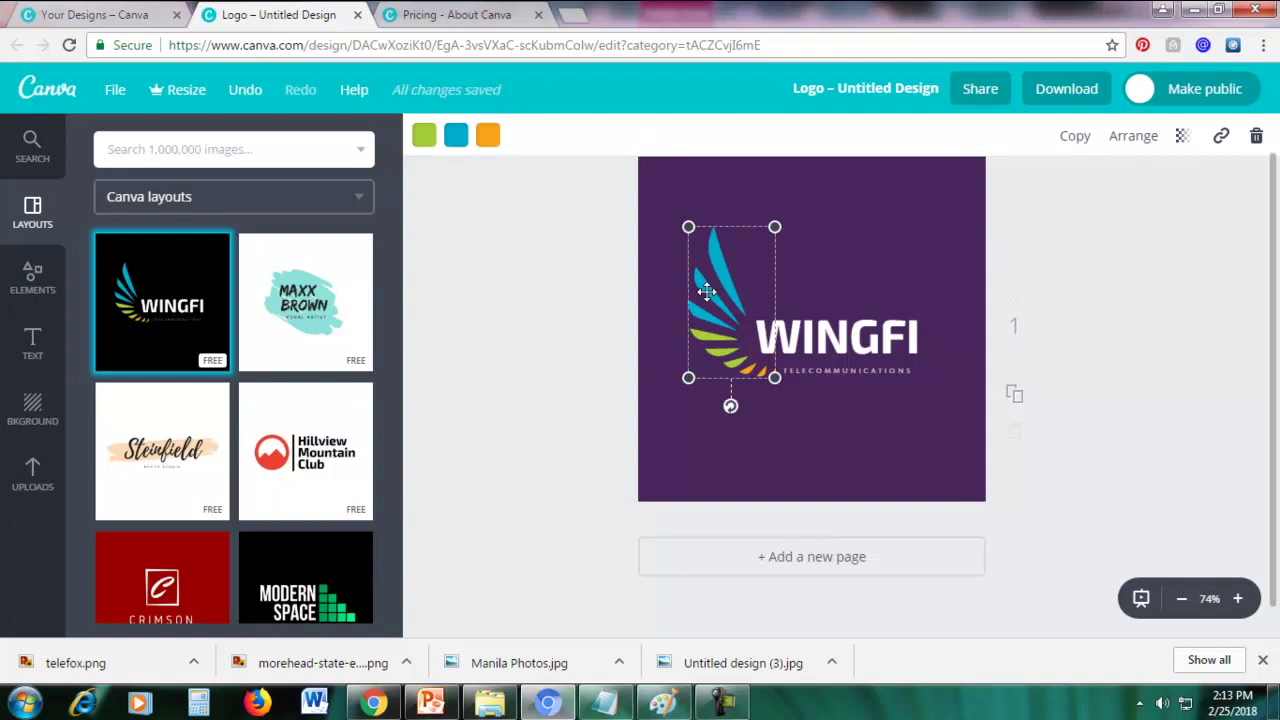
click(424, 138)
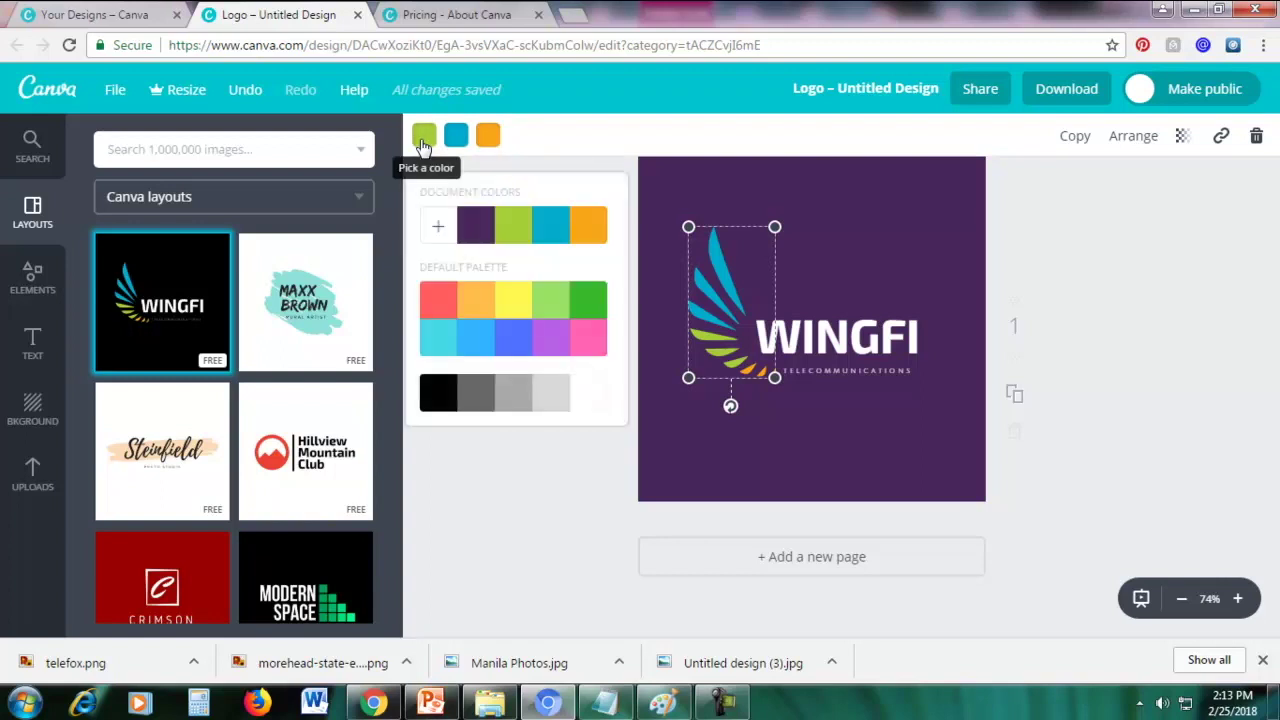
click(590, 340)
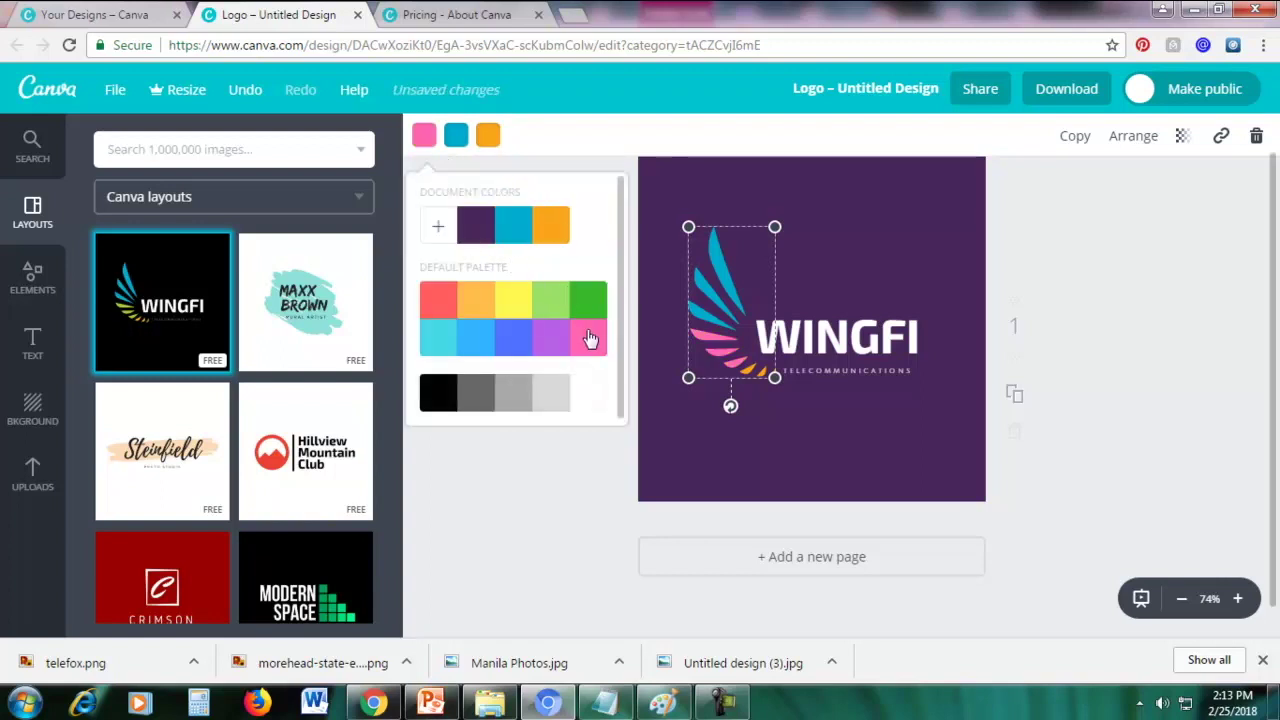
click(516, 300)
click(566, 143)
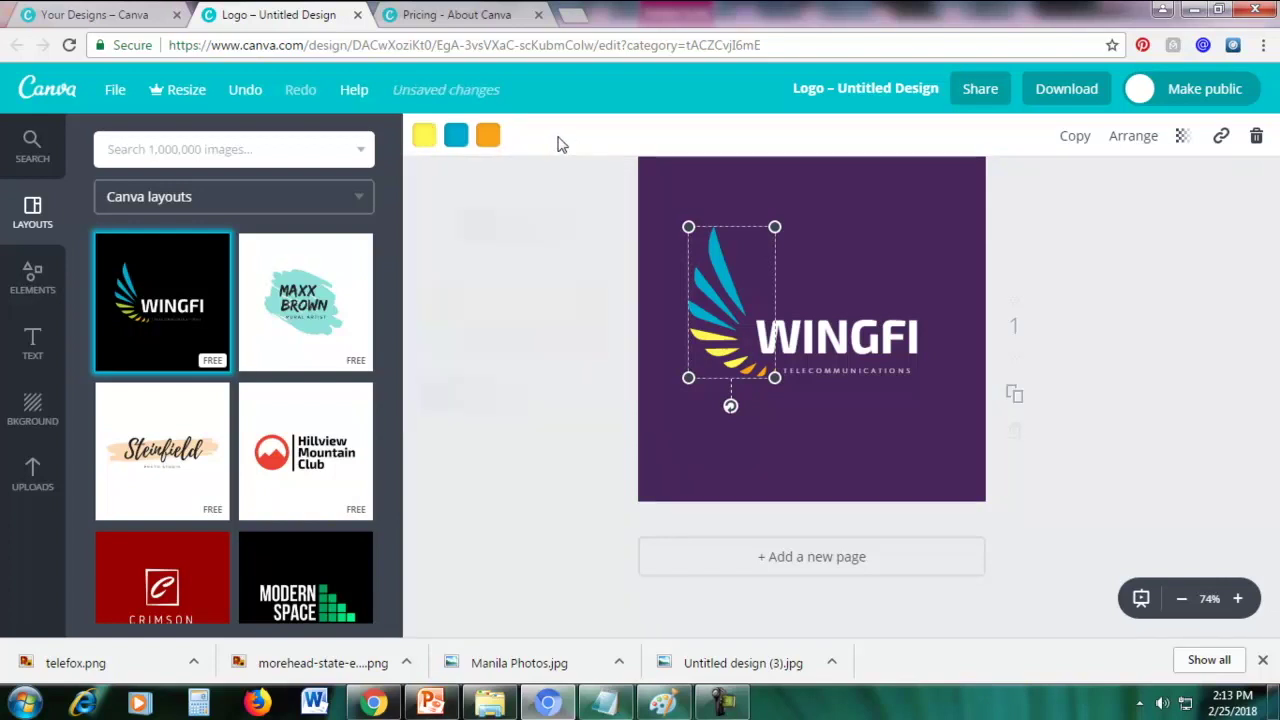
Turn the blue wing feathers red and the orange feathers light cyan
click(455, 140)
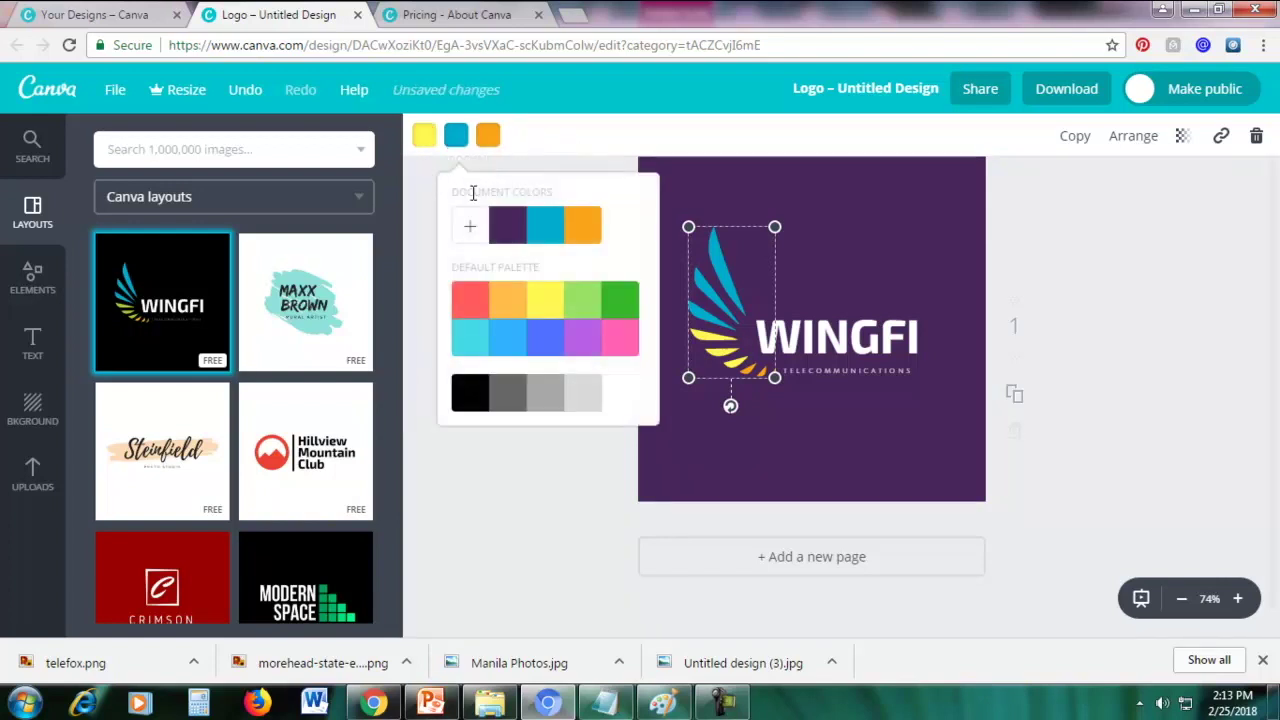
click(475, 307)
click(594, 160)
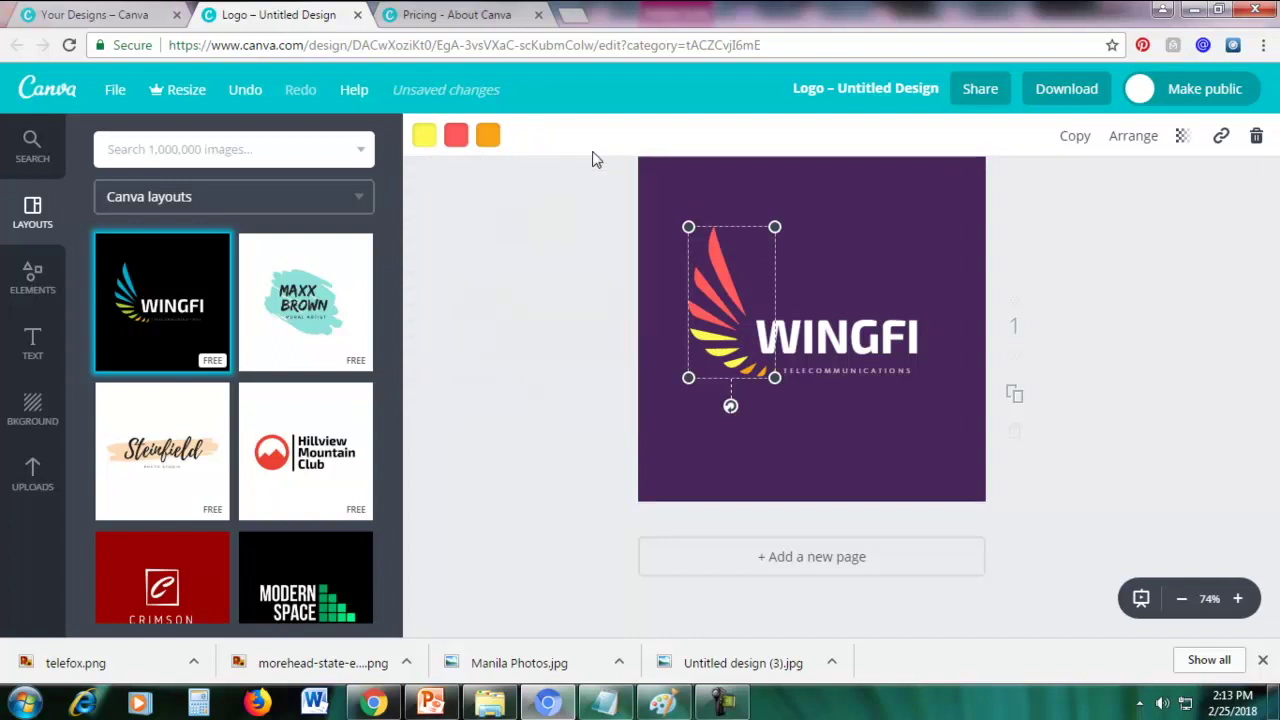
click(490, 135)
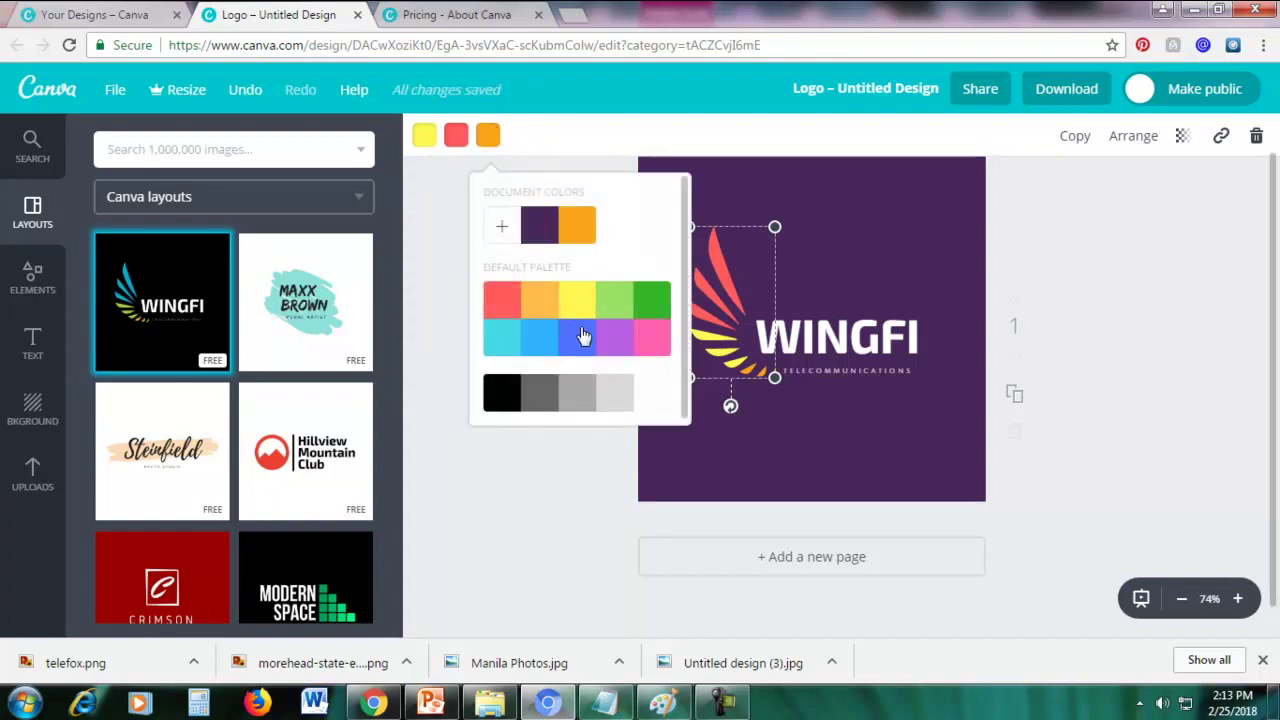
click(506, 345)
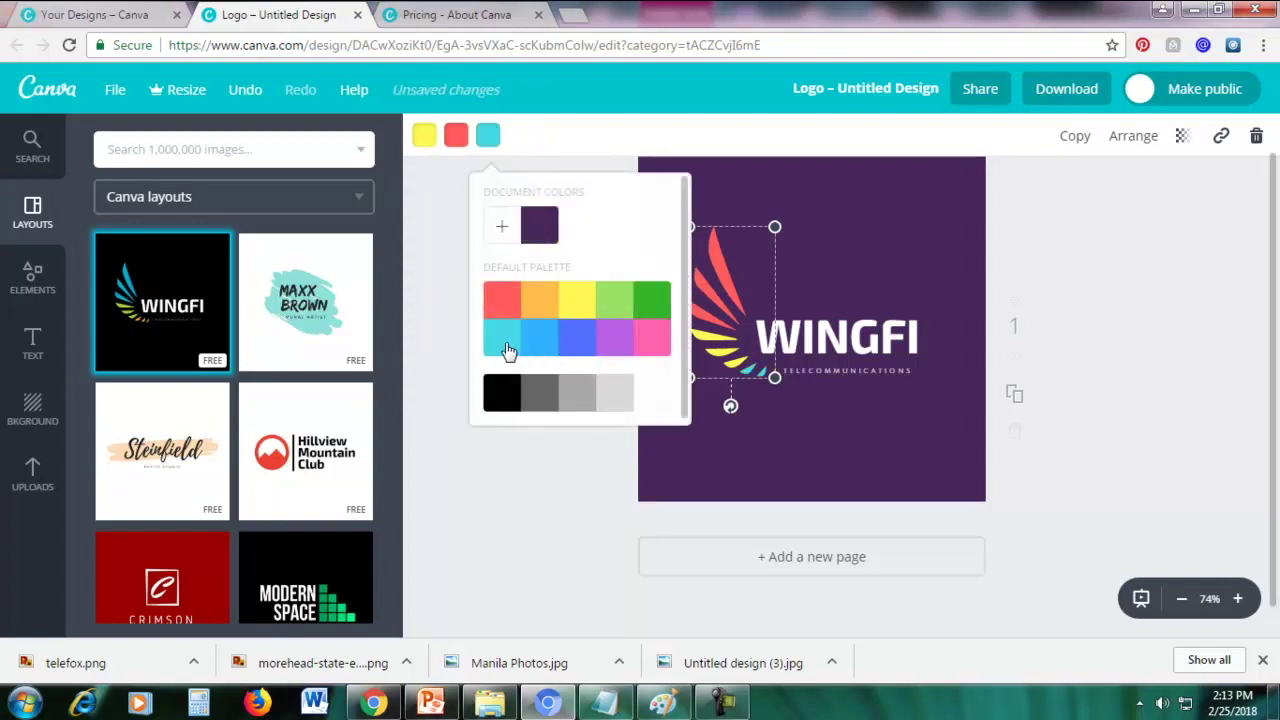
click(895, 225)
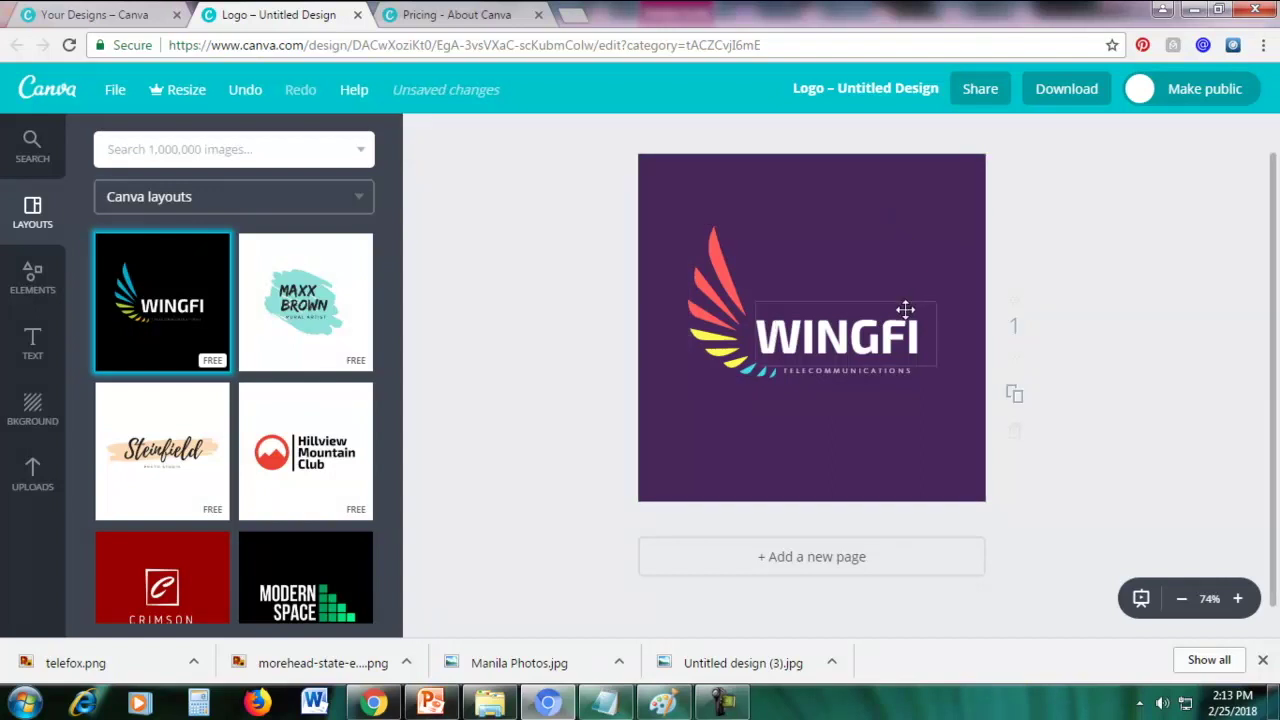
Replace the WINGFI name text with TELCO
double_click(890, 340)
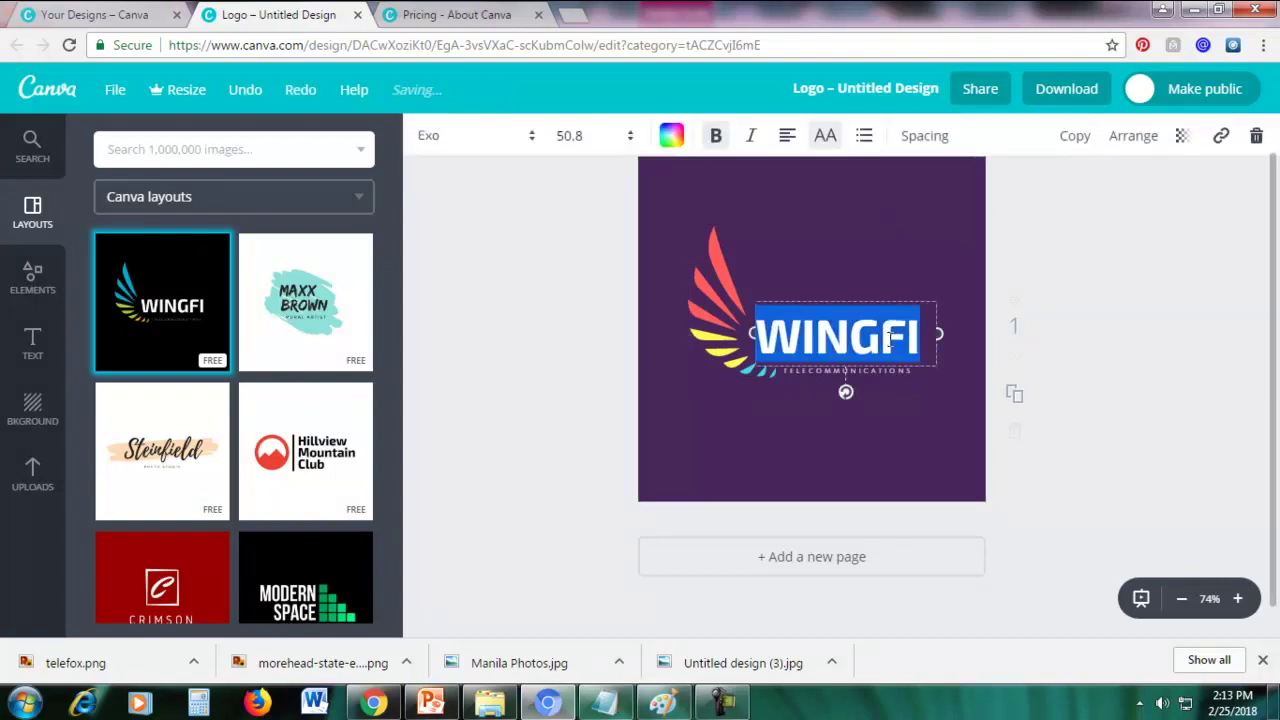
text(TELCO)
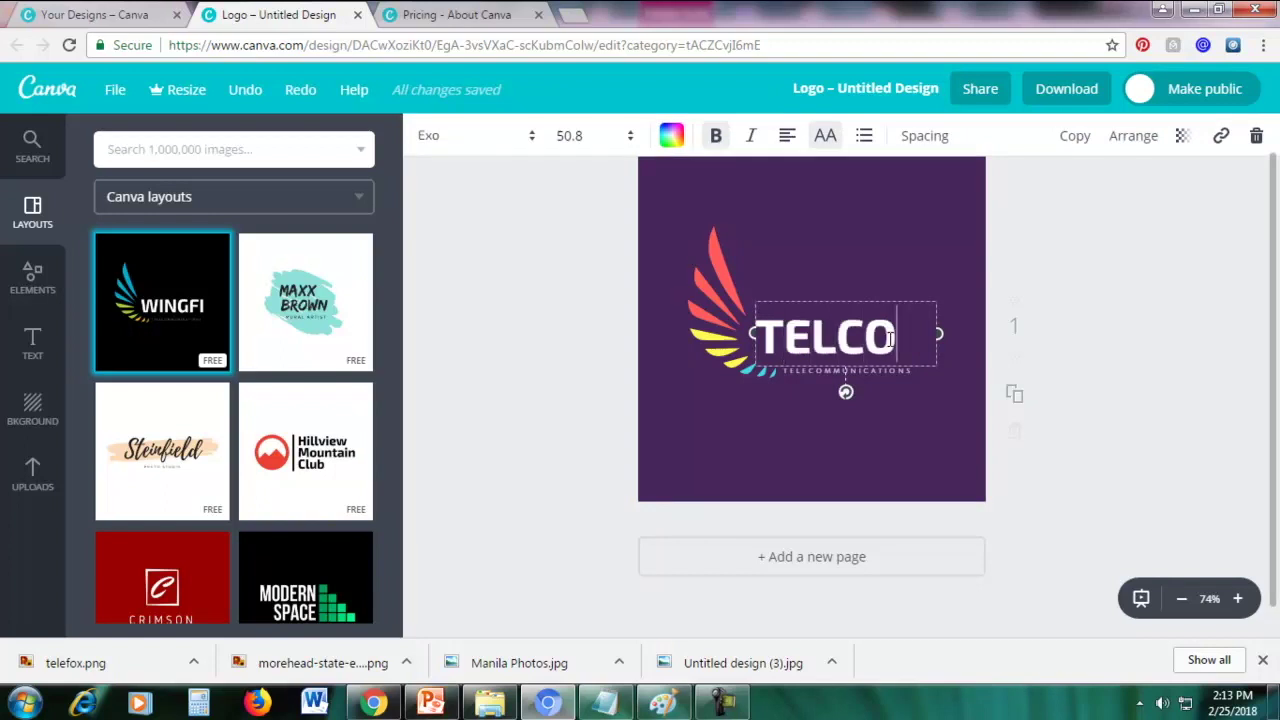
click(873, 247)
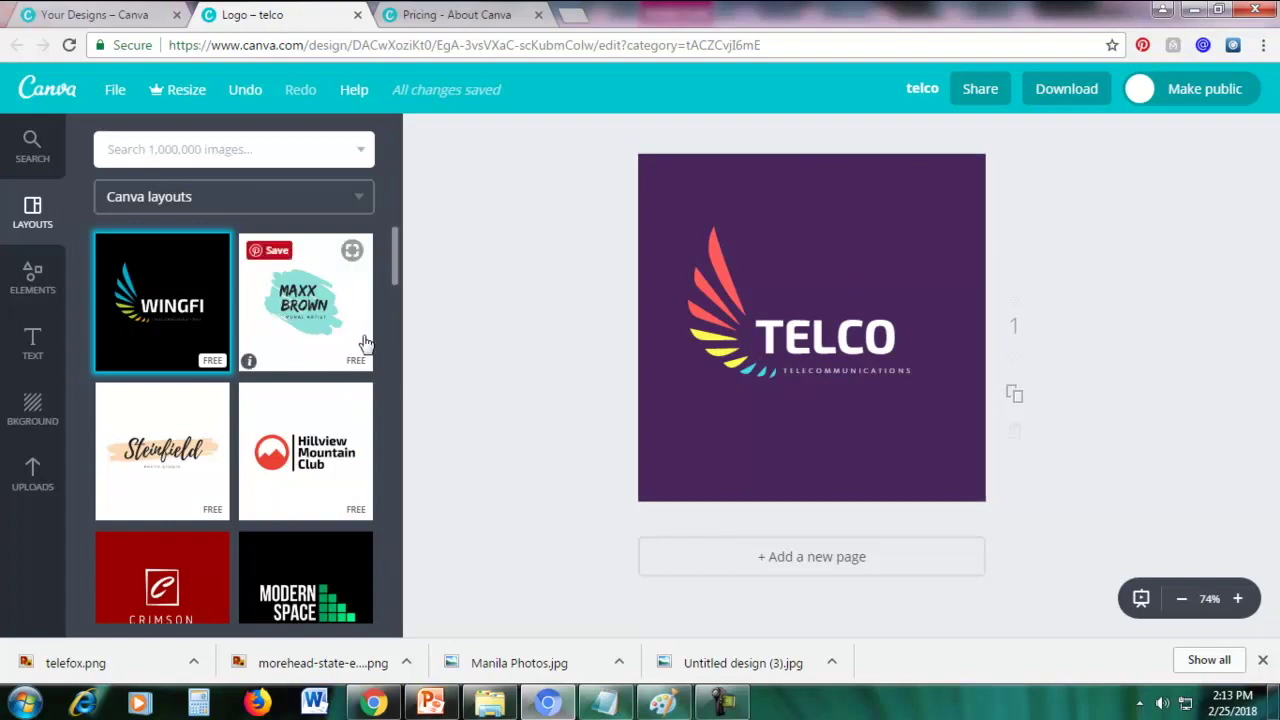
Swap the TELCO design for the navy LIGHTBULB PRODUCTIONS layout, replacing the page content
scroll(365, 343, down, 10)
scroll(365, 343, down, 7)
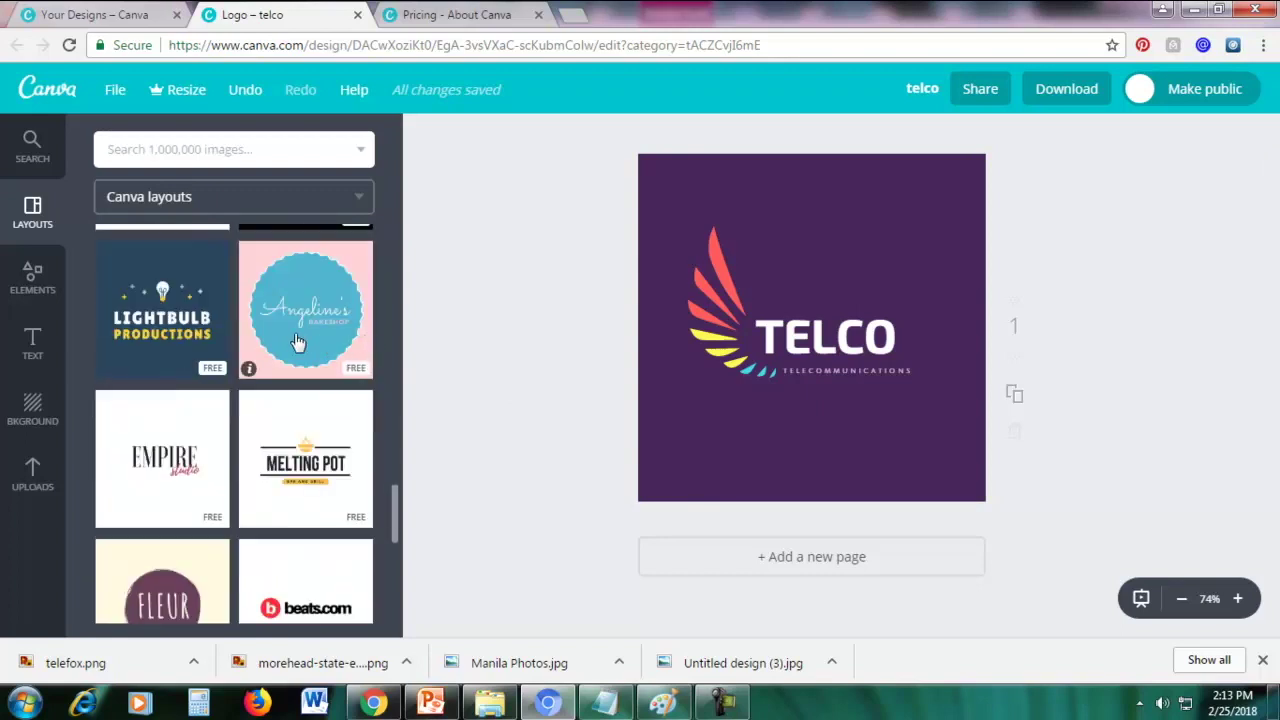
click(134, 280)
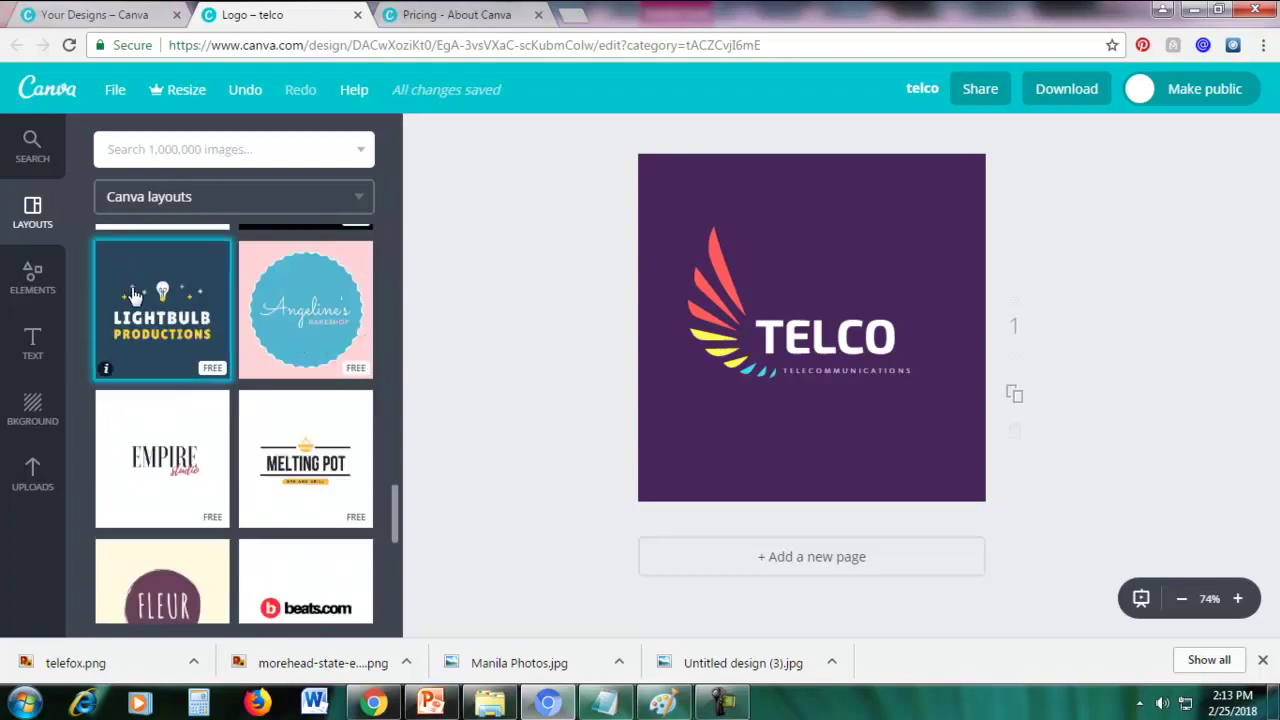
click(173, 283)
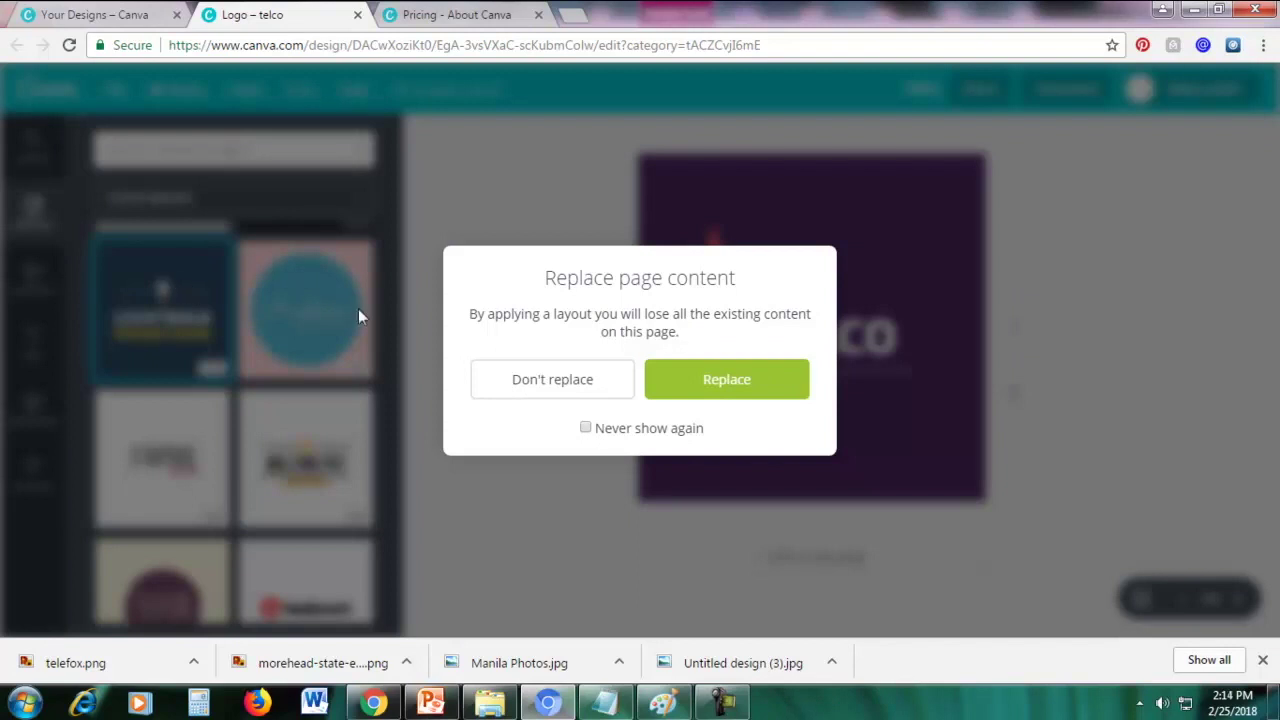
click(697, 379)
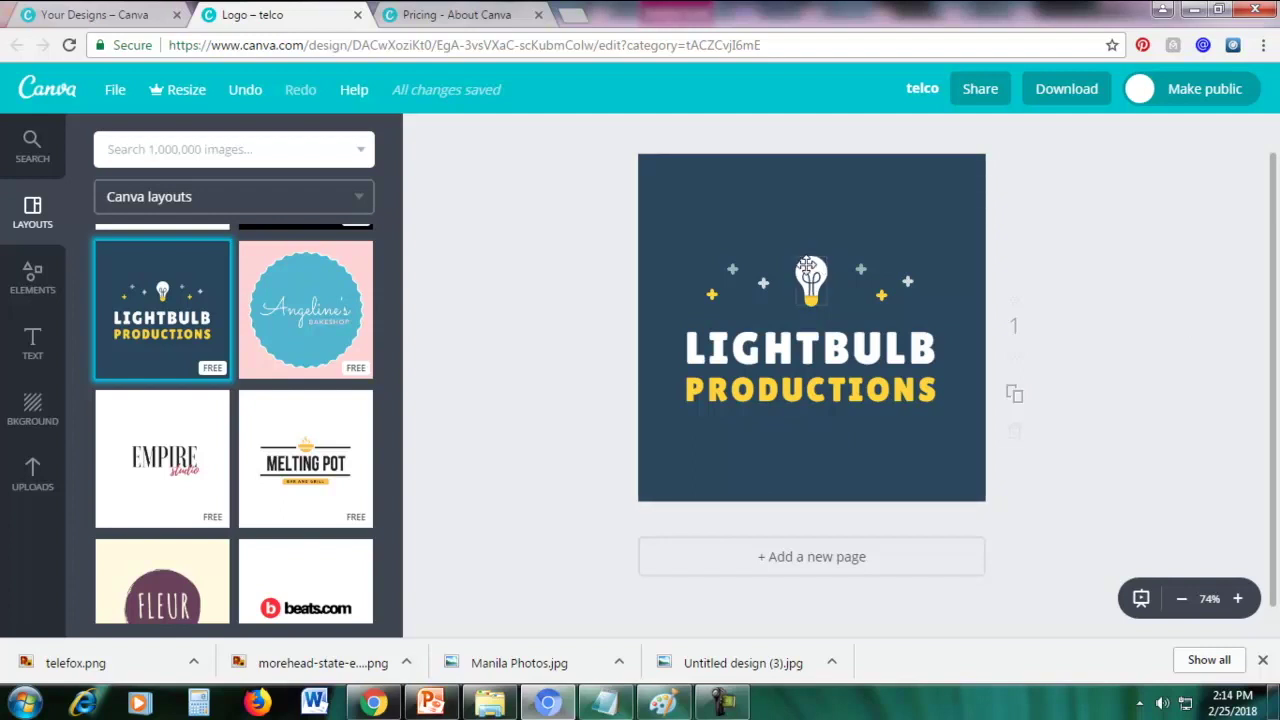
Enlarge the lightbulb icon above the title
click(807, 265)
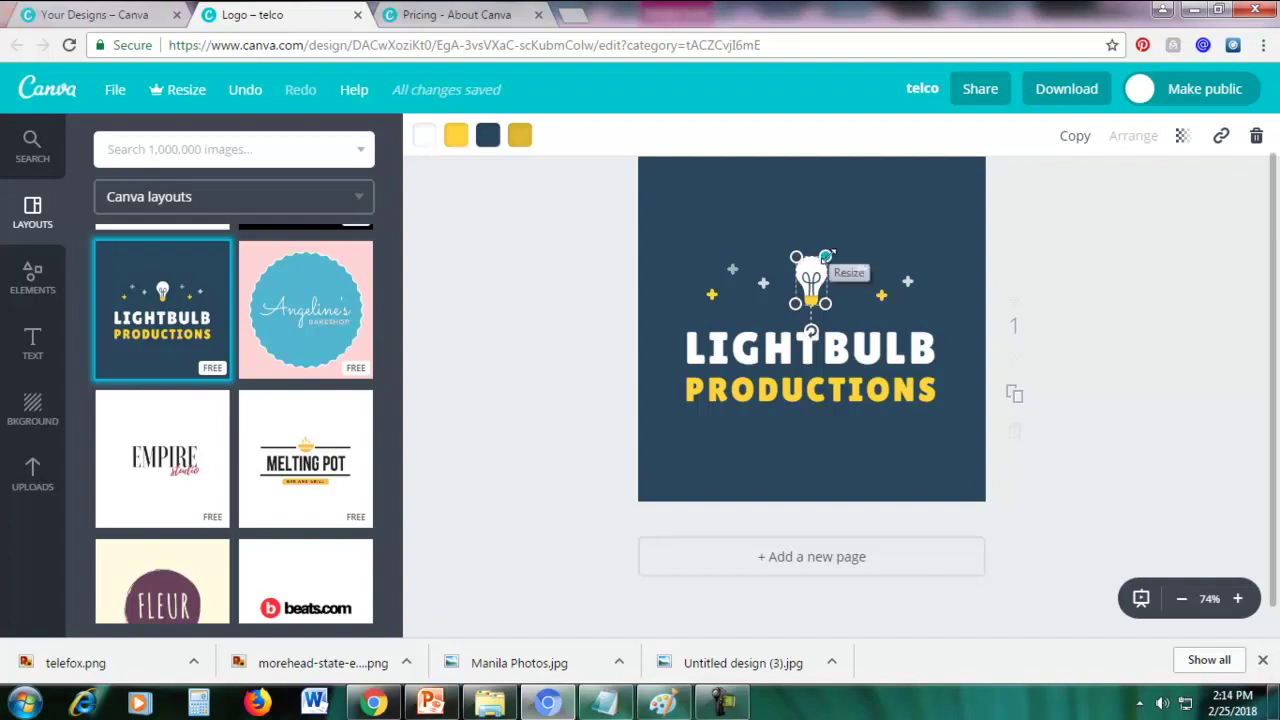
drag(826, 256, 839, 221)
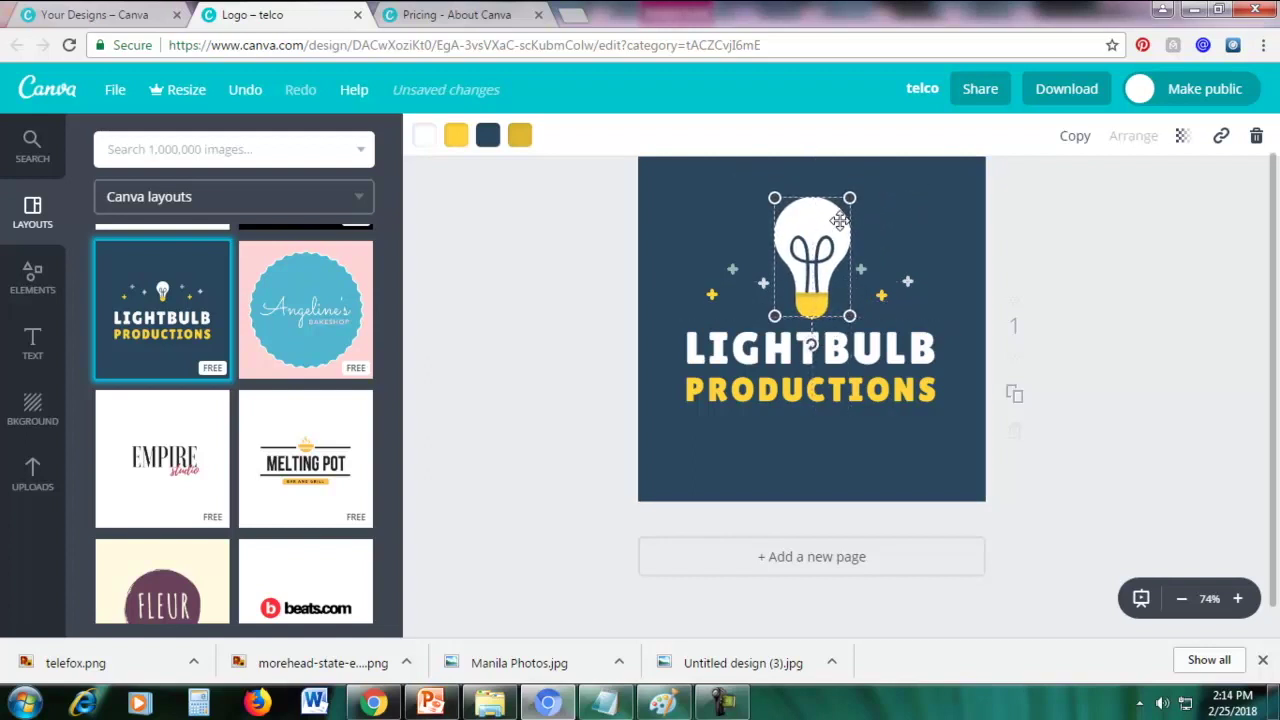
click(915, 213)
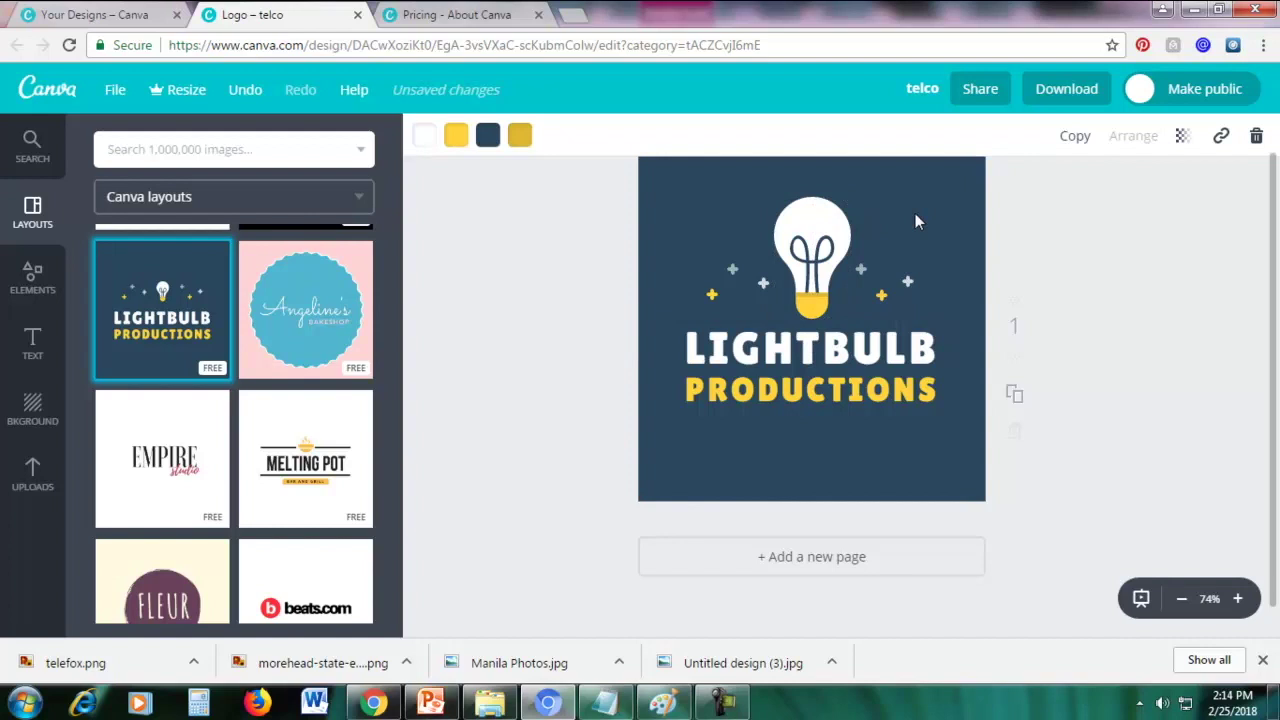
Enlarge and nudge the small plus signs scattered around the bulb
click(711, 293)
drag(705, 300, 688, 317)
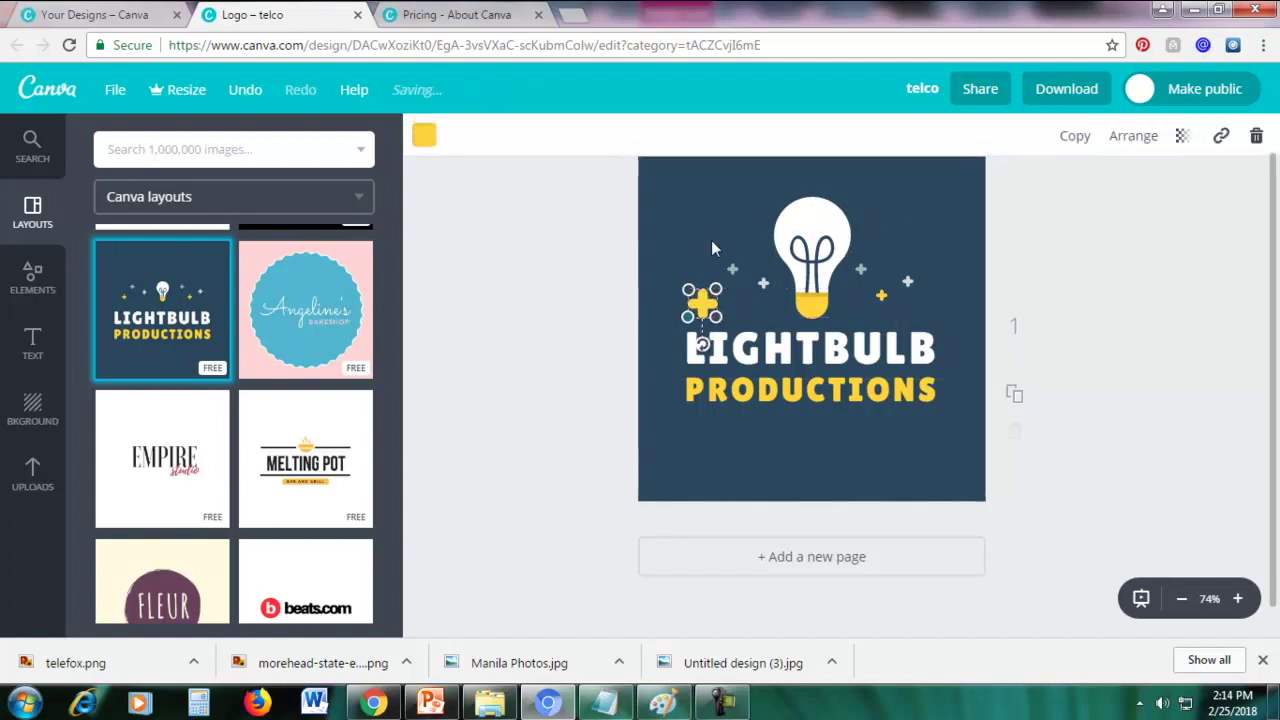
click(732, 268)
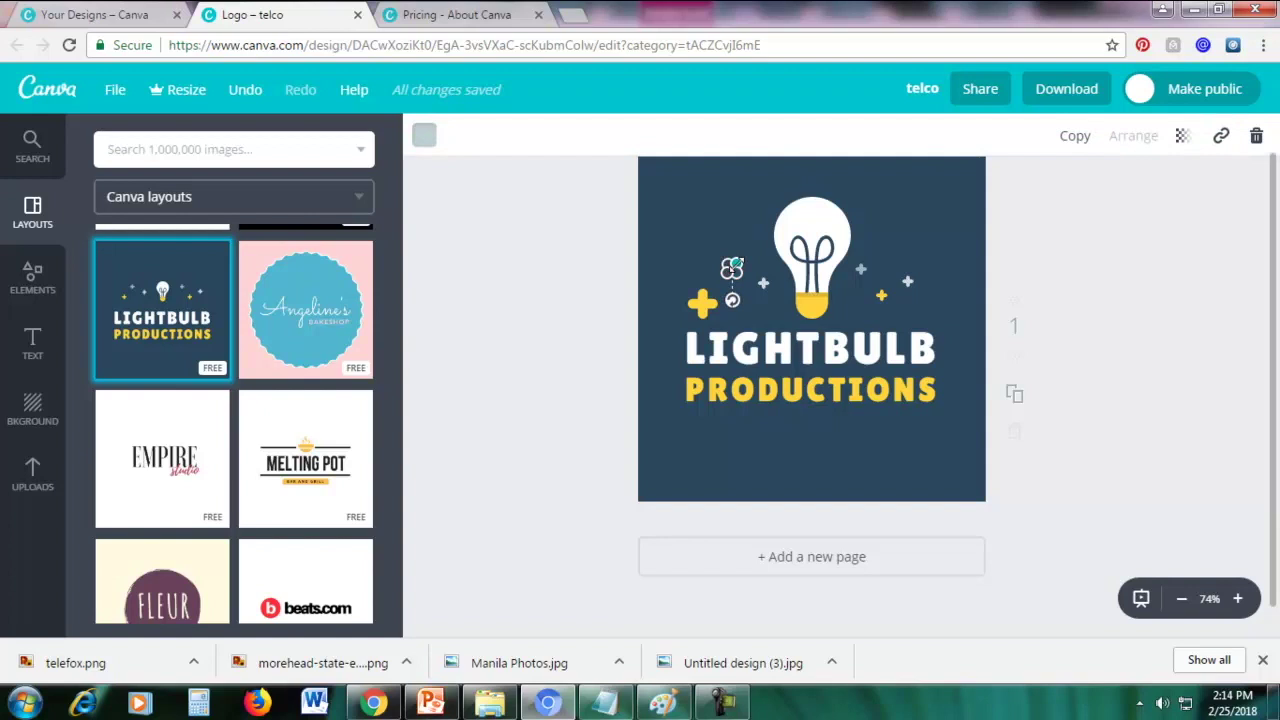
drag(738, 263, 755, 247)
click(971, 273)
click(908, 283)
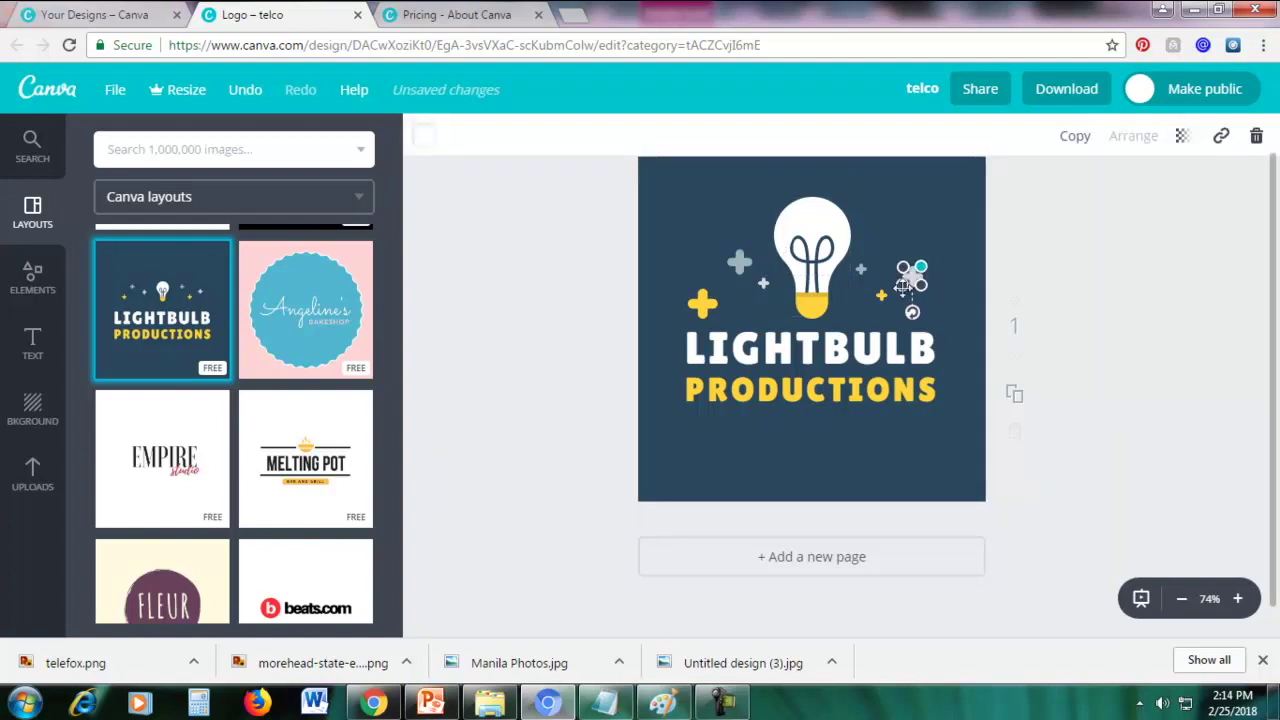
click(880, 295)
drag(880, 295, 878, 252)
click(860, 268)
click(933, 221)
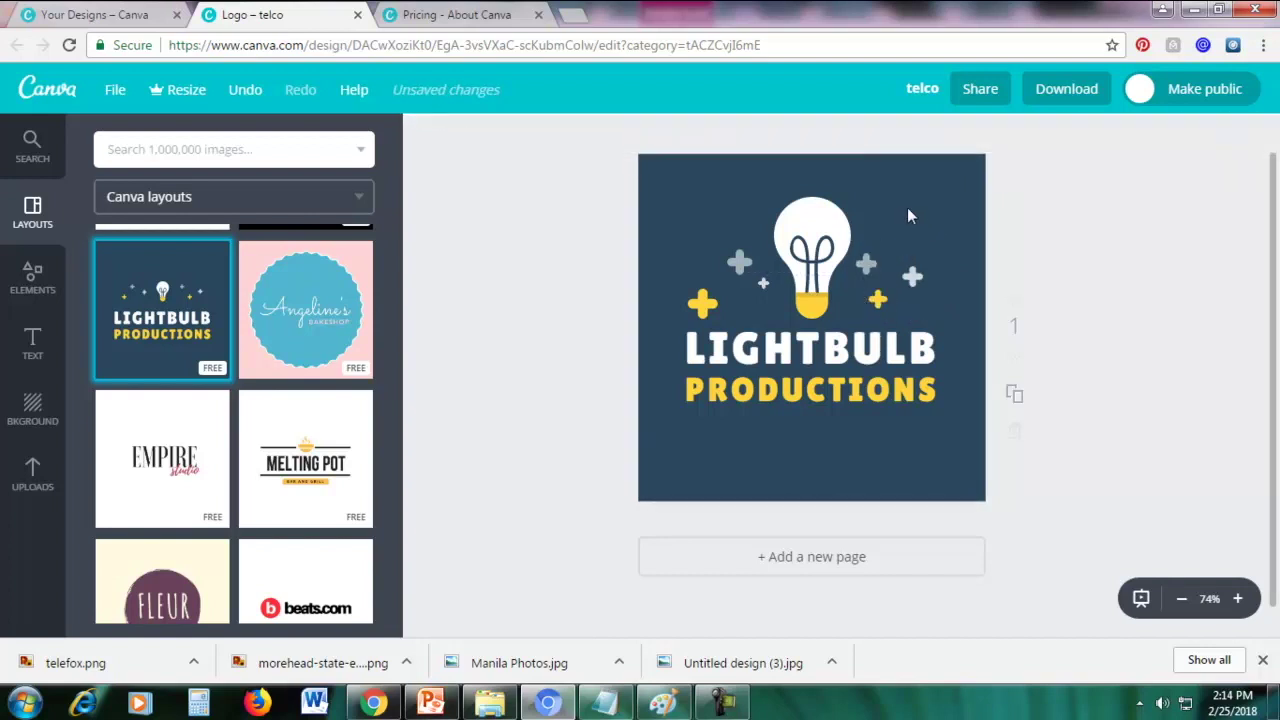
click(738, 263)
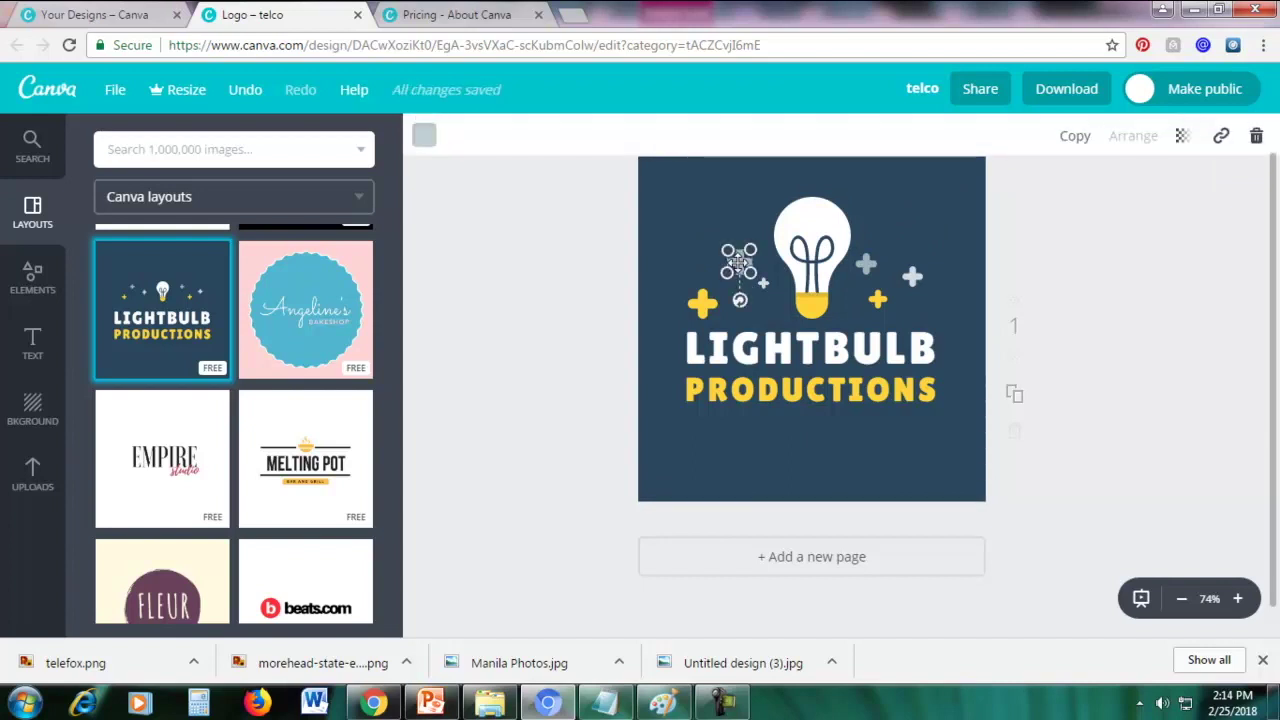
Colour the grey plus left of the bulb pink and the one right of it green
click(424, 137)
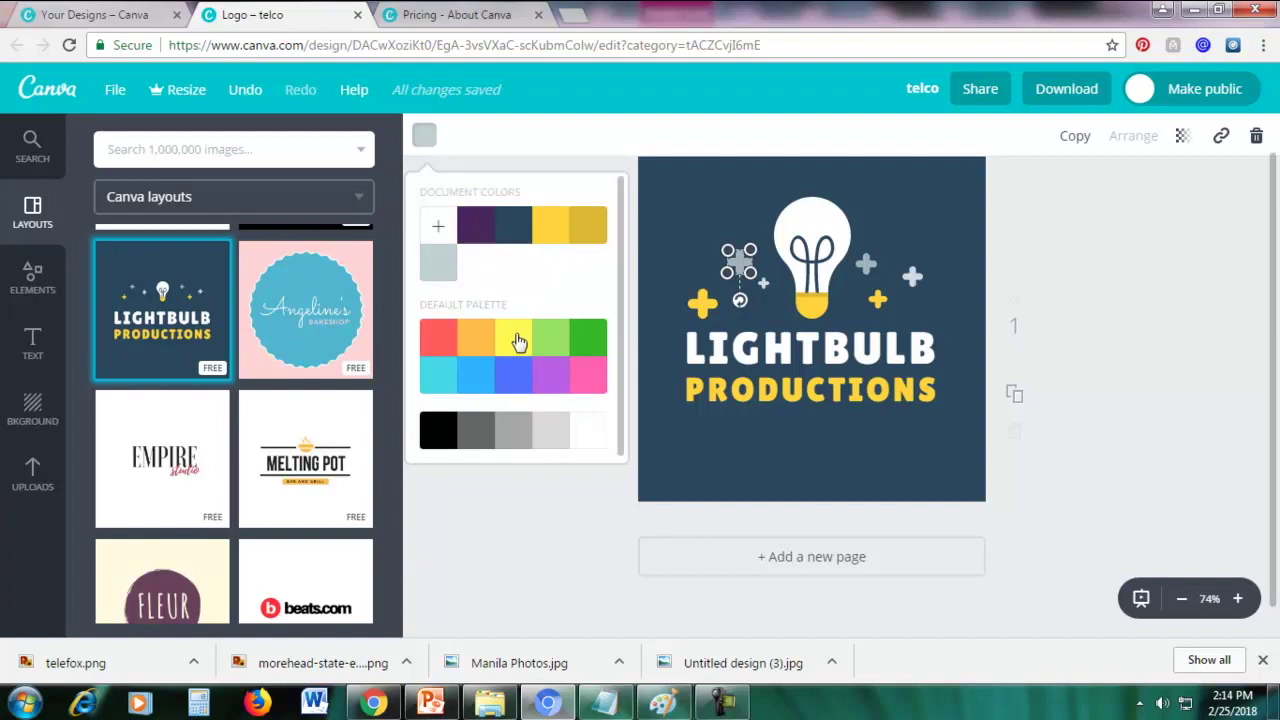
click(595, 376)
click(706, 196)
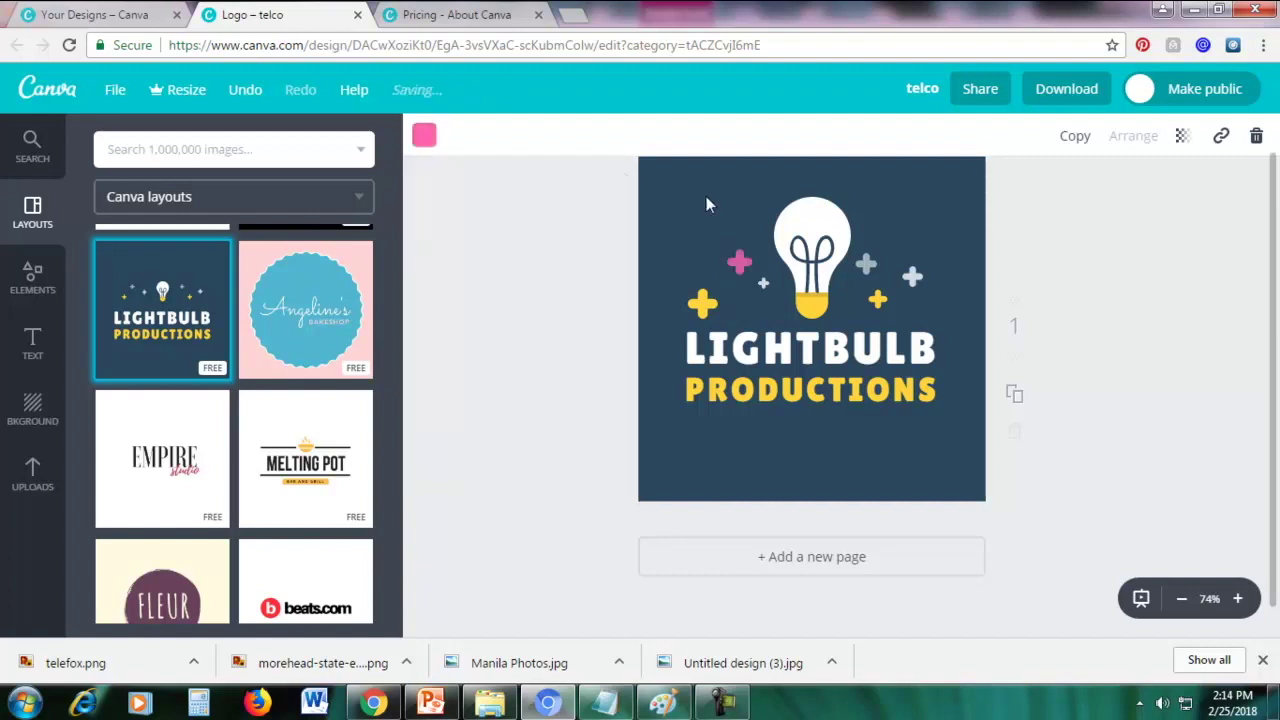
click(868, 262)
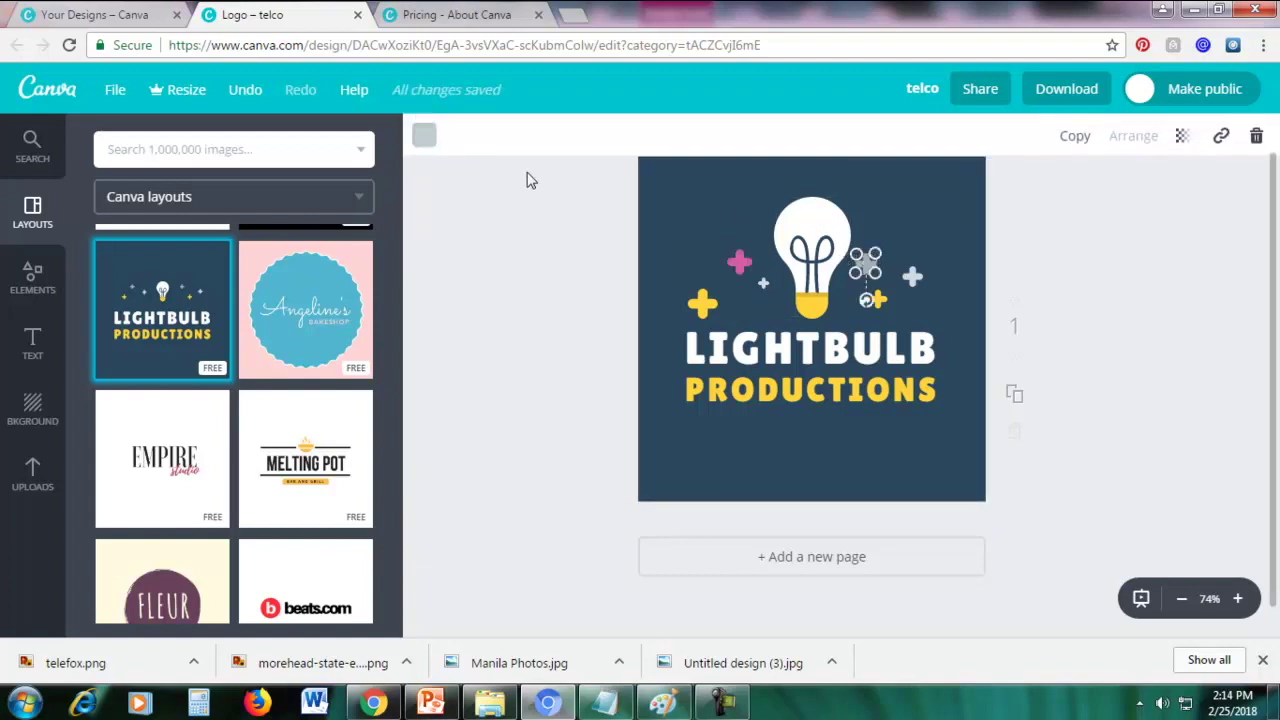
click(425, 138)
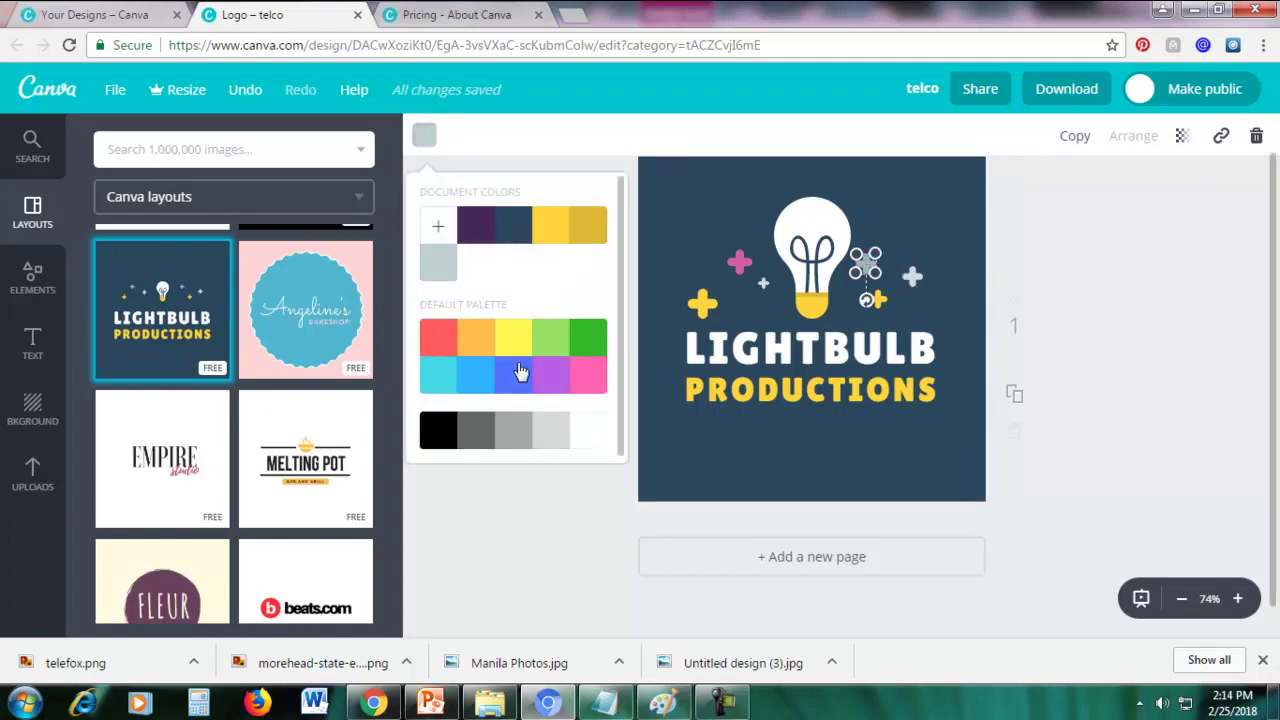
click(551, 337)
click(1068, 256)
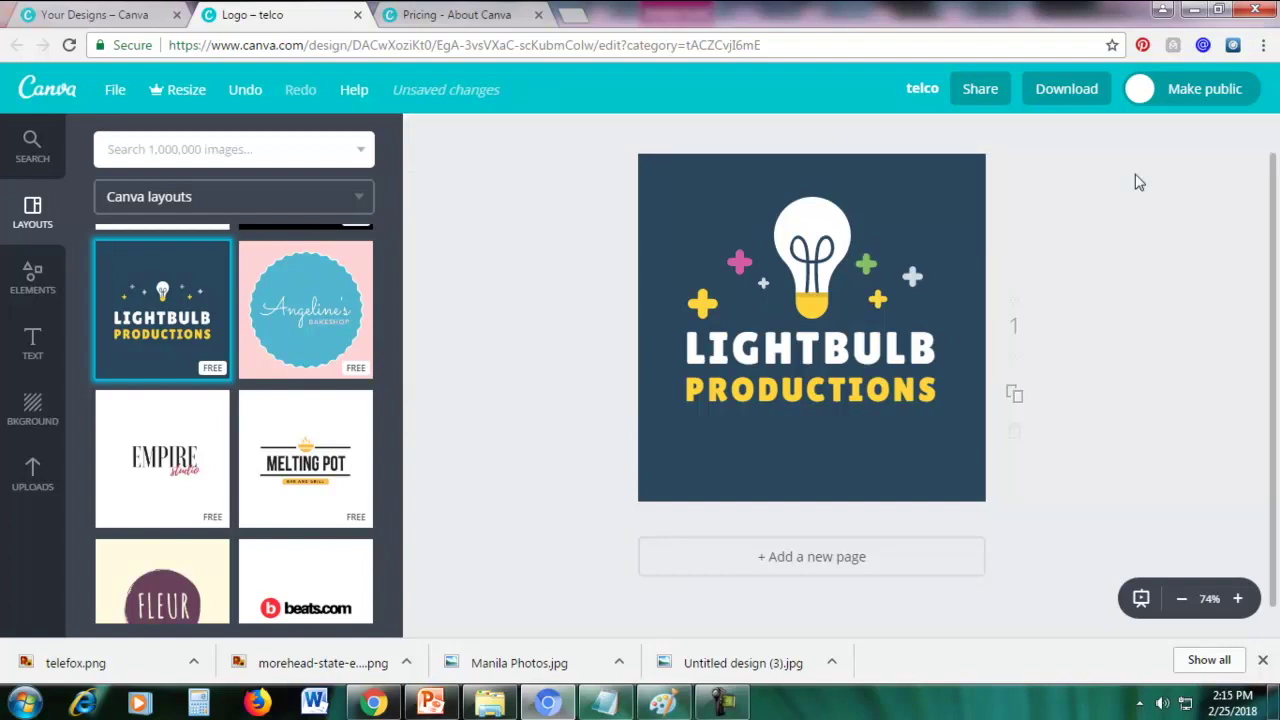
Move the pink plus top-left, the yellow plus top-right, and the green plus left of the bulb
click(740, 260)
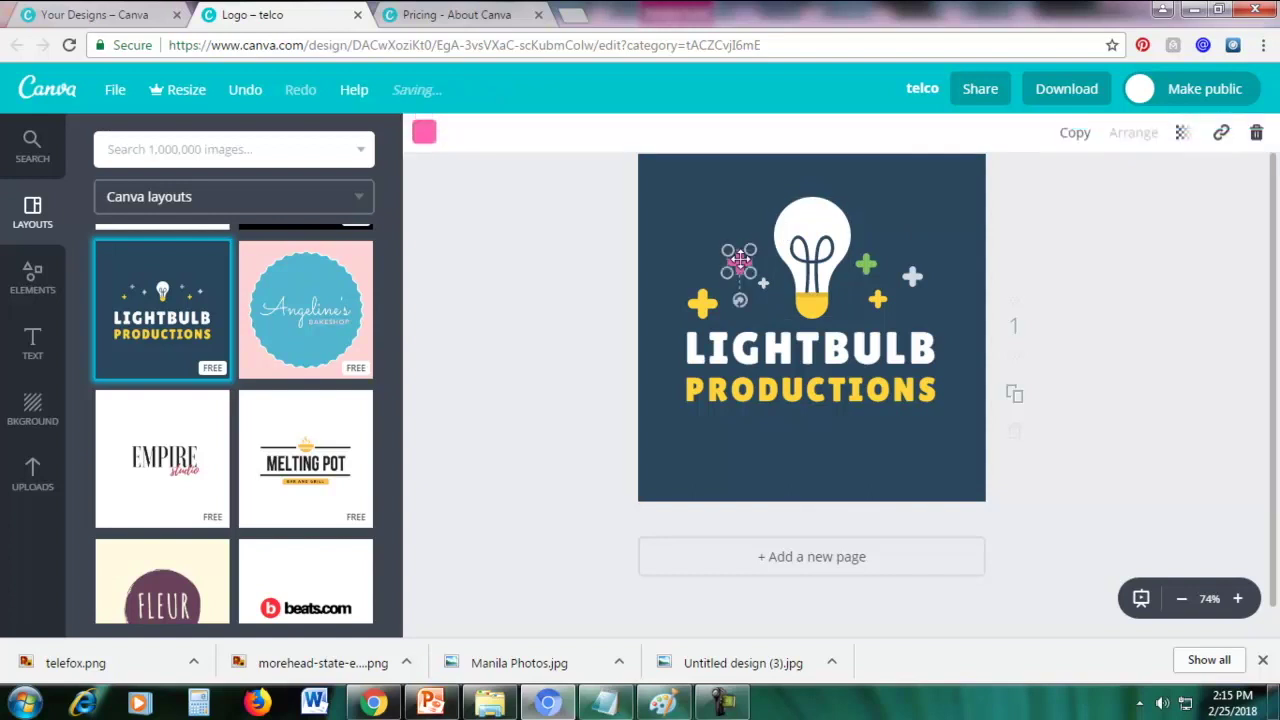
drag(740, 260, 690, 194)
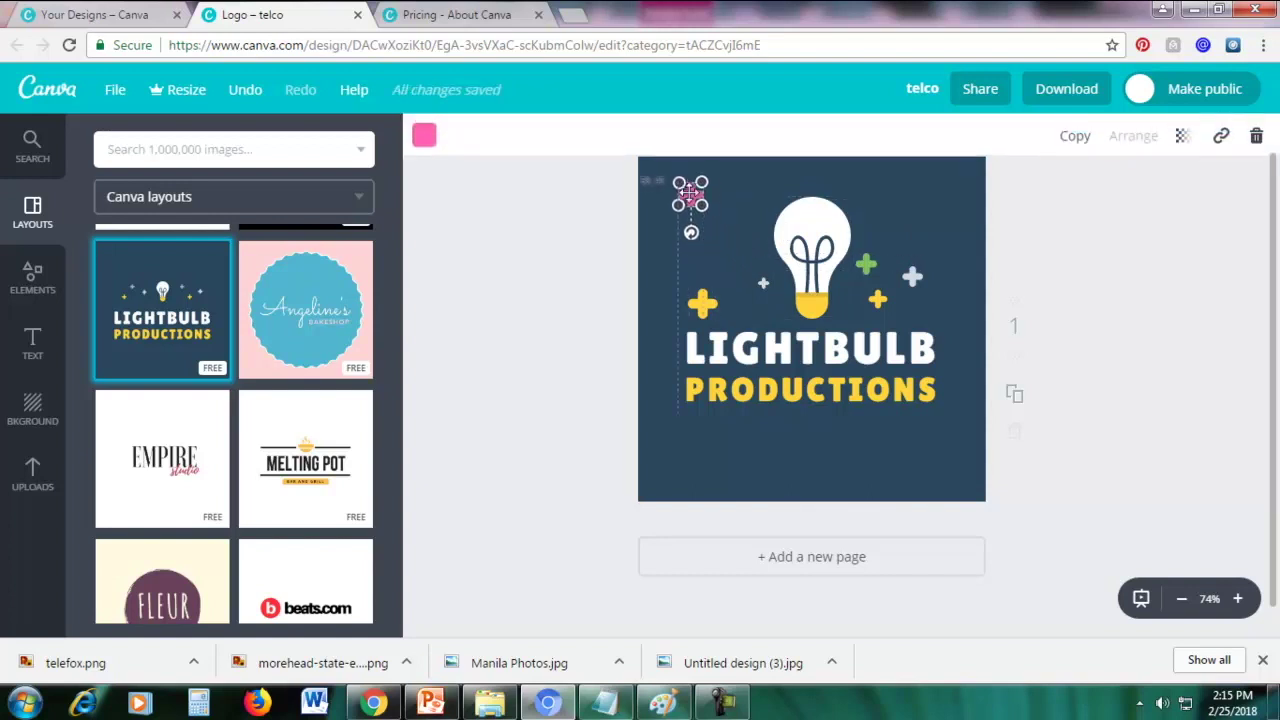
click(719, 256)
click(703, 302)
drag(703, 302, 953, 189)
click(1108, 289)
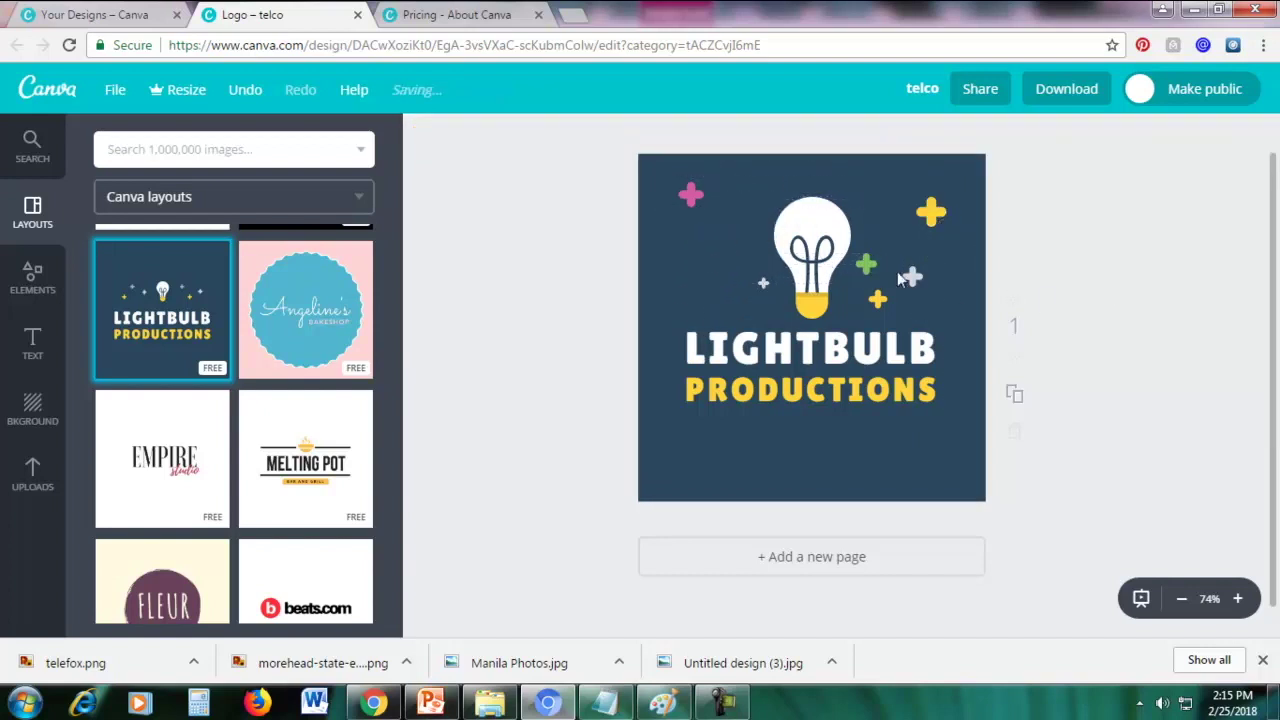
click(866, 264)
drag(866, 264, 692, 266)
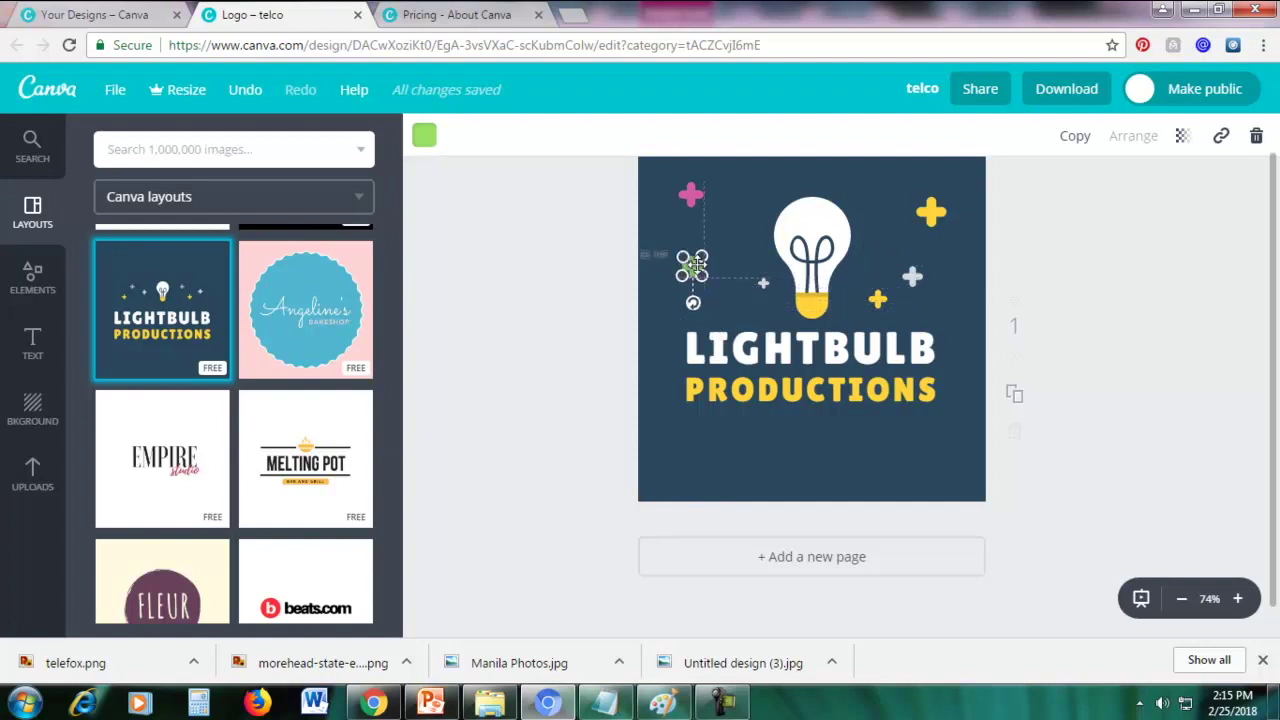
click(1104, 243)
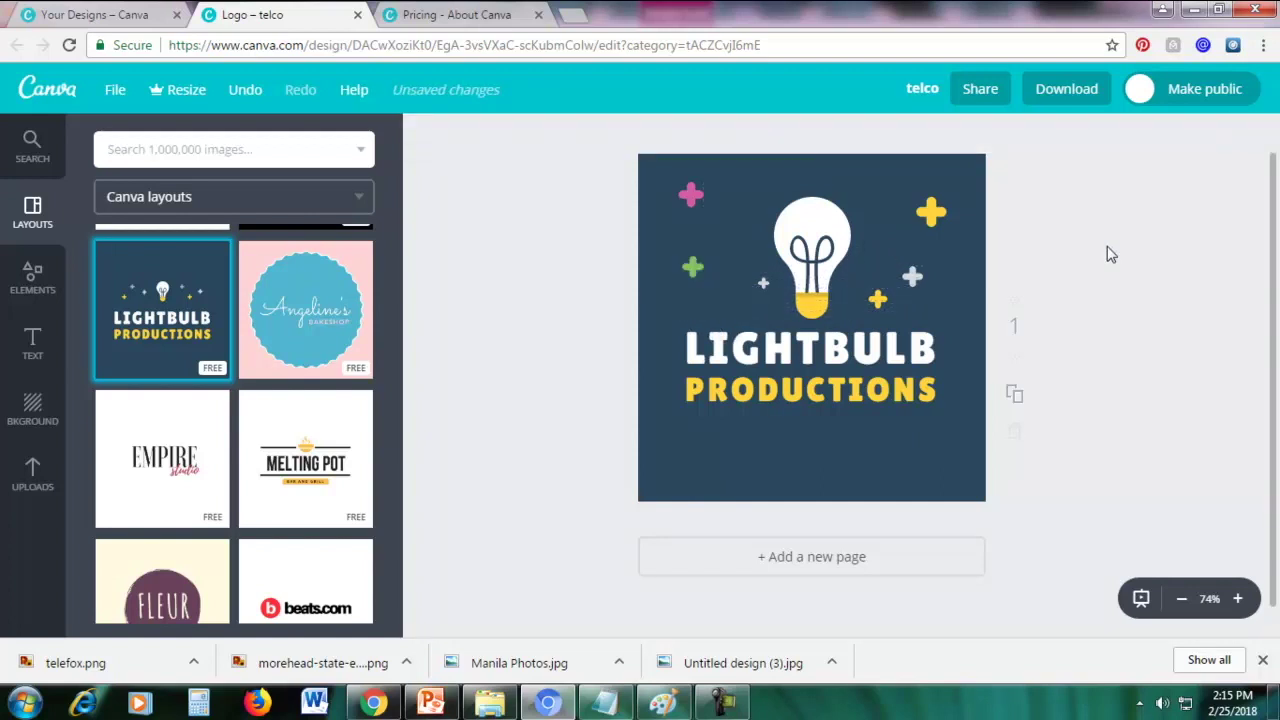
Recolour the lightbulb's yellow base pink
click(811, 223)
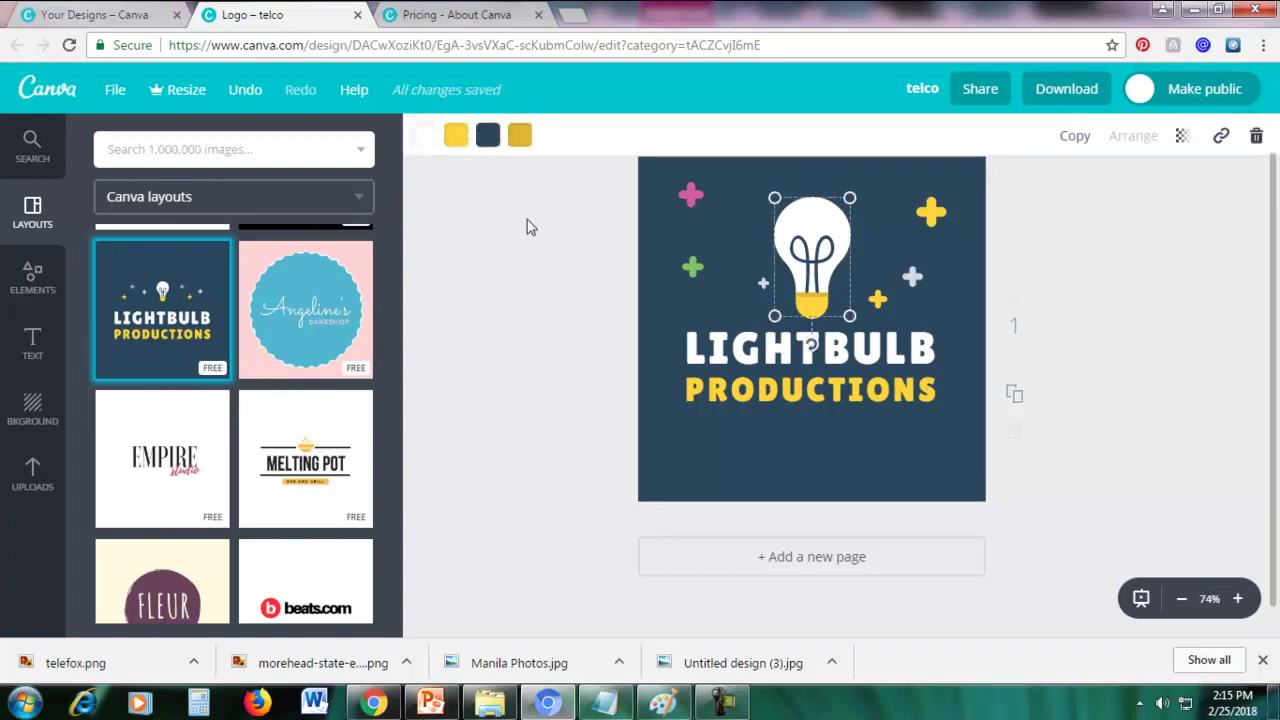
click(457, 136)
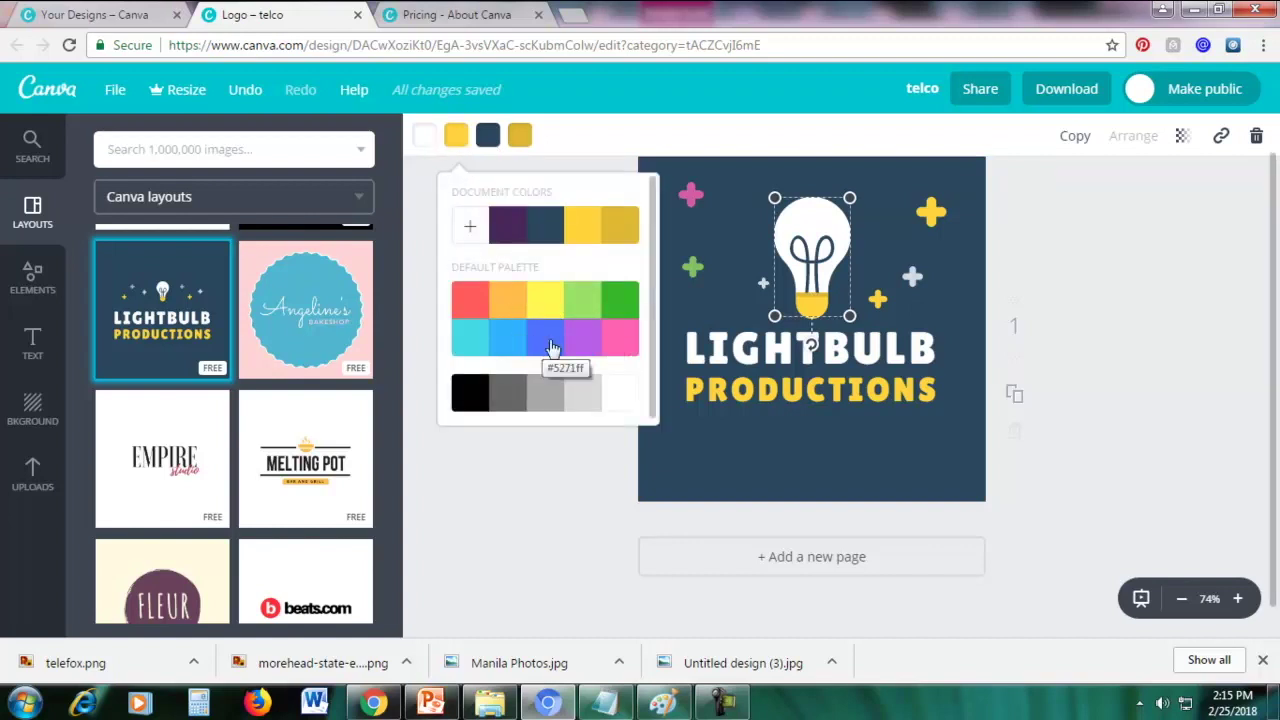
click(585, 343)
click(618, 344)
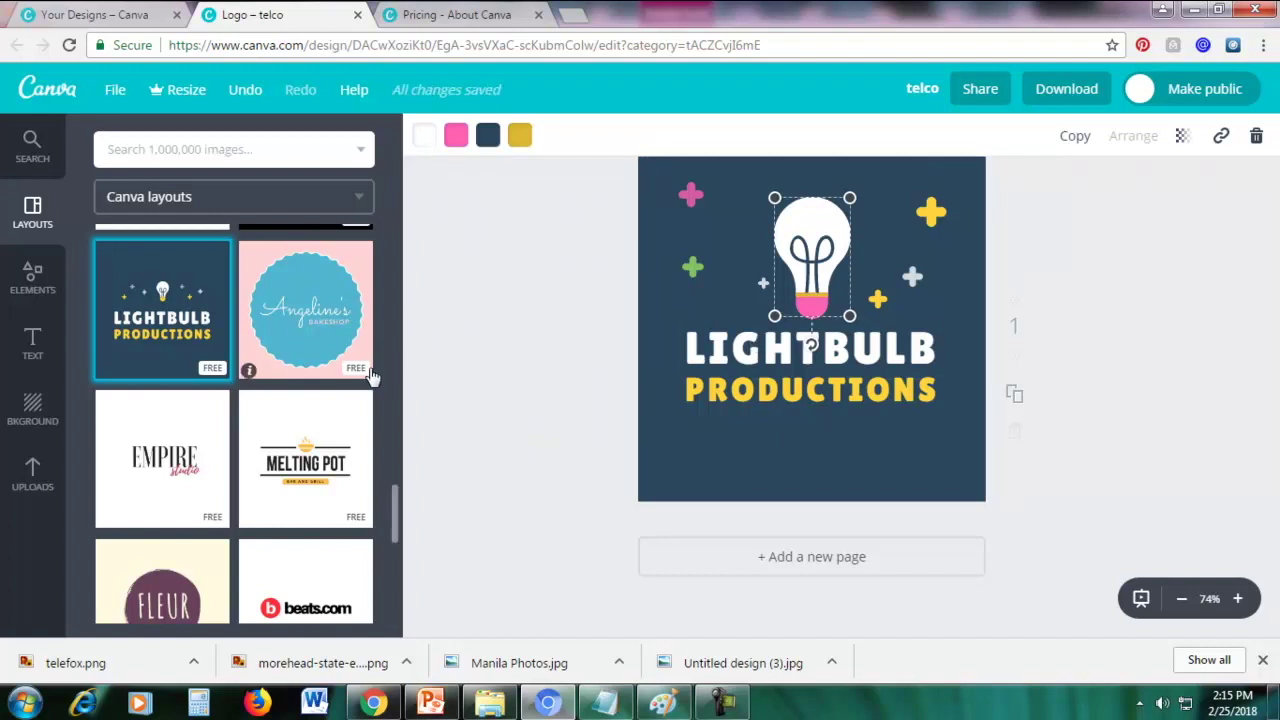
Replace the page content with the Hillview Mountain Club layout
drag(395, 517, 395, 229)
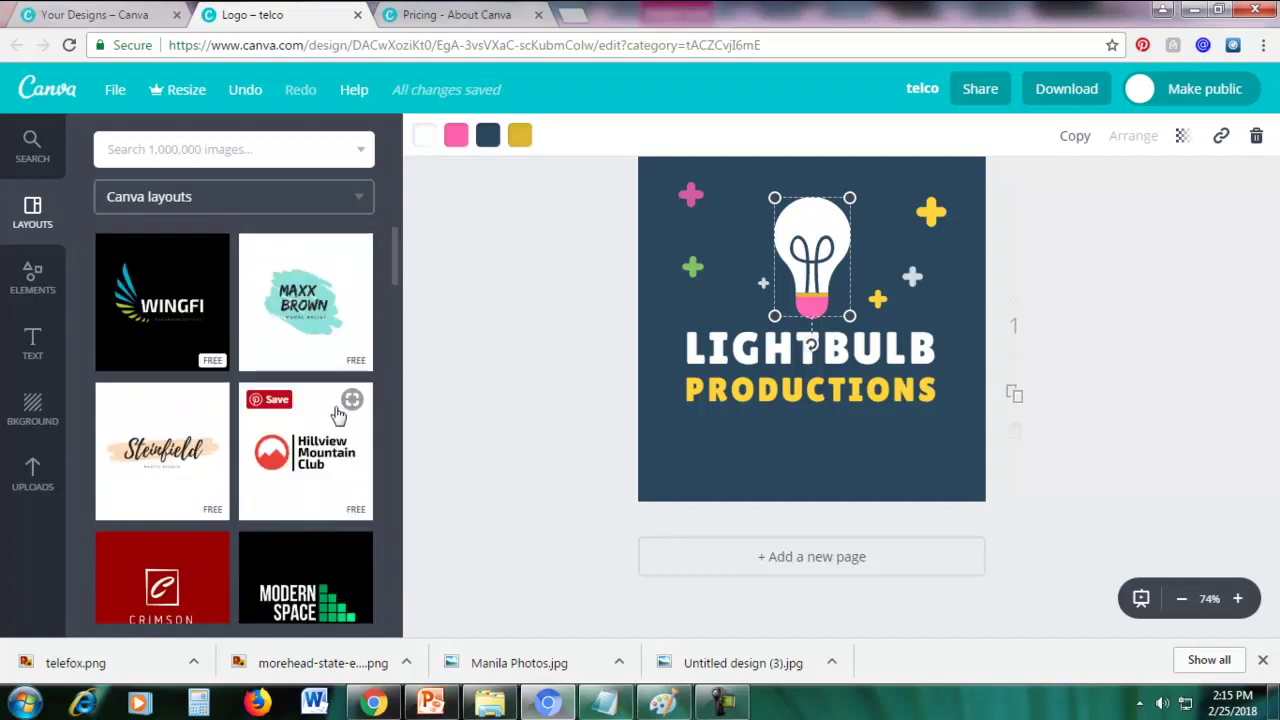
click(338, 414)
click(694, 378)
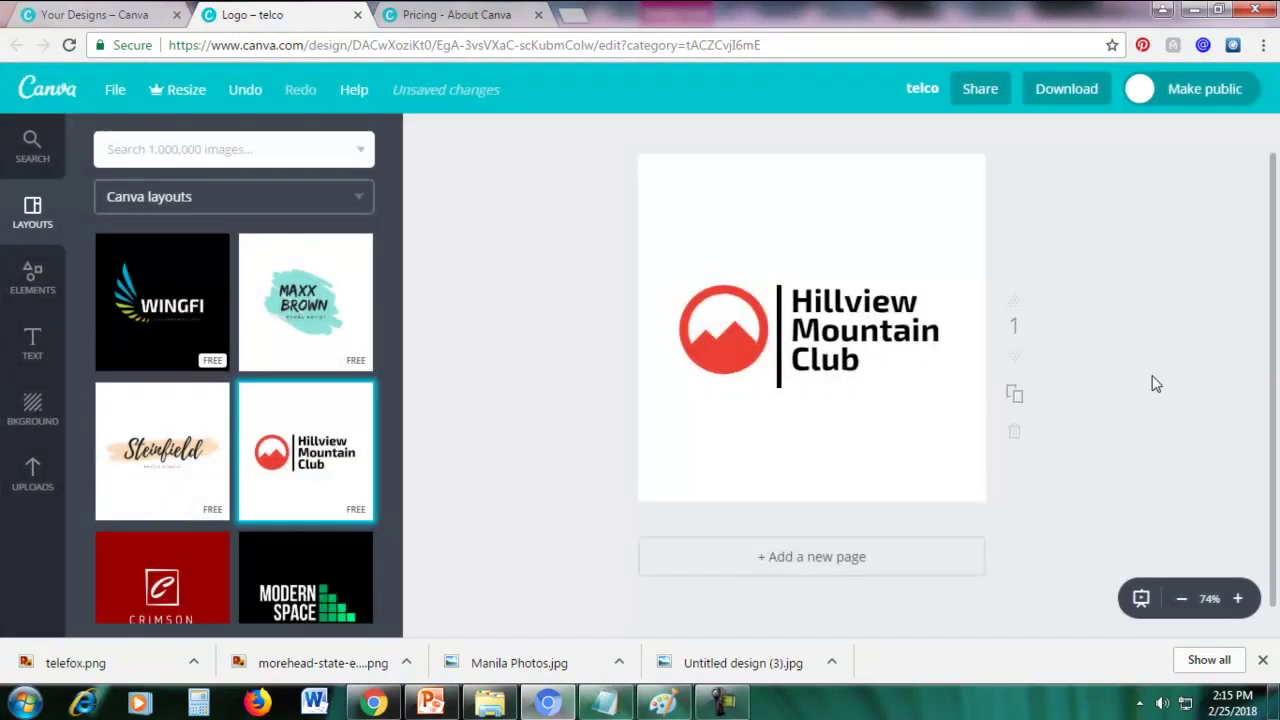
Recolour the red mountain circle icon to the document's dark purple
click(705, 358)
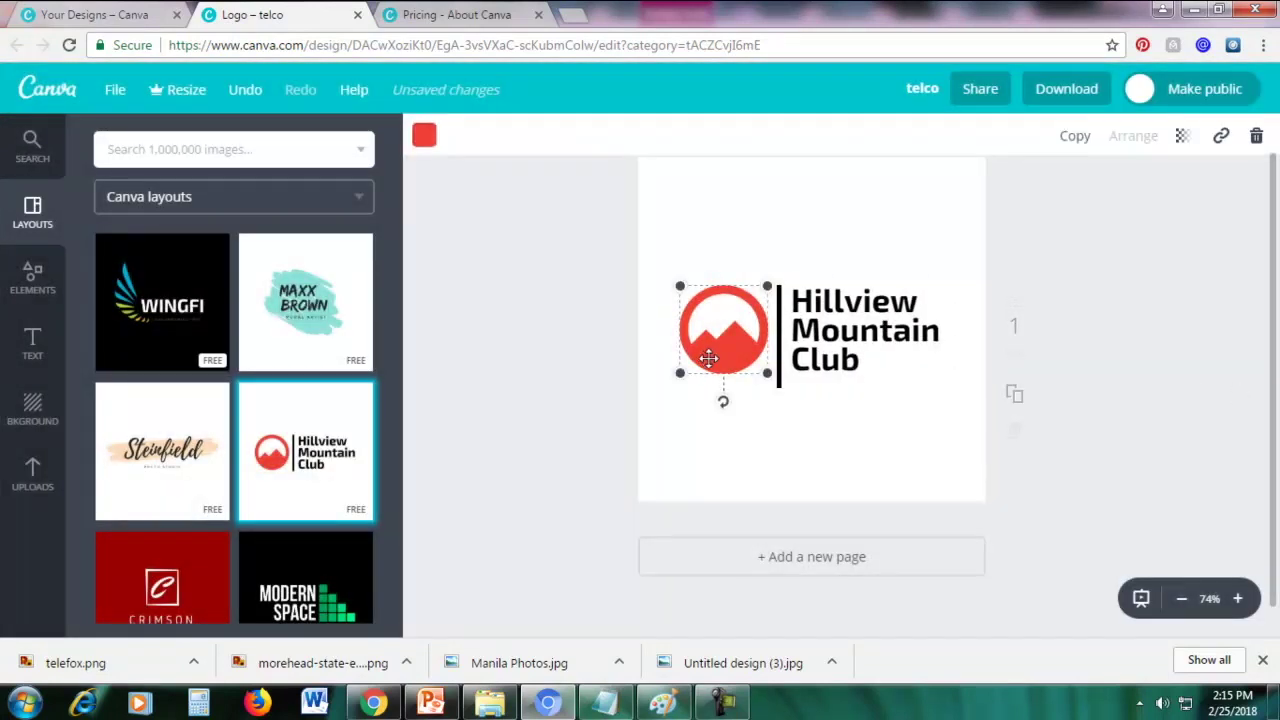
click(424, 143)
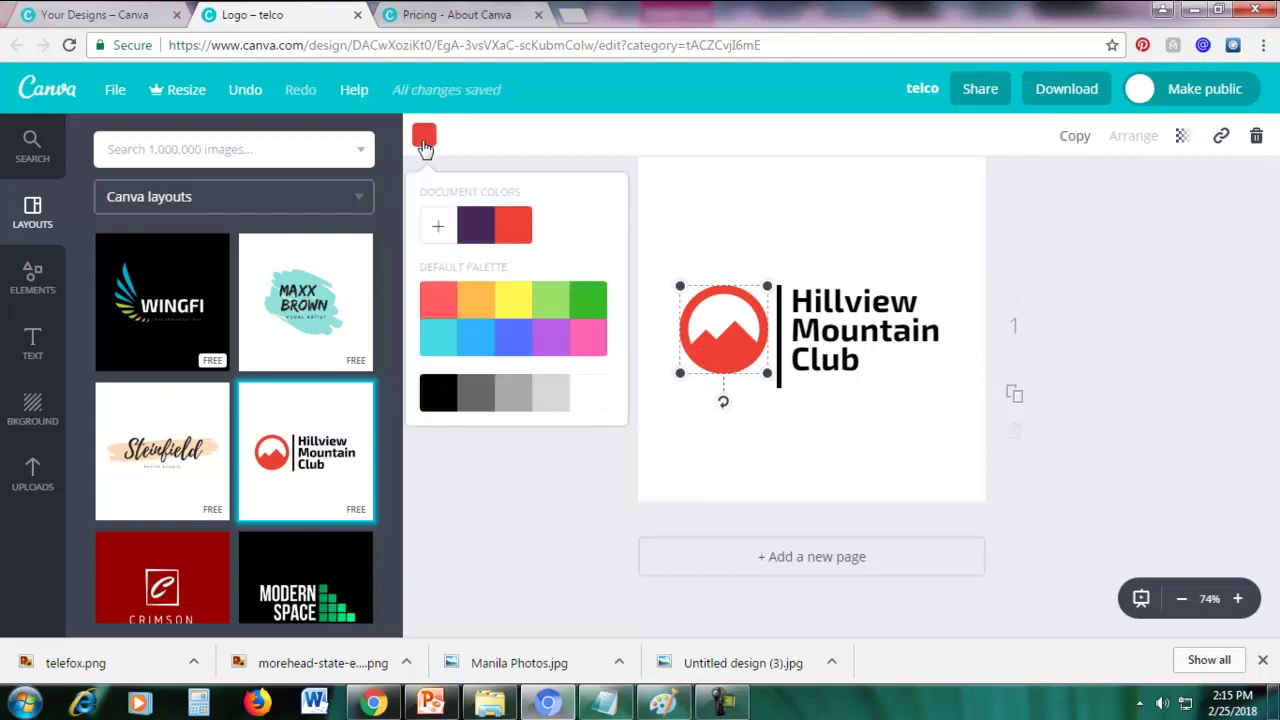
click(477, 224)
click(837, 194)
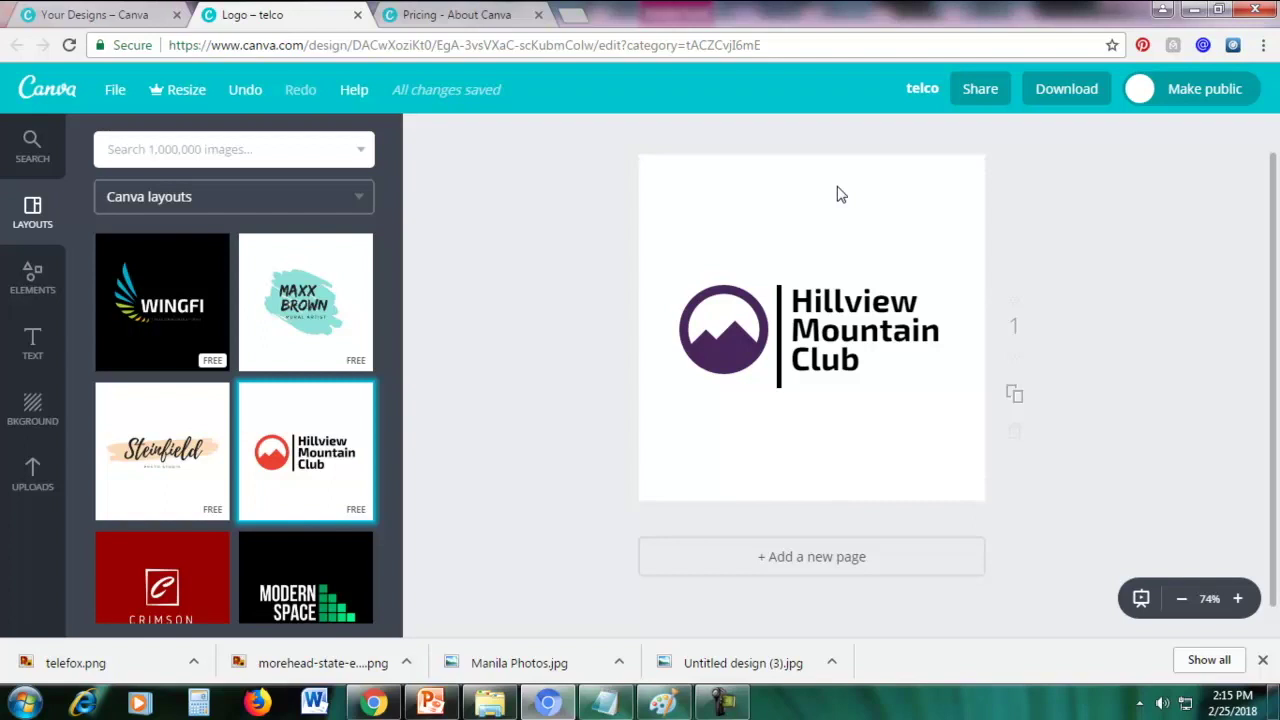
Delete the purple mountain circle icon from the logo, keeping the text and bar
click(718, 343)
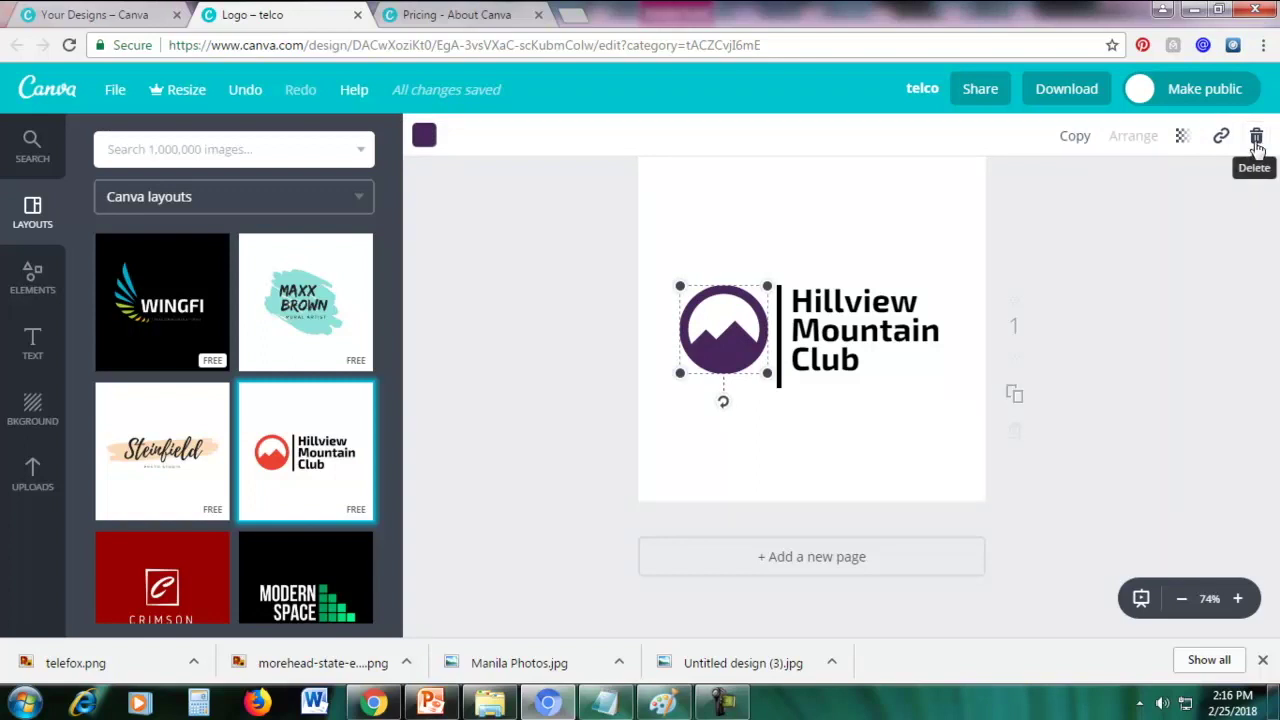
click(1256, 137)
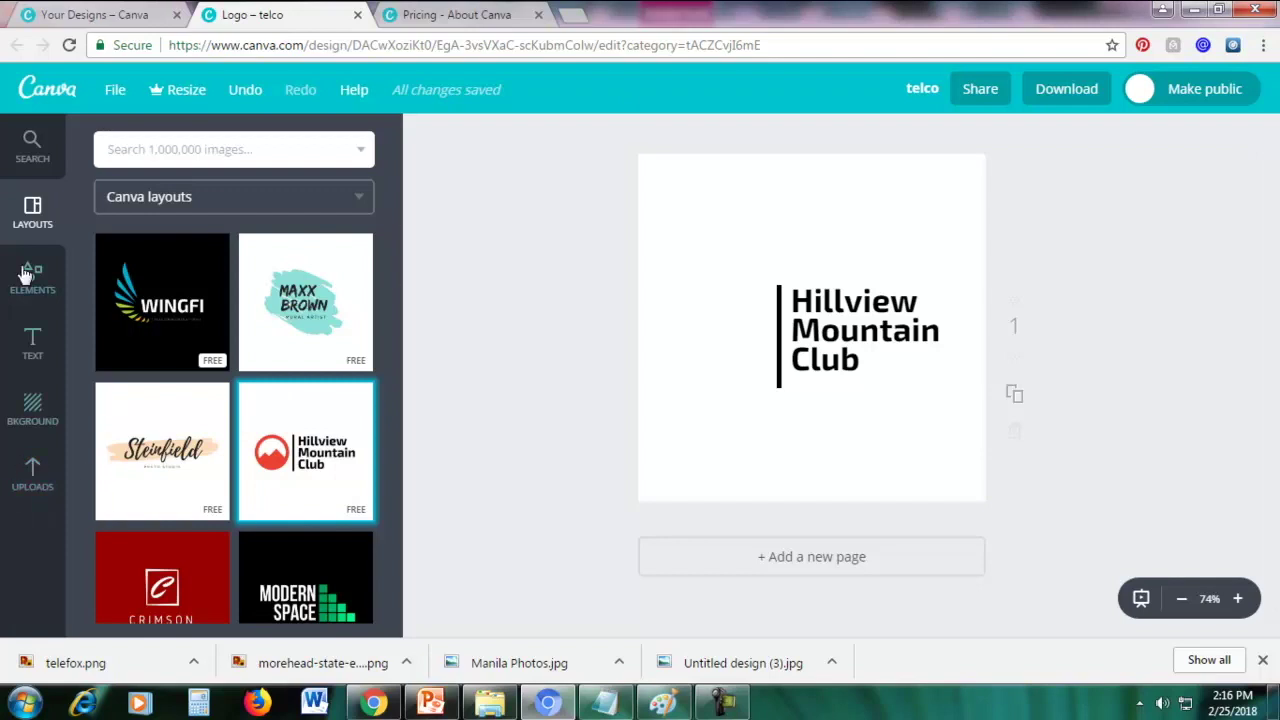
Upload the morehead eagle logo file from the DESIGN USING CANA folder to Canva
click(33, 480)
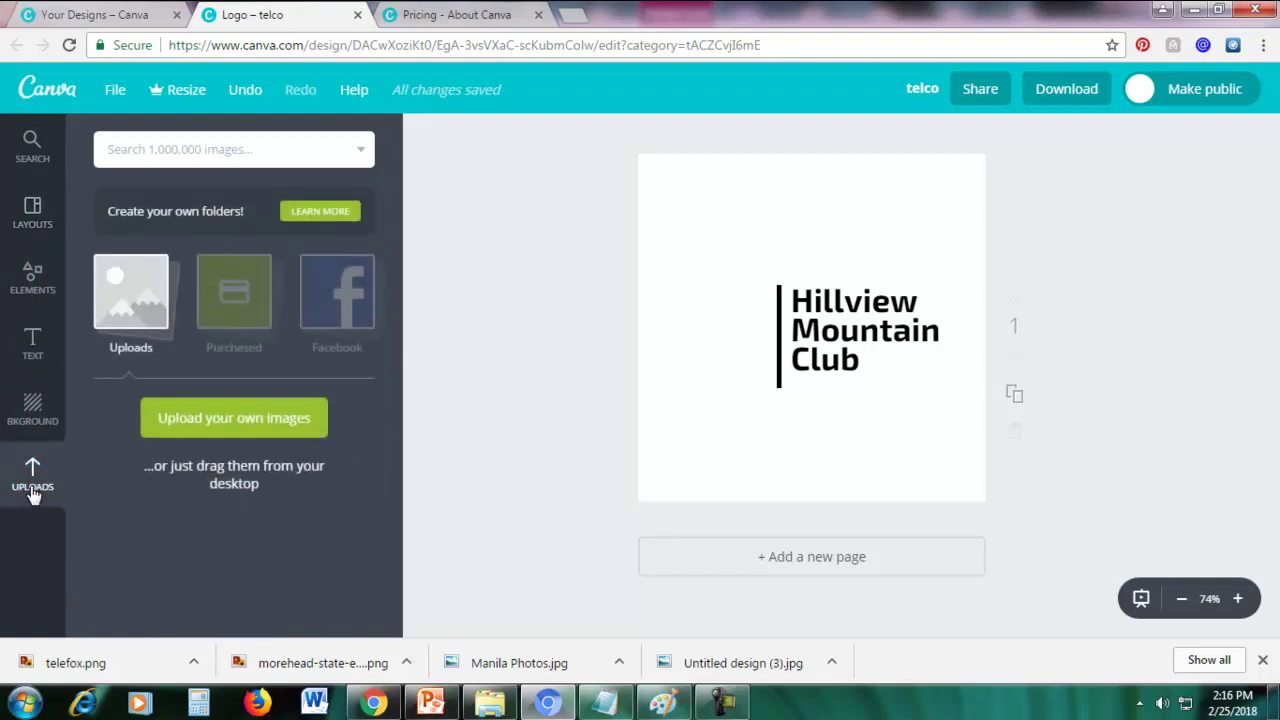
click(234, 428)
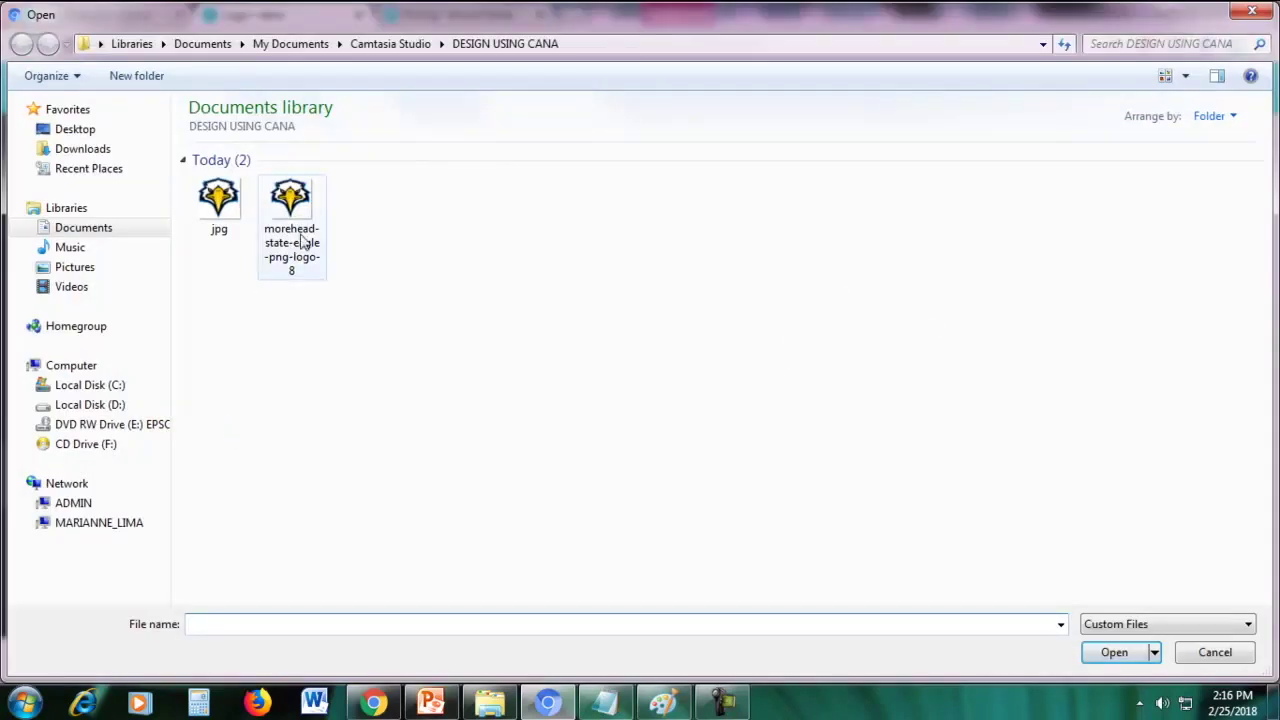
double_click(300, 240)
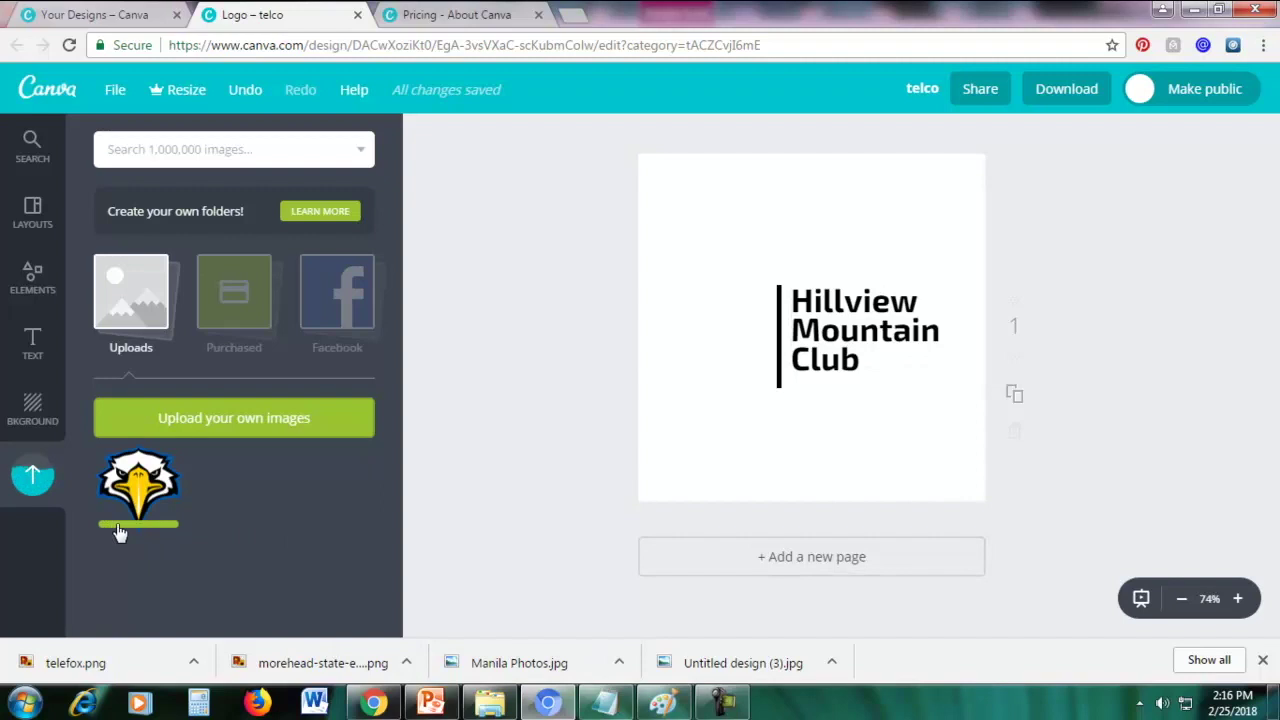
Place the uploaded eagle on the page, shrink it, and position it left of the Hillview Mountain Club text
drag(140, 497, 783, 334)
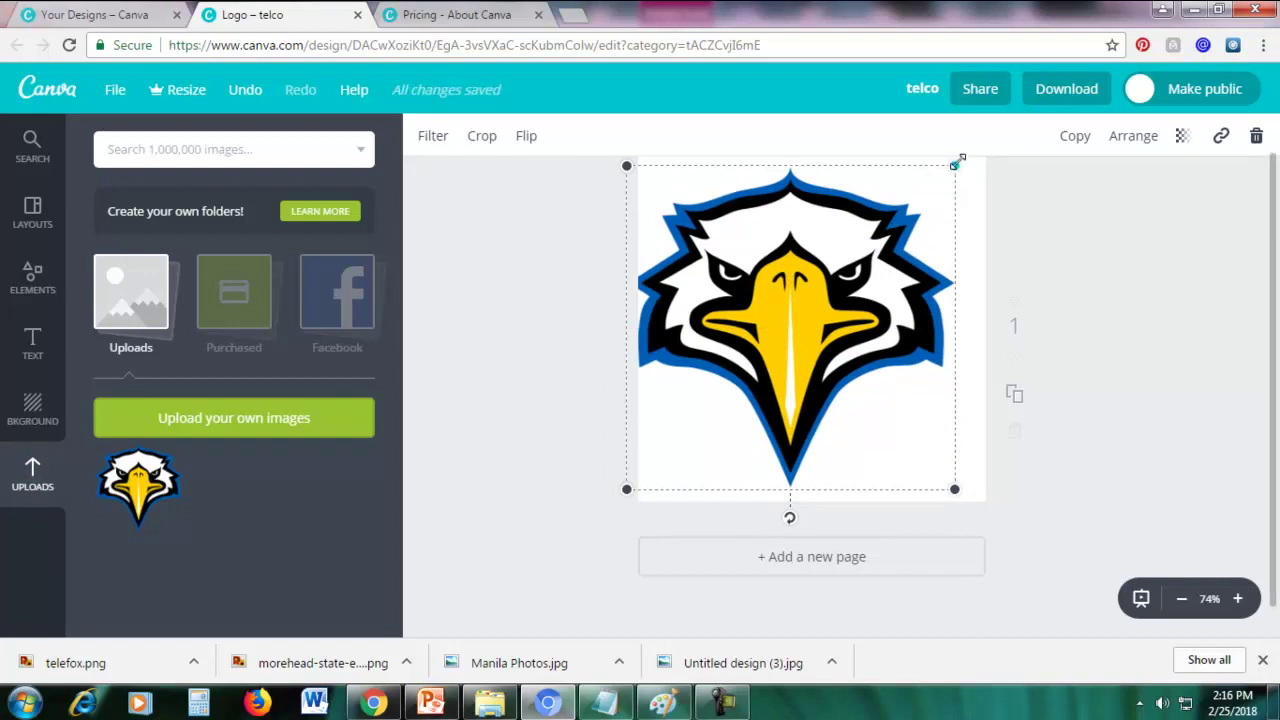
drag(955, 165, 741, 362)
drag(690, 400, 719, 322)
click(855, 214)
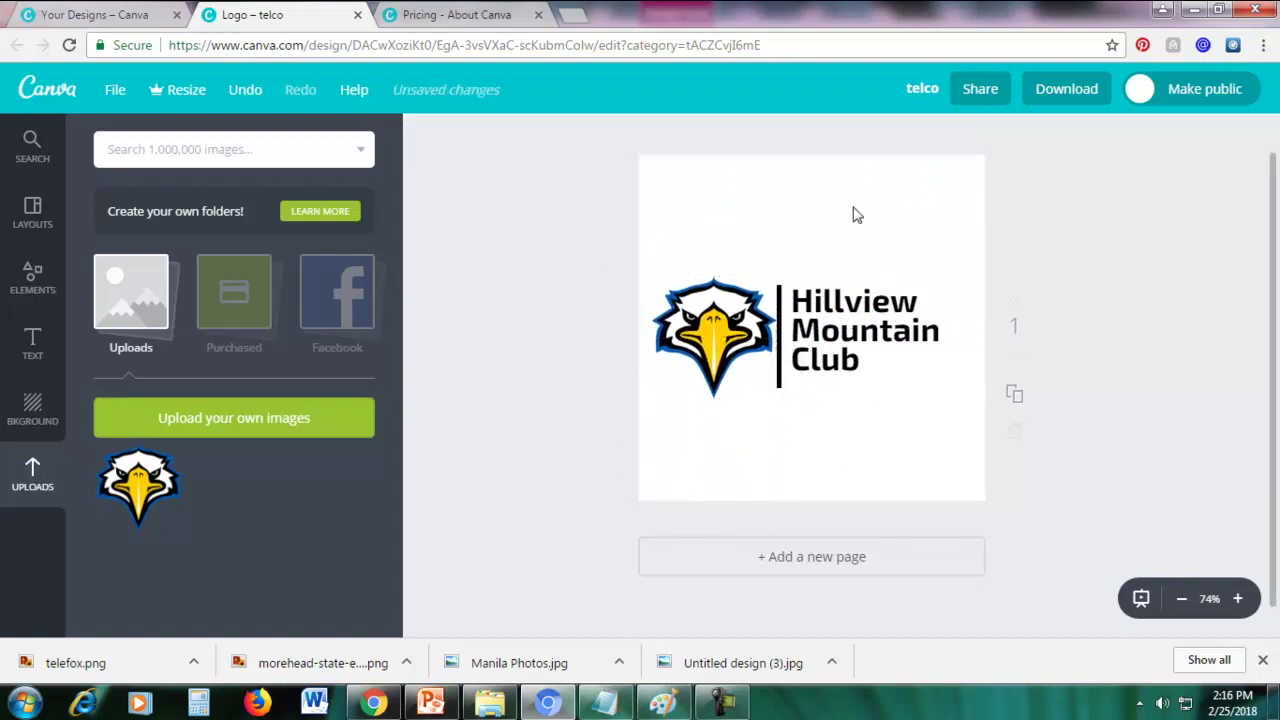
click(853, 207)
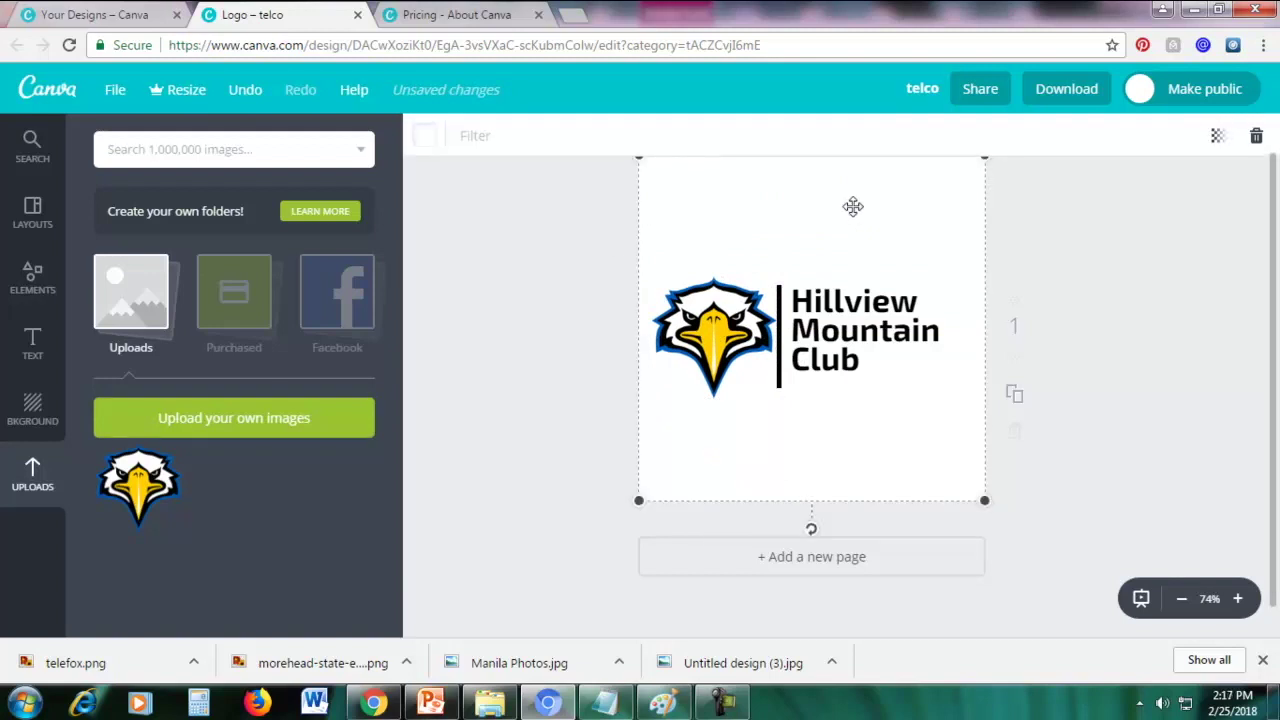
click(426, 138)
click(468, 230)
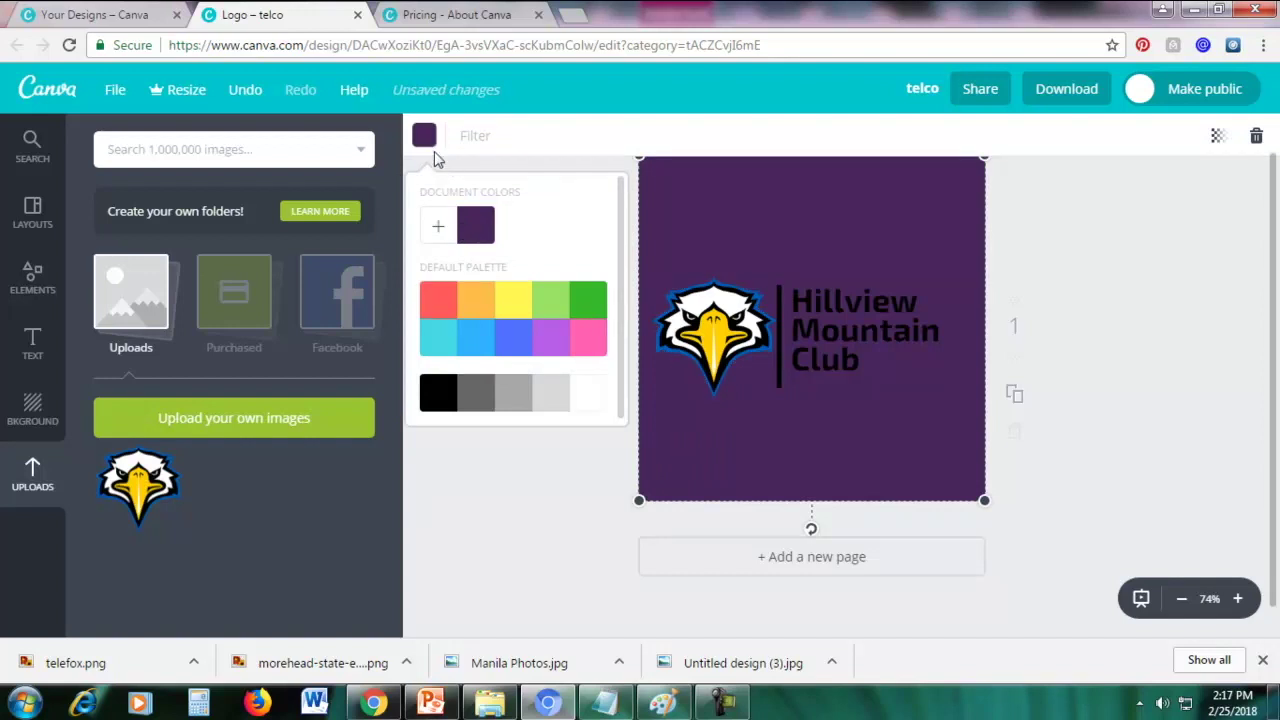
click(588, 343)
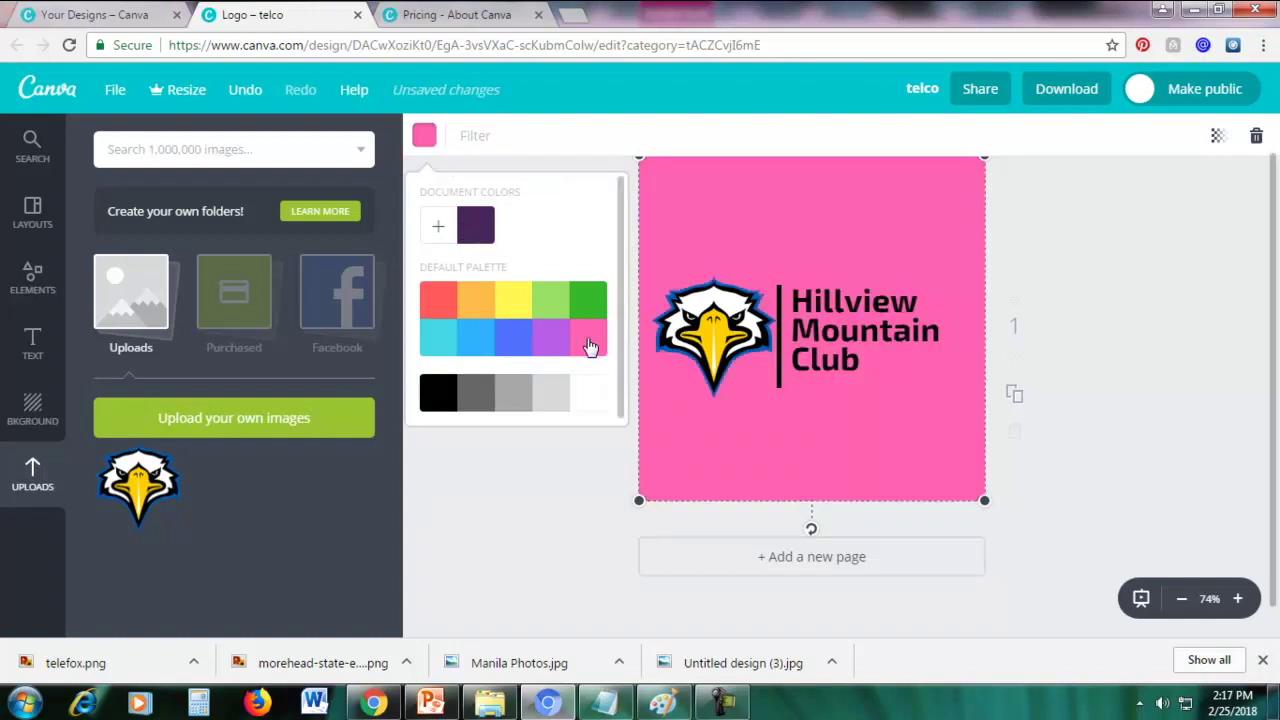
click(588, 396)
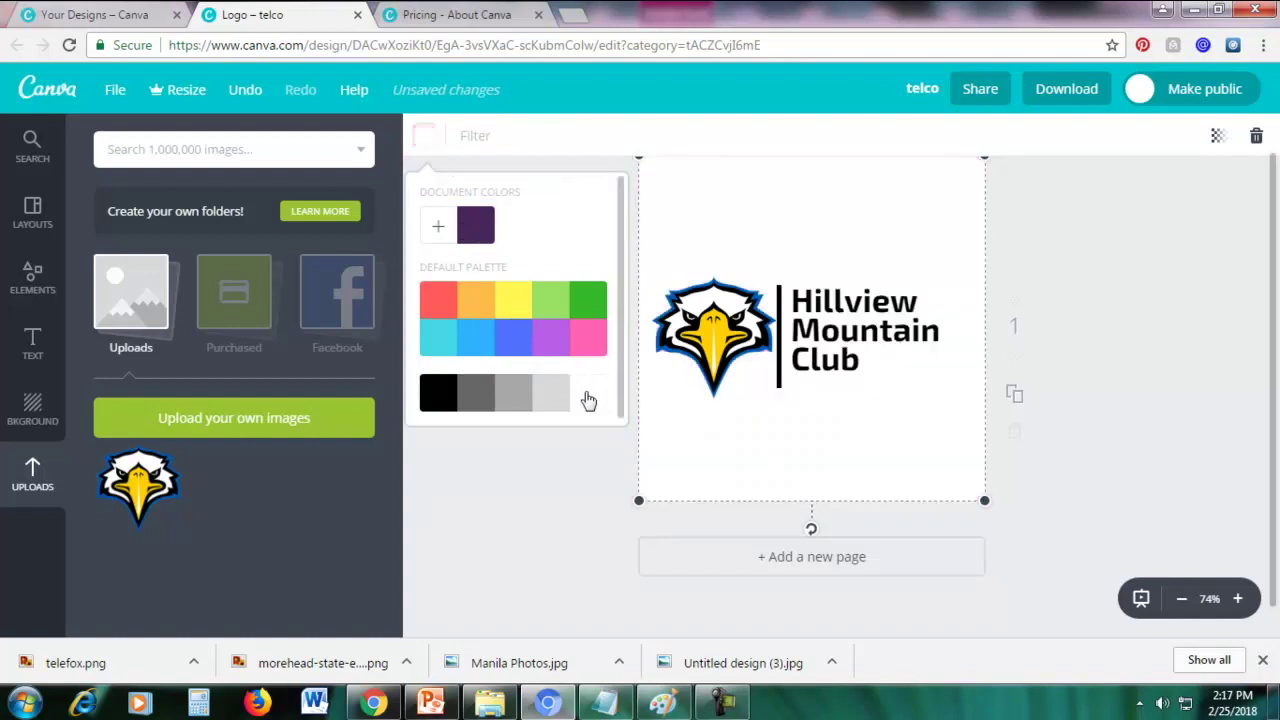
click(1098, 242)
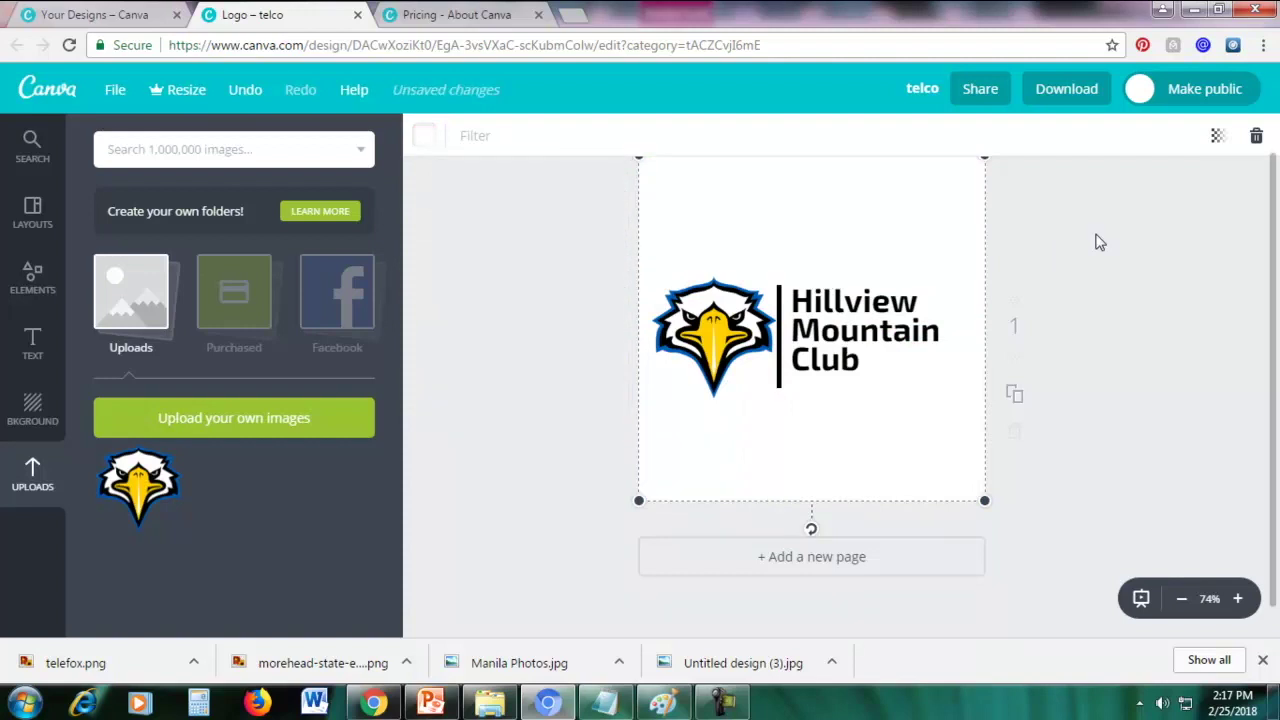
Check that PNG is available as a download file type, then close the download options
click(1052, 90)
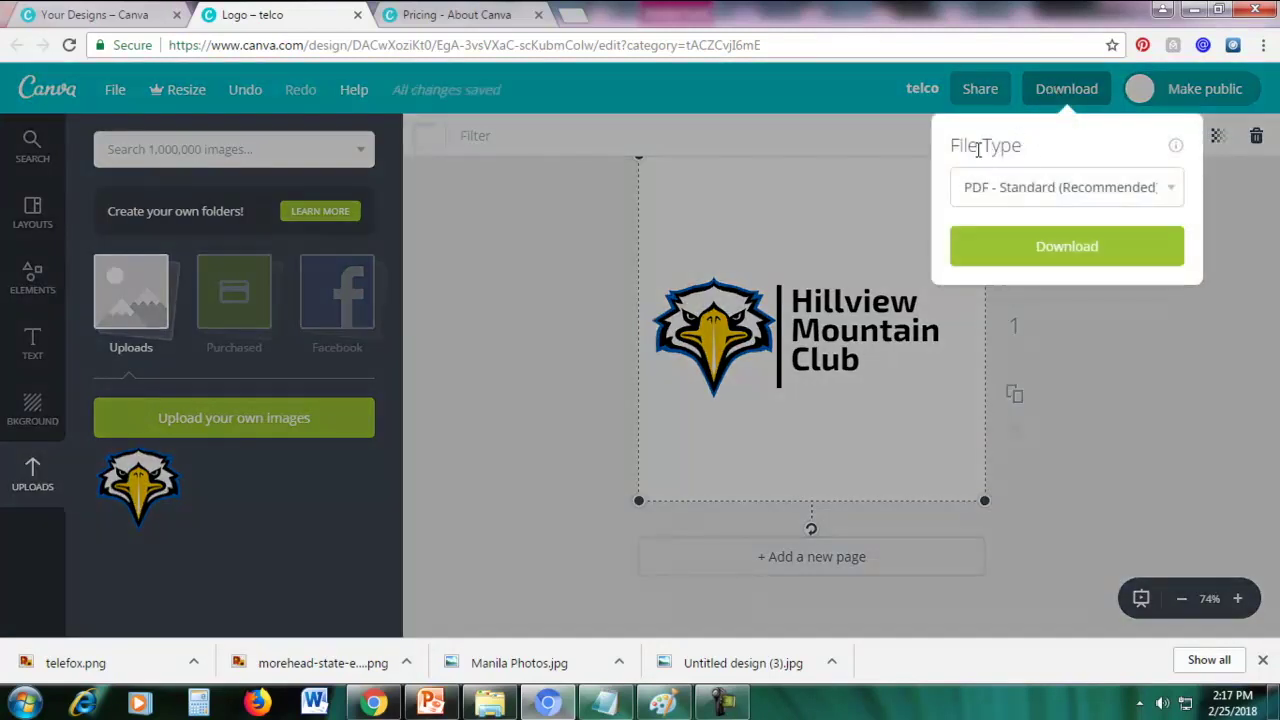
click(1007, 190)
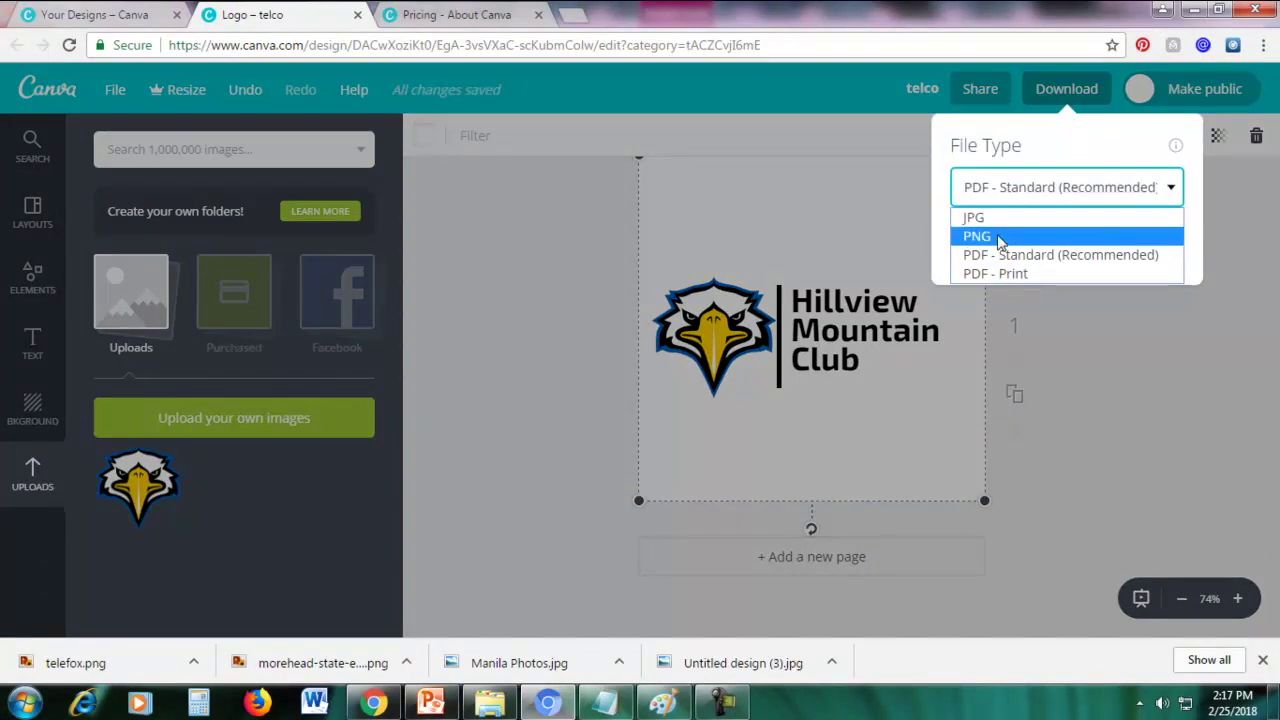
click(1128, 394)
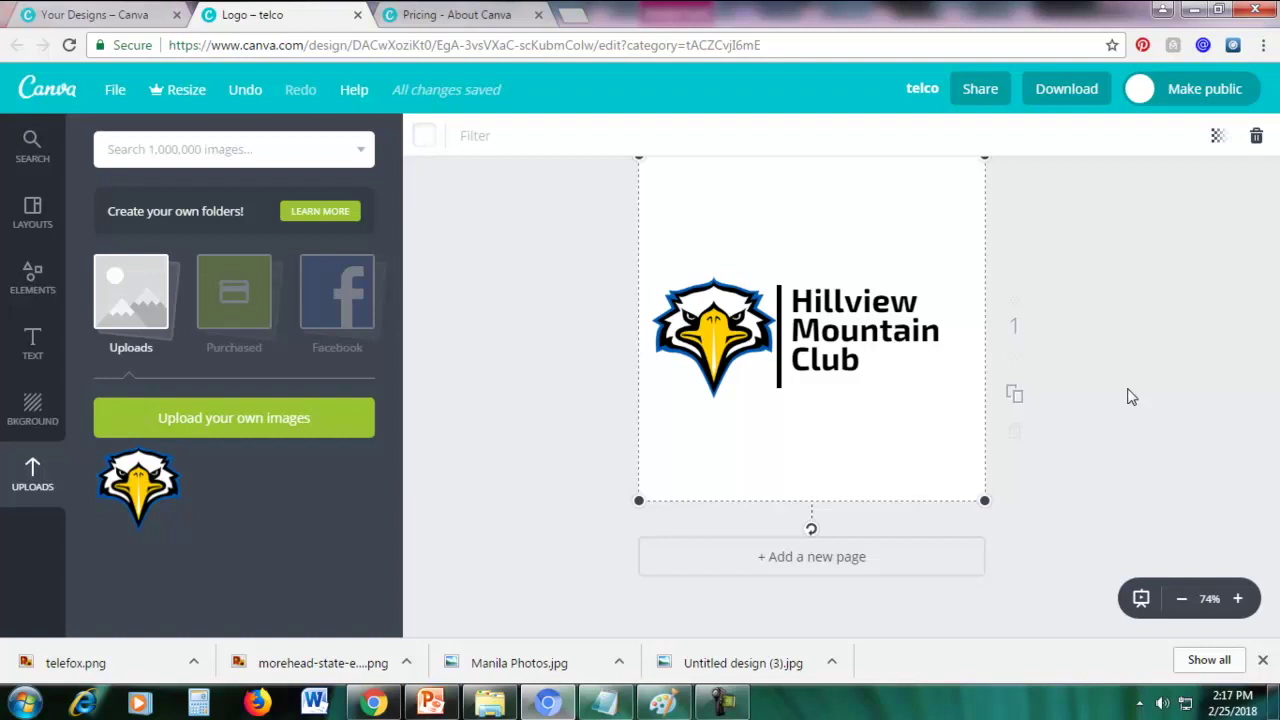
In the PowerPoint comparison slide, select the transparent PNG eagle picture
click(430, 703)
click(1209, 427)
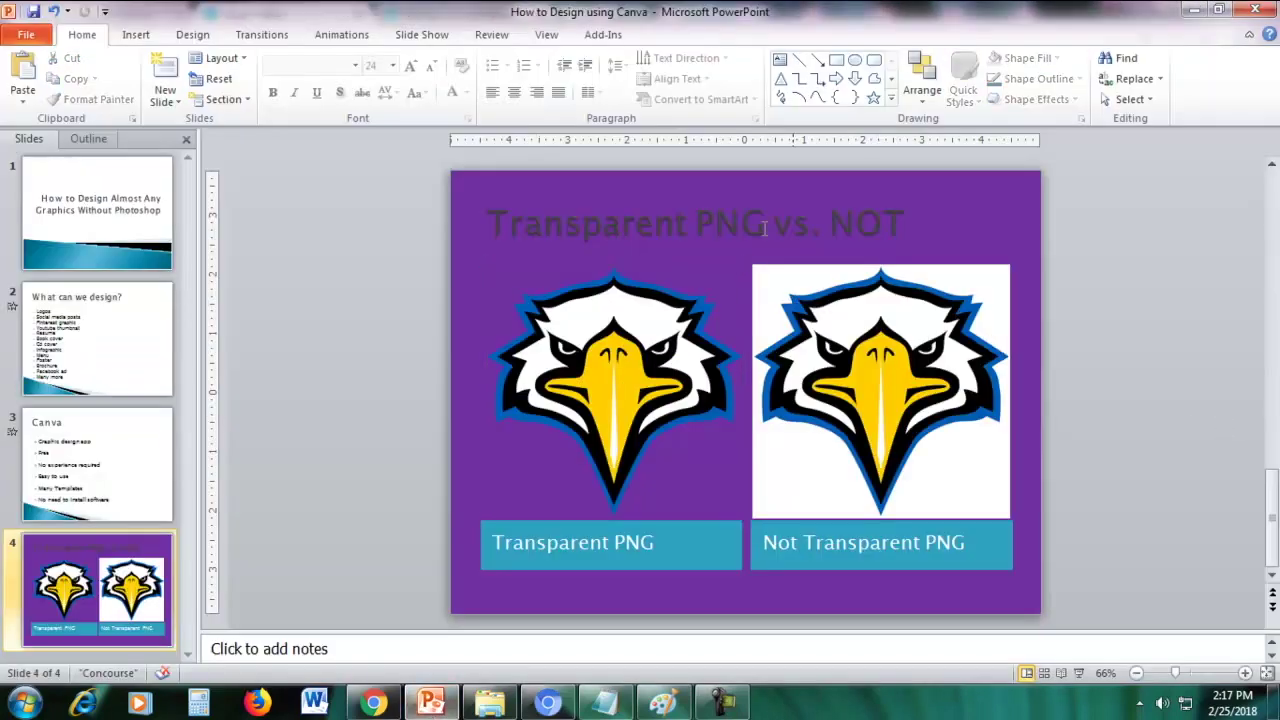
click(626, 384)
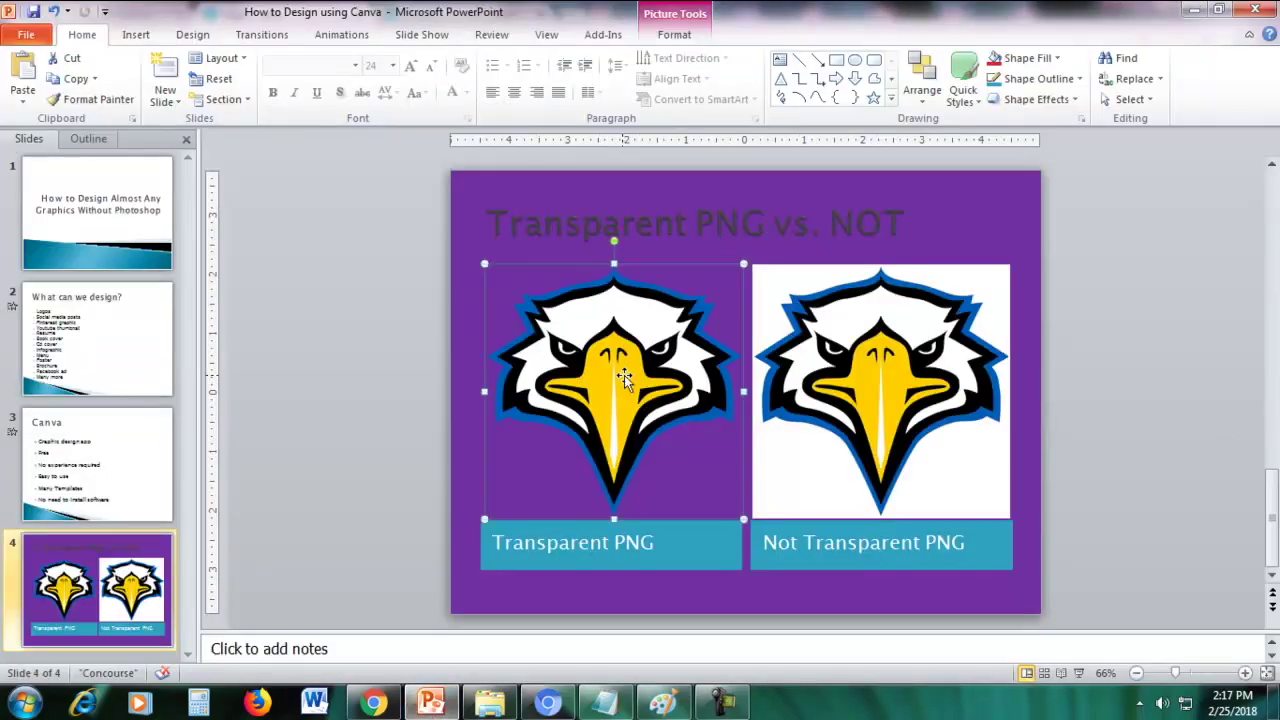
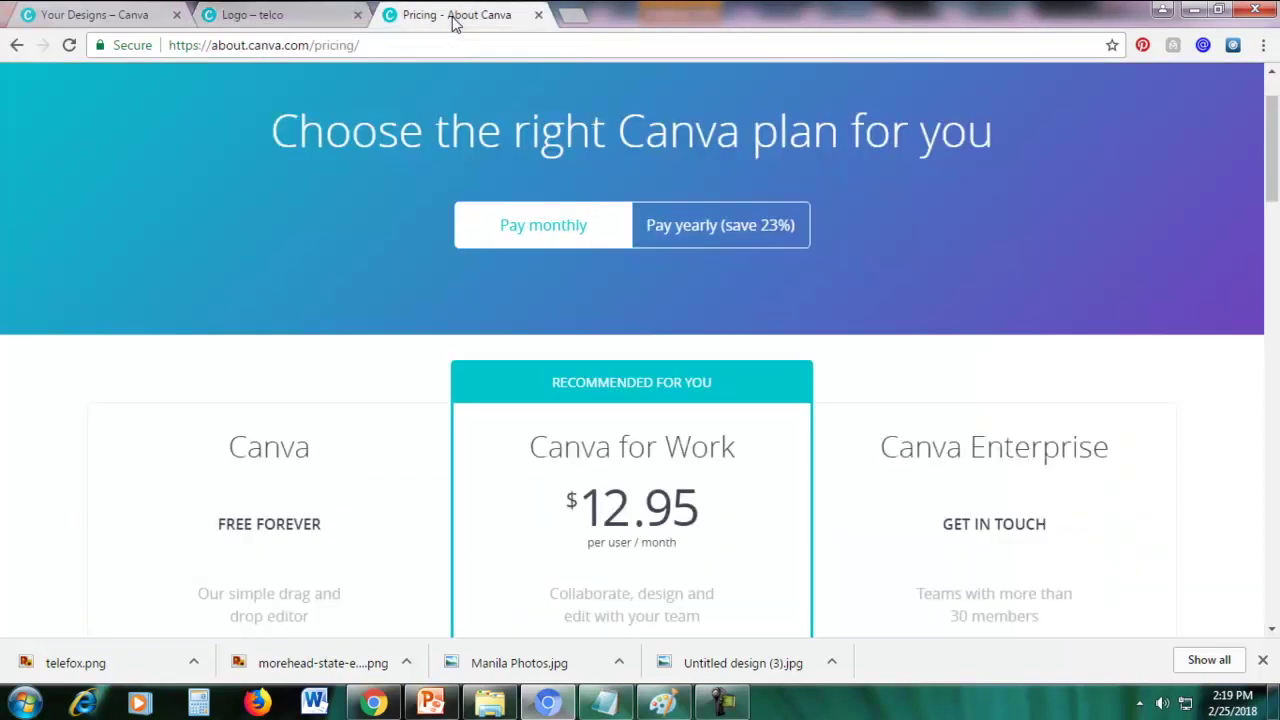
Switch to the Canva pricing page comparing Canva, Canva for Work and Canva Enterprise
click(456, 18)
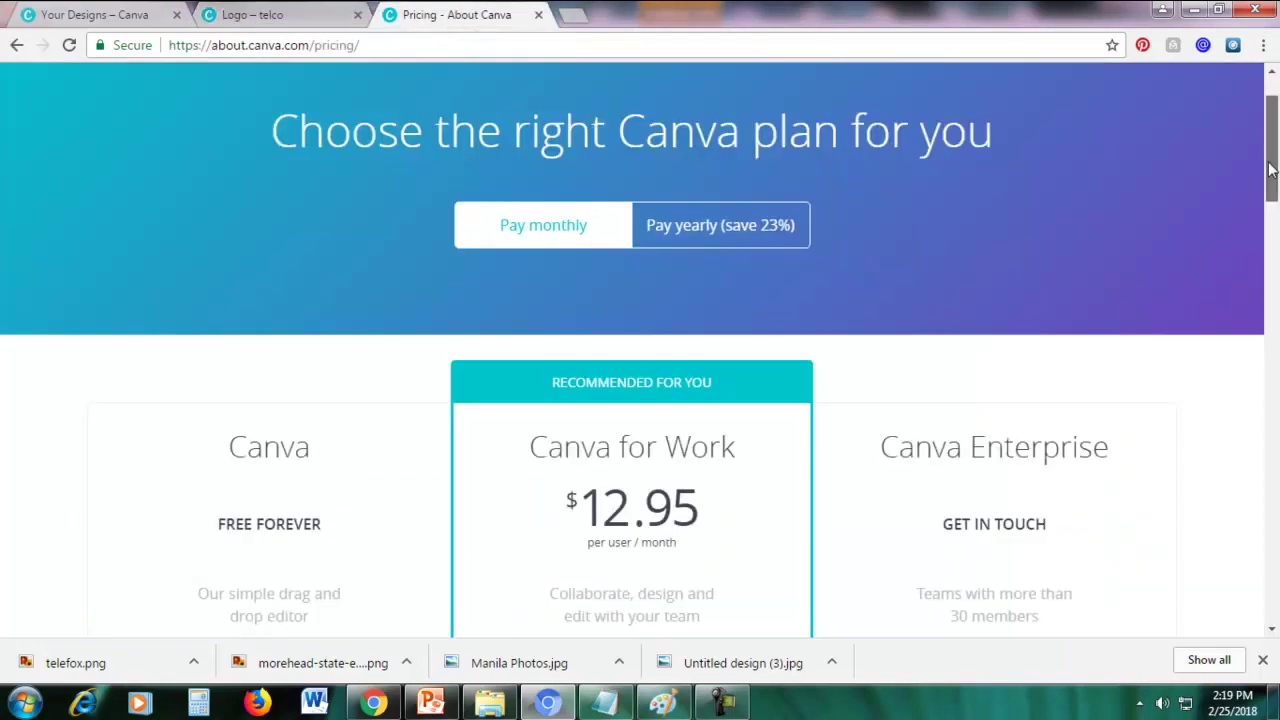
Review each plan's features, like the free plan's 10 members and 1GB storage, then return to the telco design
scroll(1270, 170, down, 2)
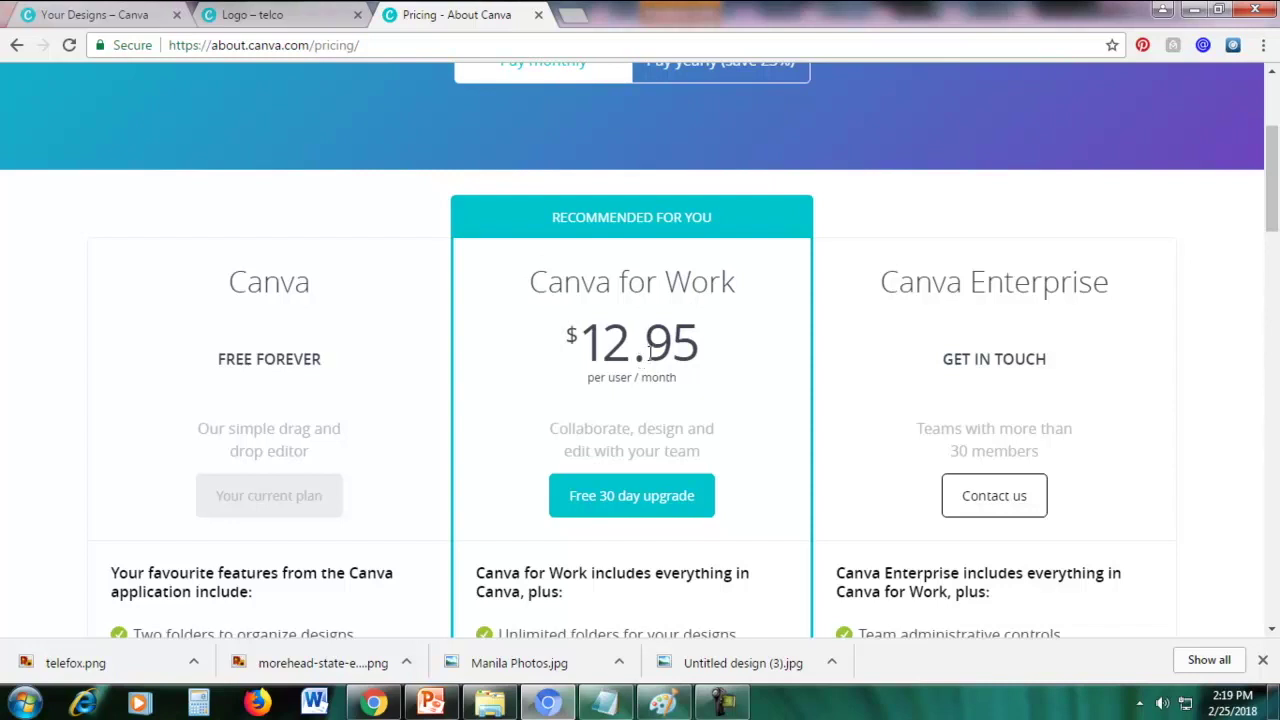
drag(232, 280, 308, 354)
click(308, 352)
mouse_move(1274, 215)
mouse_down()
mouse_move(1274, 228)
mouse_move(1274, 216)
mouse_up()
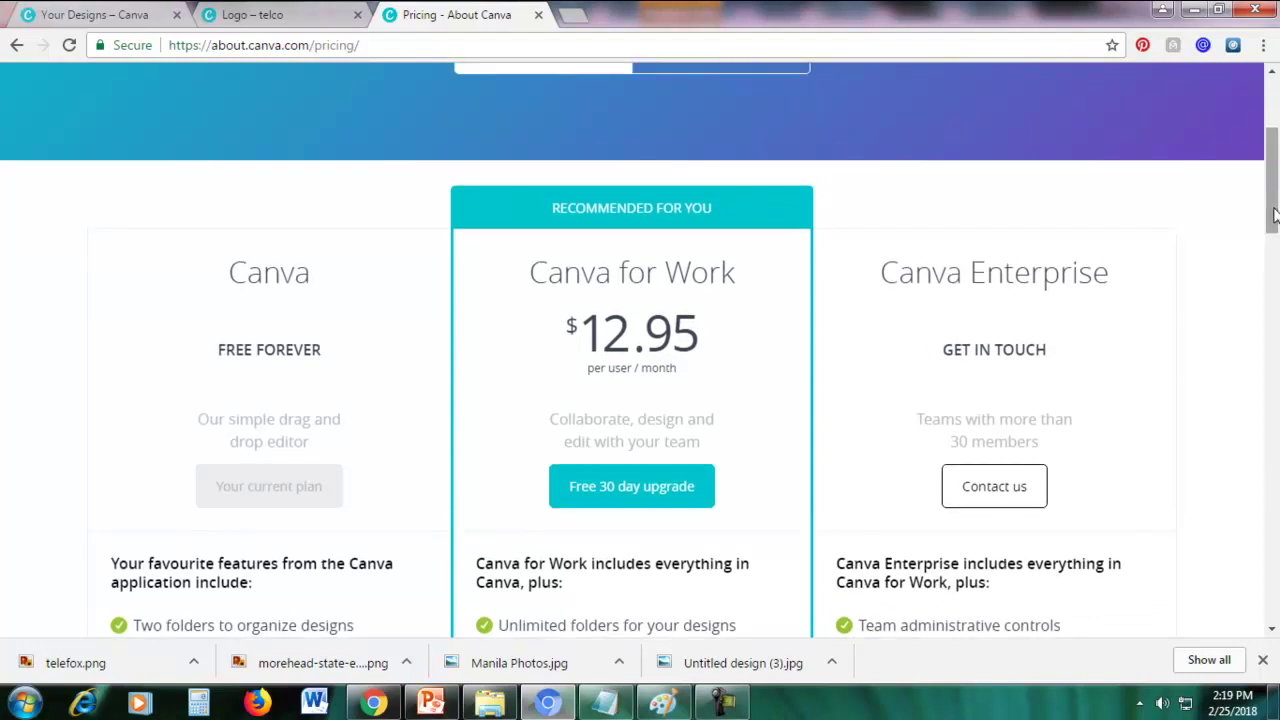
drag(1274, 215, 1275, 228)
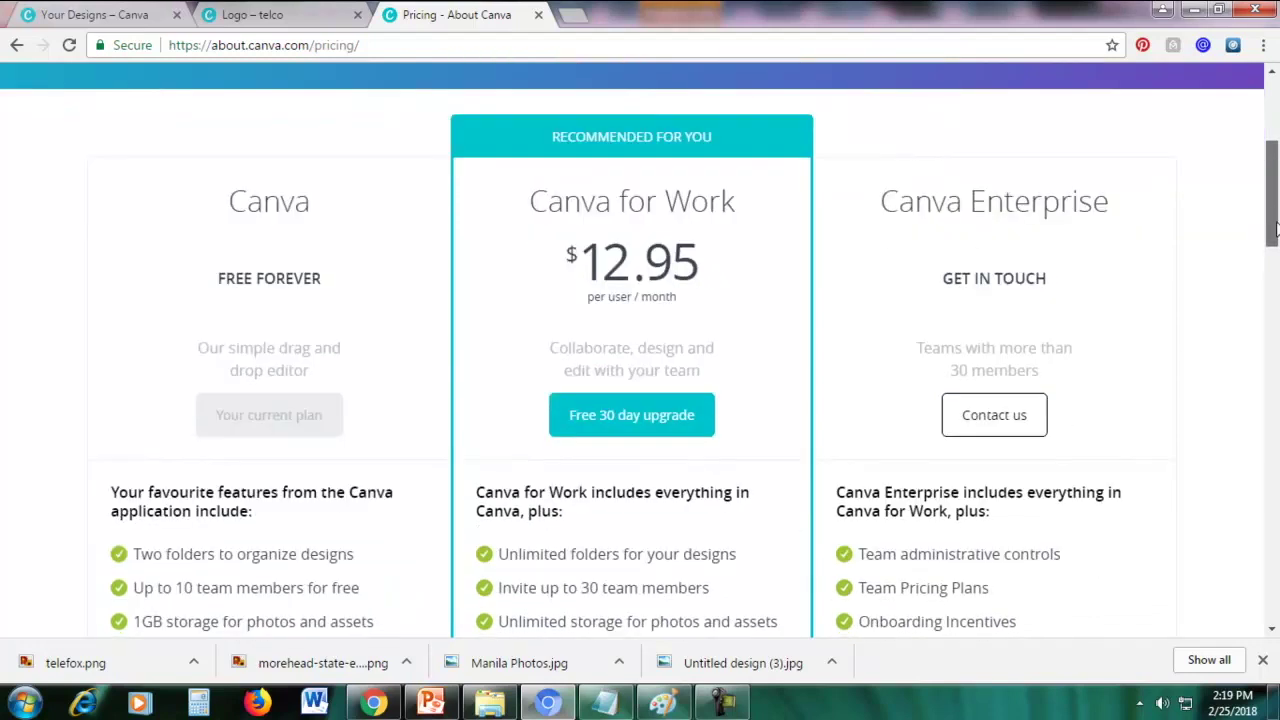
click(262, 17)
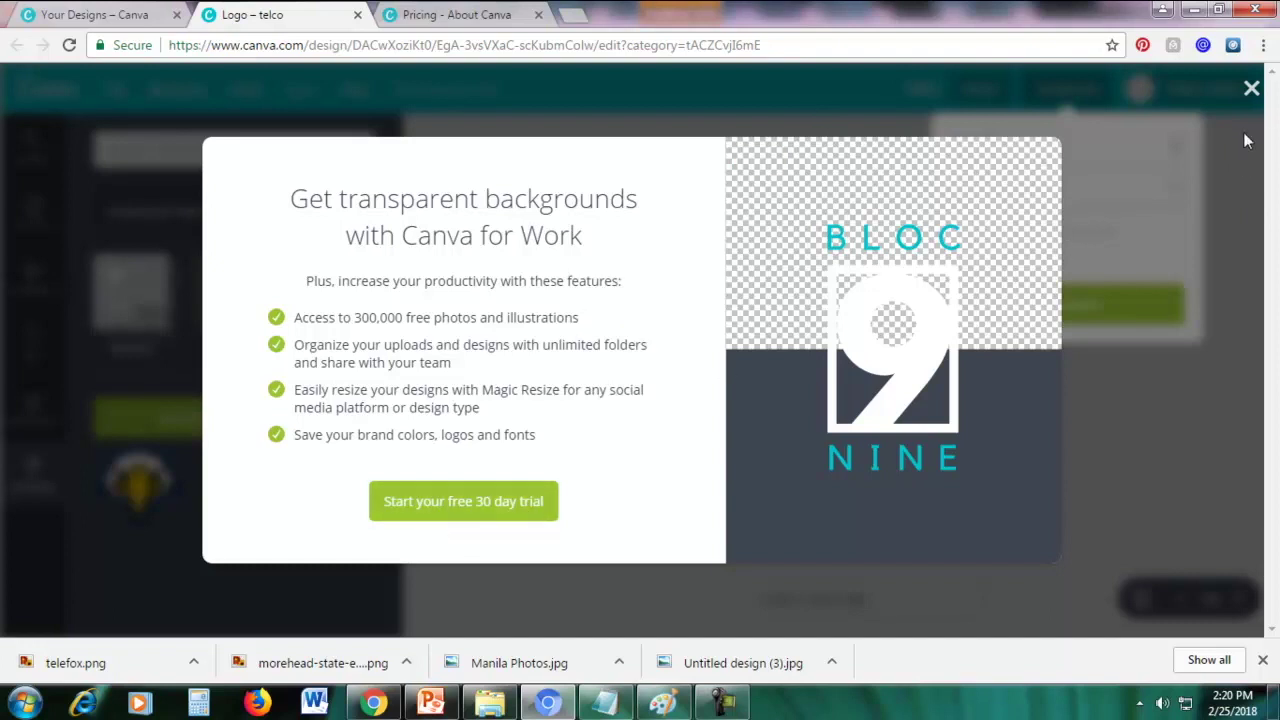
Close the upgrade offer, set the download file type to PNG, and view the transparent-background offer
click(1251, 88)
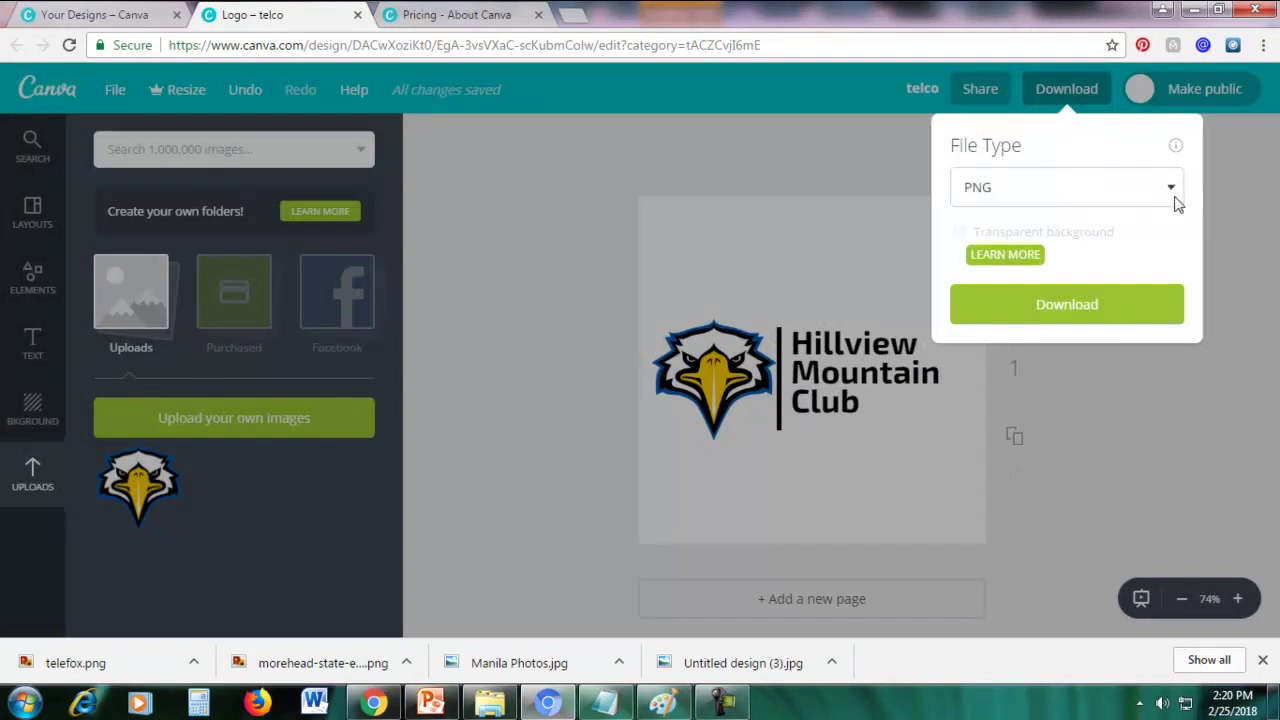
click(1253, 219)
click(1049, 91)
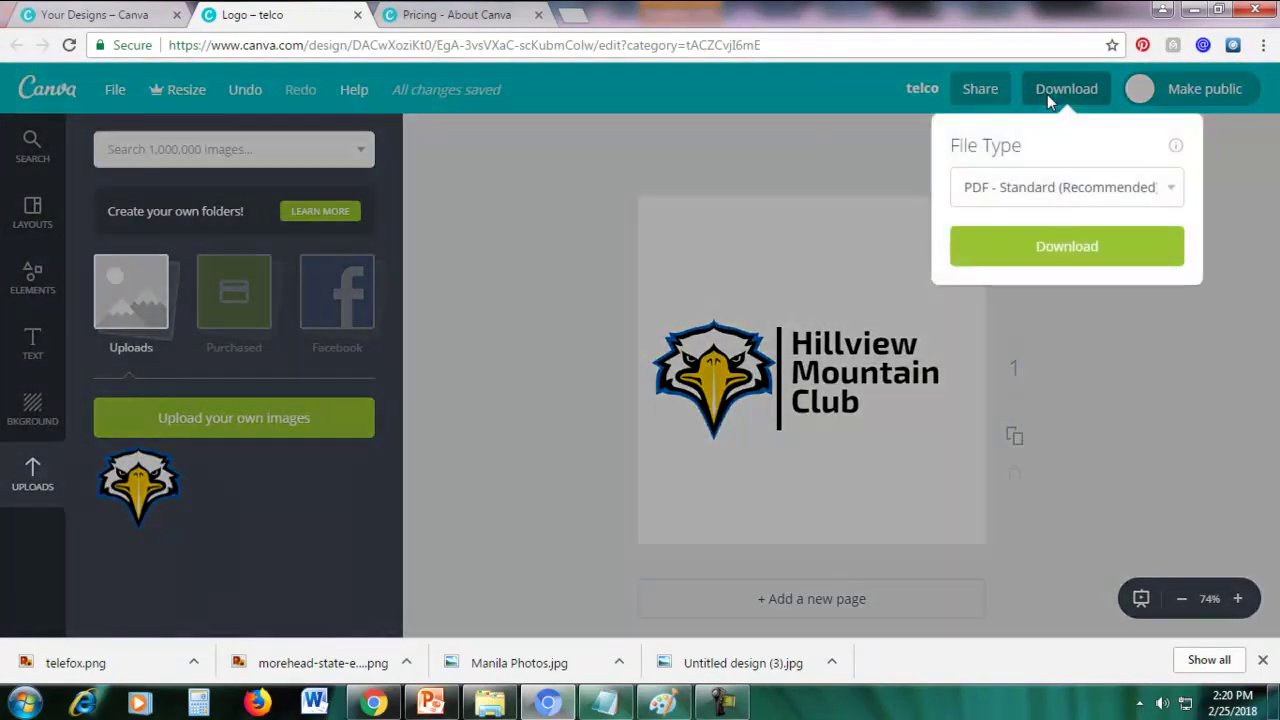
click(968, 185)
click(1003, 237)
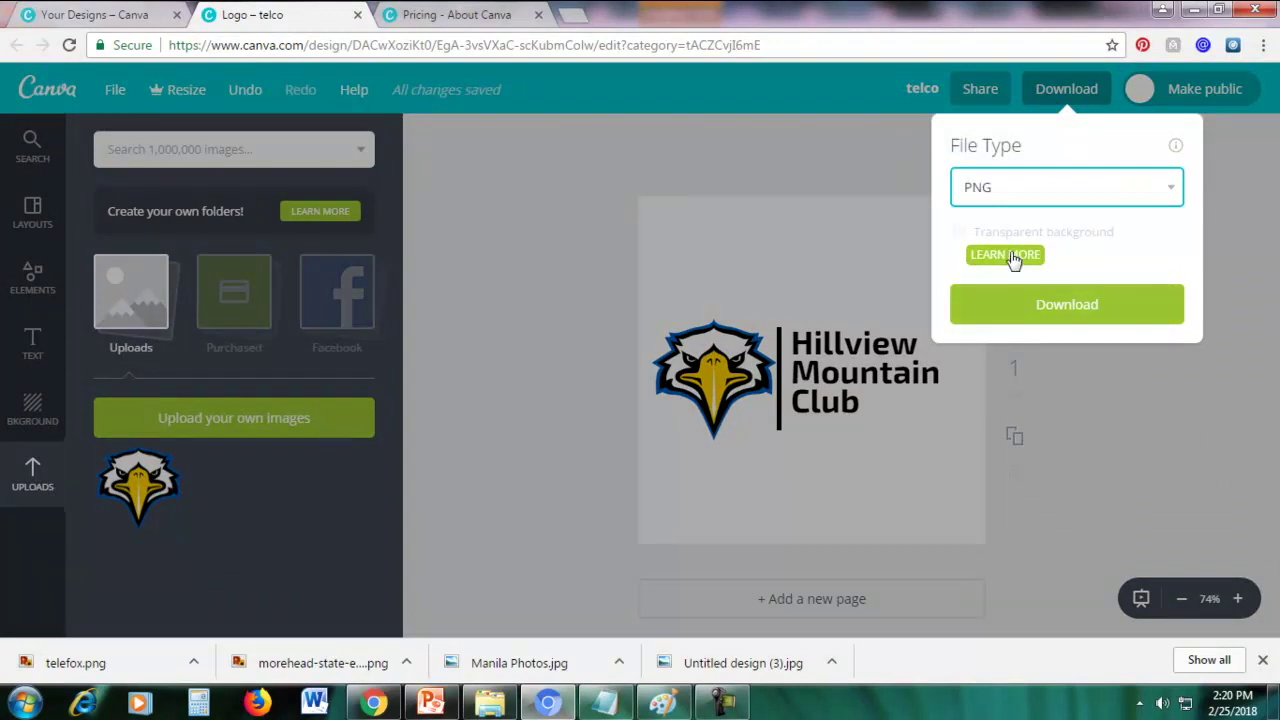
click(1008, 253)
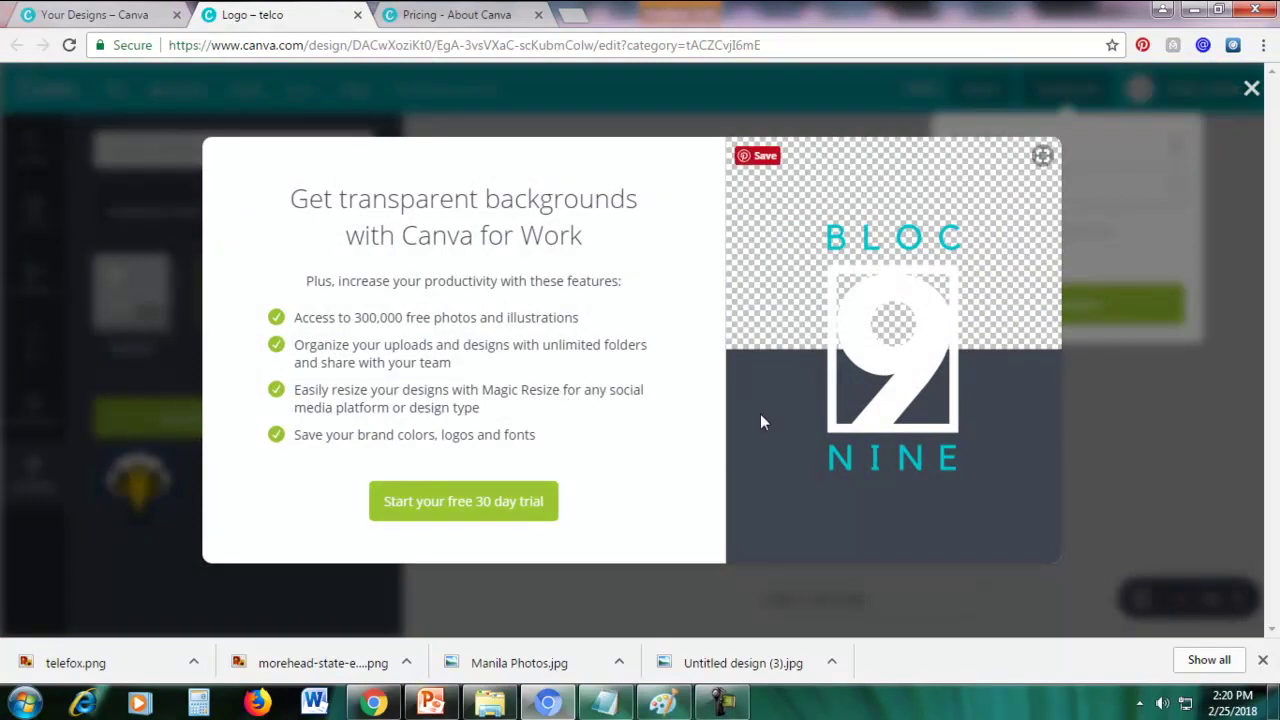
Start the 30-day Canva for Work trial on Monthly billing and submit the card payment details
click(474, 508)
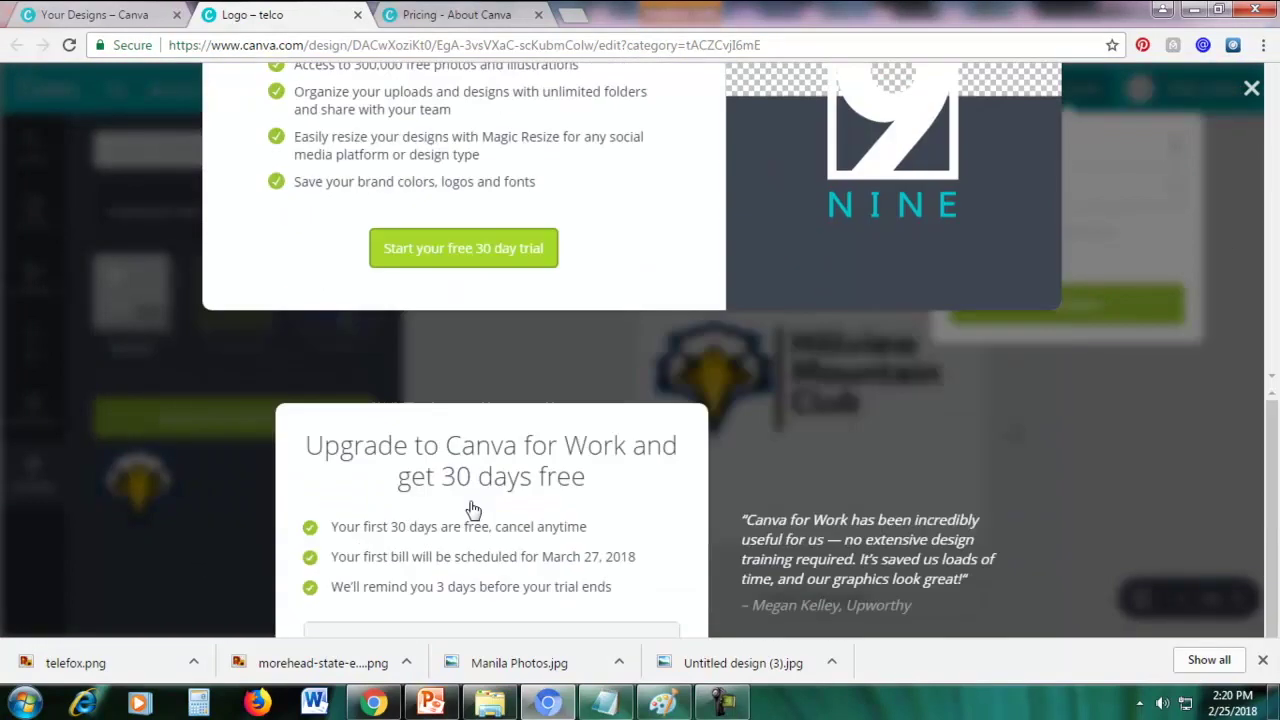
scroll(763, 393, down, 1)
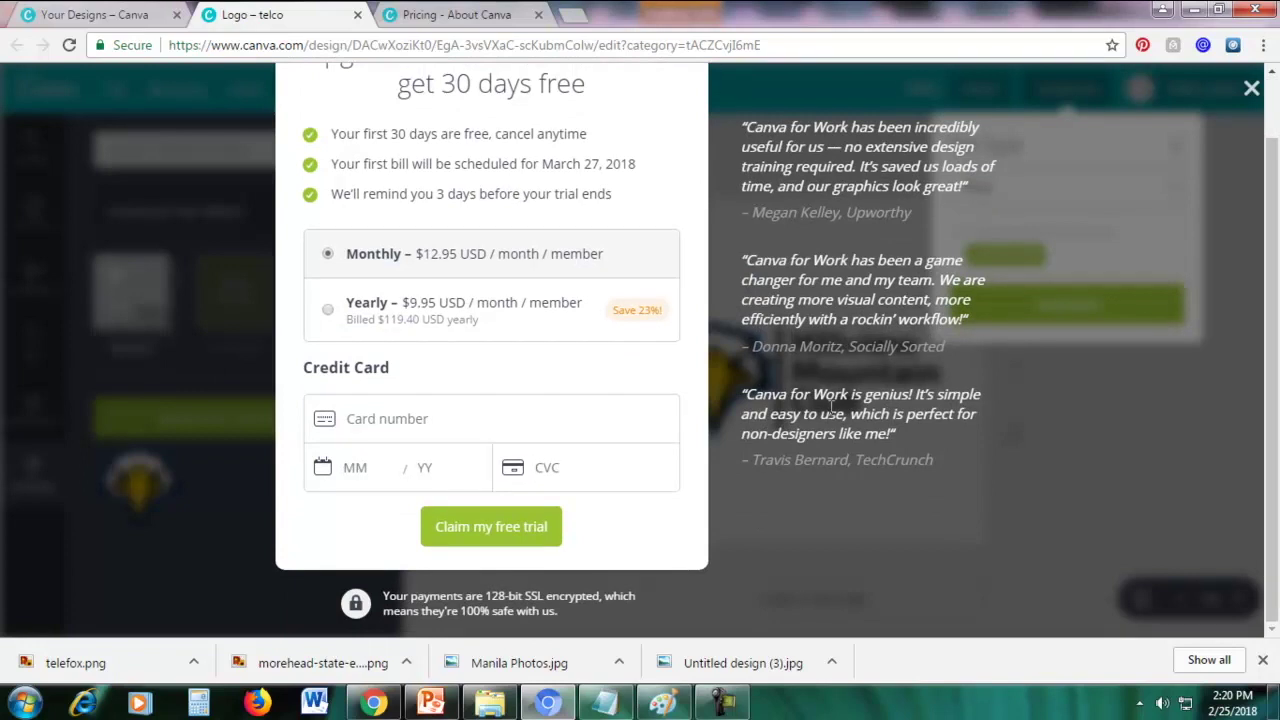
scroll(841, 393, up, 1)
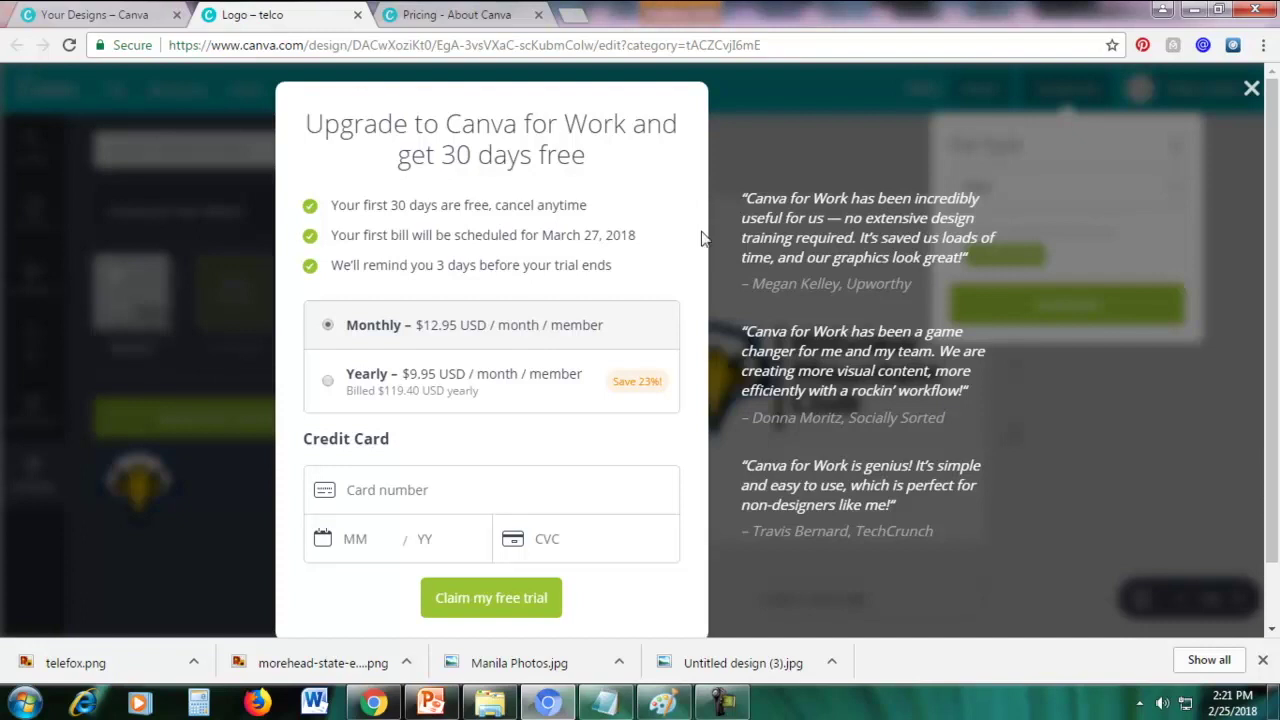
click(433, 487)
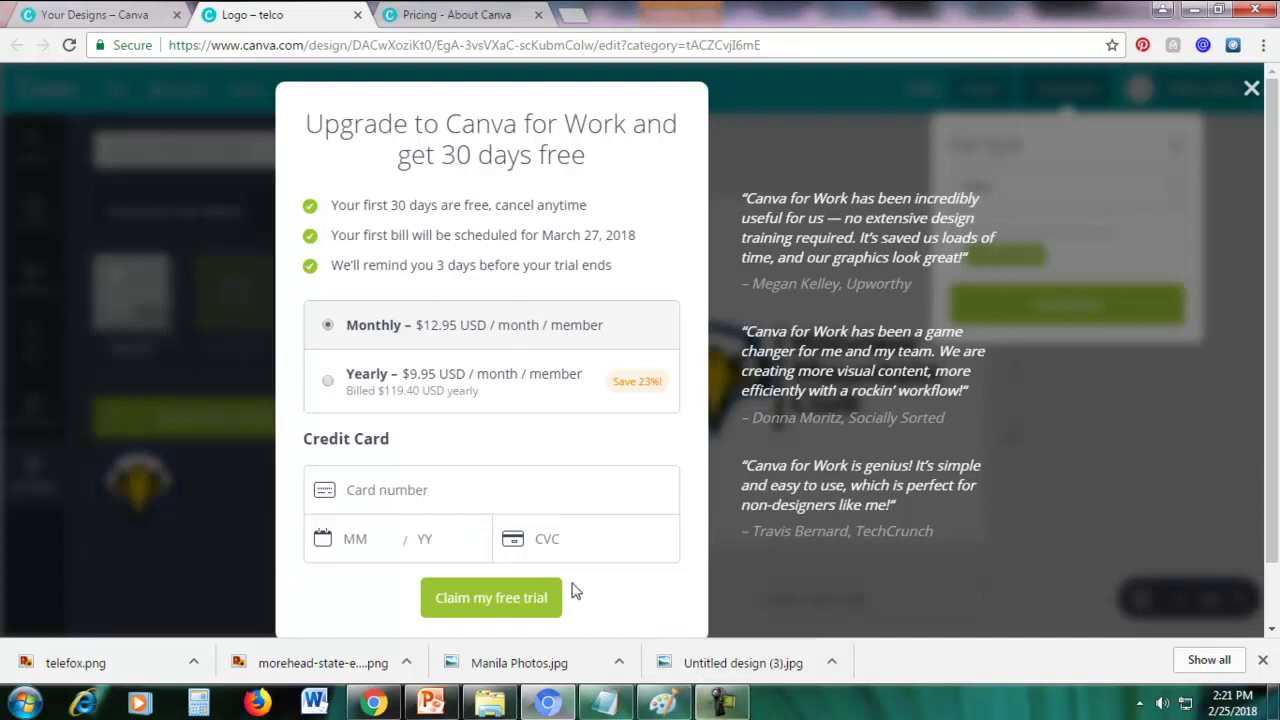
click(722, 704)
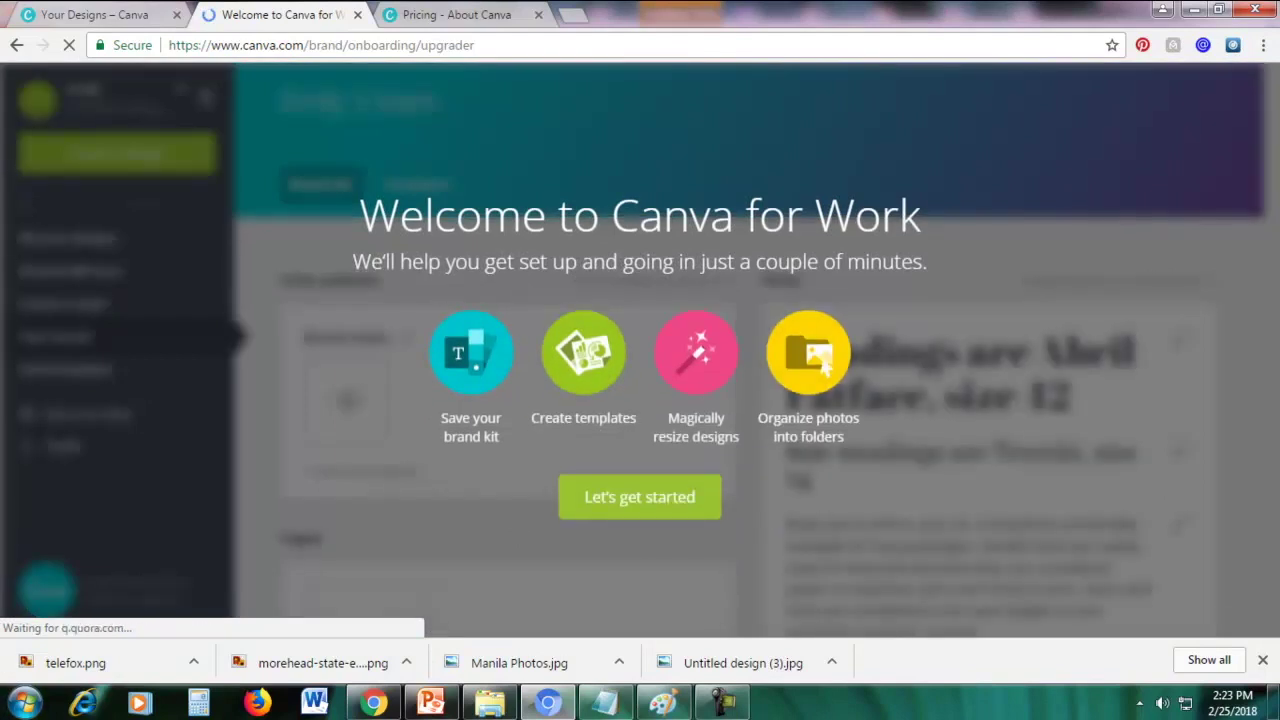
Set up the Brand Kit with an orange brand colour, skipping the logo and brand fonts
click(606, 514)
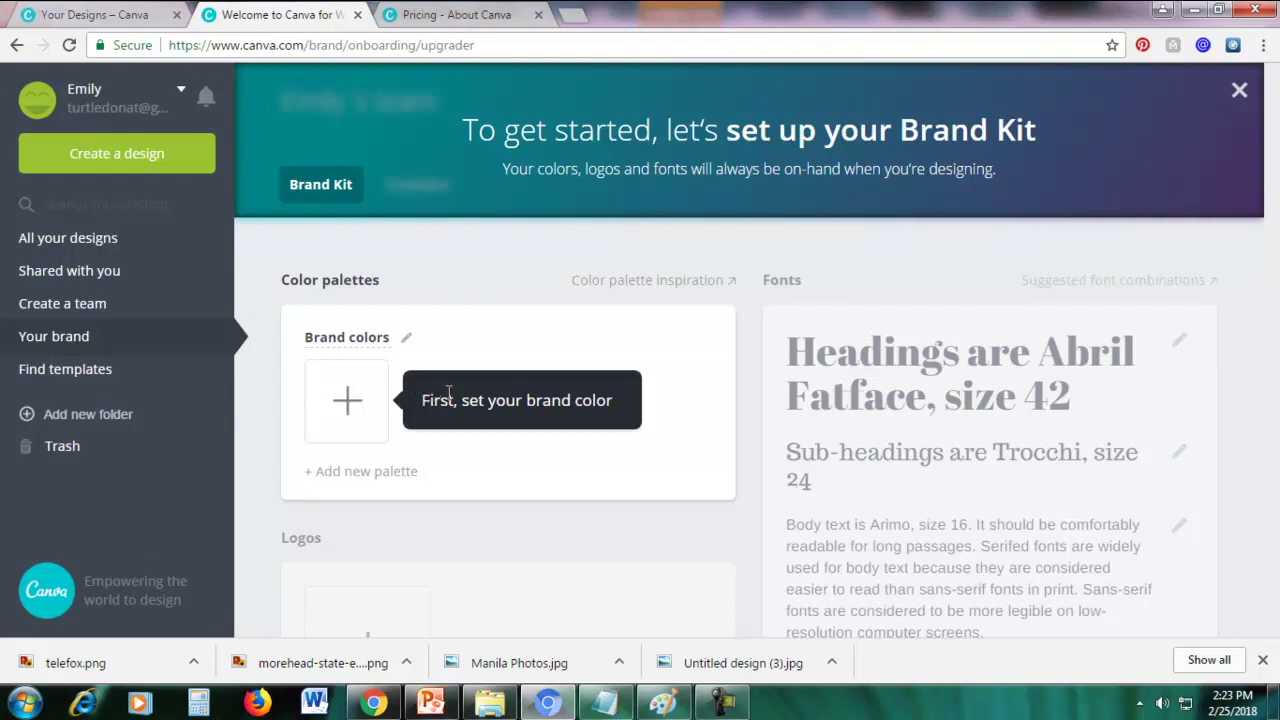
click(346, 414)
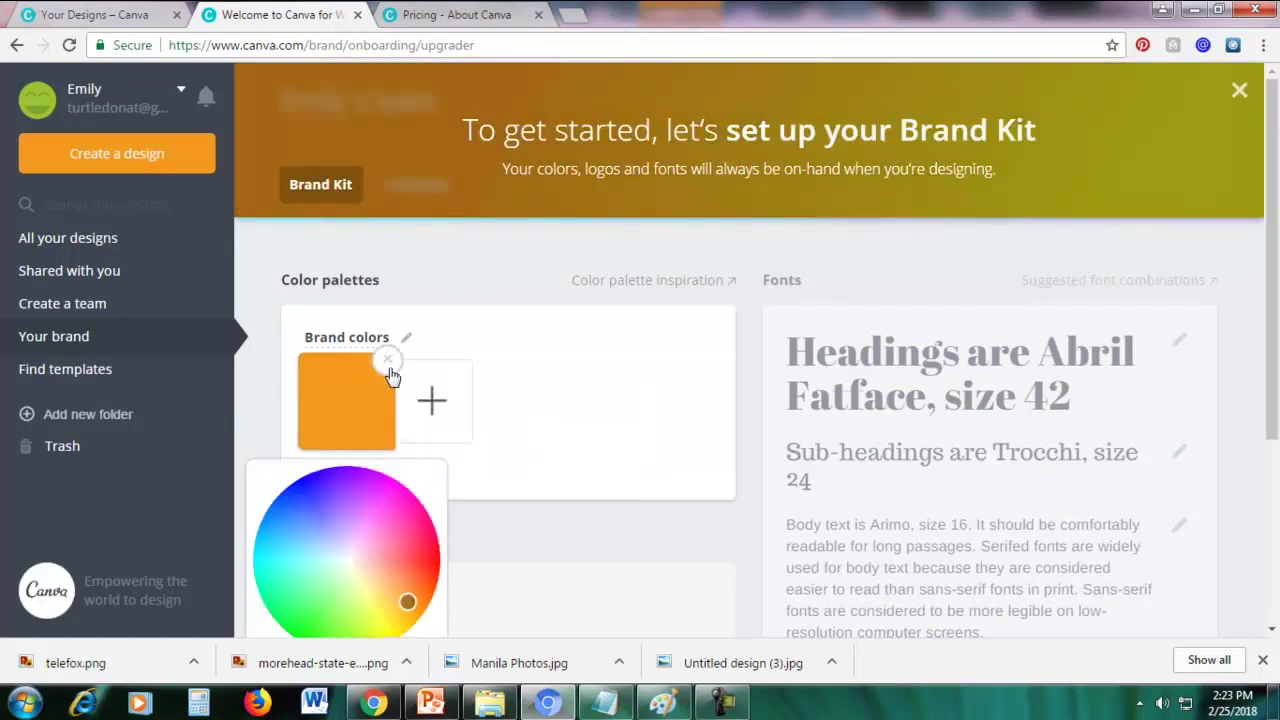
scroll(417, 420, down, 3)
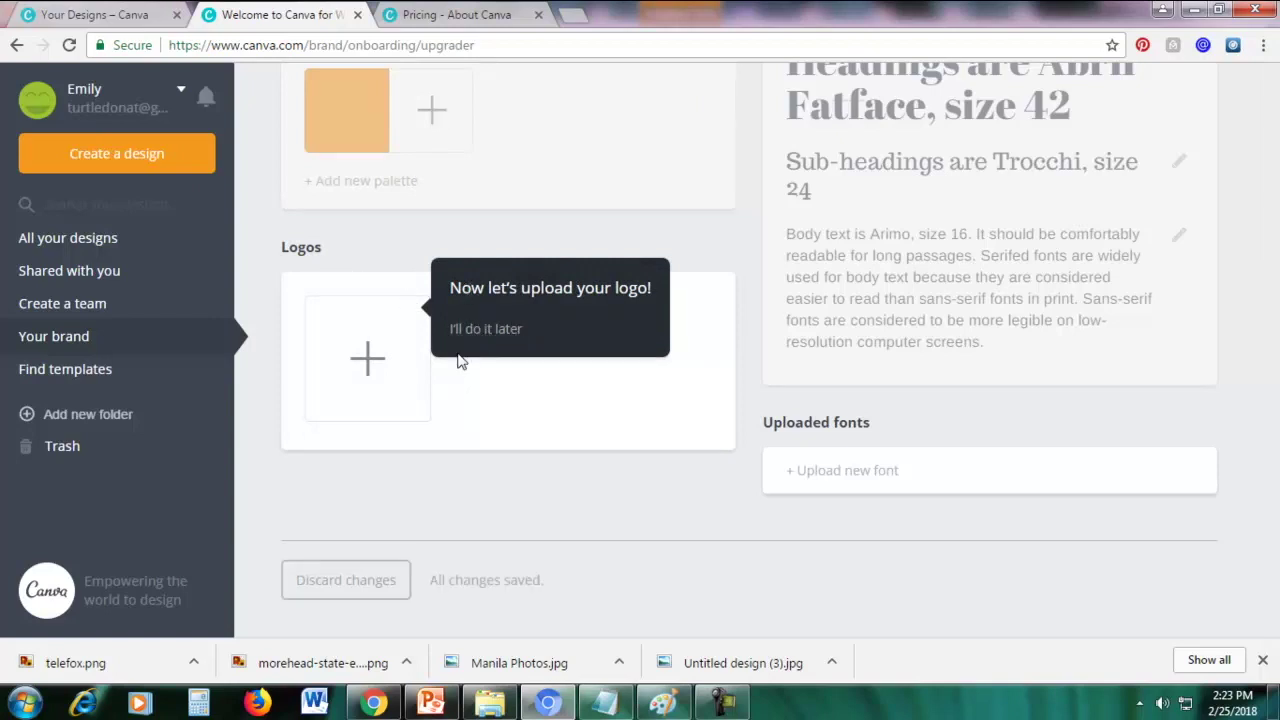
click(484, 327)
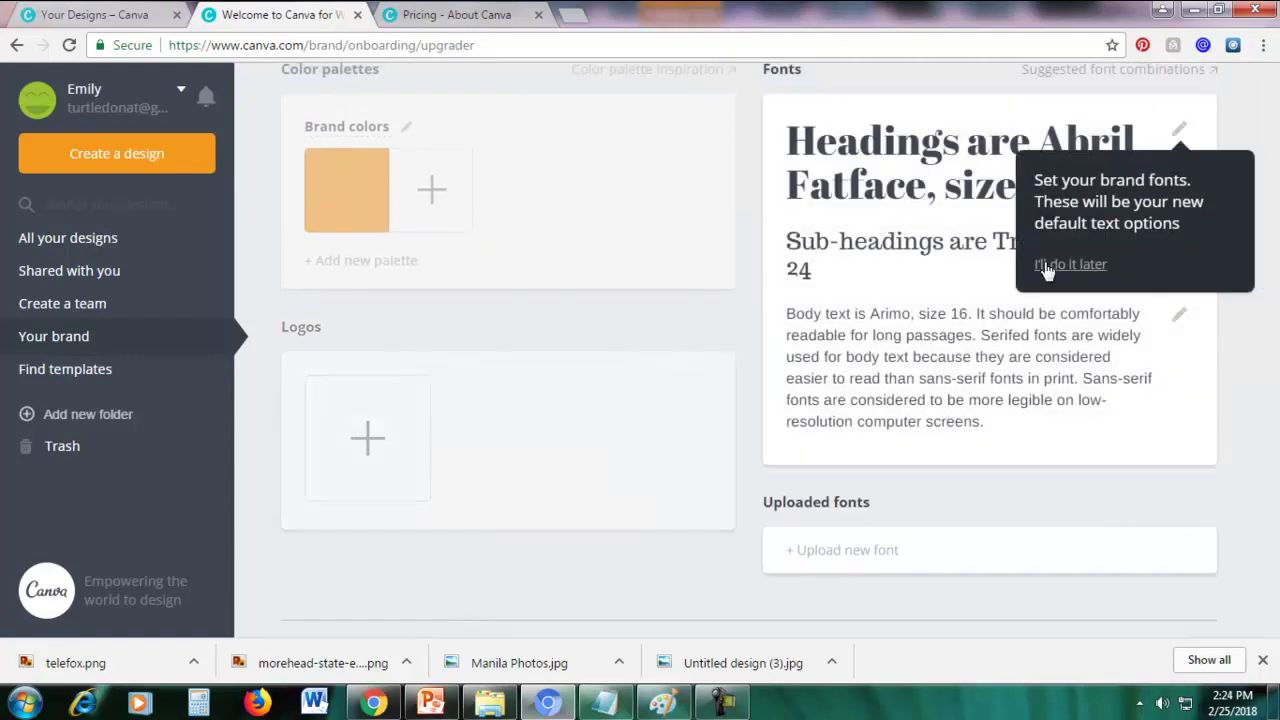
click(1046, 266)
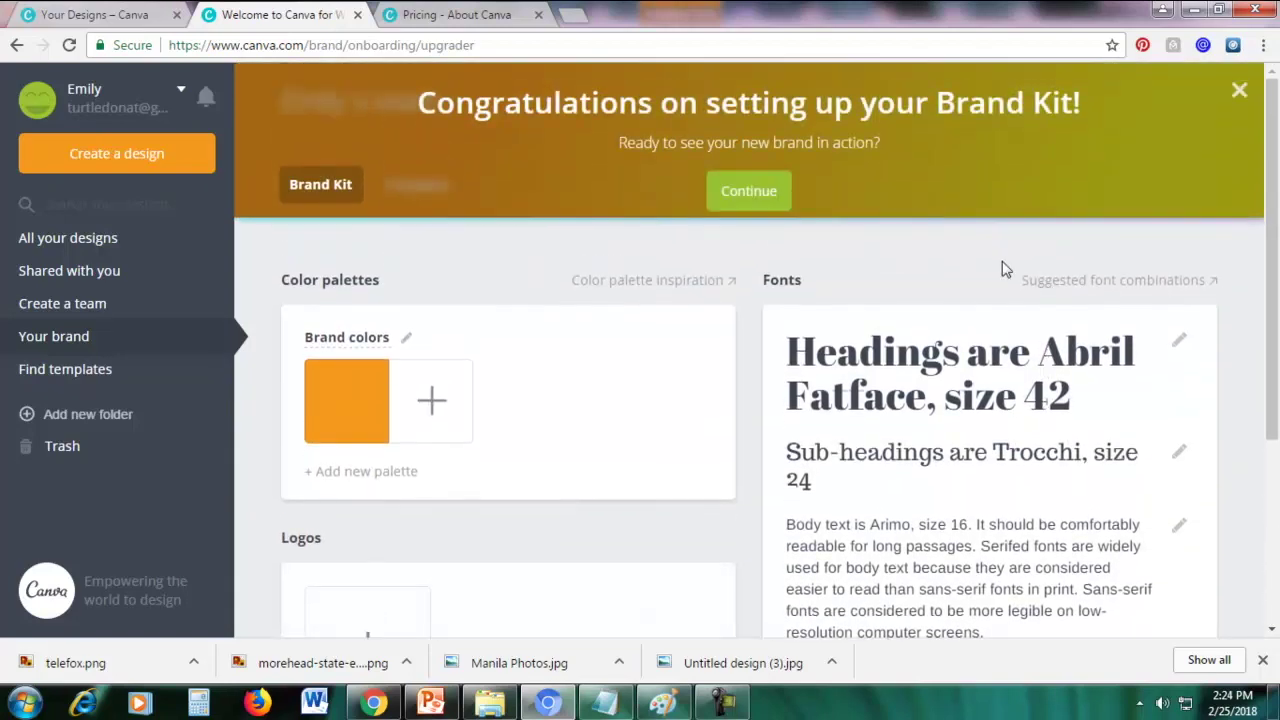
click(741, 187)
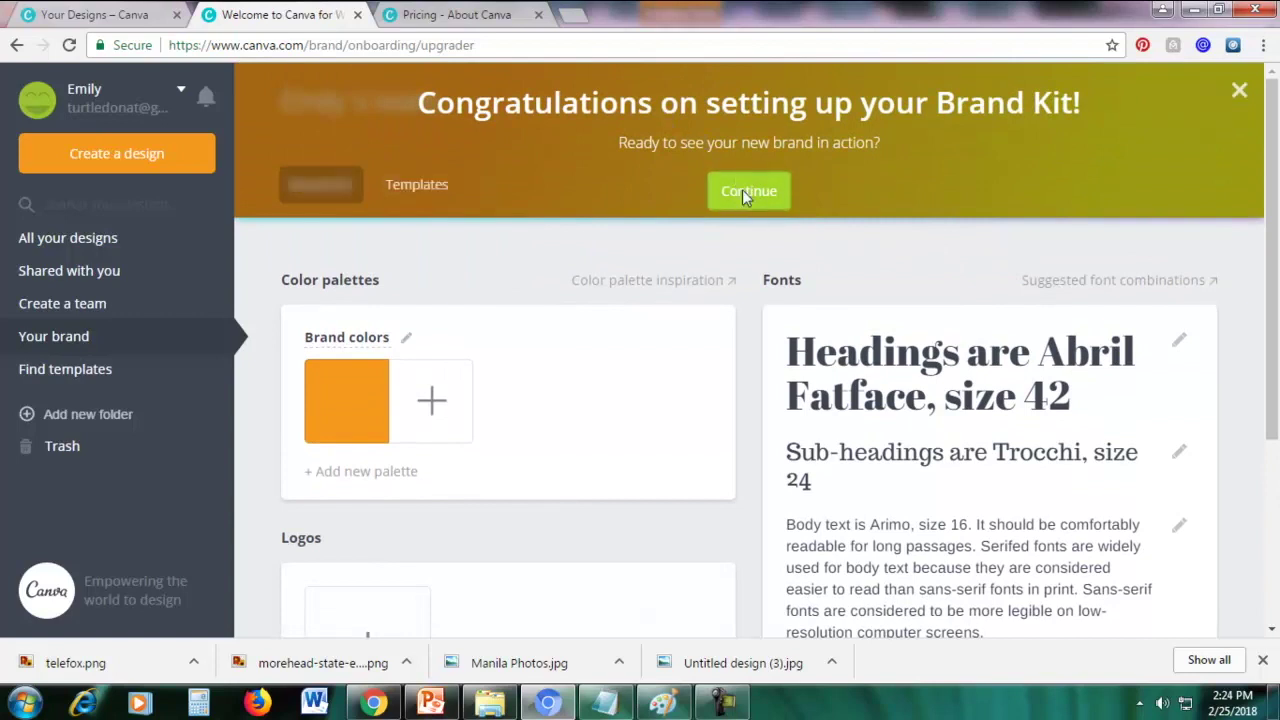
Dismiss the templates banner and open the telco design from All your designs
click(1254, 93)
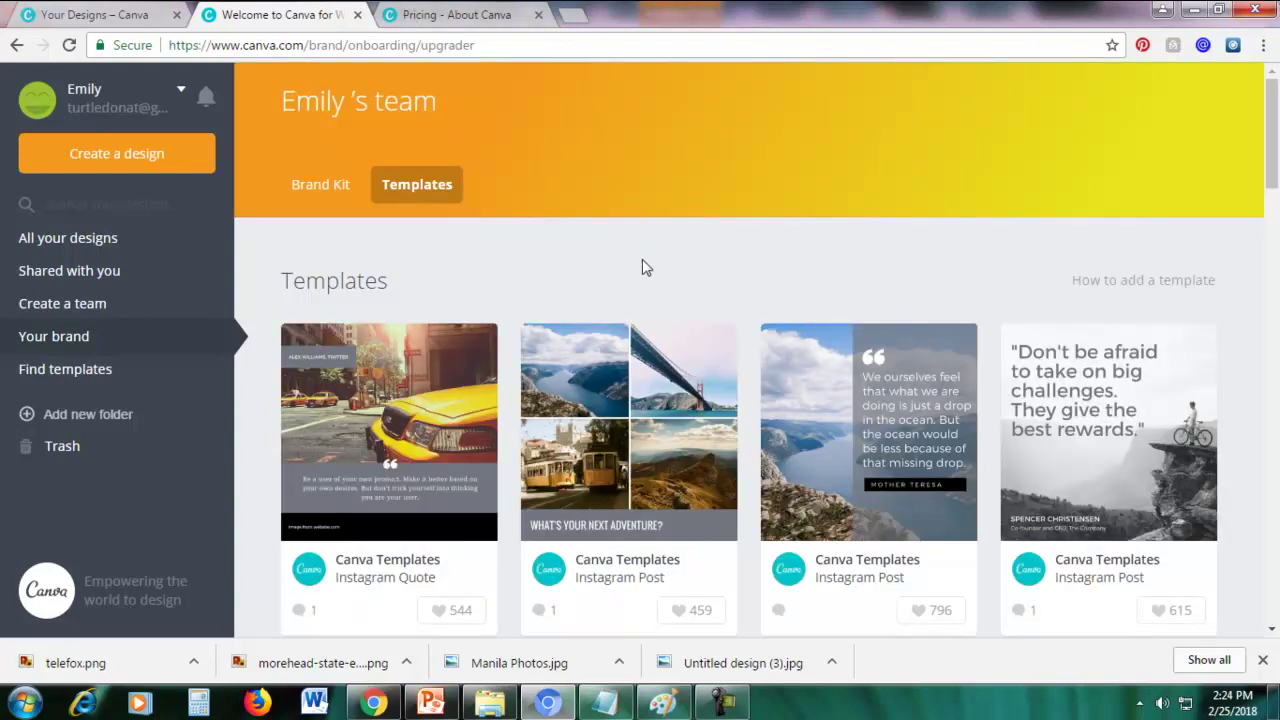
scroll(643, 300, down, 3)
scroll(643, 306, down, 3)
scroll(550, 300, up, 6)
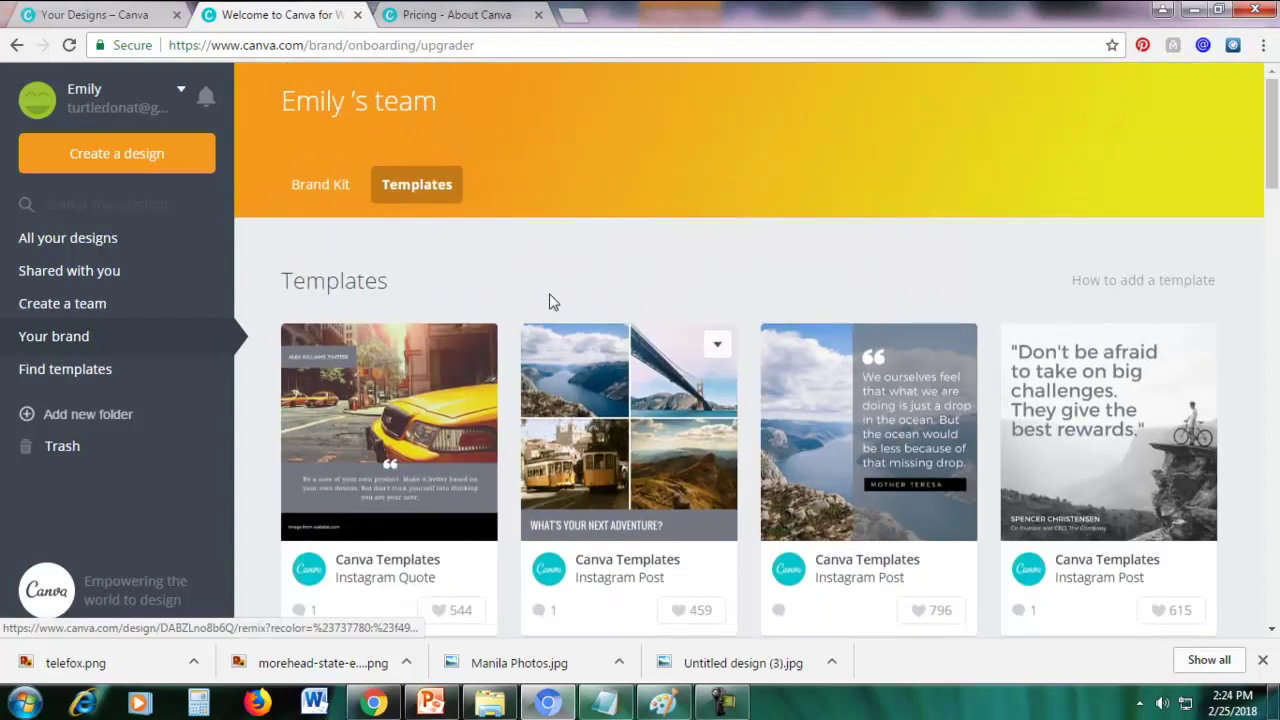
click(77, 238)
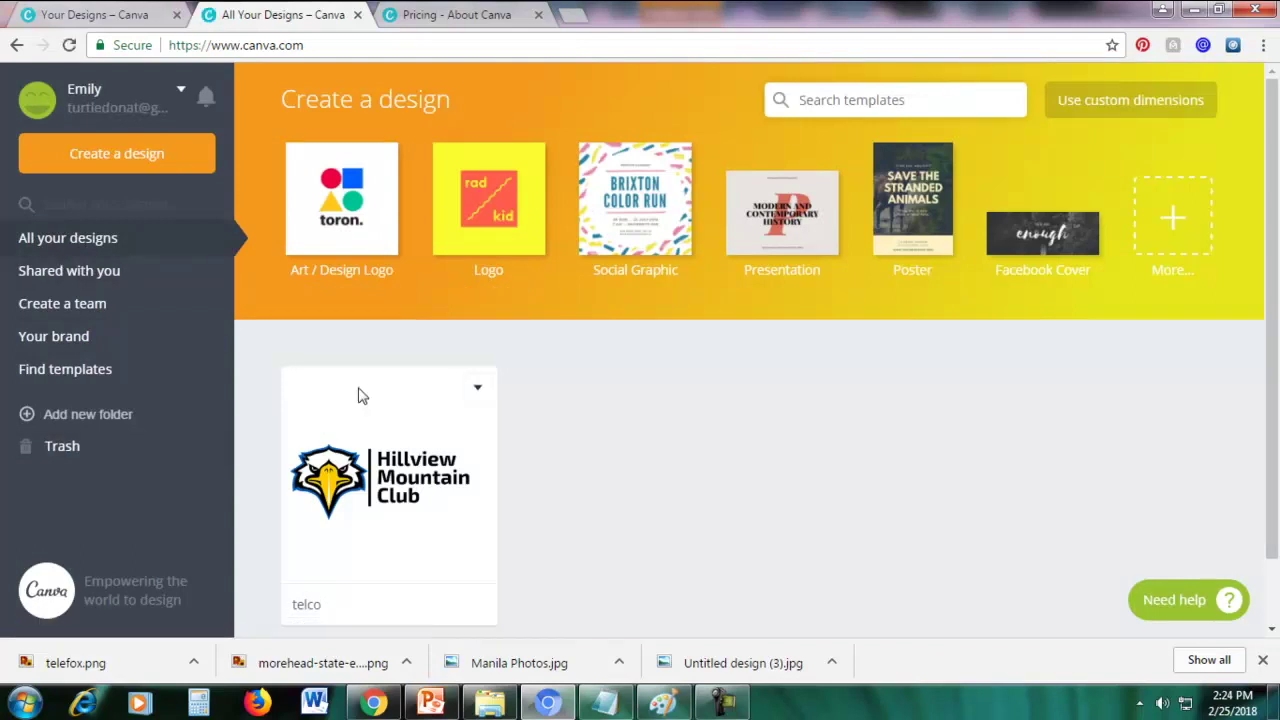
click(359, 395)
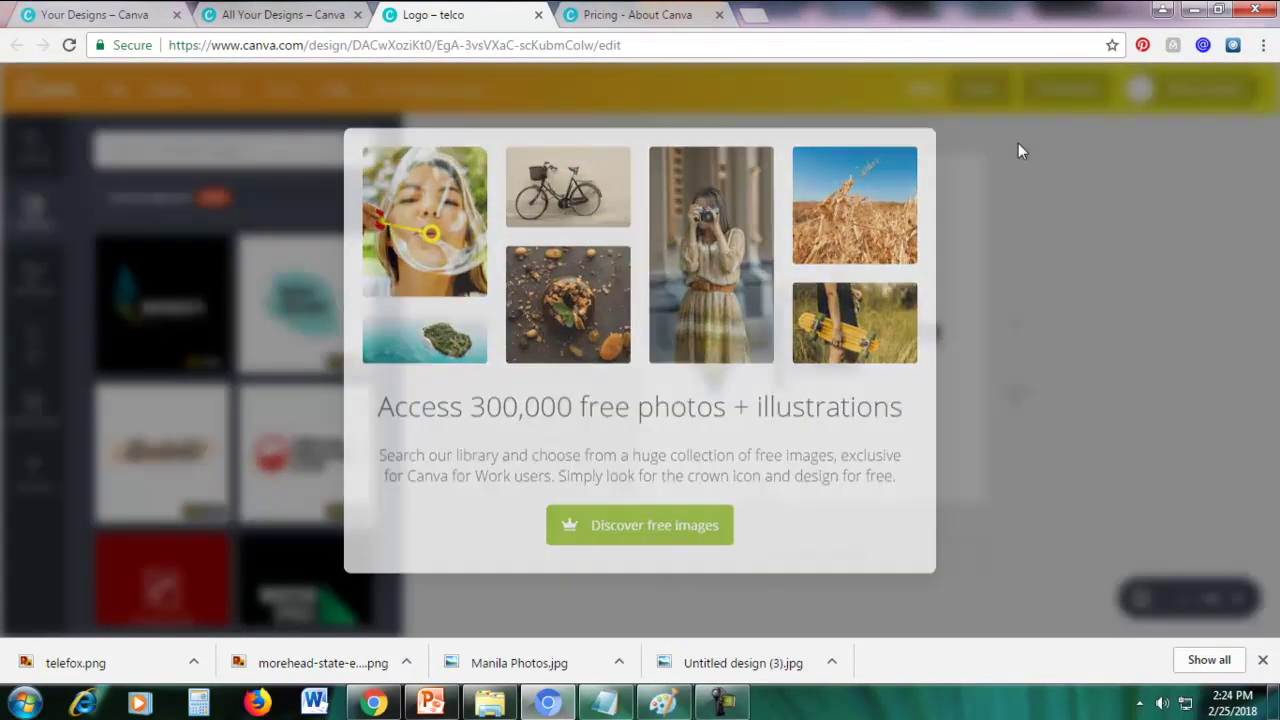
click(1018, 150)
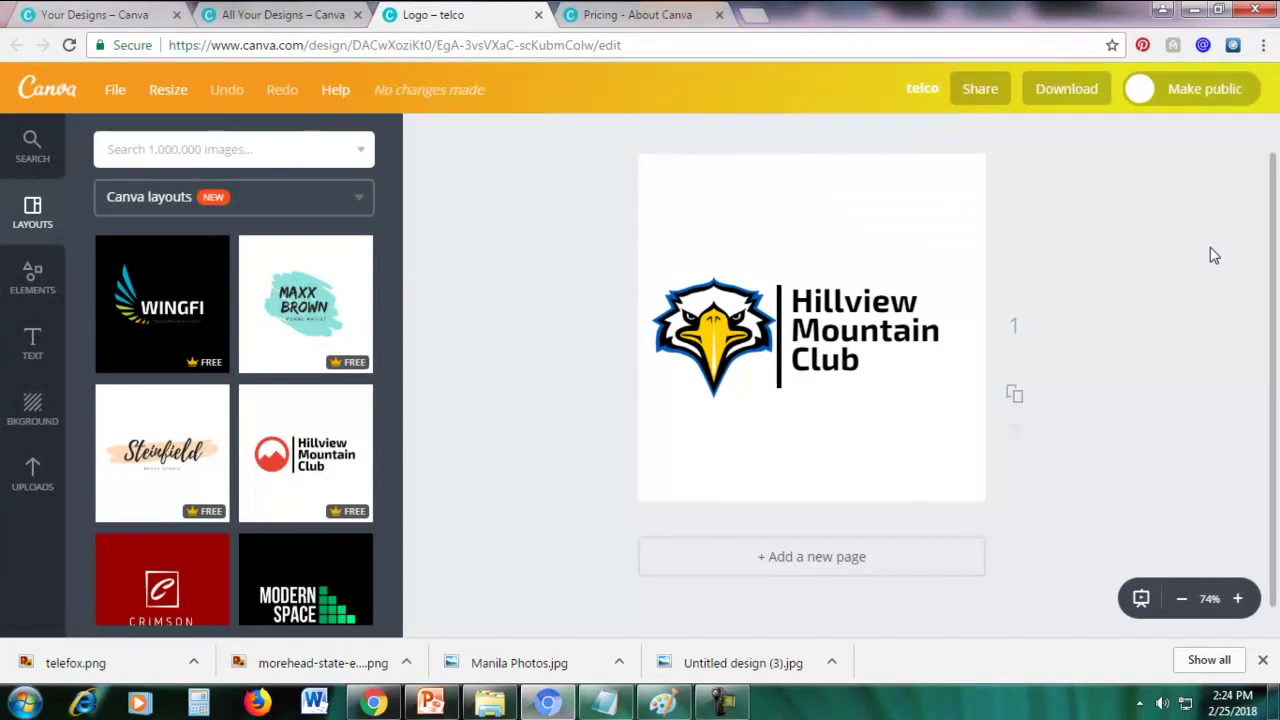
Download the logo as telco.png with a transparent background and dismiss the mobile-app popup
click(1050, 90)
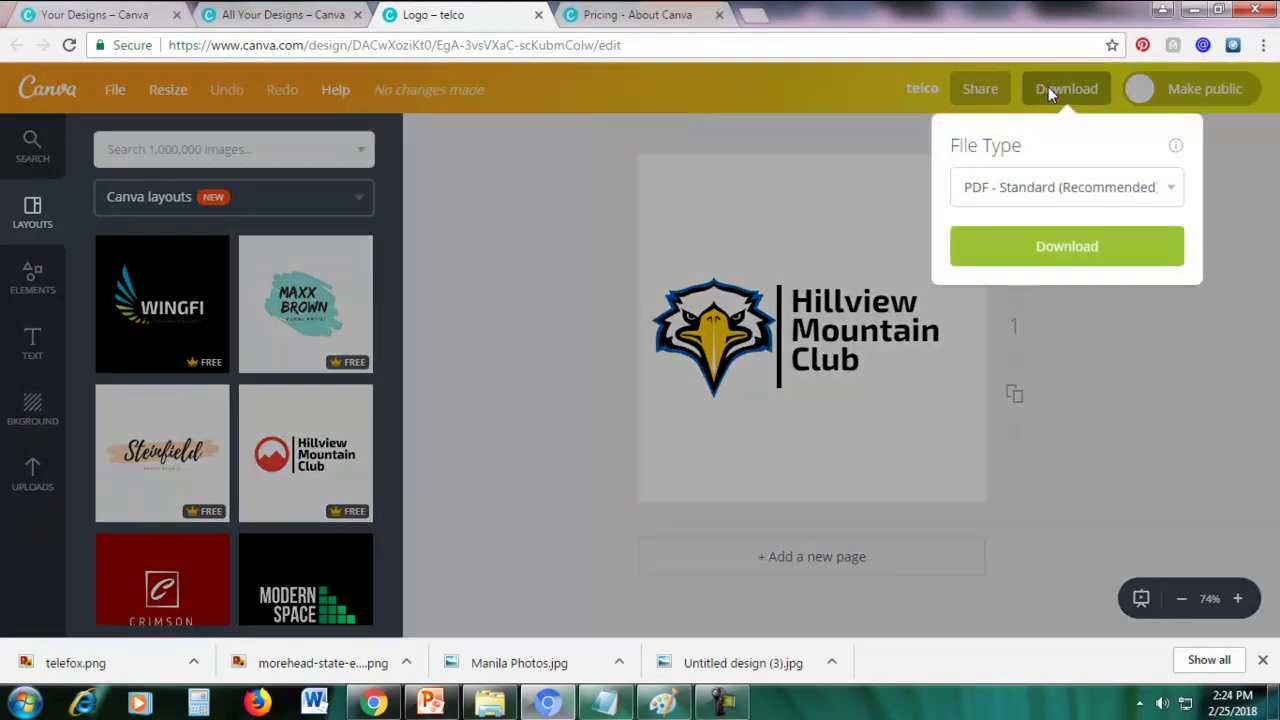
click(1020, 189)
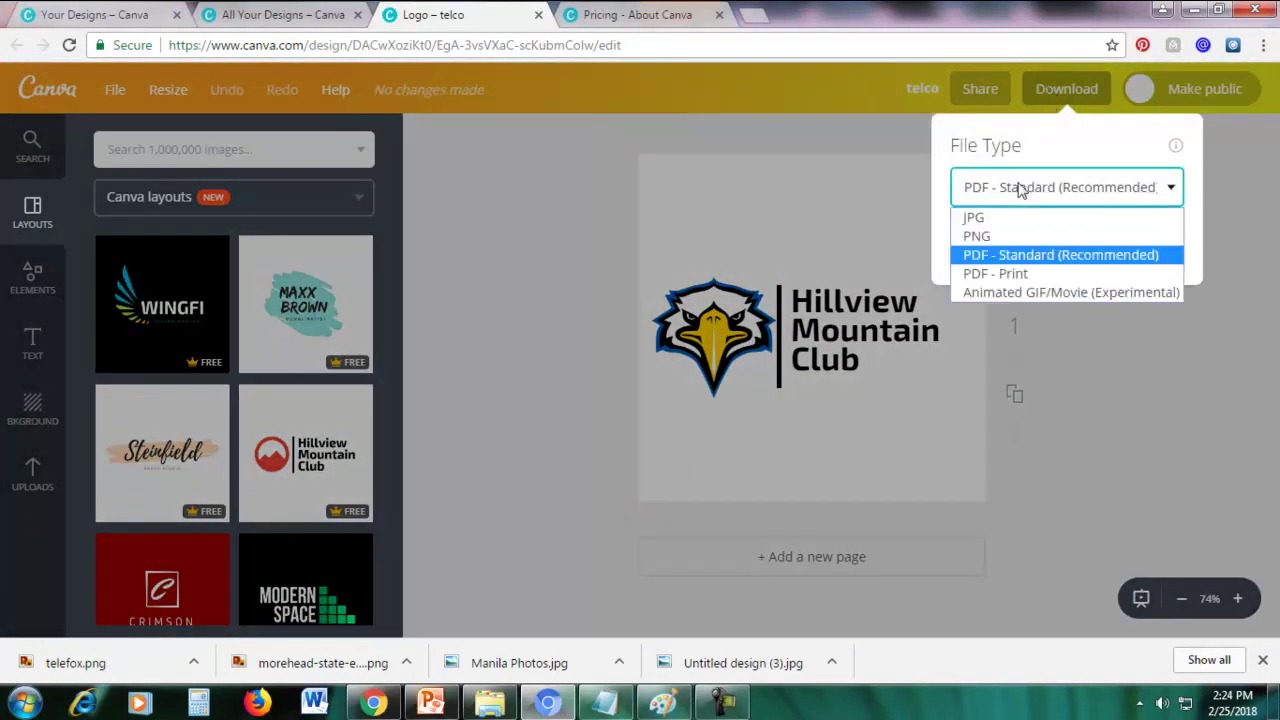
click(978, 236)
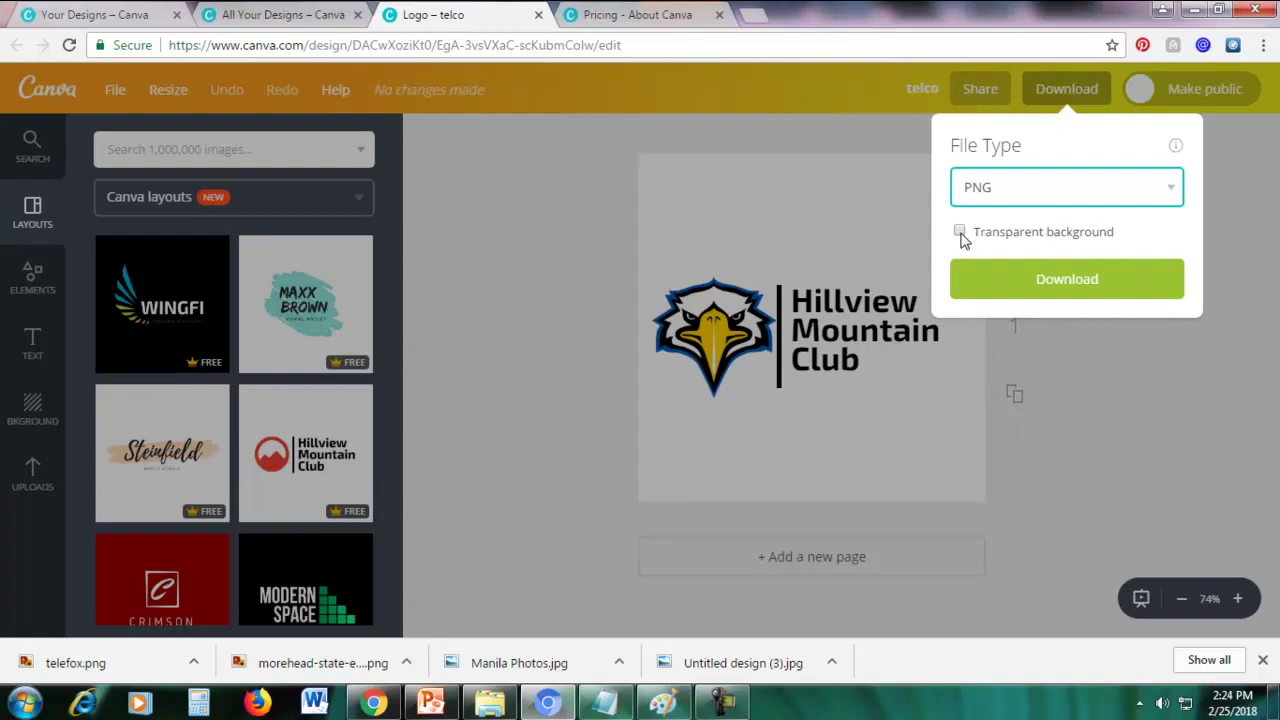
click(961, 240)
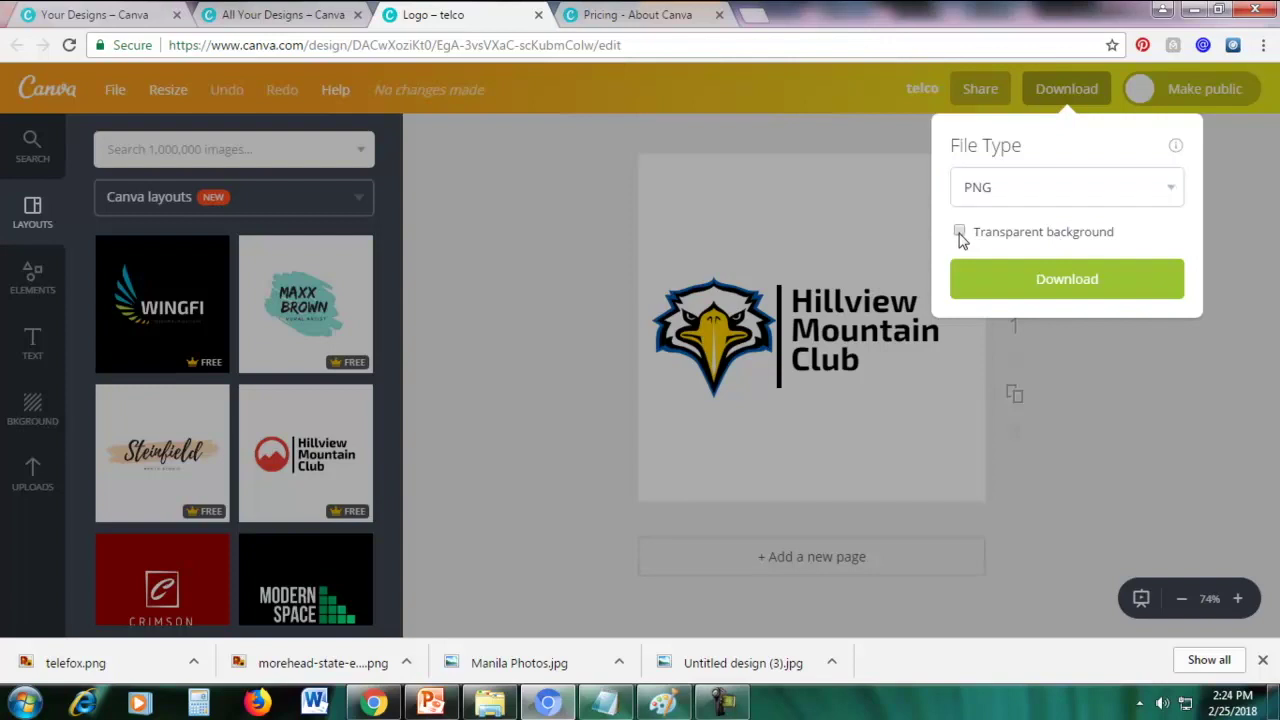
click(1070, 277)
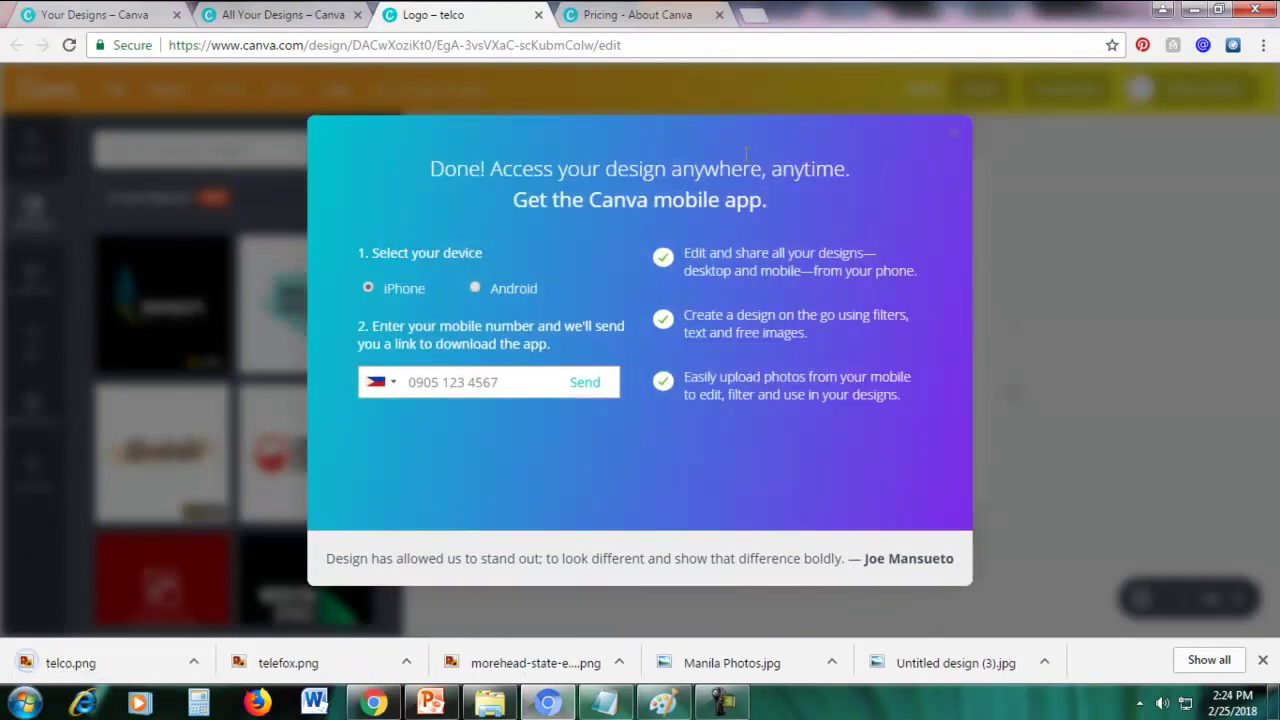
click(955, 140)
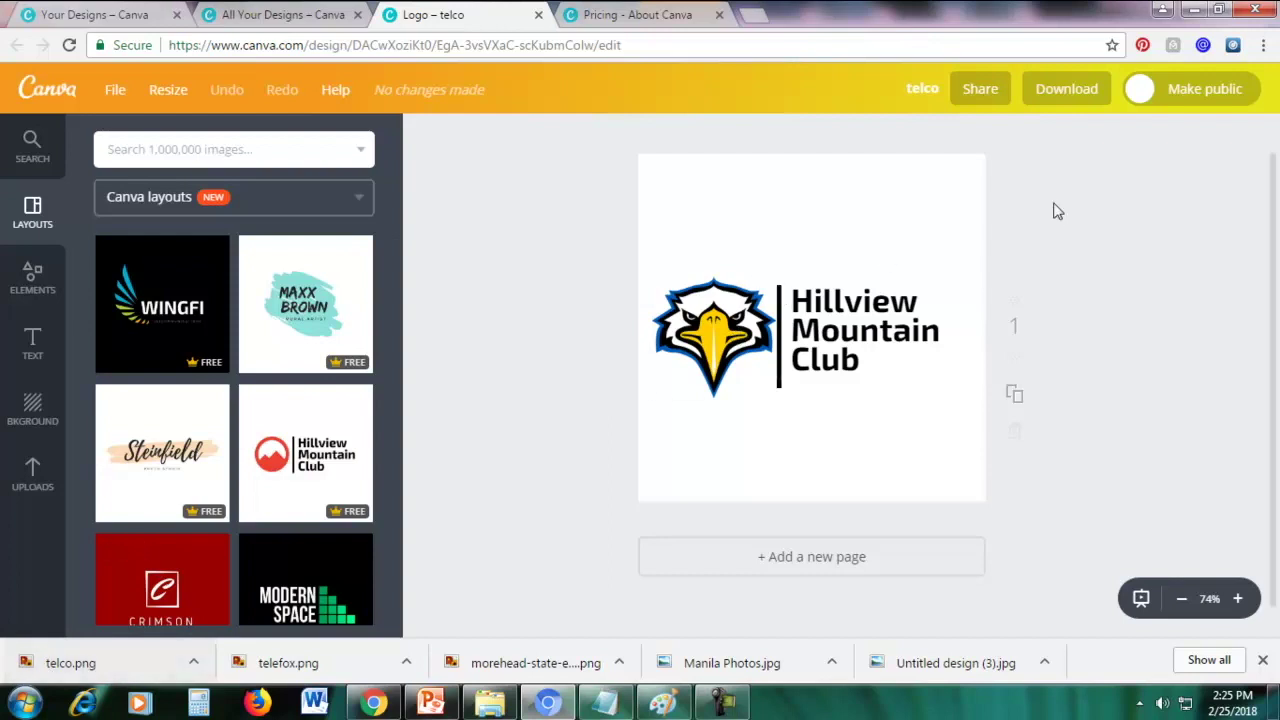
click(1263, 45)
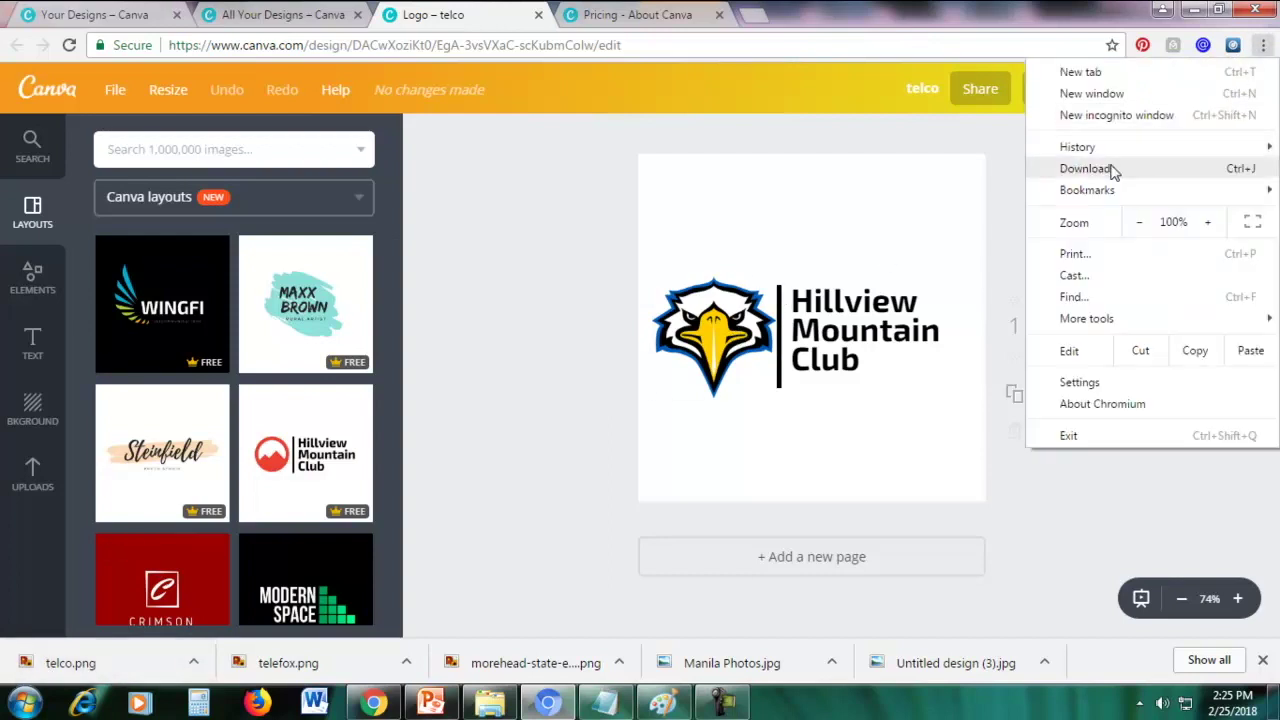
Open telco.png from Chrome's Downloads list to check the exported logo
click(1108, 169)
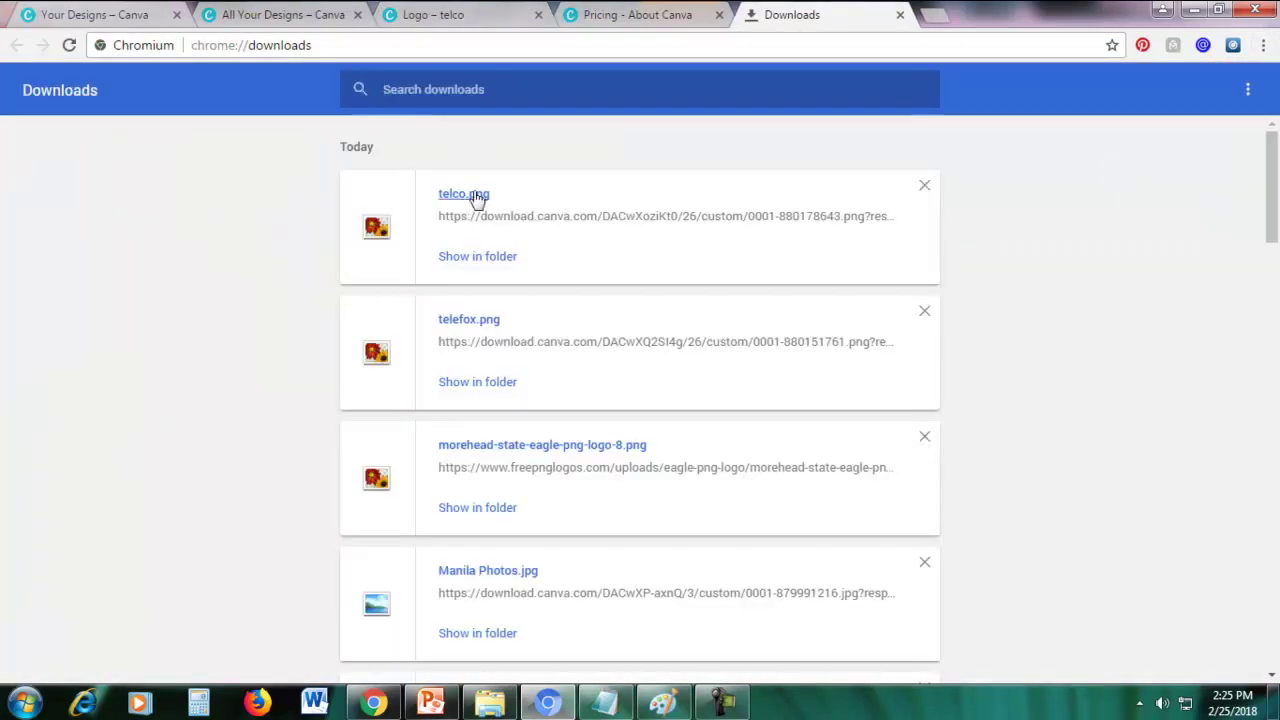
click(464, 196)
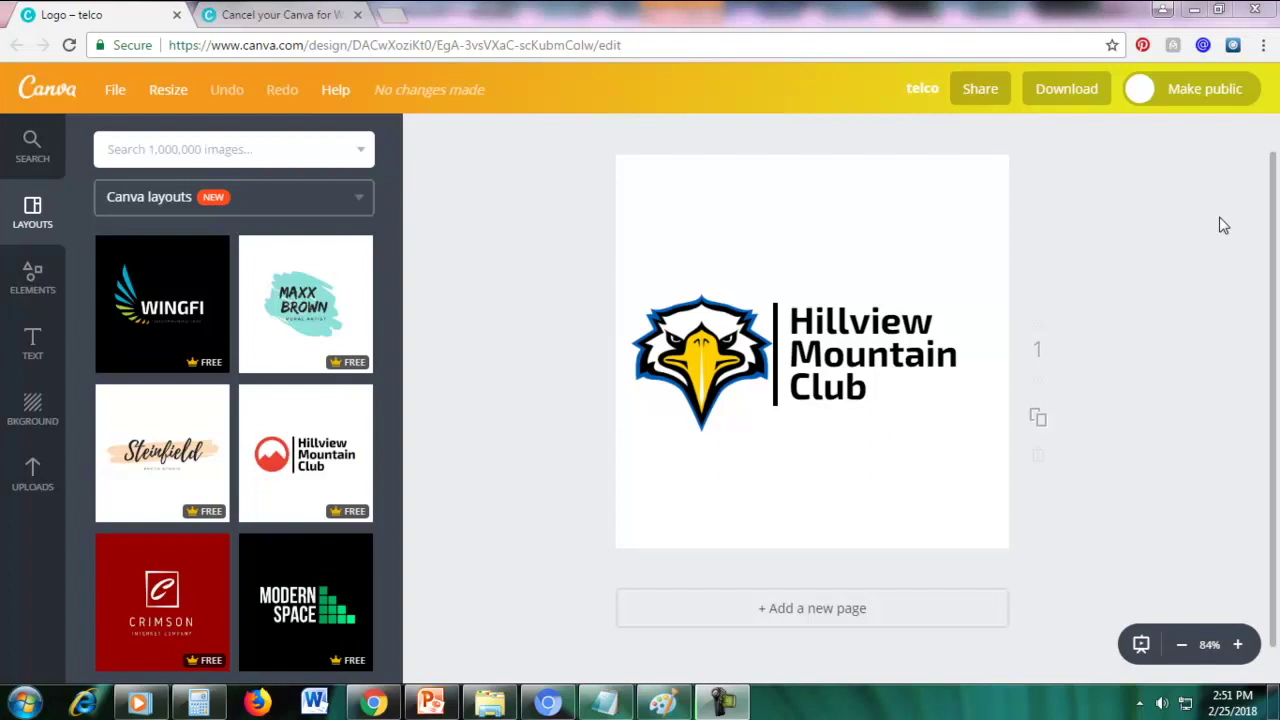
Replace the design's URL in the address bar with 'canva' to load canva.com
click(347, 46)
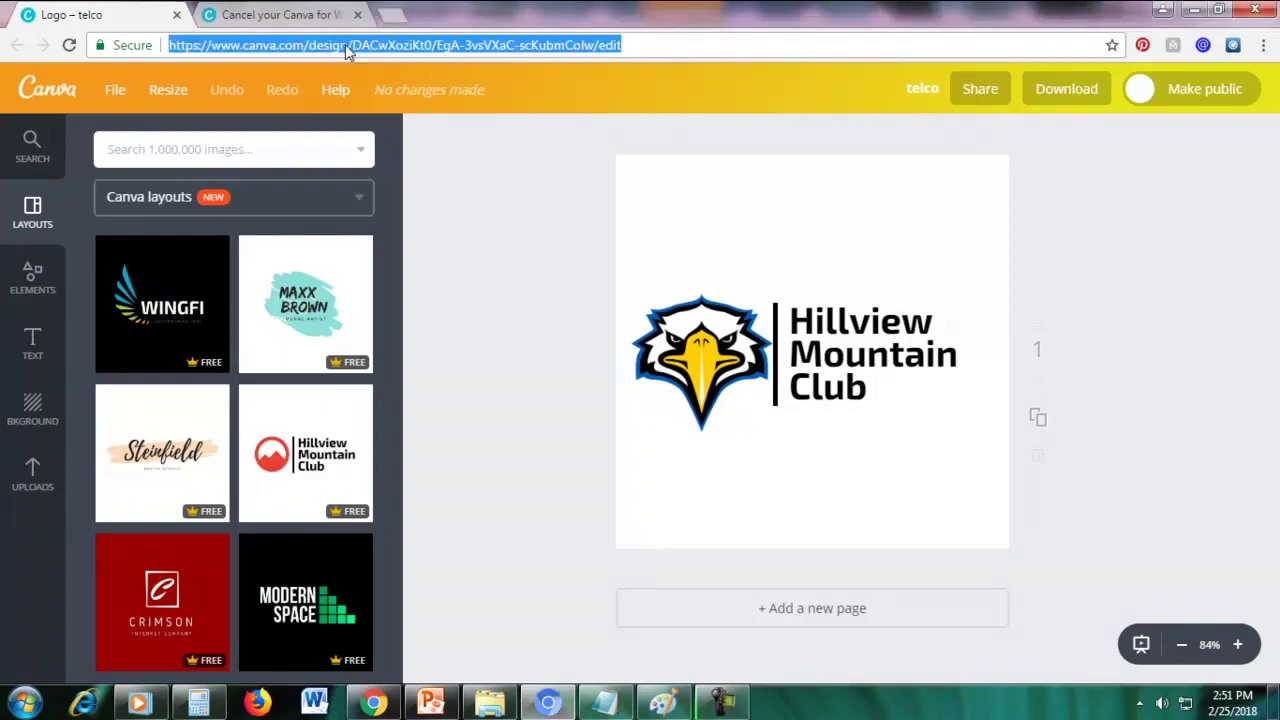
click(323, 46)
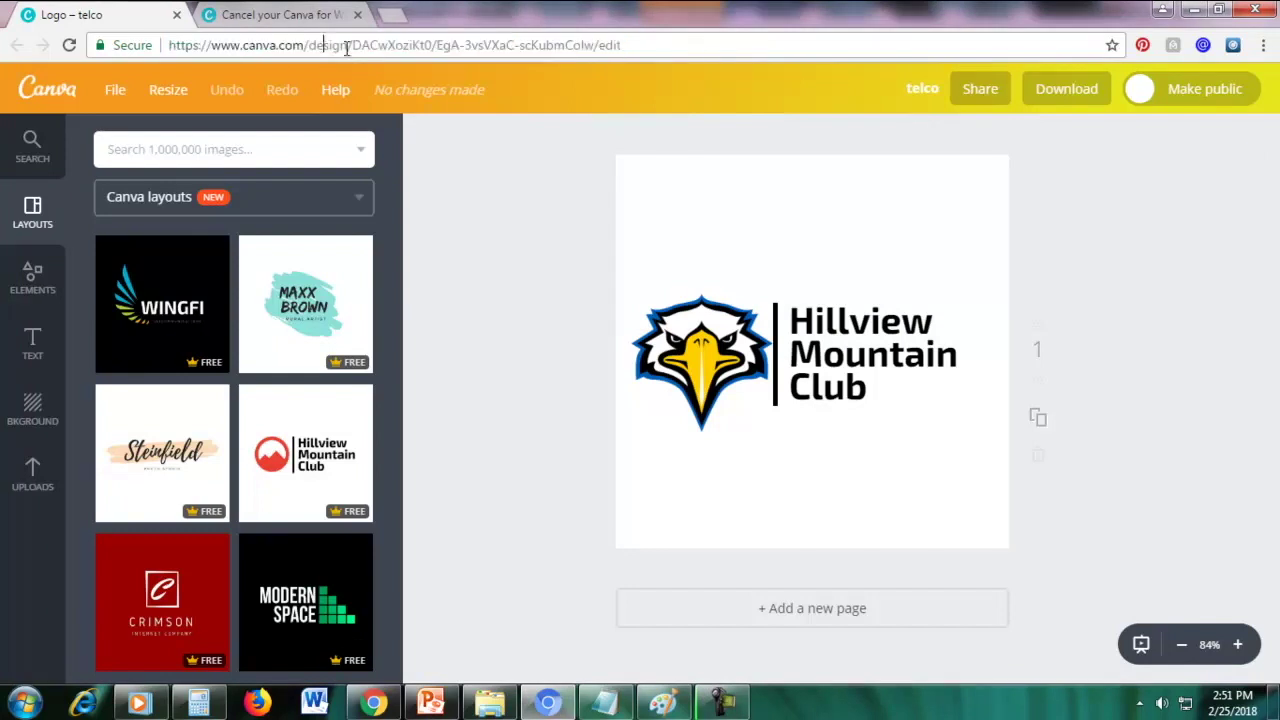
click(709, 44)
drag(709, 44, 163, 45)
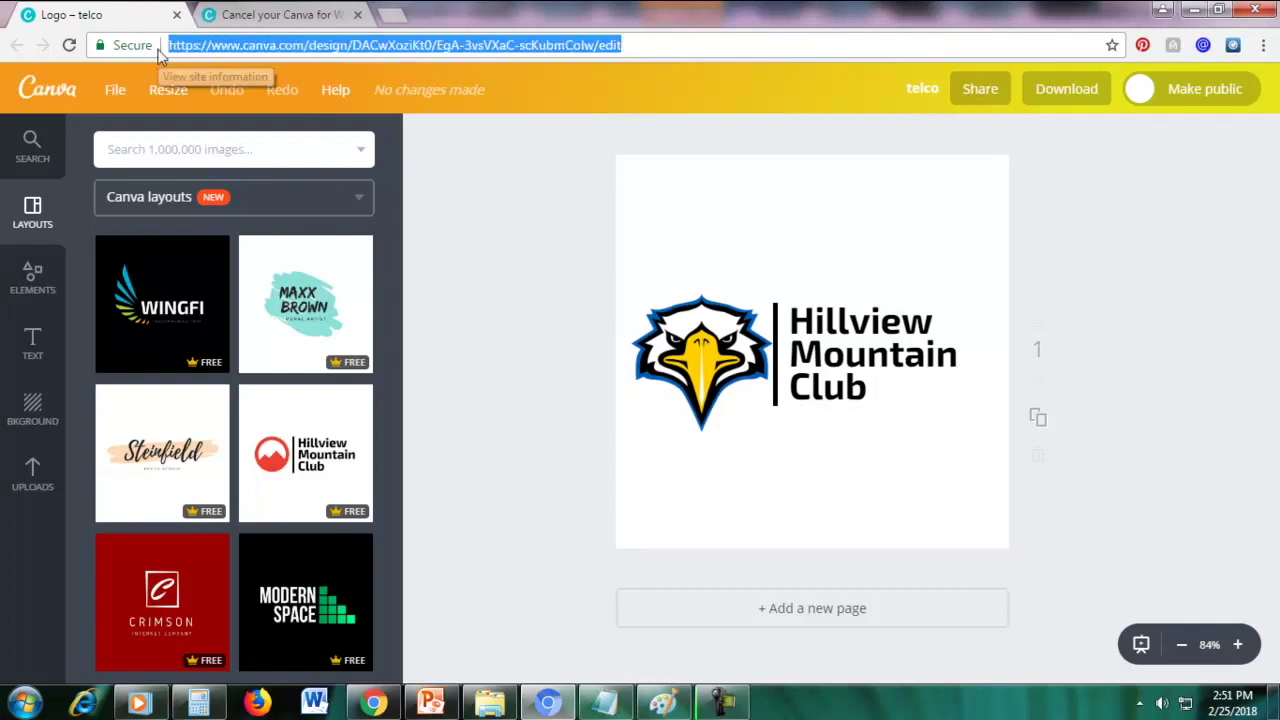
key(BackSpace)
text(canva.com)
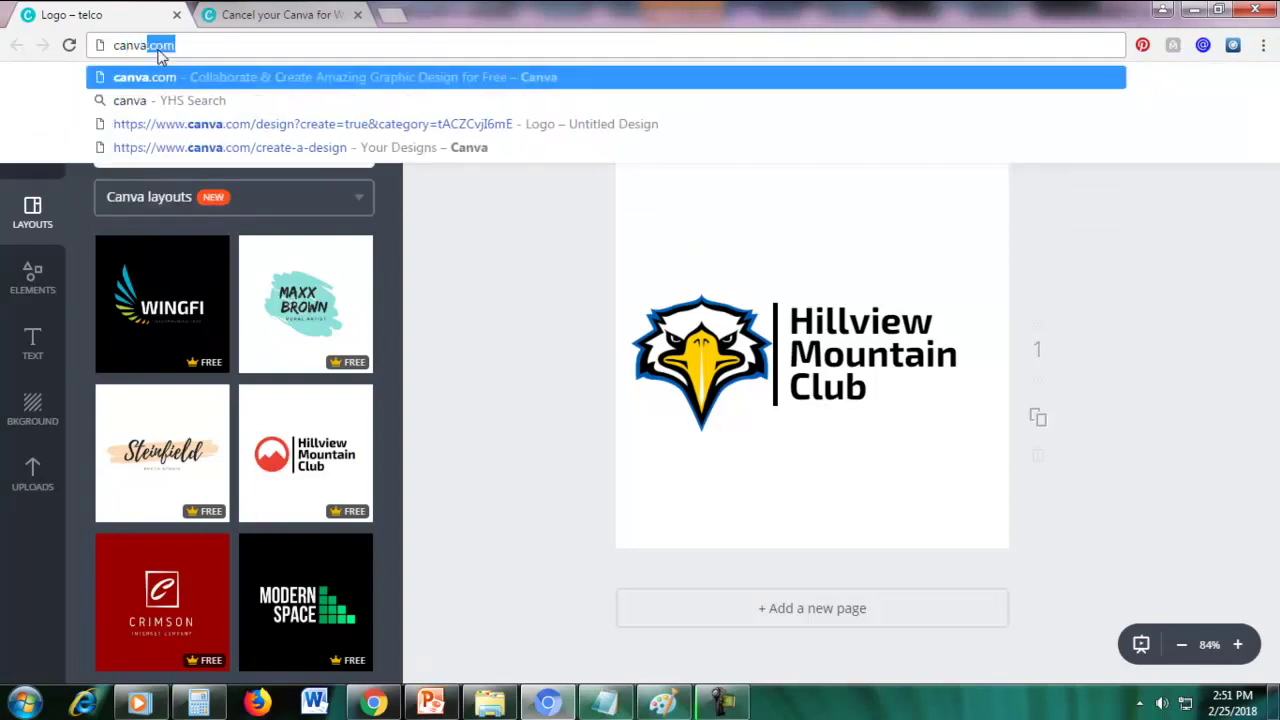
key(Return)
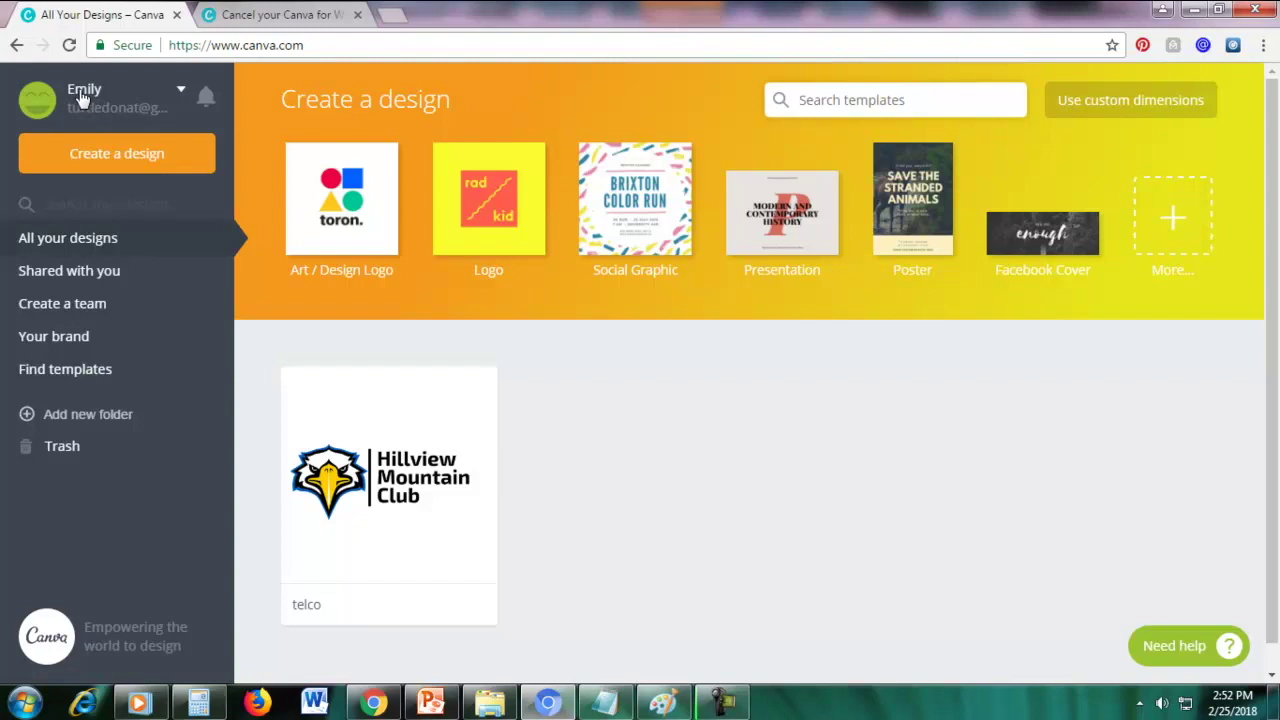
Open Account settings and scroll to the Canva for Work trial plan under Billing & Teams
click(85, 92)
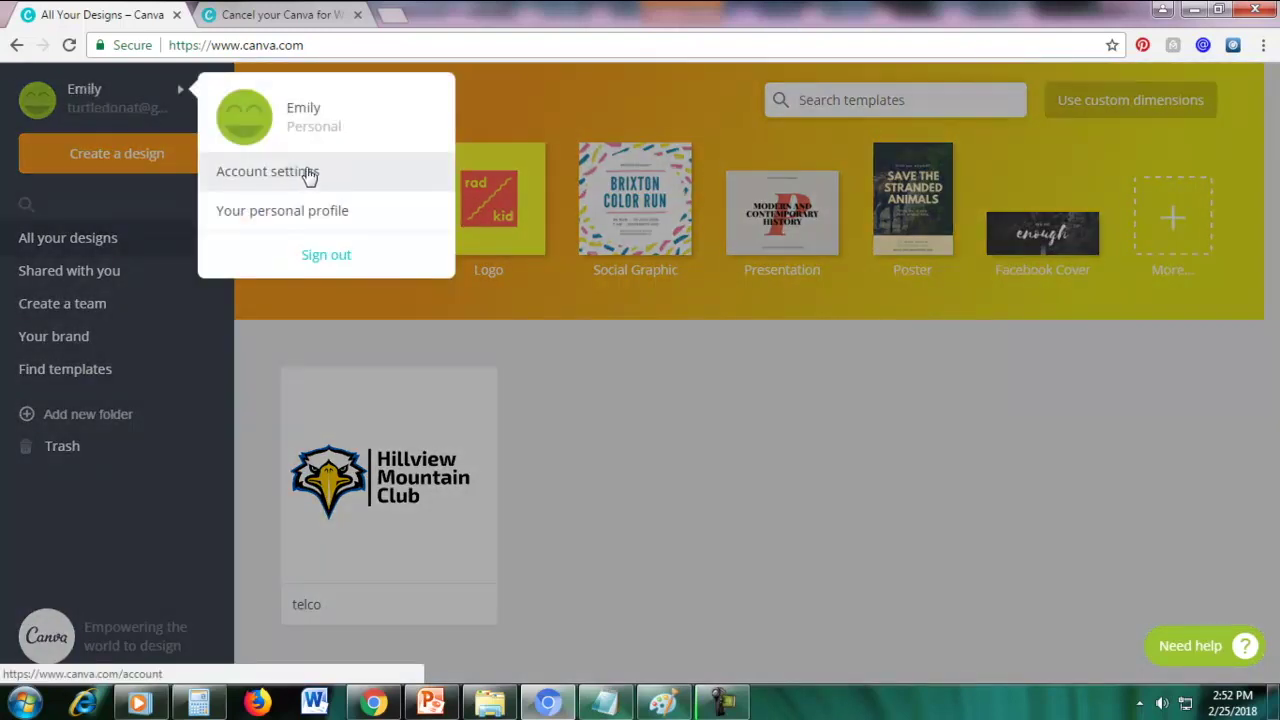
click(307, 173)
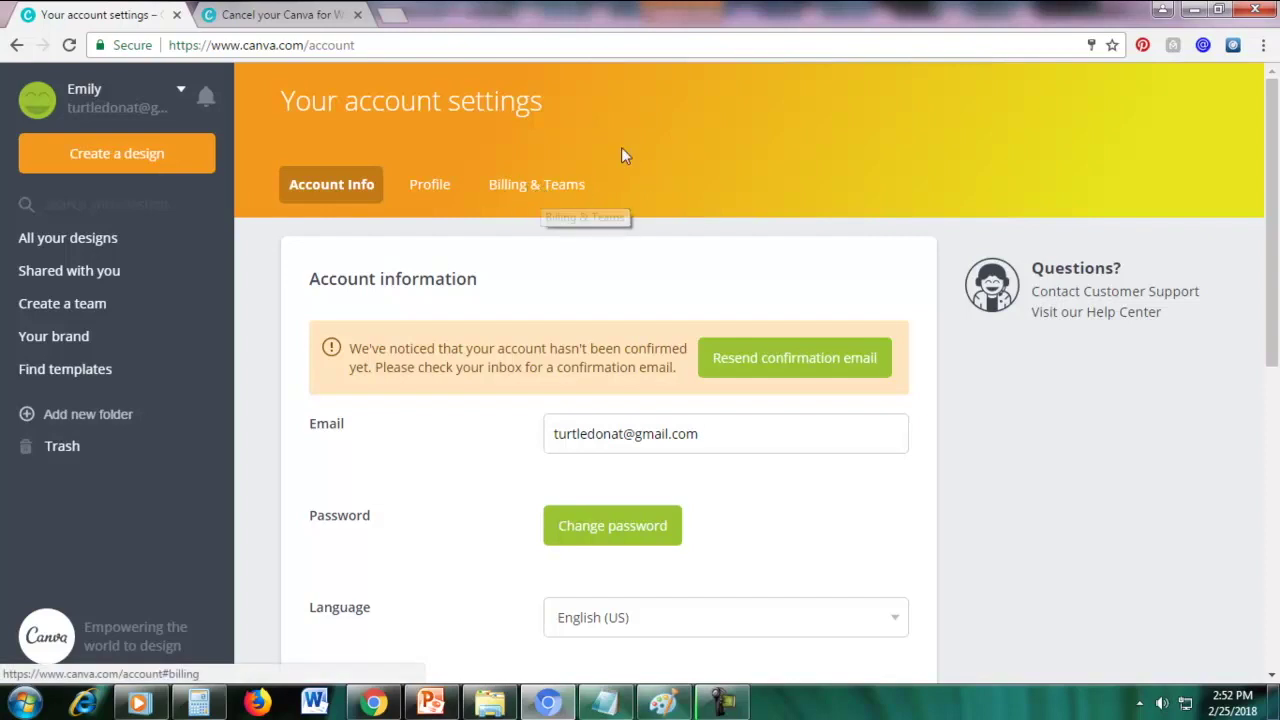
click(531, 190)
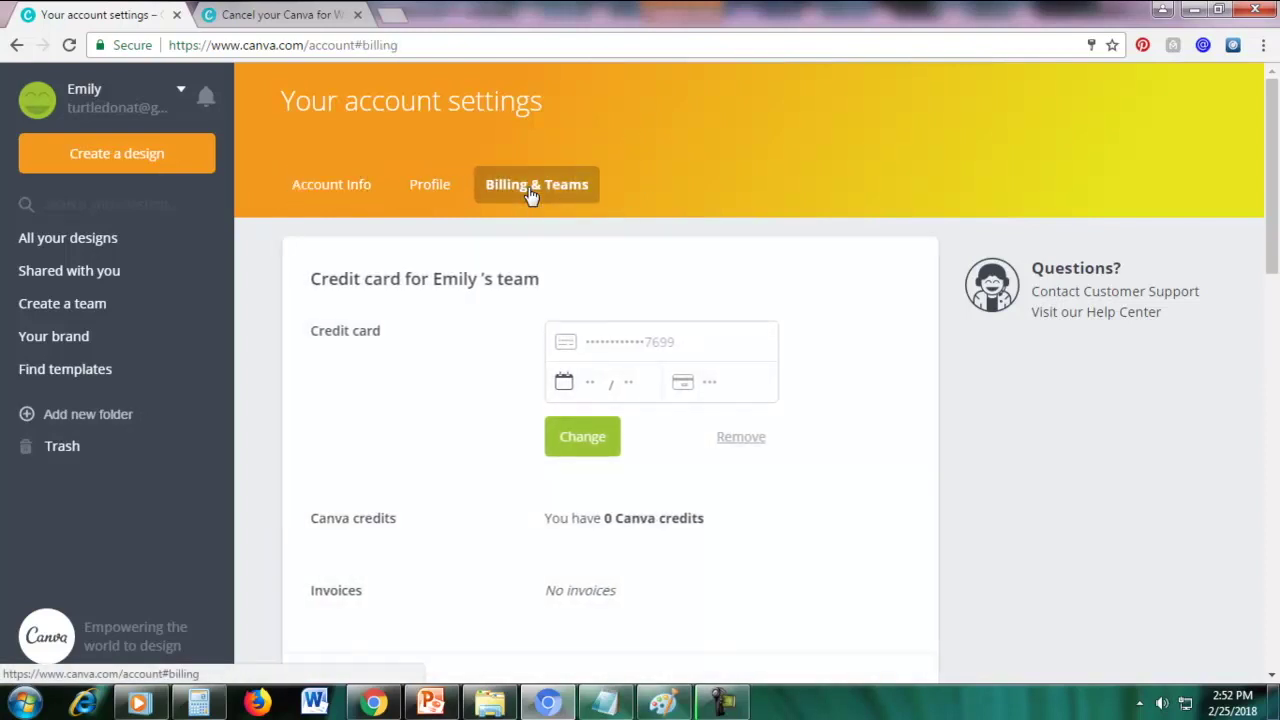
scroll(1257, 280, down, 5)
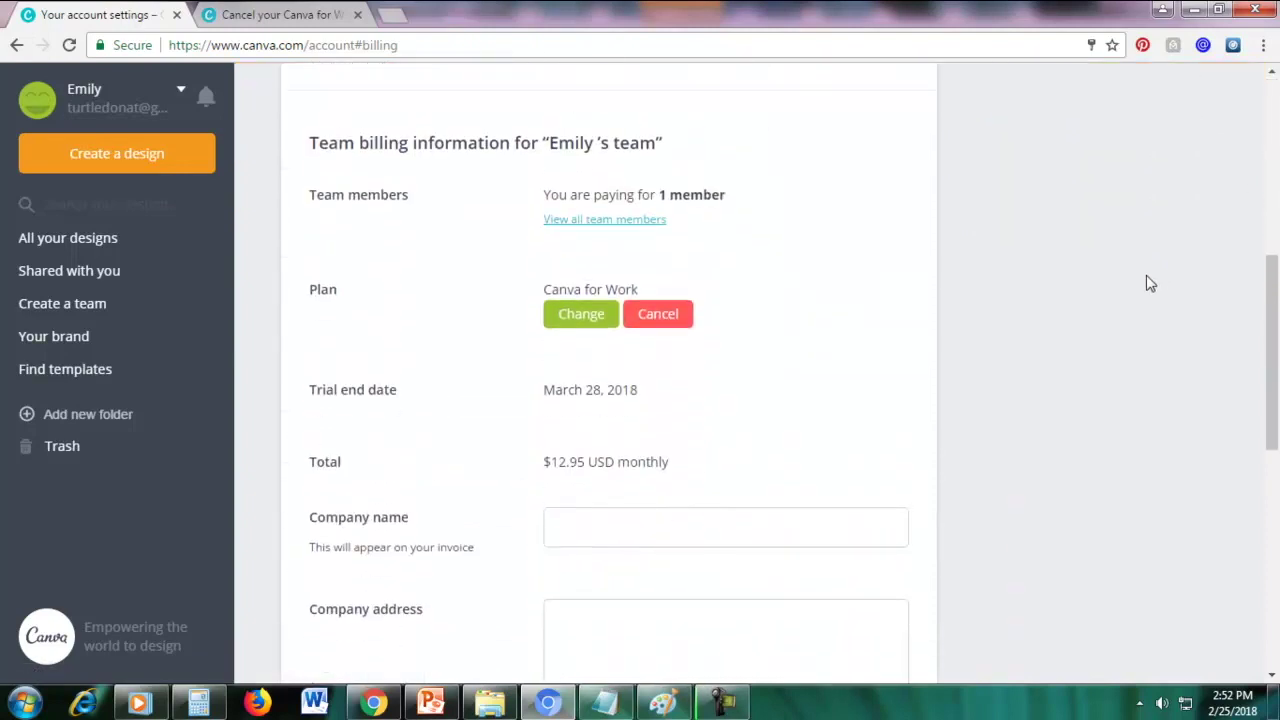
double_click(318, 290)
click(343, 297)
Preview yearly versus monthly billing, keep the plan unchanged, then begin cancelling Canva for Work
click(573, 330)
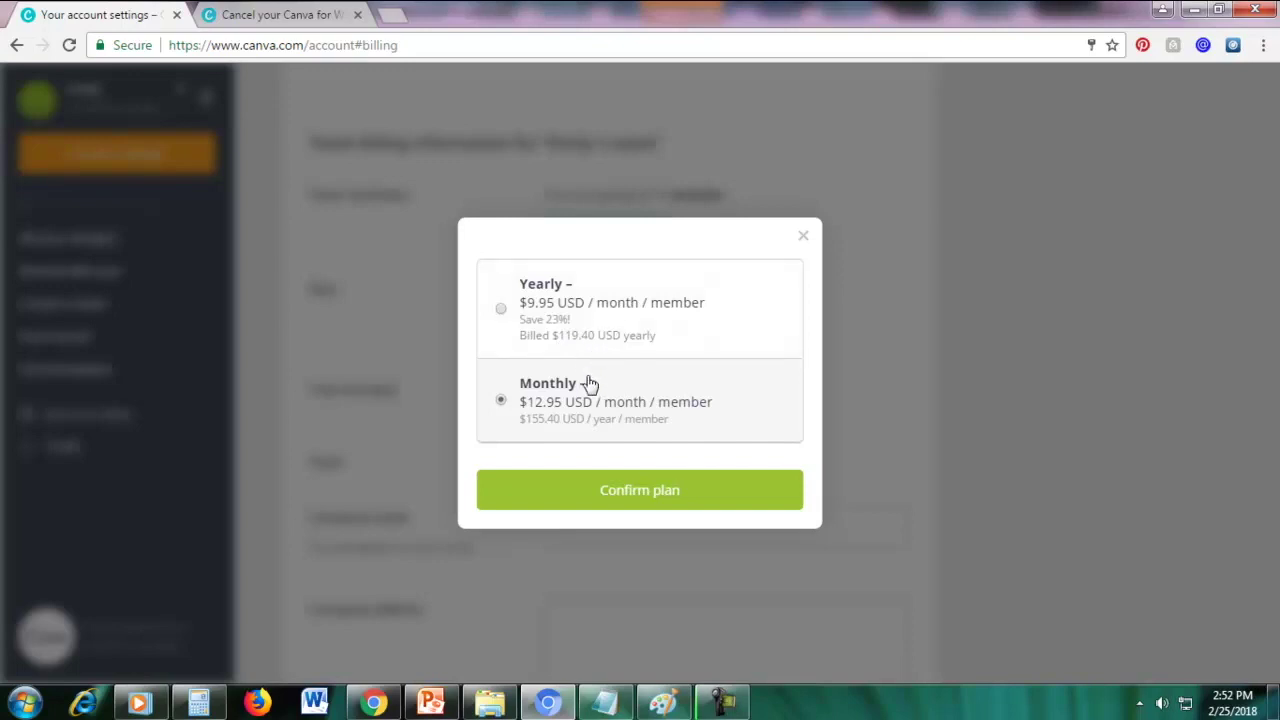
click(501, 310)
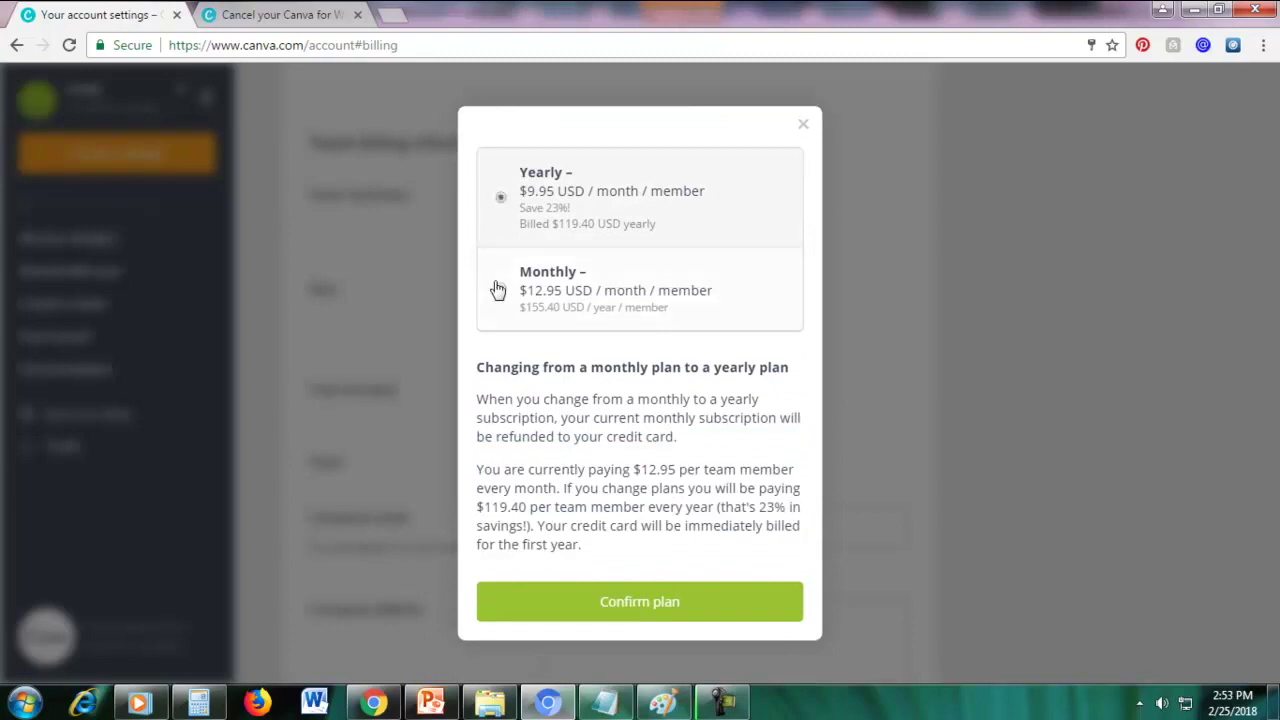
click(500, 289)
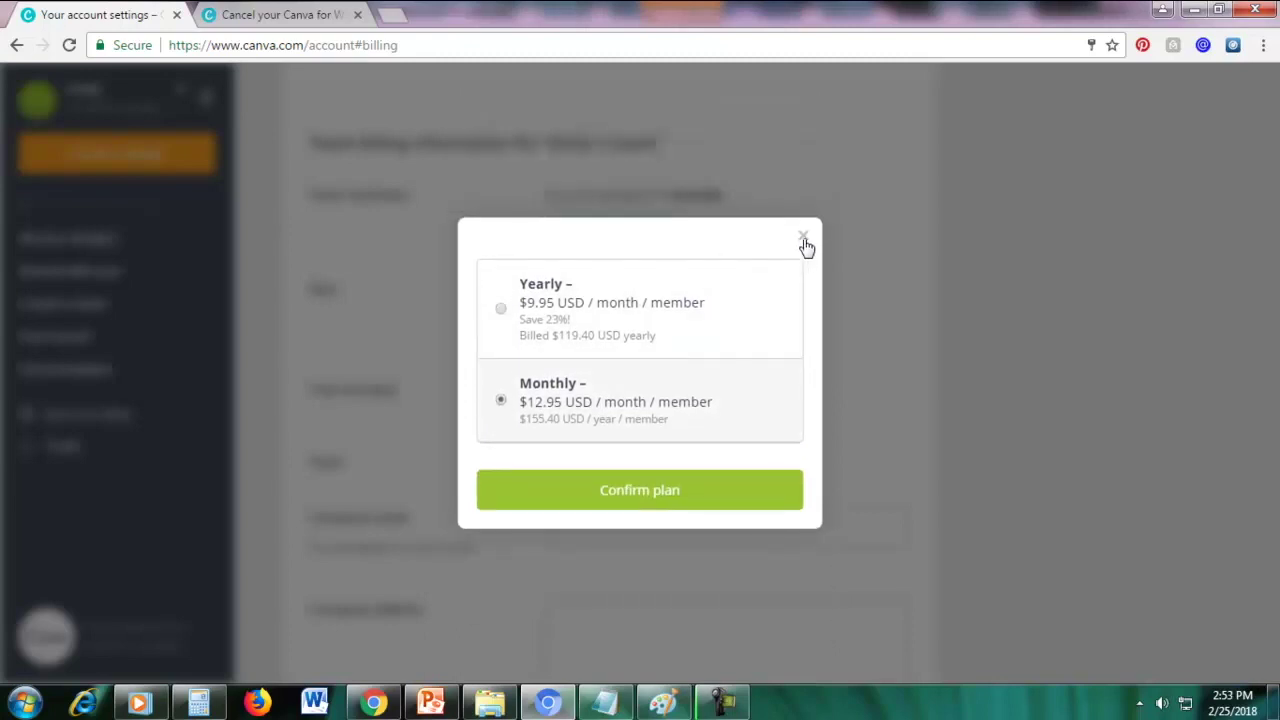
click(802, 237)
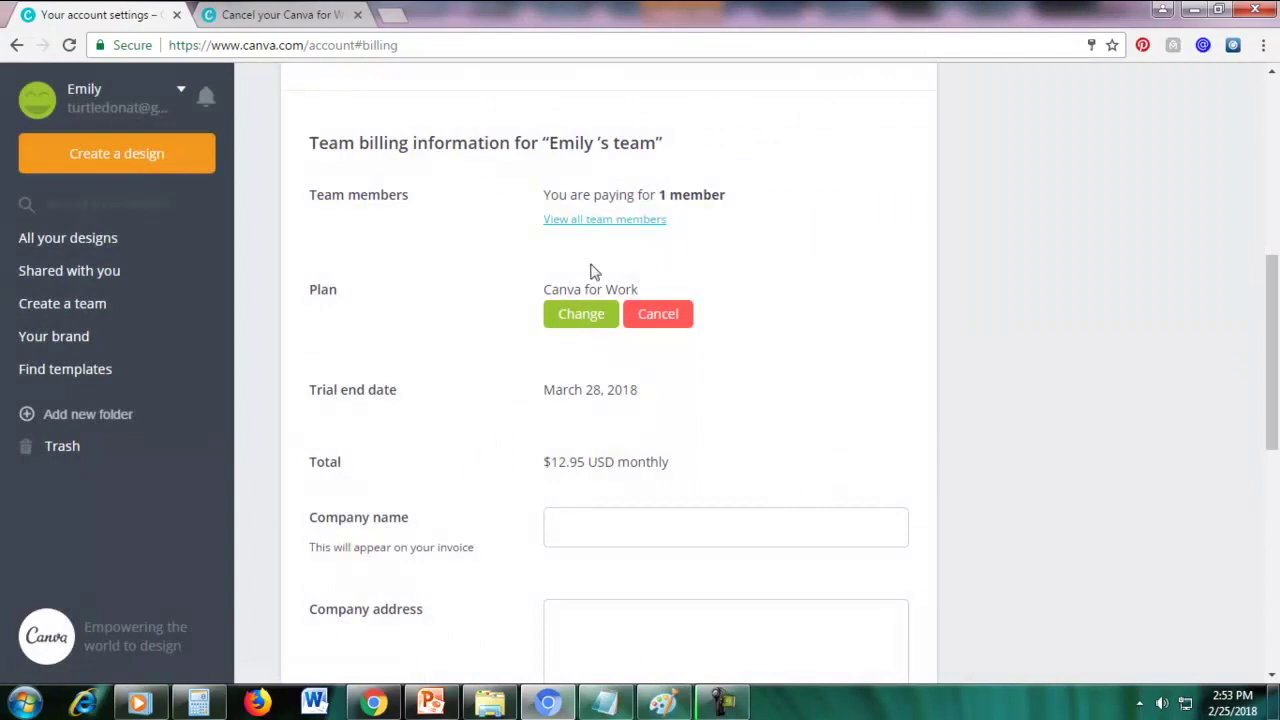
click(656, 316)
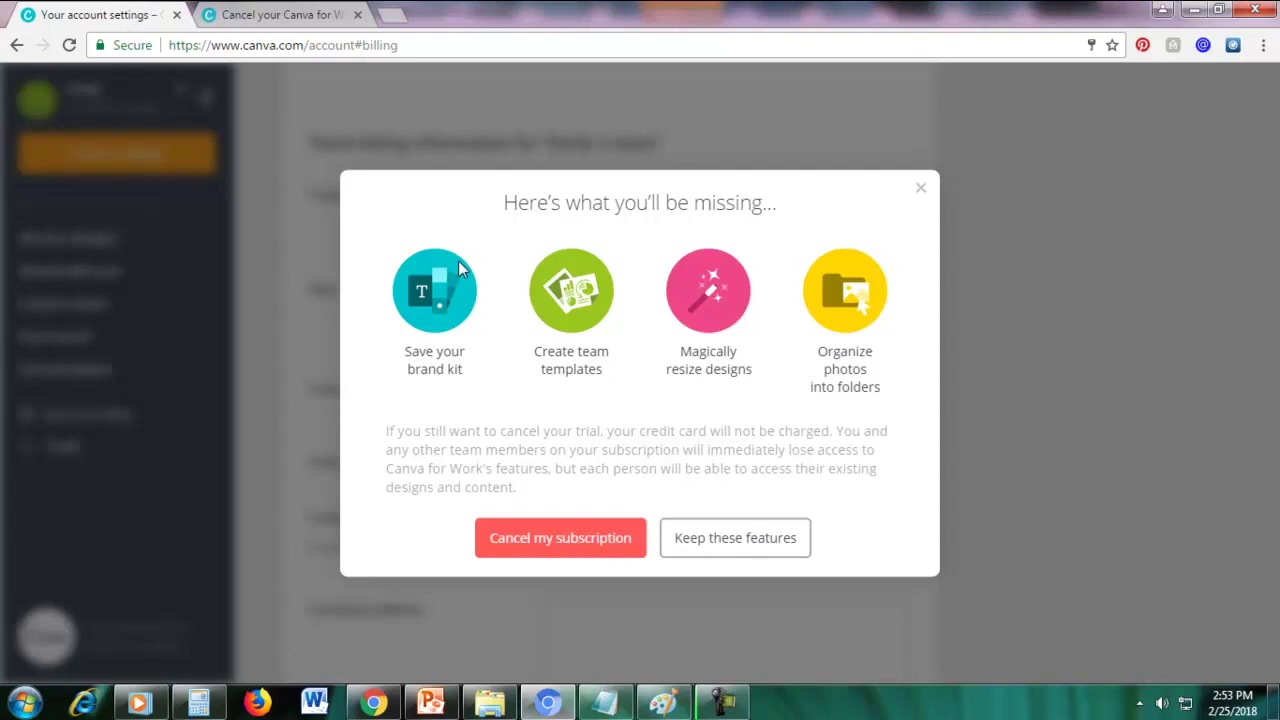
Confirm 'Cancel my subscription' for the Canva for Work trial and answer 'No thanks' to the survey
click(535, 542)
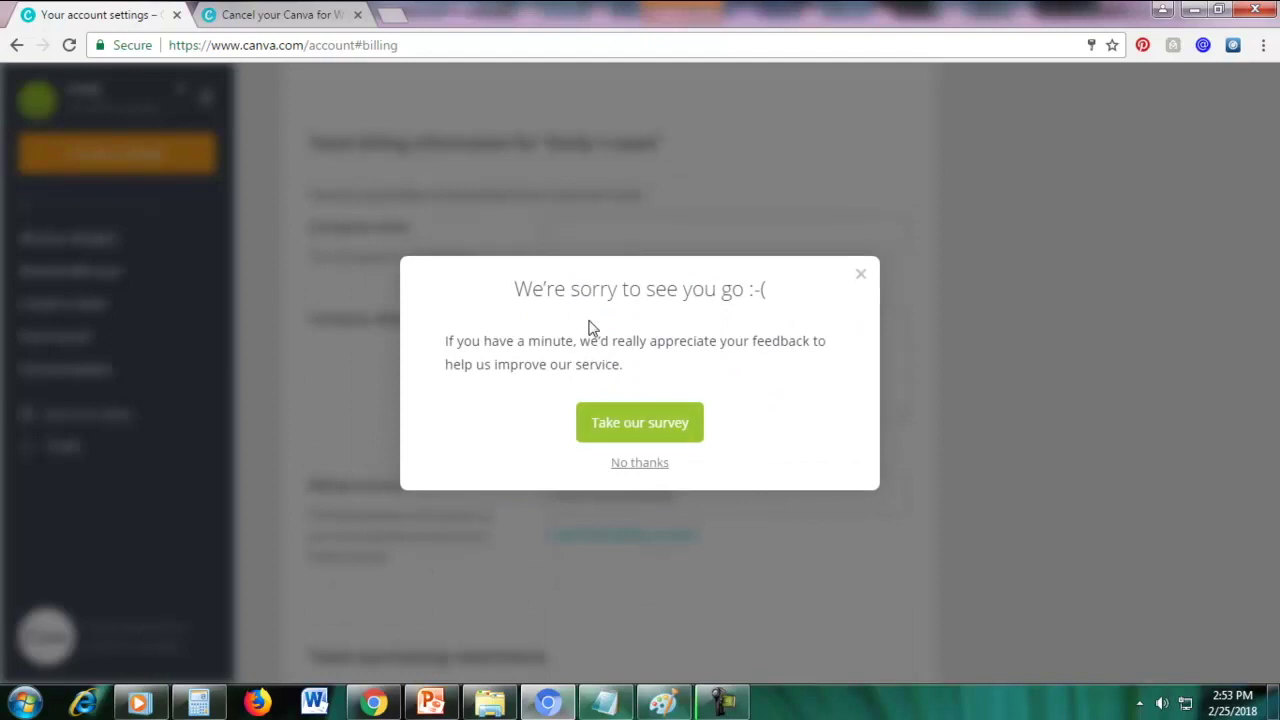
click(630, 462)
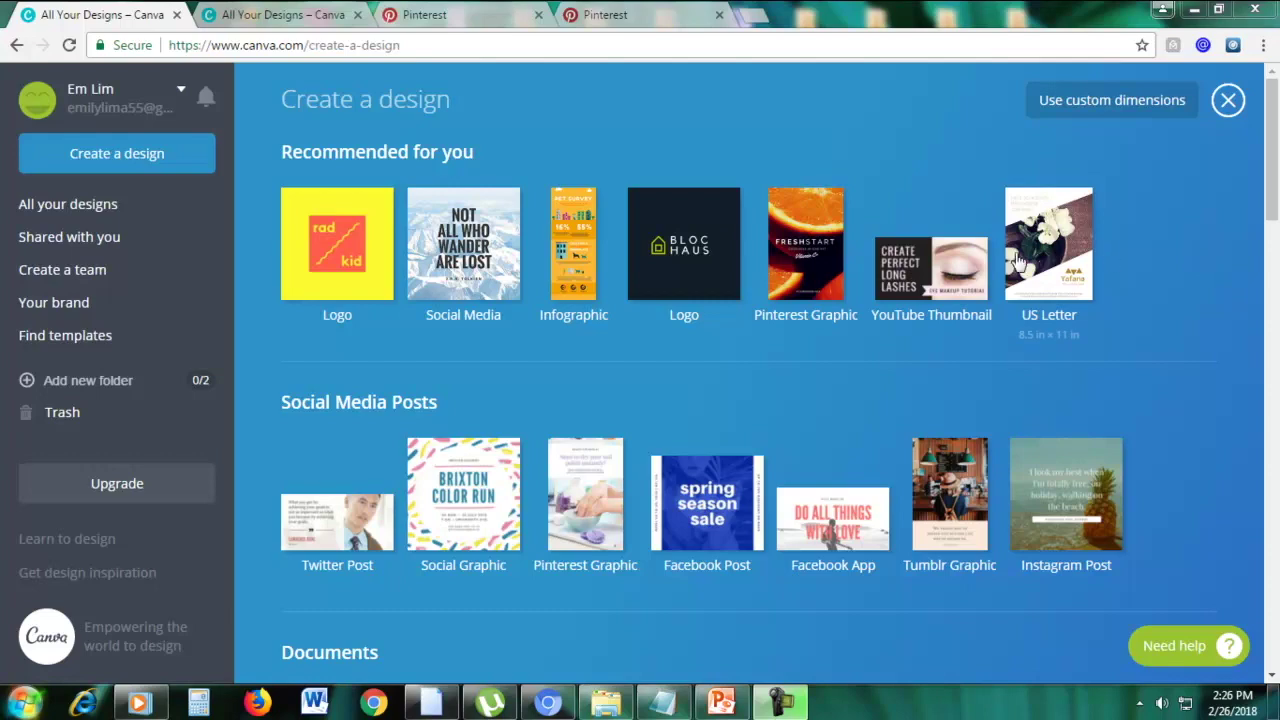
click(606, 14)
drag(1272, 313, 1273, 177)
scroll(1265, 100, up, 1)
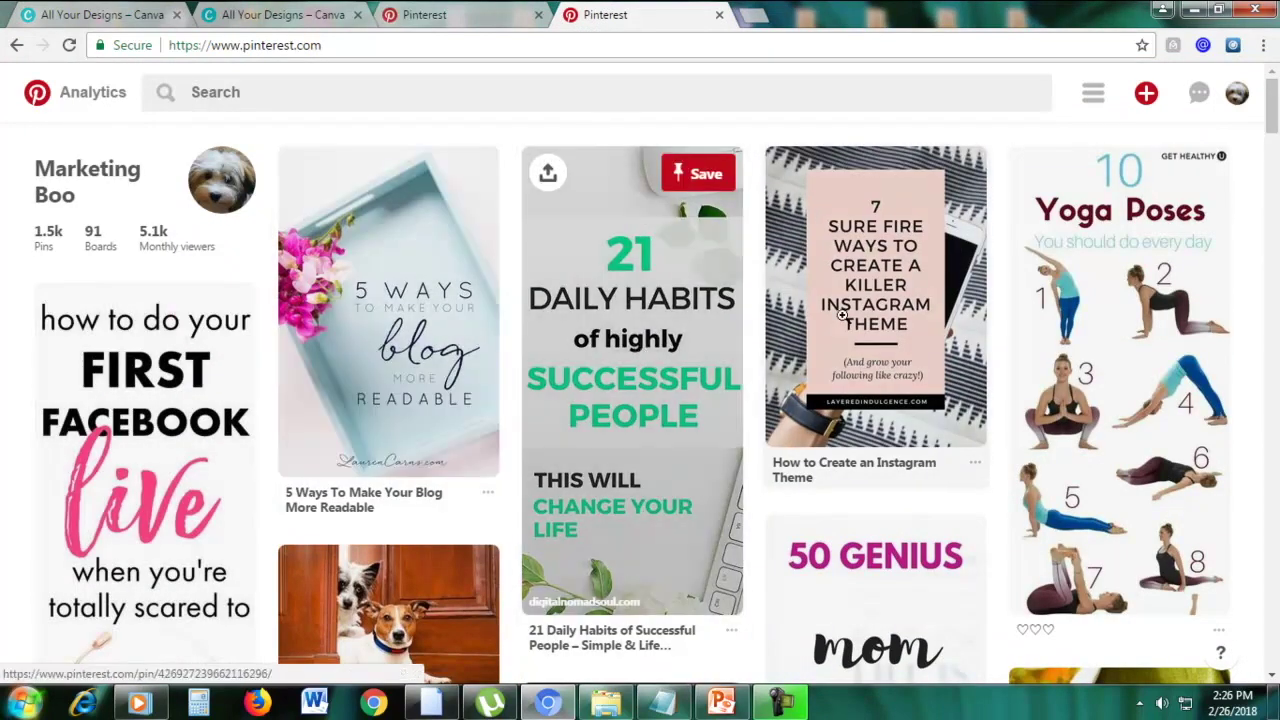
scroll(967, 300, down, 2)
scroll(967, 300, down, 1)
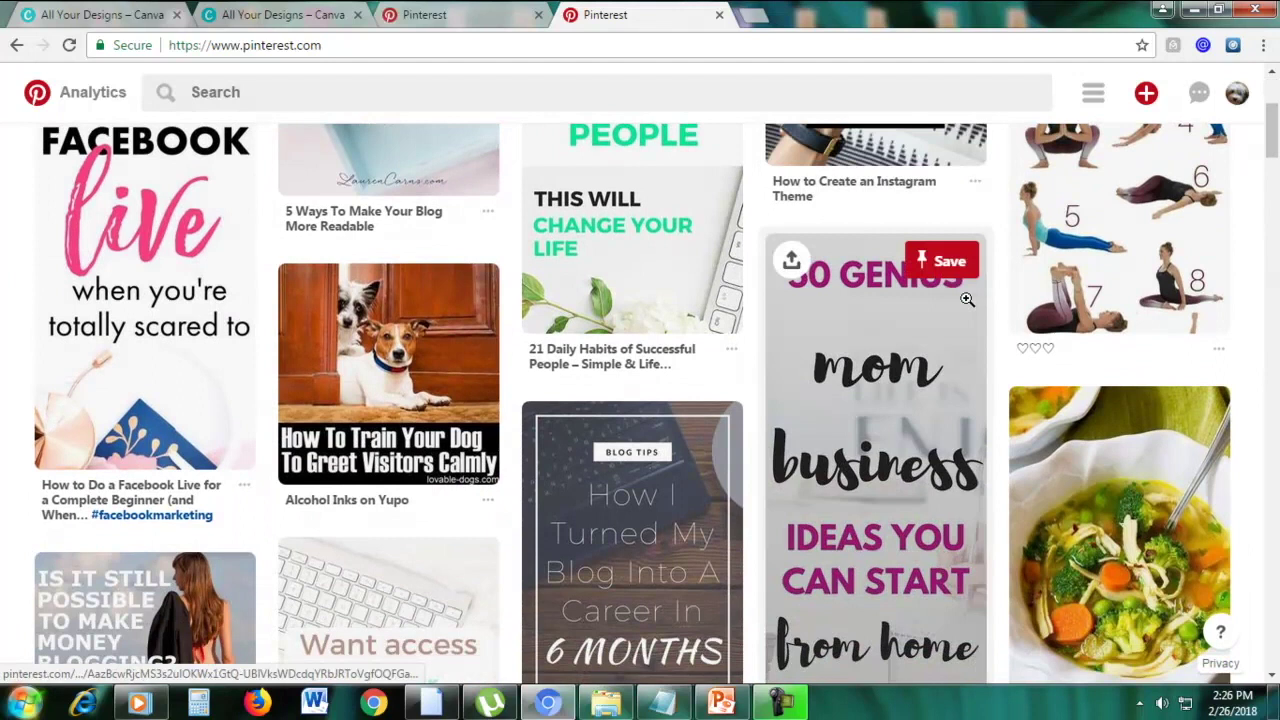
scroll(967, 300, down, 6)
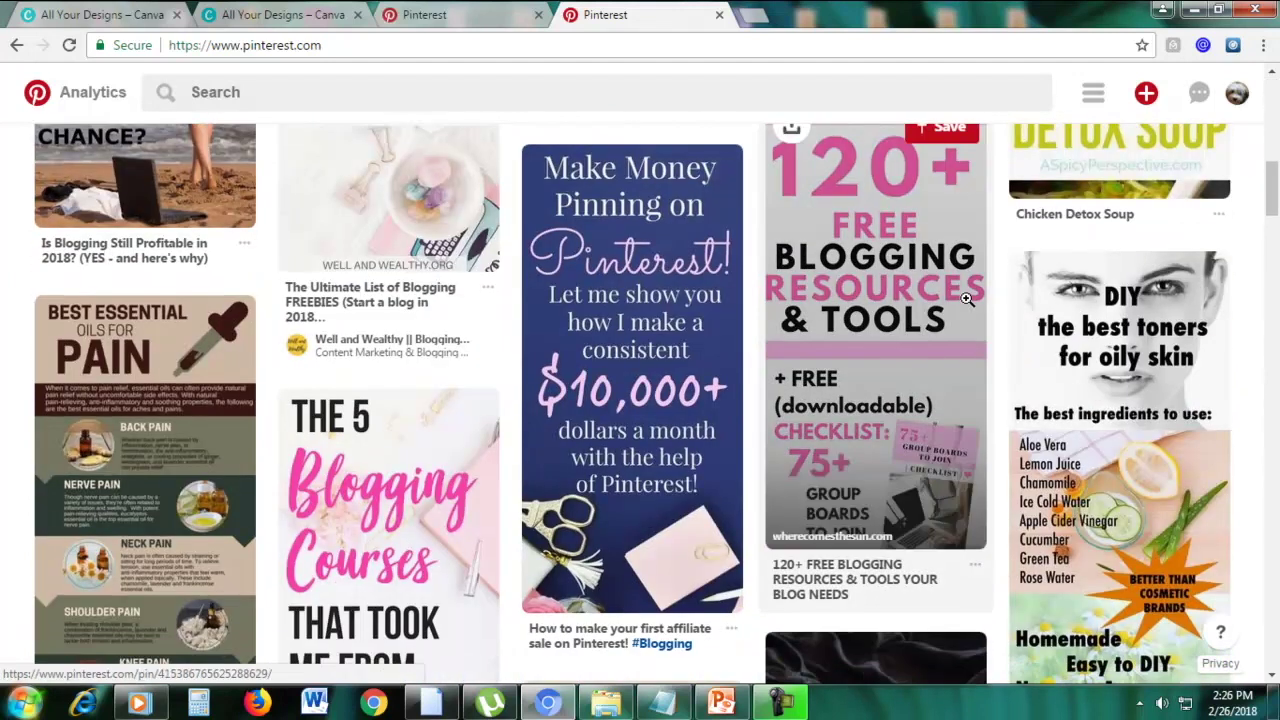
scroll(860, 310, up, 2)
scroll(860, 310, down, 2)
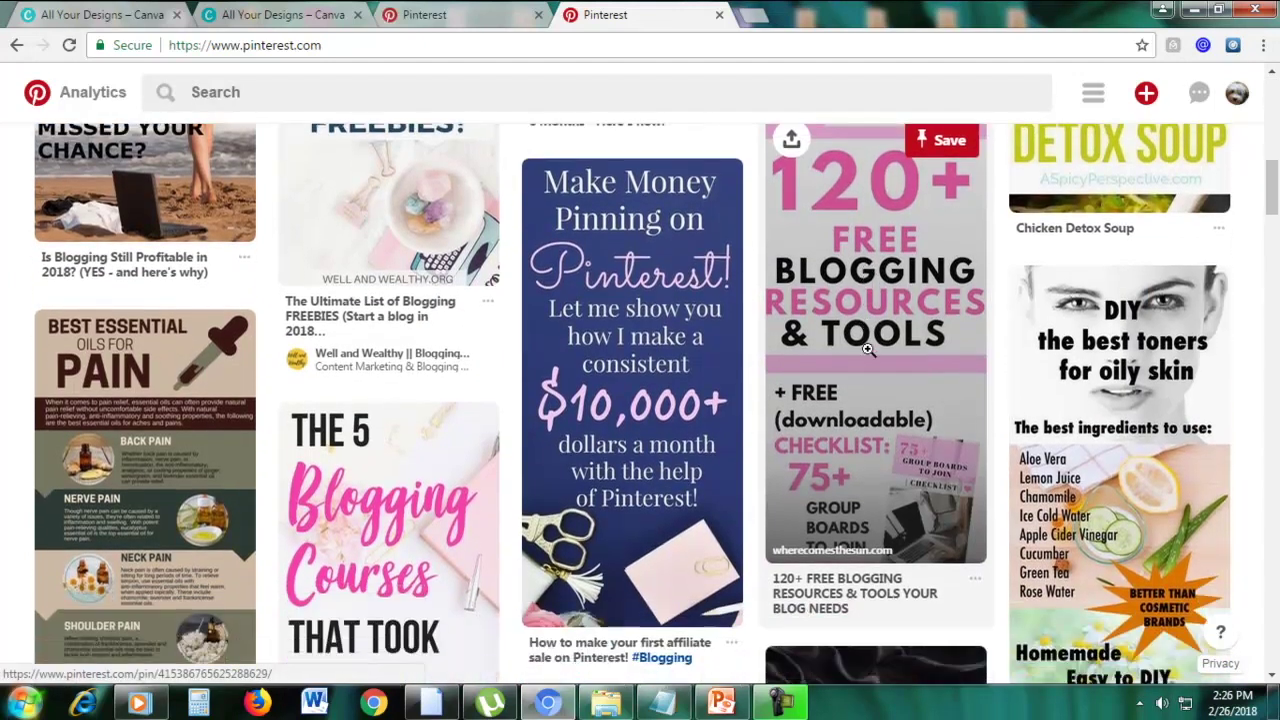
scroll(857, 313, up, 1)
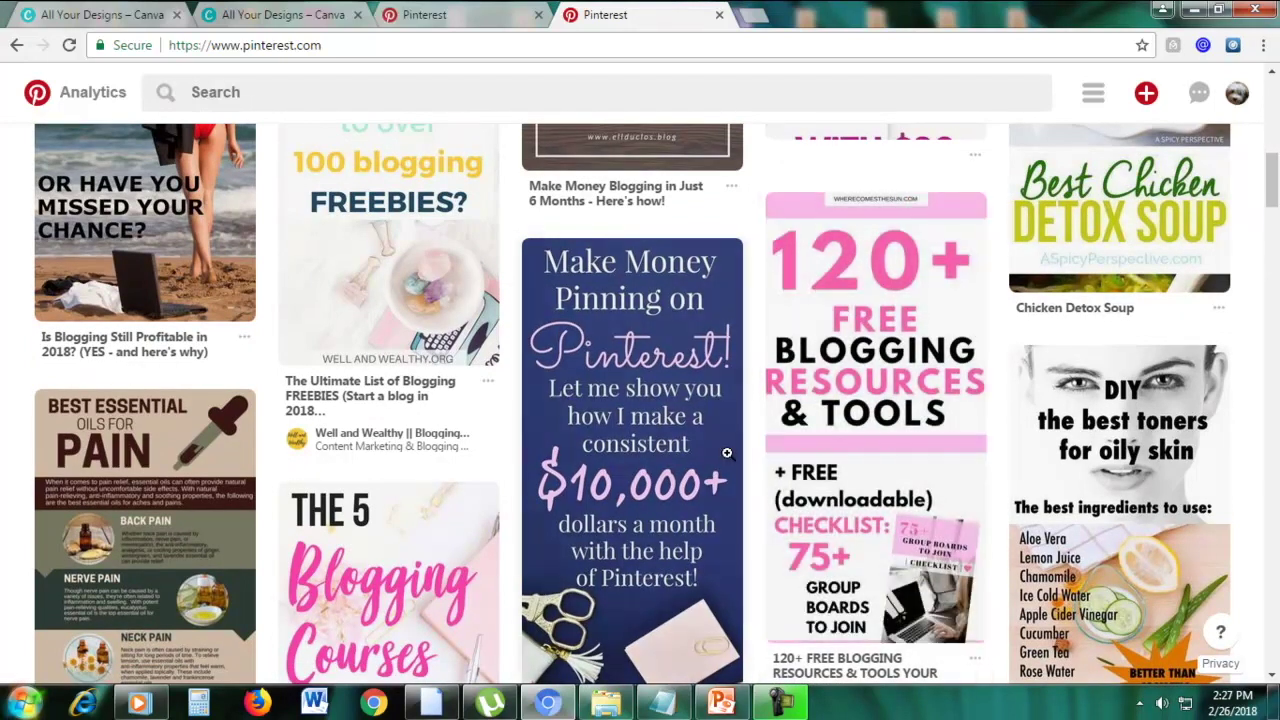
scroll(728, 450, down, 4)
scroll(810, 400, down, 3)
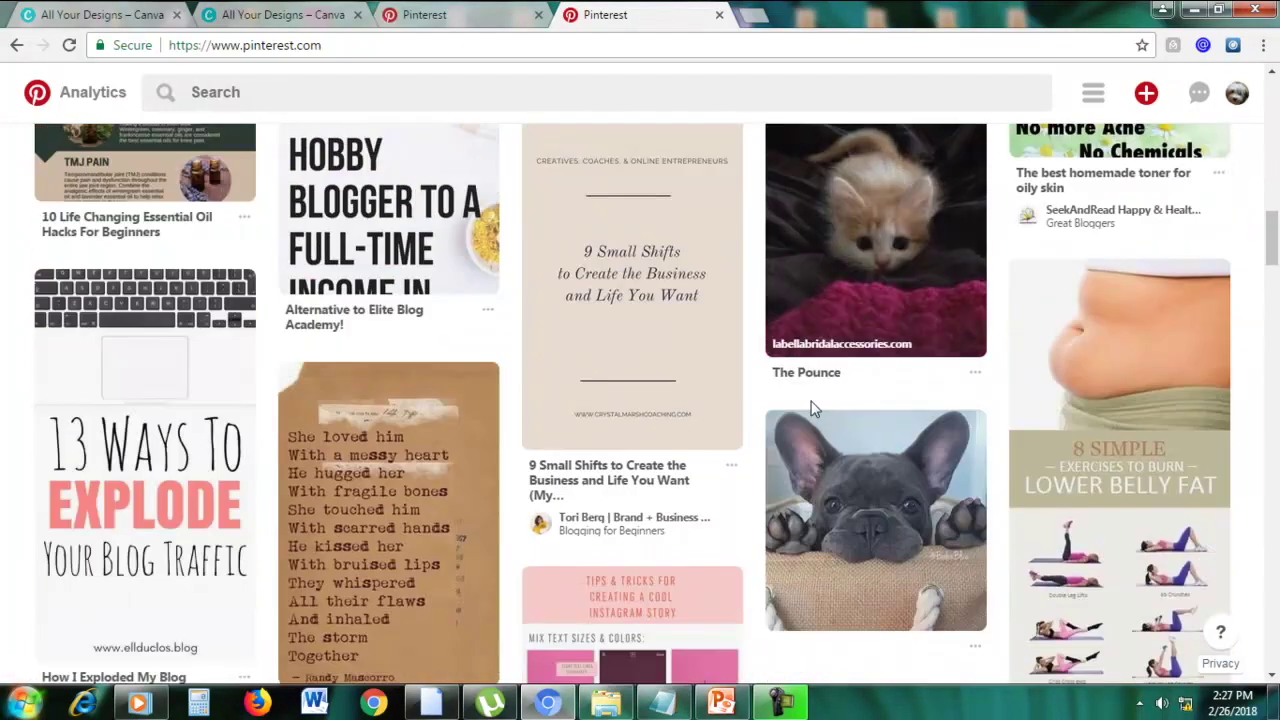
scroll(810, 400, down, 4)
scroll(811, 400, up, 7)
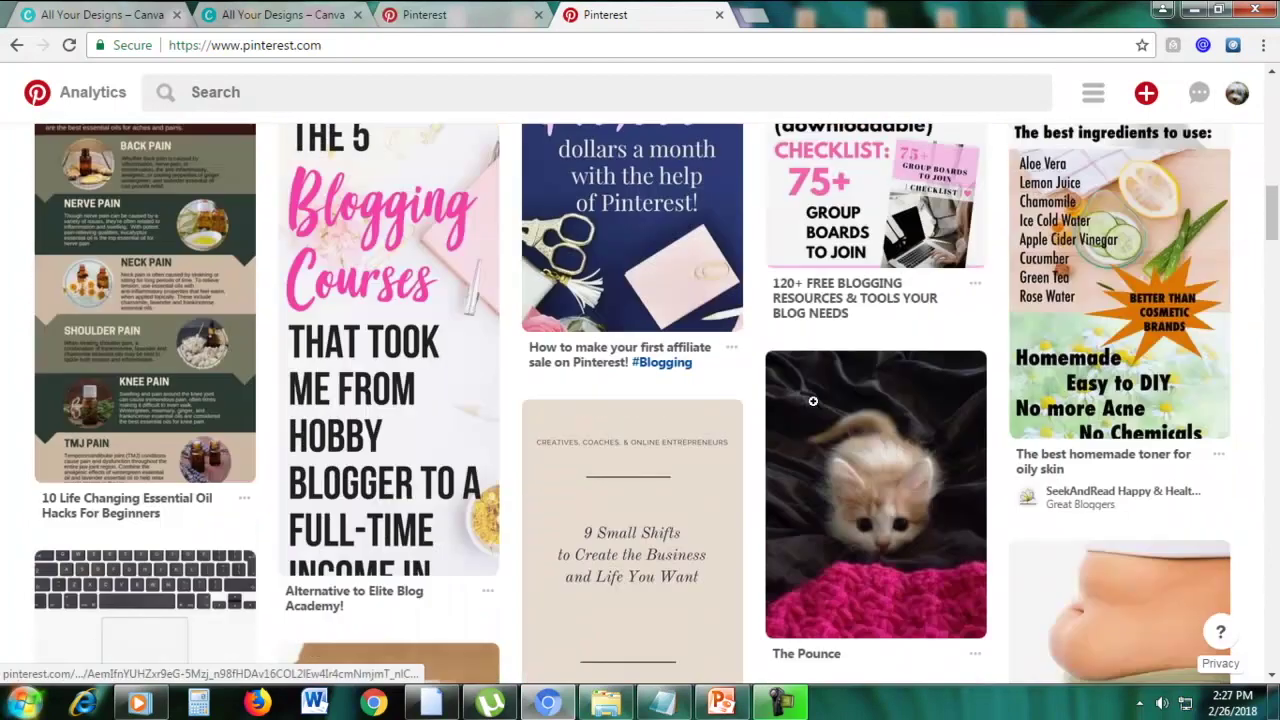
scroll(814, 401, down, 7)
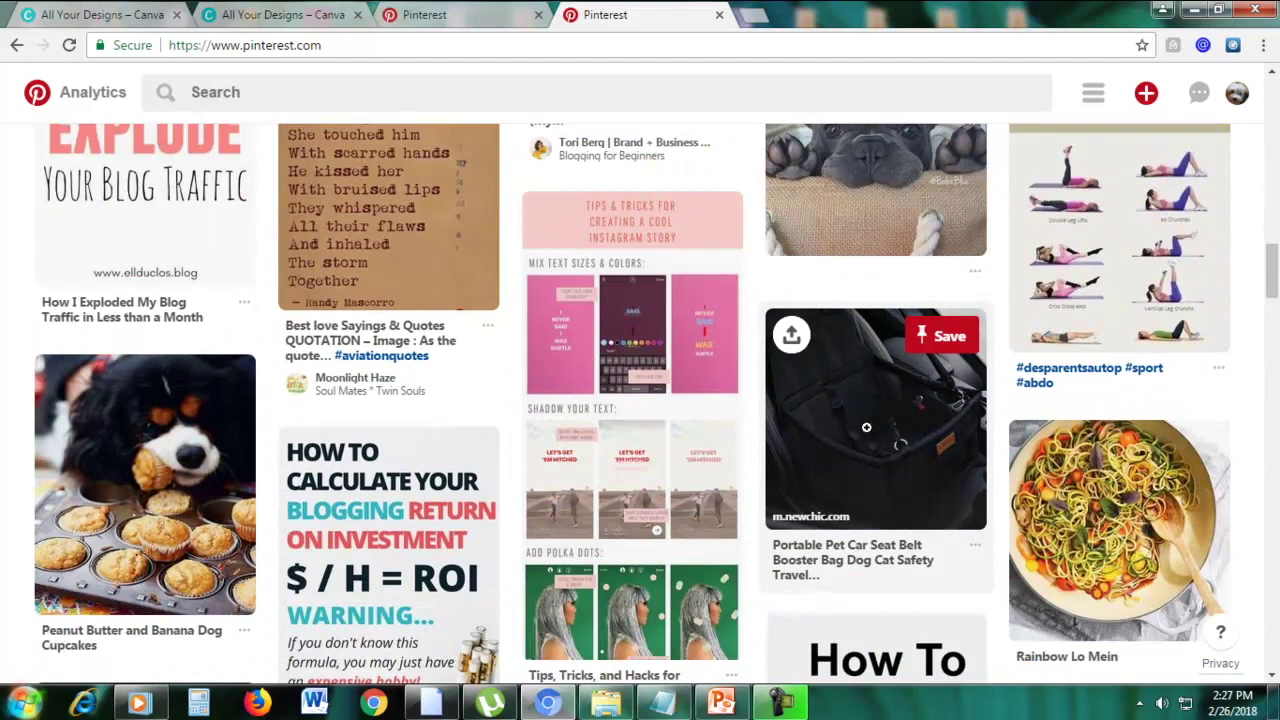
scroll(866, 427, down, 1)
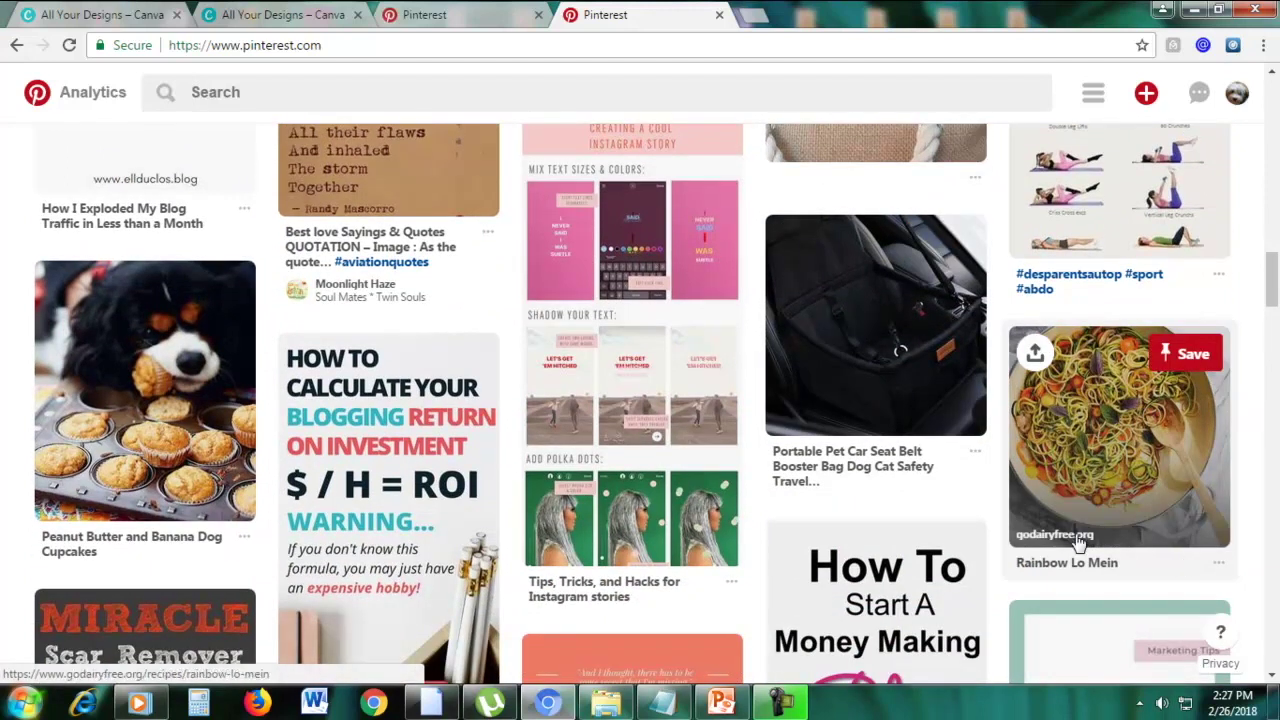
scroll(1141, 424, up, 6)
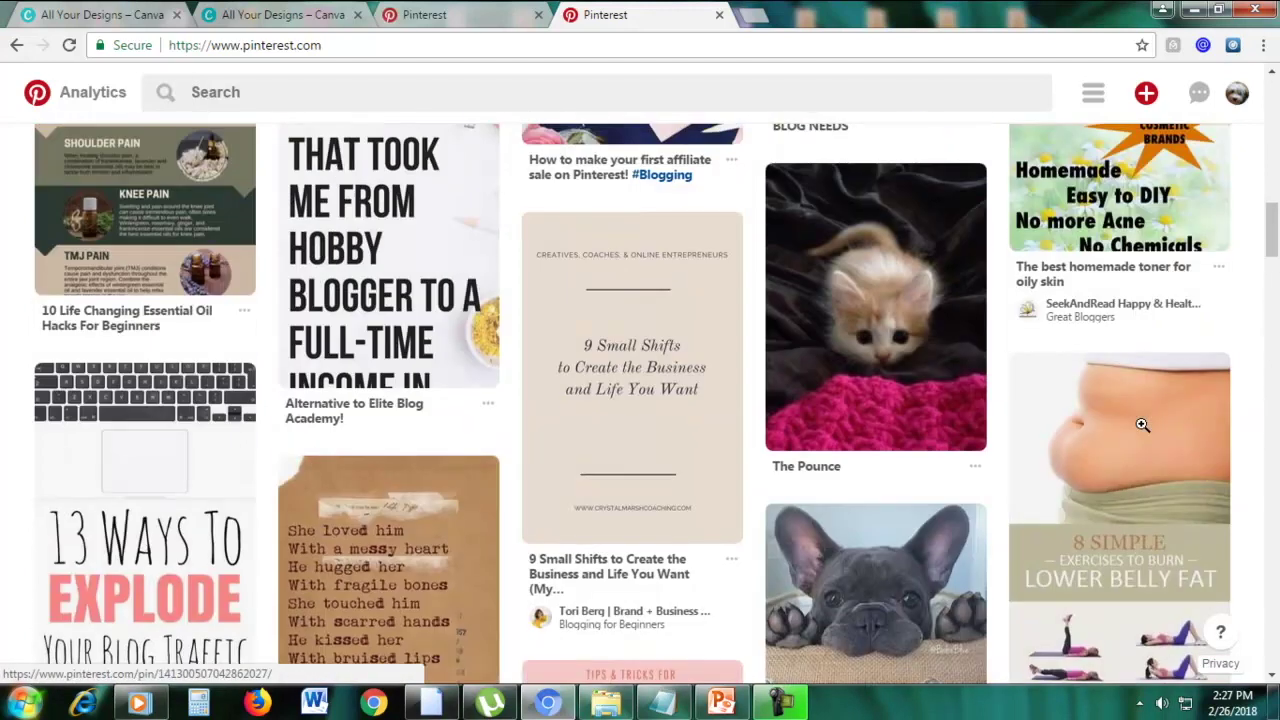
scroll(1162, 455, down, 2)
scroll(1167, 461, up, 12)
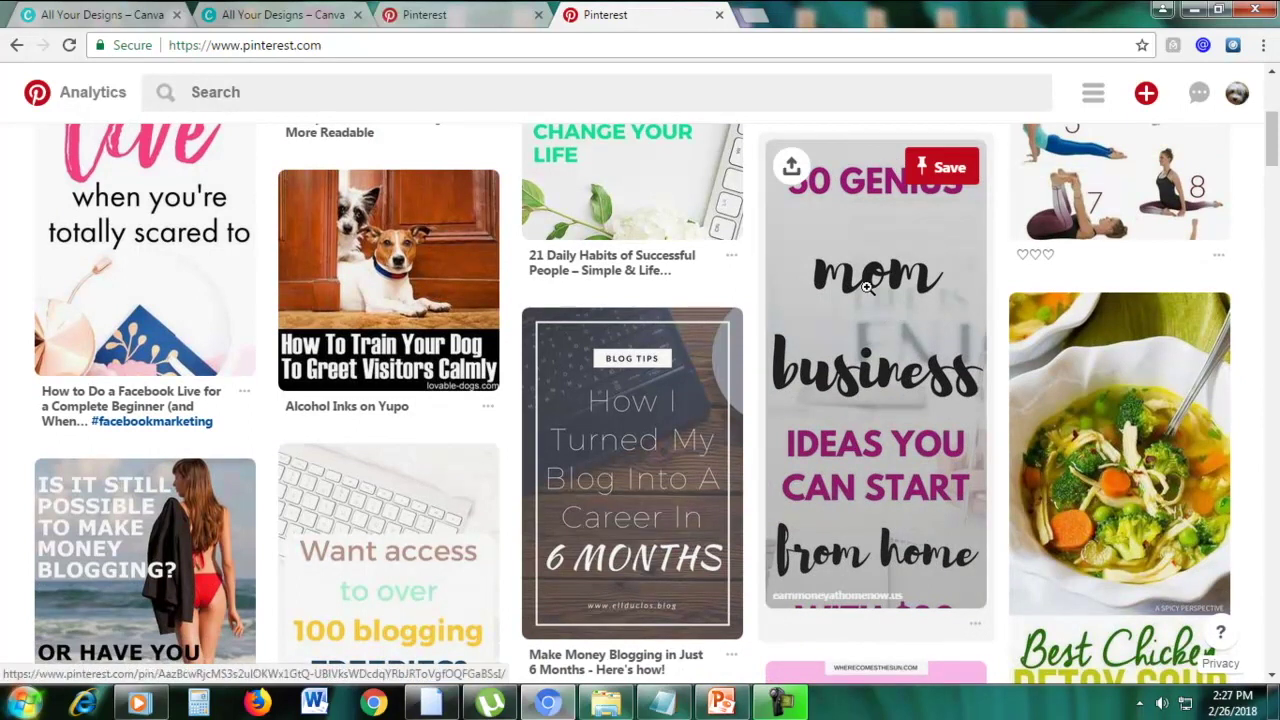
scroll(867, 287, down, 5)
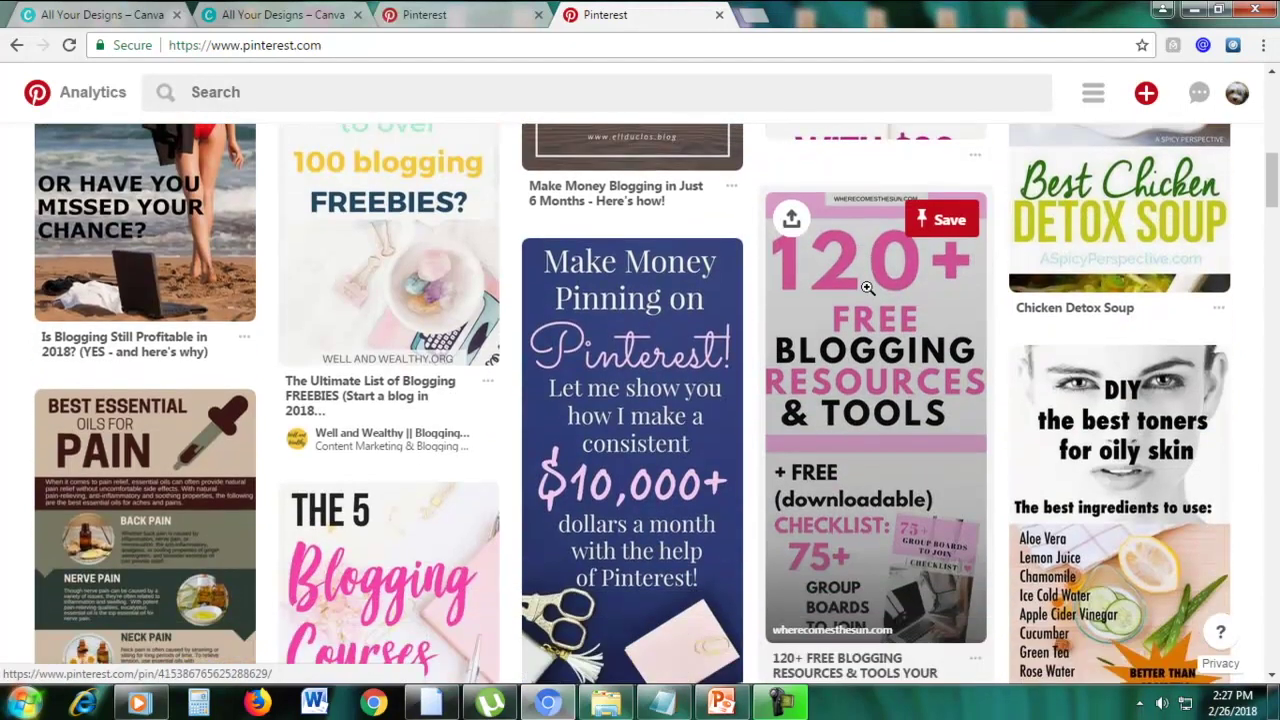
scroll(867, 287, down, 1)
scroll(867, 287, down, 2)
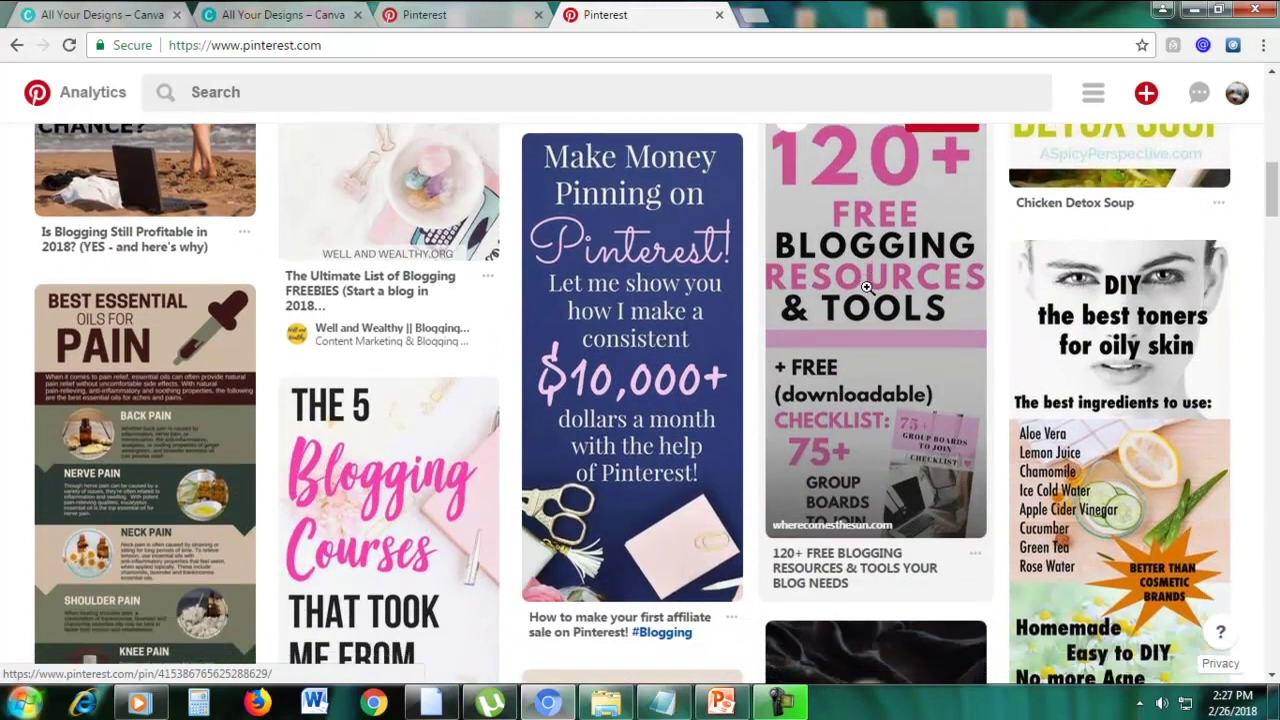
scroll(867, 287, up, 6)
scroll(867, 287, down, 3)
mouse_move(867, 287)
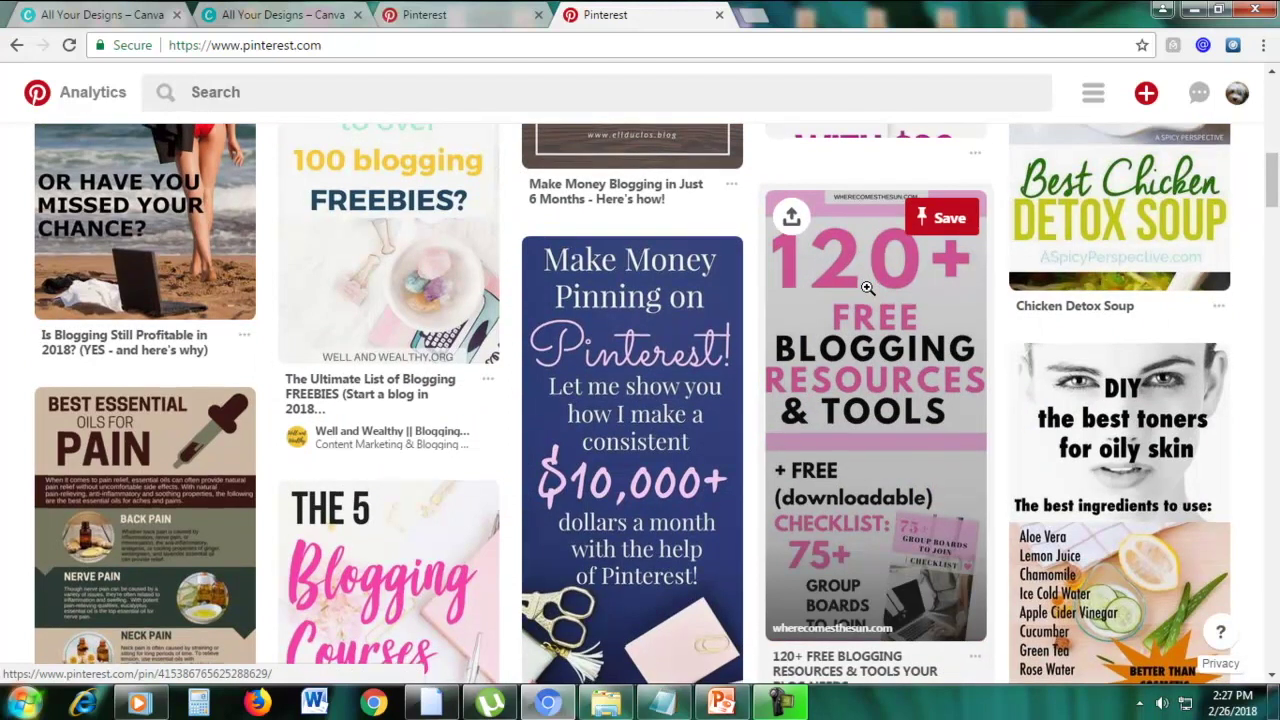
scroll(867, 287, down, 1)
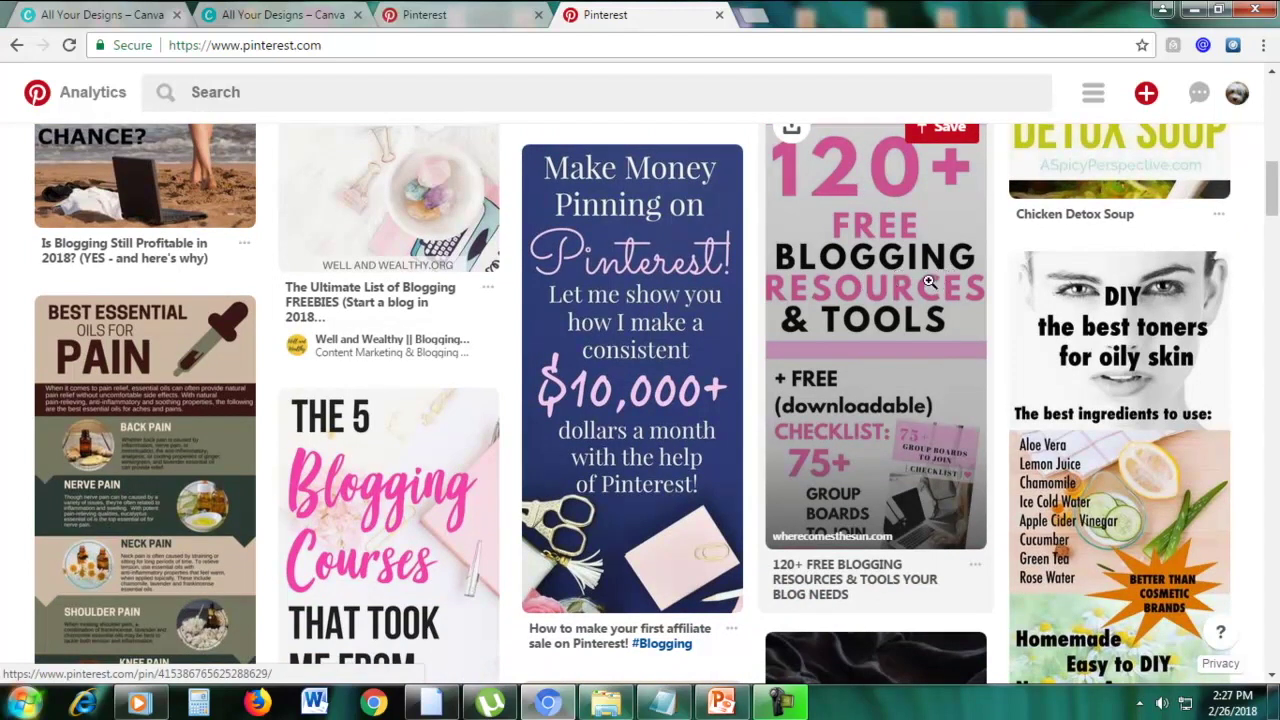
scroll(928, 283, down, 15)
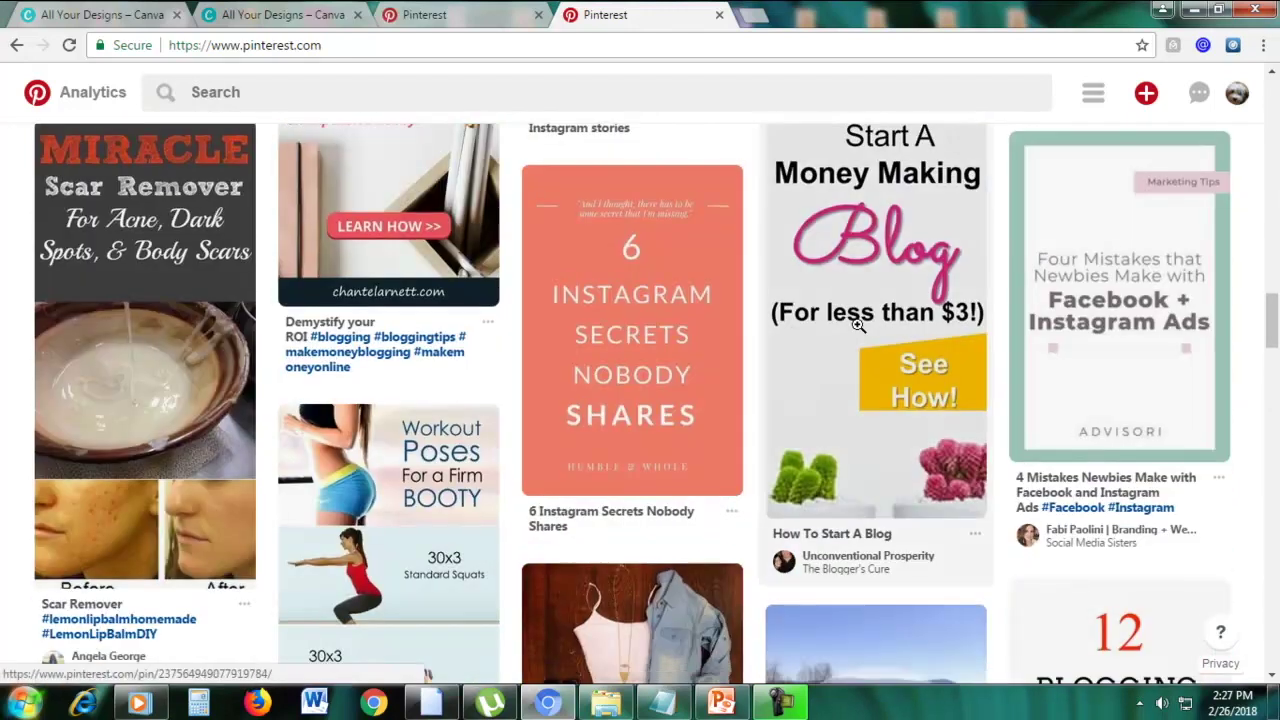
scroll(860, 323, down, 7)
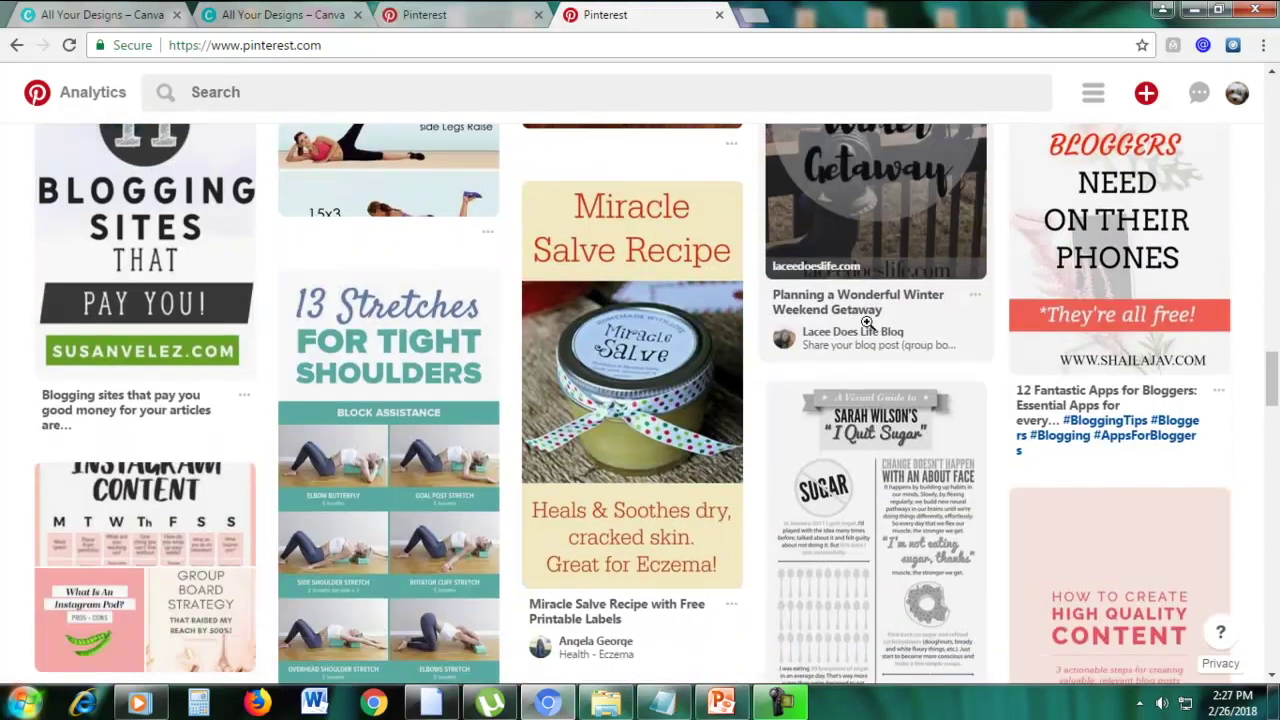
drag(1271, 378, 1271, 149)
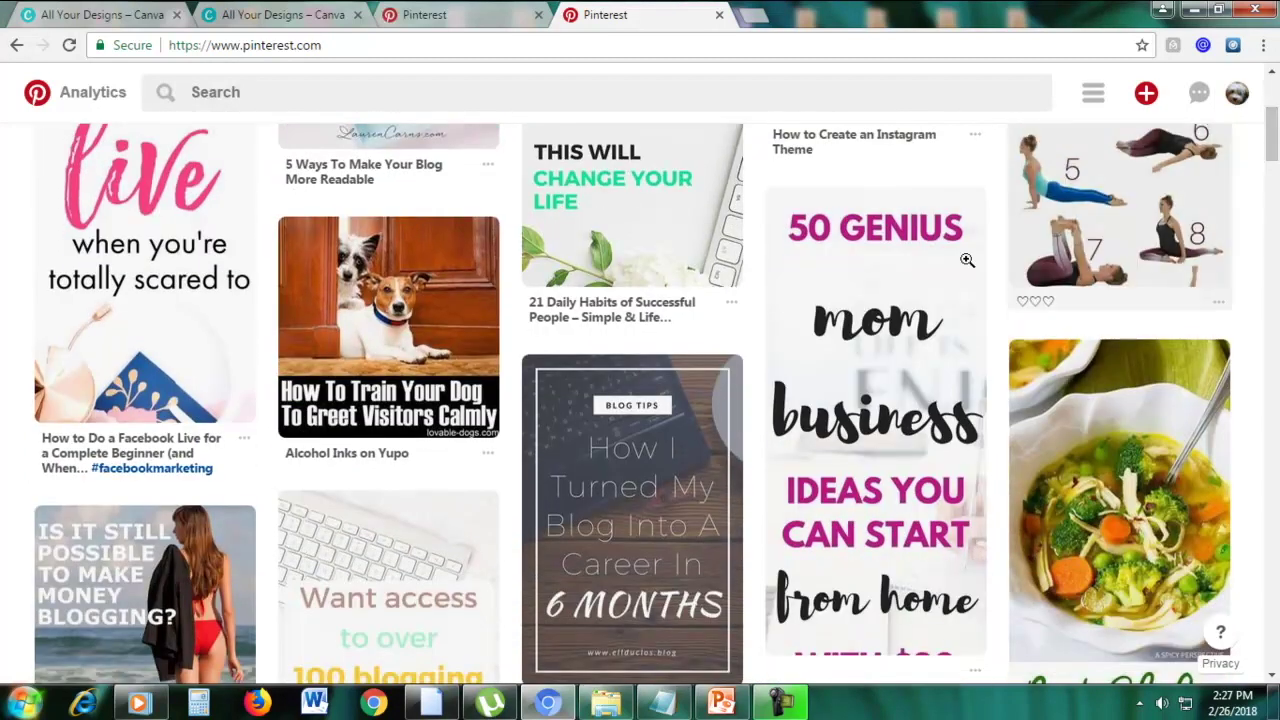
mouse_move(797, 291)
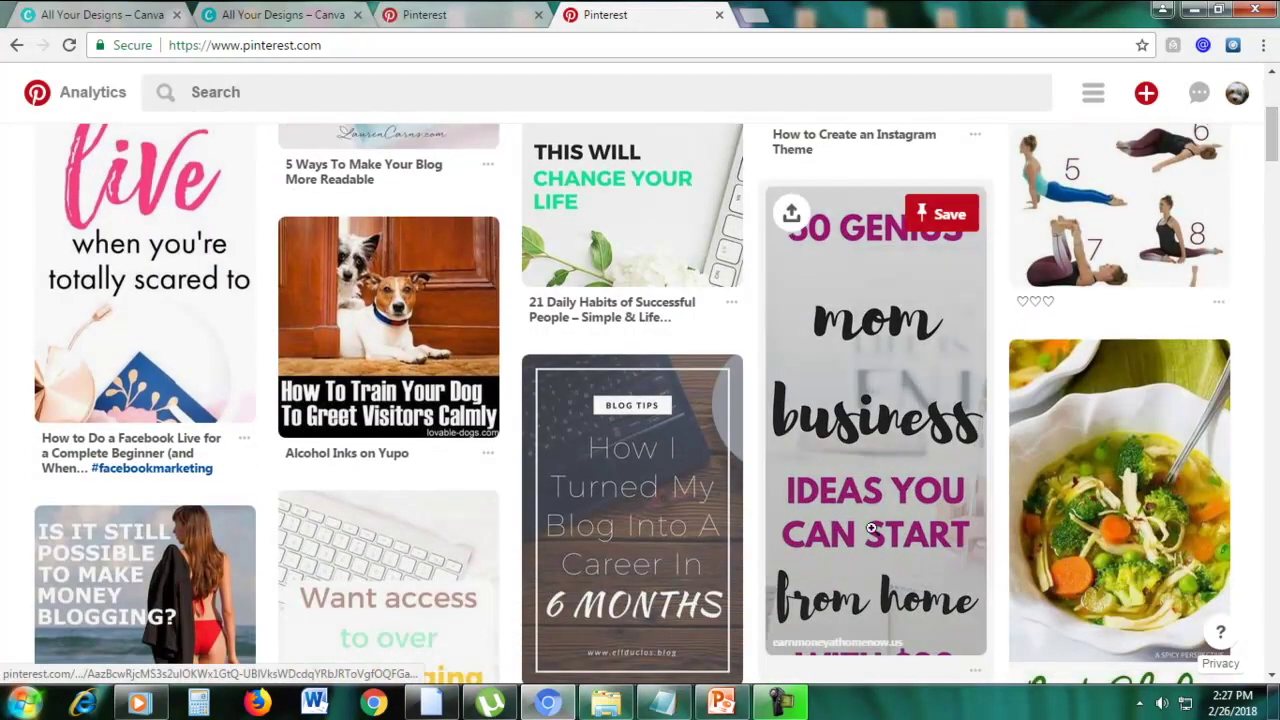
scroll(85, 290, up, 2)
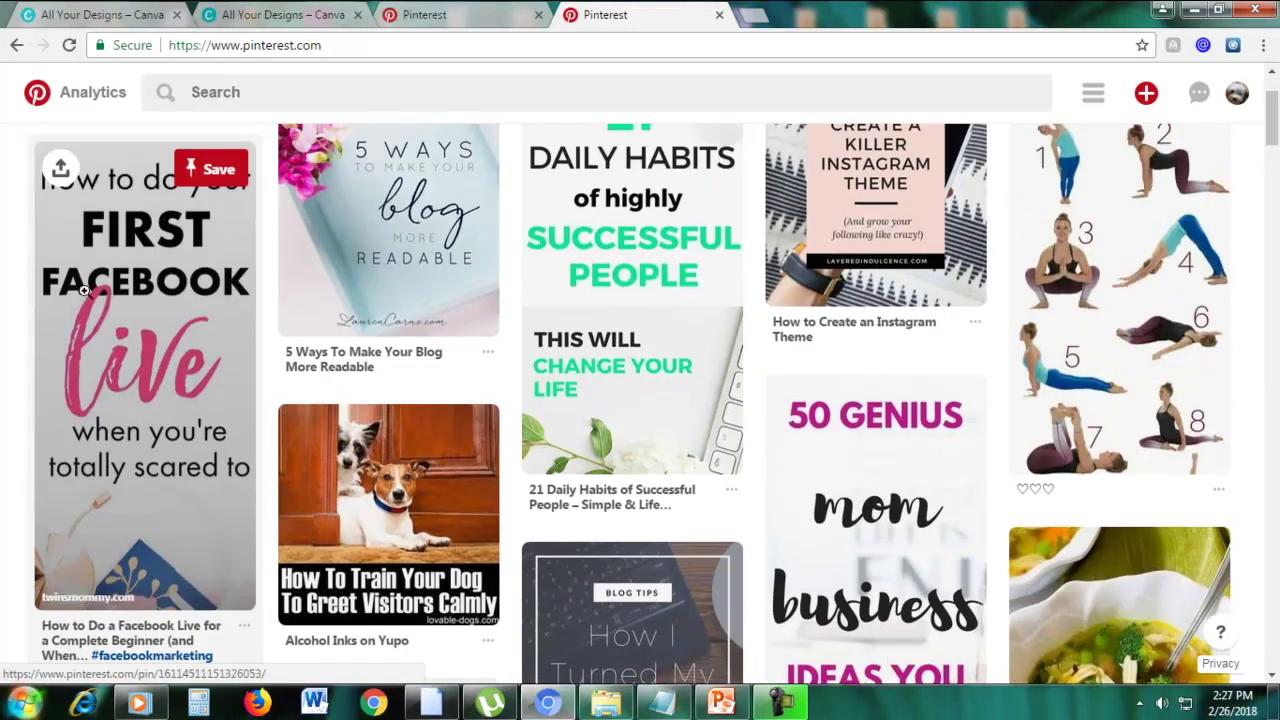
scroll(185, 308, down, 9)
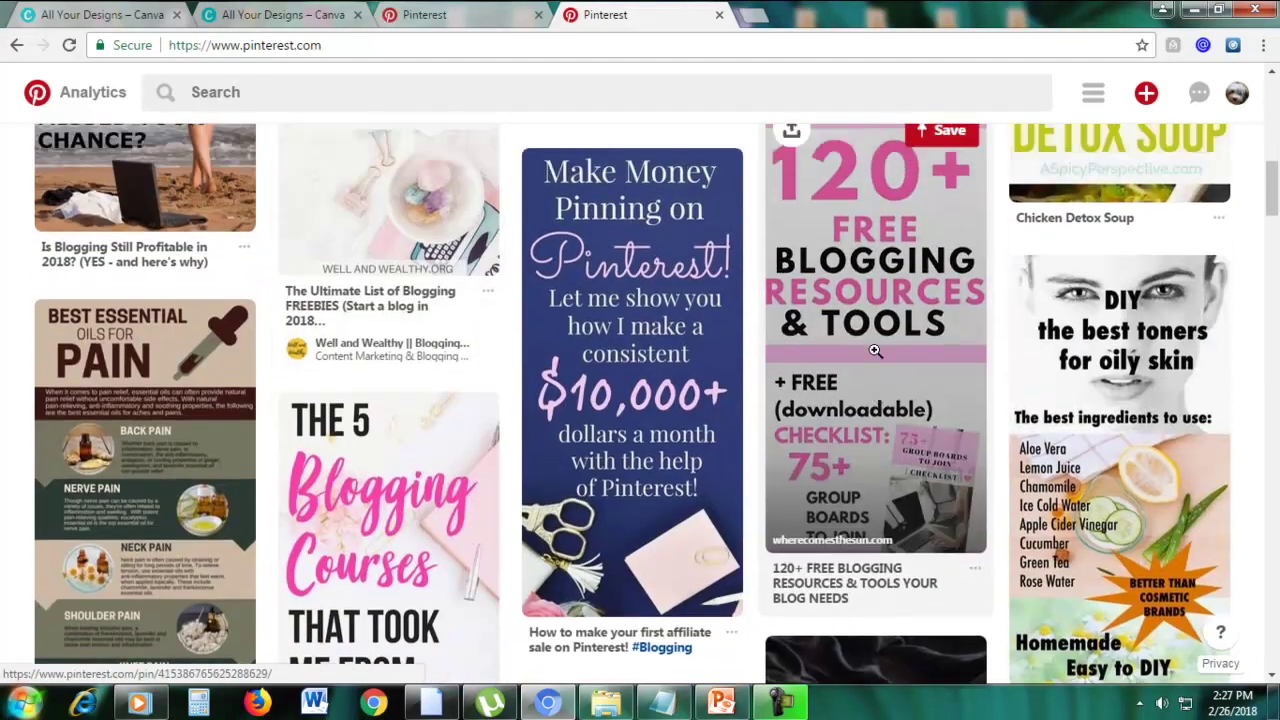
scroll(752, 350, up, 2)
scroll(616, 347, down, 2)
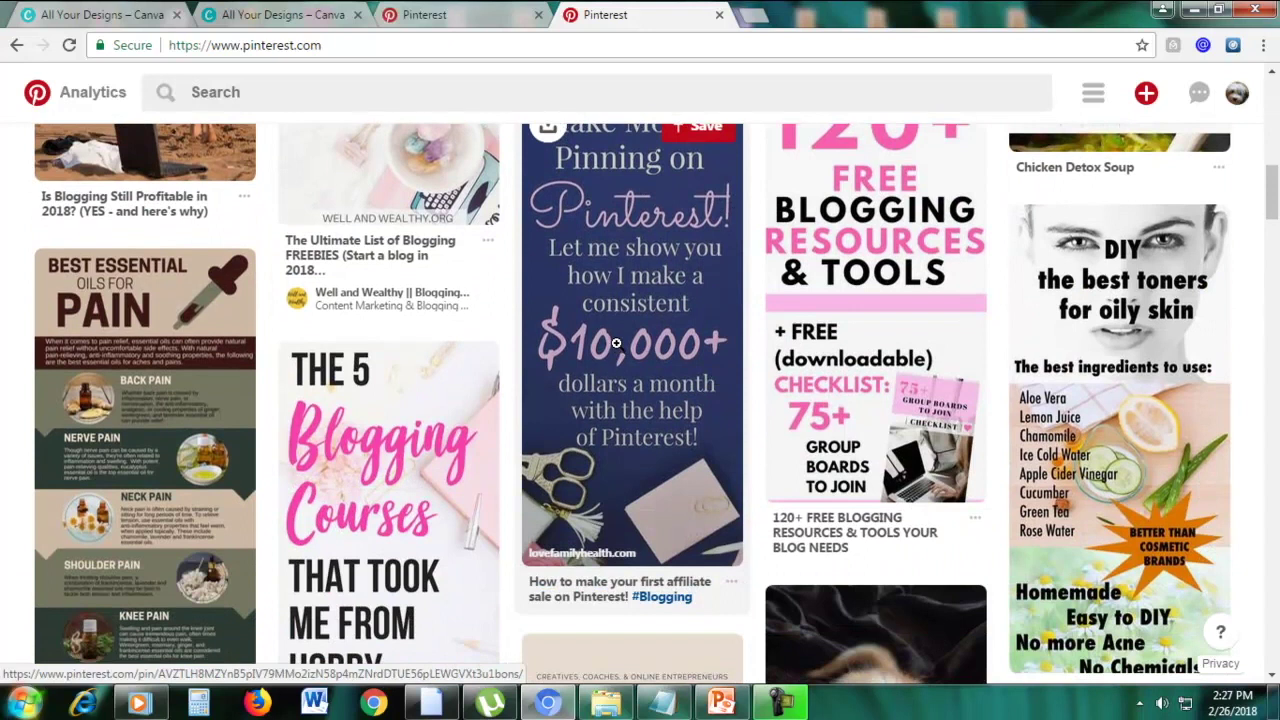
scroll(366, 521, down, 2)
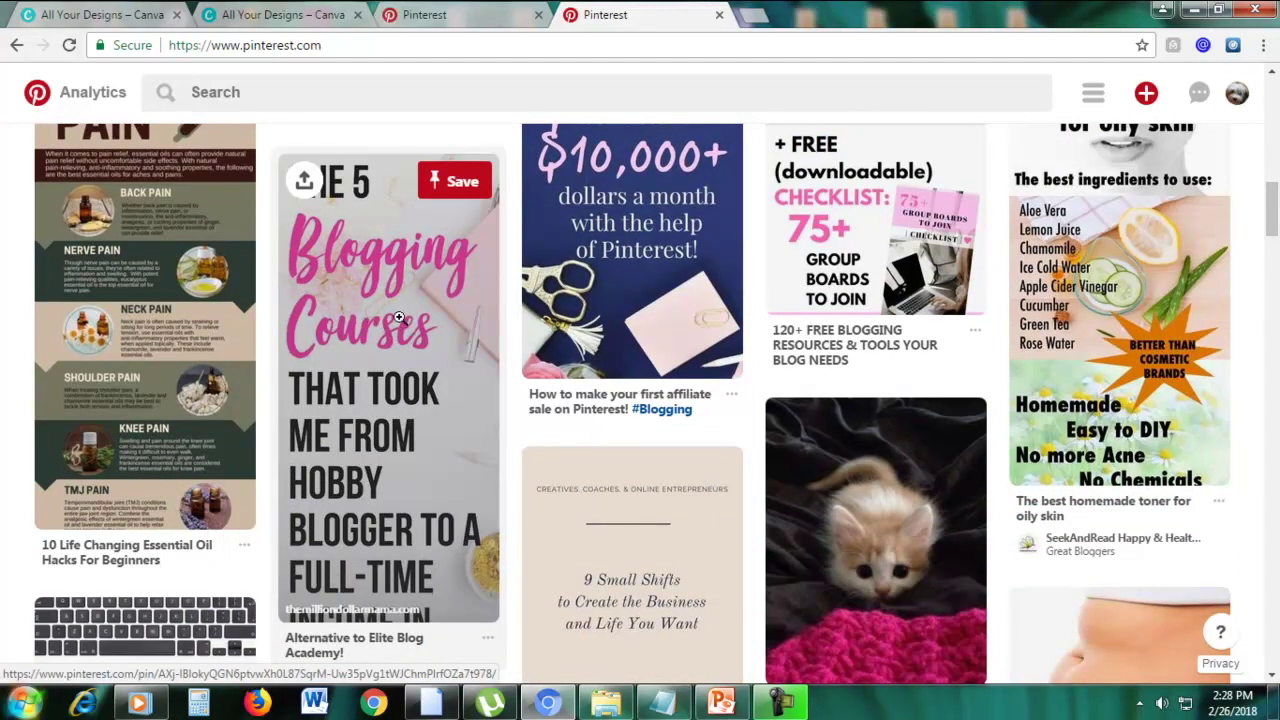
scroll(464, 317, up, 3)
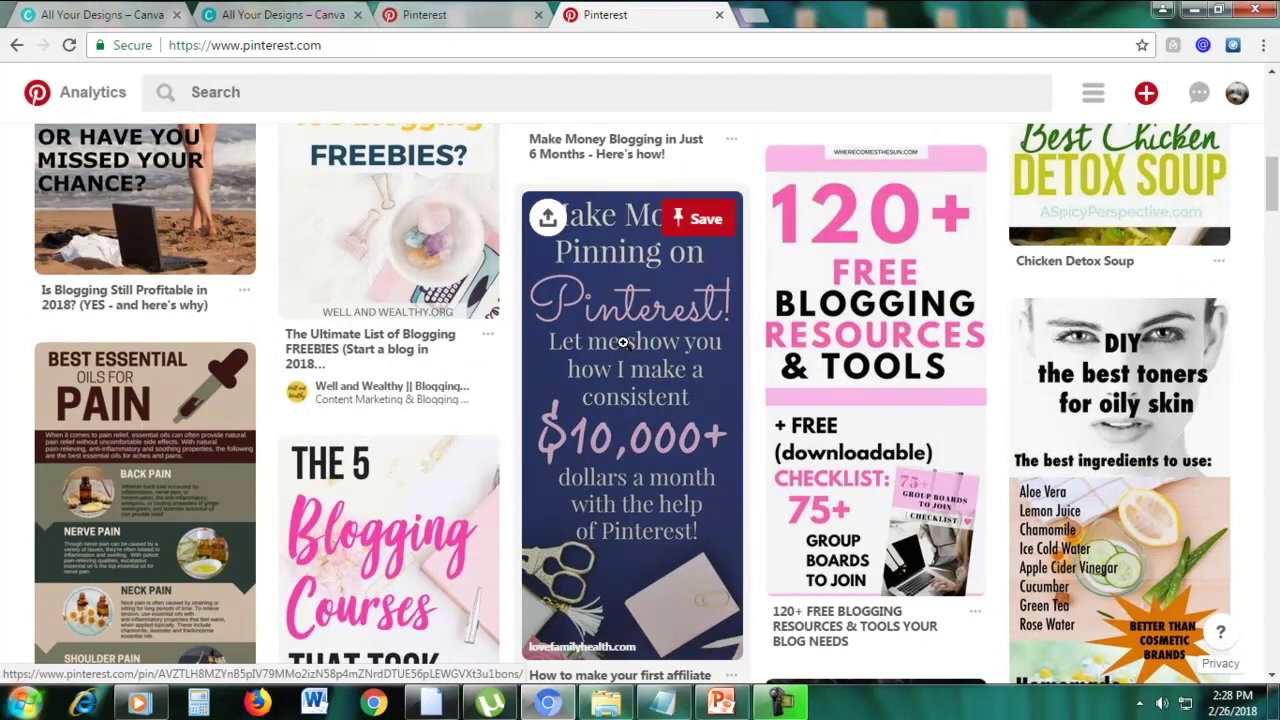
Create a Pinterest Graphic, apply the purple quote layout, then switch to the Pinterest board
click(147, 20)
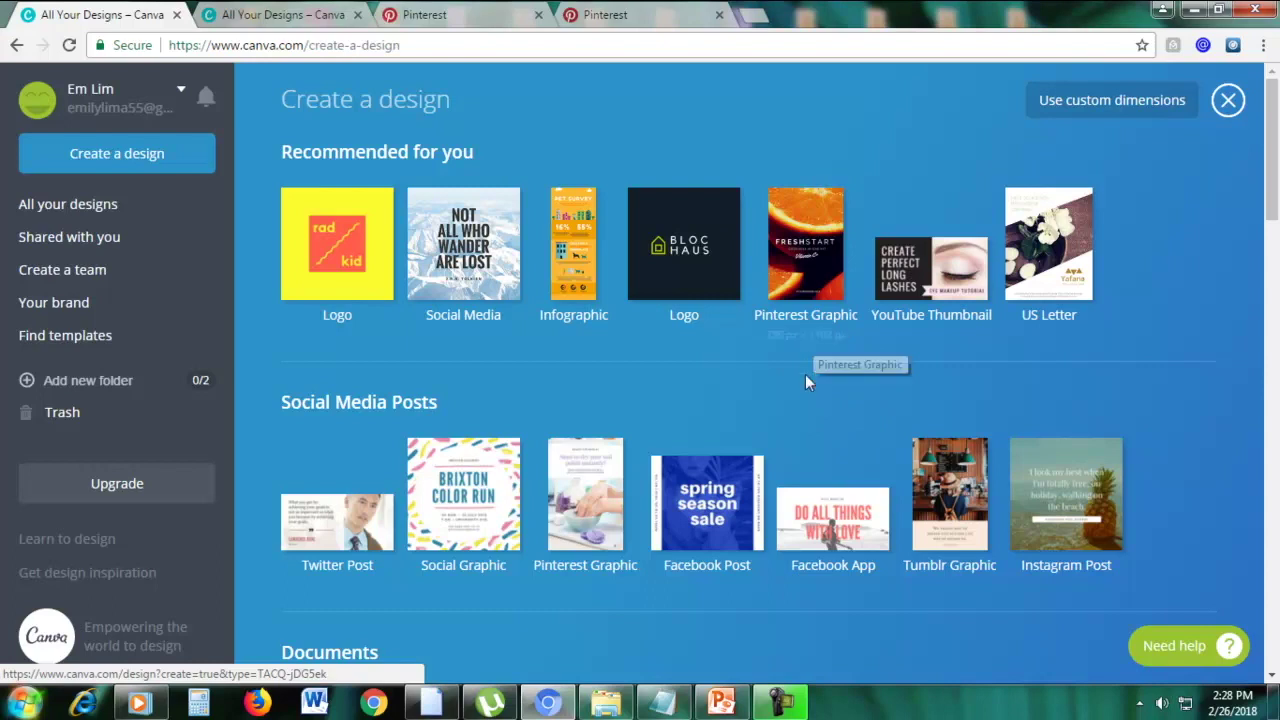
click(785, 279)
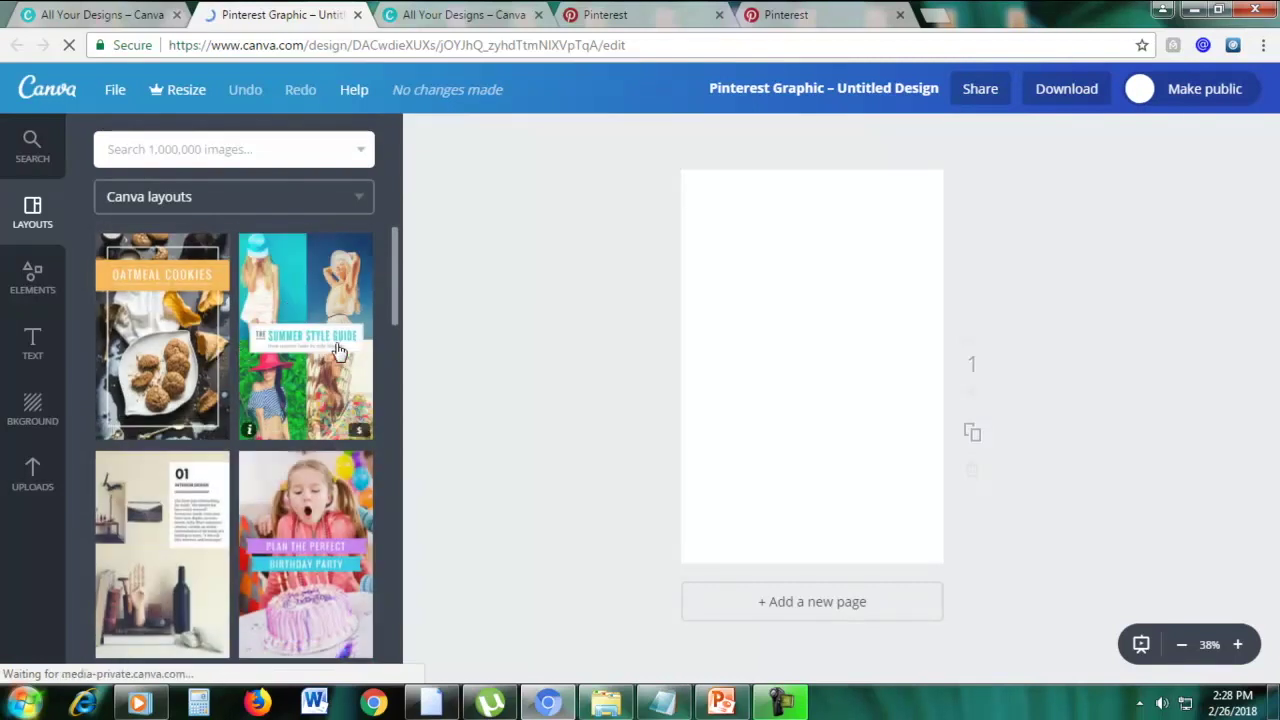
scroll(300, 380, down, 4)
scroll(292, 386, down, 5)
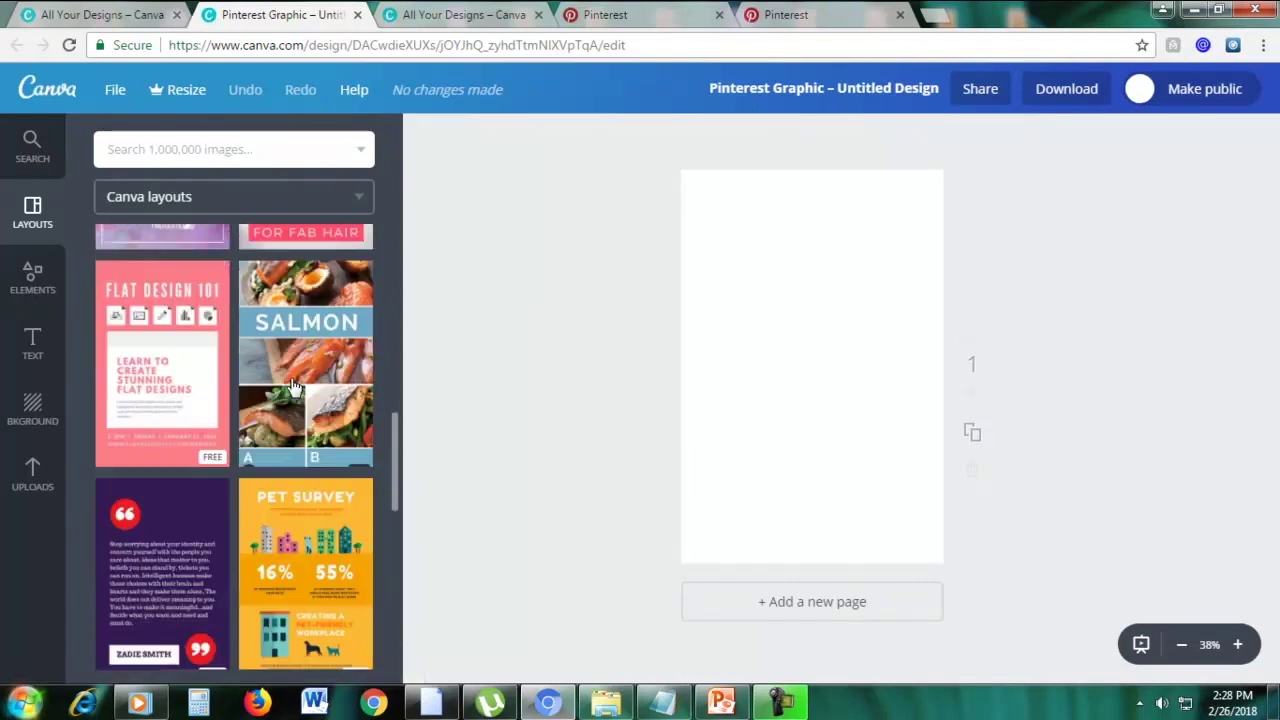
click(160, 390)
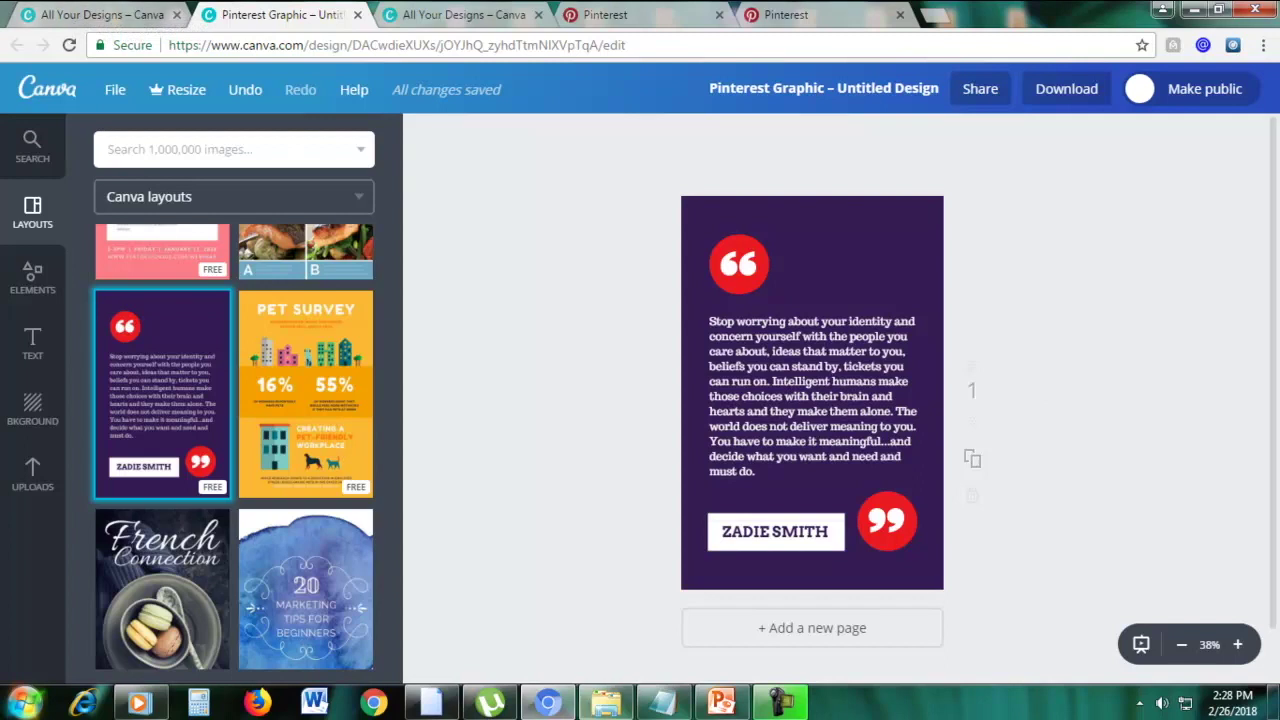
click(603, 15)
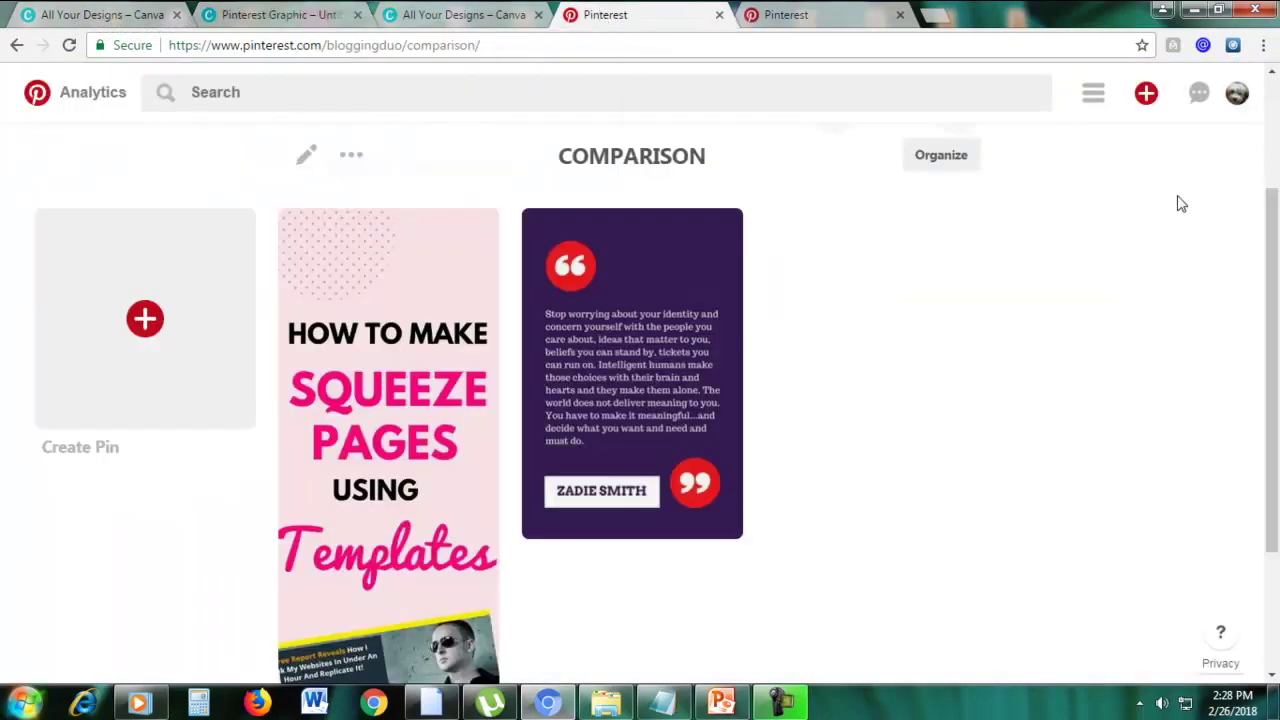
Glance back at the Canva Pinterest Graphic design, then return to the COMPARISON board
drag(1274, 220, 1275, 240)
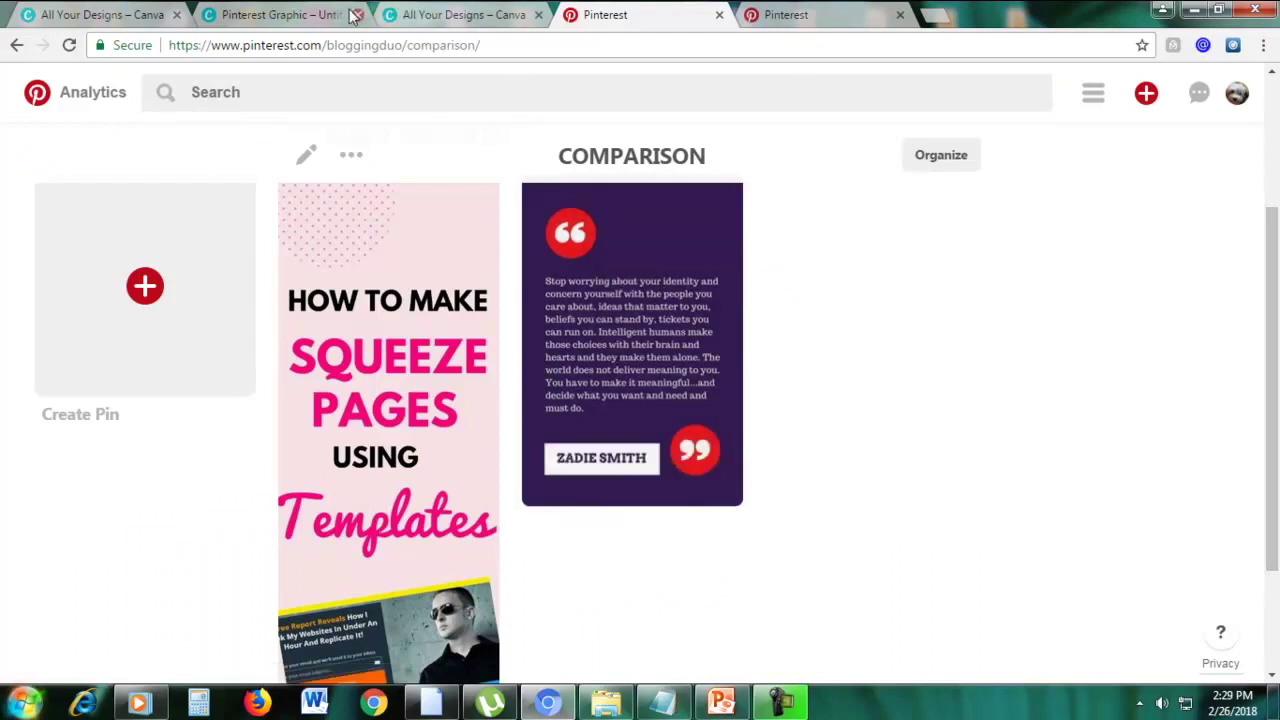
click(313, 10)
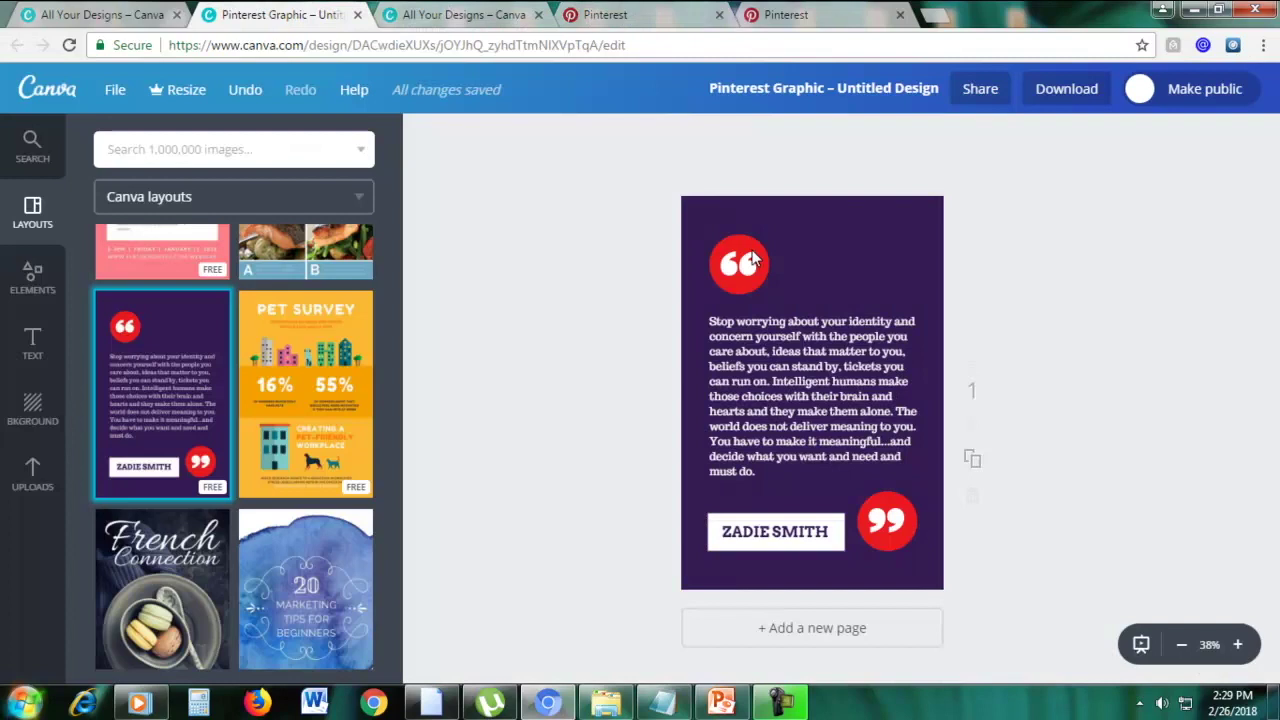
click(673, 12)
Scroll the board, then return to the PowerPoint slide listing 441 x 1199 pixel dimensions
scroll(889, 367, up, 2)
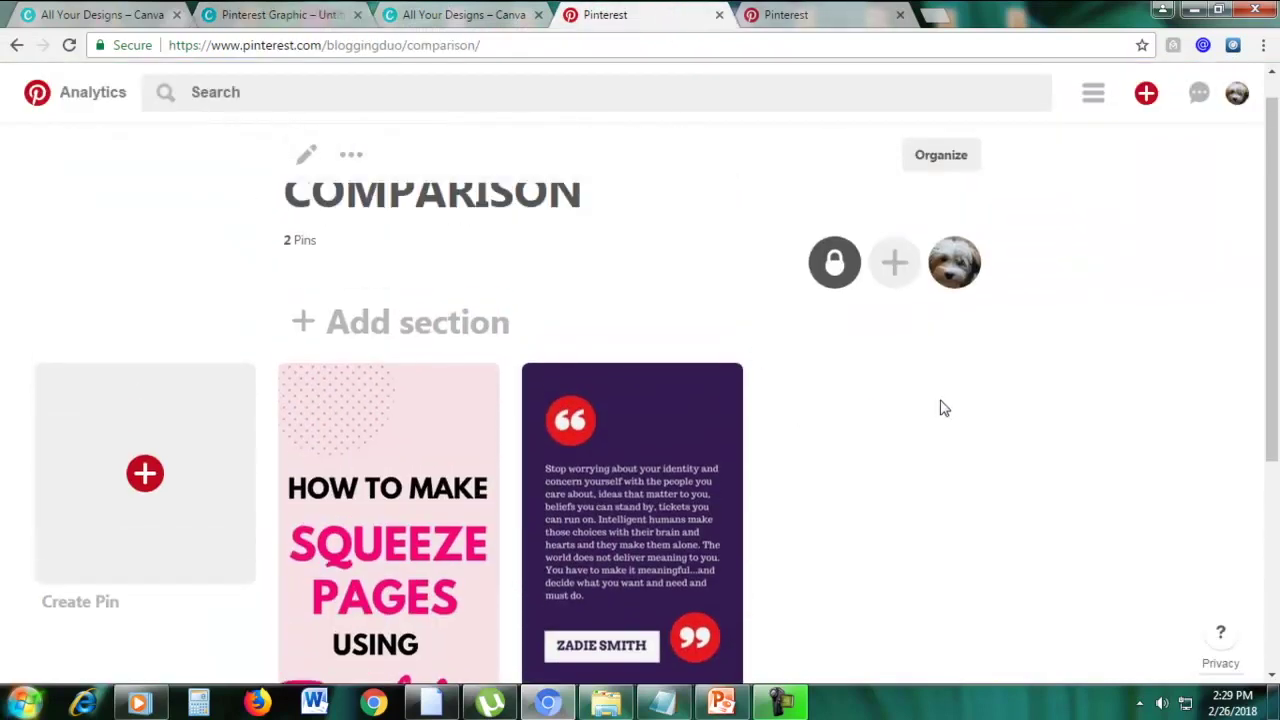
scroll(966, 408, down, 1)
scroll(973, 414, down, 1)
scroll(917, 386, up, 1)
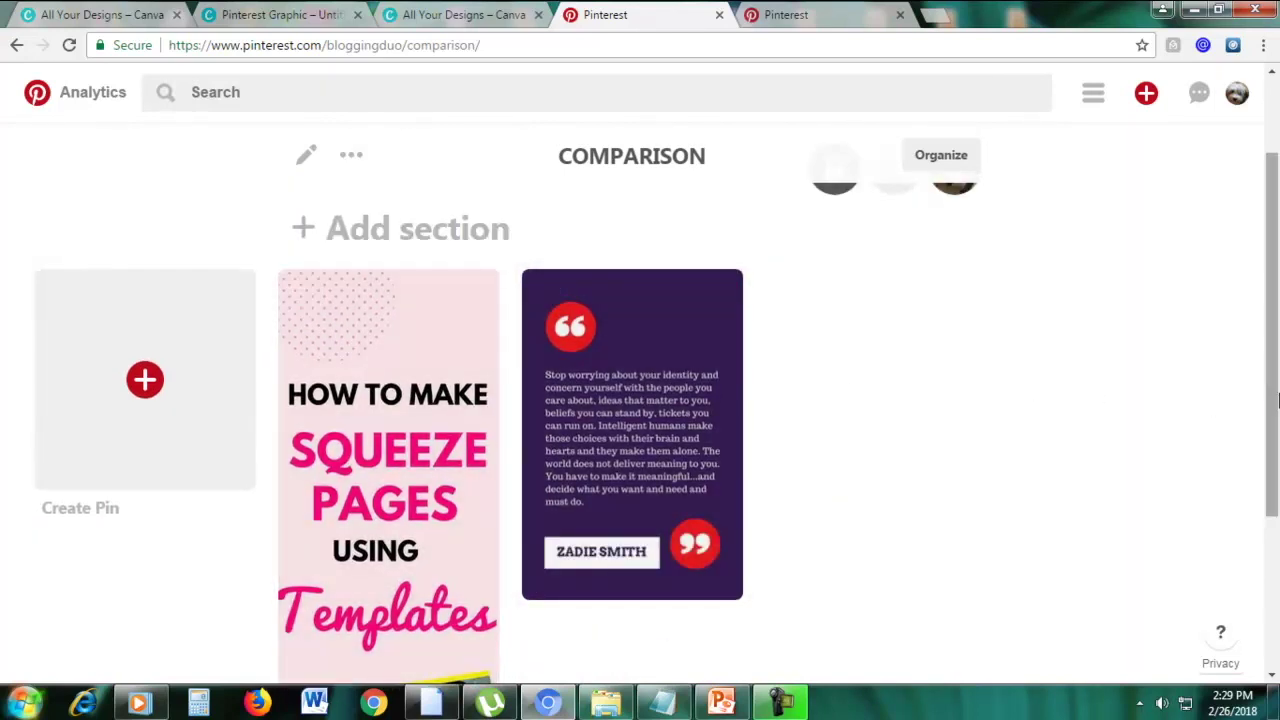
scroll(1270, 400, down, 1)
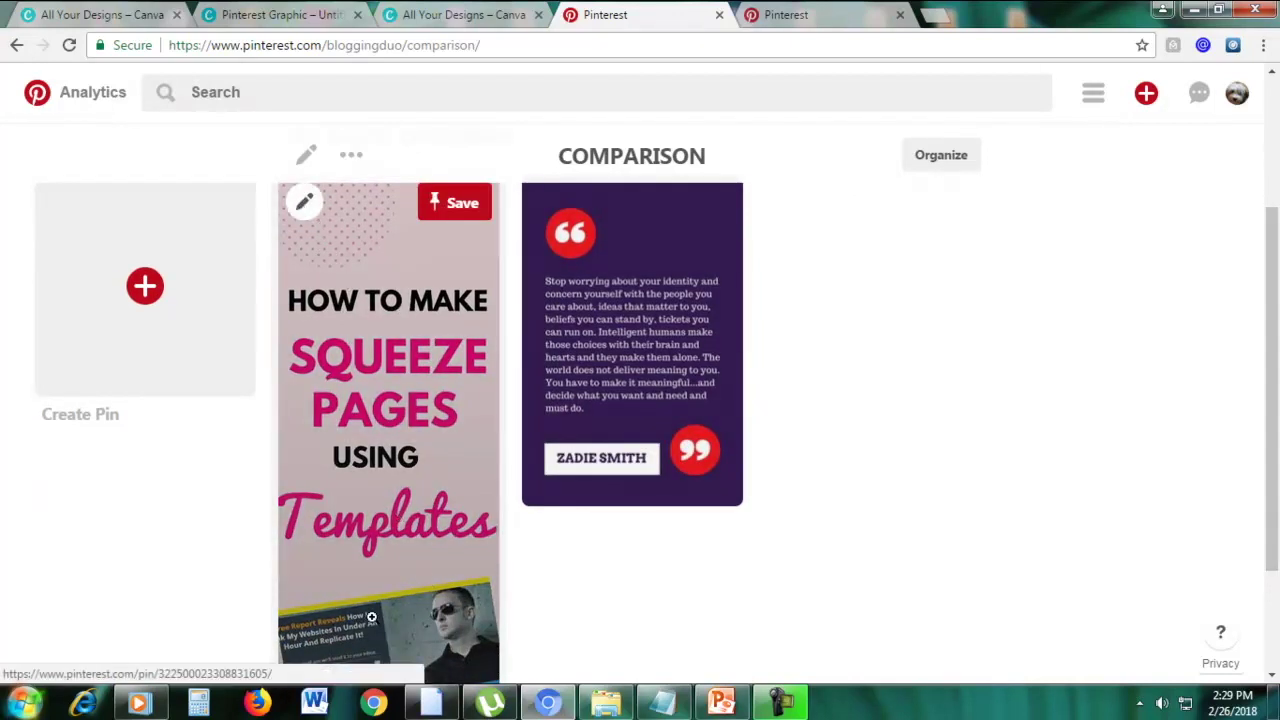
scroll(1270, 400, down, 2)
drag(1276, 410, 1272, 297)
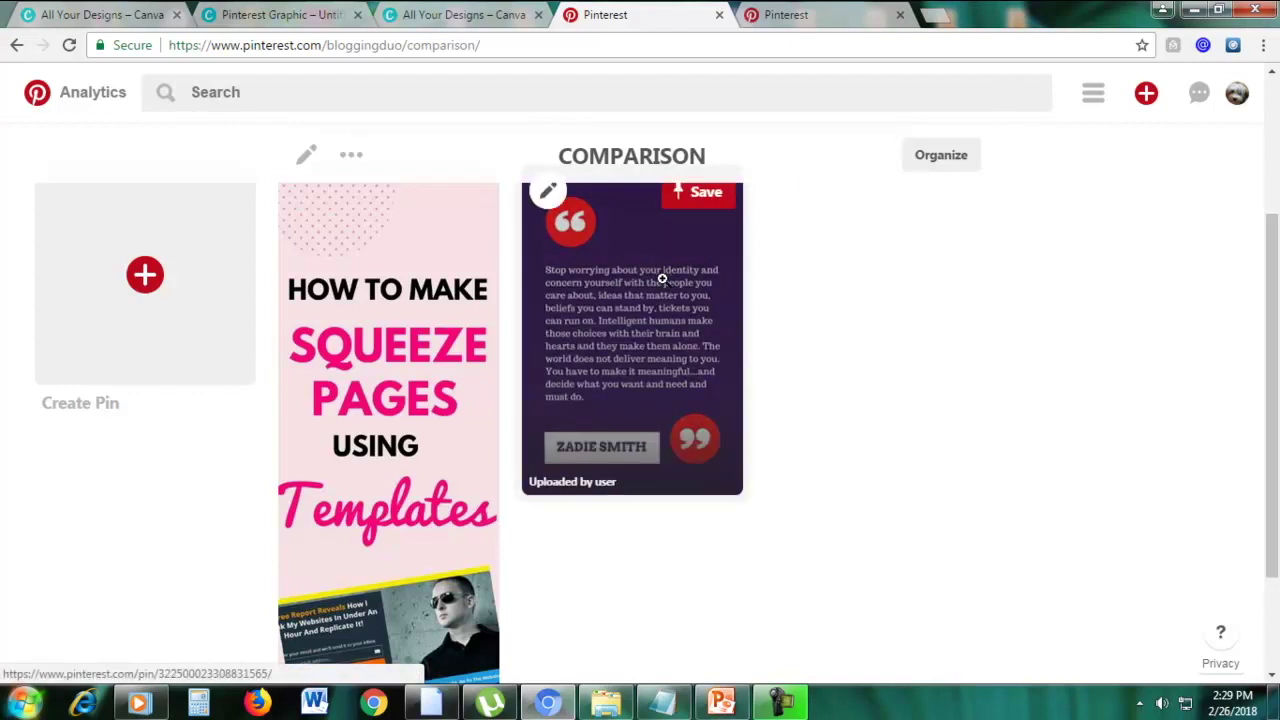
click(721, 703)
click(1142, 321)
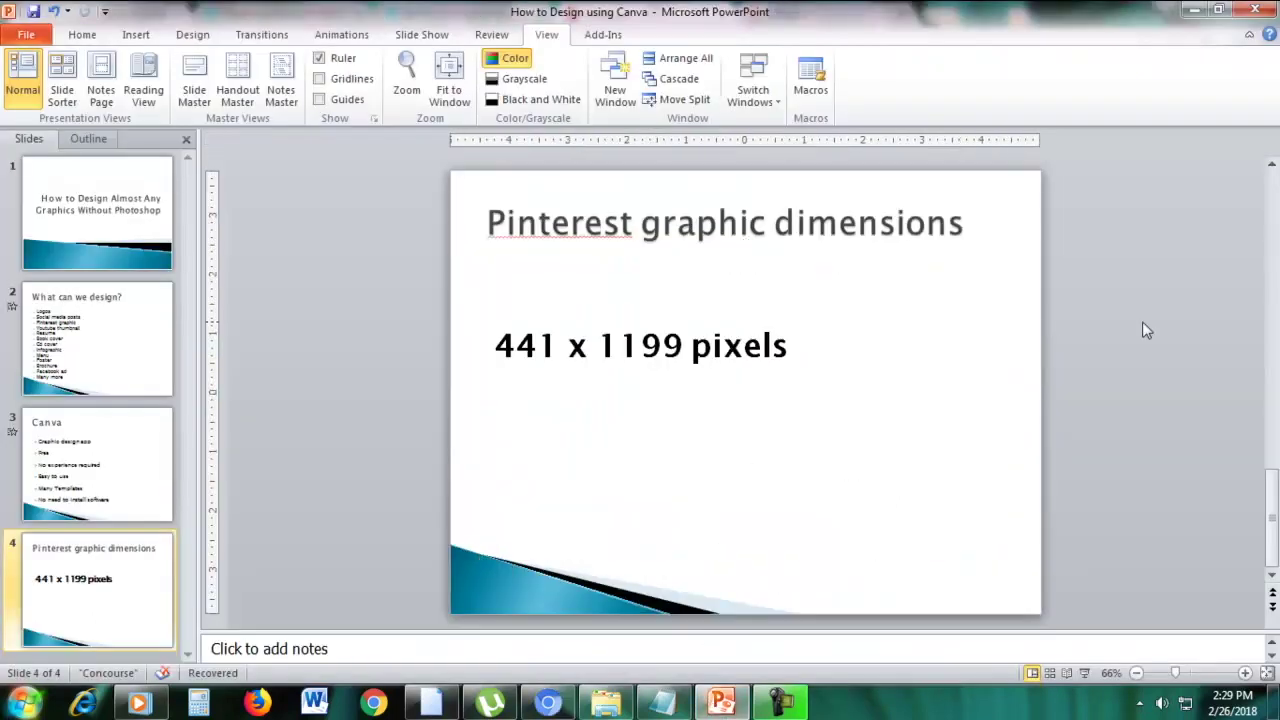
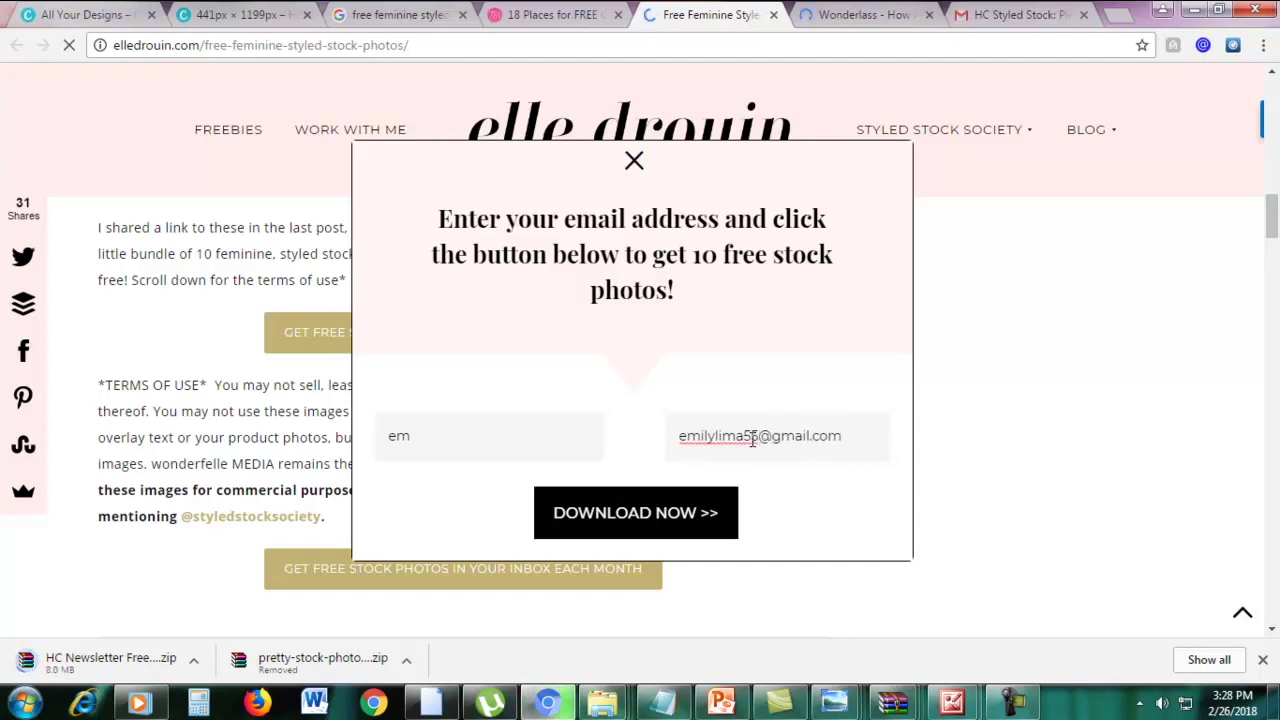
click(637, 515)
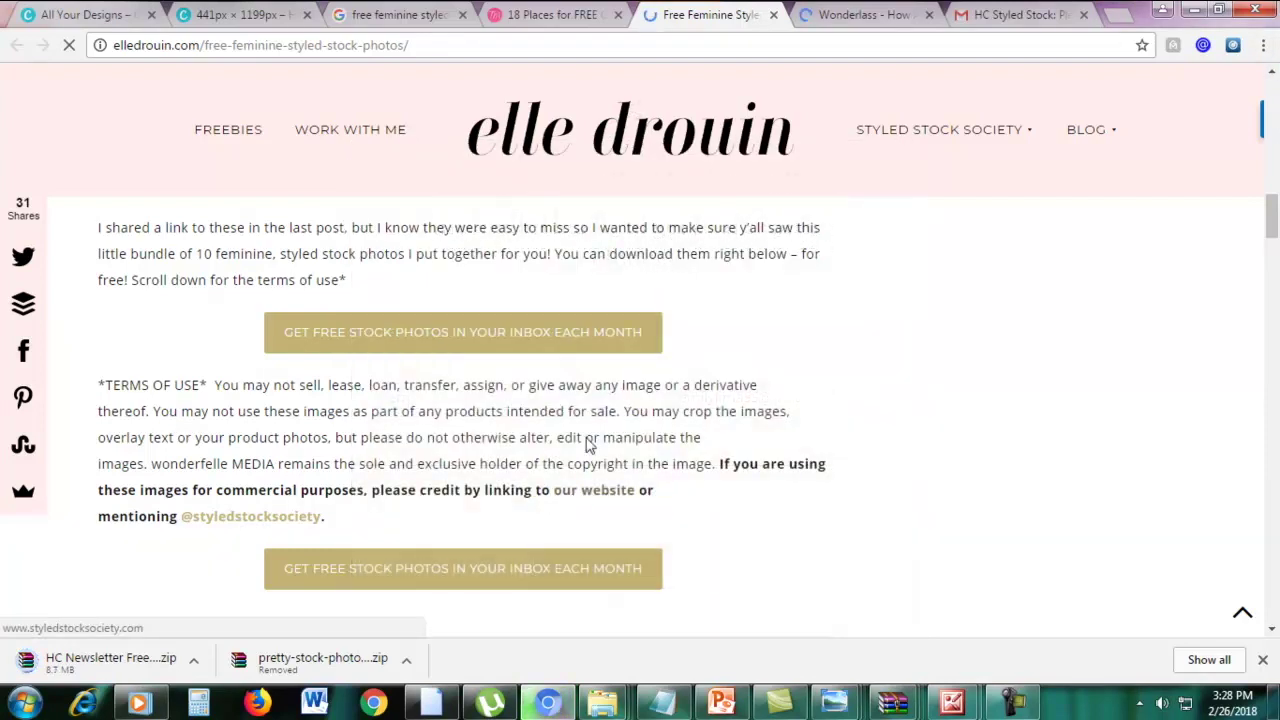
click(856, 12)
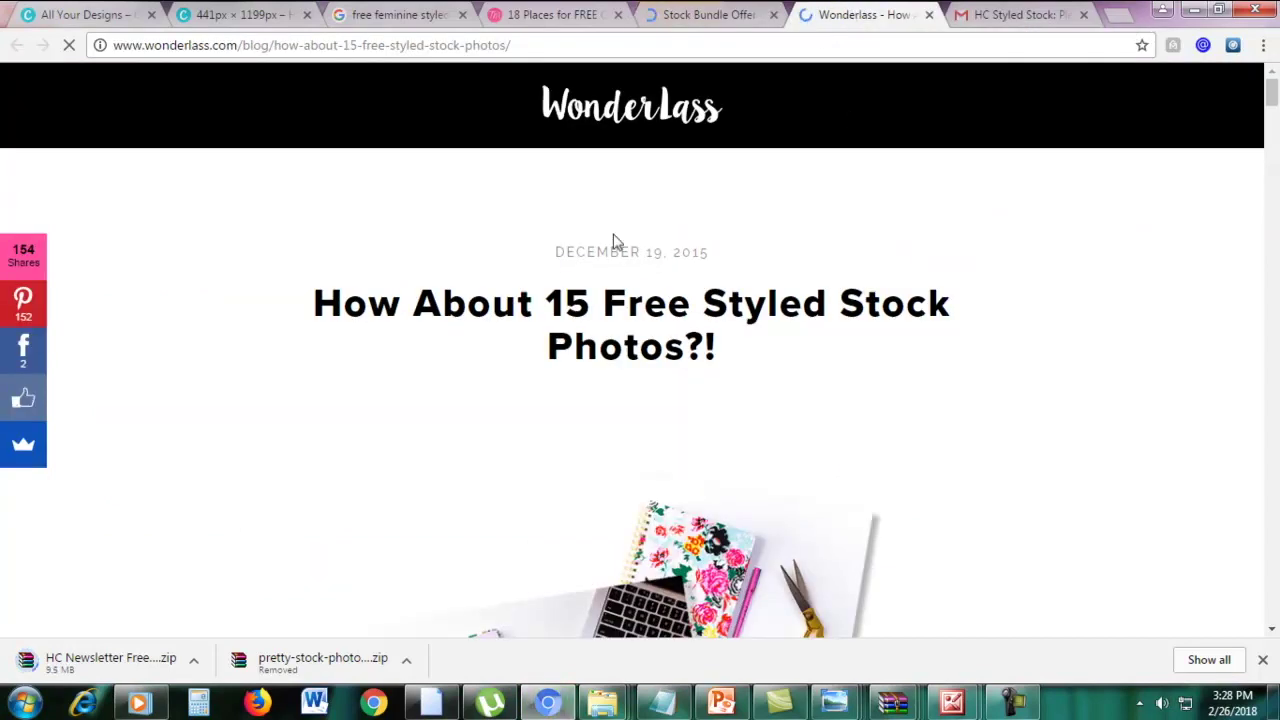
scroll(540, 314, down, 10)
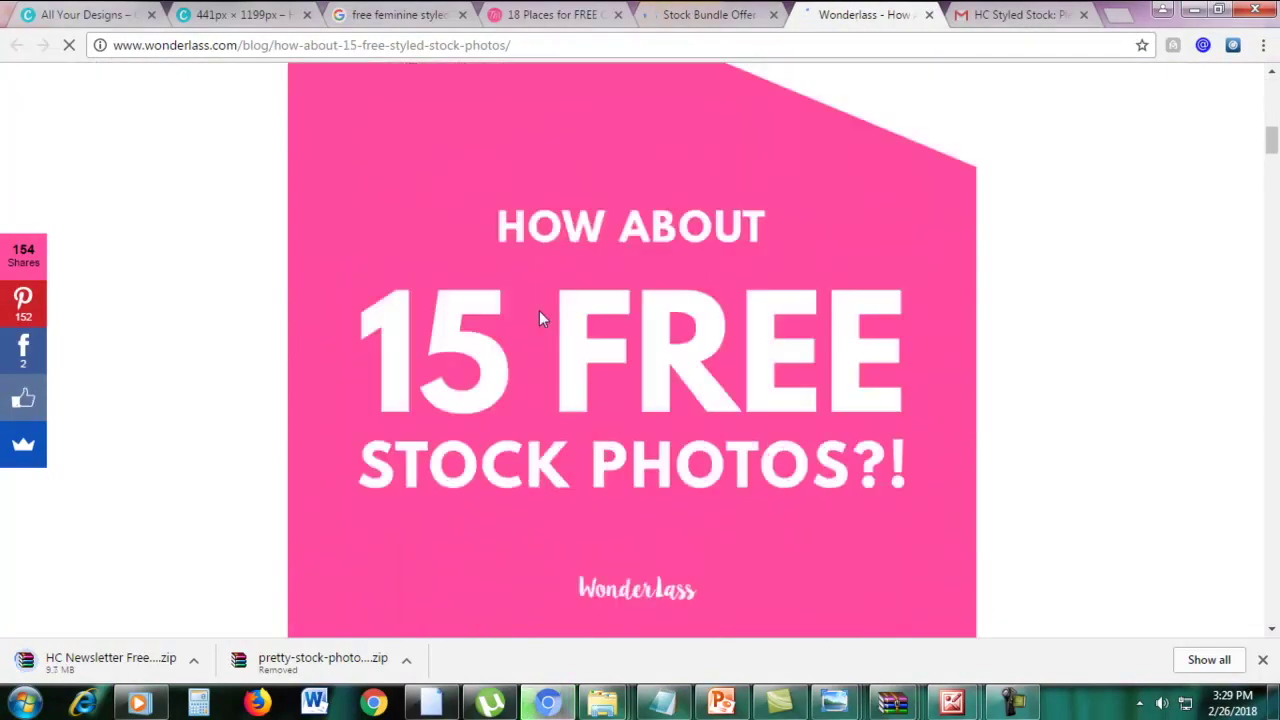
scroll(540, 320, down, 15)
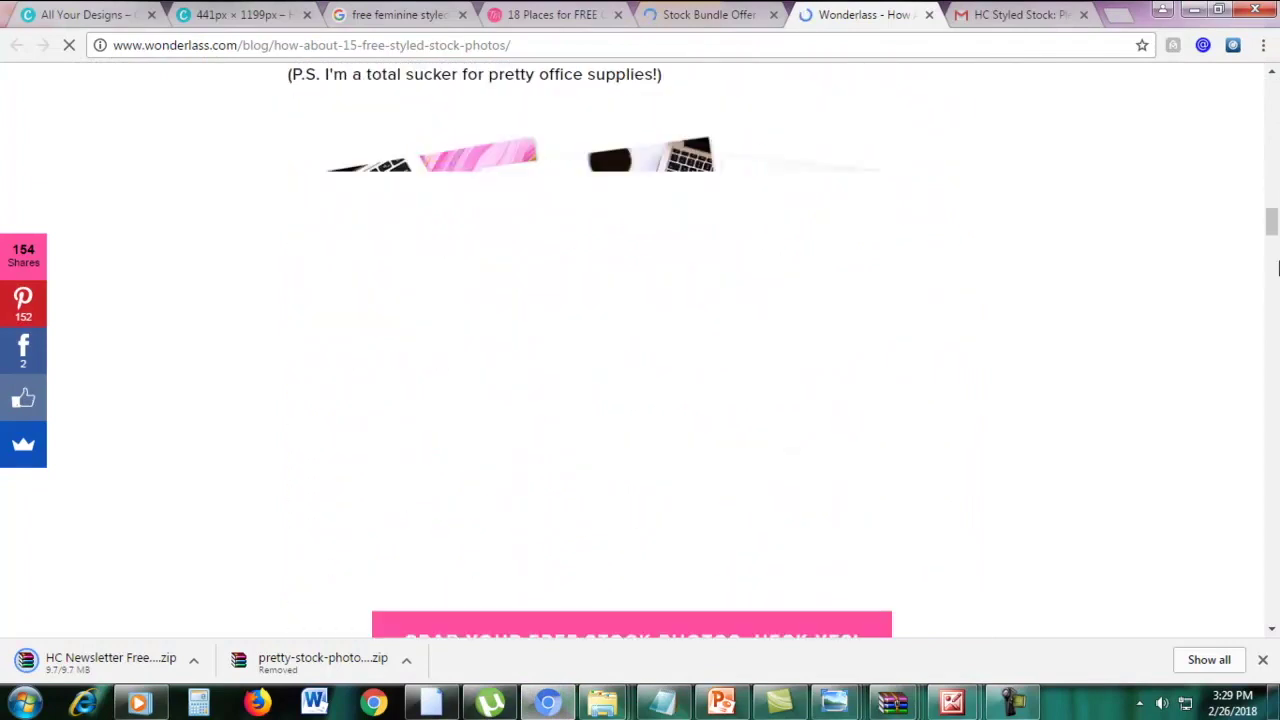
mouse_move(1272, 230)
mouse_down()
mouse_move(1272, 258)
mouse_move(1273, 242)
mouse_up()
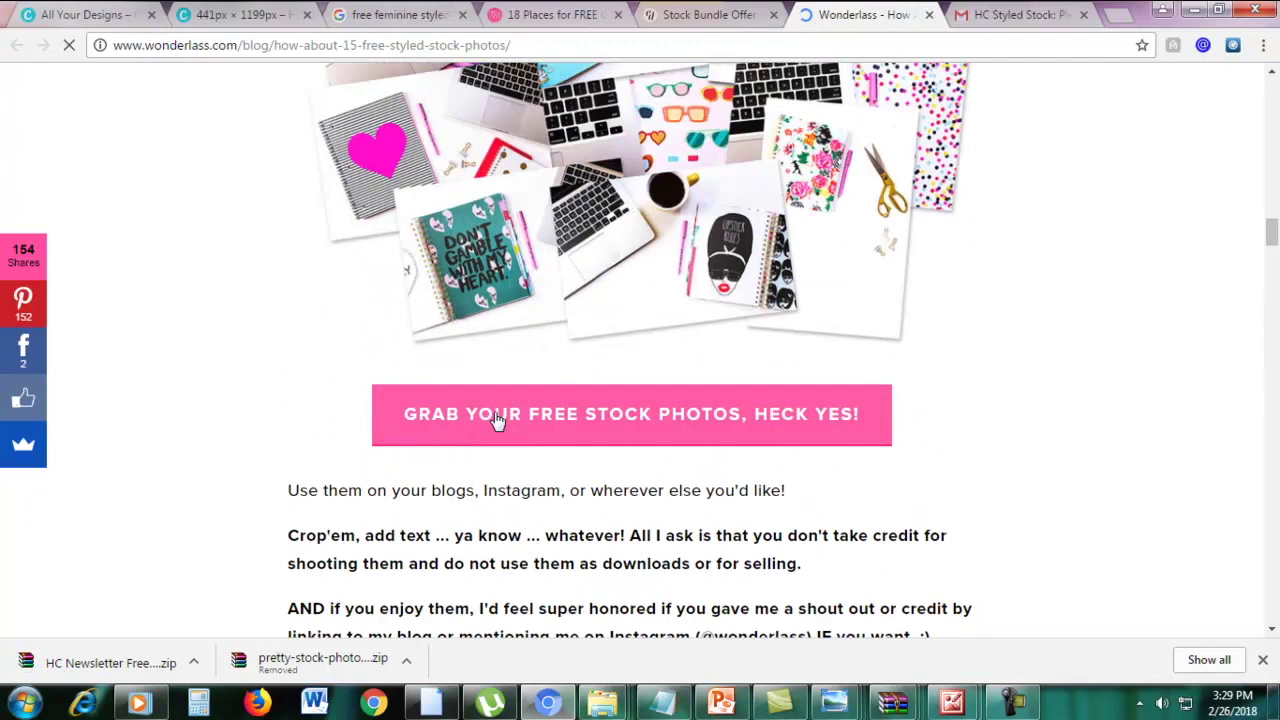
click(605, 414)
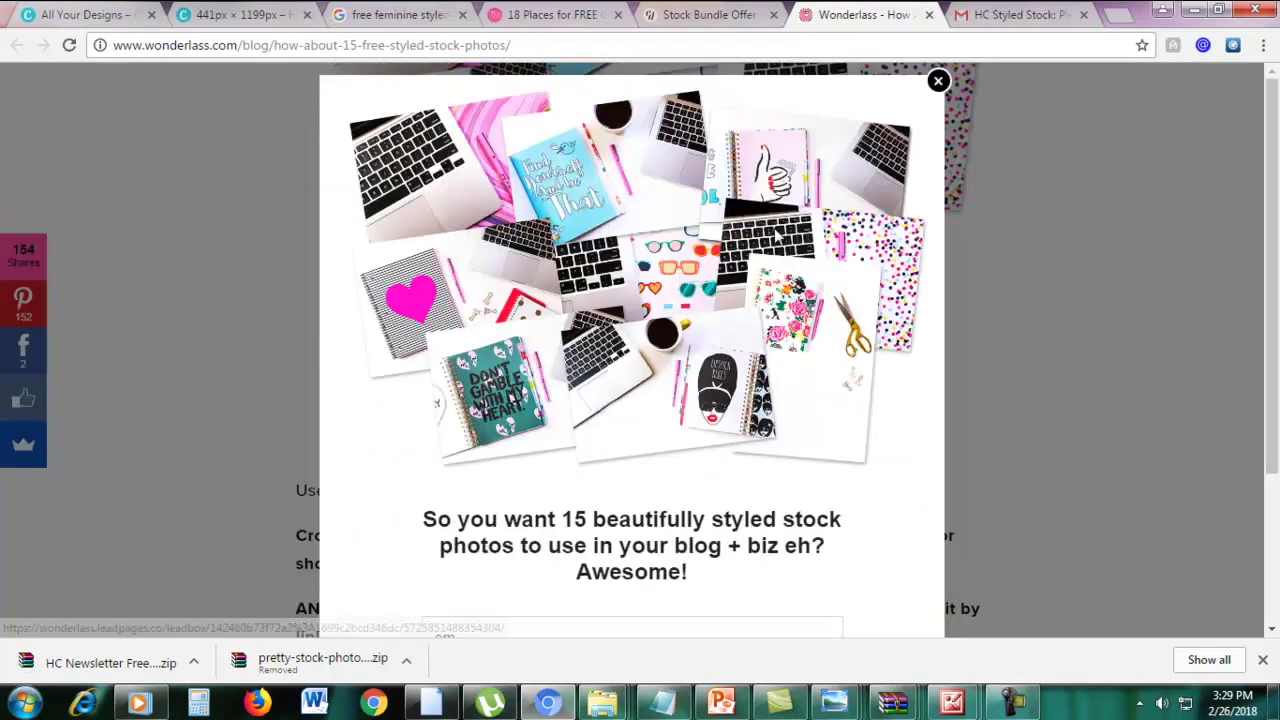
scroll(632, 421, down, 2)
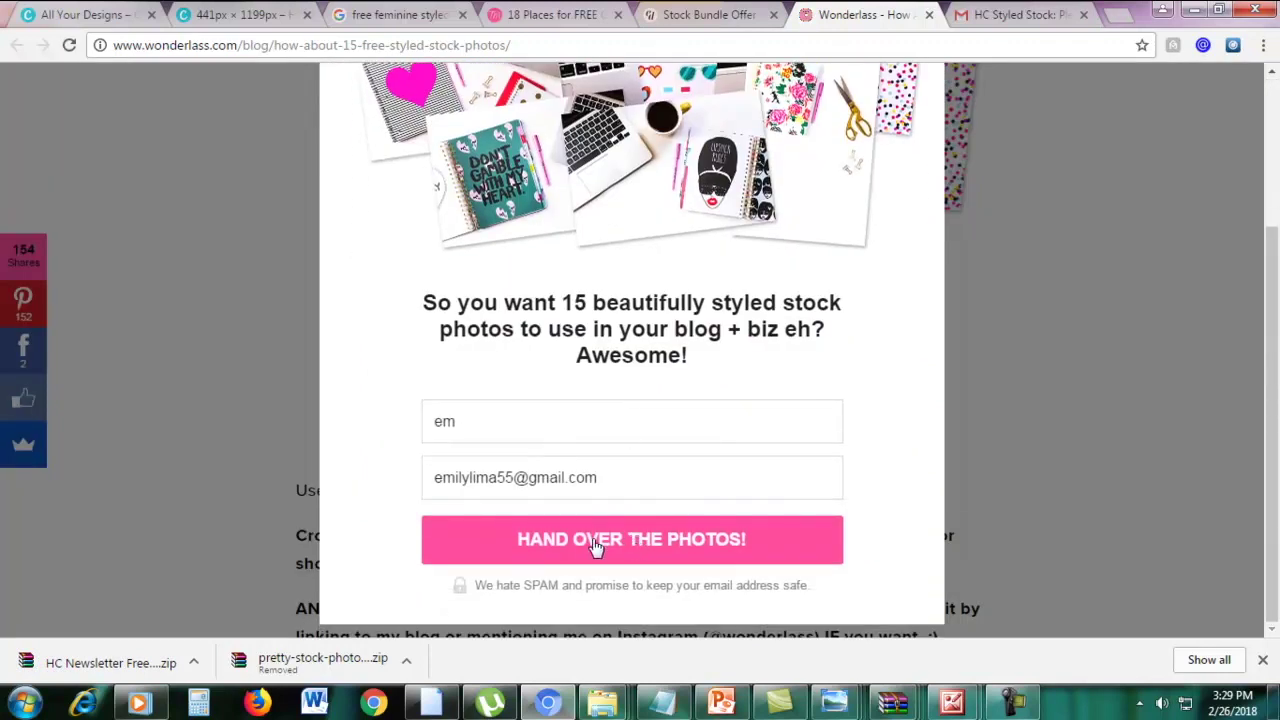
click(553, 541)
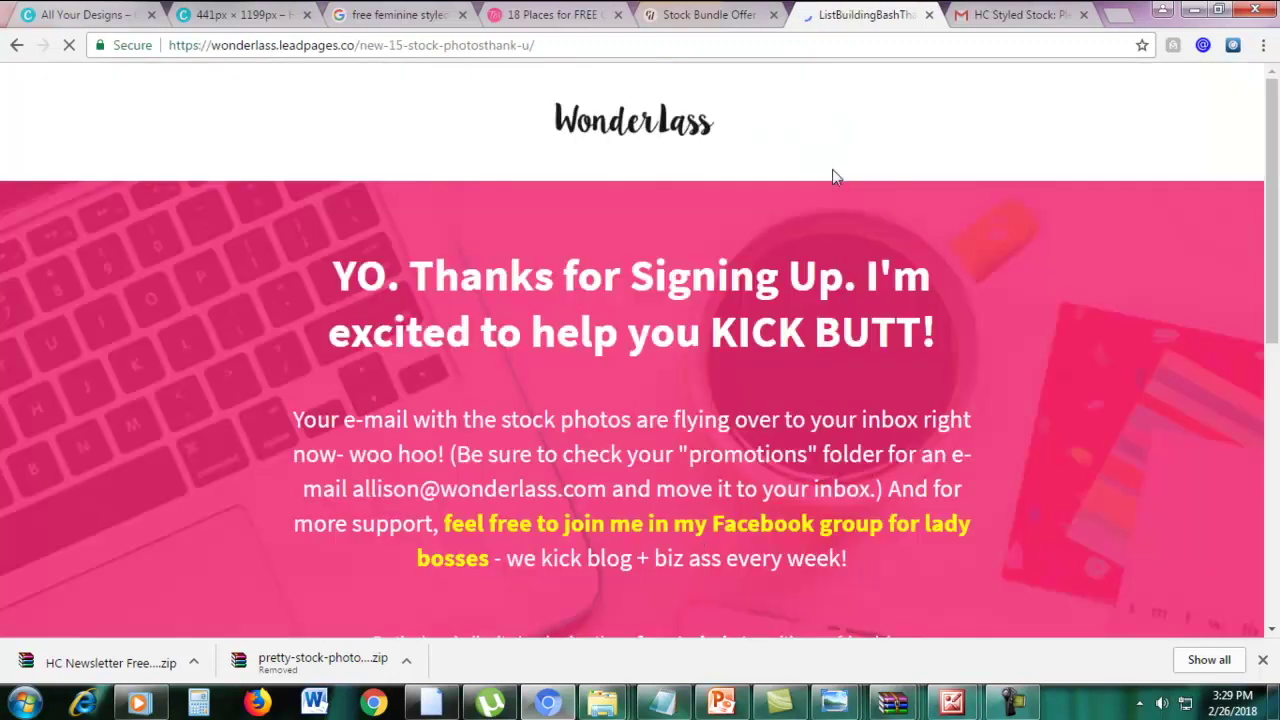
Open the 'Here are your free stock photos!' email in Gmail and follow its download link
click(1008, 16)
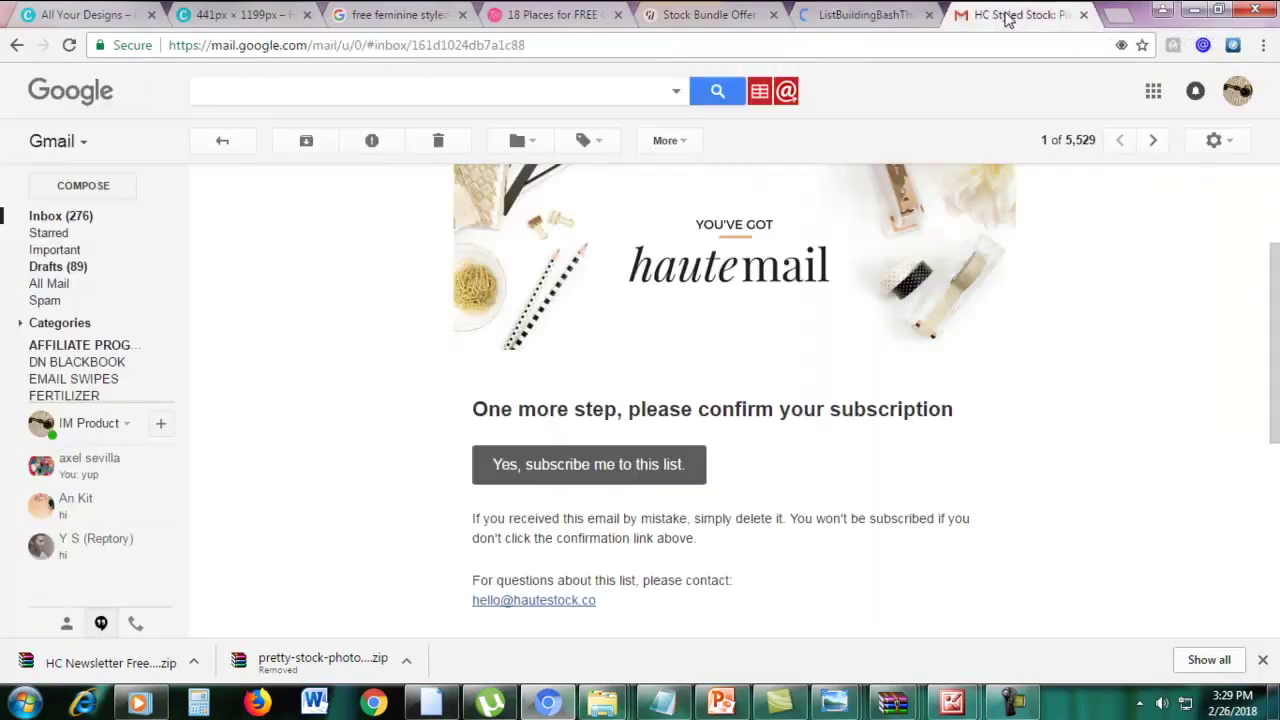
click(50, 218)
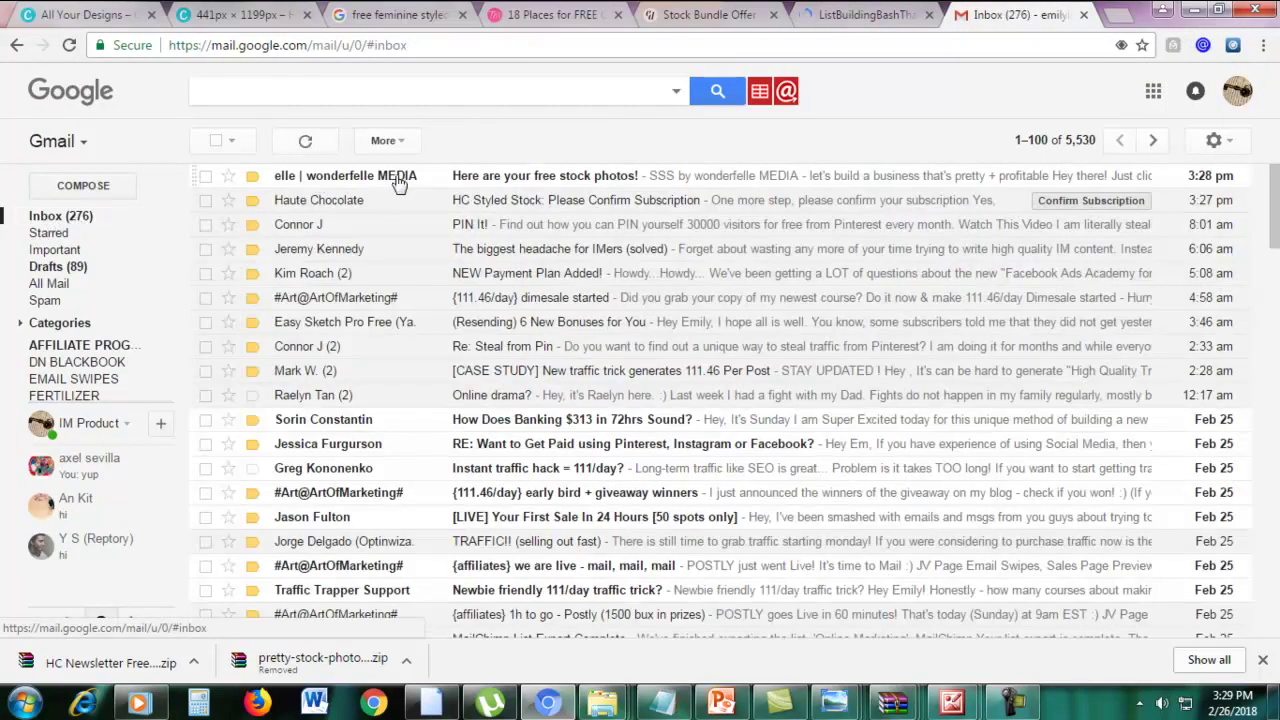
click(474, 187)
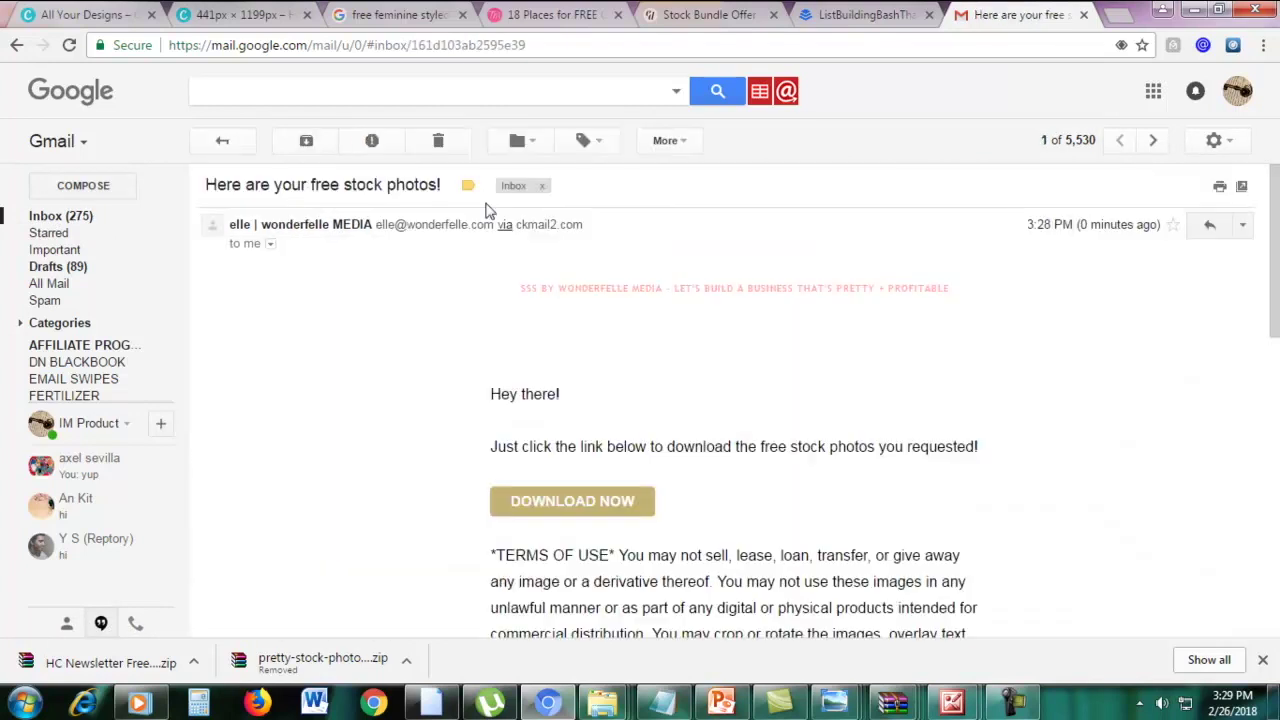
click(571, 507)
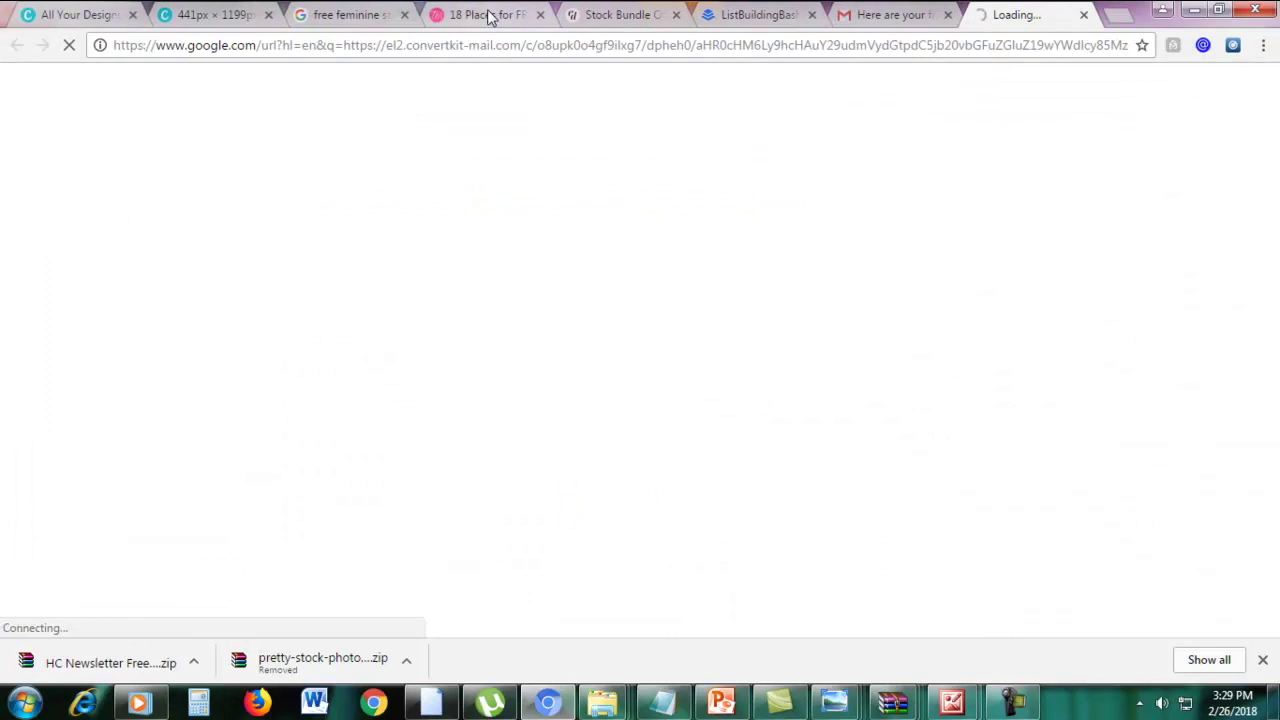
click(489, 15)
Read the TwinsMommy free girly stock photos post down to its comments, then bring up STOCK PHOTOS
drag(1271, 148, 1270, 85)
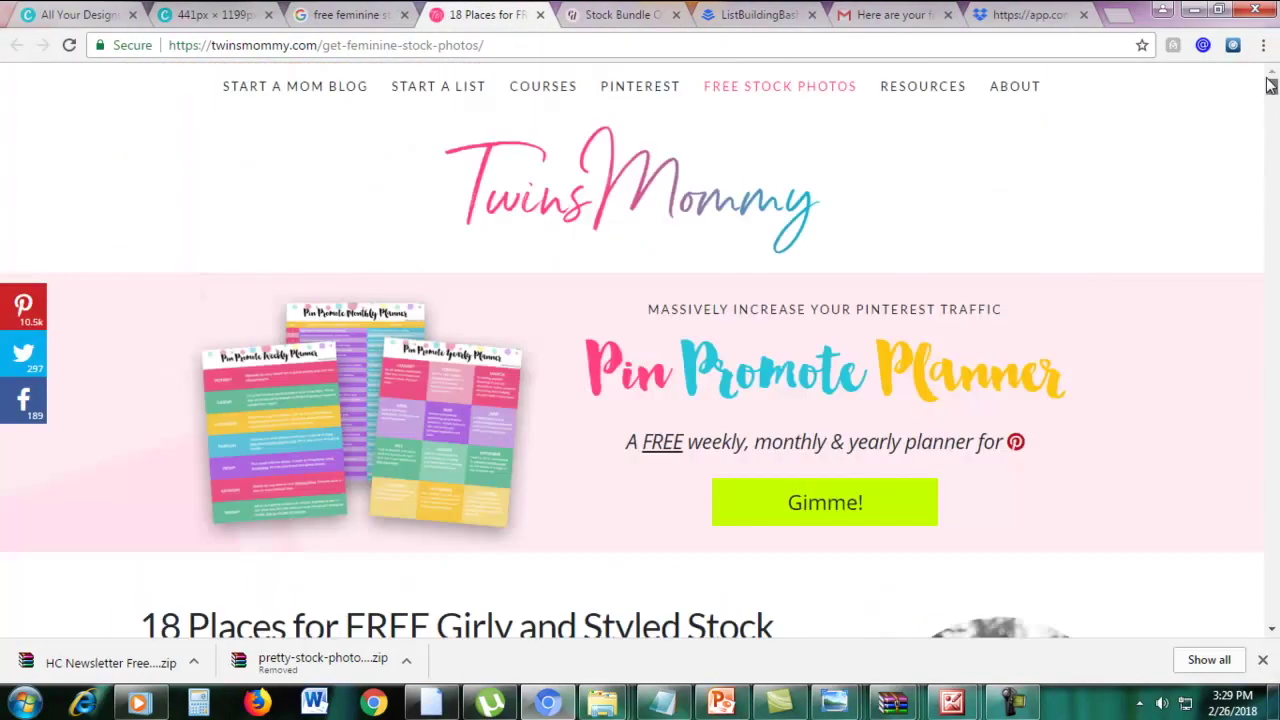
scroll(1266, 277, down, 3)
drag(188, 346, 601, 346)
click(600, 392)
scroll(1276, 290, down, 3)
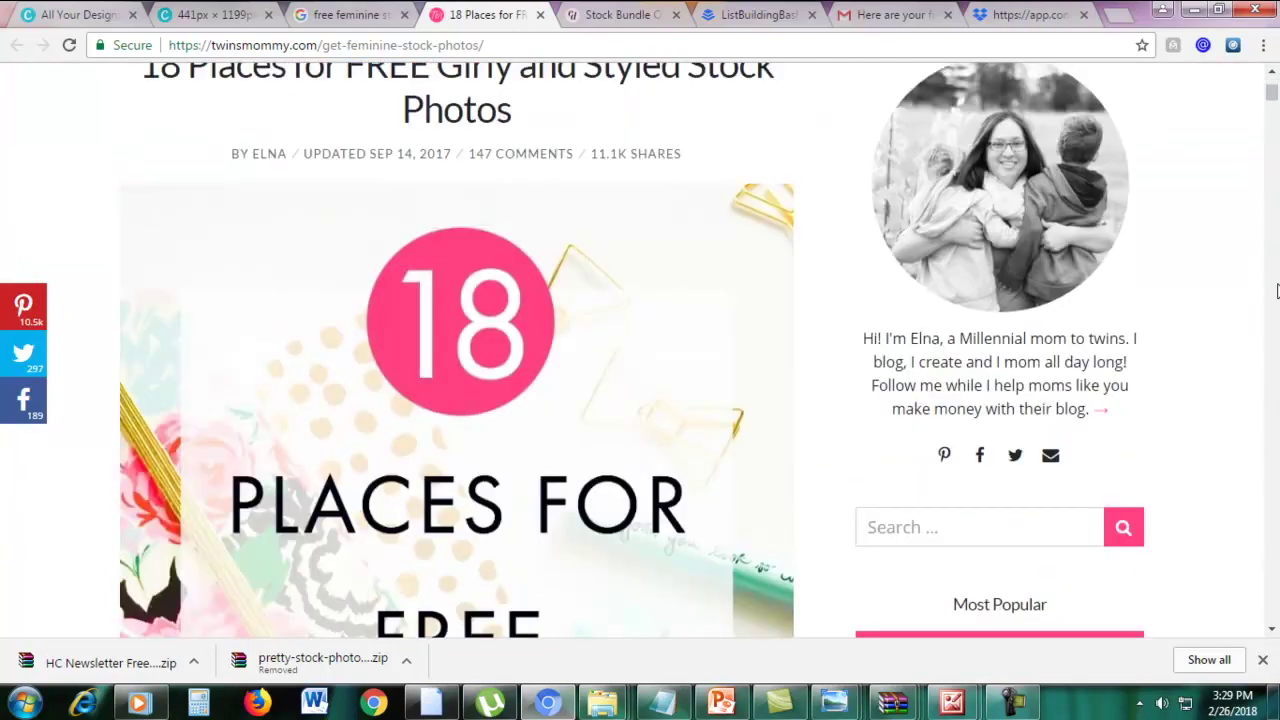
drag(1271, 100, 1258, 270)
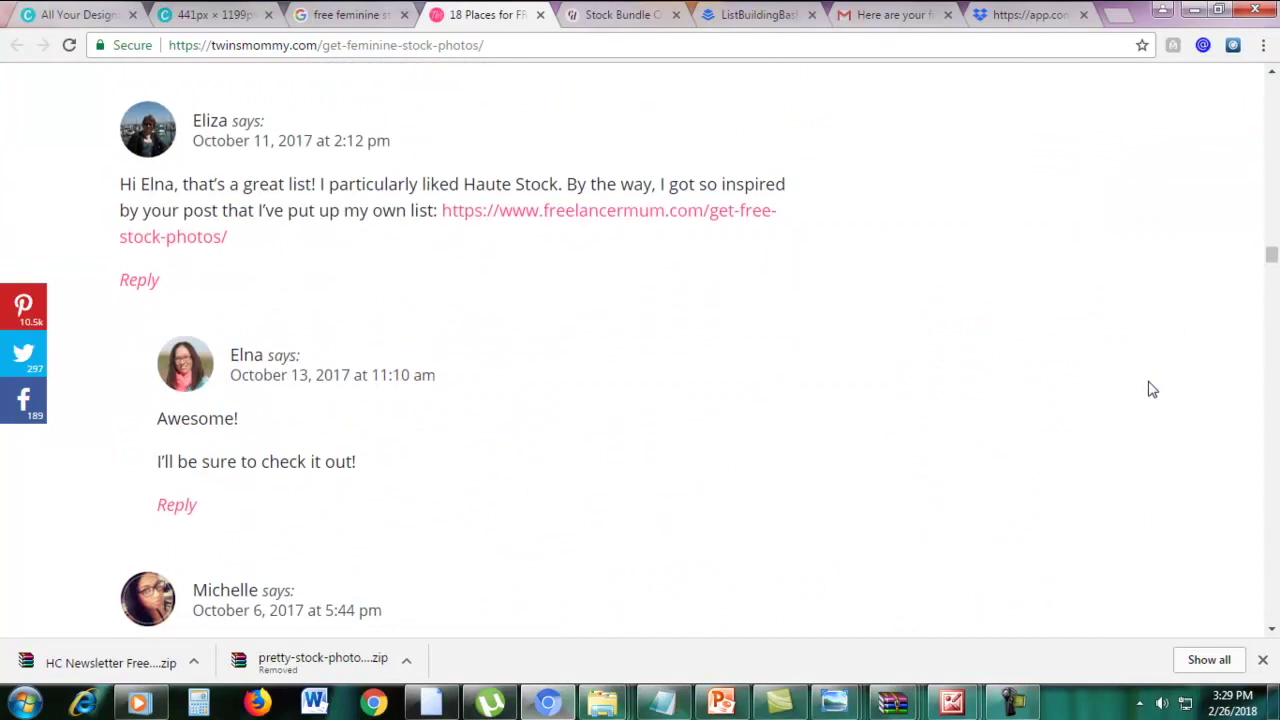
scroll(1152, 390, down, 5)
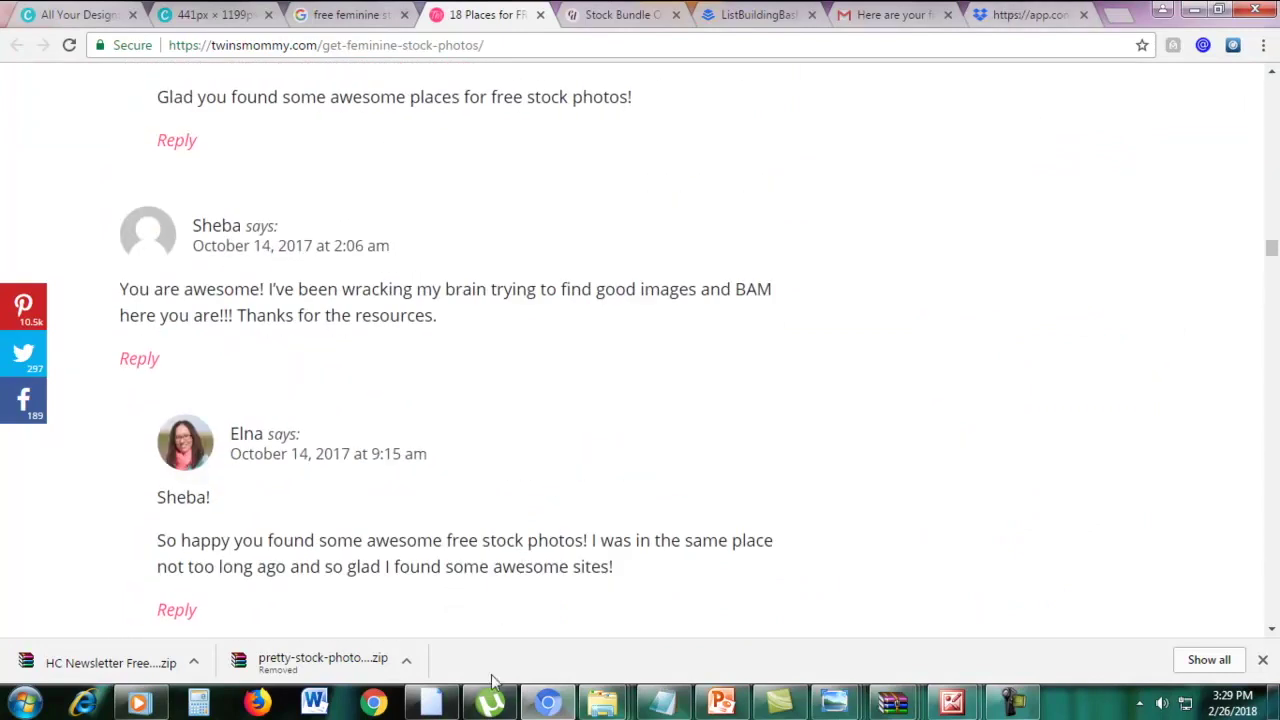
mouse_move(603, 703)
click(548, 637)
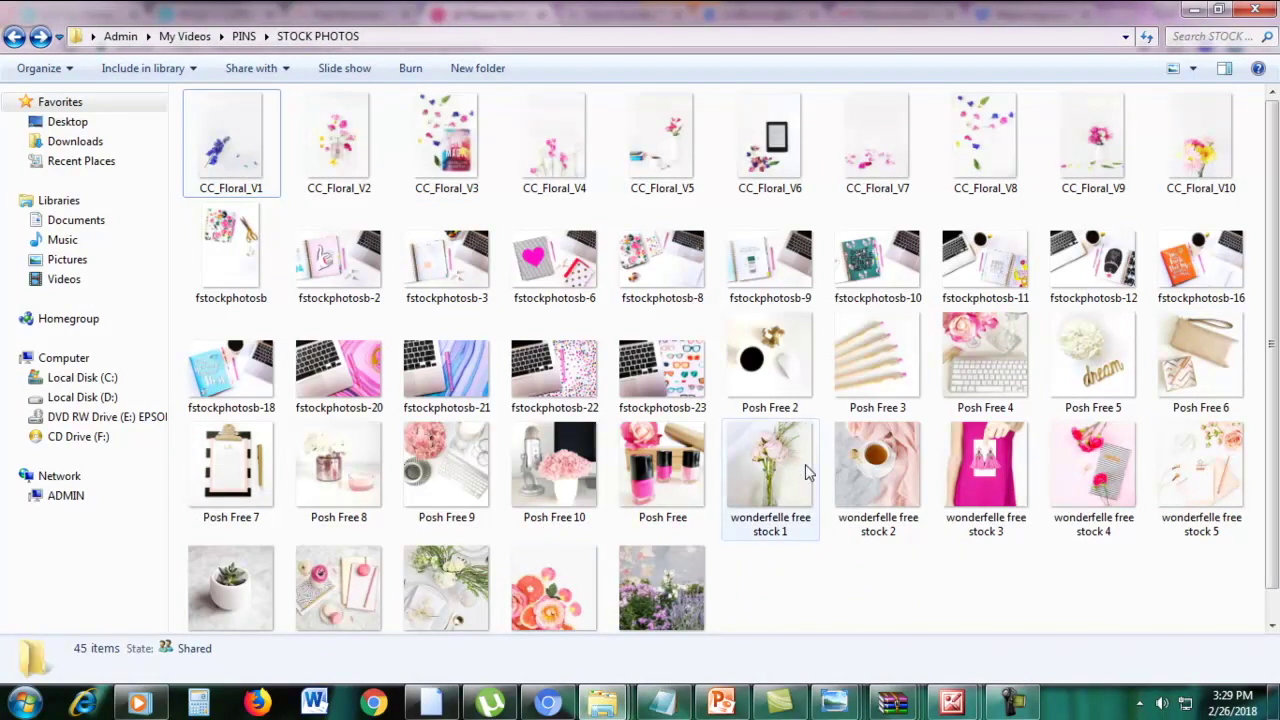
Preview fstockphotosb-3 in Windows Photo Viewer and step through the next three stock photos
scroll(808, 514, down, 1)
double_click(436, 262)
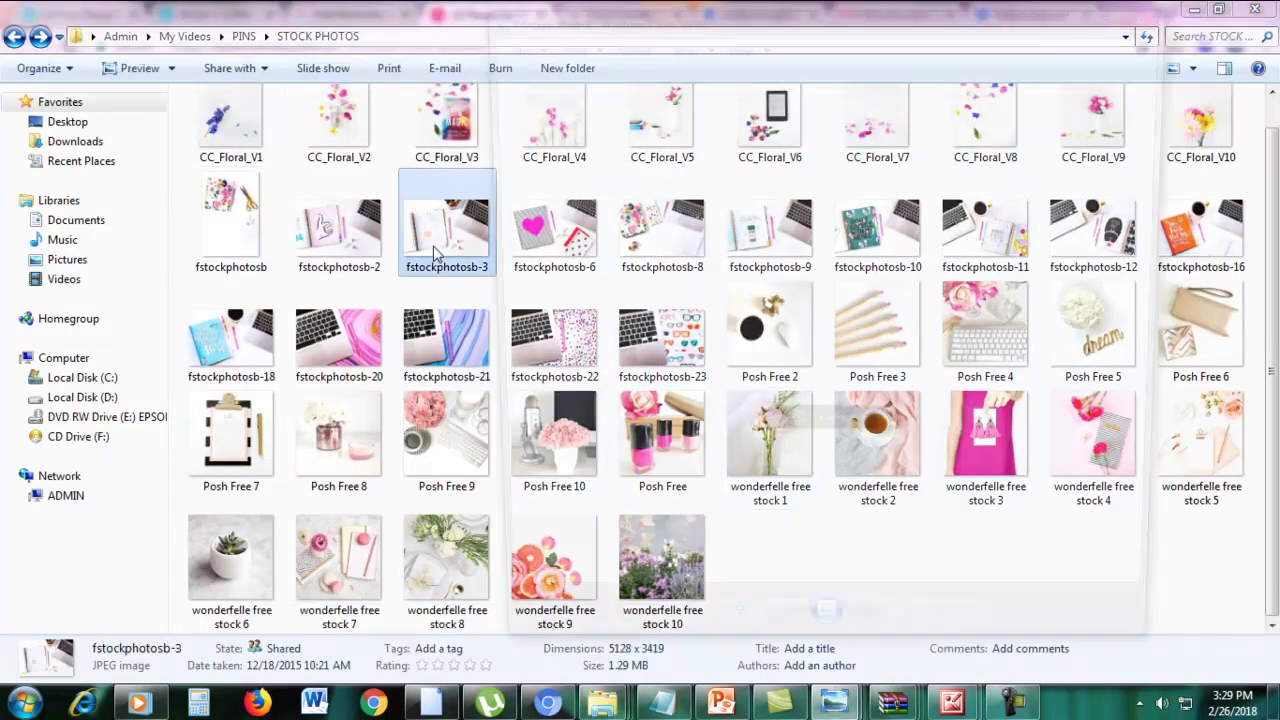
key(Right)
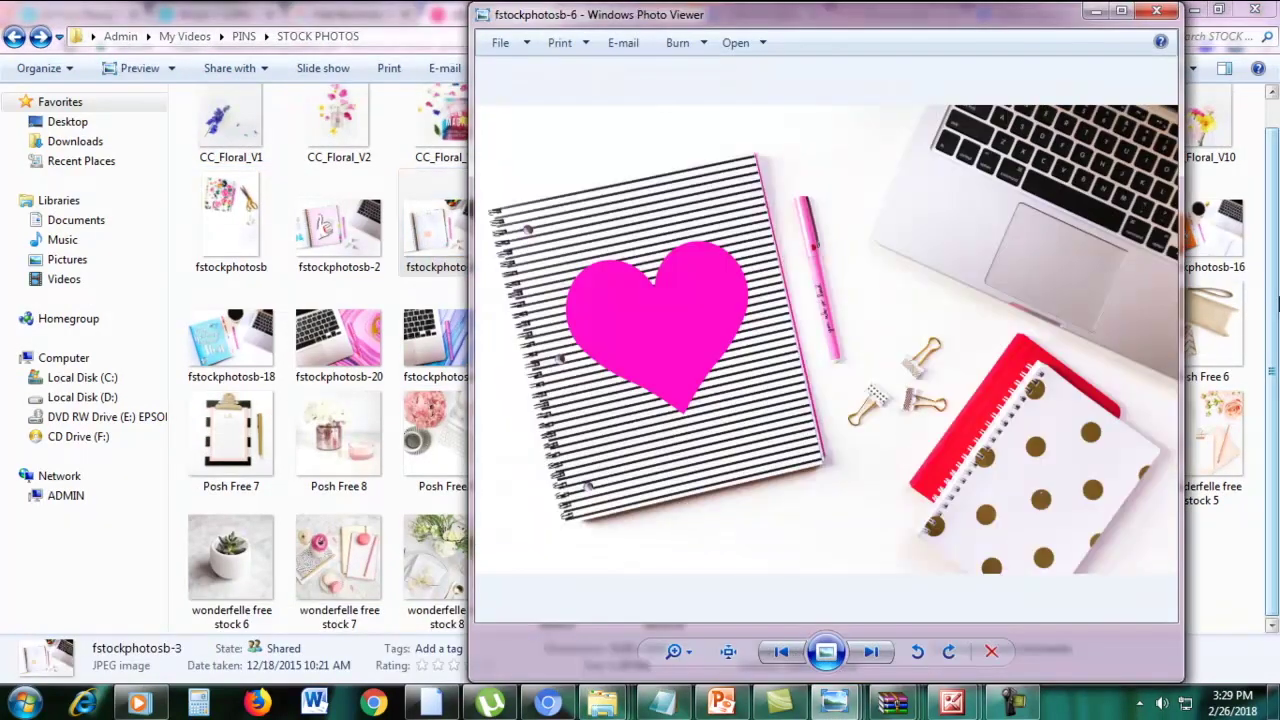
key(Right)
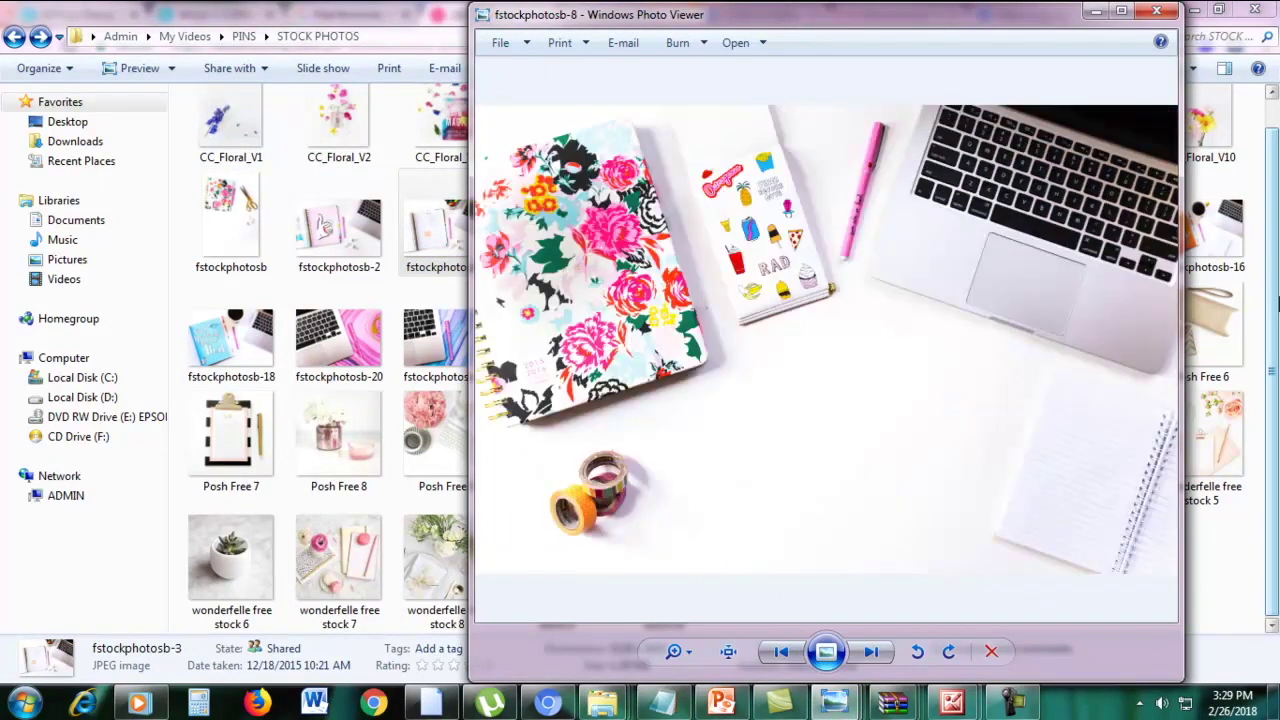
key(Right)
key(Right)
key(Right)
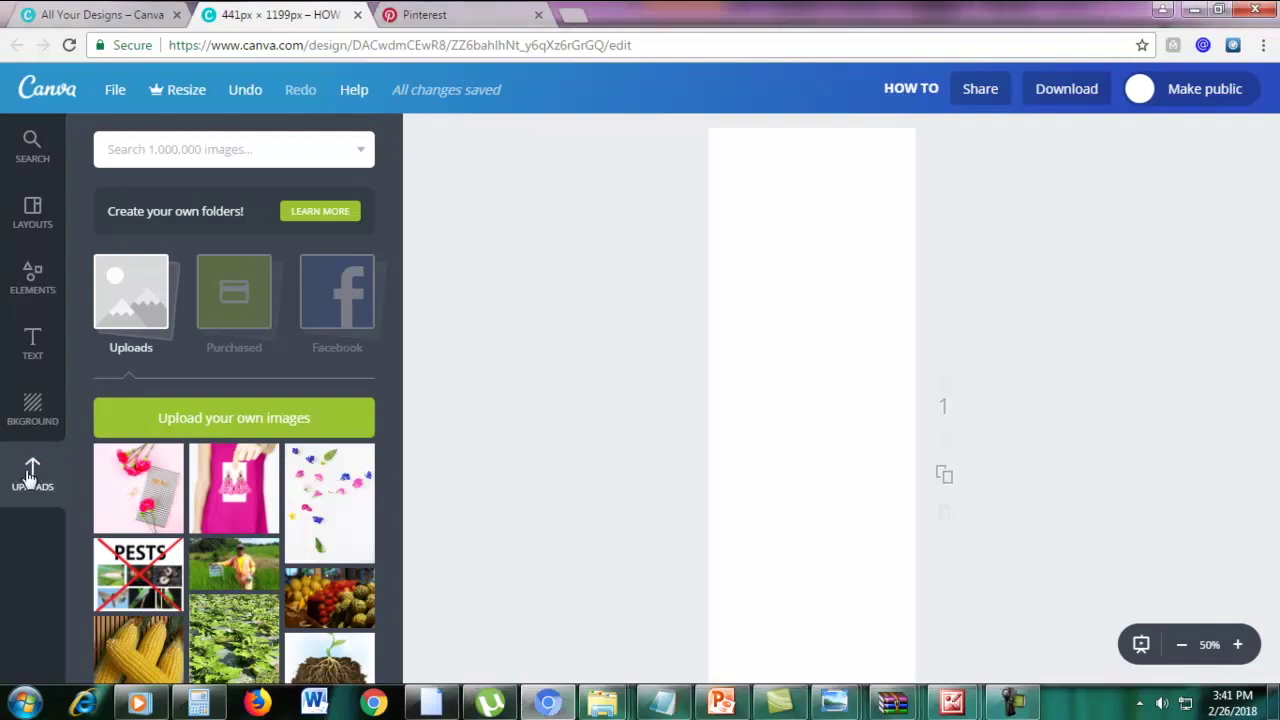
Upload 'wonderfelle free stock 4' from the STOCK PHOTOS folder into Canva
click(225, 420)
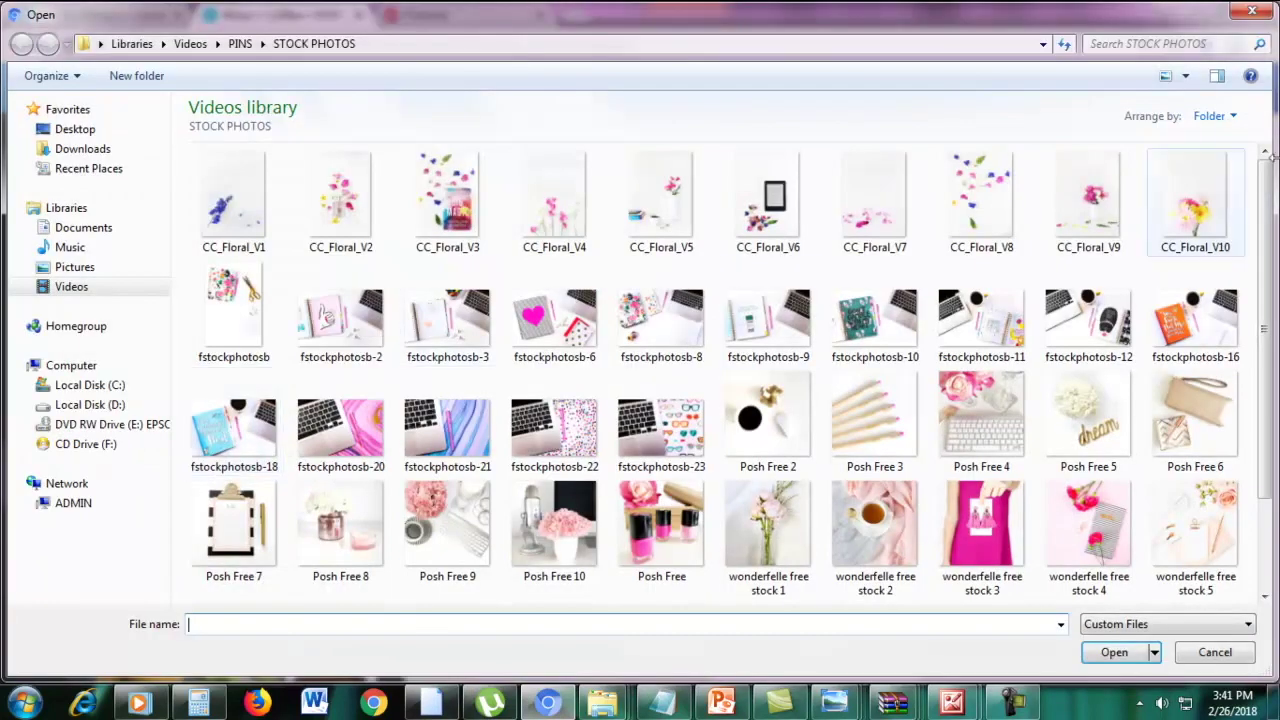
drag(1268, 196, 1268, 260)
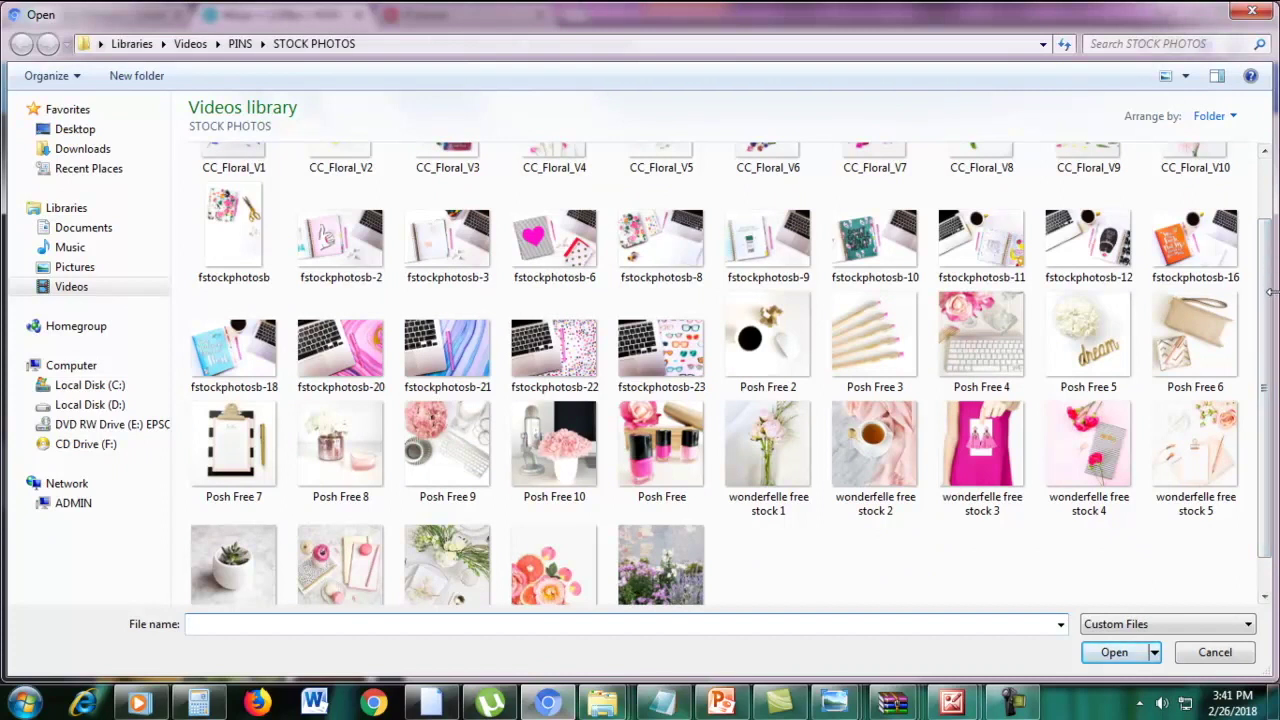
double_click(1080, 435)
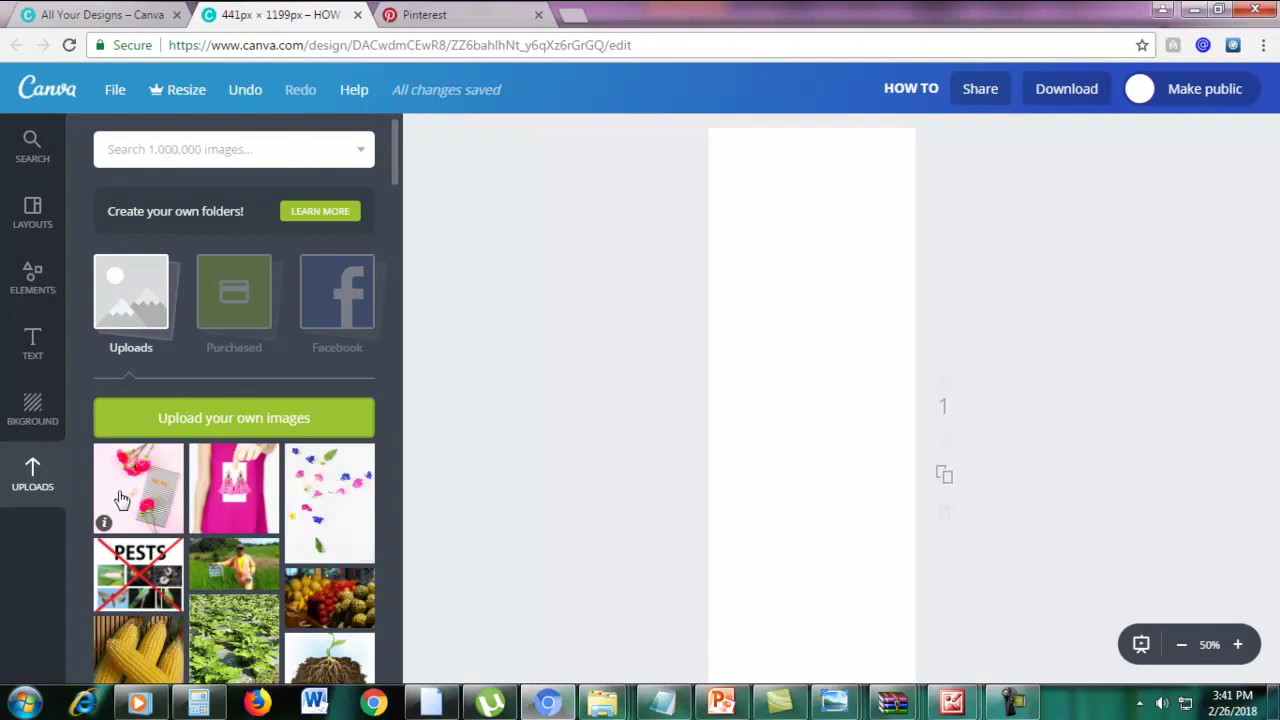
Place the flower photo on the pin and enlarge it to fill the page at 35% zoom
drag(125, 498, 780, 520)
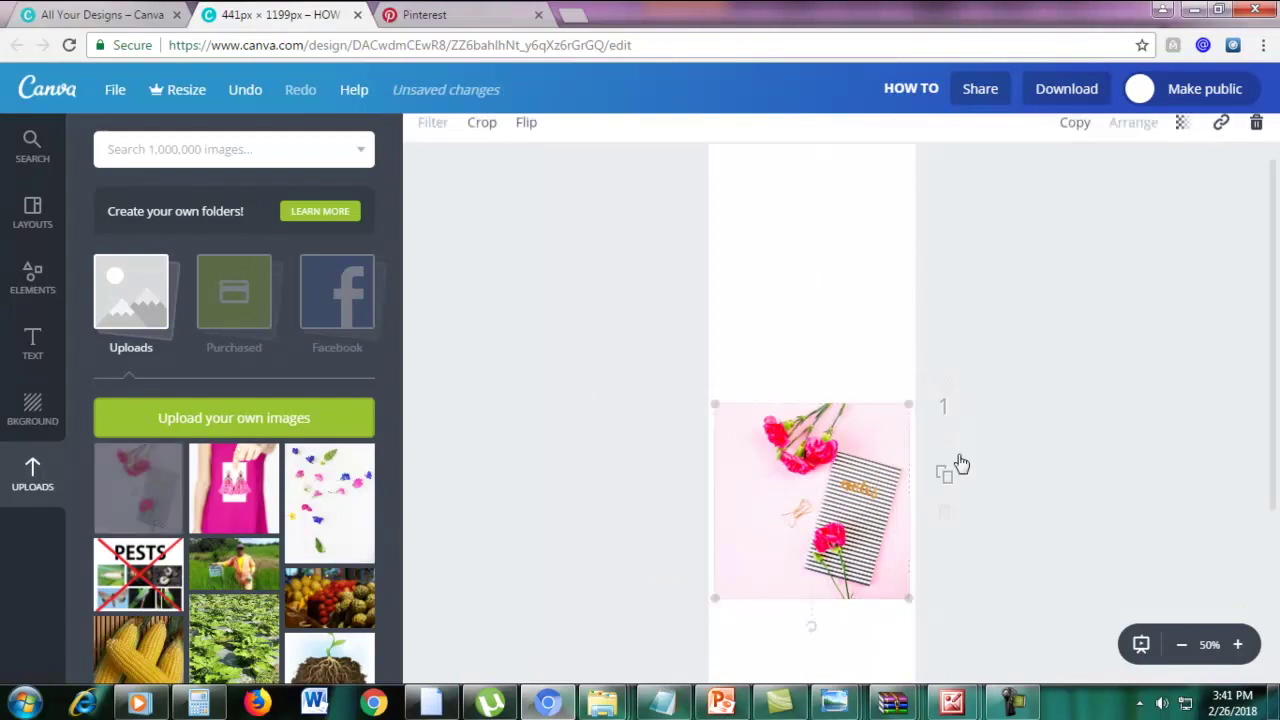
scroll(946, 481, down, 1)
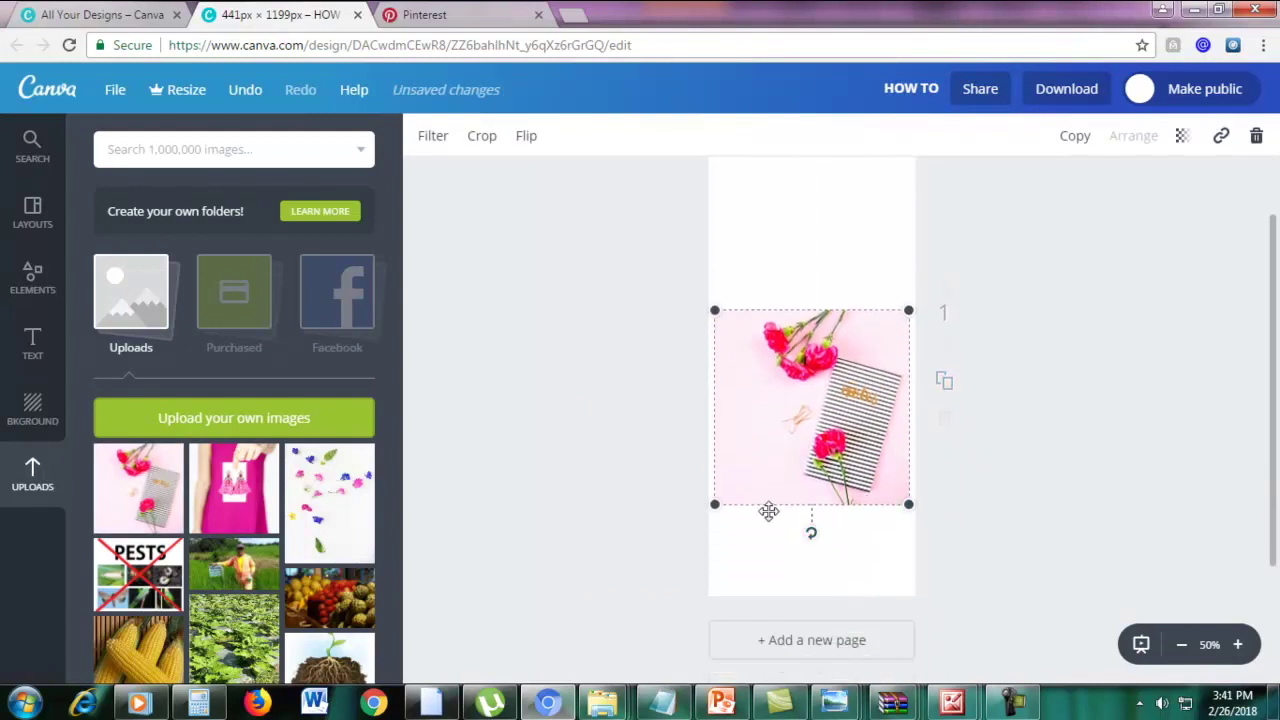
scroll(841, 420, up, 1)
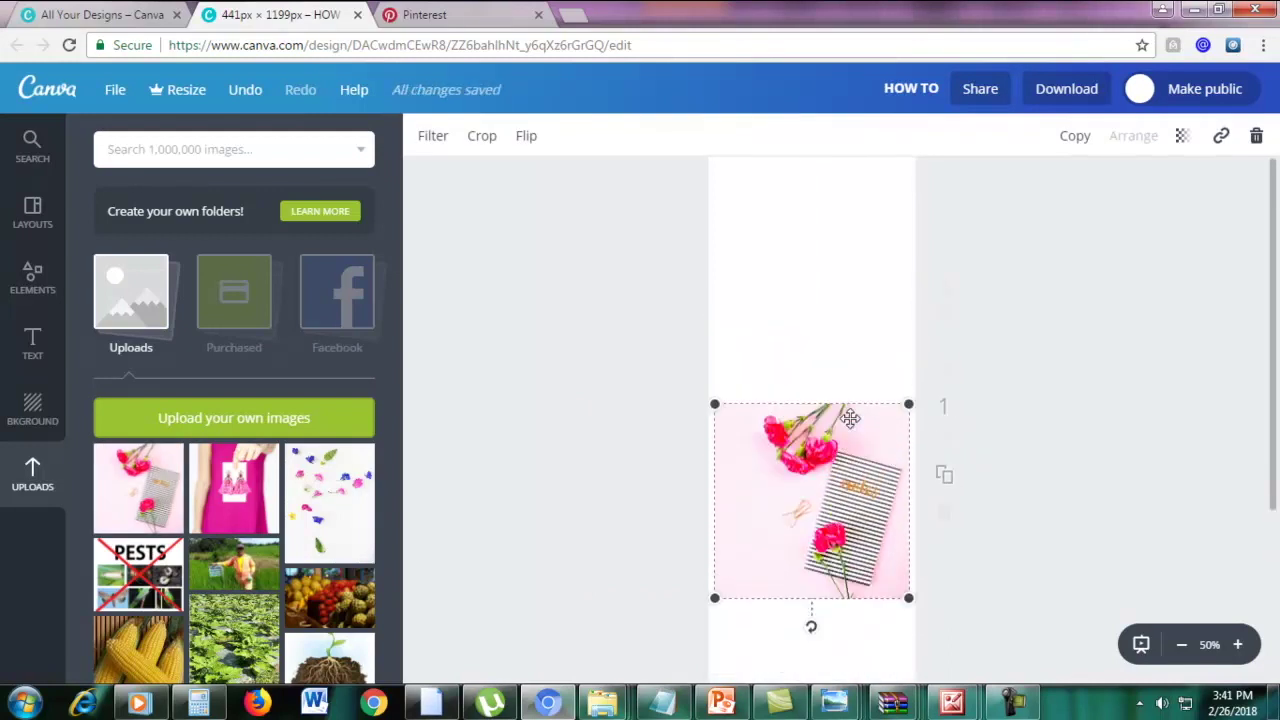
scroll(1022, 522, down, 1)
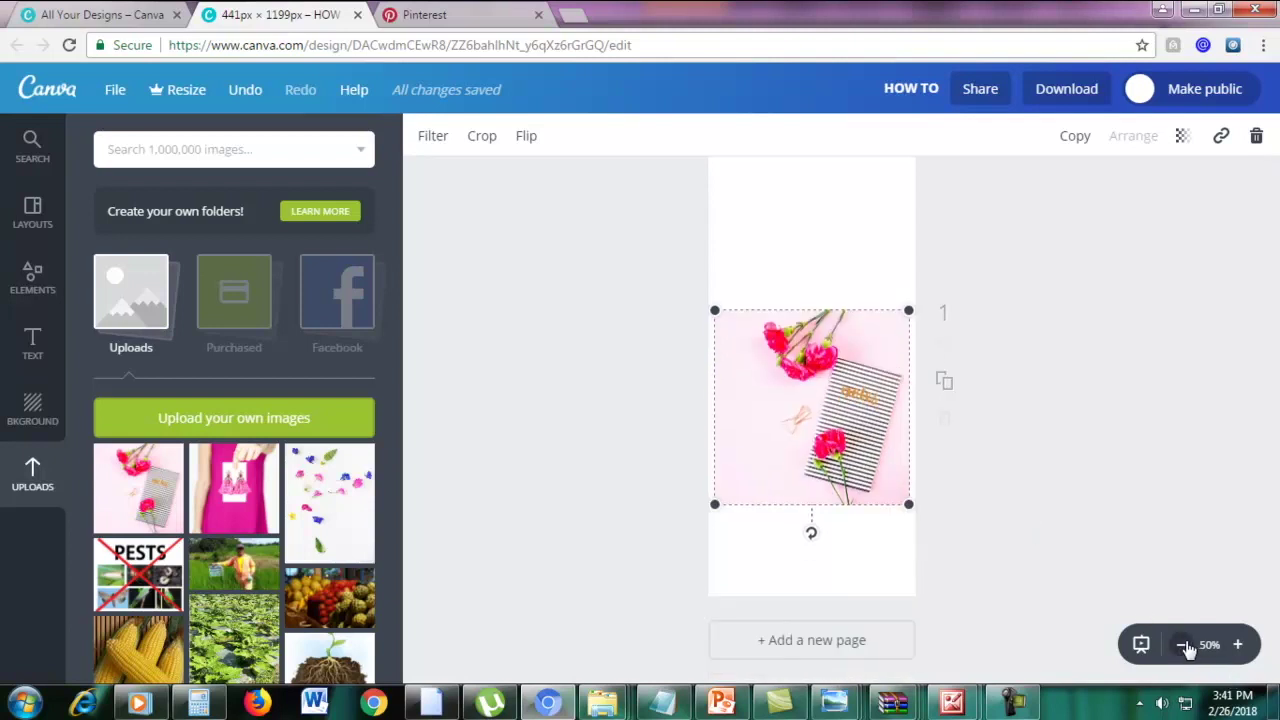
click(1184, 647)
scroll(1033, 547, up, 1)
drag(745, 527, 754, 614)
drag(880, 390, 1070, 177)
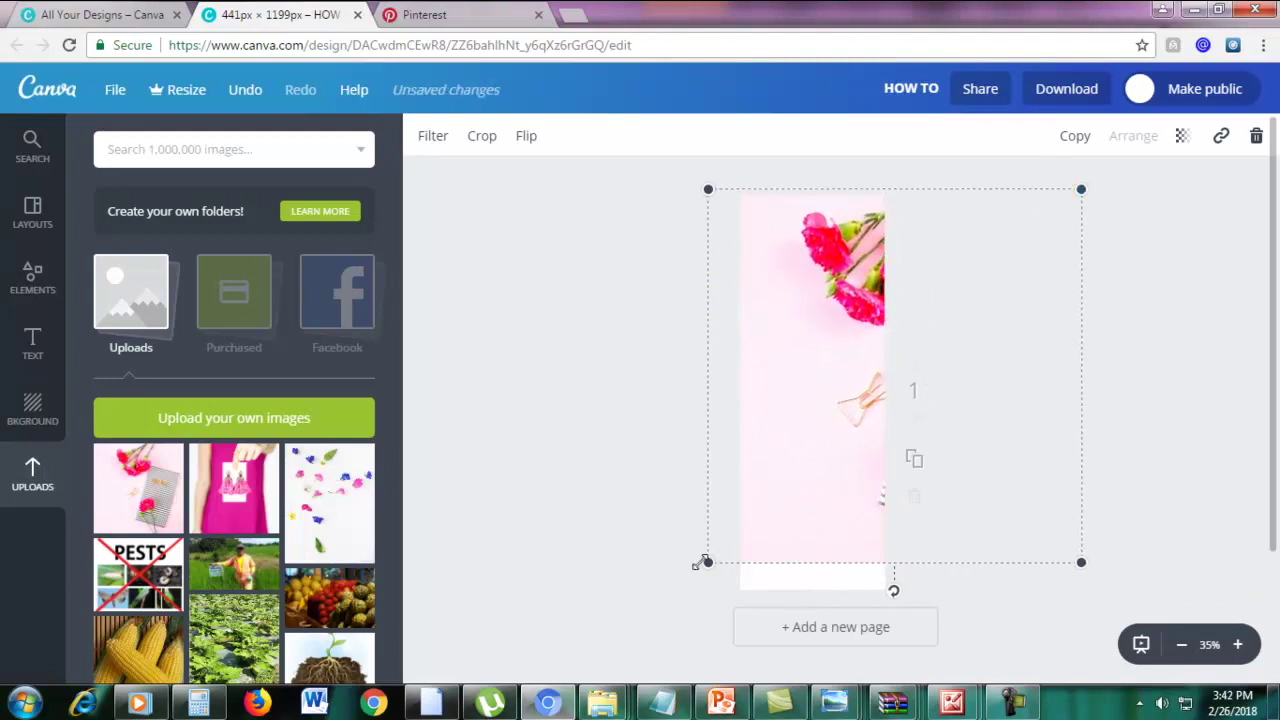
drag(707, 590, 674, 623)
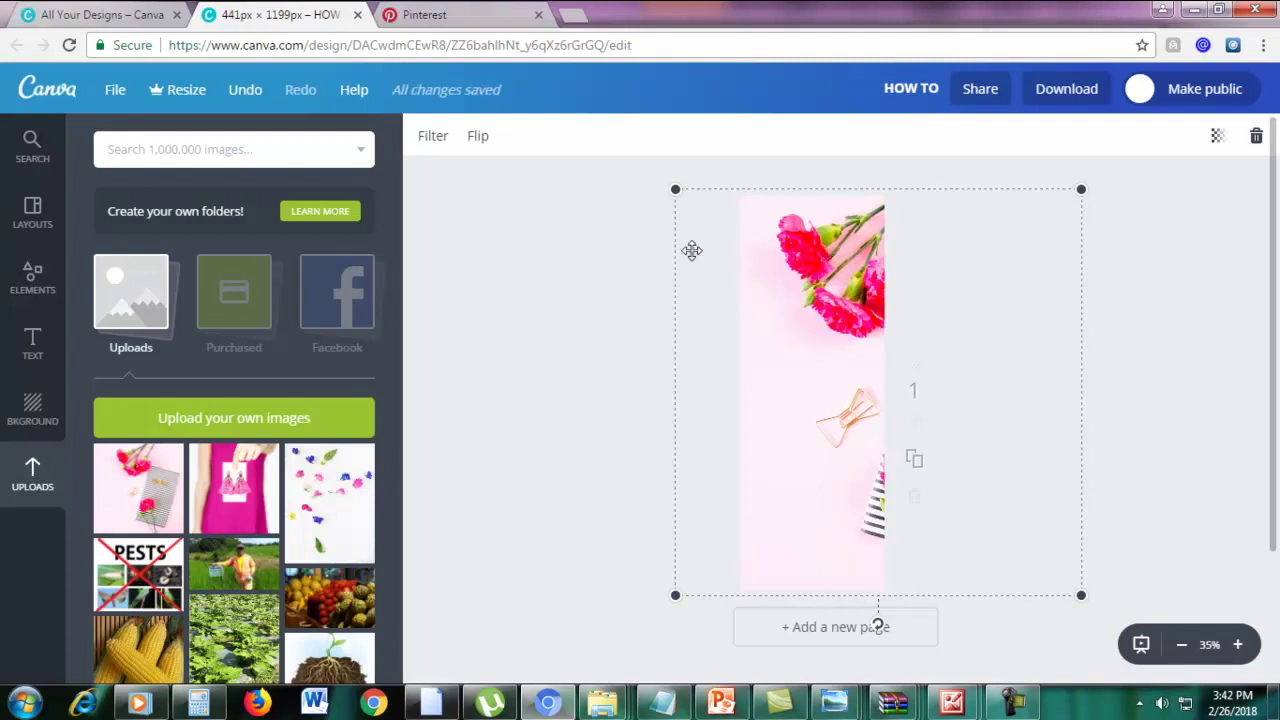
Flip the photo vertically so the carnations sit at the bottom, then deselect it
click(480, 140)
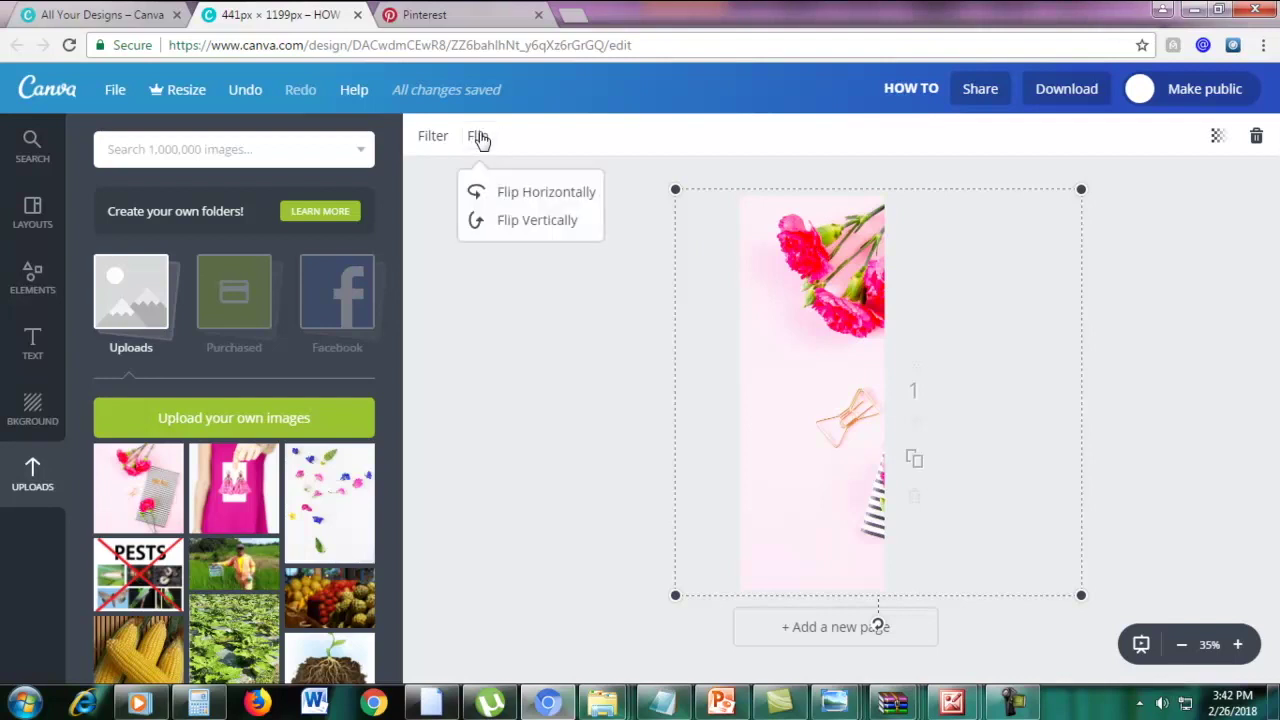
click(530, 195)
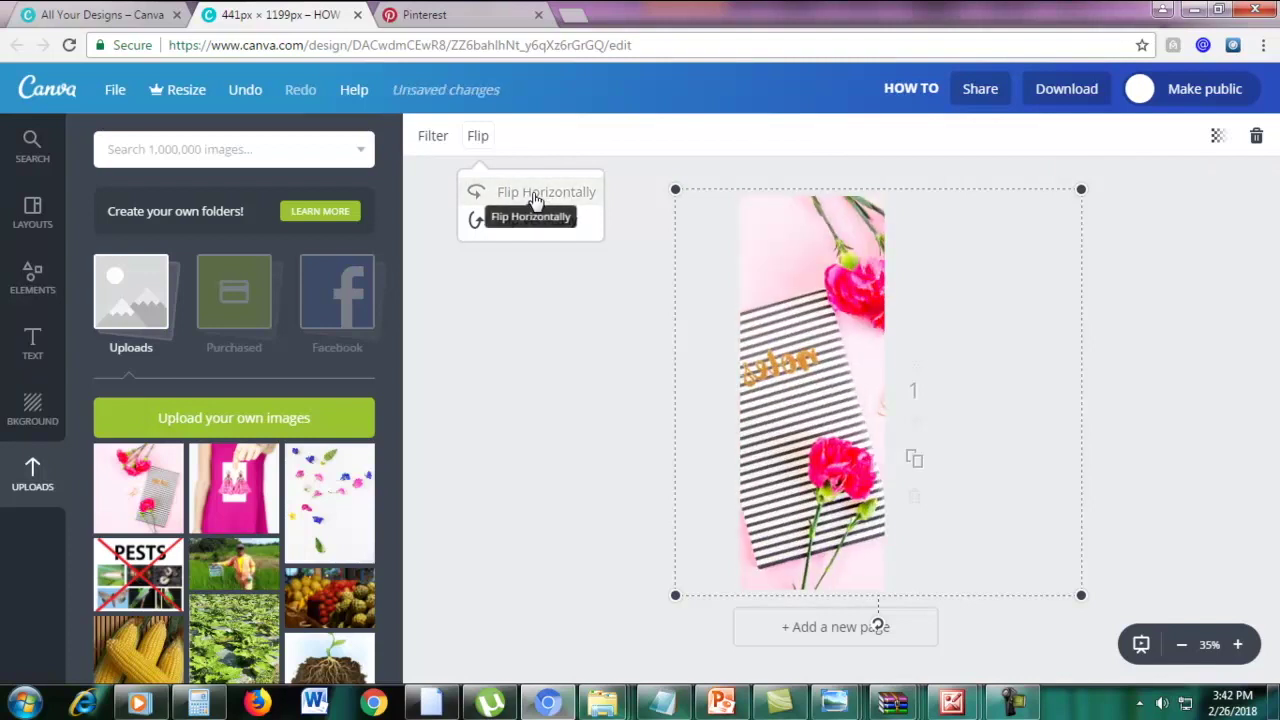
click(535, 198)
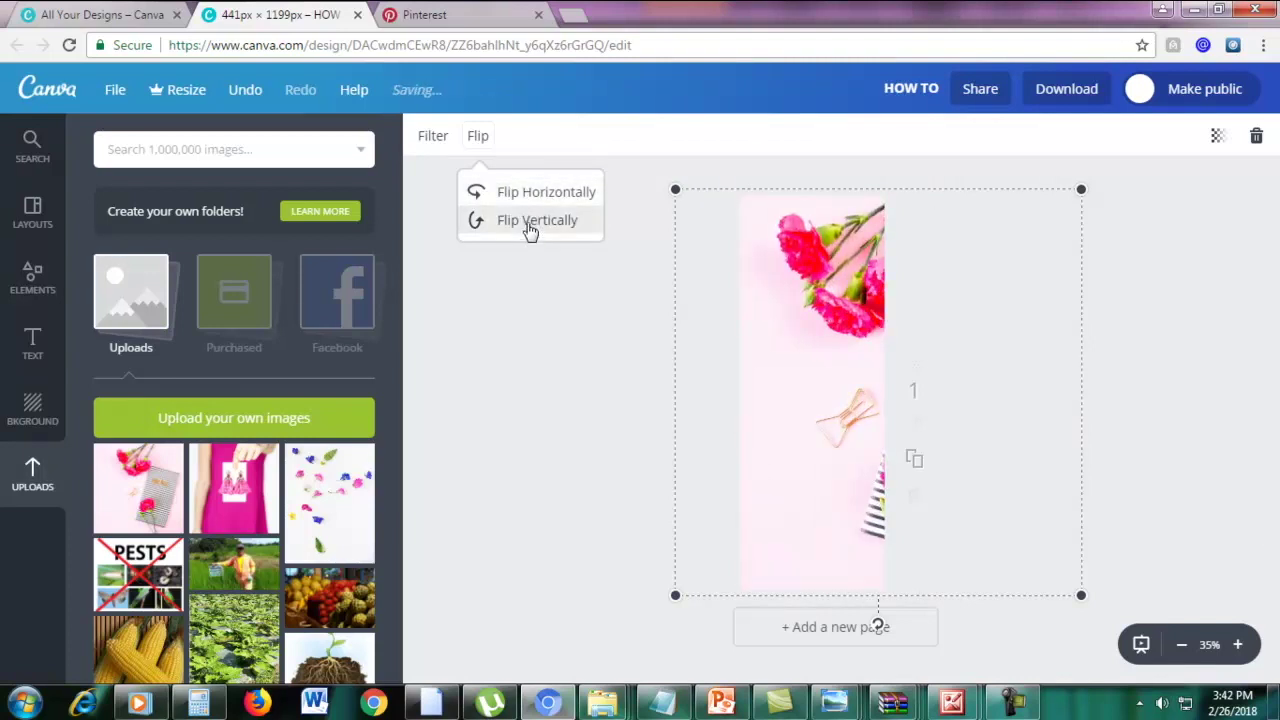
click(531, 228)
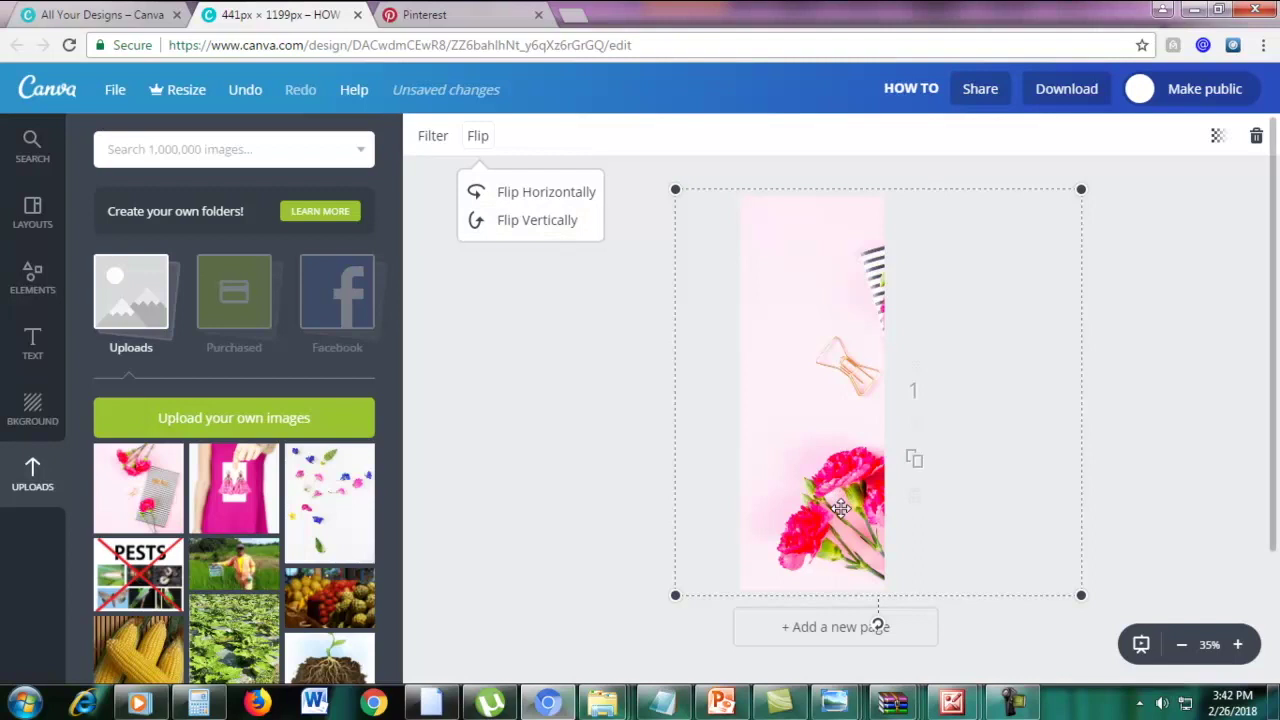
click(1167, 430)
click(1167, 428)
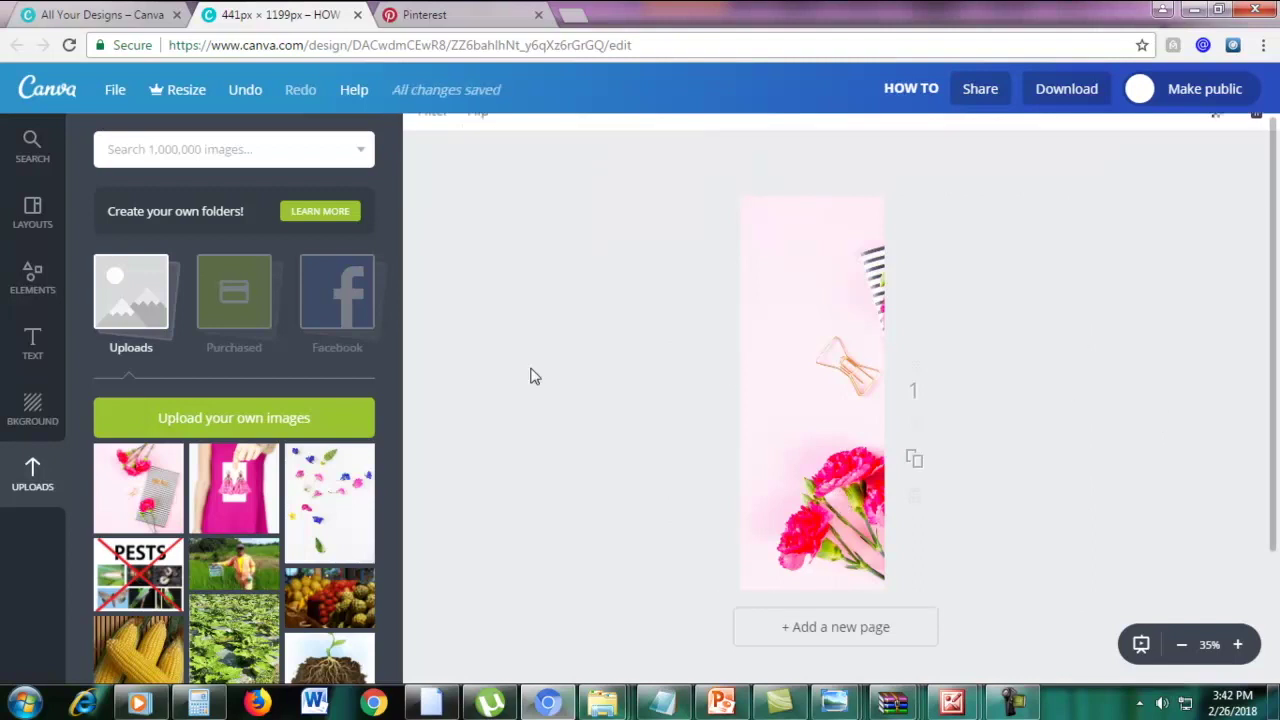
click(127, 12)
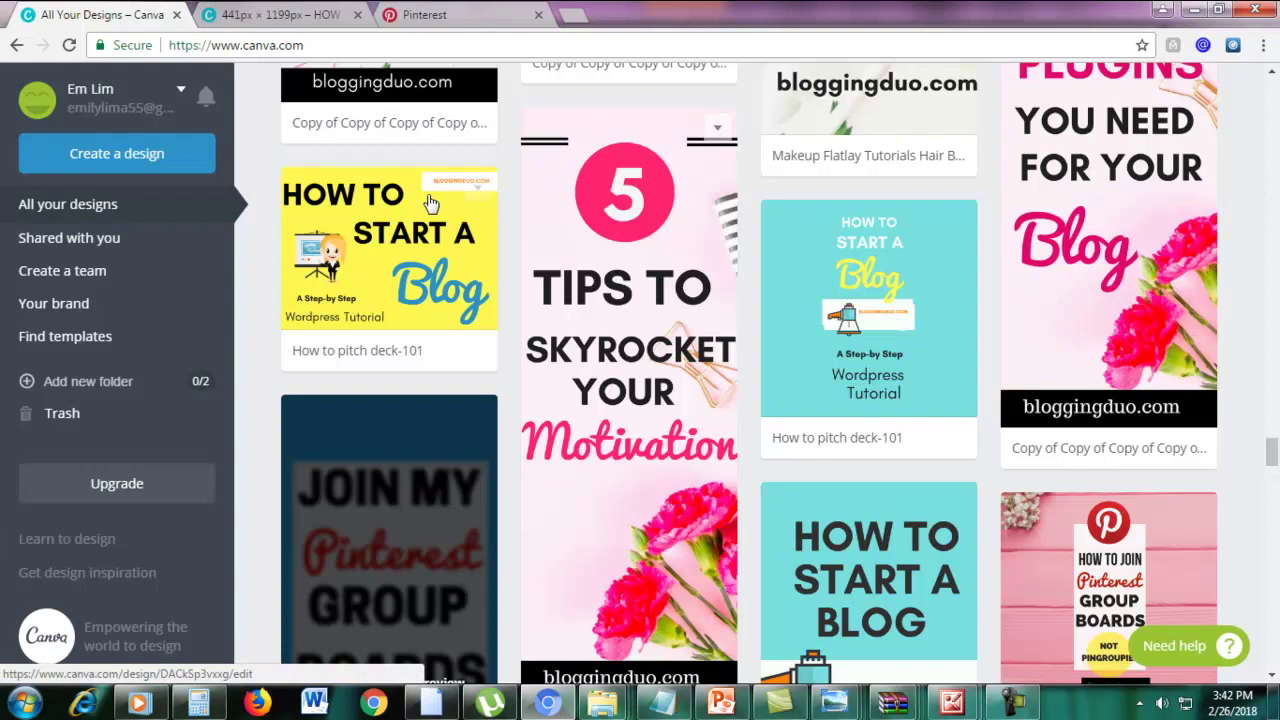
click(290, 18)
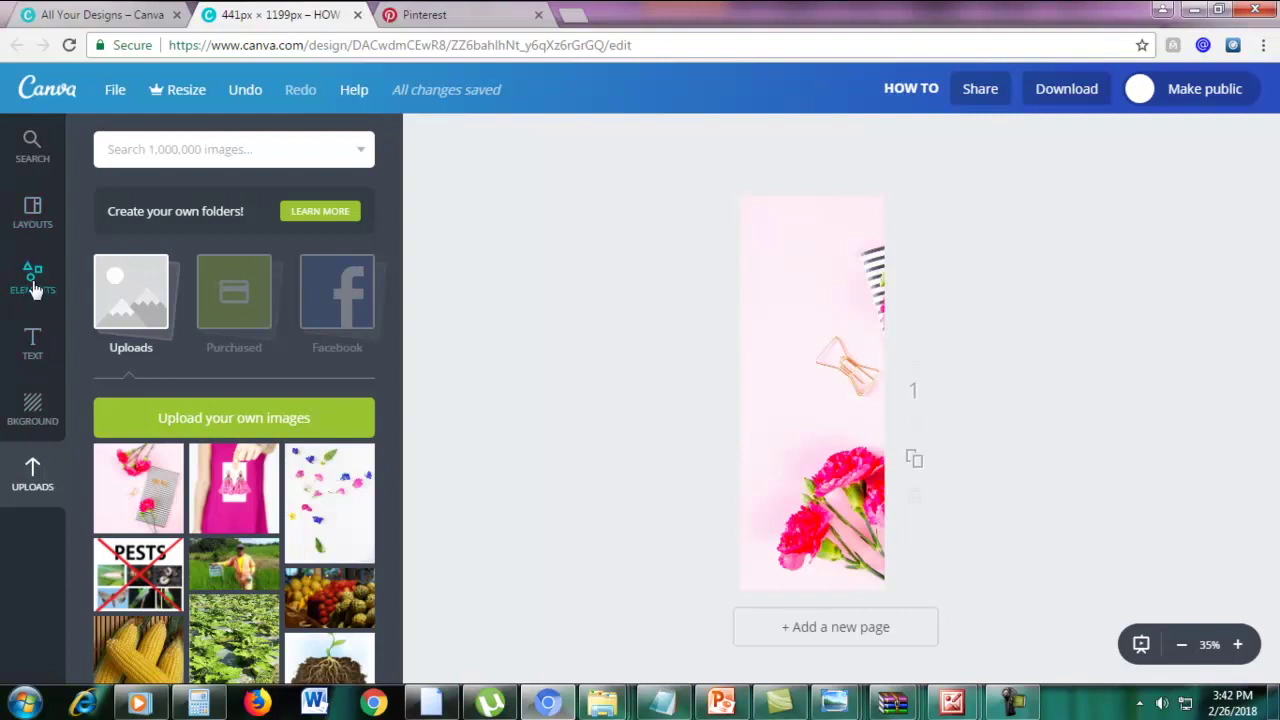
Add a circle from Elements > Shapes near the top of the pin and shrink it
click(33, 280)
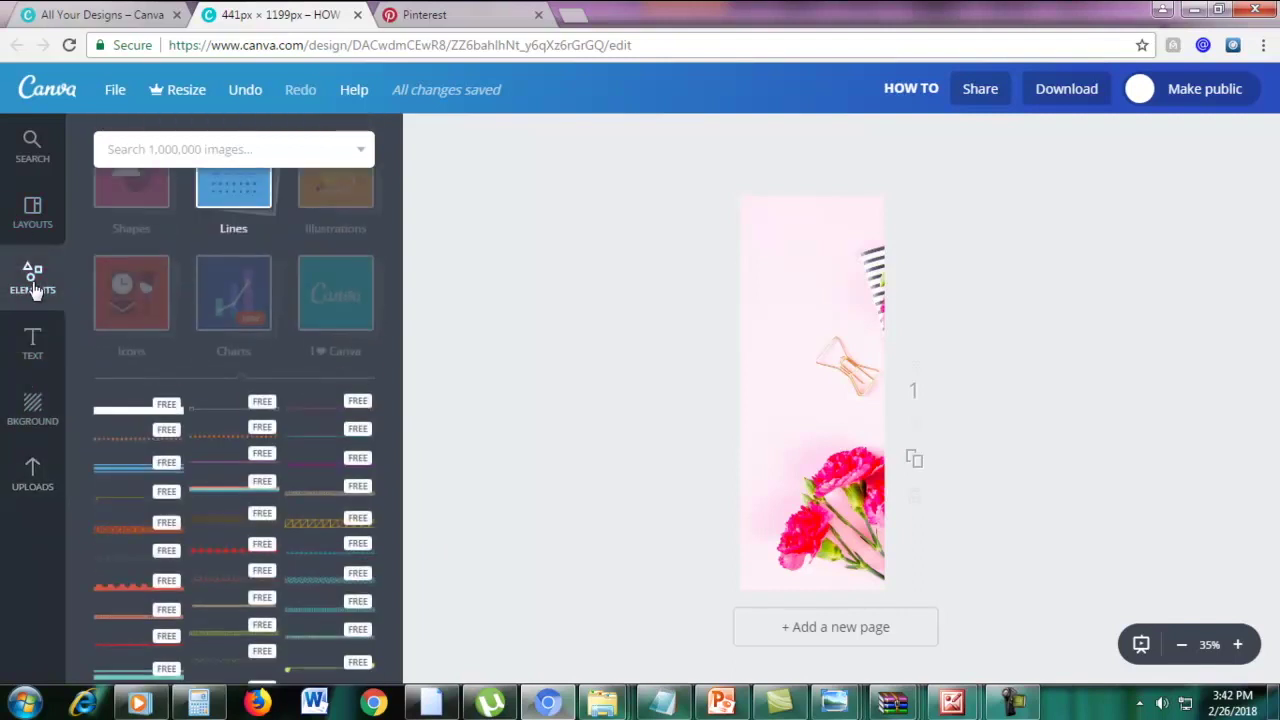
scroll(197, 326, up, 3)
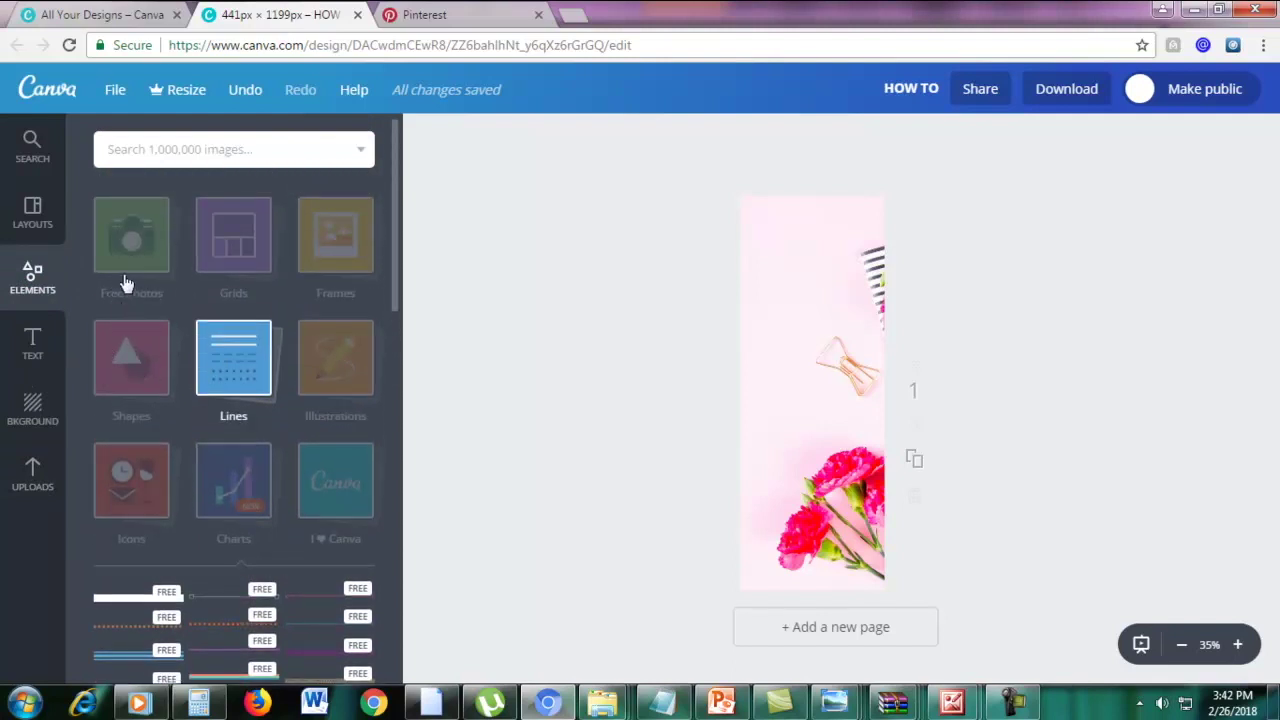
click(119, 378)
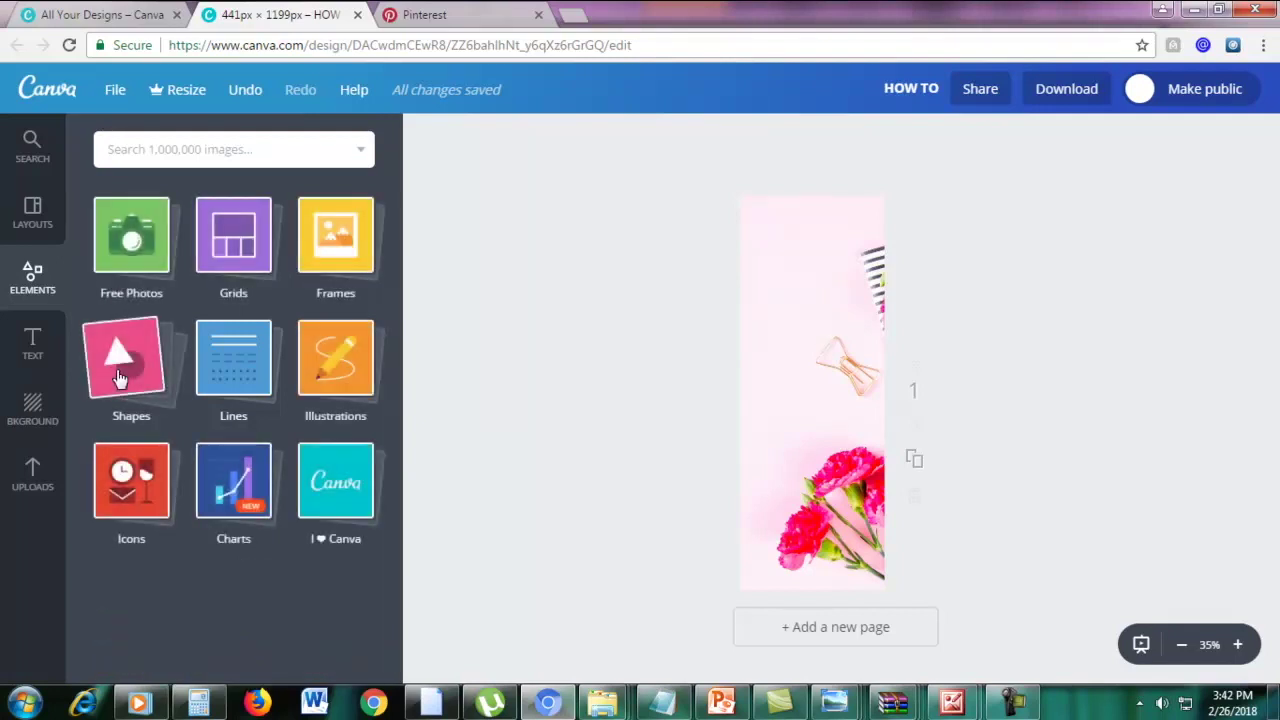
click(130, 374)
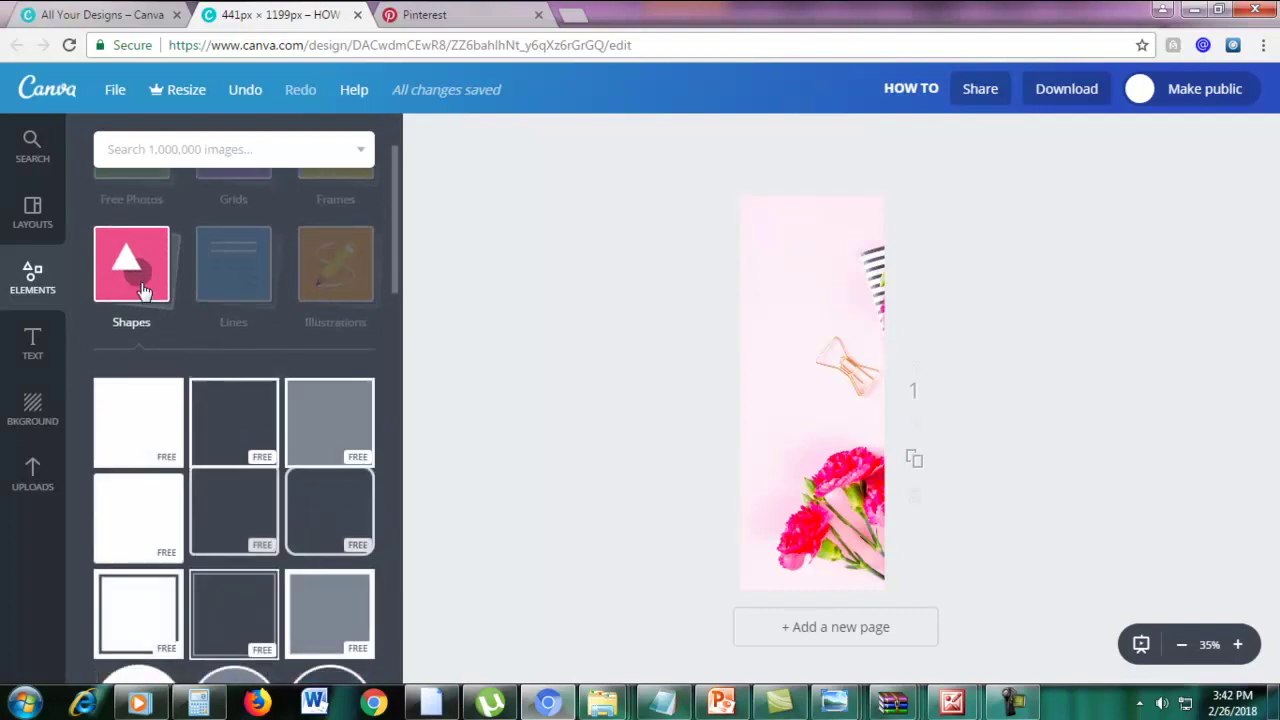
scroll(143, 292, down, 1)
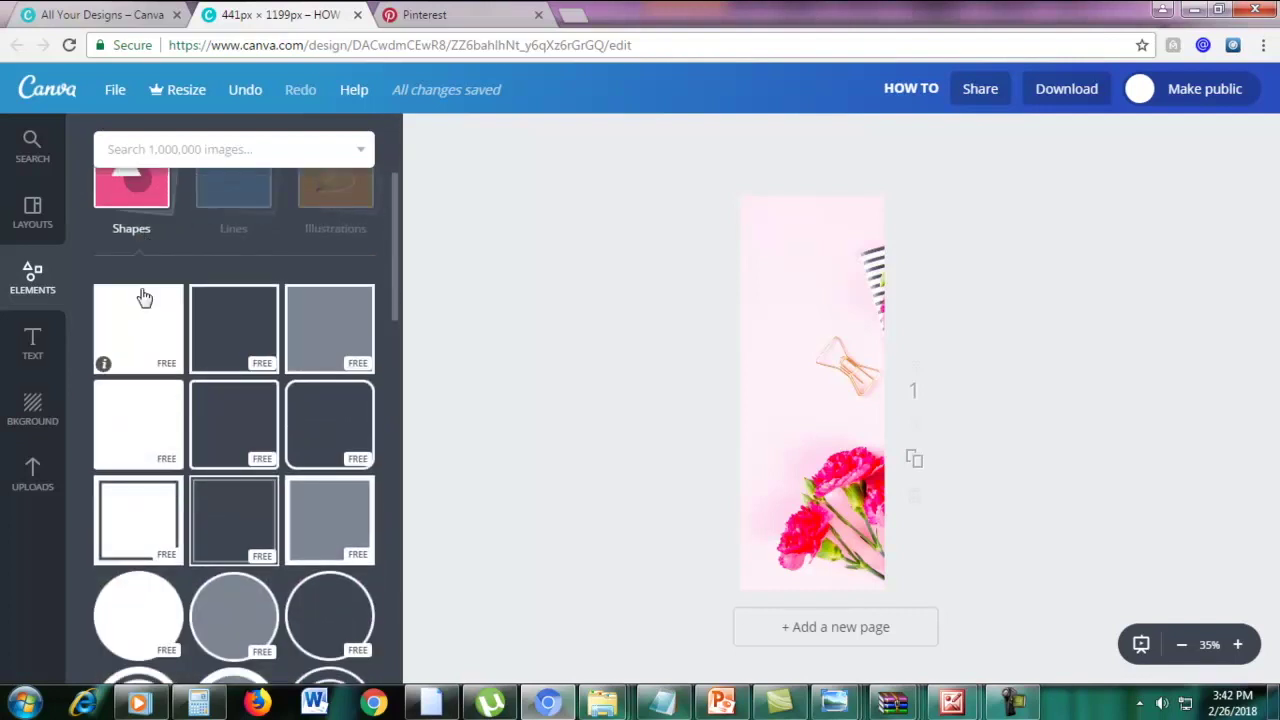
scroll(155, 522, down, 1)
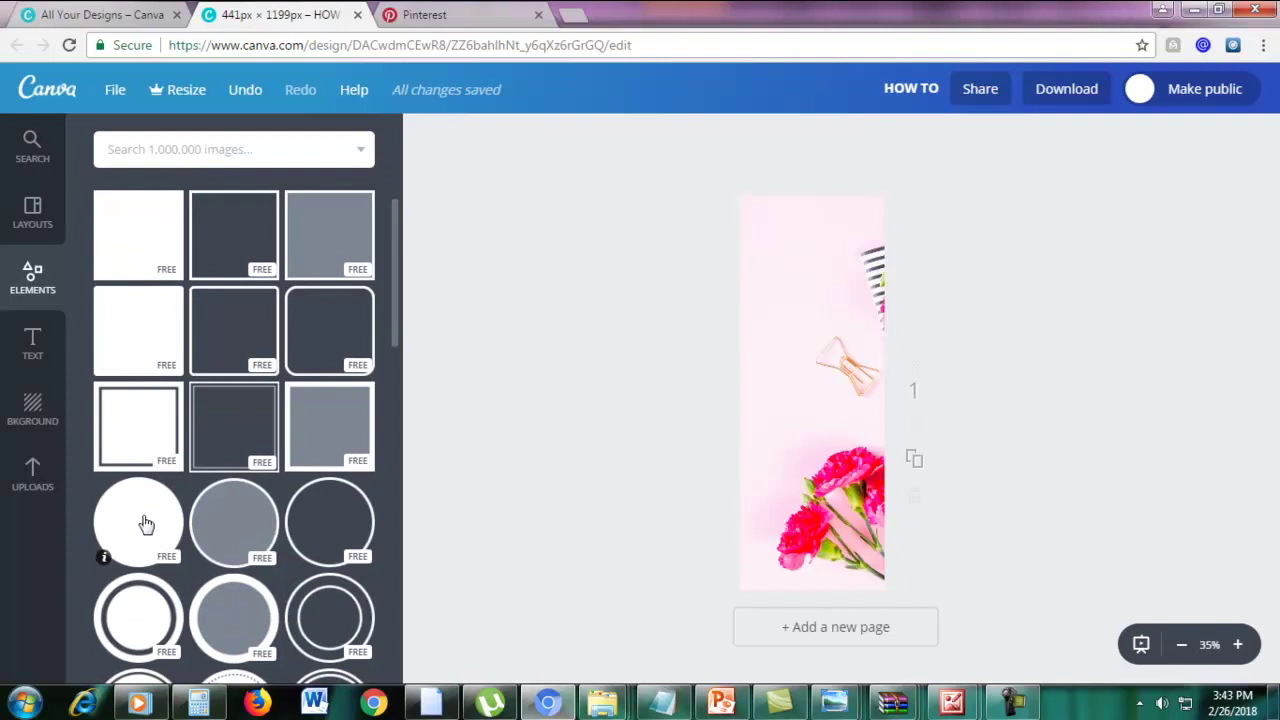
drag(145, 523, 825, 267)
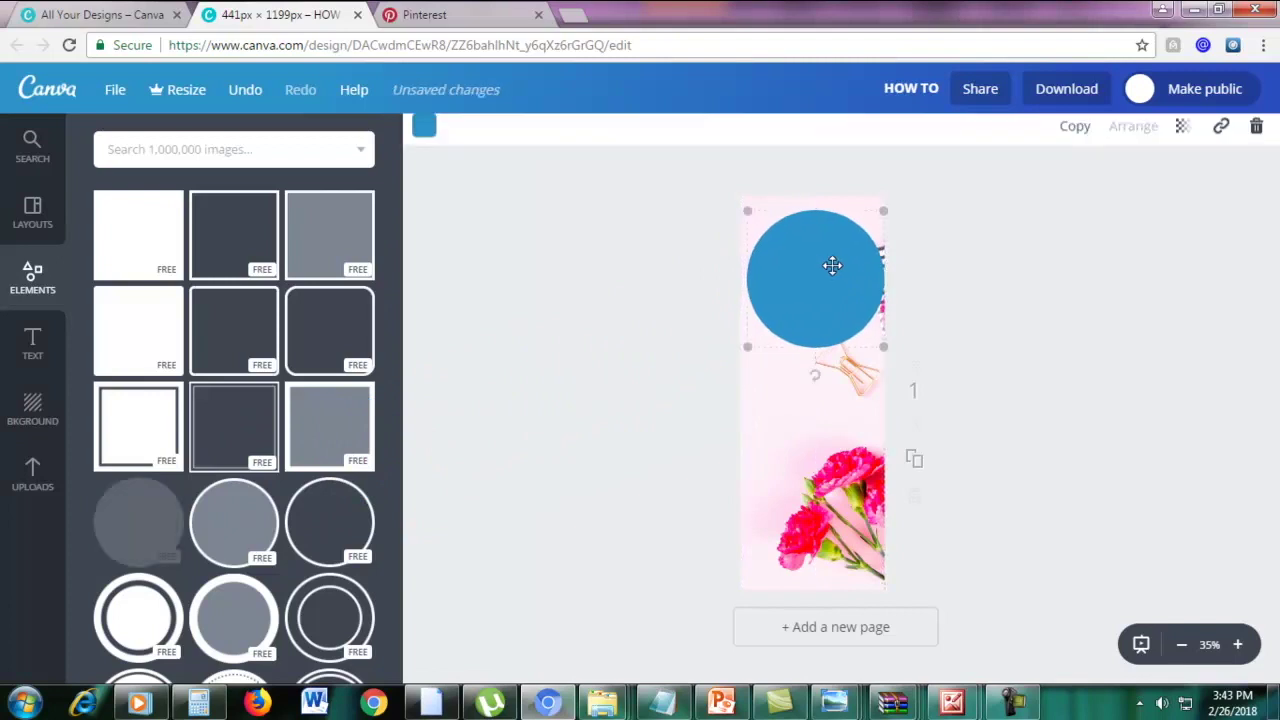
drag(884, 210, 813, 252)
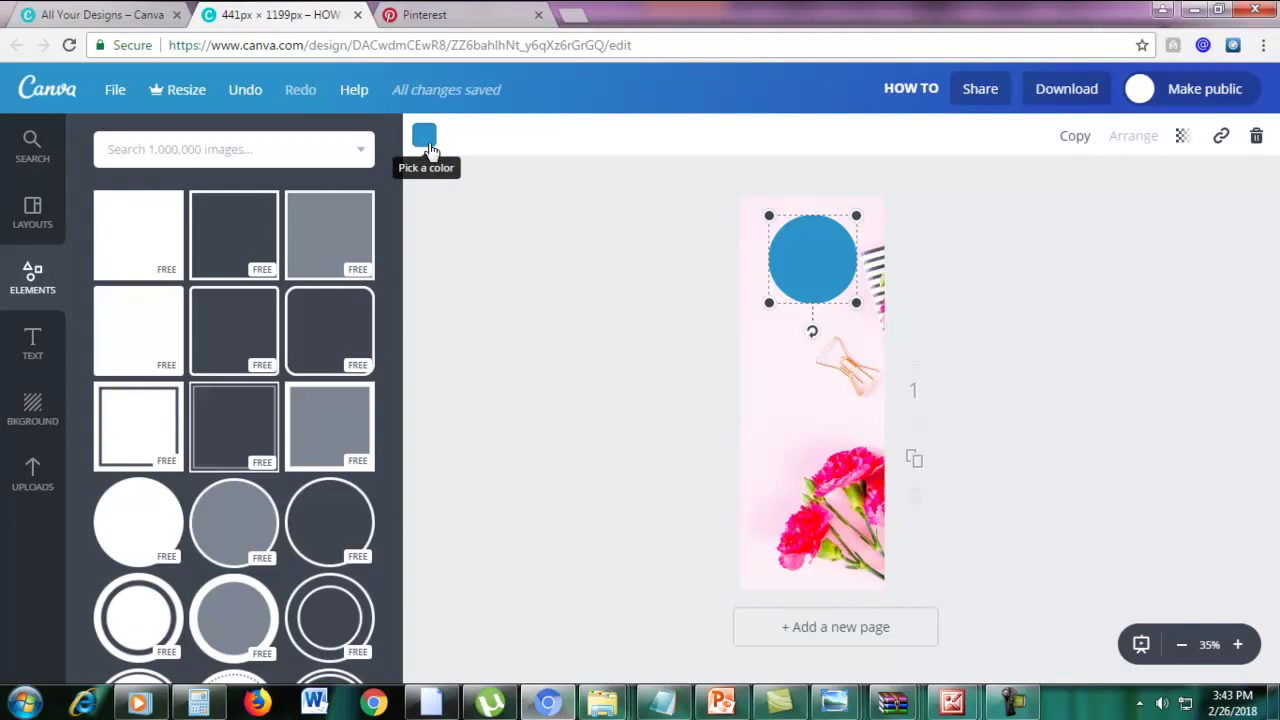
Colour the circle with the lighter pink document colour
click(425, 140)
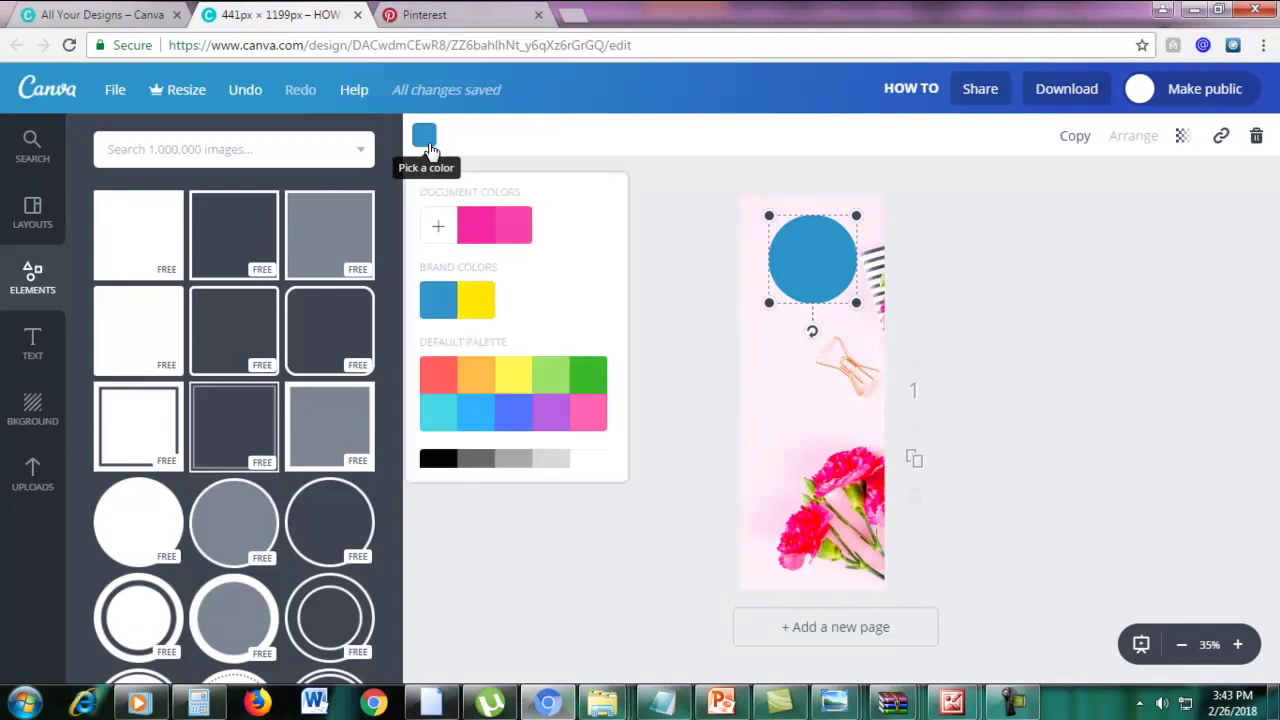
click(476, 225)
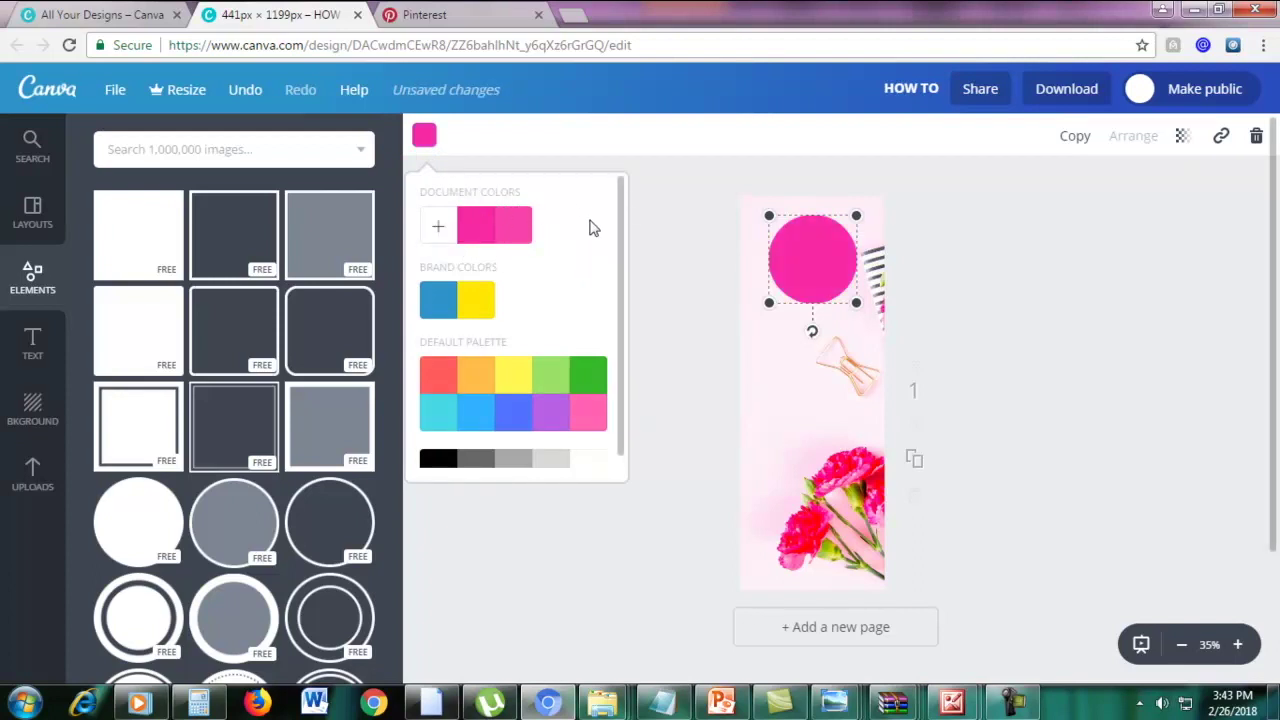
scroll(582, 350, down, 1)
scroll(519, 297, up, 1)
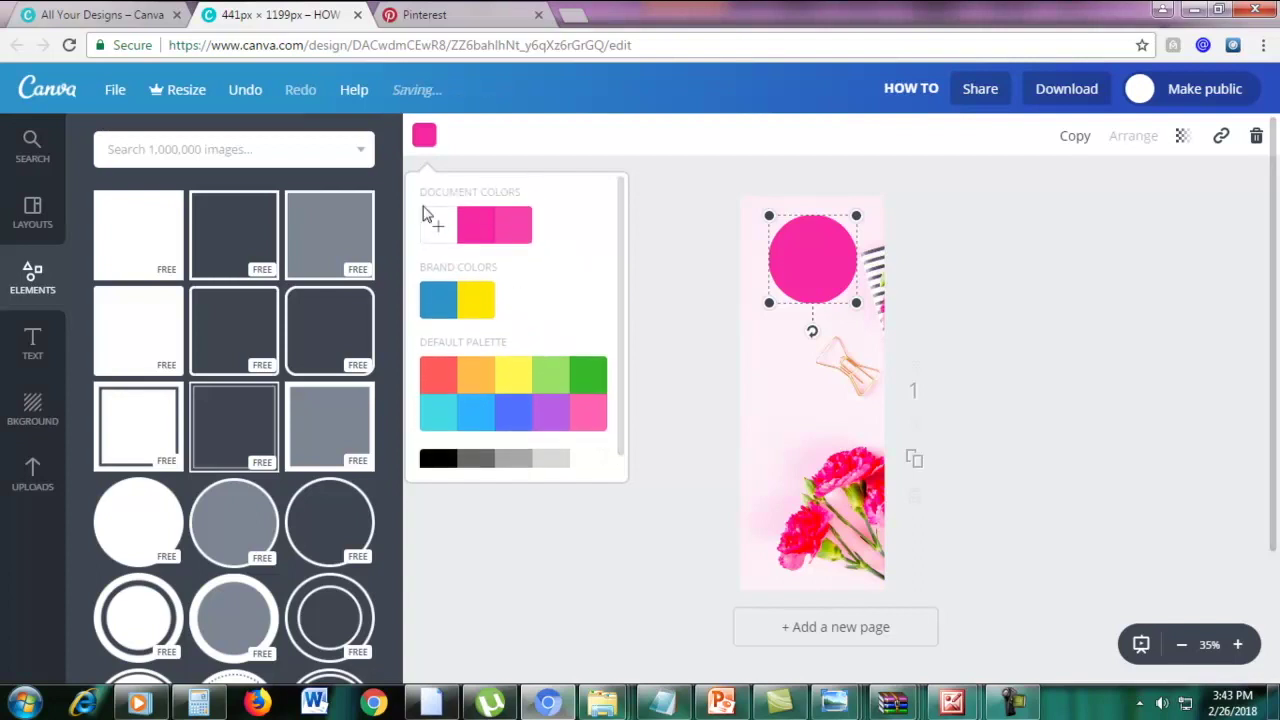
click(440, 230)
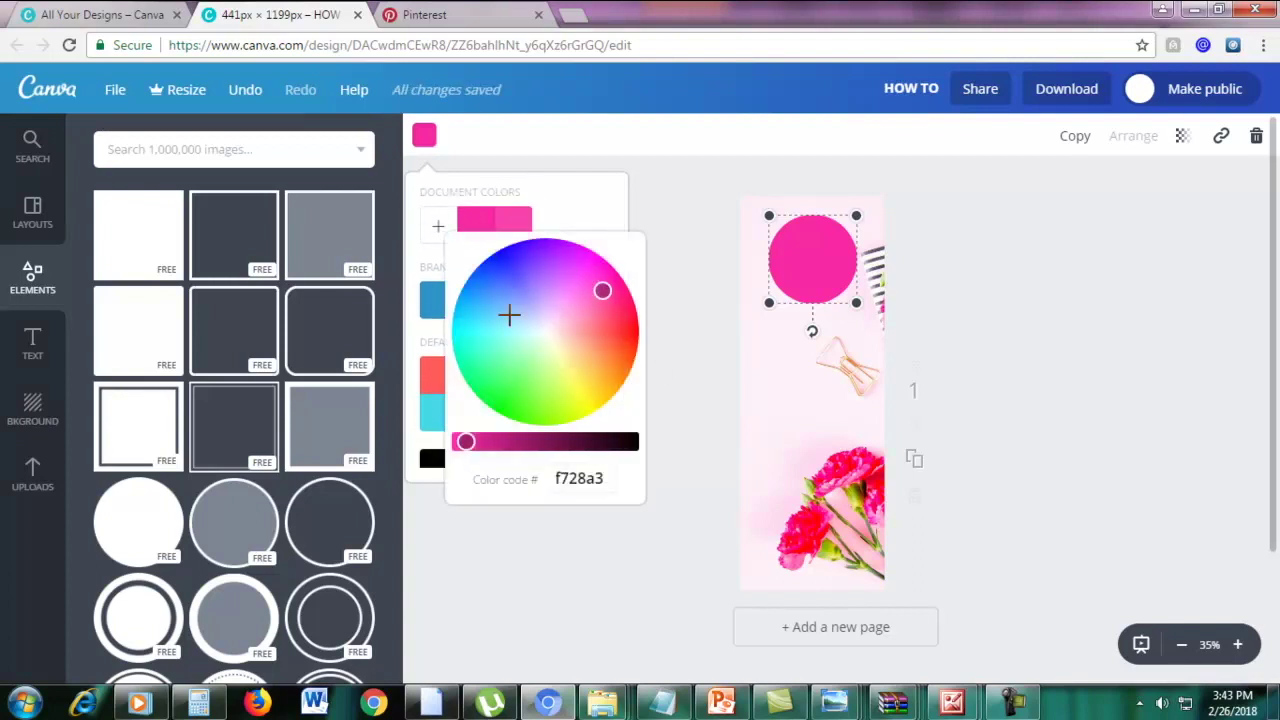
click(578, 218)
click(527, 232)
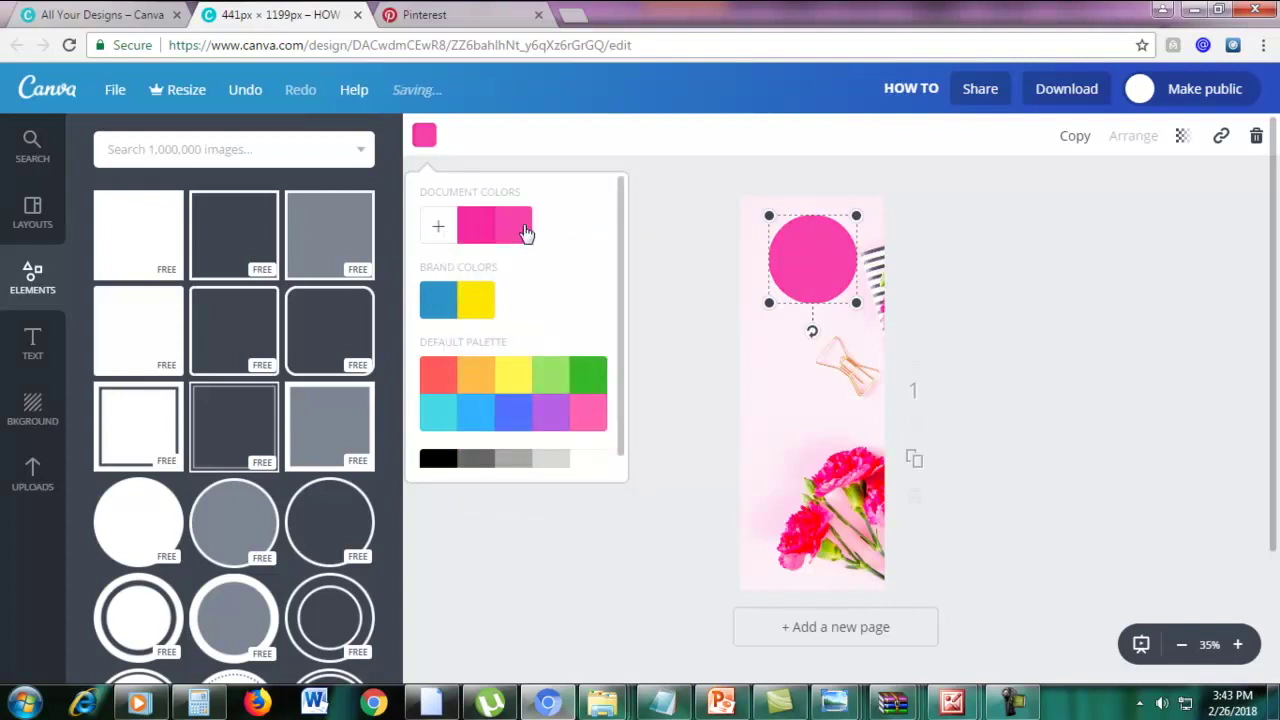
click(1022, 270)
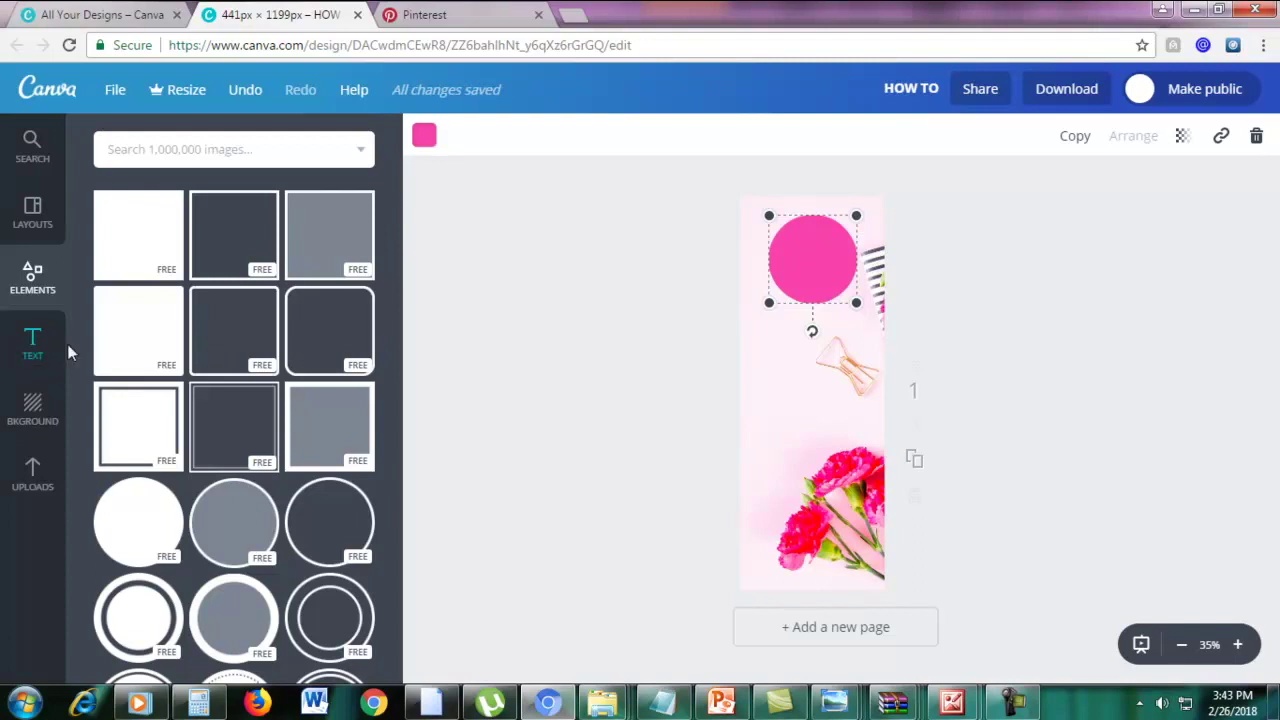
Add a heading text box on the pink circle reading '5'
click(33, 345)
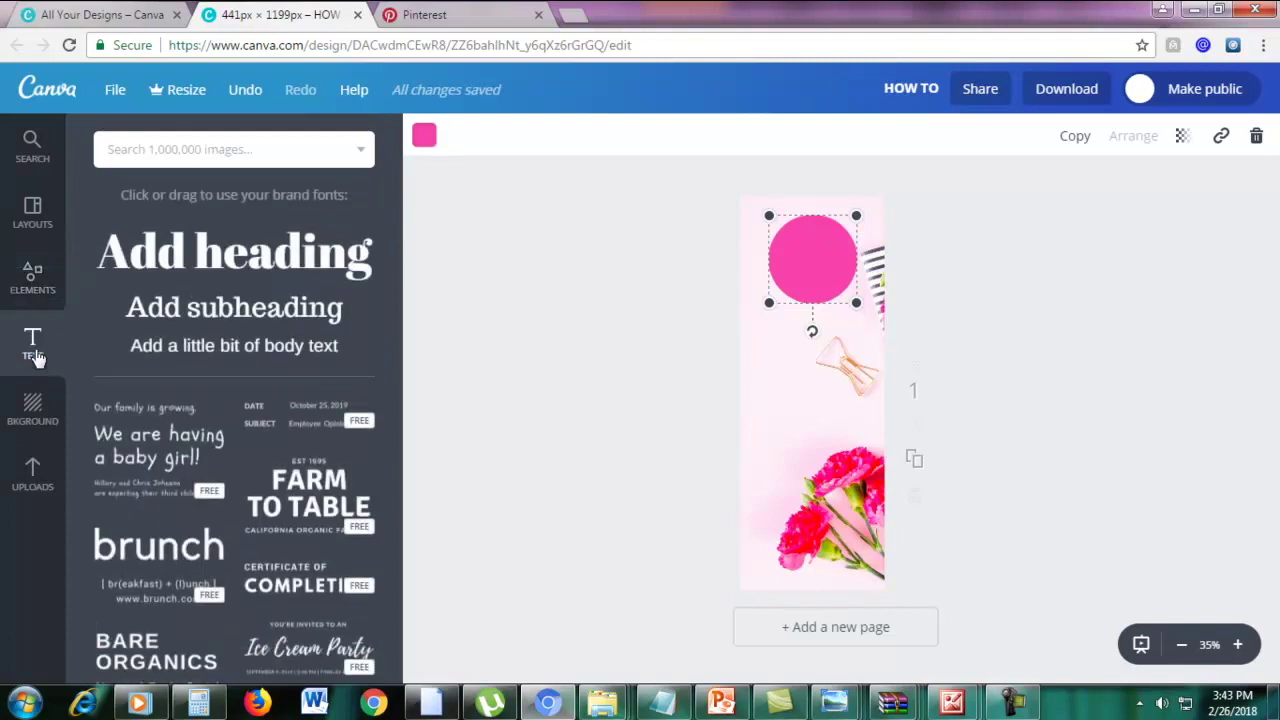
click(160, 262)
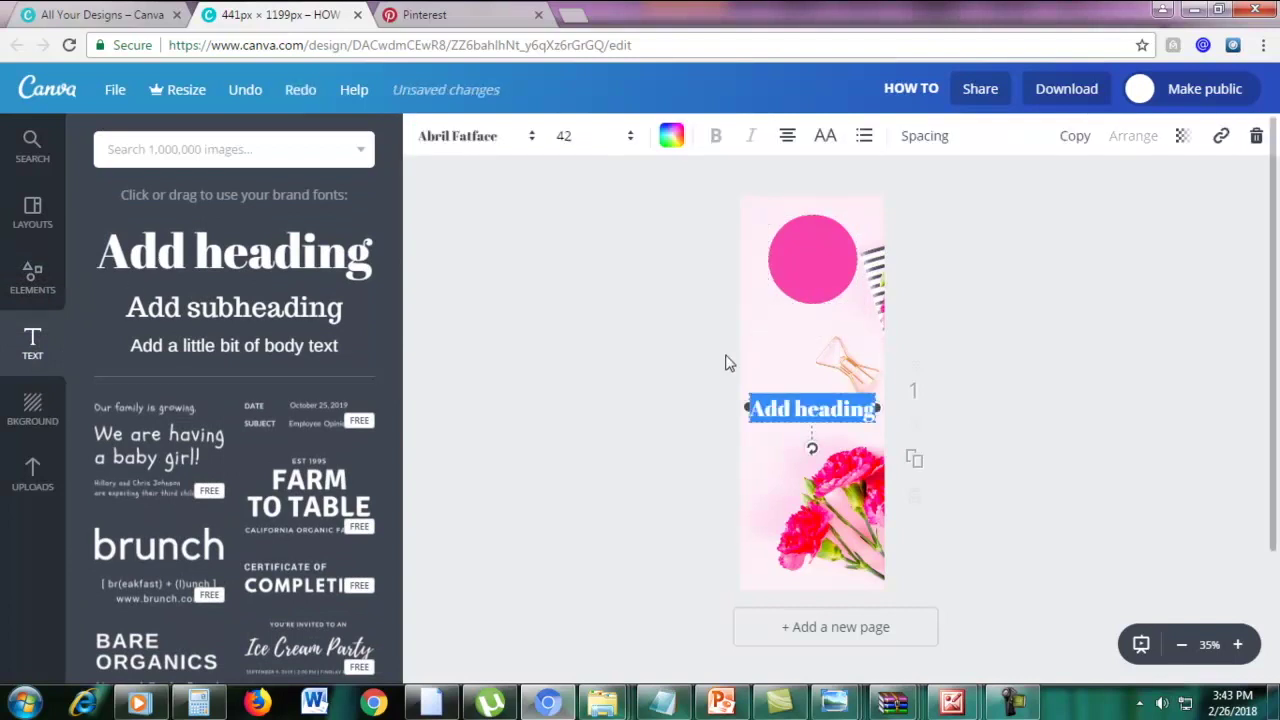
drag(797, 390, 795, 241)
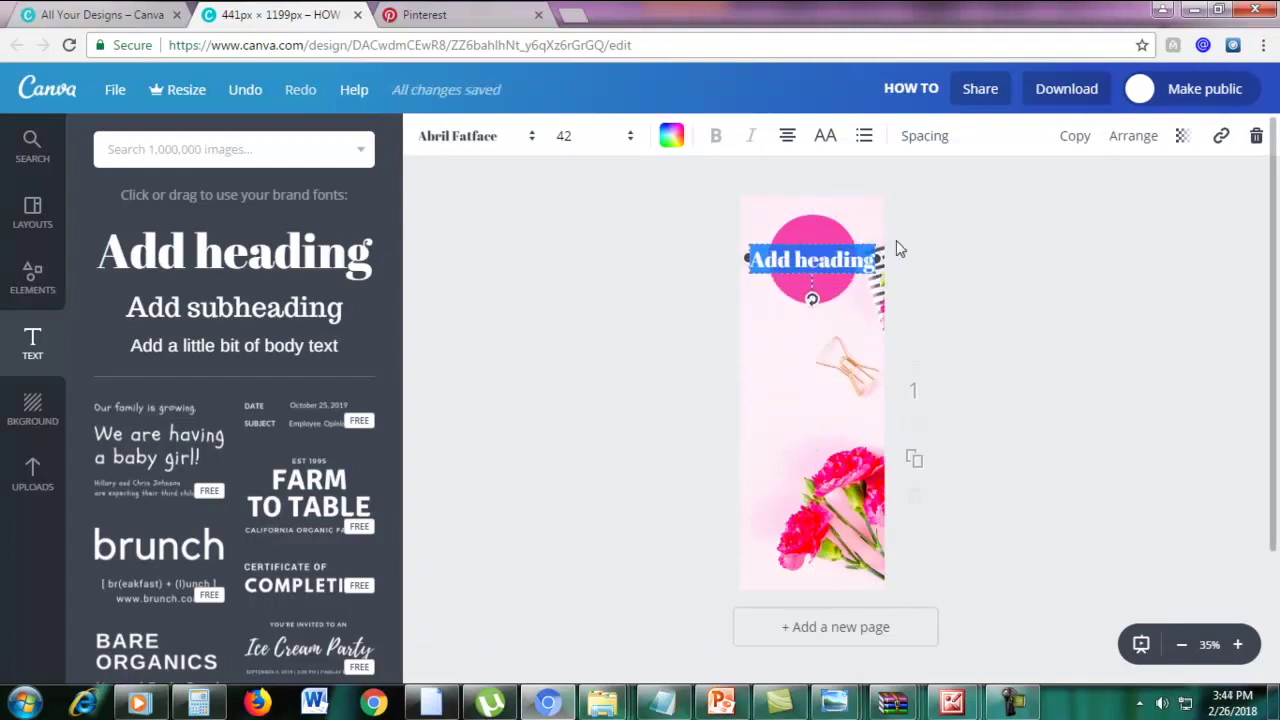
text(5)
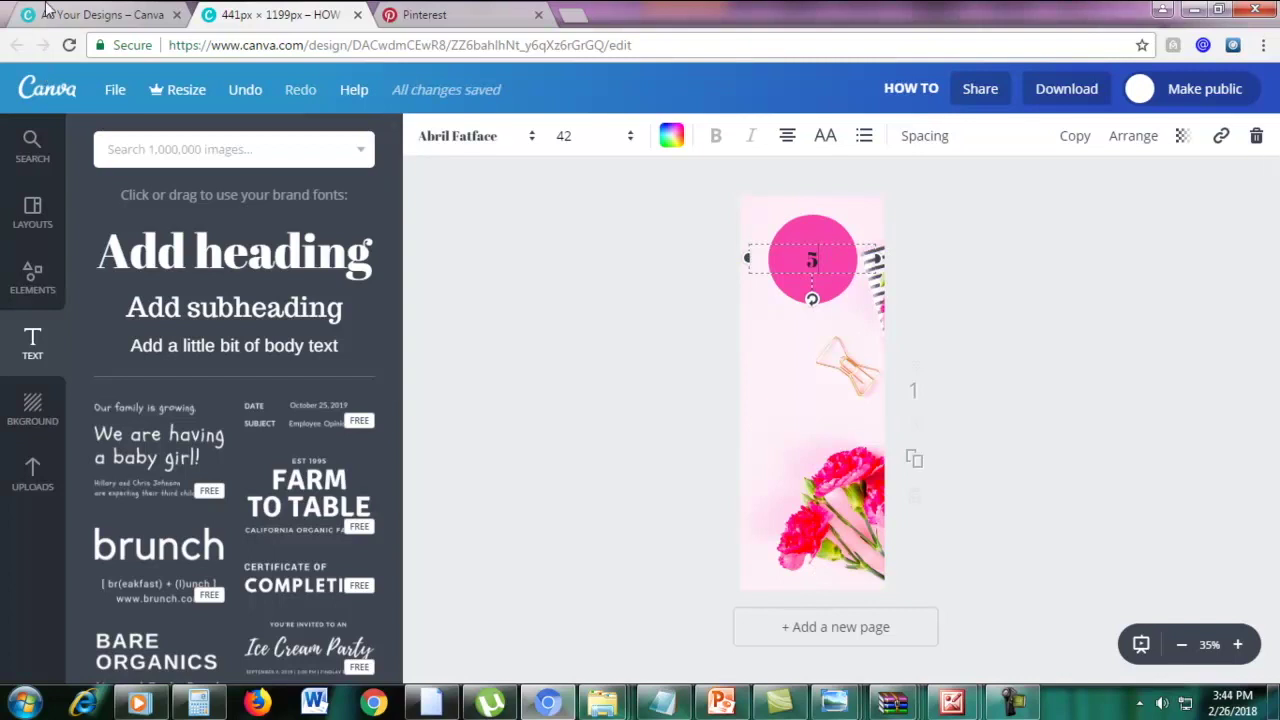
click(52, 14)
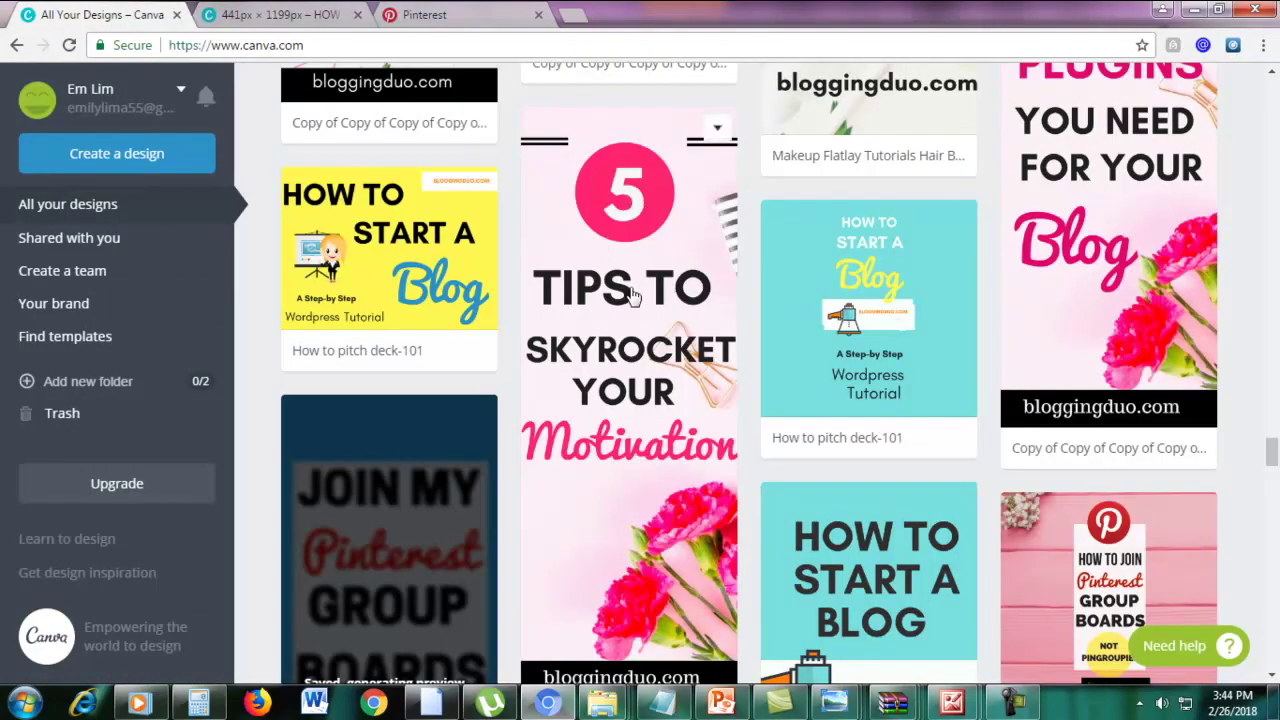
click(290, 16)
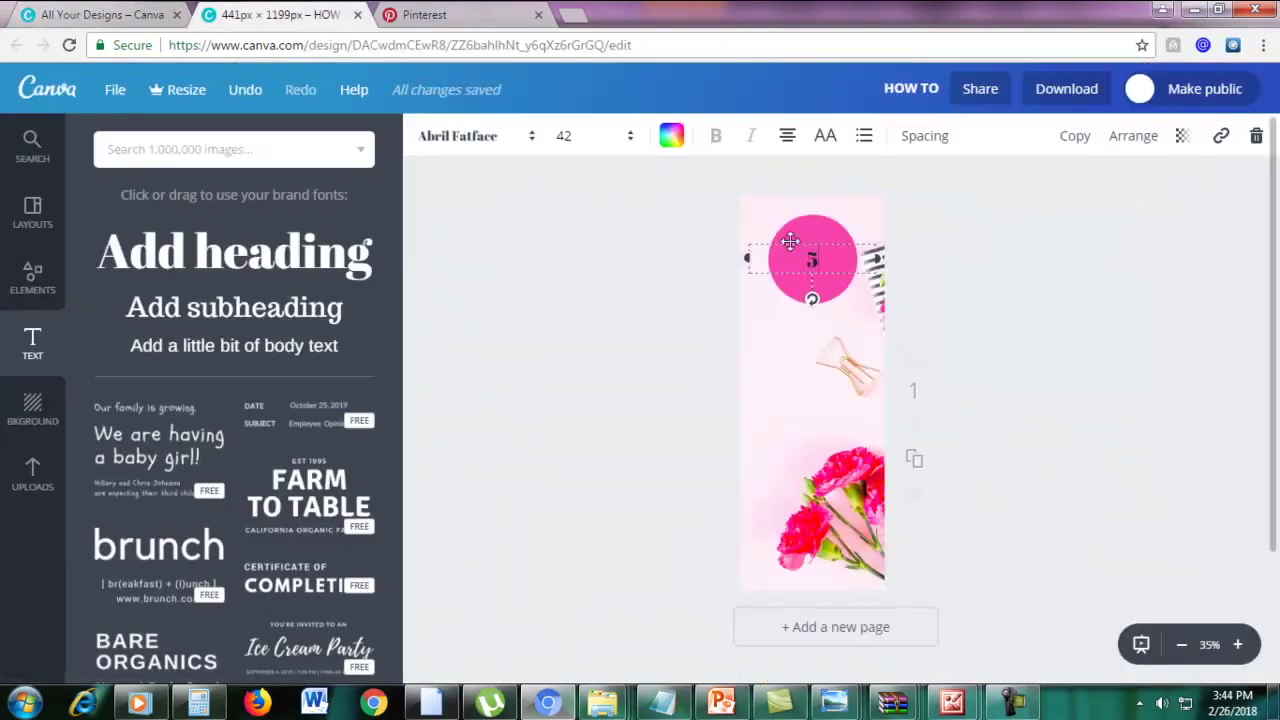
double_click(814, 260)
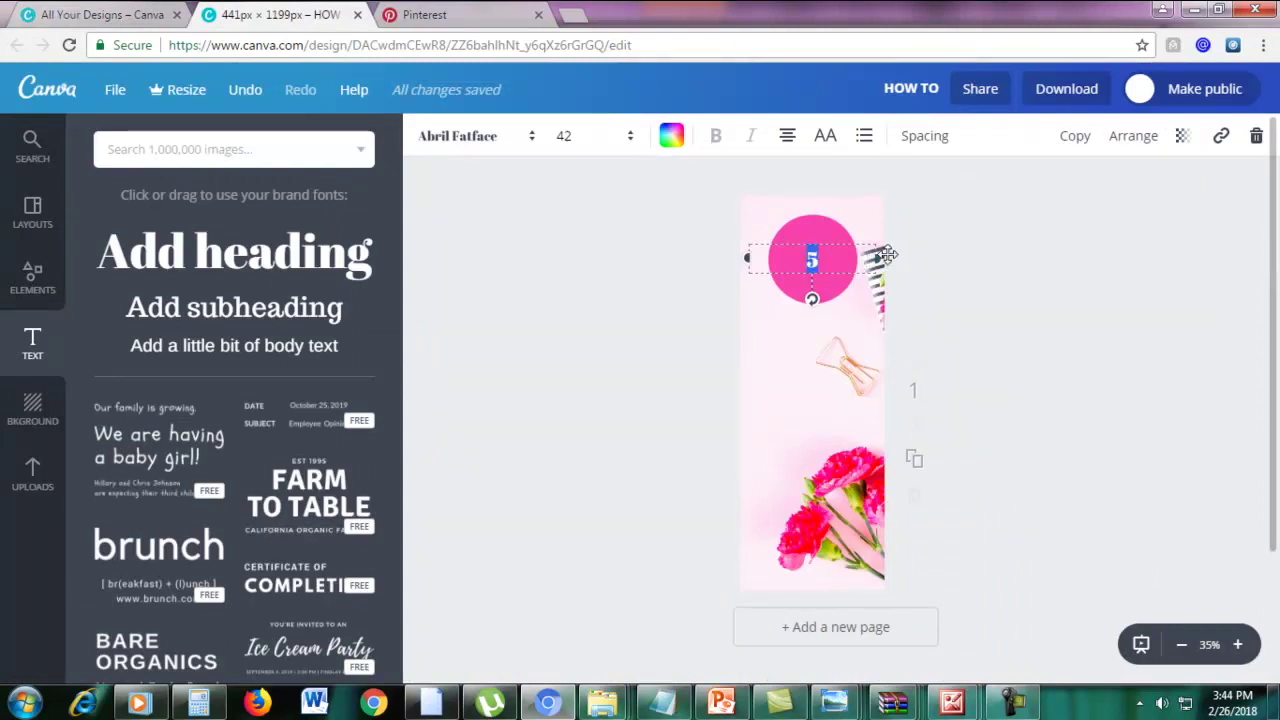
double_click(809, 262)
Set the 5's font size to 64
click(564, 138)
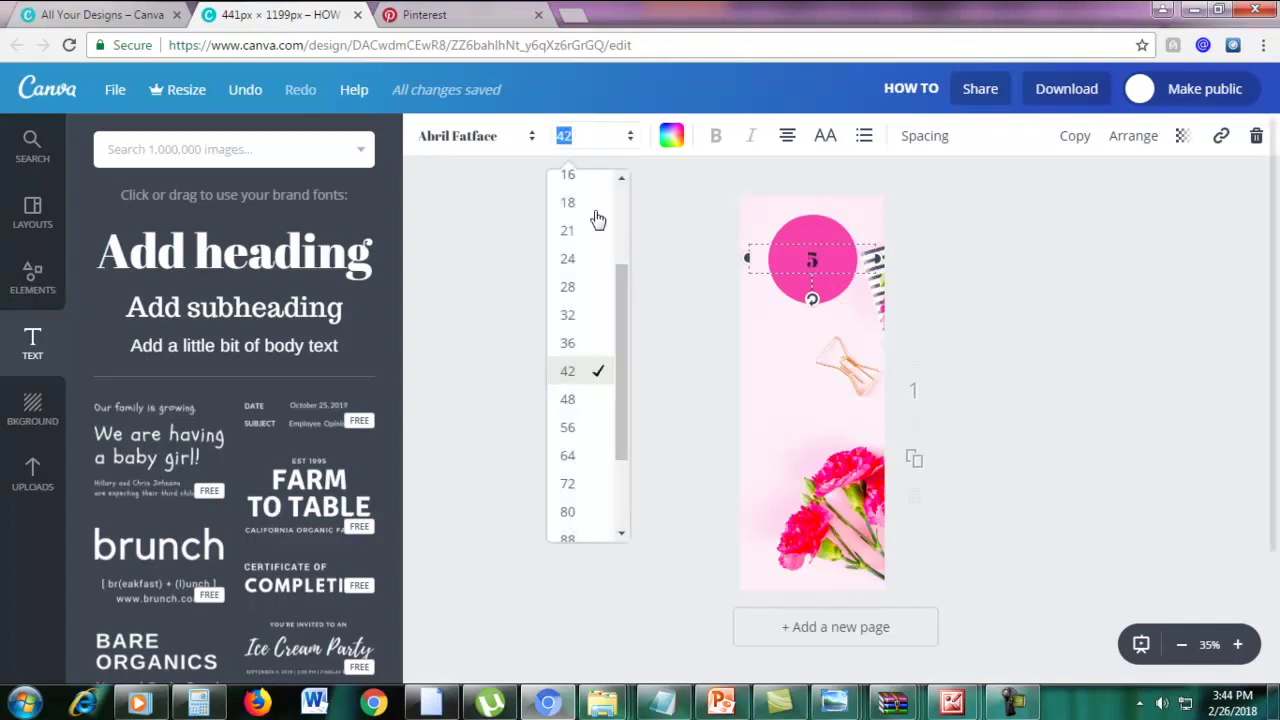
click(570, 440)
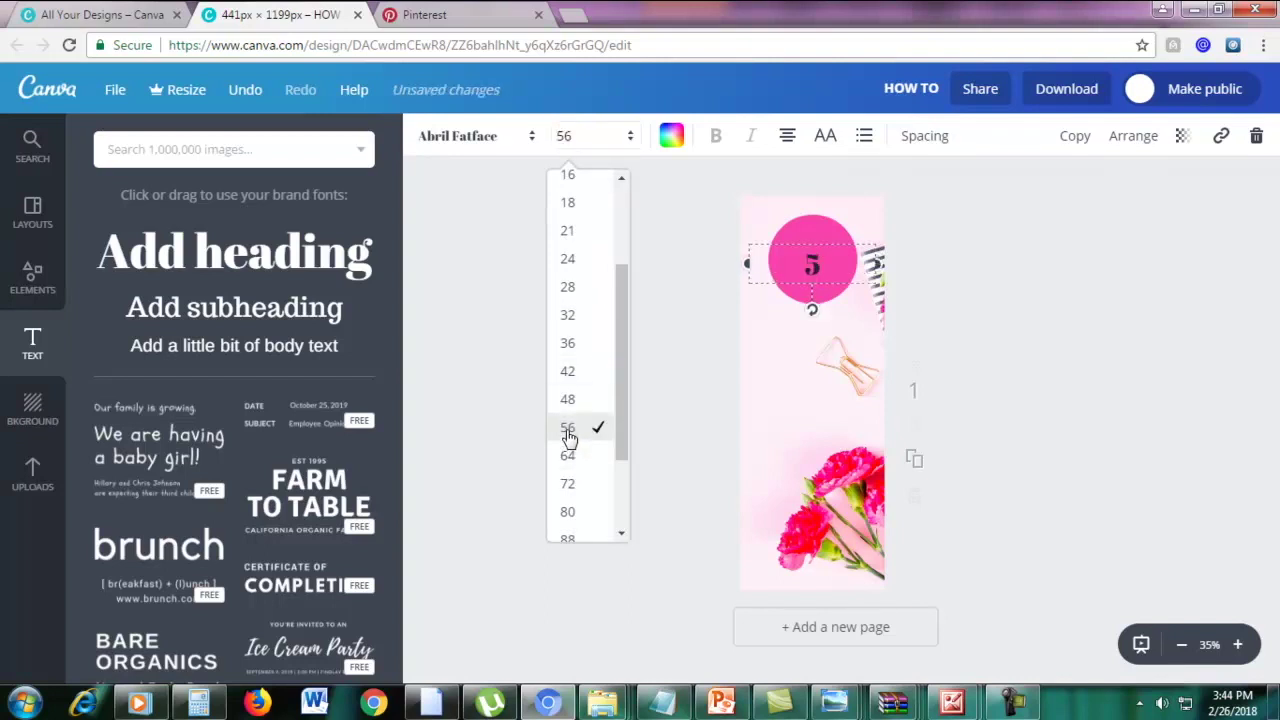
click(567, 454)
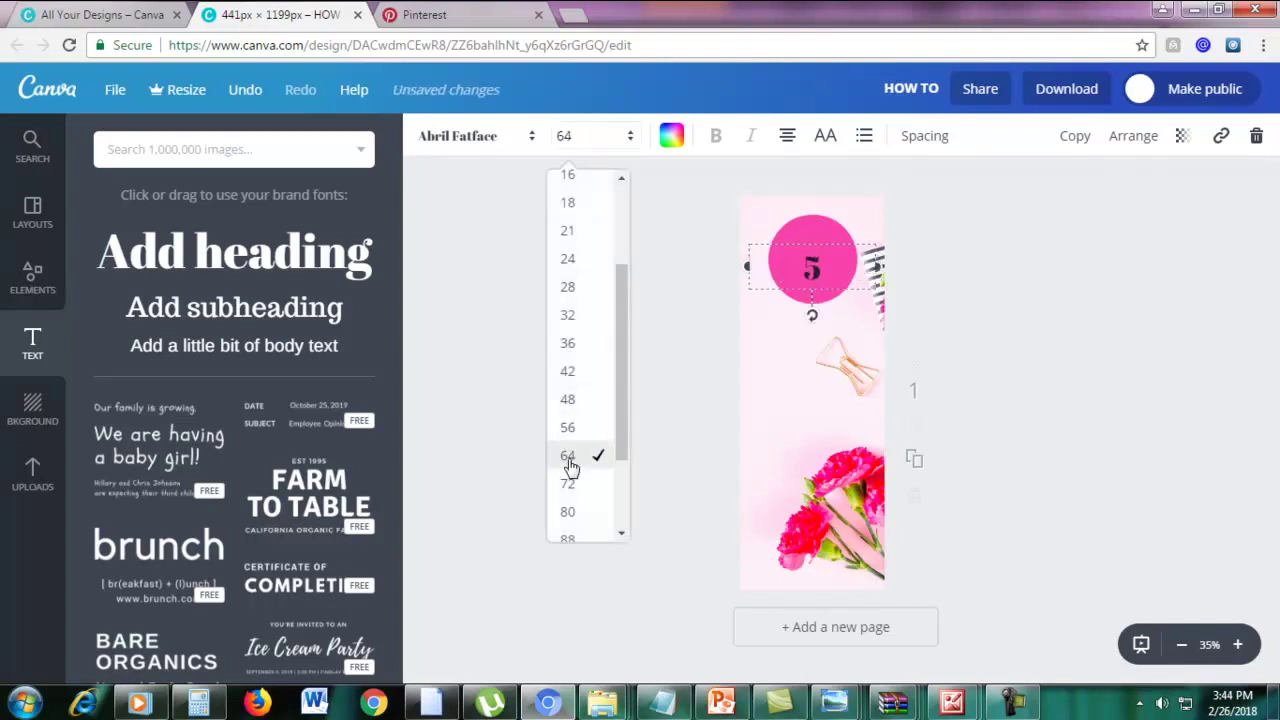
click(996, 245)
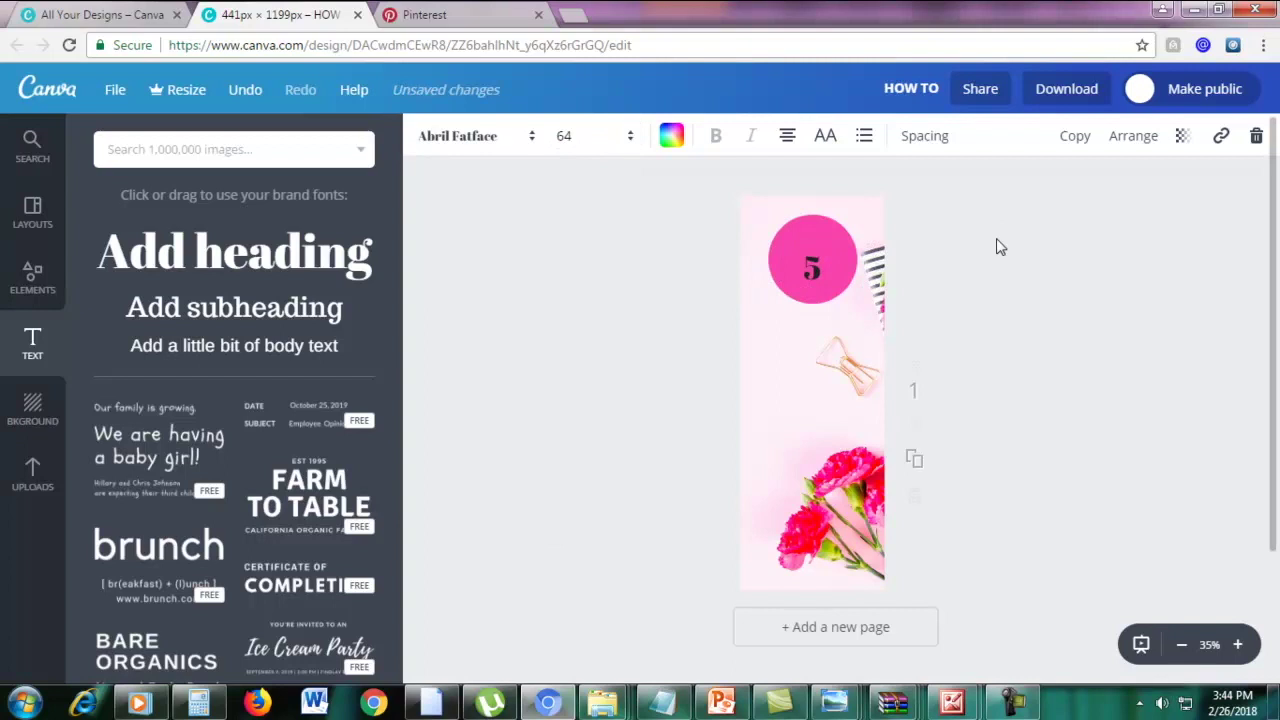
click(815, 261)
double_click(812, 266)
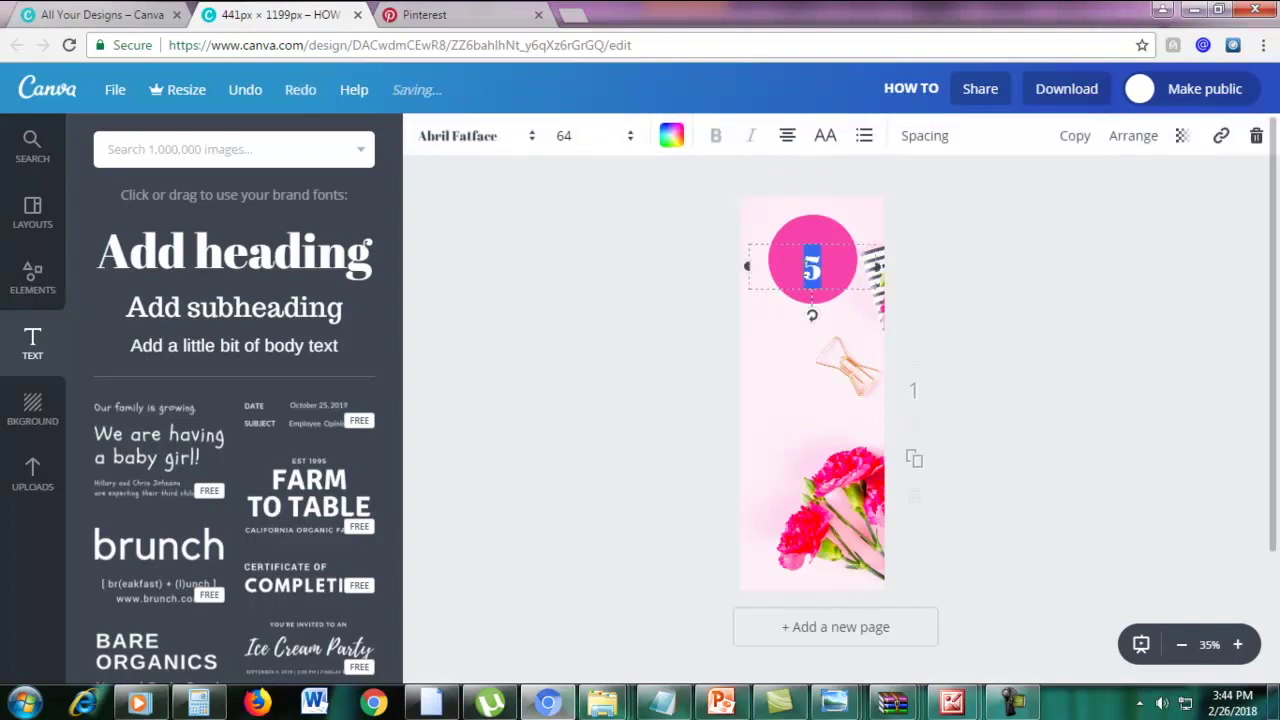
Make the 5 white, enlarge it to size 80 and nudge it slightly up
click(672, 140)
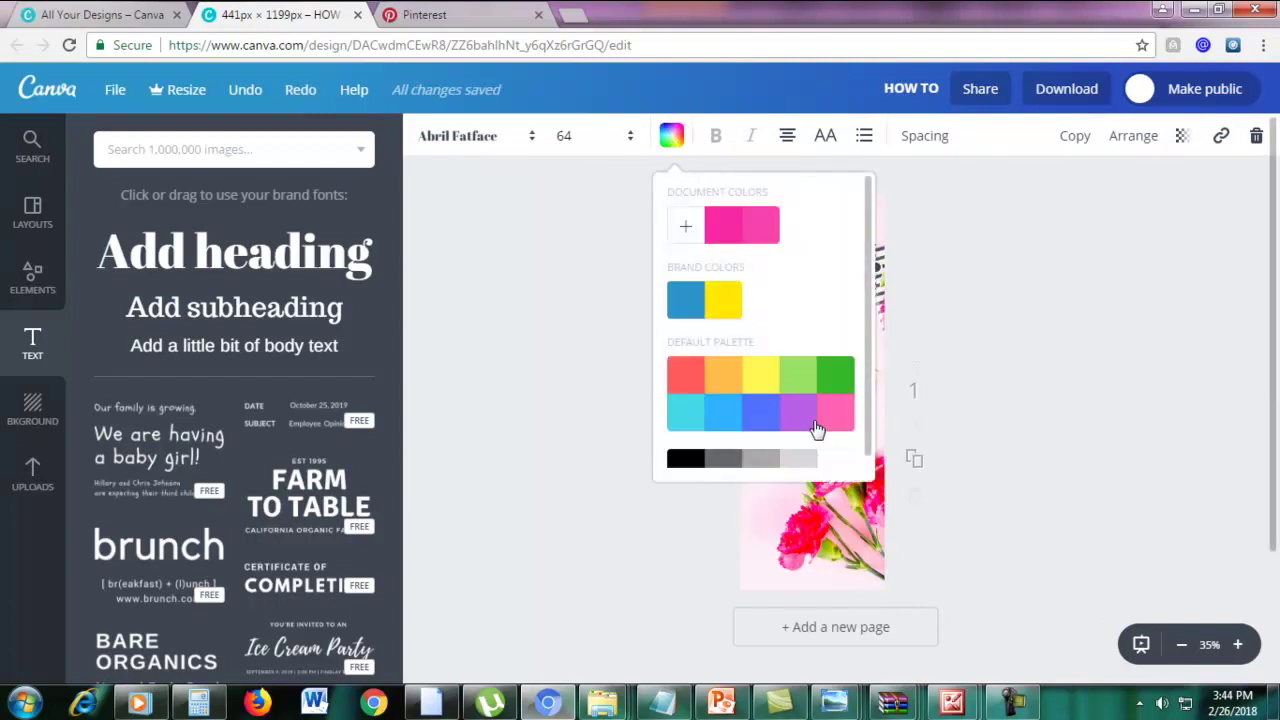
scroll(818, 432, down, 1)
click(830, 452)
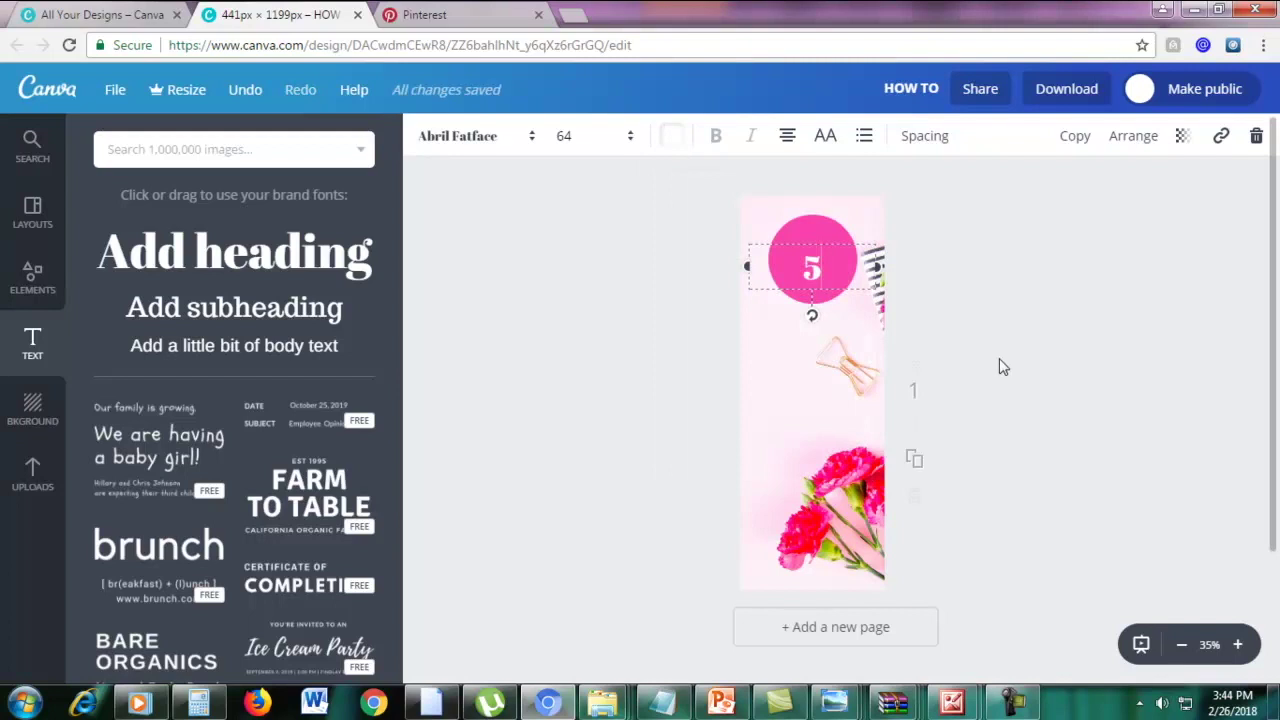
click(1022, 330)
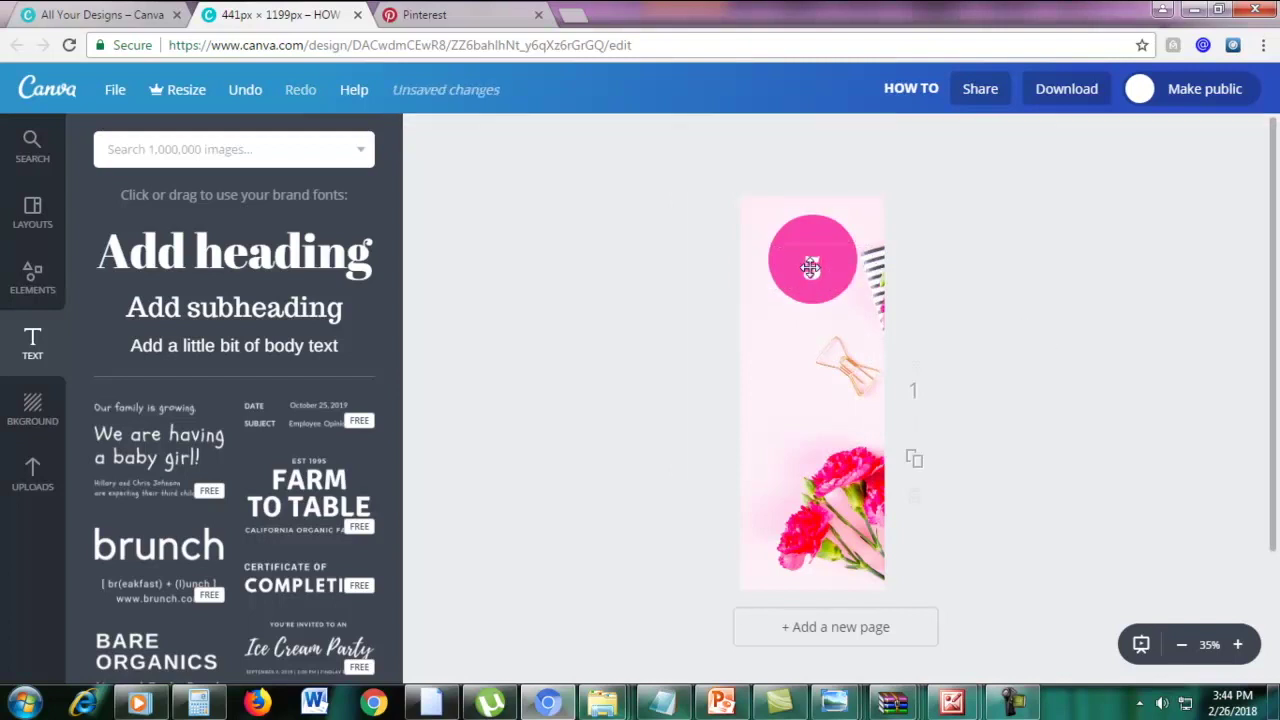
double_click(811, 267)
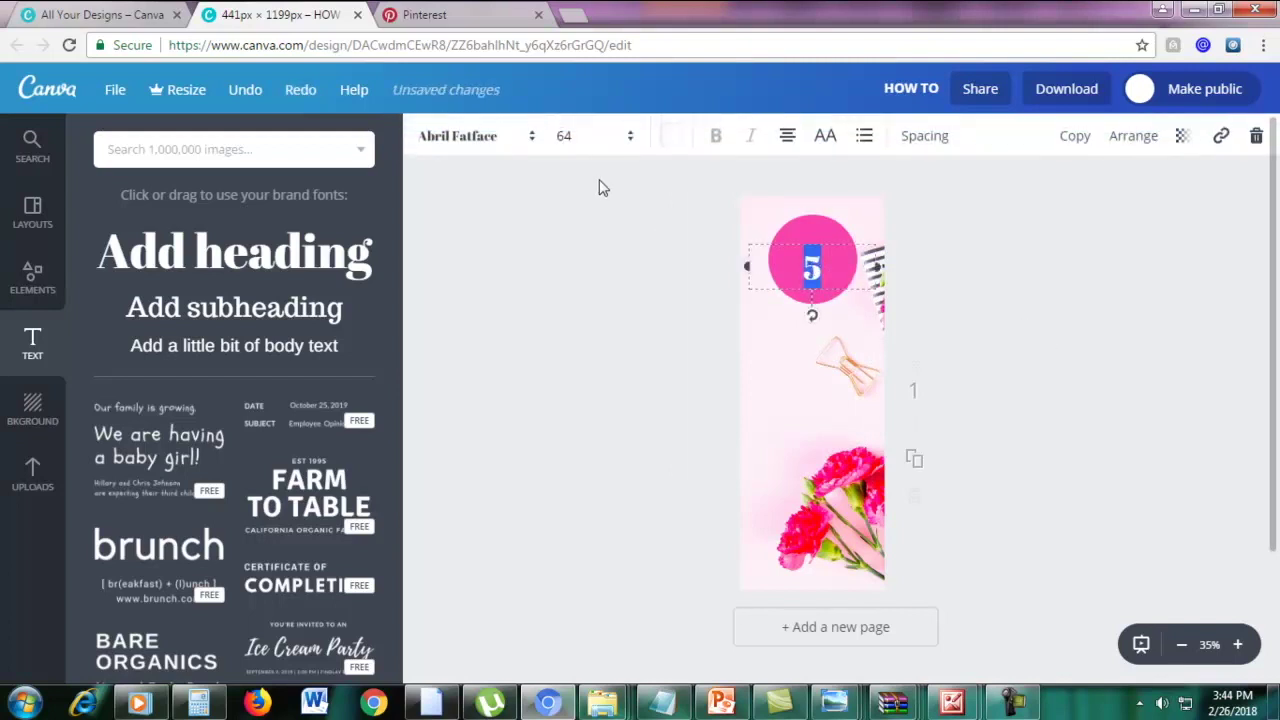
click(568, 140)
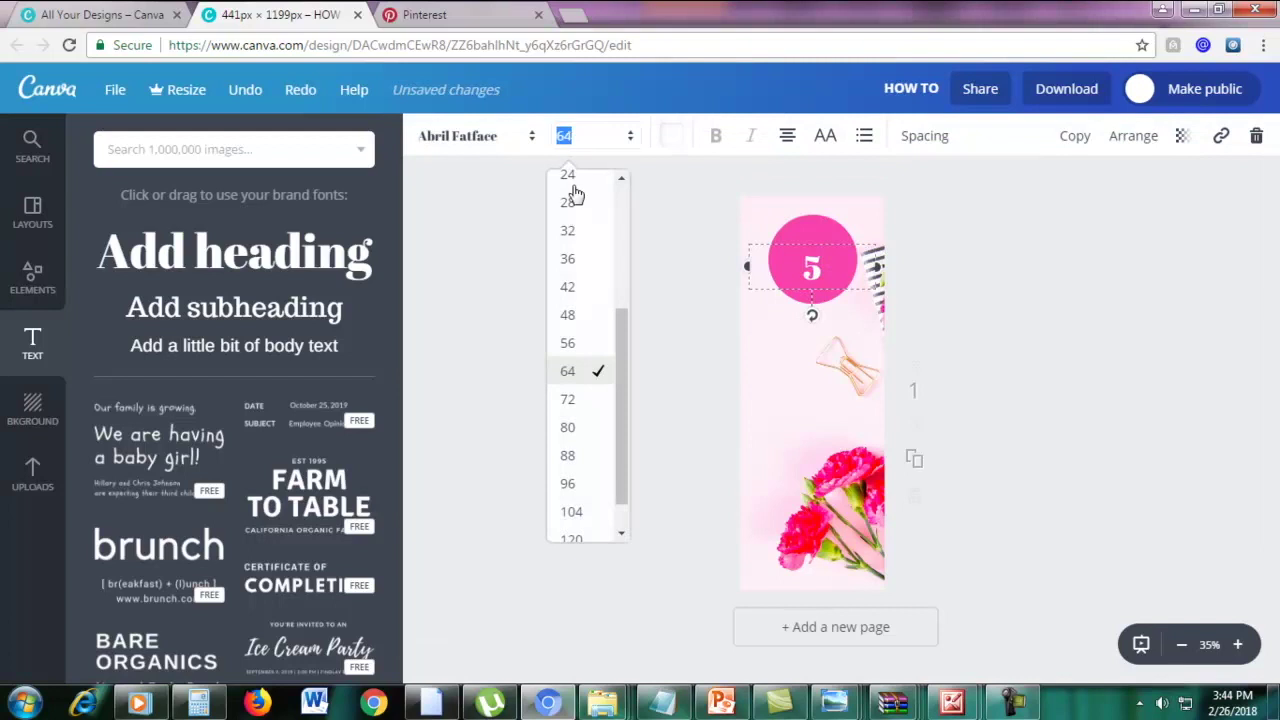
click(567, 428)
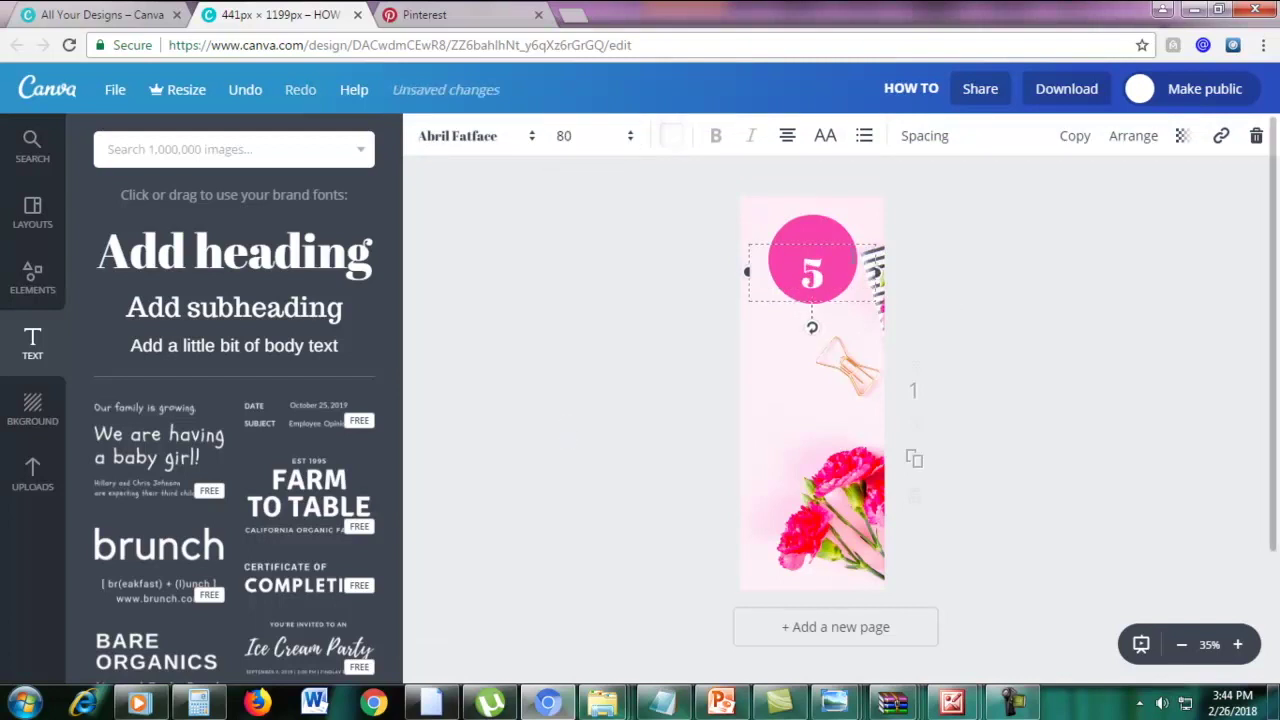
drag(842, 239, 841, 226)
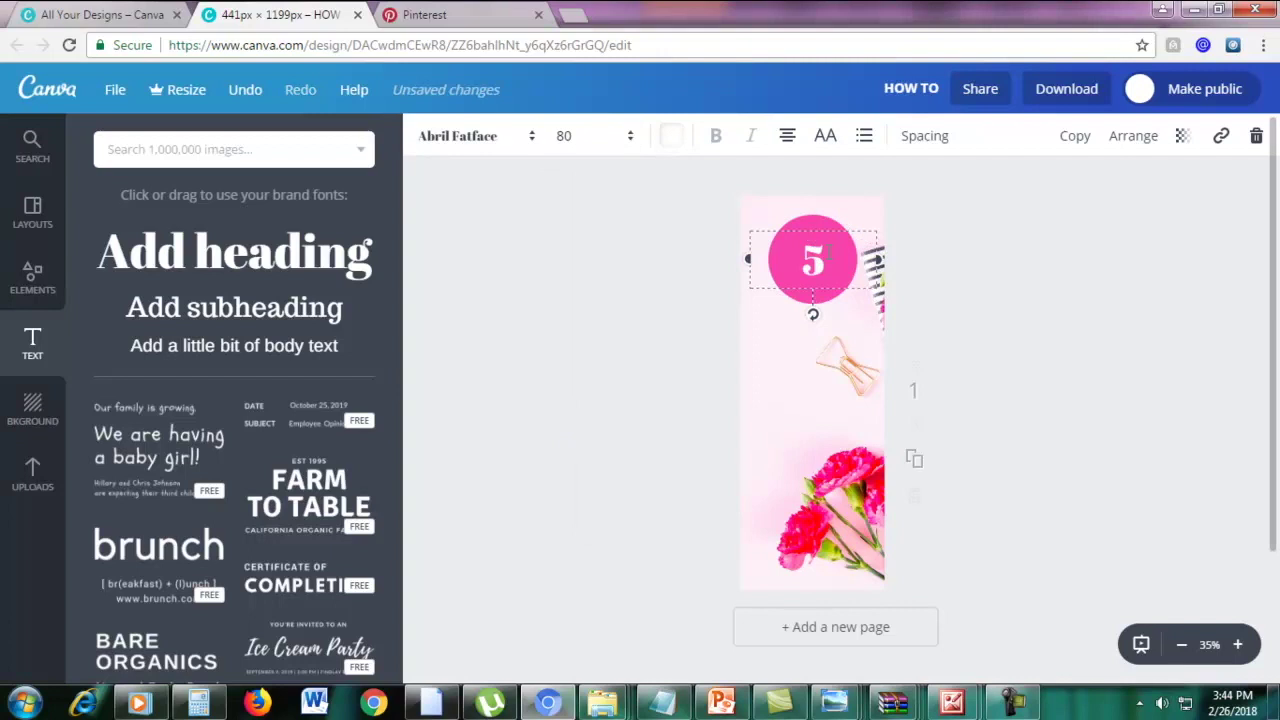
double_click(826, 250)
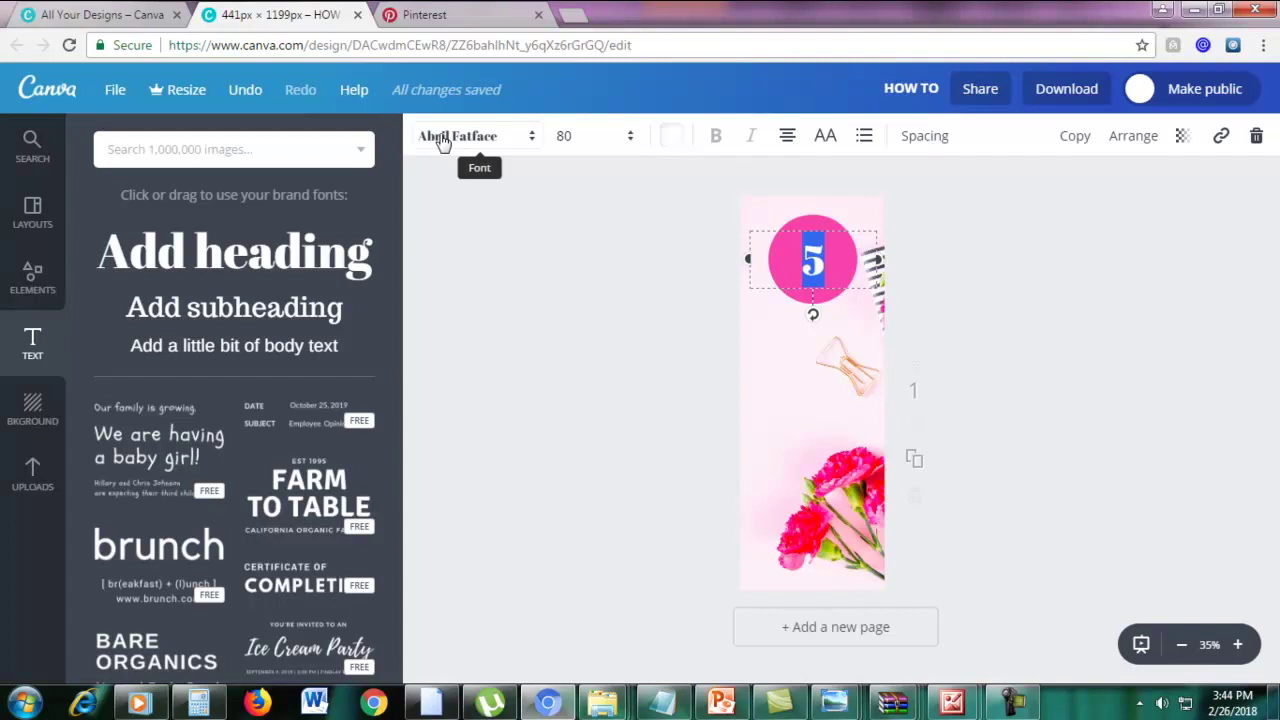
Change the 5 to League Spartan and nudge it slightly down in the circle
click(443, 140)
scroll(528, 390, down, 15)
drag(743, 310, 740, 322)
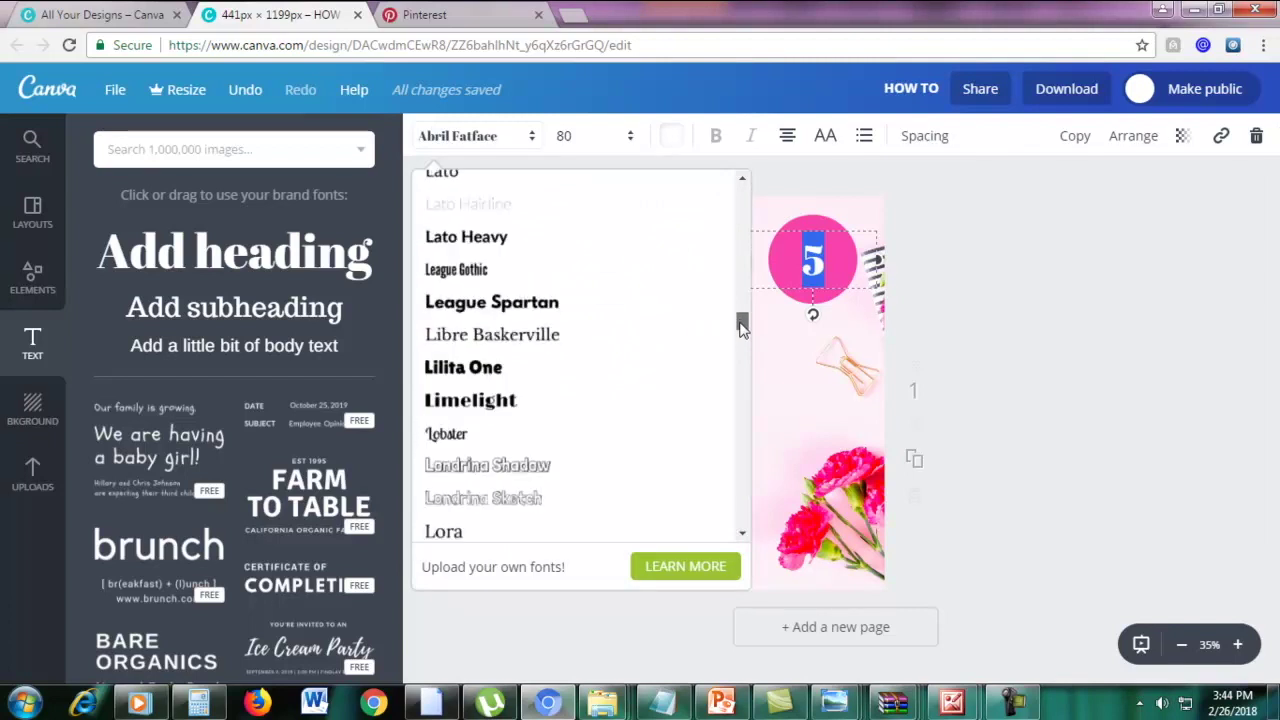
click(521, 303)
click(1104, 290)
drag(820, 250, 818, 262)
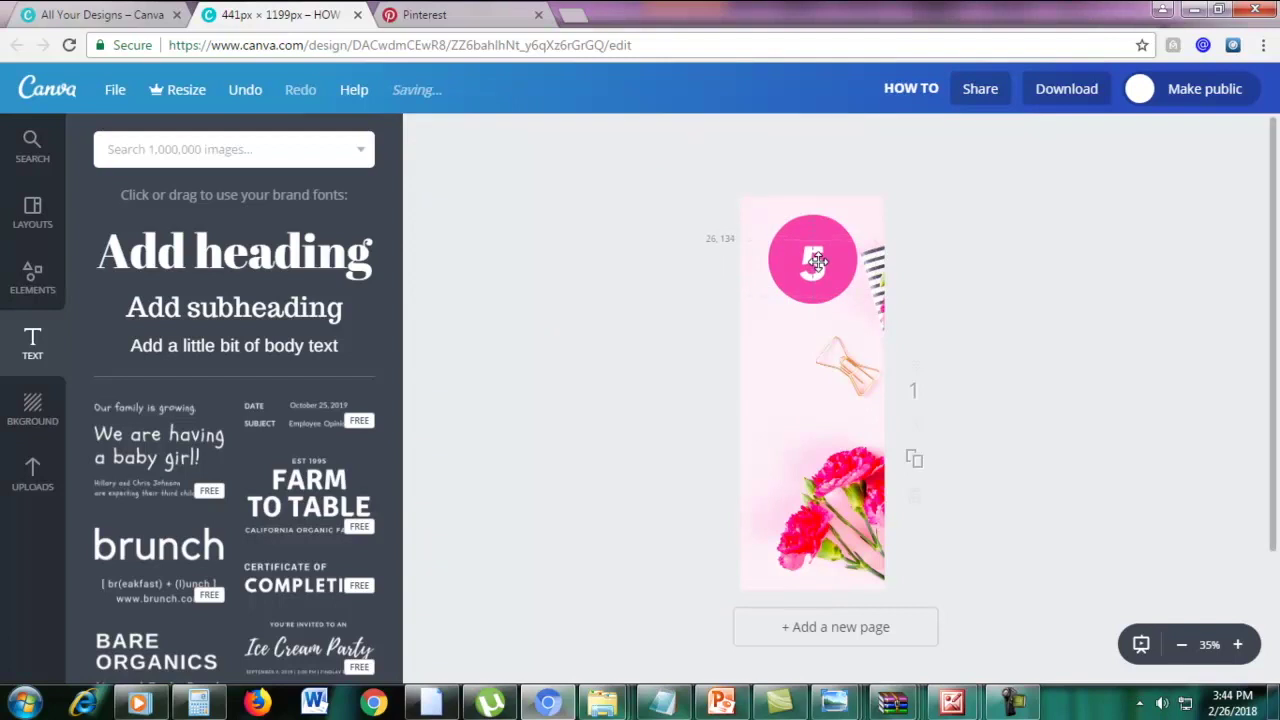
Shrink the pink circle so the 5 sits centred inside it
click(823, 230)
drag(857, 214, 813, 270)
click(923, 213)
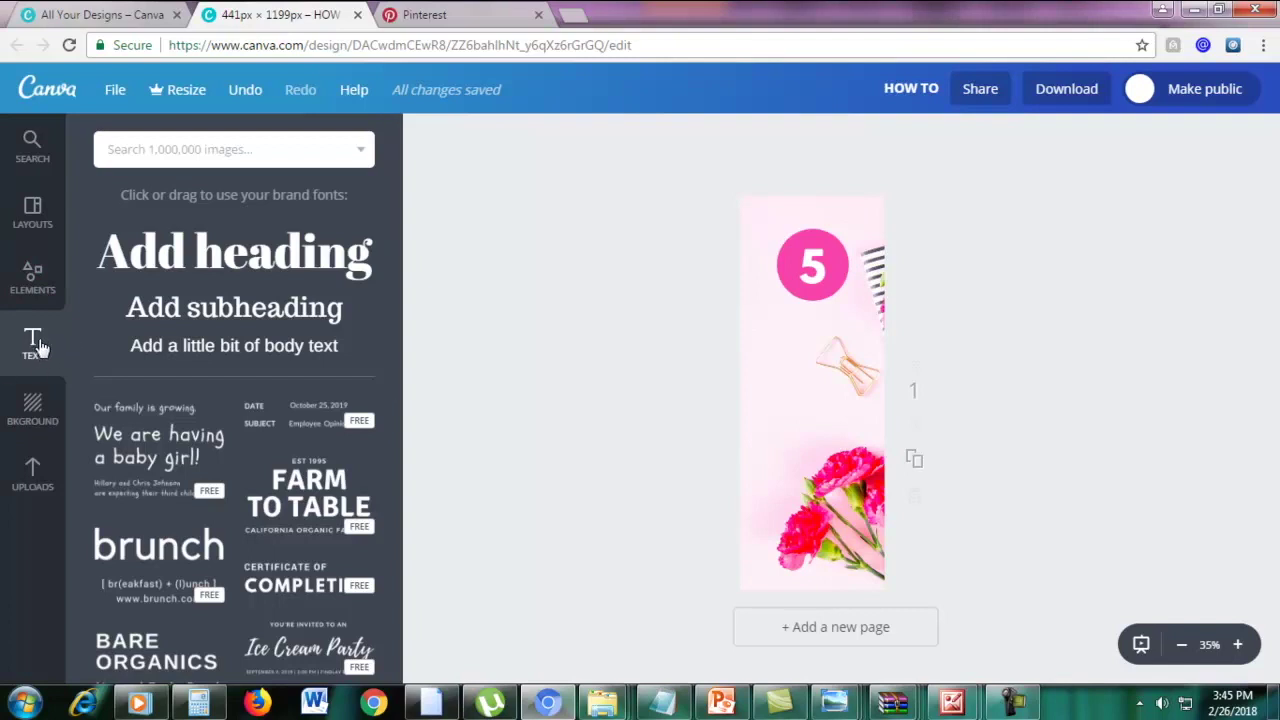
Add a 'TIPS TO' heading in League Spartan at size 50
drag(203, 270, 842, 315)
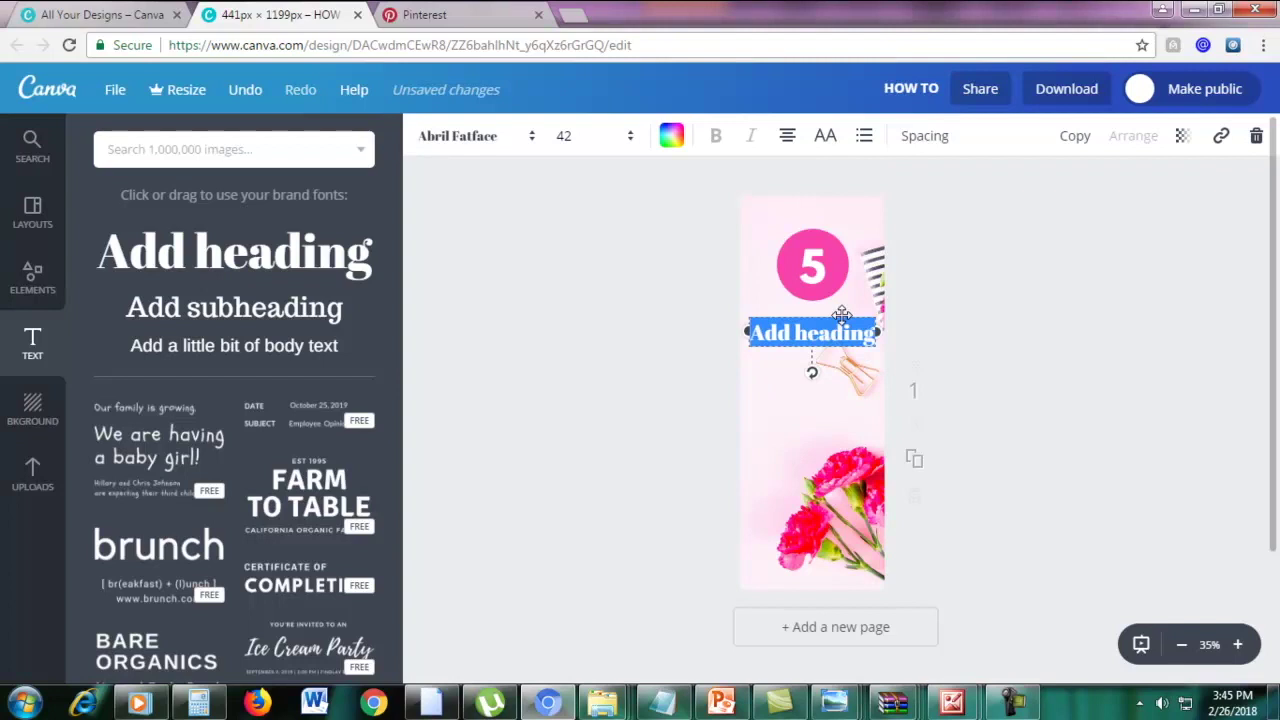
text(TIPS TO)
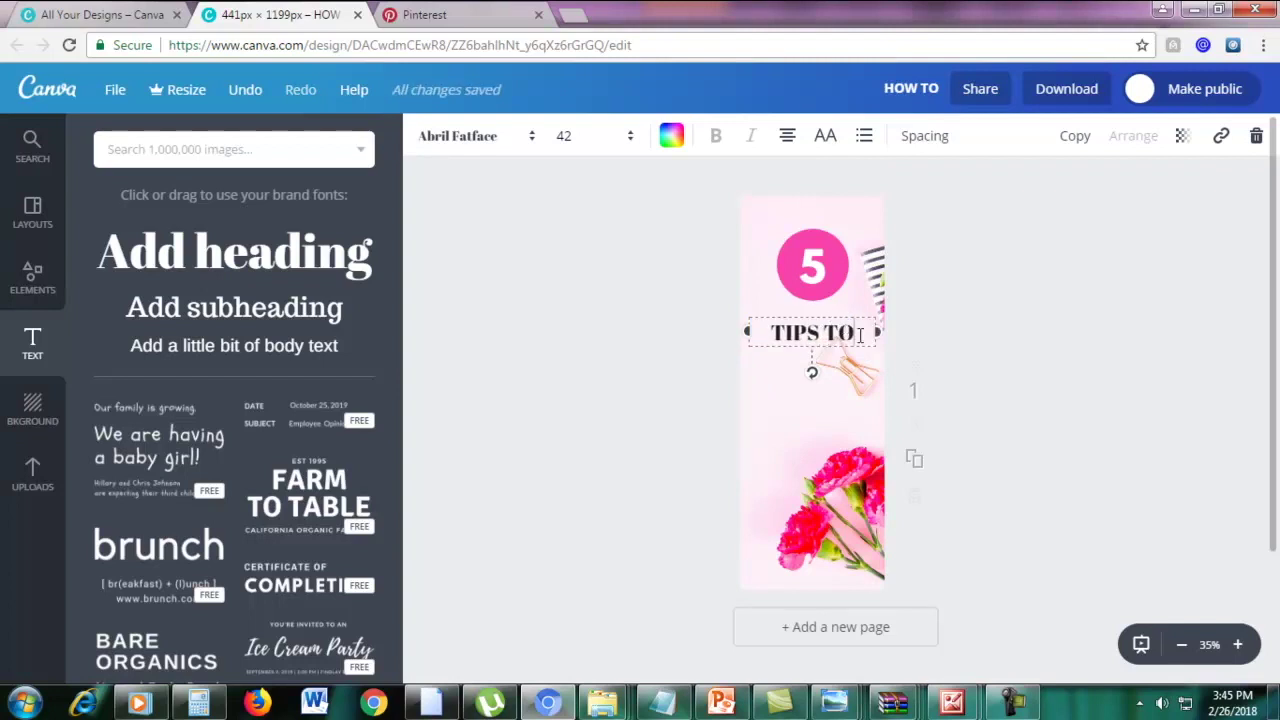
drag(862, 336, 762, 337)
click(476, 140)
click(491, 251)
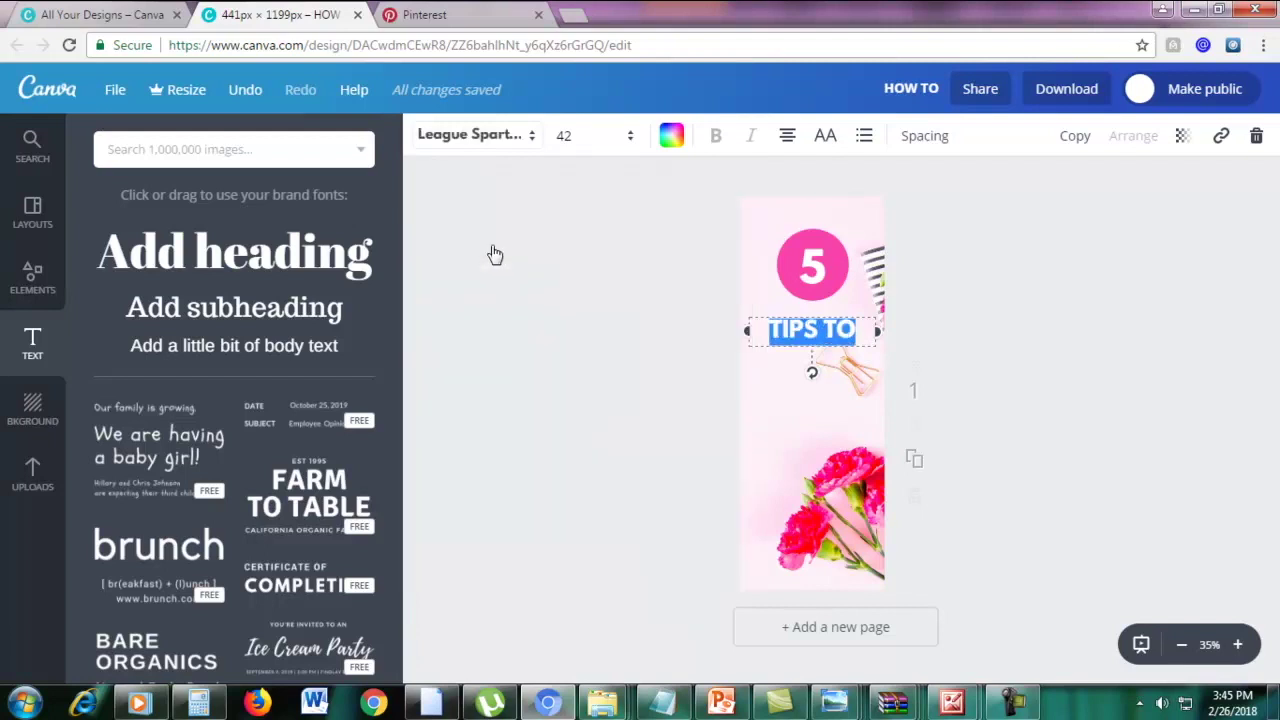
click(571, 136)
text(50)
key(Return)
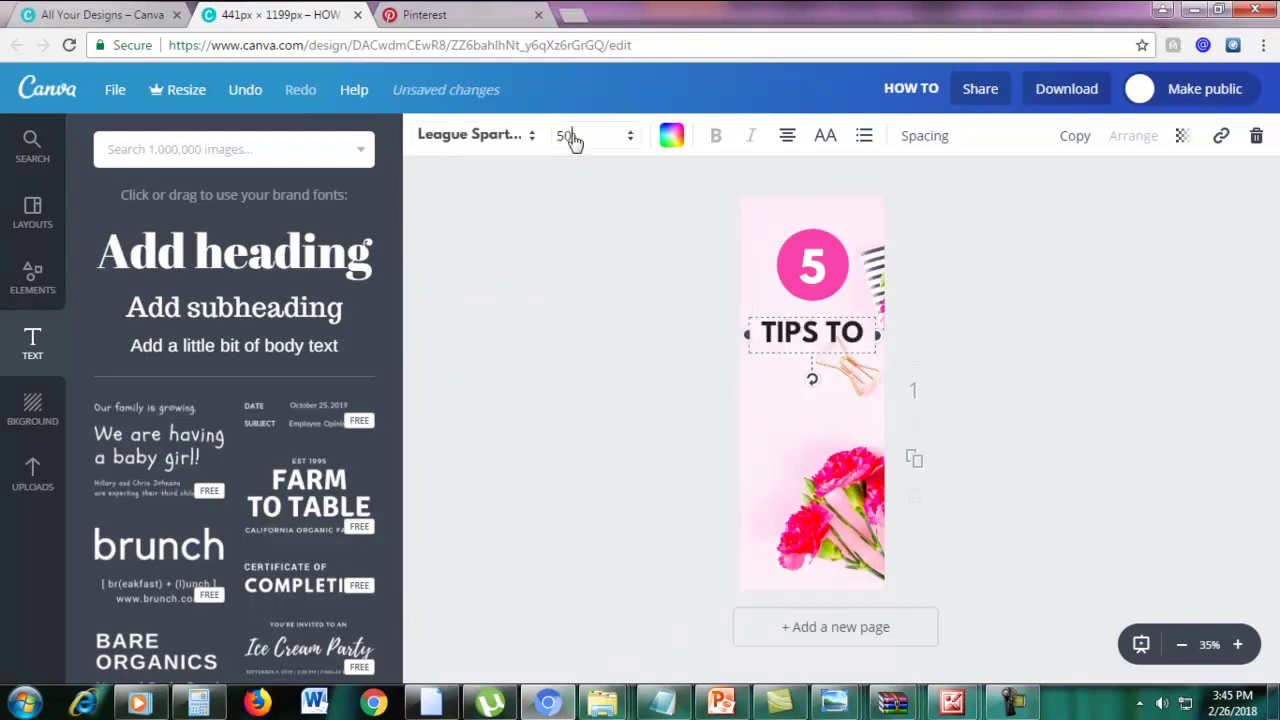
Duplicate the TIPS TO line below itself and change the copy to 'SKYROCKET'
click(805, 325)
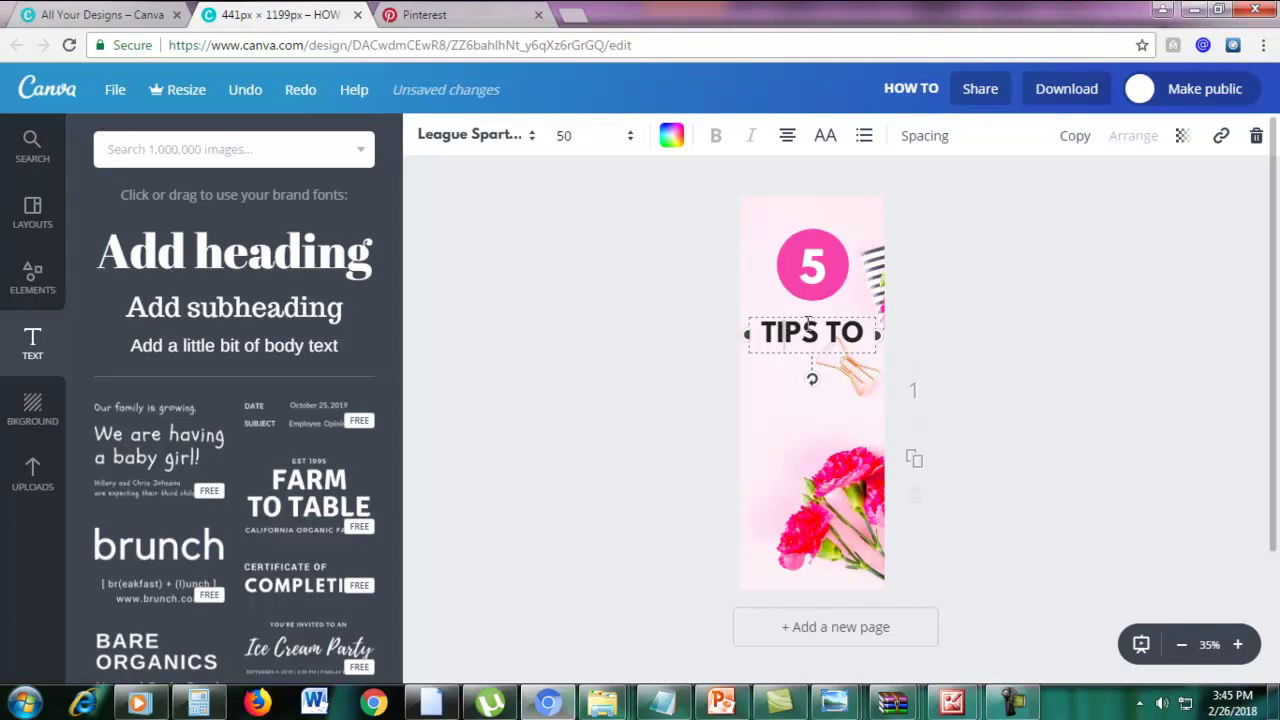
double_click(799, 320)
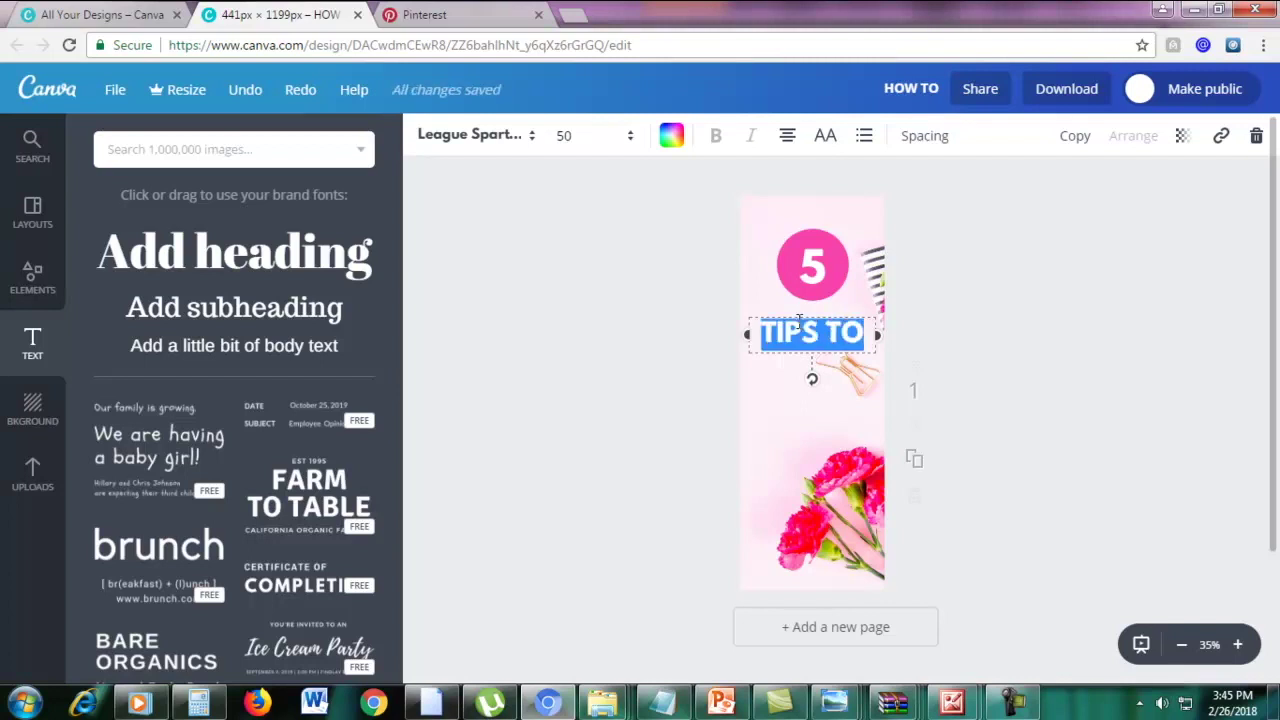
click(799, 345)
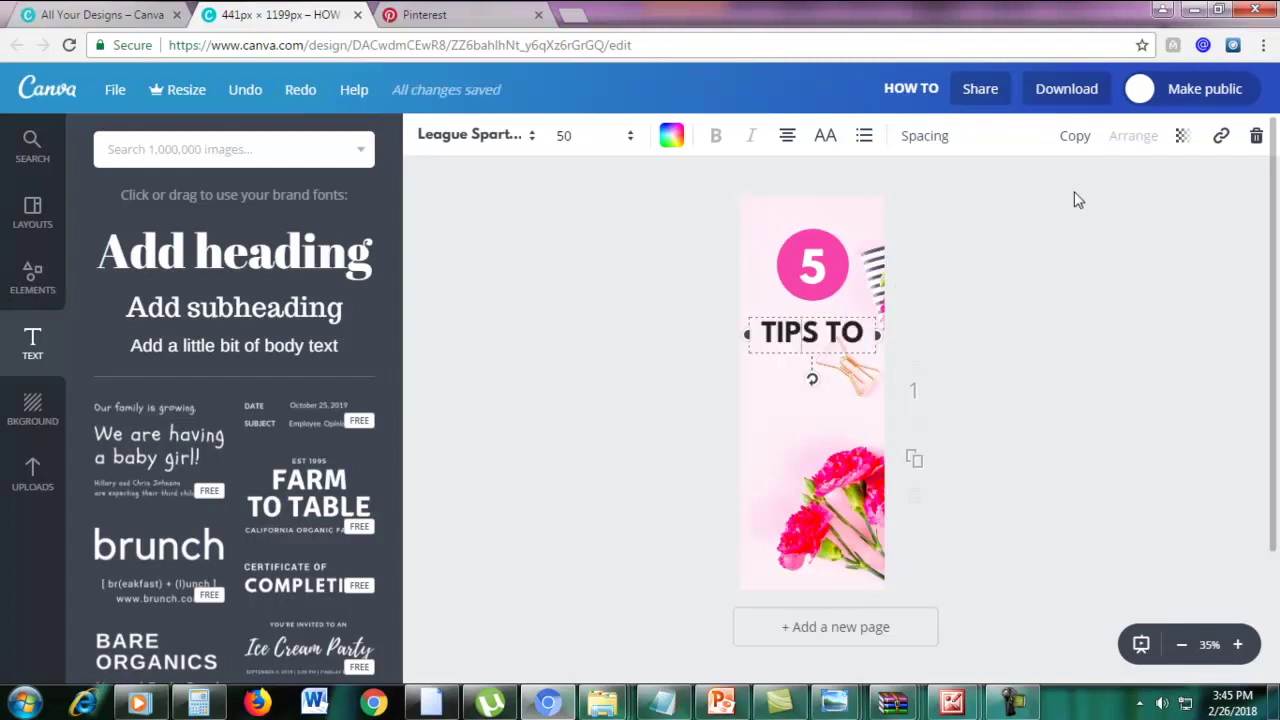
click(1075, 137)
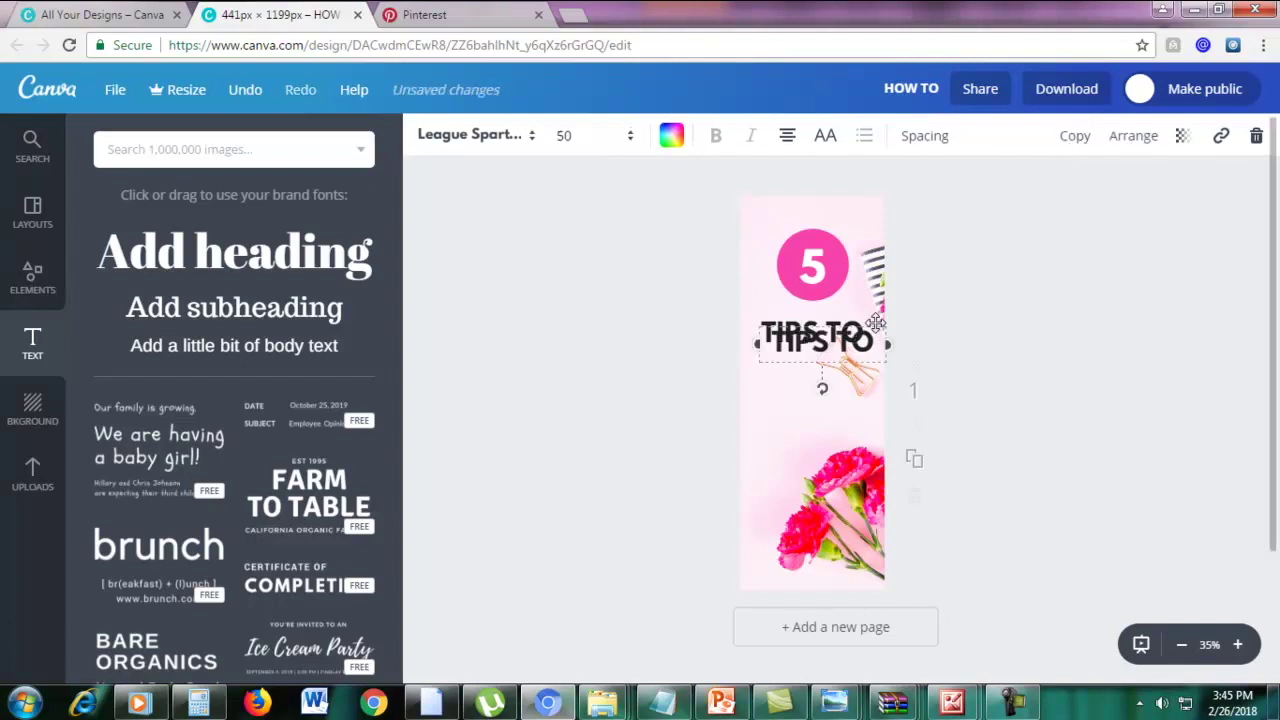
drag(875, 322, 870, 352)
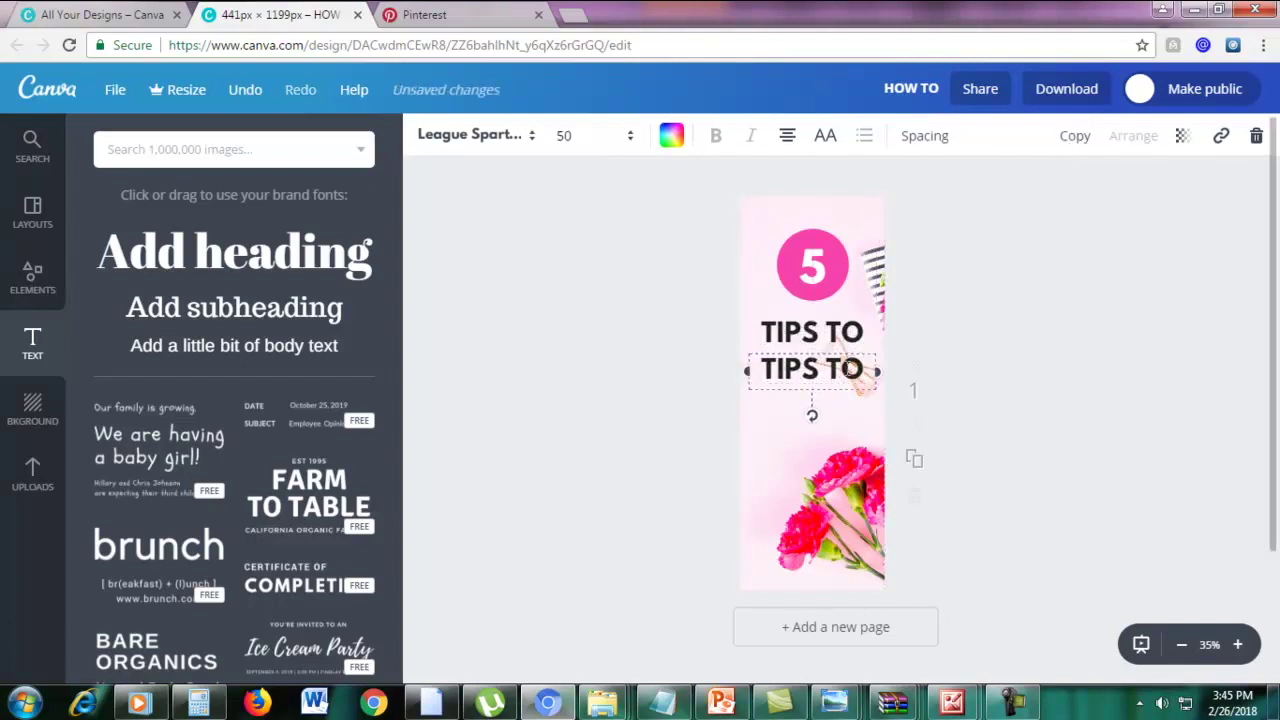
double_click(850, 368)
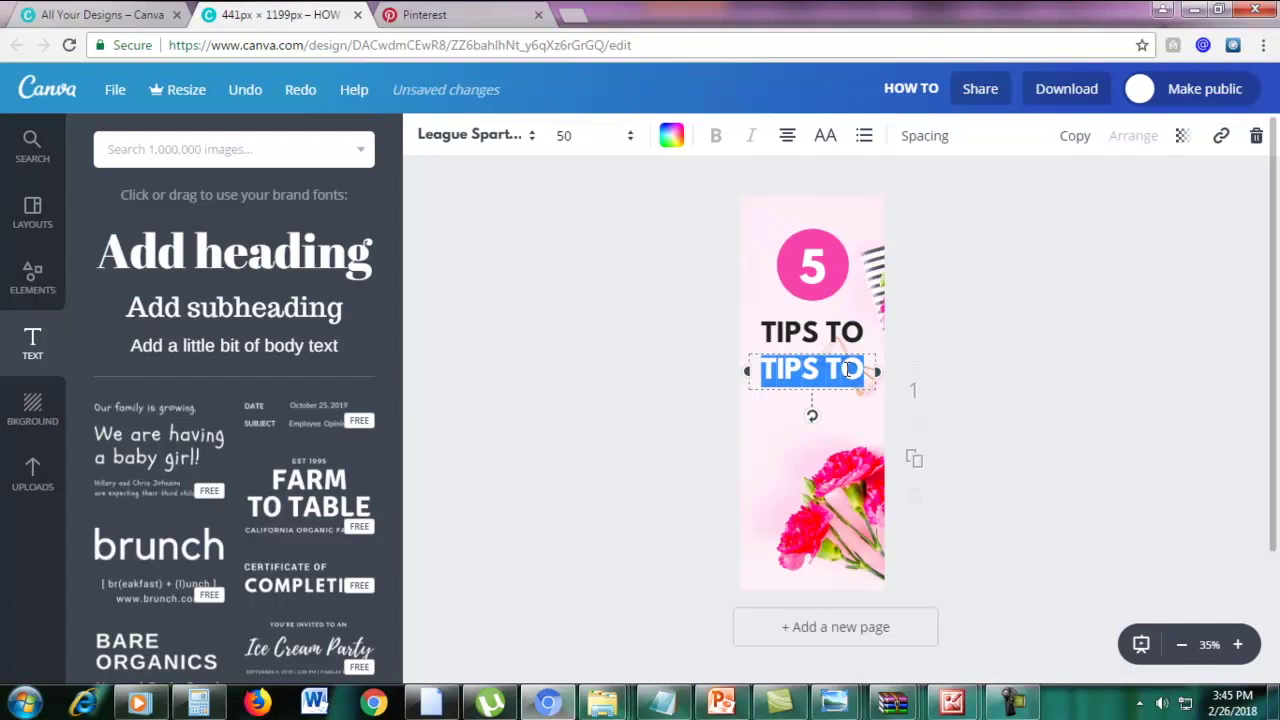
text(SKY)
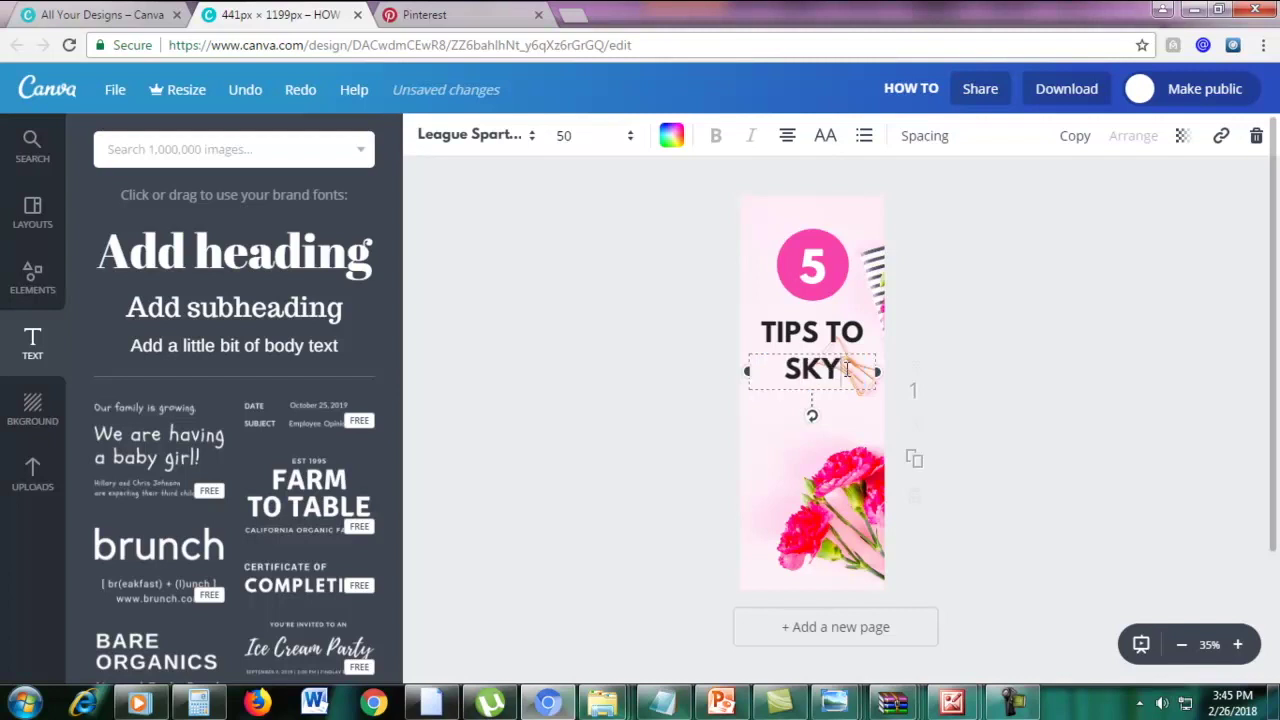
text(ROCKET)
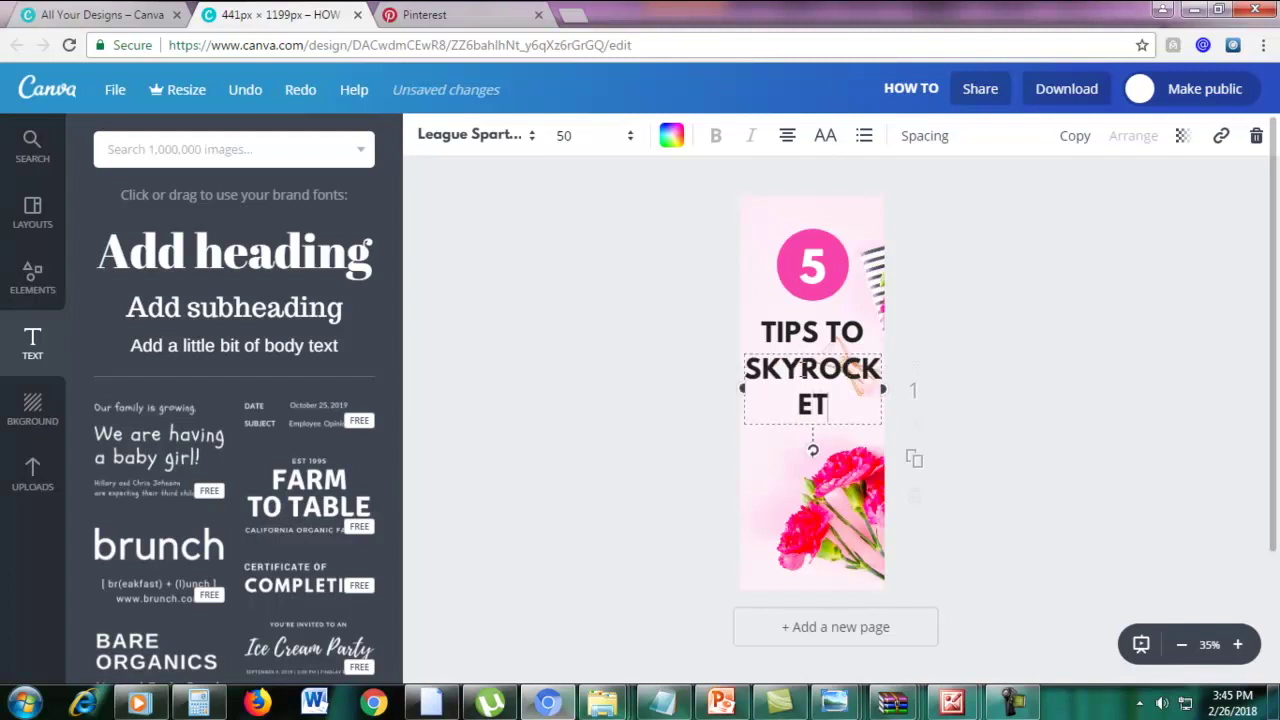
Shrink SKYROCKET to size 40 so it fits on one line
drag(846, 408, 737, 366)
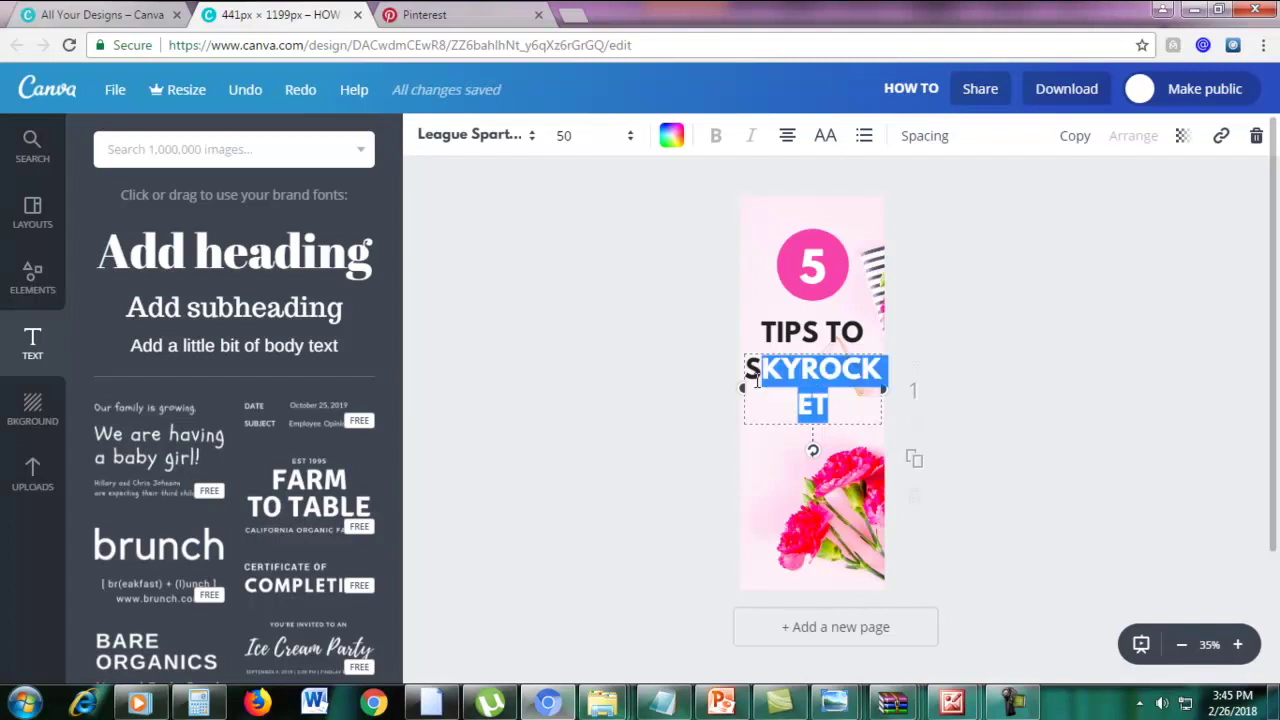
click(573, 138)
text(45)
key(Return)
click(580, 150)
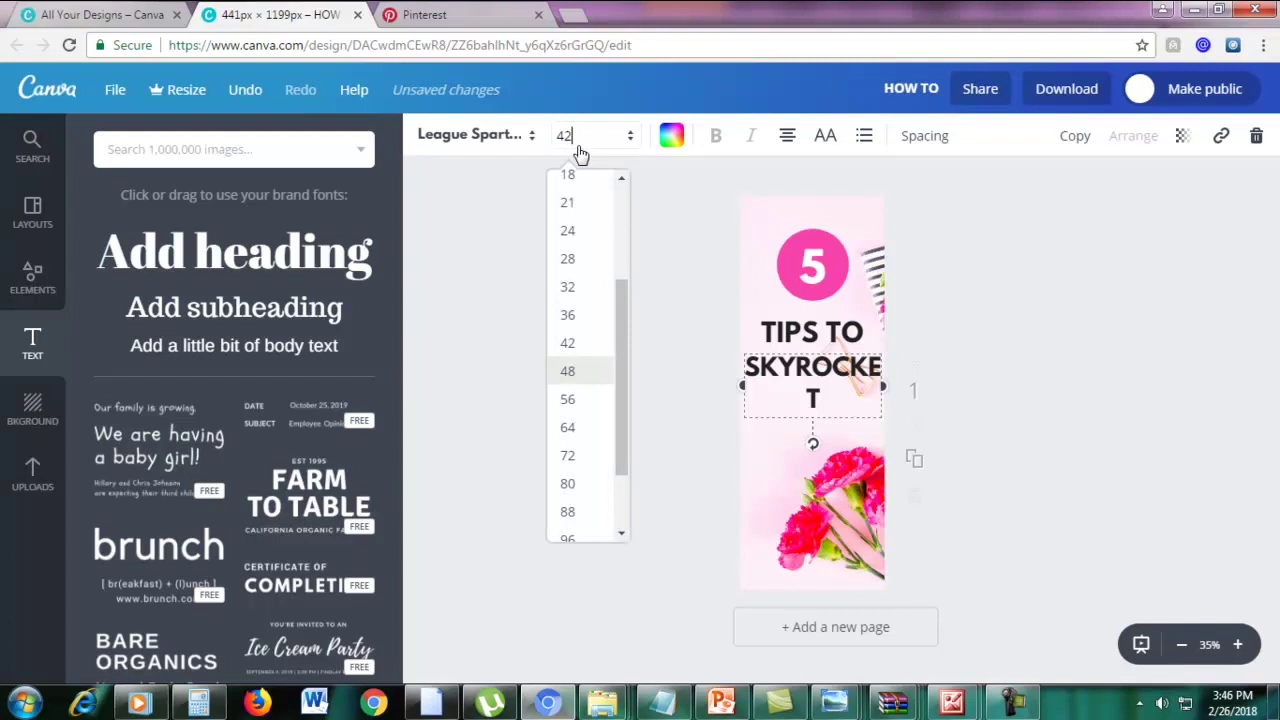
key(Return)
click(580, 150)
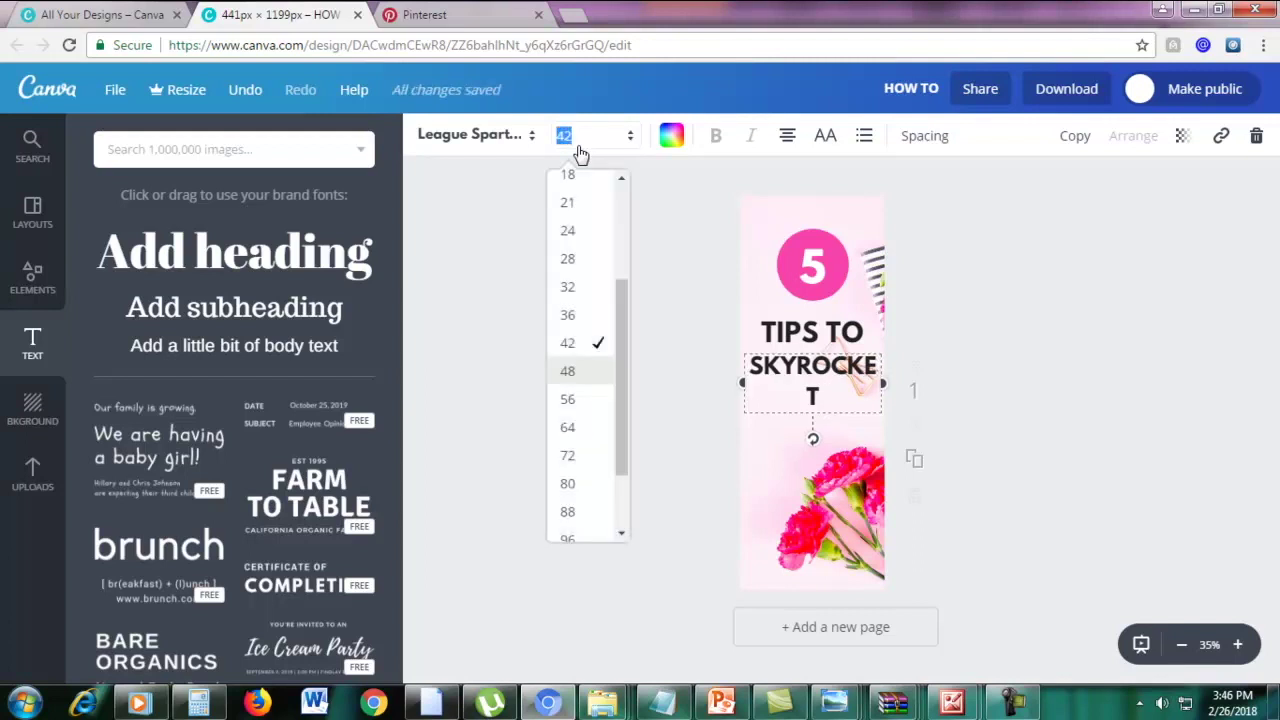
text(40)
key(Return)
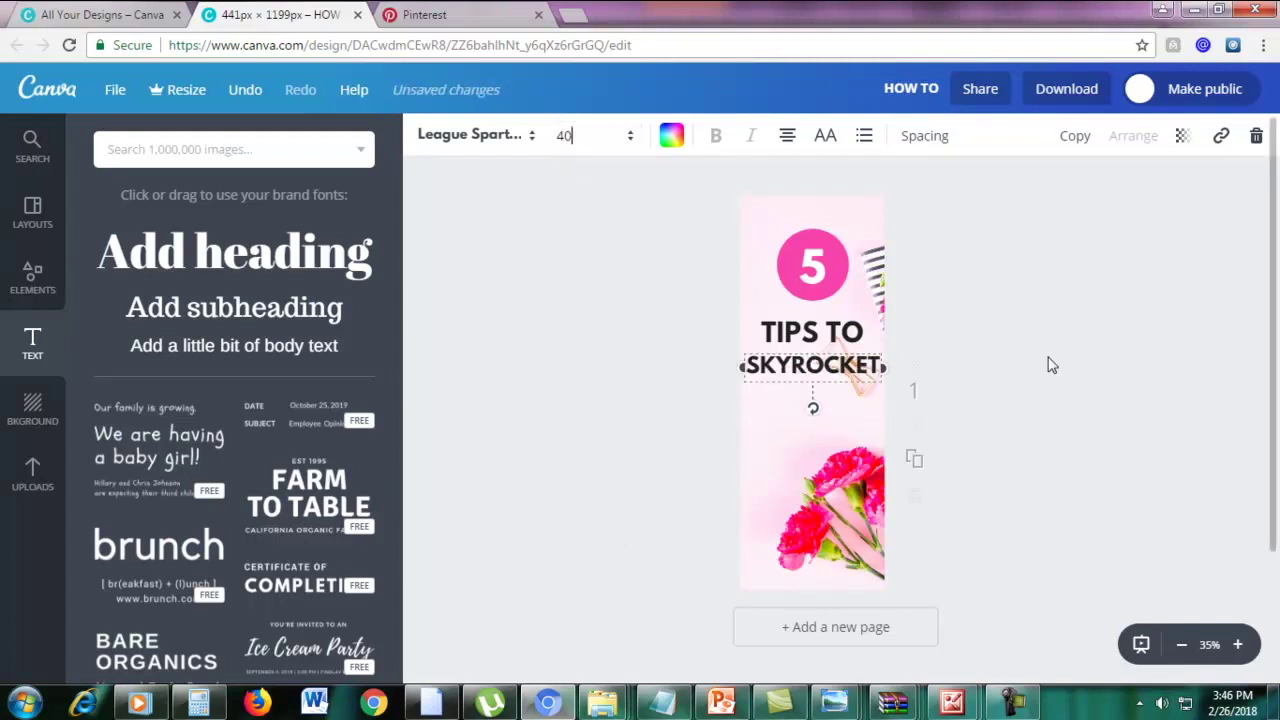
drag(838, 365, 842, 370)
Duplicate SKYROCKET beneath itself and change the copy to 'YOUR'
click(842, 370)
double_click(840, 376)
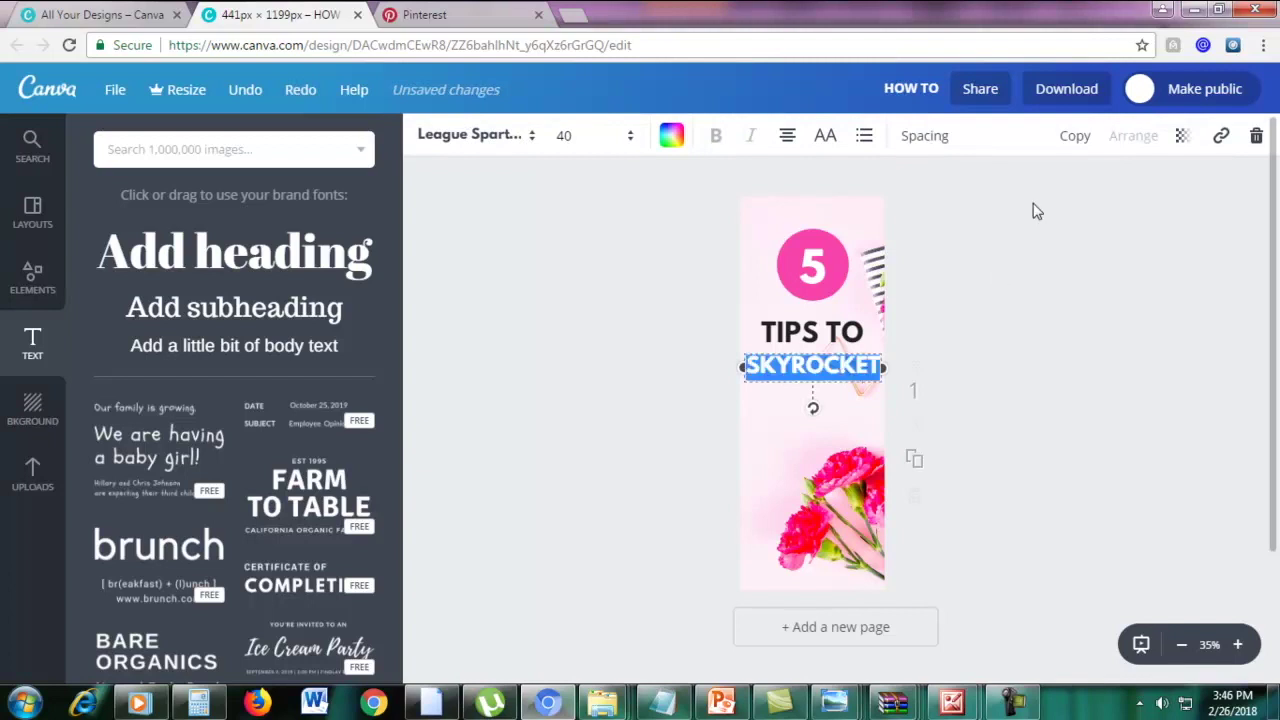
click(1075, 136)
drag(845, 362, 814, 397)
double_click(815, 395)
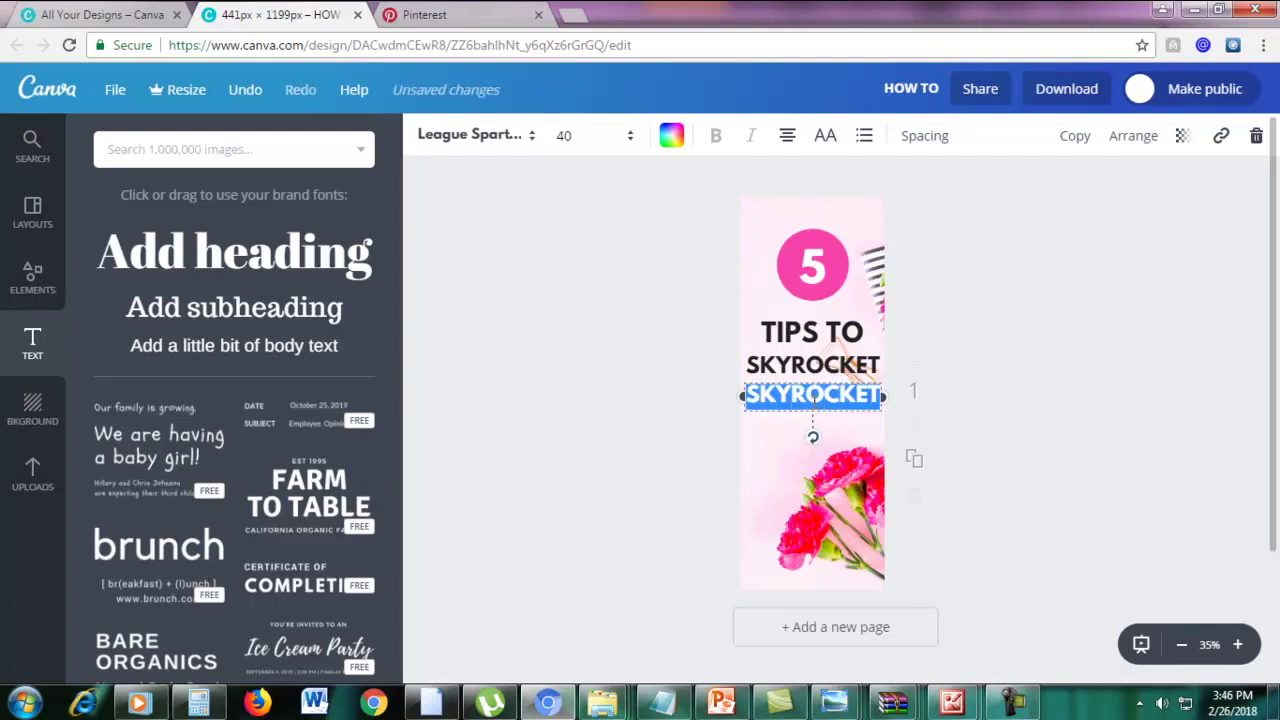
text(YOUR)
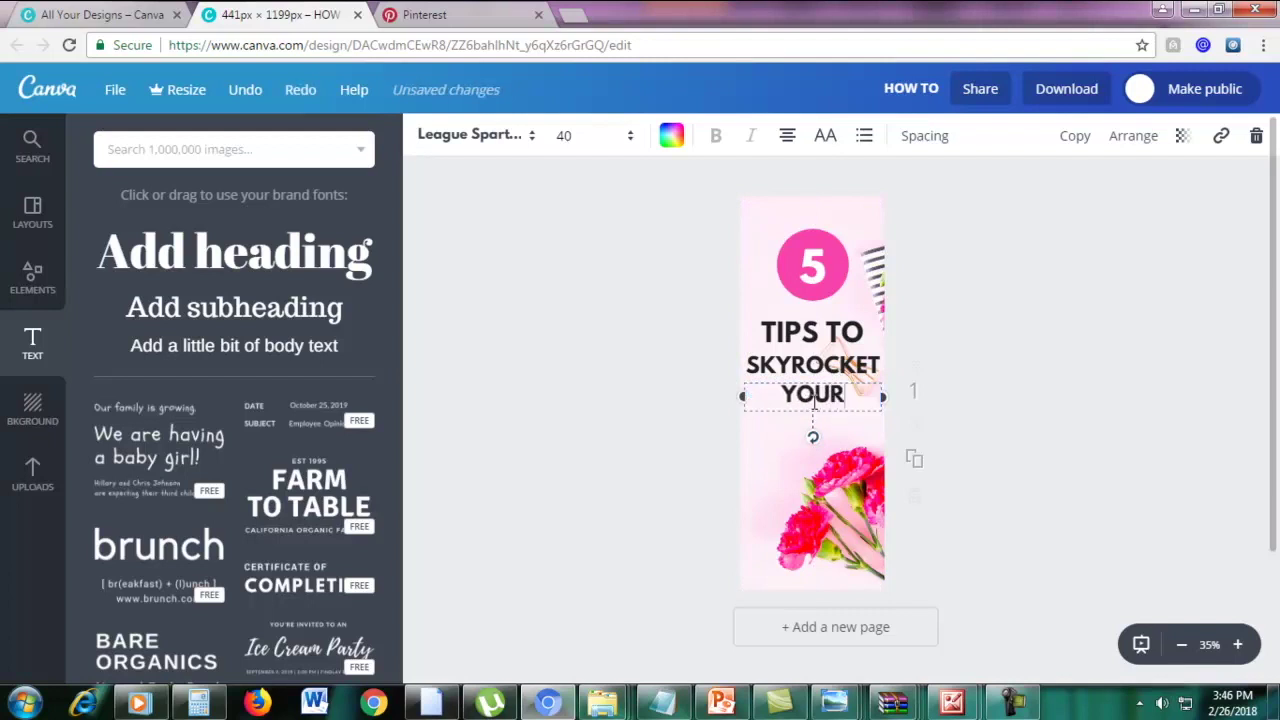
click(1167, 454)
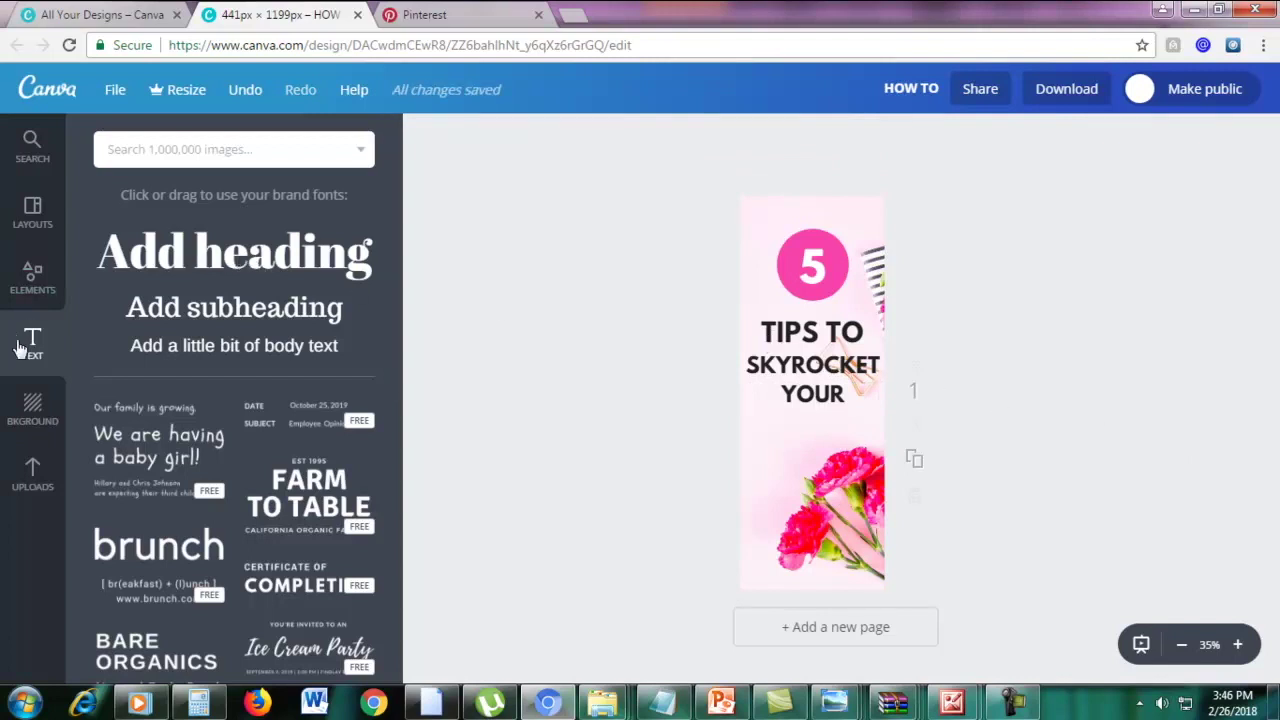
Add a heading below YOUR and replace its text with 'Motivation'
click(160, 243)
drag(790, 390, 790, 416)
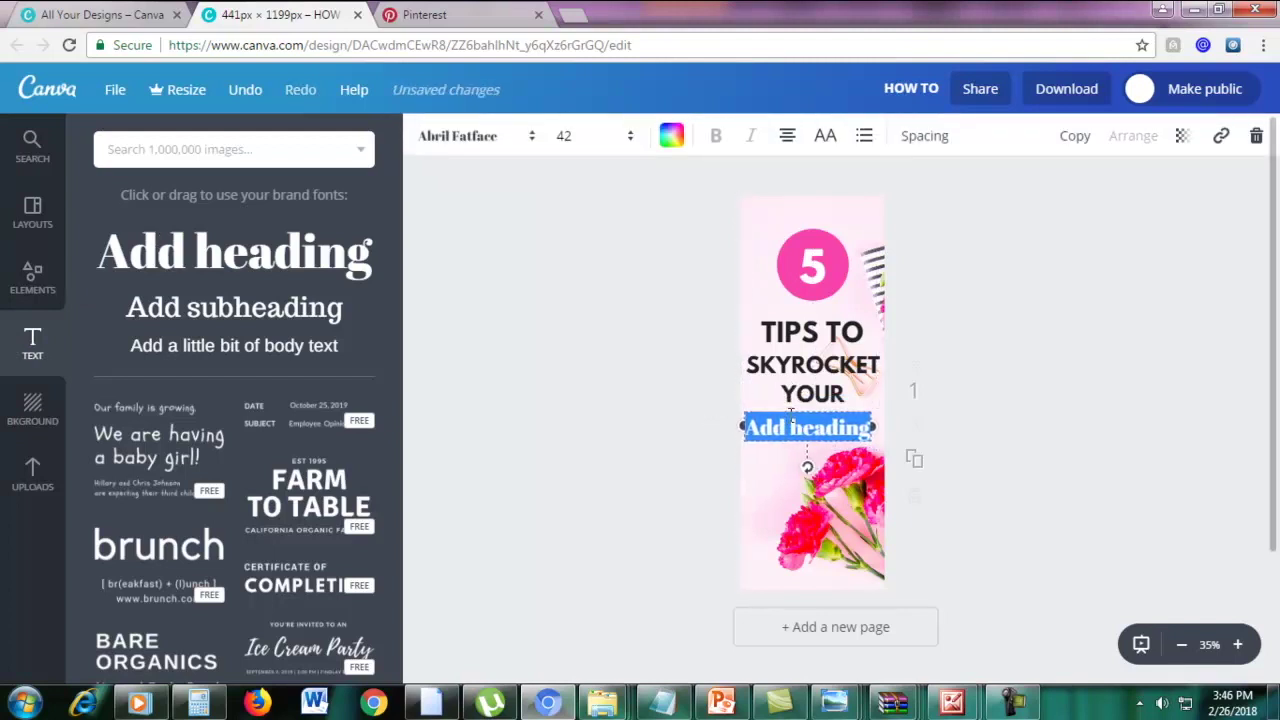
key(BackSpace)
text(Motivation)
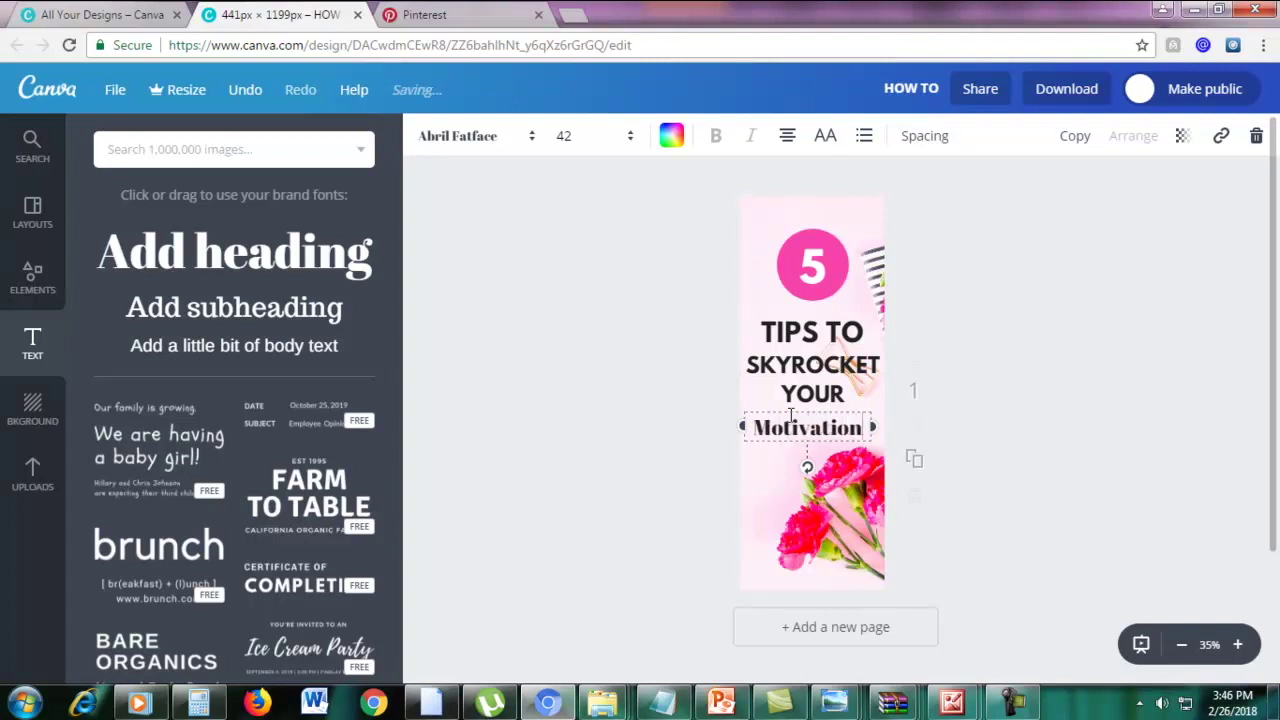
Set the Motivation text in the Pacifico font
drag(758, 432, 866, 426)
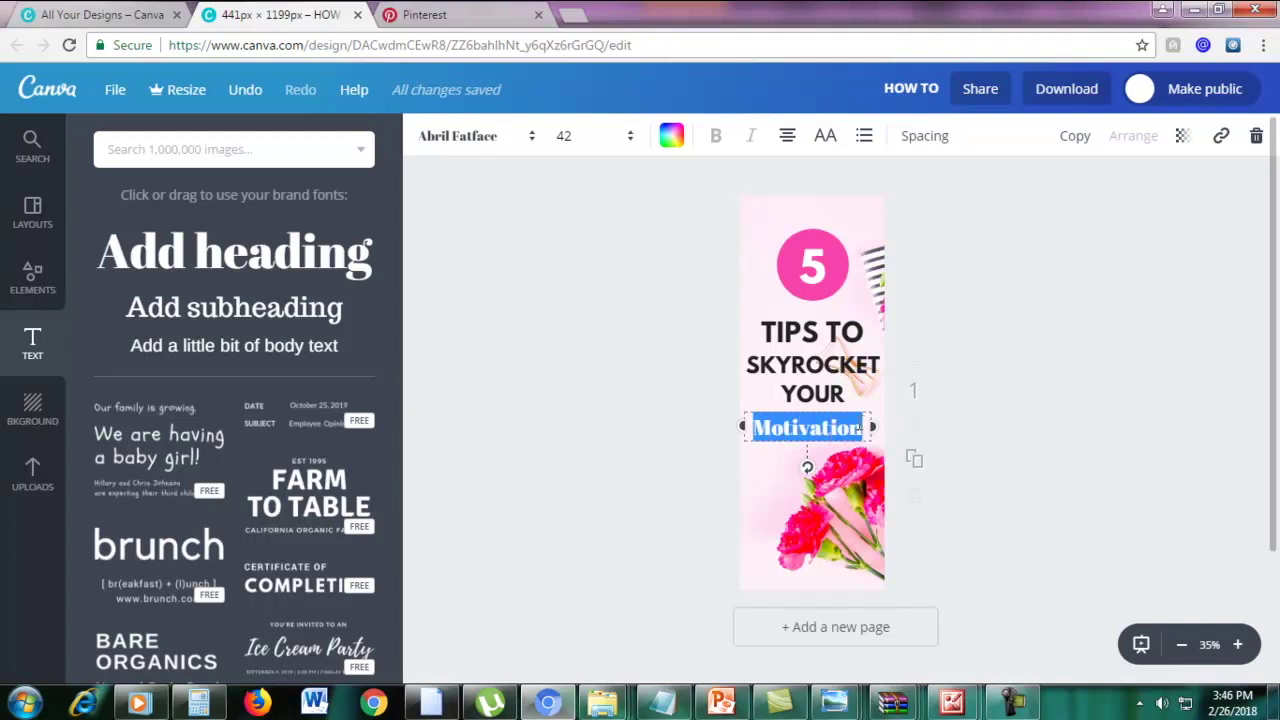
click(470, 150)
scroll(569, 383, down, 15)
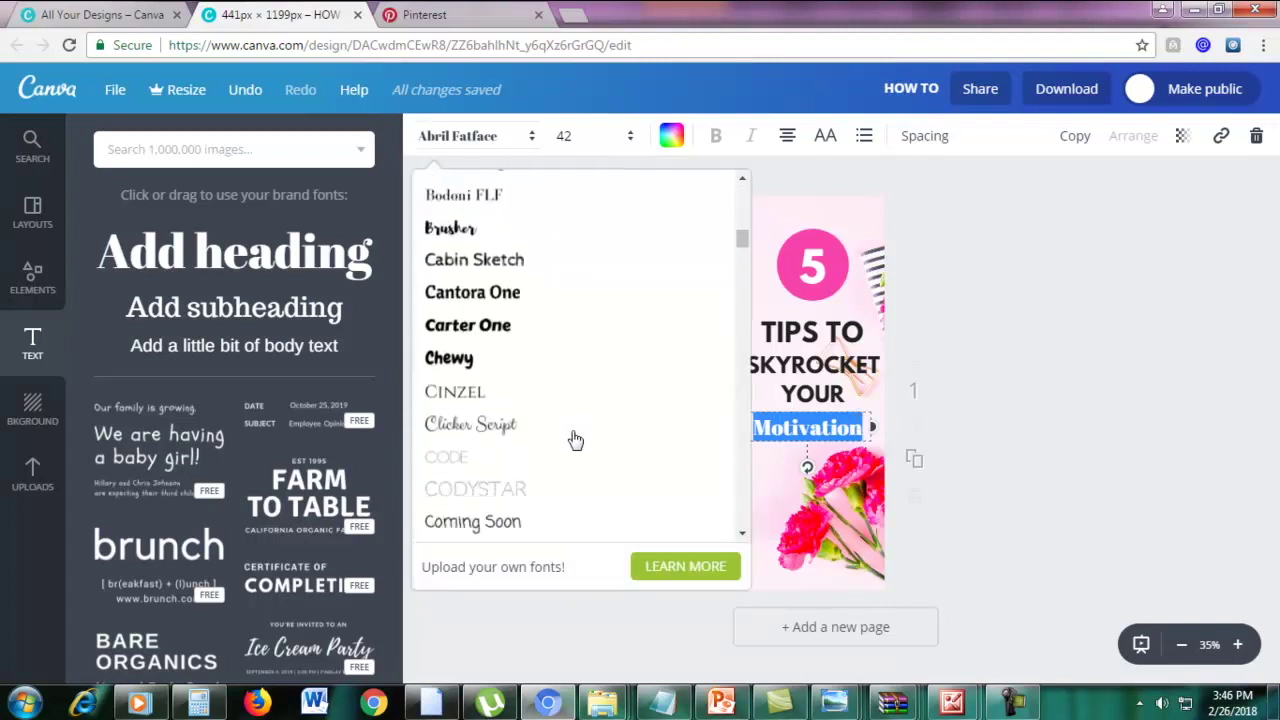
scroll(578, 437, down, 7)
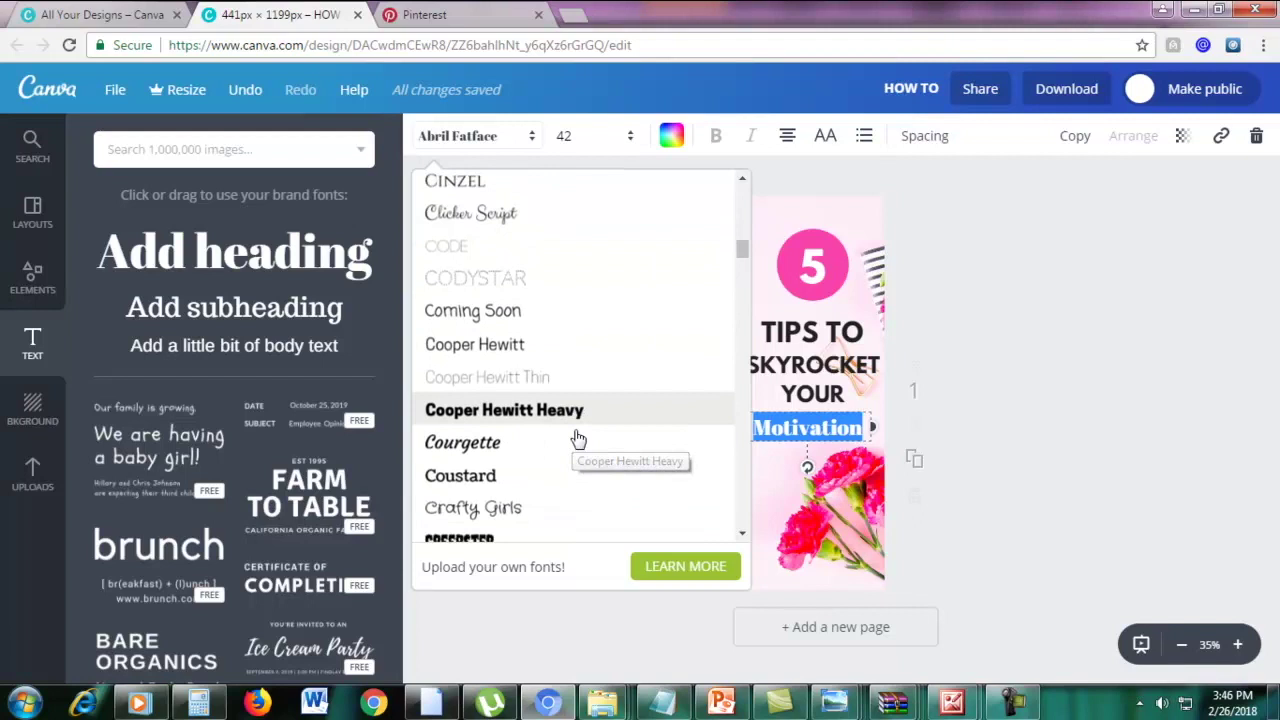
scroll(578, 440, down, 15)
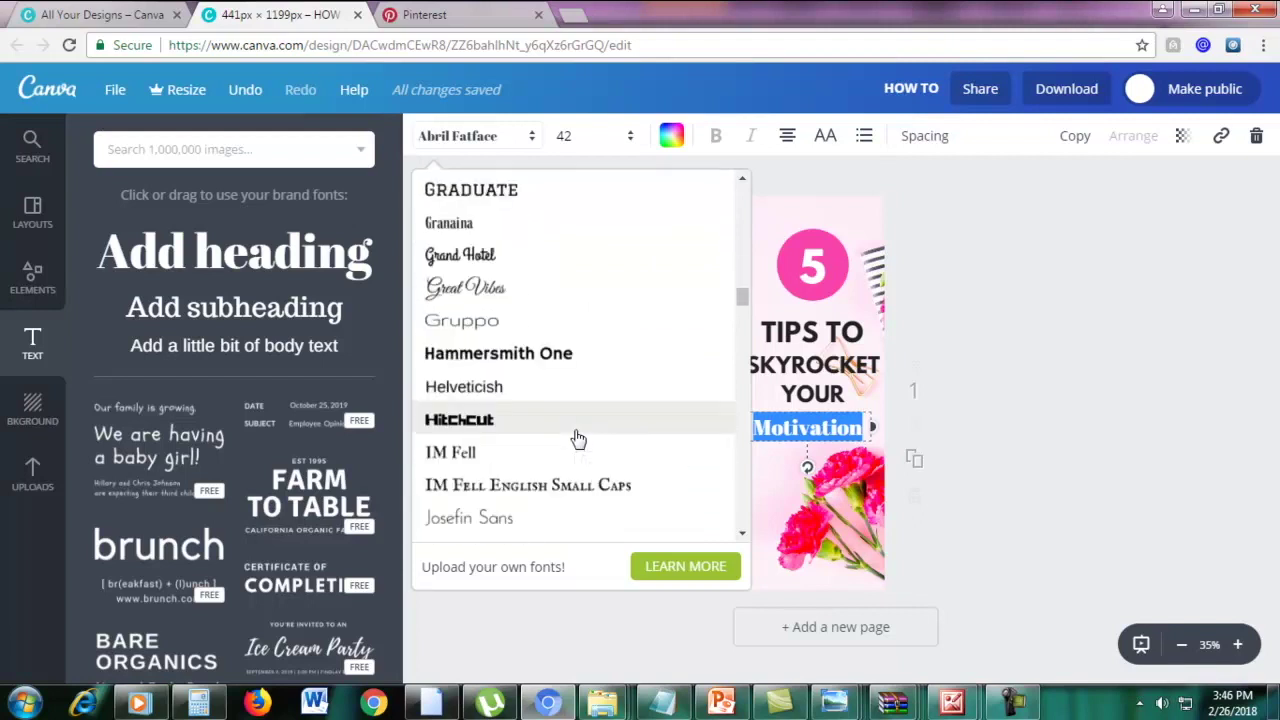
scroll(578, 452, down, 3)
scroll(578, 452, up, 6)
scroll(578, 450, up, 4)
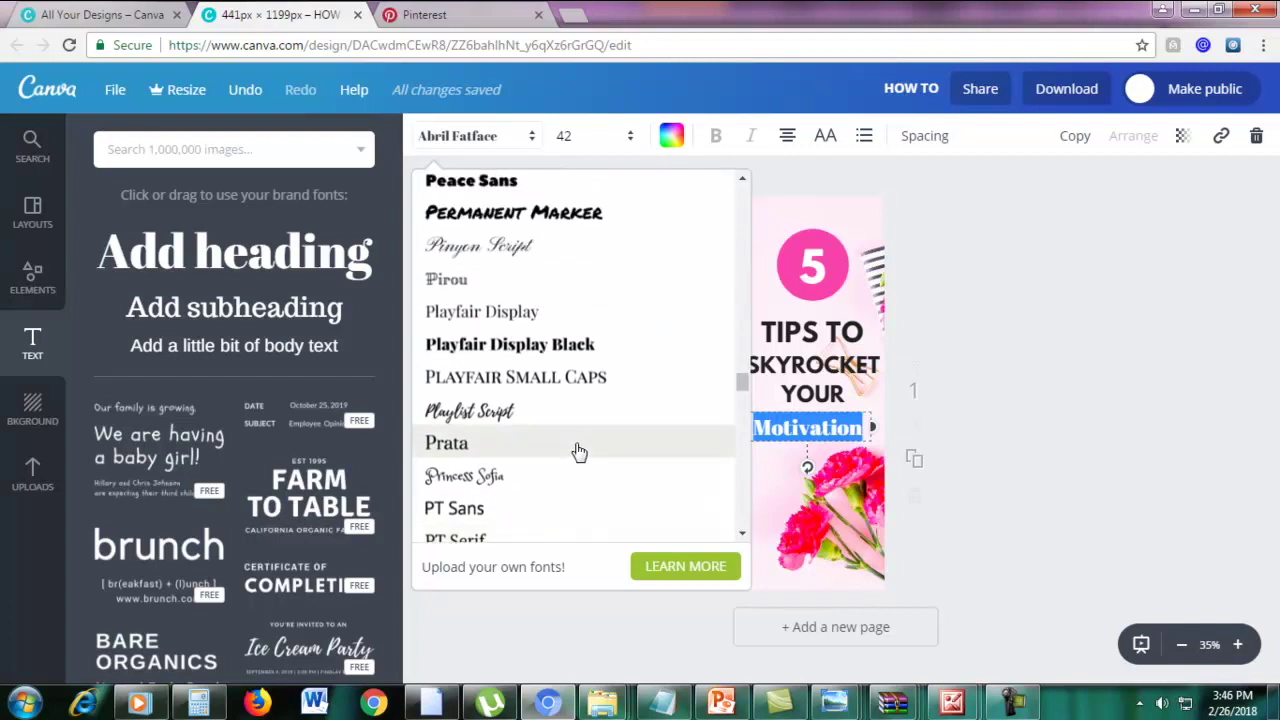
click(487, 313)
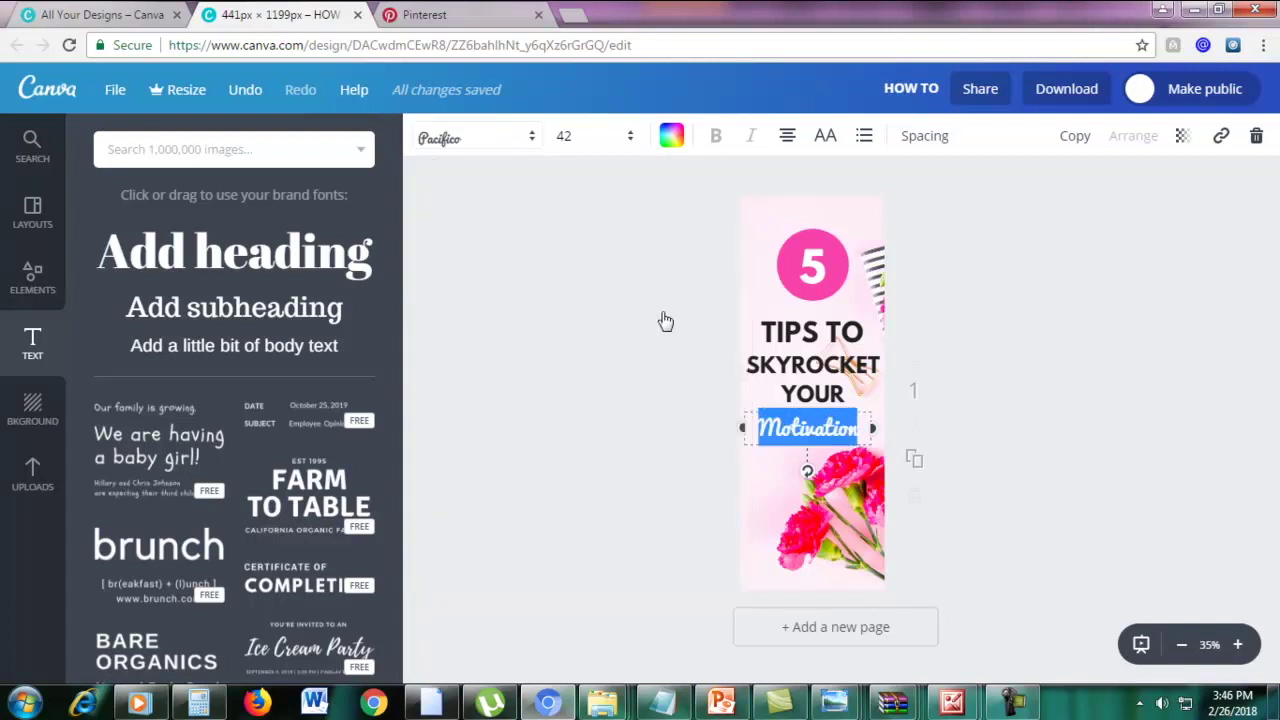
click(852, 425)
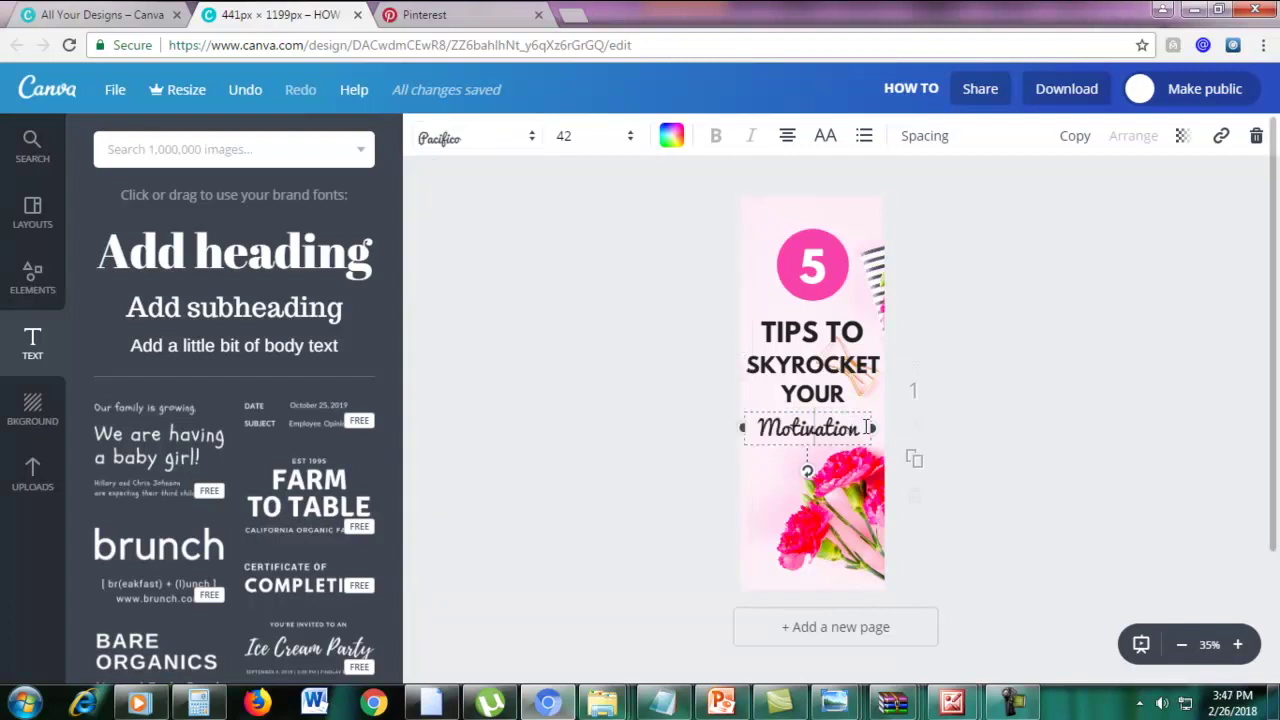
drag(866, 427, 753, 433)
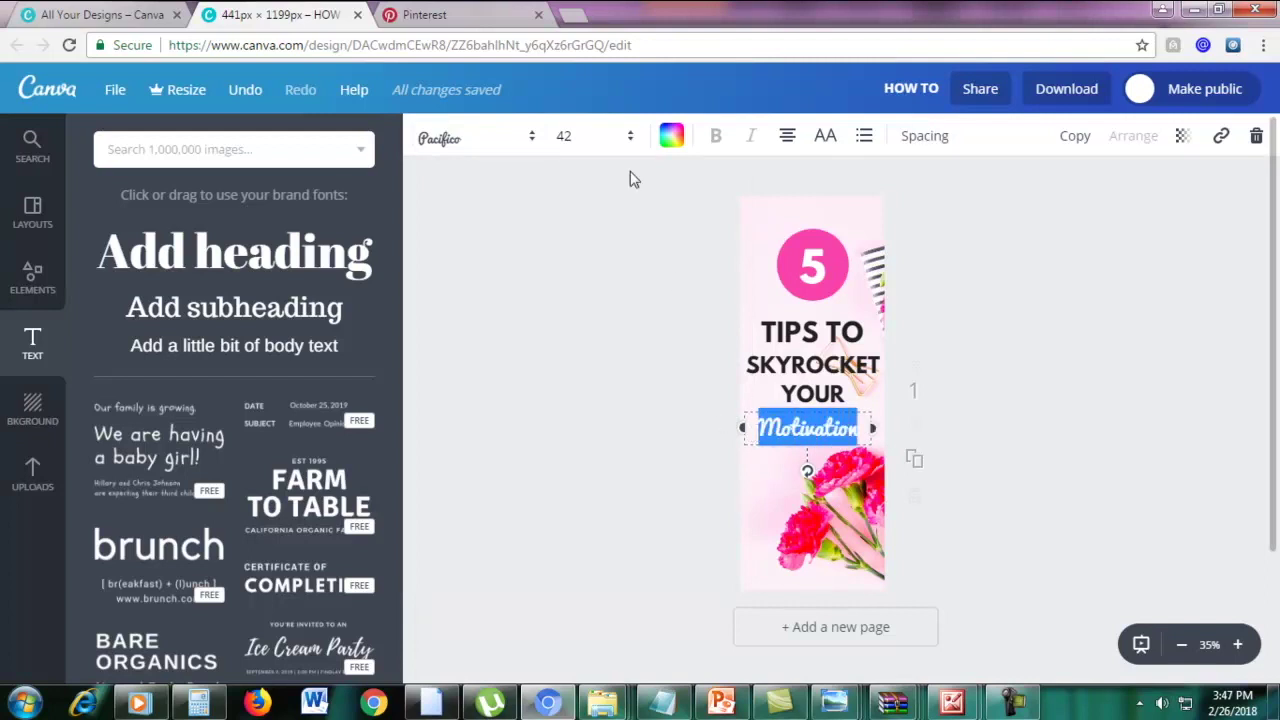
Resize Motivation to 50, then 52, and nudge it slightly right
click(589, 138)
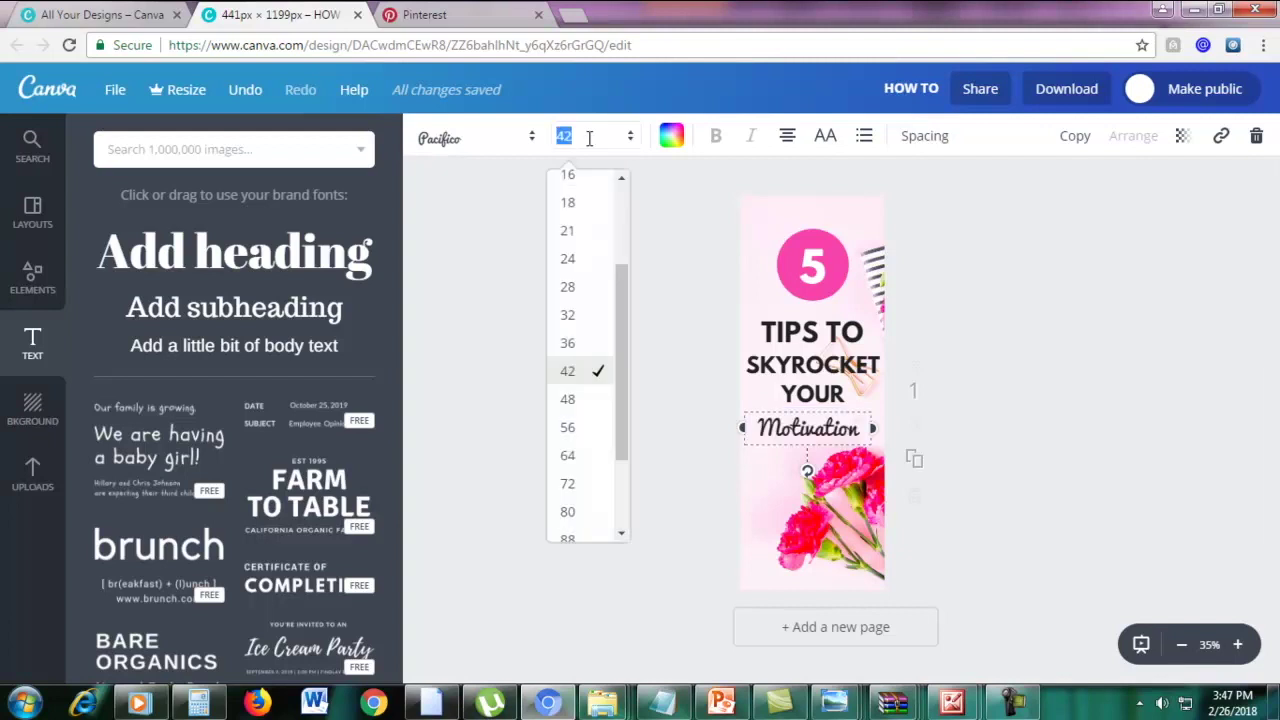
text(50)
key(Return)
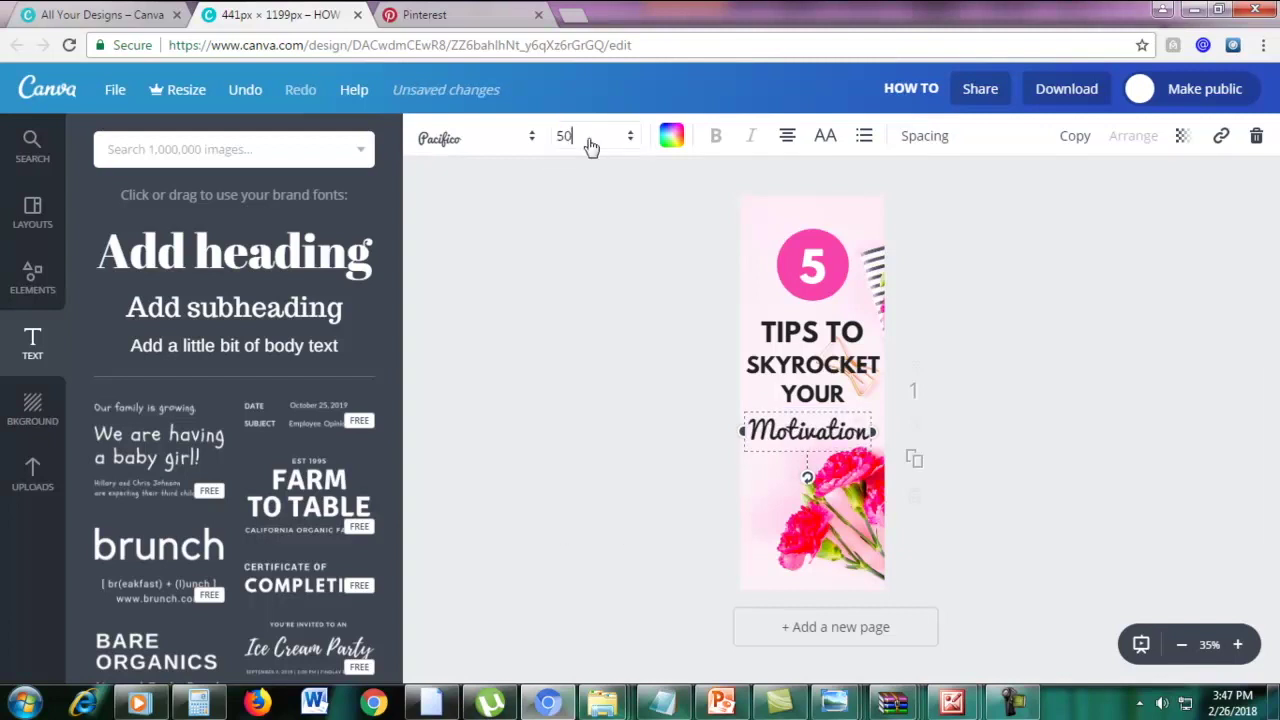
click(589, 138)
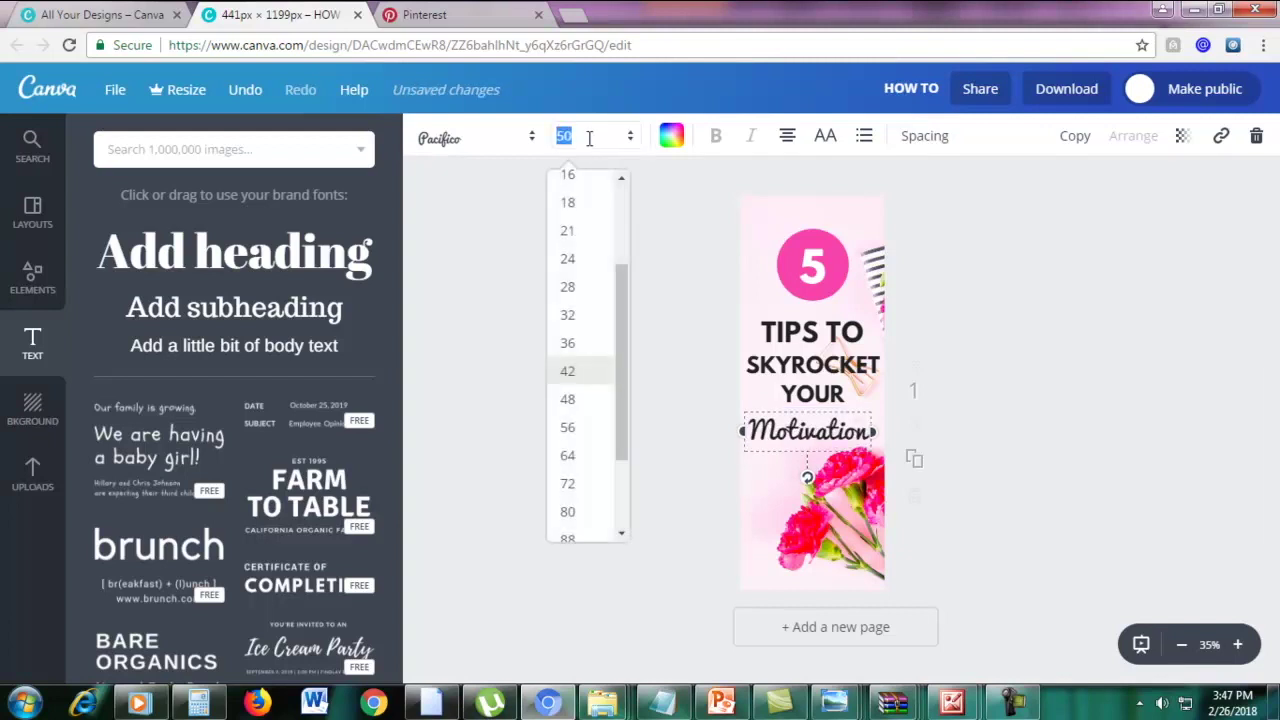
text(5)
key(Return)
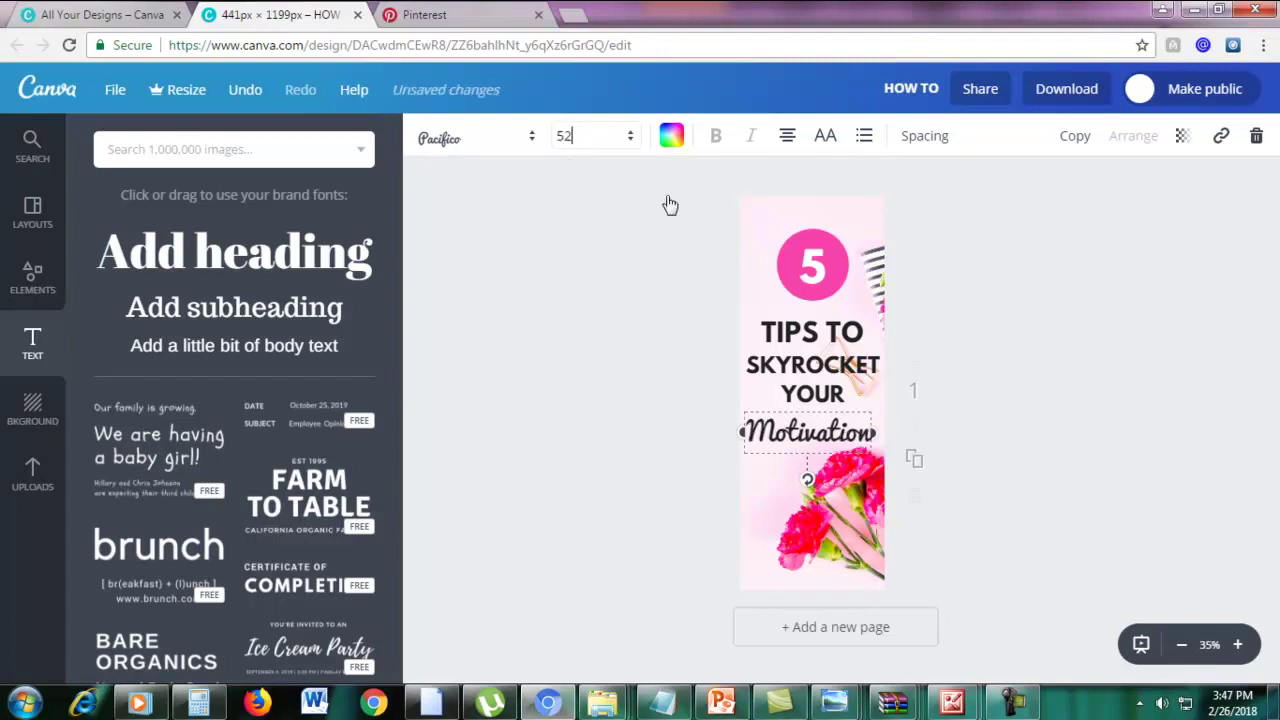
drag(770, 406, 780, 408)
Set Motivation to size 53 and widen its box so it fits one line
double_click(784, 421)
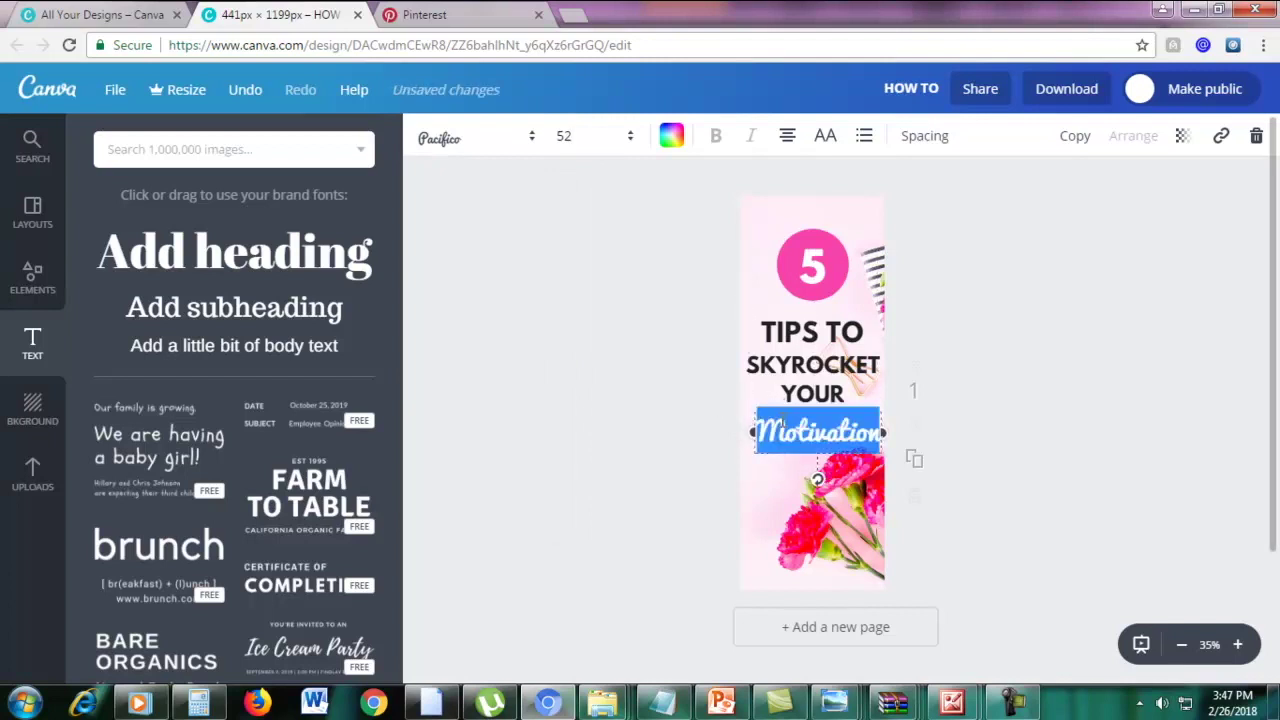
click(564, 136)
key(Return)
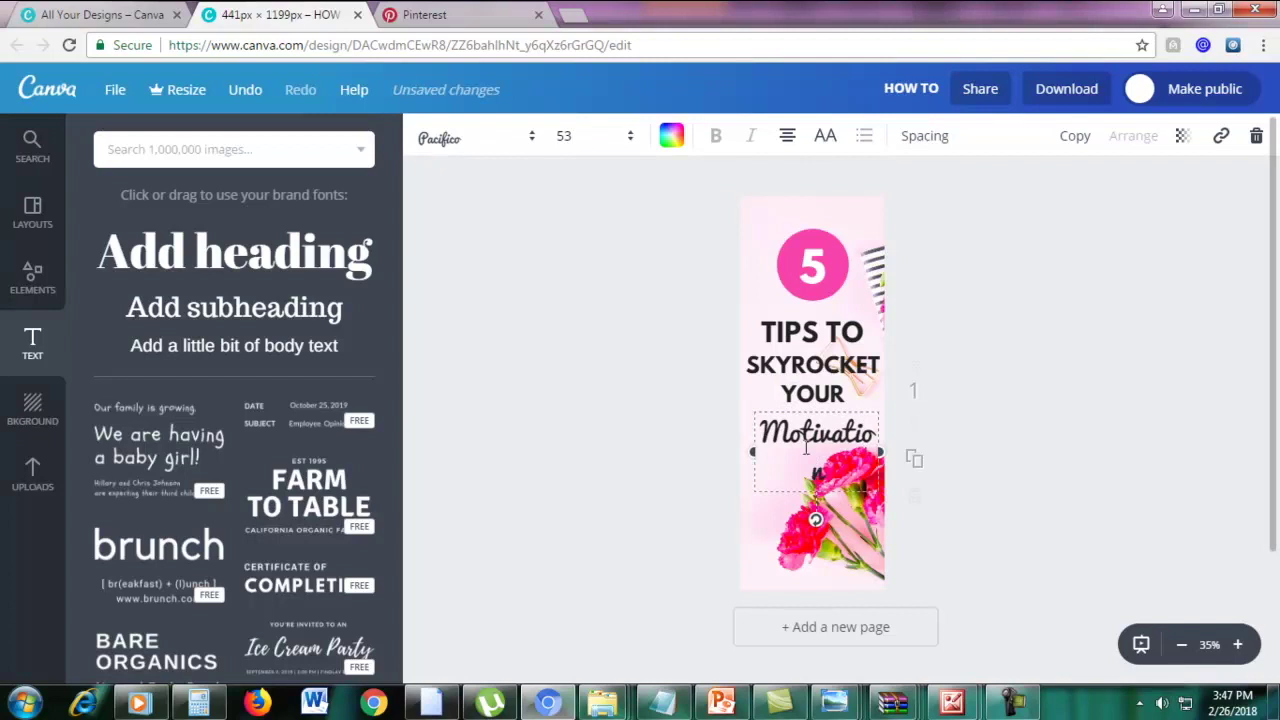
drag(754, 454, 737, 452)
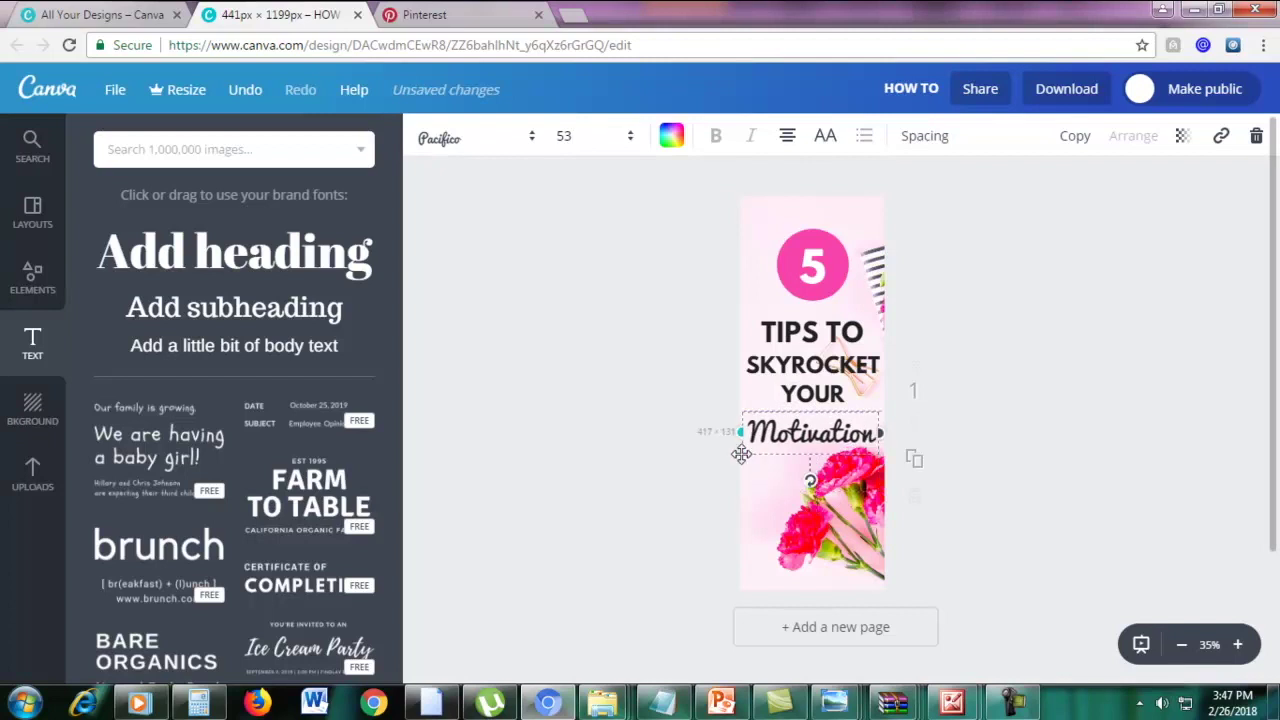
click(1004, 394)
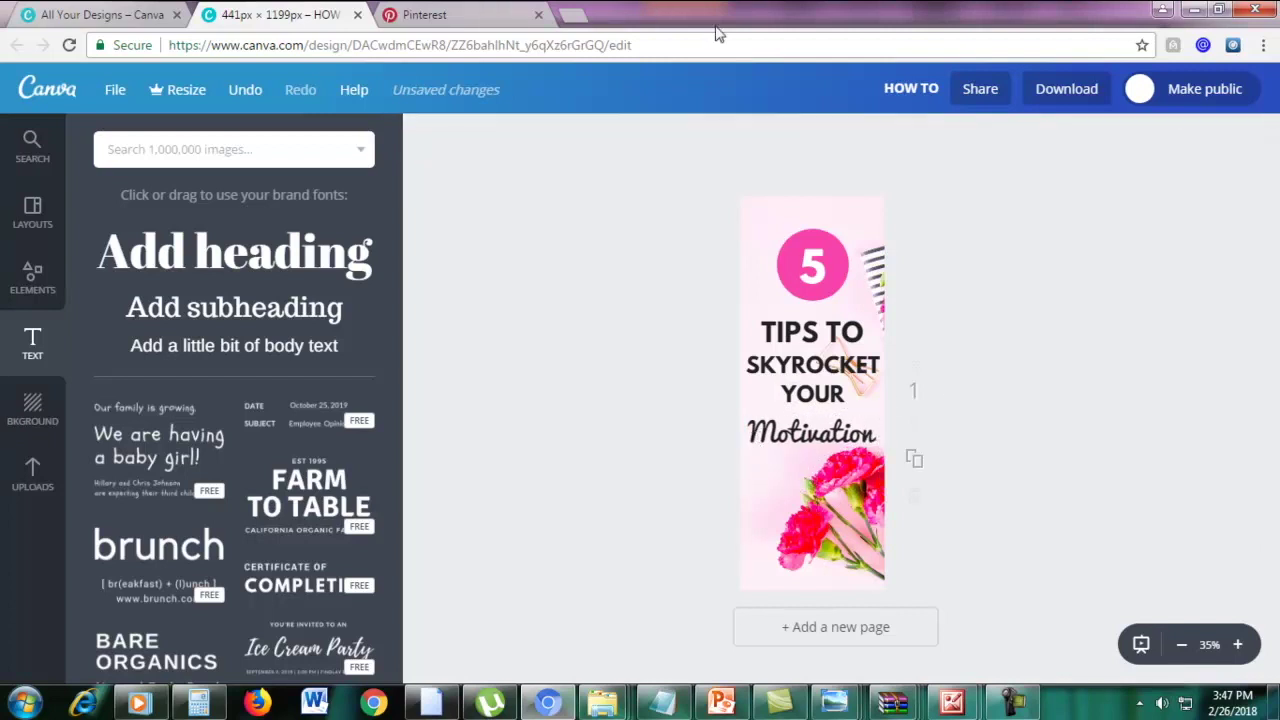
Check the TIPS TO text's font against the Motivation line
click(810, 330)
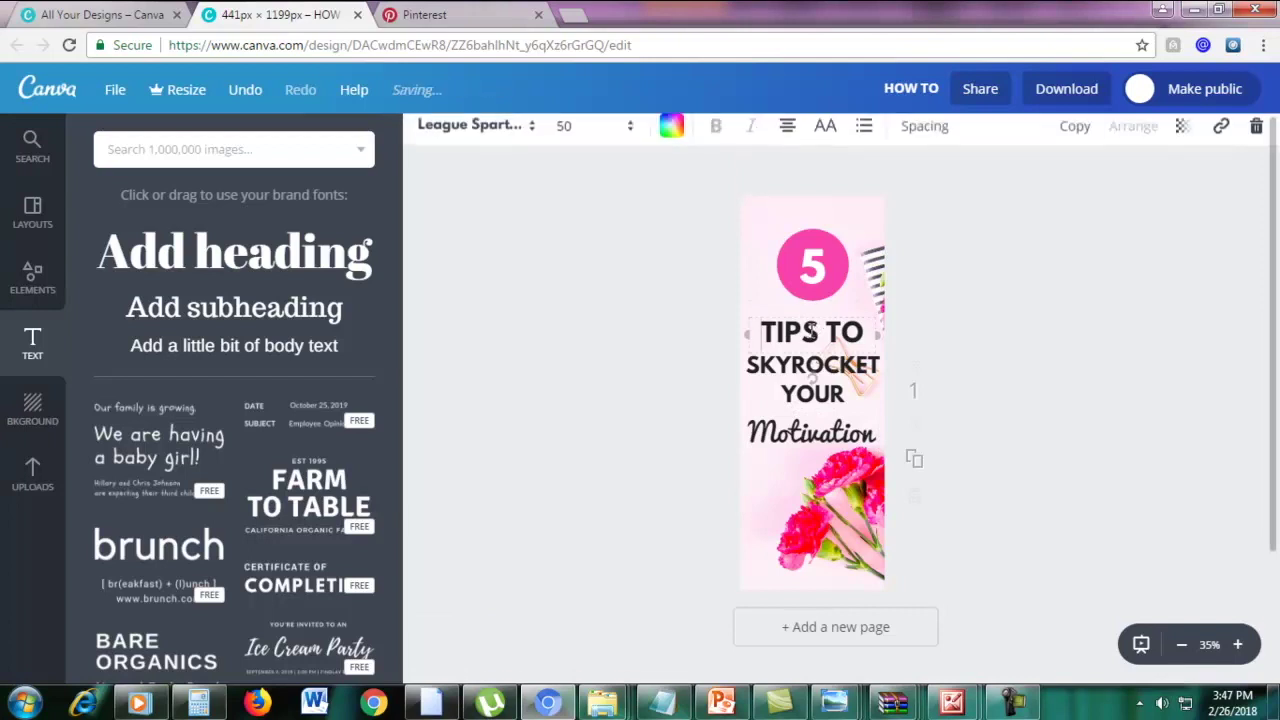
drag(768, 321, 862, 334)
click(818, 428)
click(818, 428)
click(820, 428)
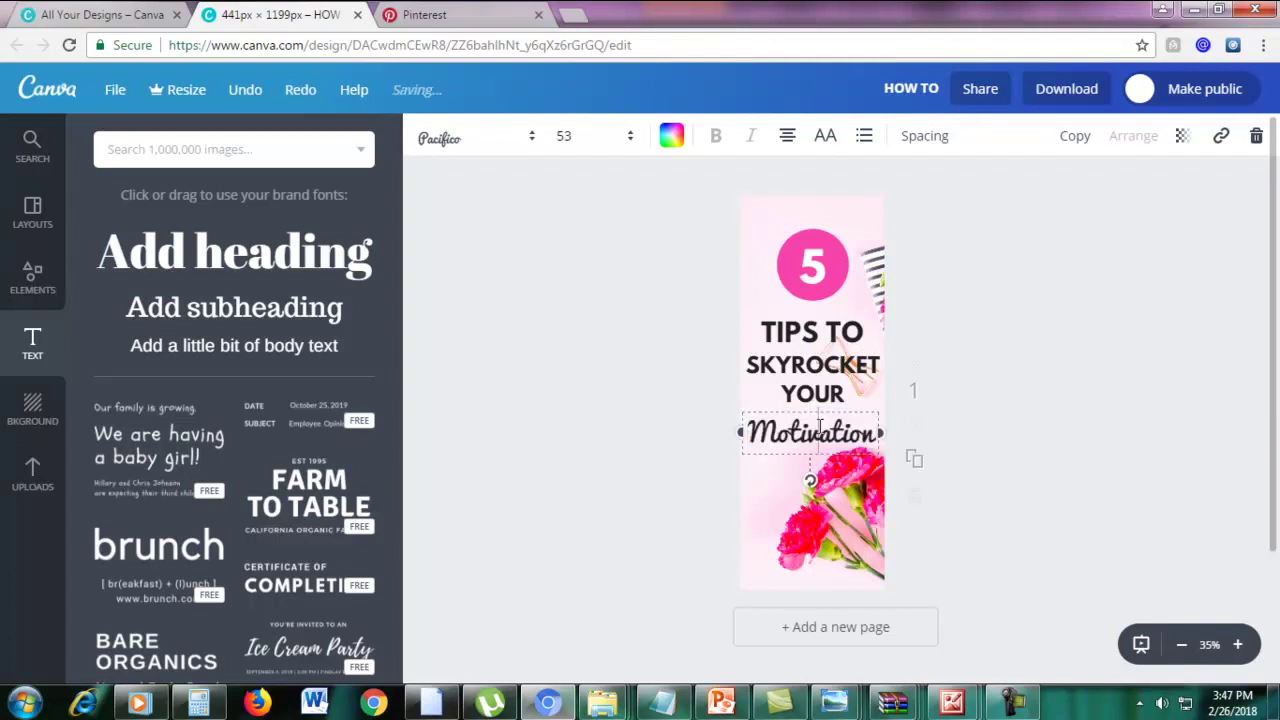
click(789, 338)
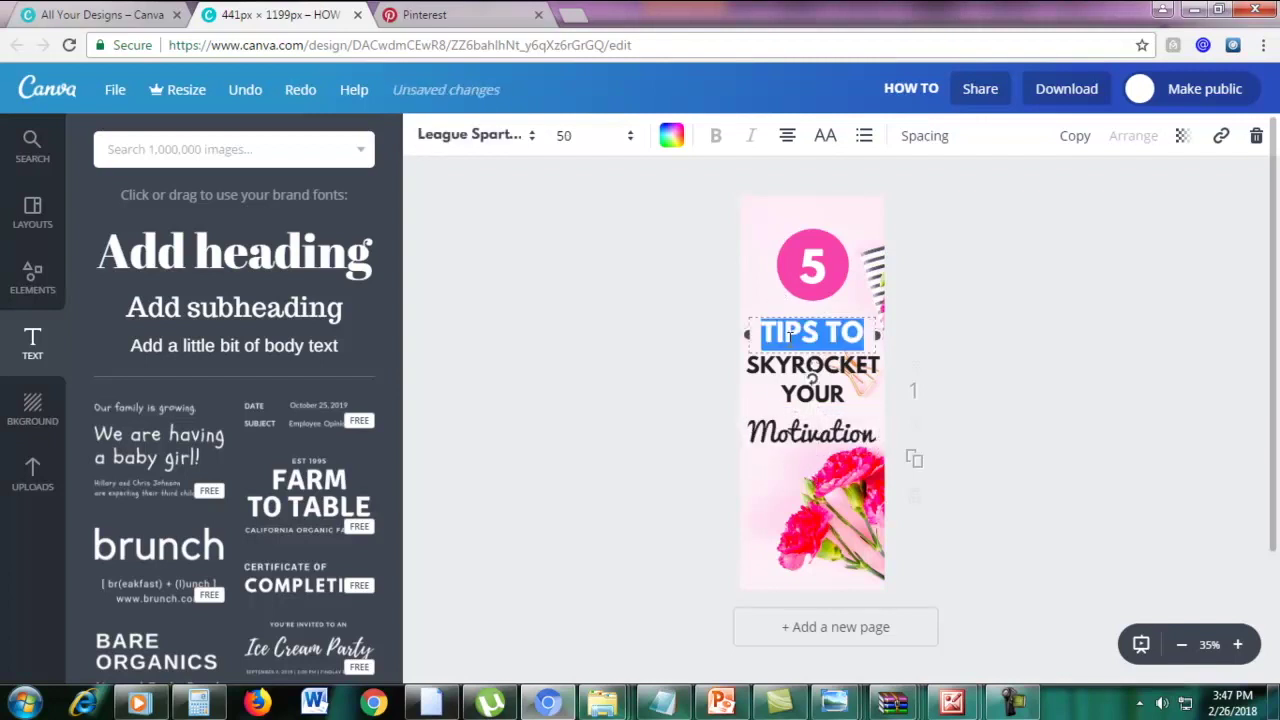
double_click(789, 432)
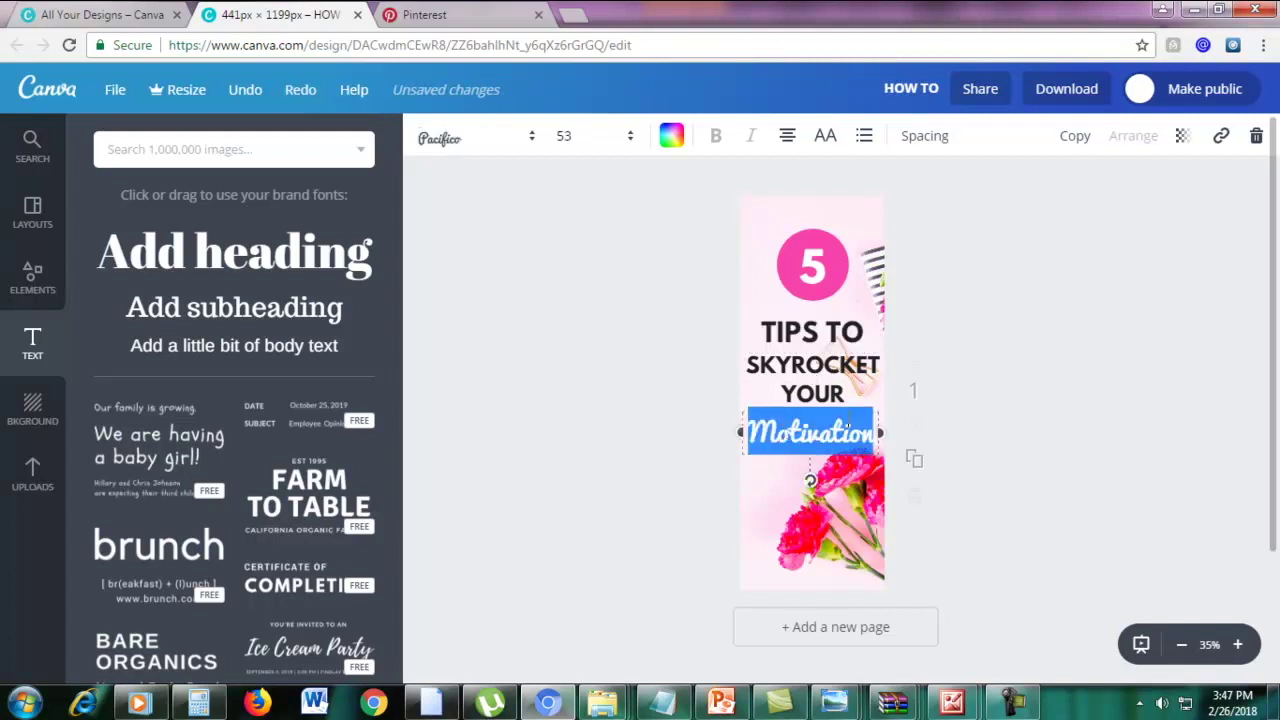
click(847, 428)
Colour the whole word Motivation pink
drag(873, 427, 748, 432)
click(674, 141)
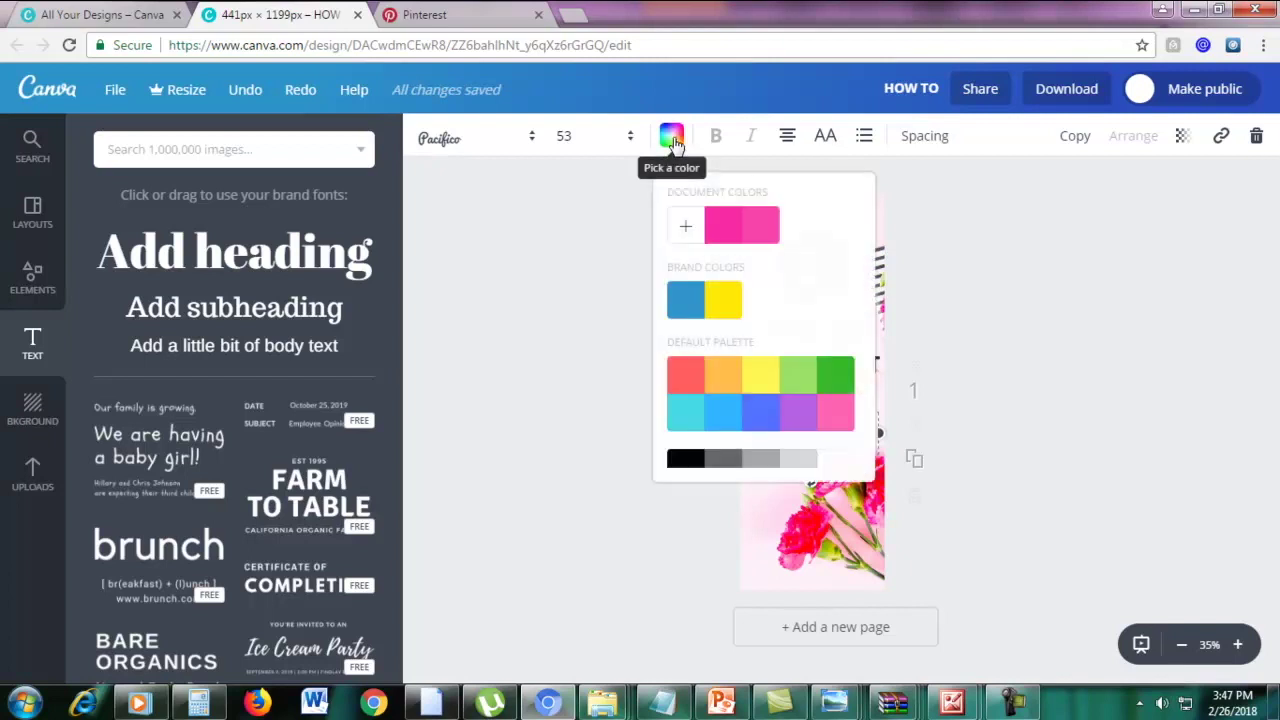
click(733, 227)
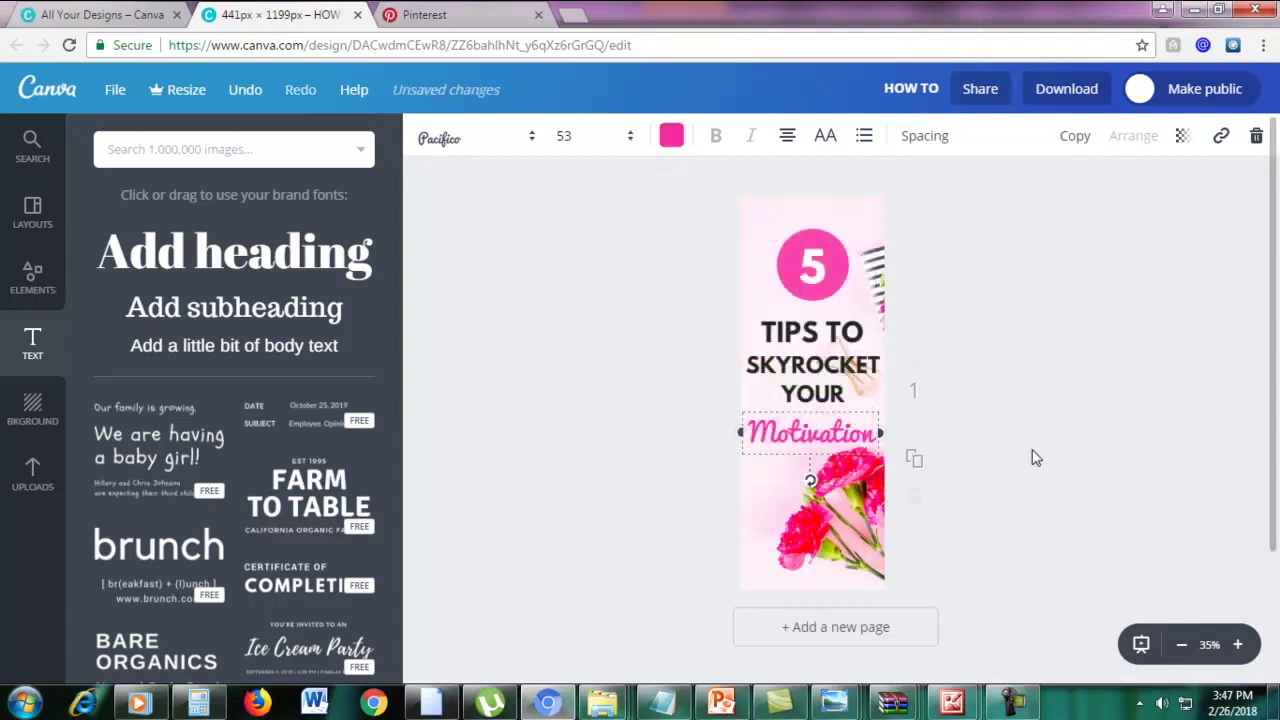
click(939, 352)
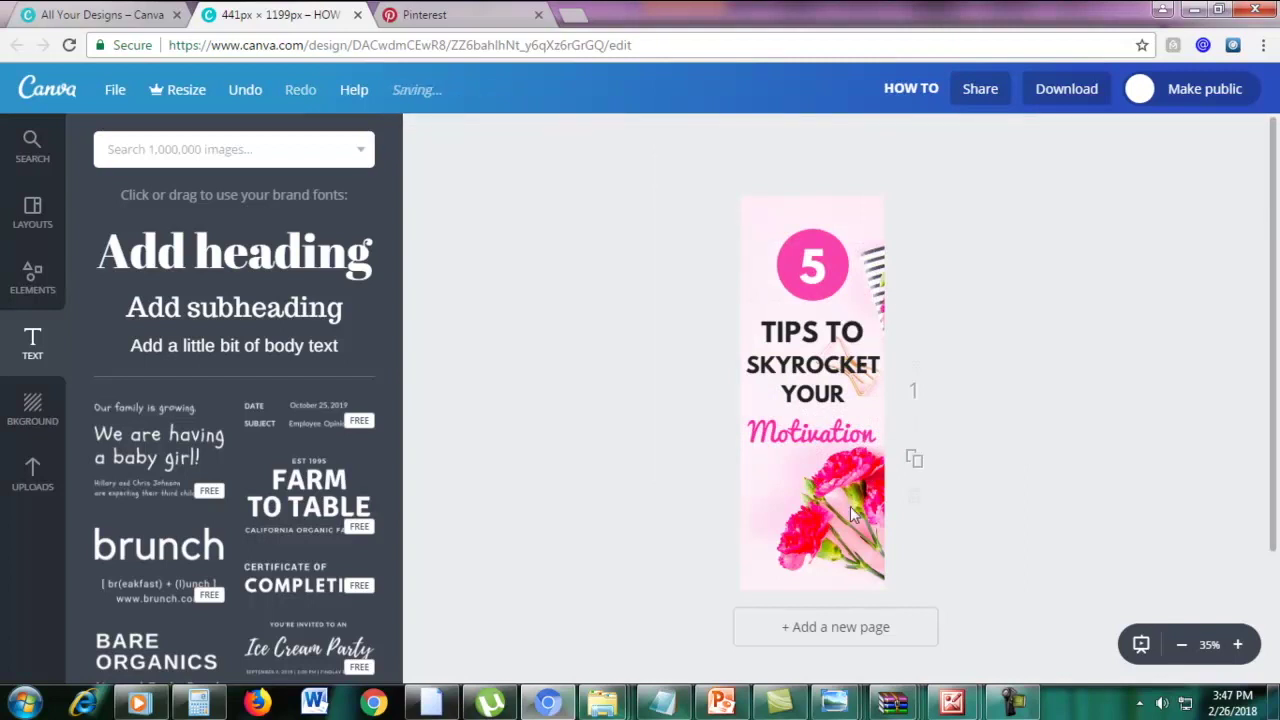
Nudge Motivation slightly up and set its font size to 55
click(852, 430)
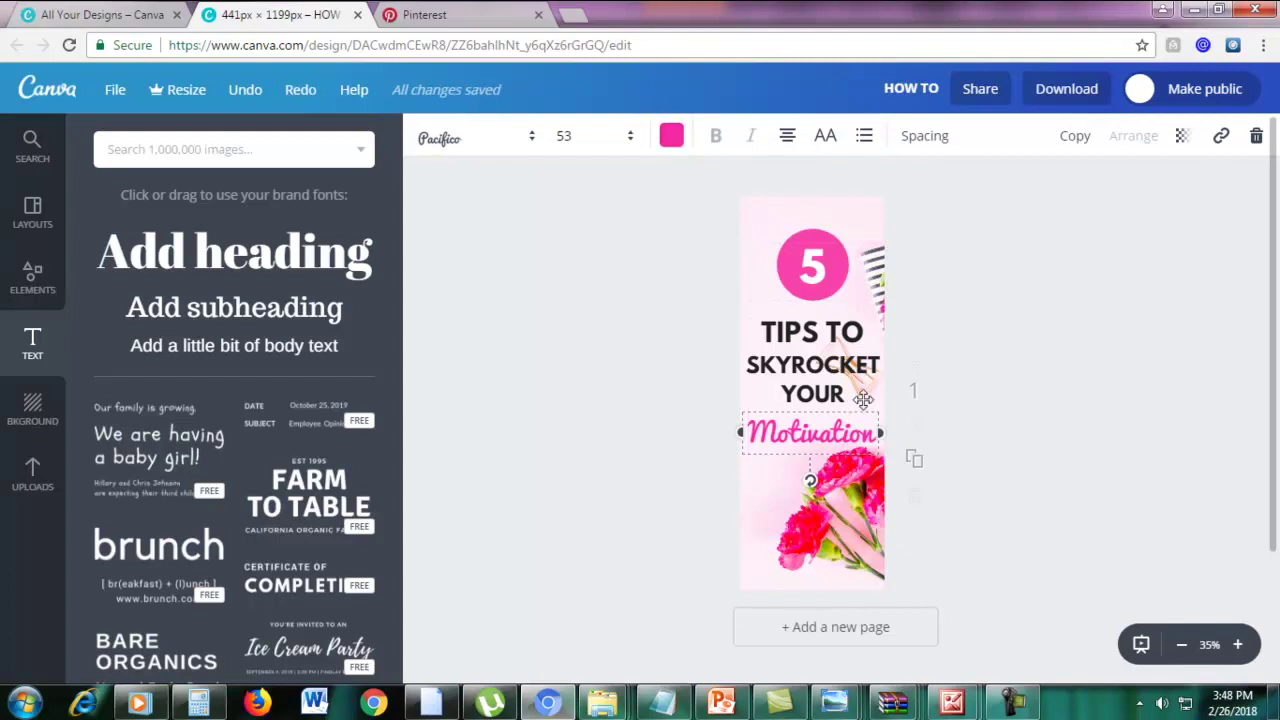
drag(850, 428, 856, 420)
double_click(855, 422)
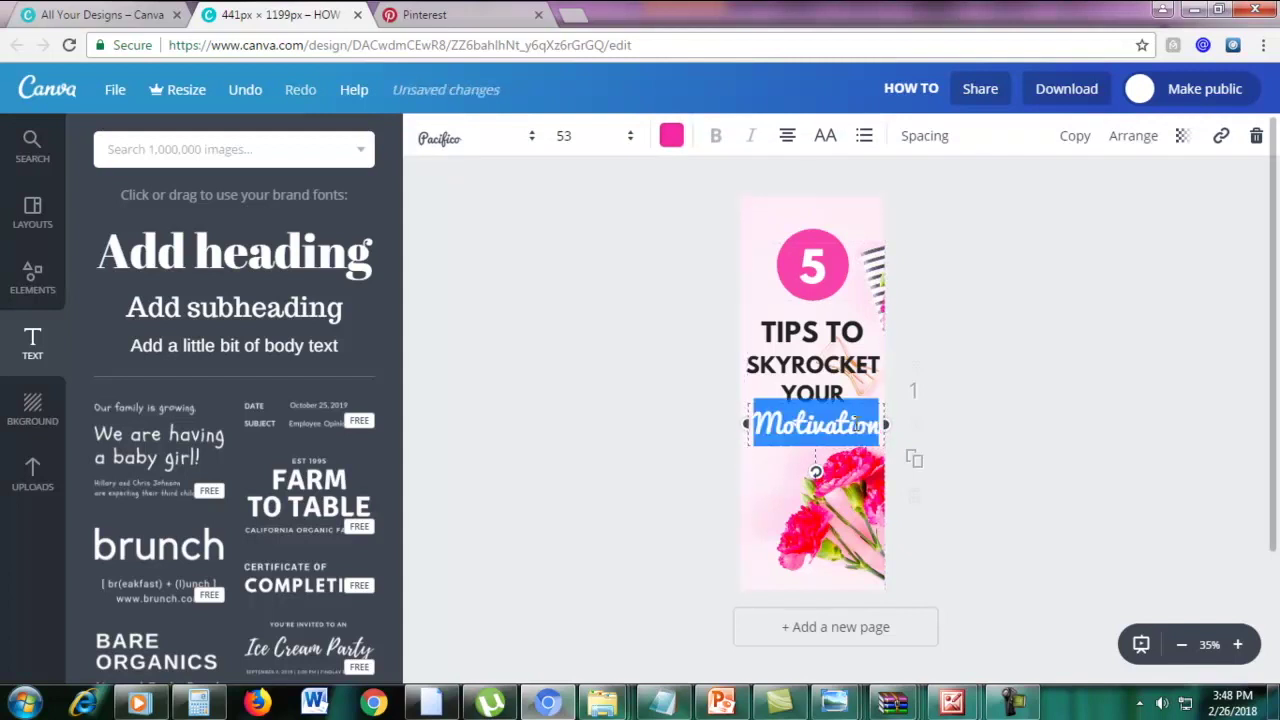
click(565, 135)
text(55)
key(Return)
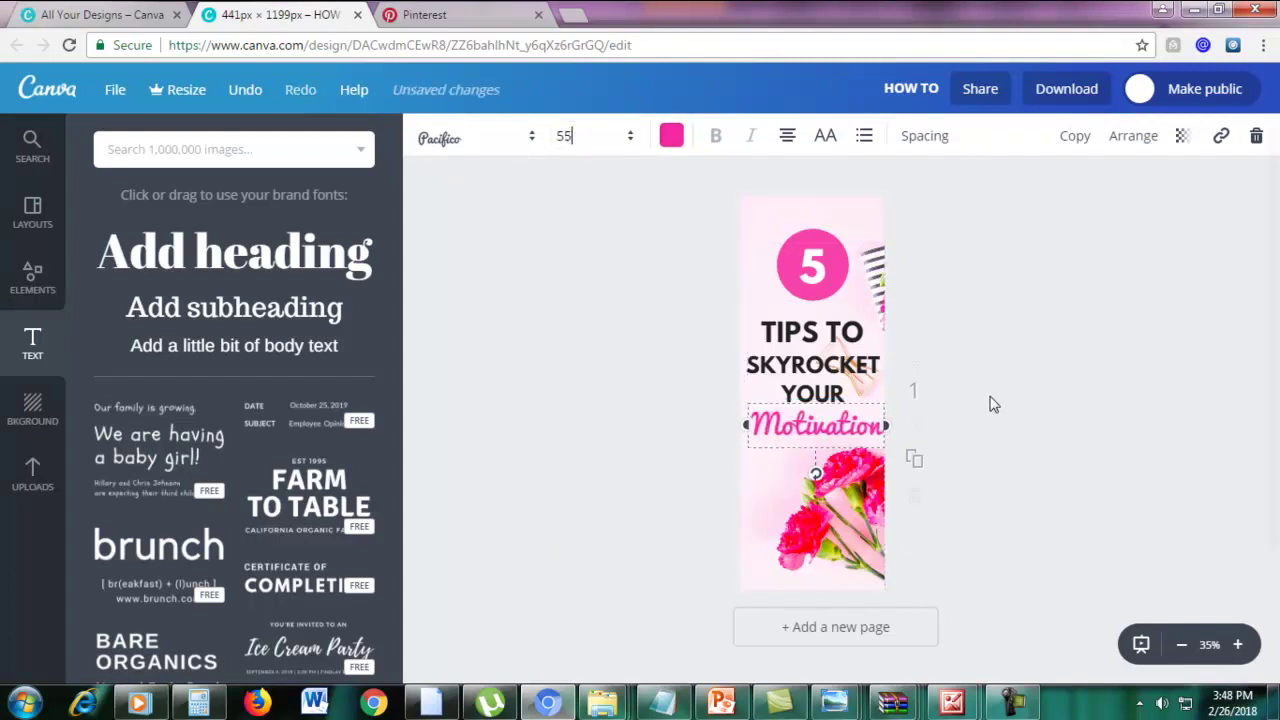
click(988, 415)
click(862, 492)
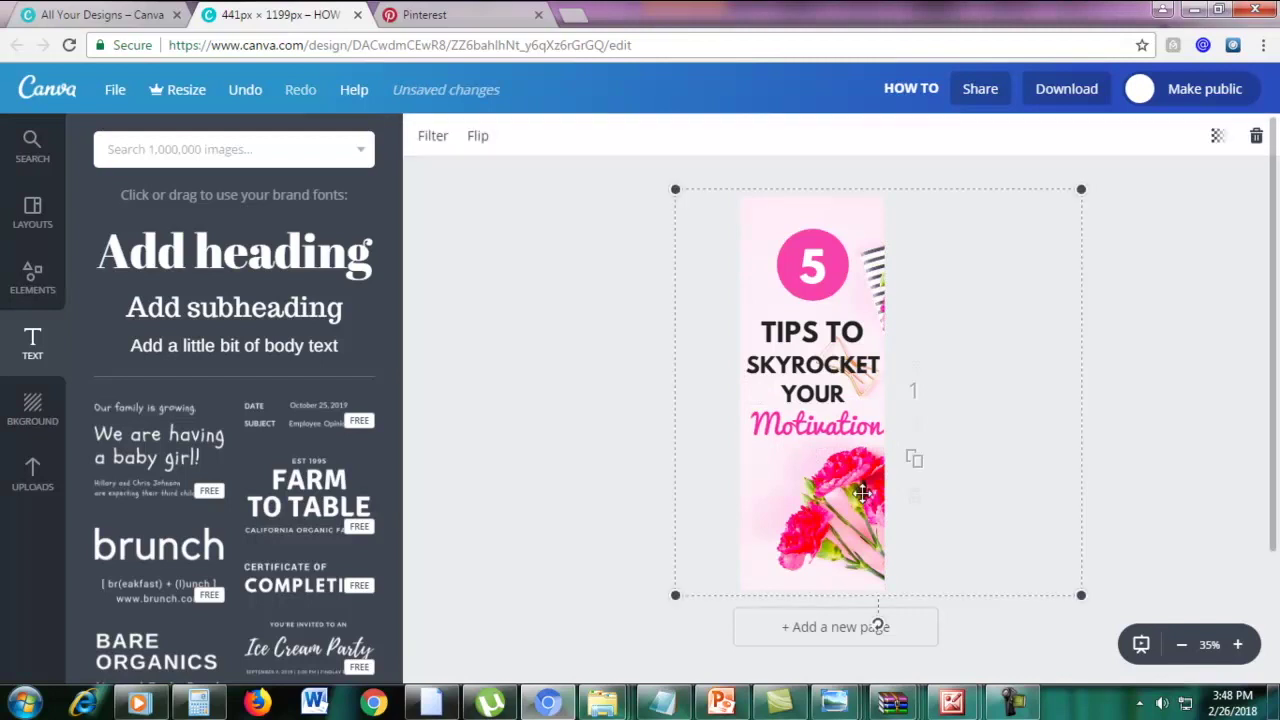
click(734, 574)
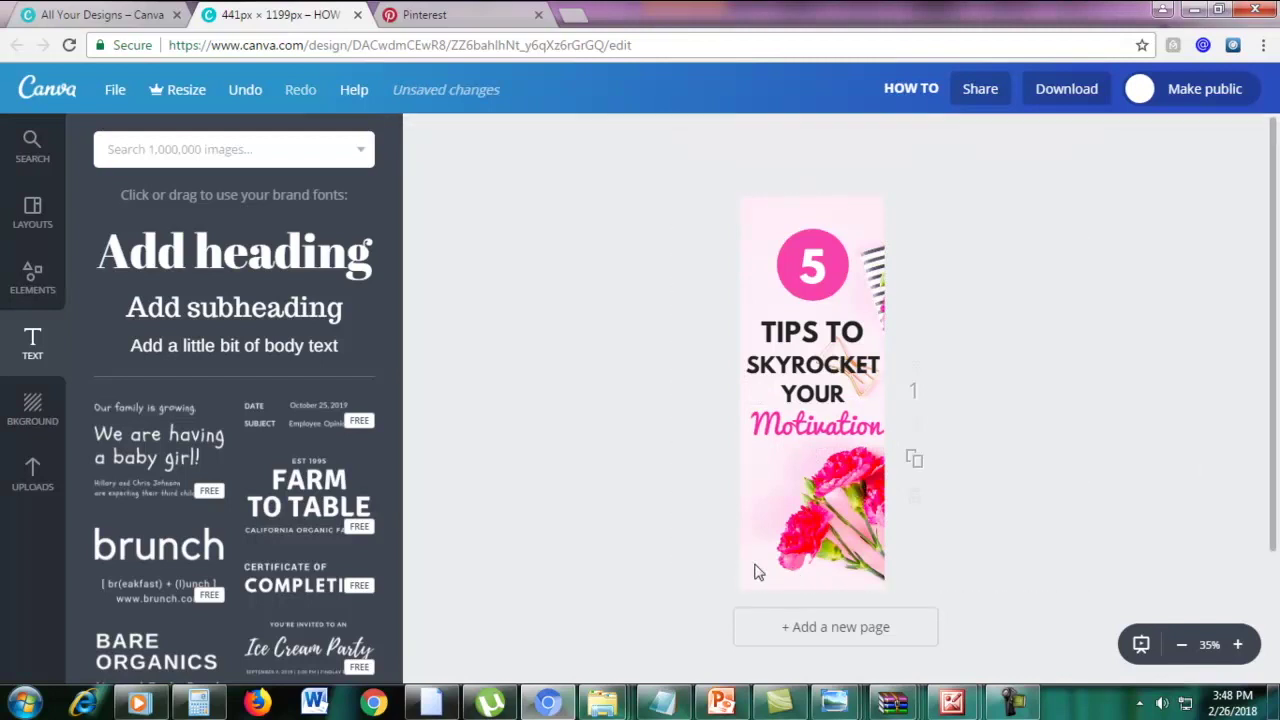
Add a square shape, stretch it along the pin's bottom edge and colour it black
click(31, 277)
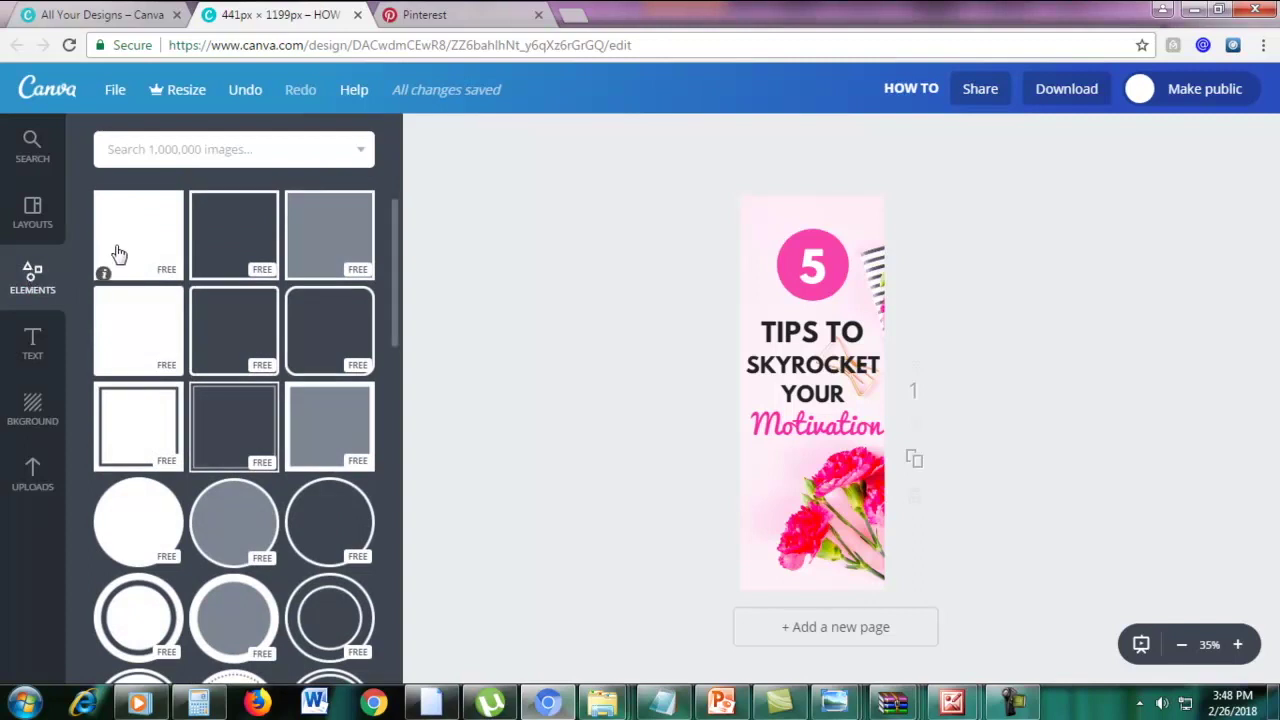
click(141, 223)
drag(818, 363, 812, 560)
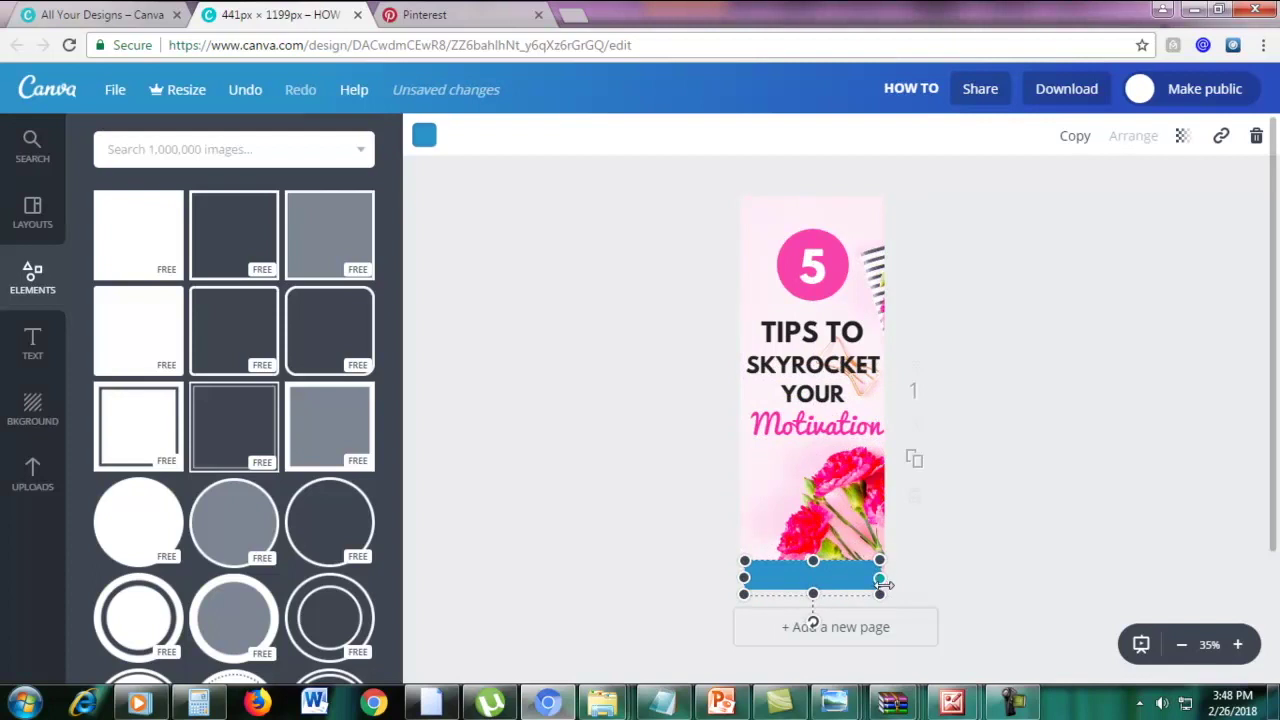
drag(884, 585, 890, 579)
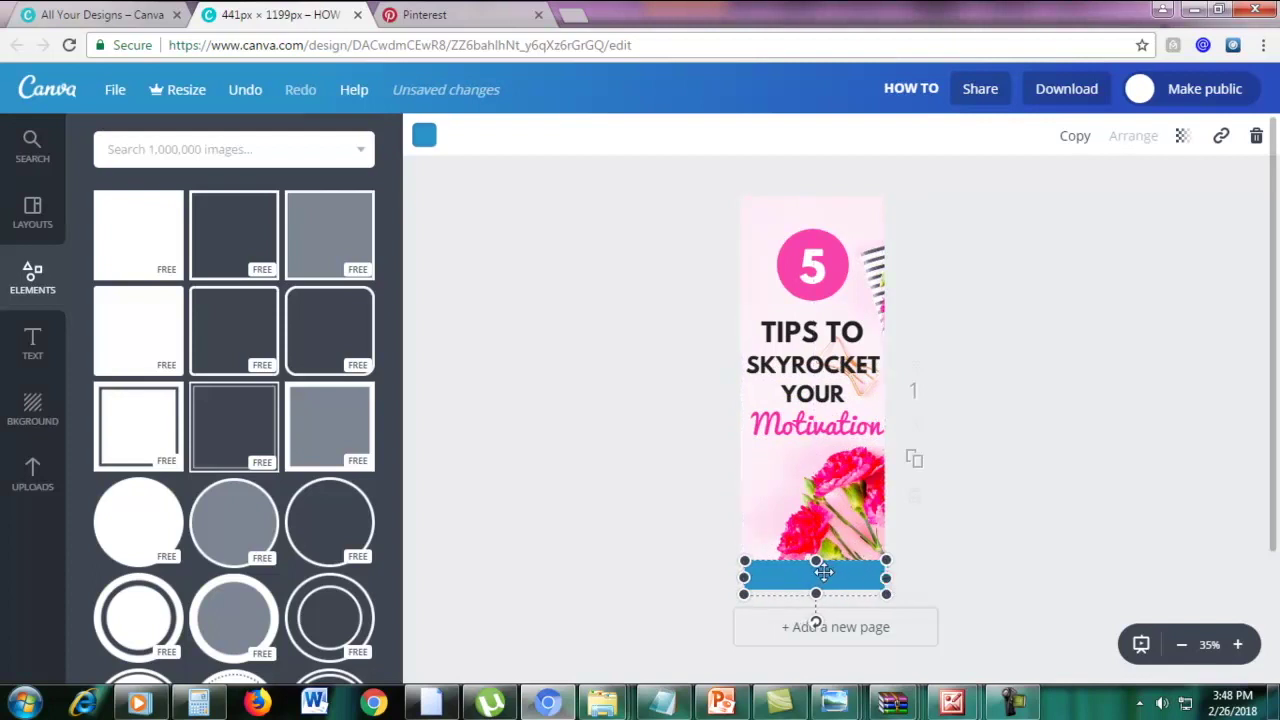
click(1101, 538)
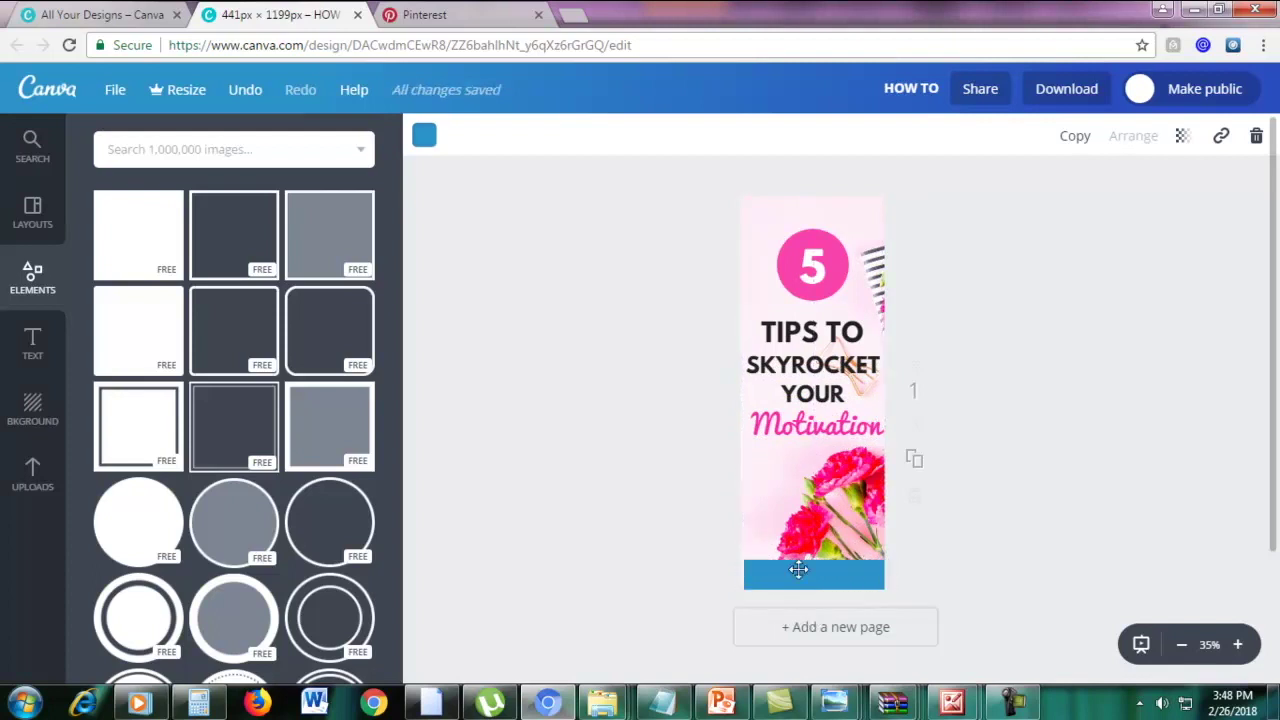
click(783, 579)
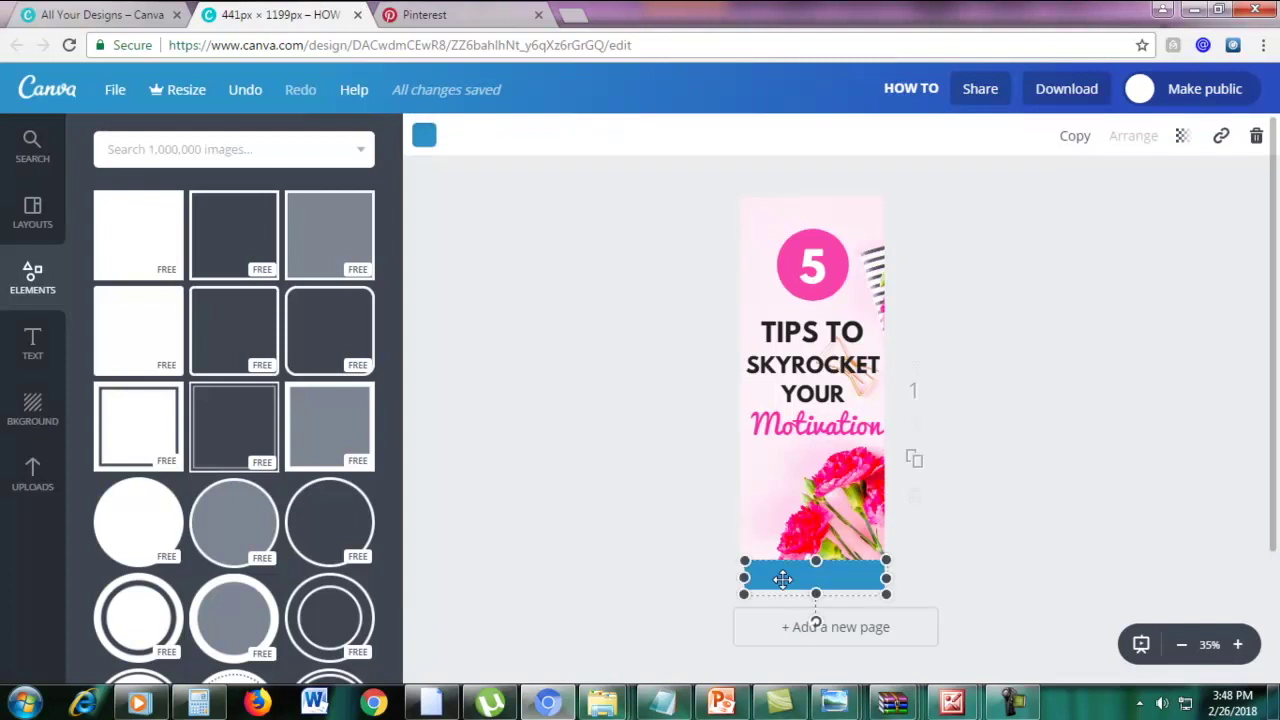
click(425, 136)
scroll(447, 404, down, 1)
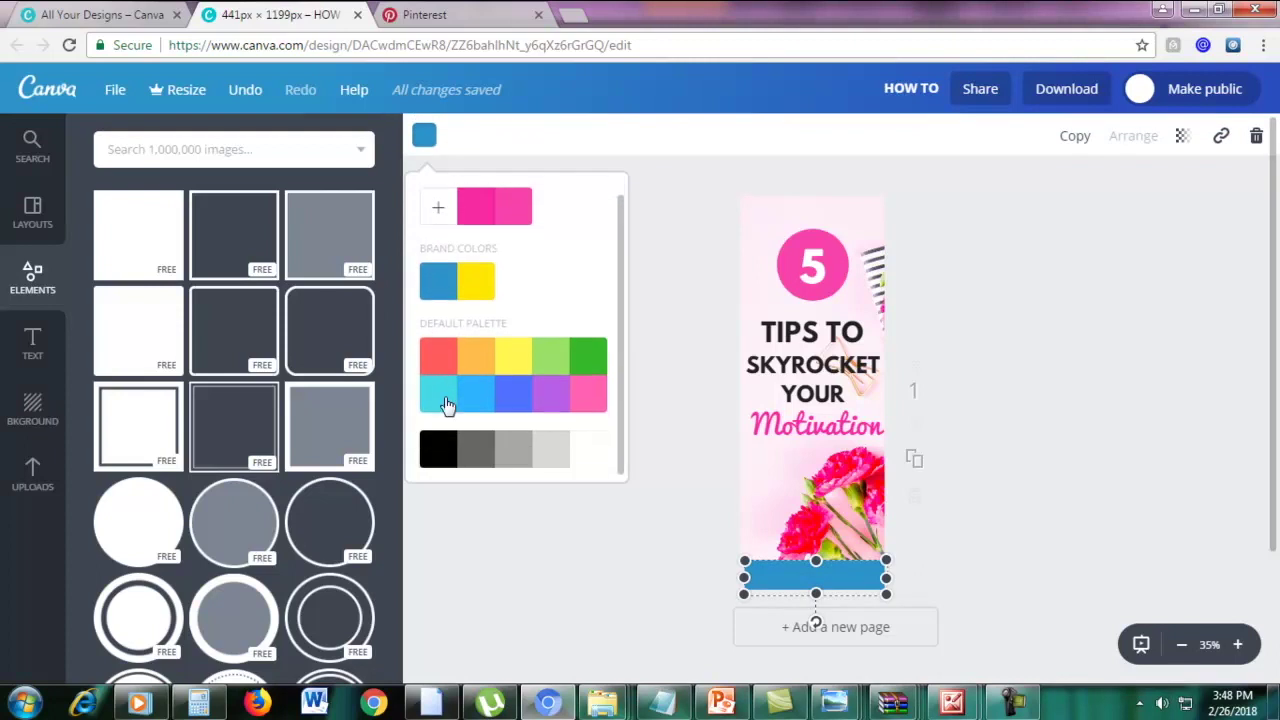
click(444, 446)
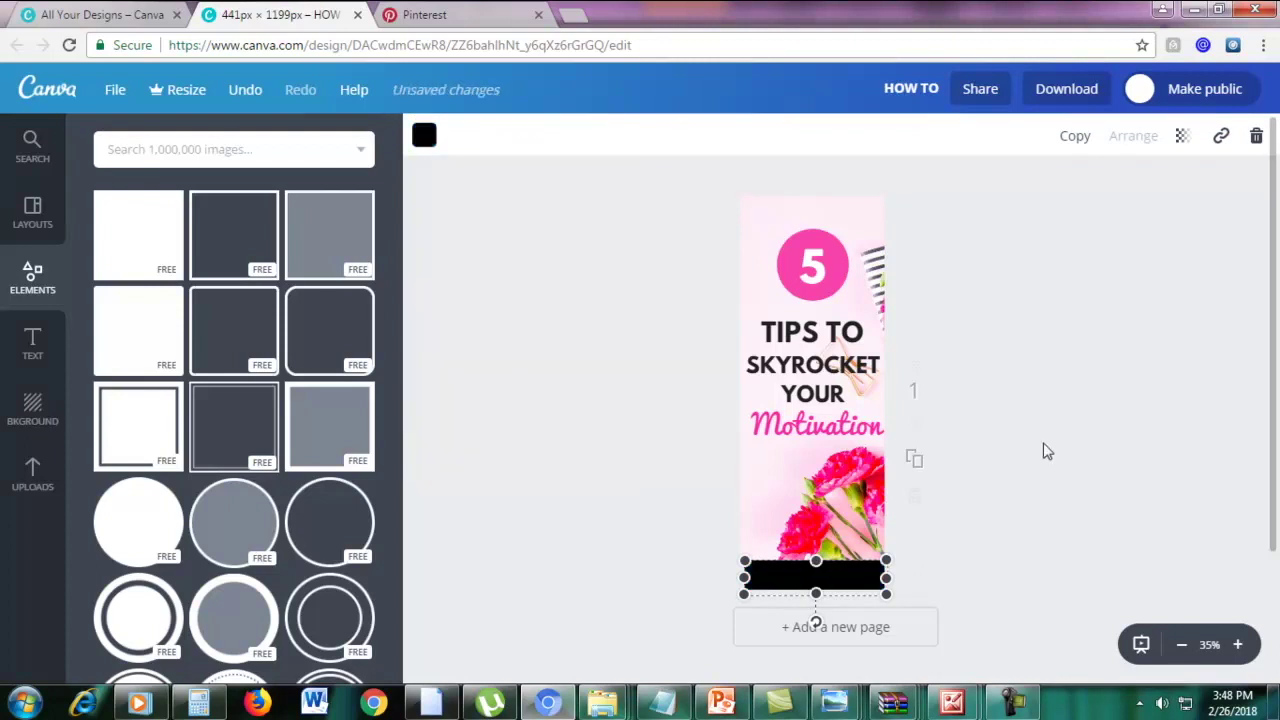
click(585, 450)
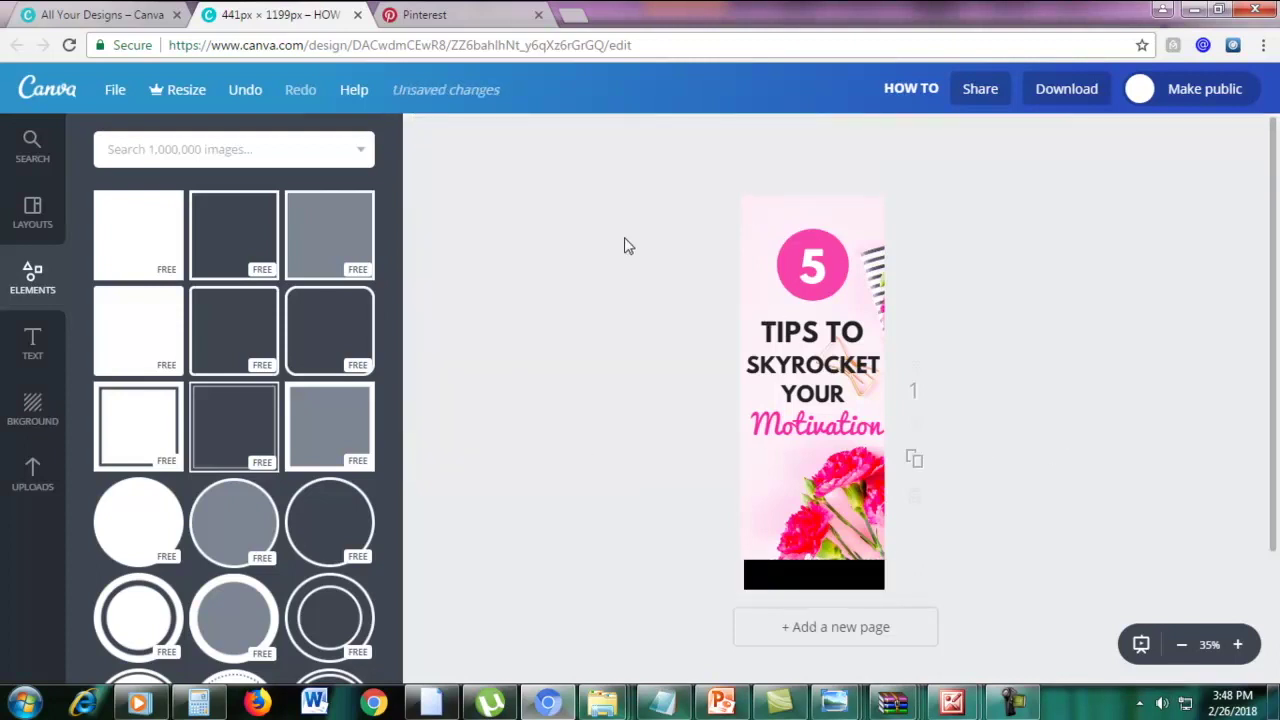
click(31, 346)
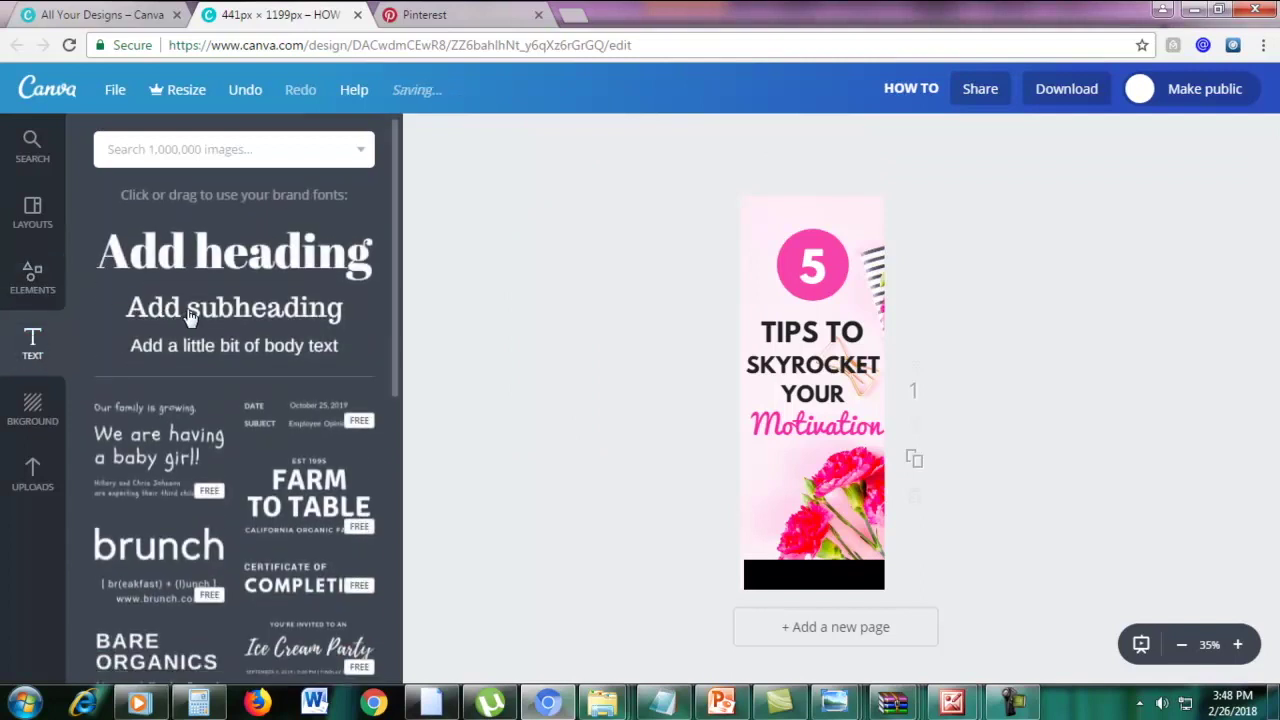
Place a subheading reading marketingboo.com on the black bar, coloured white and centred
click(203, 311)
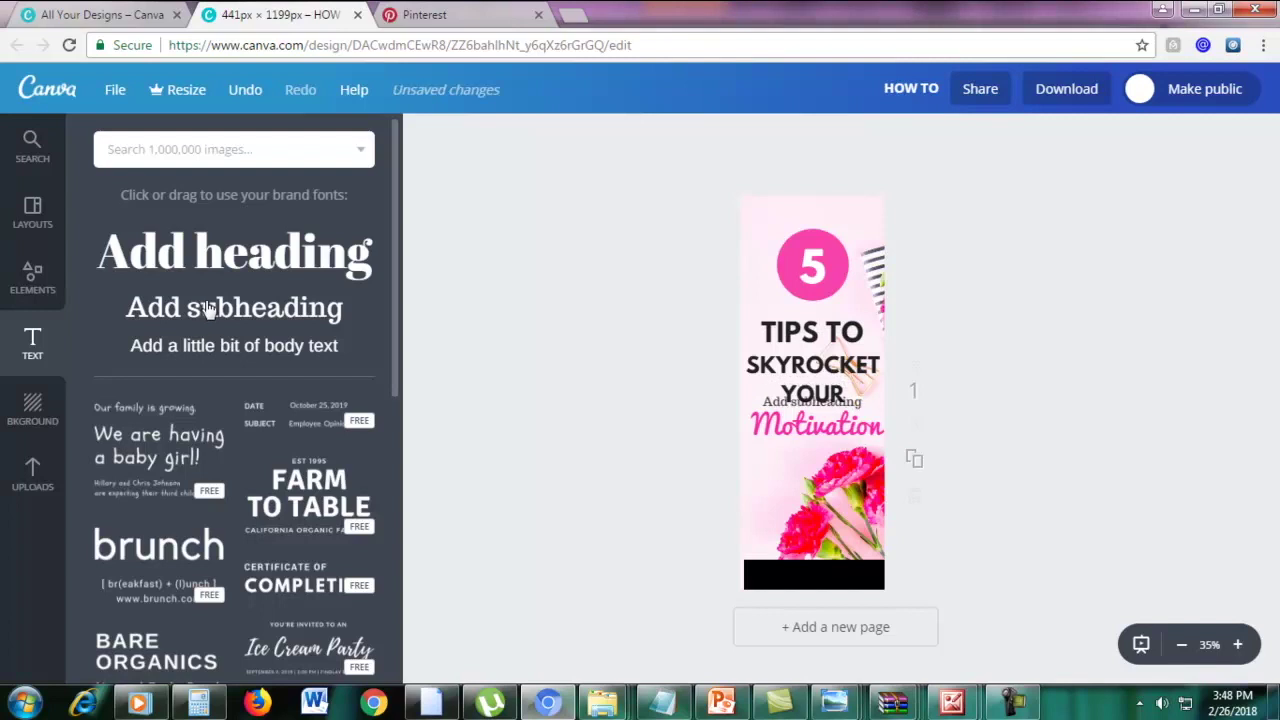
drag(812, 405, 806, 567)
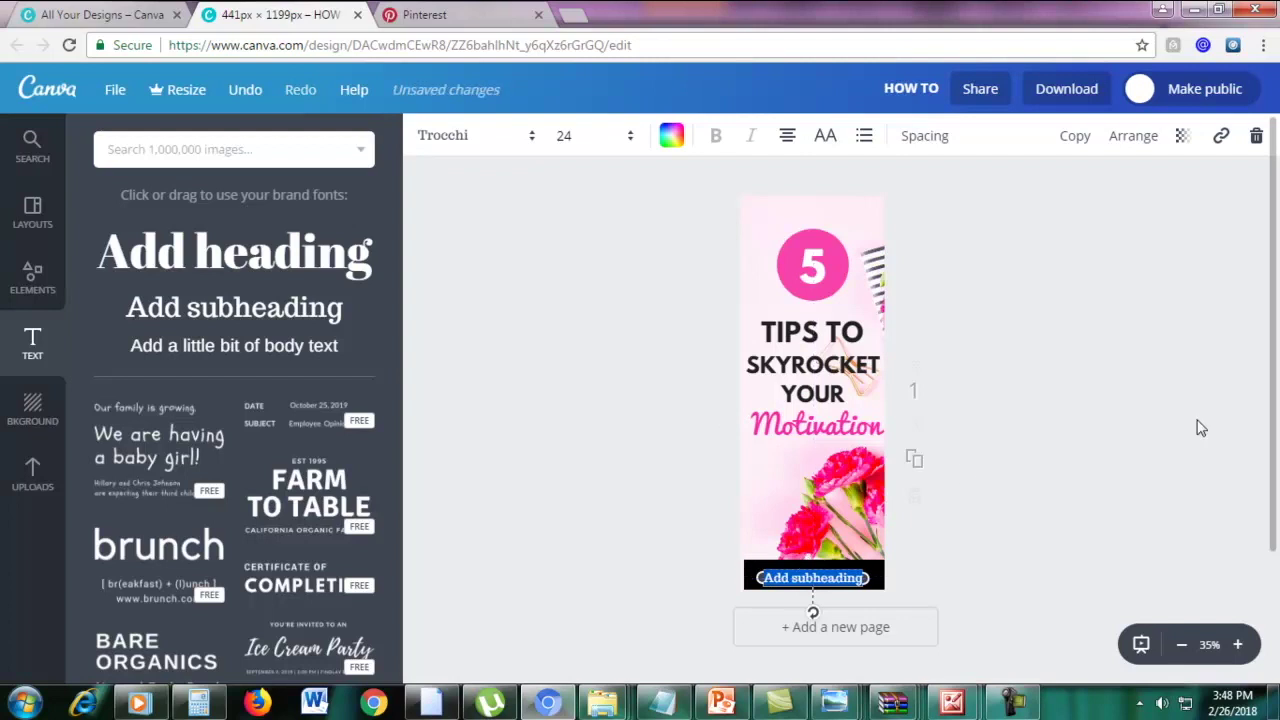
key(BackSpace)
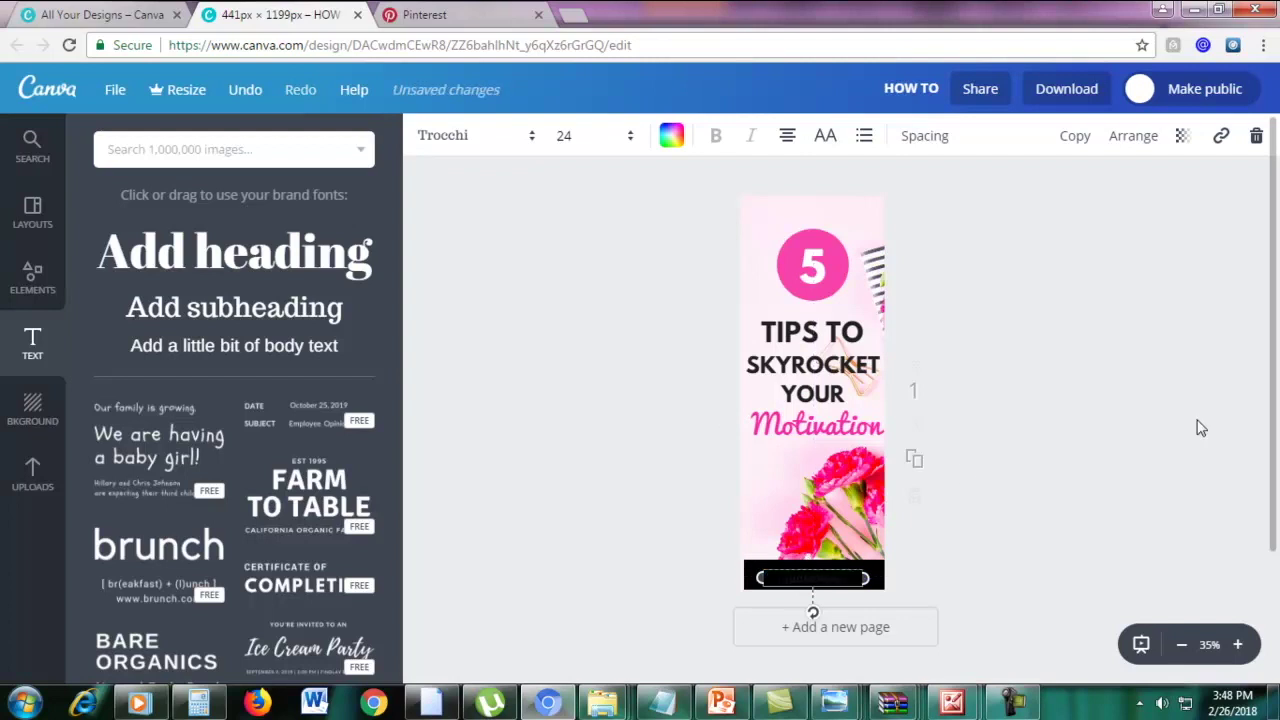
key(ctrl+v)
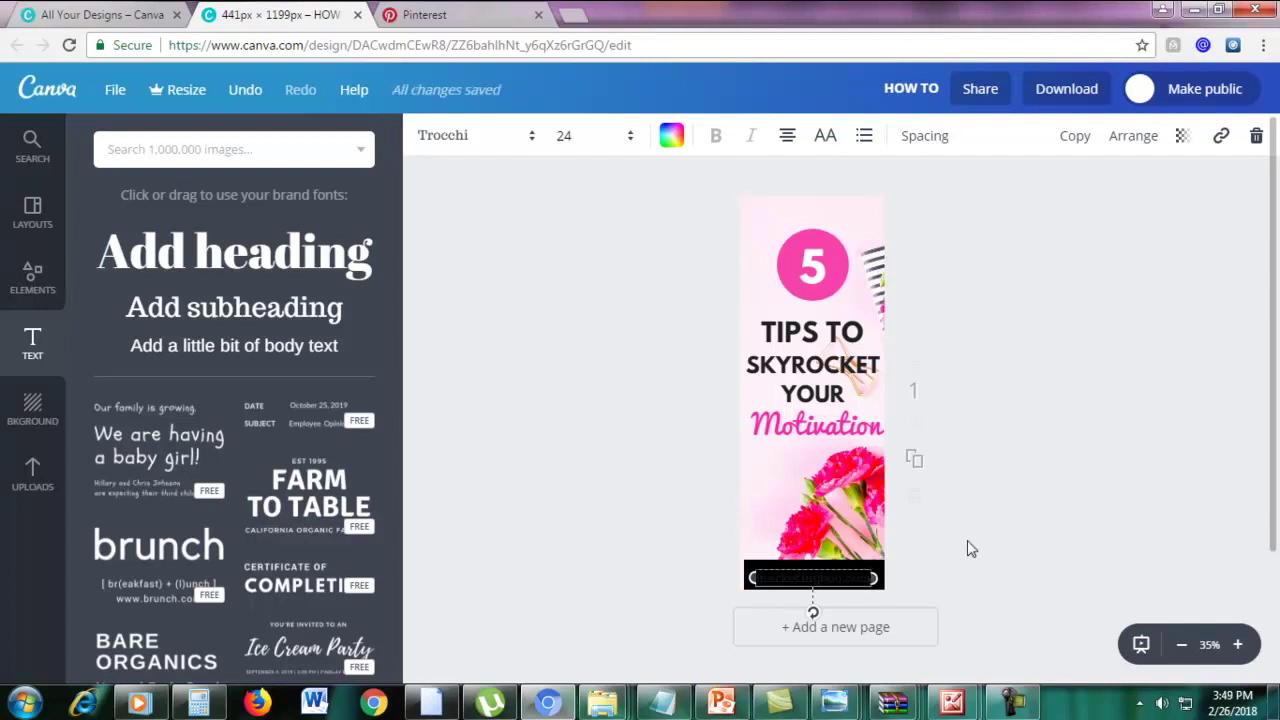
triple_click(771, 578)
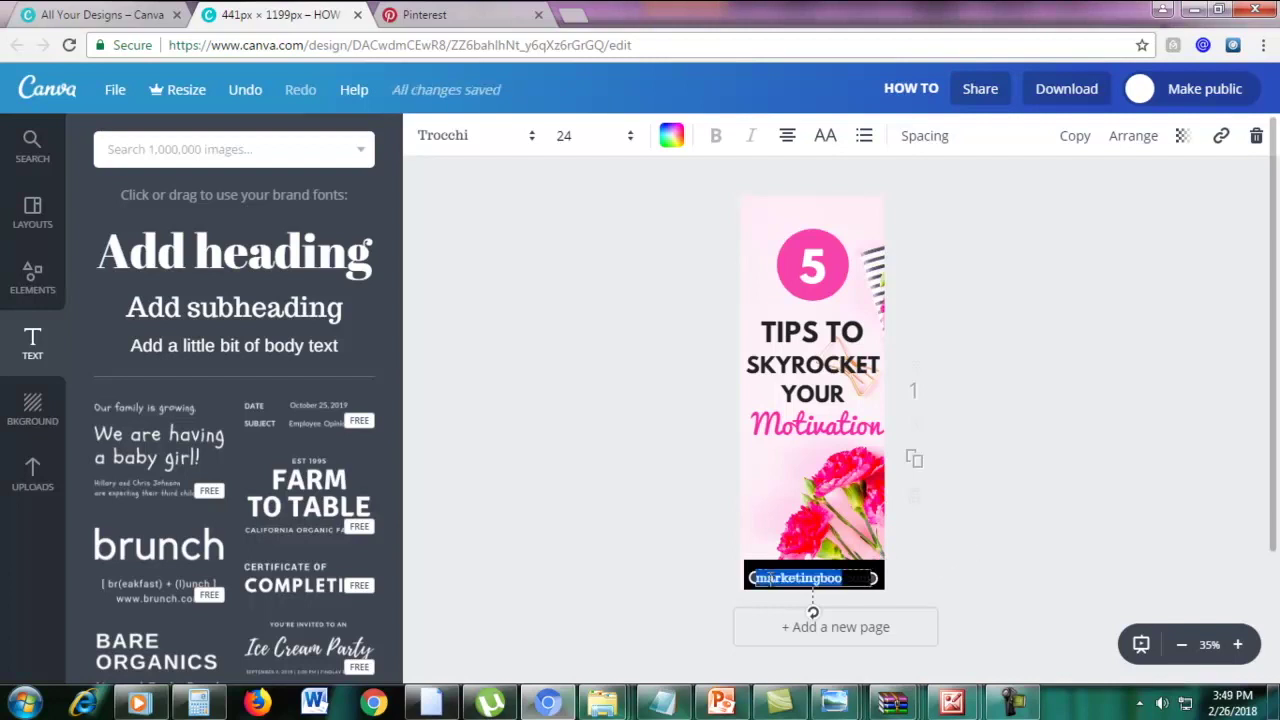
click(670, 140)
scroll(831, 453, down, 1)
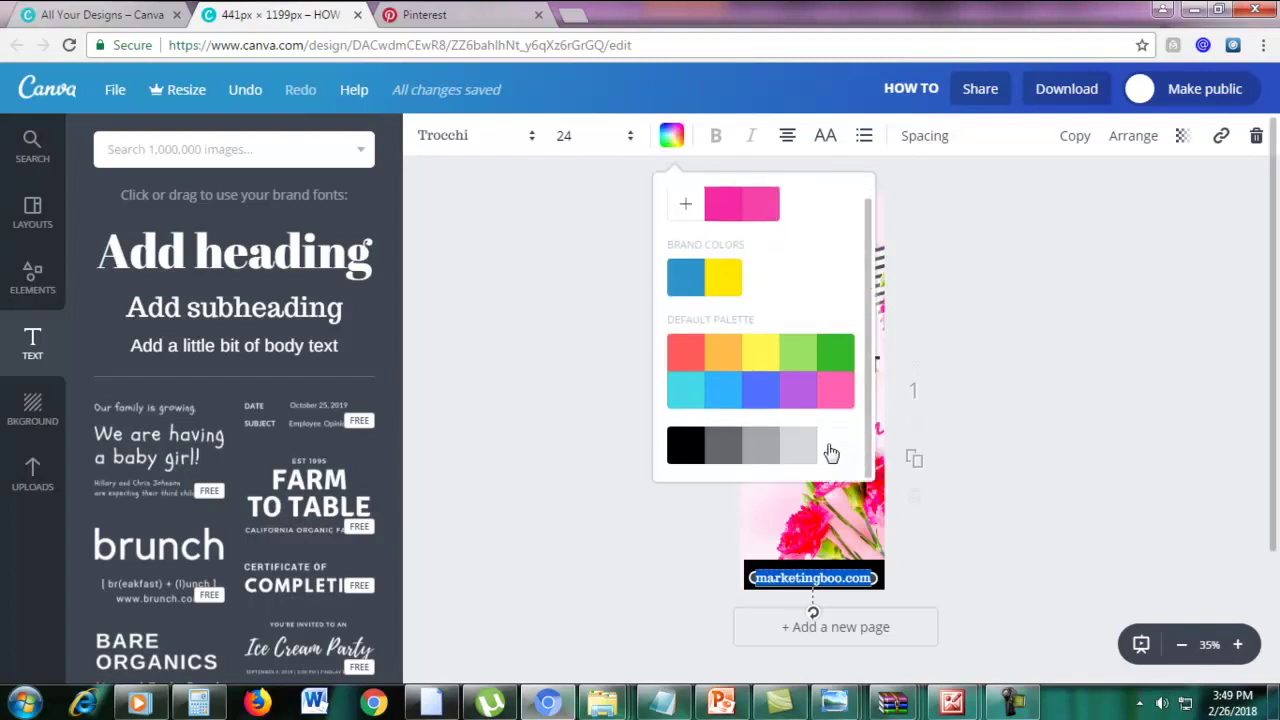
click(831, 457)
click(1126, 564)
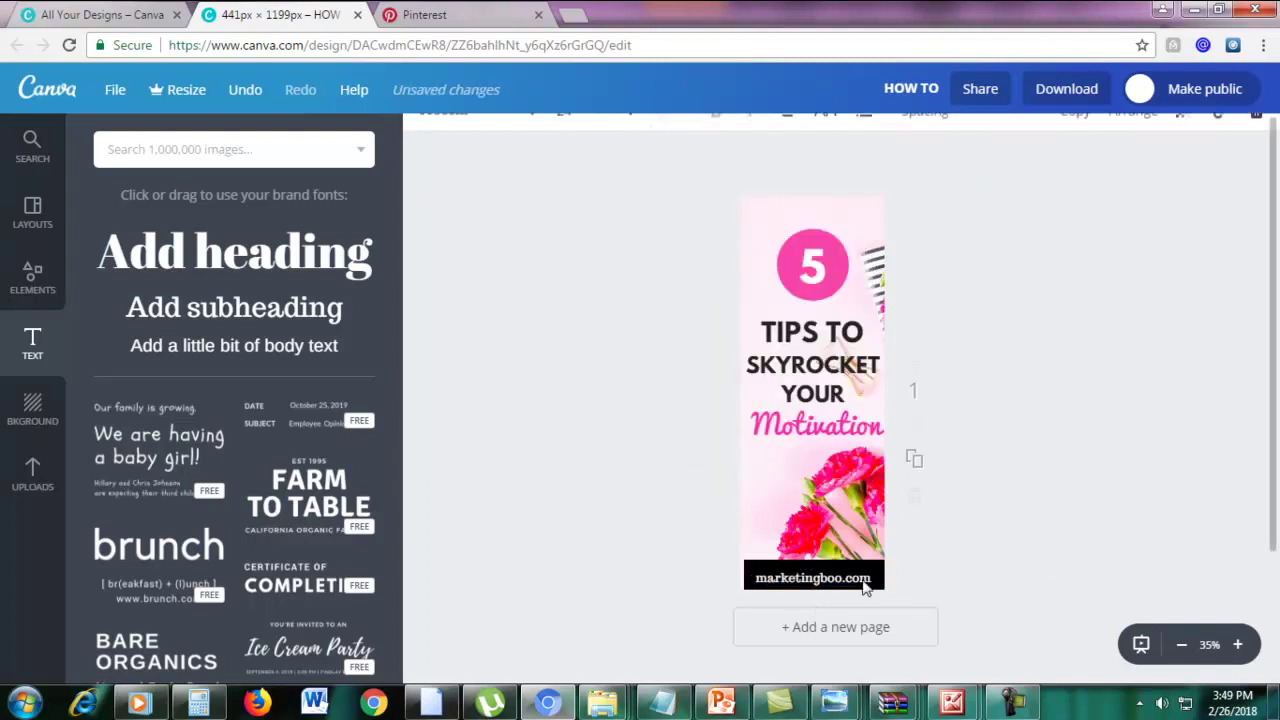
drag(858, 572, 858, 578)
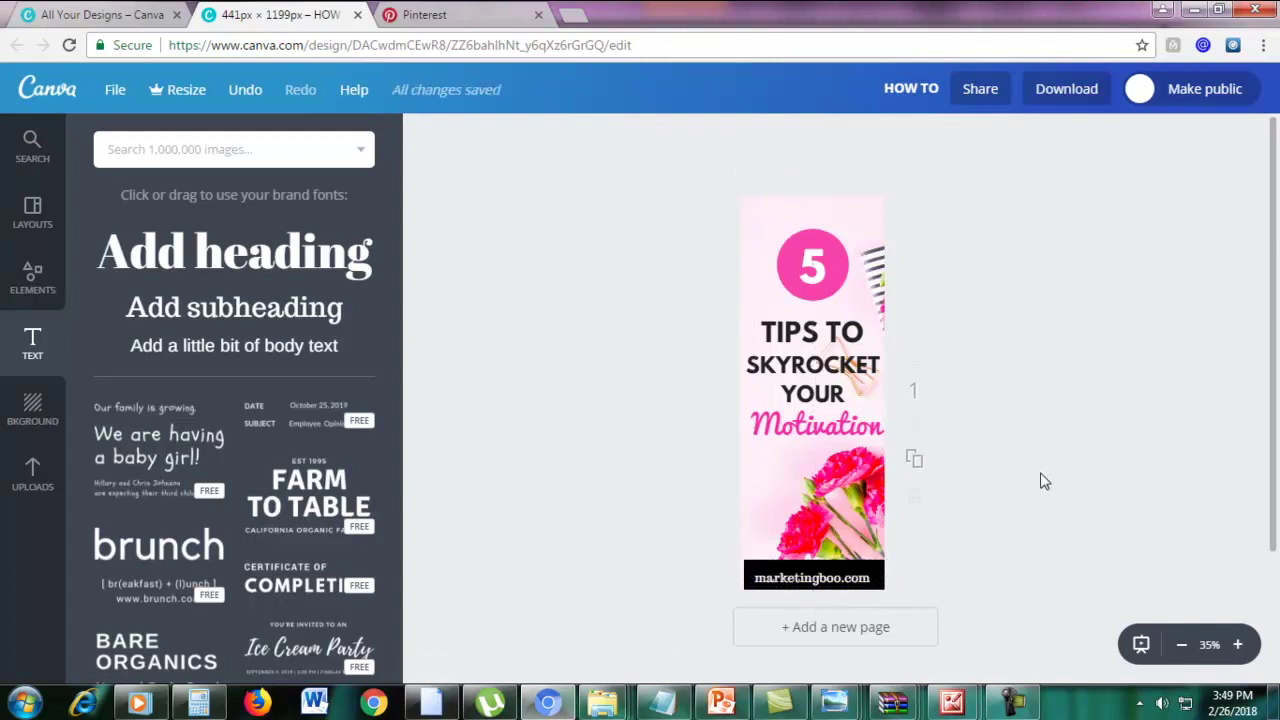
Zoom the view from 35% to 50% to inspect the finished pin
scroll(1111, 360, down, 1)
scroll(1111, 360, up, 1)
click(1238, 646)
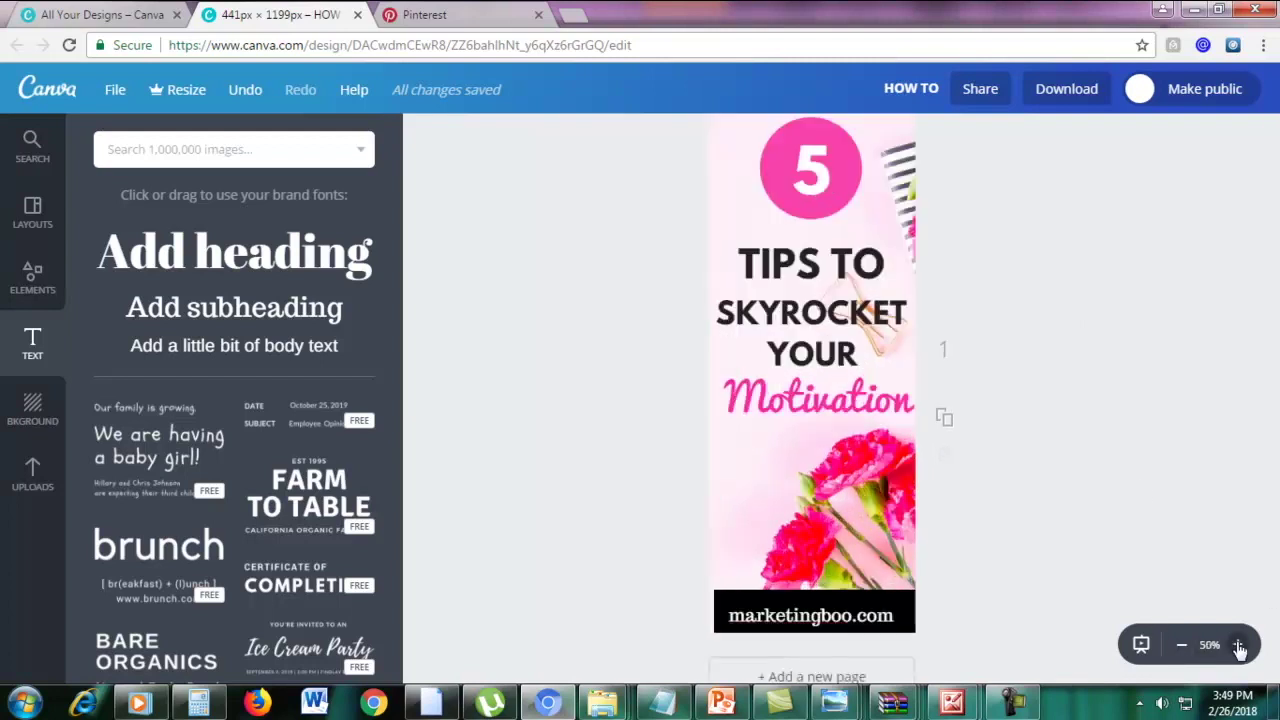
scroll(1178, 525, up, 1)
scroll(1178, 525, down, 1)
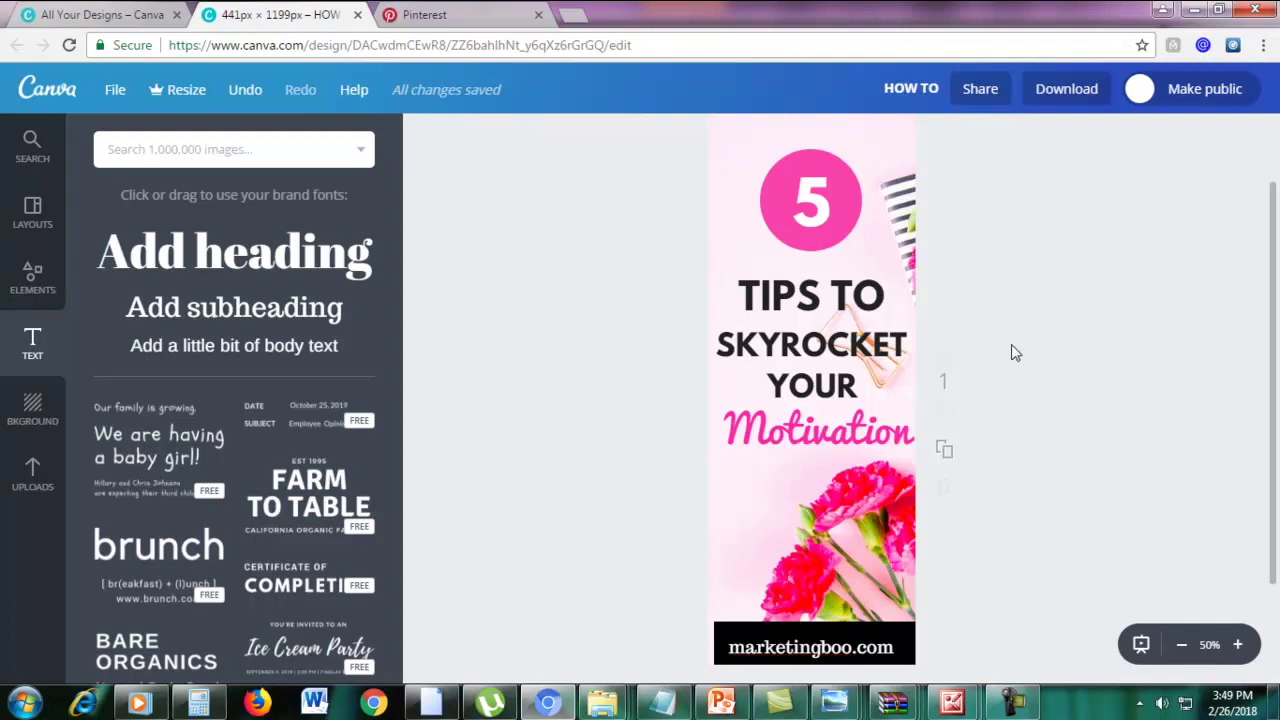
Download the pin as a PNG and open the downloaded HOW TO.png
click(1070, 100)
click(1052, 185)
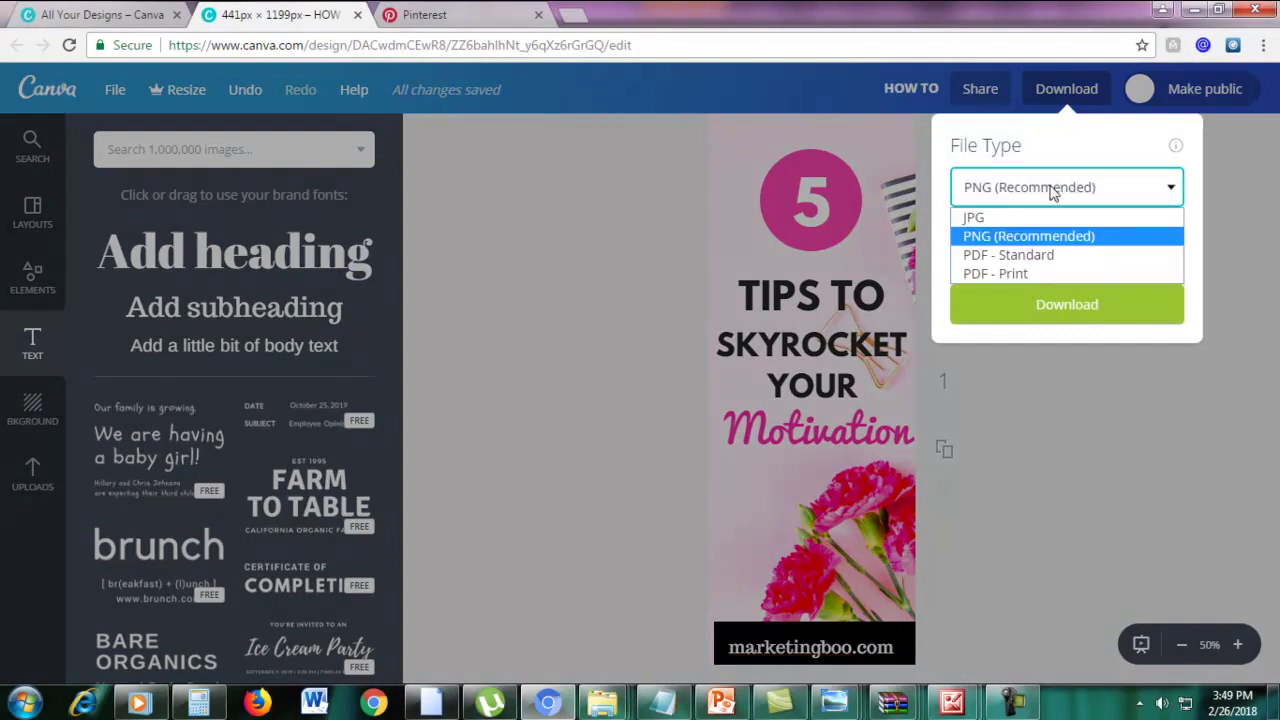
click(1033, 243)
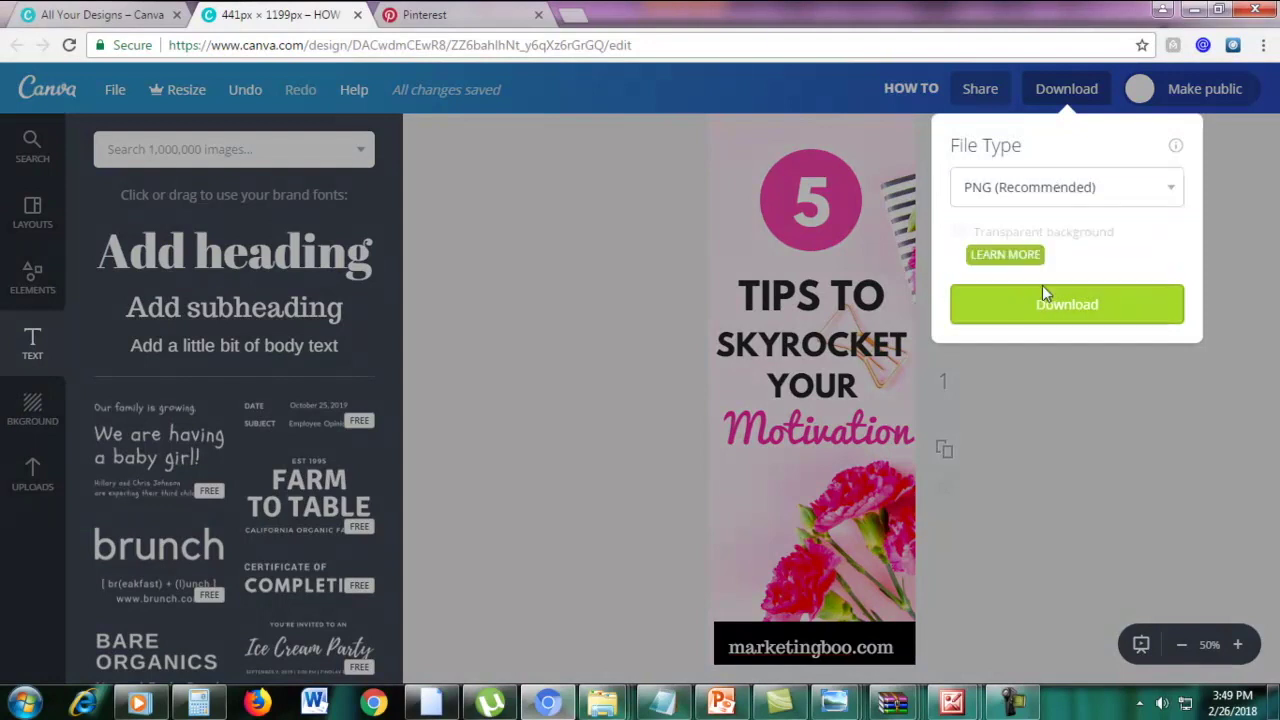
click(1042, 292)
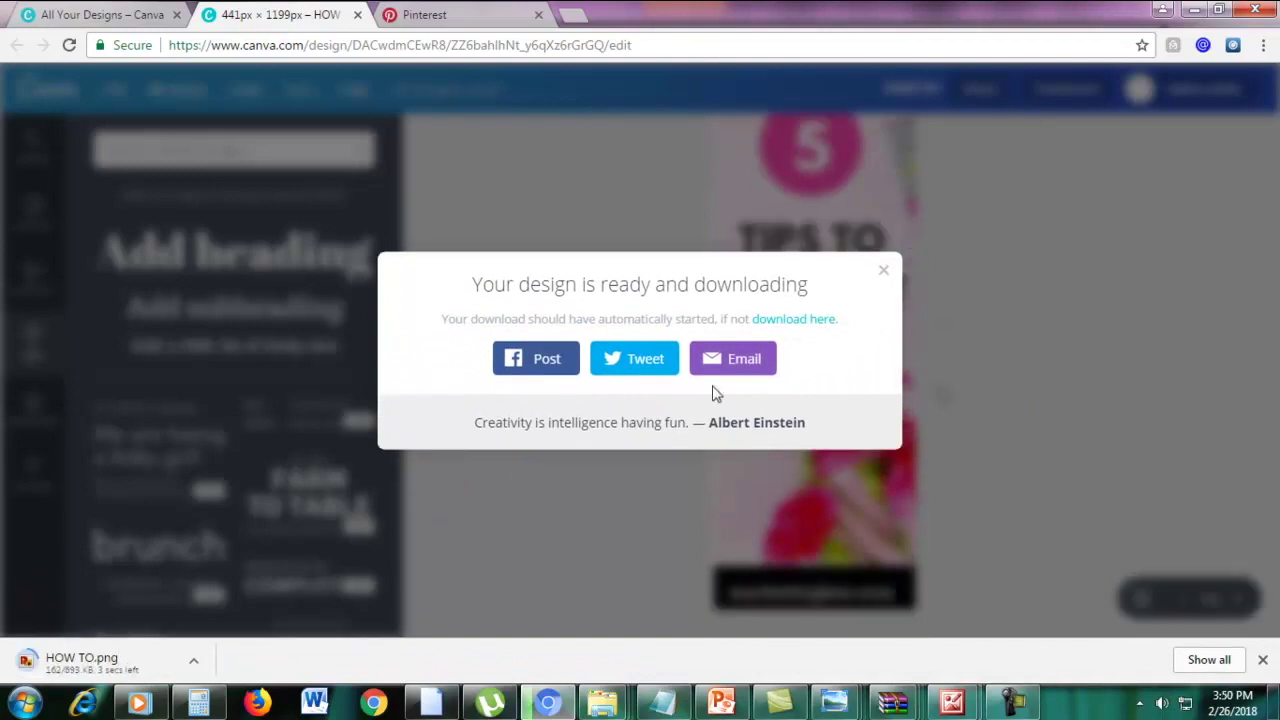
click(883, 272)
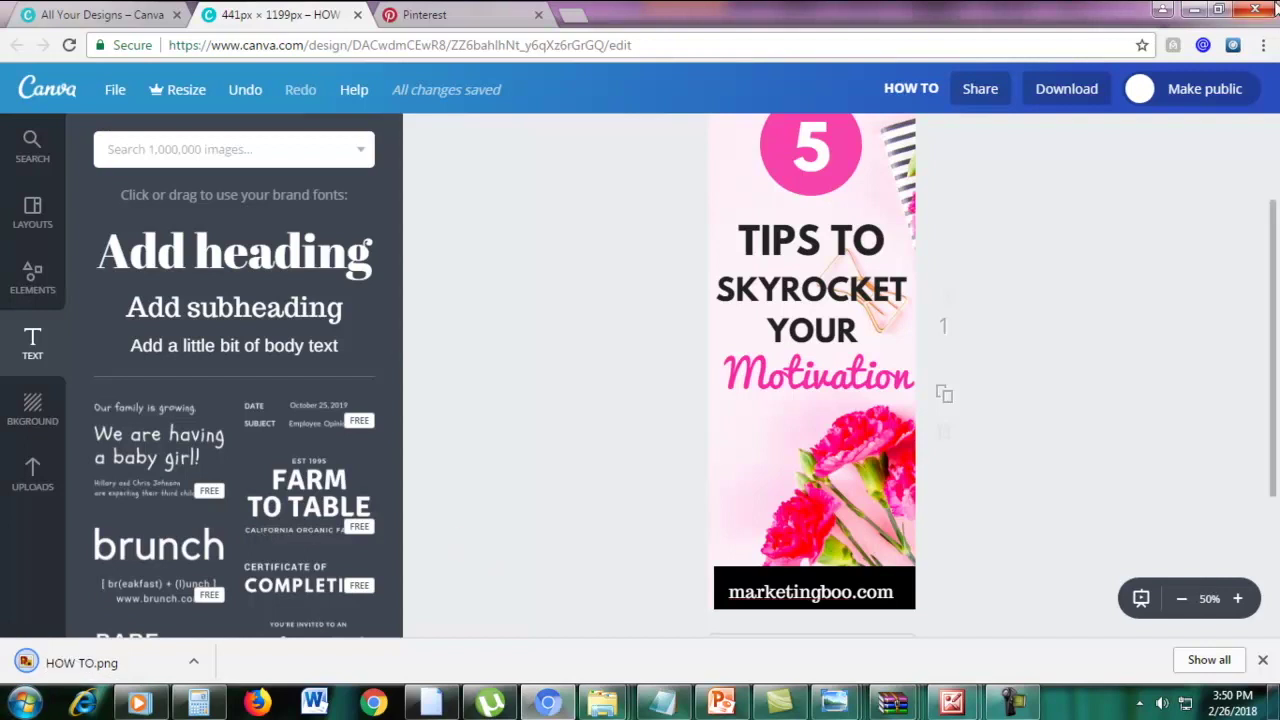
click(1263, 45)
click(603, 354)
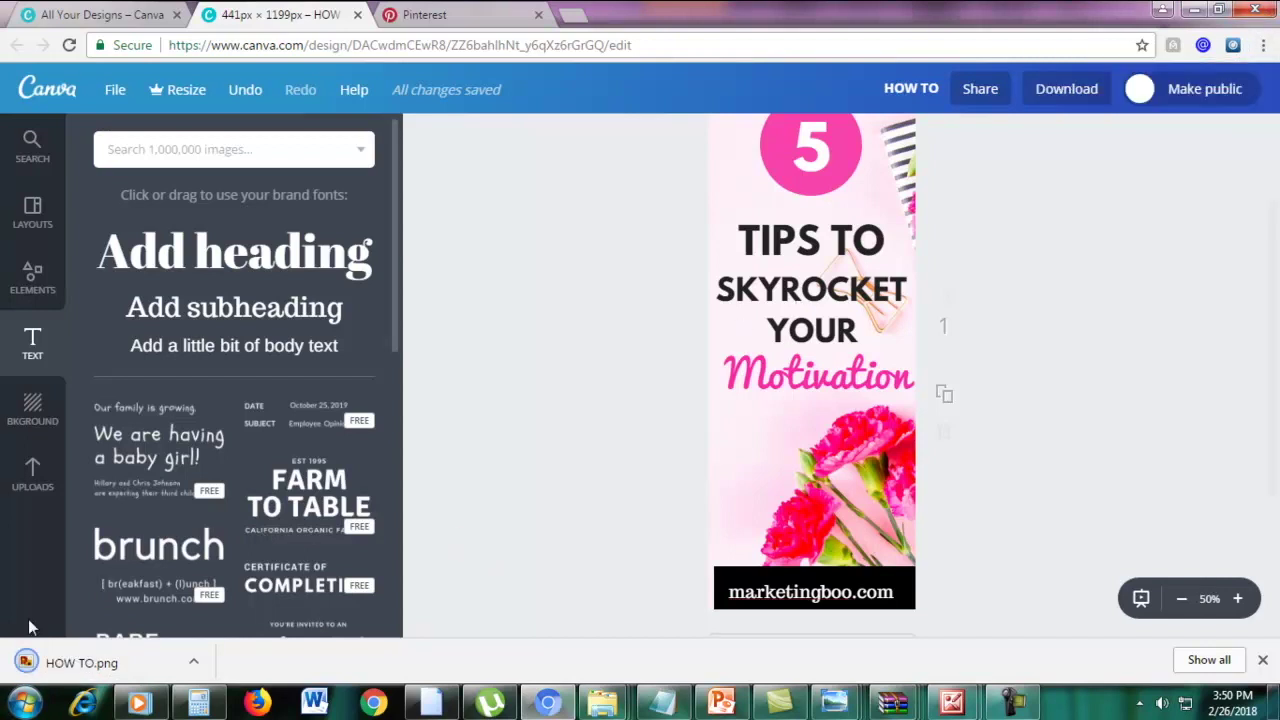
View HOW TO.png zoomed in and maximized in Photo Viewer, then minimize the viewer
click(56, 662)
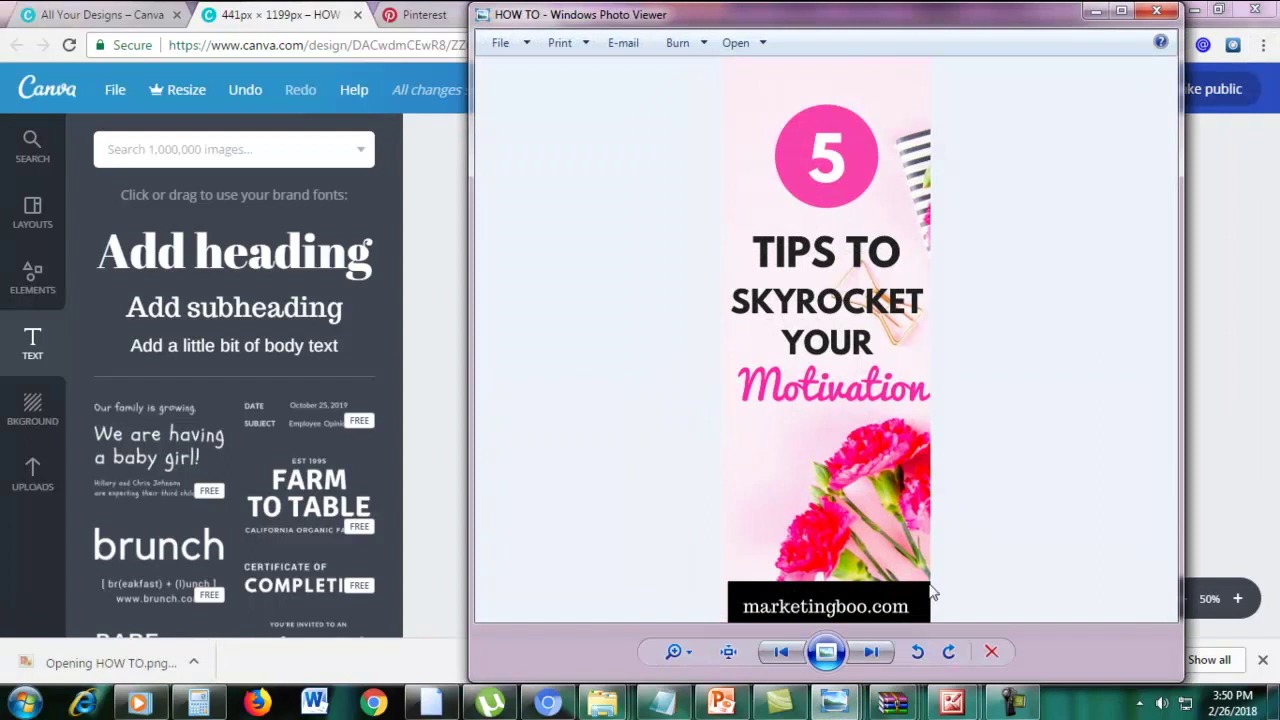
click(691, 653)
drag(694, 657, 694, 652)
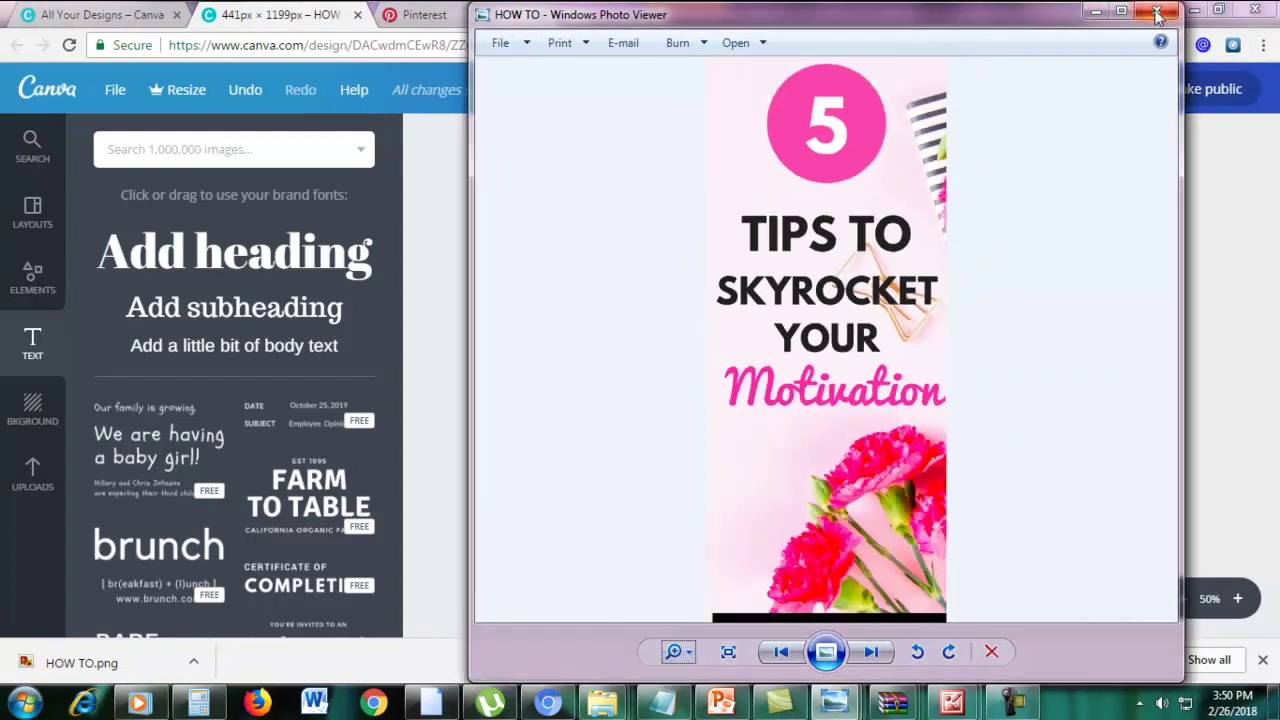
click(1122, 11)
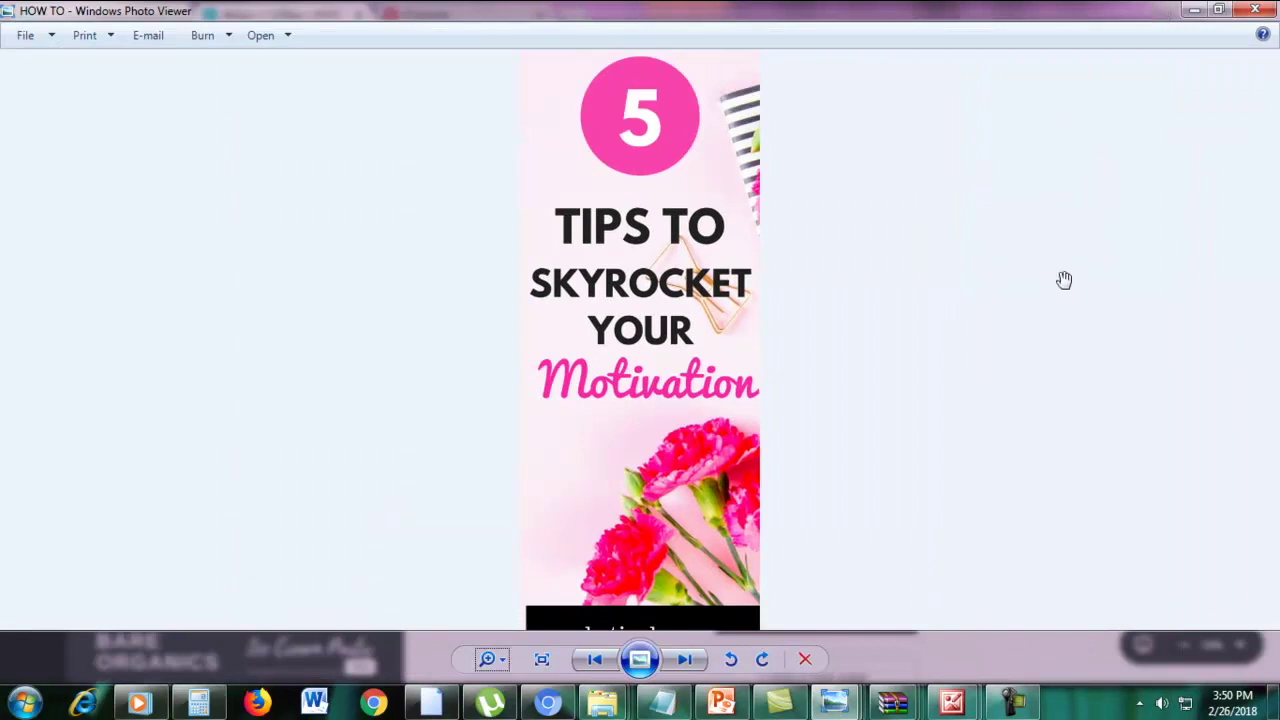
scroll(1064, 280, up, 3)
scroll(1139, 250, down, 3)
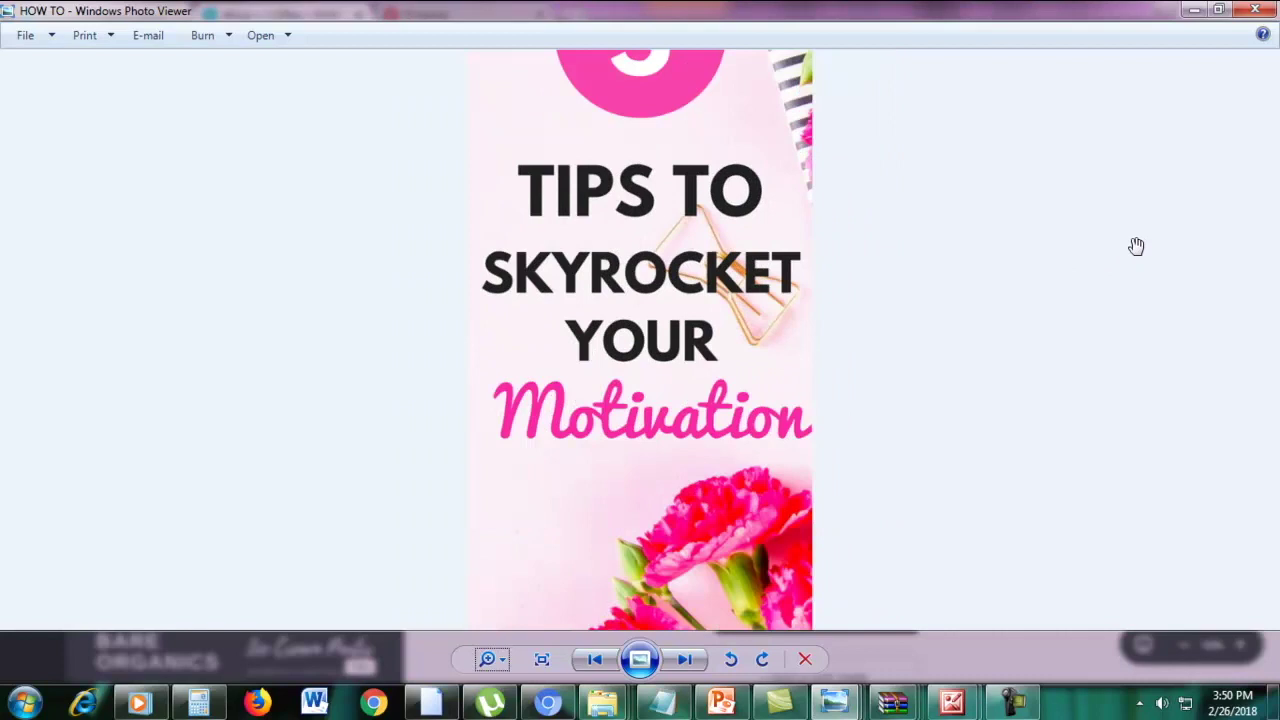
click(1190, 9)
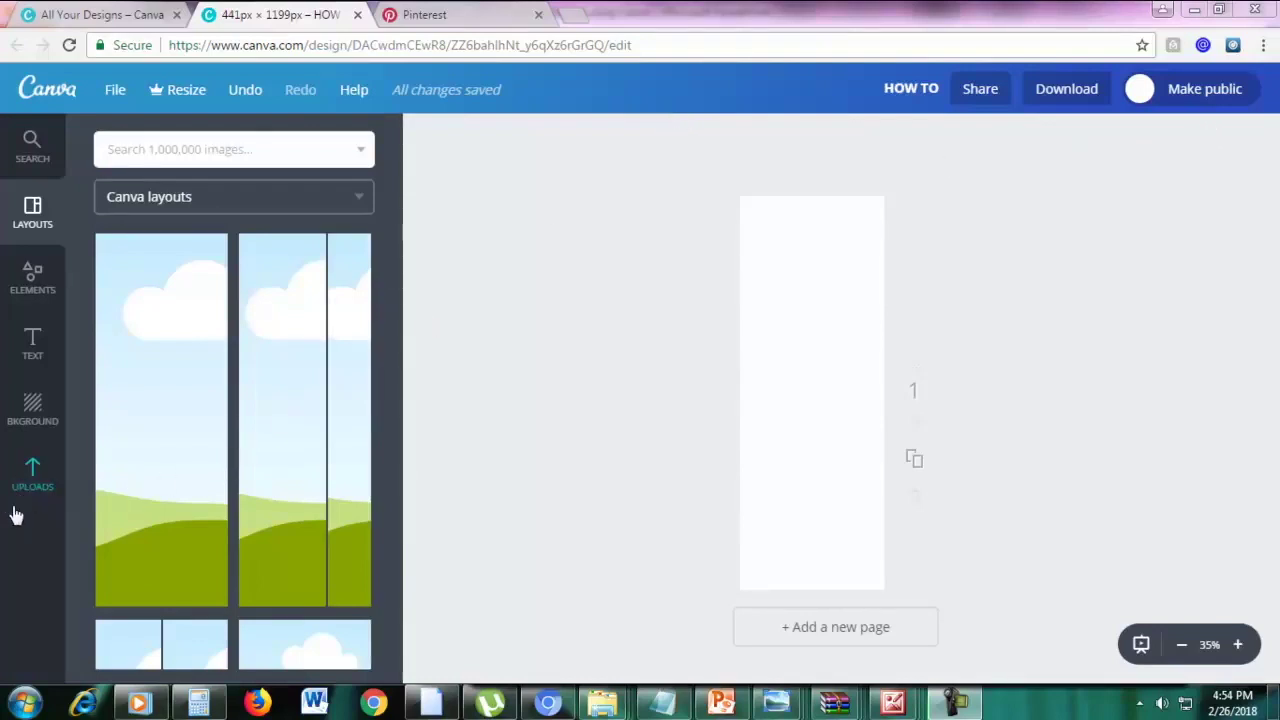
Upload fstockphotosb-21 and enlarge it to fill the page with the pink pen visible
click(32, 478)
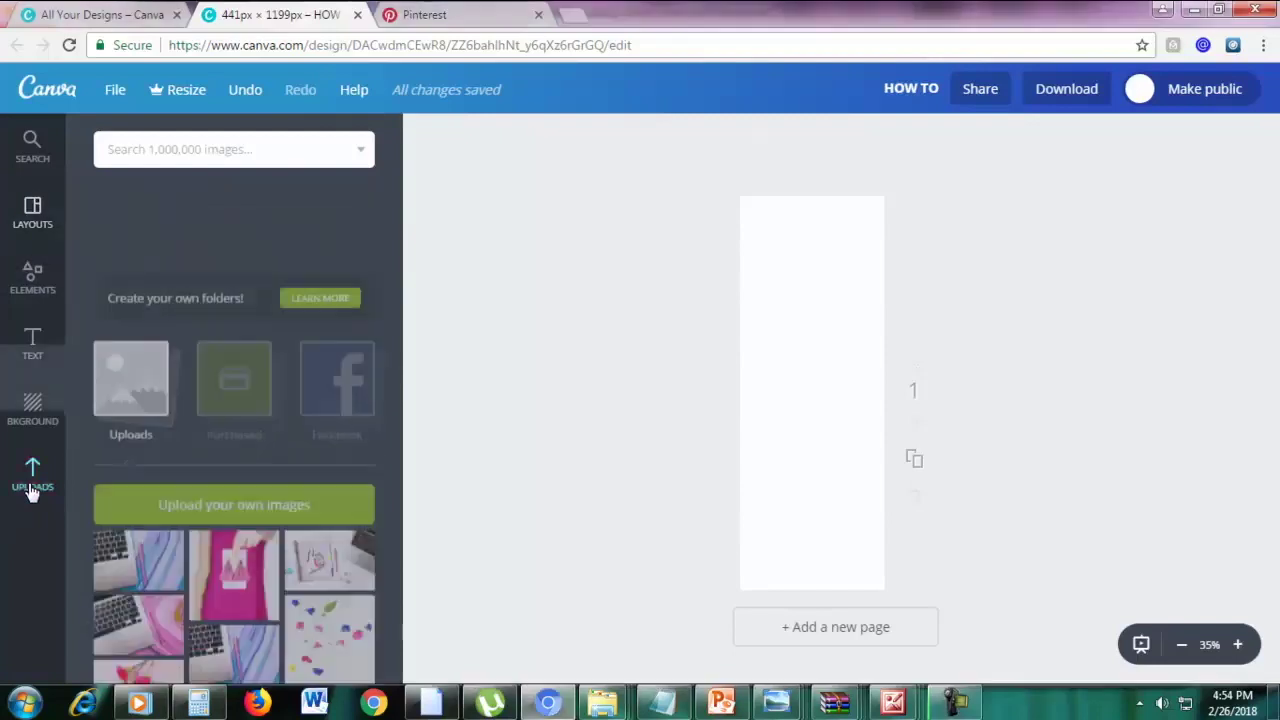
click(165, 418)
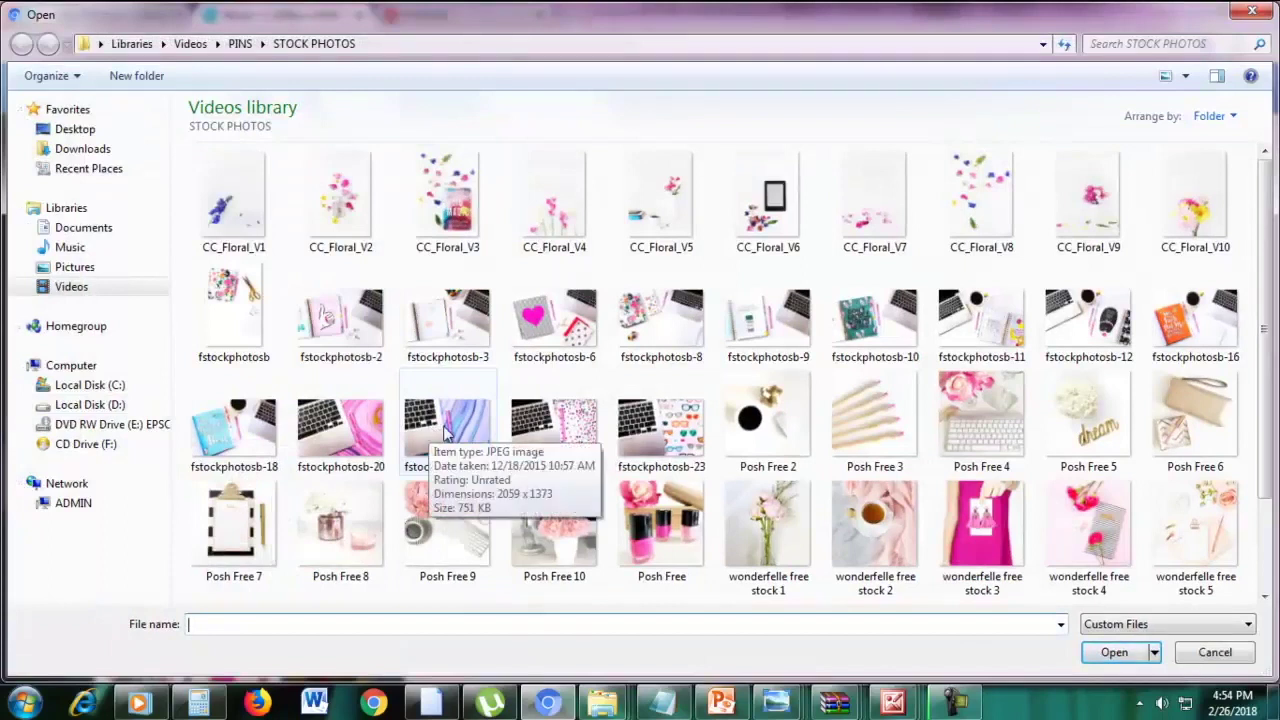
double_click(447, 430)
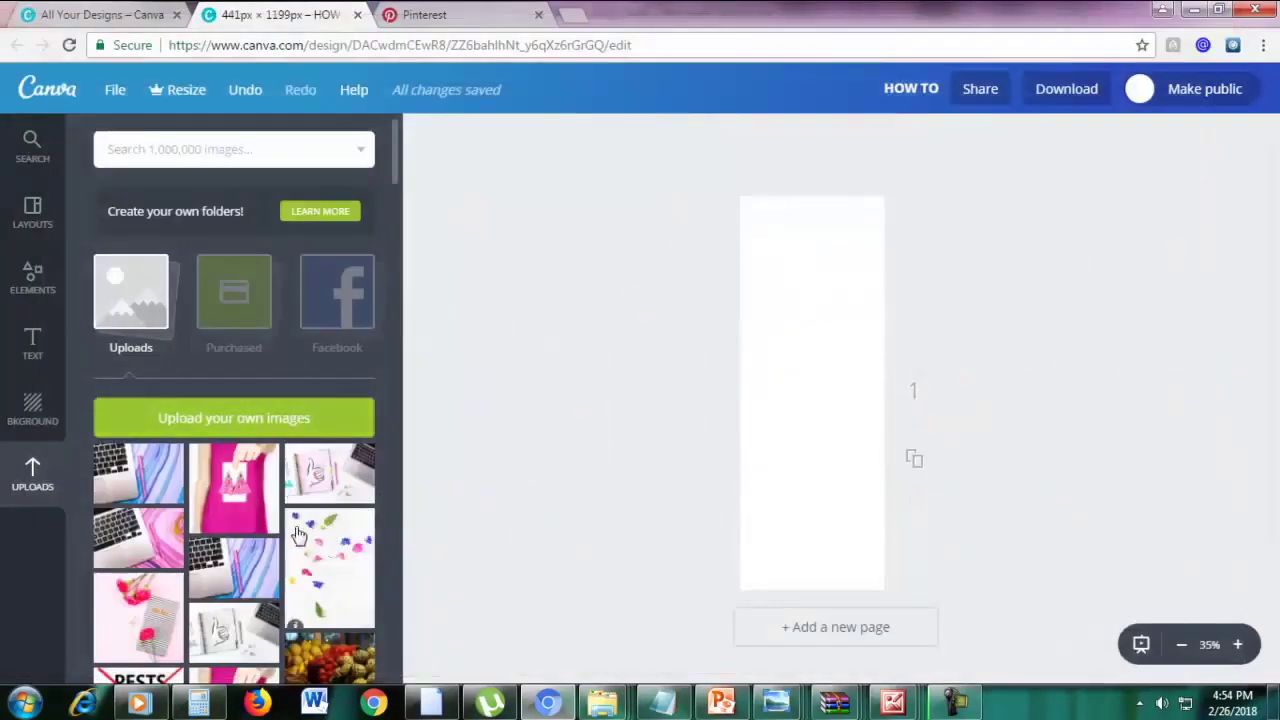
drag(225, 570, 781, 540)
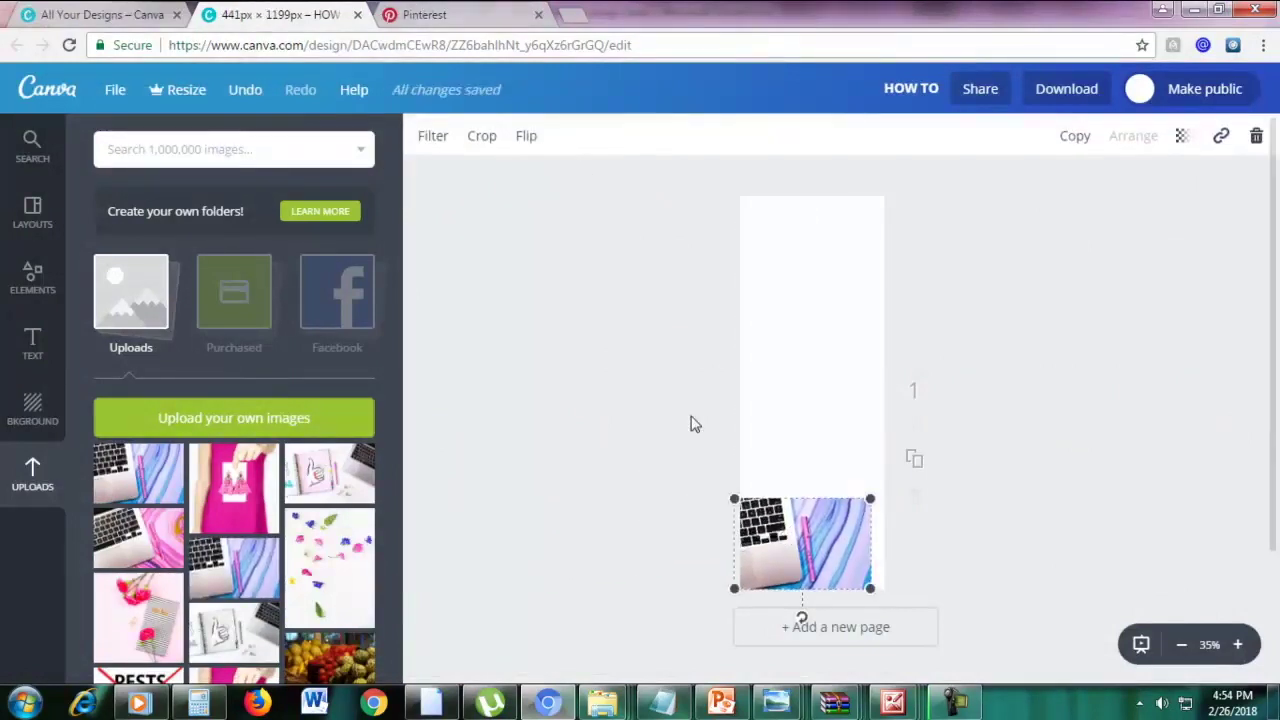
drag(883, 470, 1277, 128)
drag(1000, 351, 755, 366)
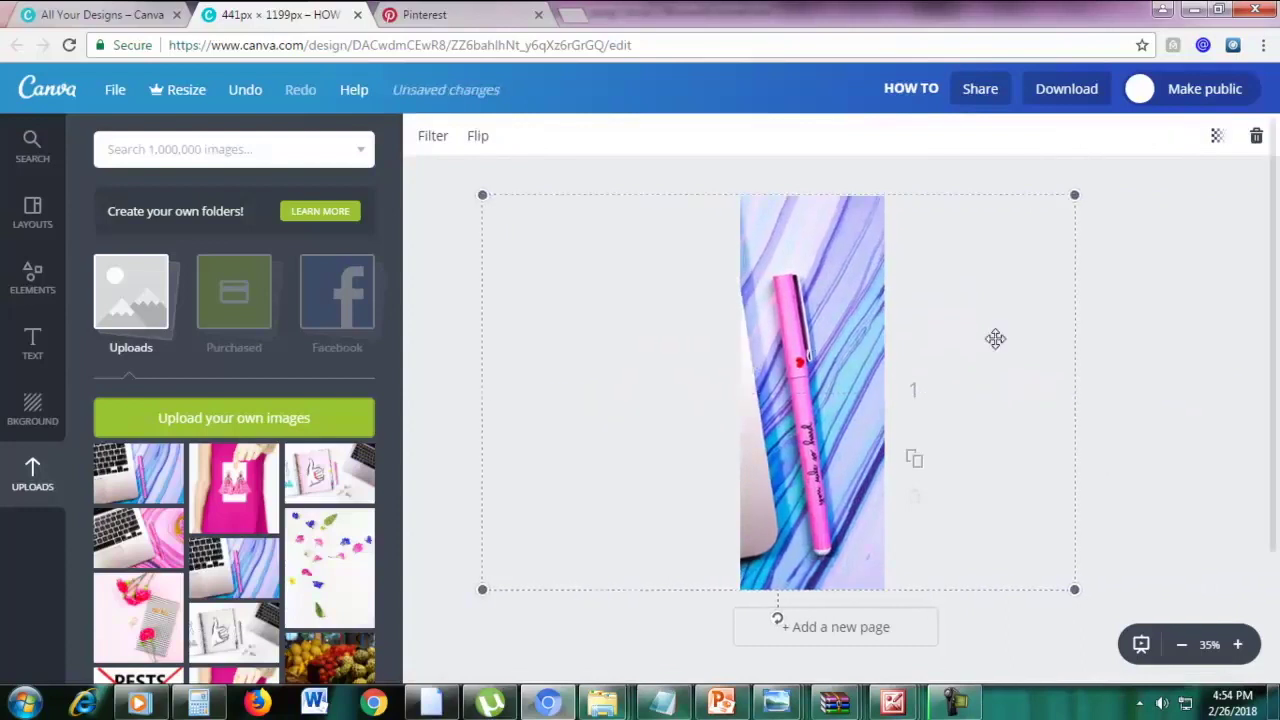
click(1150, 336)
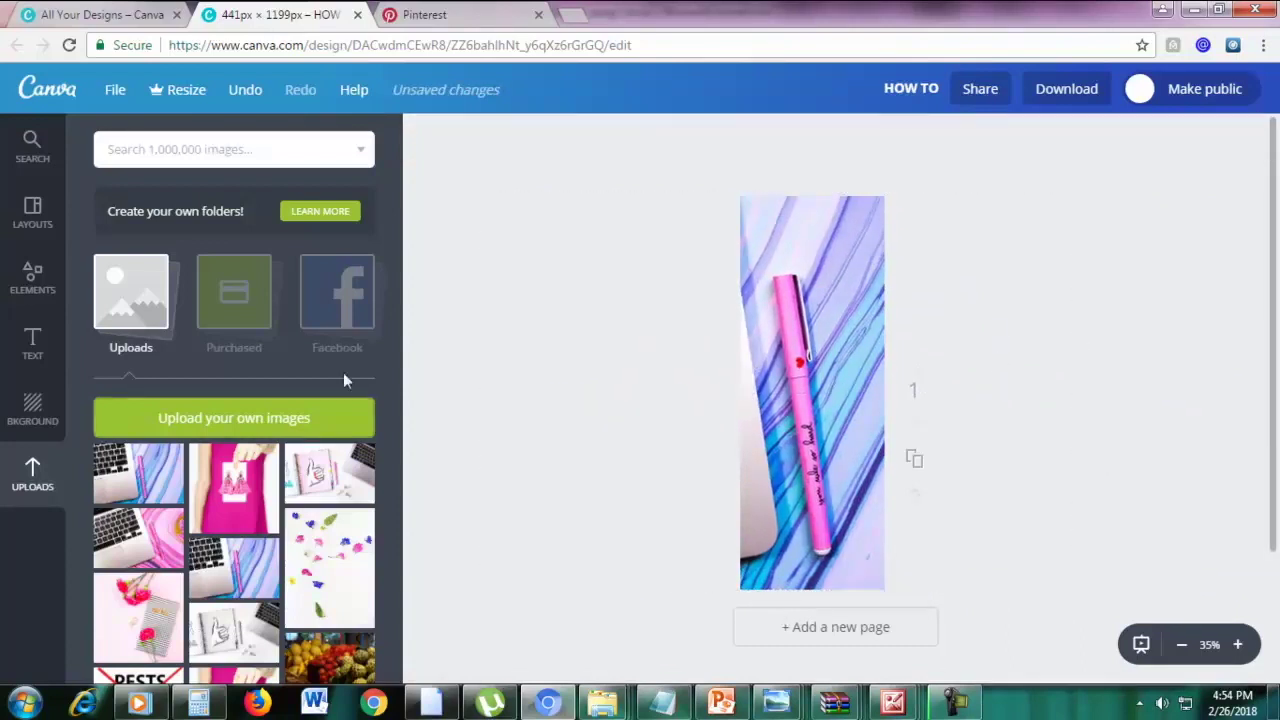
Add a square shape and stretch it into a tall rectangle spanning most of the page
click(15, 289)
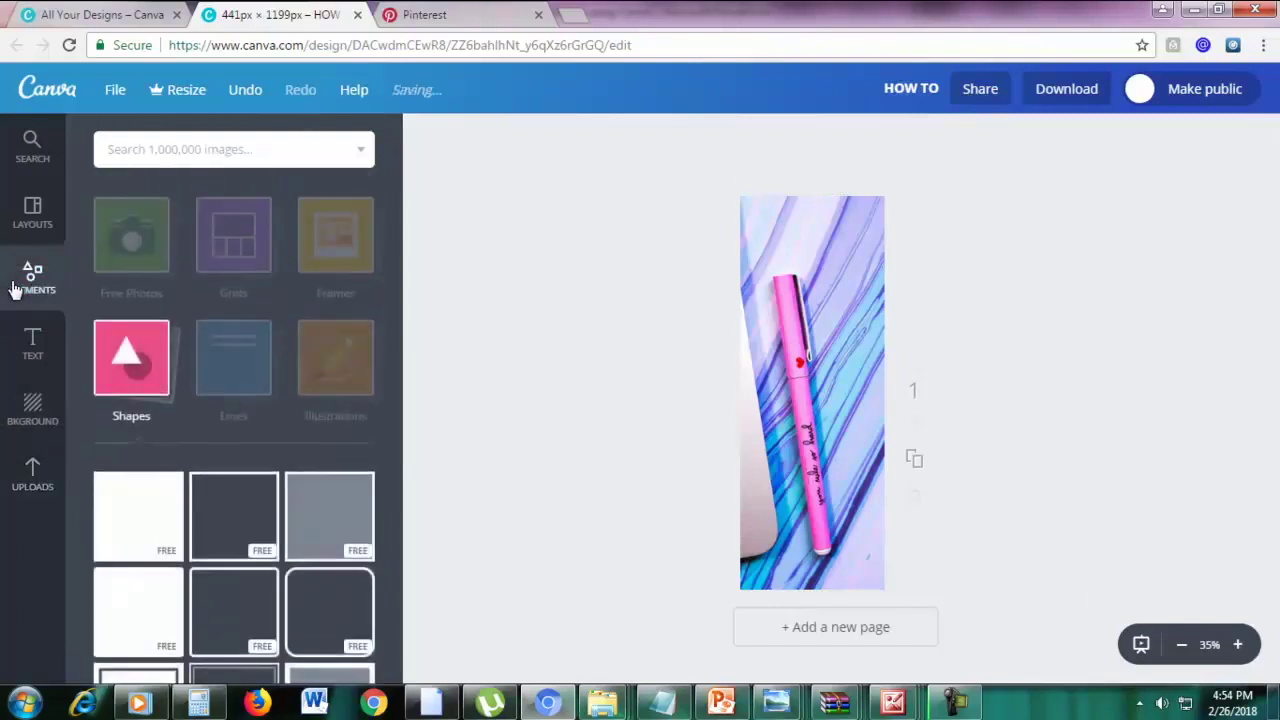
click(132, 385)
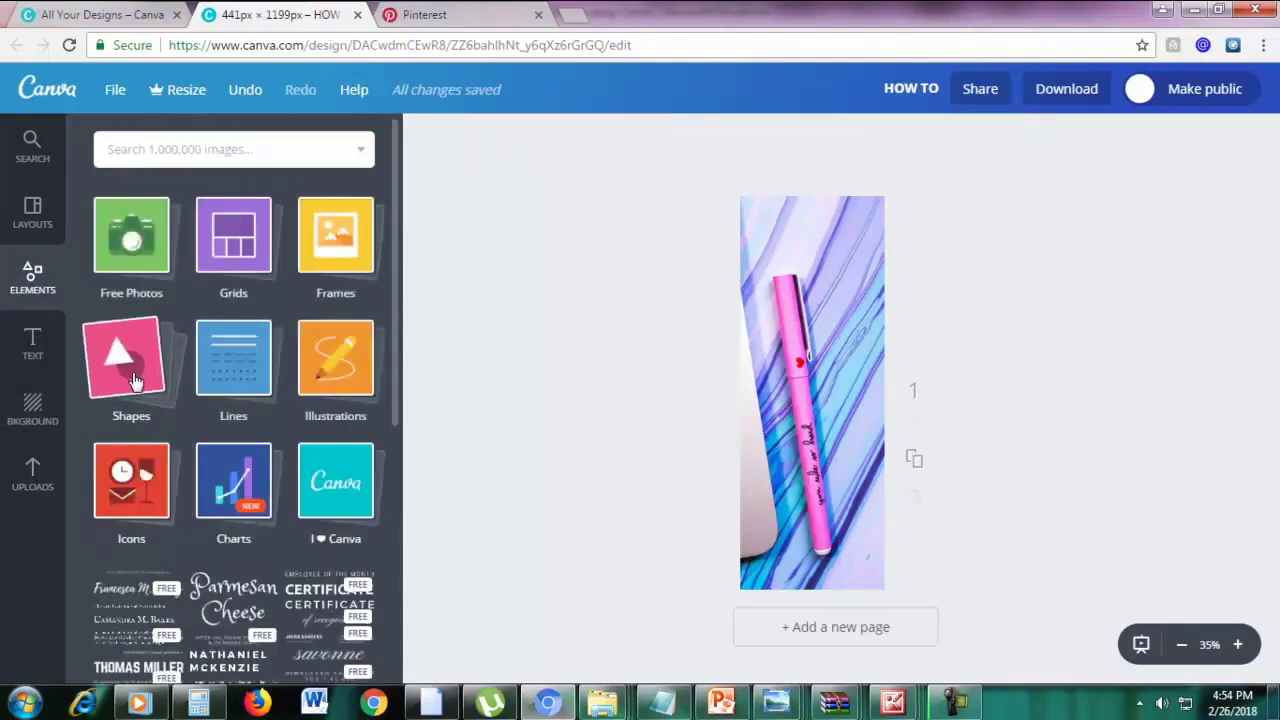
click(134, 382)
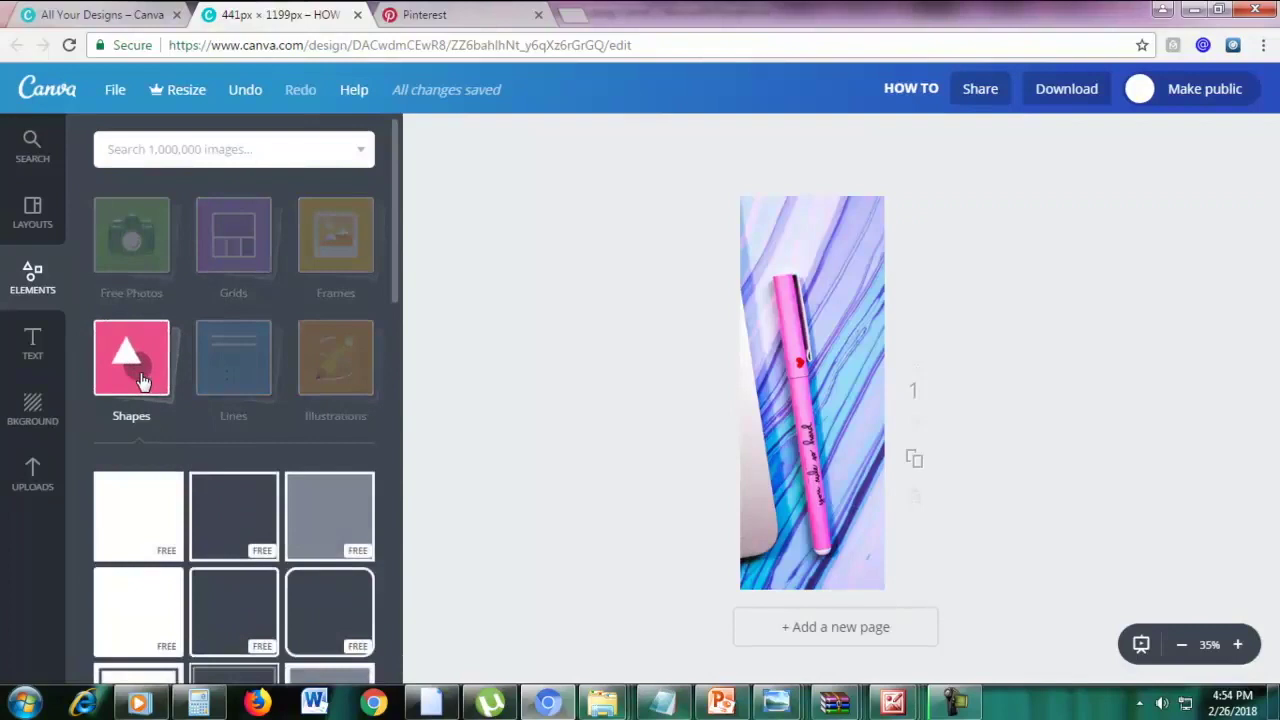
click(141, 522)
drag(742, 392, 759, 392)
drag(877, 392, 867, 392)
drag(815, 325, 811, 228)
drag(759, 344, 754, 344)
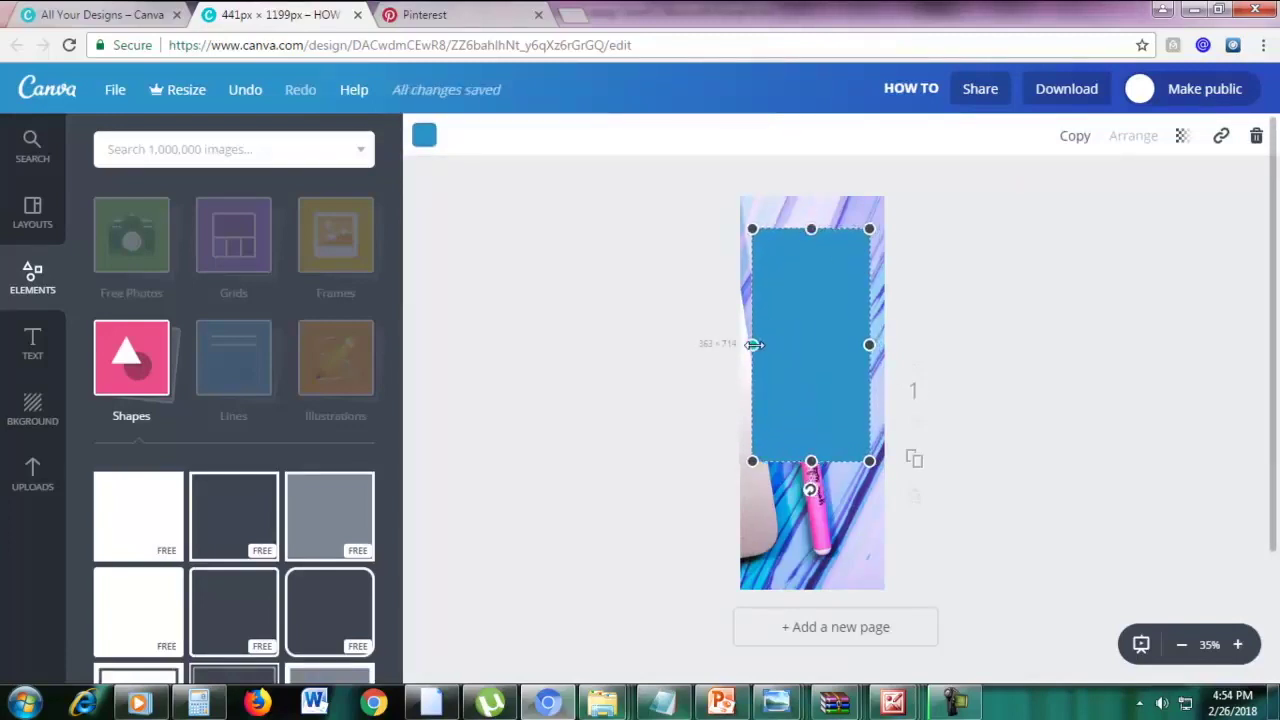
drag(811, 461, 810, 537)
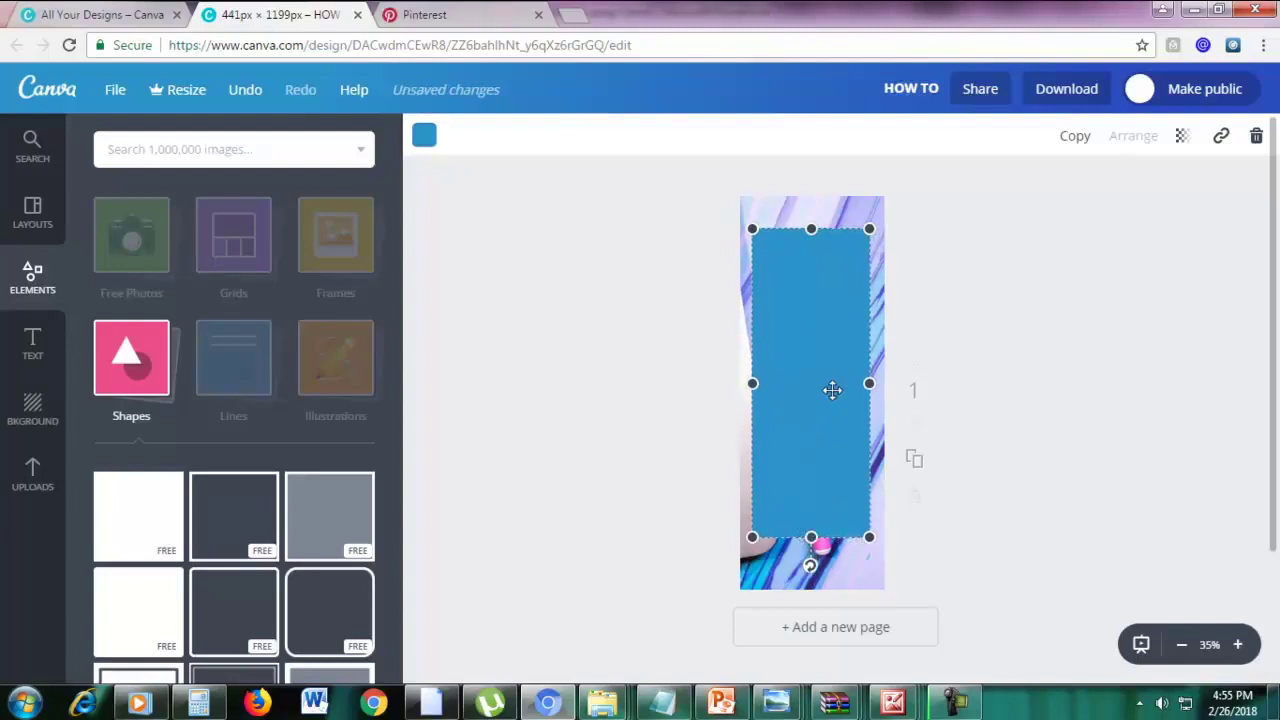
Colour the rectangle white and trim its sides and bottom slightly
click(424, 137)
click(590, 458)
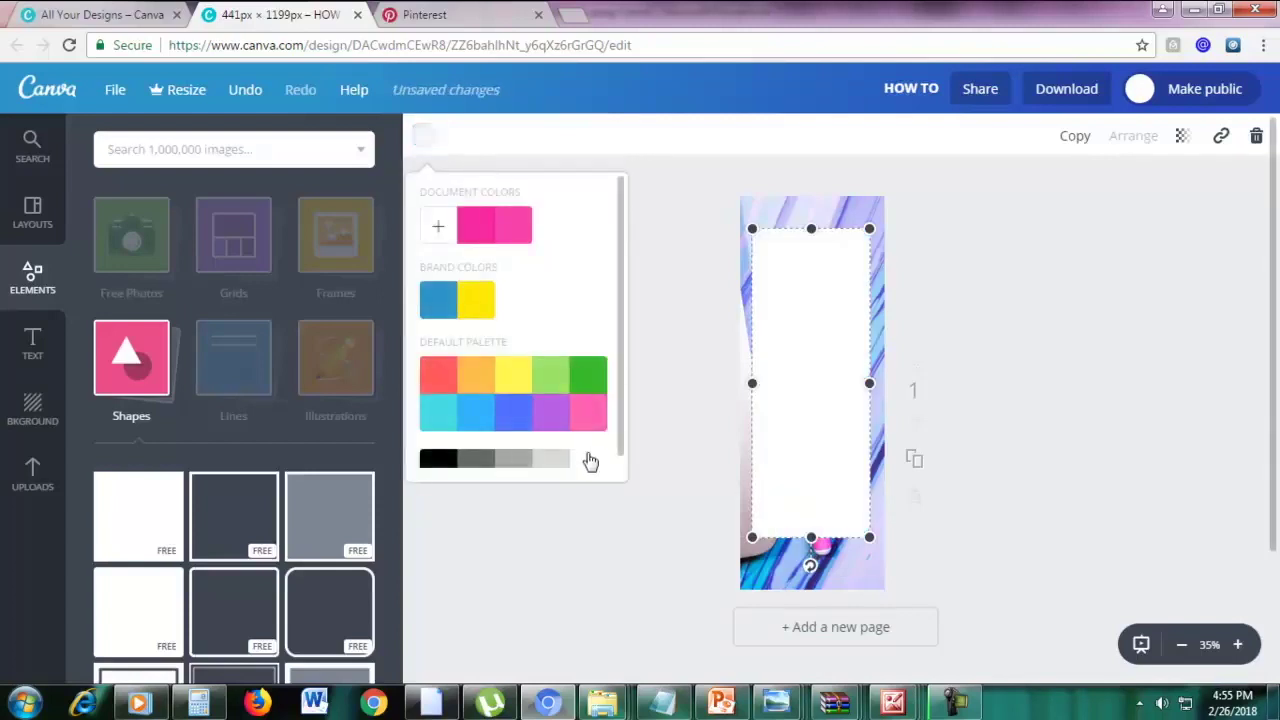
drag(755, 385, 761, 384)
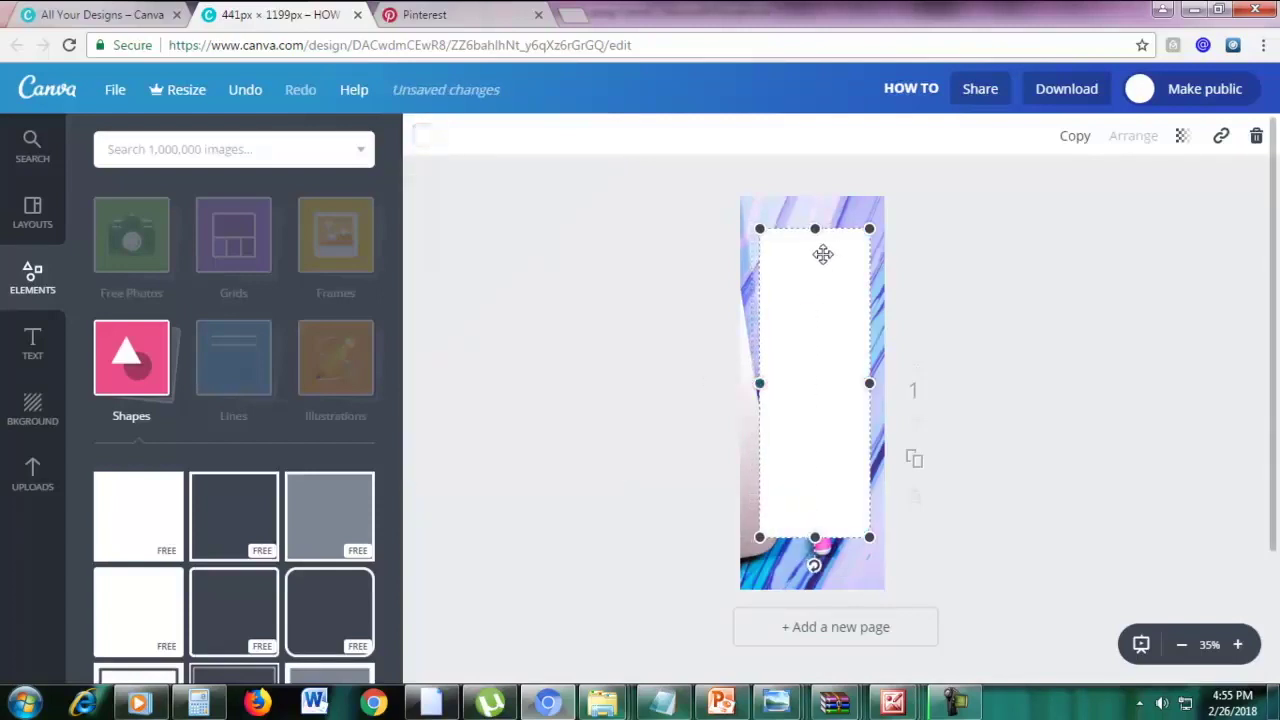
drag(870, 384, 865, 384)
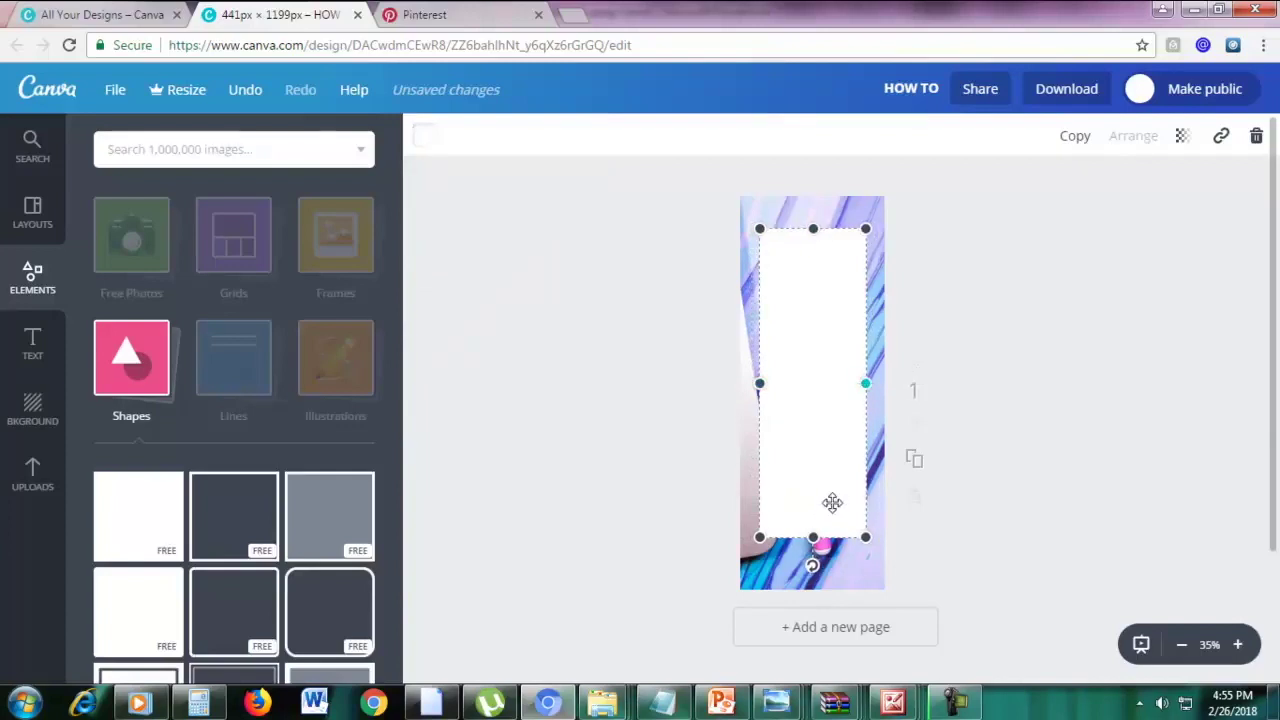
drag(815, 537, 814, 552)
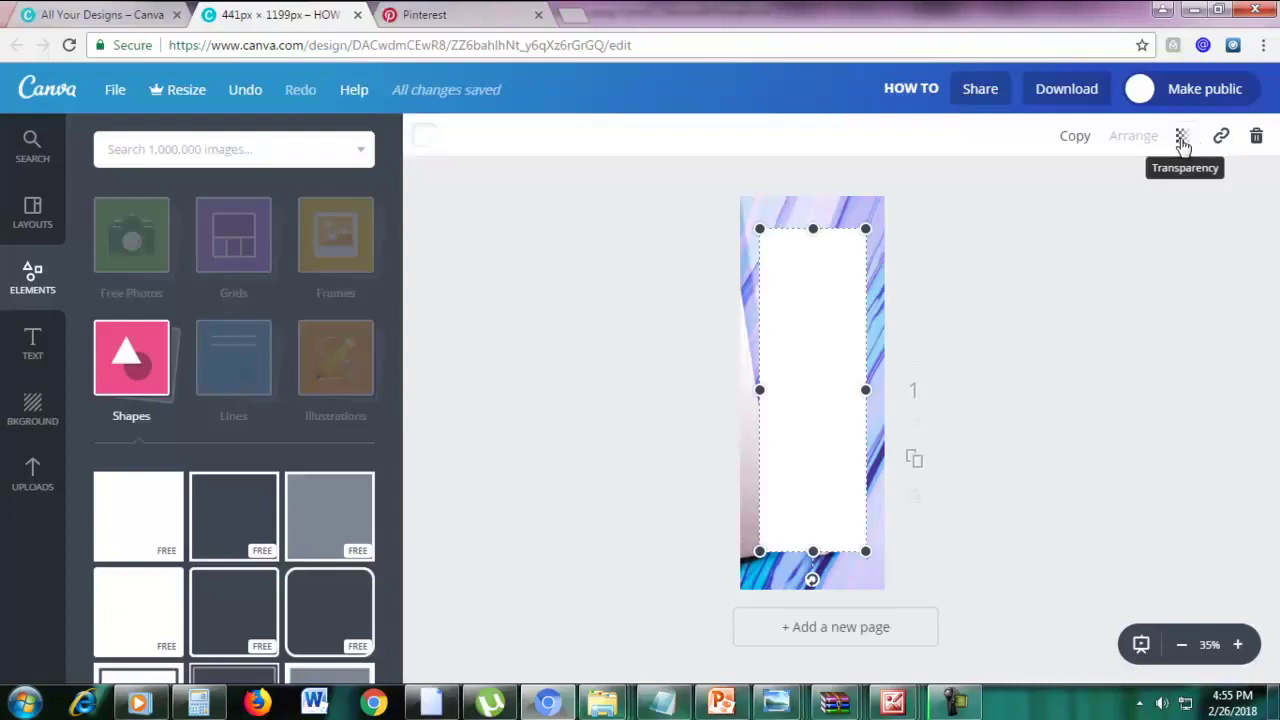
Set the white panel's transparency to 90
click(1181, 140)
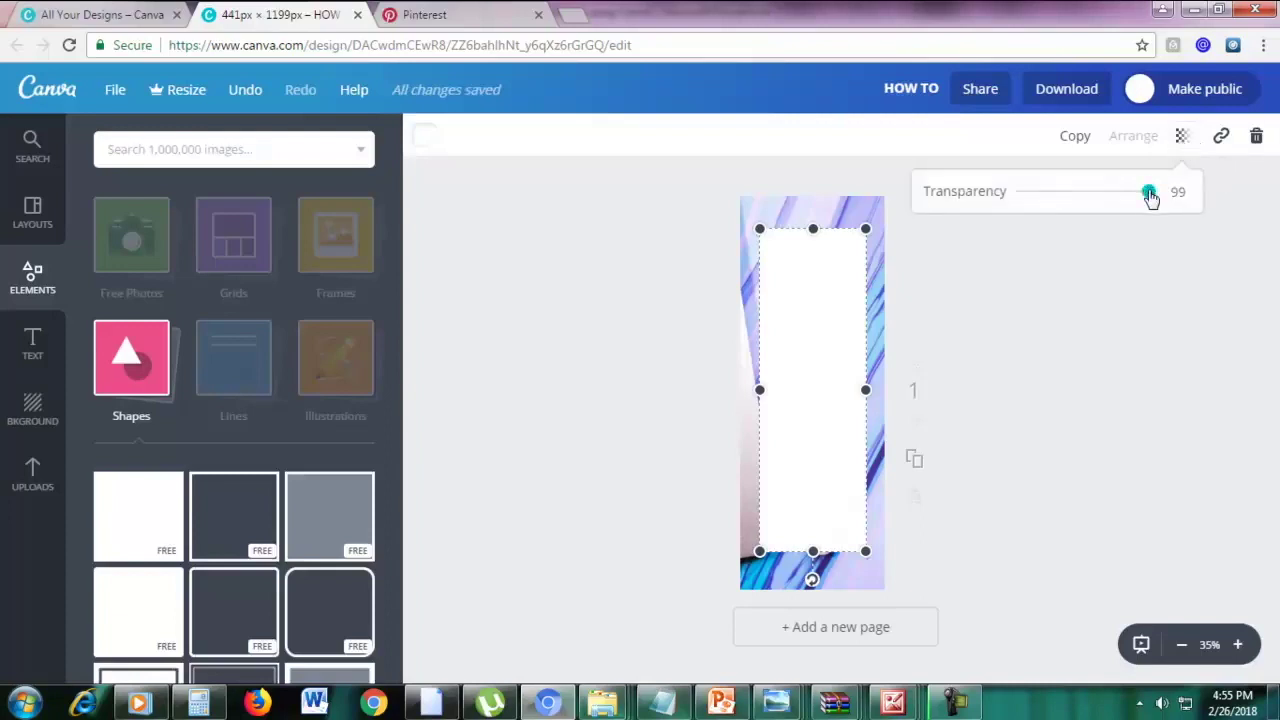
drag(1146, 197, 1140, 197)
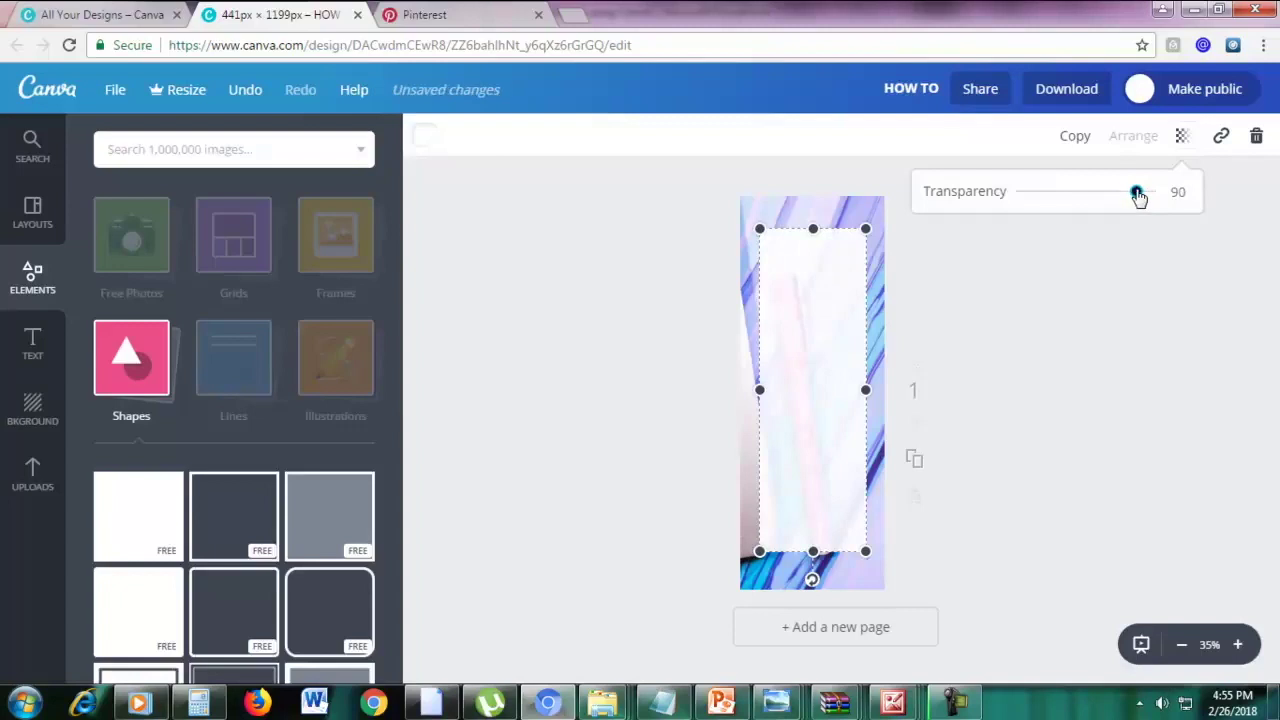
click(1067, 290)
click(1044, 330)
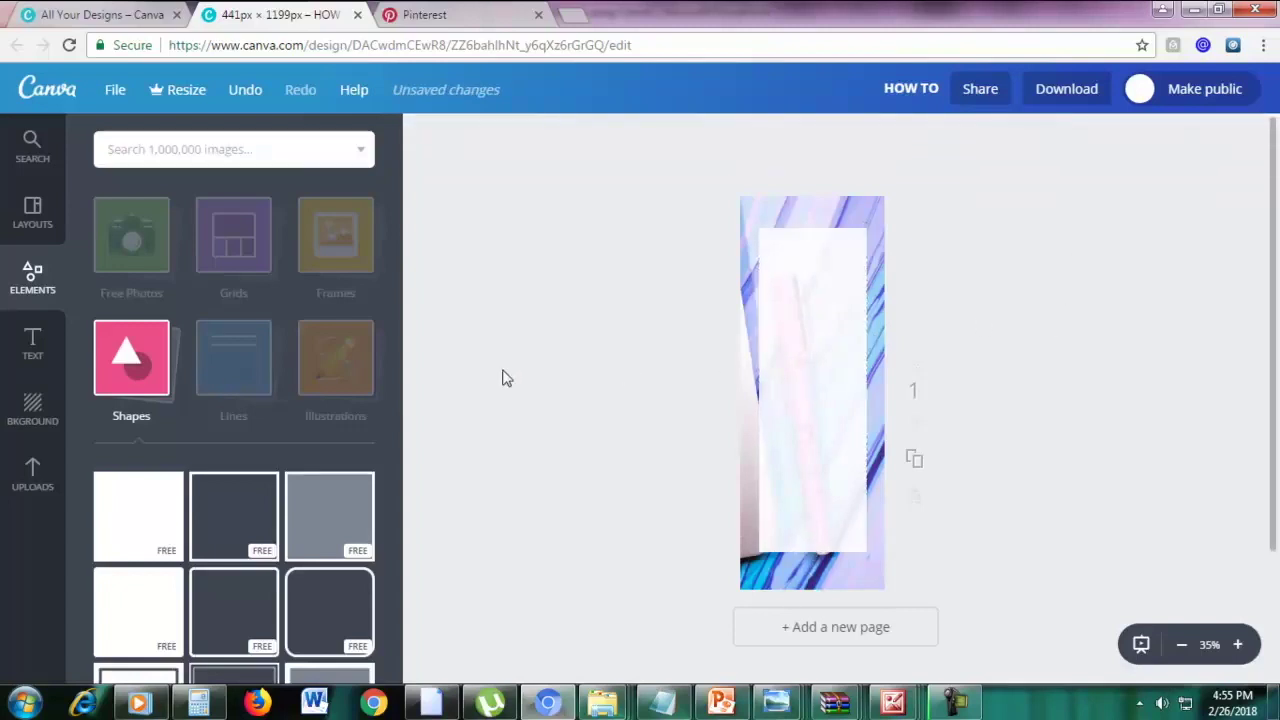
click(35, 358)
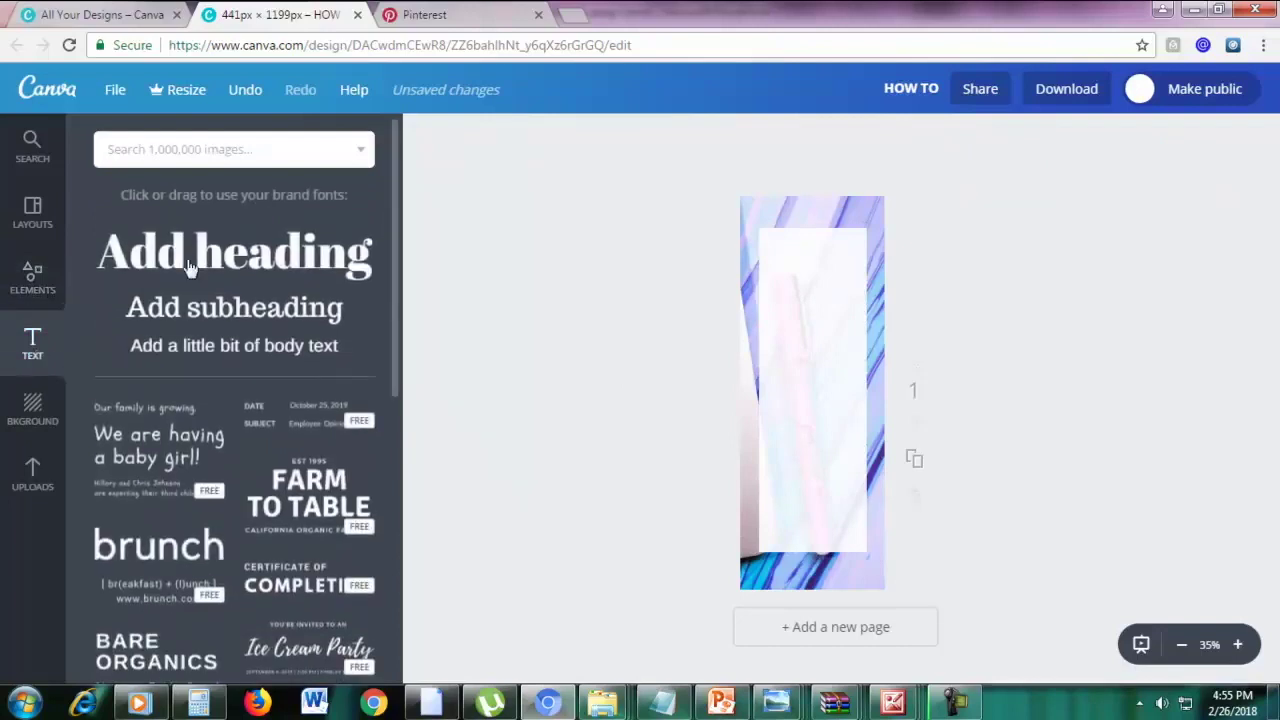
Add a 'HOW TO' heading near the panel top in League Spartan
click(197, 258)
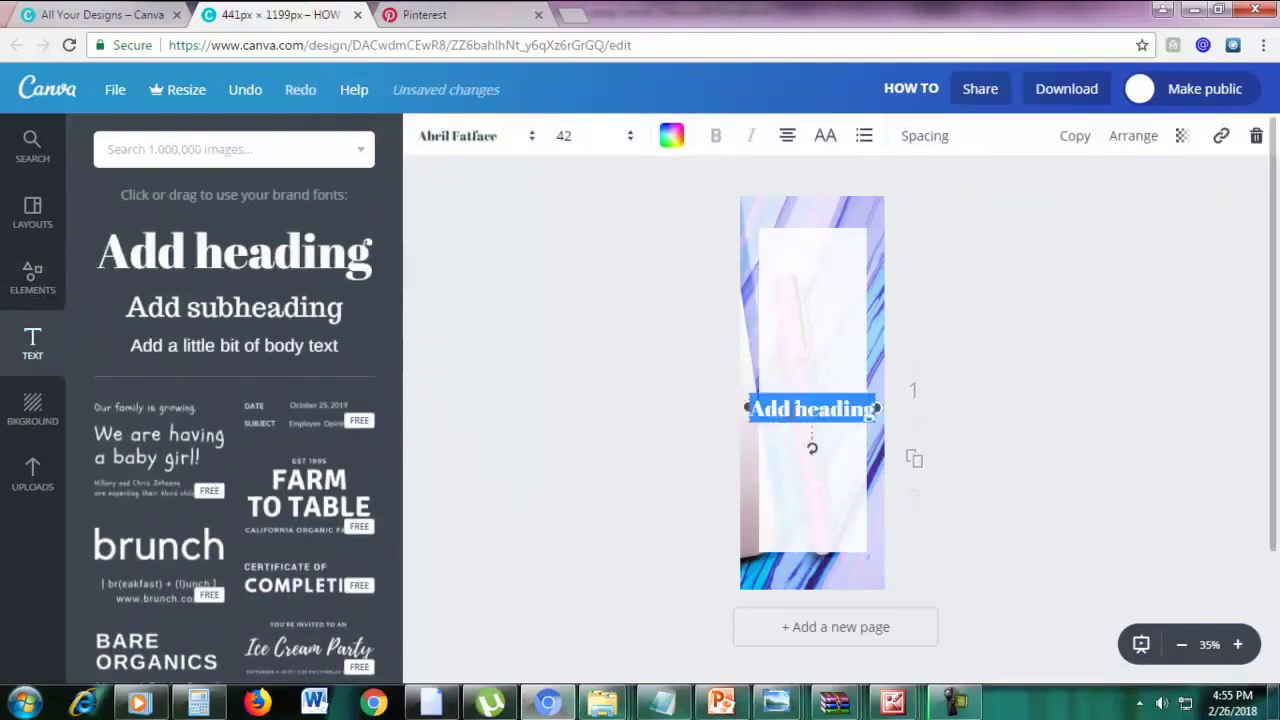
text(HOW TO)
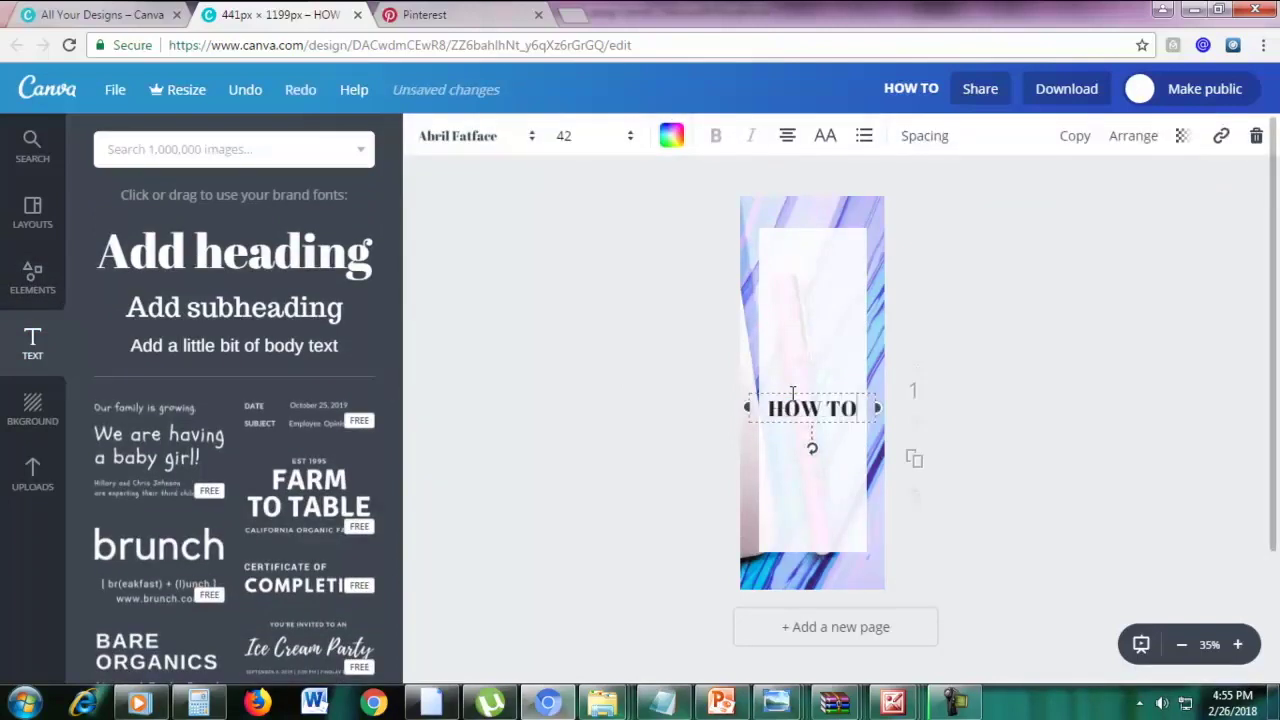
drag(791, 389, 791, 252)
triple_click(793, 265)
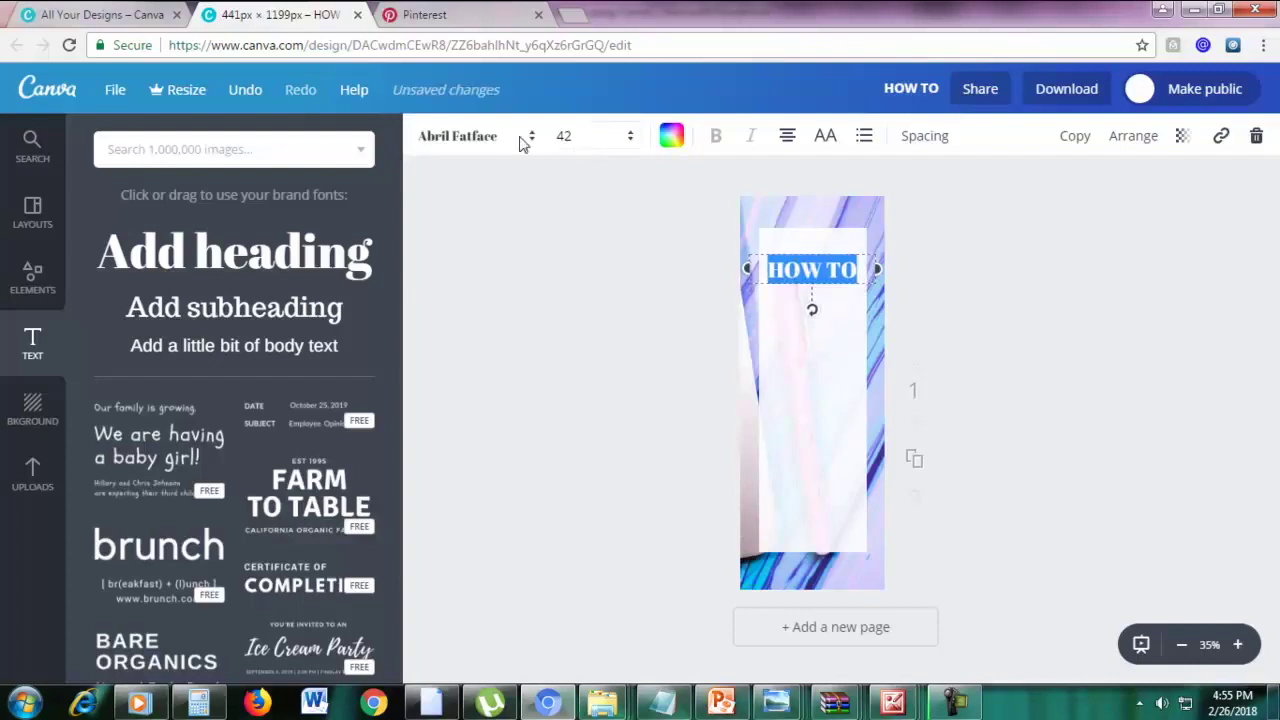
click(445, 136)
scroll(540, 330, down, 5)
scroll(551, 380, down, 12)
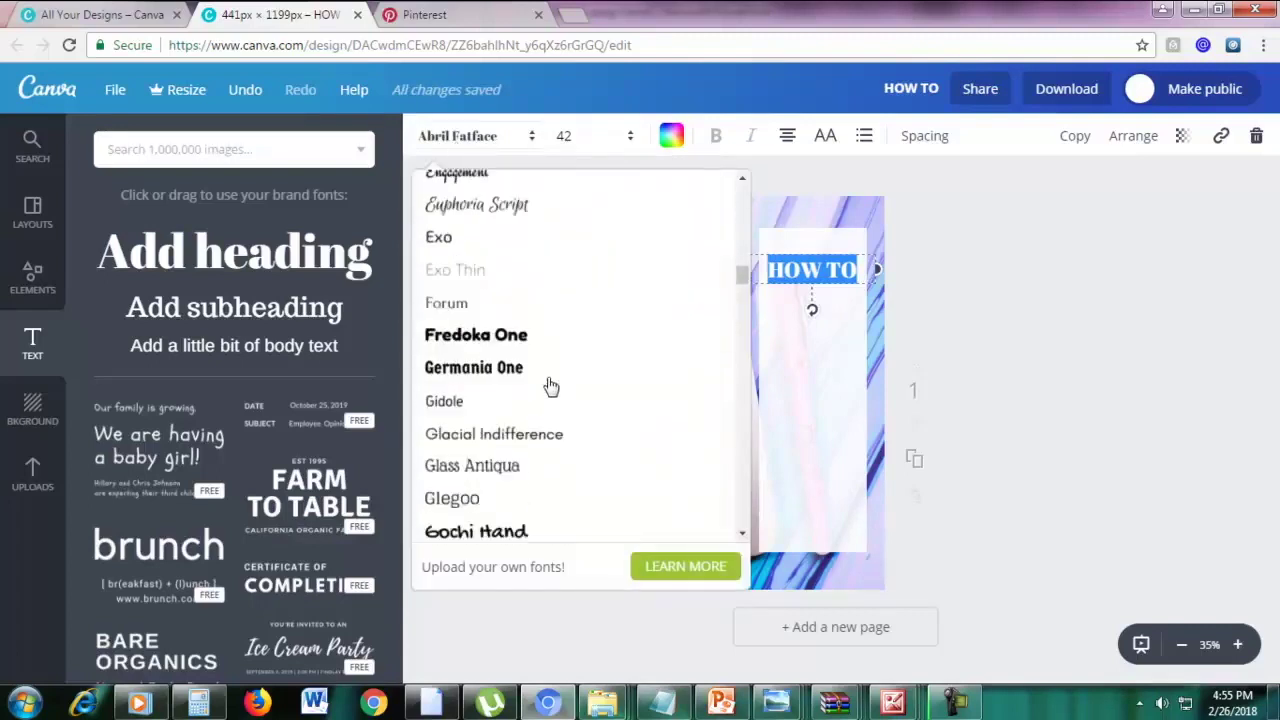
scroll(549, 395, up, 2)
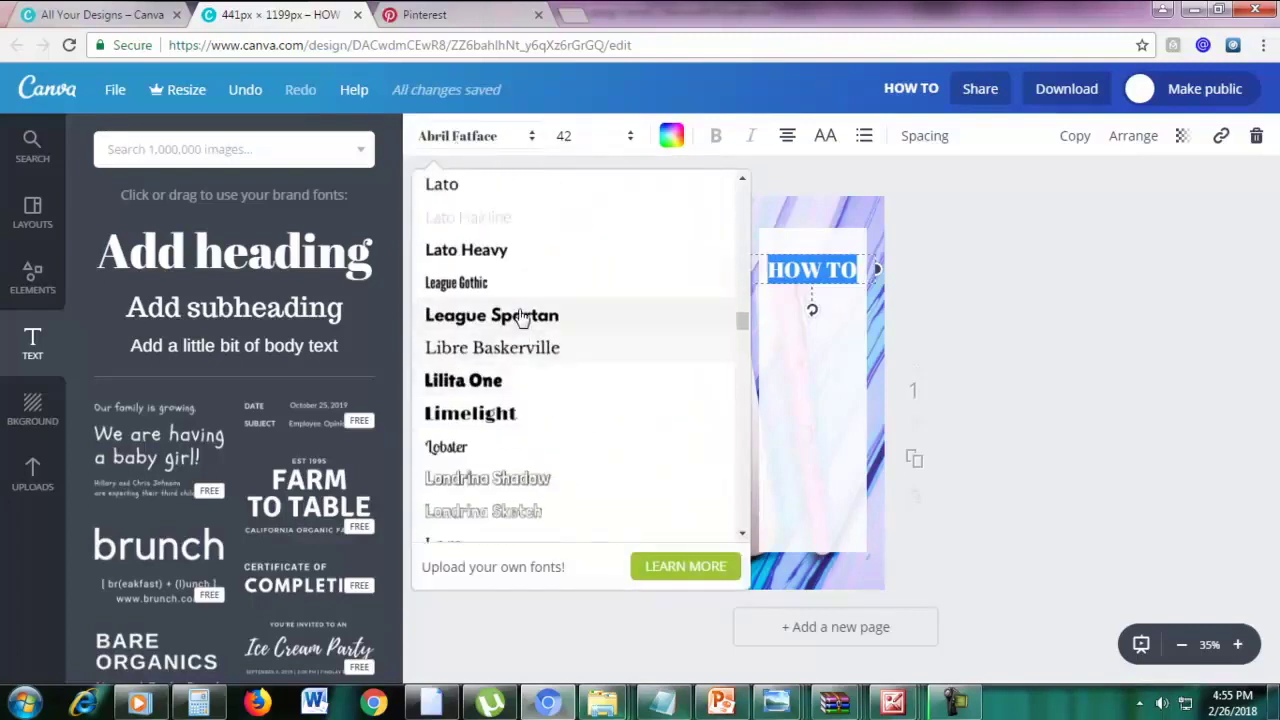
click(522, 316)
click(986, 334)
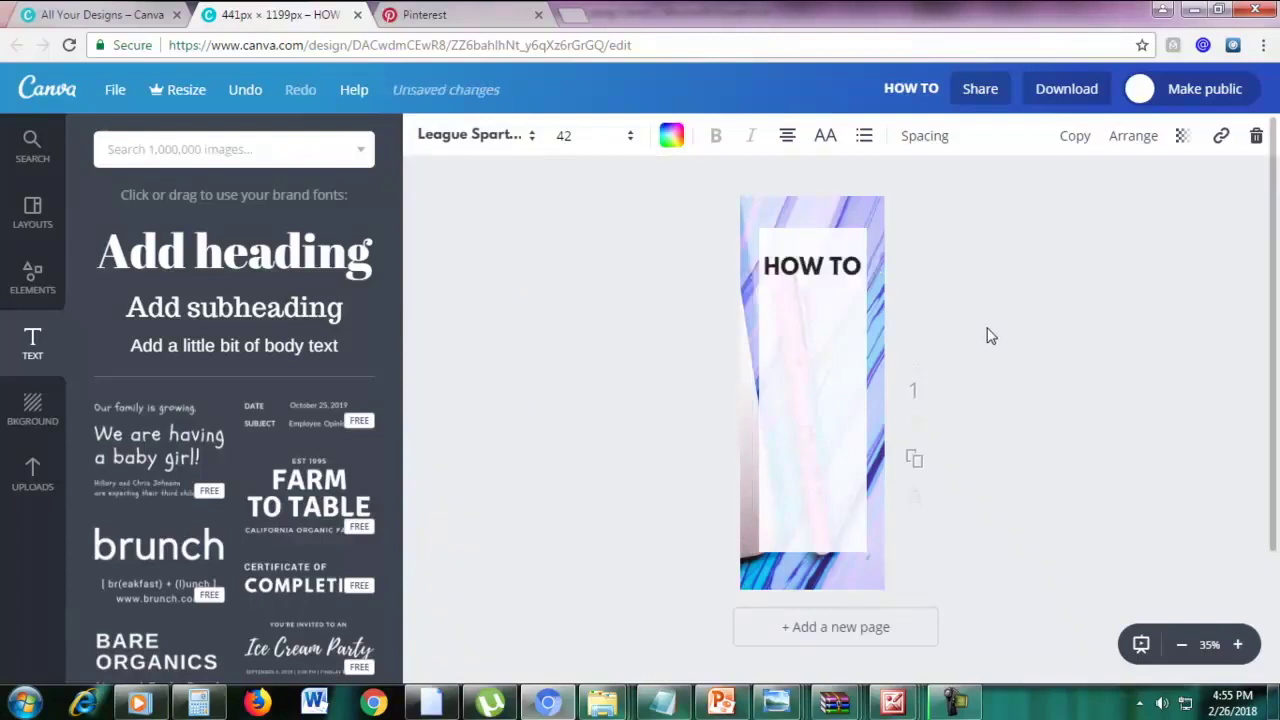
Duplicate HOW TO, change the copy to 'START A' and place it directly beneath
click(826, 262)
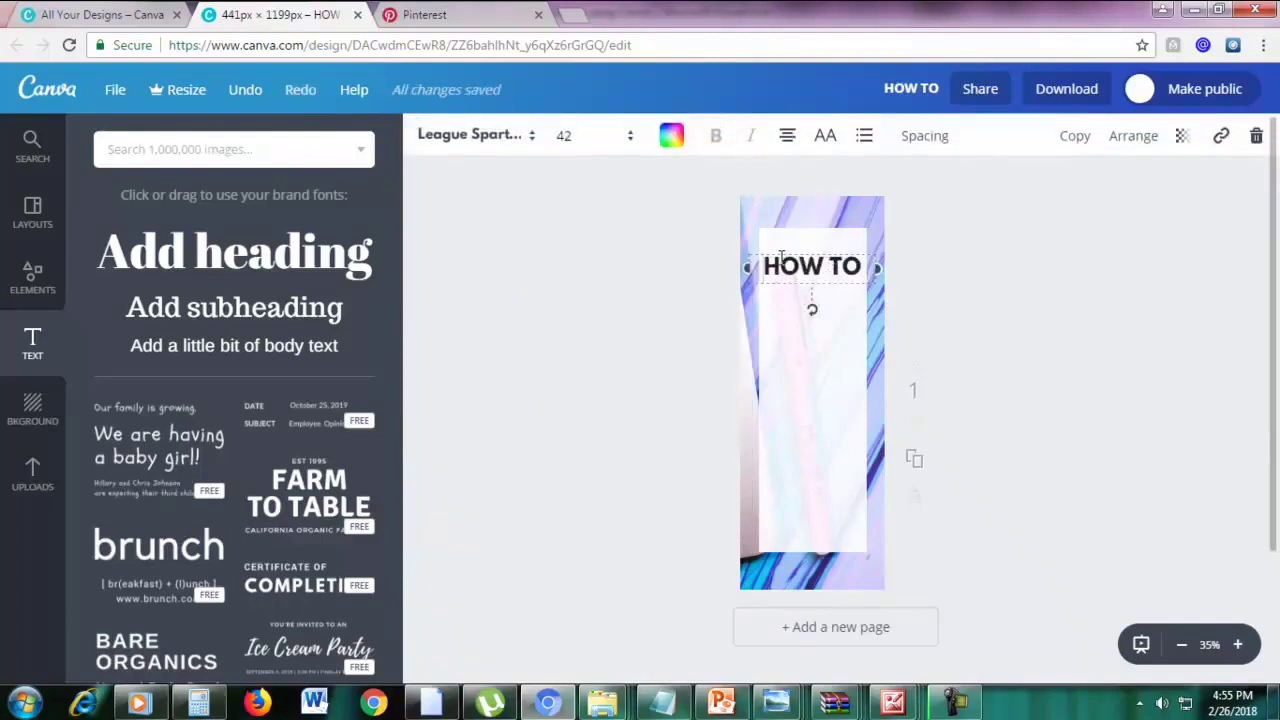
click(1071, 137)
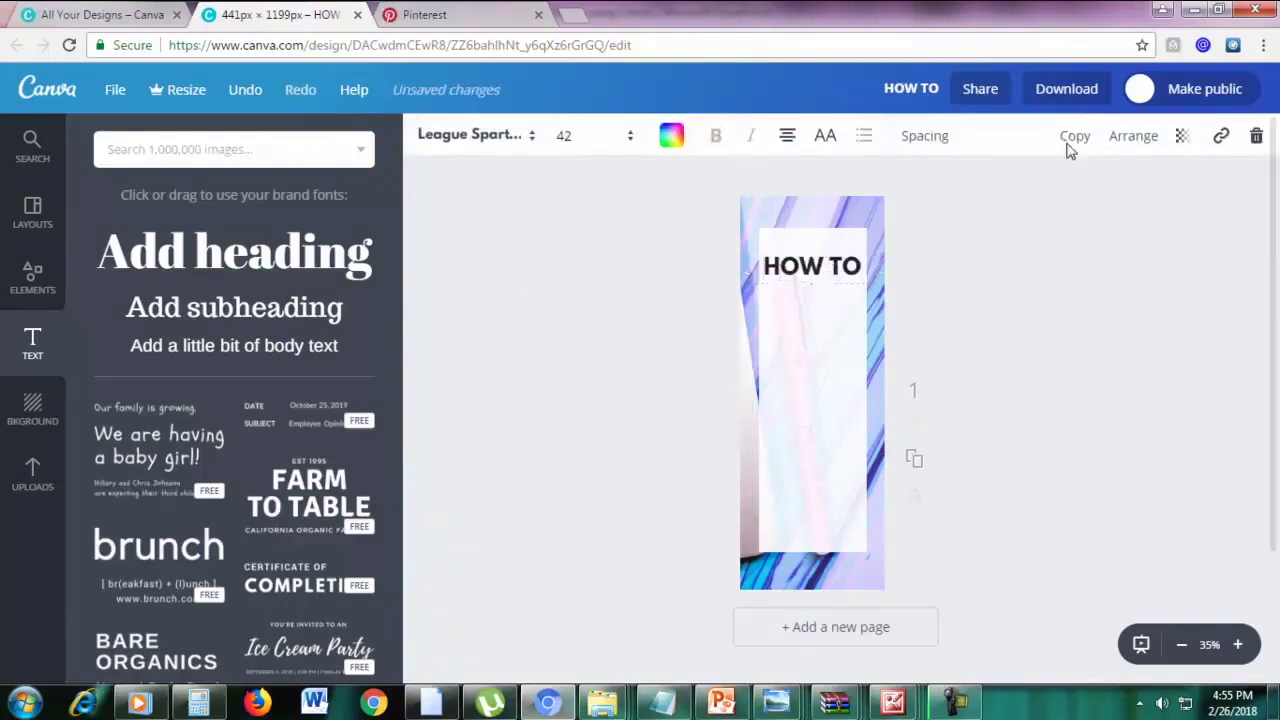
click(843, 266)
drag(841, 261, 833, 285)
double_click(830, 296)
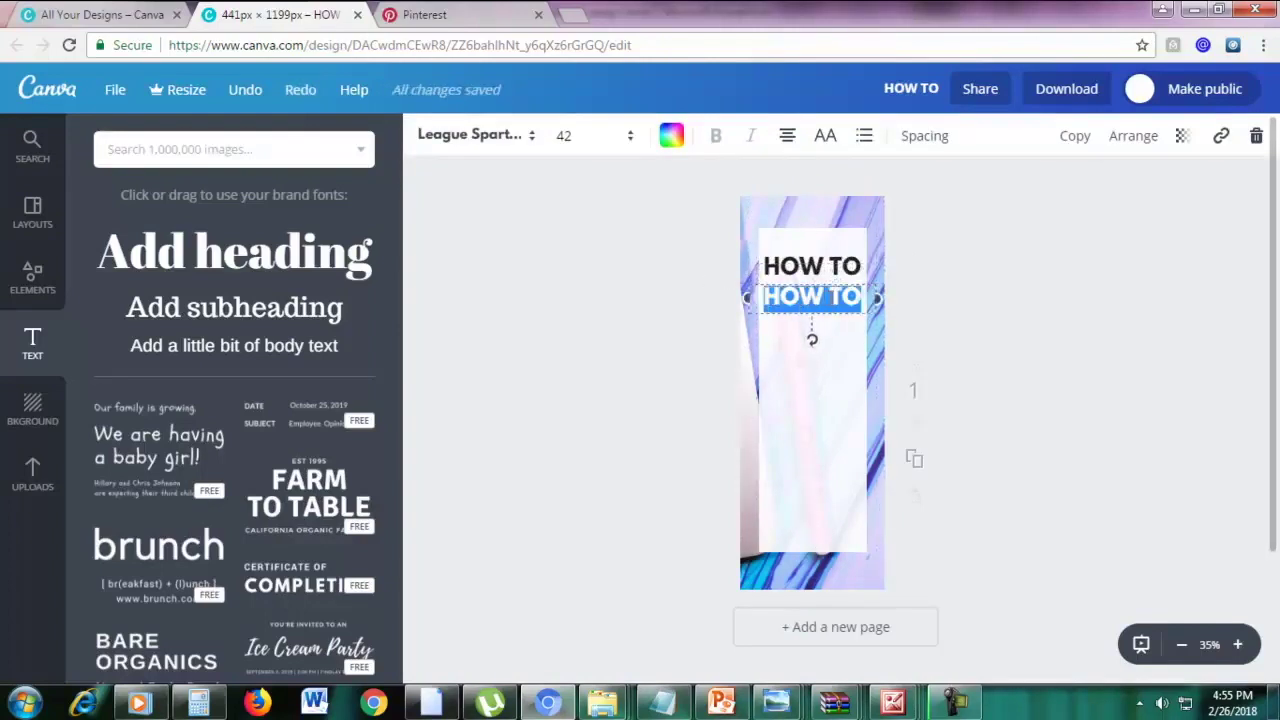
text(START A)
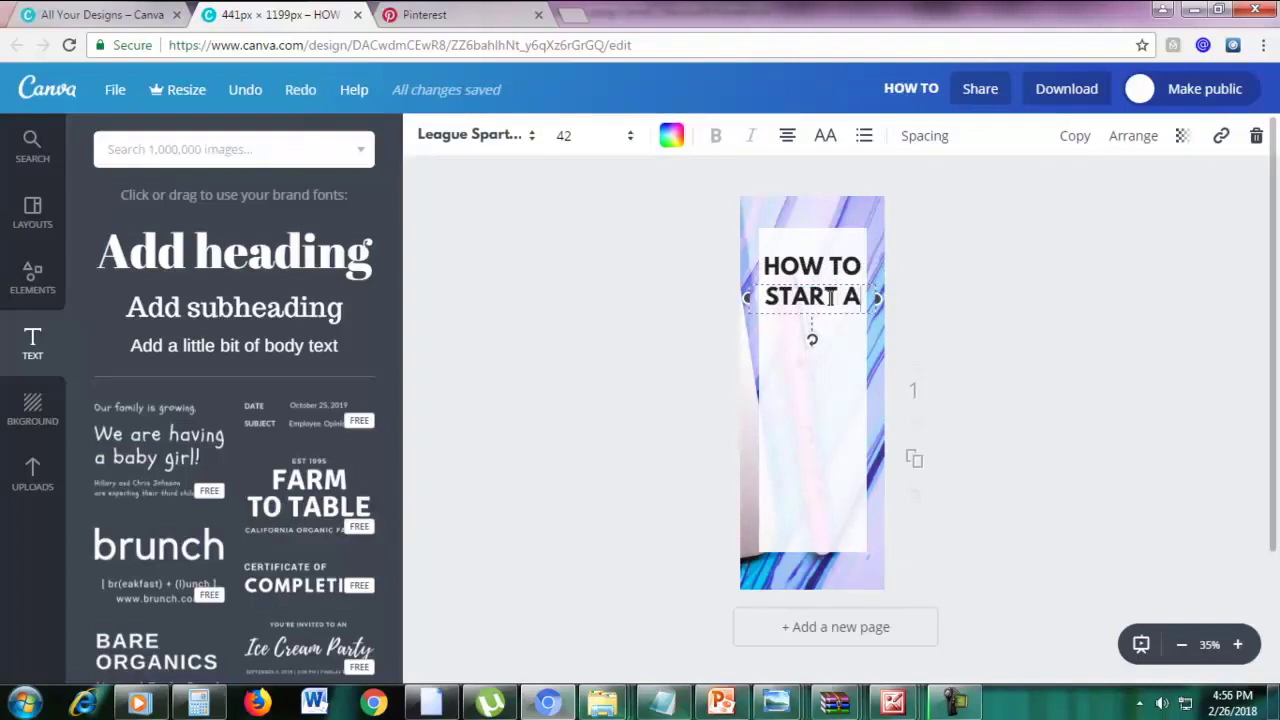
click(895, 314)
drag(834, 297, 838, 304)
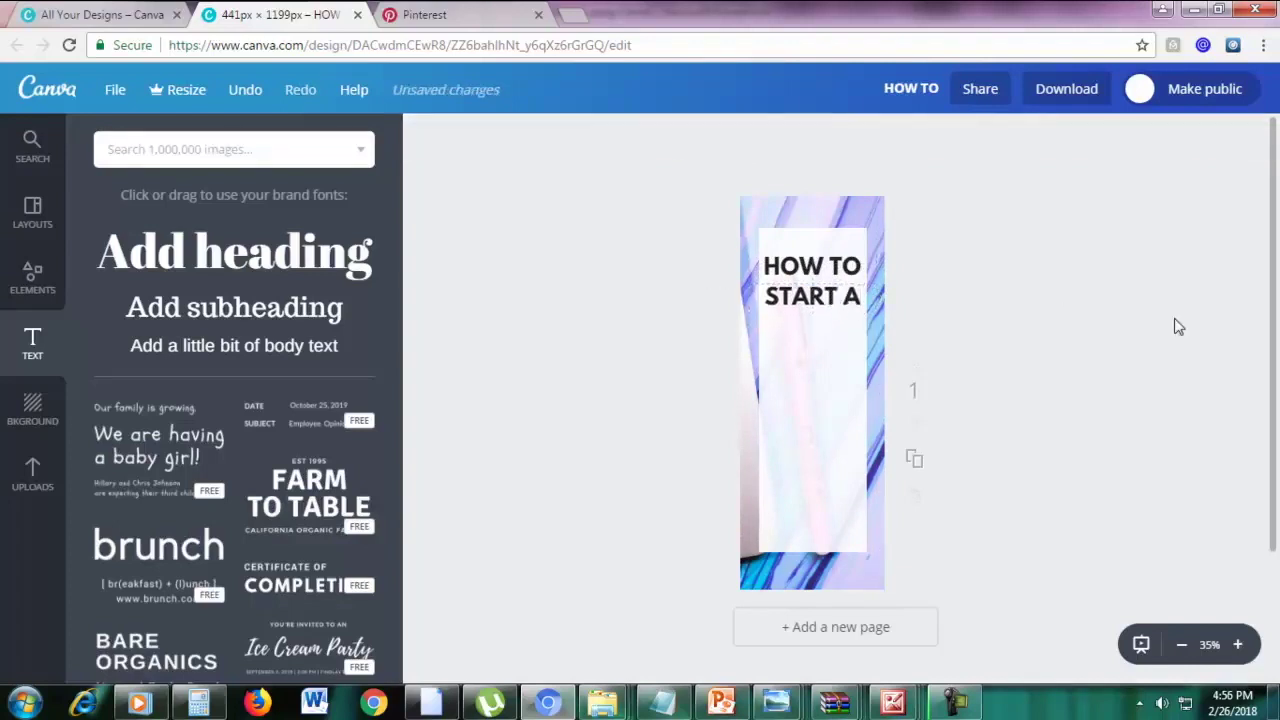
Add a heading reading 'Blog', move it under START A, and set it to size 80
click(180, 258)
double_click(848, 412)
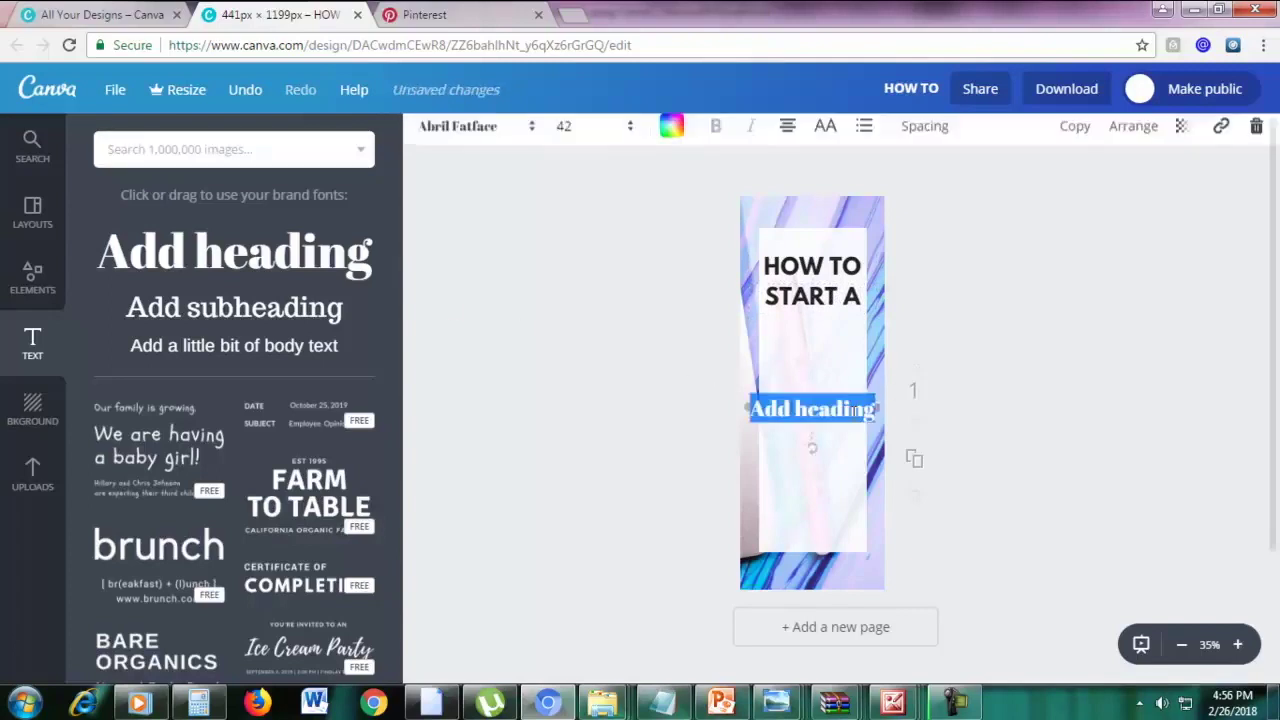
text(b)
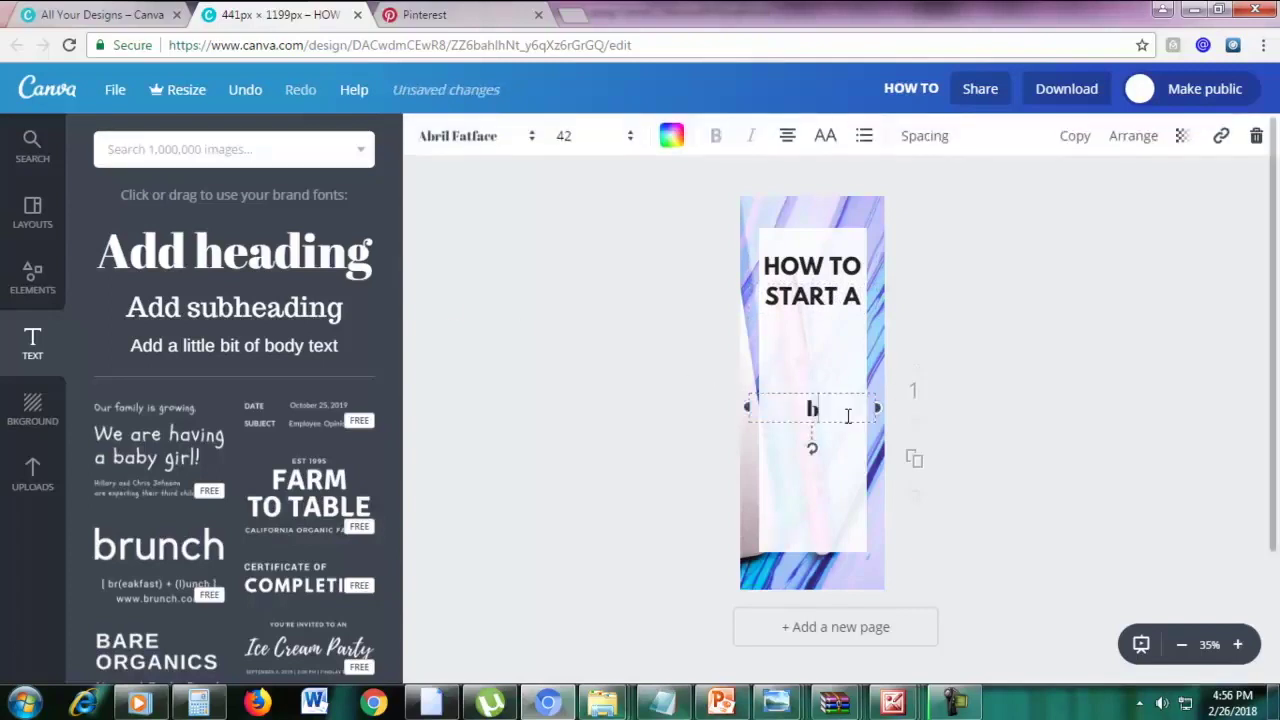
text(log)
drag(834, 389, 829, 338)
double_click(829, 340)
click(564, 137)
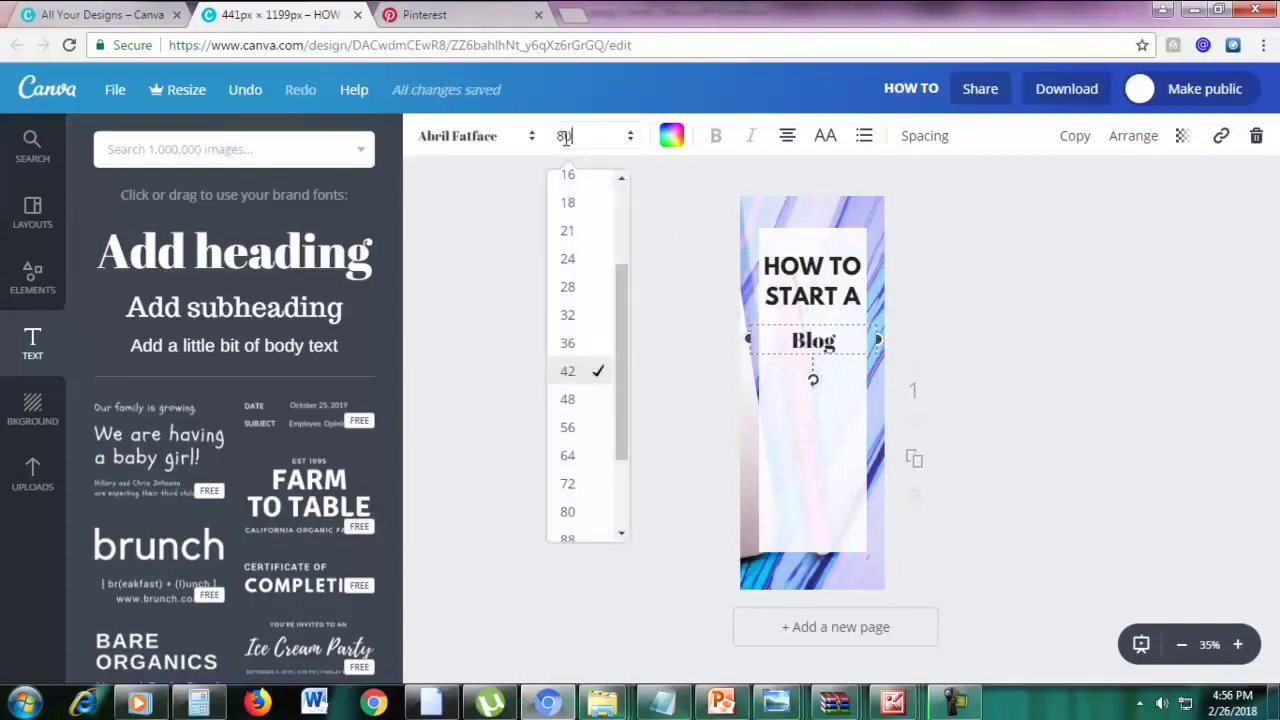
key(Return)
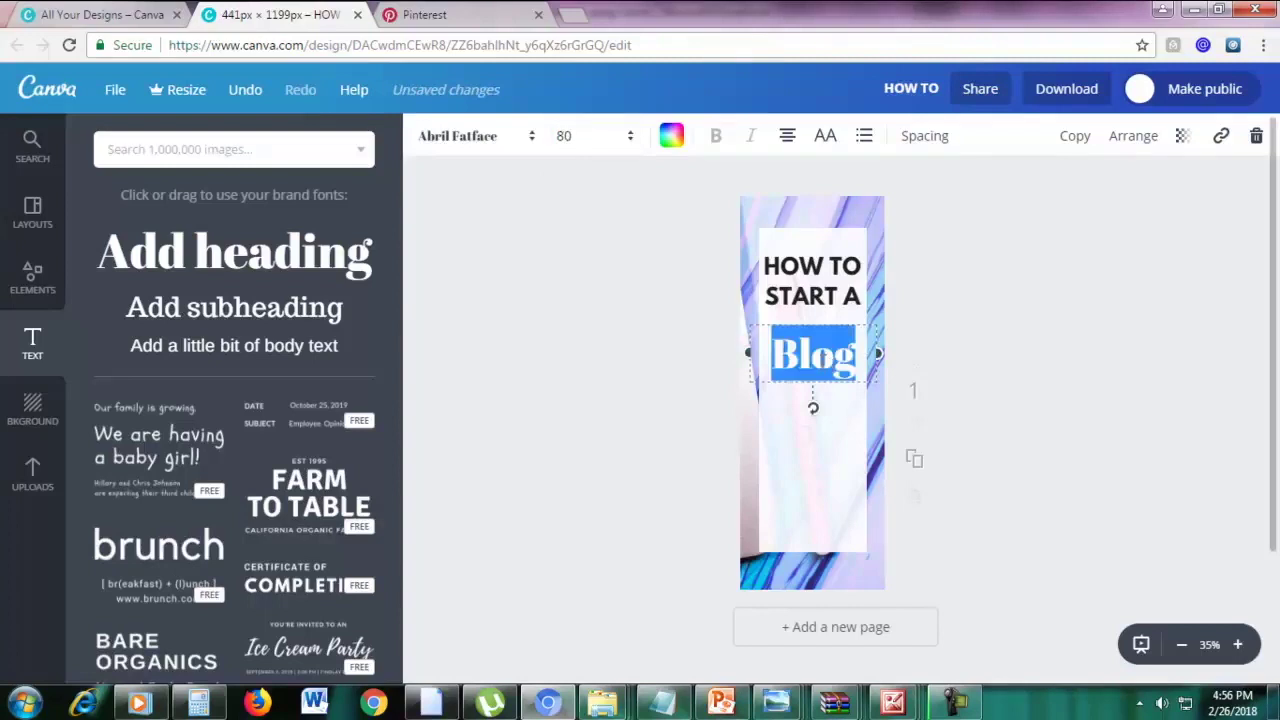
Change the Blog text to the Pacifico font
click(486, 146)
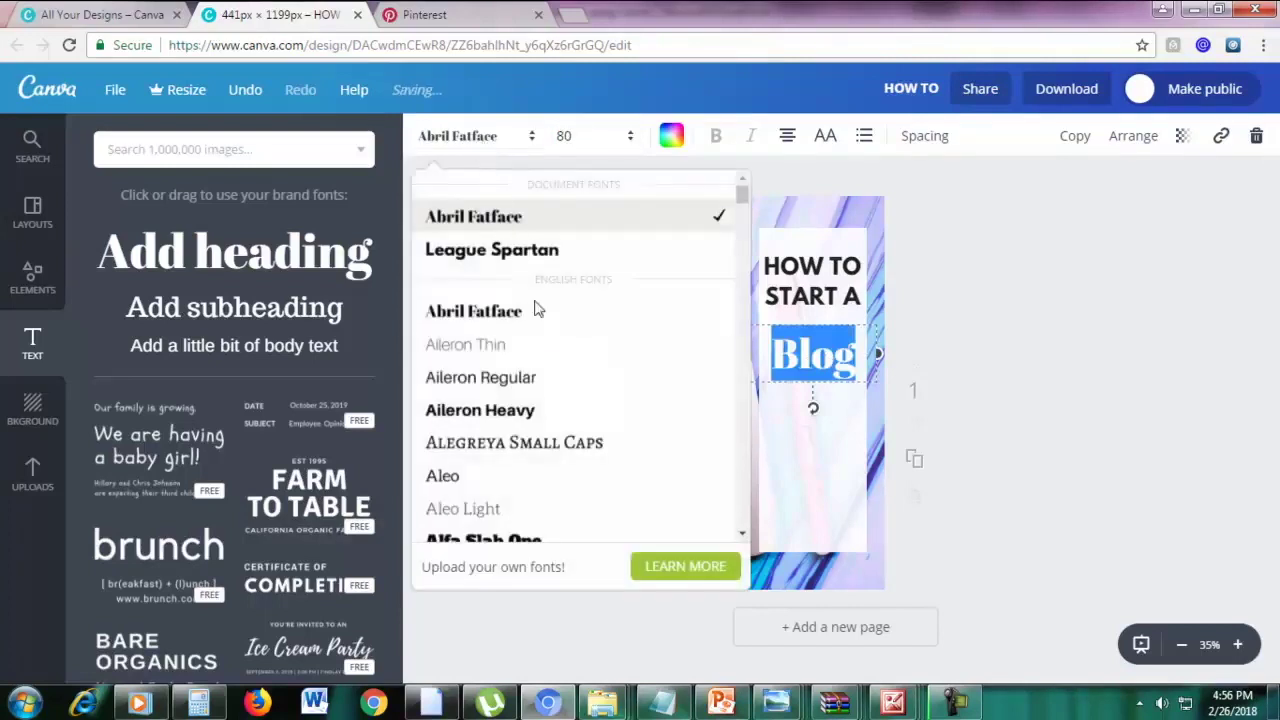
scroll(545, 340, down, 10)
scroll(550, 370, down, 10)
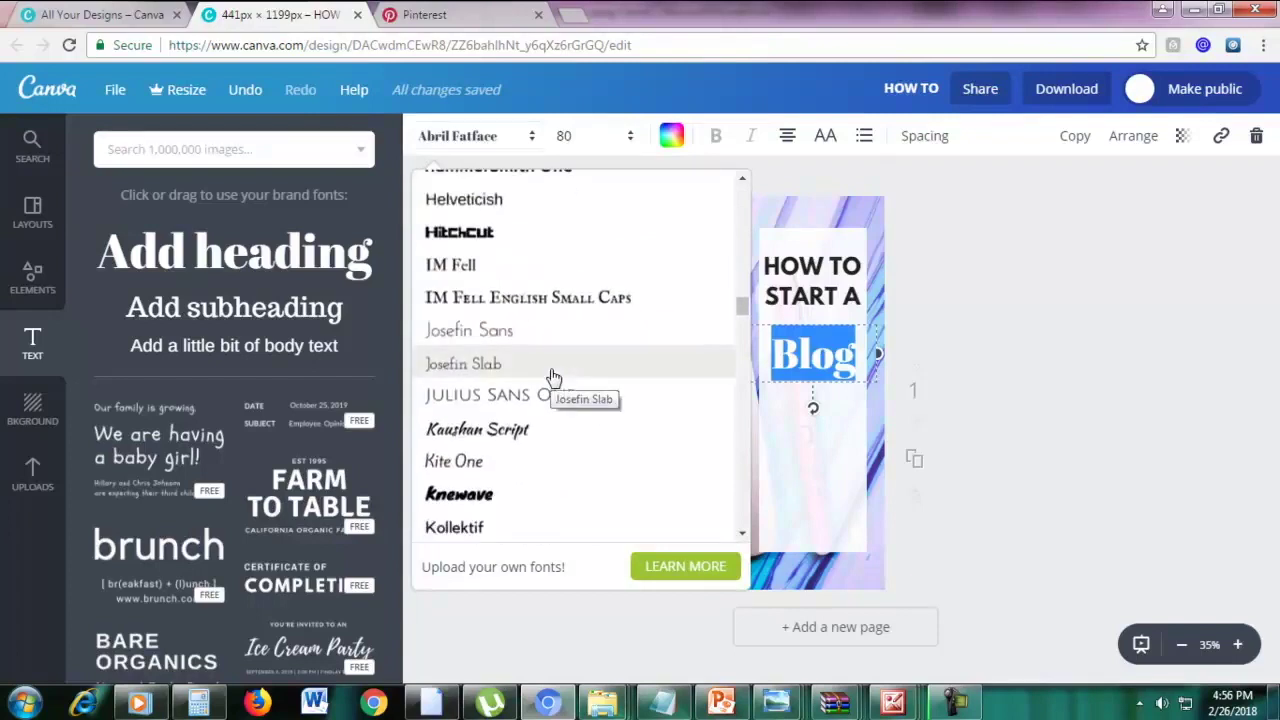
scroll(553, 377, down, 12)
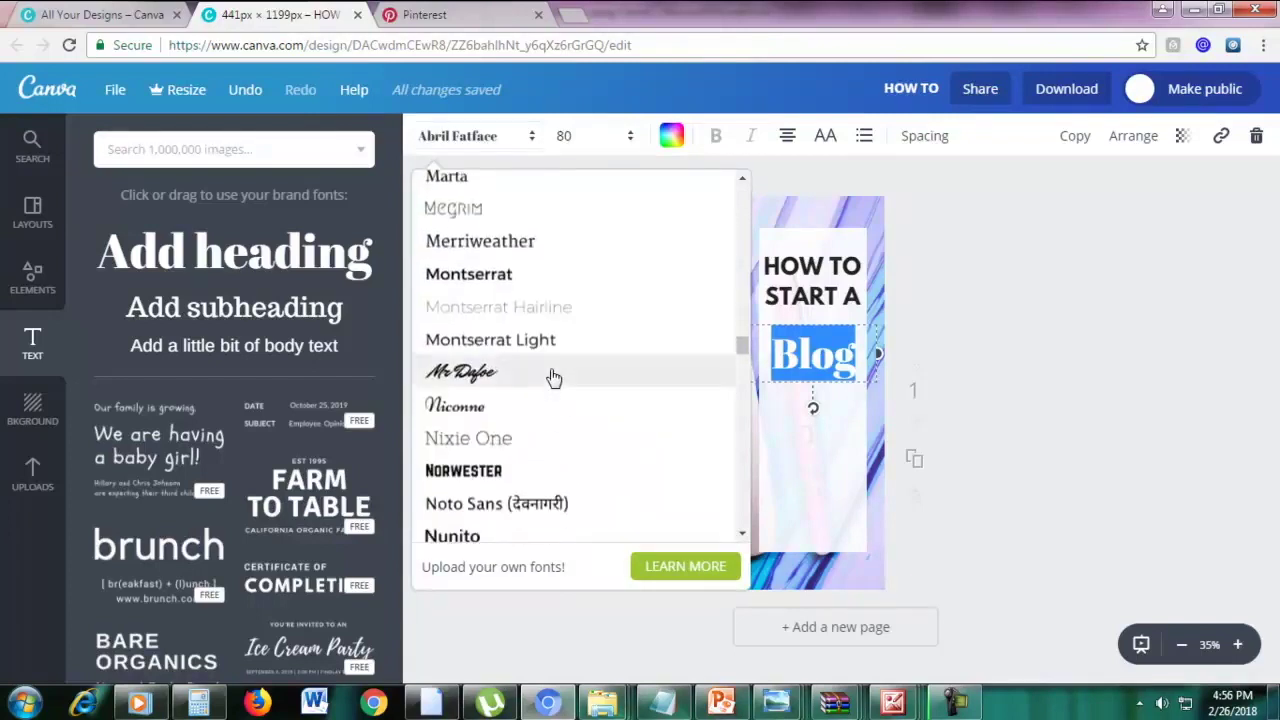
scroll(553, 377, down, 1)
scroll(551, 374, up, 1)
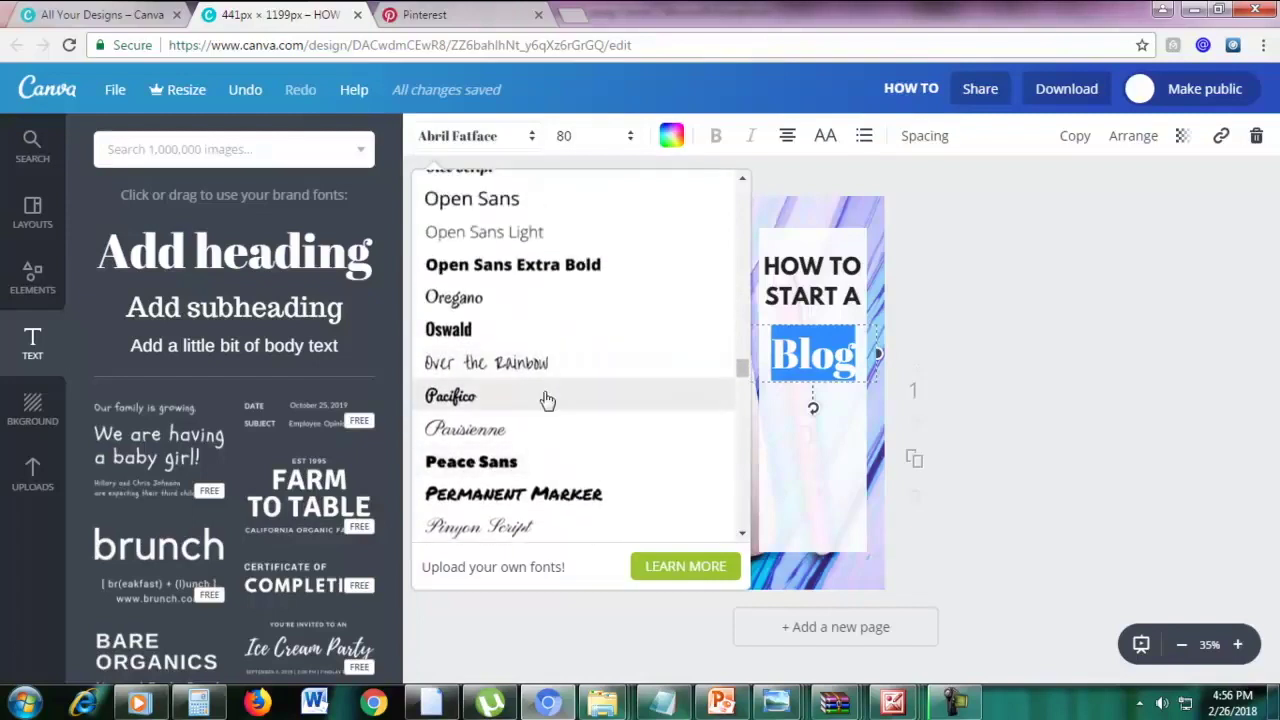
click(580, 397)
click(857, 364)
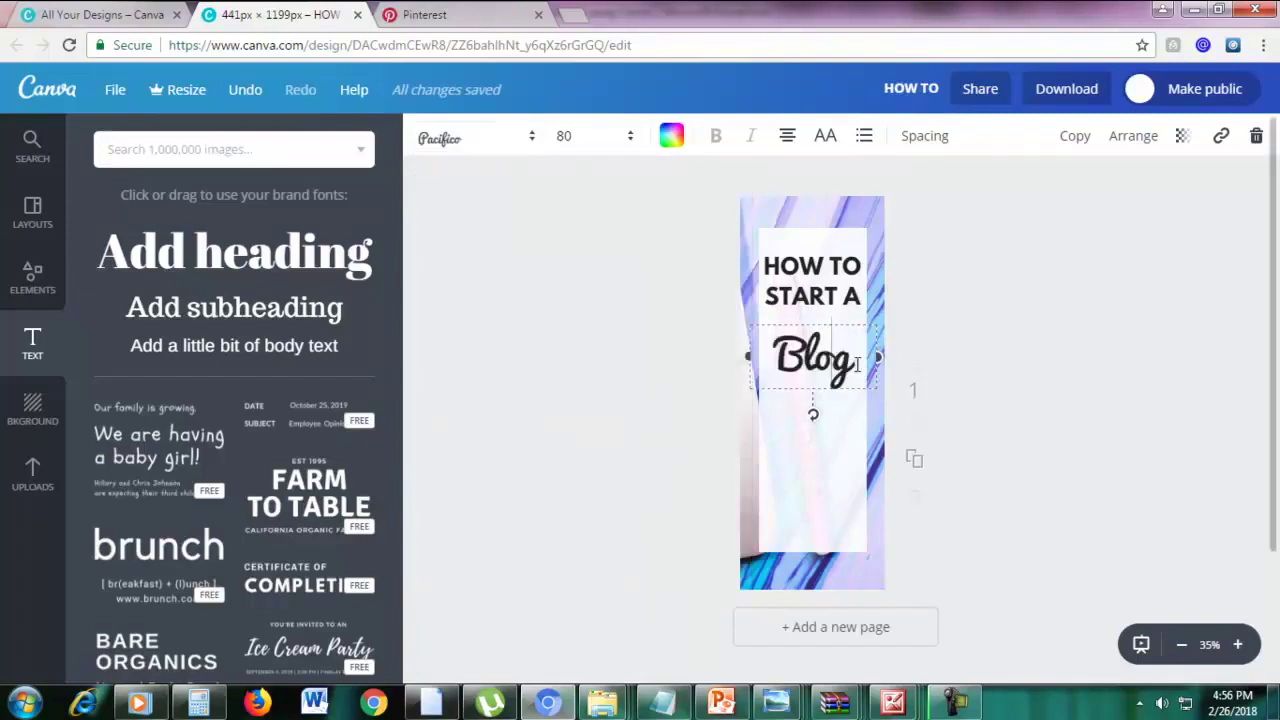
Colour Blog pink and nudge the START A line into place above it
drag(857, 364, 783, 365)
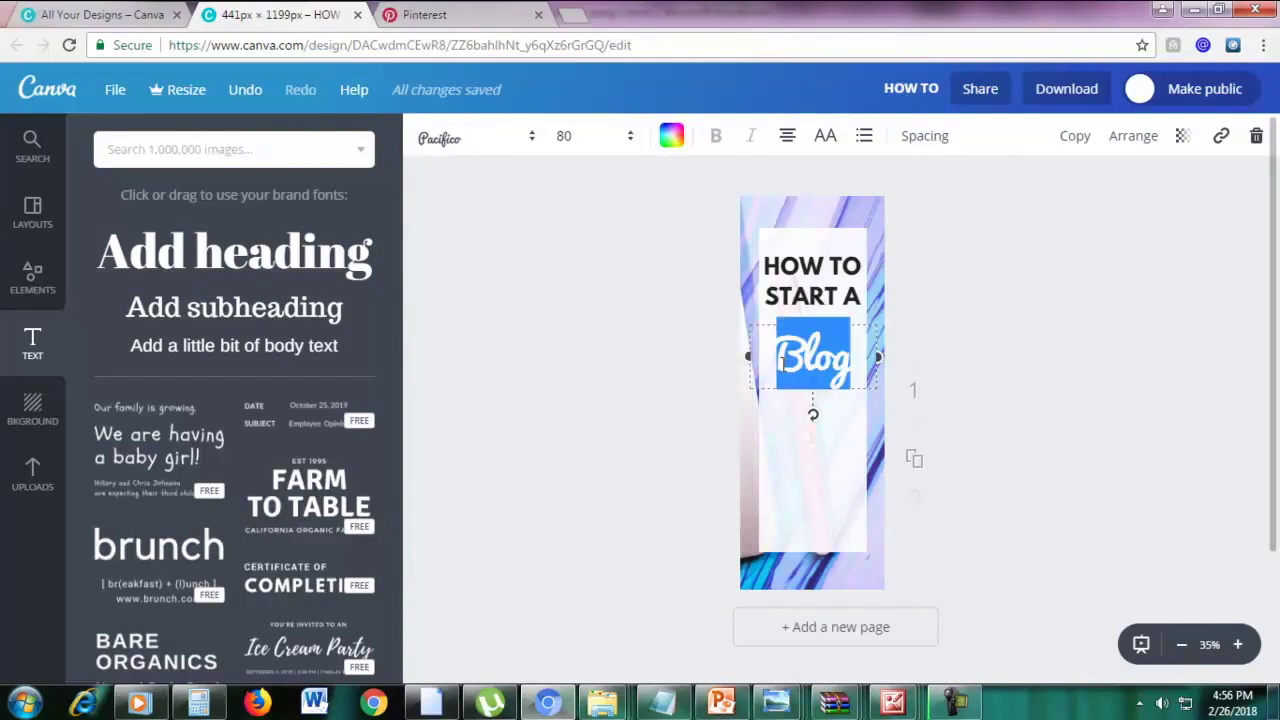
click(671, 140)
click(750, 220)
click(1040, 298)
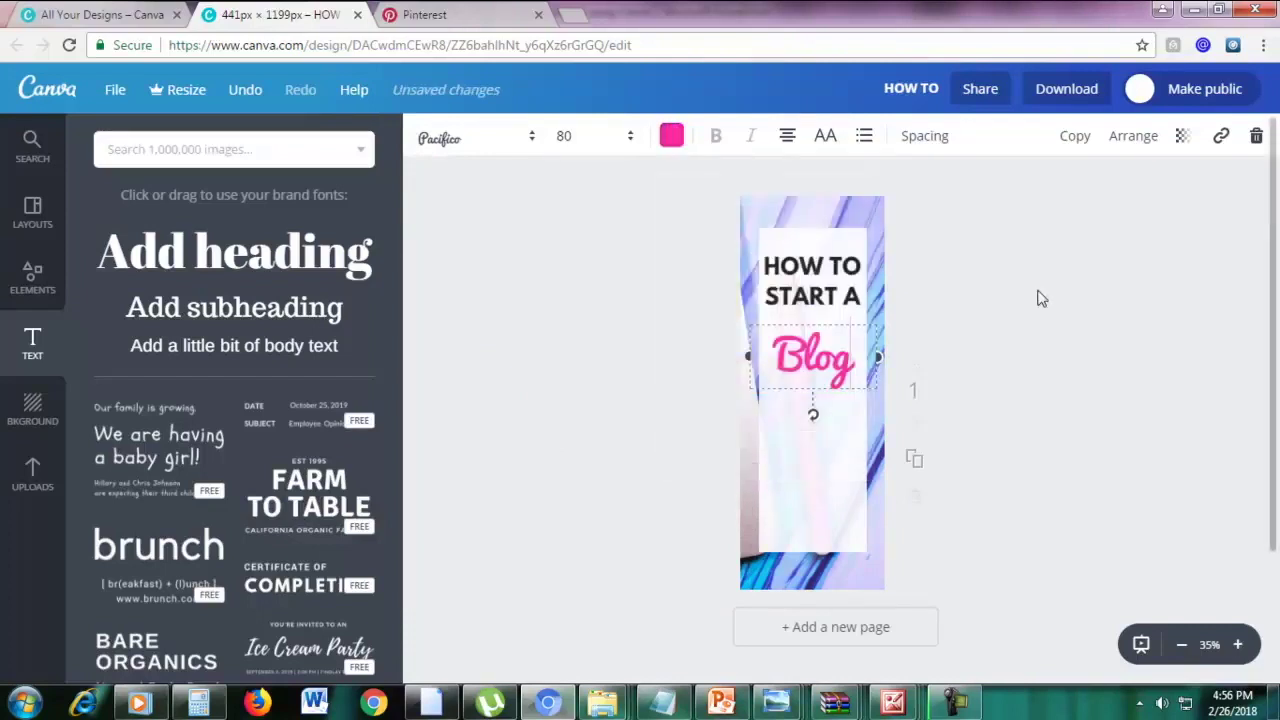
click(1041, 298)
drag(840, 297, 841, 314)
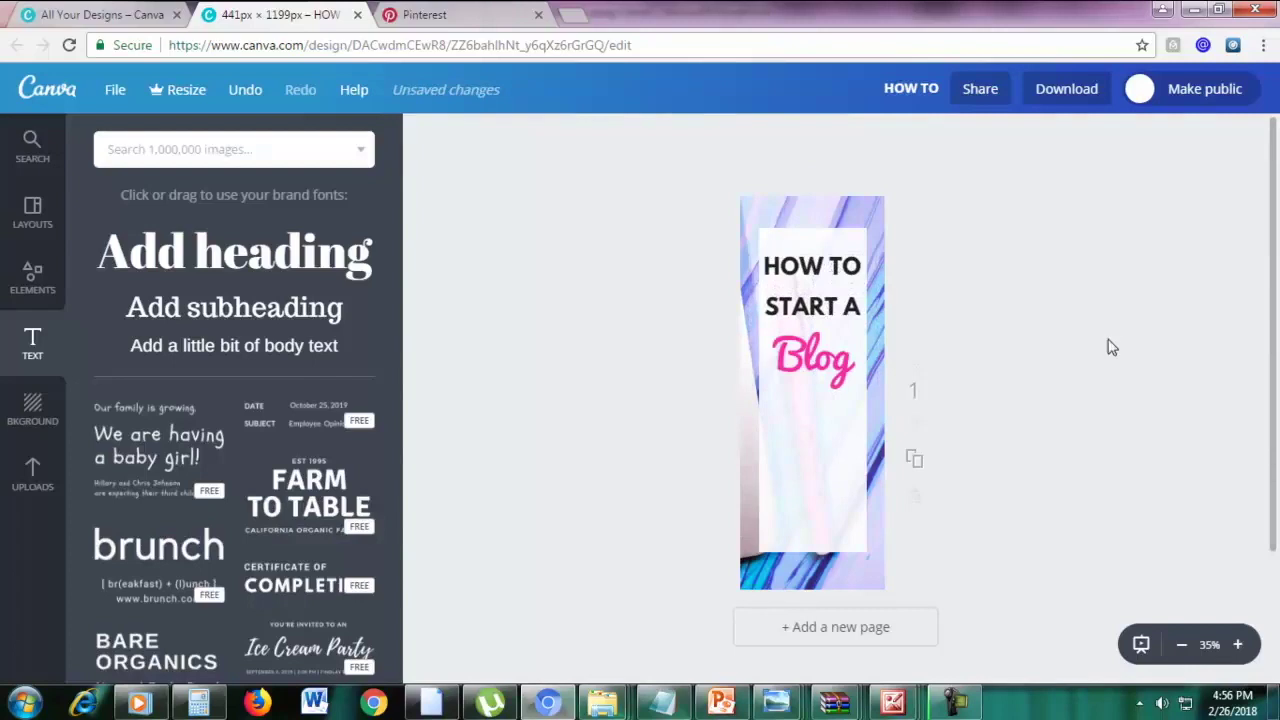
Duplicate the START A line below Blog and change it to 'in just'
click(834, 314)
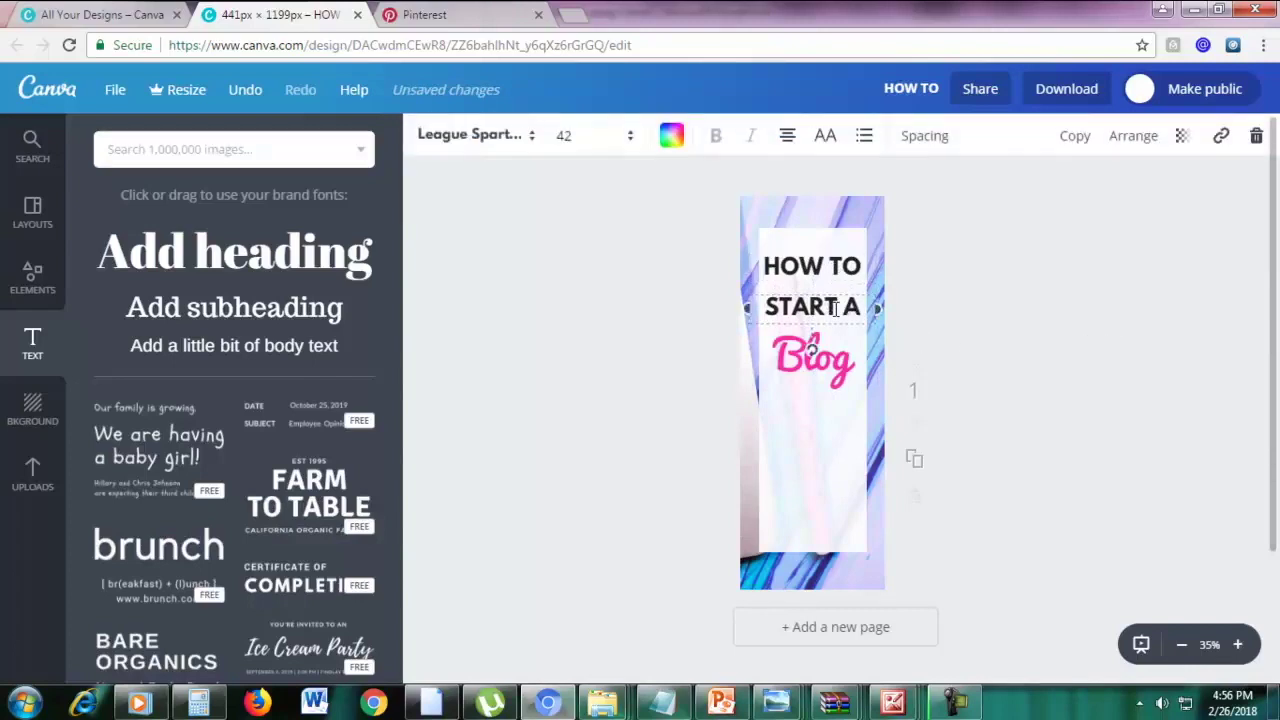
key(ctrl+d)
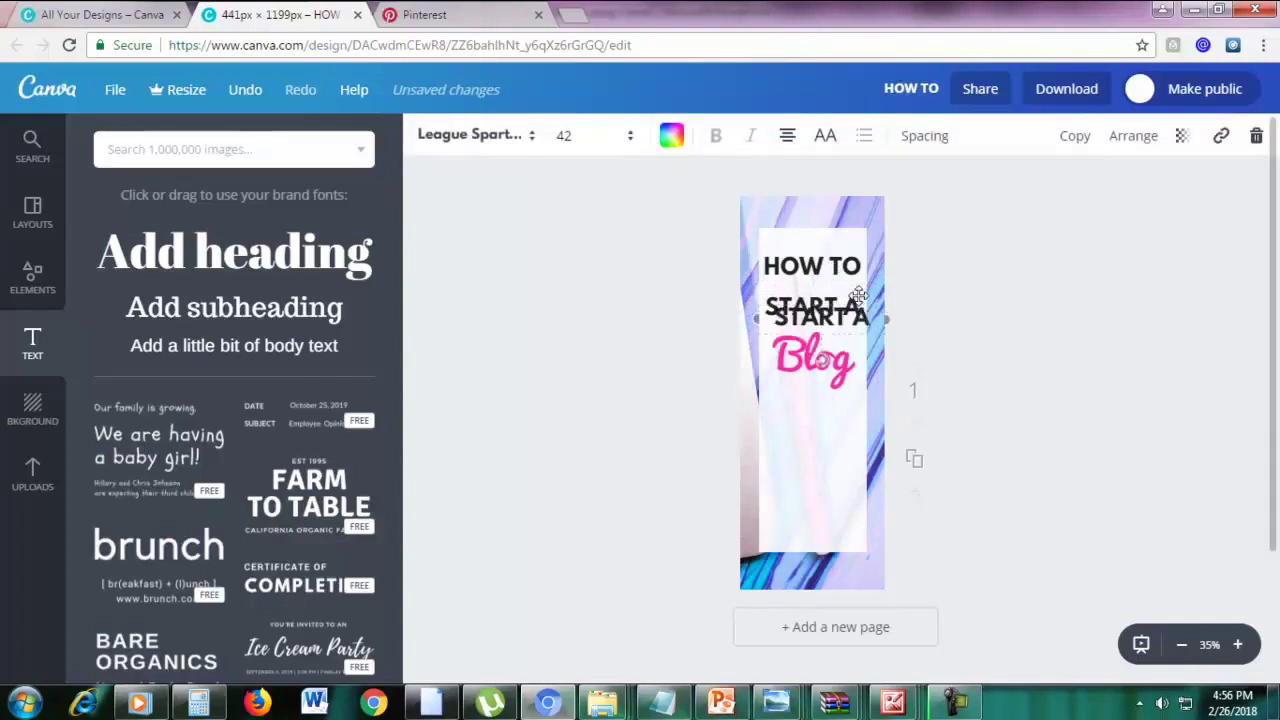
drag(845, 310, 845, 401)
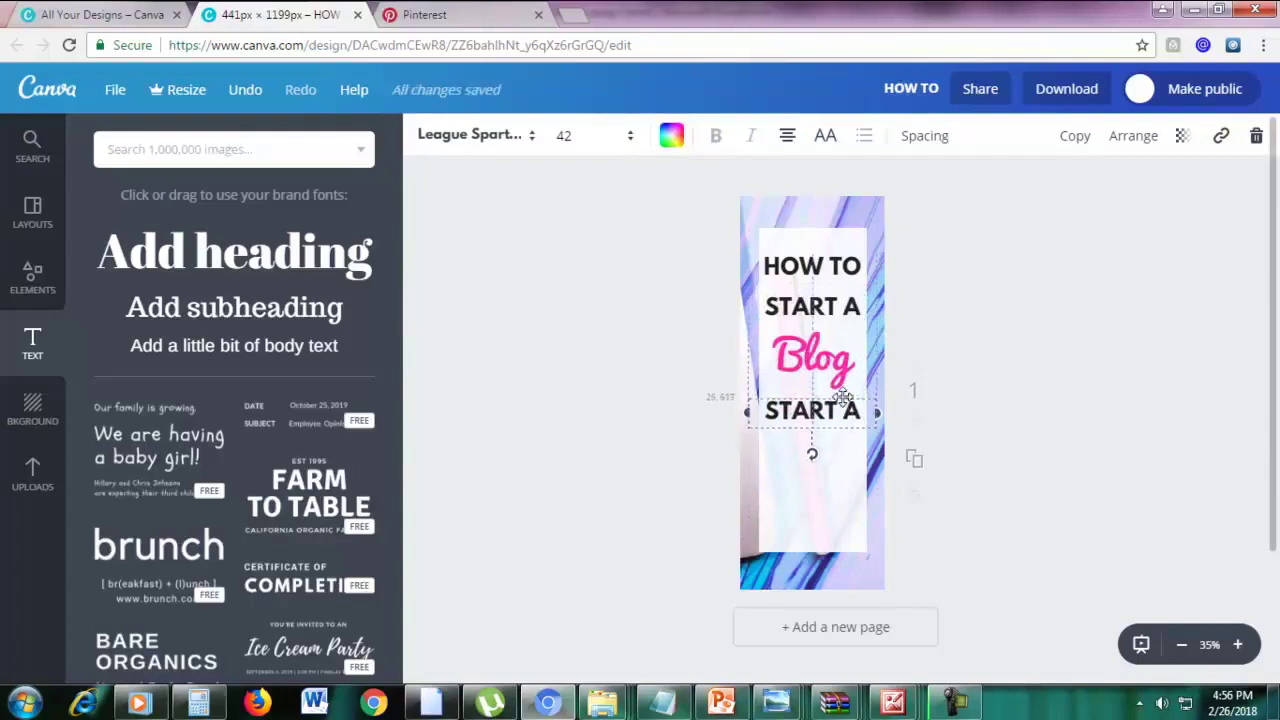
double_click(845, 410)
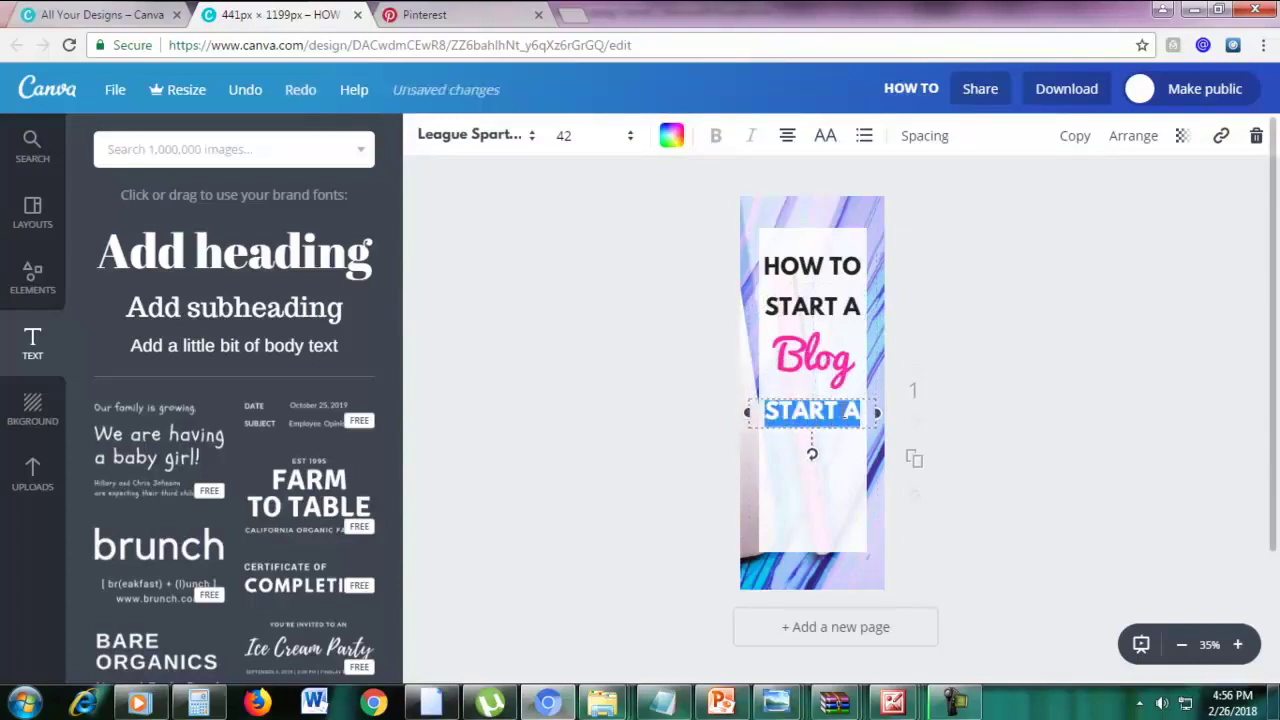
text(in just)
click(926, 382)
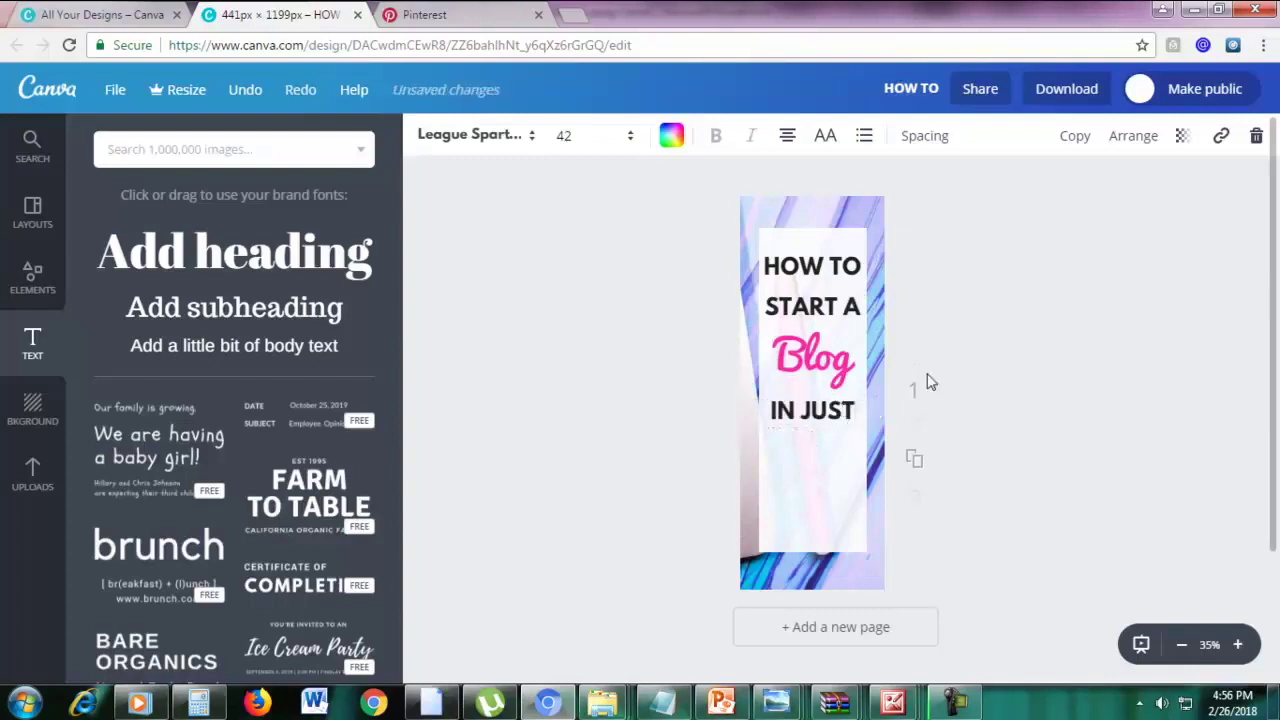
Duplicate the pink Blog text below IN JUST and change it to '20'
click(830, 368)
click(1088, 137)
drag(878, 331, 857, 423)
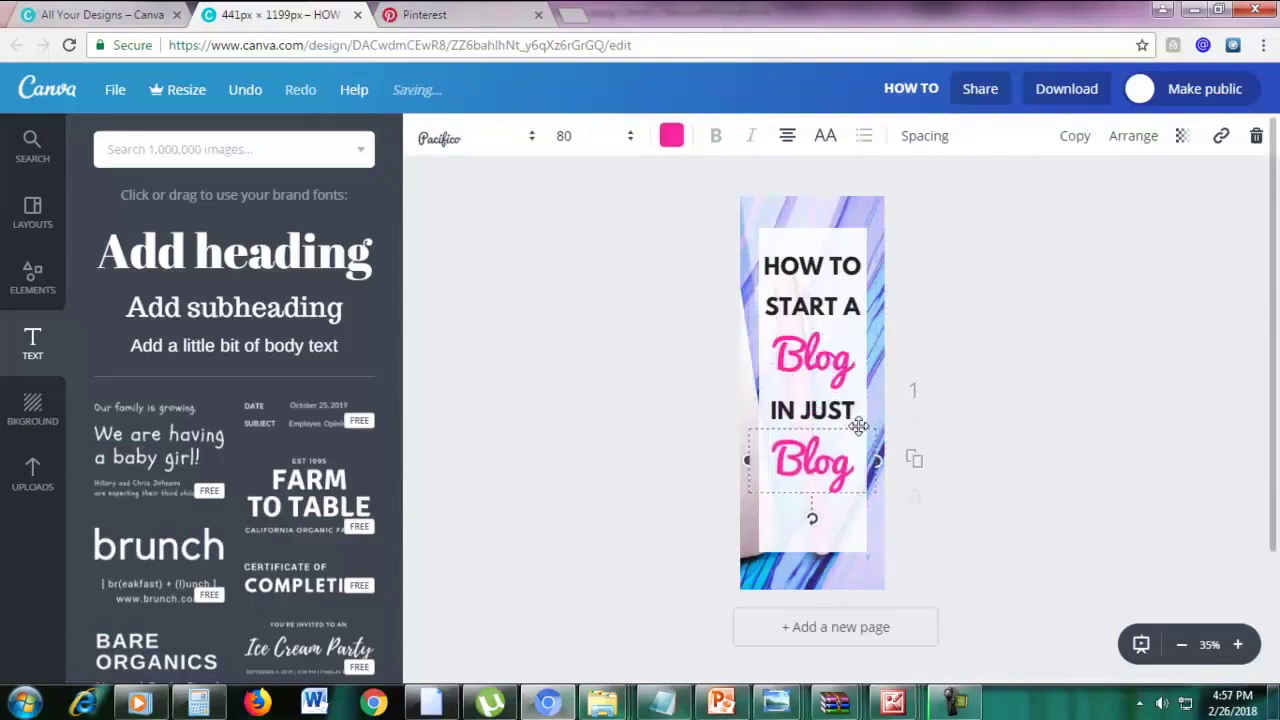
double_click(826, 450)
text(20)
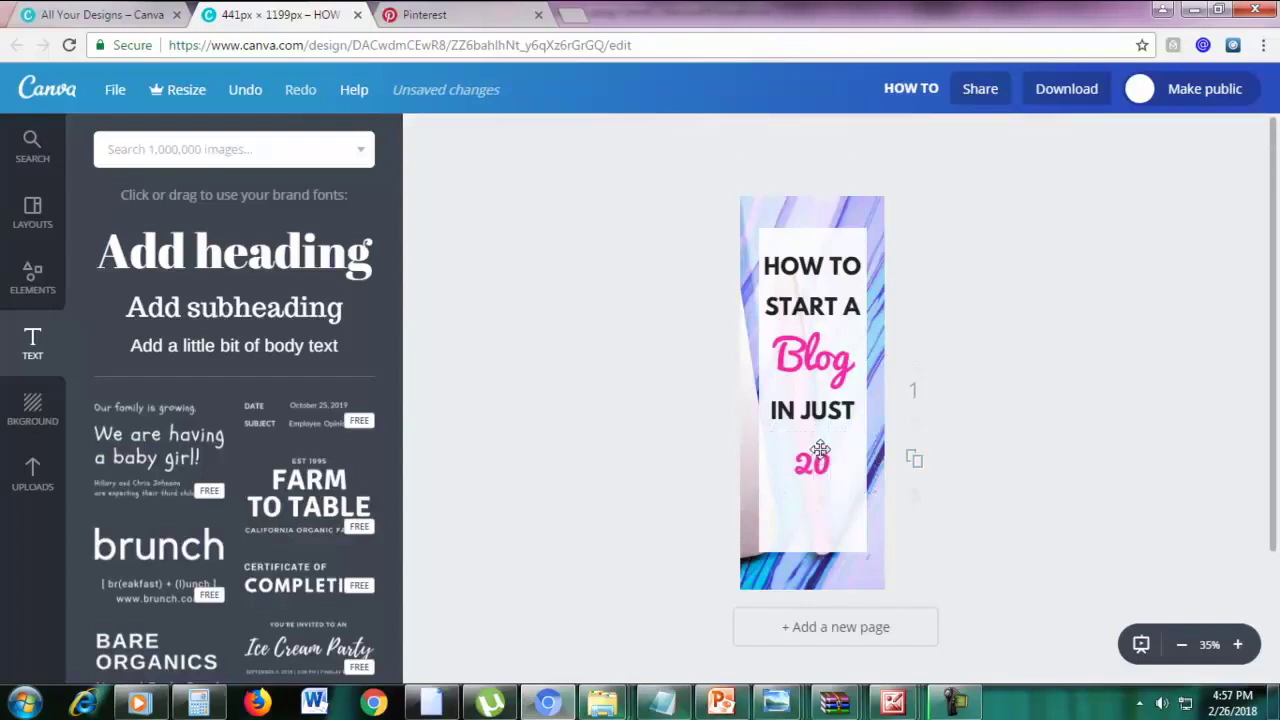
drag(820, 445, 821, 446)
Place a copy of IN JUST below 20 and change it to 'MINUTES'
click(815, 410)
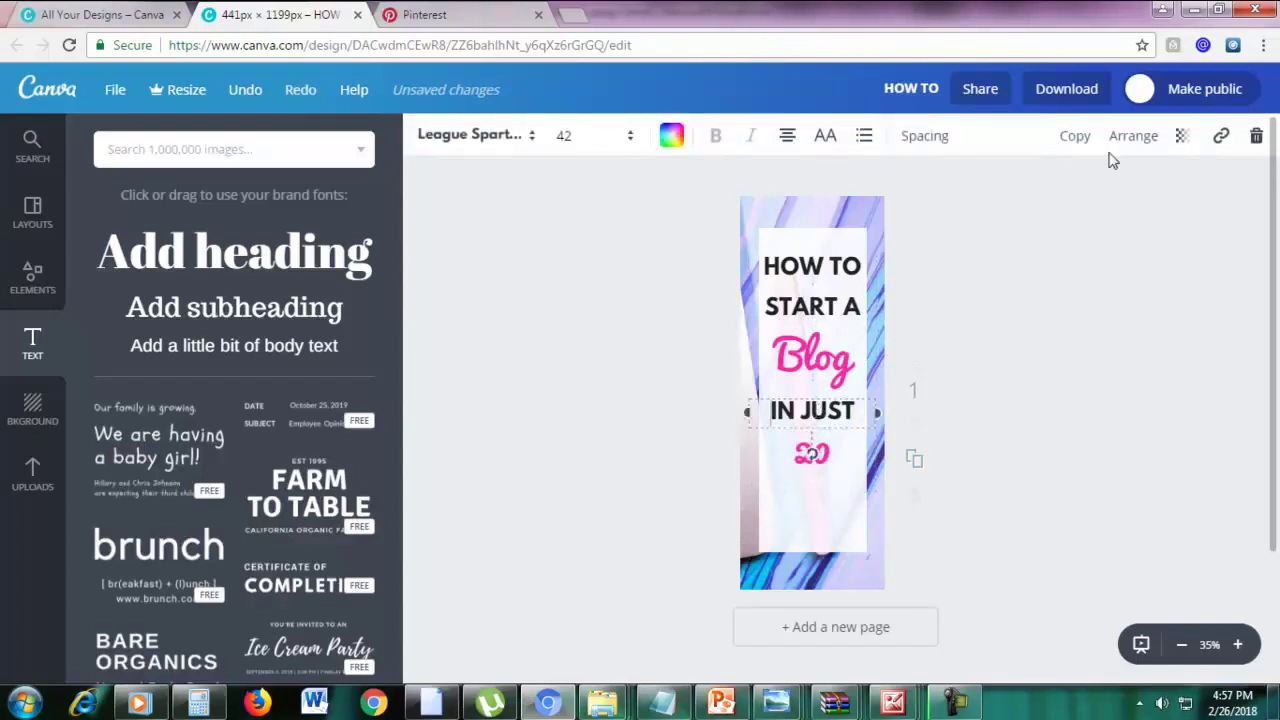
drag(816, 395, 816, 477)
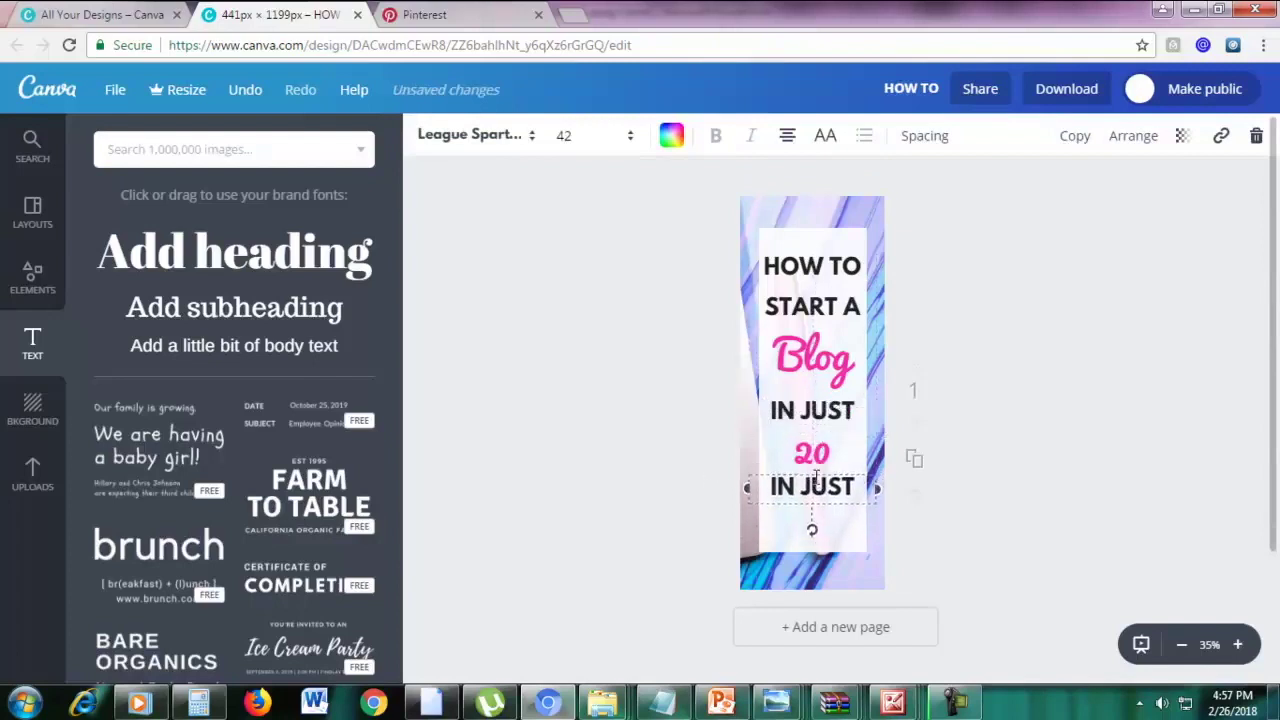
double_click(818, 486)
text(MINUTES)
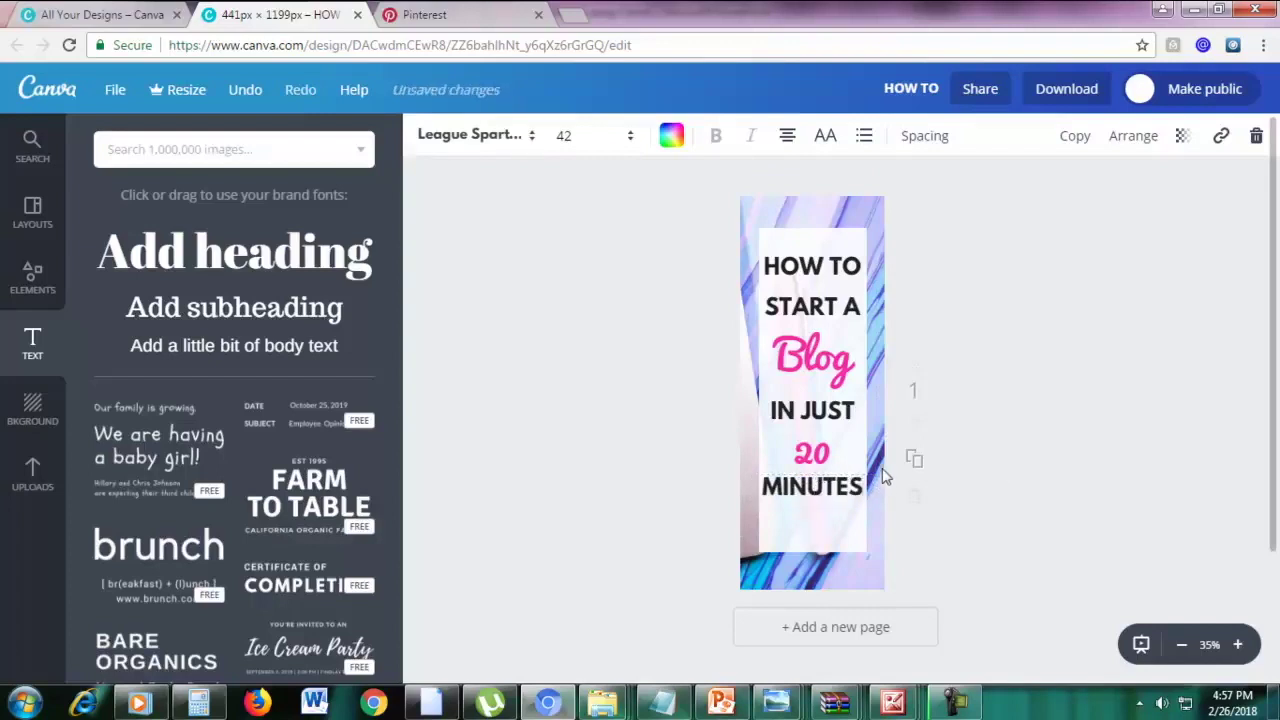
Set the pink 20 to size 110 and move it up above MINUTES
double_click(808, 452)
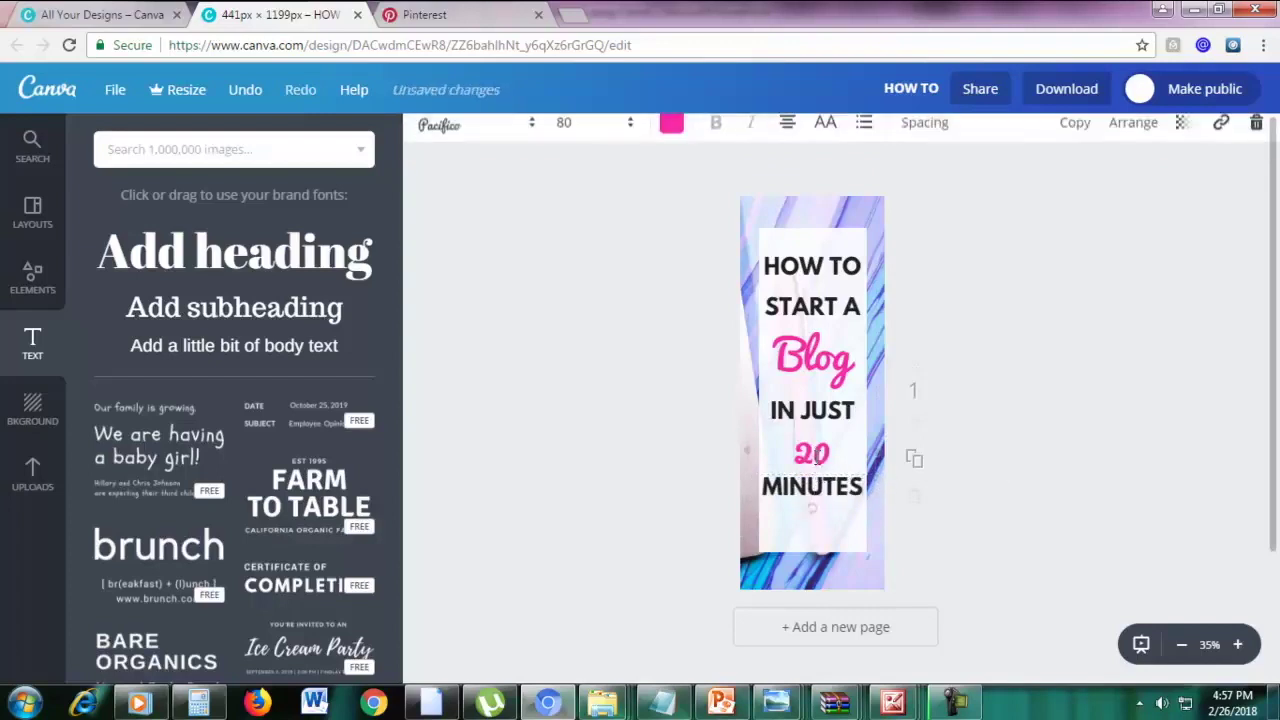
click(577, 137)
key(Return)
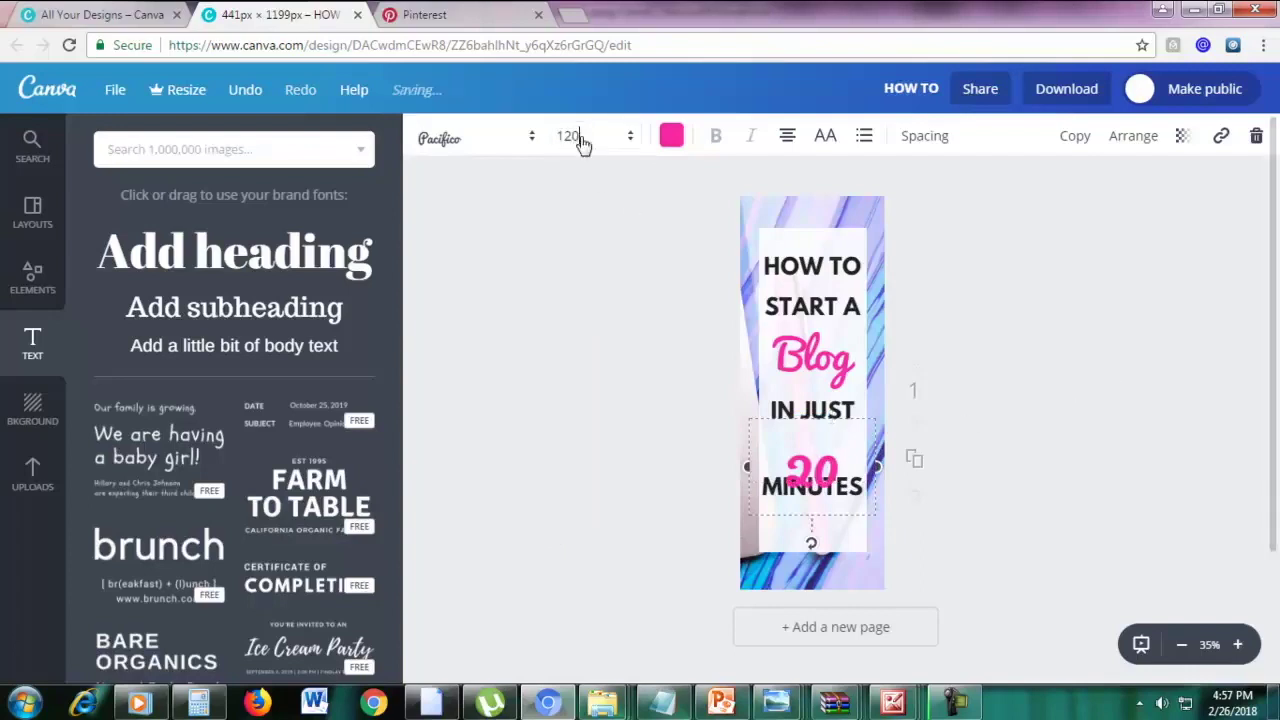
click(578, 136)
text(110)
key(Return)
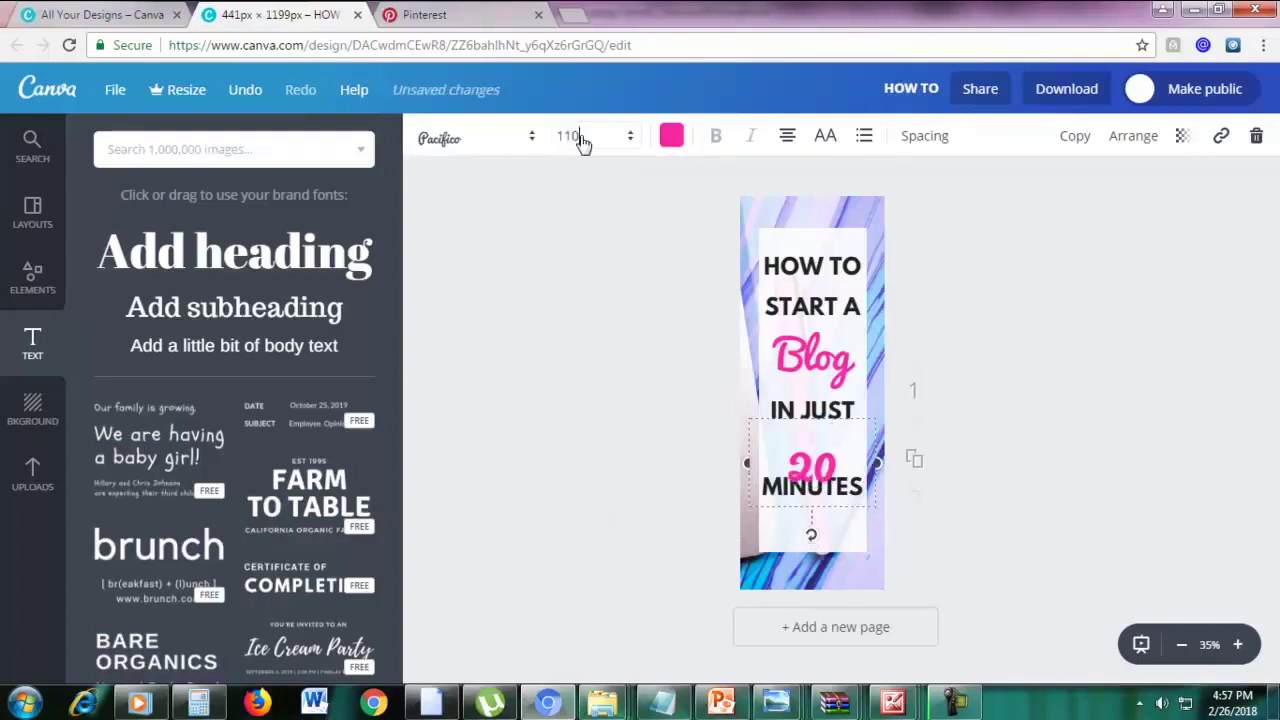
click(1241, 382)
drag(820, 462, 818, 446)
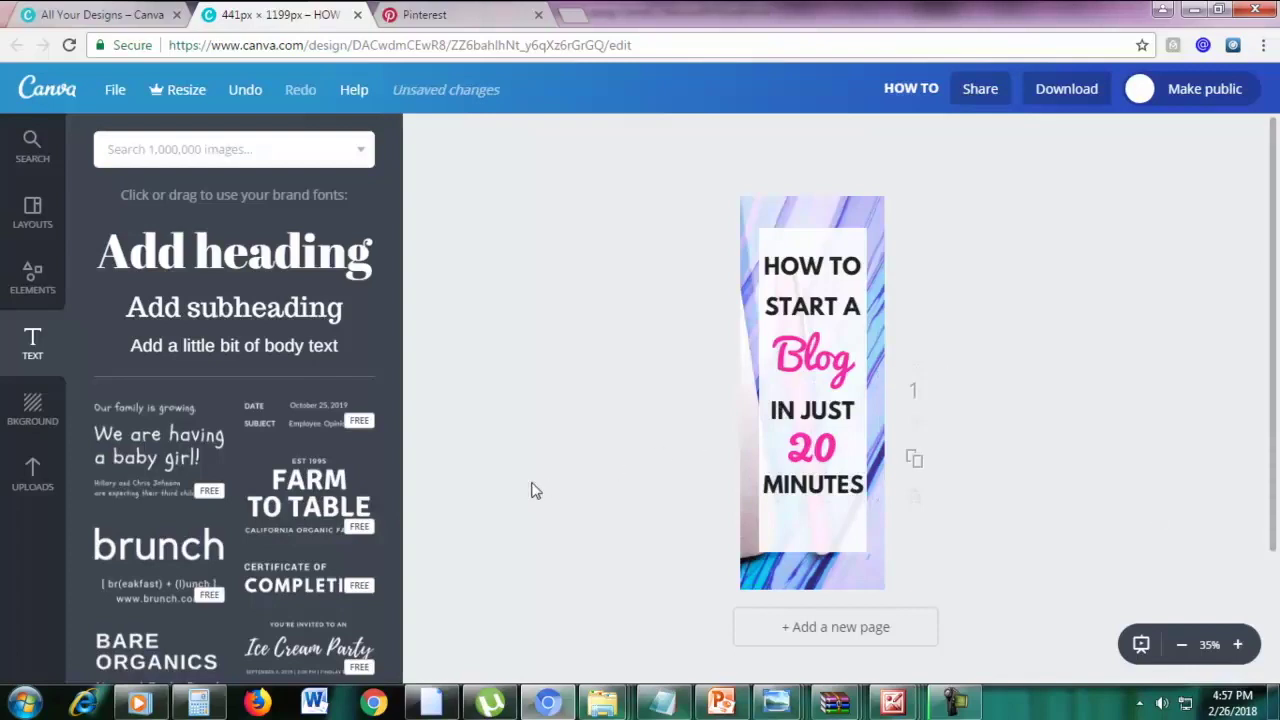
Add a square shape, stretch it into a full-width bar along the bottom, and colour it black
click(33, 285)
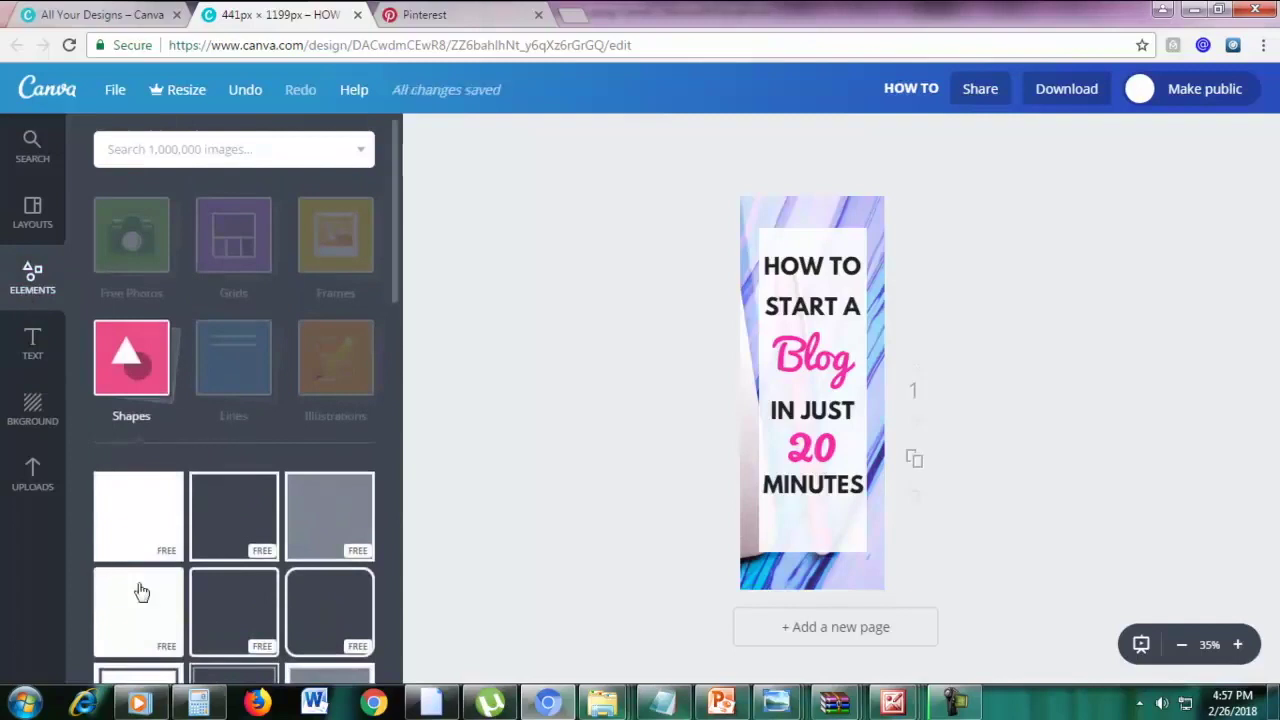
click(136, 530)
drag(812, 325, 789, 573)
drag(874, 573, 894, 573)
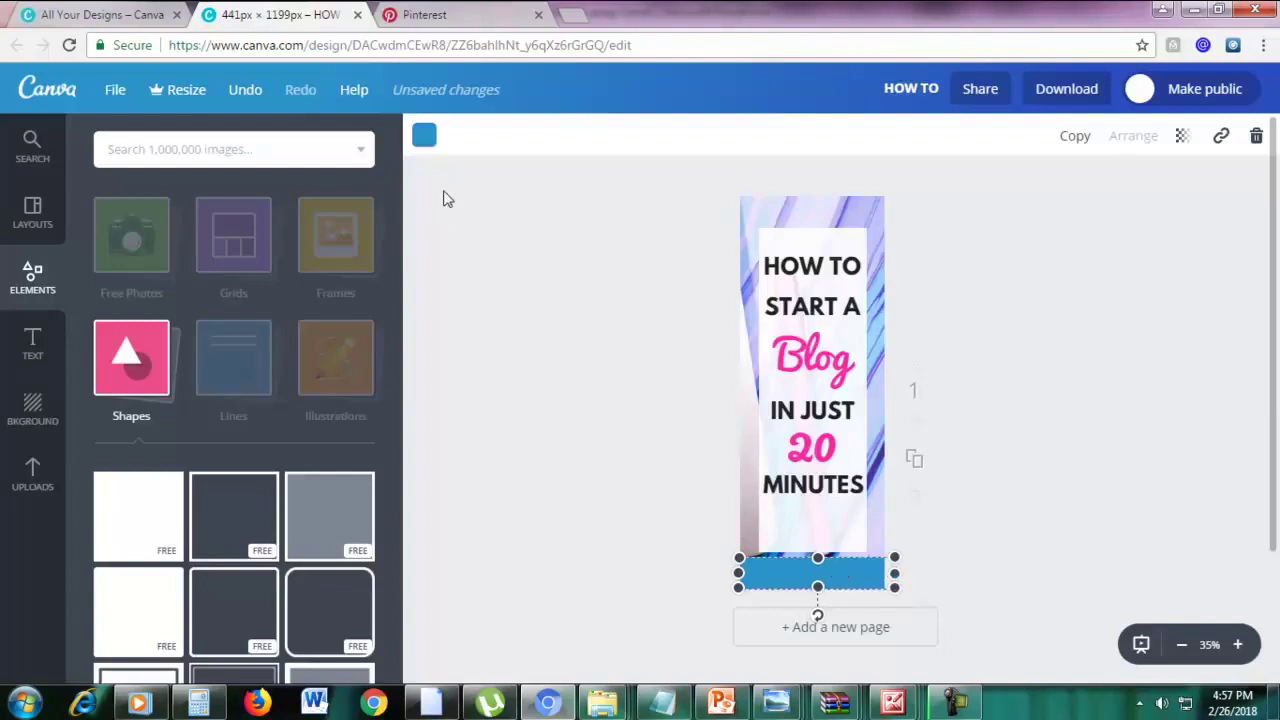
click(424, 136)
click(439, 462)
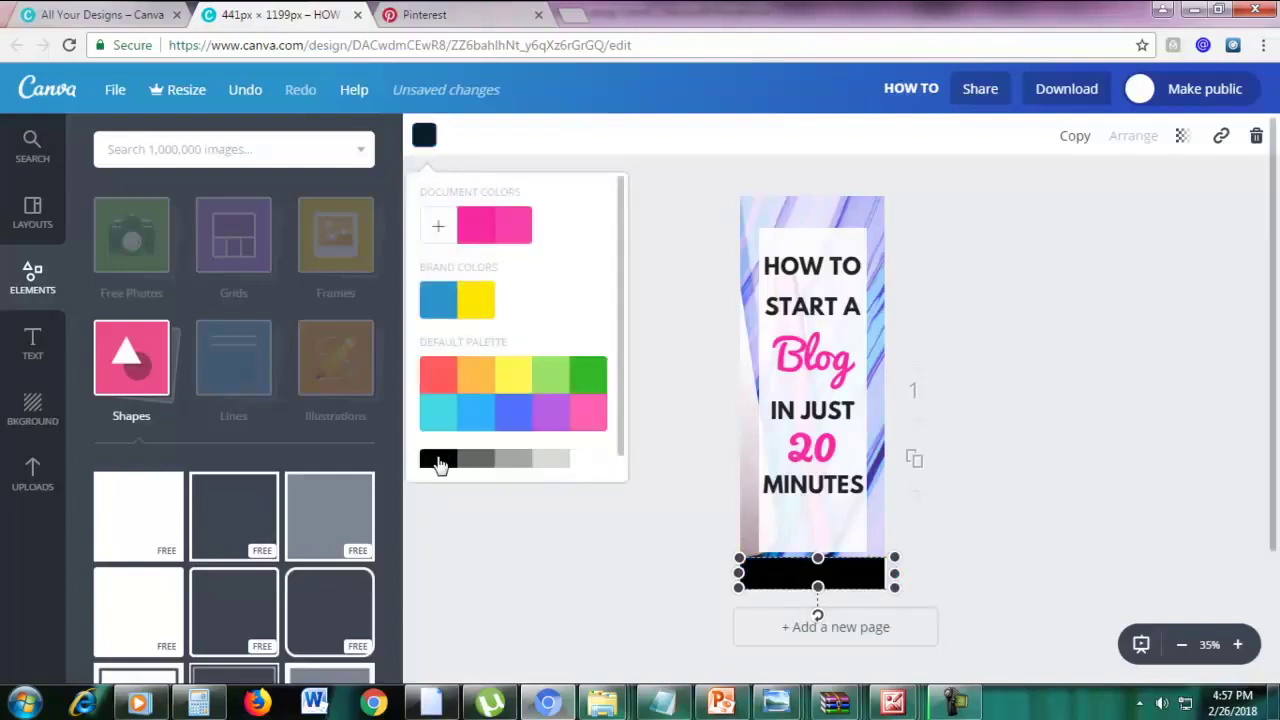
click(1120, 457)
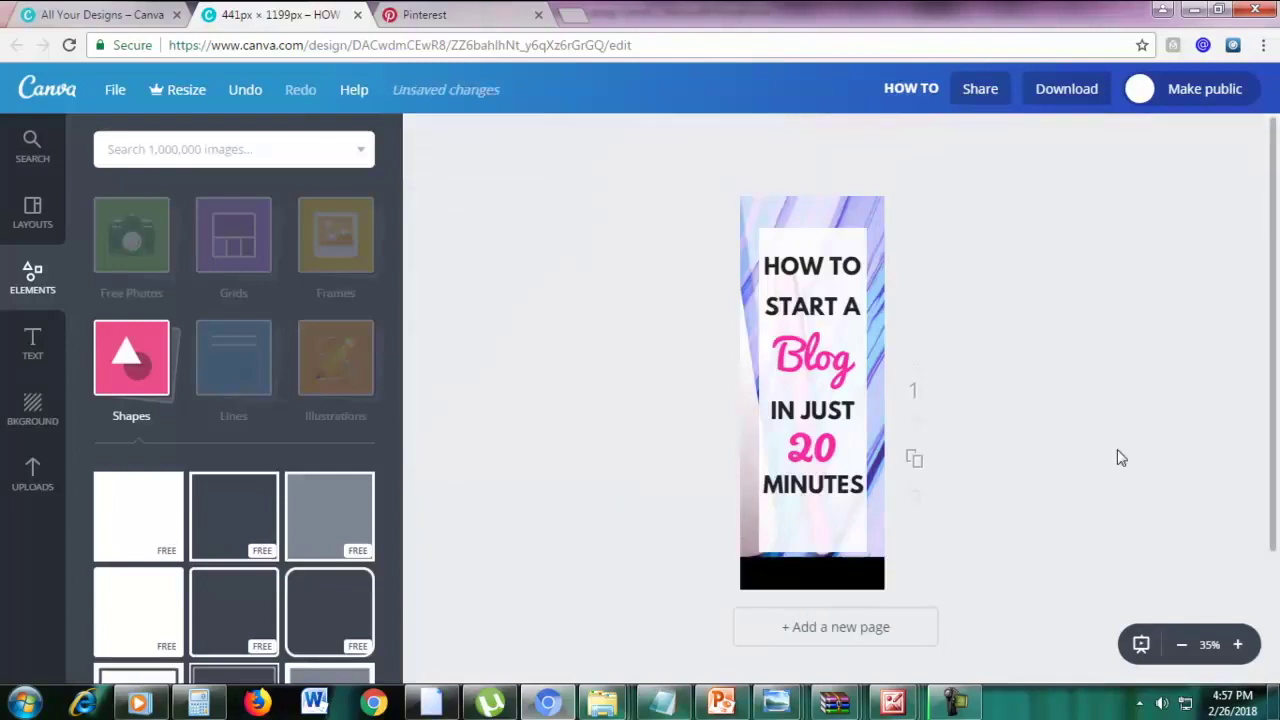
click(847, 532)
Pull the white panel's bottom edge up and set its transparency to about 91
drag(812, 551, 813, 512)
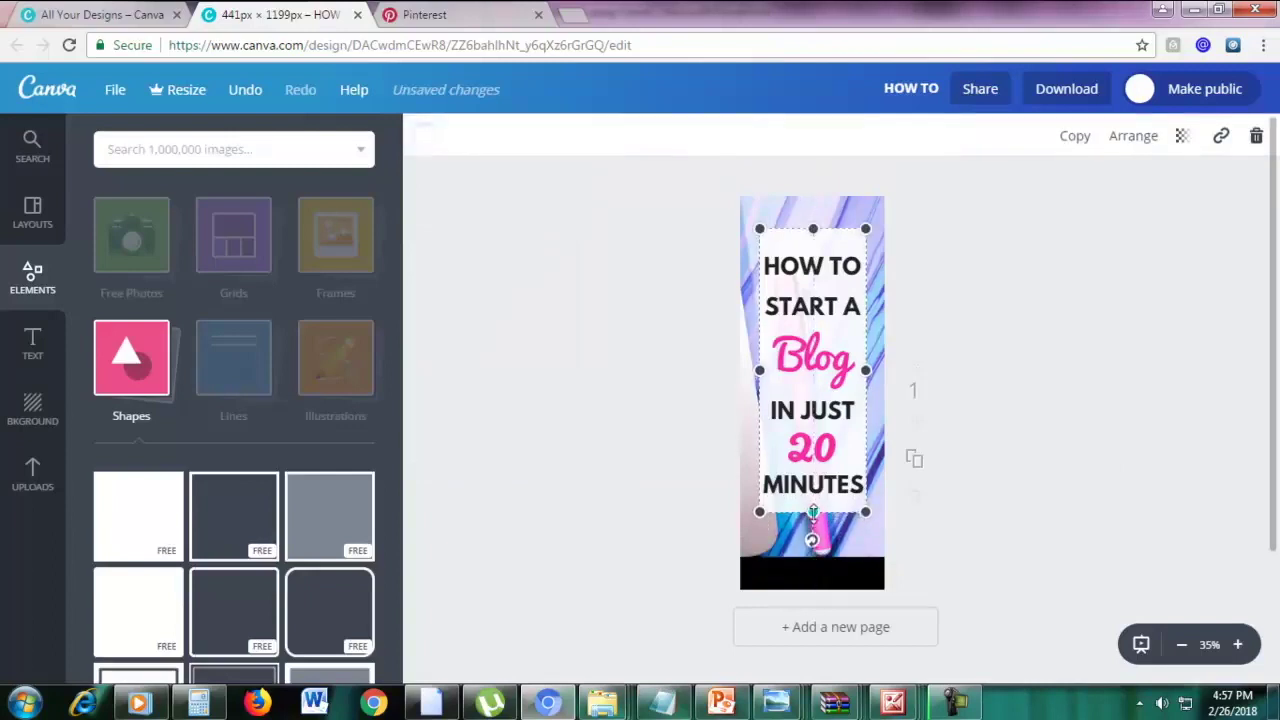
click(1068, 505)
click(836, 249)
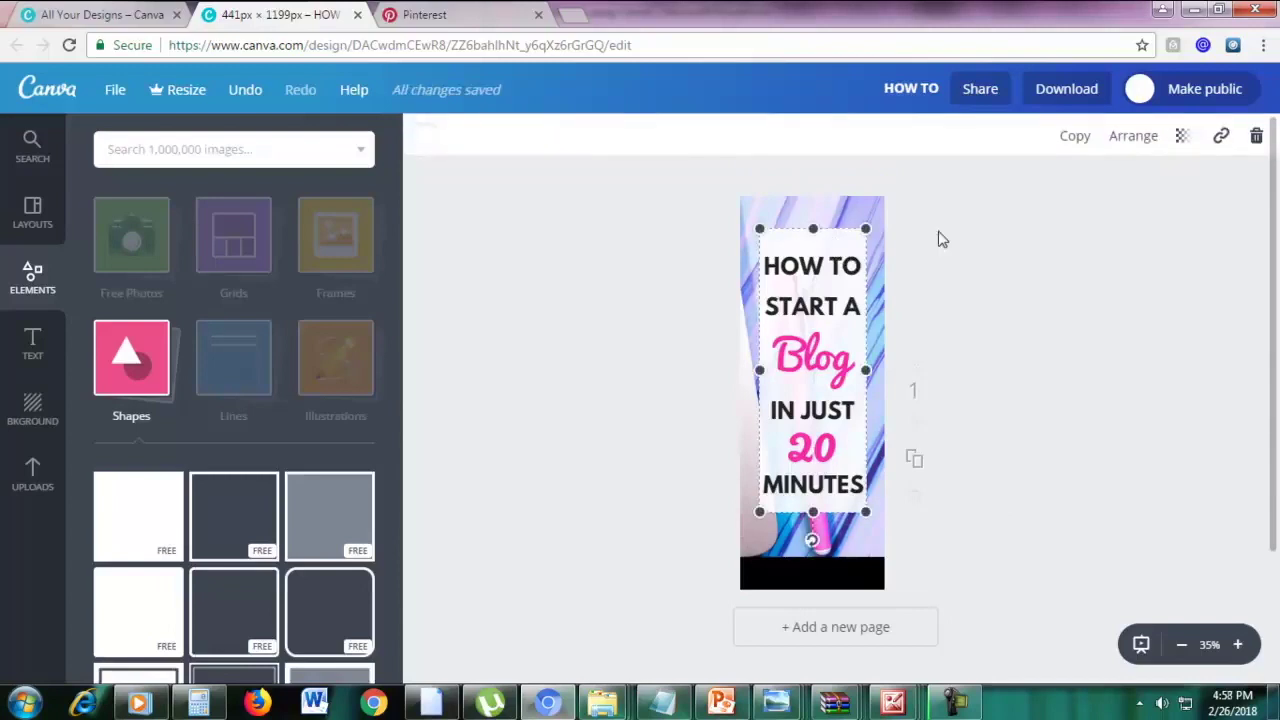
click(1183, 137)
drag(1138, 196, 1174, 197)
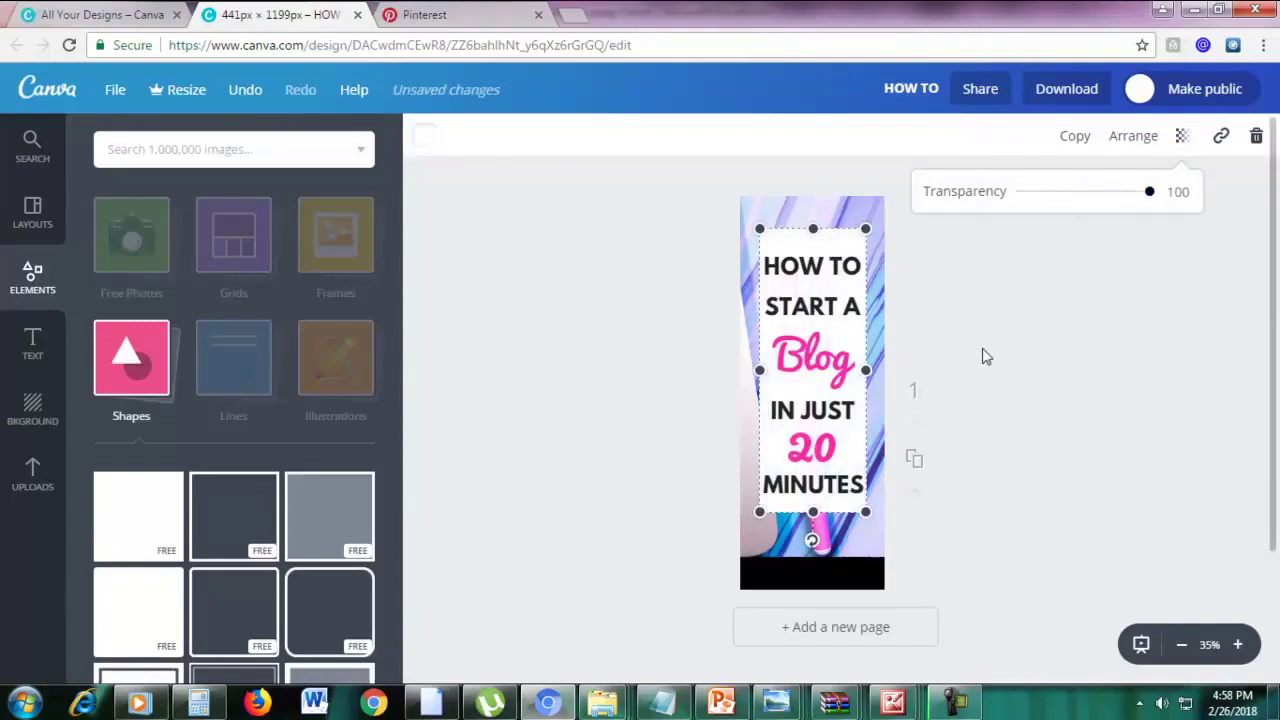
mouse_move(1152, 198)
mouse_down()
mouse_move(1112, 206)
mouse_move(1146, 208)
mouse_up()
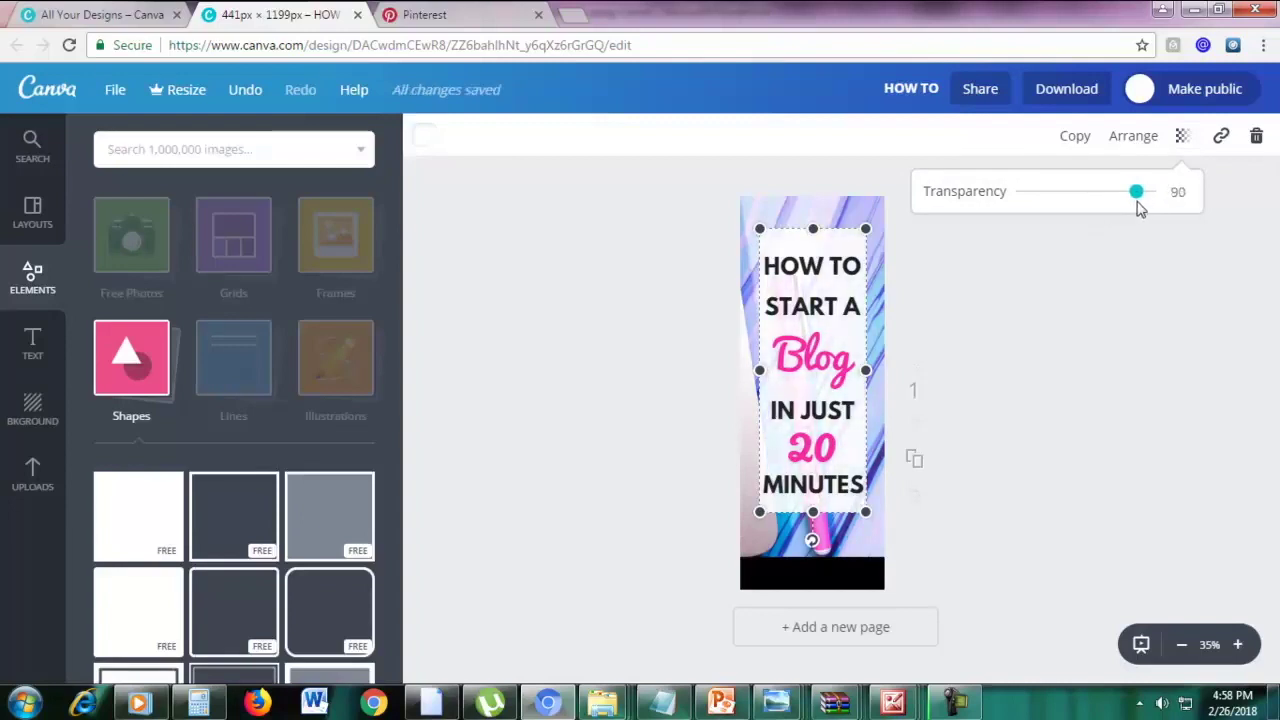
drag(1128, 199, 1142, 203)
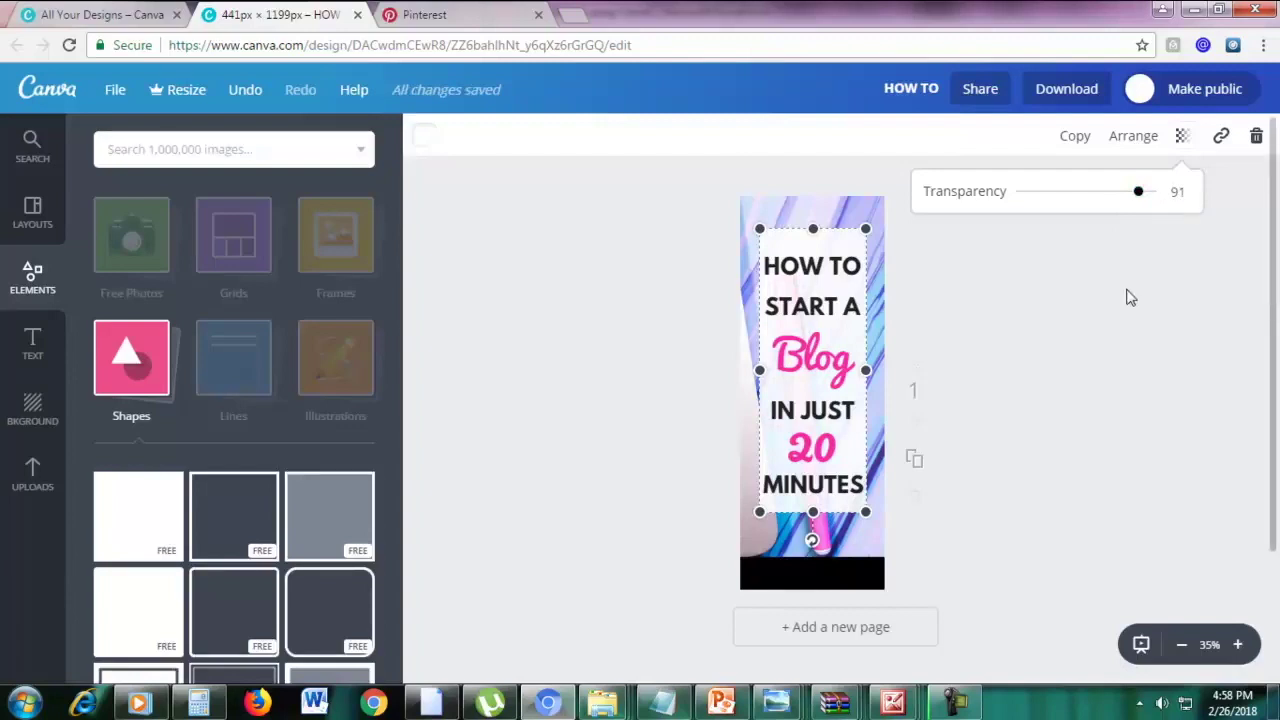
click(1129, 294)
click(1046, 400)
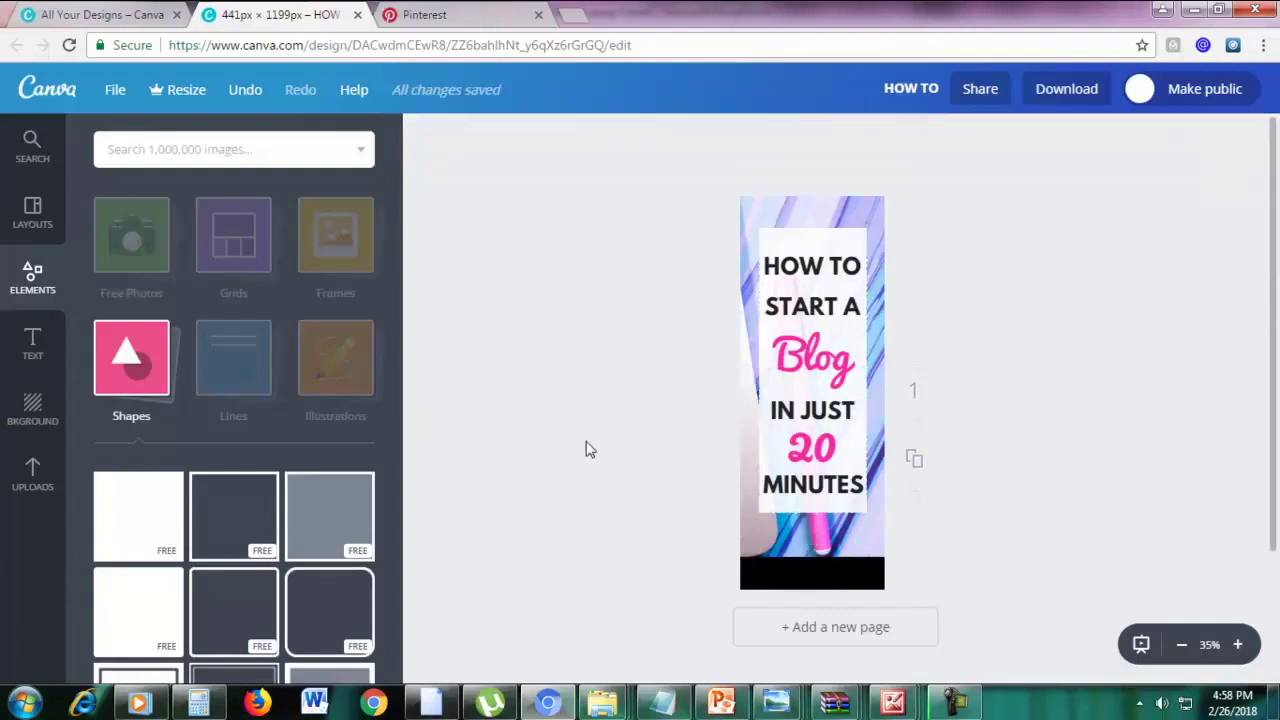
Add a subheading on the black footer, colour it white, and type 'Marketingboo.com'
click(36, 344)
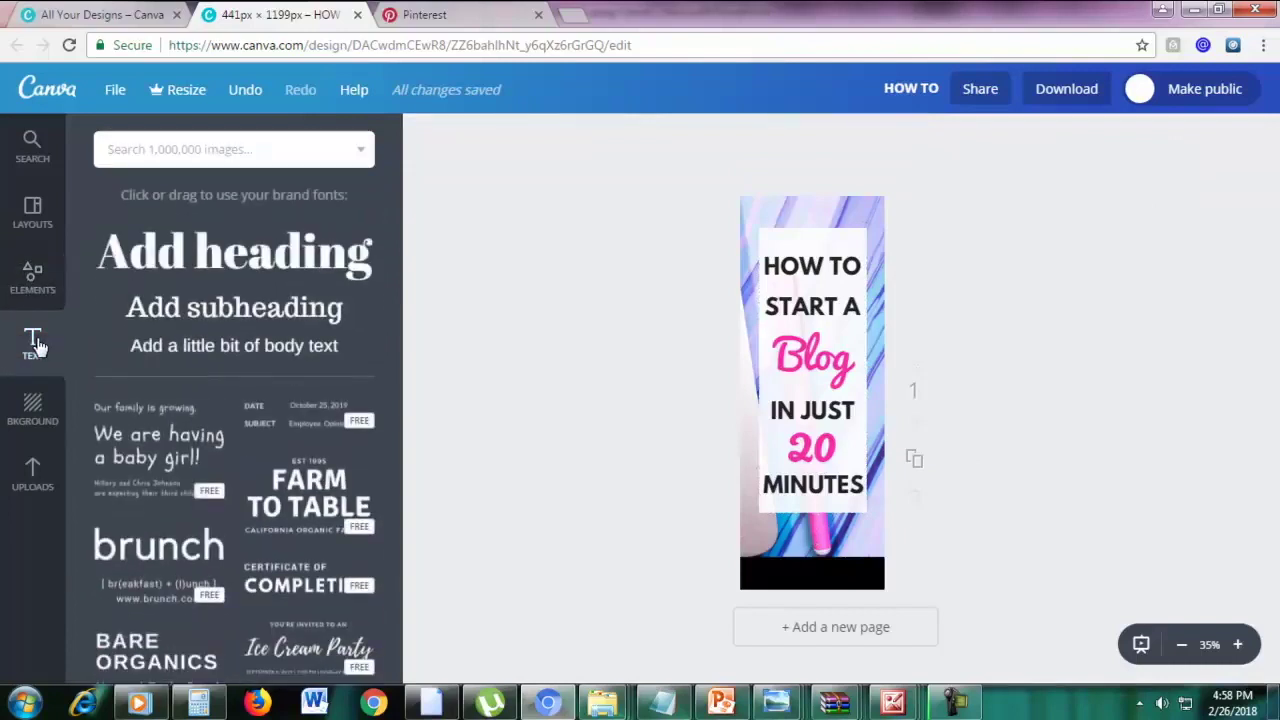
click(220, 316)
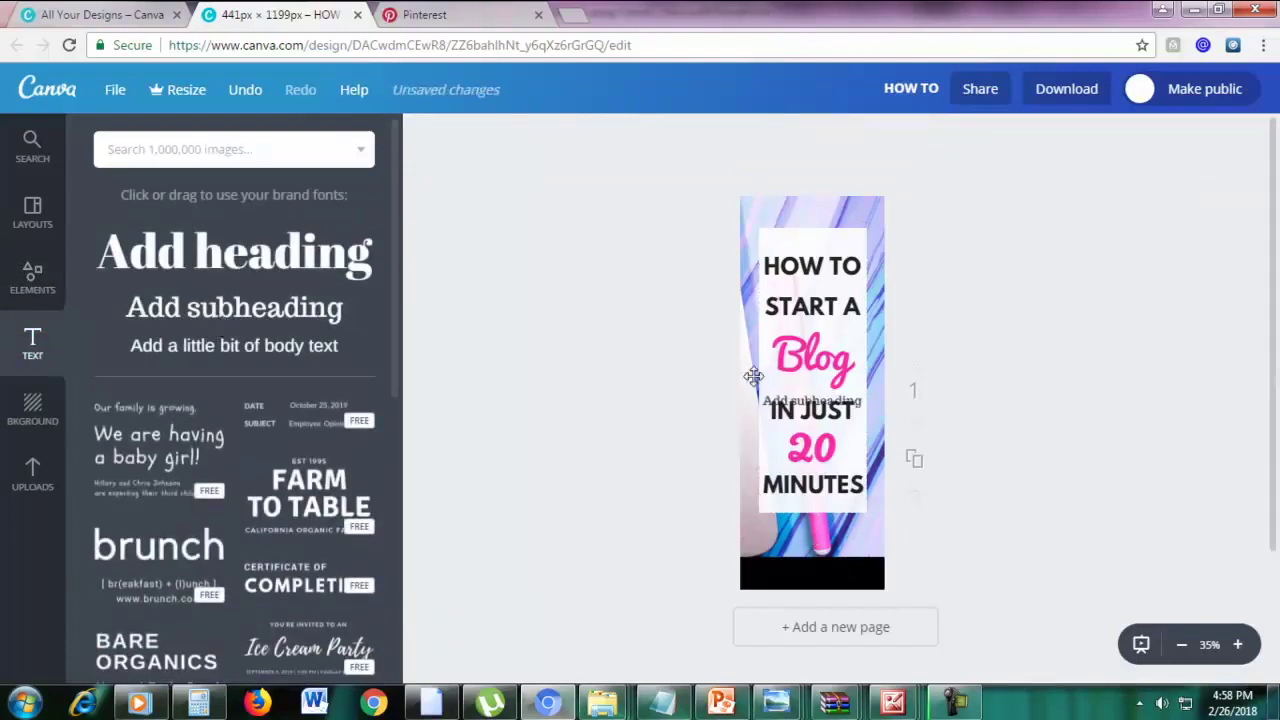
drag(793, 390, 799, 562)
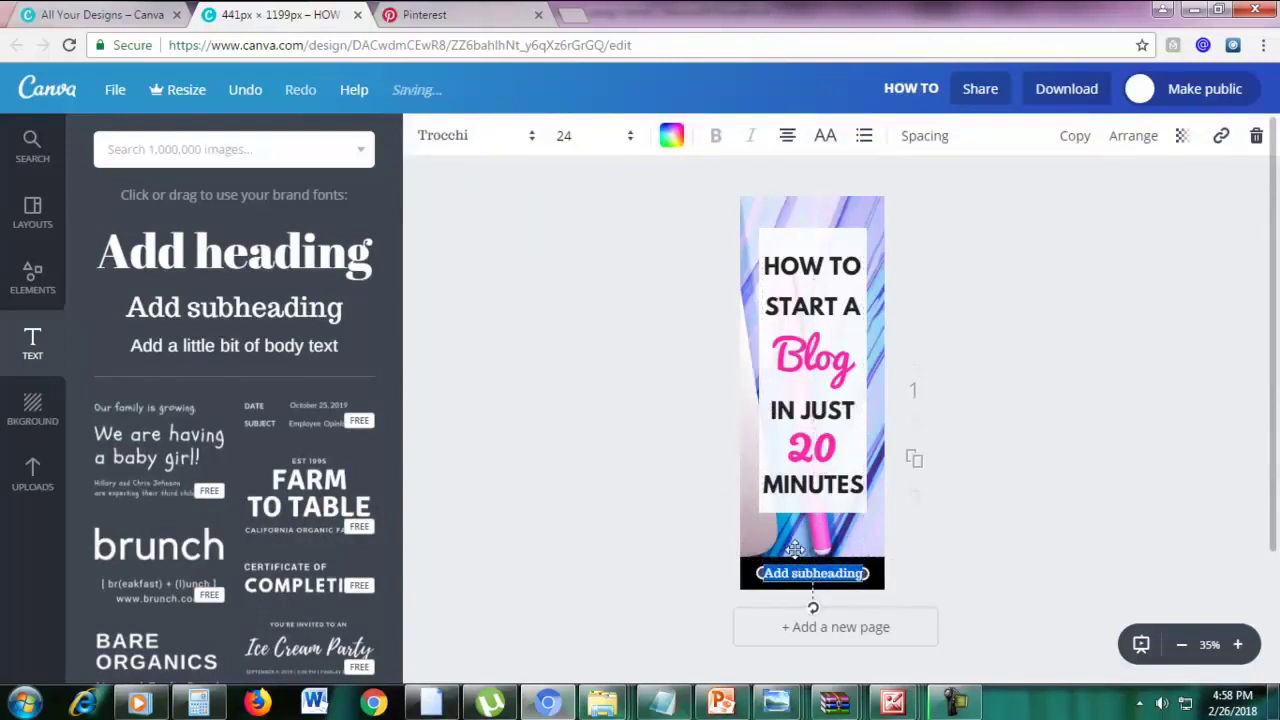
click(671, 136)
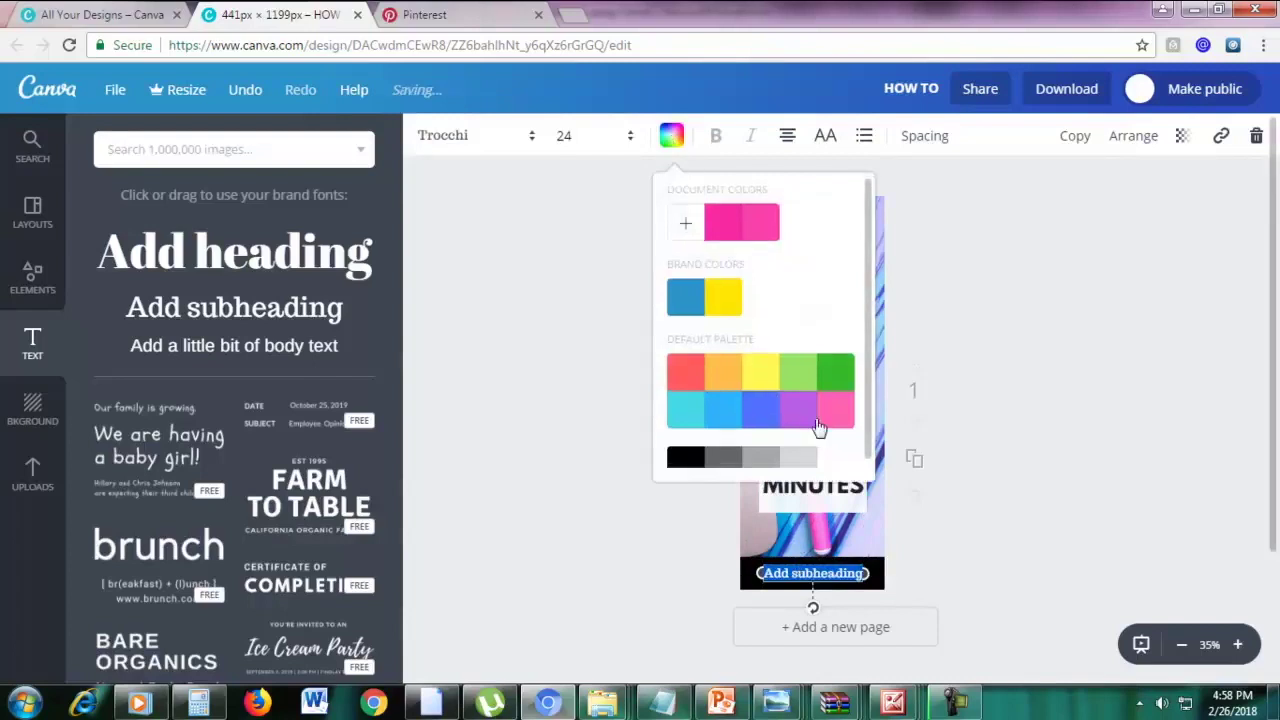
scroll(830, 440, down, 1)
click(838, 450)
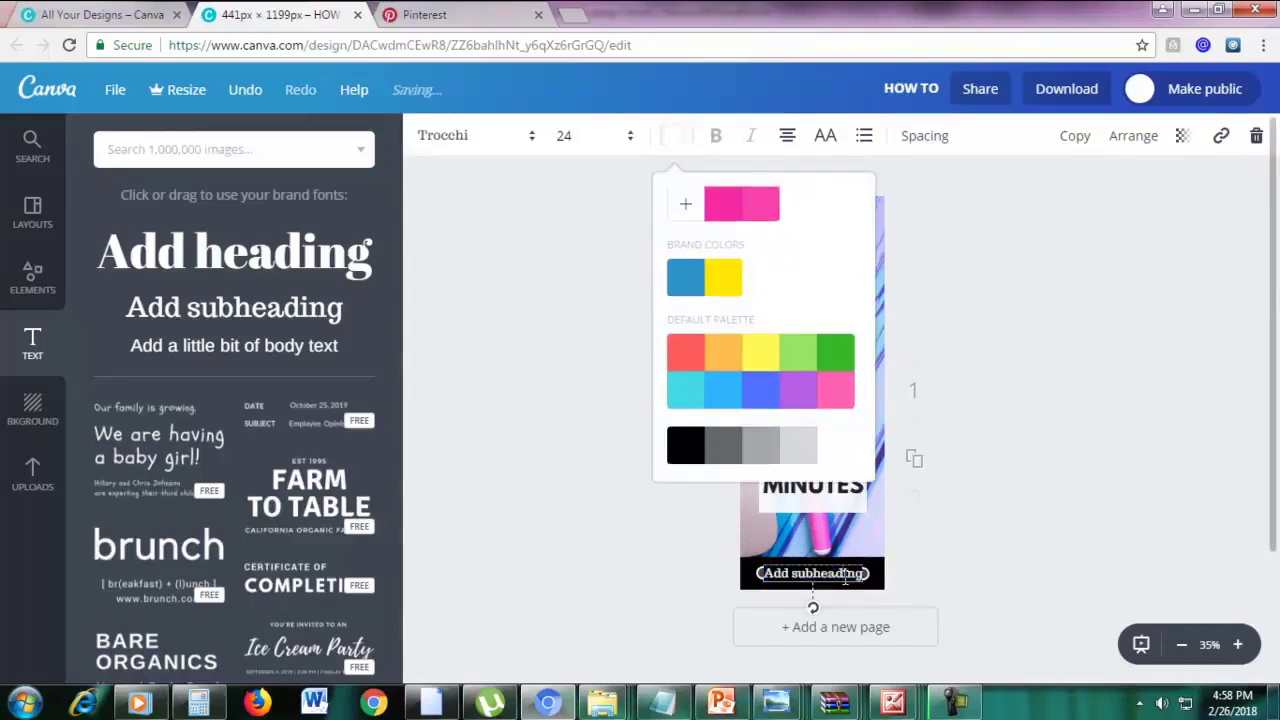
text(Marketingboo.com)
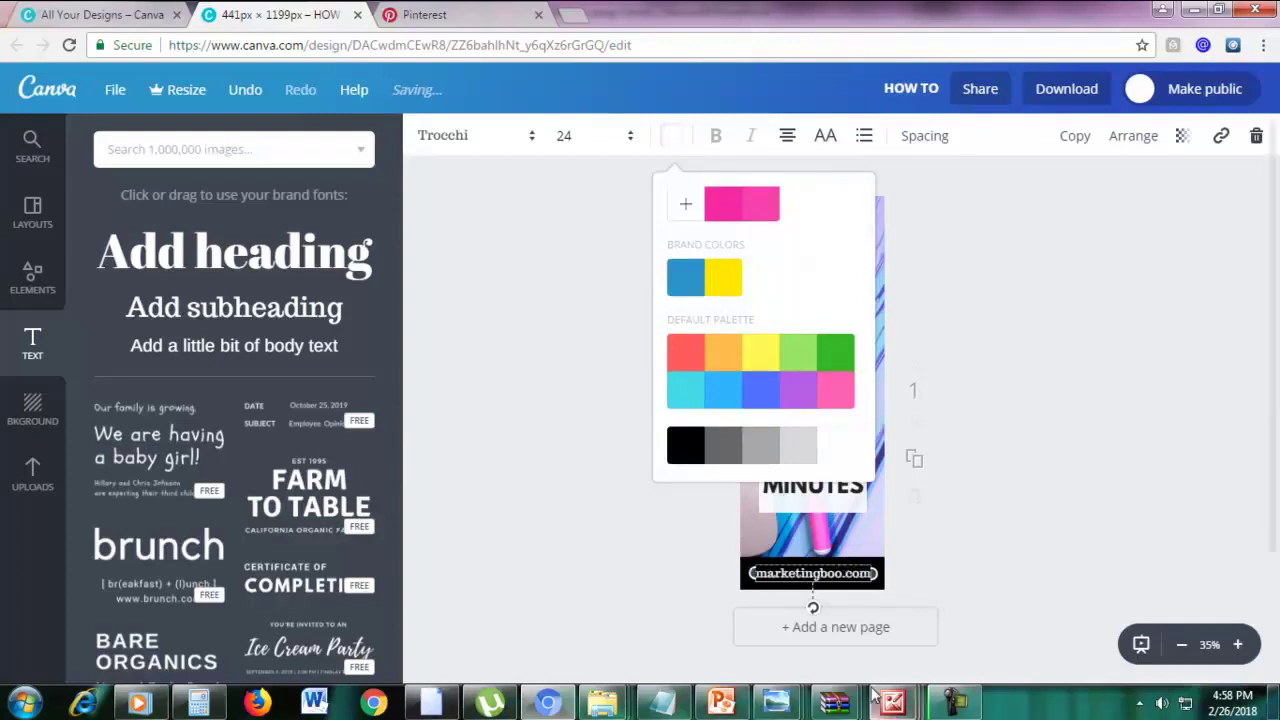
click(1075, 410)
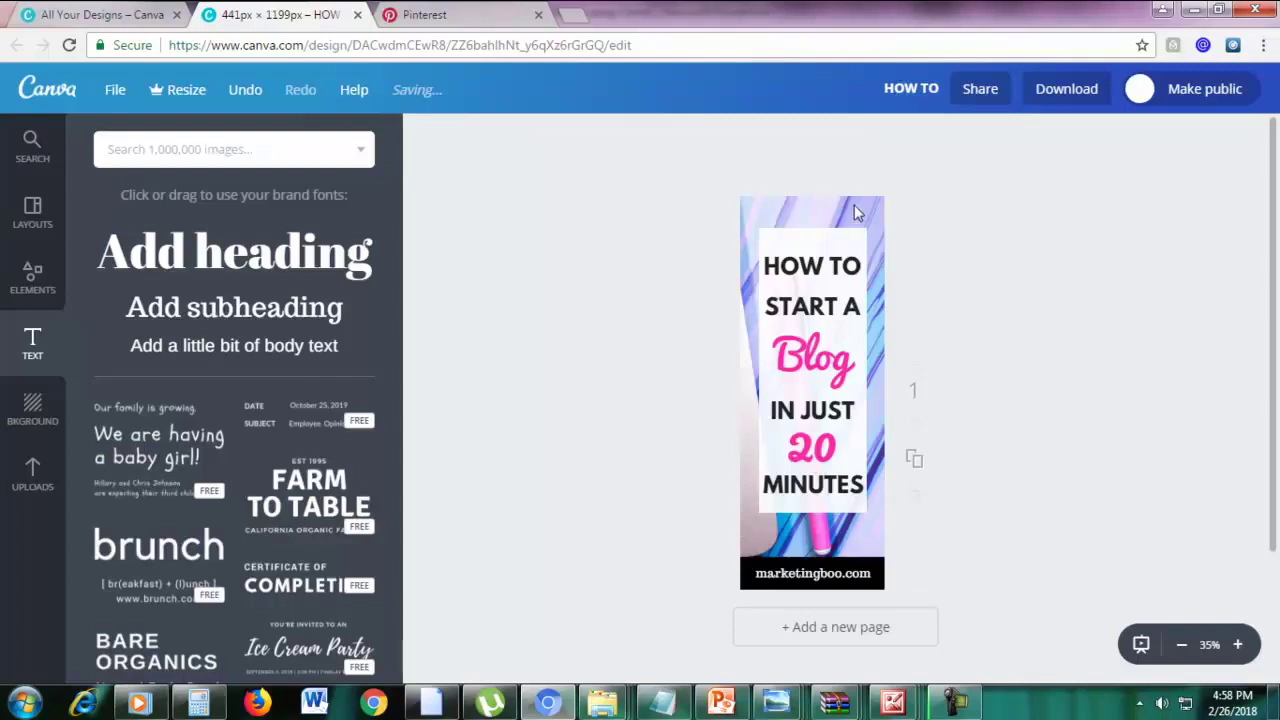
Upload the fstockphotosb-20 laptop photo and drop it onto the pin just above the footer
click(32, 478)
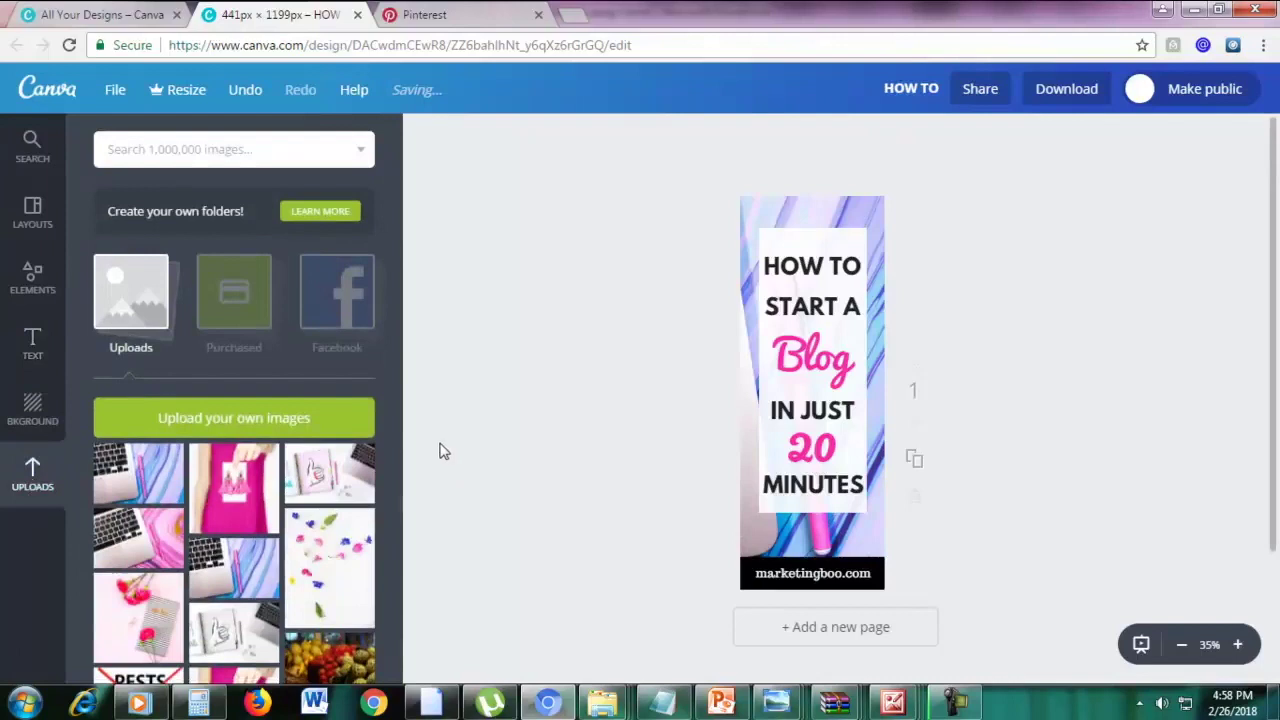
click(264, 432)
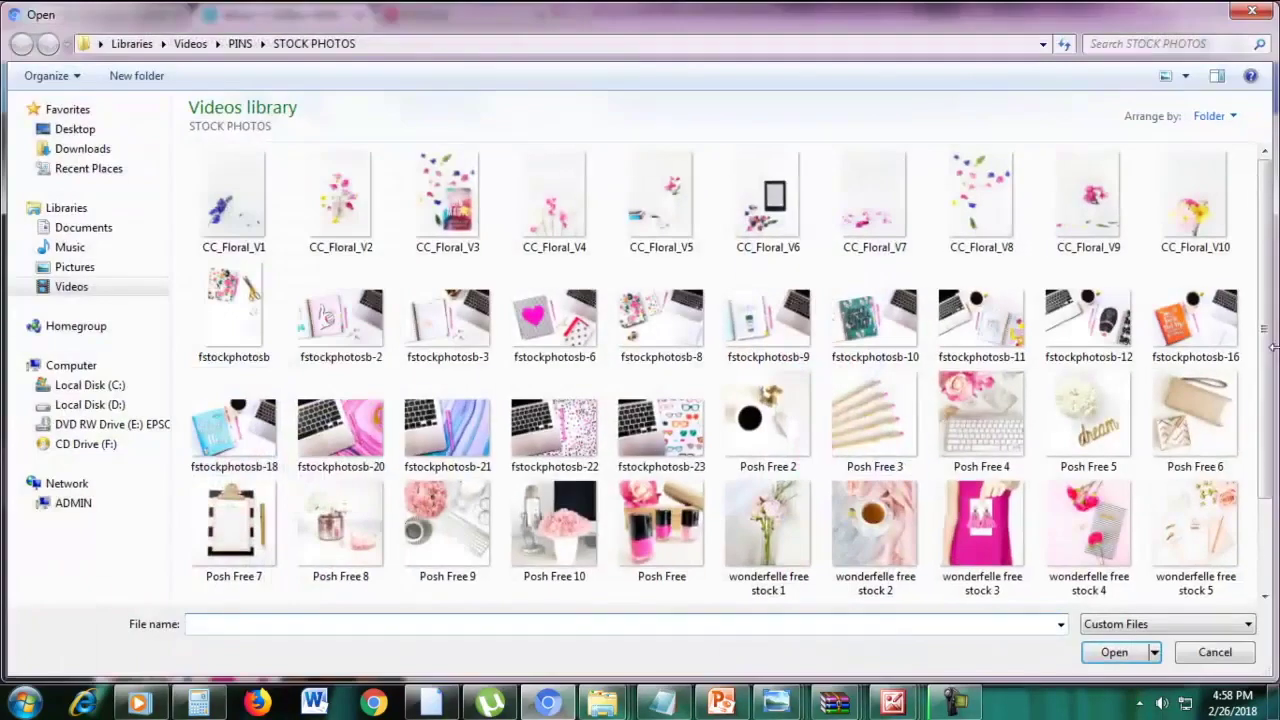
drag(1265, 338, 1265, 392)
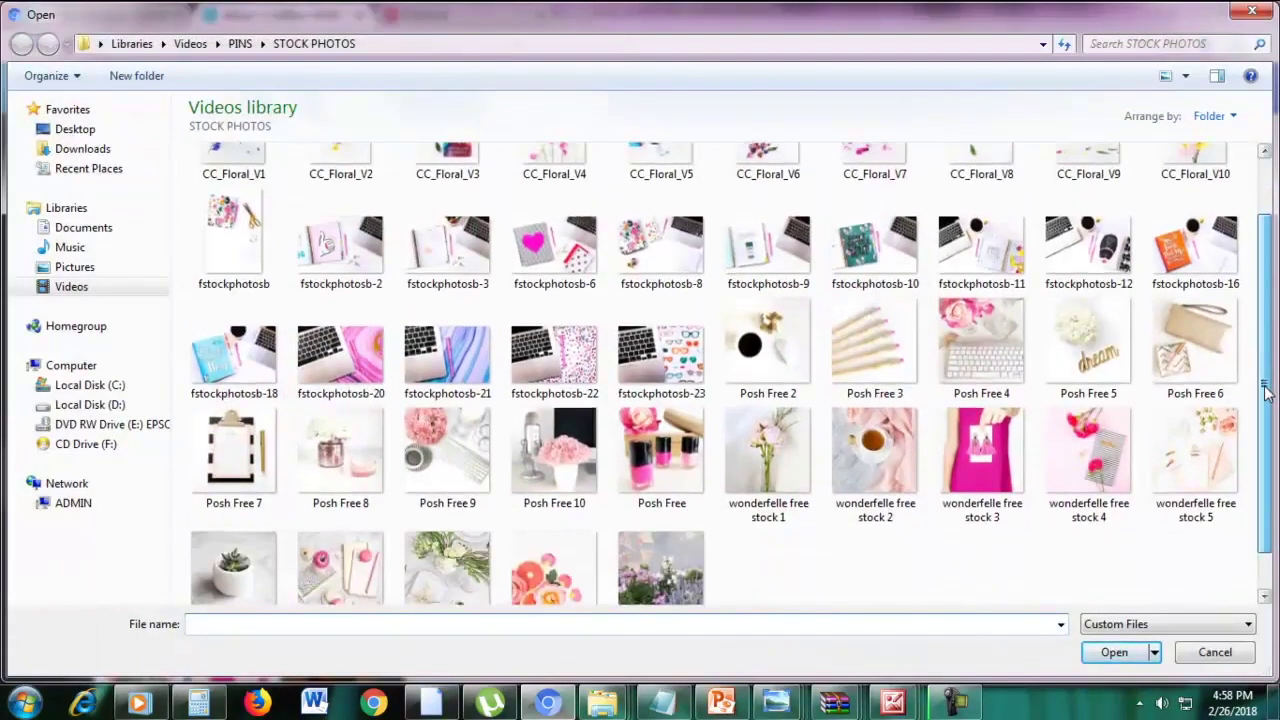
double_click(352, 388)
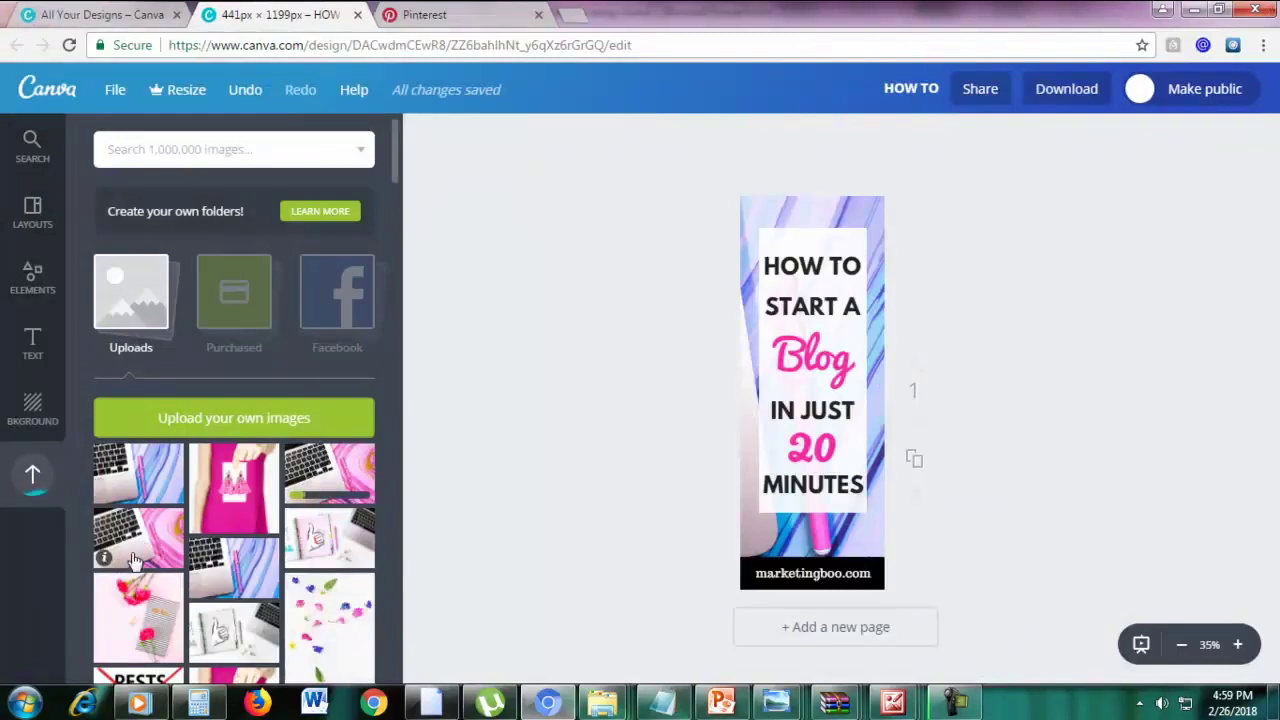
drag(120, 558, 794, 542)
drag(791, 473, 788, 493)
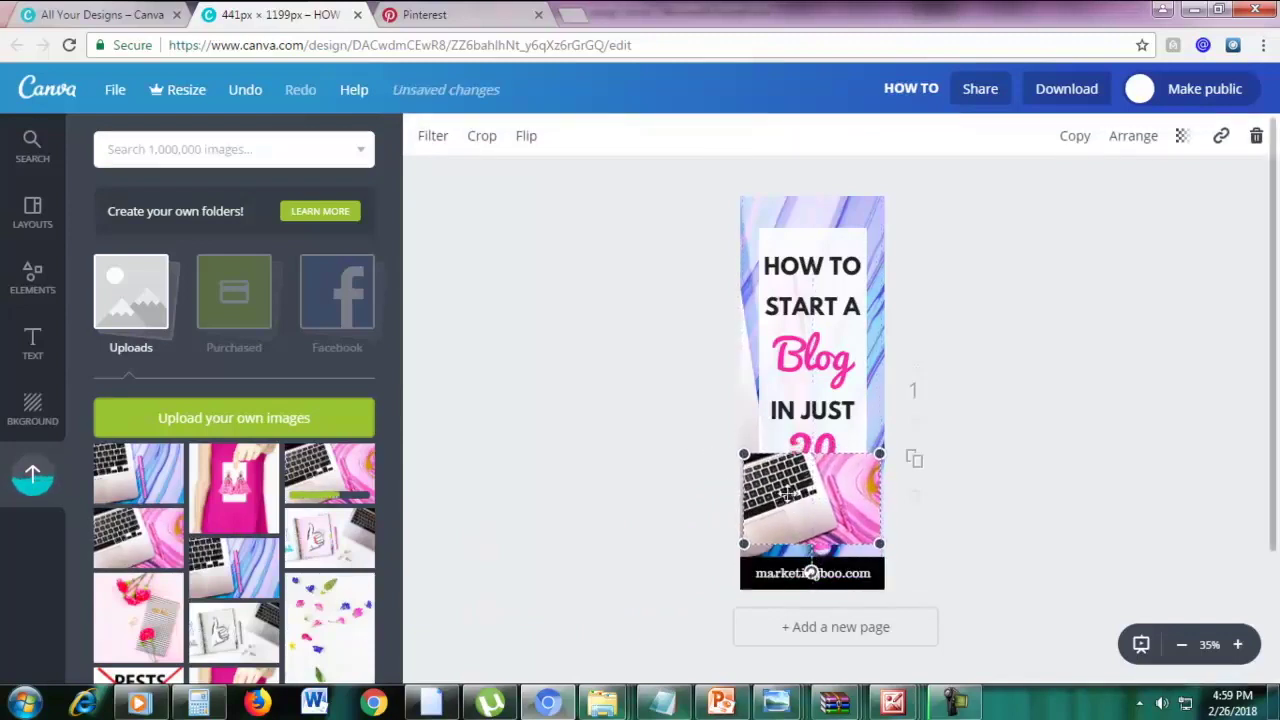
Send the laptop photo behind the text, delete the old marble background, and reposition the photo
click(1122, 140)
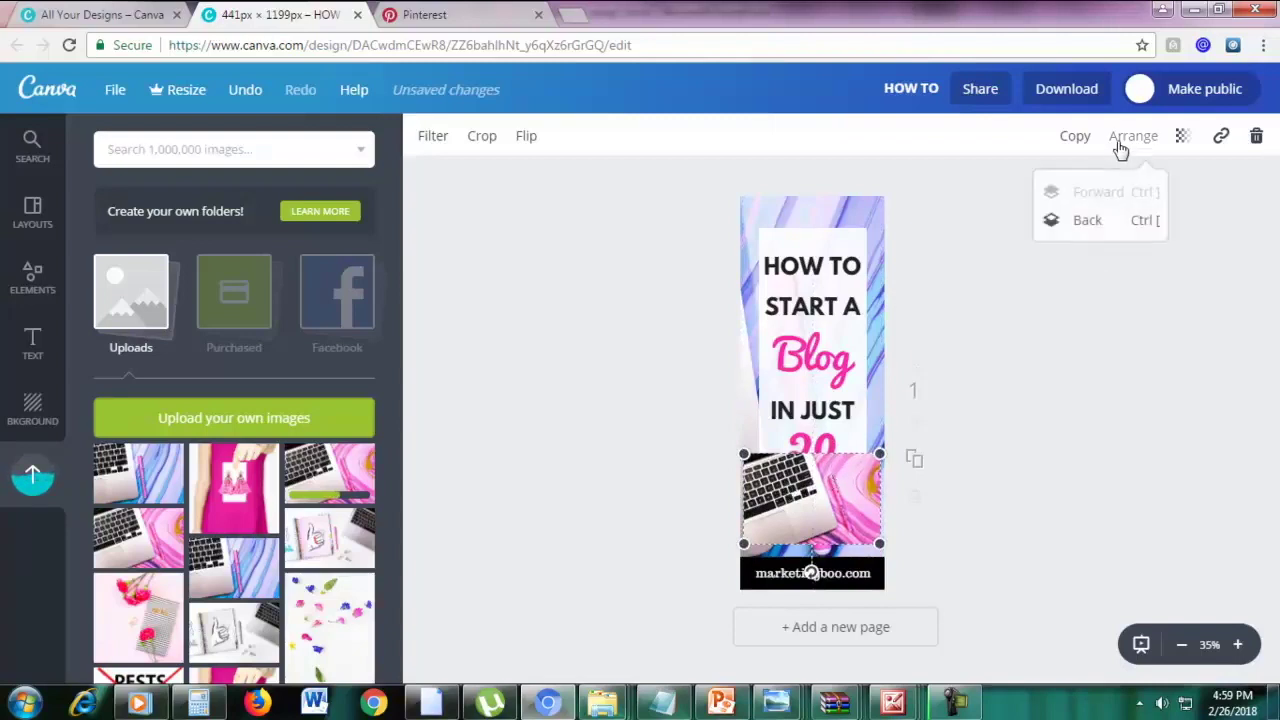
click(1088, 221)
drag(842, 530, 843, 550)
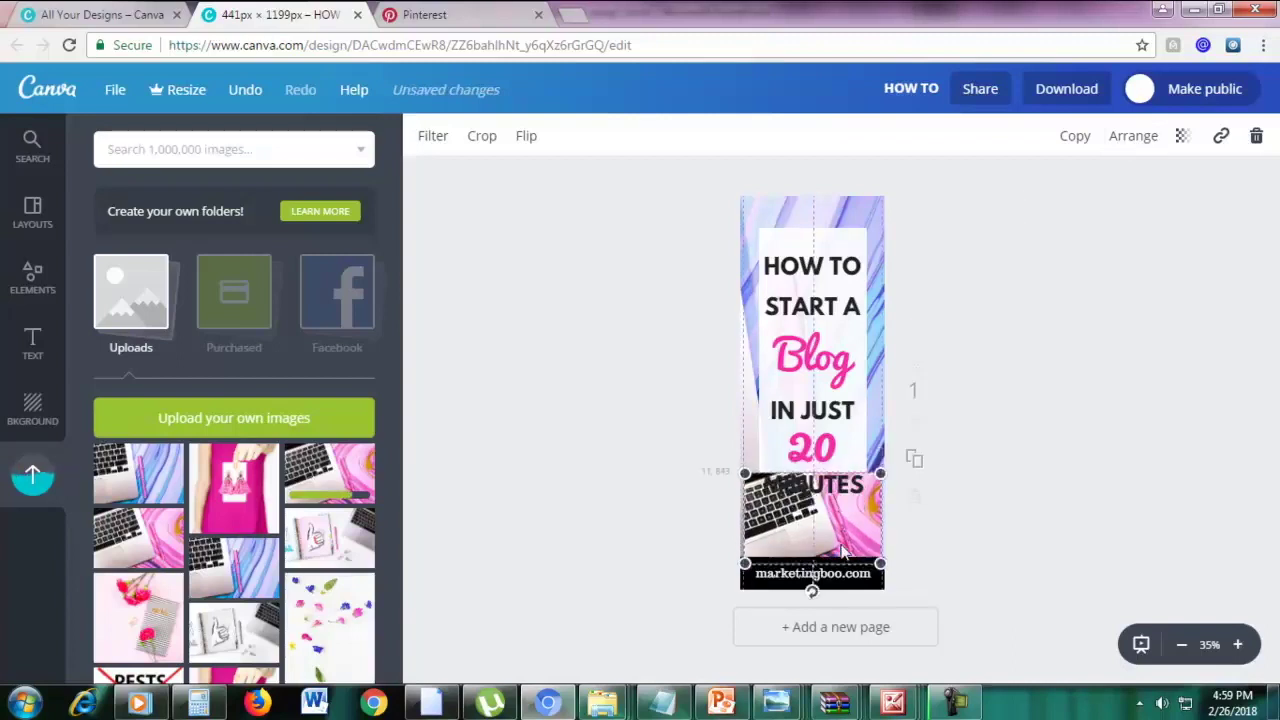
click(810, 213)
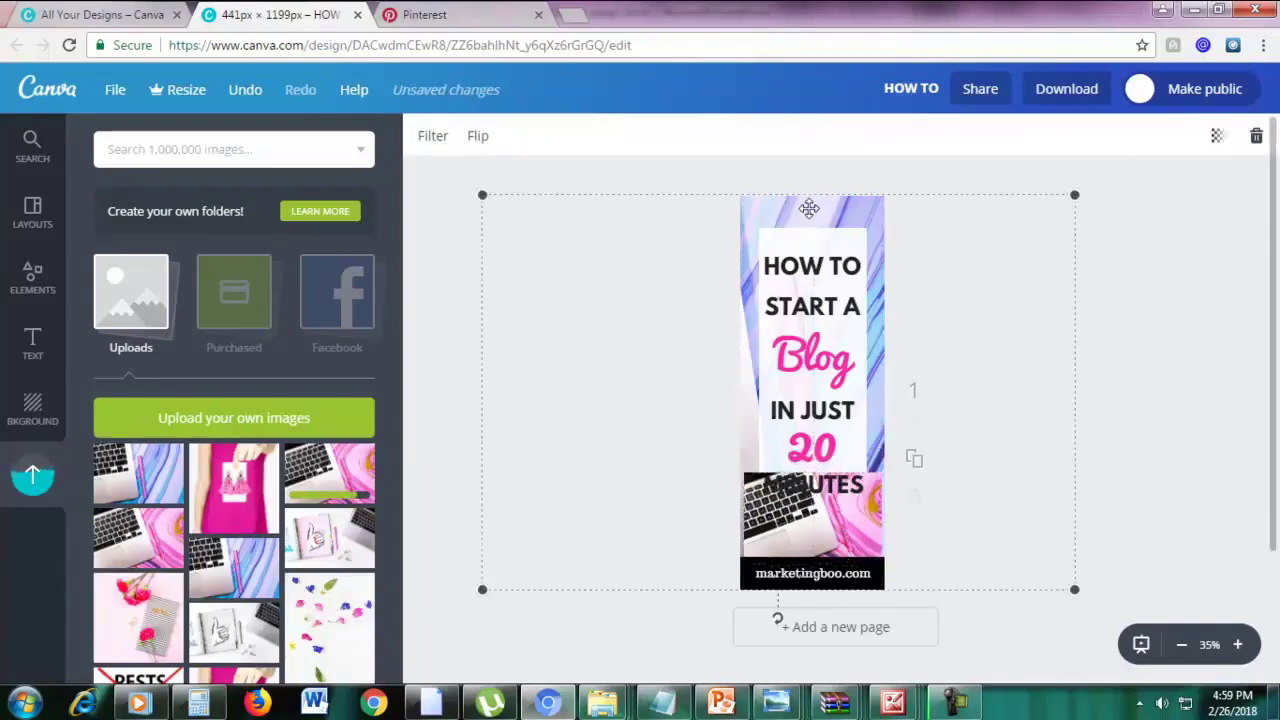
click(1256, 140)
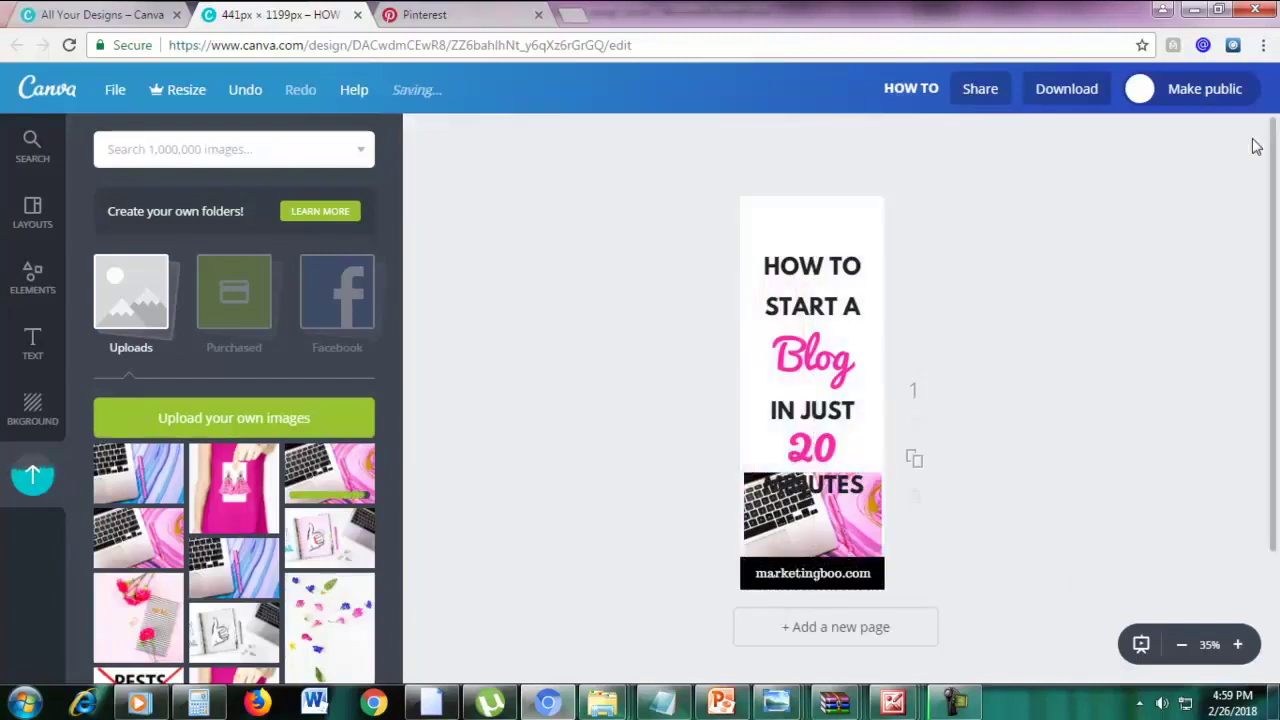
drag(786, 550, 749, 528)
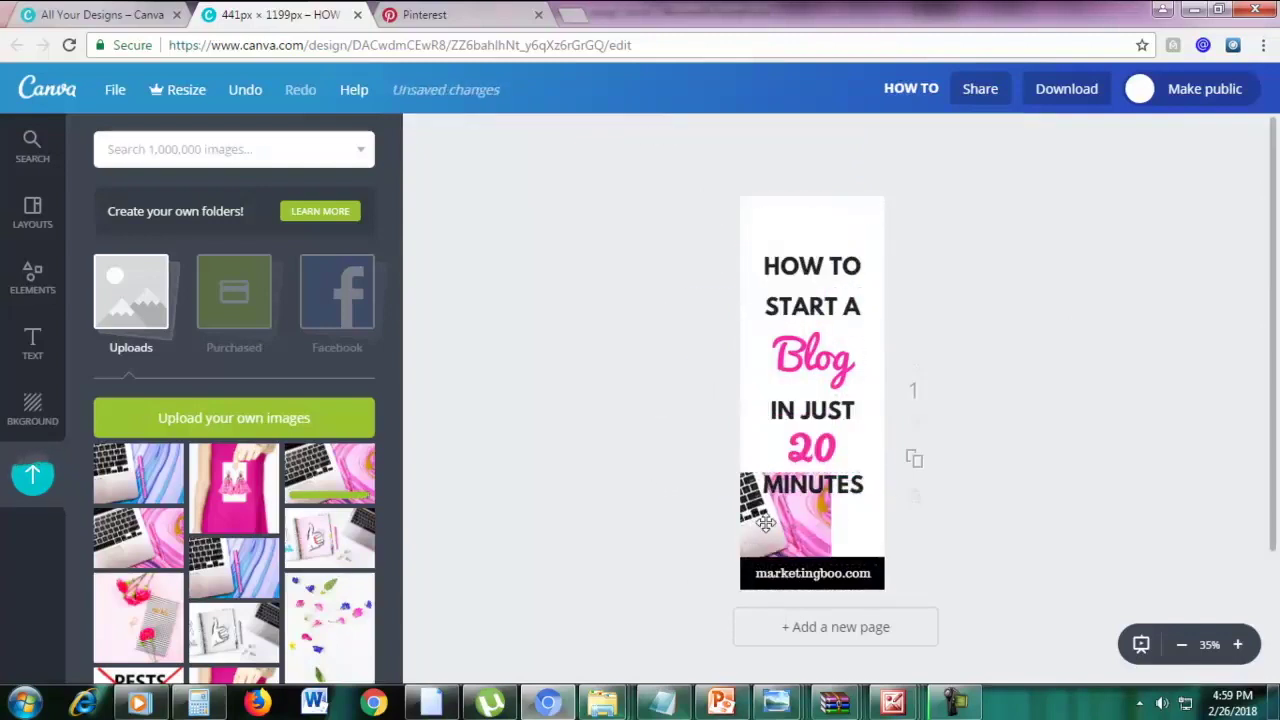
double_click(827, 476)
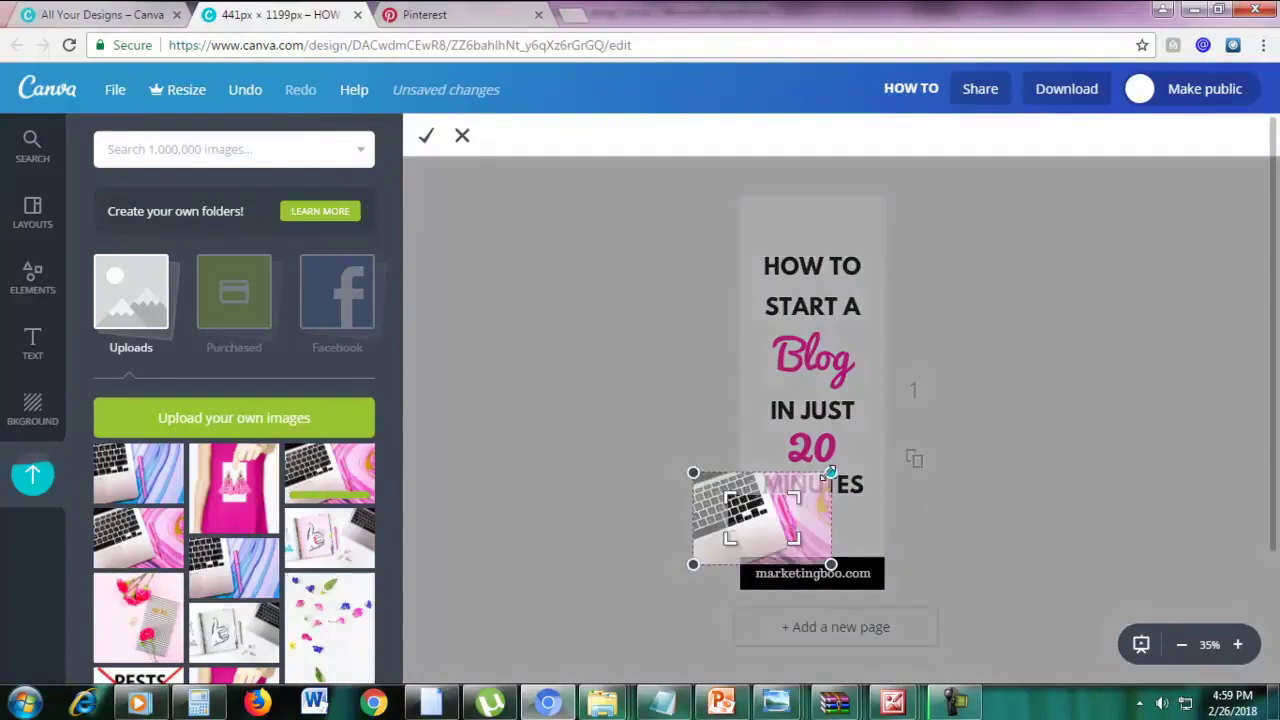
click(463, 136)
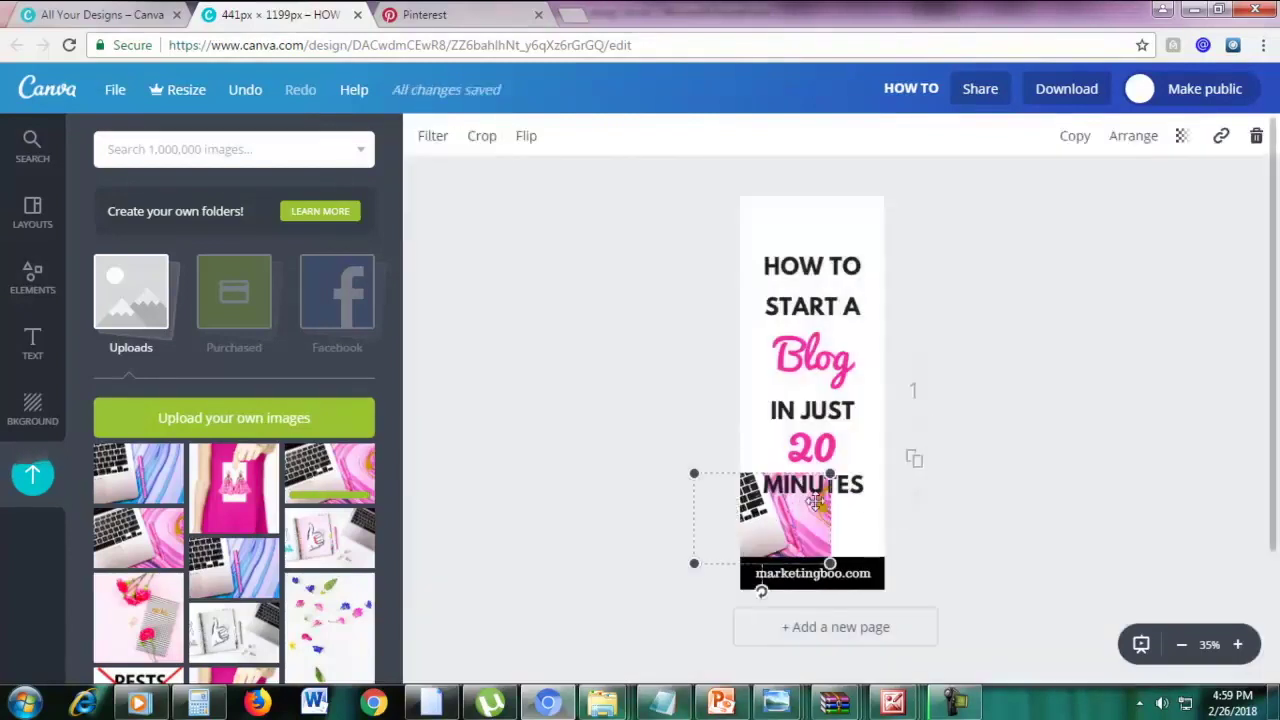
Replace the enlarged laptop photo with the pink marble image and send it behind the lower text
drag(832, 470, 1269, 134)
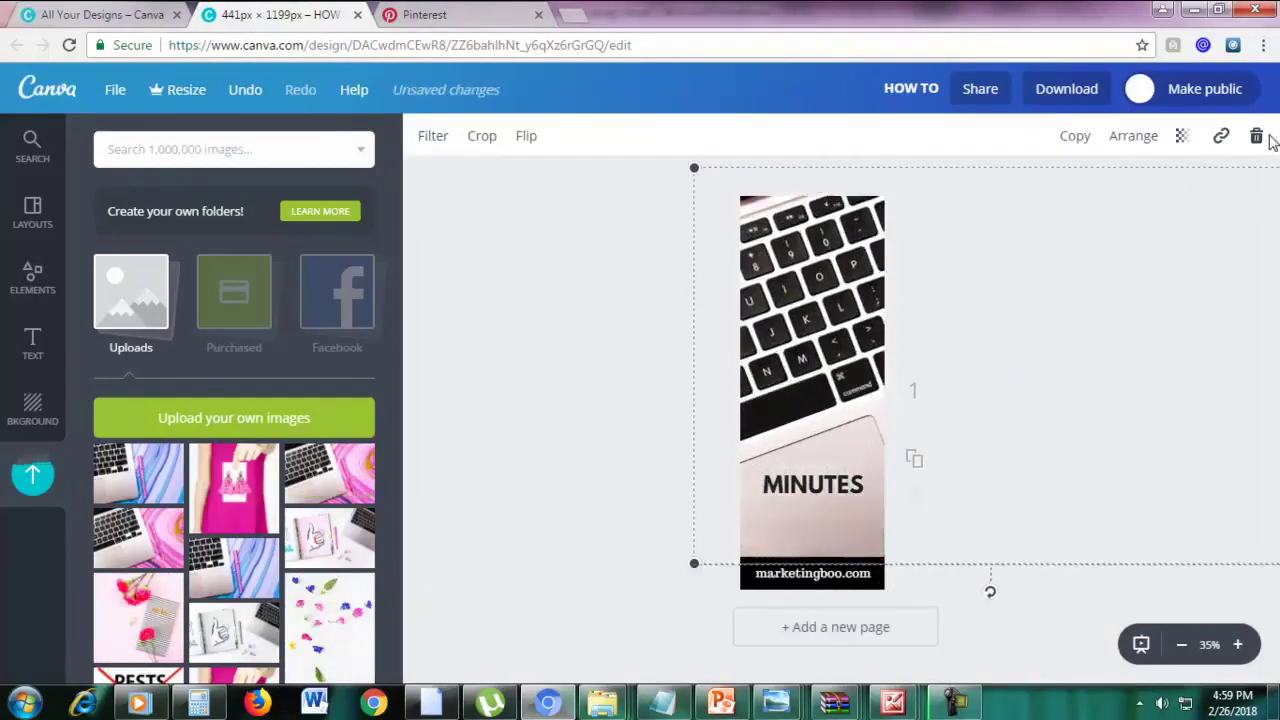
drag(1140, 340, 776, 359)
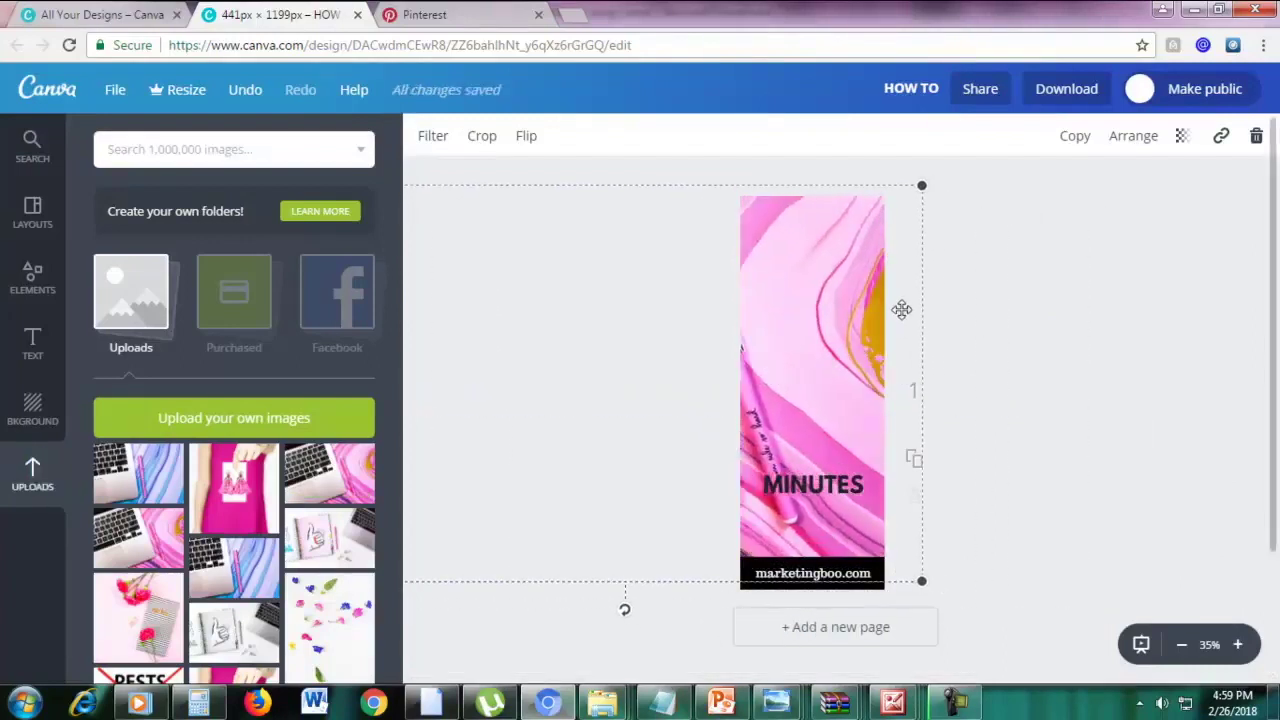
drag(899, 307, 871, 346)
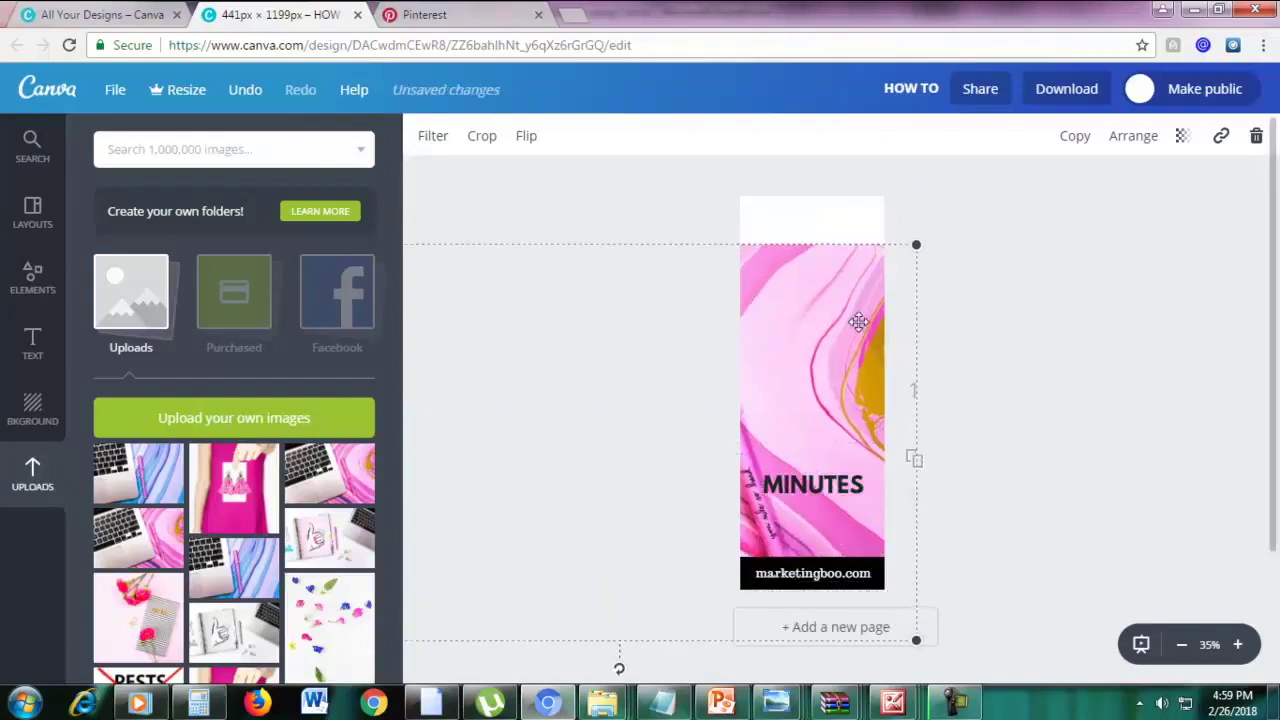
double_click(858, 321)
click(462, 135)
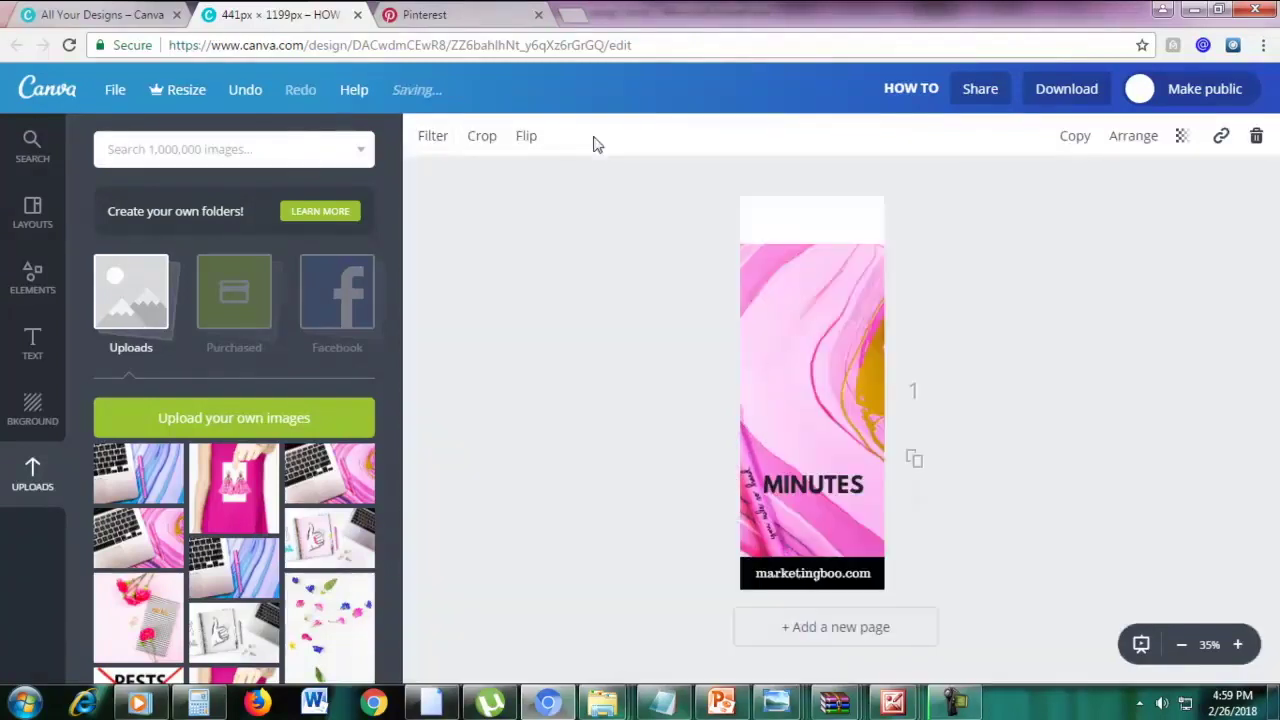
click(1135, 136)
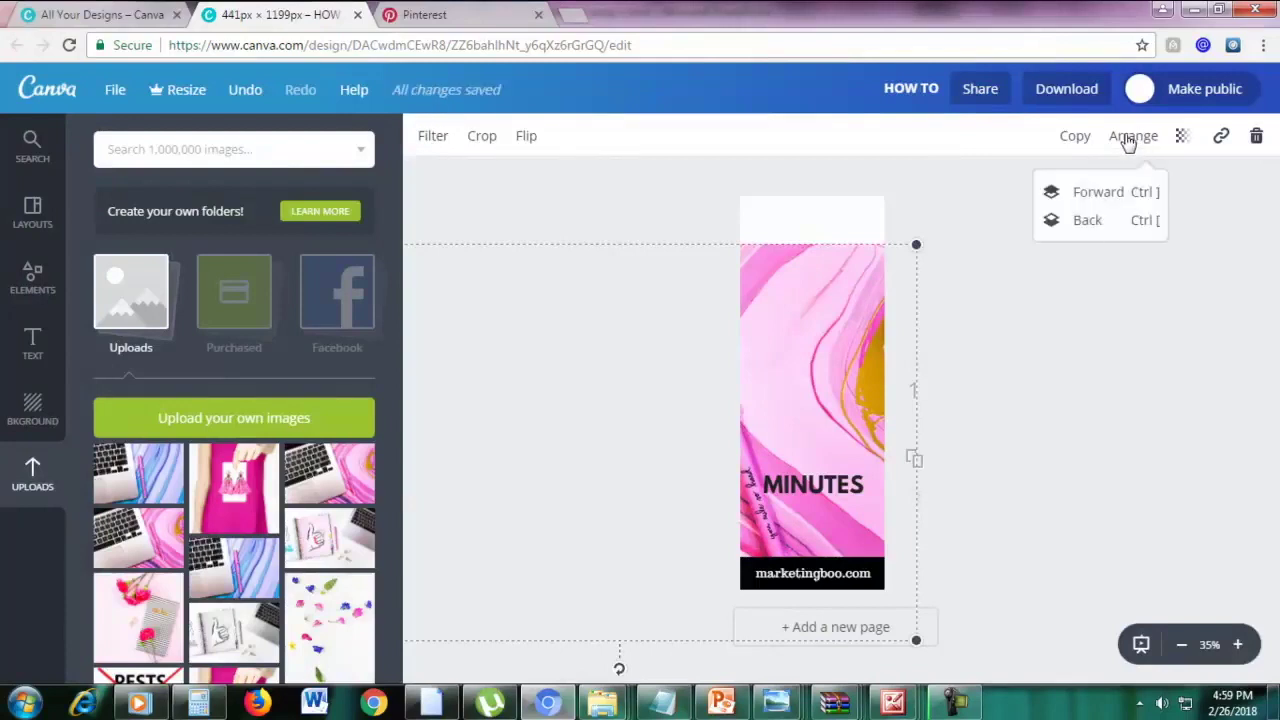
click(1086, 224)
drag(885, 297, 854, 527)
drag(836, 496, 841, 522)
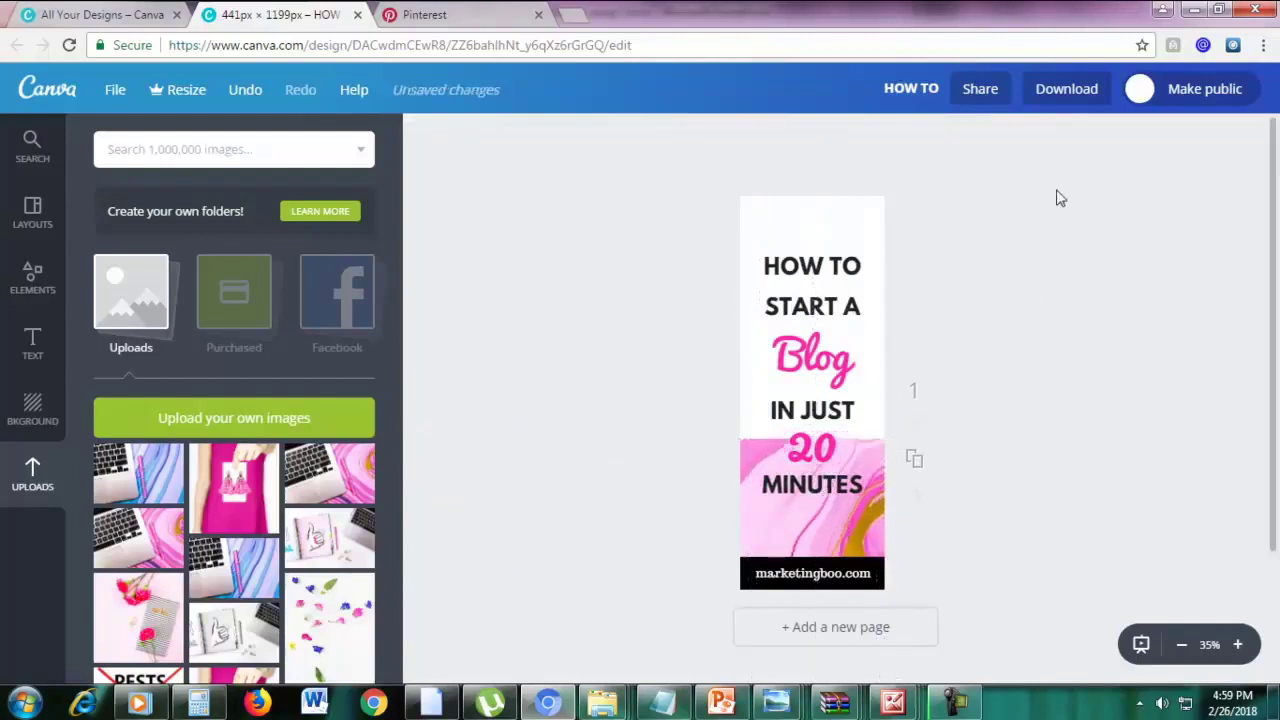
Send the marble photo behind the white title panel and move it up to cover the whole pin
click(820, 268)
click(816, 500)
click(816, 514)
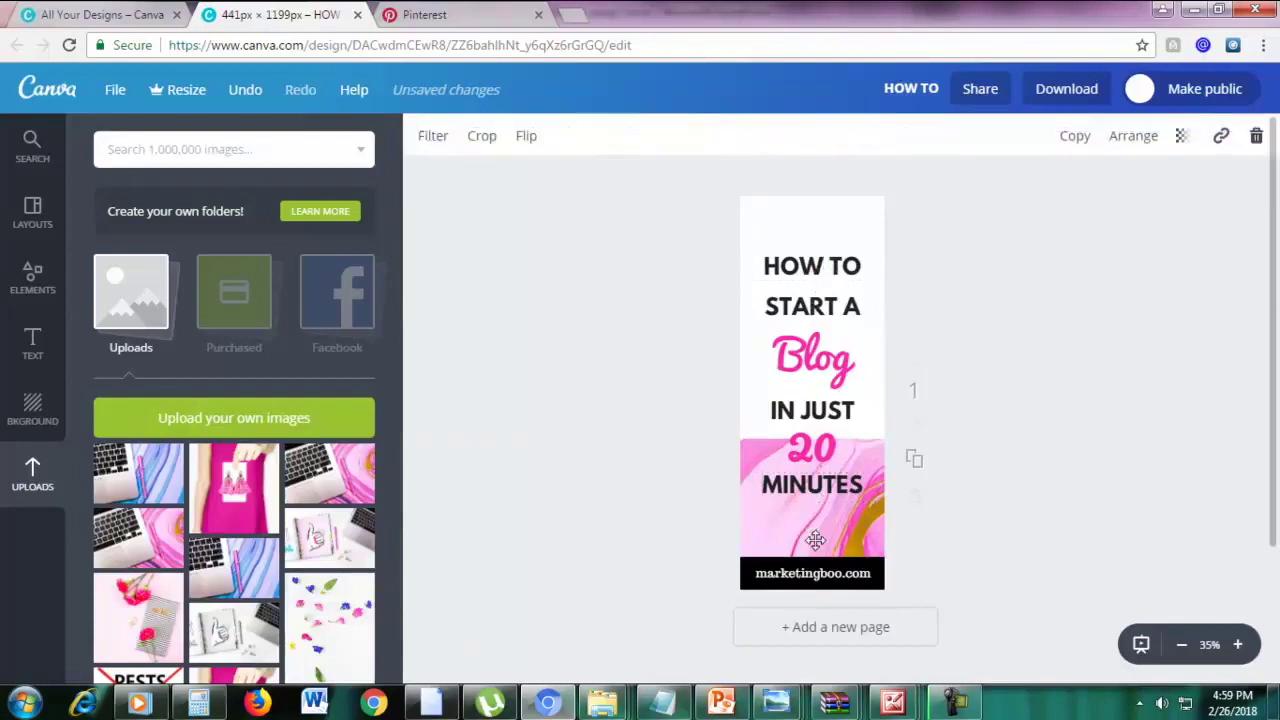
click(1136, 136)
click(1080, 222)
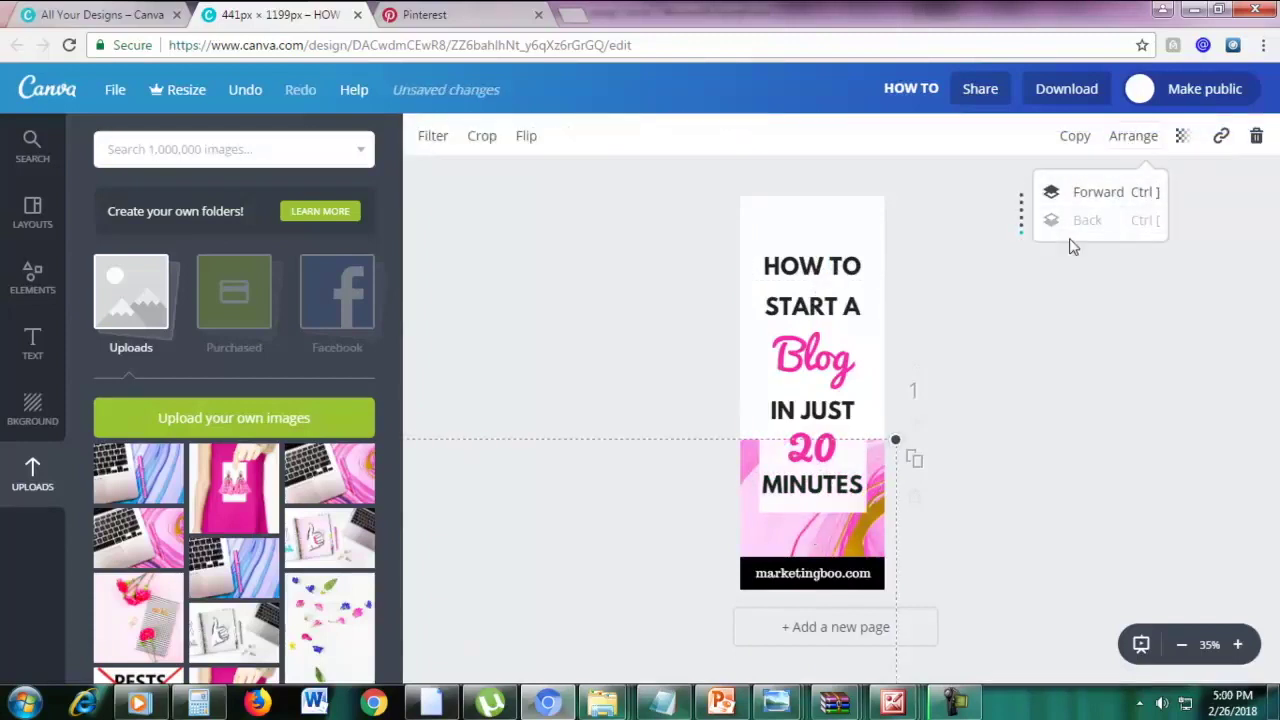
drag(853, 545, 893, 300)
click(1010, 298)
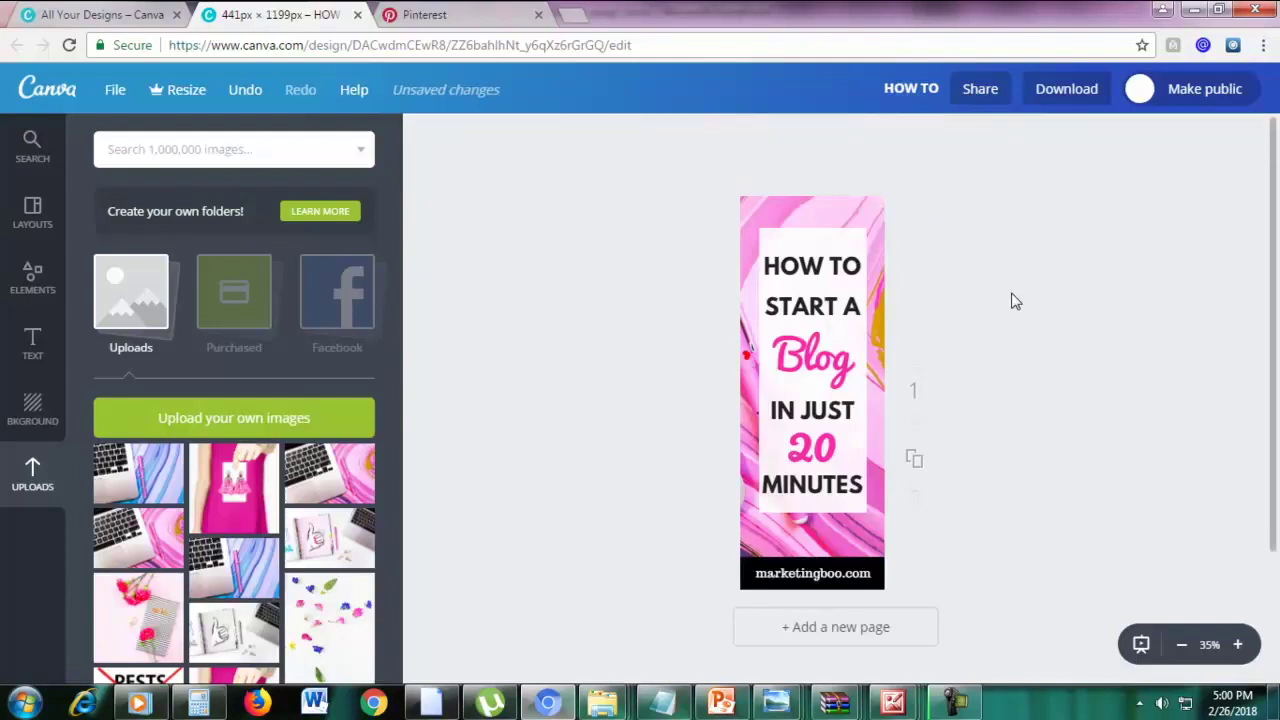
click(799, 200)
drag(800, 205, 813, 203)
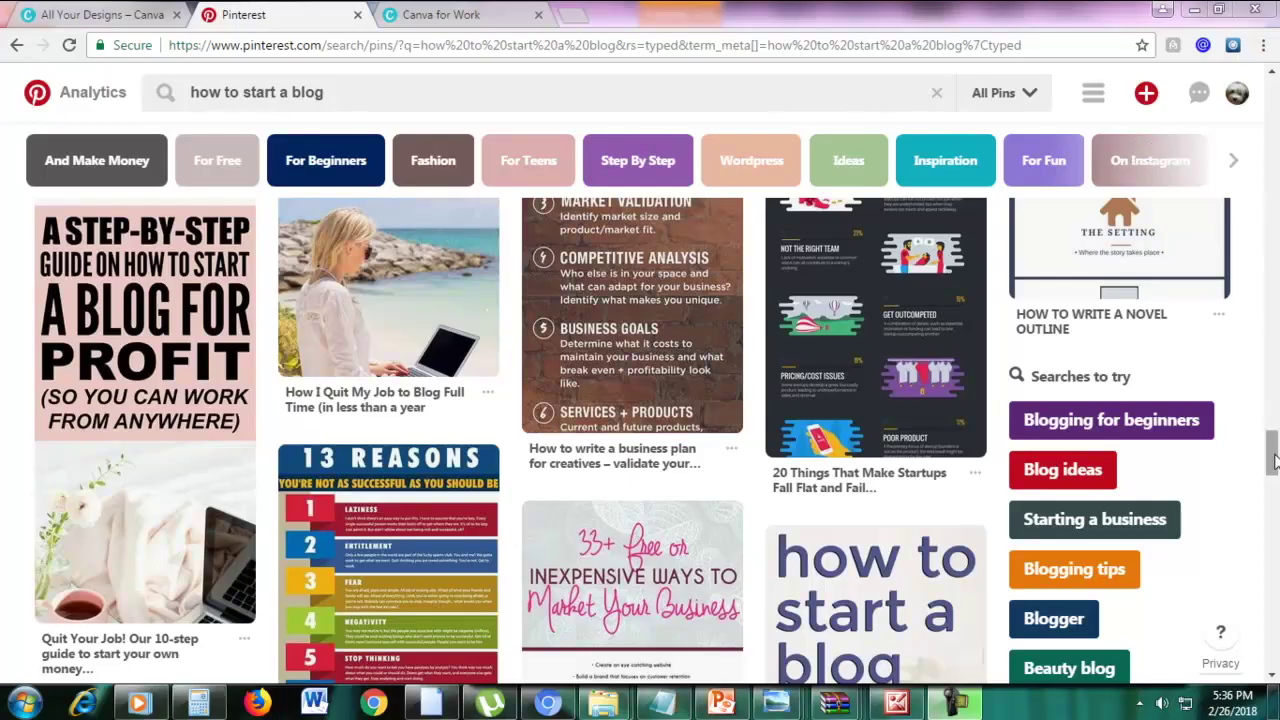
drag(1273, 460, 1275, 93)
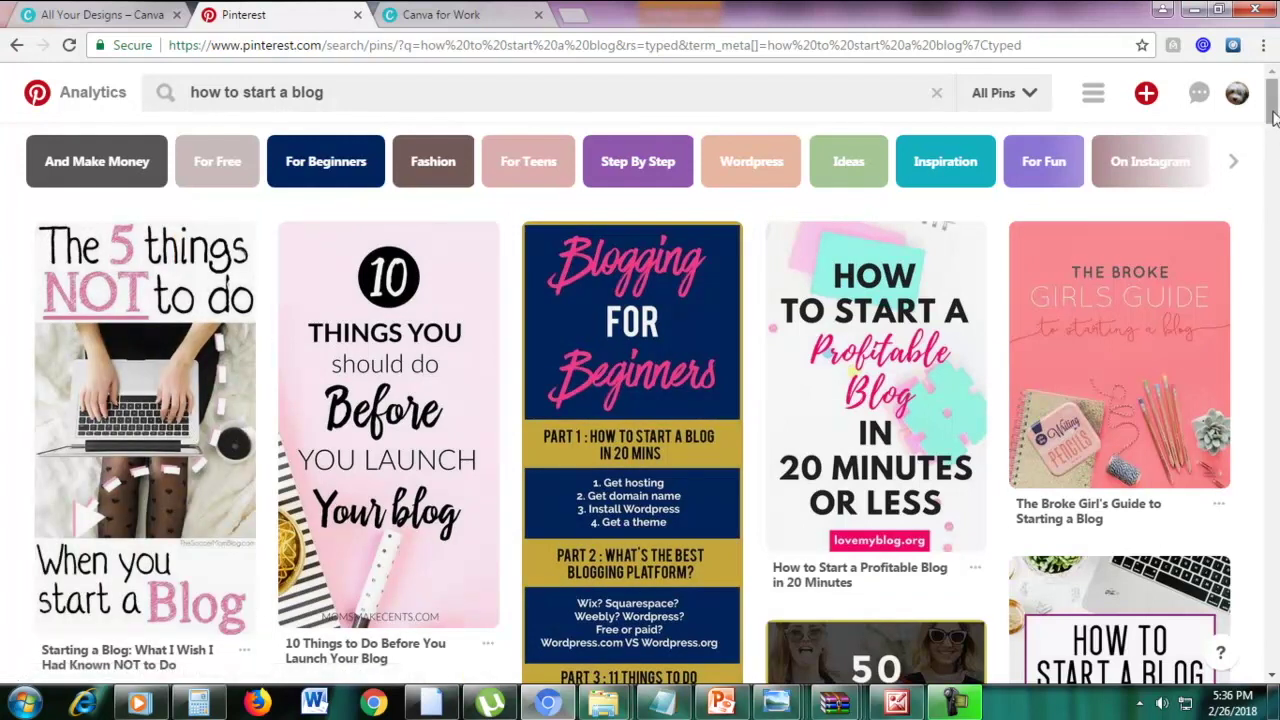
Browse the 'how to start a blog' Pinterest pins, then switch to the 'All Your Designs – Canva' tab
scroll(1250, 314, down, 6)
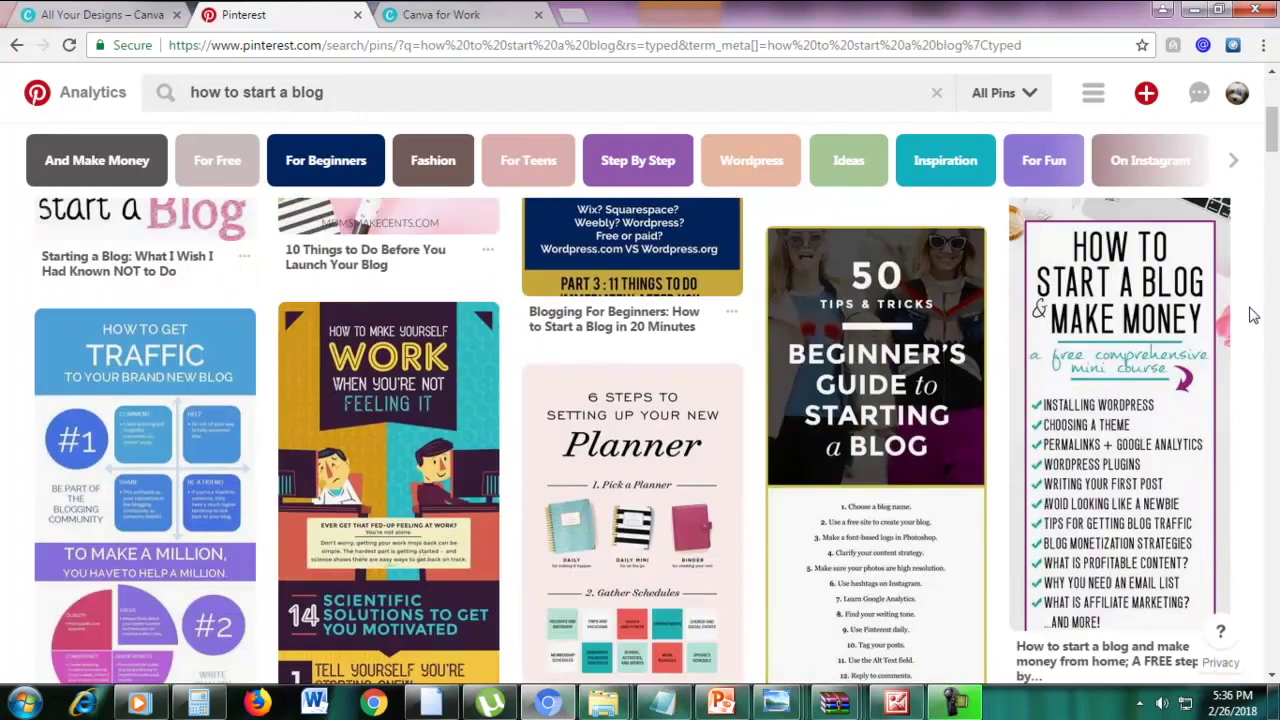
scroll(1252, 316, down, 7)
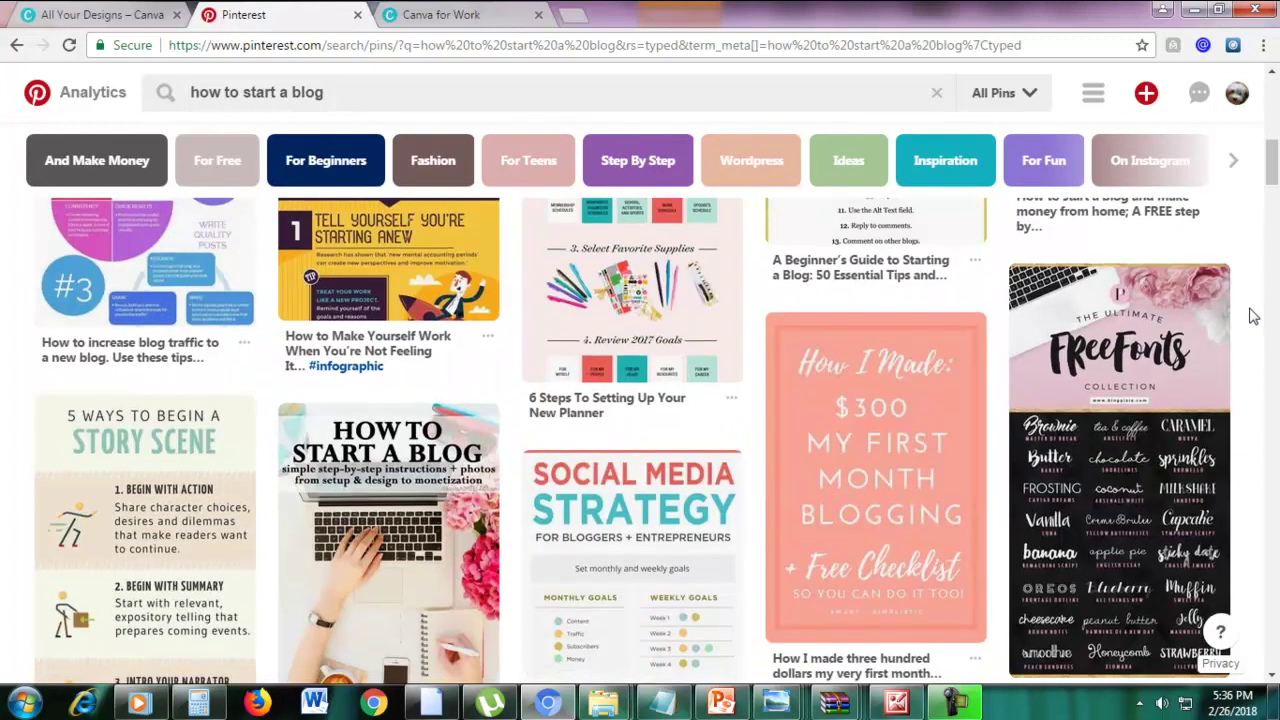
scroll(1252, 316, down, 2)
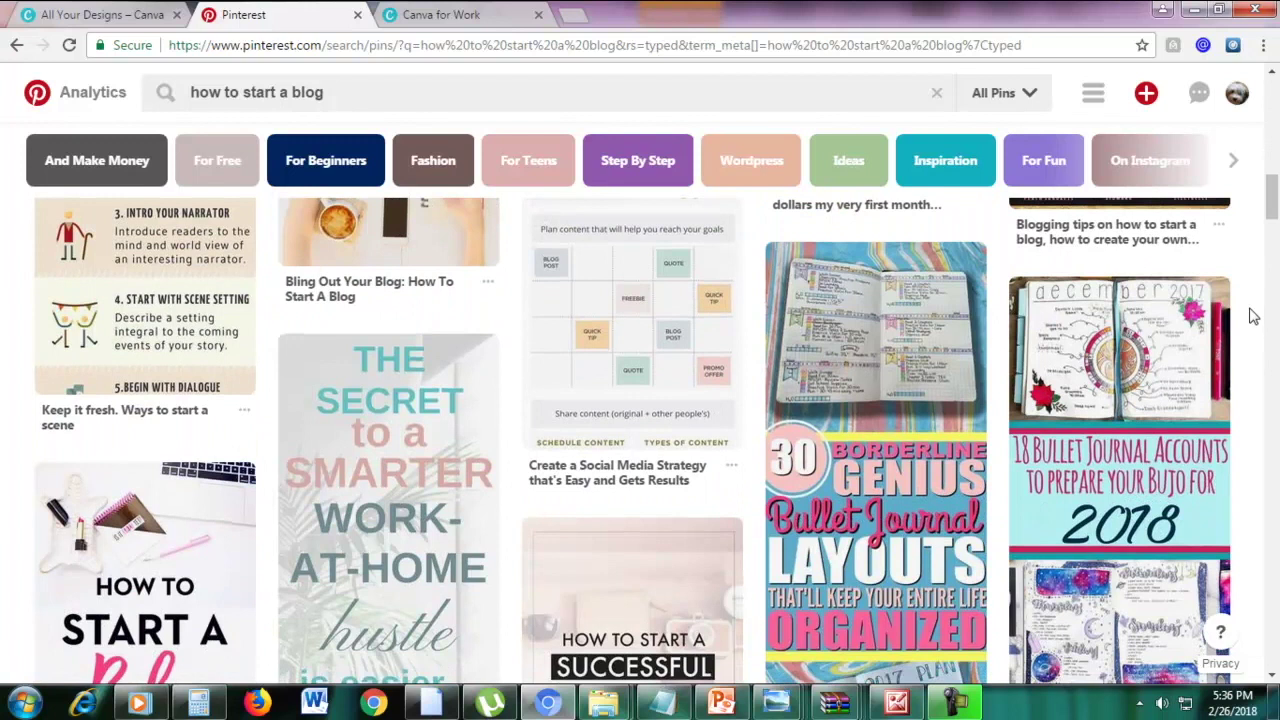
scroll(1253, 316, down, 3)
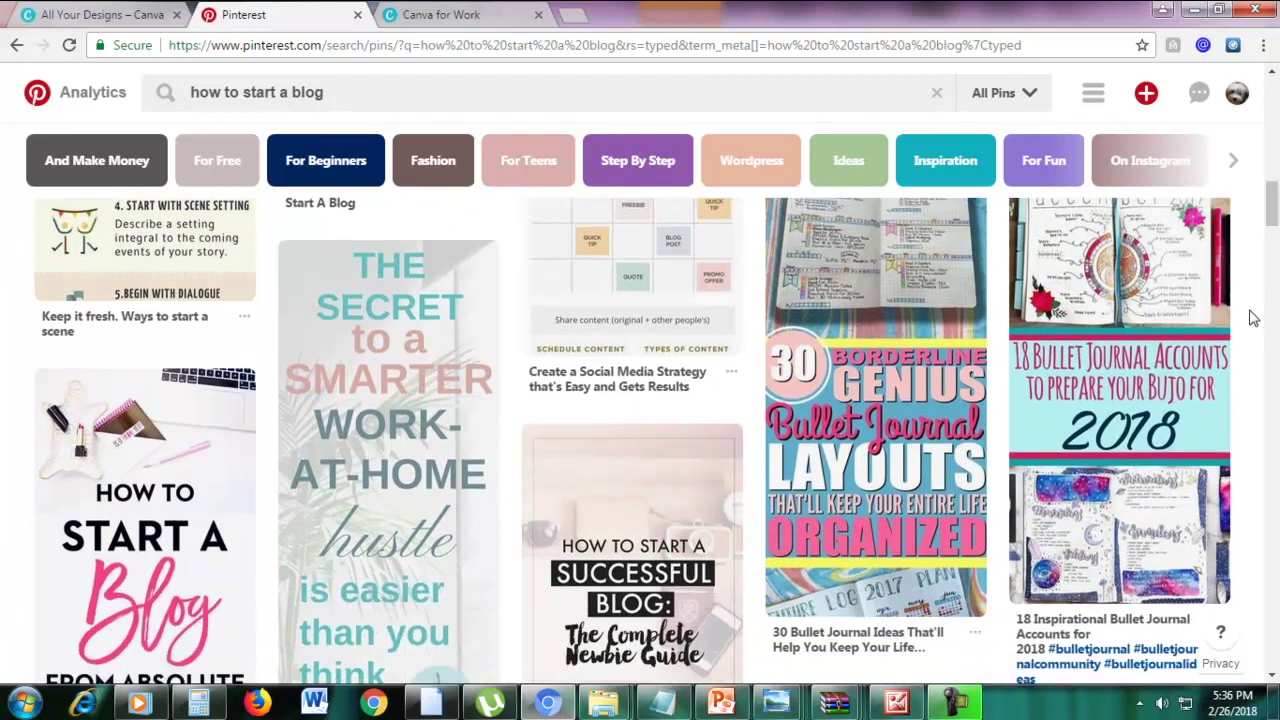
scroll(1253, 318, up, 1)
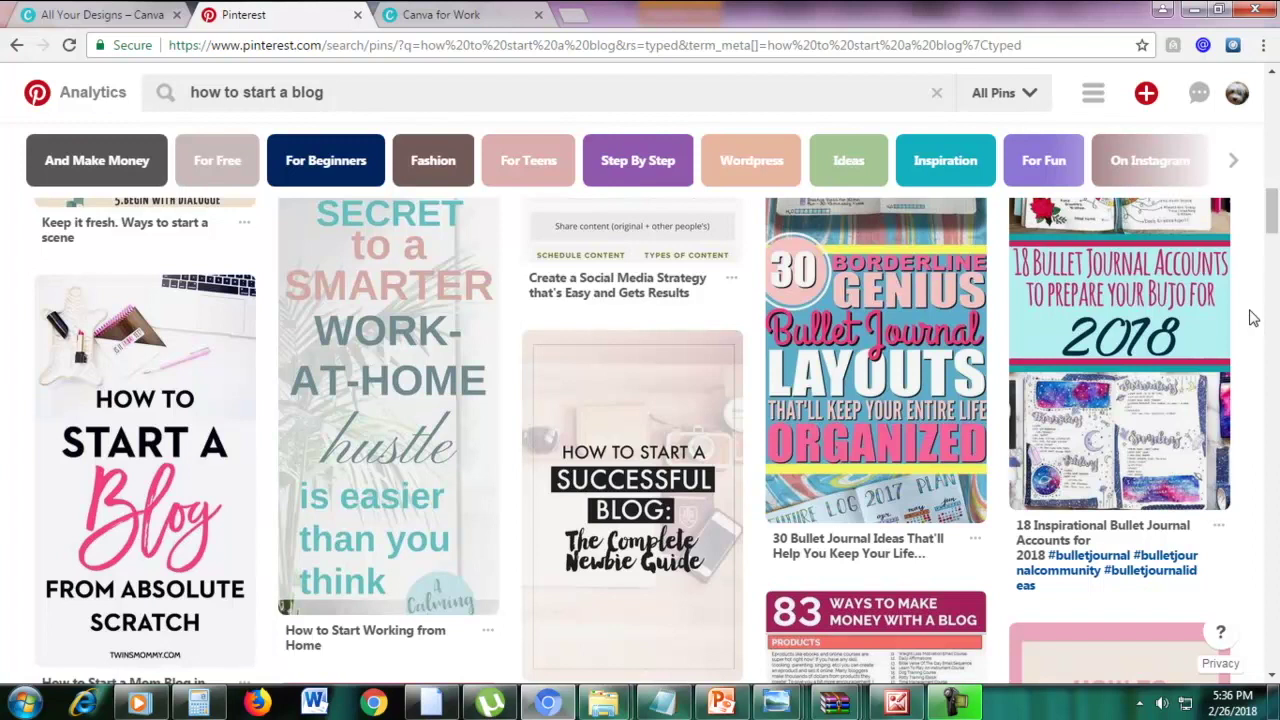
scroll(1253, 322, down, 8)
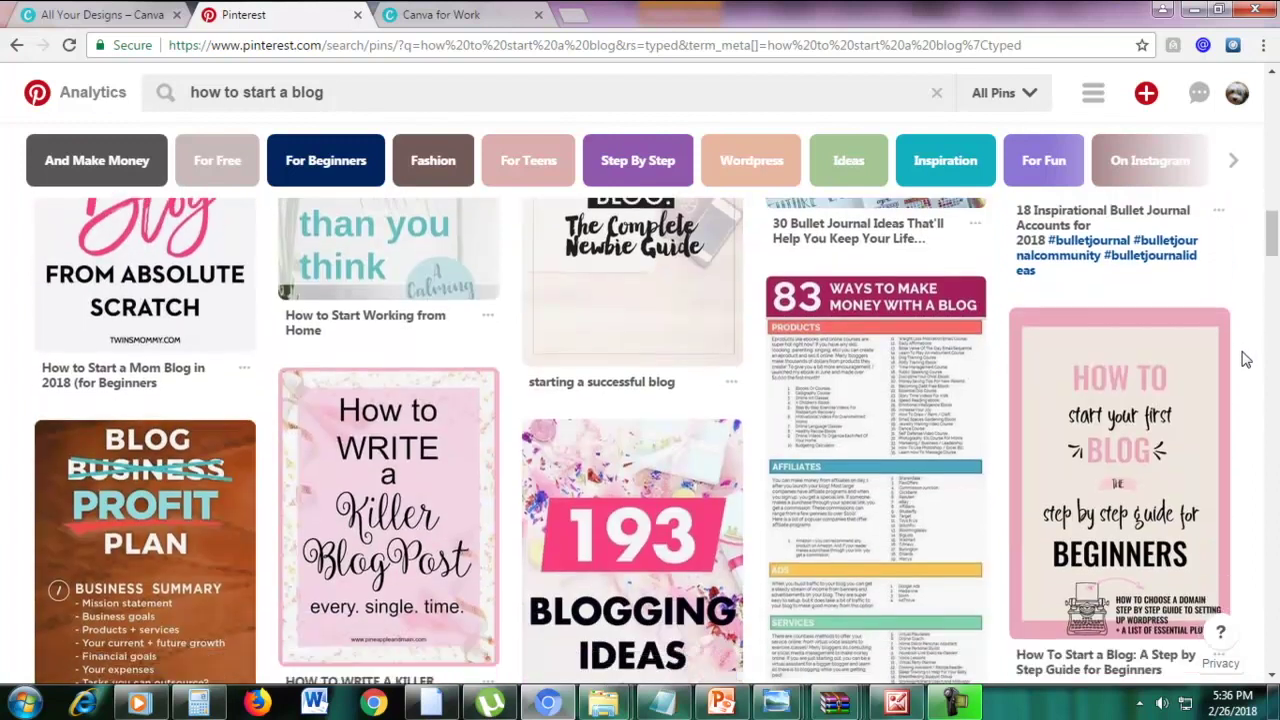
scroll(1245, 360, down, 3)
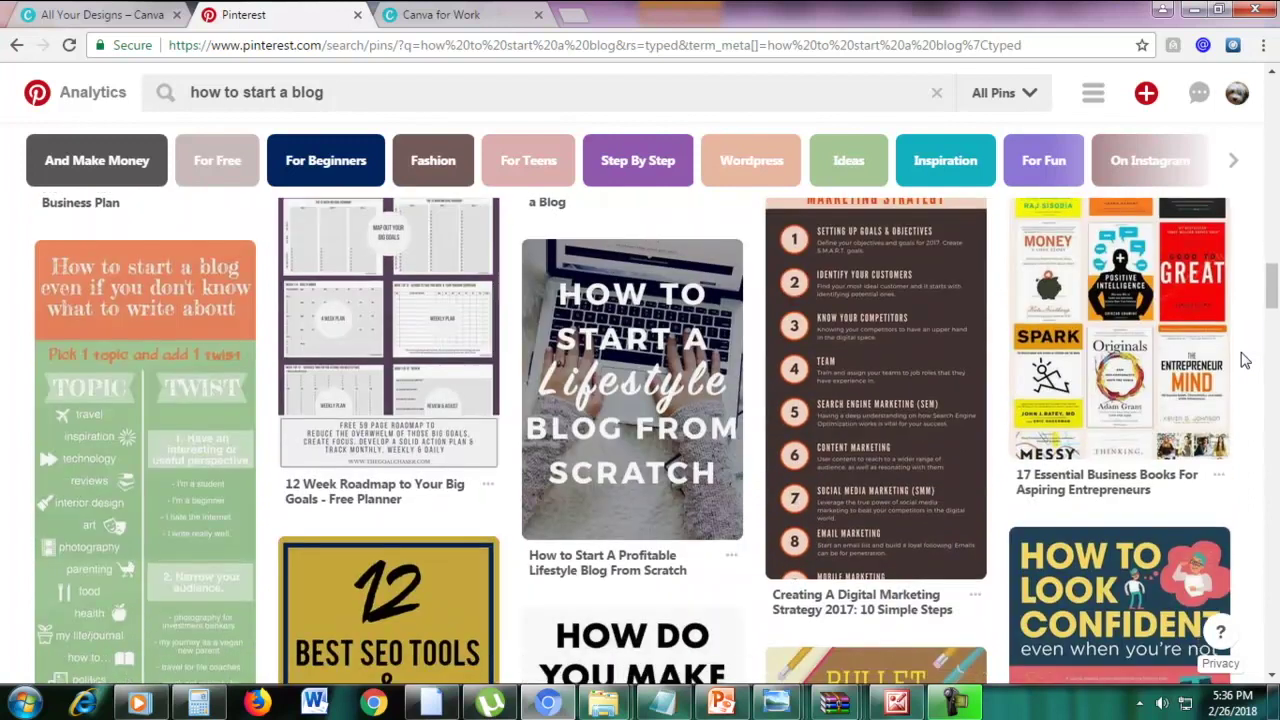
scroll(1245, 360, down, 3)
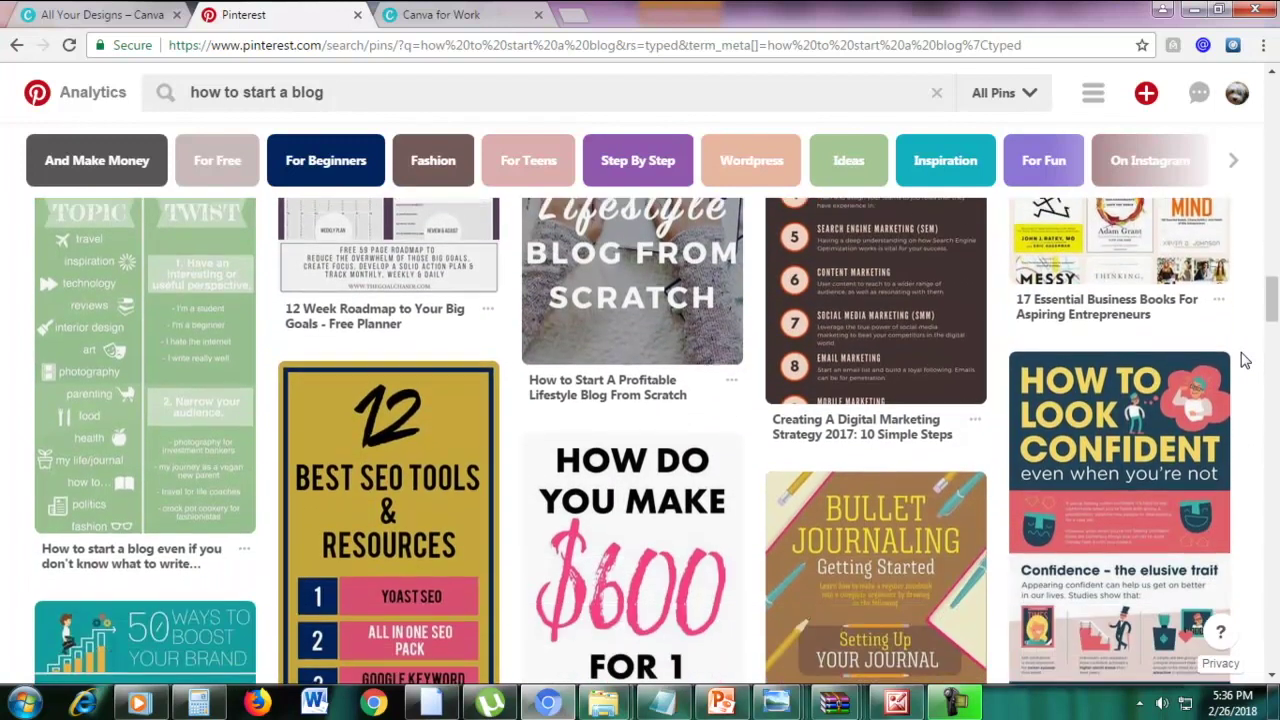
scroll(1245, 360, down, 1)
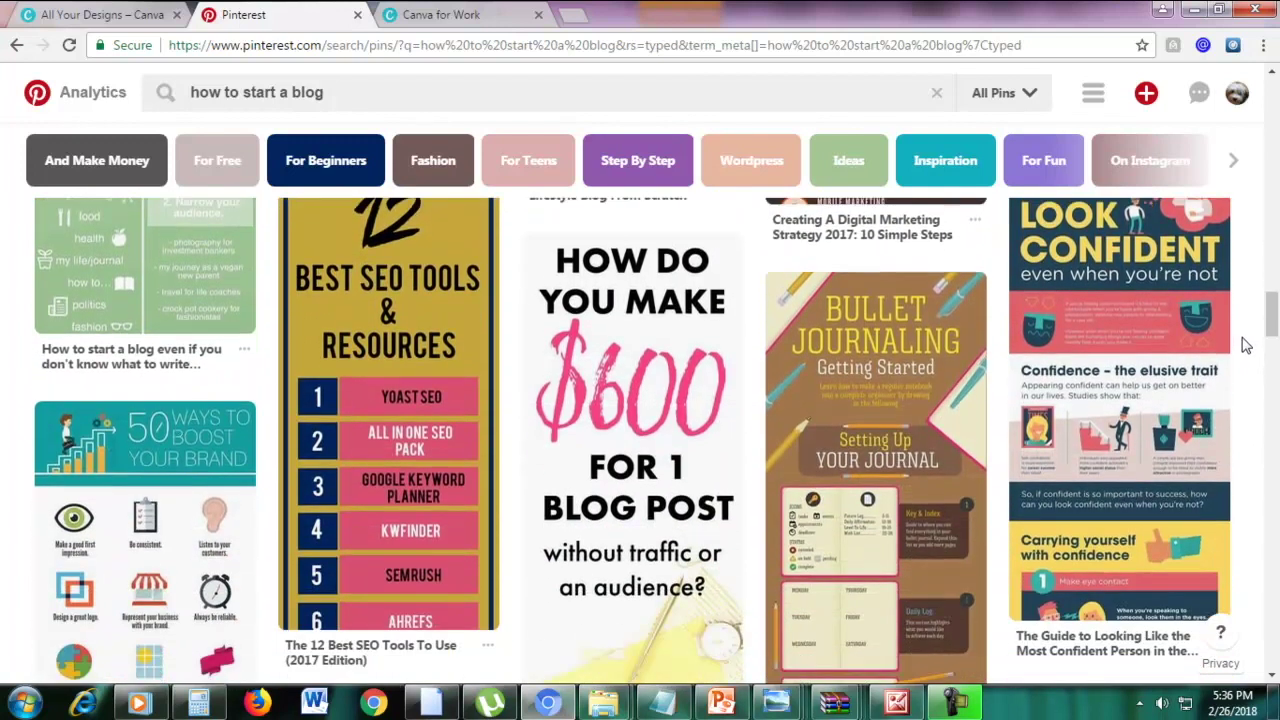
scroll(1245, 345, down, 6)
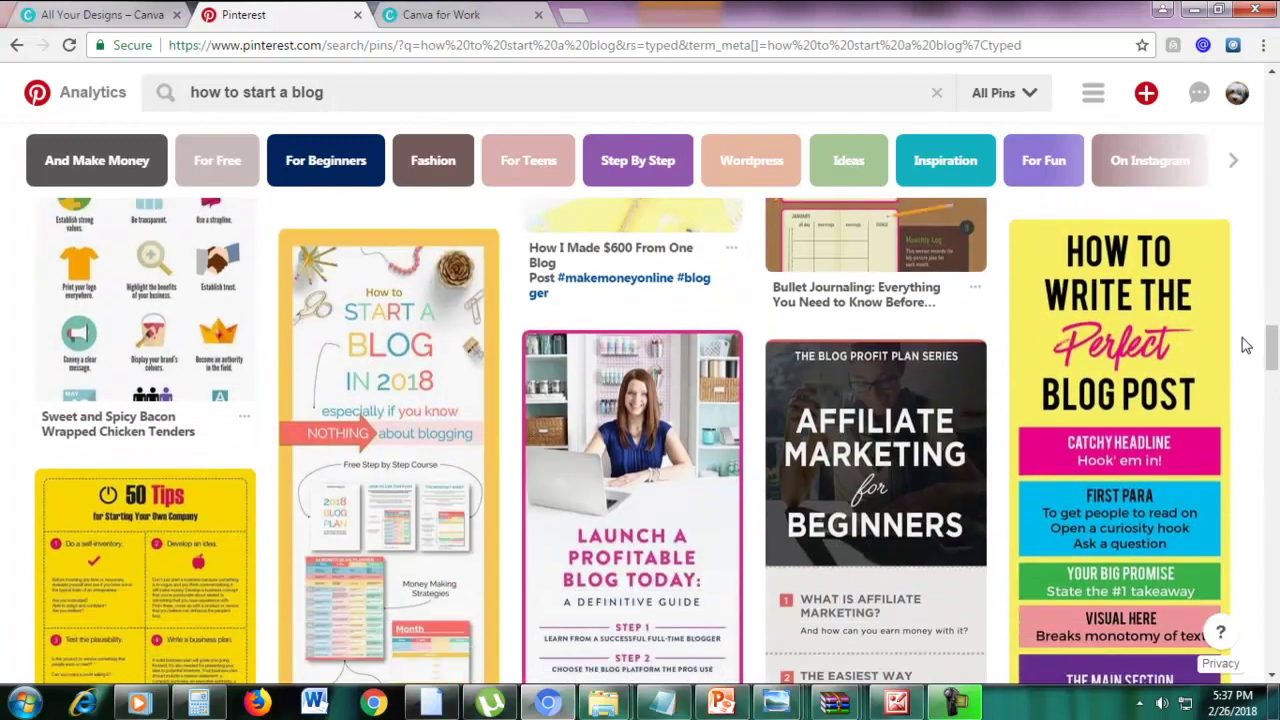
click(66, 14)
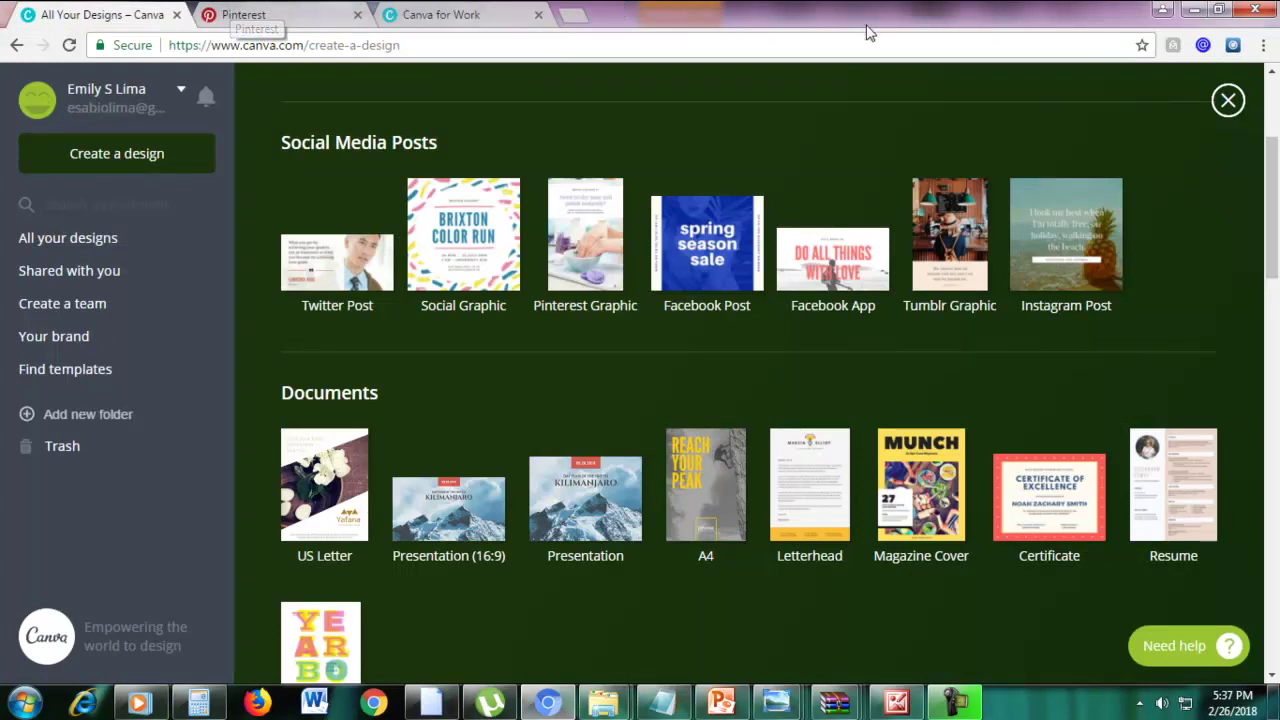
Switch to the Canva for Work tab showing the $9.95 and $12.95 monthly plans
click(453, 12)
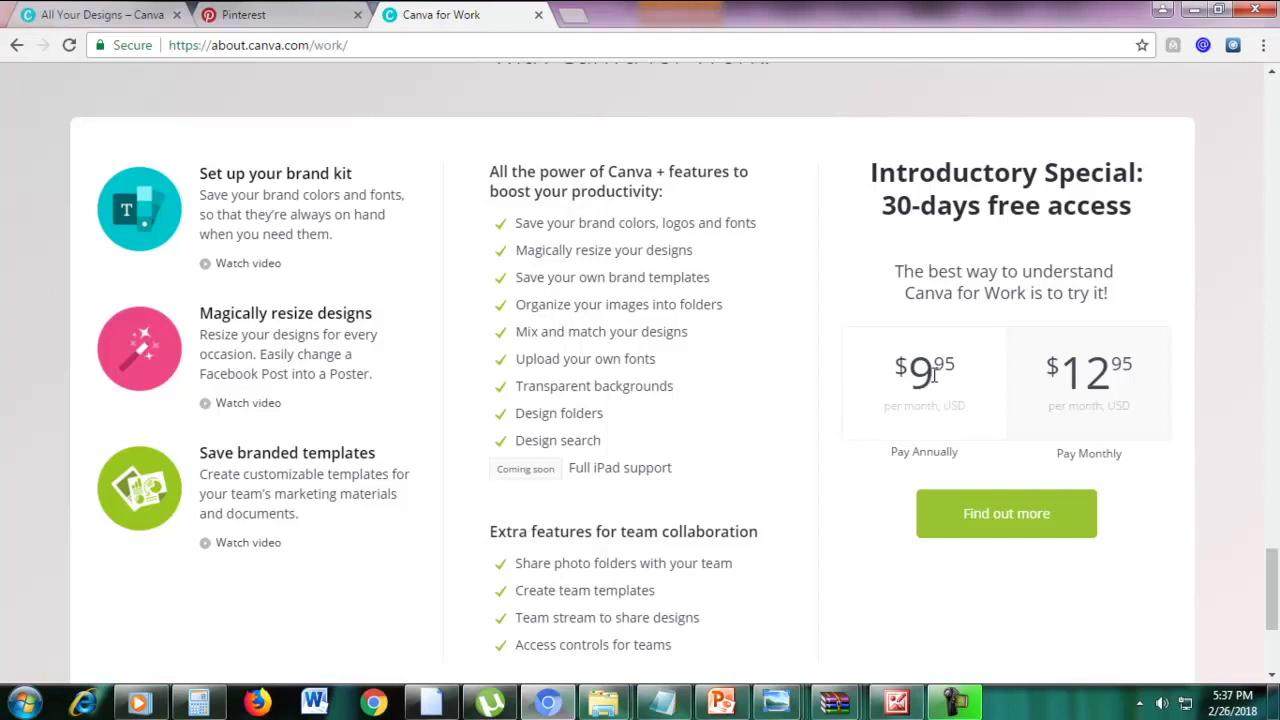
click(198, 703)
click(897, 333)
text(9.95)
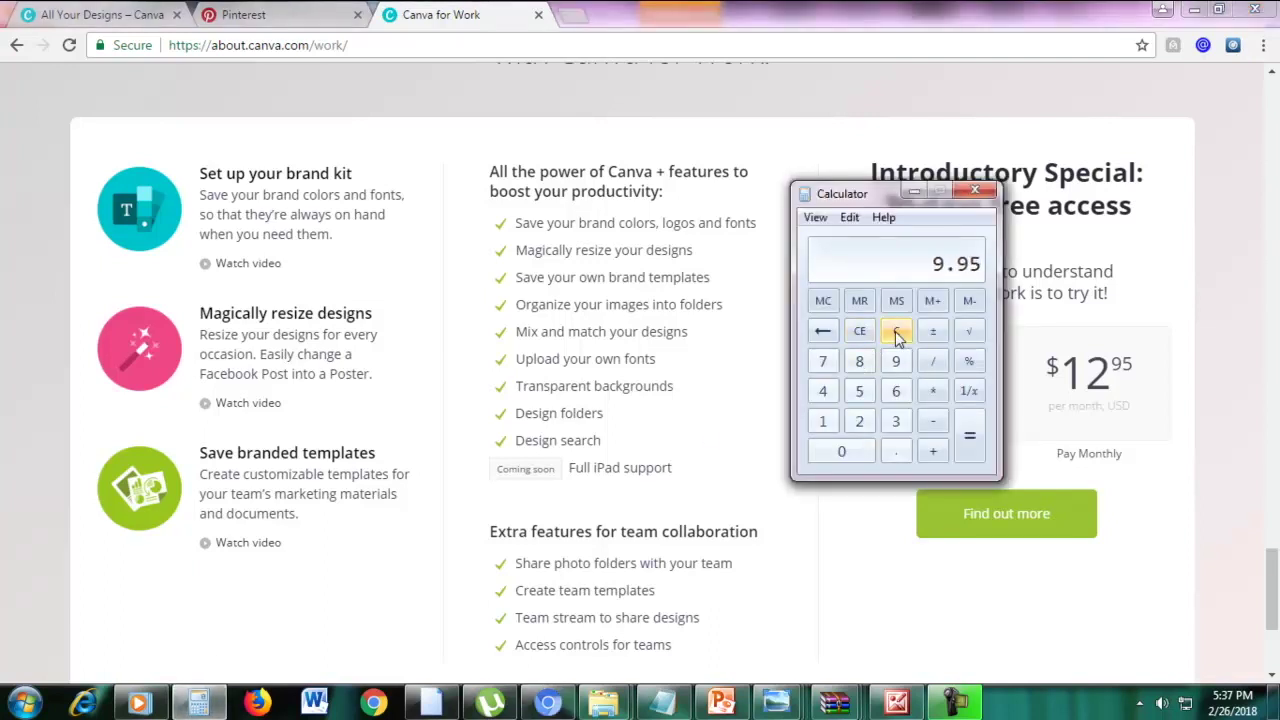
text(12)
key(Return)
click(912, 192)
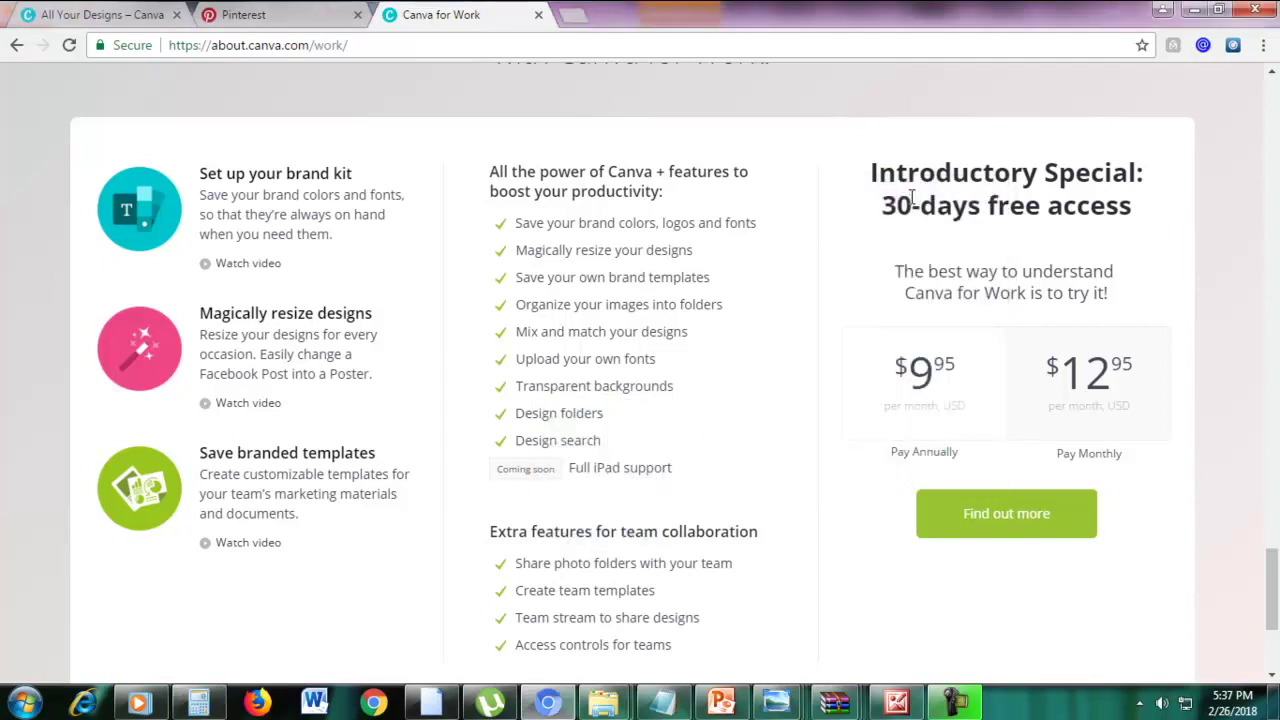
drag(952, 352, 914, 268)
click(886, 281)
scroll(1229, 288, down, 1)
scroll(1229, 288, up, 1)
triple_click(729, 221)
click(565, 245)
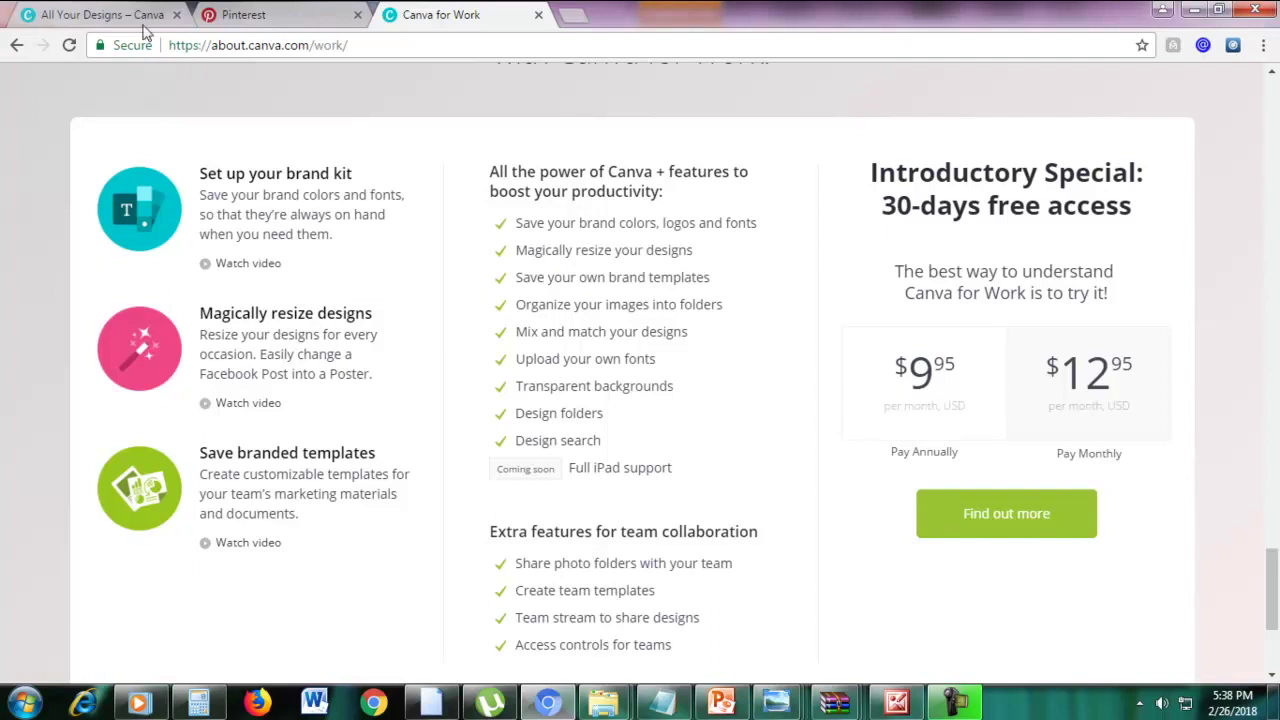
Check the PowerPoint slide giving Pinterest graphic dimensions of 441 x 1199 px, then return to Canva's design types
click(110, 14)
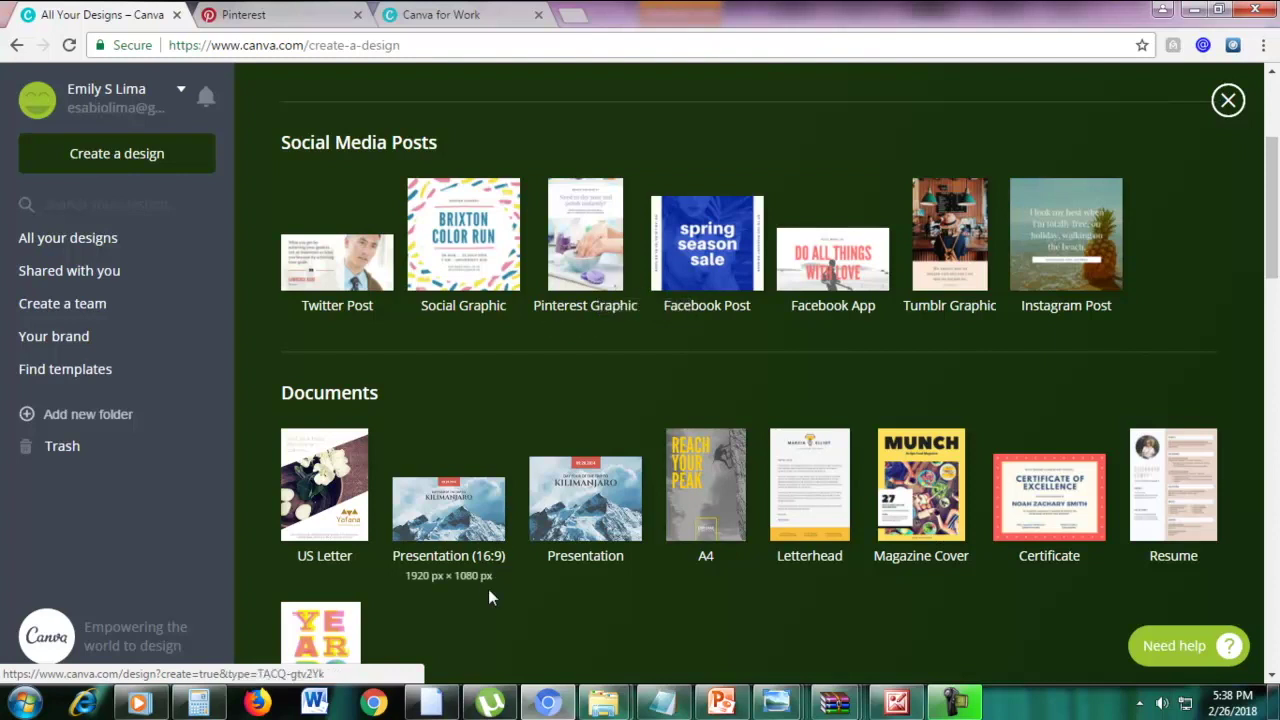
click(720, 703)
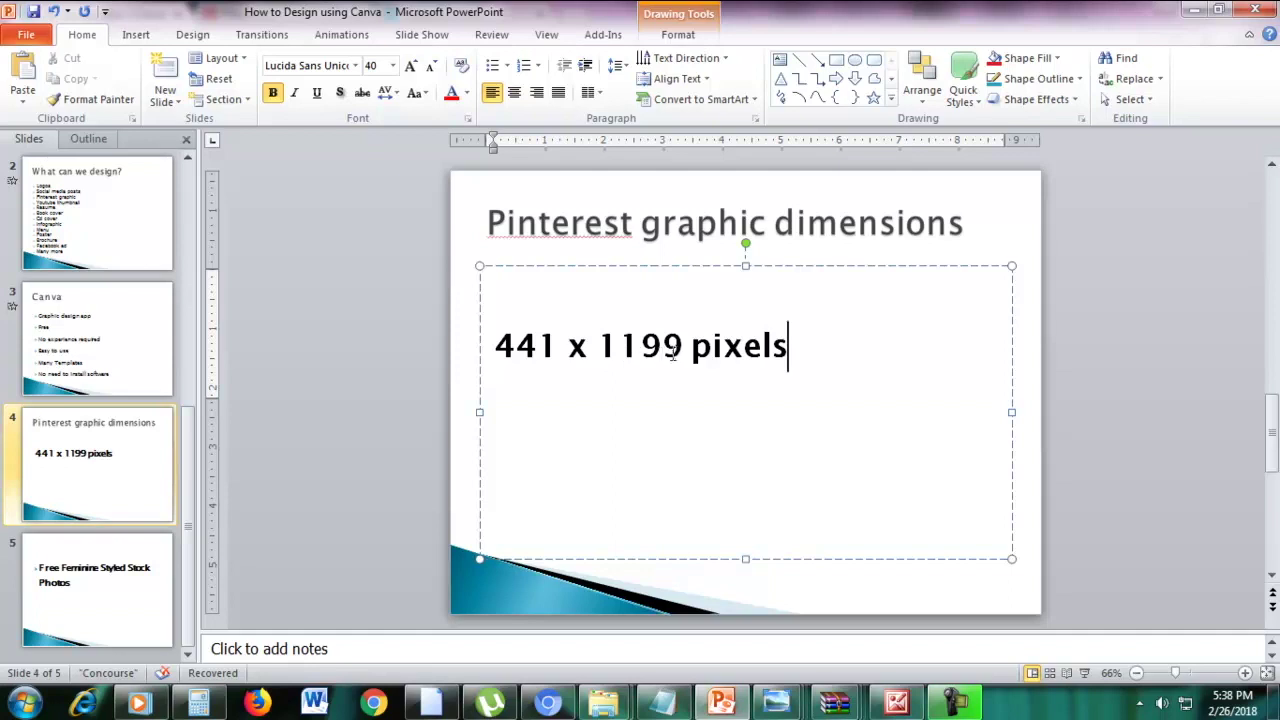
click(547, 704)
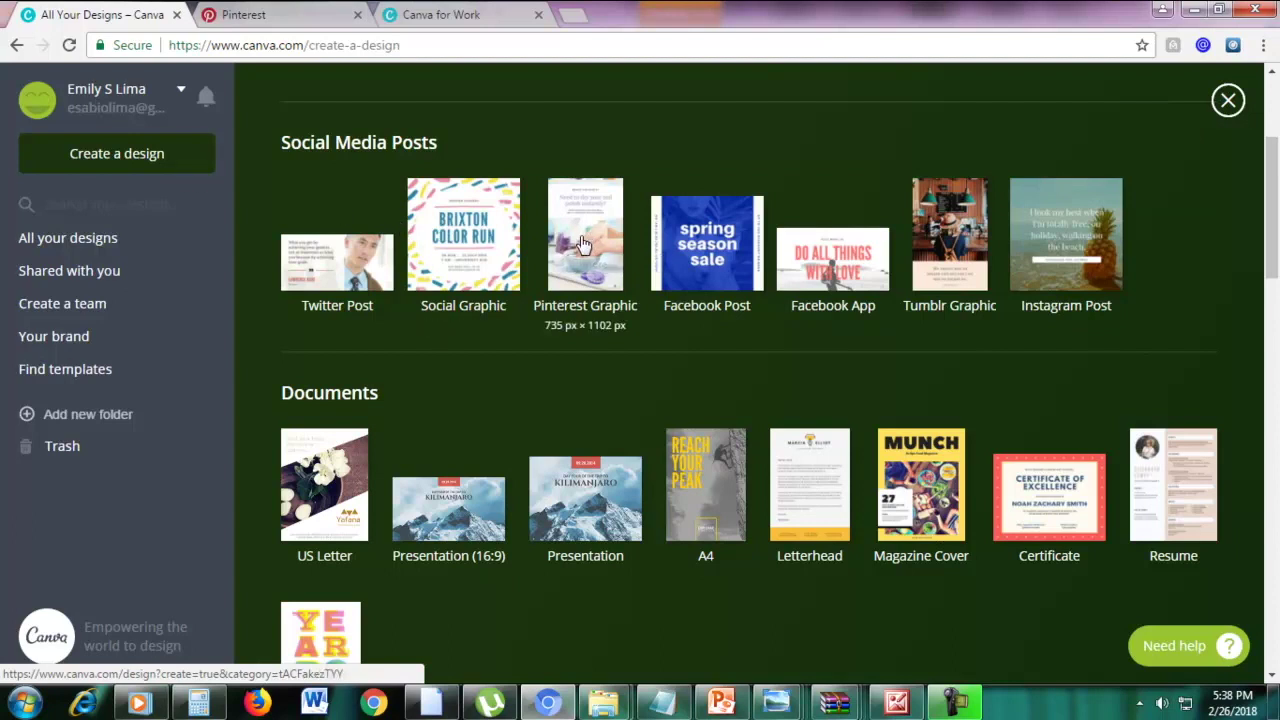
Create a blank Pinterest Graphic design and bring up its Resize formats list
click(583, 244)
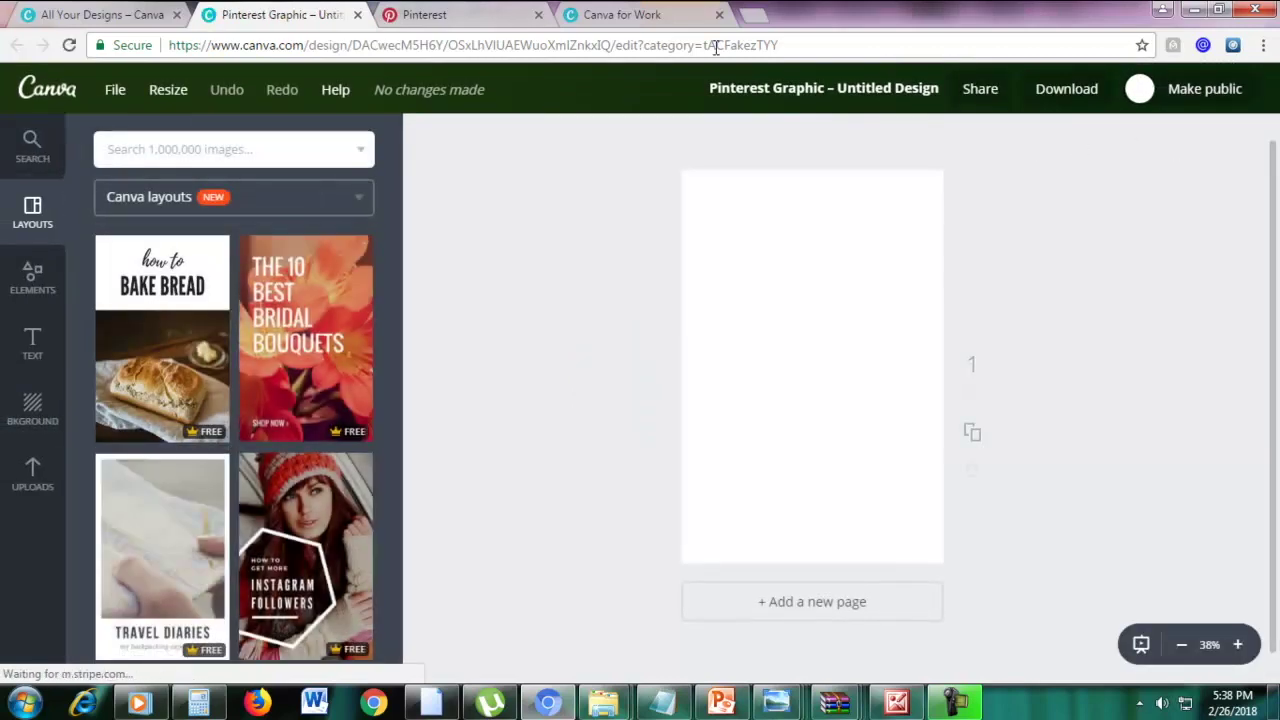
click(172, 92)
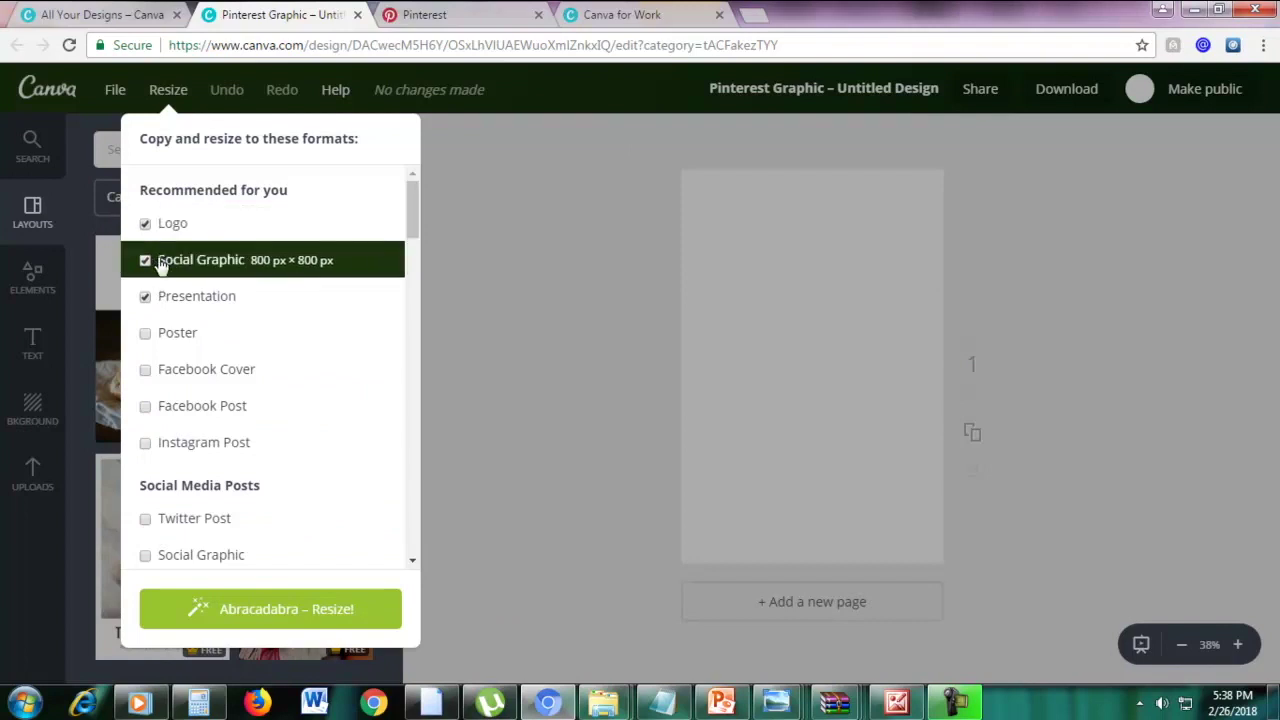
Untick Social Graphic and Presentation, keep only Logo, and make a 500 × 500 px Logo copy
scroll(249, 340, down, 10)
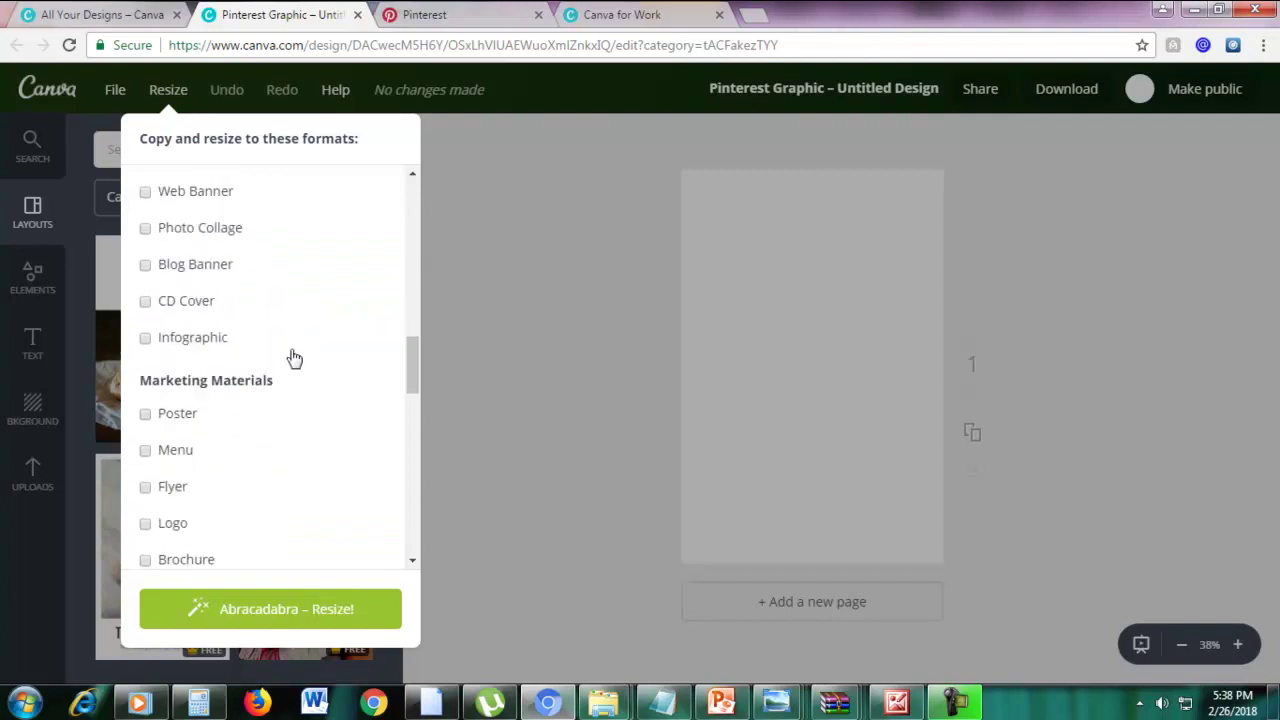
drag(412, 380, 418, 177)
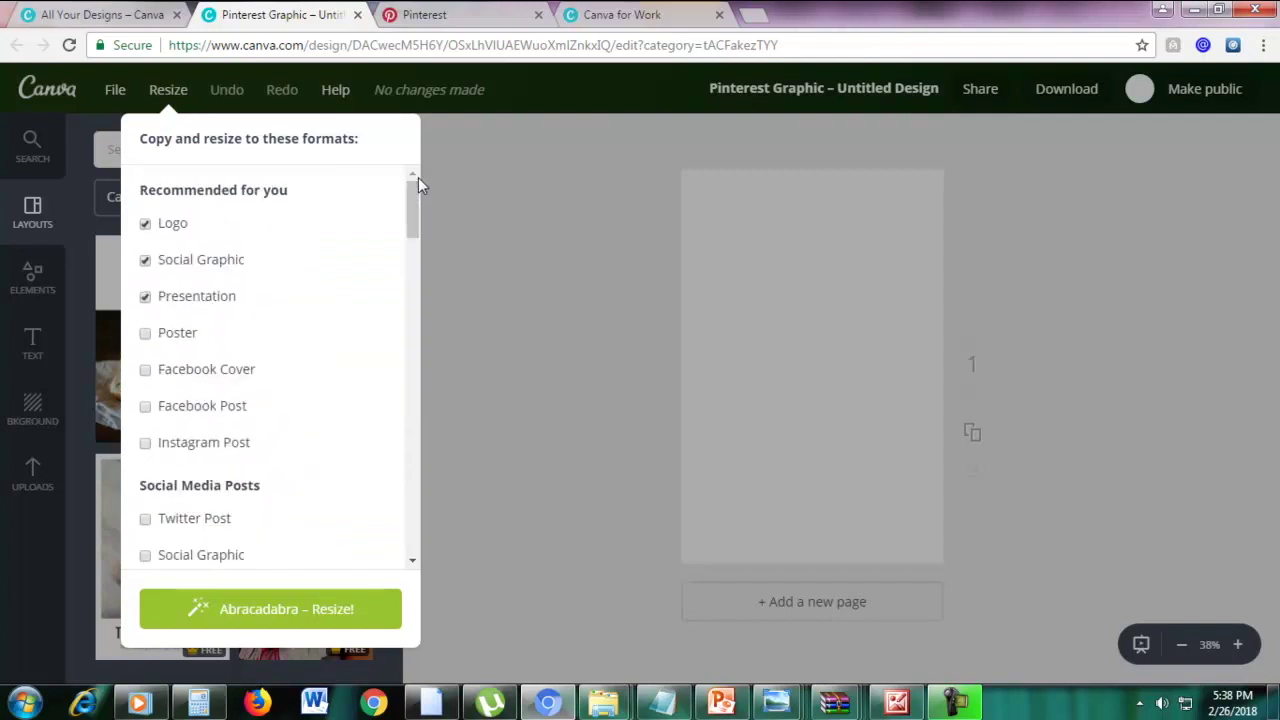
click(145, 260)
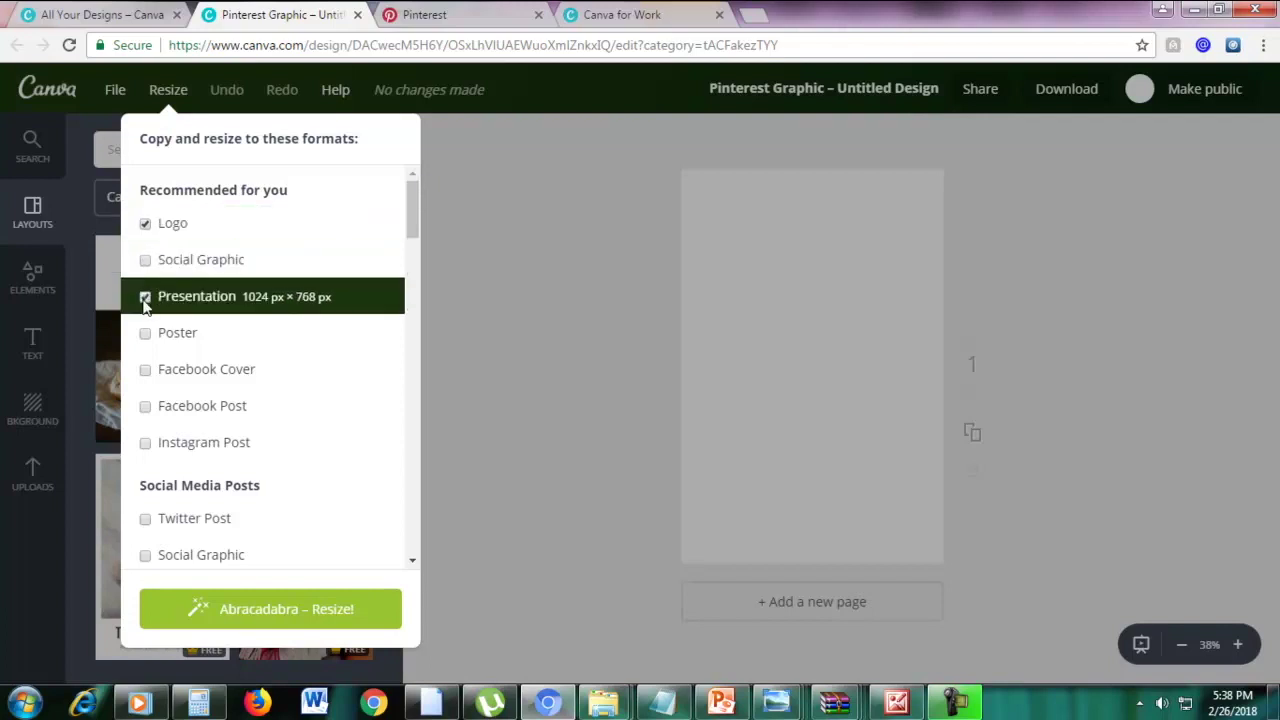
click(145, 297)
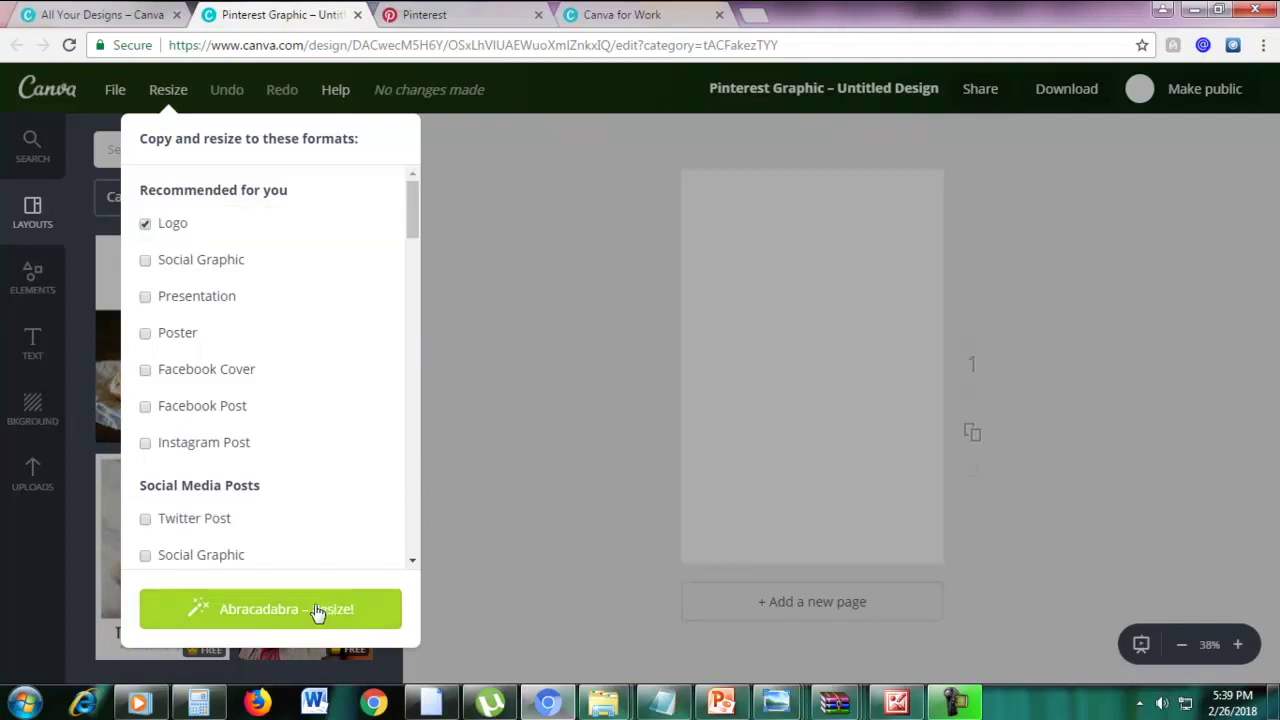
click(145, 224)
click(145, 224)
click(288, 616)
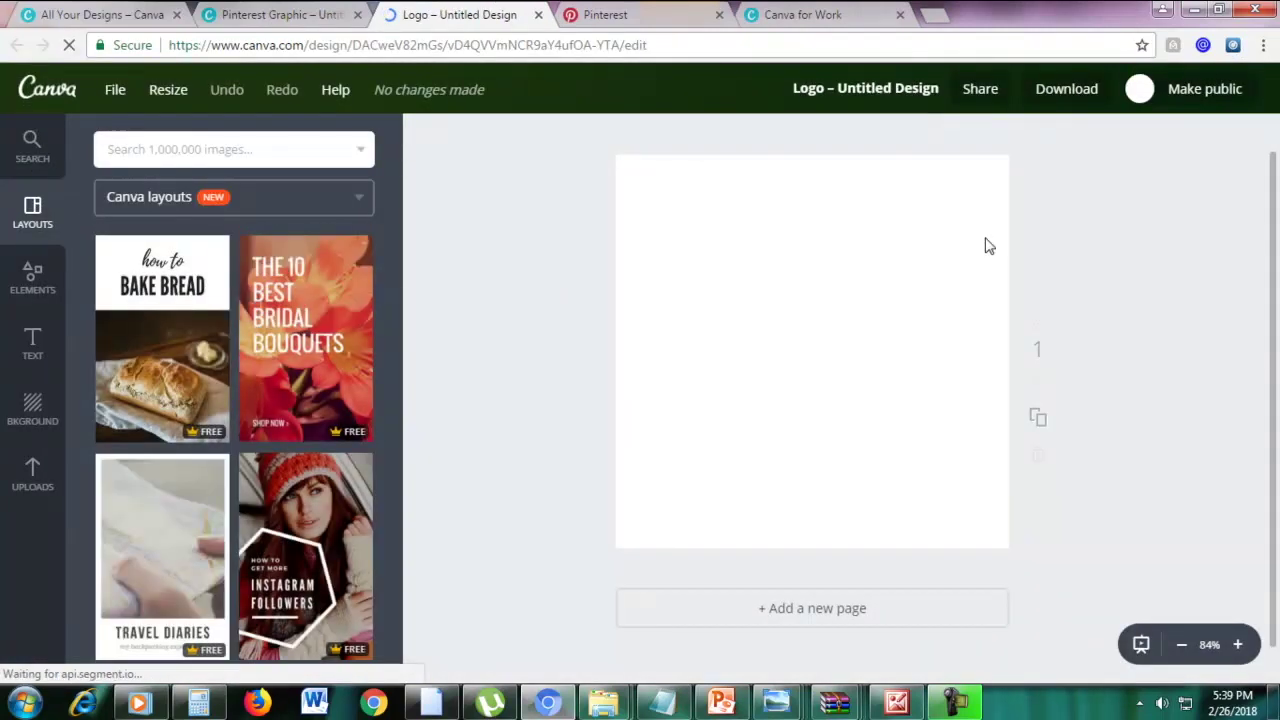
Try the How to Bake Bread layout on the Logo copy, close it, then apply Boom Netting to the Pinterest graphic
click(176, 358)
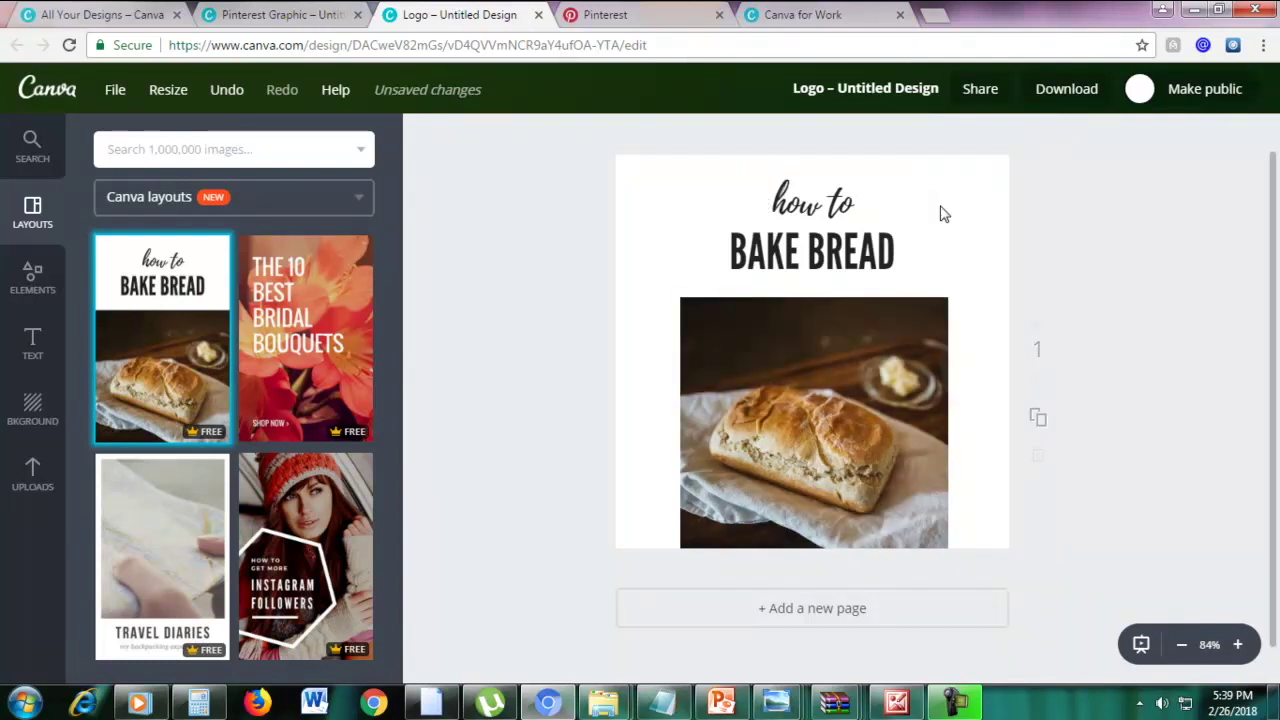
click(539, 15)
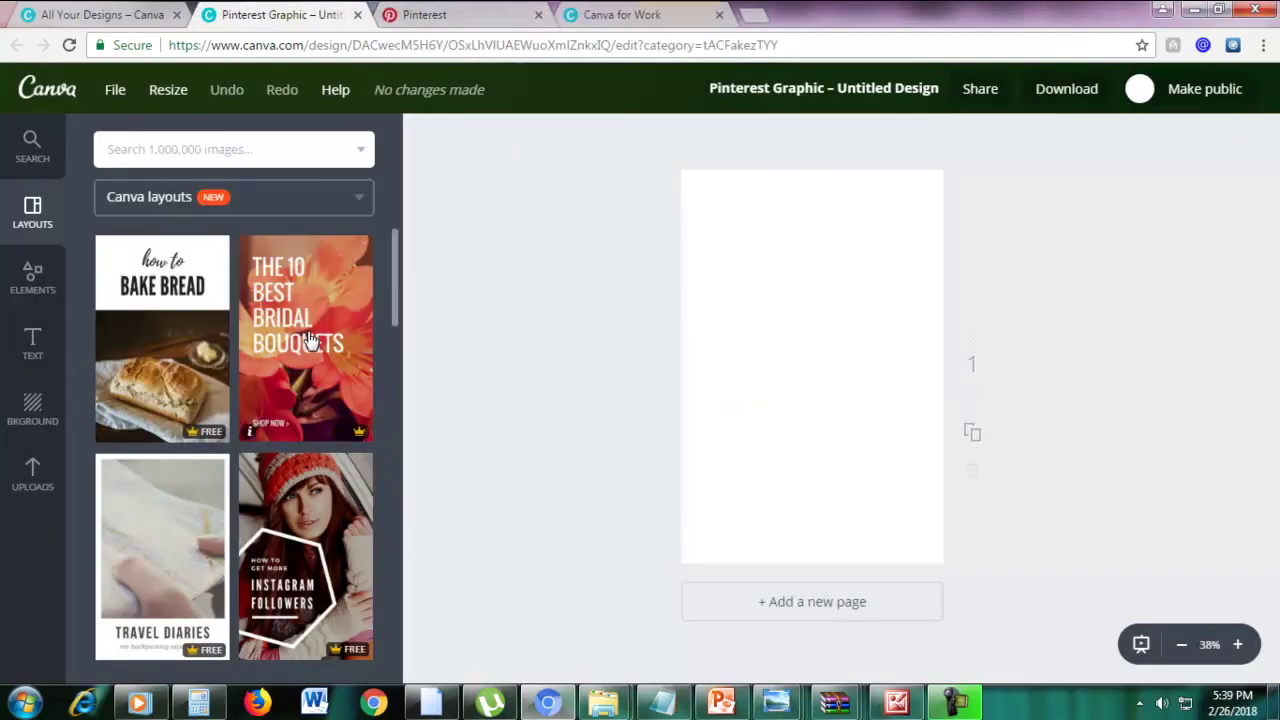
scroll(336, 375, down, 6)
scroll(336, 375, up, 3)
click(338, 449)
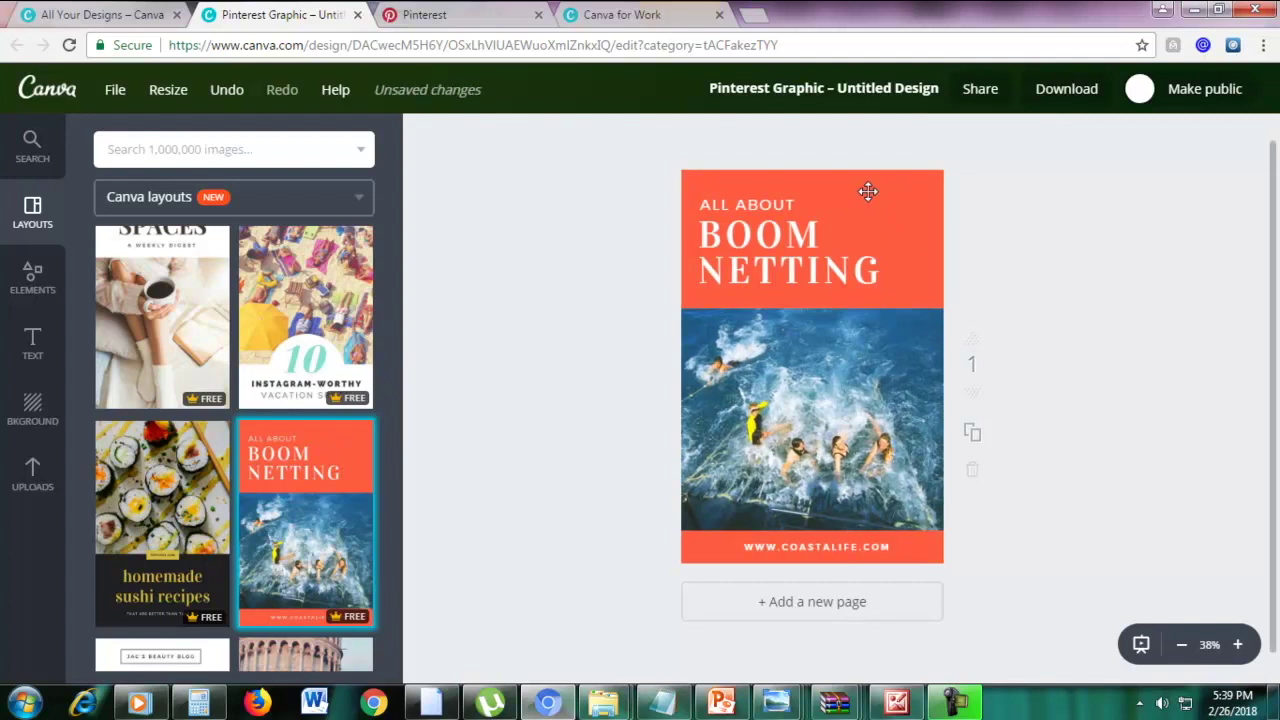
click(163, 89)
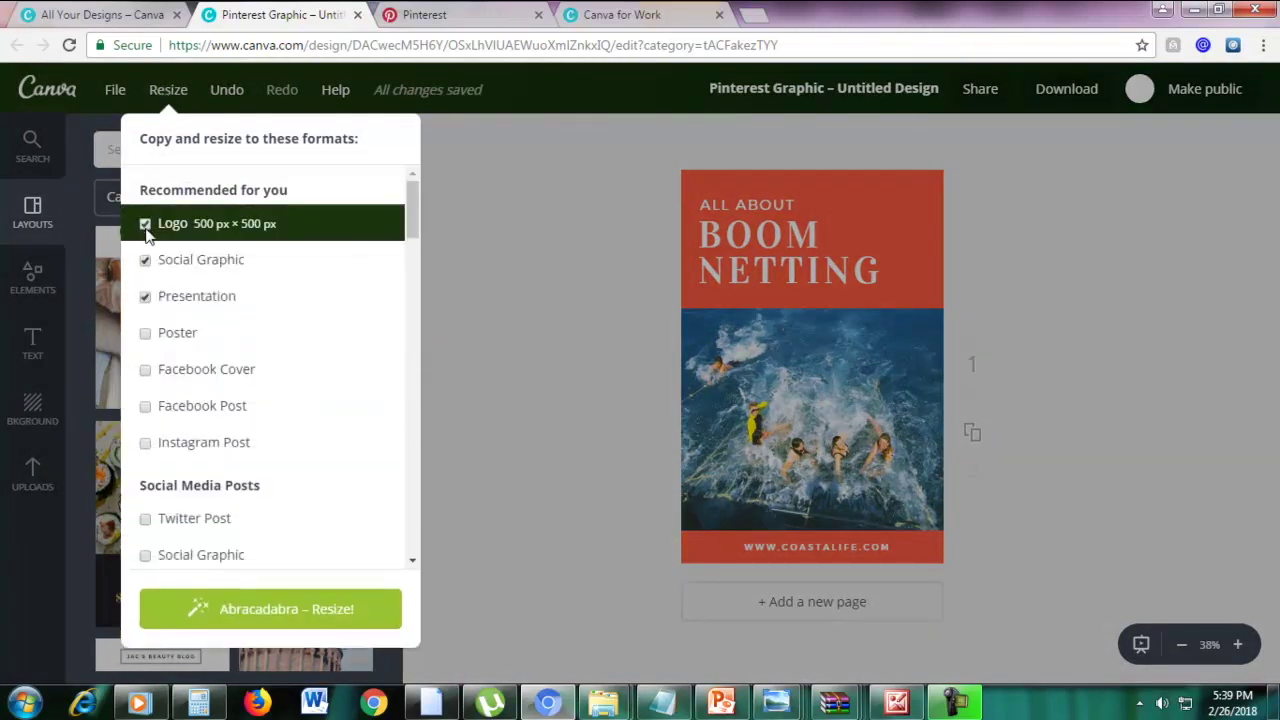
Untick Logo and Presentation and request a Facebook Post copy, triggering the pop-up permission notice
click(145, 225)
click(145, 296)
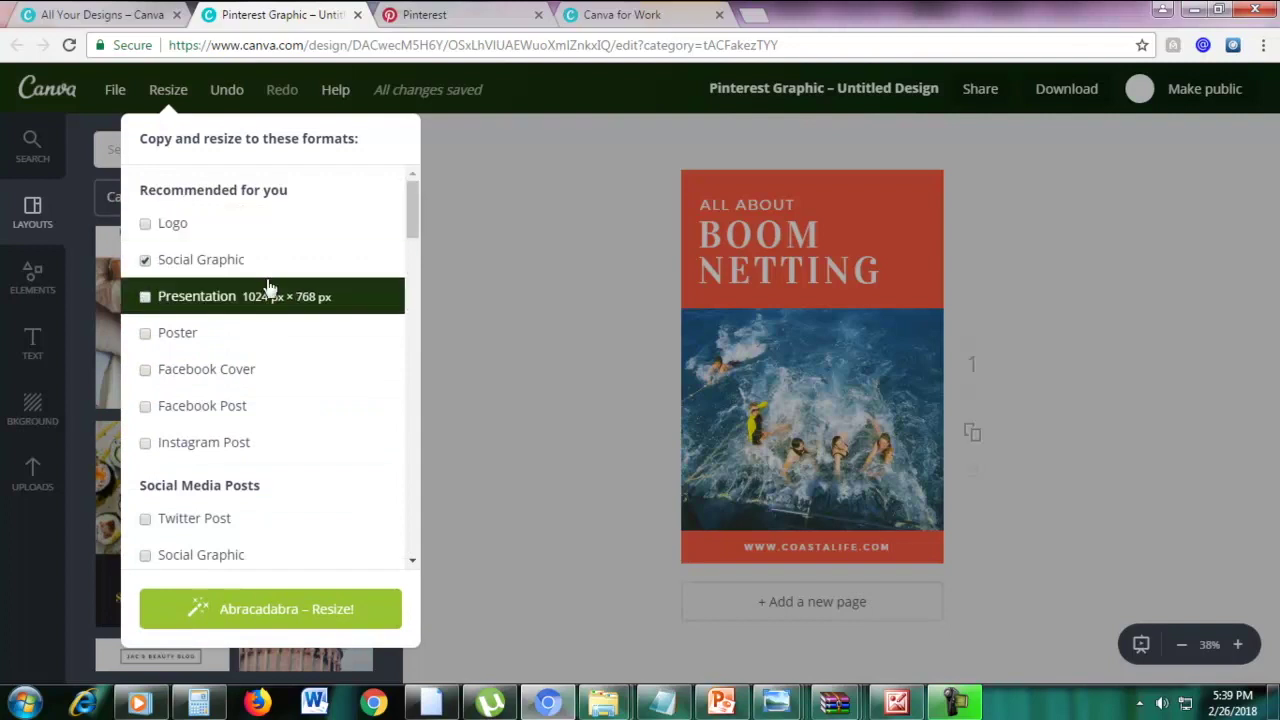
scroll(270, 292, down, 1)
scroll(270, 292, down, 2)
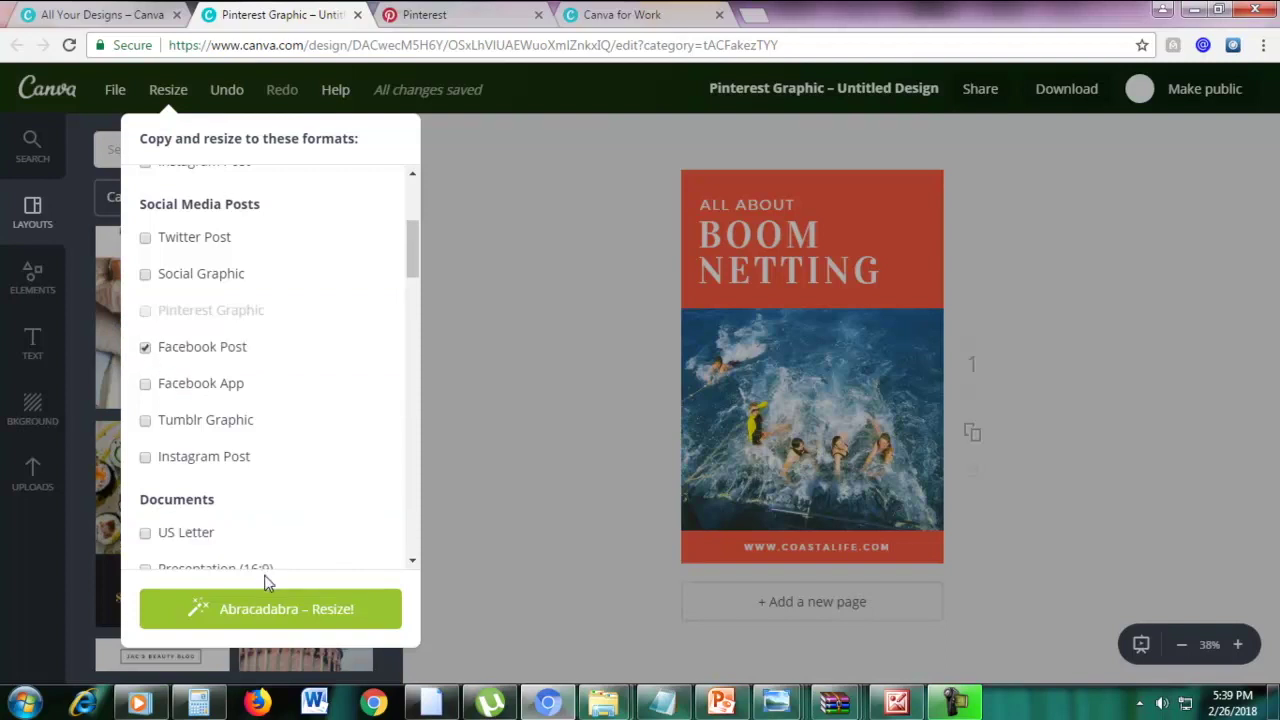
click(277, 620)
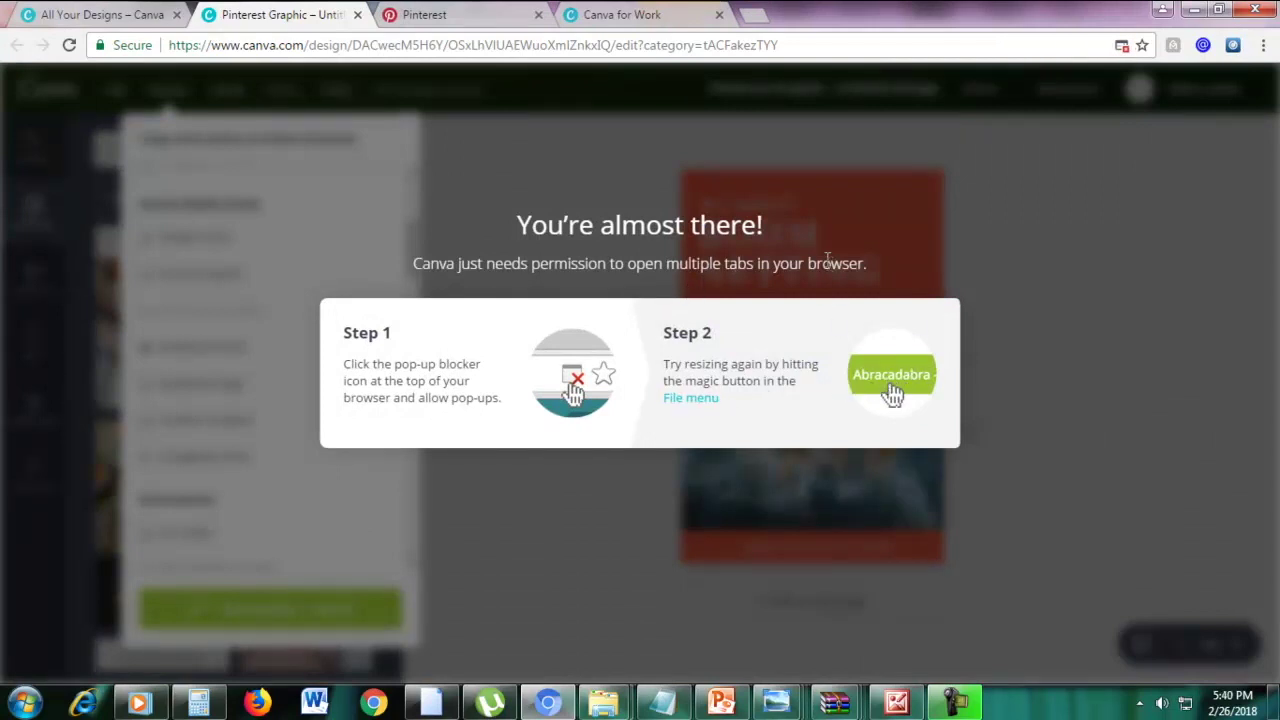
Set Chrome to always allow pop-ups from canva.com and reload the Boom Netting design
click(703, 177)
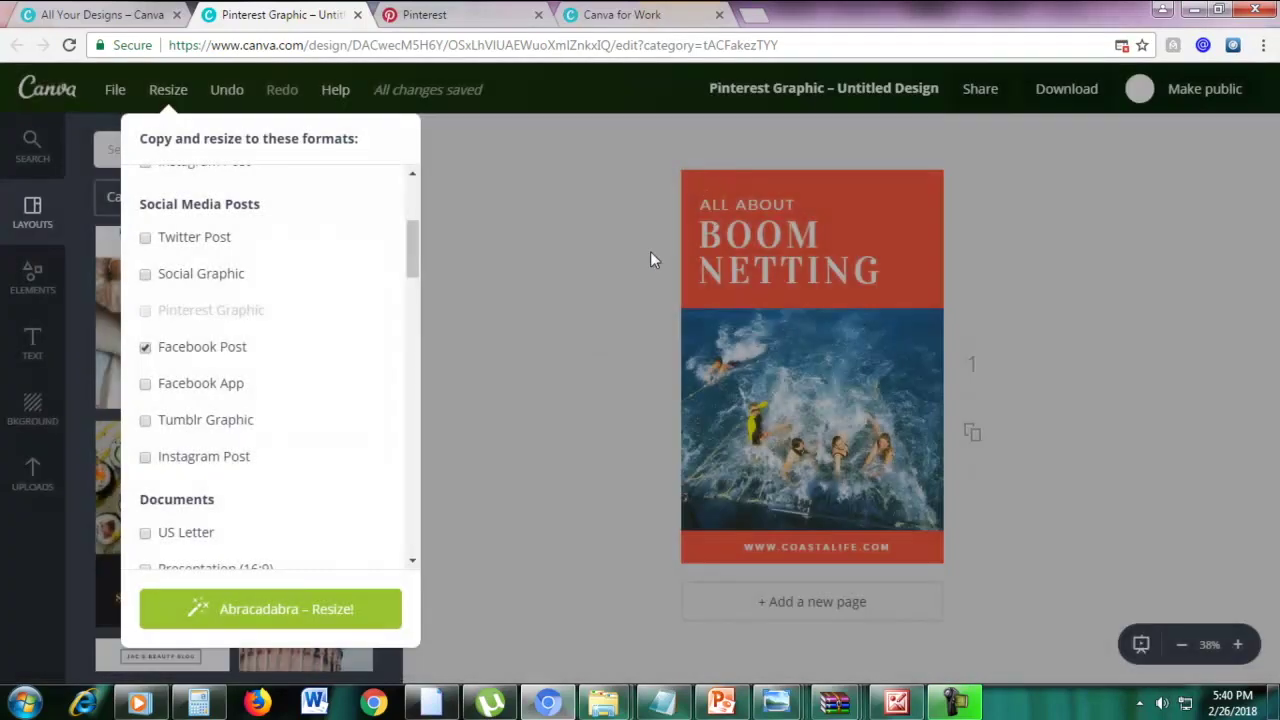
click(257, 611)
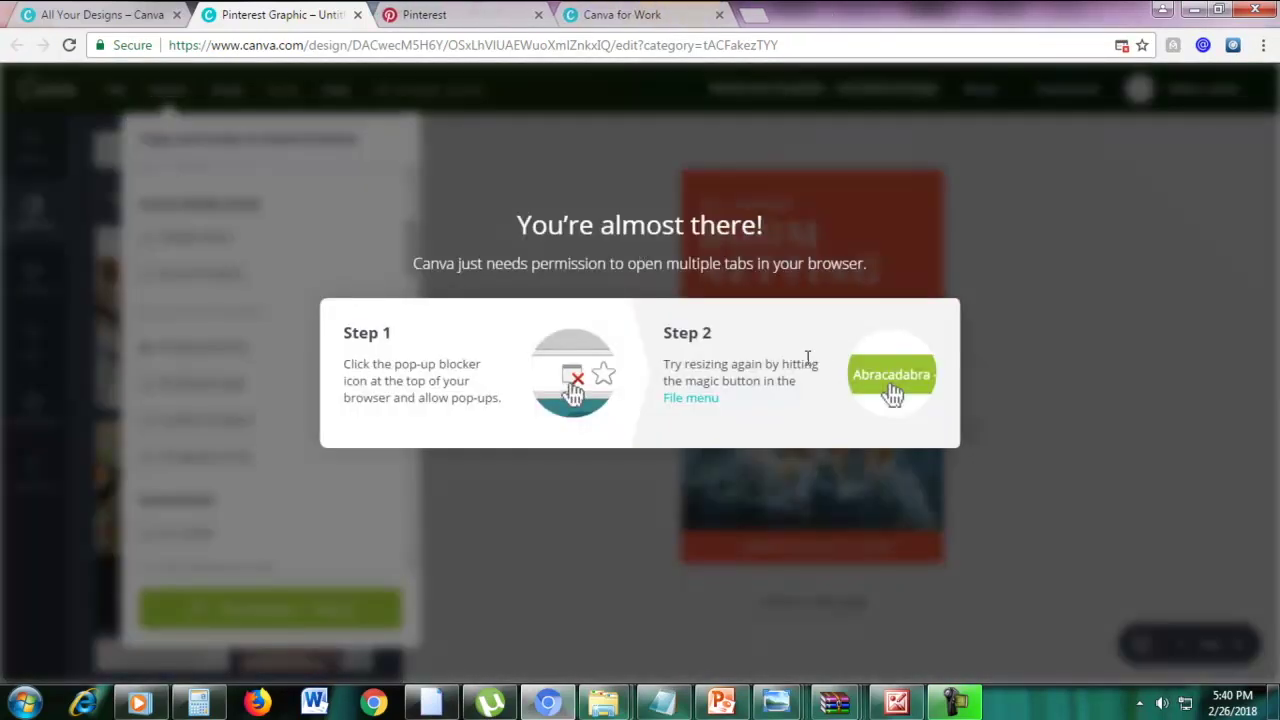
click(1122, 46)
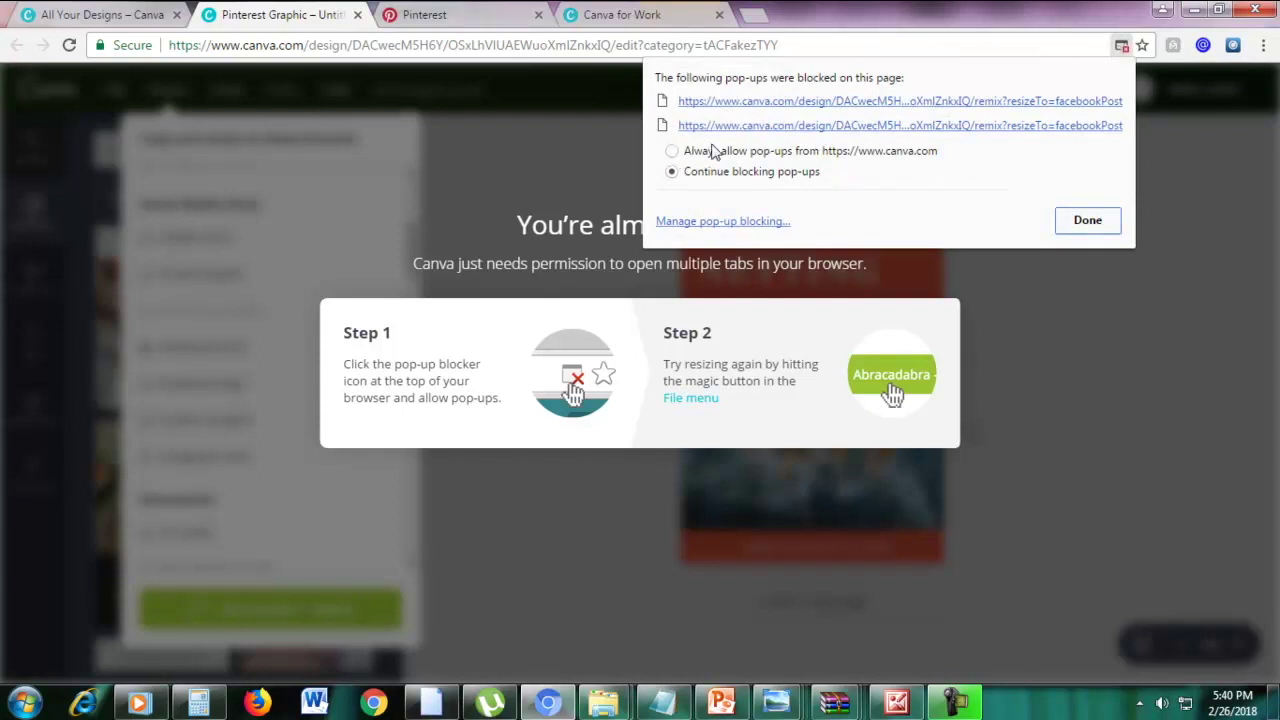
click(673, 152)
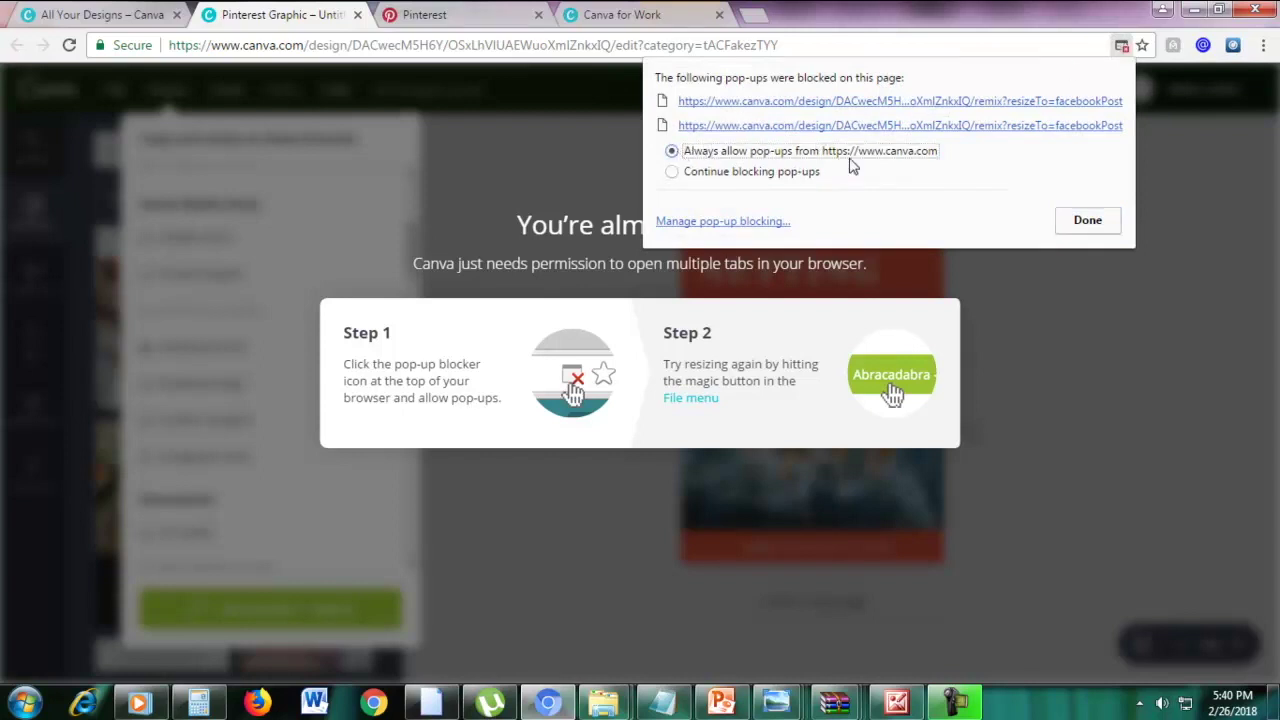
click(1087, 222)
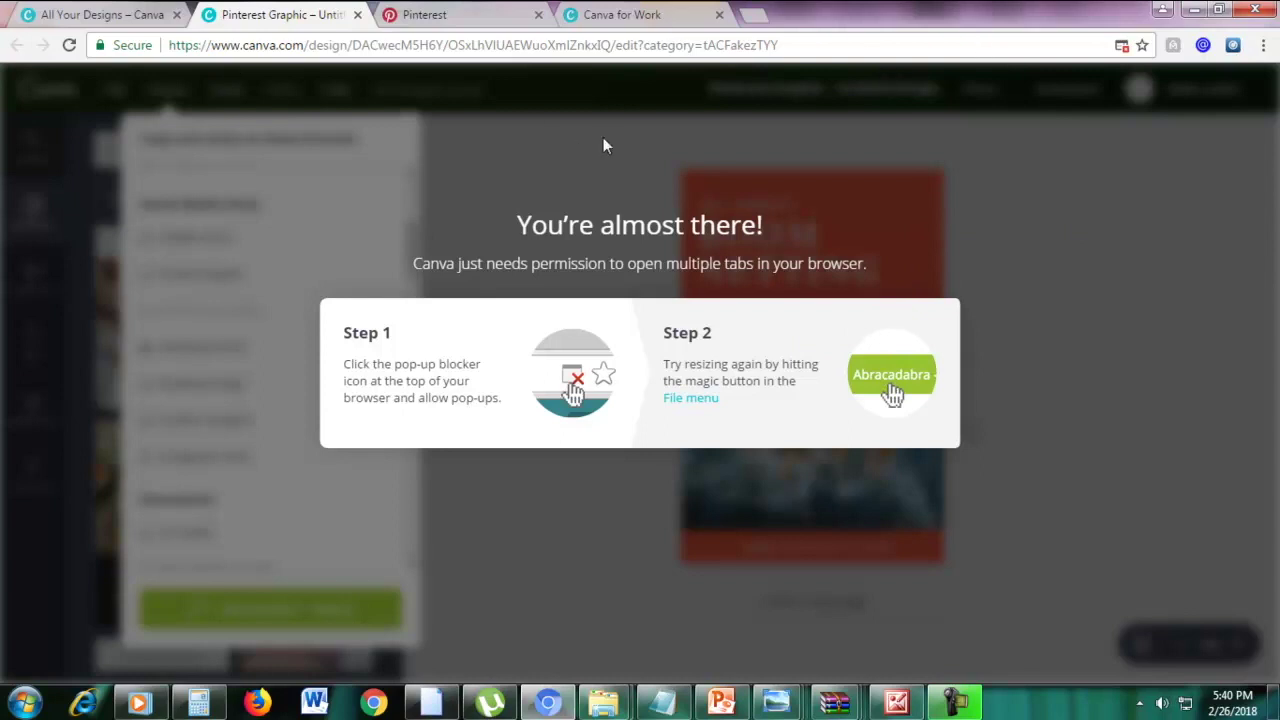
click(392, 47)
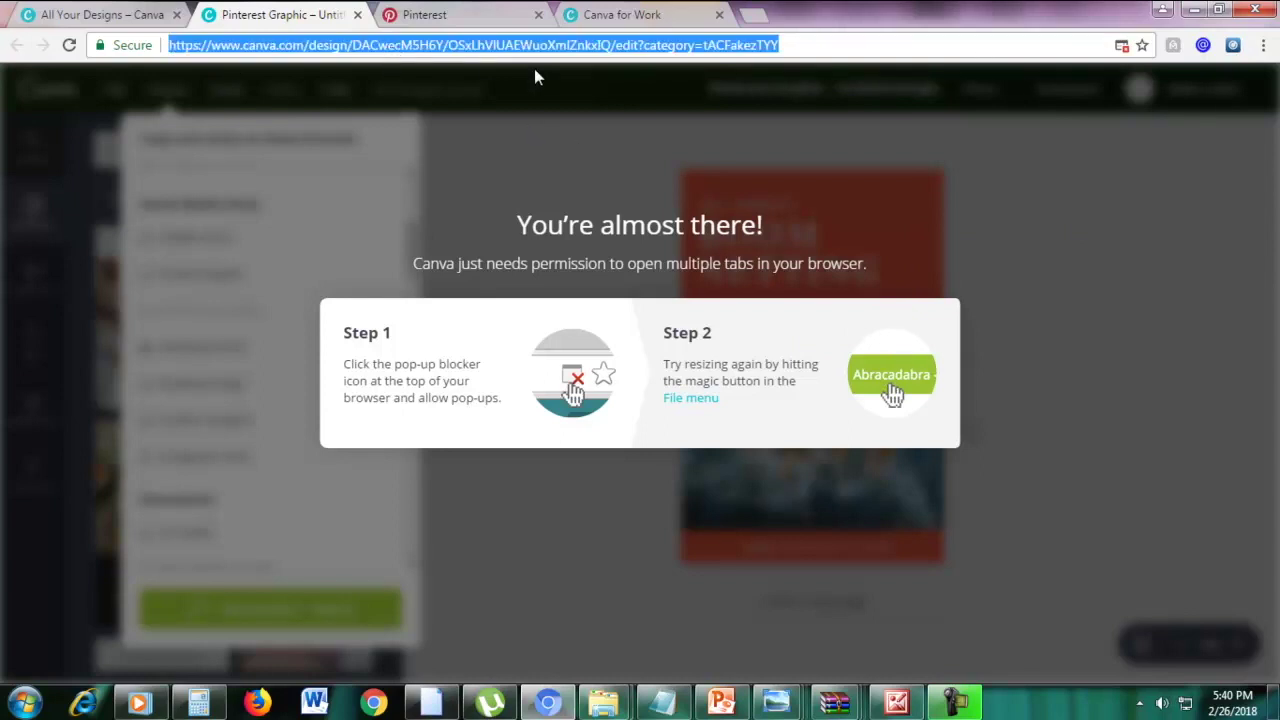
key(Return)
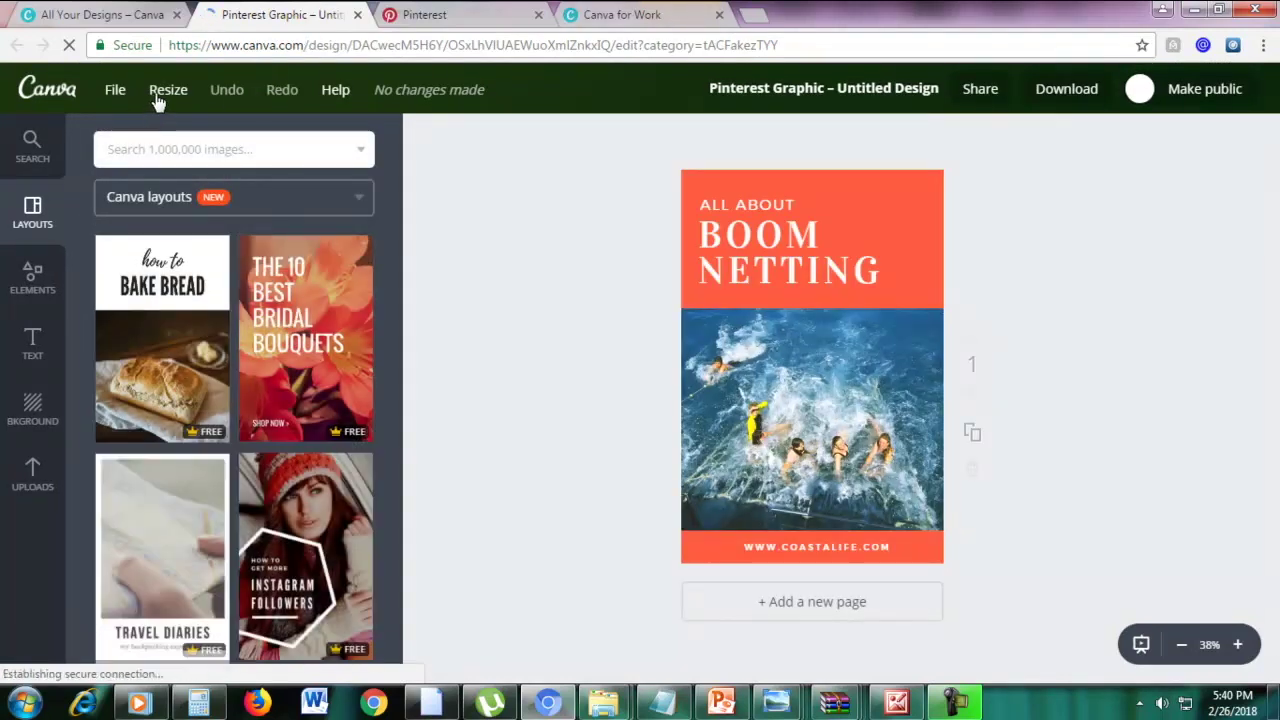
Untick Logo, Social Graphic and Presentation, tick Facebook Post, and create the Facebook Post copy
click(160, 92)
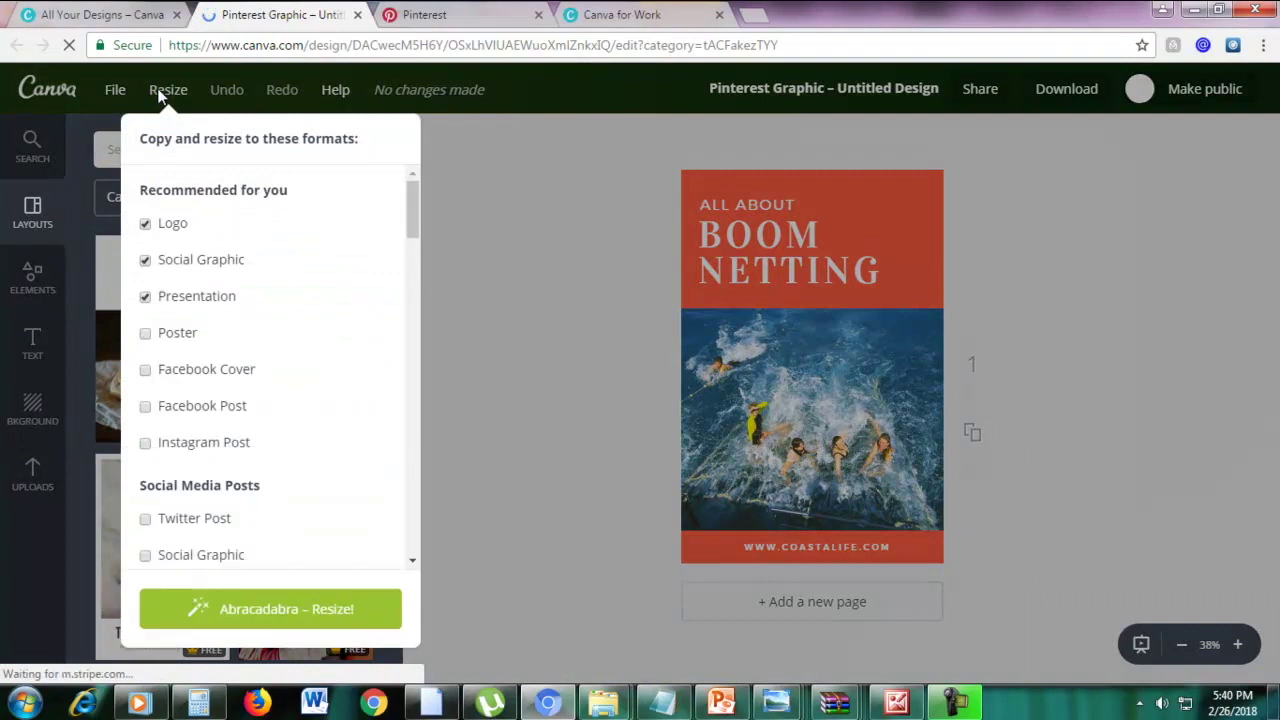
click(145, 223)
click(145, 261)
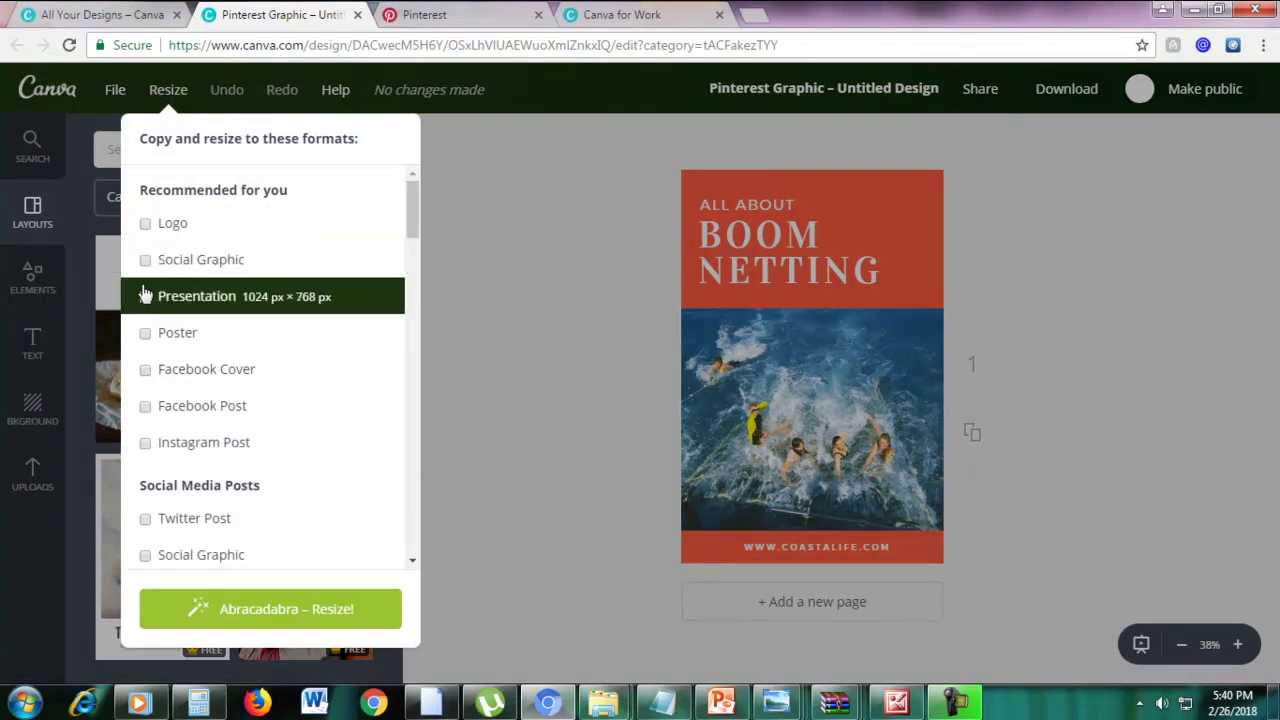
click(145, 296)
scroll(286, 305, down, 5)
scroll(290, 304, up, 1)
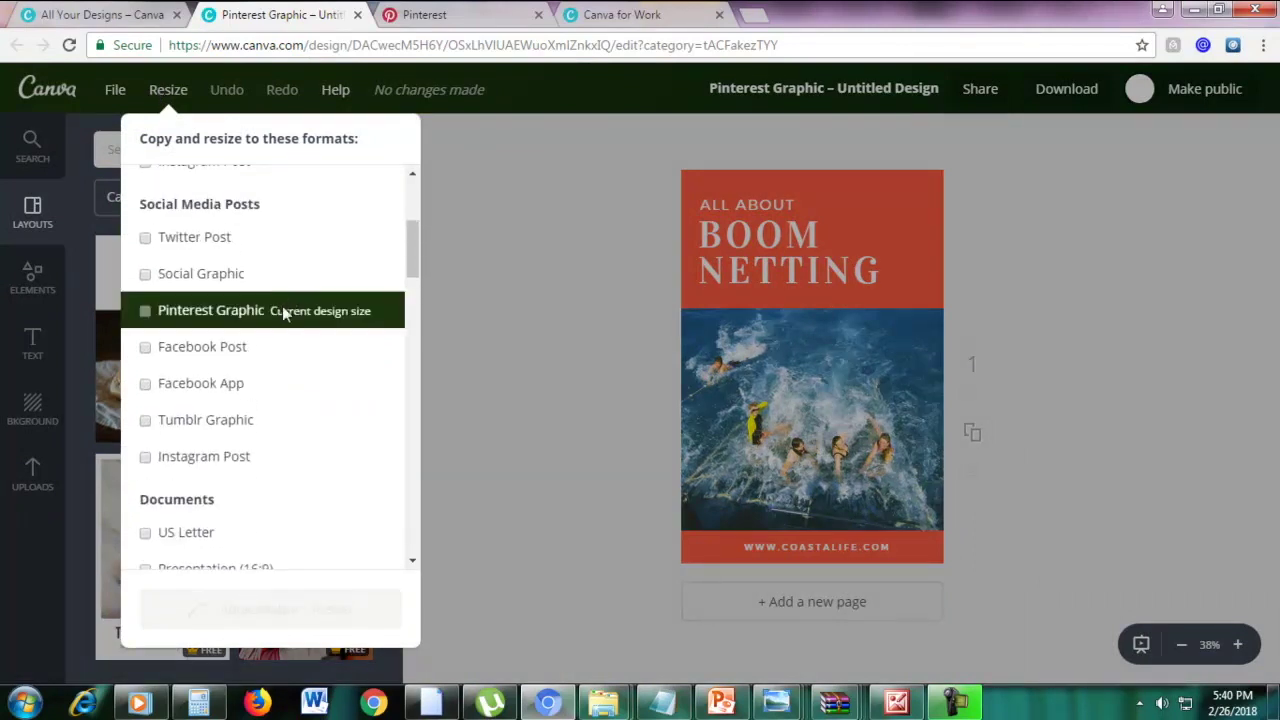
click(150, 350)
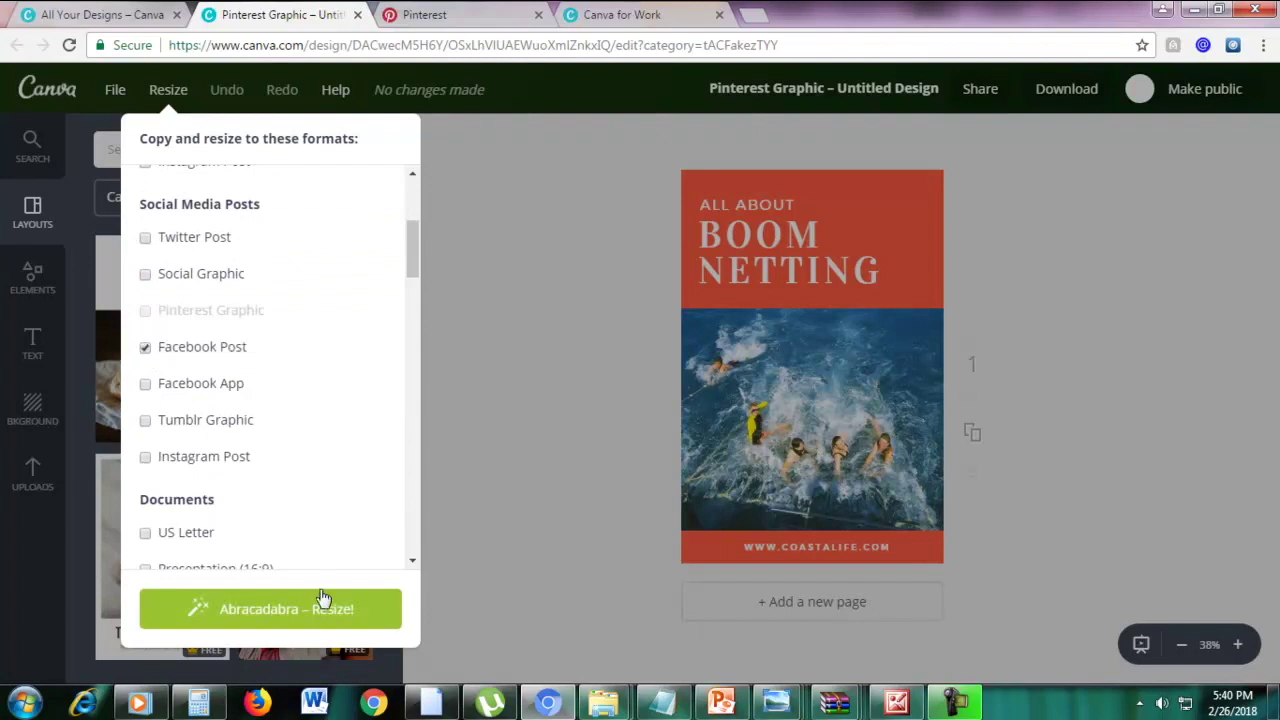
click(297, 612)
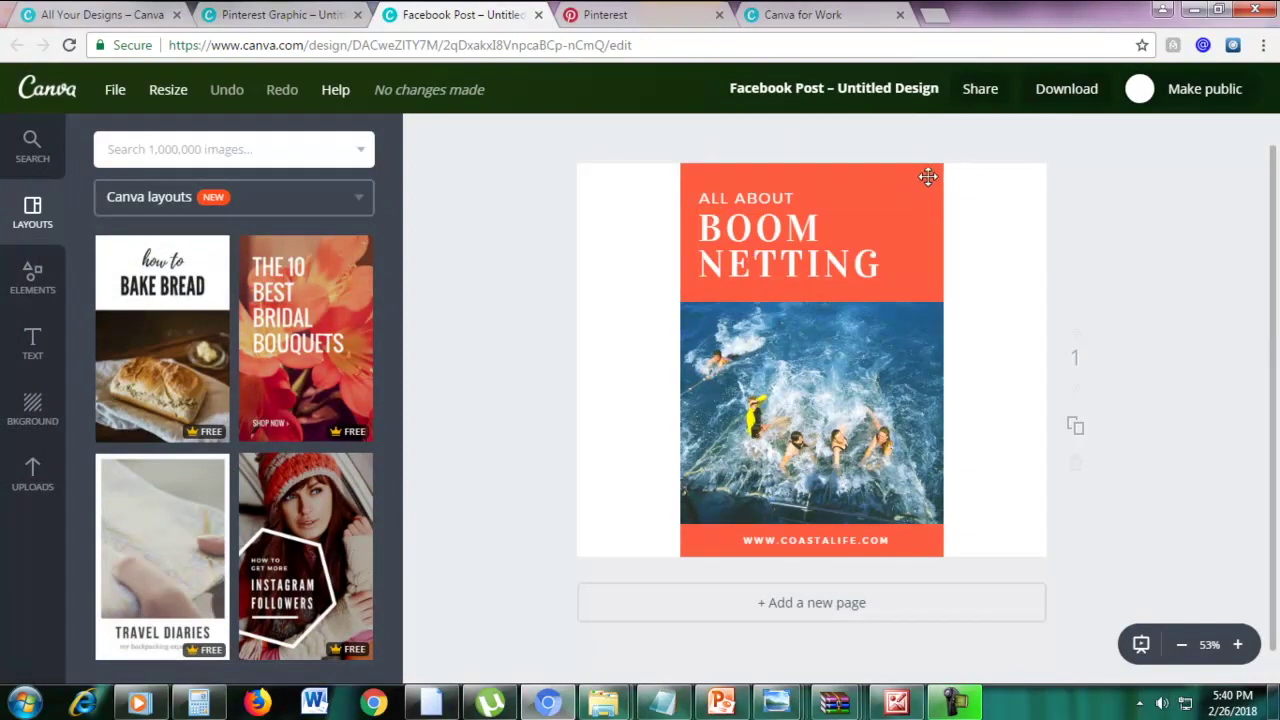
Stretch the orange header and the water photo out to both side edges of the canvas
click(928, 178)
drag(942, 231, 1068, 233)
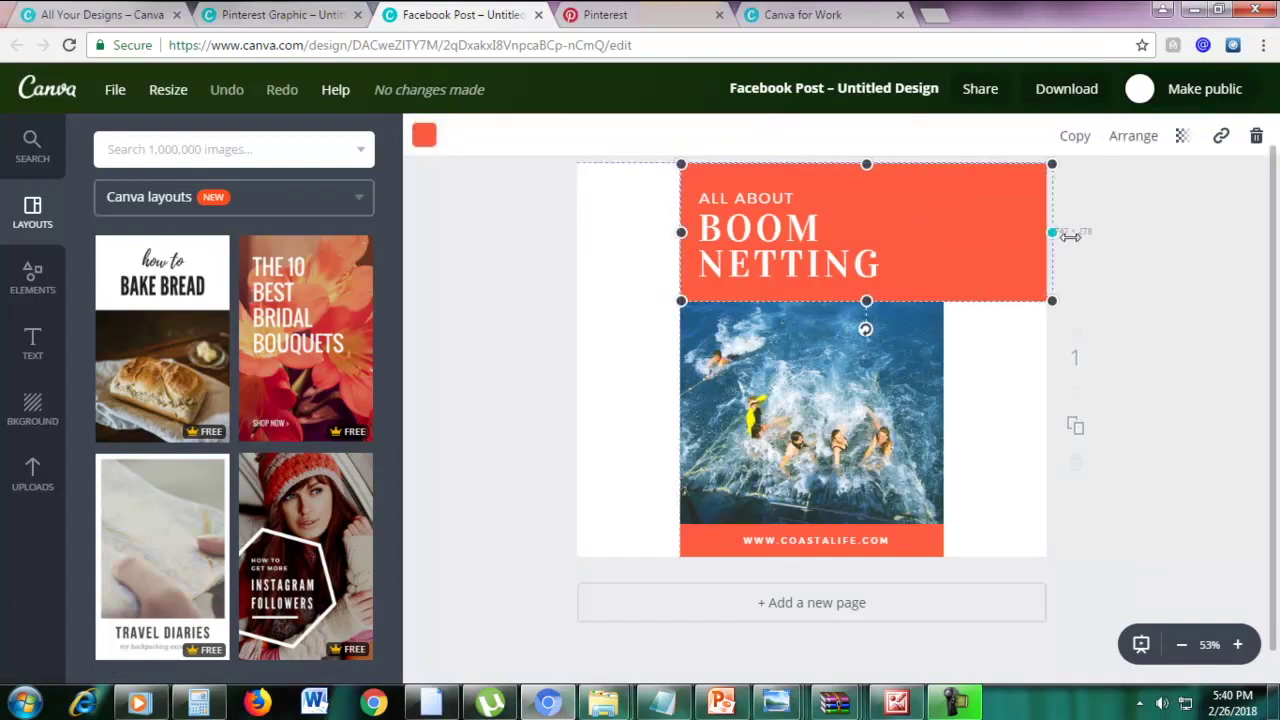
drag(681, 231, 550, 231)
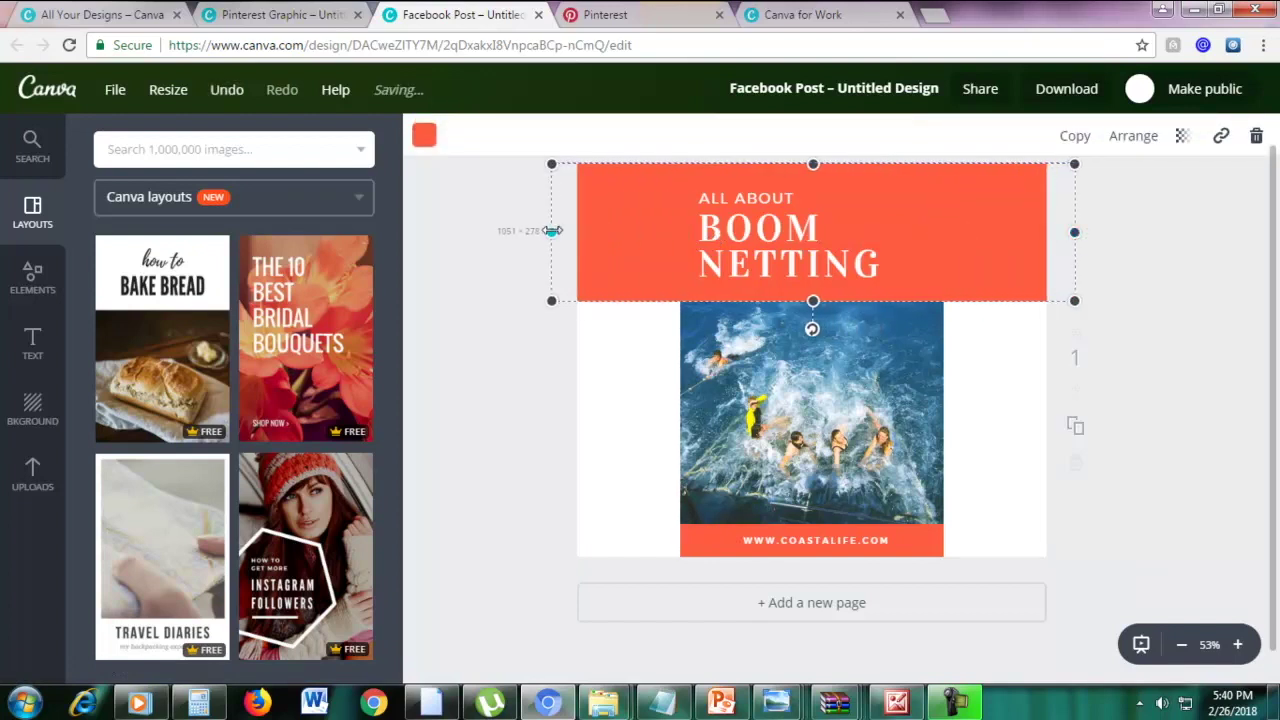
click(760, 350)
drag(942, 524, 1080, 549)
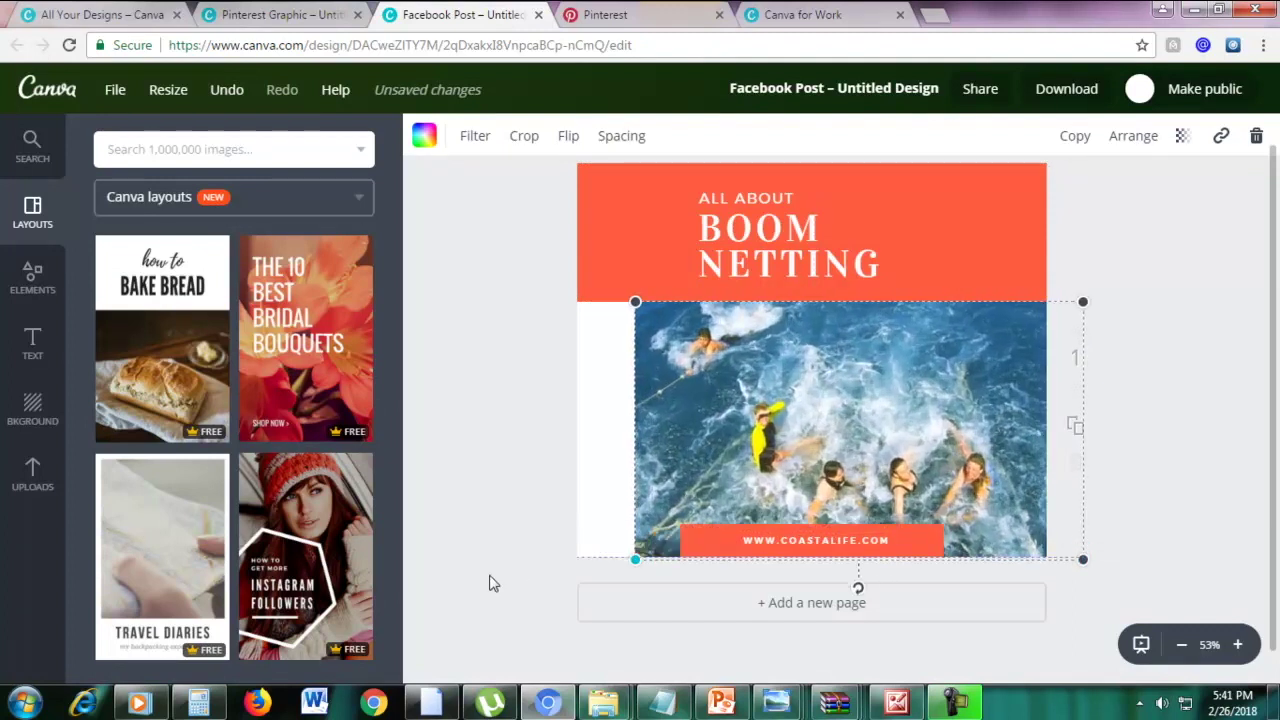
drag(489, 583, 437, 600)
click(1220, 371)
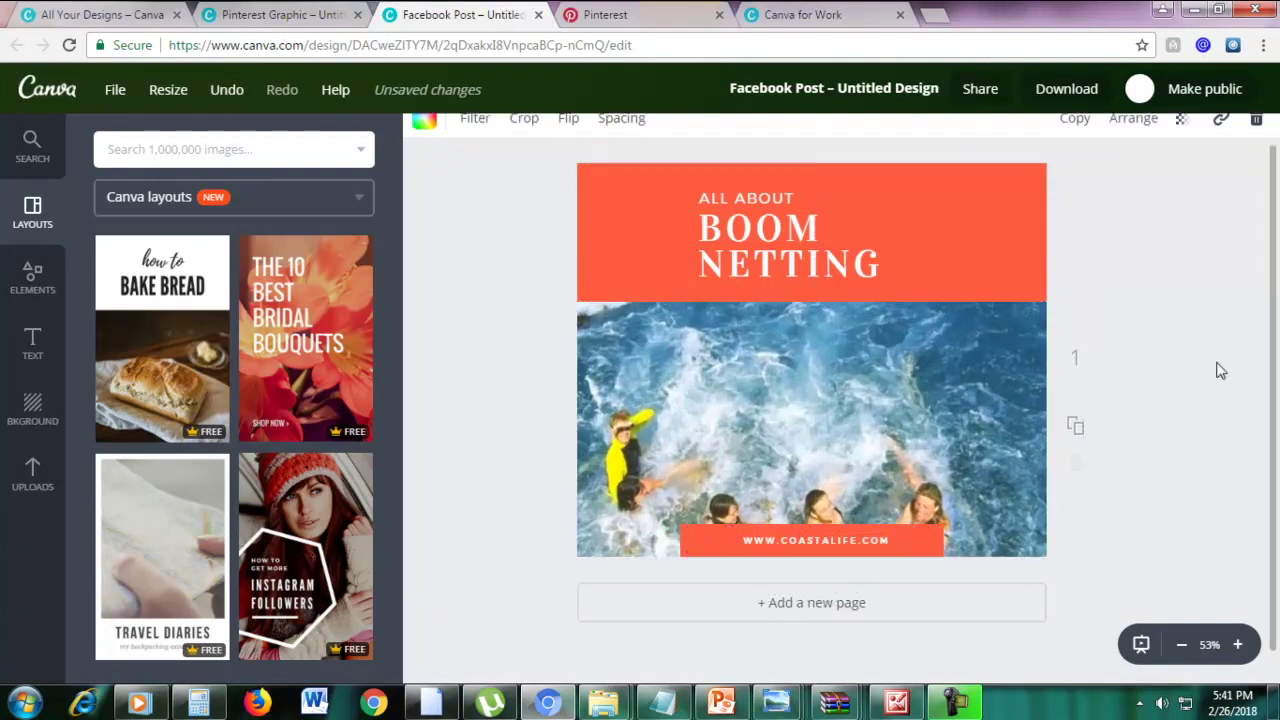
Widen the URL banner at the bottom to the full canvas width
click(709, 541)
drag(681, 540, 561, 540)
drag(934, 542, 1080, 541)
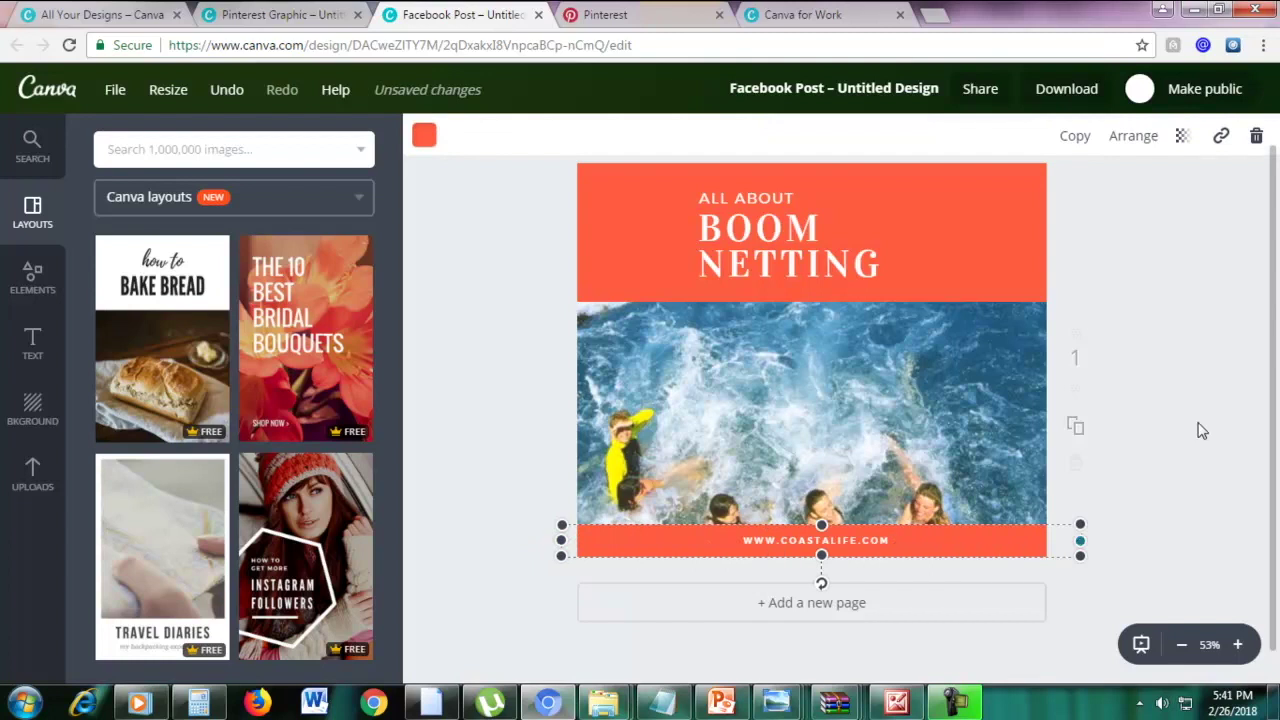
click(1197, 429)
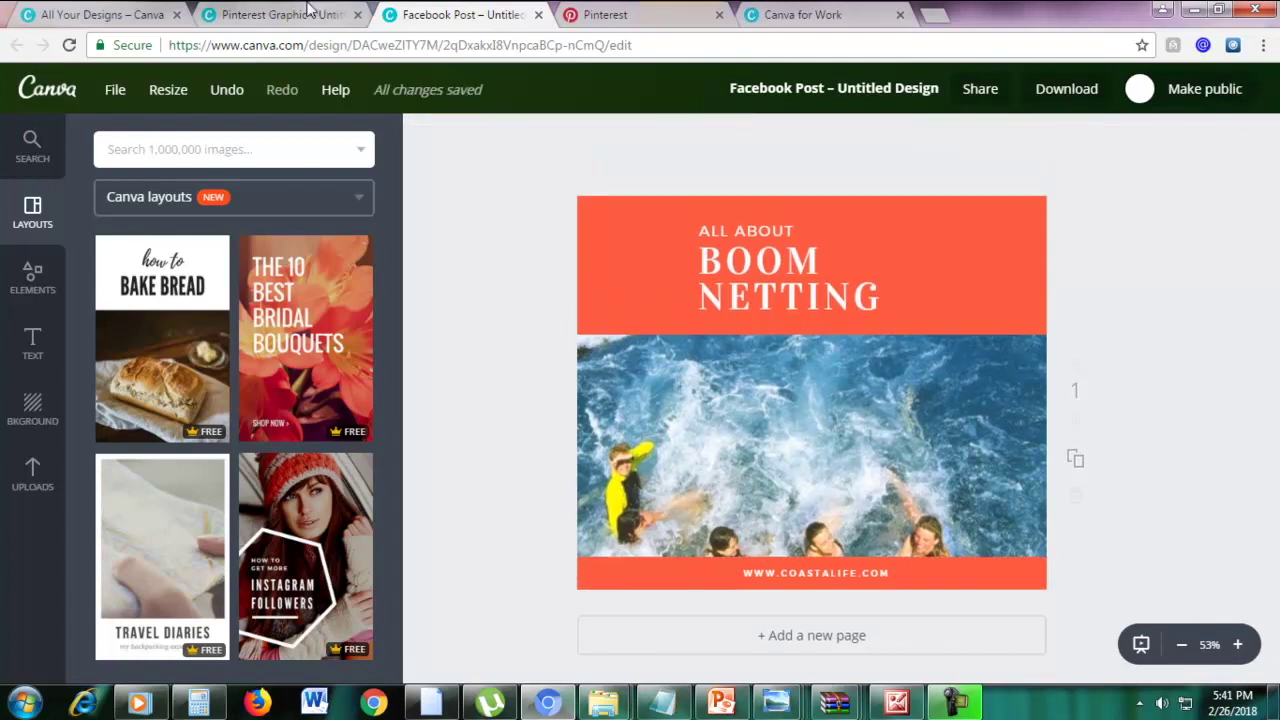
click(310, 14)
Close the Facebook Post tab and browse the Pinterest graphic's Resize formats without choosing one
click(540, 15)
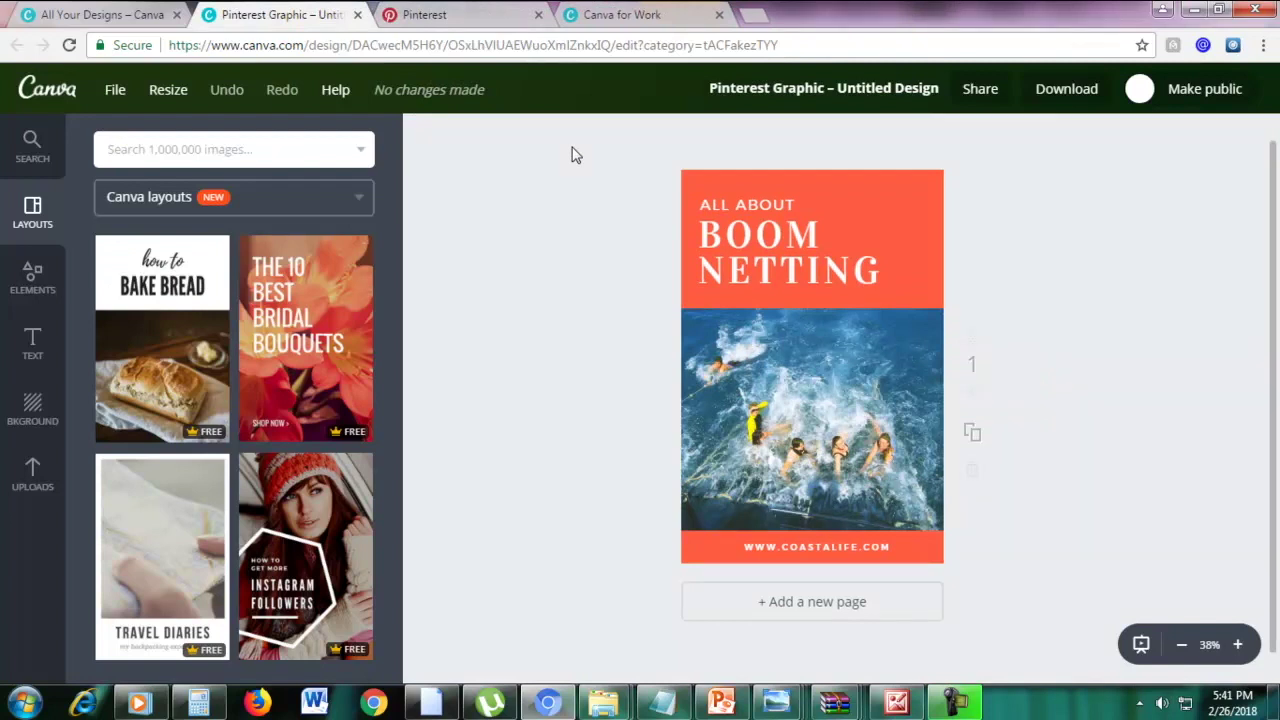
click(165, 92)
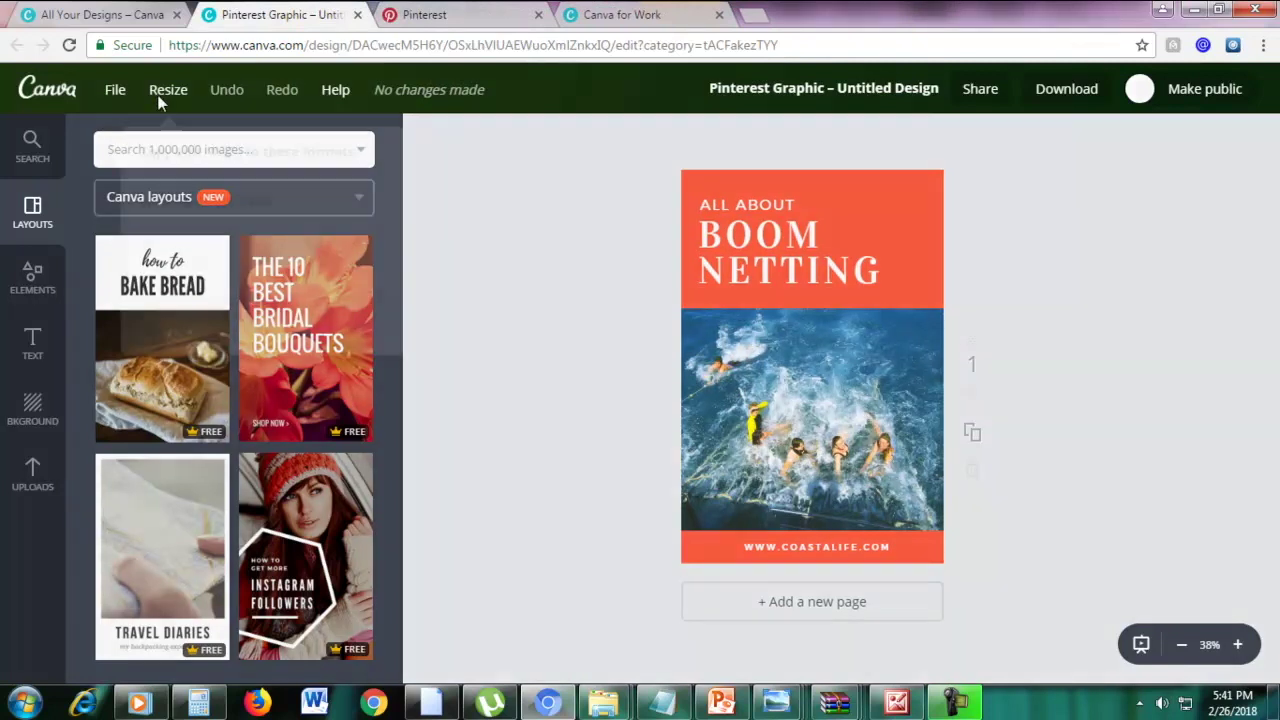
scroll(372, 305, down, 3)
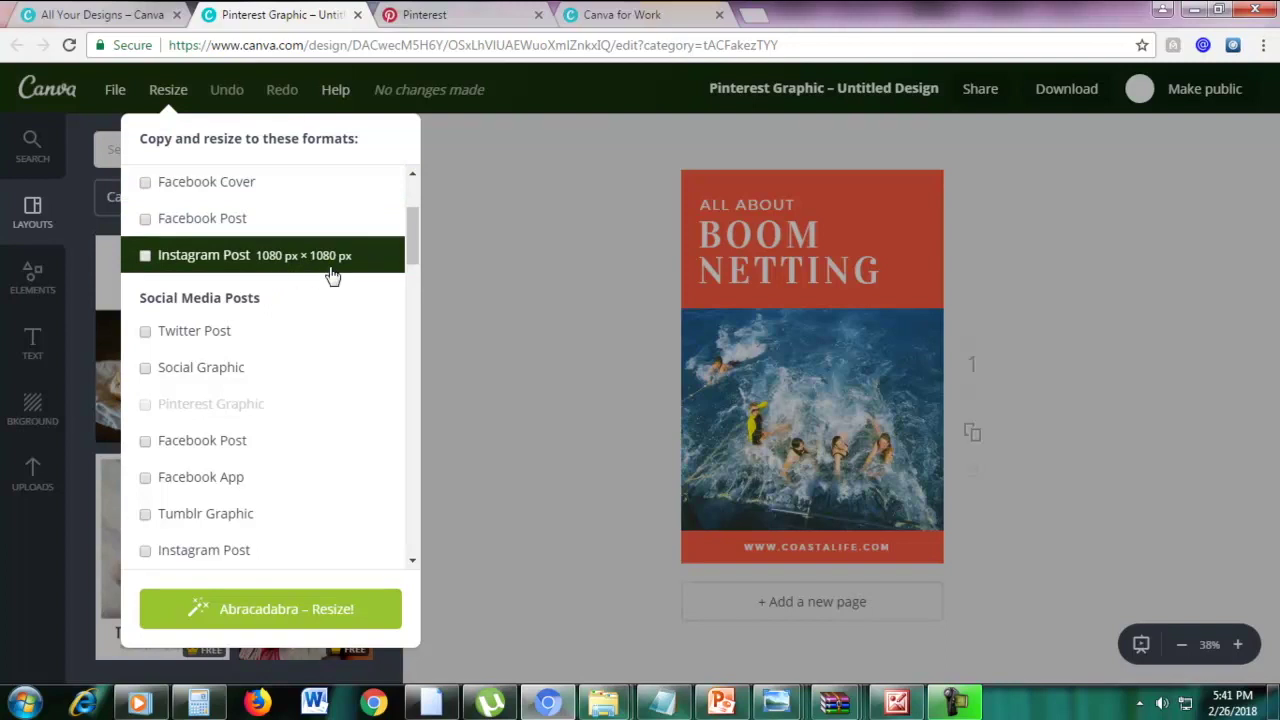
scroll(333, 276, down, 2)
scroll(333, 276, down, 2)
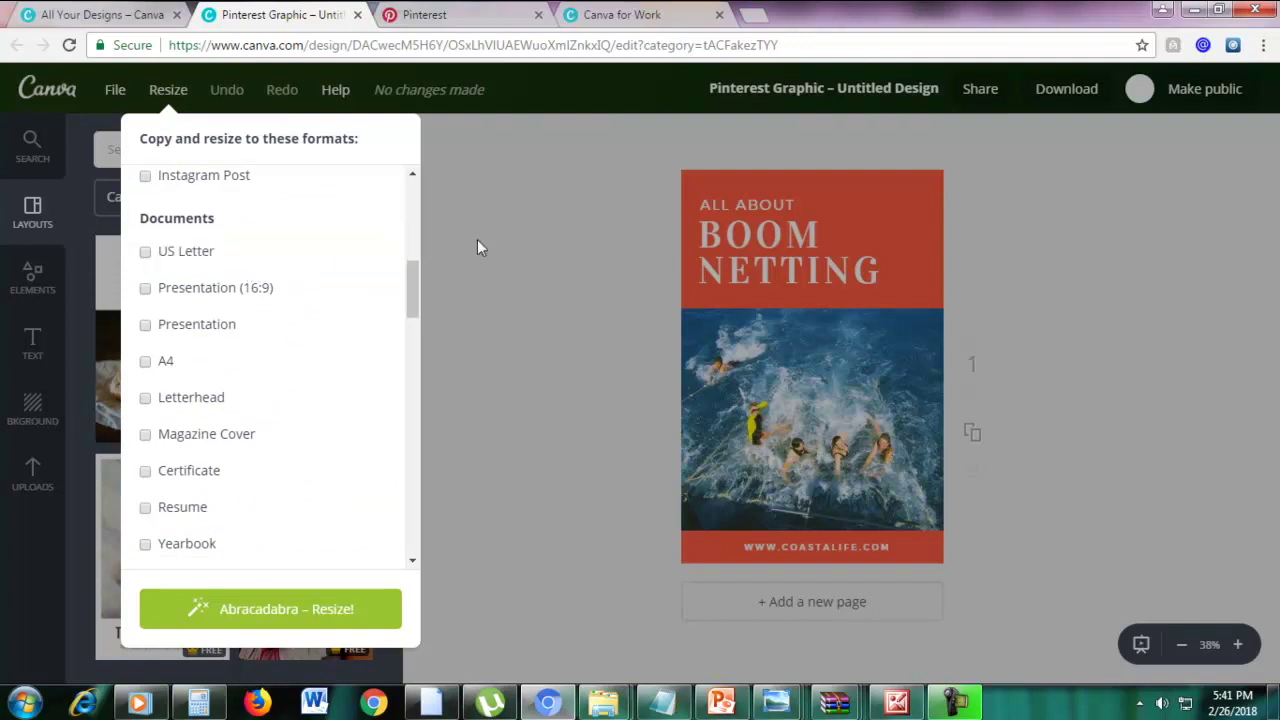
click(498, 253)
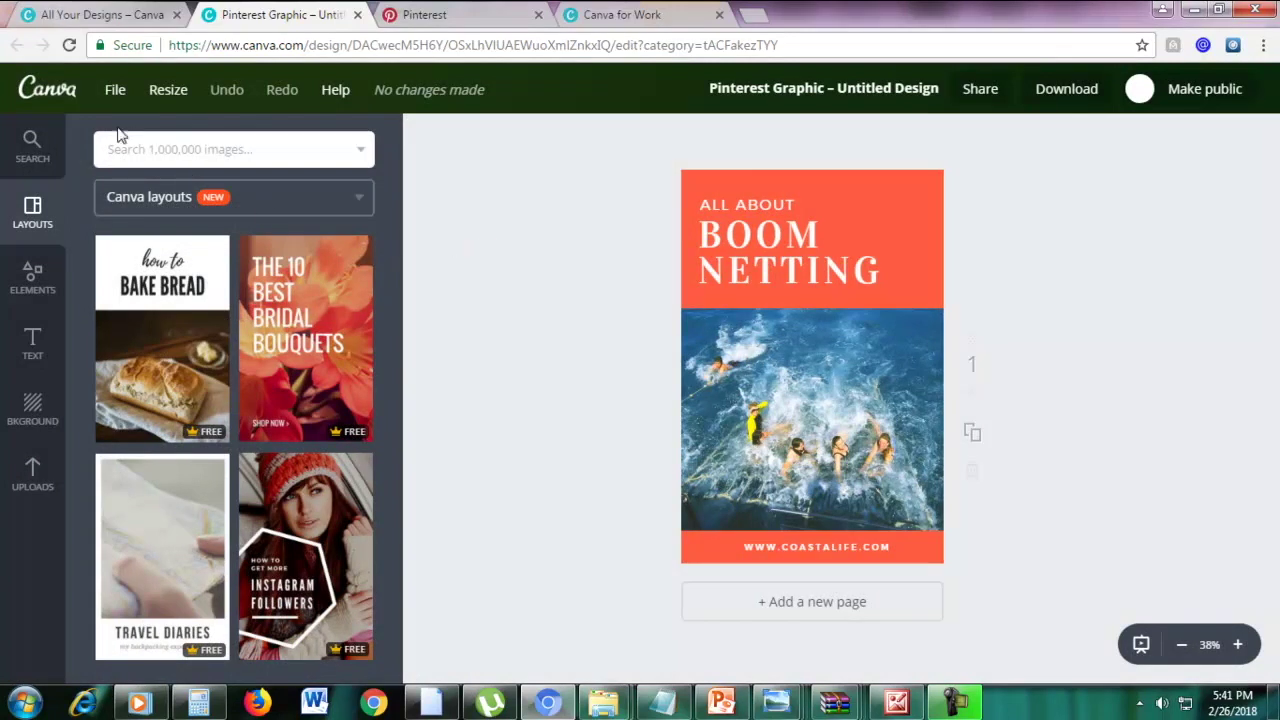
Change the design to custom dimensions of 441 × 1199 px, replacing 735 × 1102
click(115, 92)
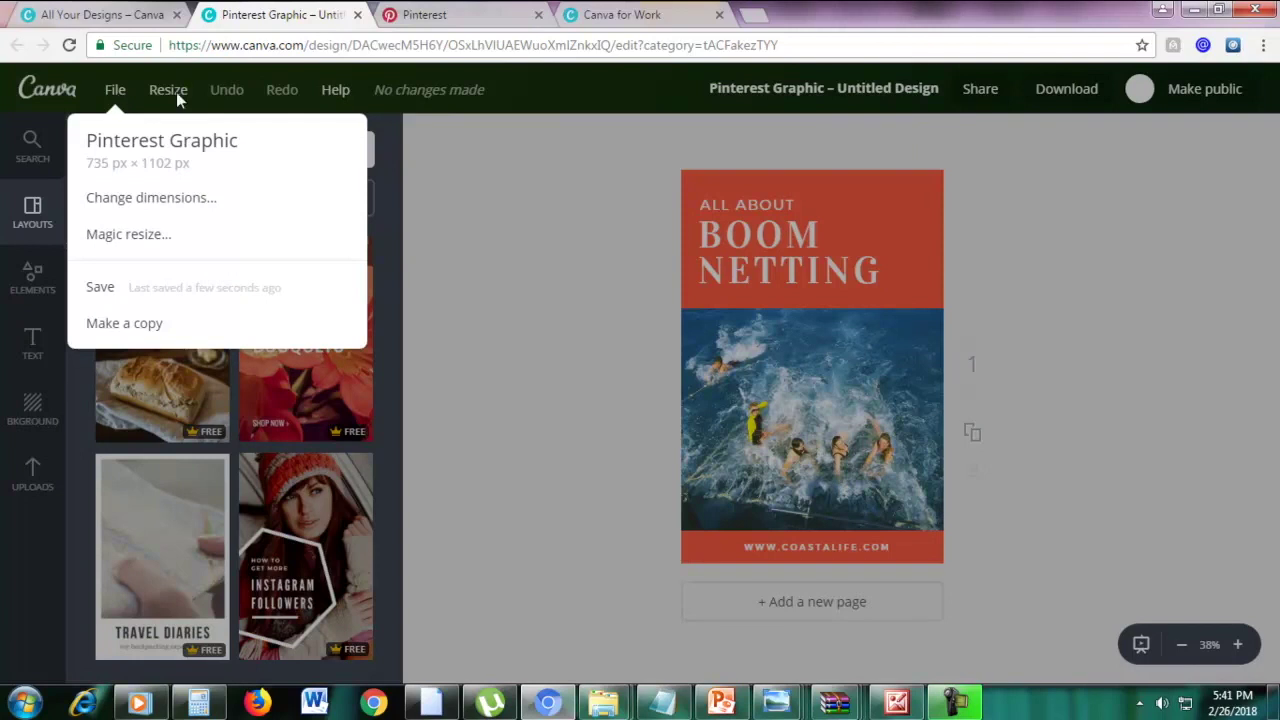
click(179, 200)
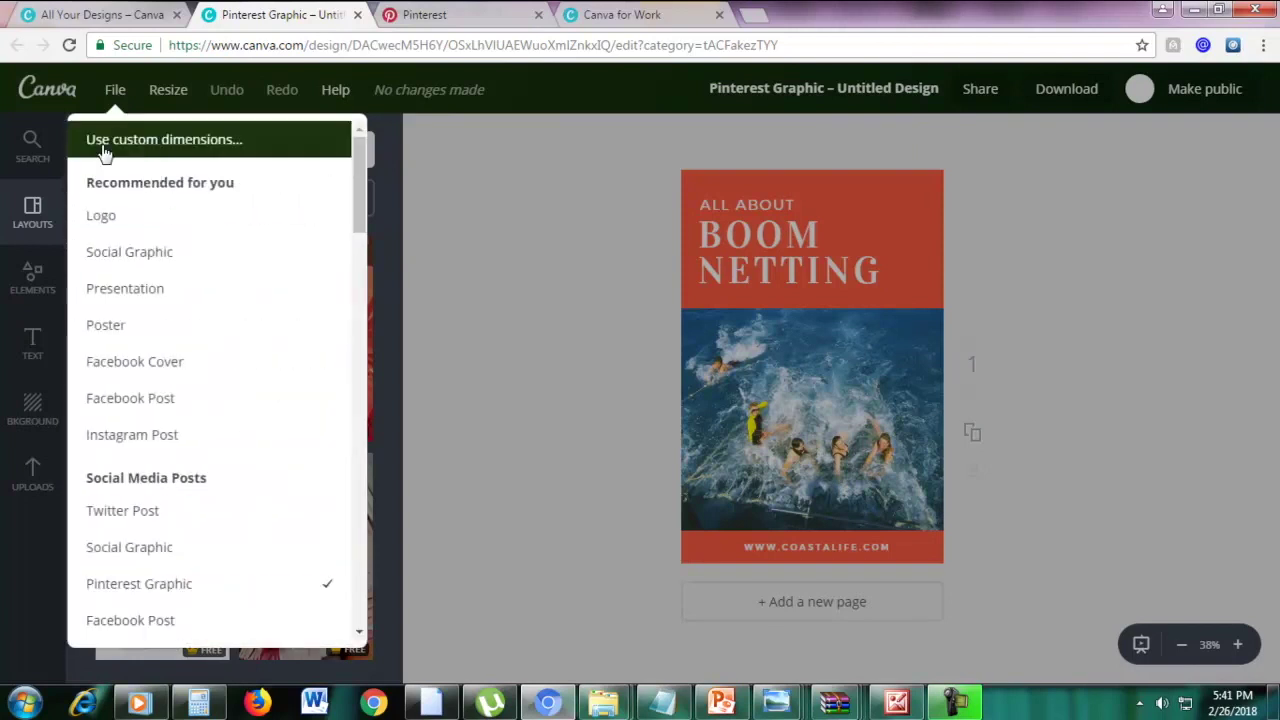
click(188, 150)
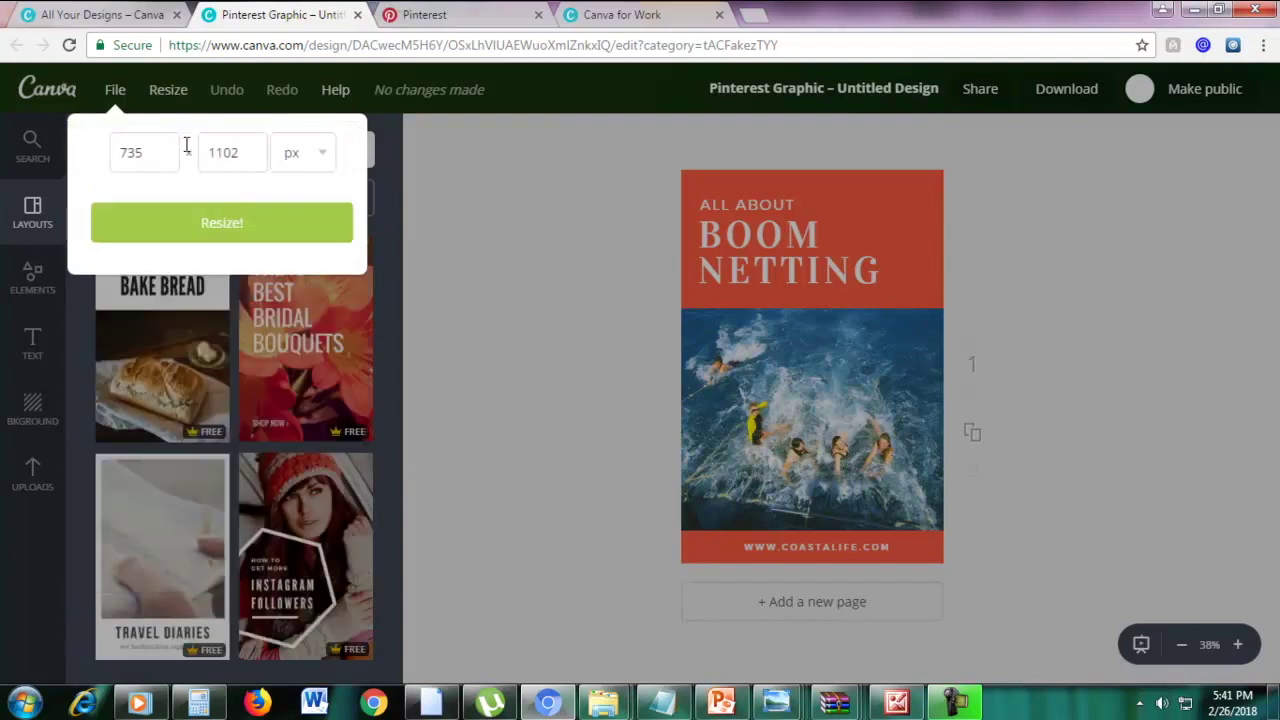
click(720, 703)
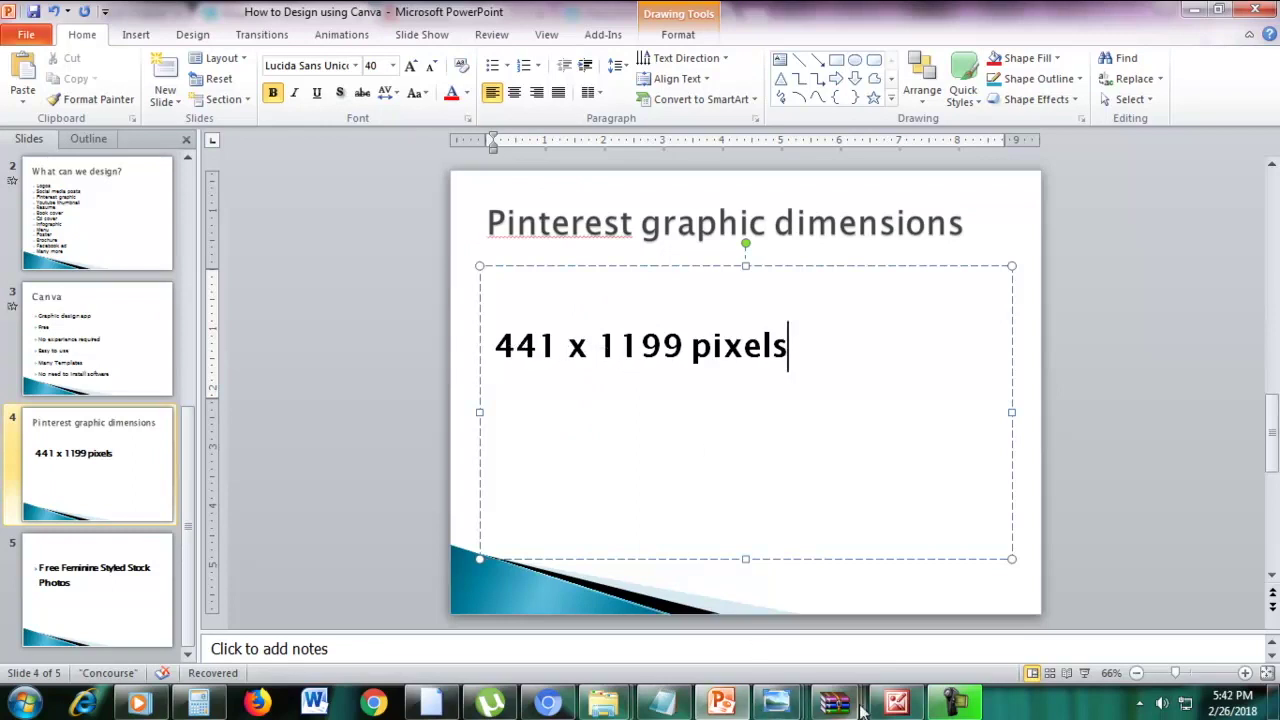
click(548, 703)
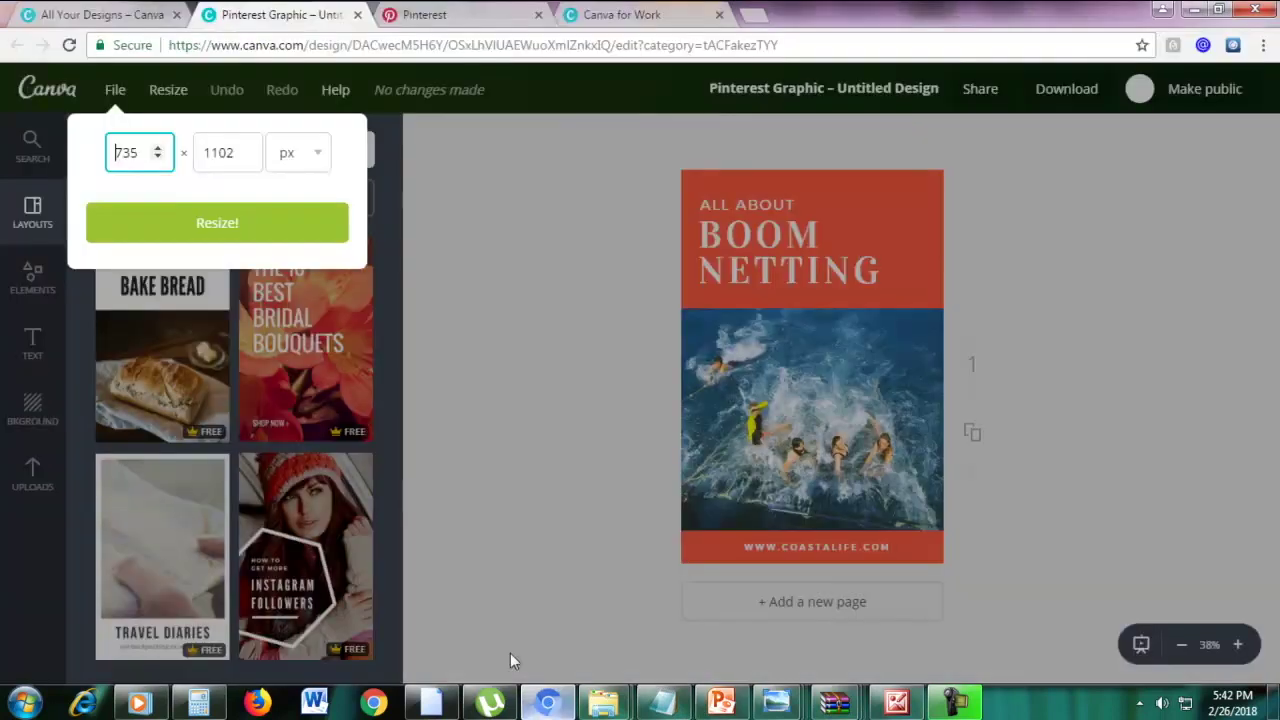
double_click(138, 152)
text(441)
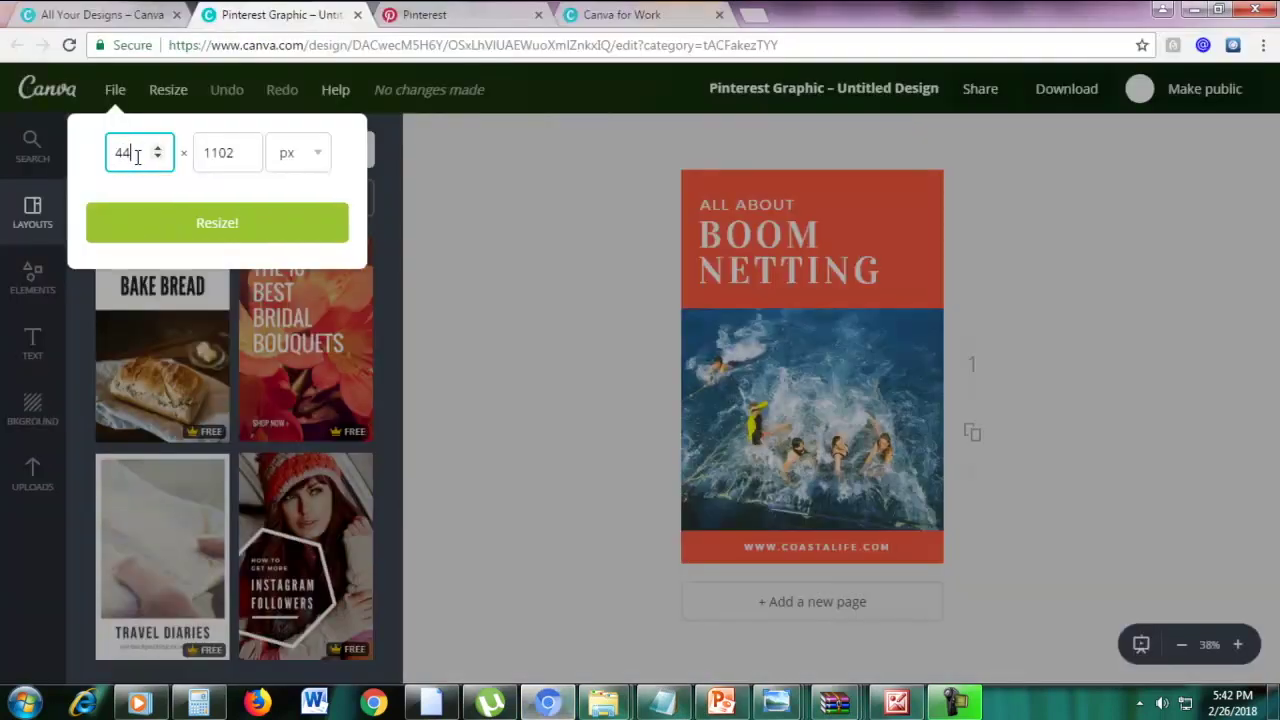
double_click(218, 150)
text(11)
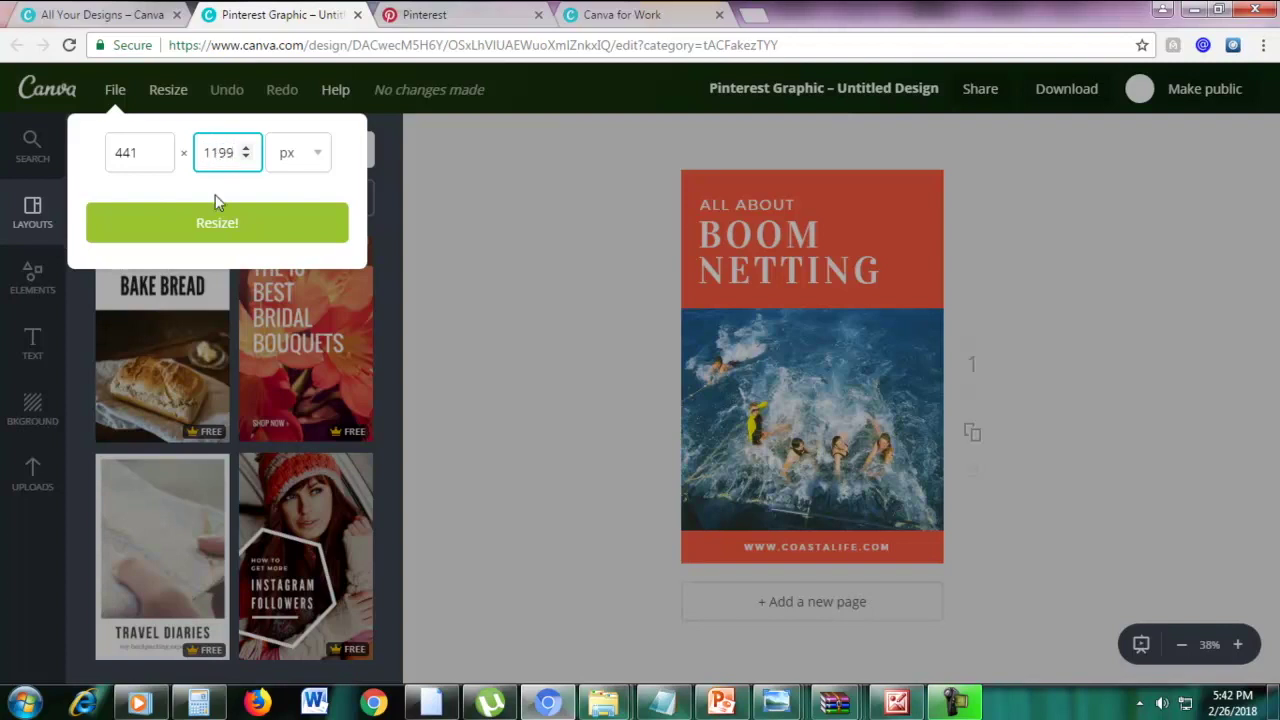
click(218, 221)
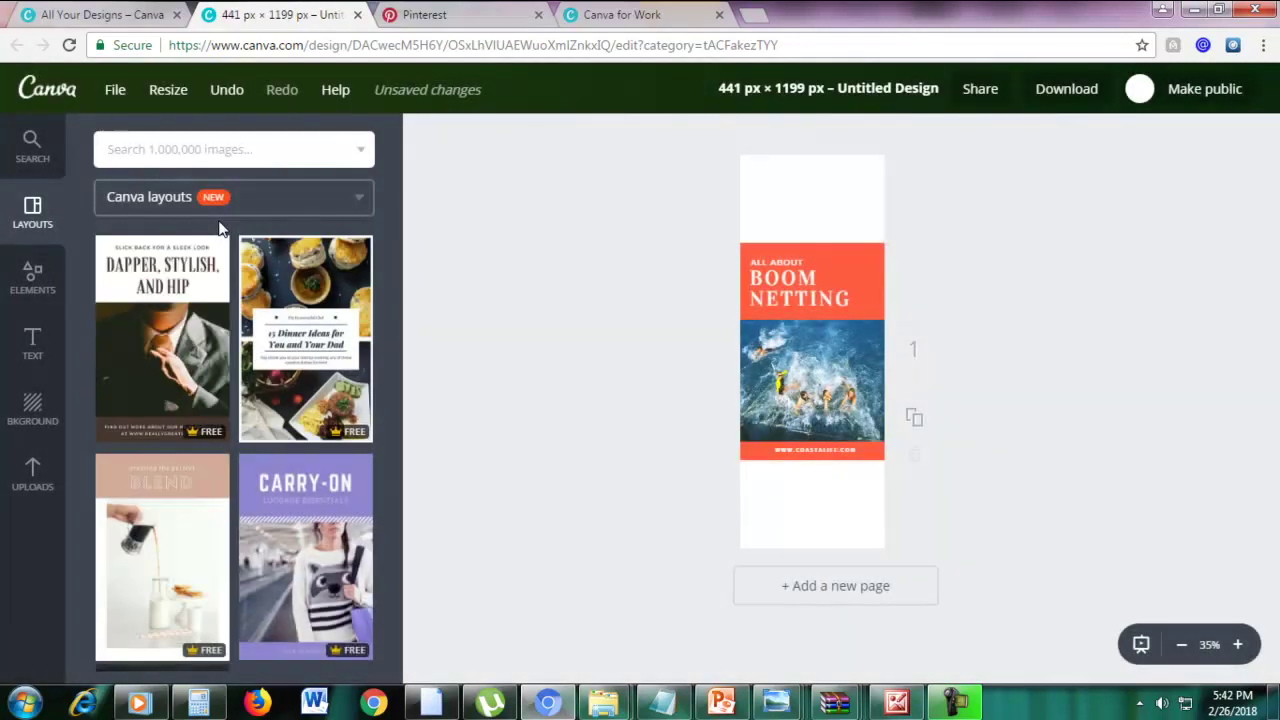
Stretch the orange header shape up to the top edge of the tall design
click(880, 251)
drag(884, 243, 1070, 117)
click(1238, 295)
Enlarge the orange URL footer bar to cover the page bottom, then go to the Canva for Work page
scroll(1050, 360, up, 1)
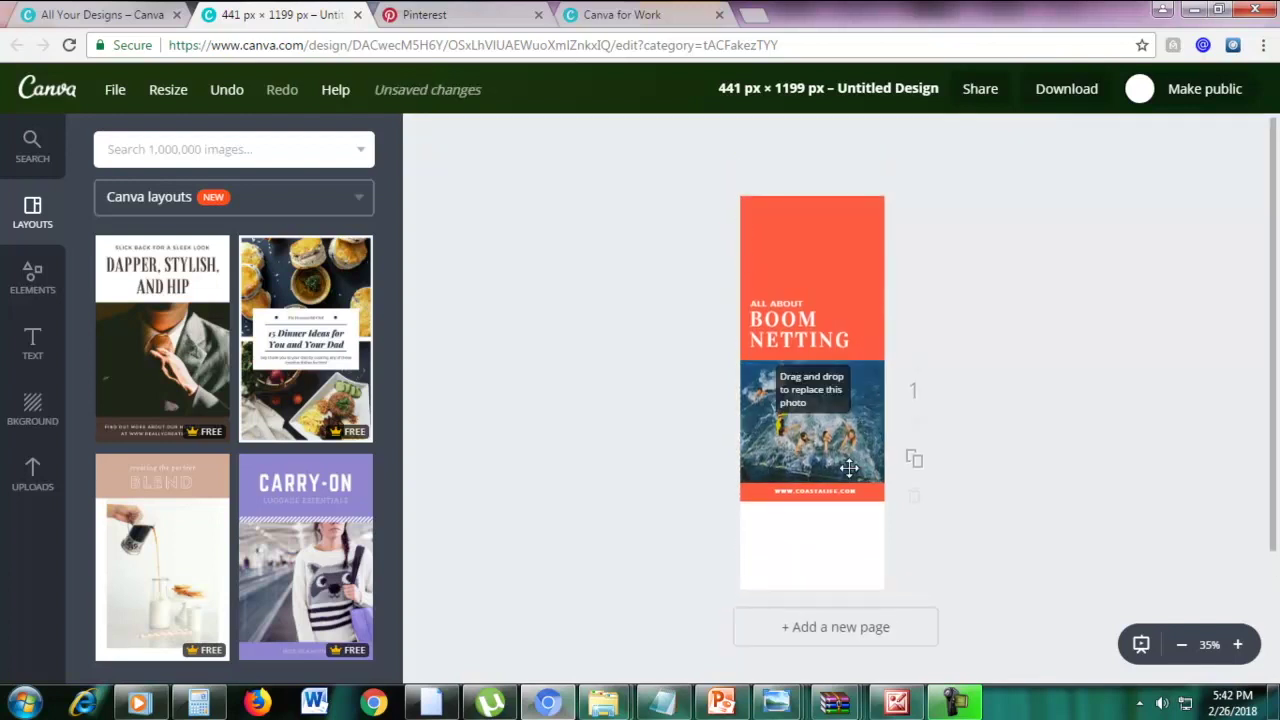
click(755, 500)
drag(744, 500, 45, 592)
drag(574, 548, 646, 554)
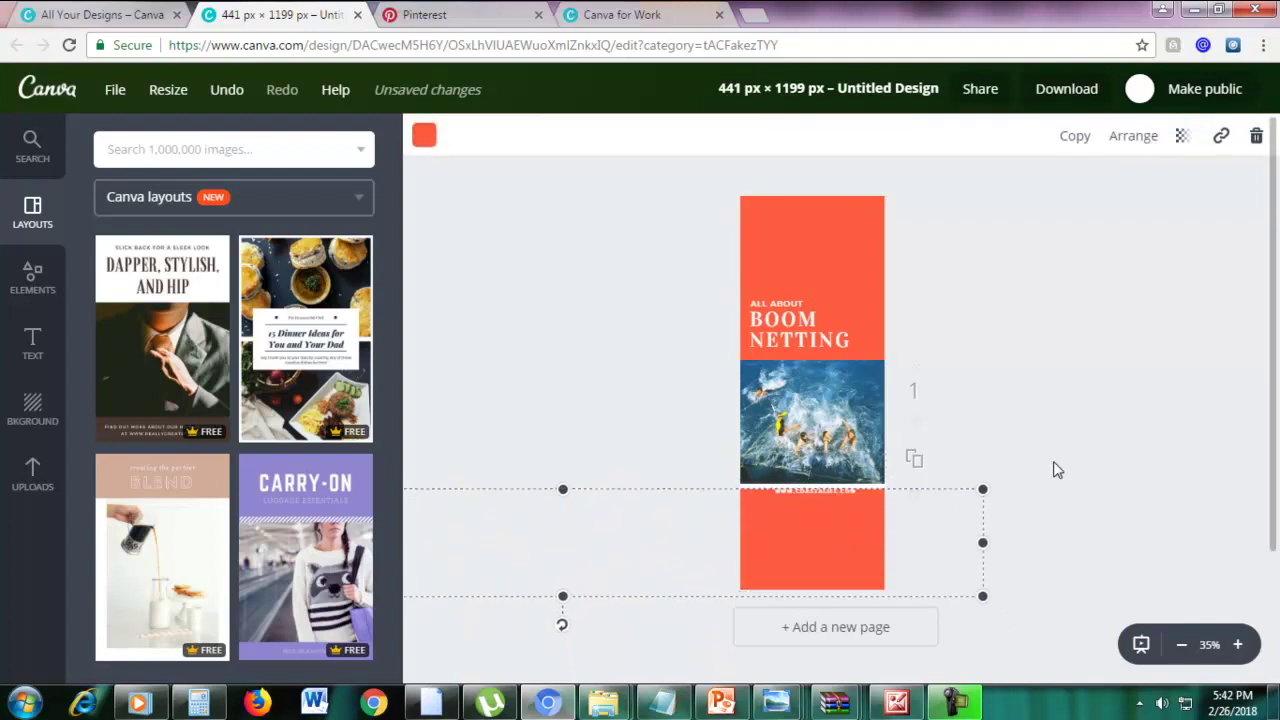
click(1121, 275)
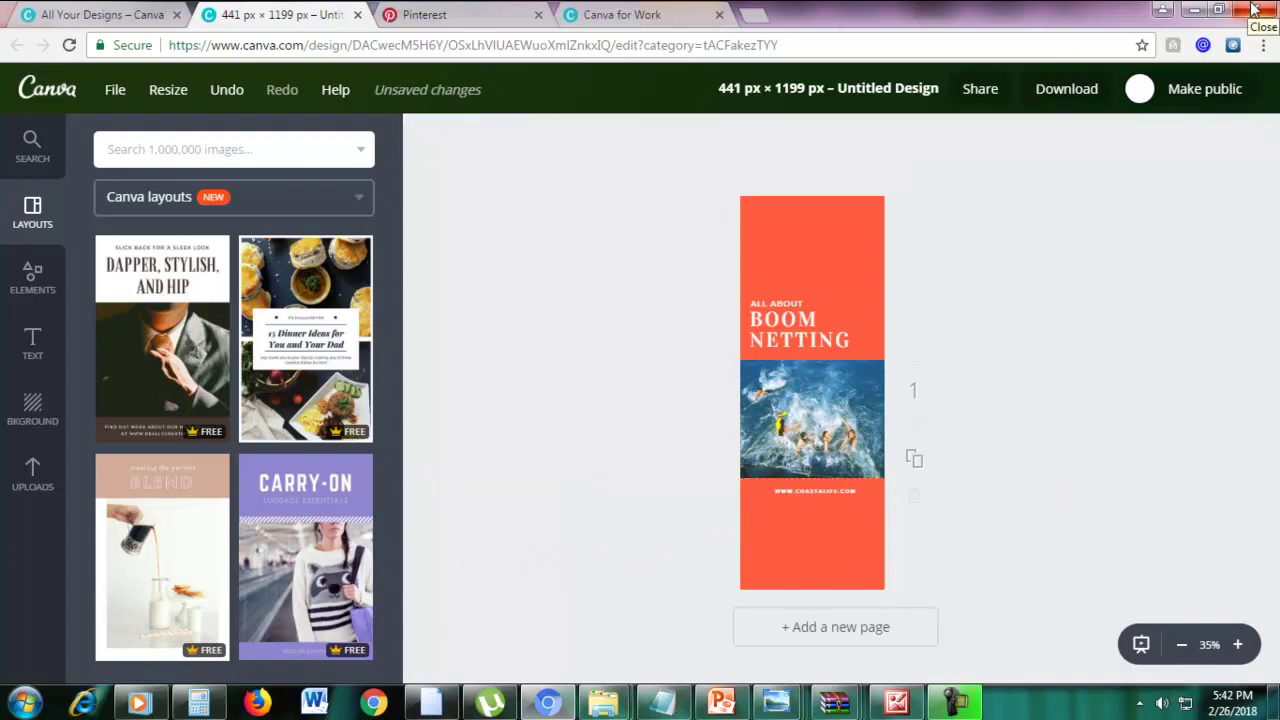
click(597, 13)
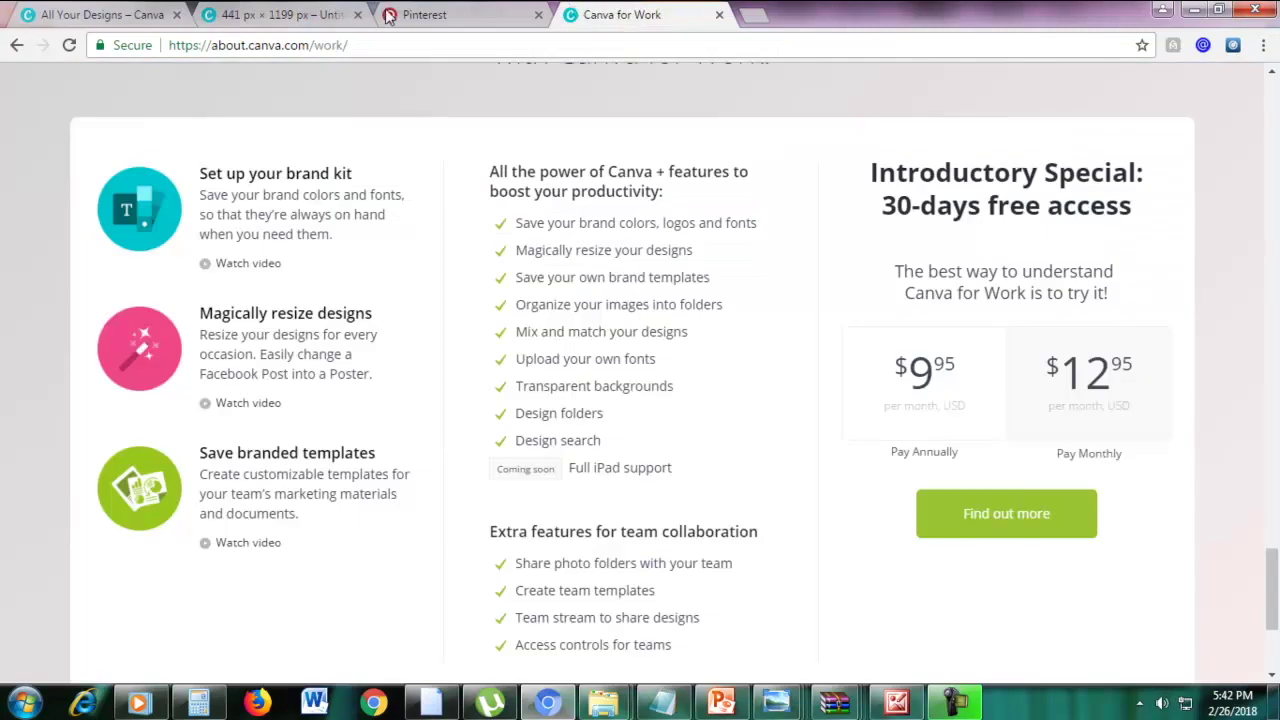
Return to the 441 × 1199 px design tab
click(328, 14)
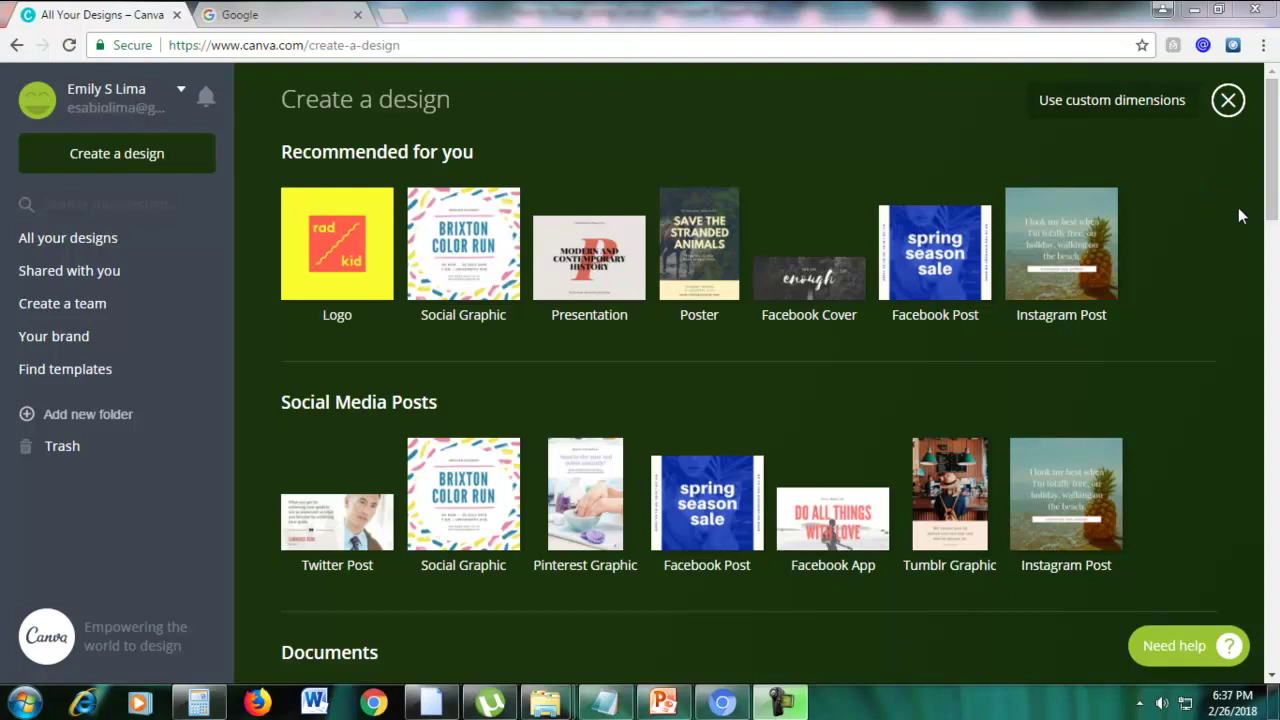
Start a blank YouTube Thumbnail design, then bring the PowerPoint presentation forward
drag(1274, 198, 1275, 526)
scroll(516, 310, down, 1)
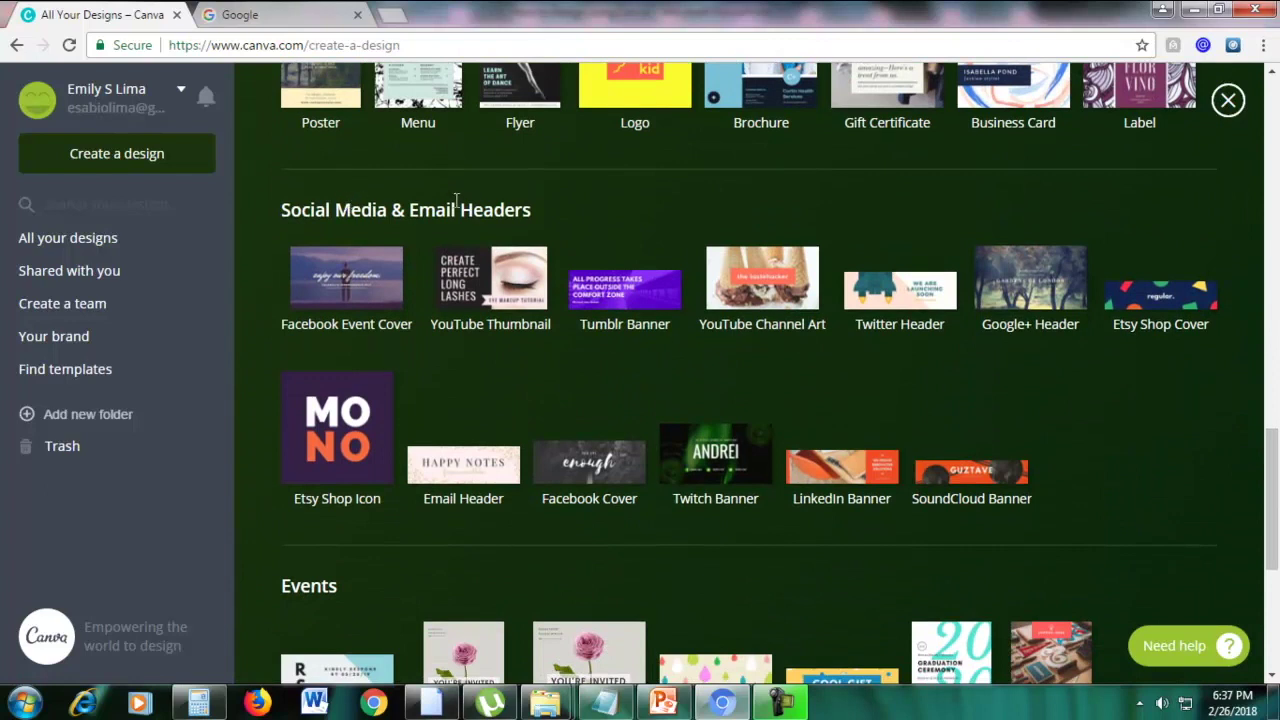
click(466, 258)
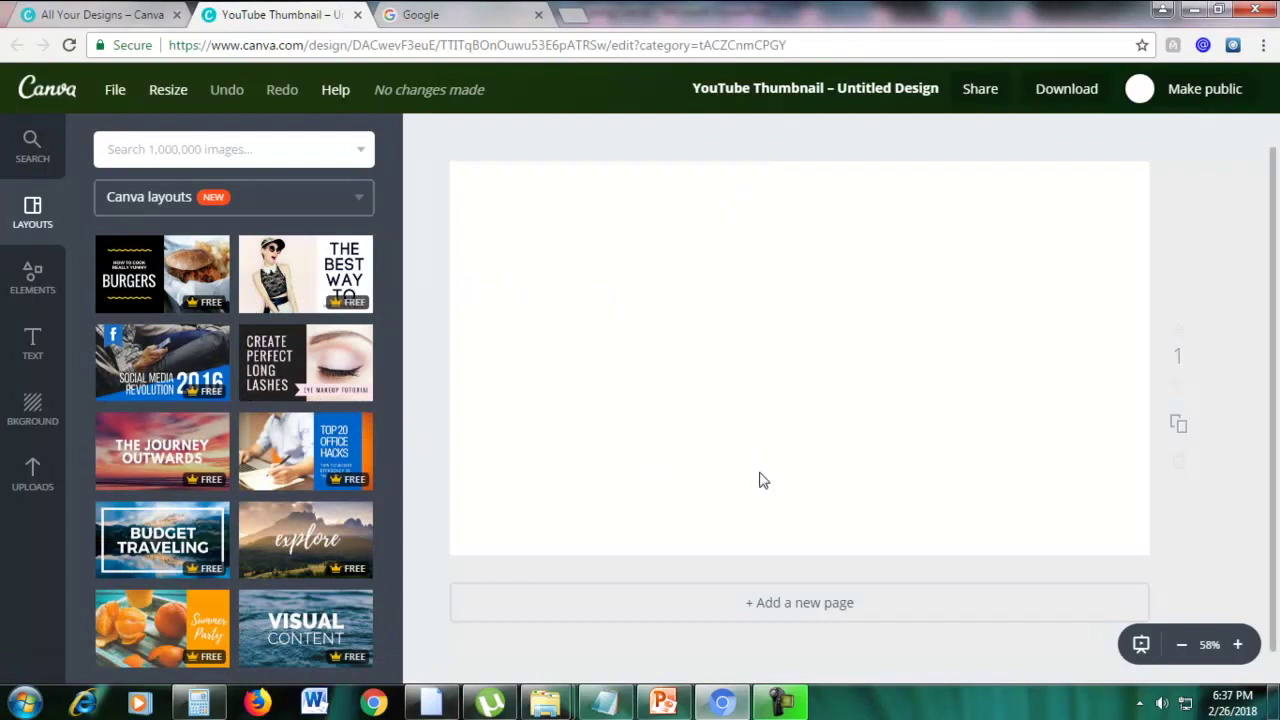
click(665, 703)
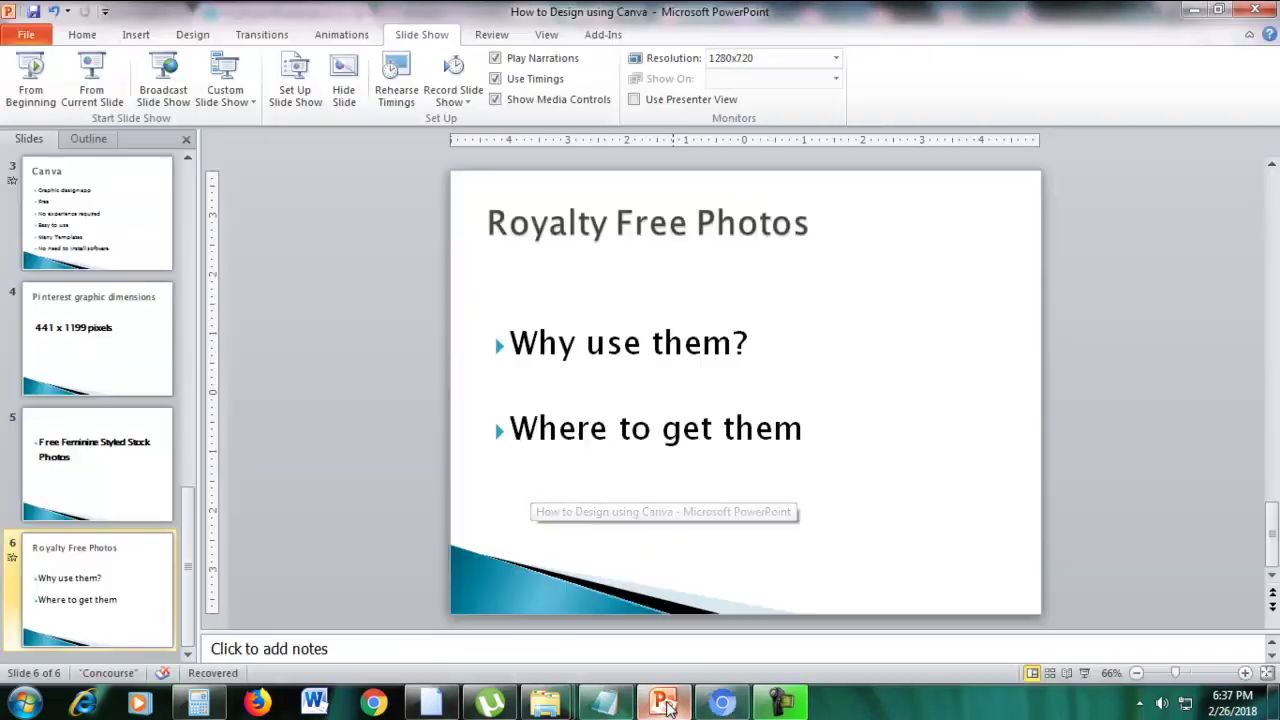
Run the slide show from the Royalty Free Photos slide, revealing 'Why use them?'
click(112, 95)
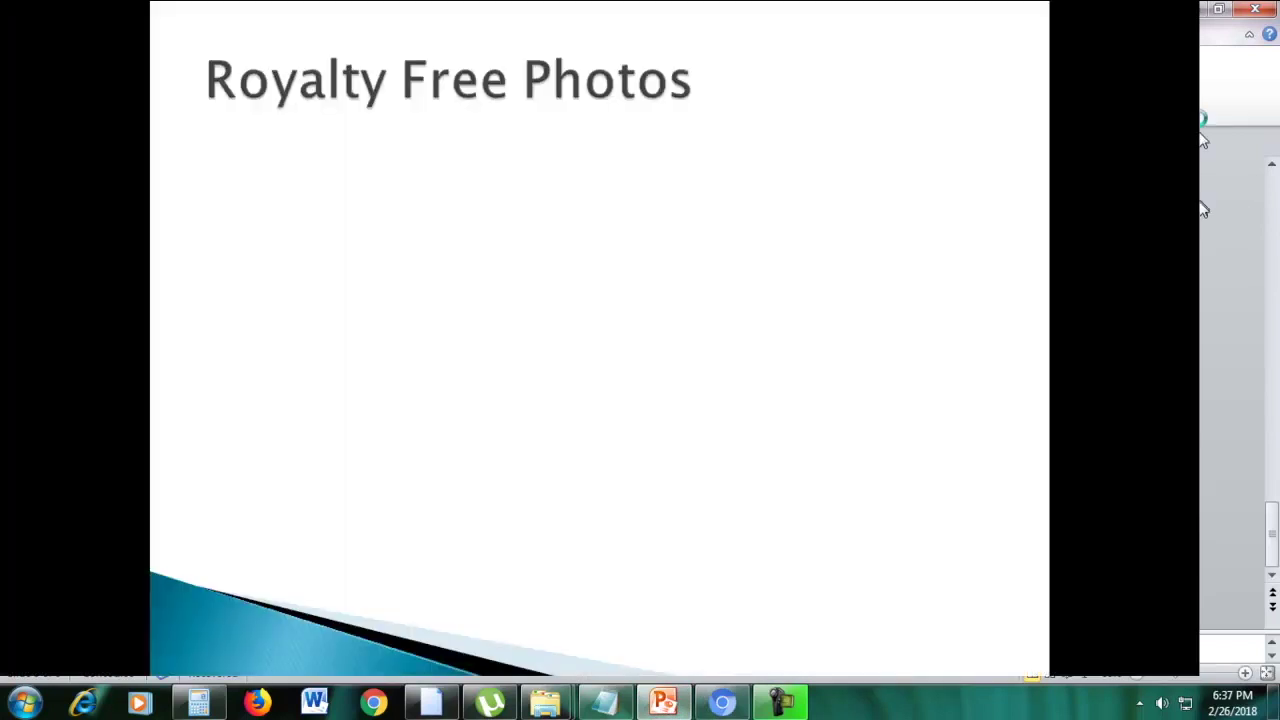
click(776, 460)
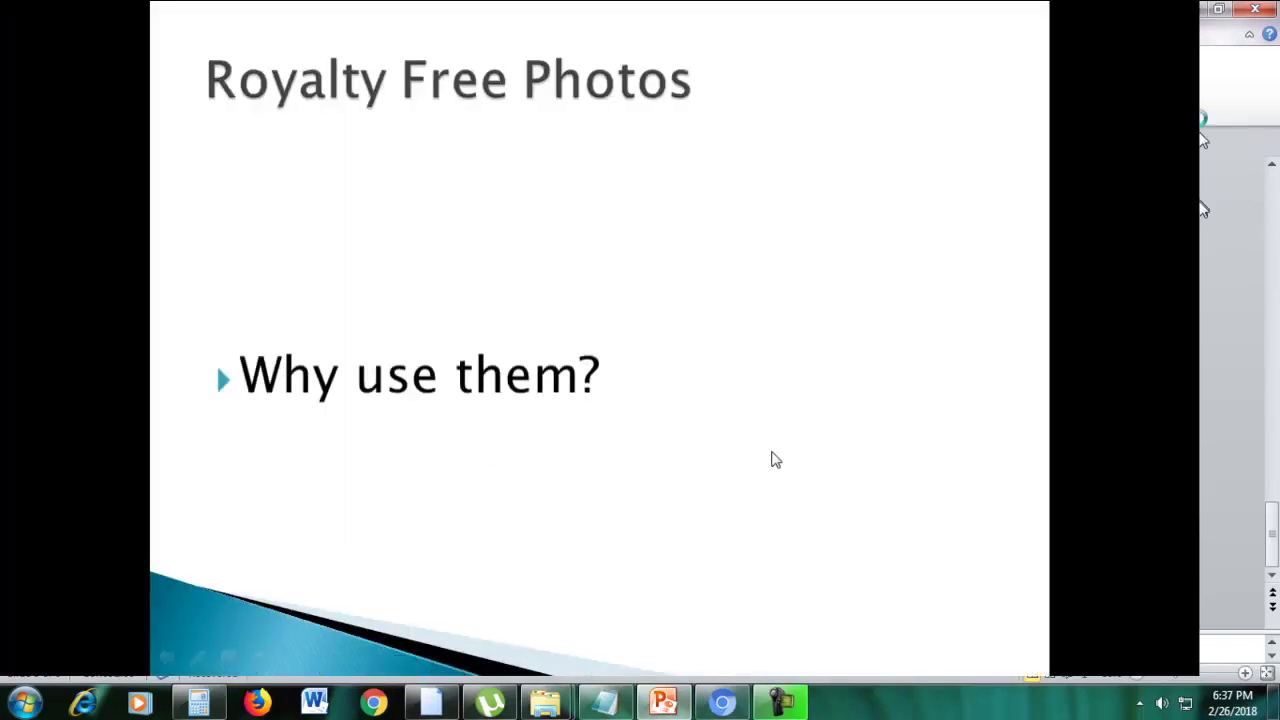
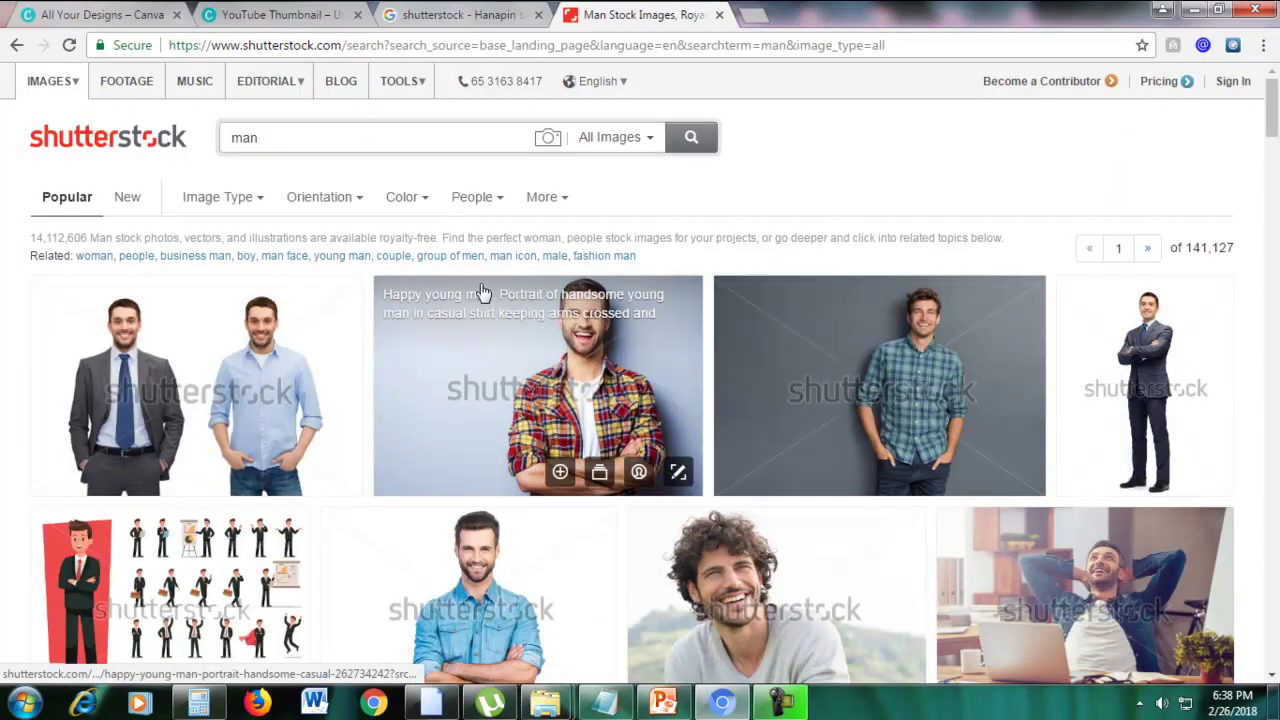
Open Shutterstock's Pricing page in a new tab and switch to it
scroll(561, 405, down, 1)
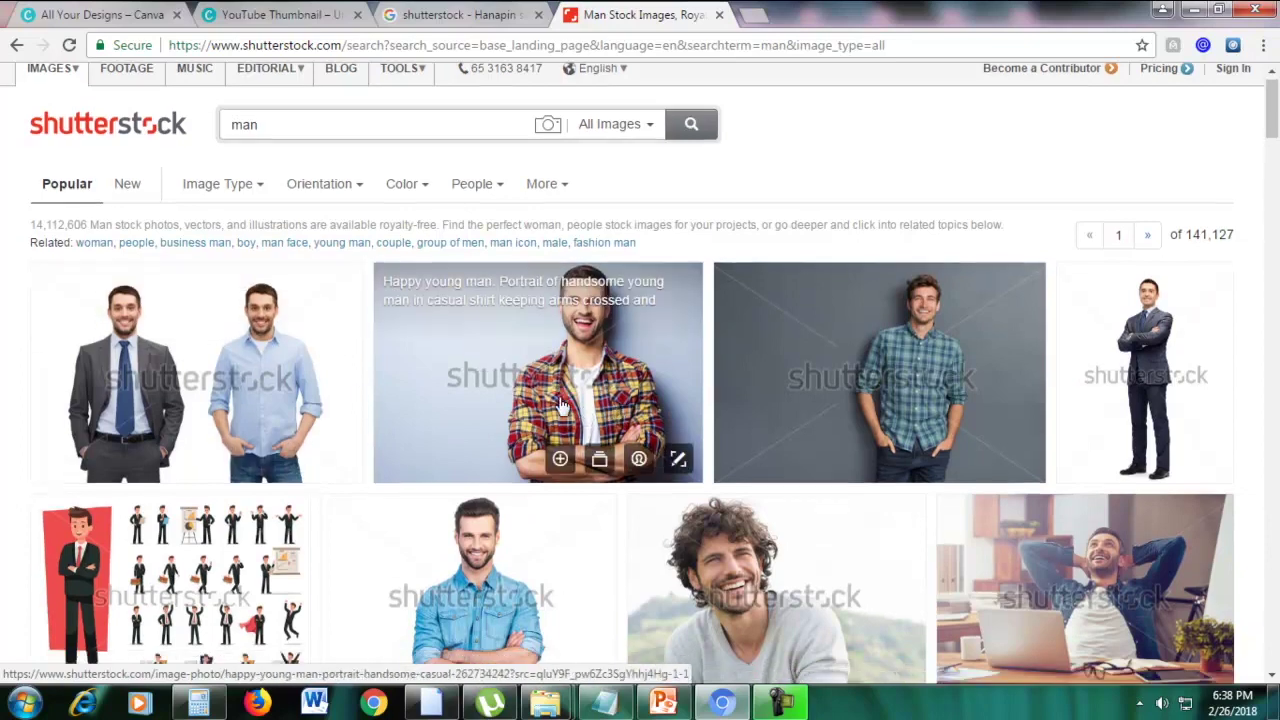
scroll(366, 394, up, 1)
scroll(380, 409, down, 7)
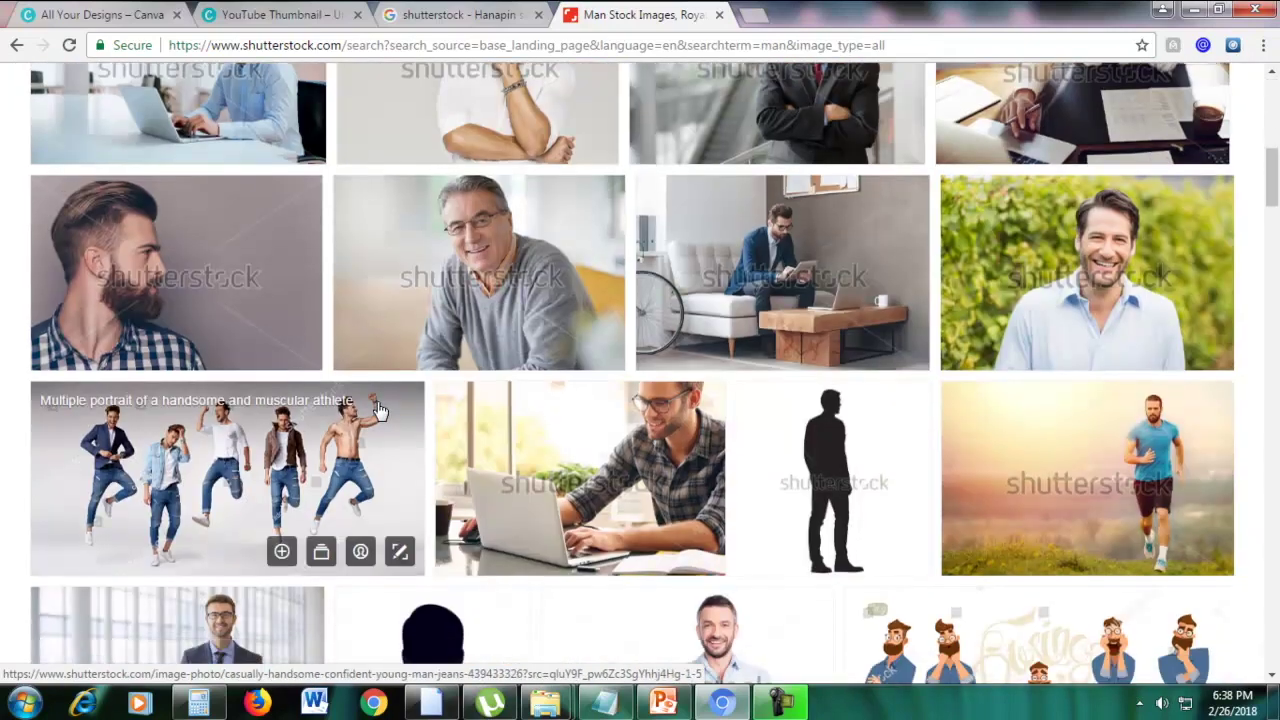
scroll(380, 409, down, 3)
scroll(380, 409, up, 10)
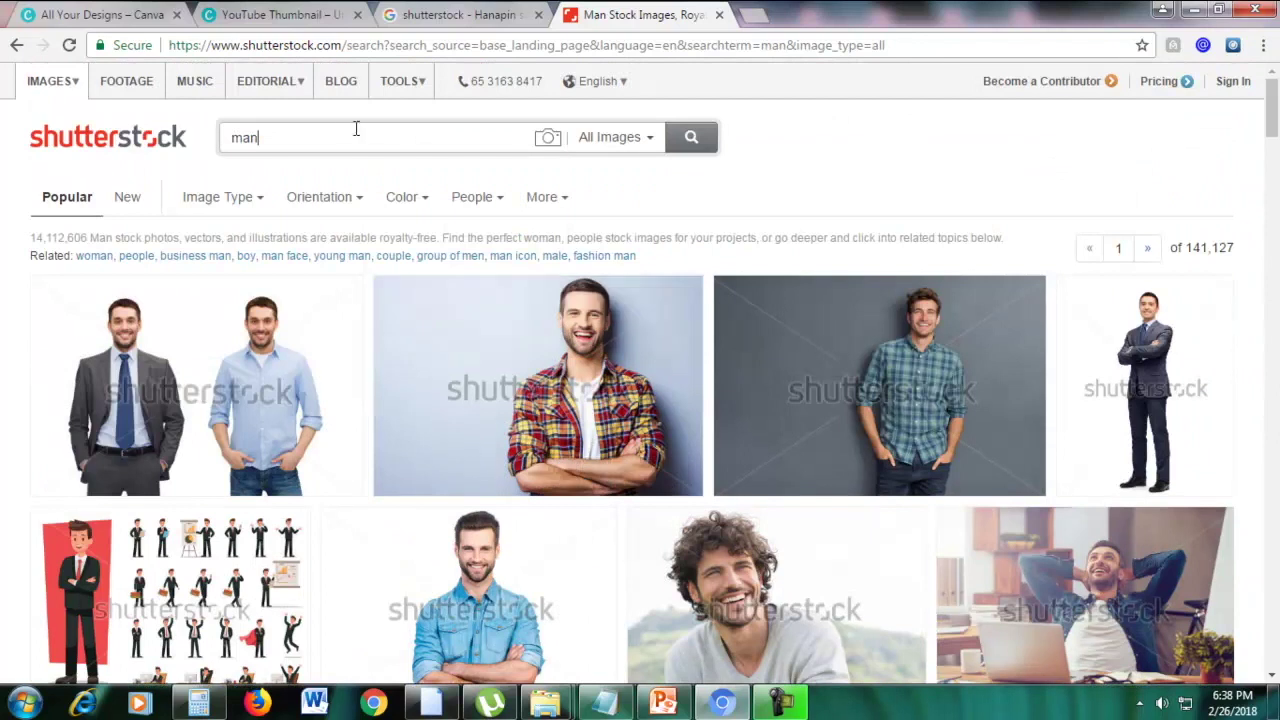
right_click(1157, 85)
click(1060, 174)
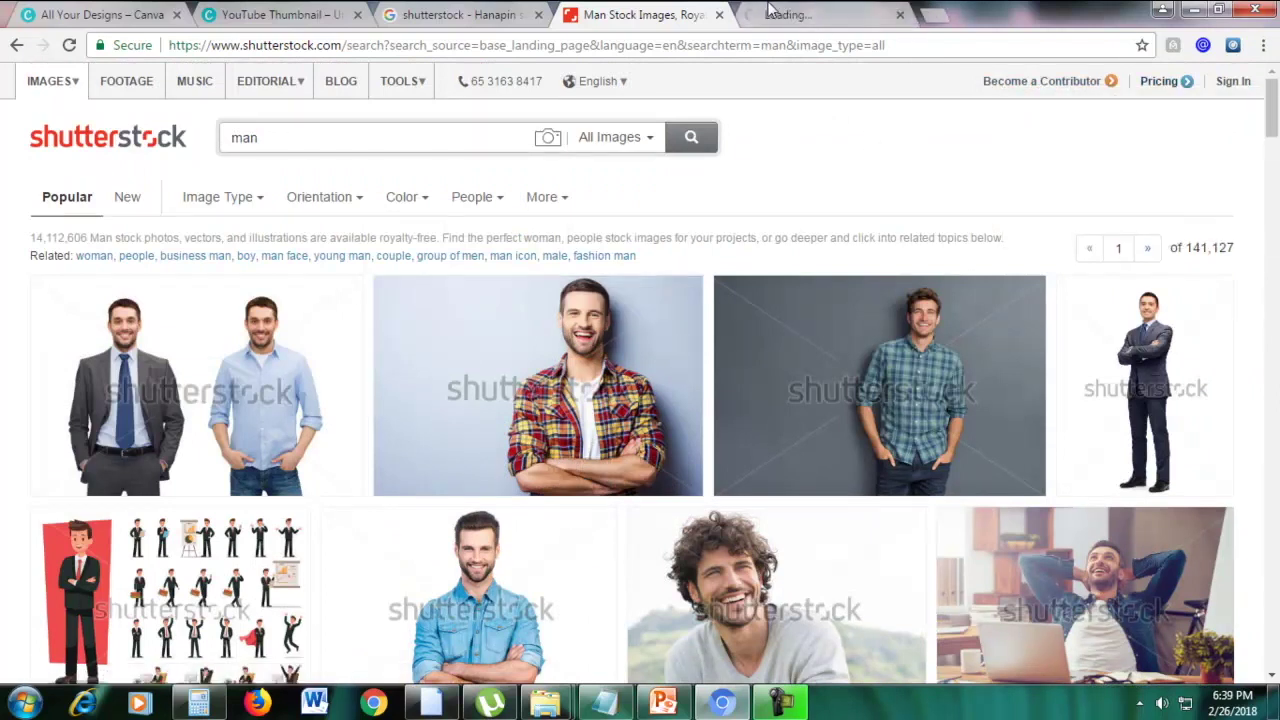
click(775, 14)
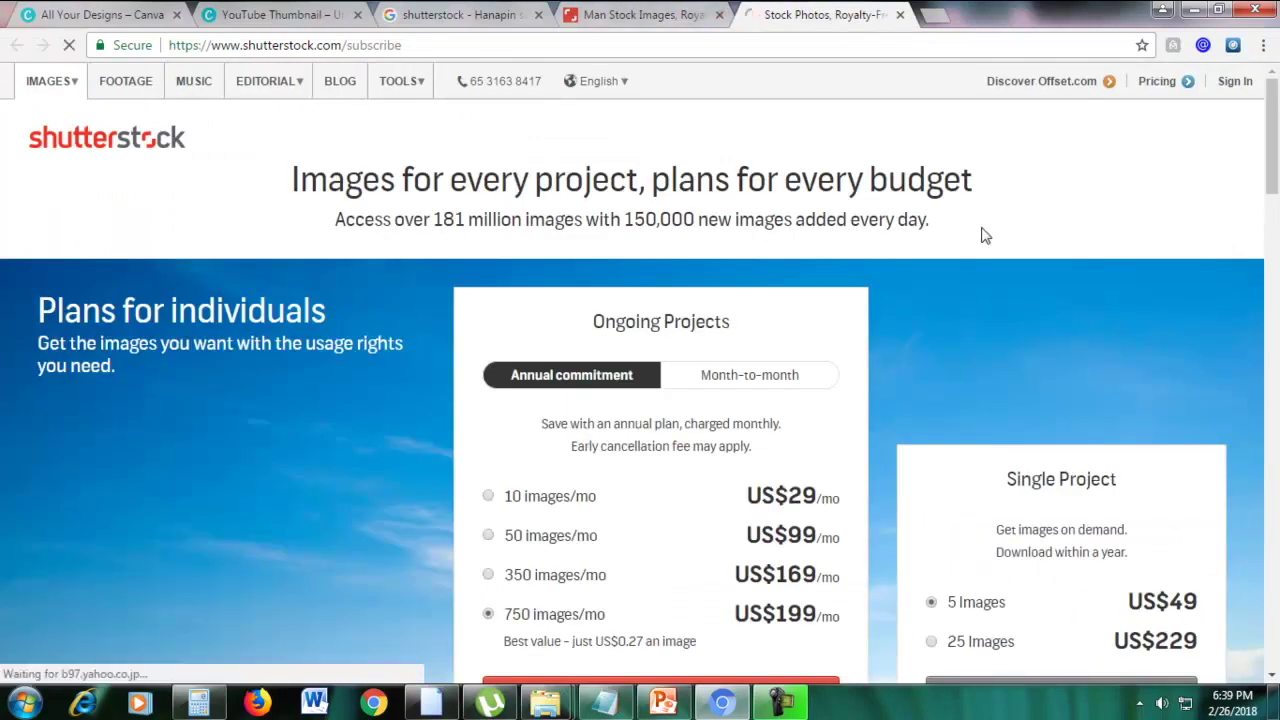
Switch the subscription plans to month-to-month prices instead of annual
scroll(981, 230, down, 1)
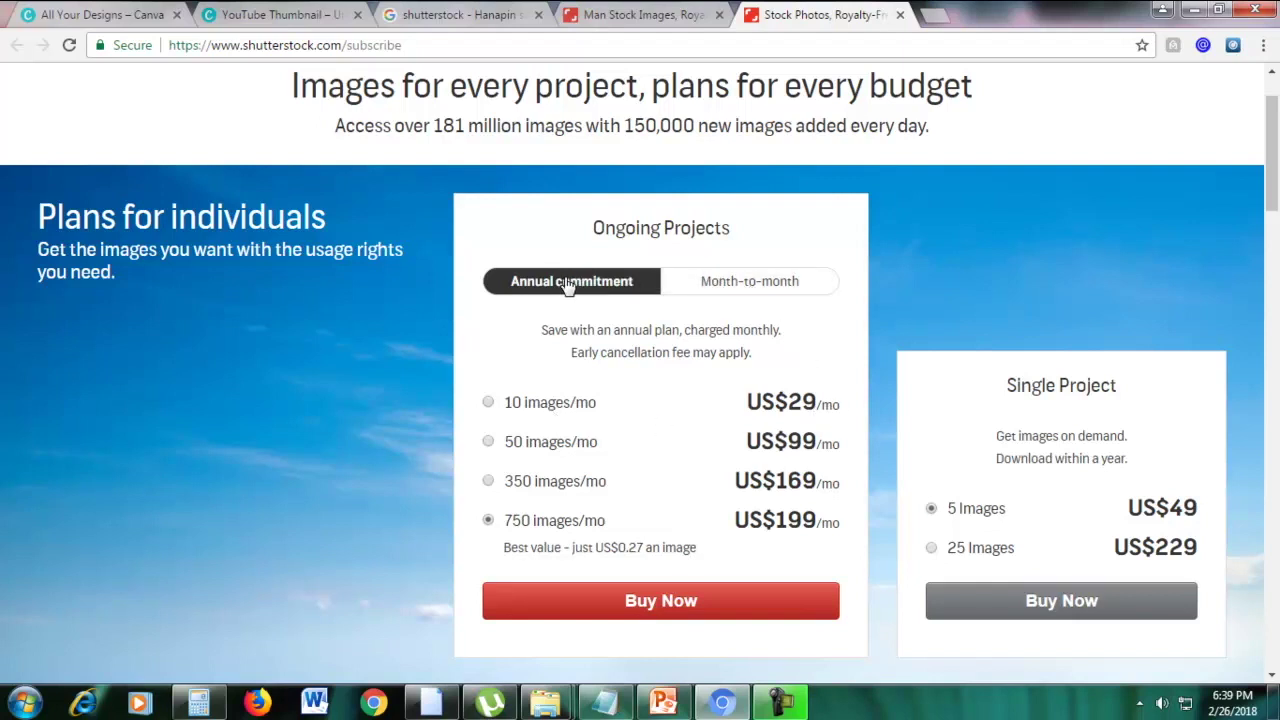
click(720, 284)
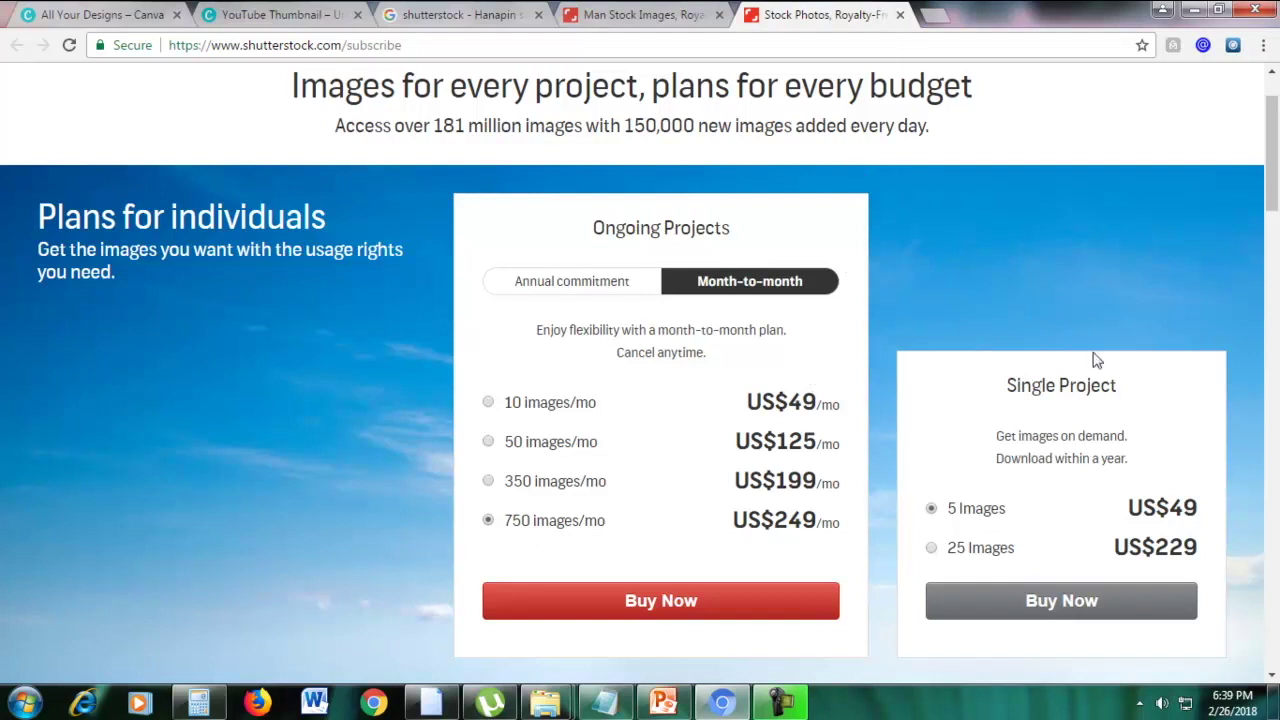
scroll(1146, 351, down, 1)
scroll(1075, 313, up, 1)
Close both Shutterstock tabs and search Google for 'pond5'
click(900, 15)
click(718, 15)
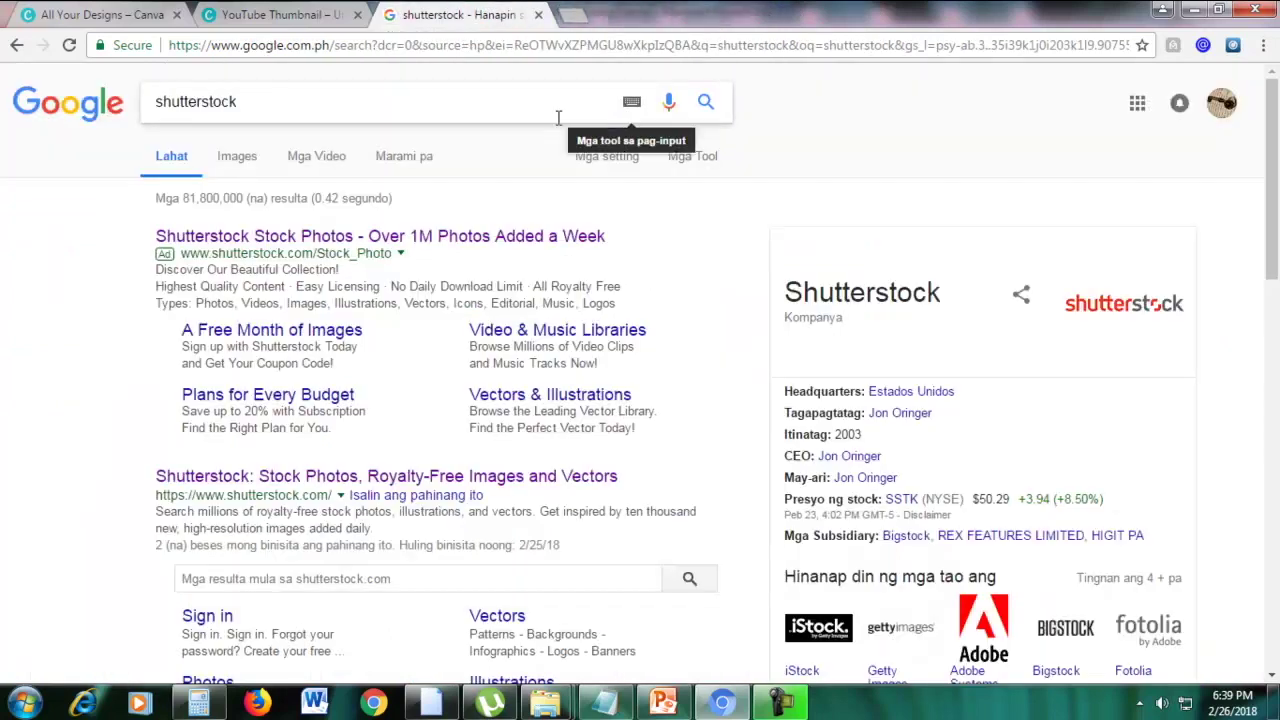
text(pon)
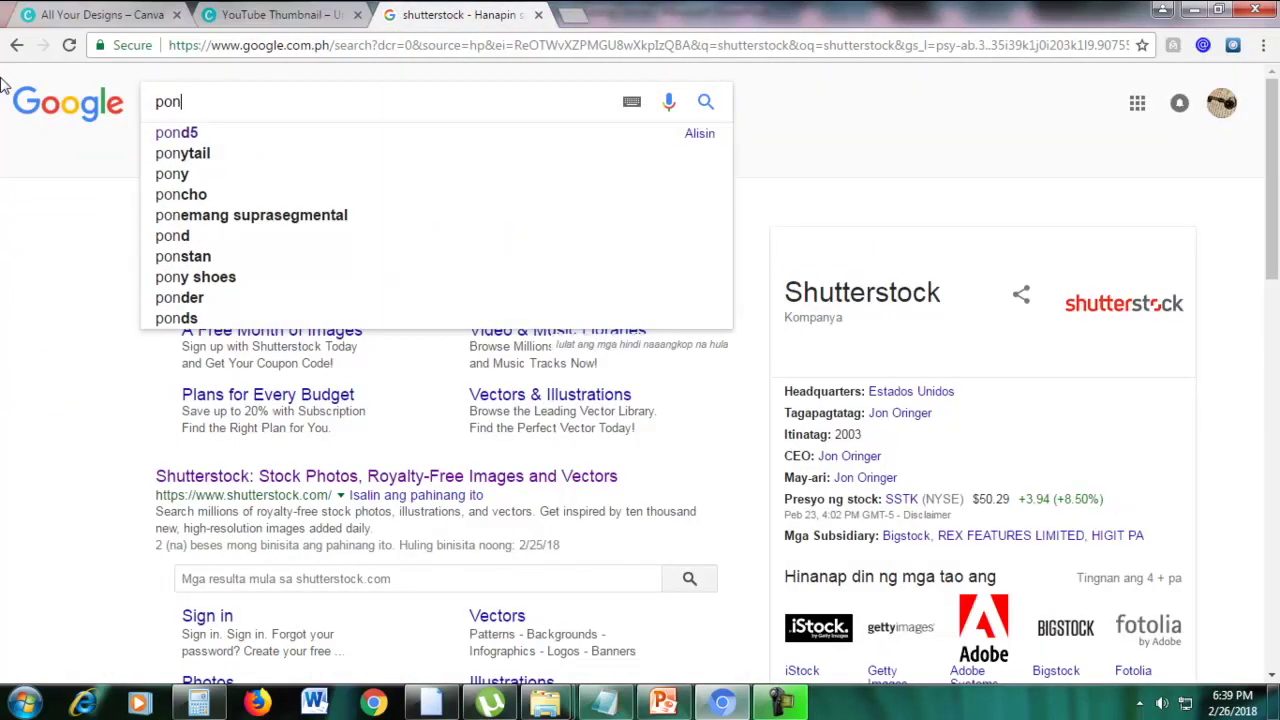
text(d5)
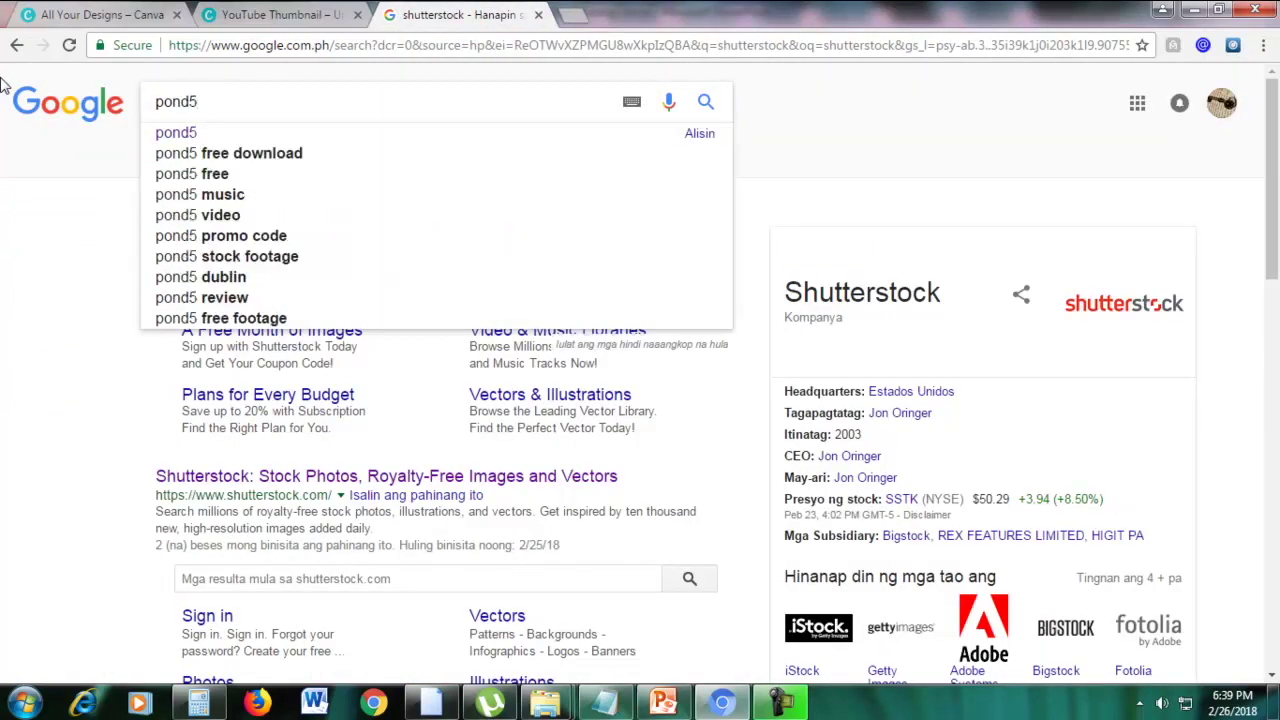
key(Return)
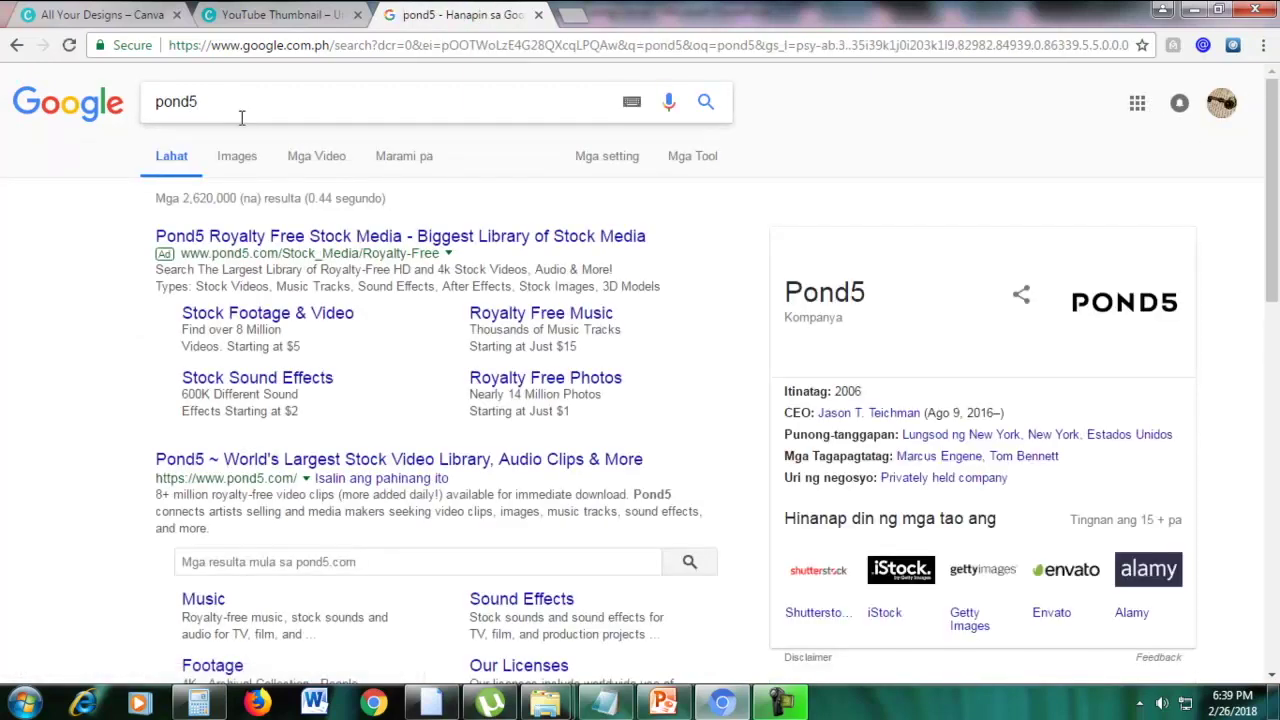
Open the pond5.com result in a new tab
right_click(318, 468)
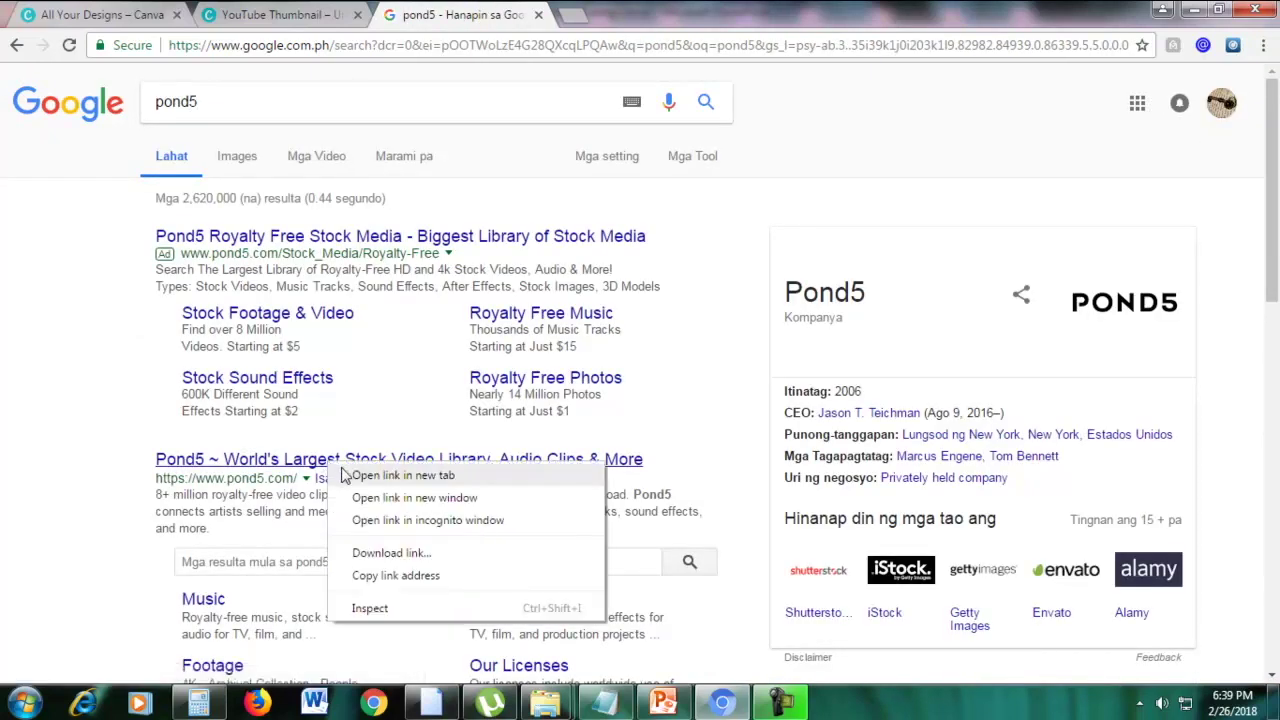
click(380, 474)
click(612, 12)
click(491, 12)
click(620, 12)
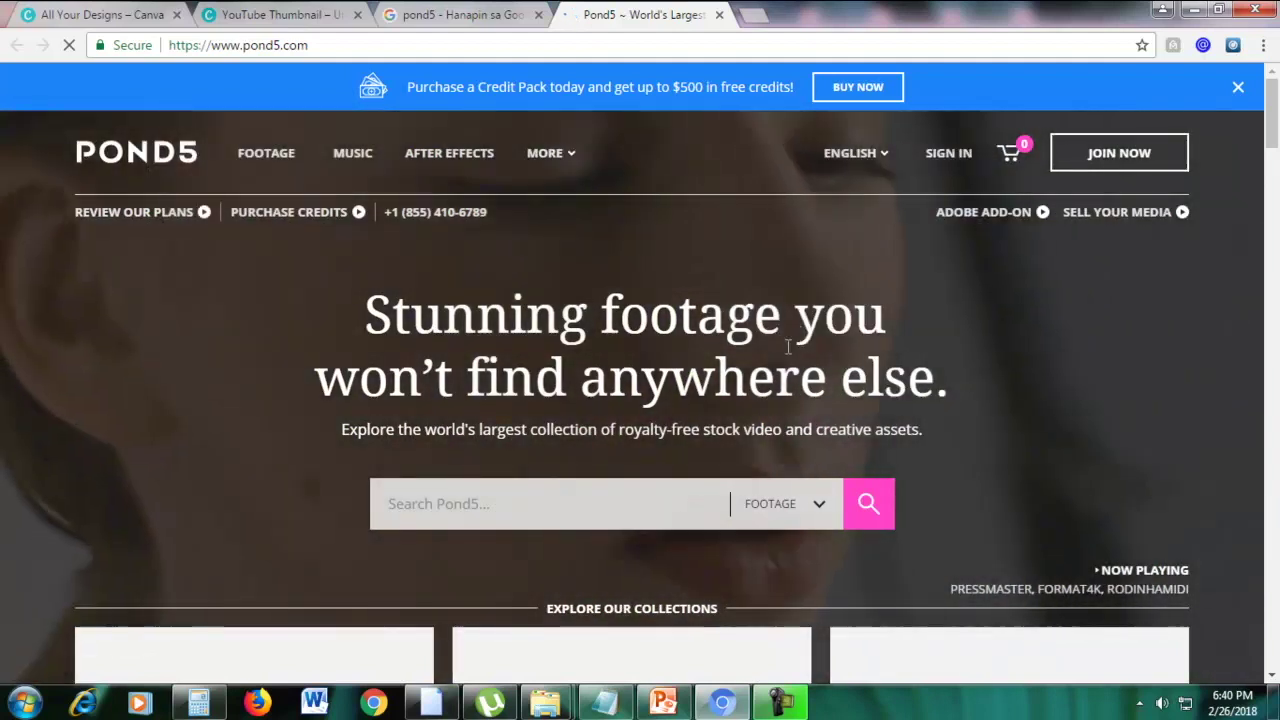
Search Pond5 Stock Images for 'office' and open the businessman-wearing-headset photo
drag(1272, 123, 1275, 286)
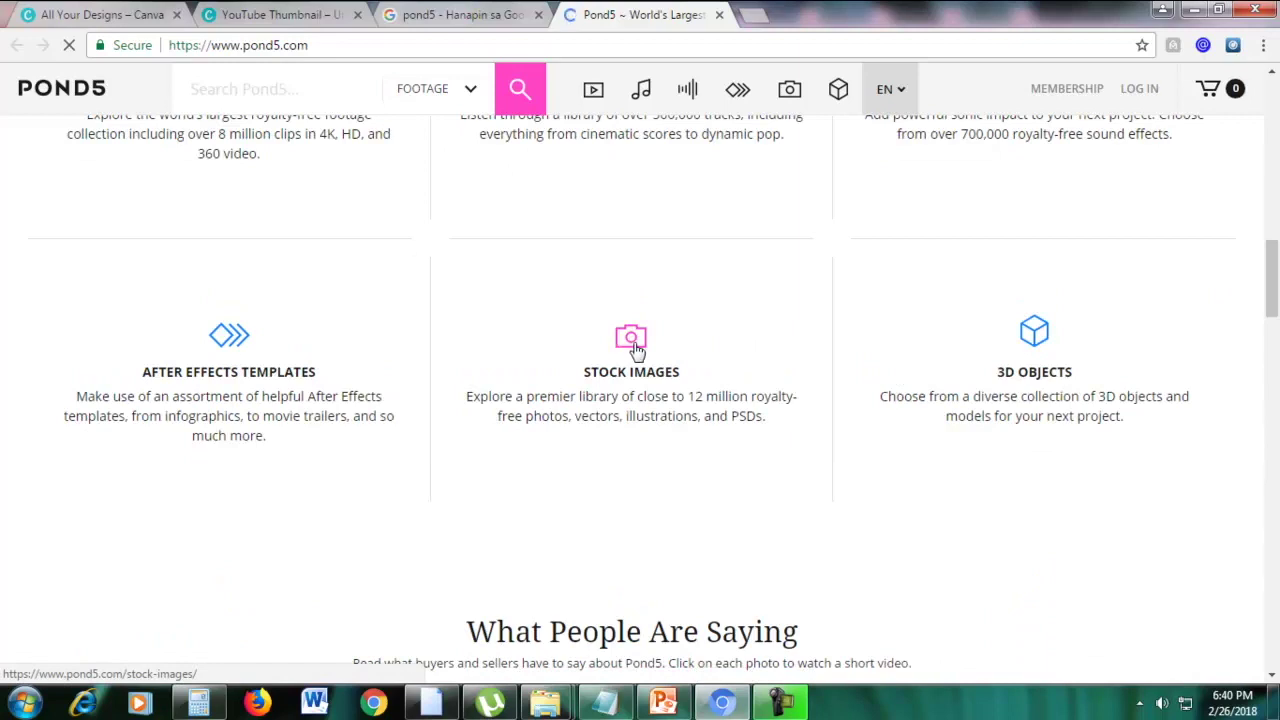
click(636, 348)
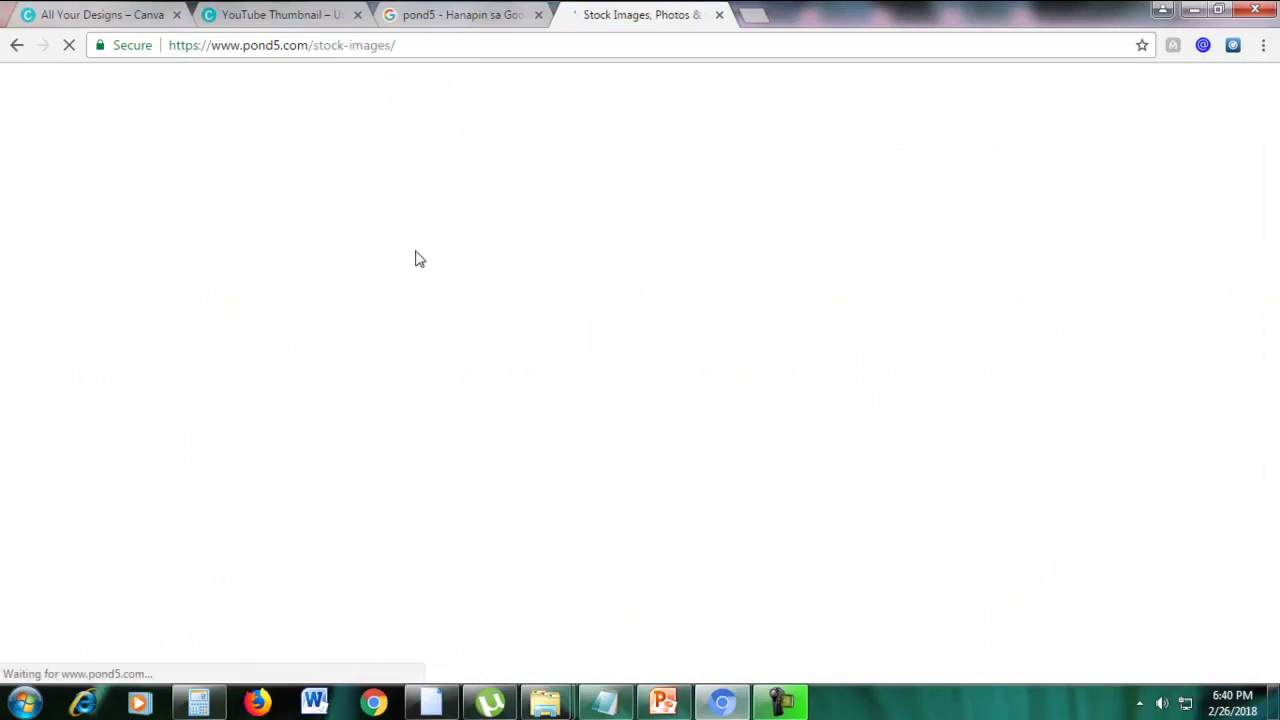
scroll(546, 287, down, 3)
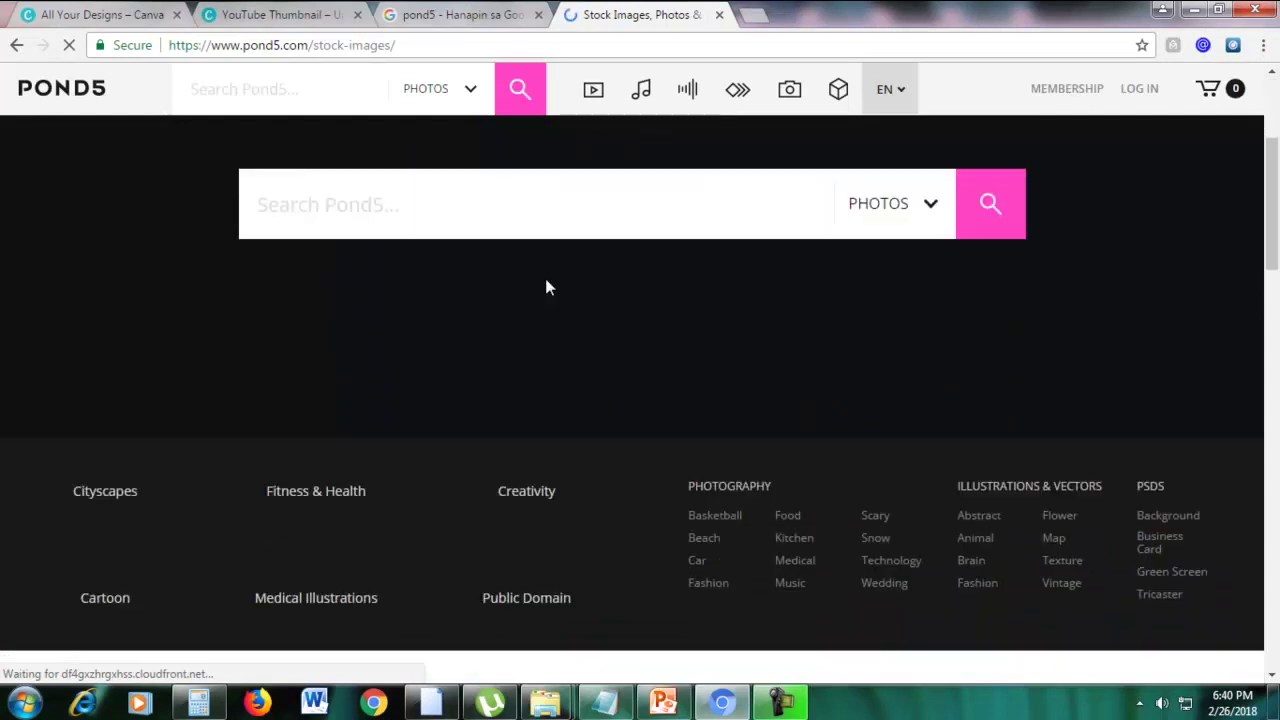
scroll(546, 285, up, 3)
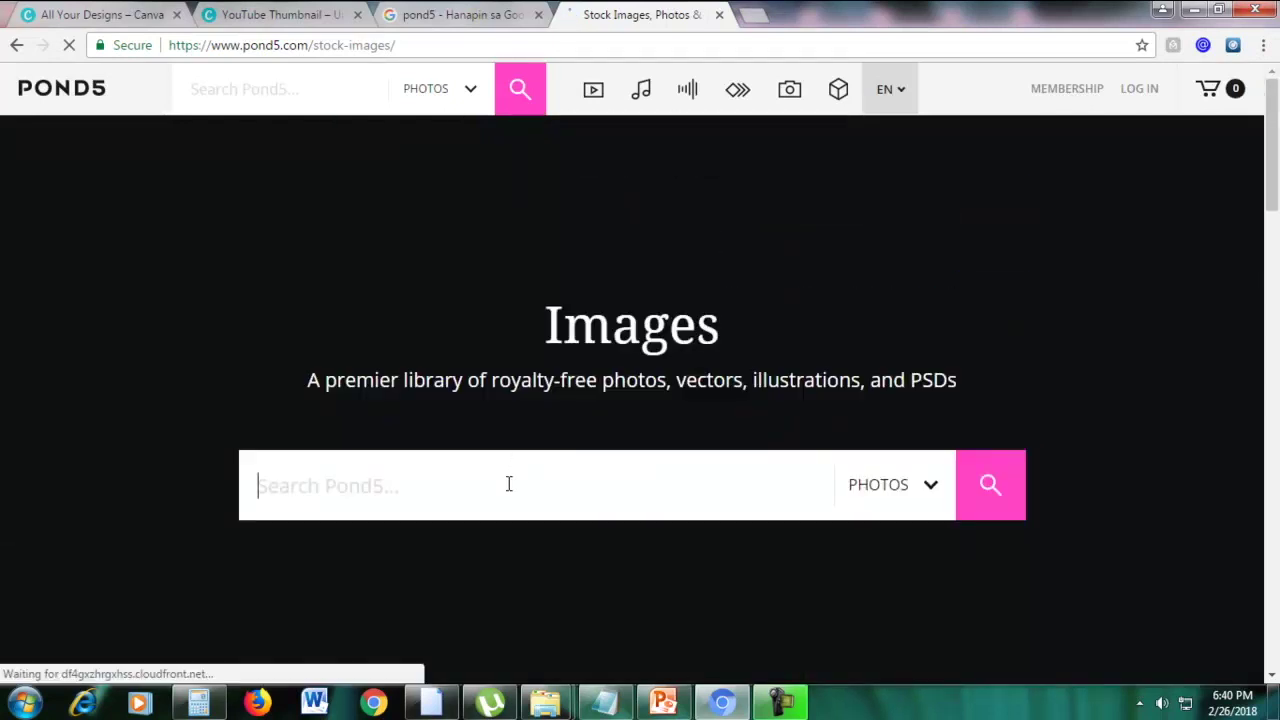
text(office)
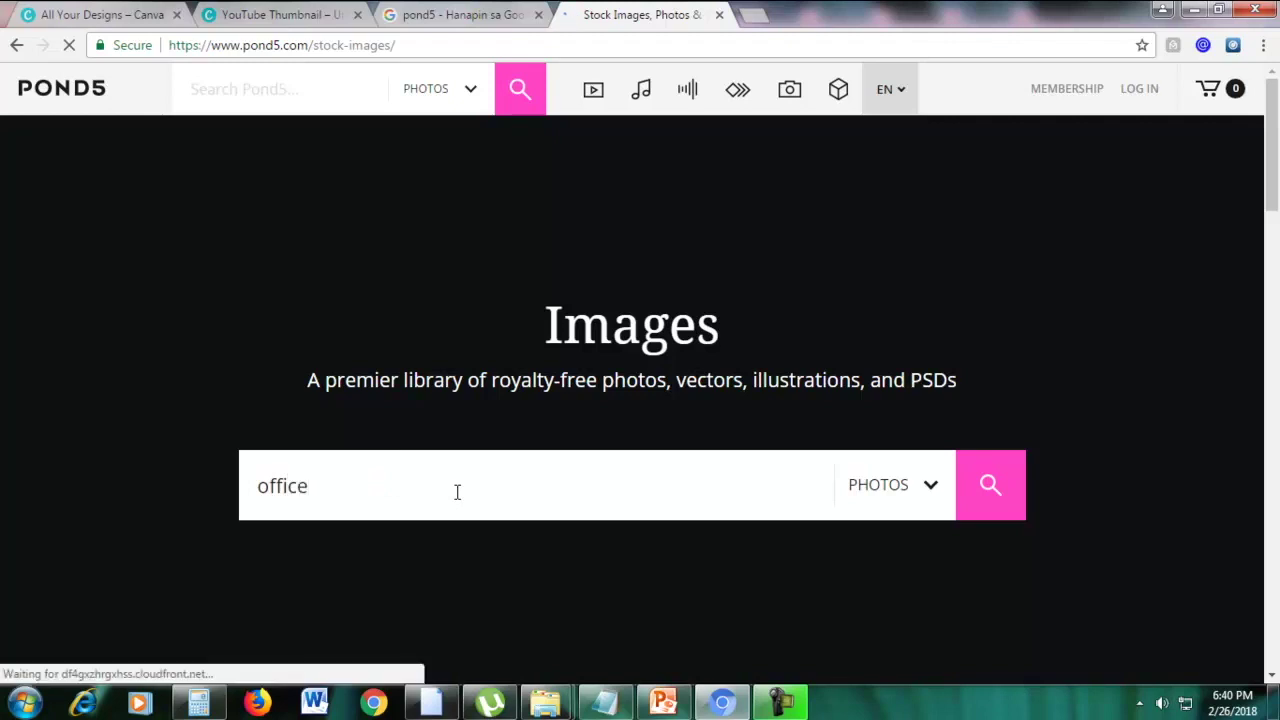
key(Return)
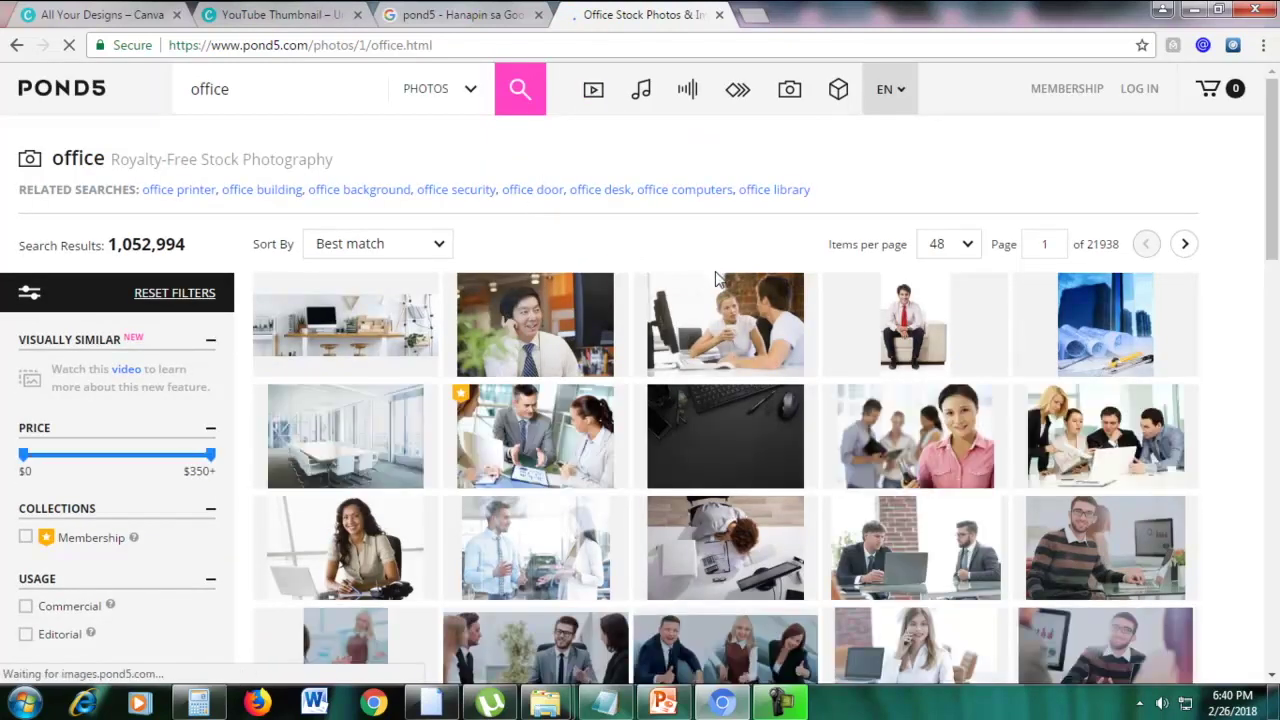
scroll(700, 393, down, 2)
scroll(657, 352, up, 2)
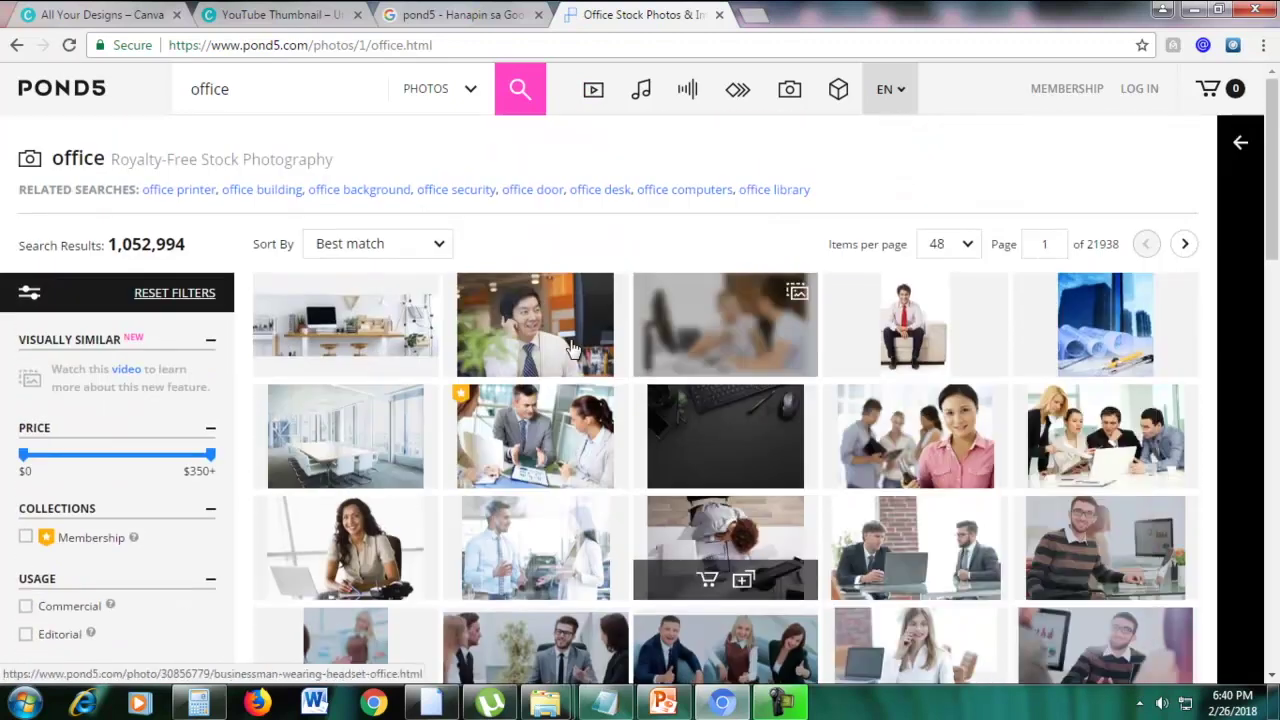
click(545, 315)
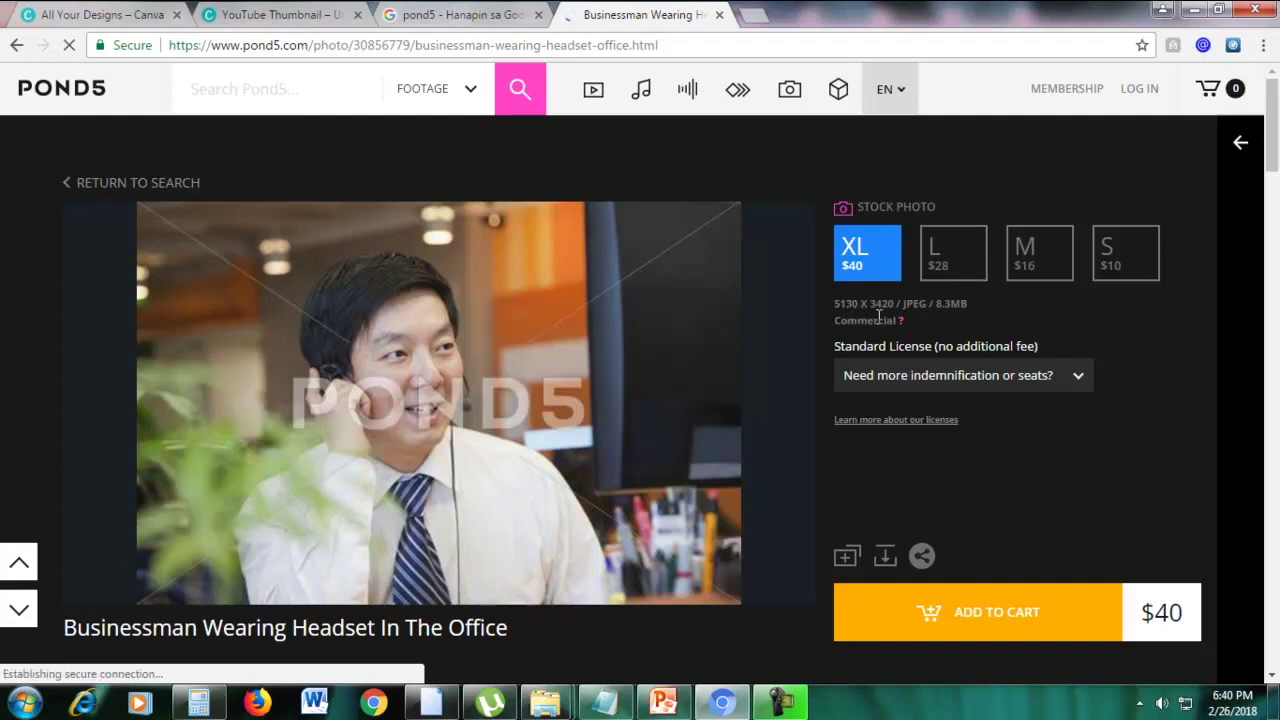
Compare the photo's sizes: L at $28, M at $16, ending on S at $10
drag(896, 303, 838, 303)
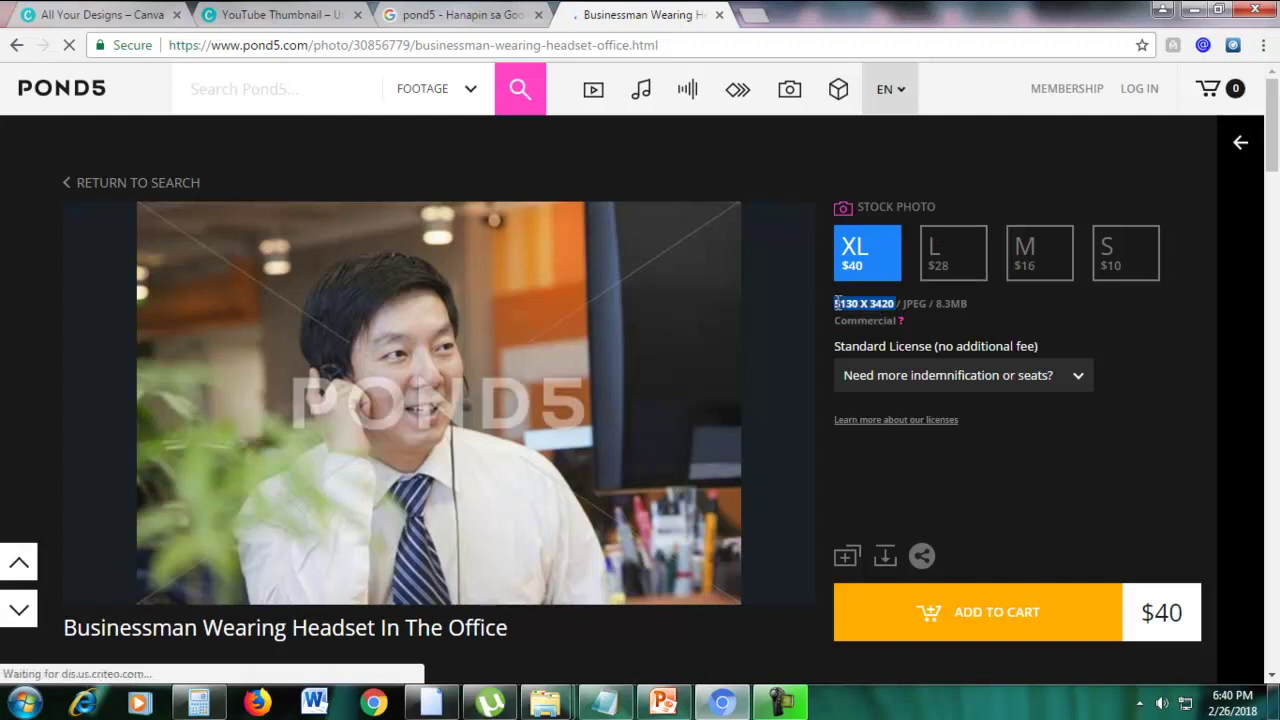
click(1060, 306)
click(956, 255)
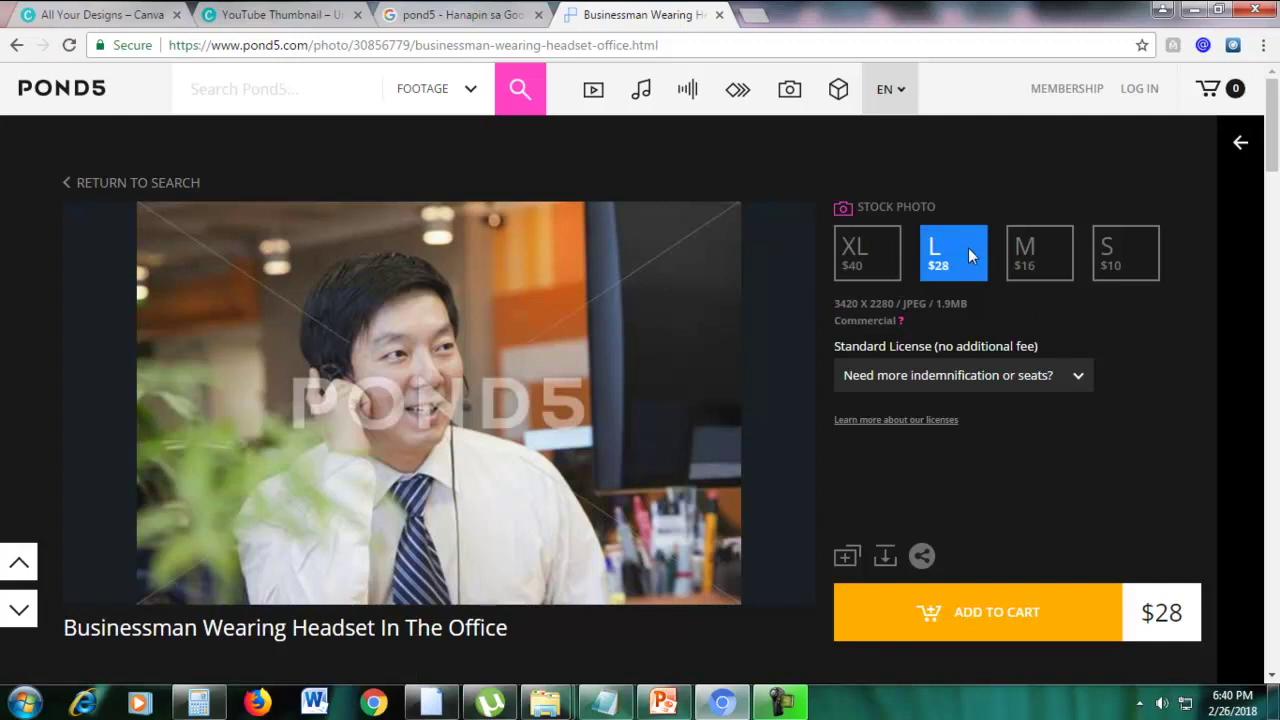
drag(832, 307, 890, 306)
click(870, 308)
click(1036, 265)
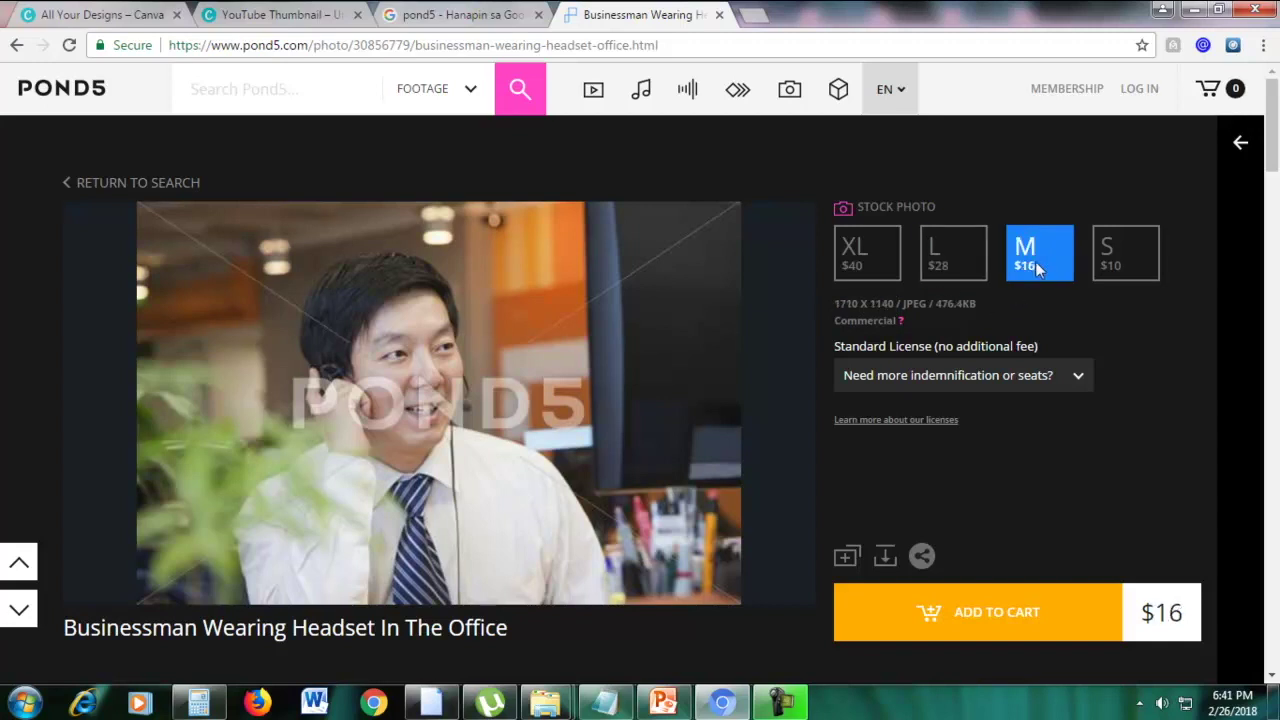
click(1115, 256)
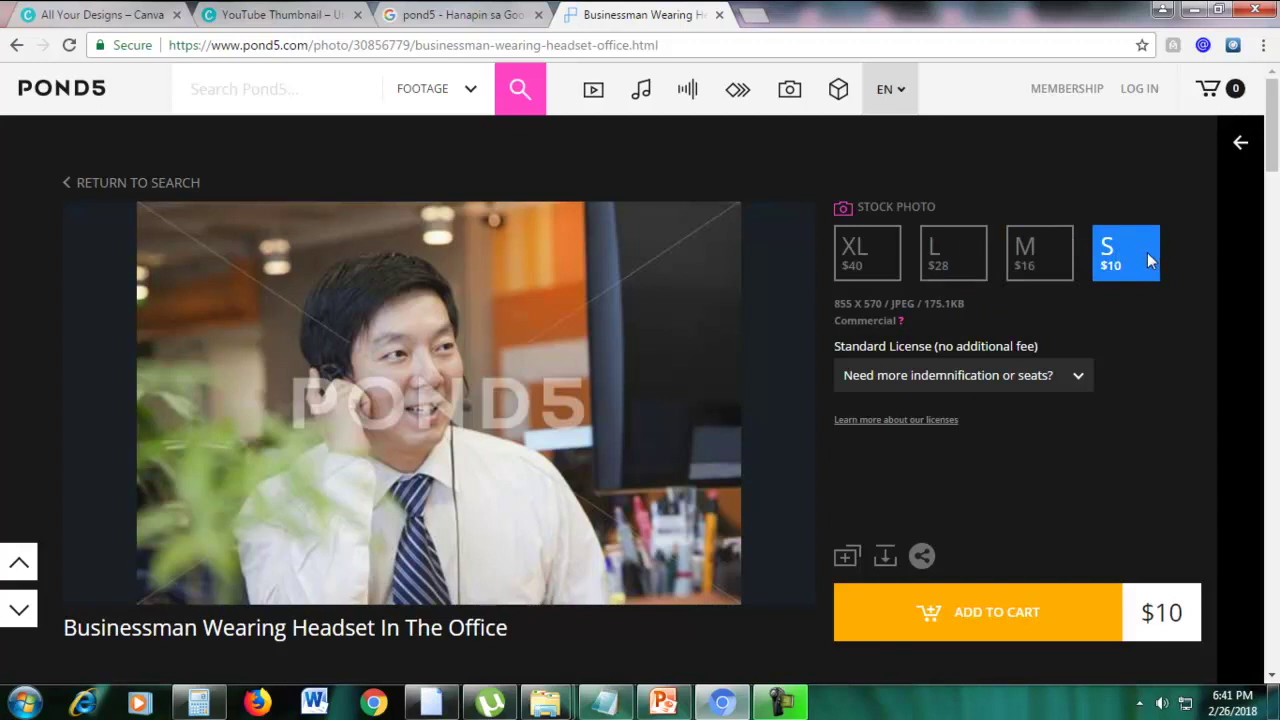
scroll(597, 491, down, 3)
scroll(560, 497, up, 3)
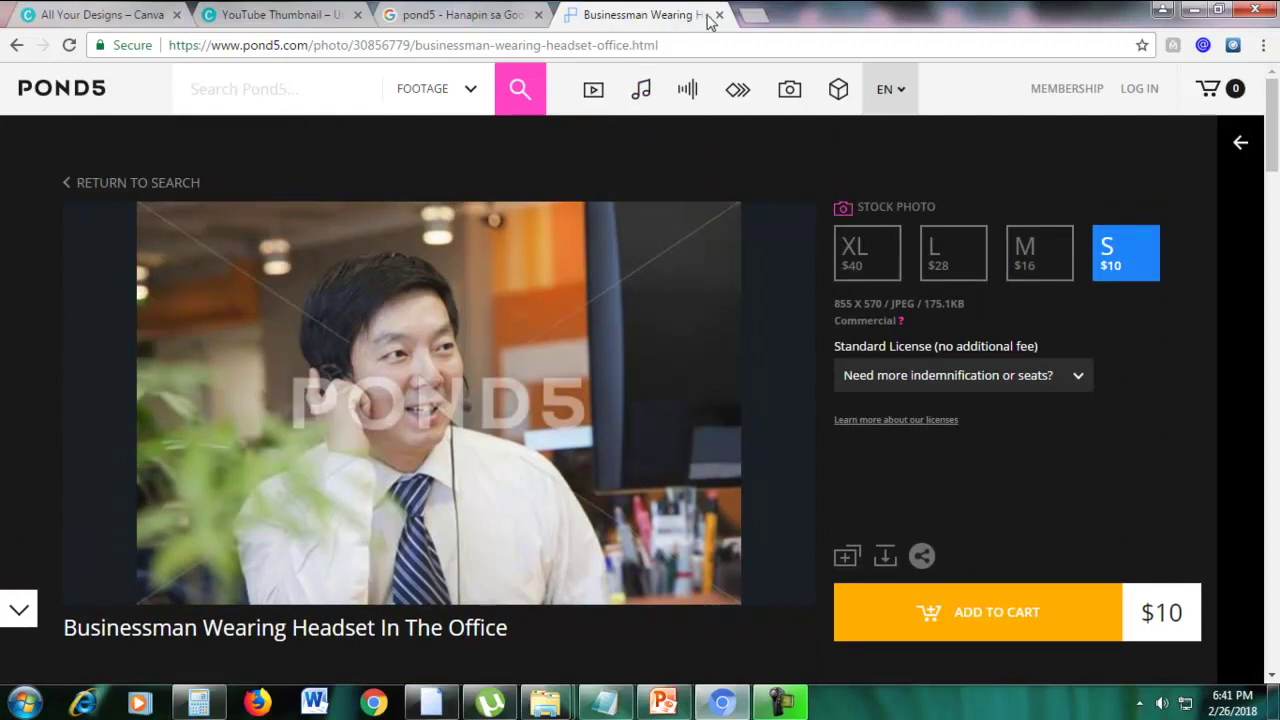
Close the Pond5 photo page and load google.com
click(720, 15)
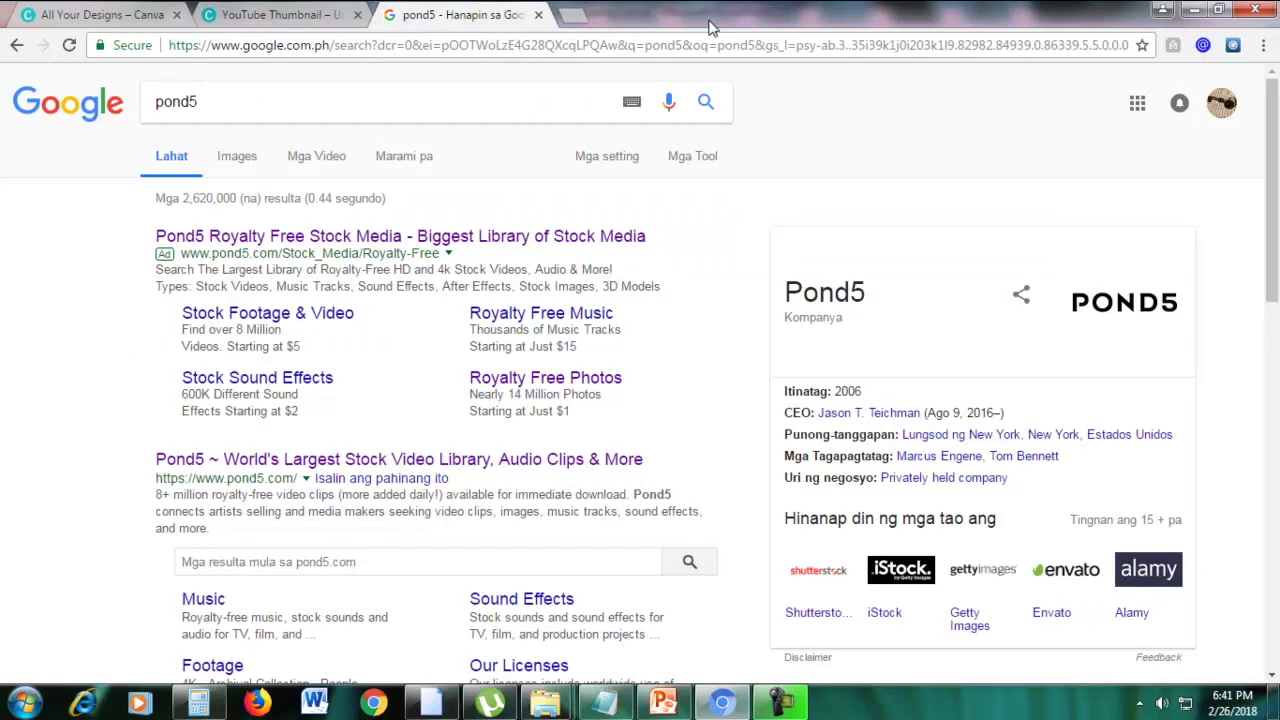
double_click(389, 94)
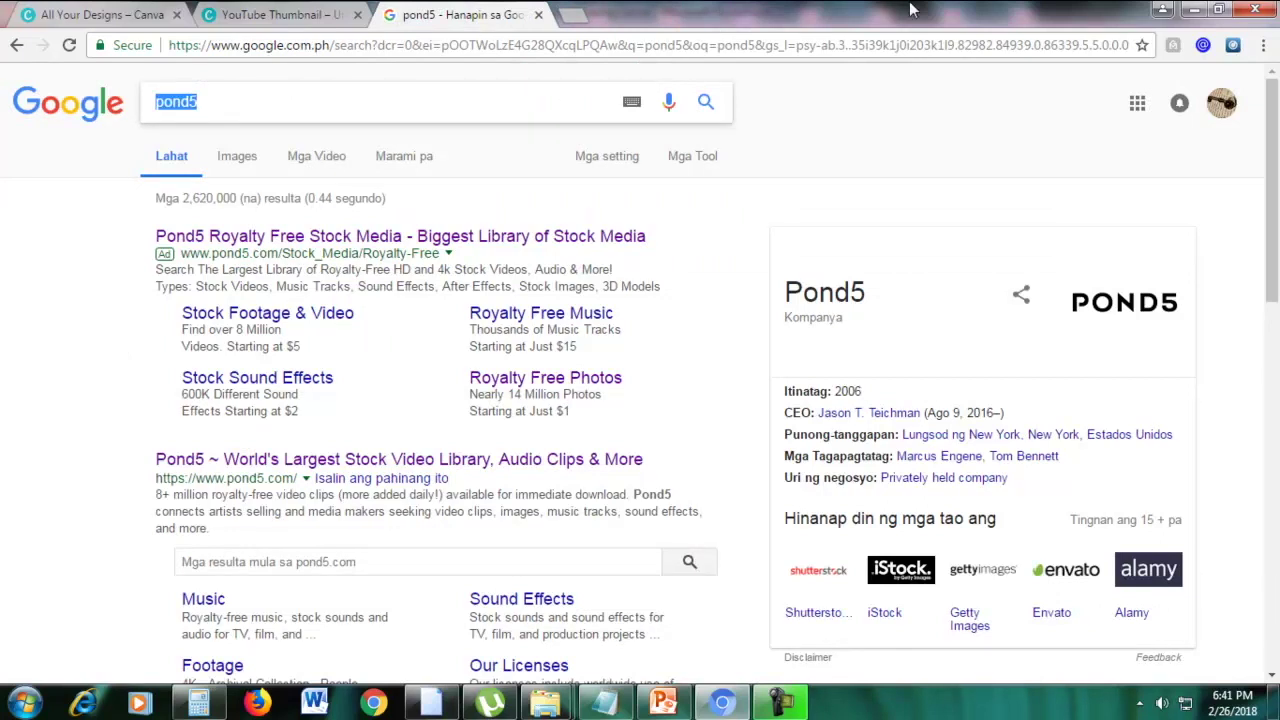
click(773, 54)
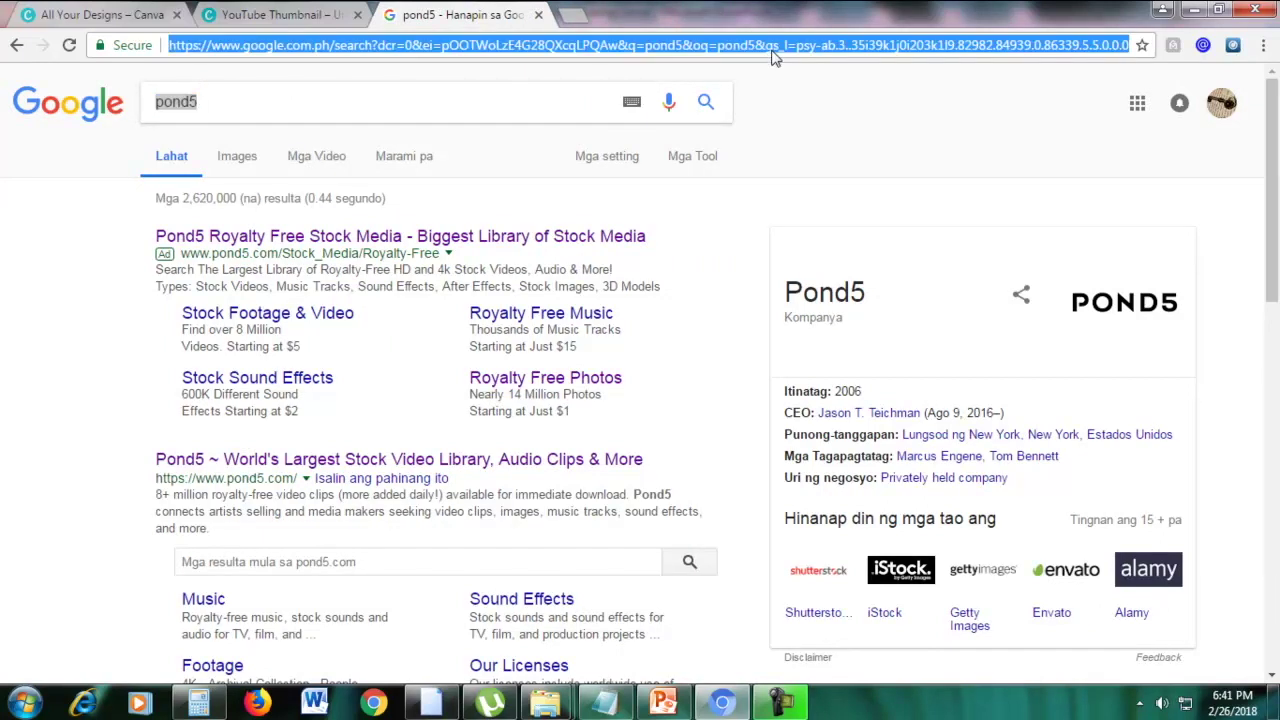
text(google.com)
key(Return)
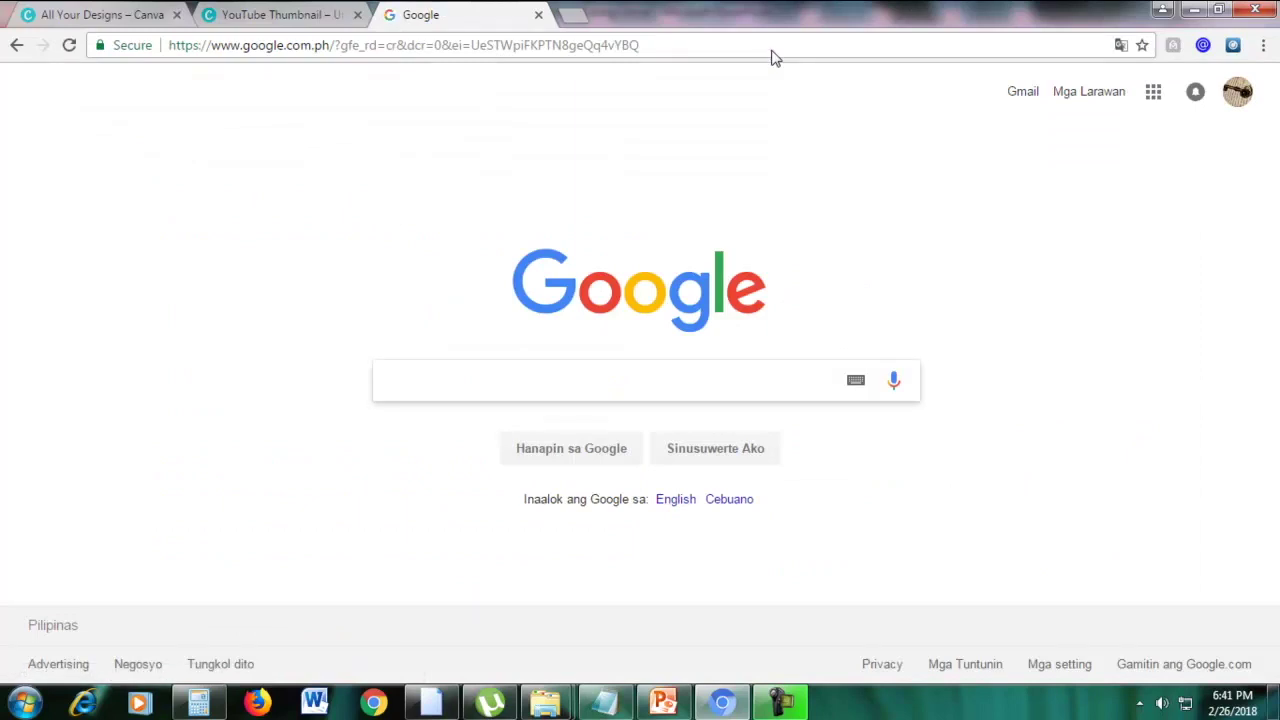
Search Google for 'pixabay' and open the 'Pixabay: Free Images' result
text(pixabaya)
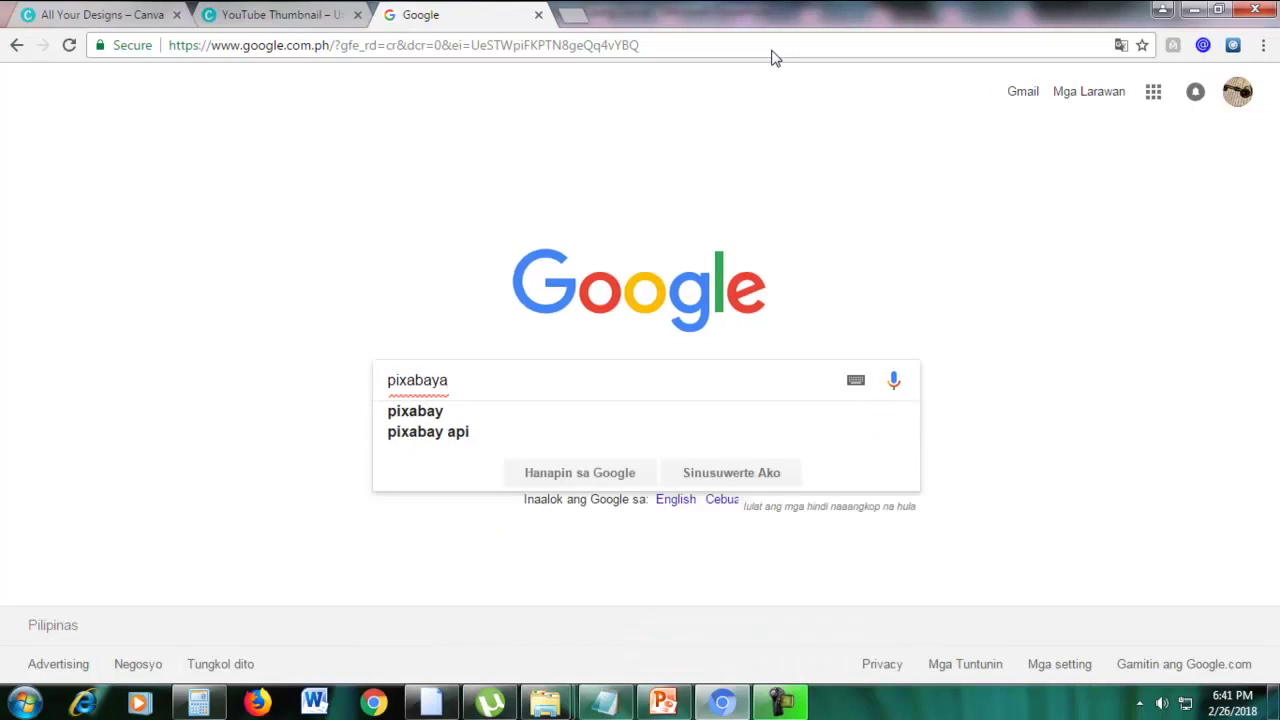
key(BackSpace)
key(Return)
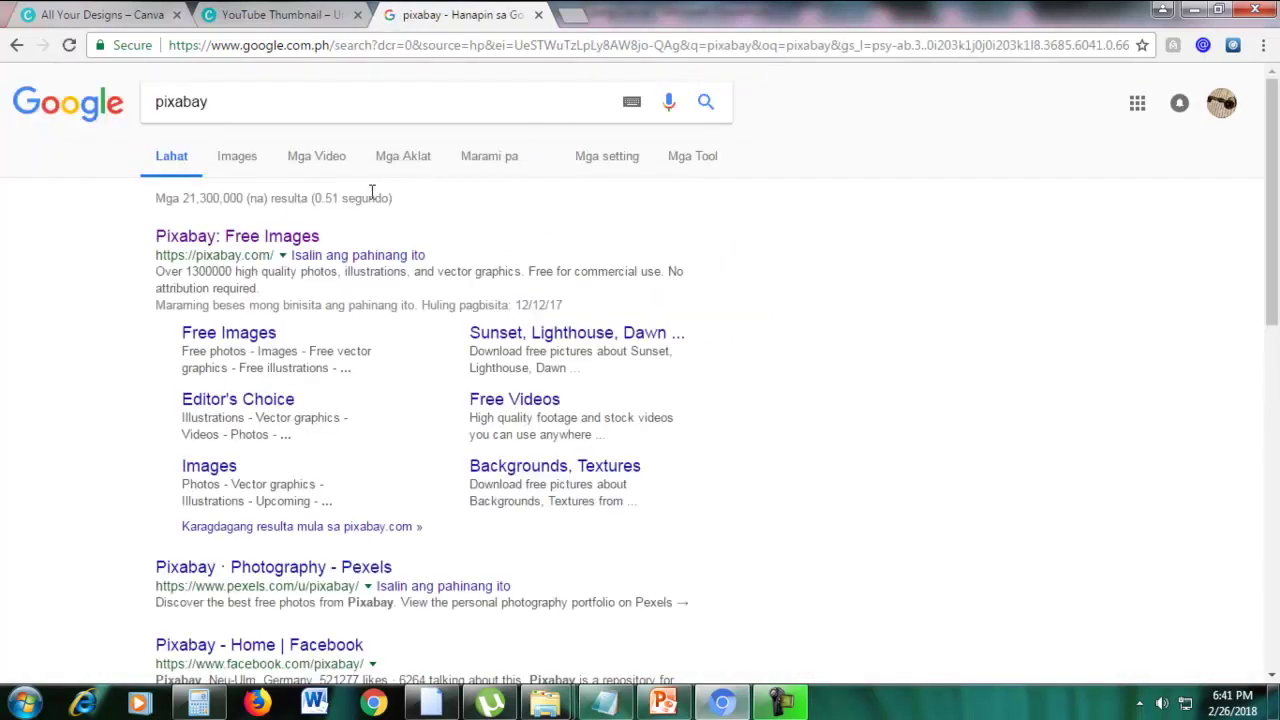
click(247, 238)
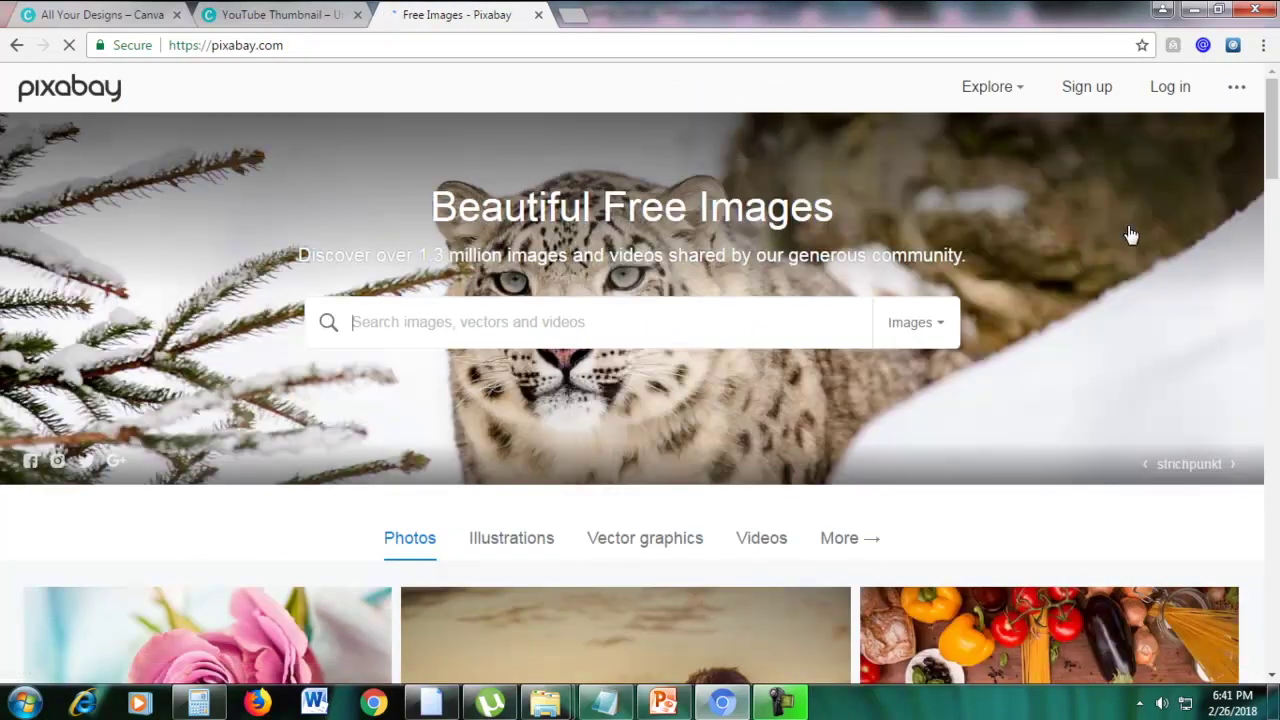
Search Pixabay for 'woman' and open the dark-haired fashion portrait's page
scroll(1123, 260, down, 3)
scroll(1116, 277, up, 3)
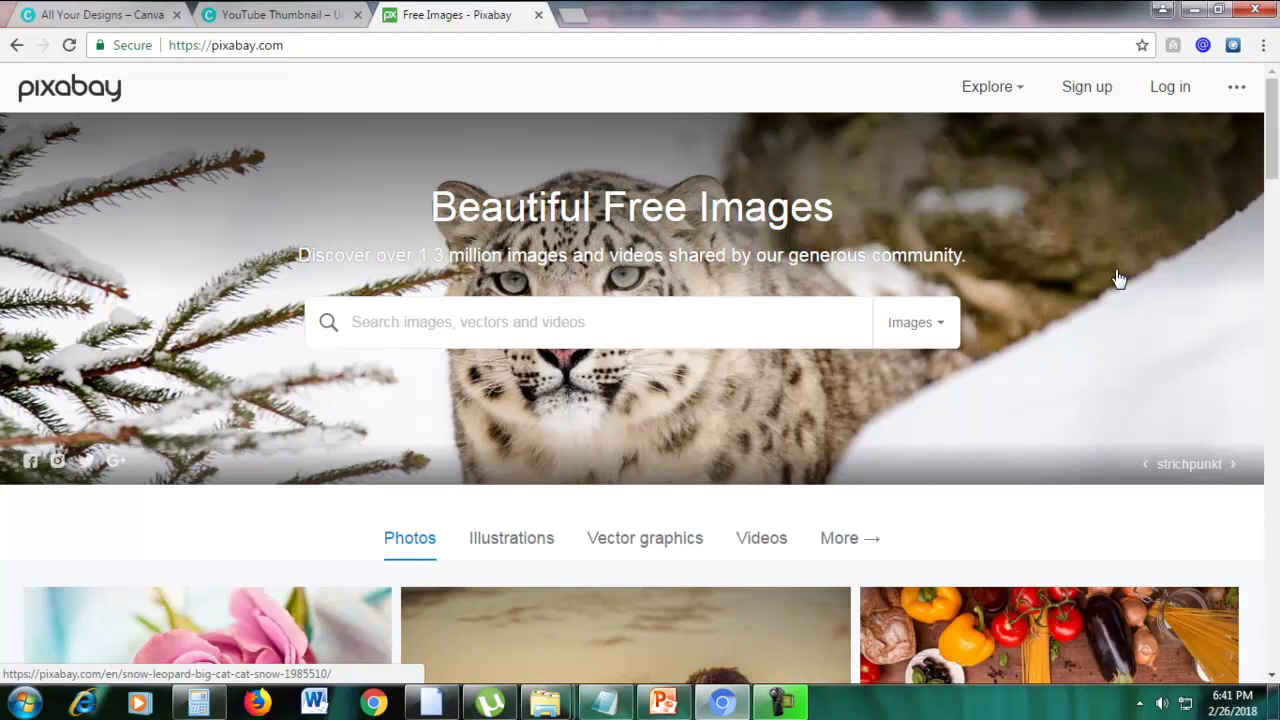
scroll(1011, 289, down, 3)
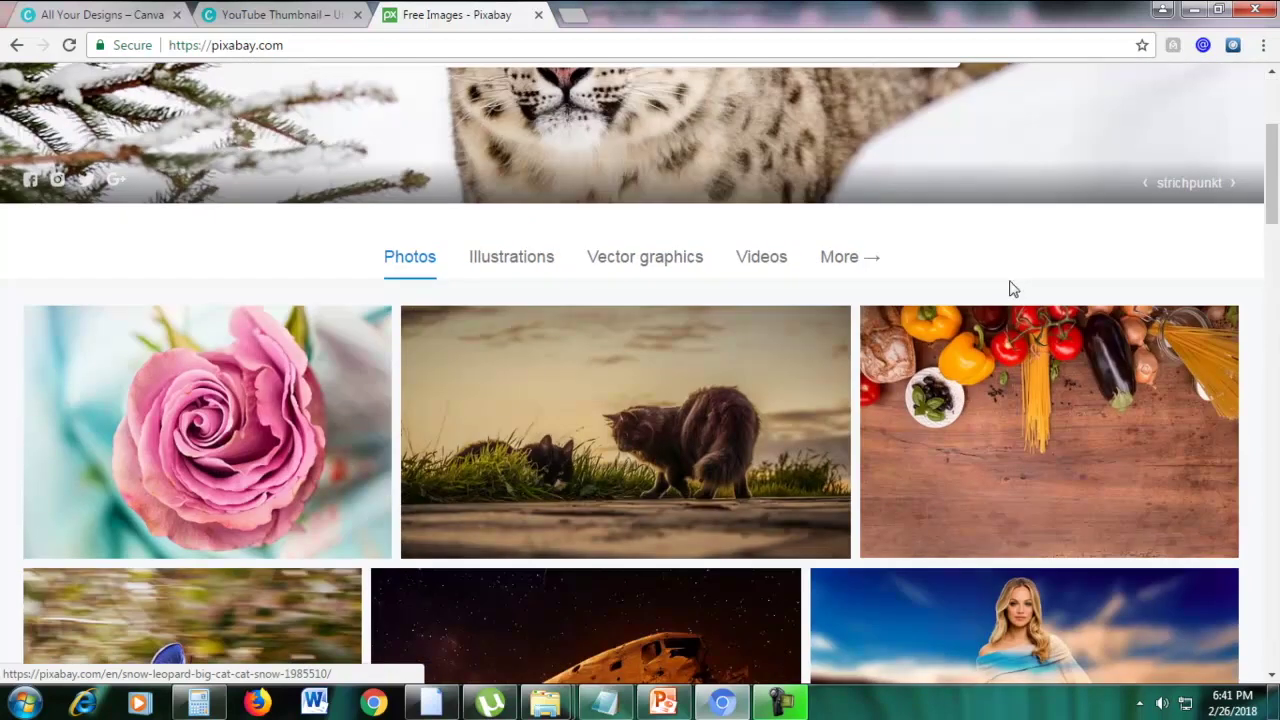
scroll(1011, 289, up, 3)
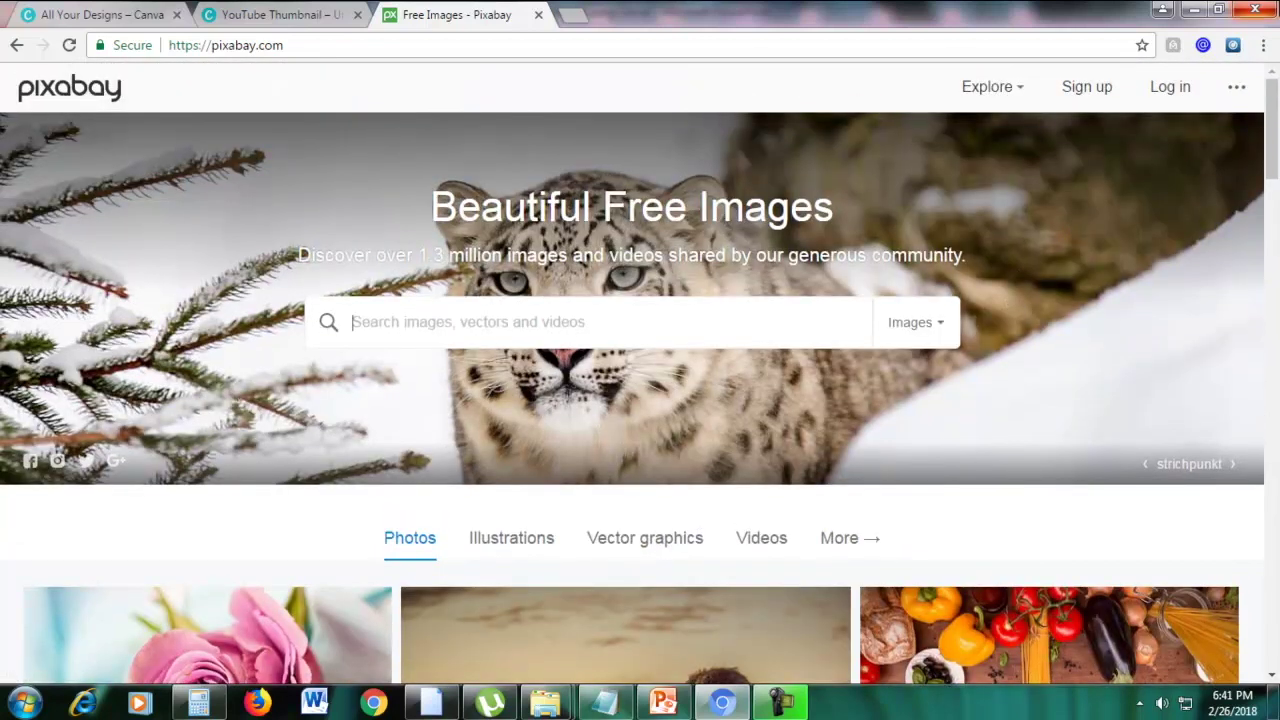
text(womna)
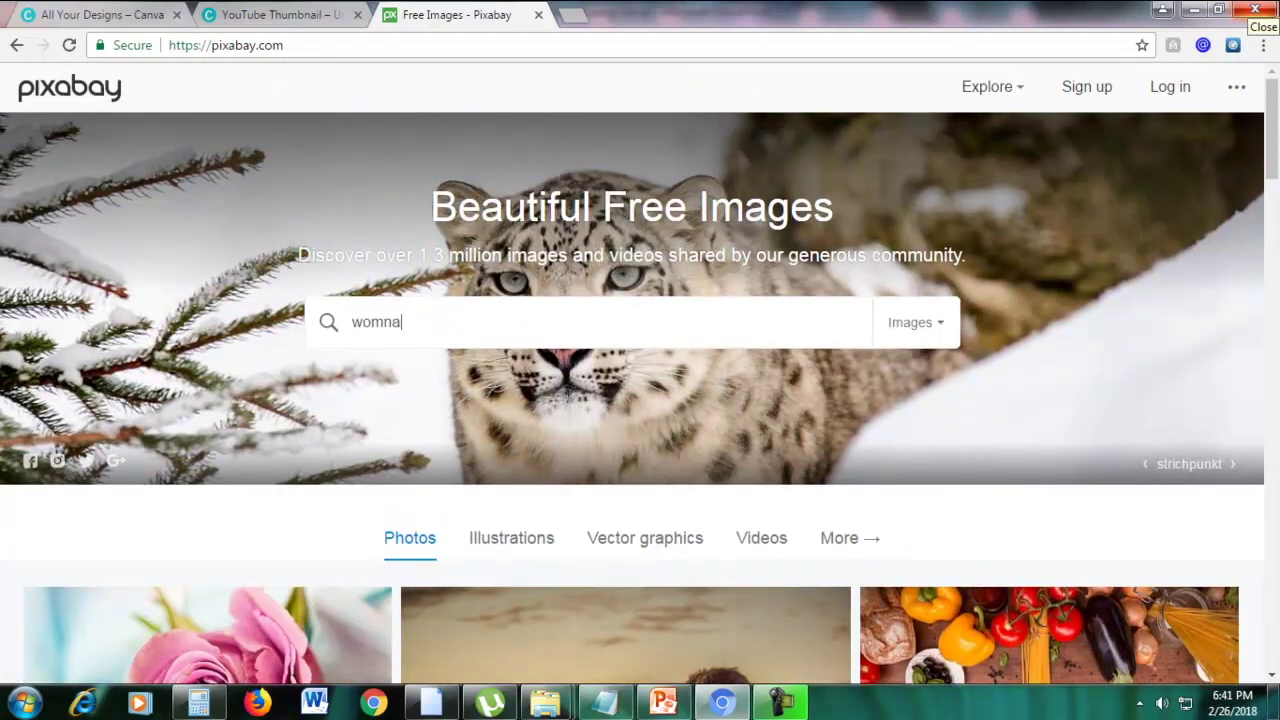
key(Return)
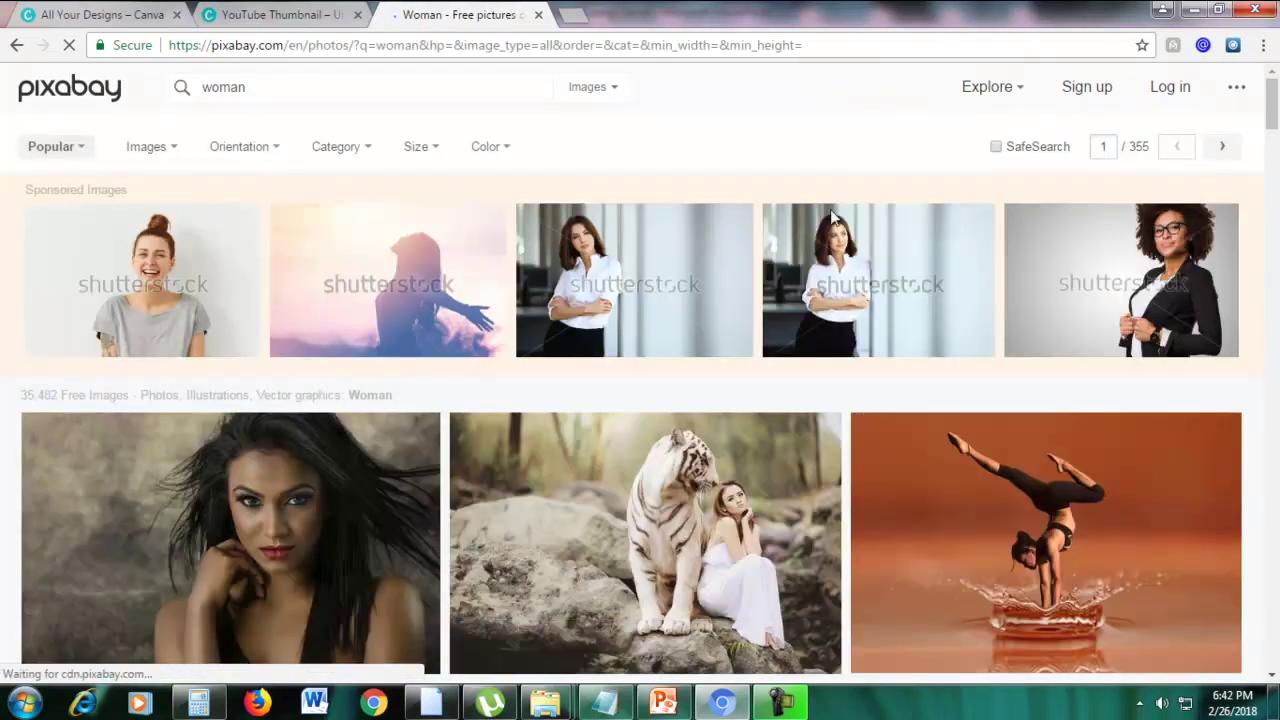
scroll(818, 327, down, 1)
scroll(820, 328, down, 1)
mouse_move(1275, 125)
mouse_down()
mouse_move(1276, 180)
mouse_move(1274, 110)
mouse_up()
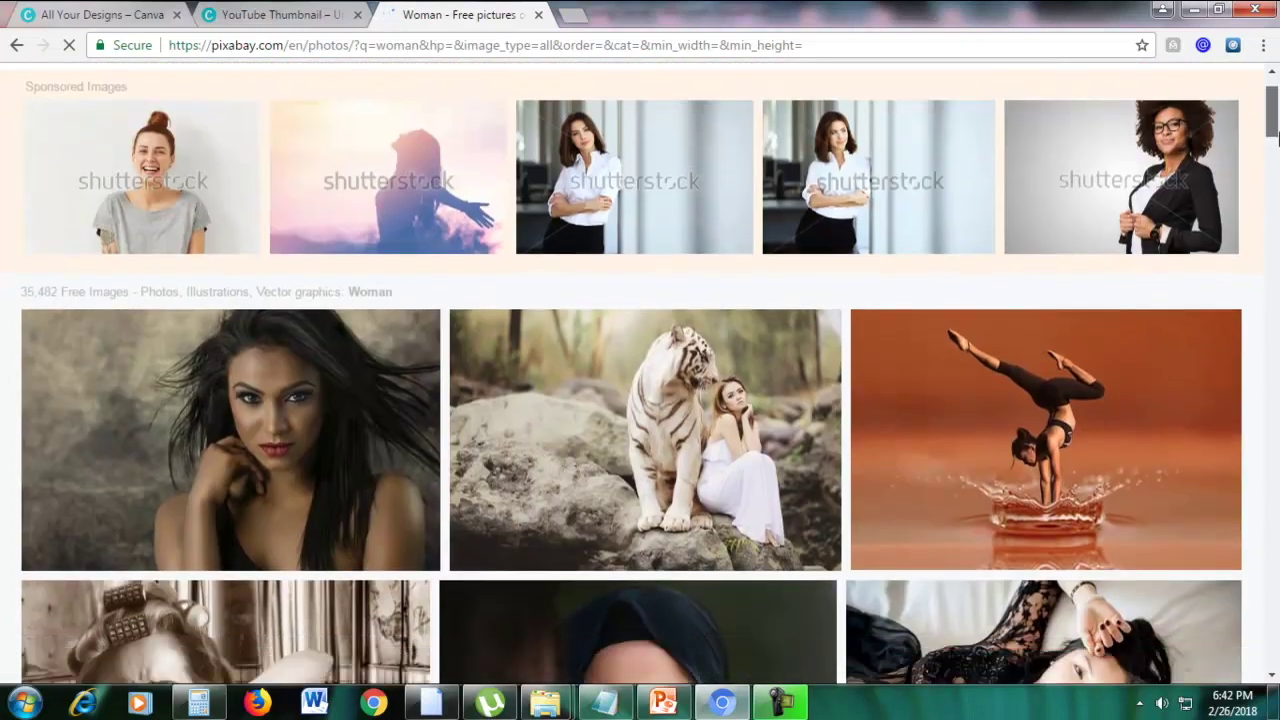
click(268, 398)
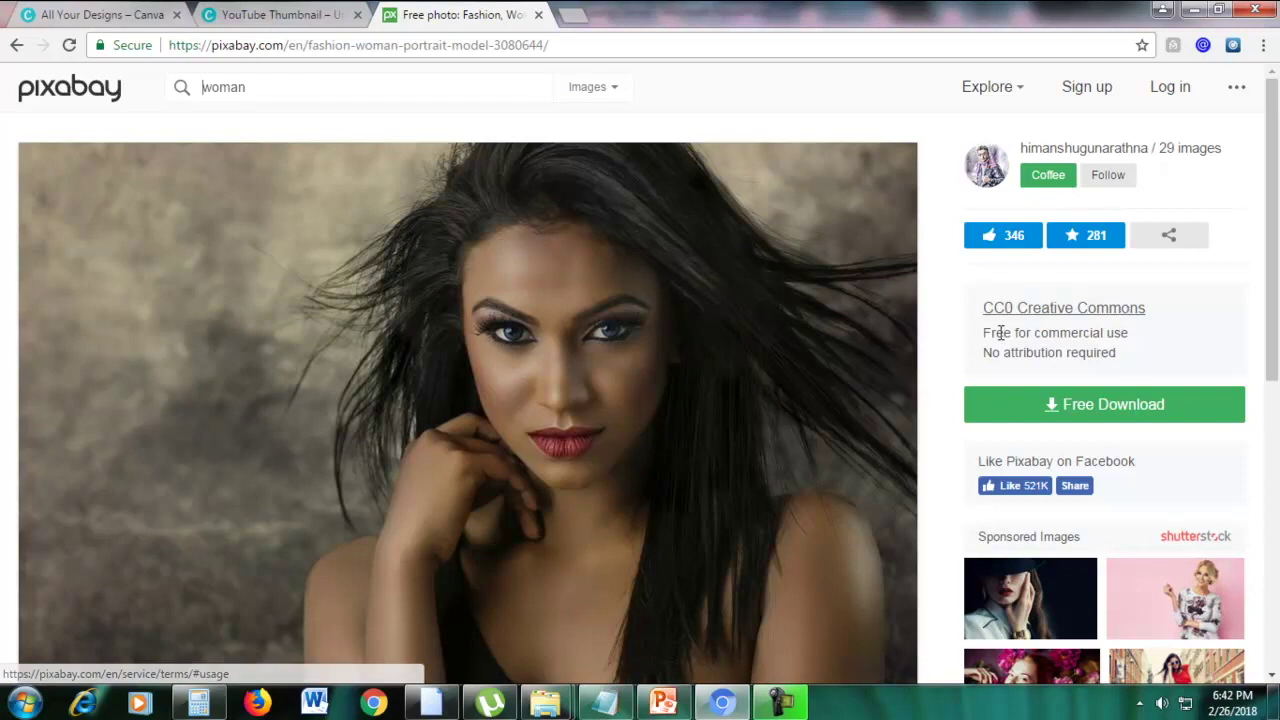
Choose the 1280×799 size for the portrait's free download
drag(982, 334, 1131, 332)
click(1134, 334)
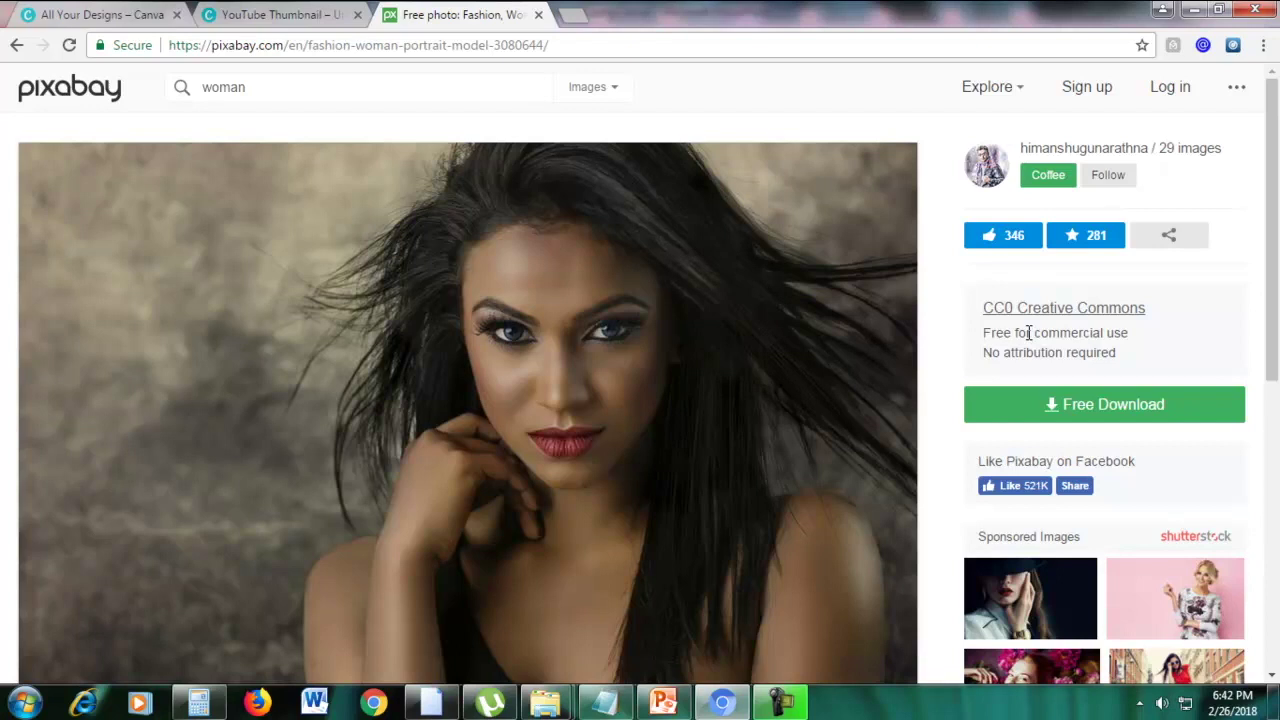
scroll(497, 400, down, 6)
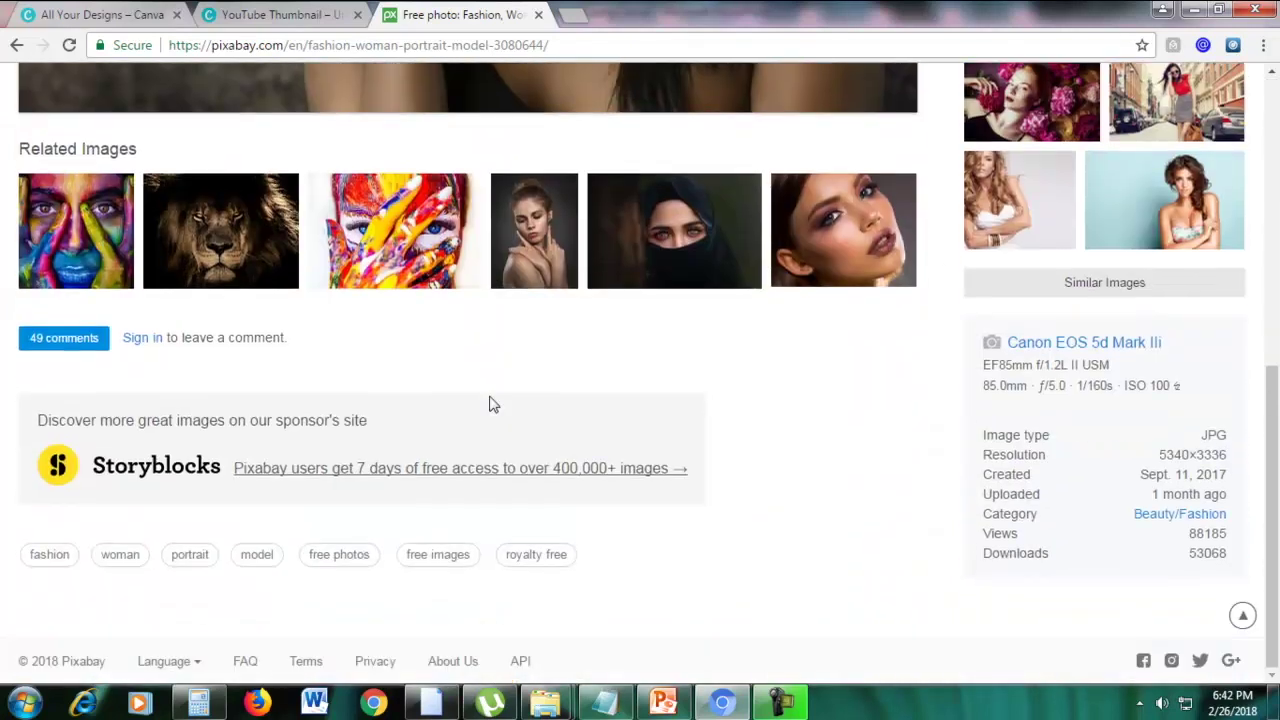
scroll(492, 403, up, 6)
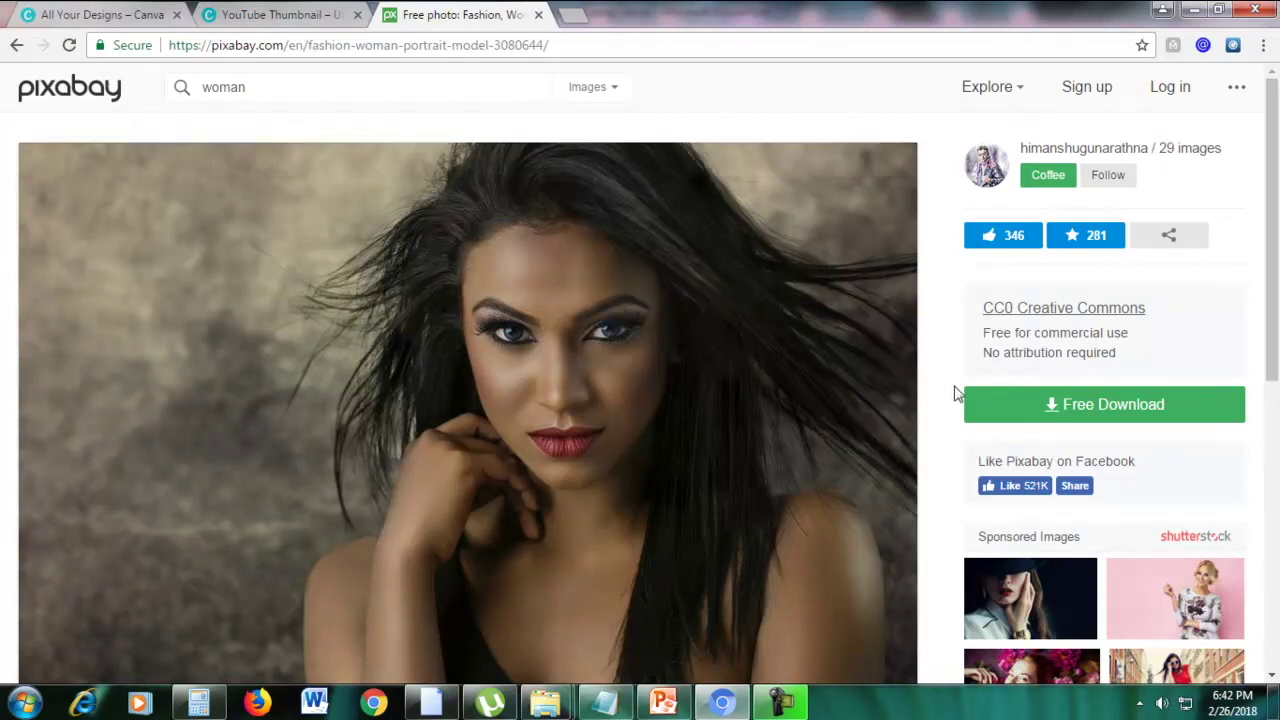
click(1083, 406)
scroll(1080, 405, down, 1)
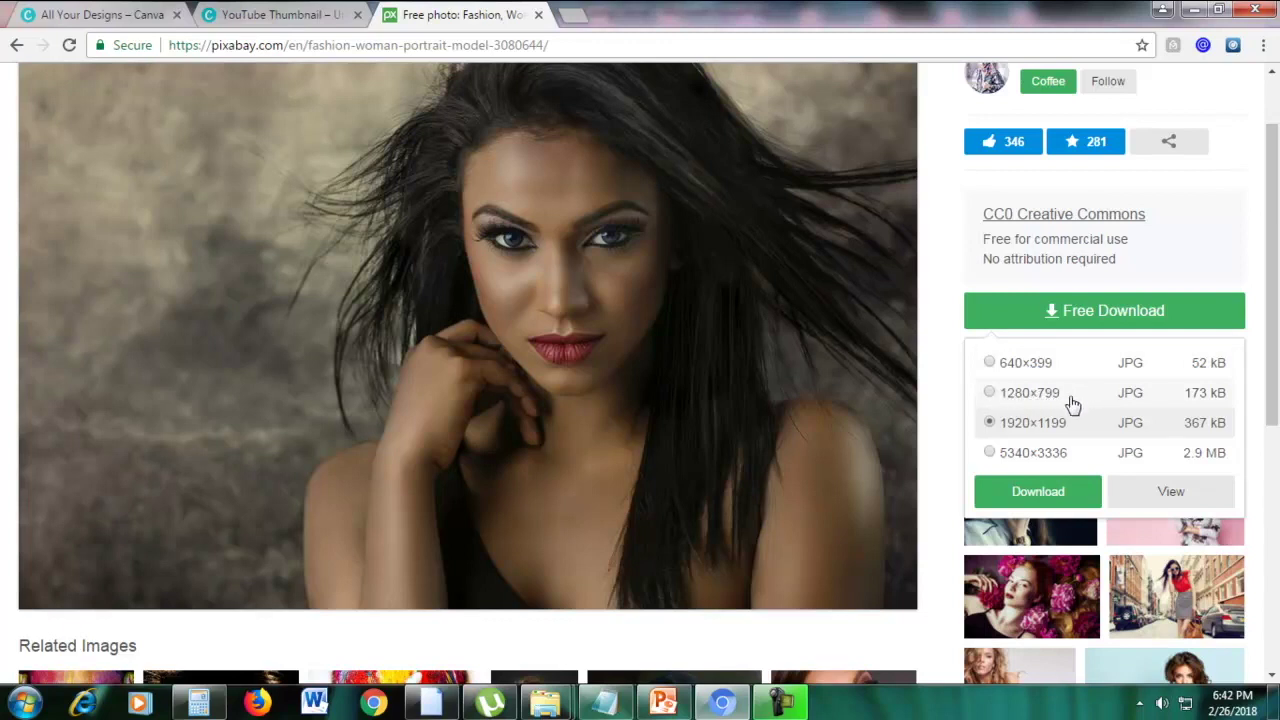
click(991, 453)
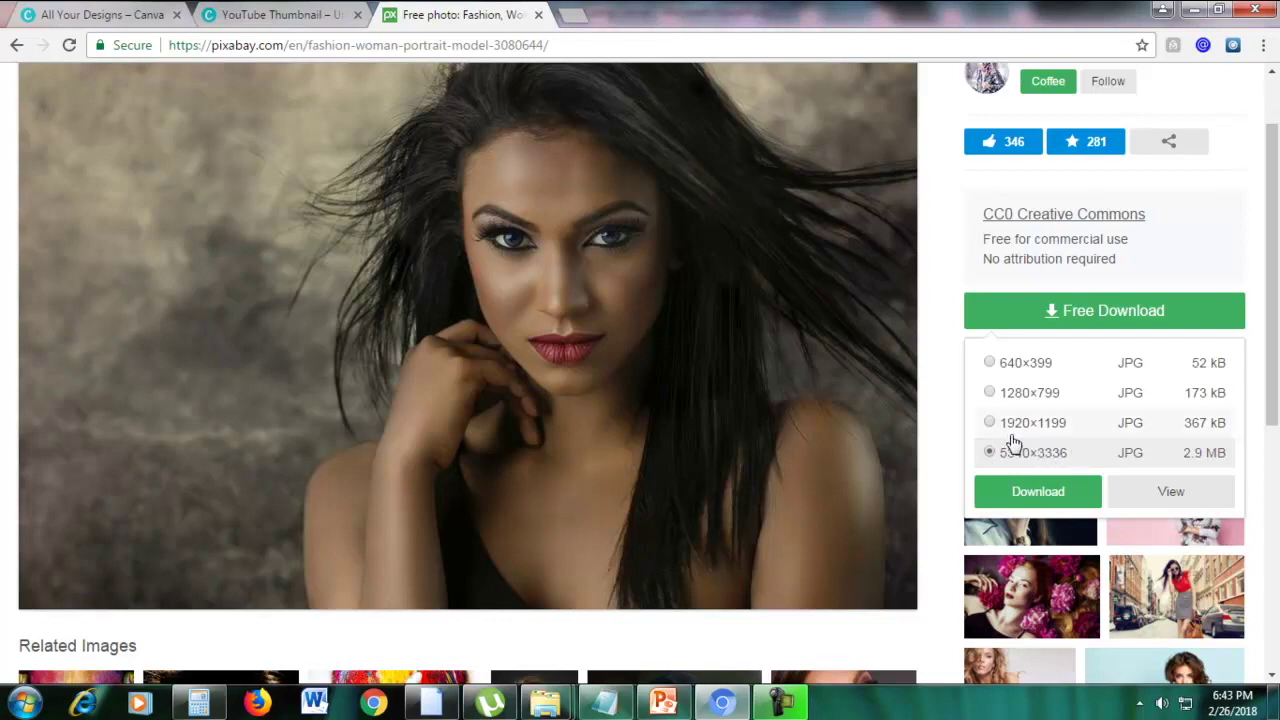
click(993, 405)
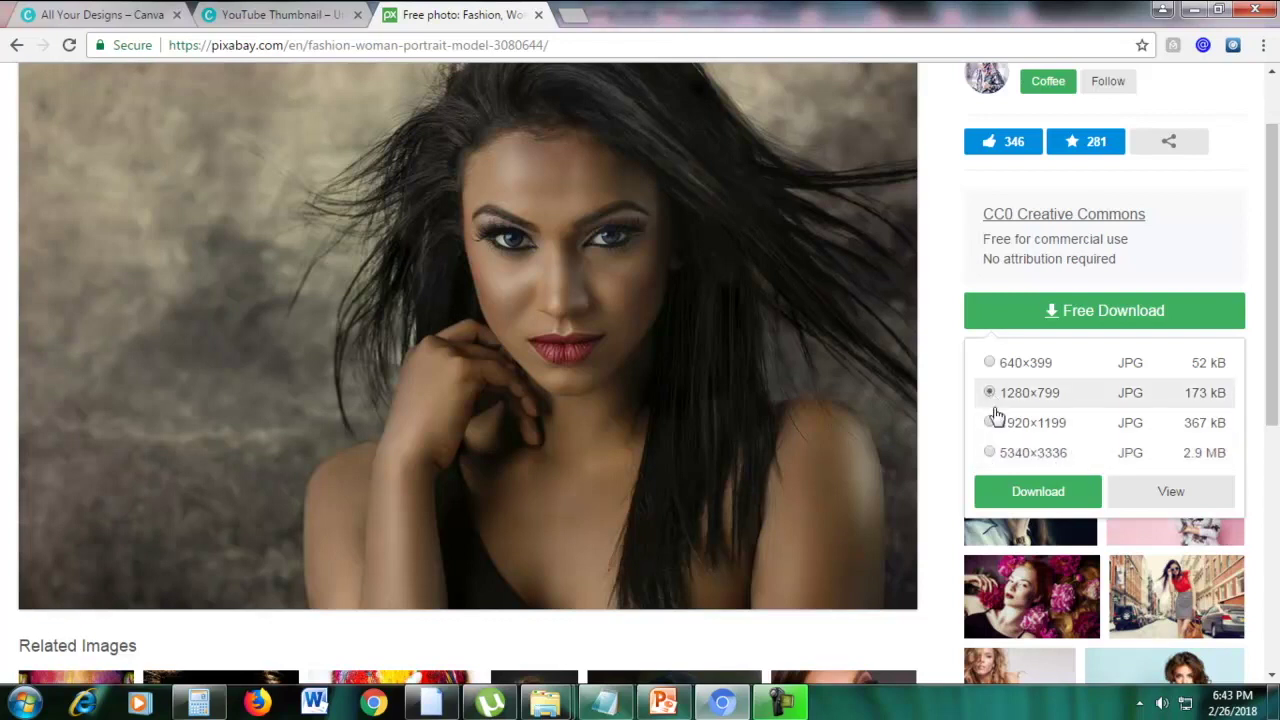
click(1016, 491)
Pass the reCAPTCHA check and download the 1280×799 JPG
click(1186, 321)
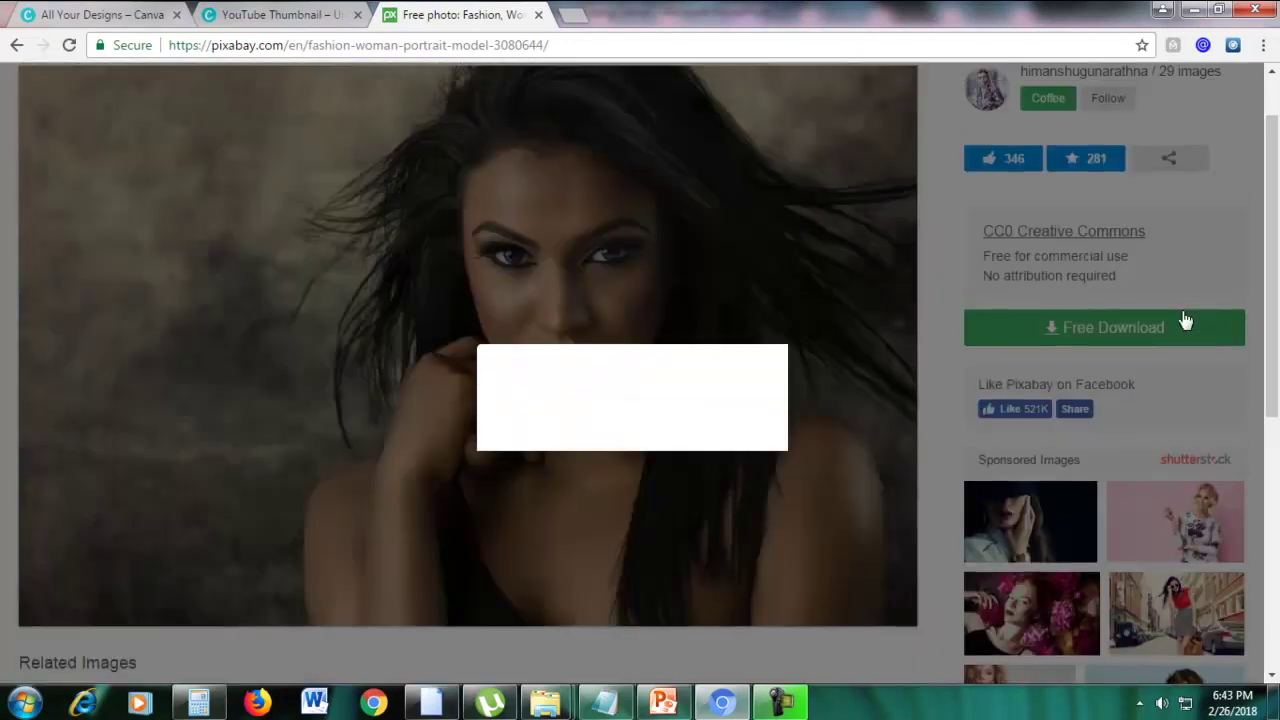
click(516, 401)
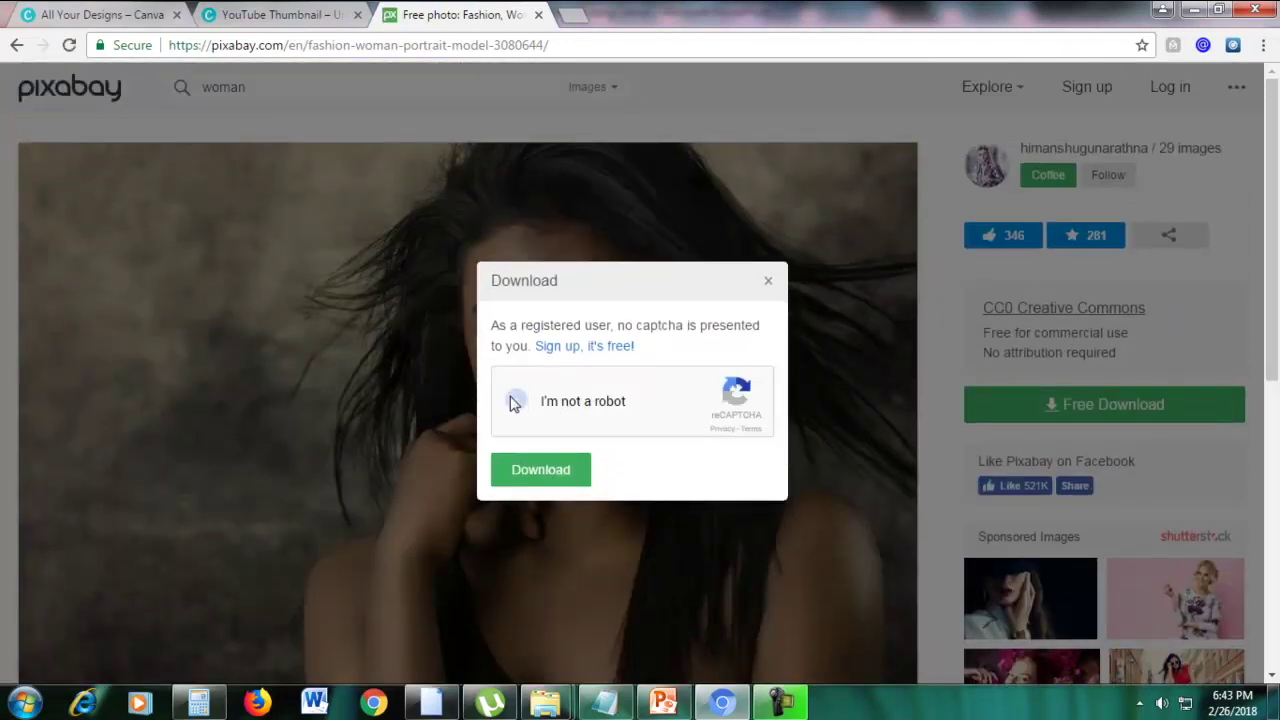
click(553, 473)
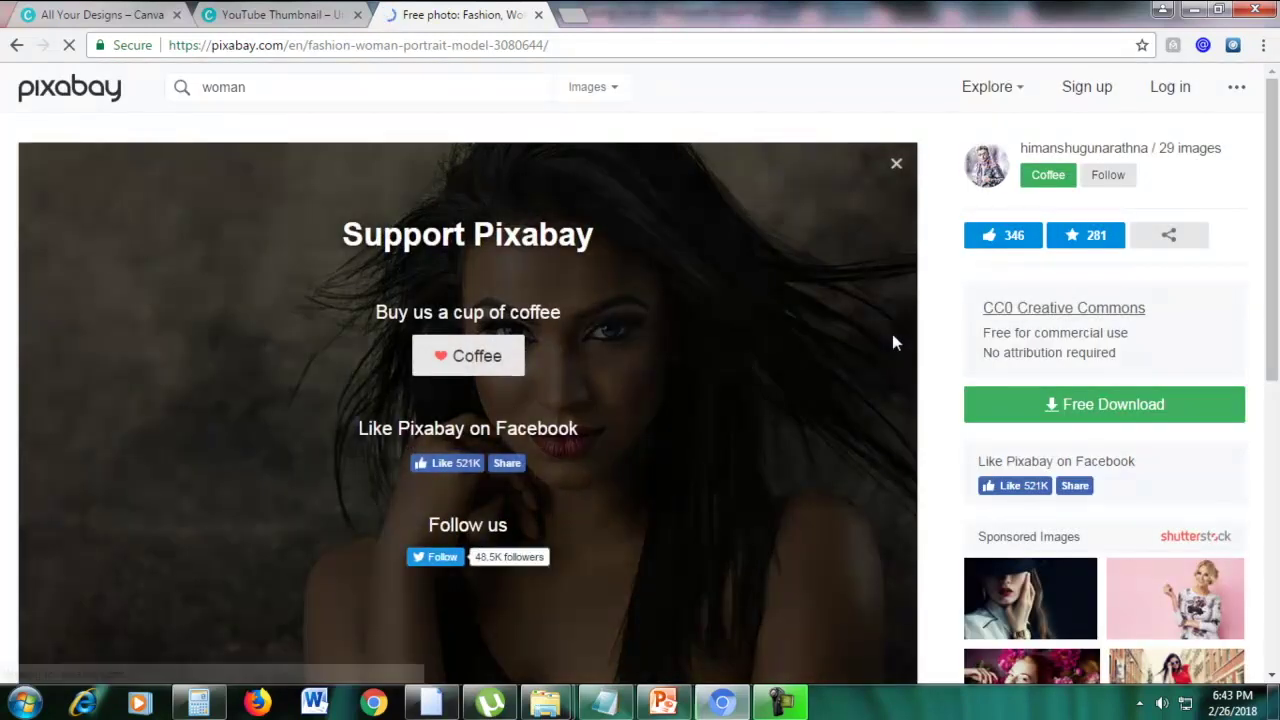
scroll(759, 258, down, 1)
scroll(749, 263, up, 1)
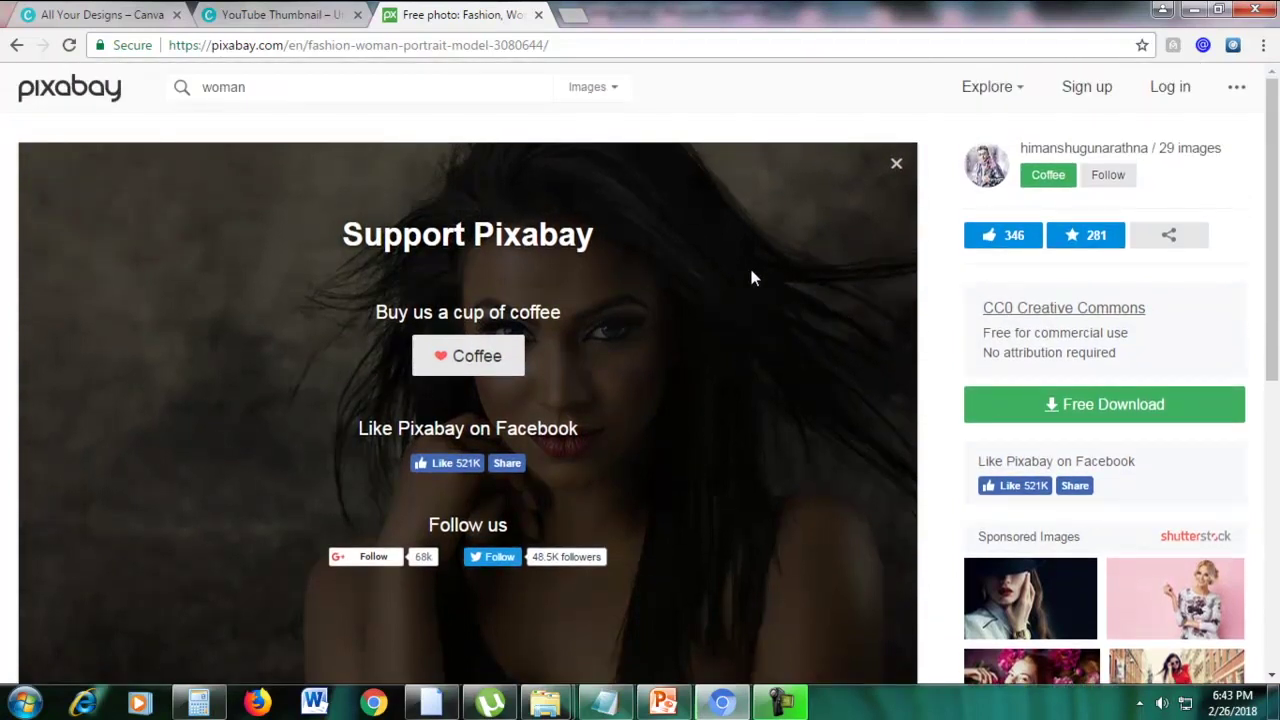
Close the Support Pixabay overlay and return to the pixabay.com home page
click(1053, 405)
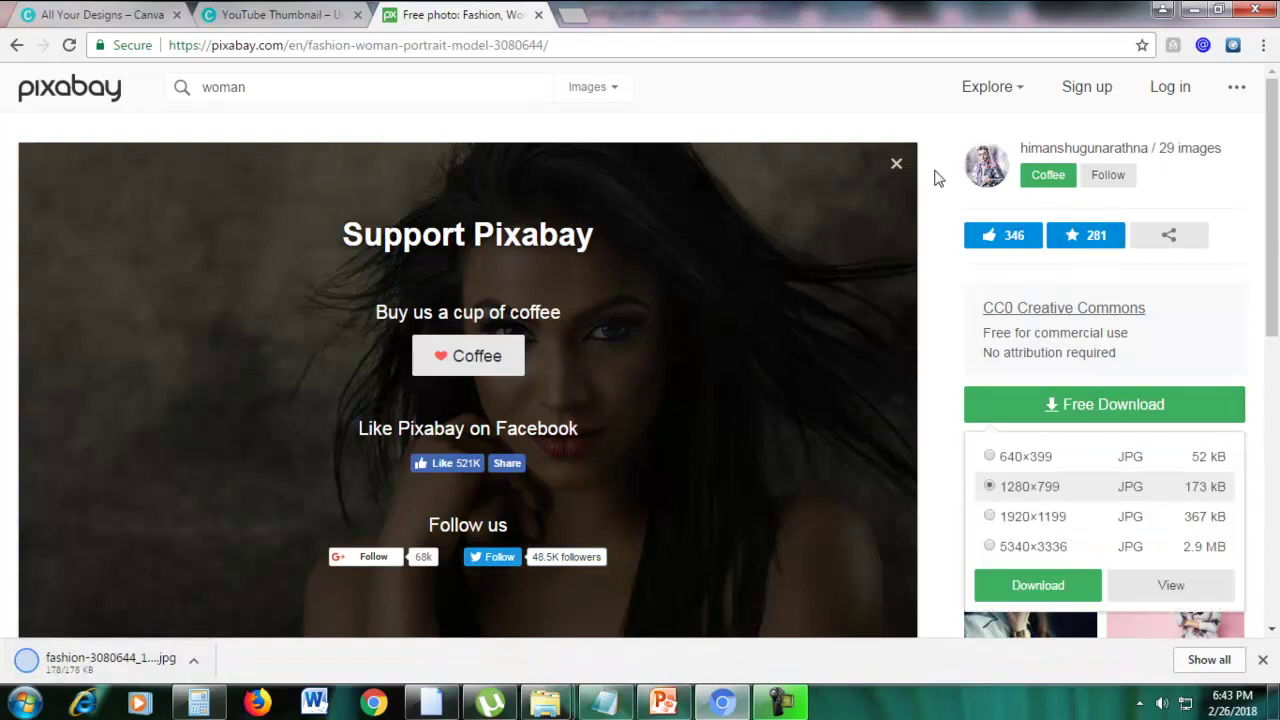
click(896, 165)
drag(288, 45, 1005, 40)
key(BackSpace)
key(Return)
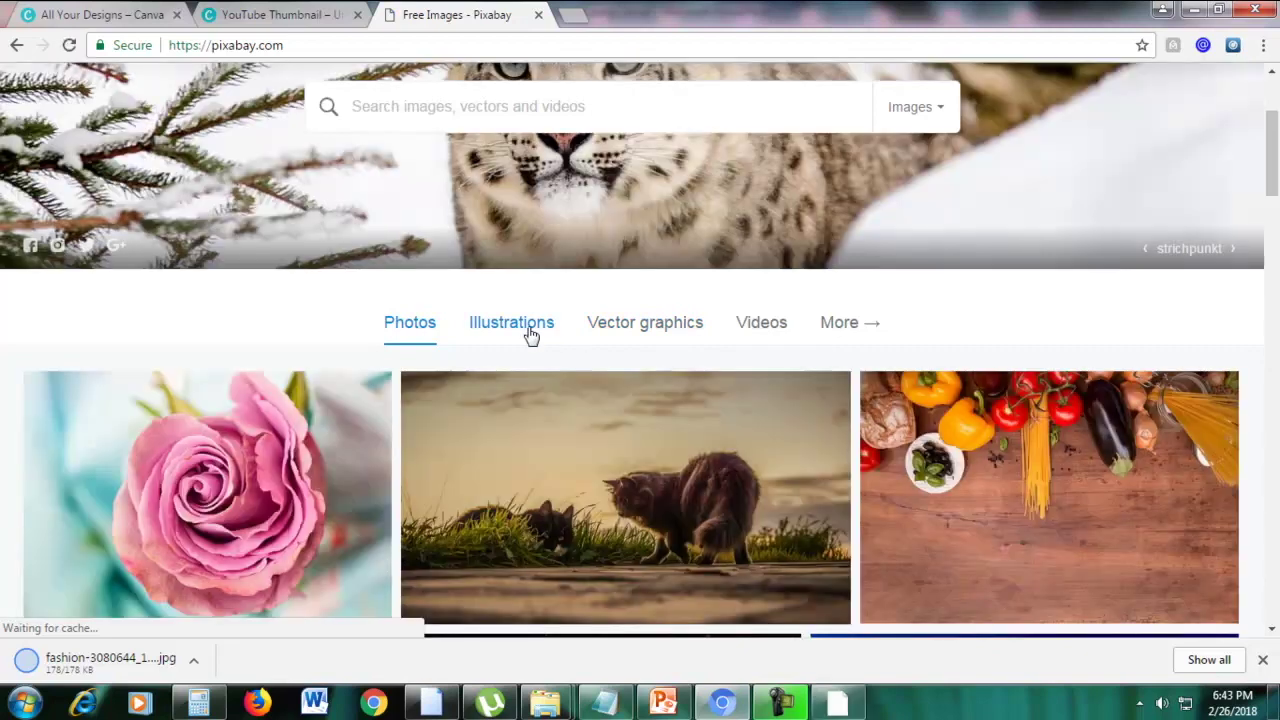
Browse Pixabay's Vector graphics and open the cartoon eggplant graphic in a new tab
click(514, 330)
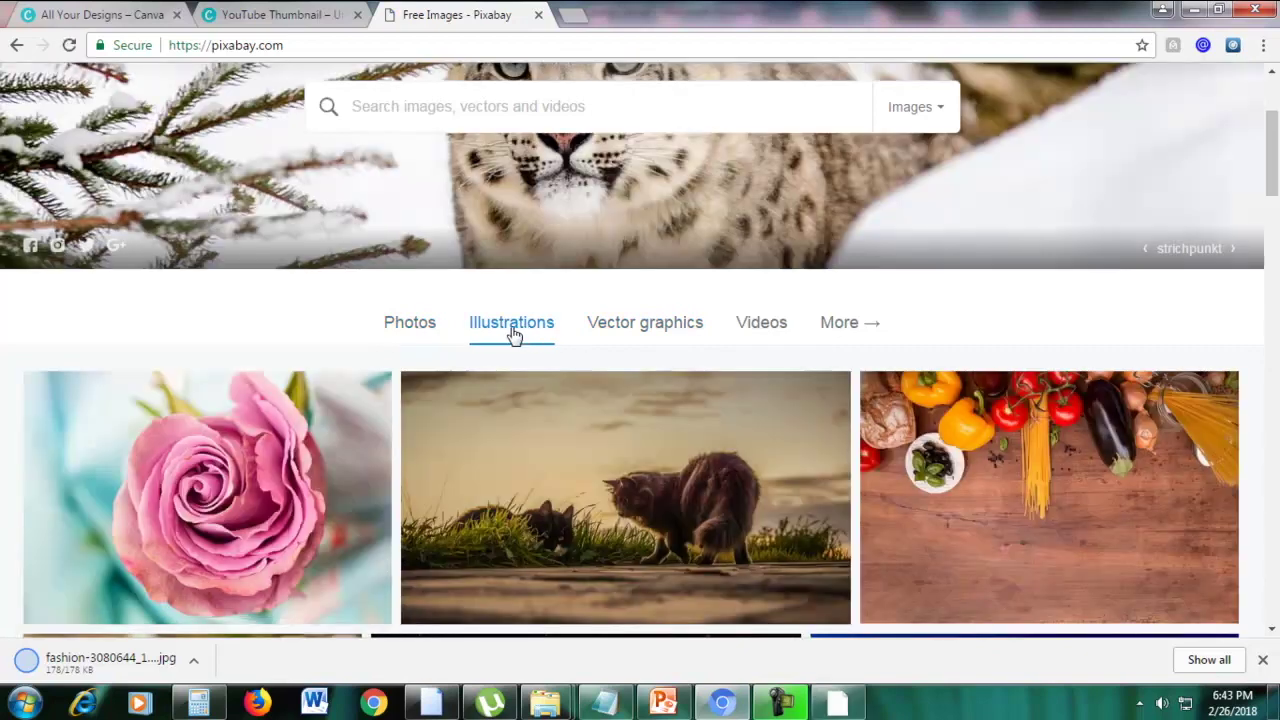
scroll(600, 228, down, 2)
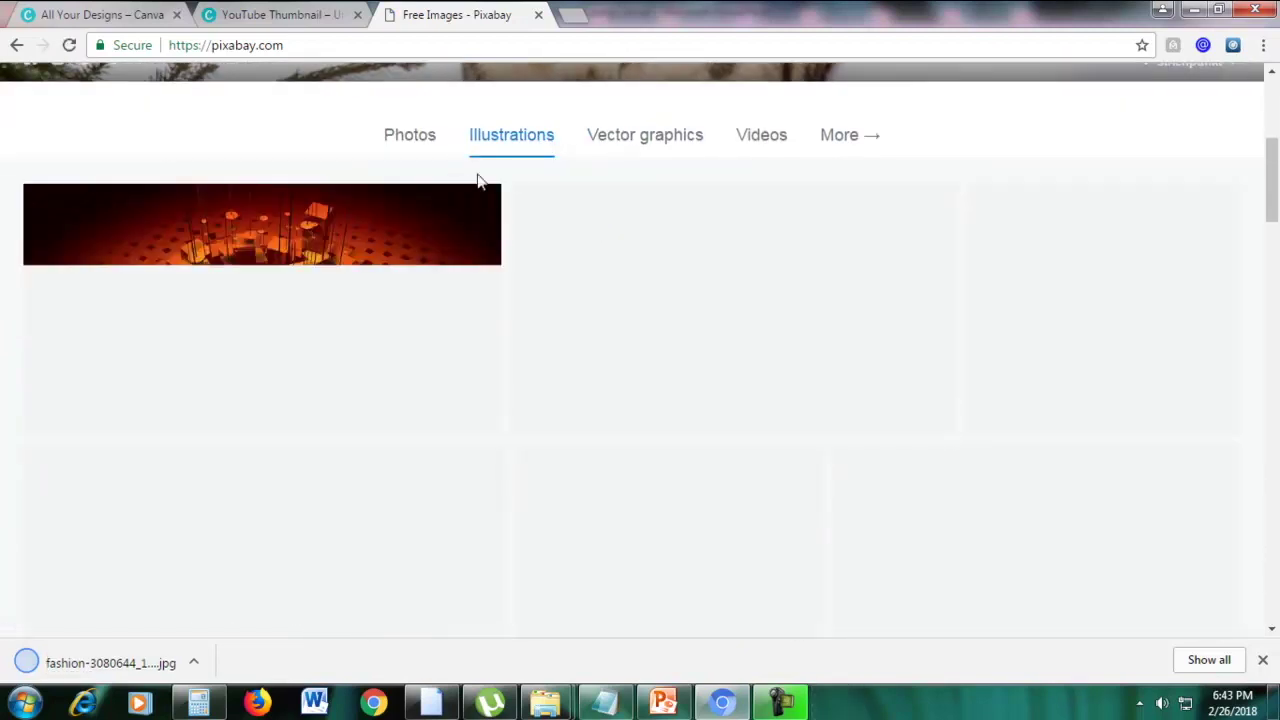
click(634, 146)
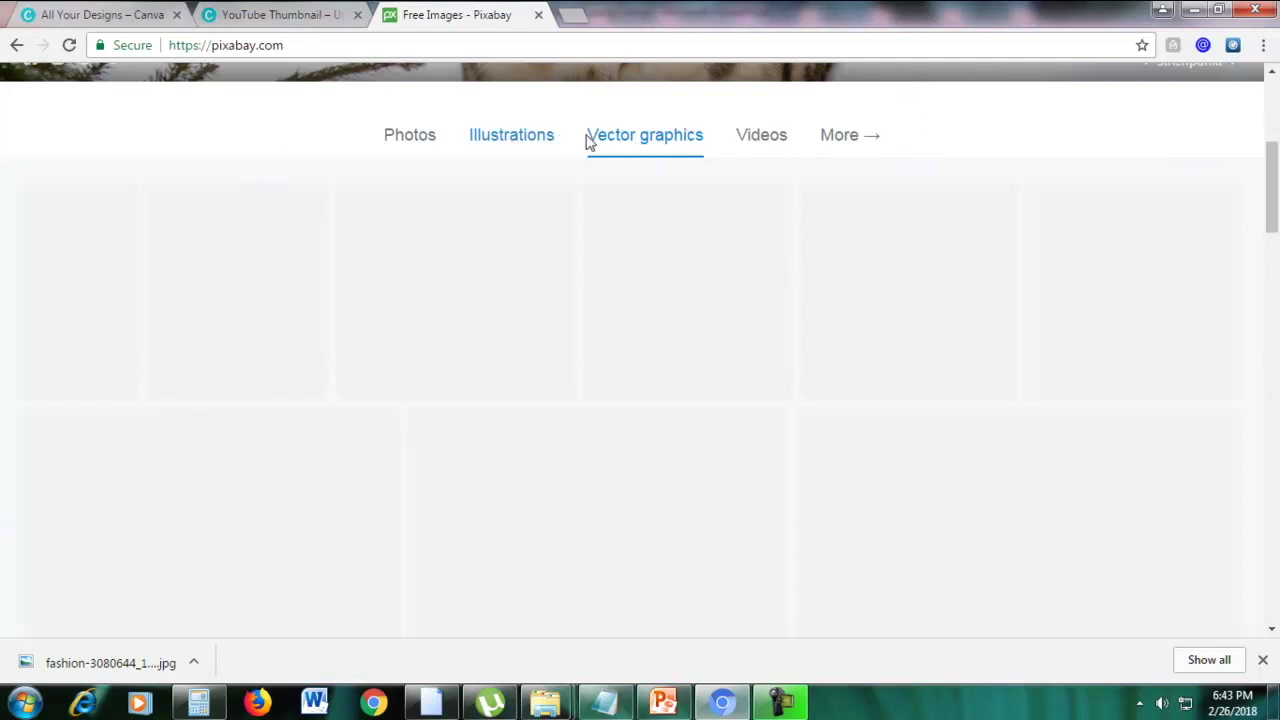
right_click(448, 263)
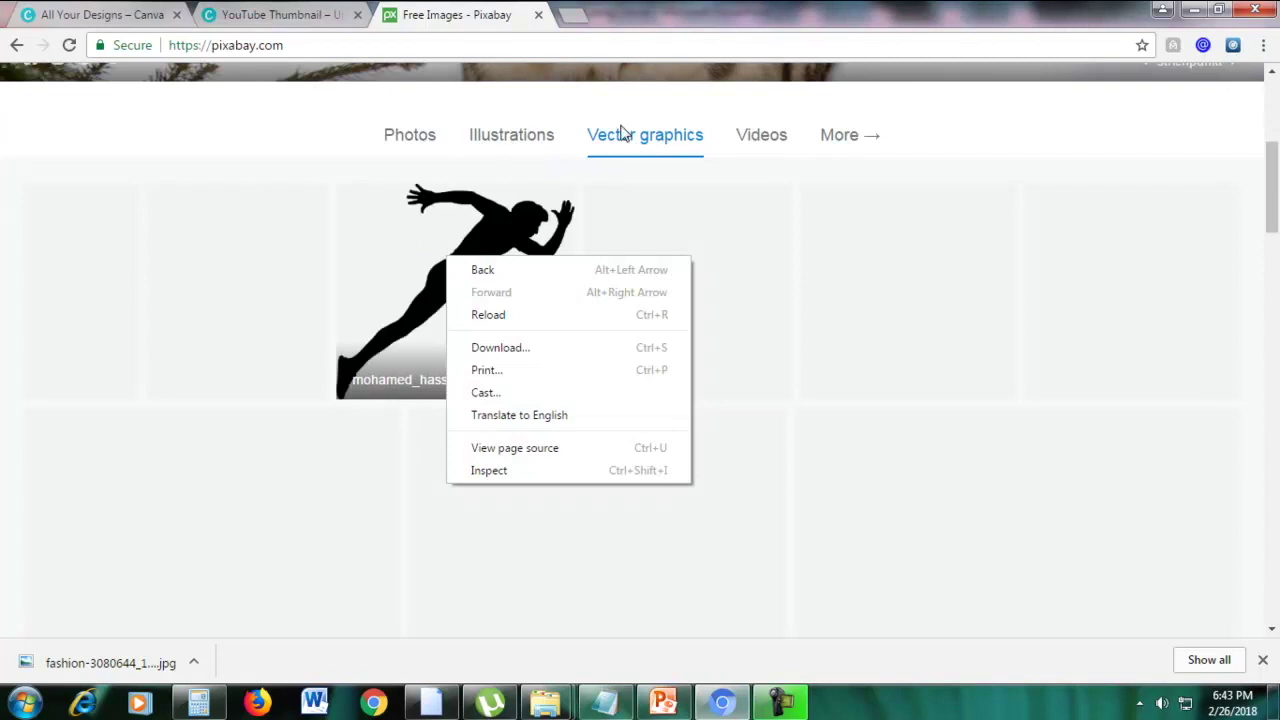
click(768, 183)
scroll(771, 189, up, 3)
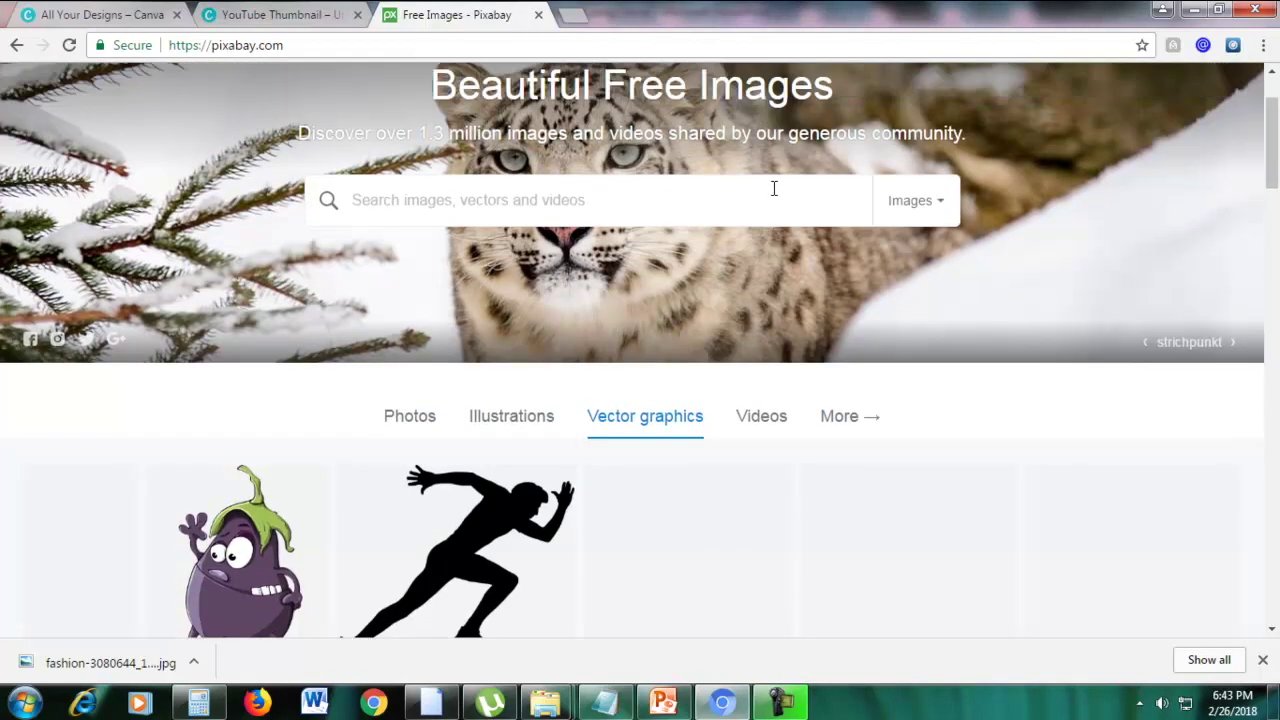
scroll(774, 203, down, 2)
right_click(248, 374)
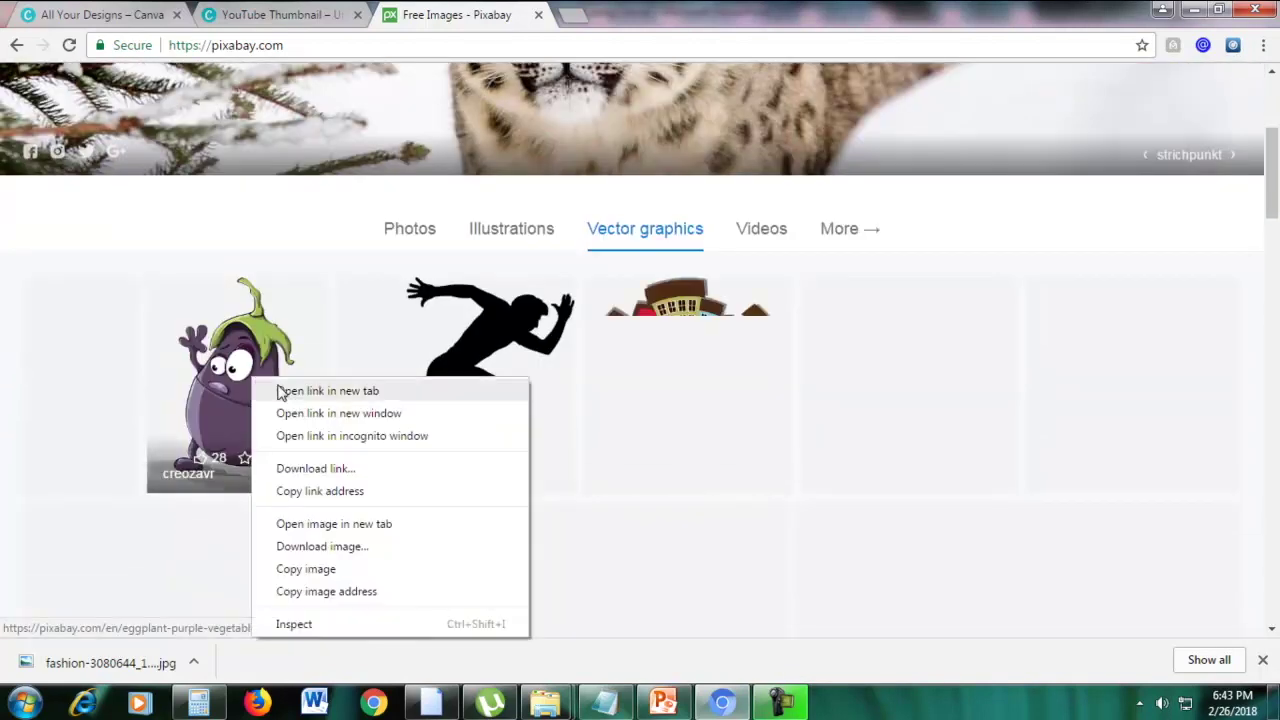
click(262, 387)
click(603, 14)
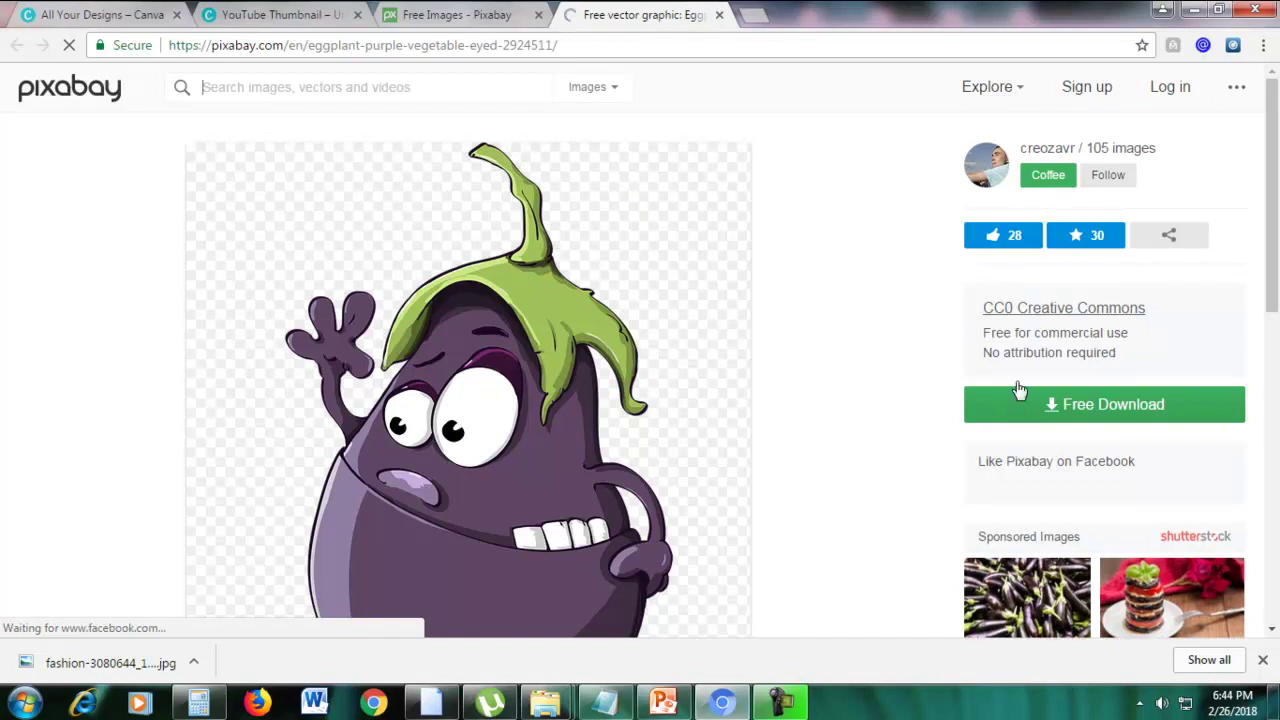
Check the eggplant's CC0 commercial-use licence, then set the grid tab back to photos
drag(985, 333, 1152, 349)
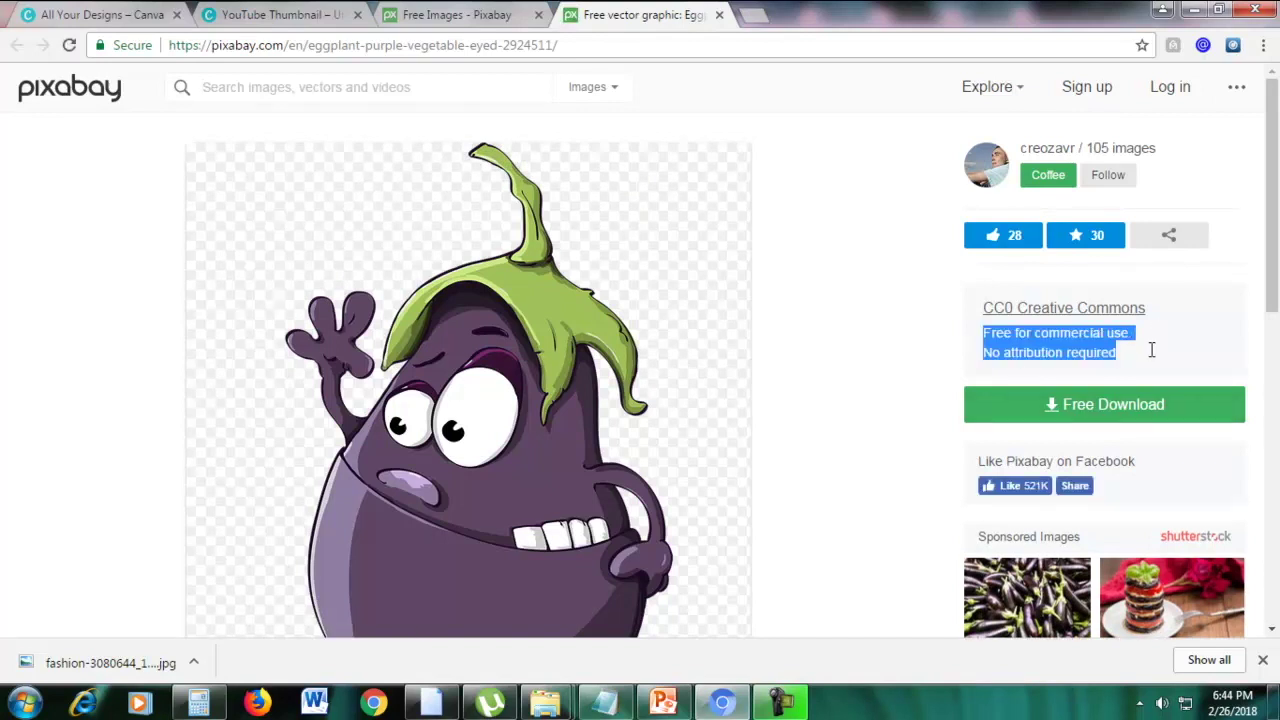
click(856, 401)
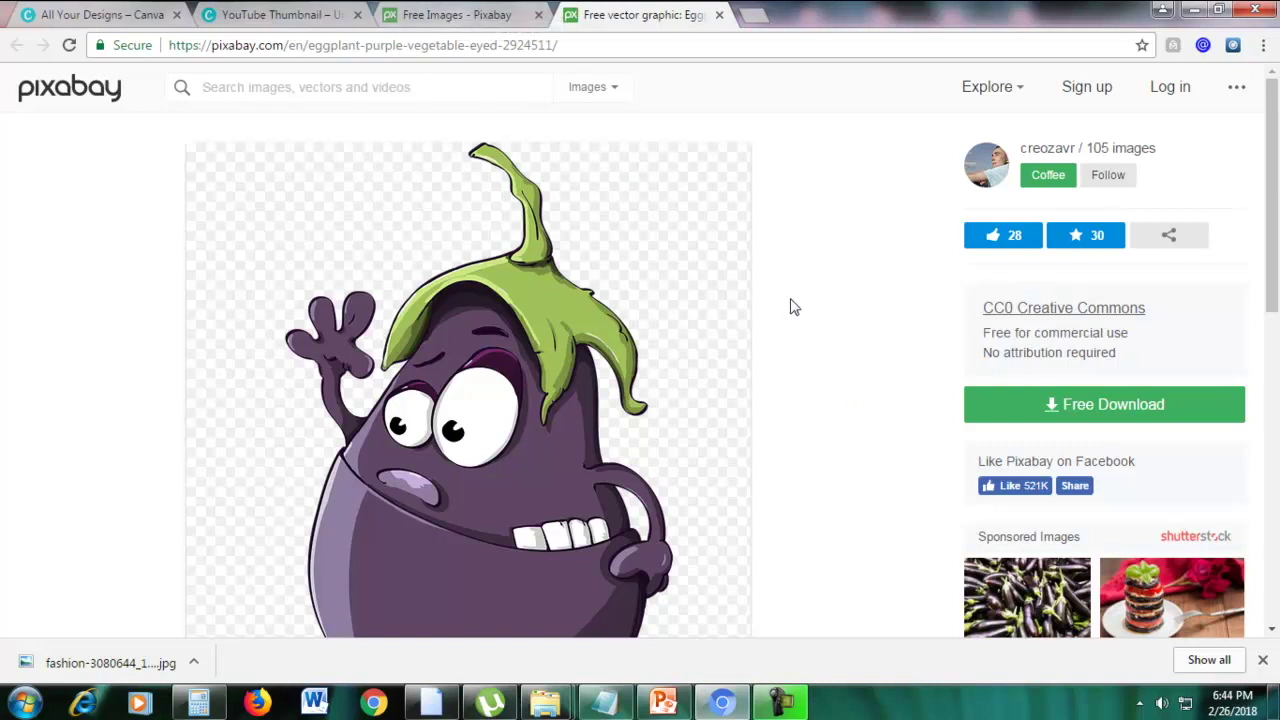
scroll(790, 307, down, 1)
scroll(533, 410, up, 1)
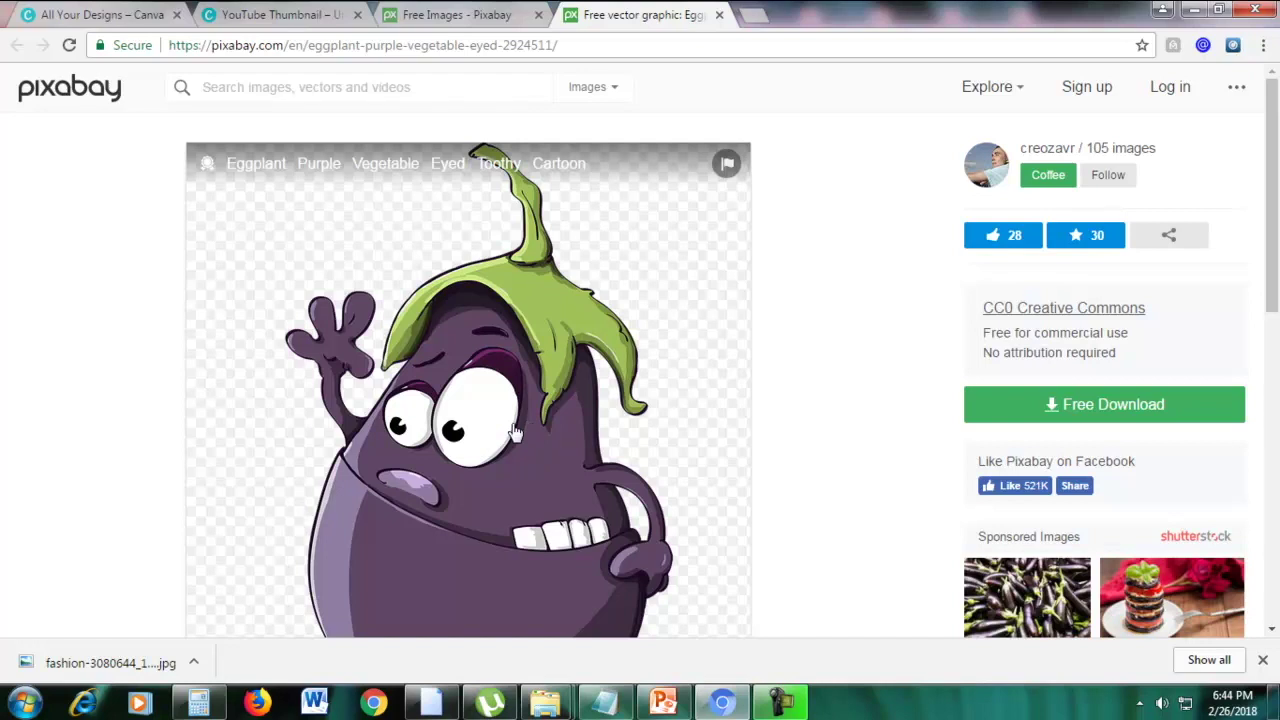
click(500, 12)
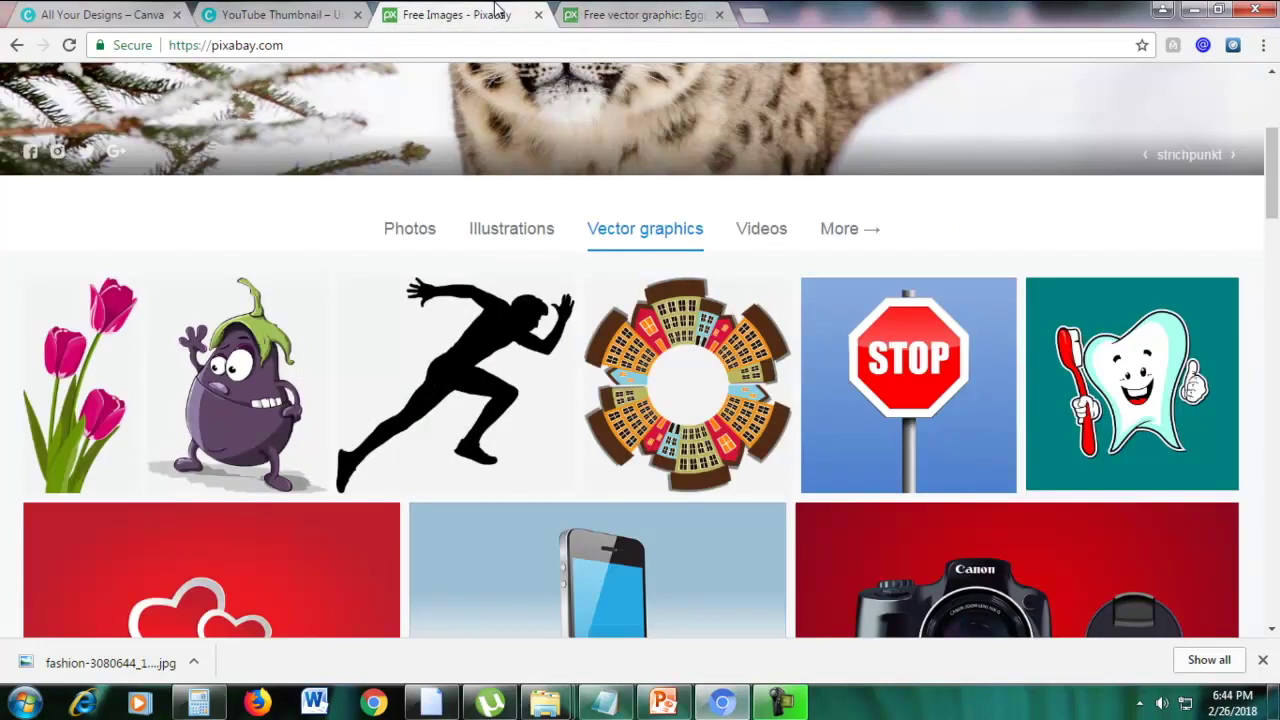
click(424, 232)
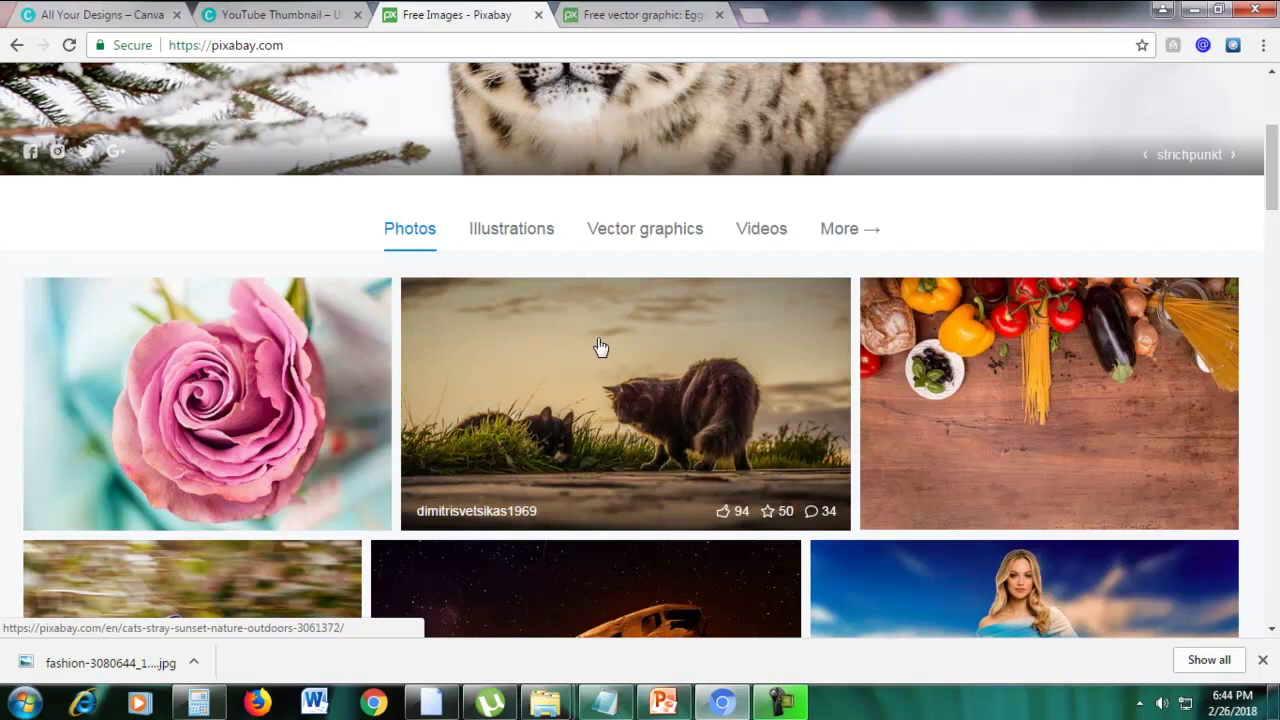
Look over the eggplant vector page again before returning to the Free Images home tab
click(600, 14)
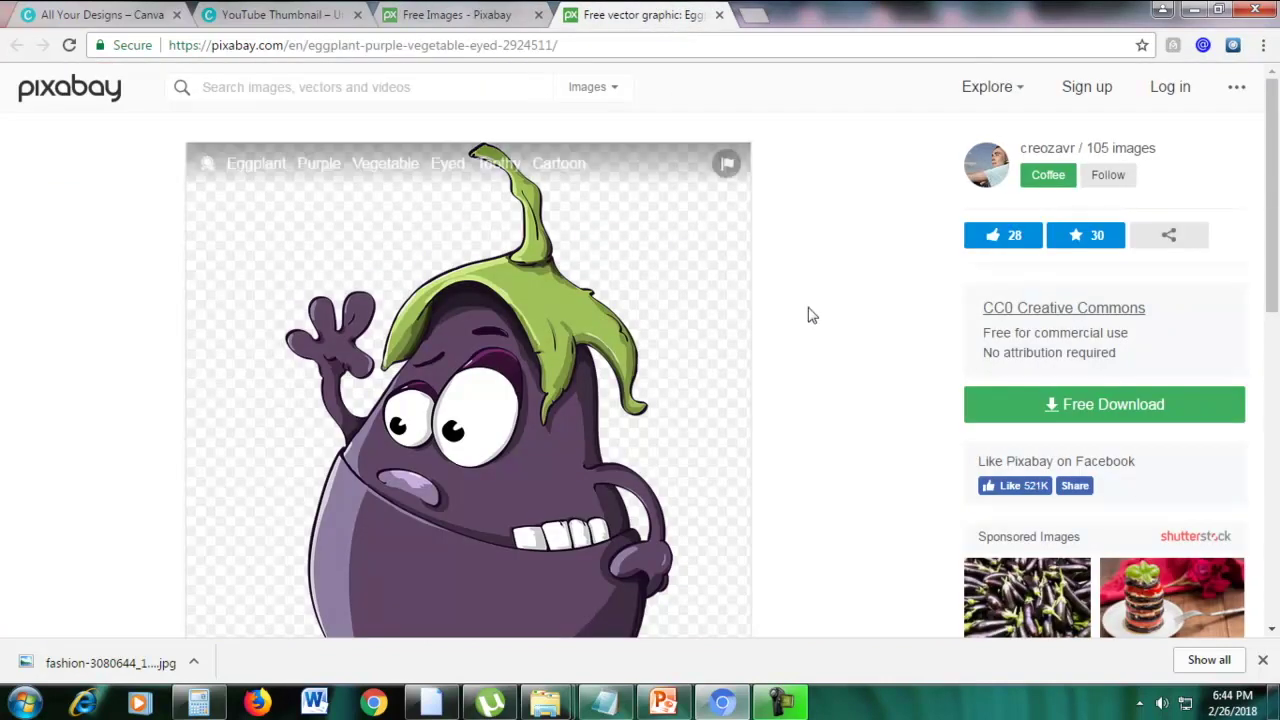
scroll(636, 316, down, 2)
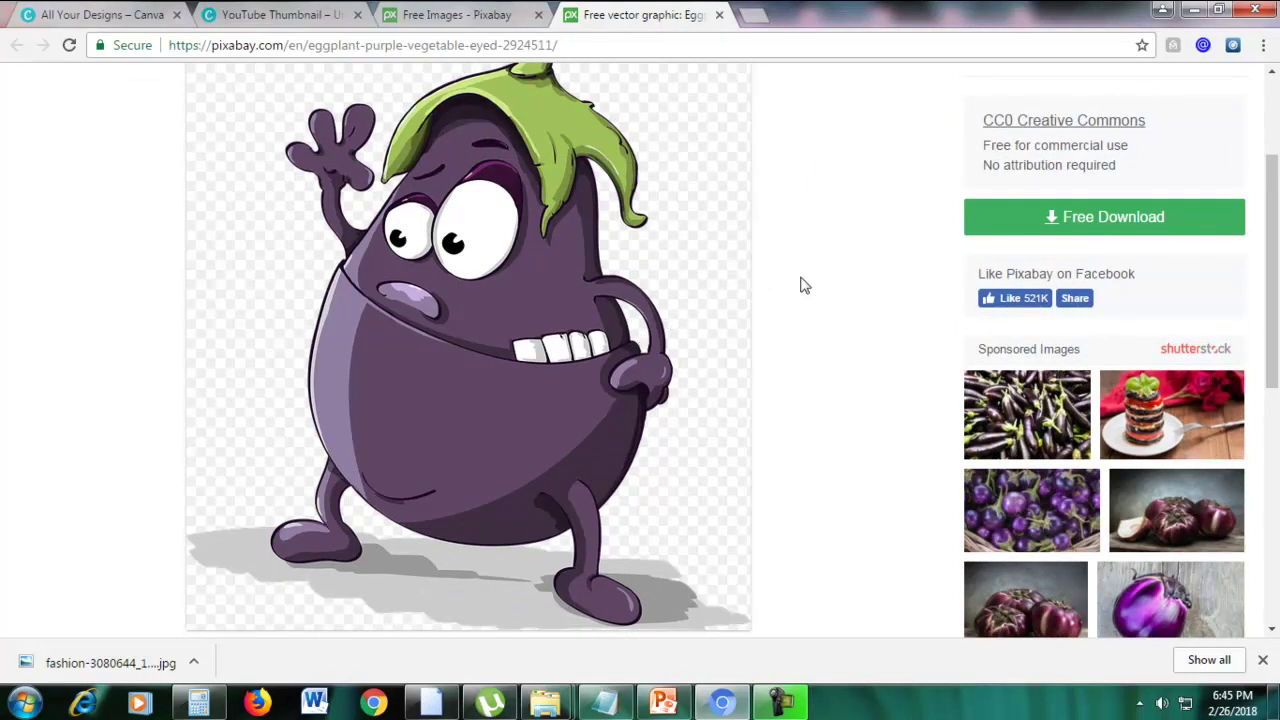
scroll(800, 286, up, 2)
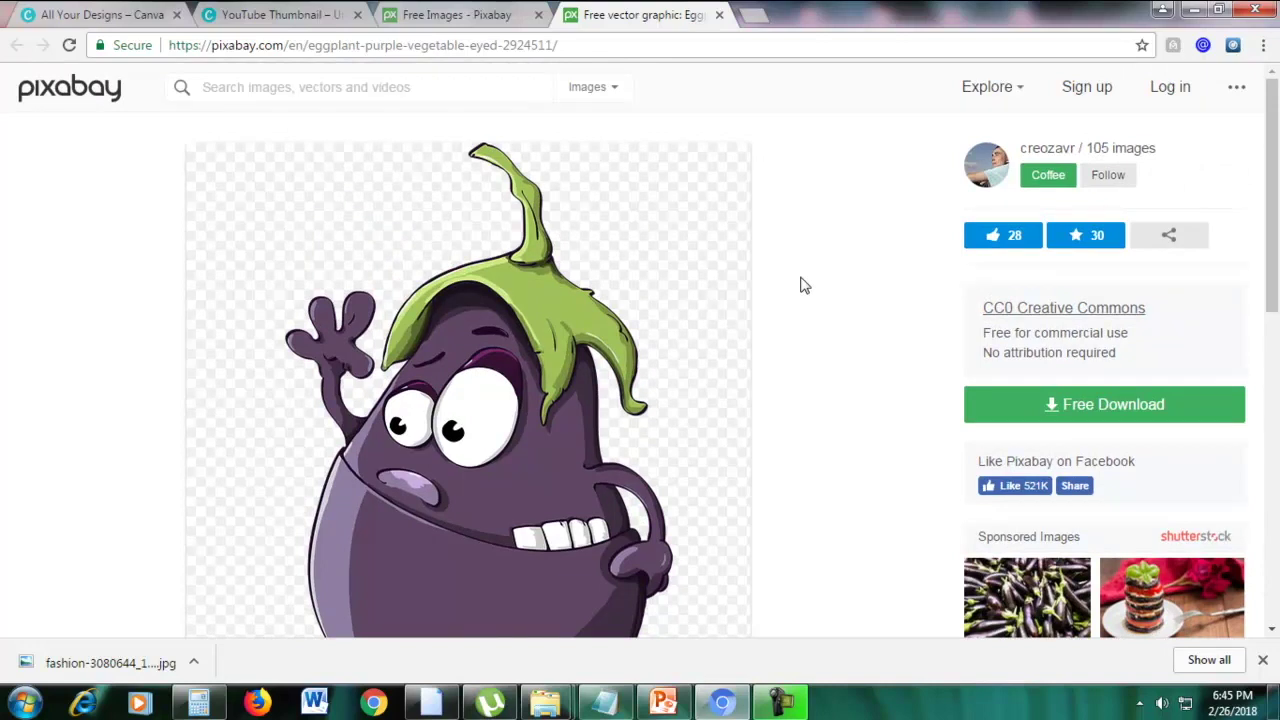
click(425, 17)
Switch Pixabay to Videos and open the golden piggy bank with flying dollars video in a new tab
scroll(426, 200, up, 3)
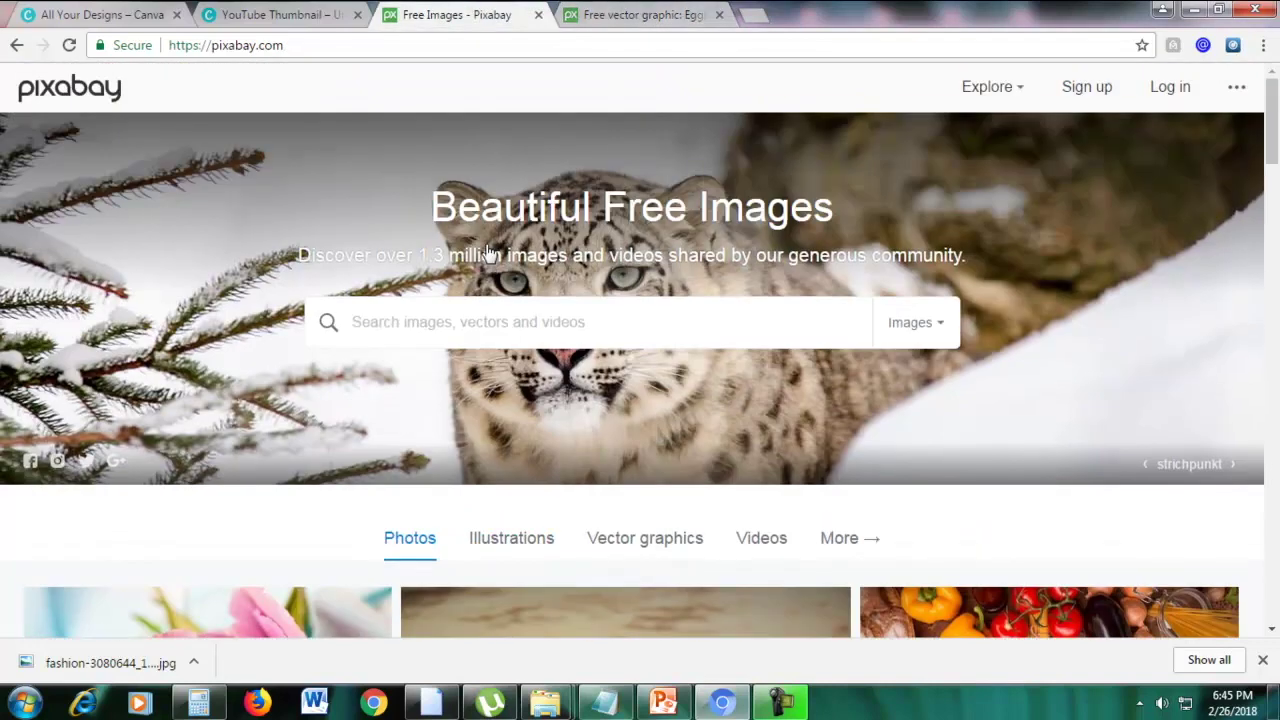
scroll(436, 362, down, 1)
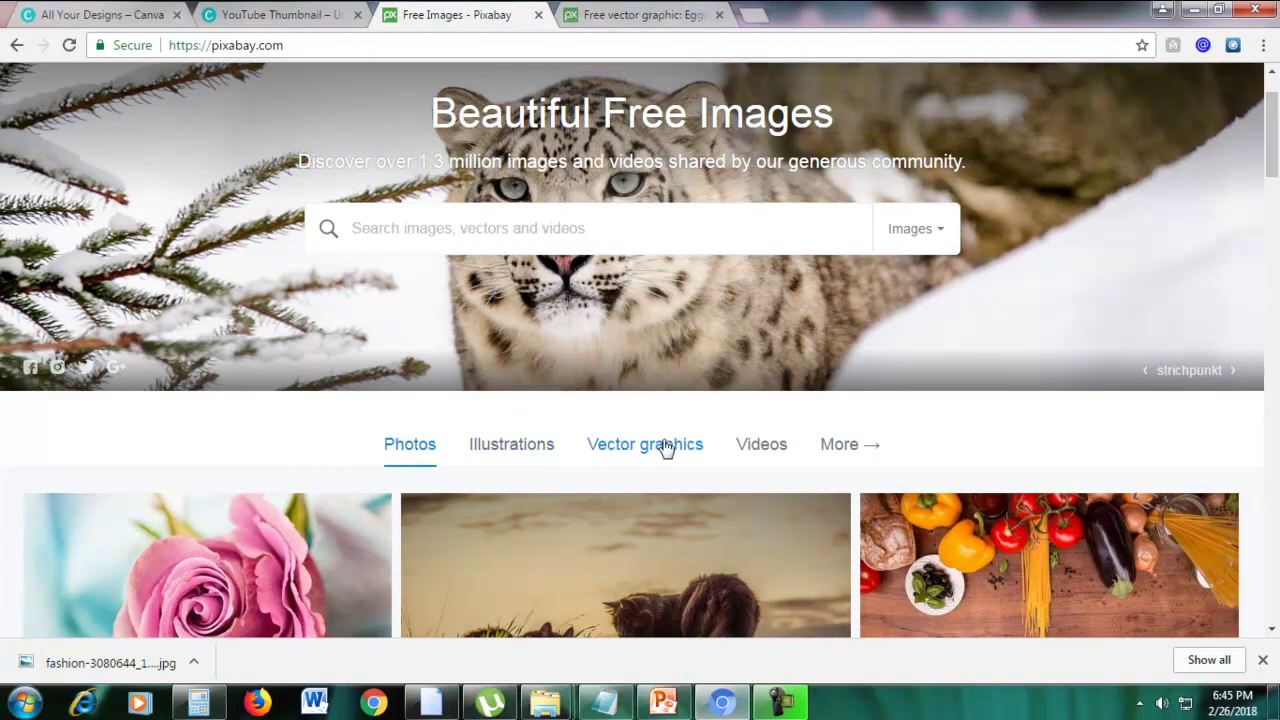
click(750, 447)
scroll(474, 194, down, 4)
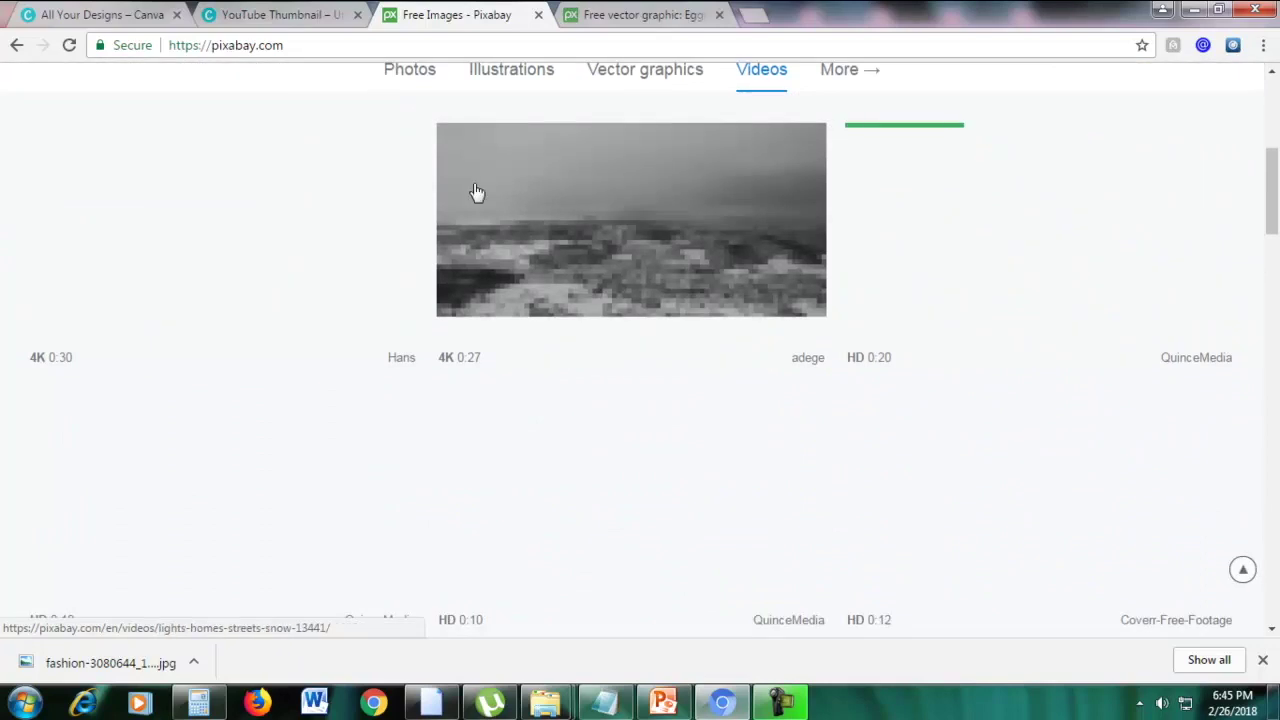
scroll(838, 371, up, 1)
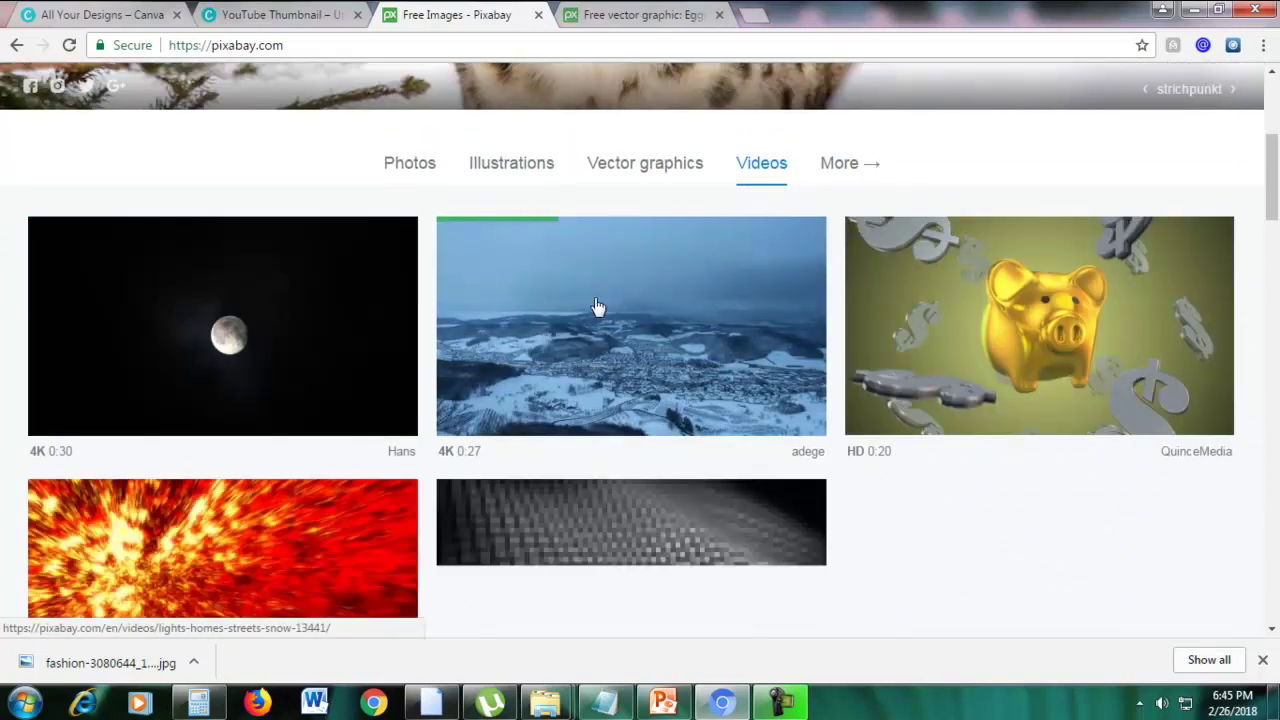
right_click(878, 296)
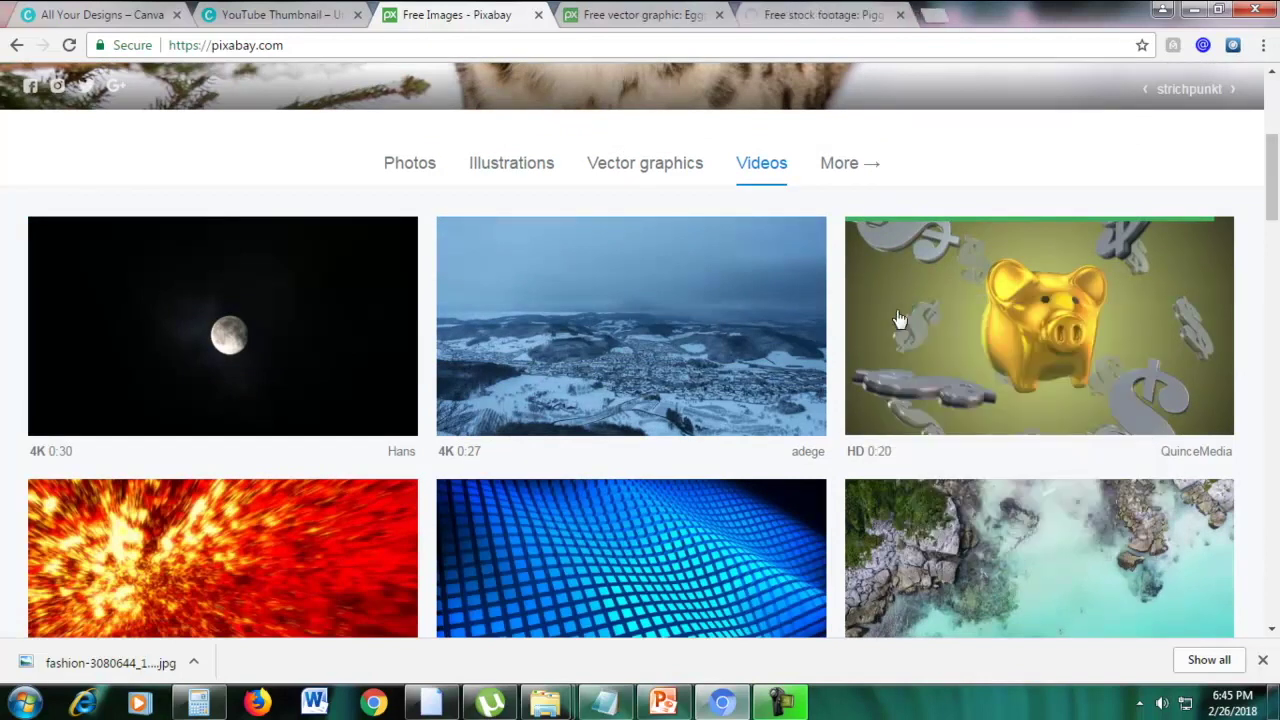
click(830, 12)
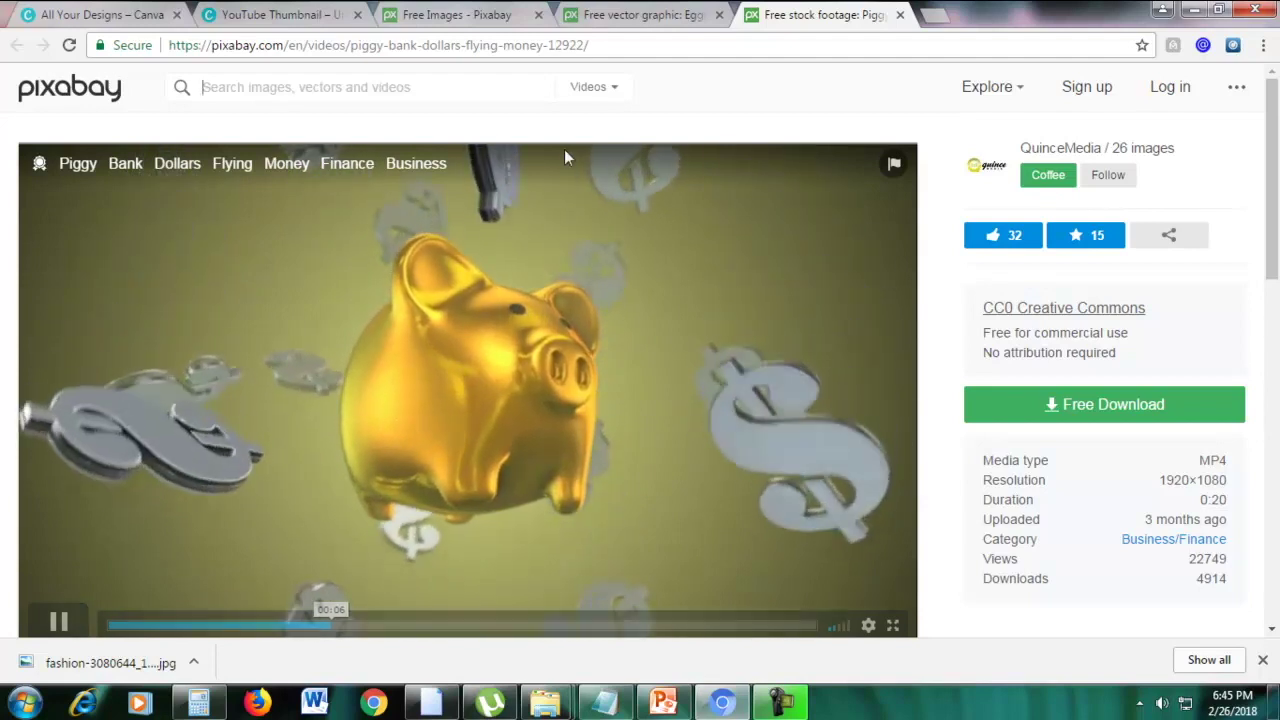
View the downloaded fashion portrait in Windows Photo Viewer, then minimize it
click(25, 662)
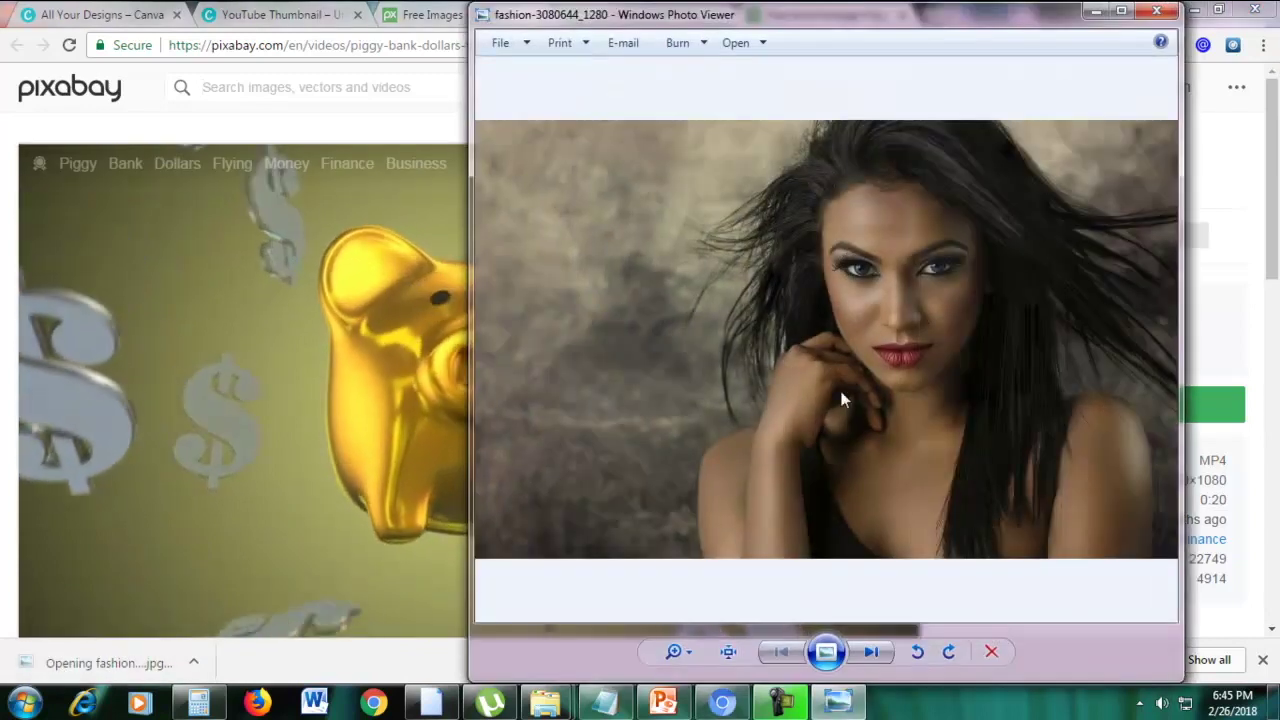
click(1120, 12)
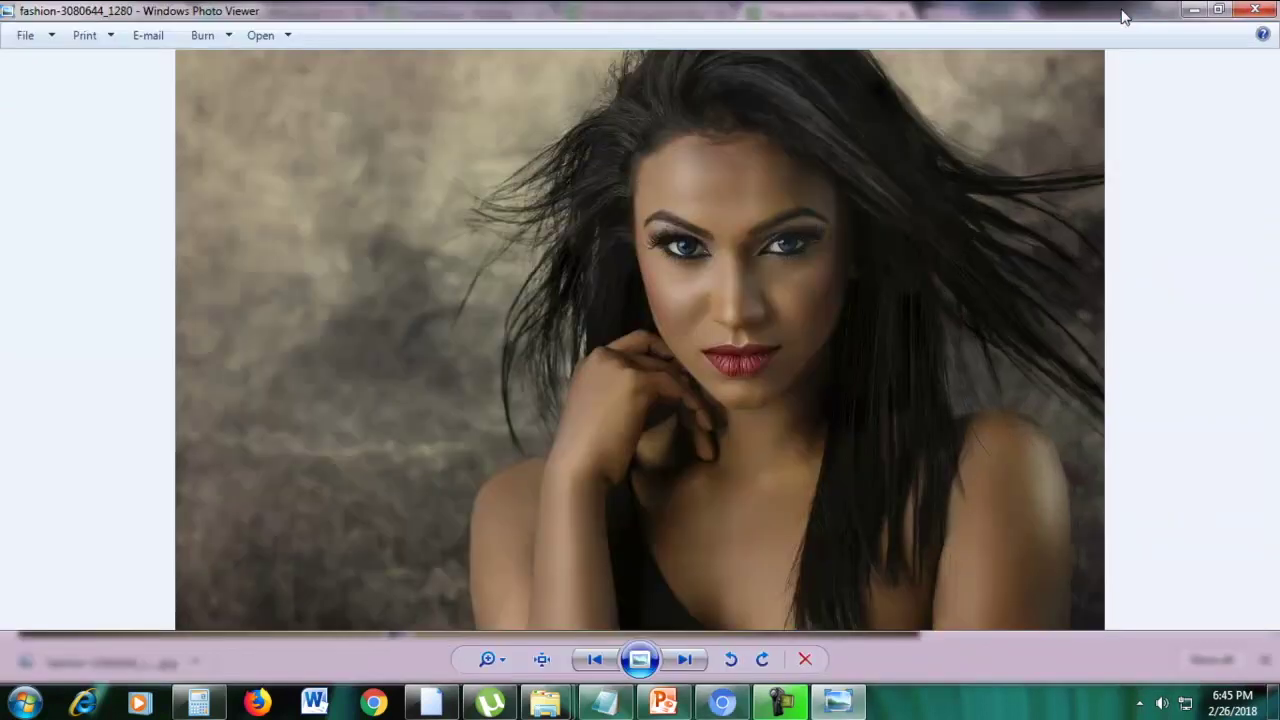
click(1220, 12)
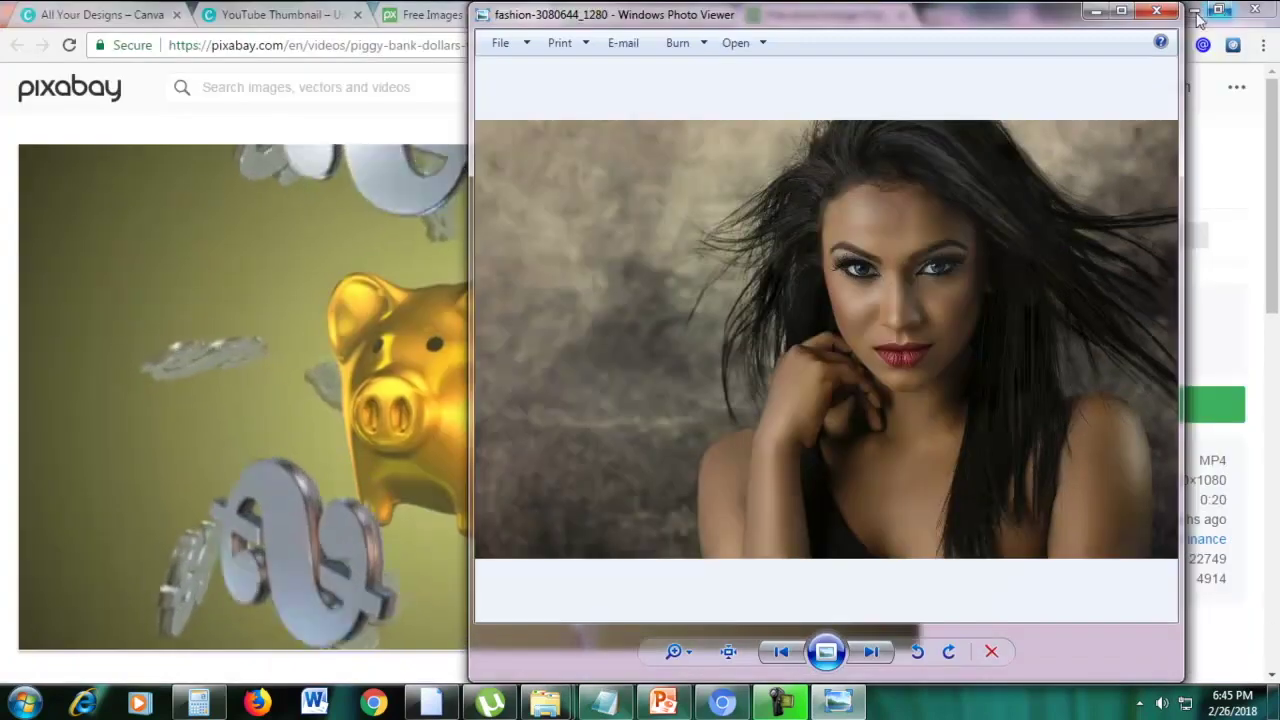
click(1098, 22)
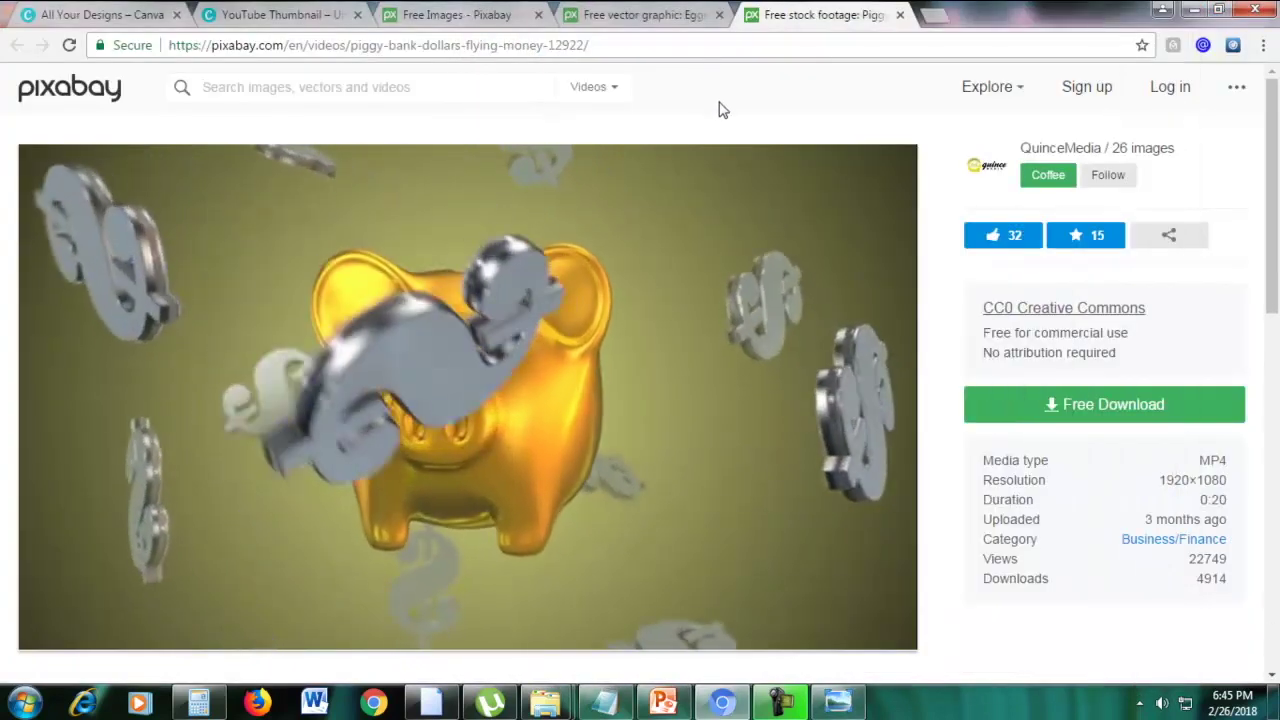
Close the piggy-bank video and eggplant vector tabs
click(900, 16)
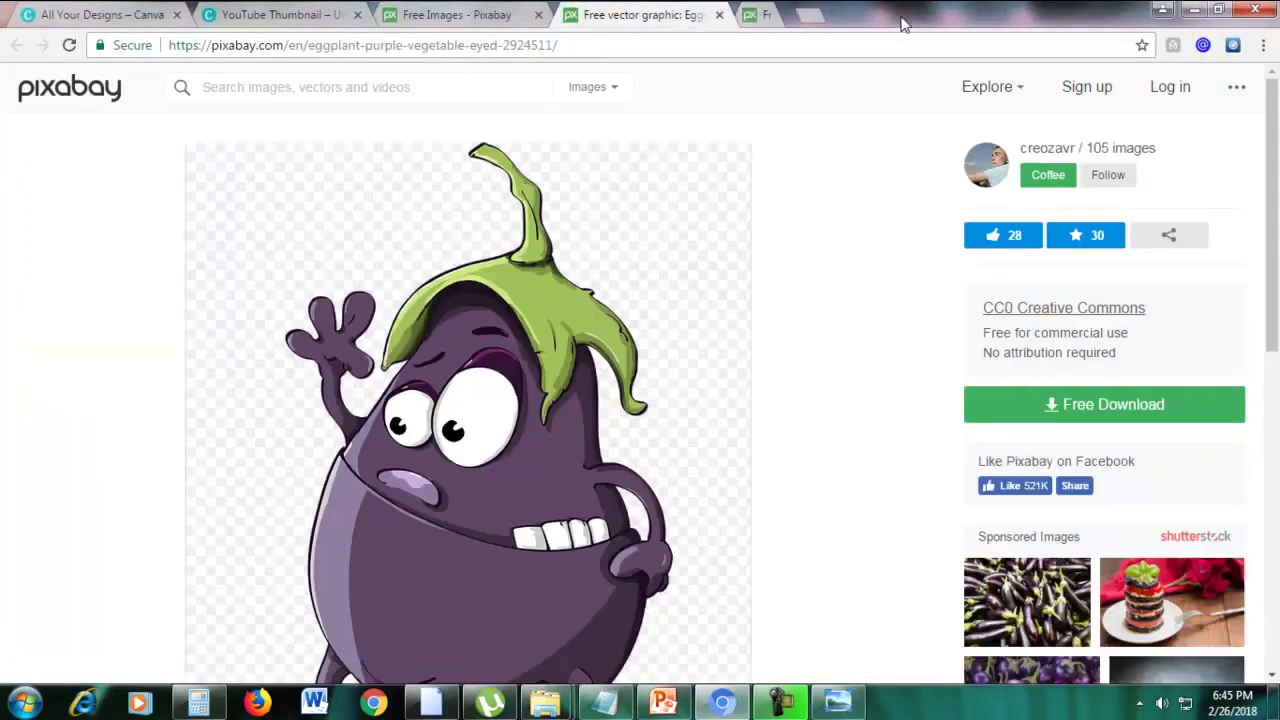
click(719, 15)
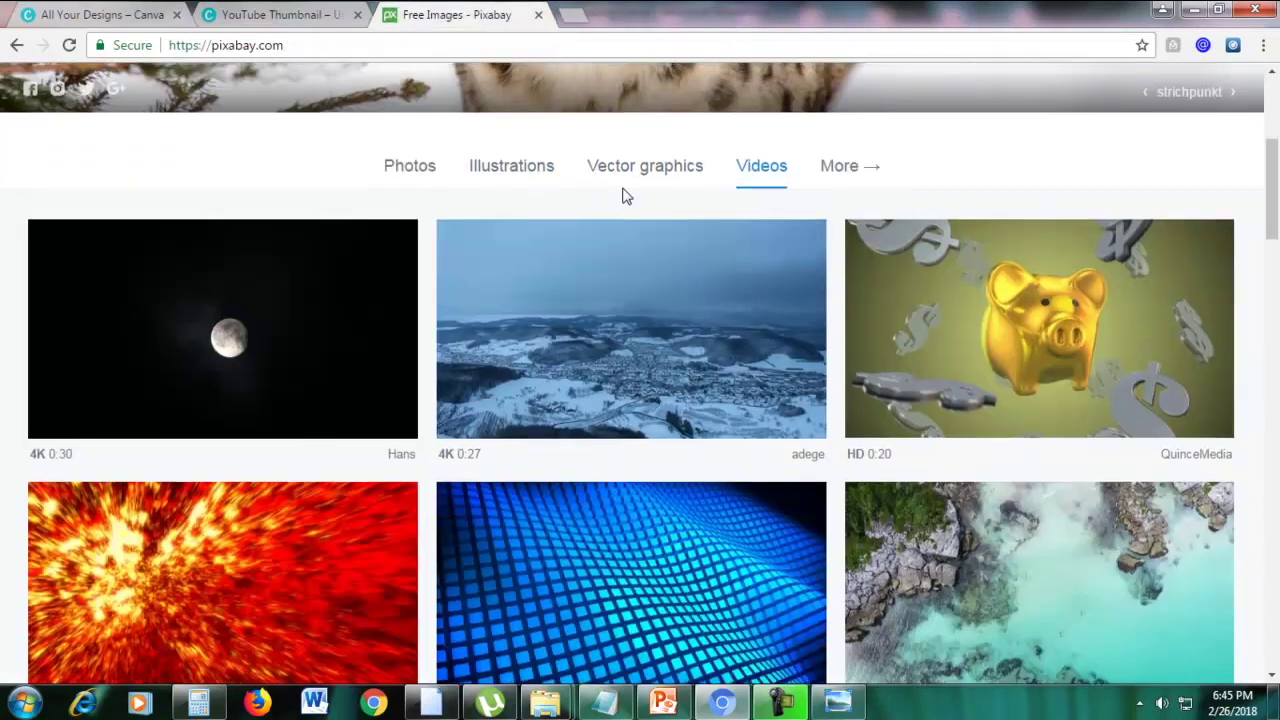
scroll(622, 196, up, 2)
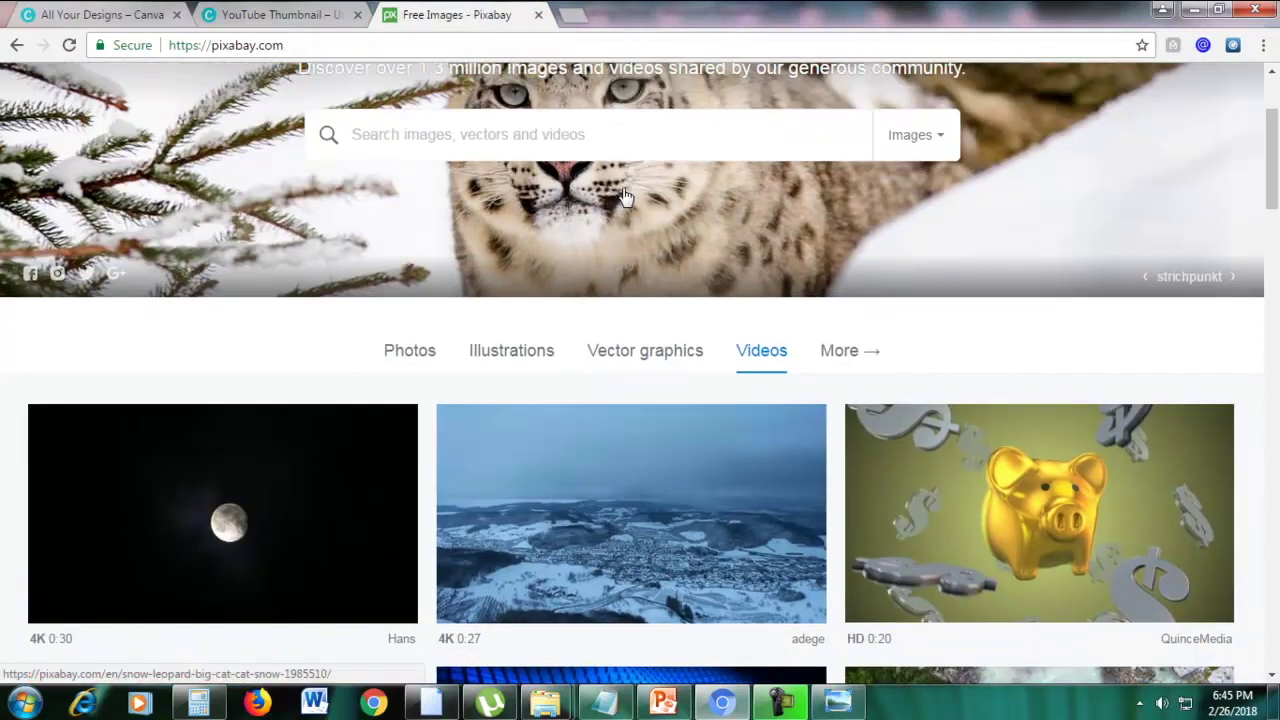
Leave Pixabay and give the blank YouTube thumbnail the 'Top 20 Office Hacks' layout
click(539, 15)
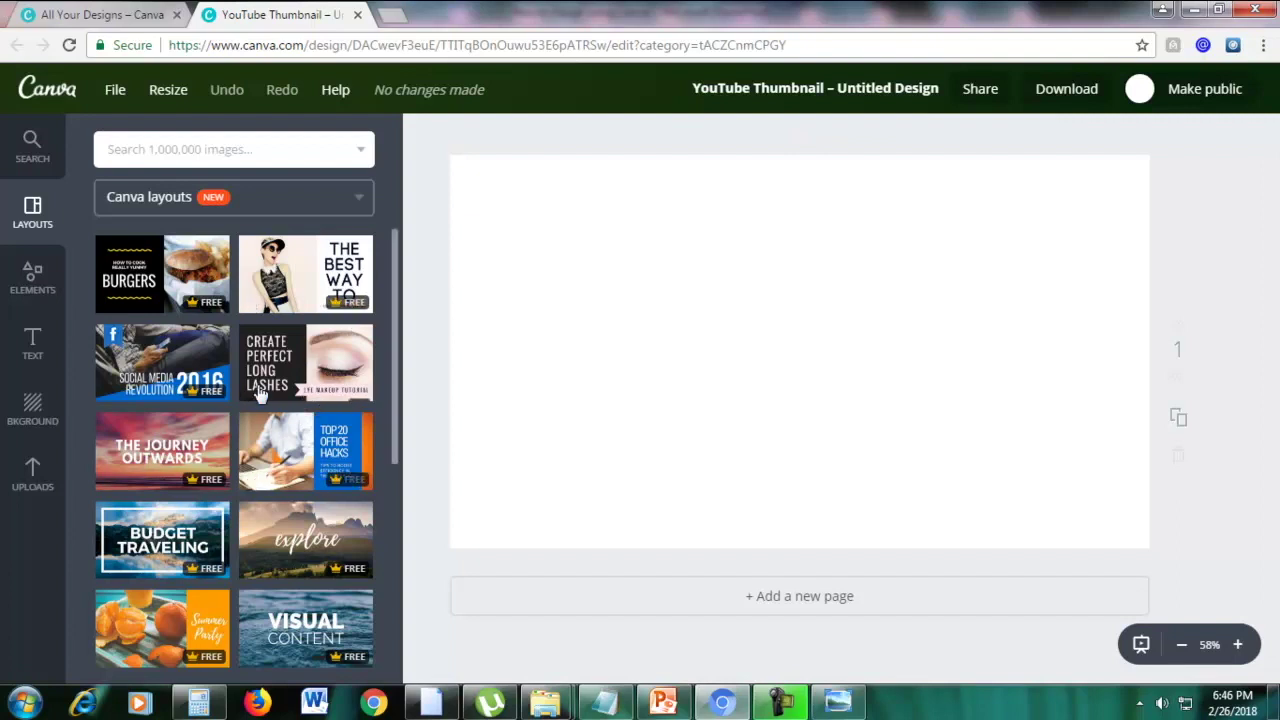
click(283, 452)
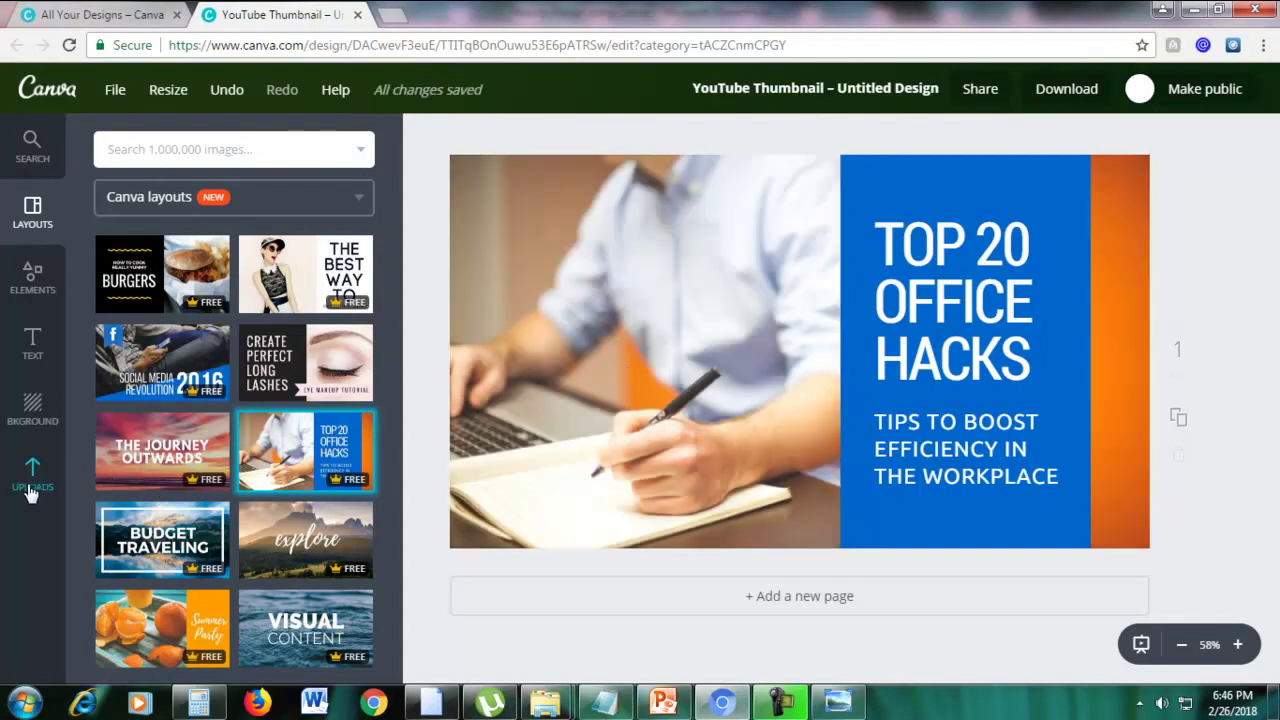
Upload Woman.jpg from Downloads and swap it for the man's photo, her face left of the panel
click(33, 478)
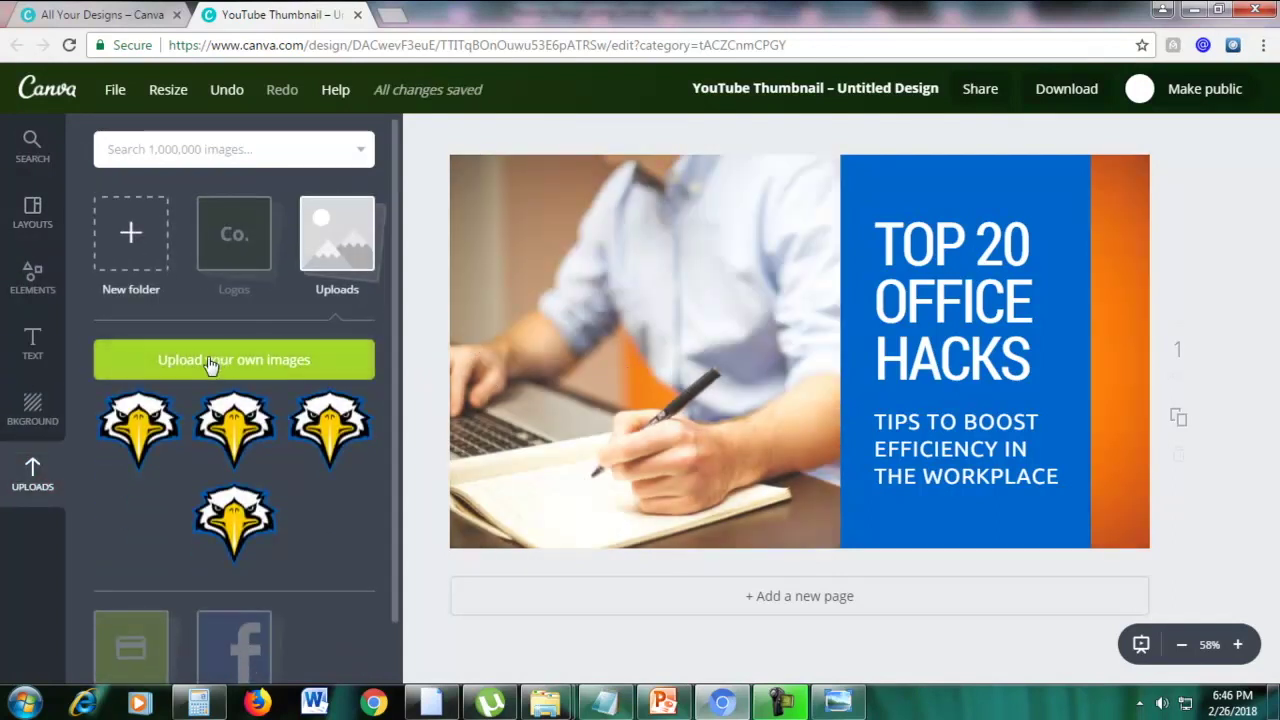
click(255, 377)
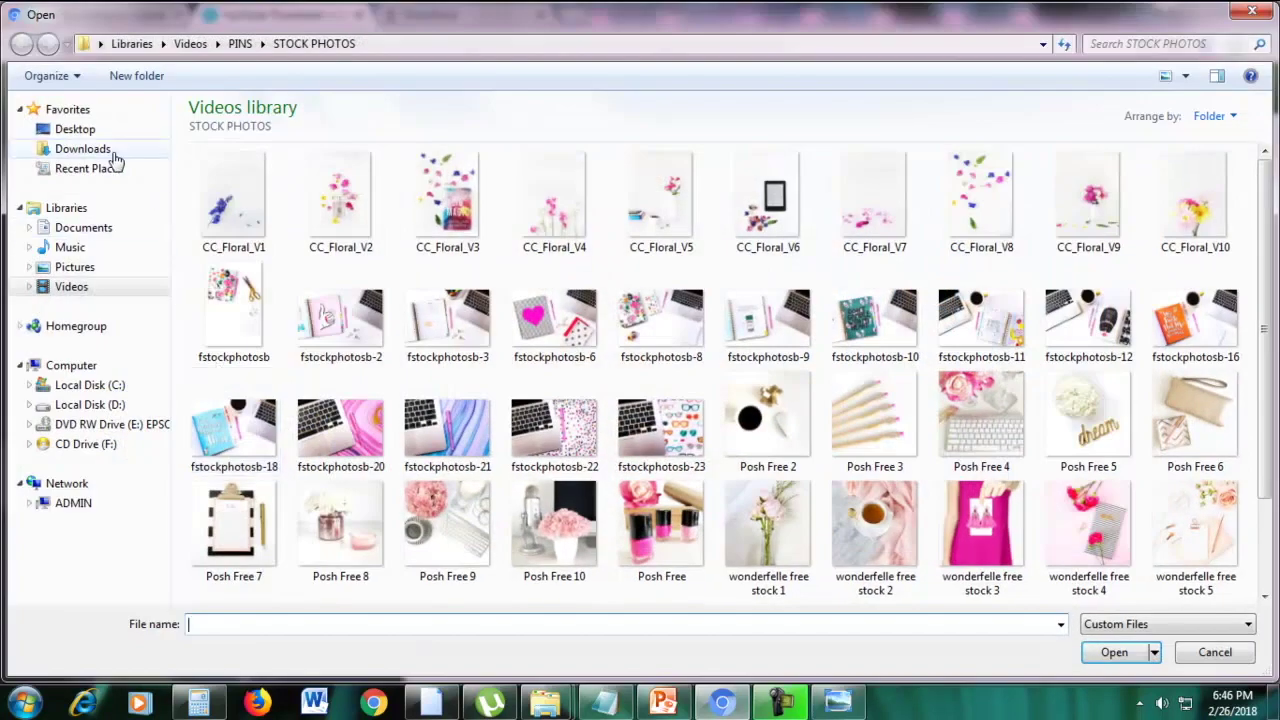
click(83, 148)
click(330, 622)
text(woman)
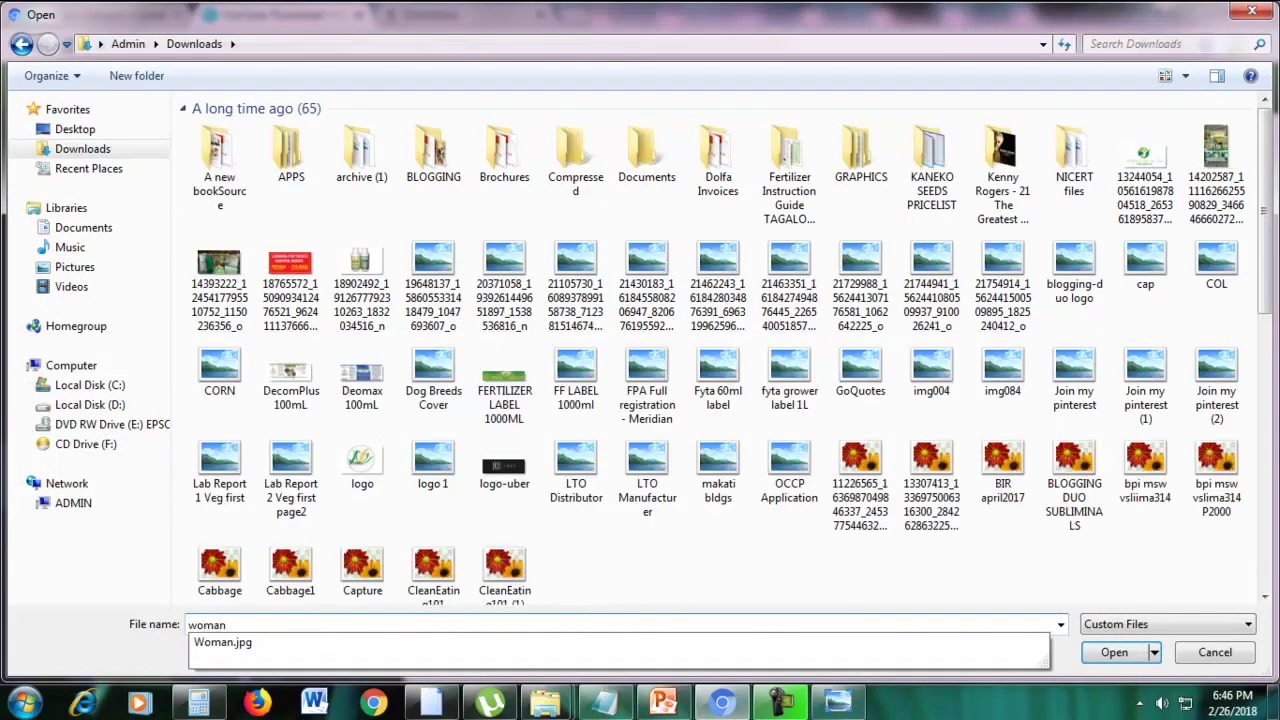
key(Return)
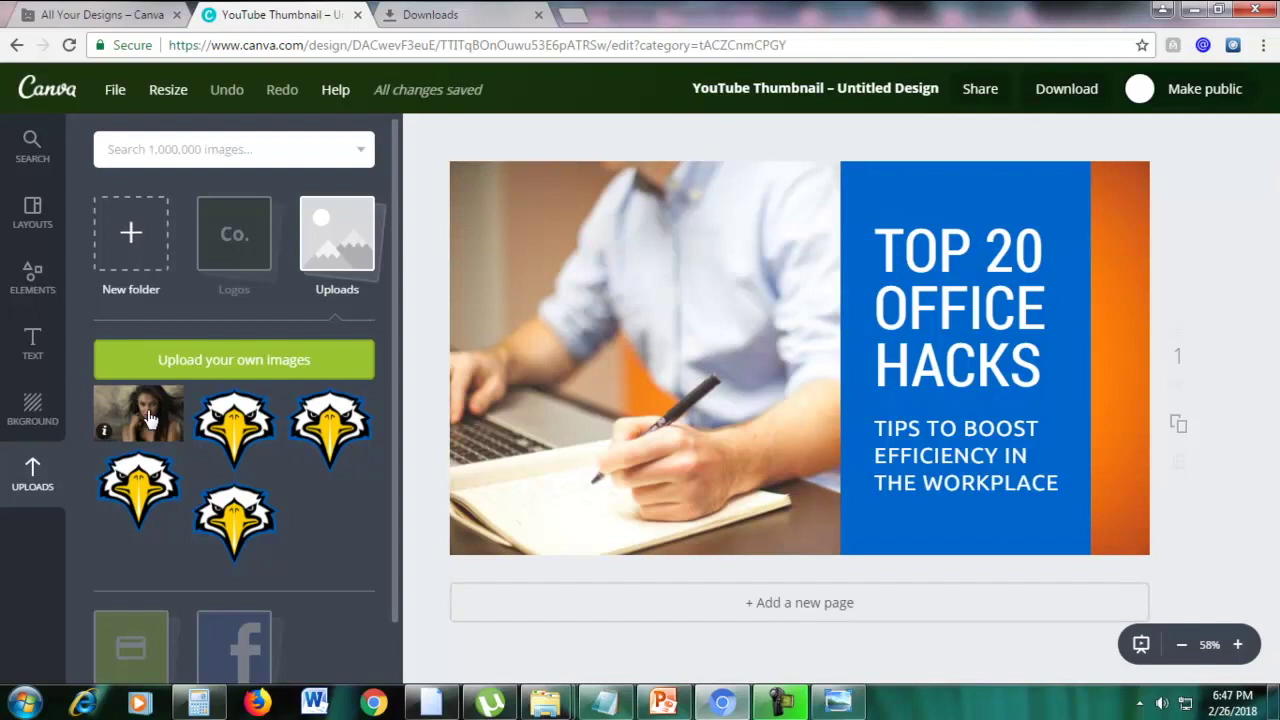
drag(148, 418, 665, 330)
drag(740, 340, 567, 348)
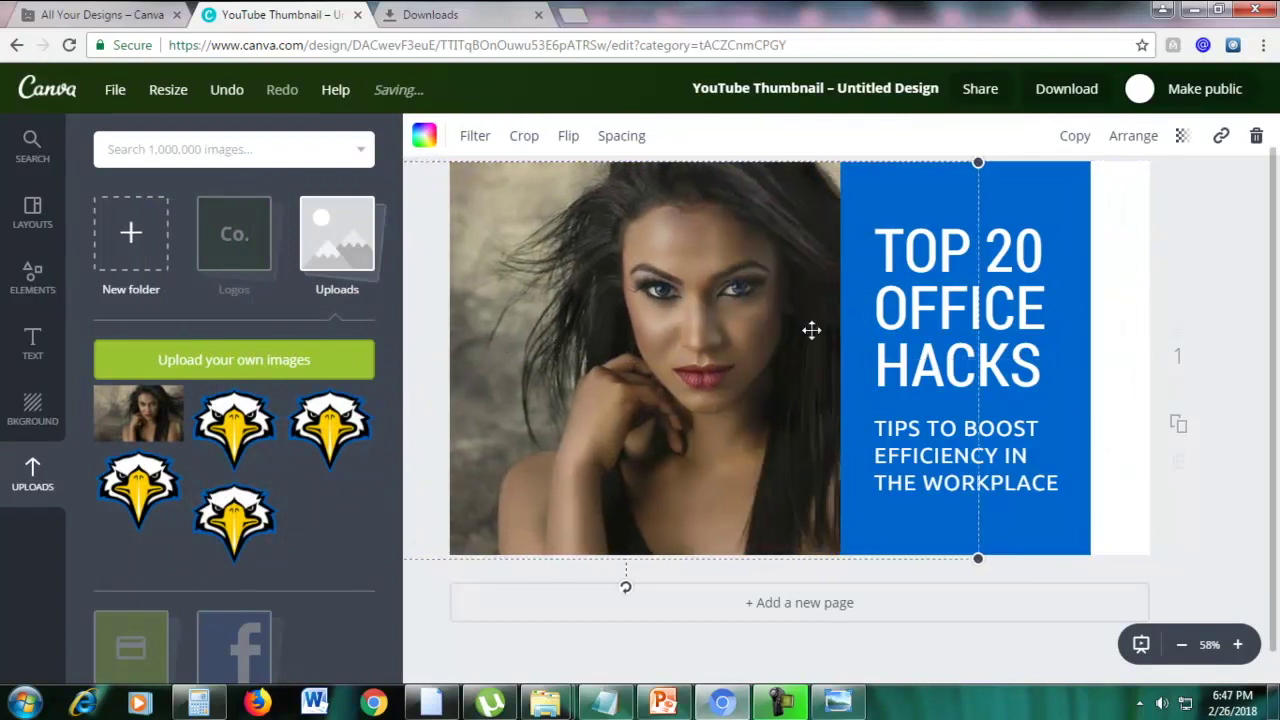
Retype the headline as 'TOP 20 MAKEUP HACKS' and widen it so MAKEUP fits one line
click(1116, 332)
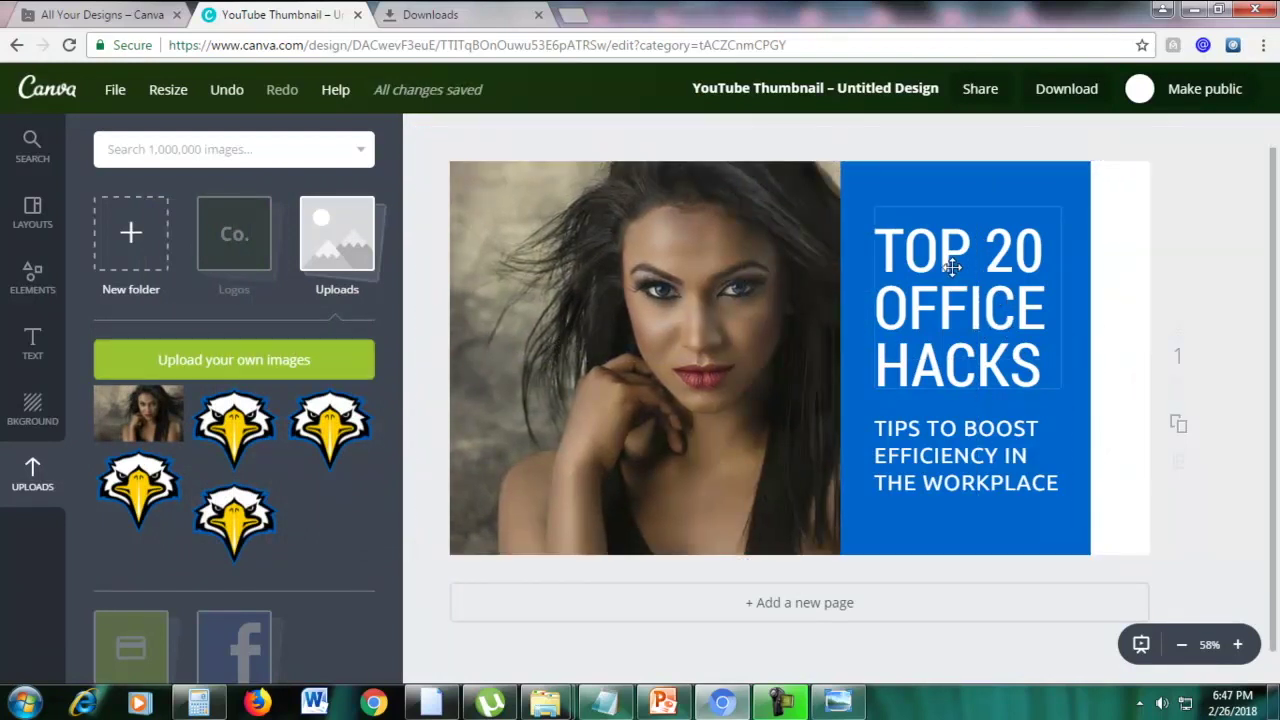
click(921, 250)
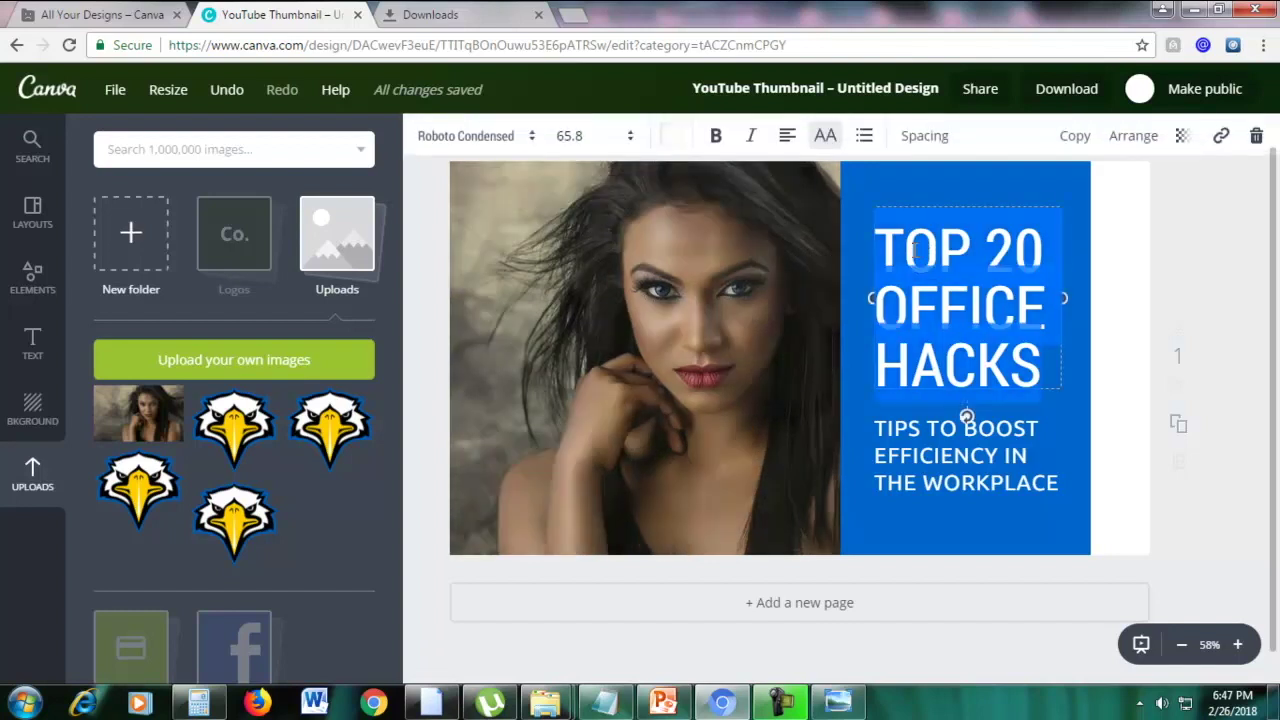
drag(886, 243, 1040, 348)
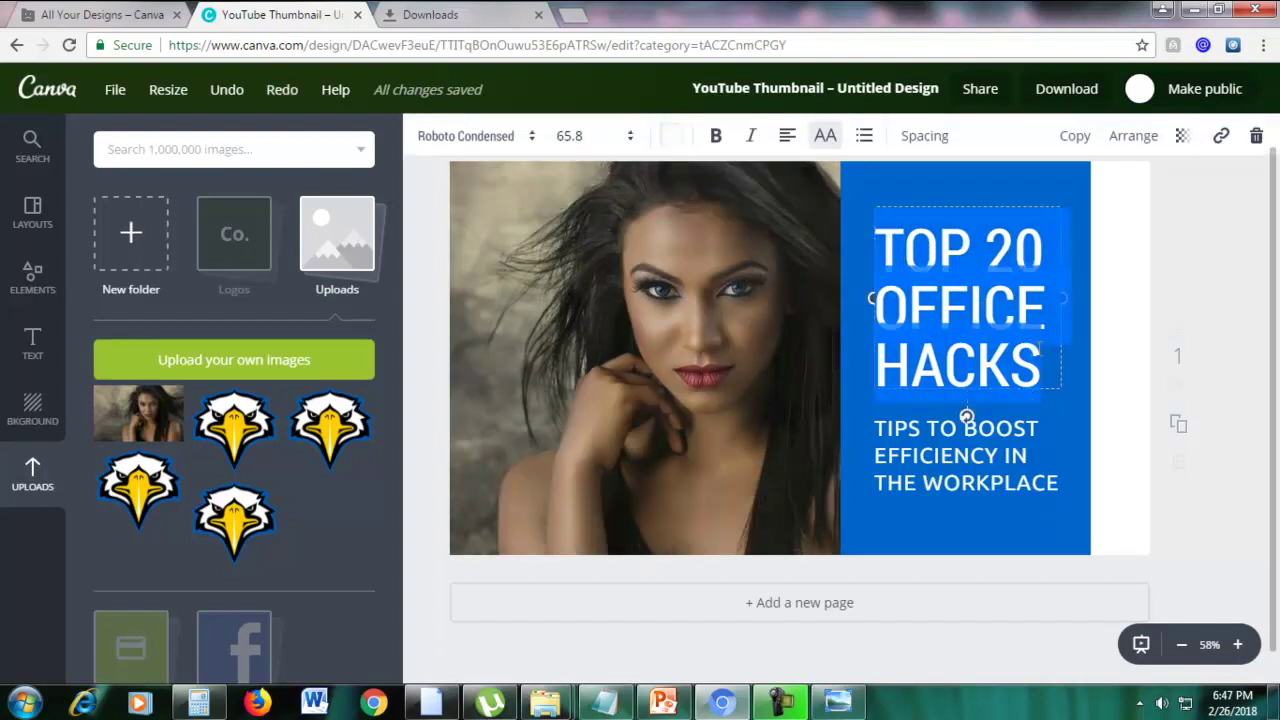
text(TO)
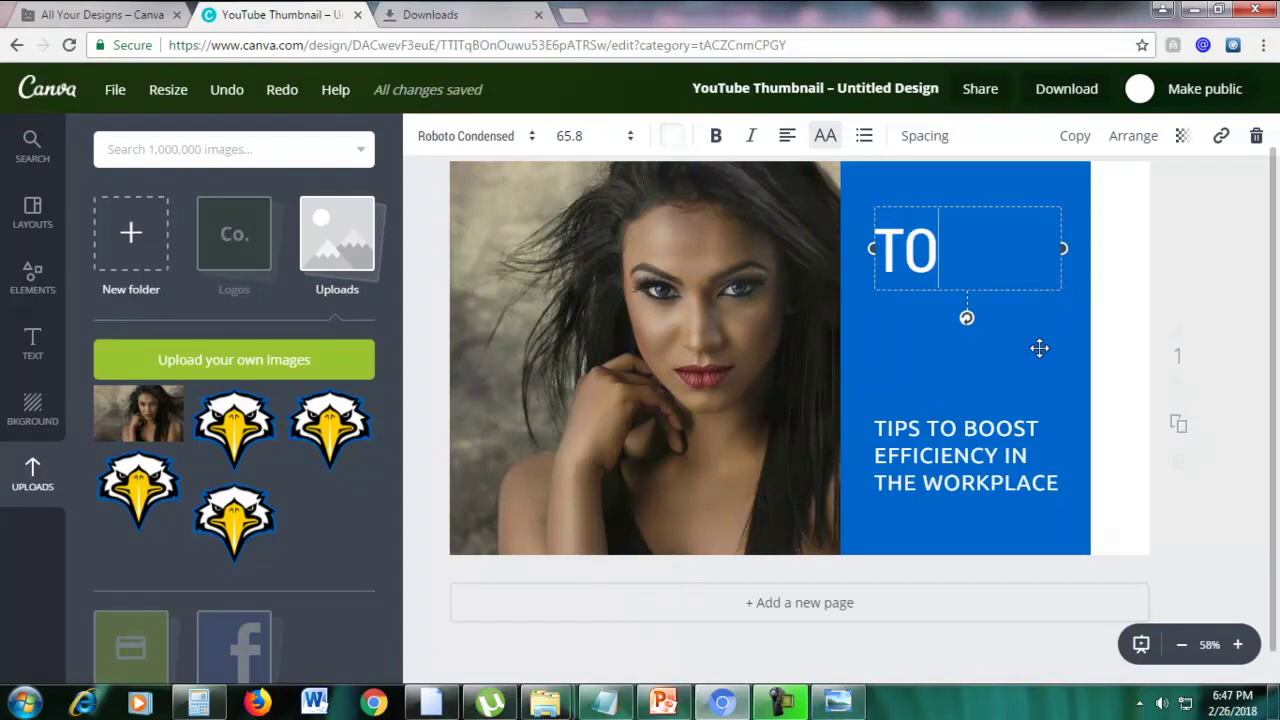
text(P 20)
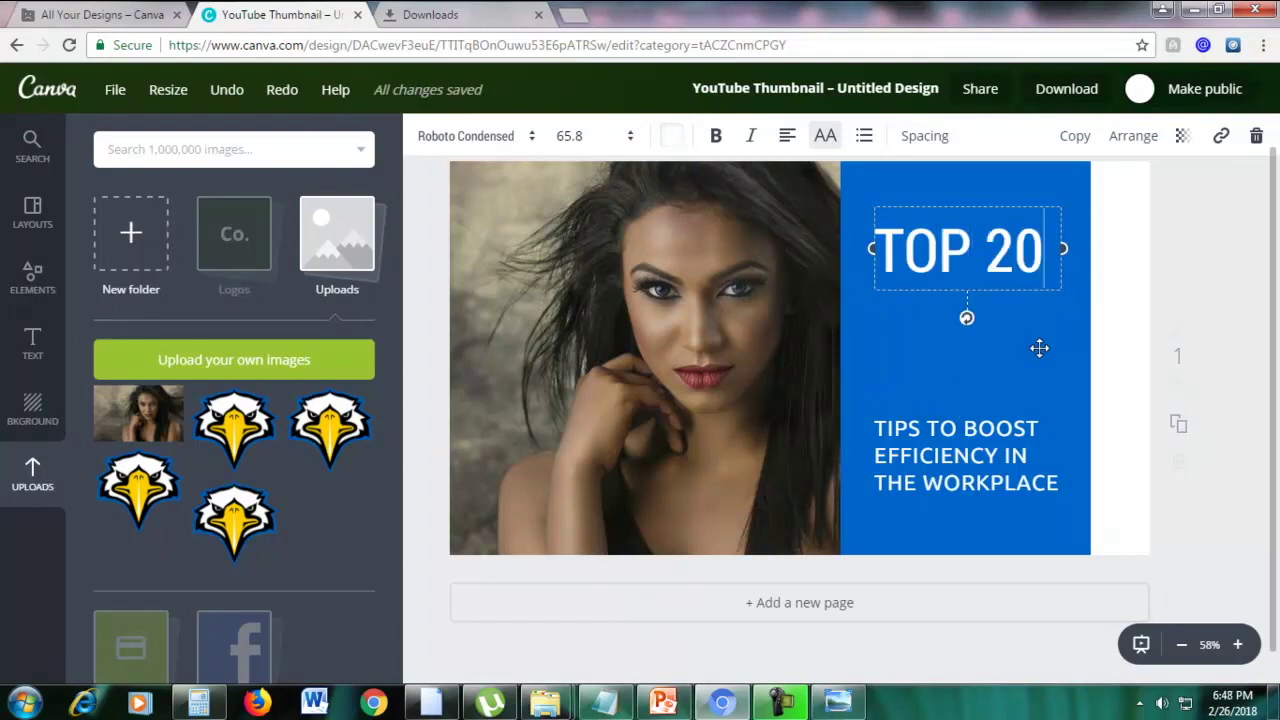
text( MAKEUP)
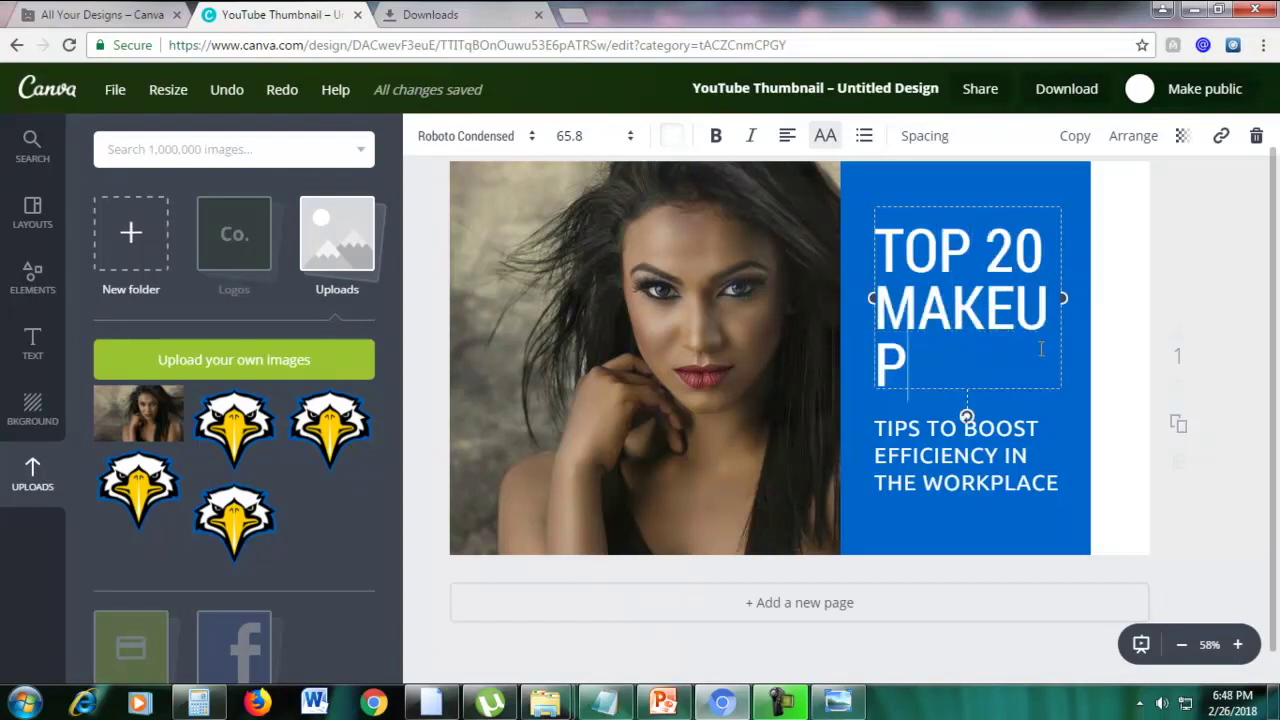
text( H)
key(BackSpace)
key(BackSpace)
key(BackSpace)
text(HAC)
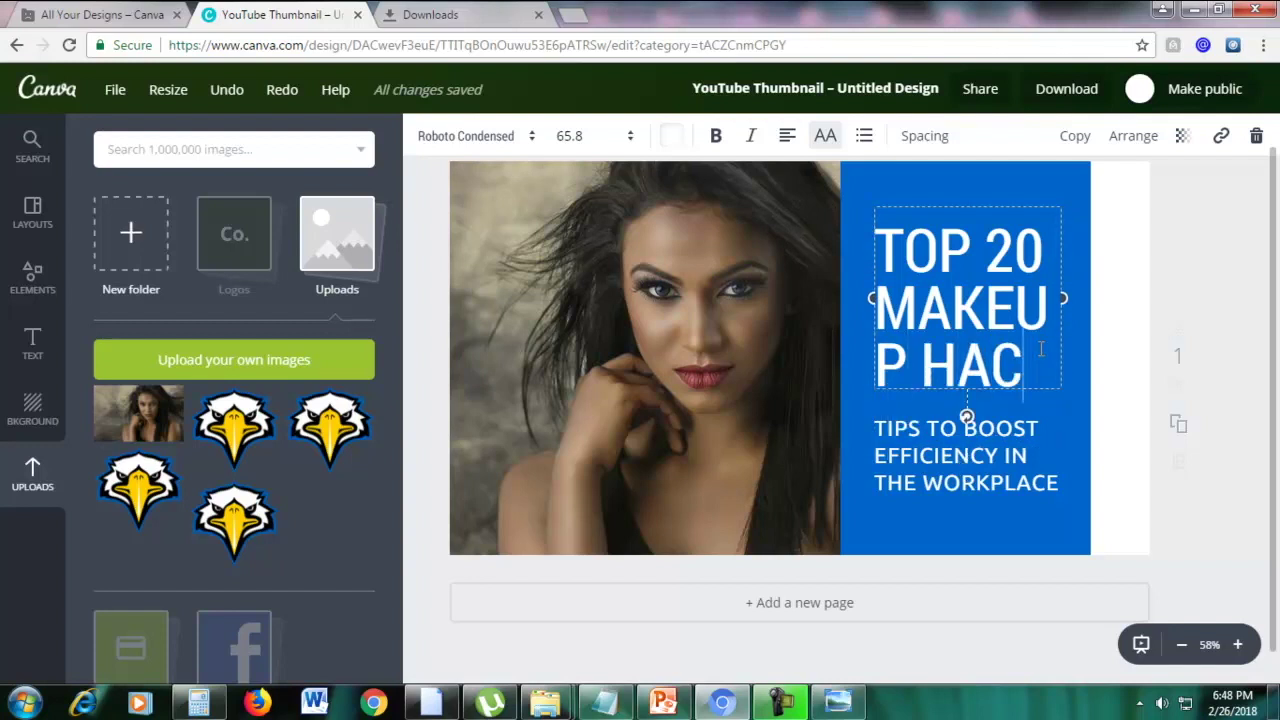
text(KS)
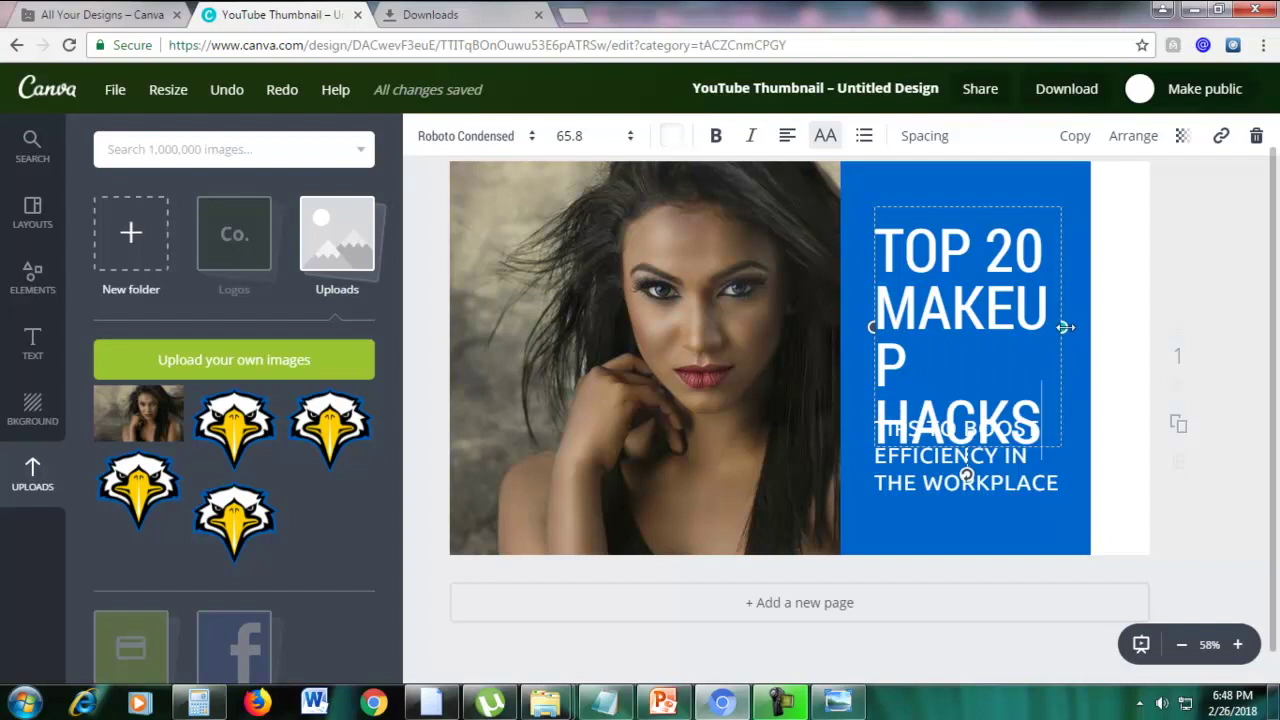
drag(1066, 327, 1084, 327)
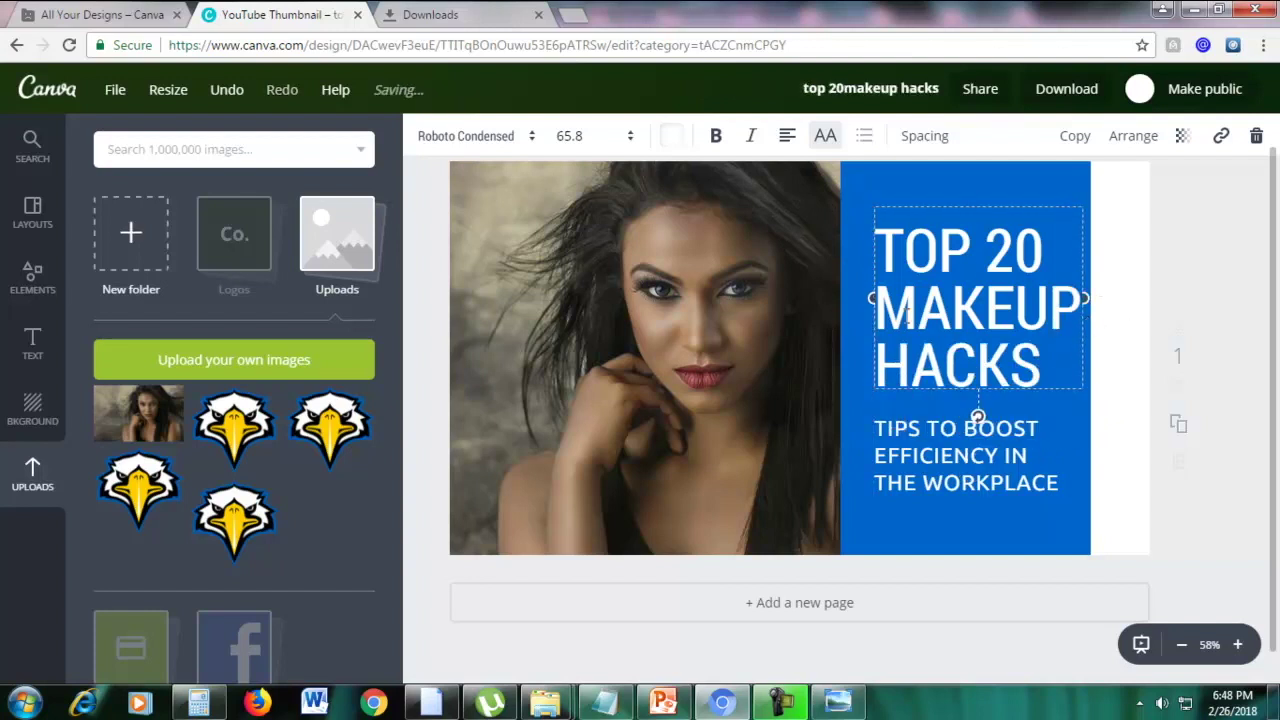
Nudge the headline slightly left and turn the blue panel behind it pink
drag(876, 297, 867, 297)
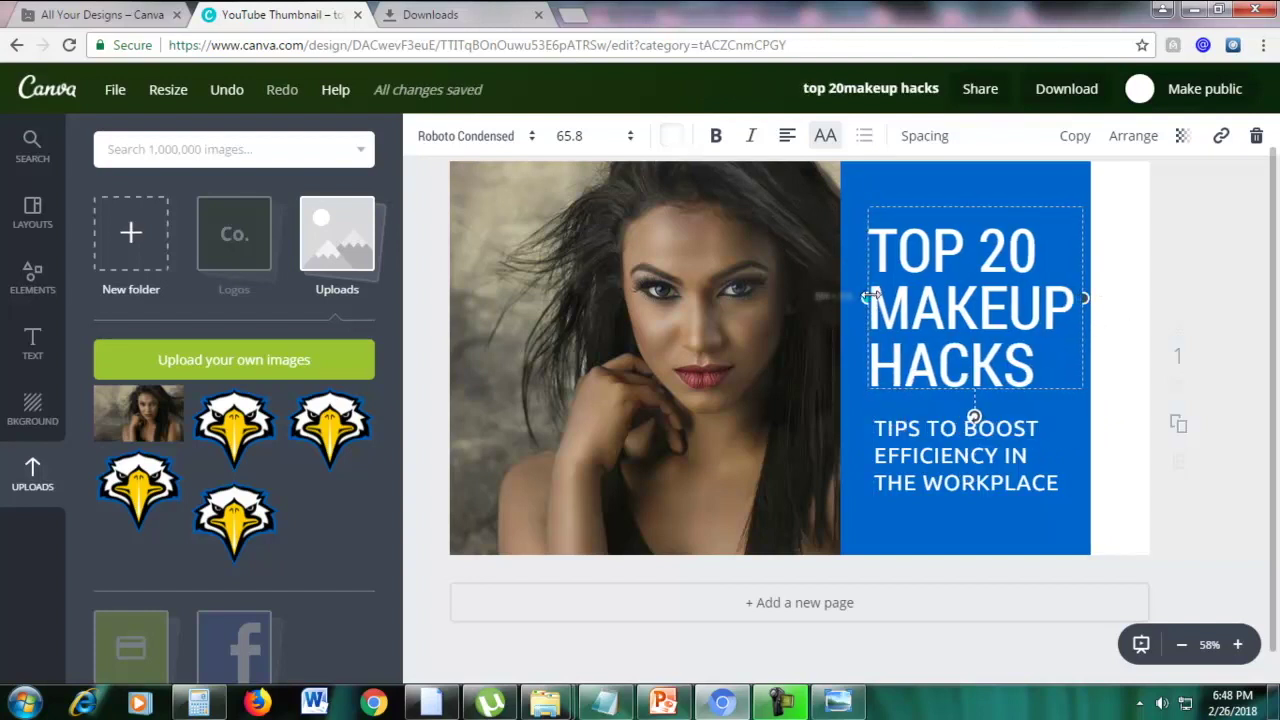
click(930, 531)
double_click(881, 211)
click(891, 183)
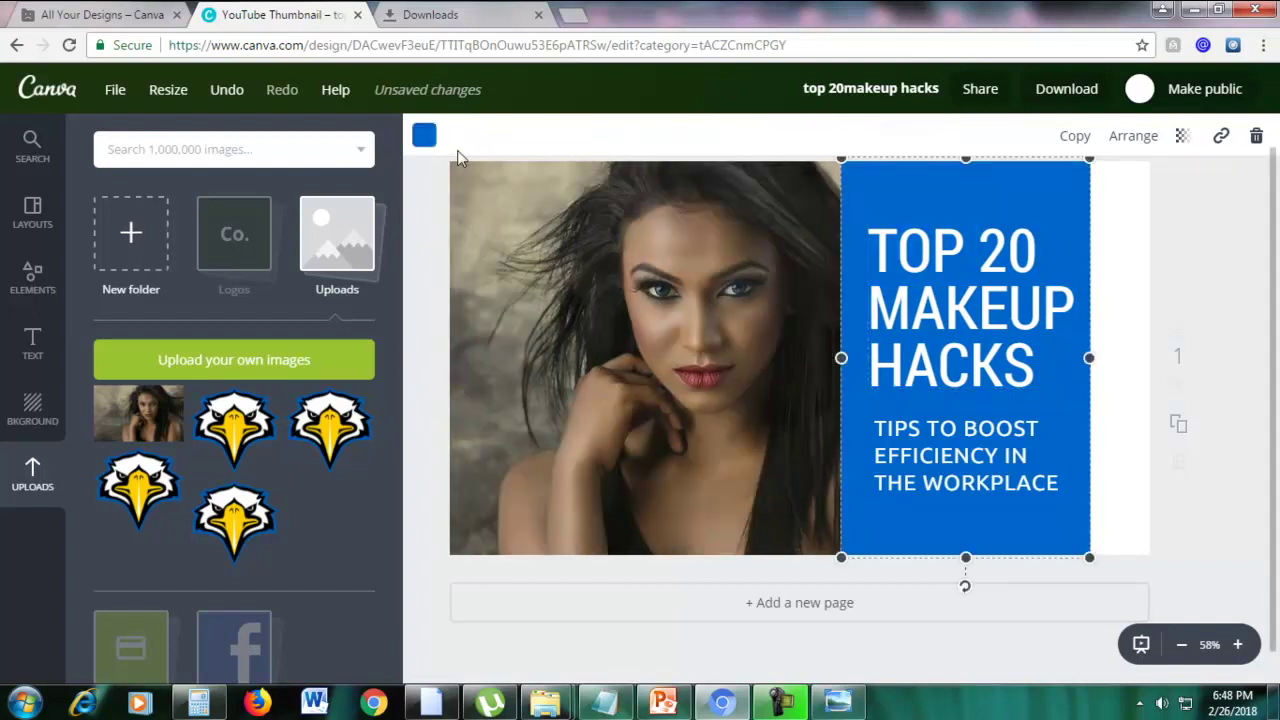
click(424, 138)
click(582, 450)
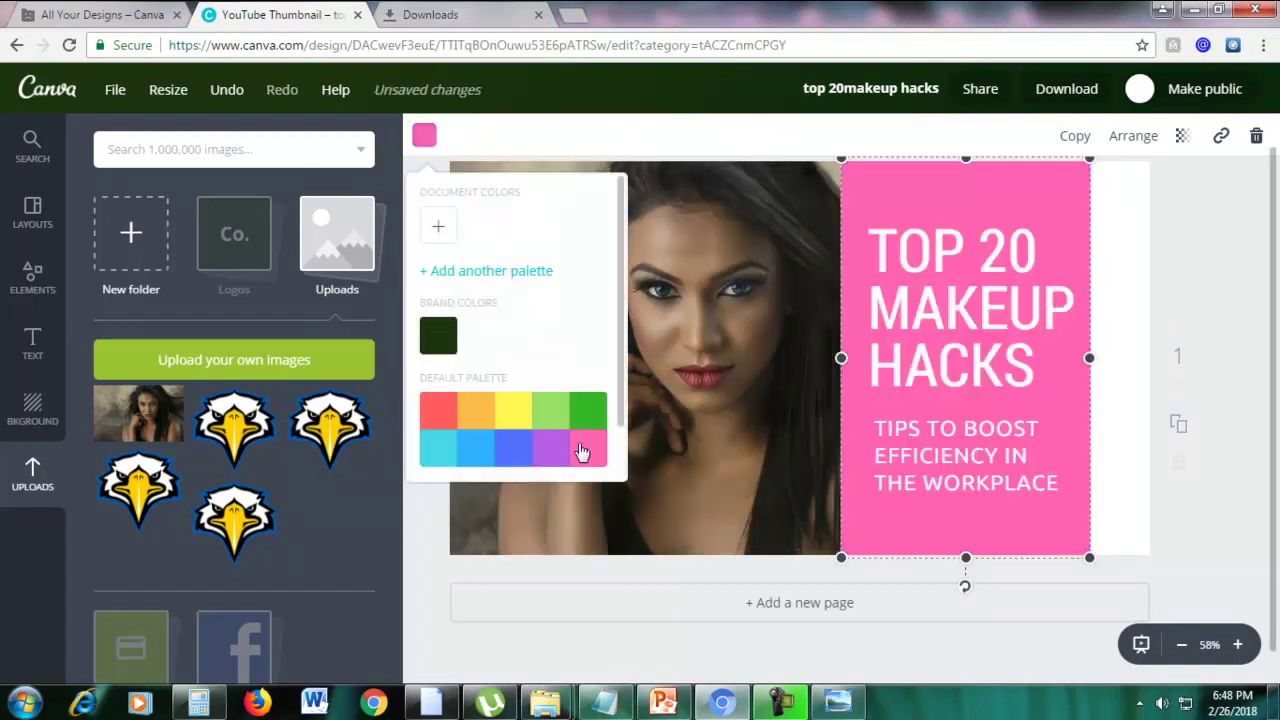
click(1226, 344)
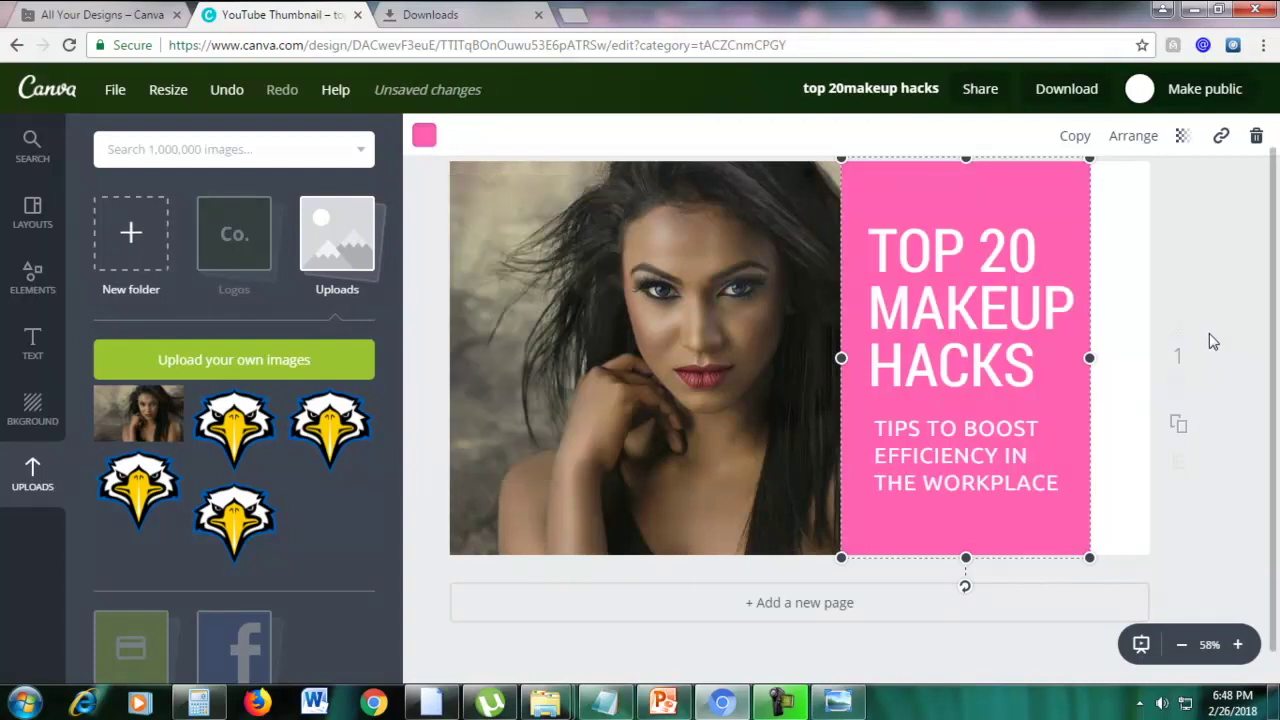
Set the page background colour to blue
click(30, 408)
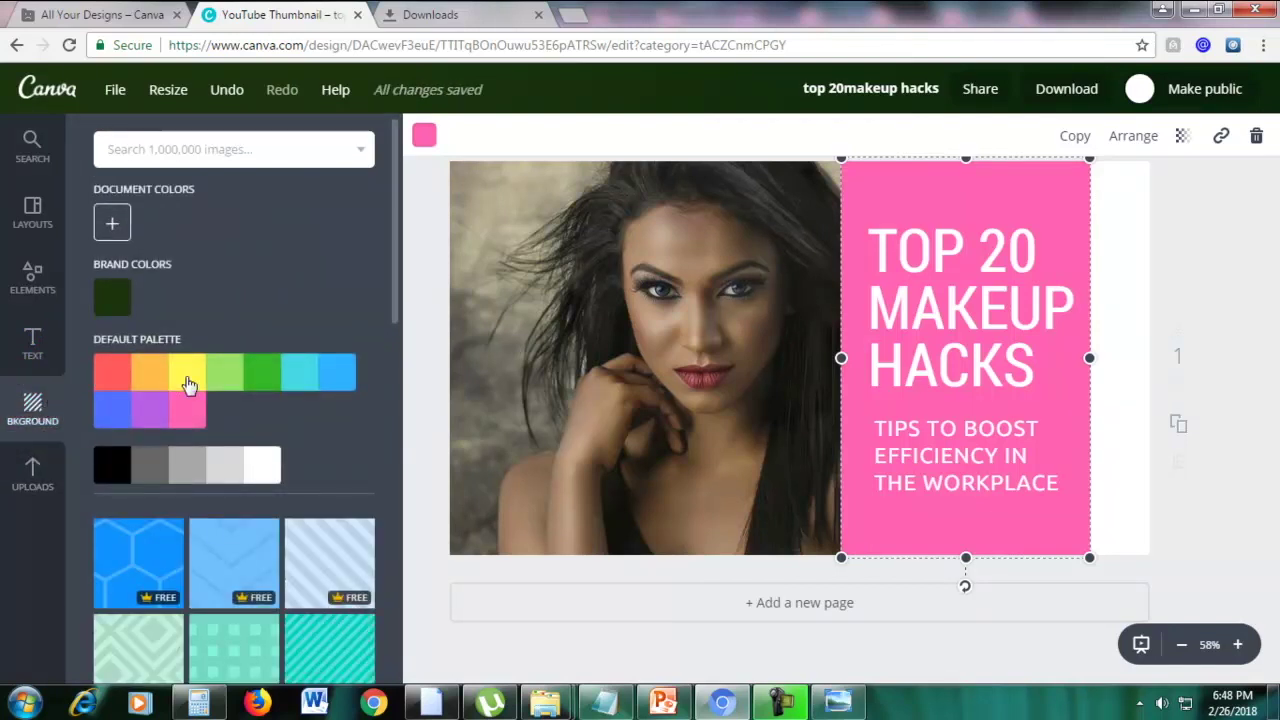
click(105, 412)
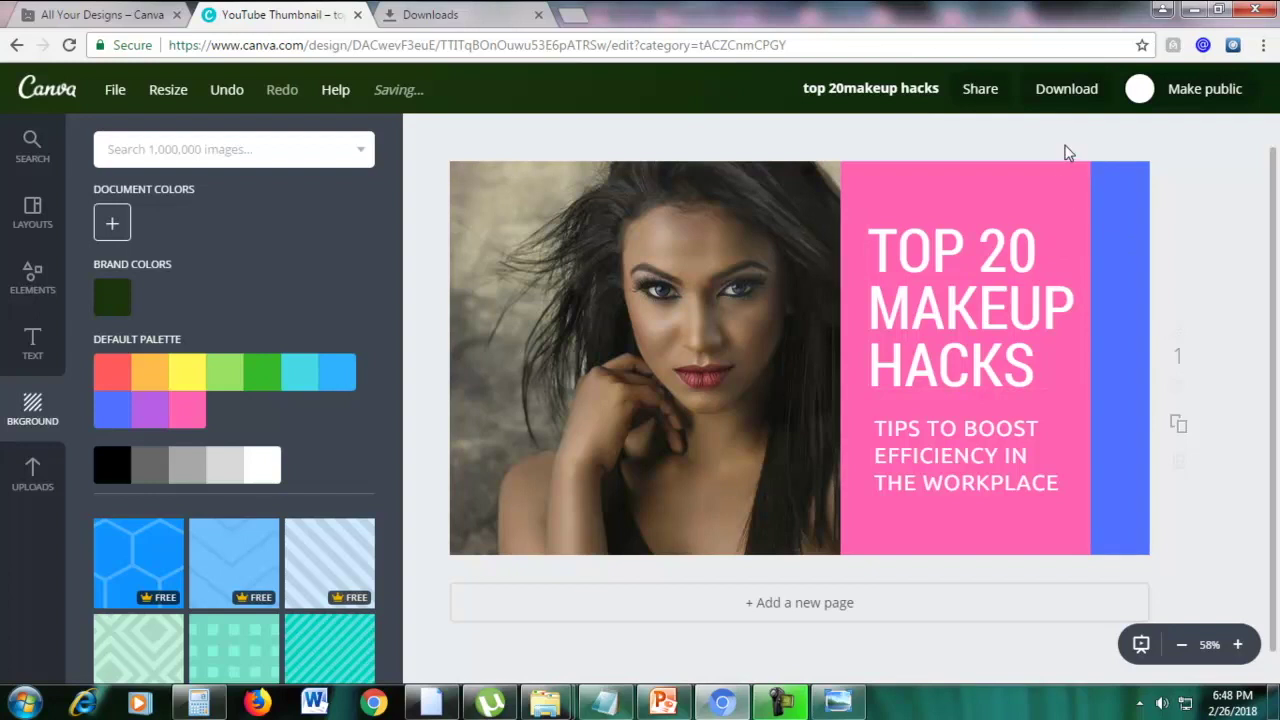
click(945, 475)
Replace the workplace efficiency subtitle with 'THE BEST MAKEUP TIPS'
click(928, 458)
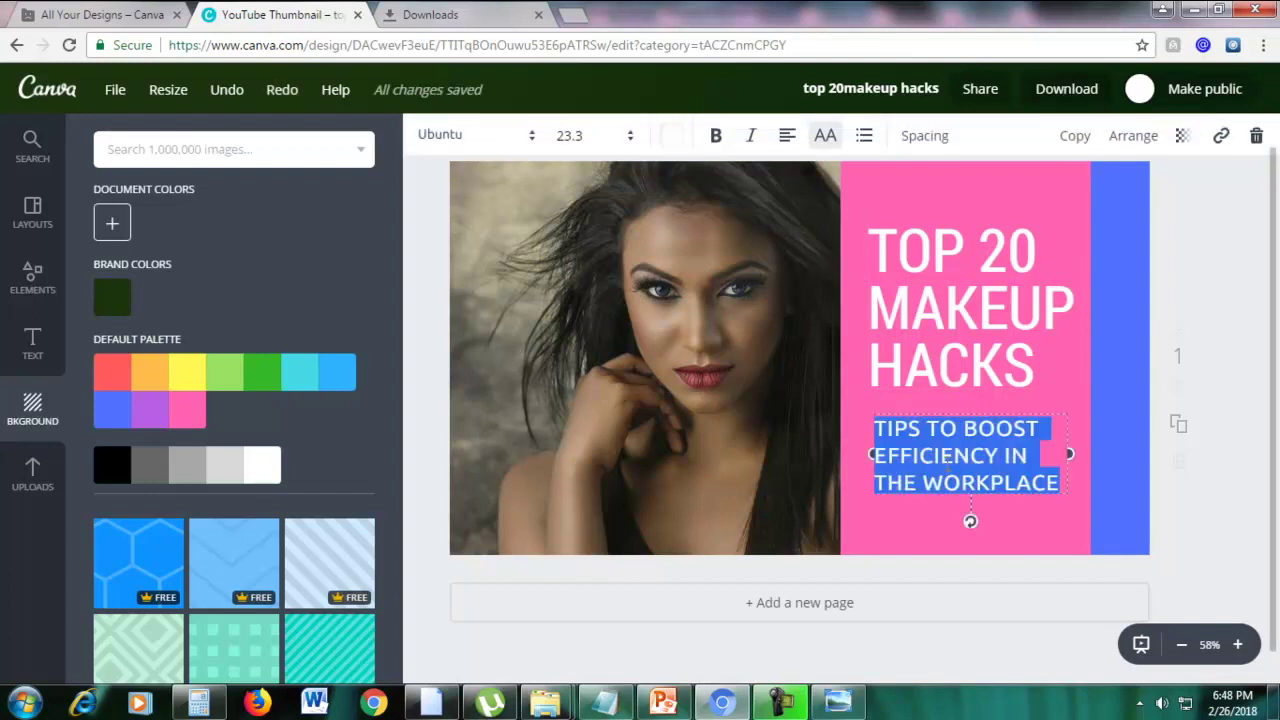
key(BackSpace)
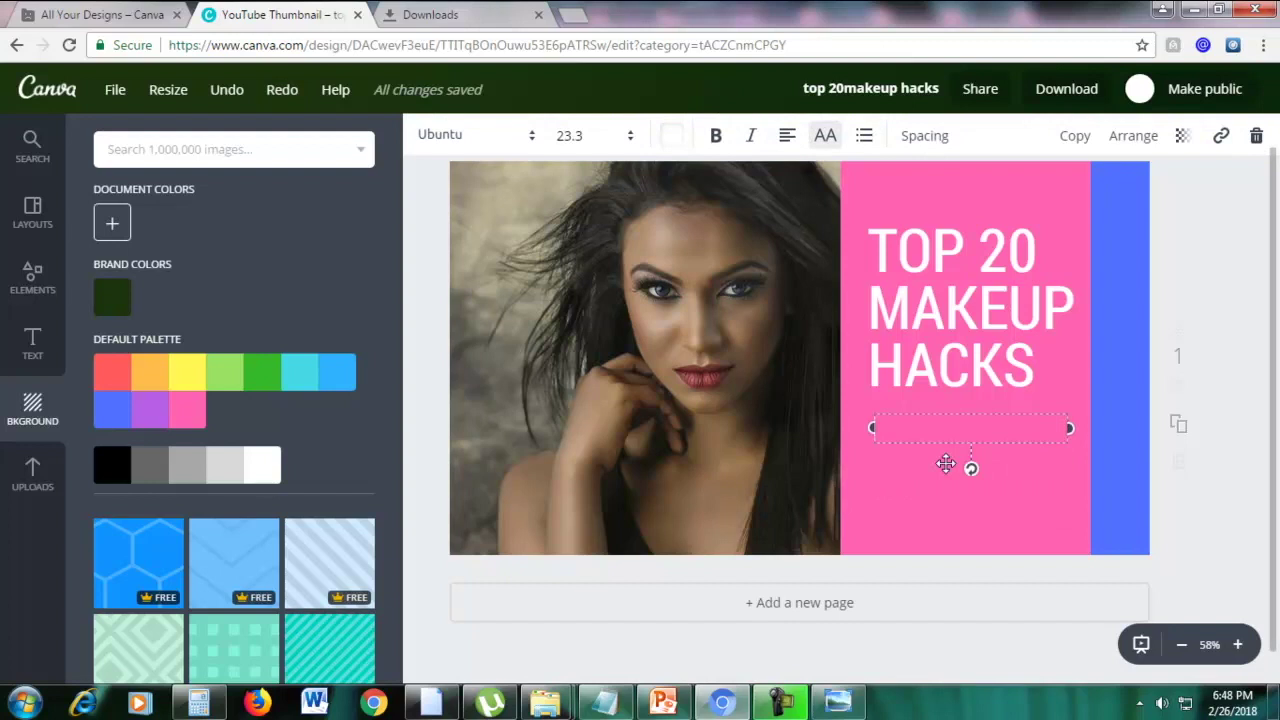
text(THE BEST MAKEUP TIPS)
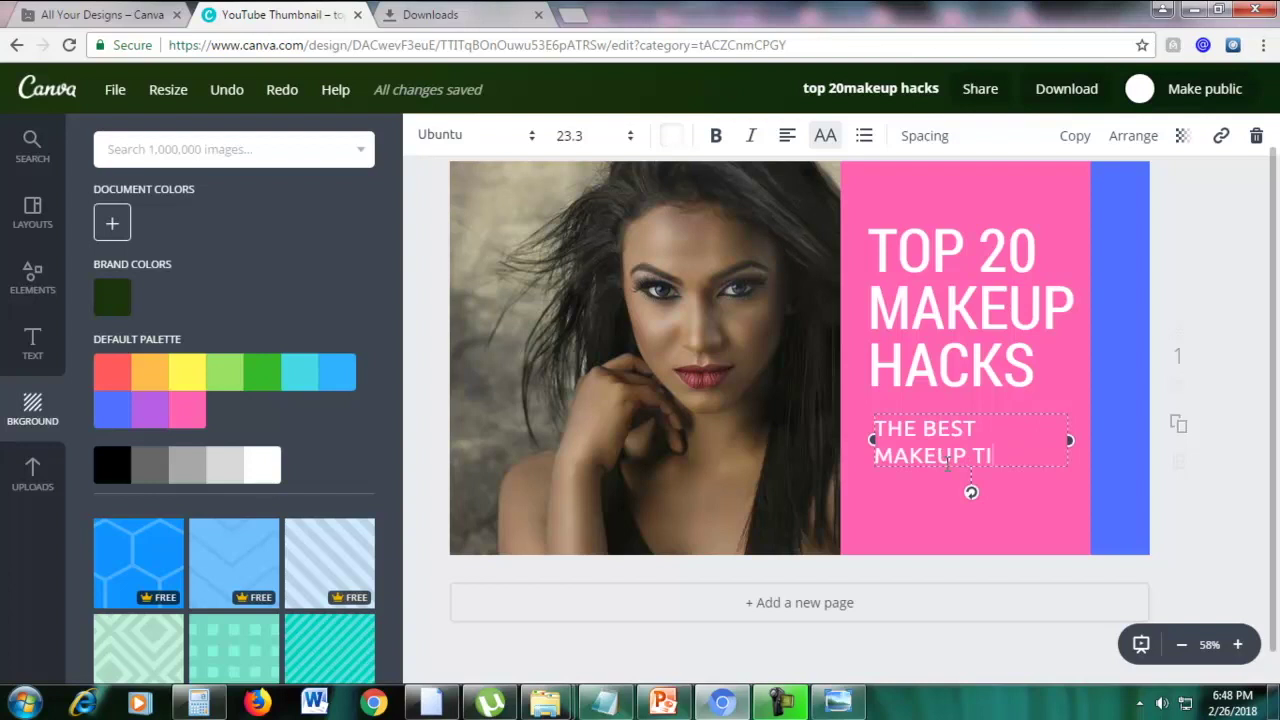
click(1238, 289)
Download the makeup thumbnail design as a JPG file
click(1066, 92)
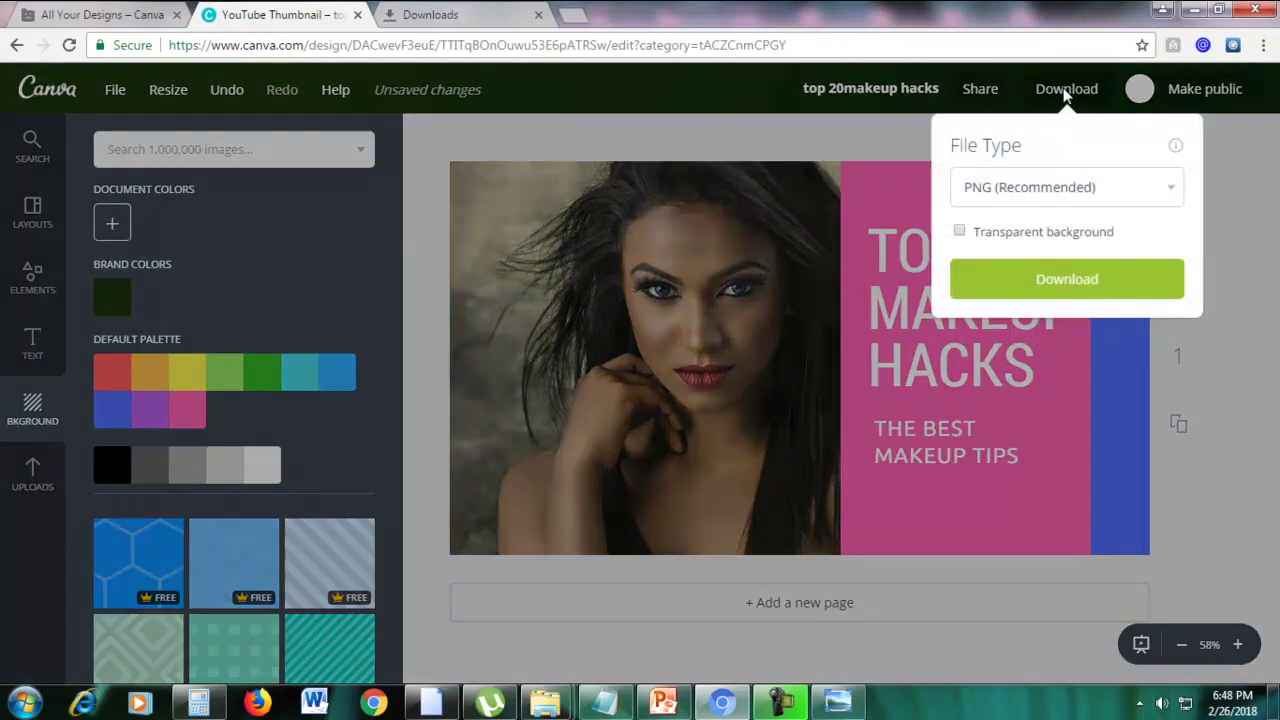
click(1043, 192)
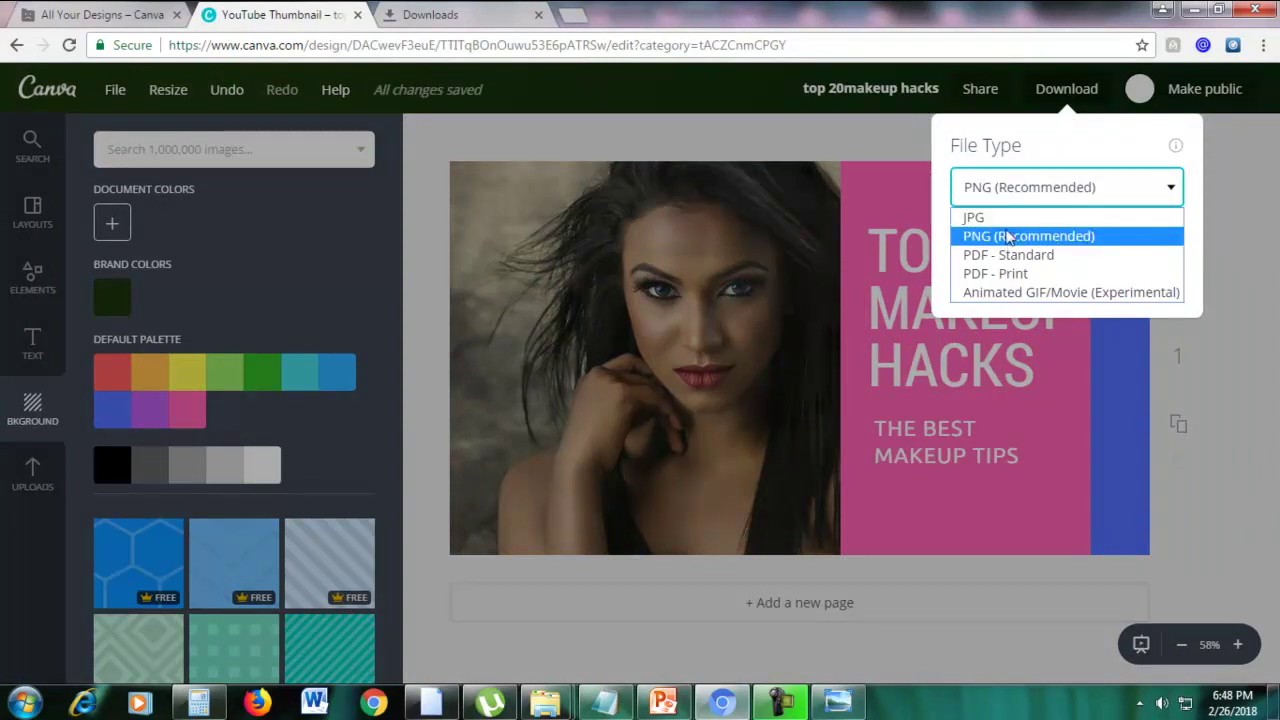
click(1004, 218)
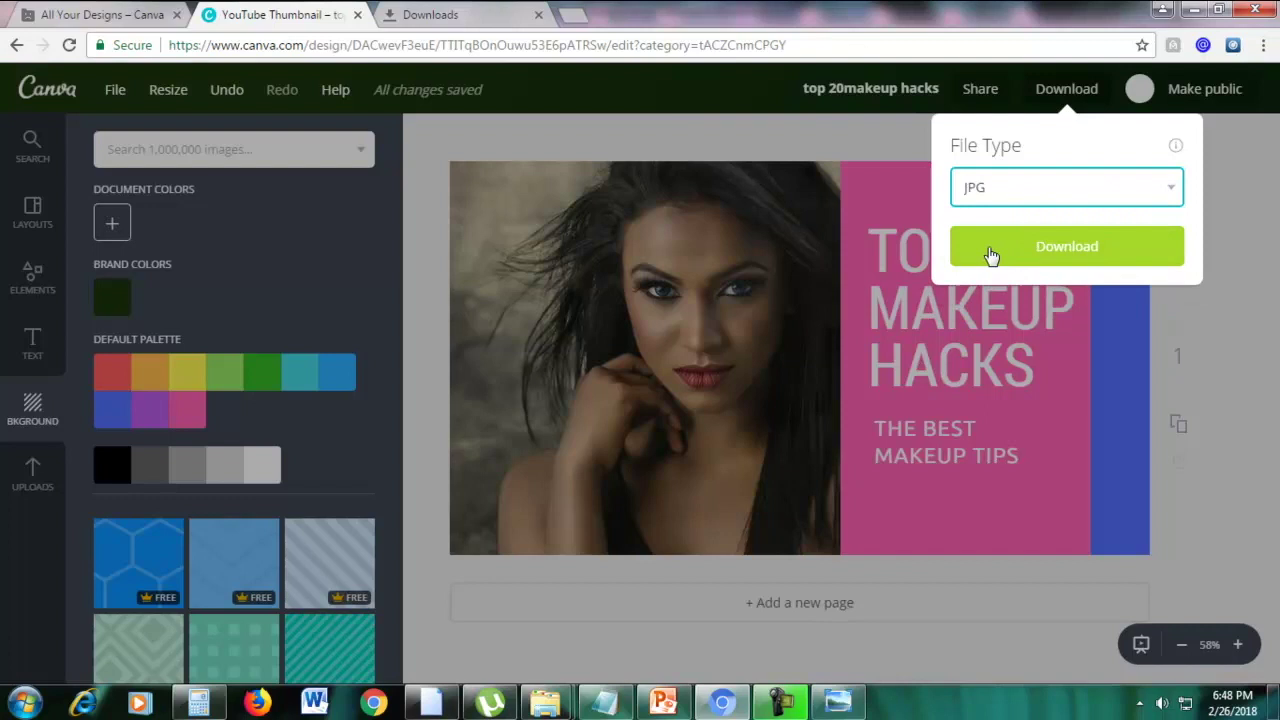
click(1039, 255)
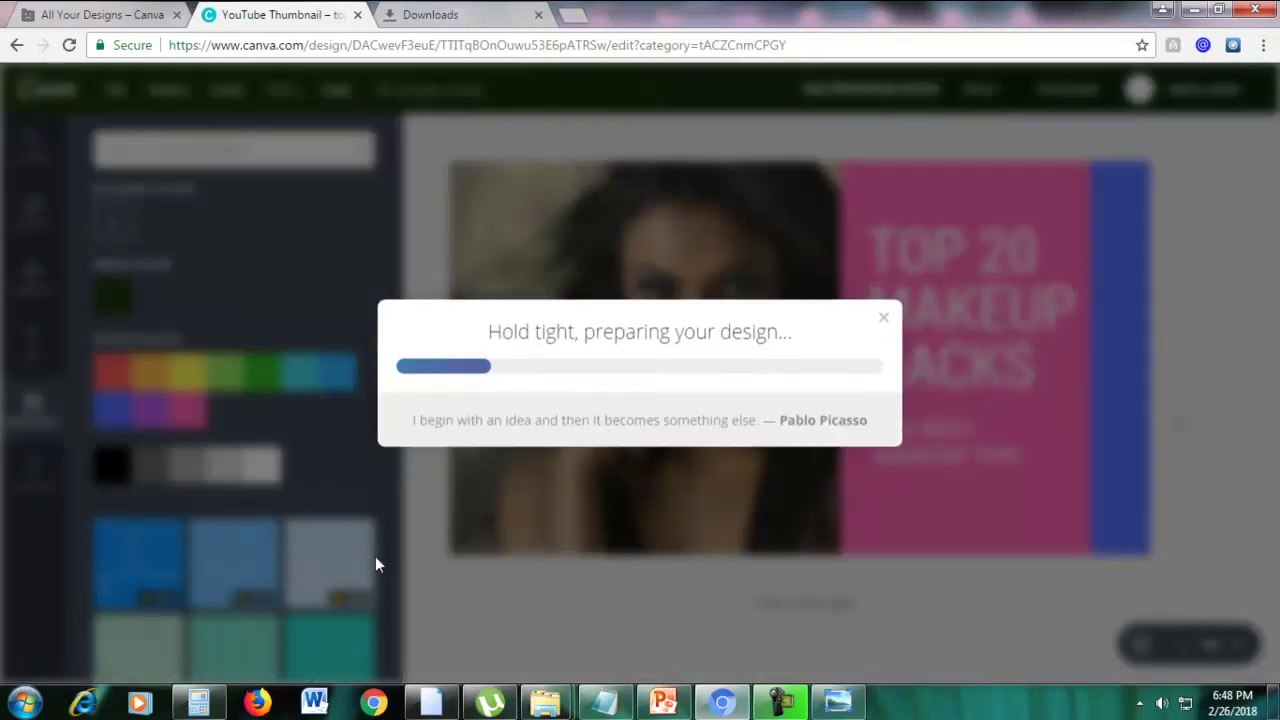
Go to the YouTube home page in the other browser tab
click(450, 15)
click(414, 43)
text(y)
key(Return)
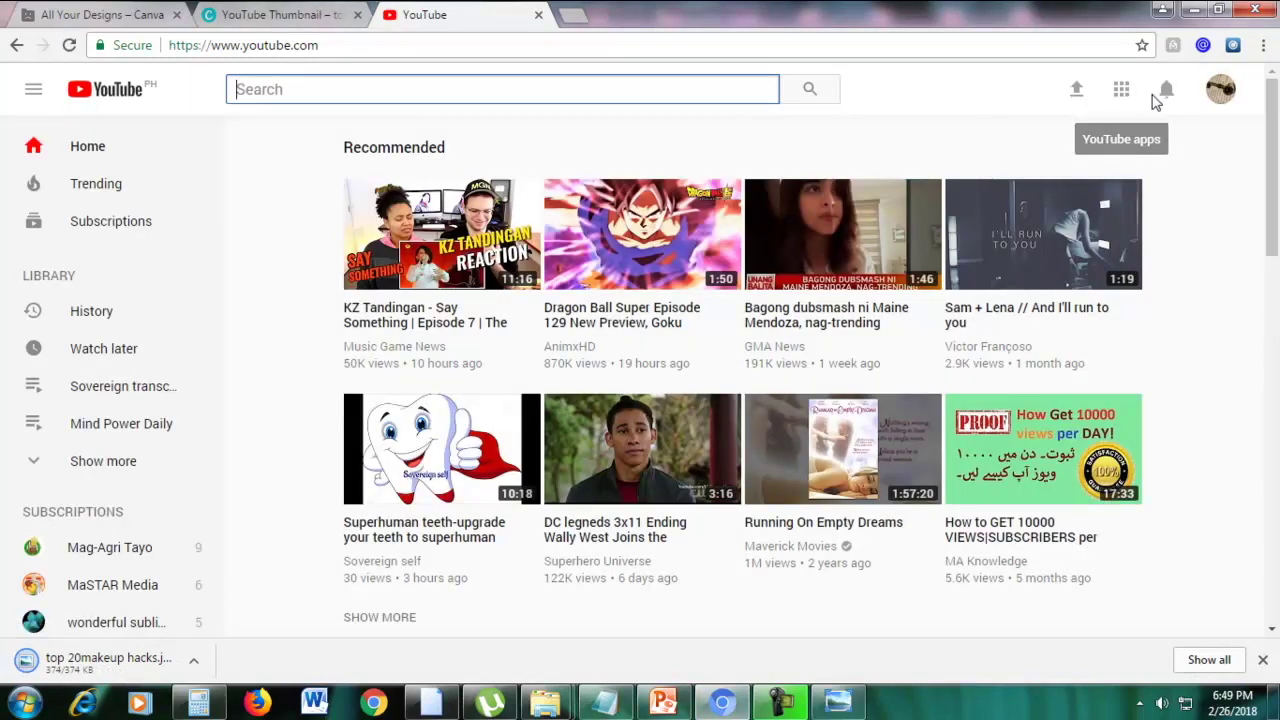
From My channel, open 'Building a Landing Page in Wordpress' and go to its edit page
click(1221, 92)
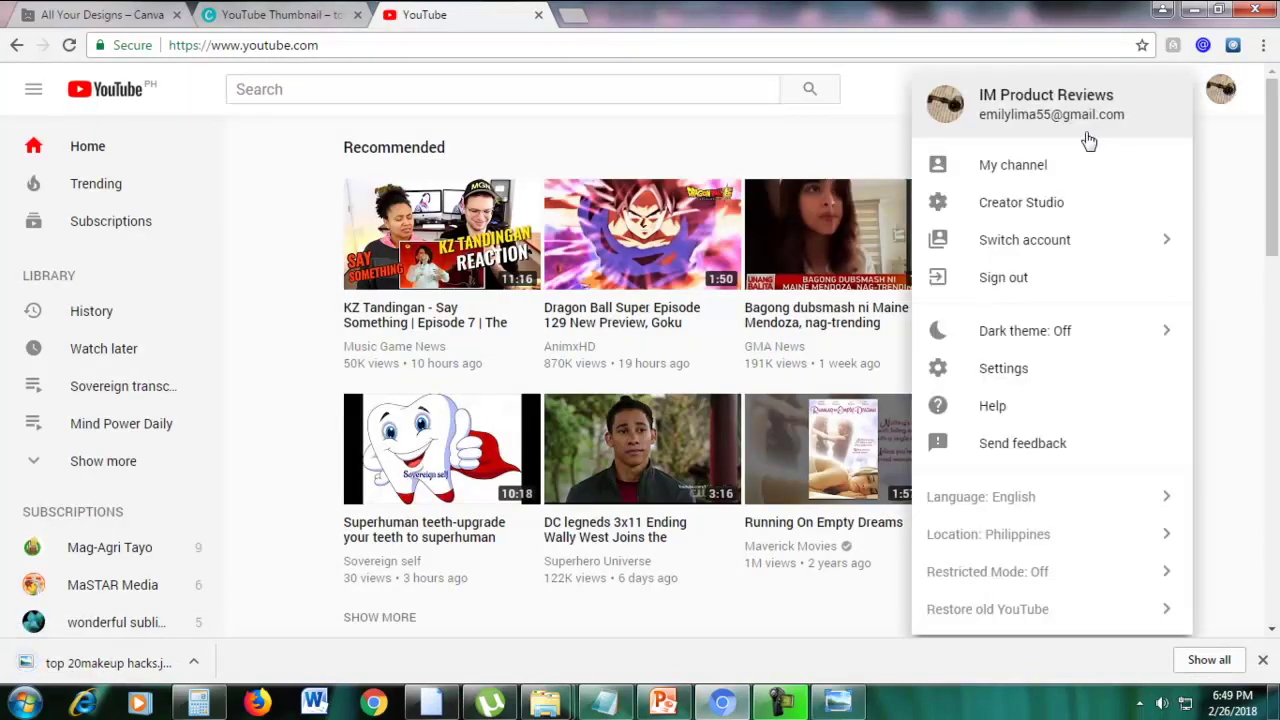
click(1015, 168)
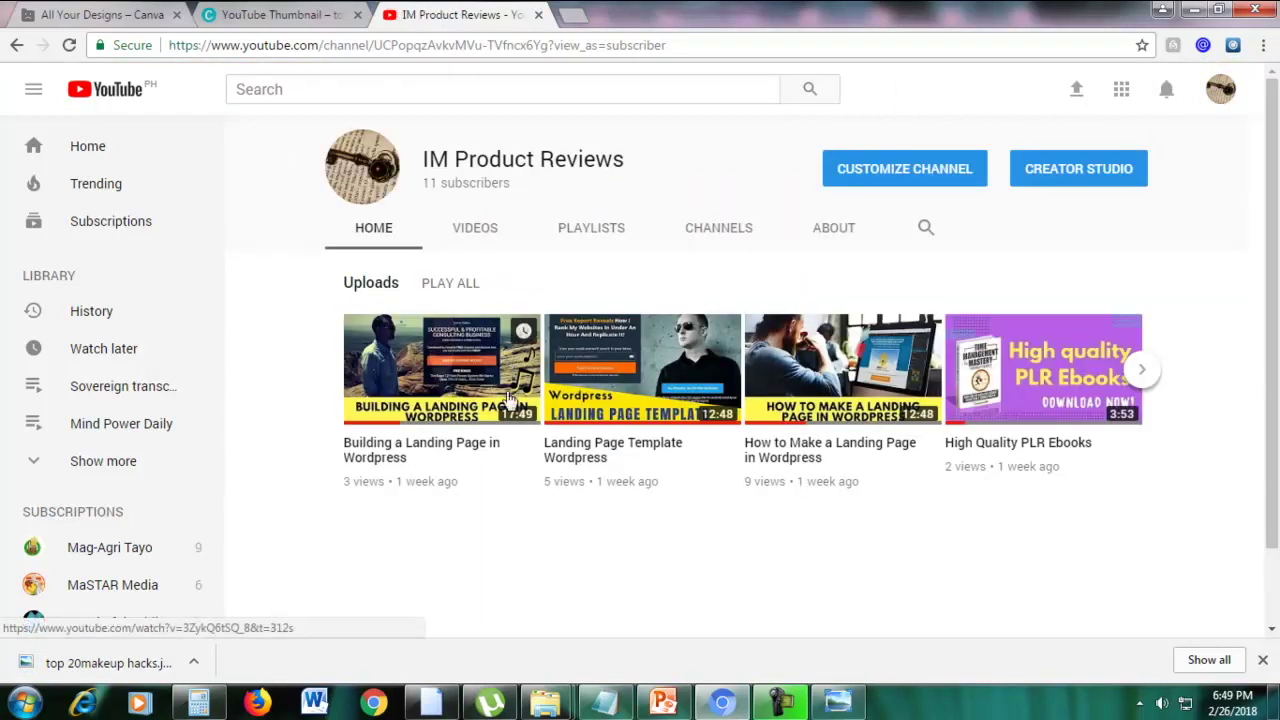
click(466, 388)
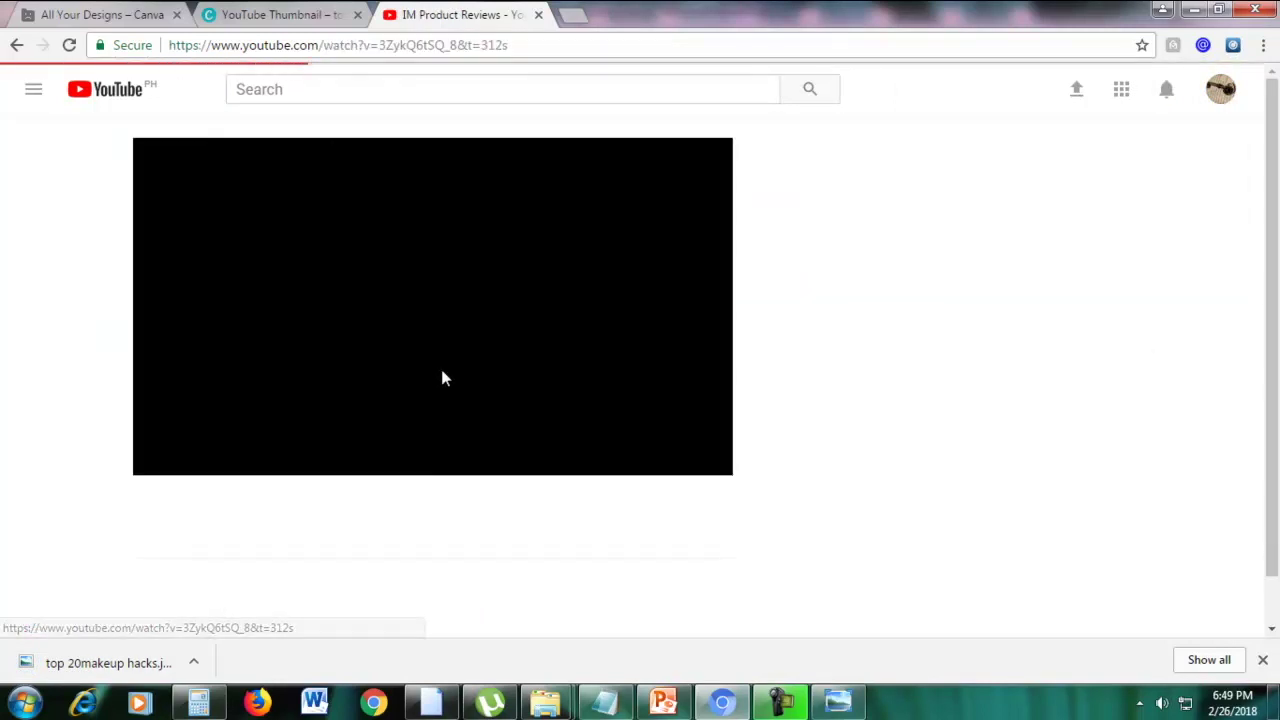
scroll(643, 427, down, 2)
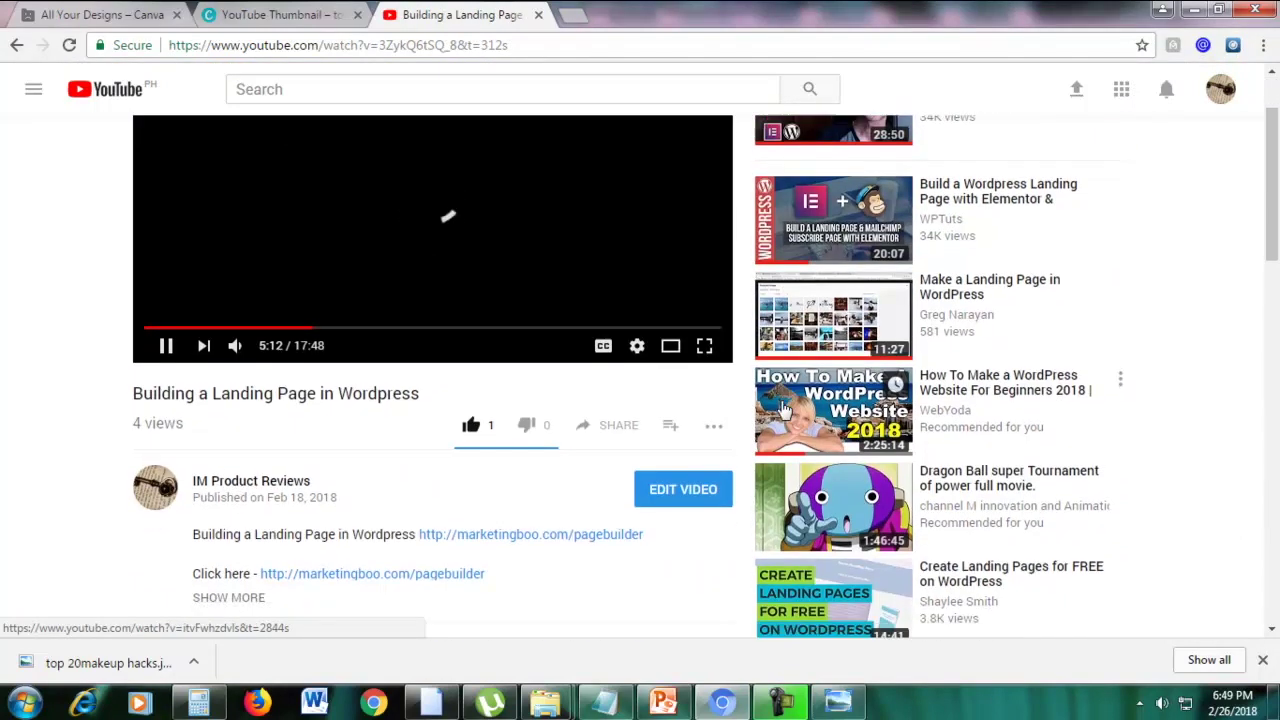
click(668, 428)
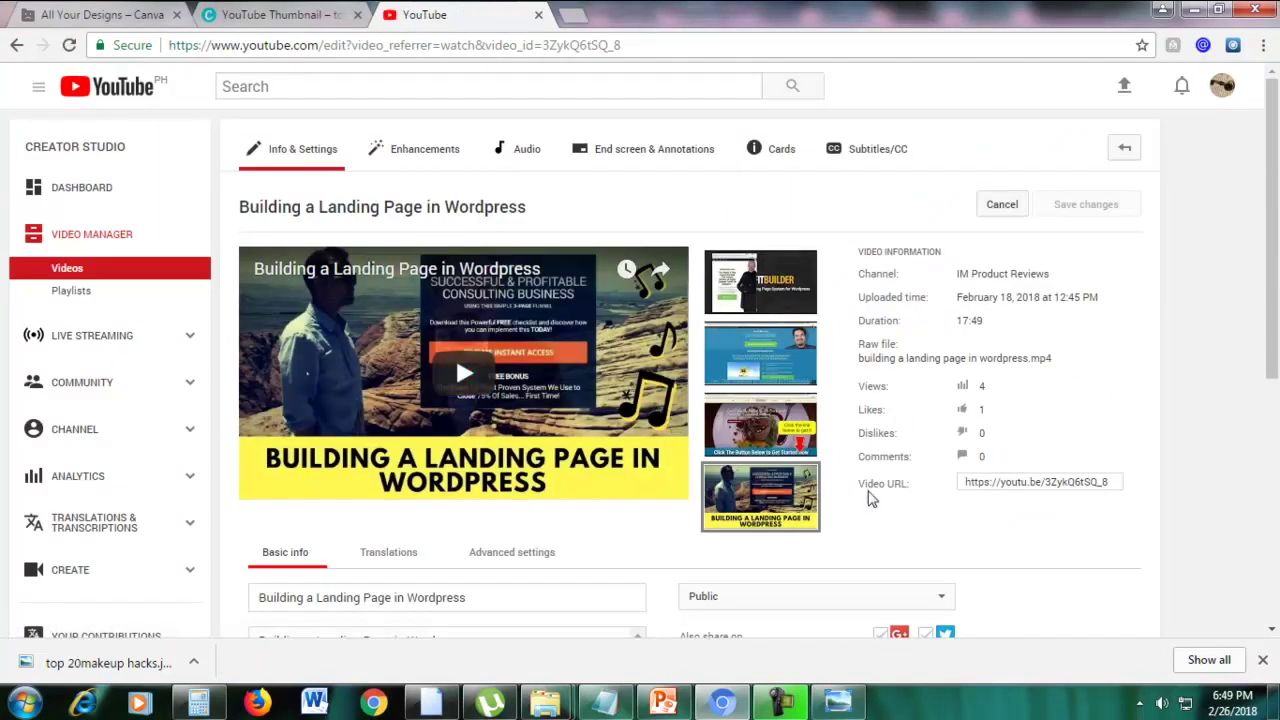
Open the custom thumbnail's Change image picker, browse Downloads, then cancel
mouse_move(762, 450)
scroll(891, 531, down, 1)
mouse_move(757, 424)
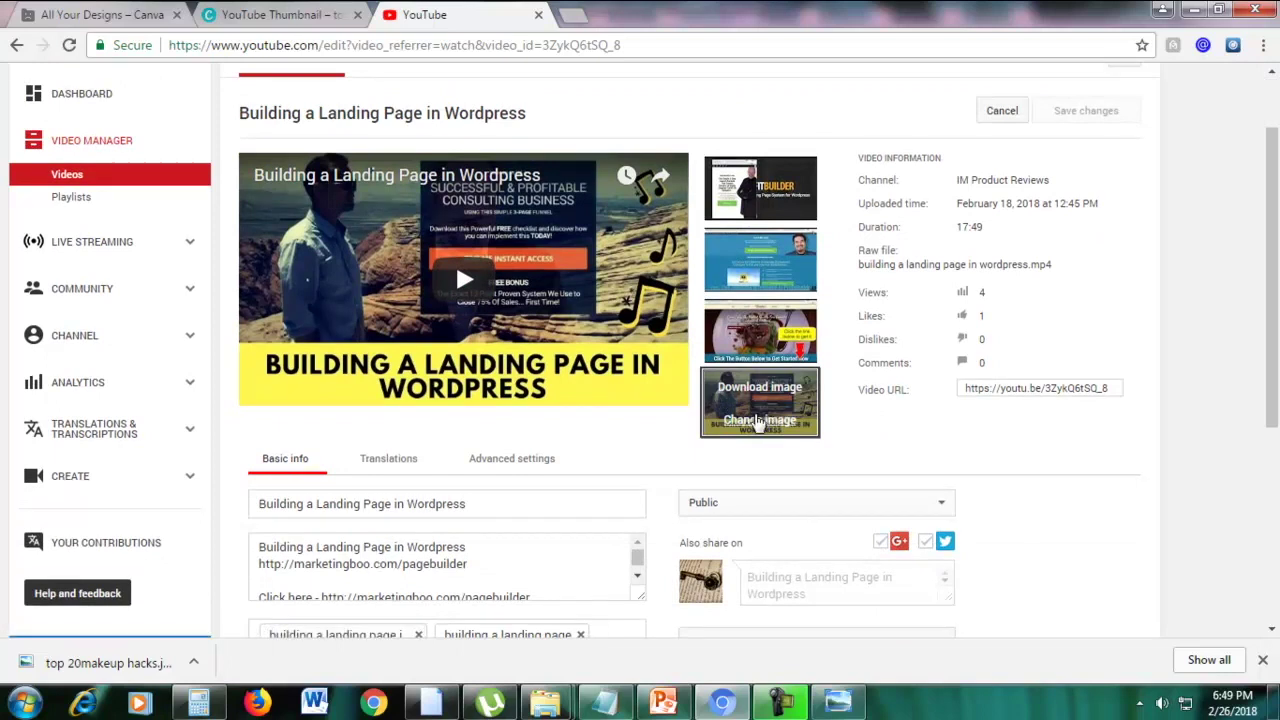
scroll(789, 443, up, 1)
mouse_move(783, 292)
mouse_move(758, 480)
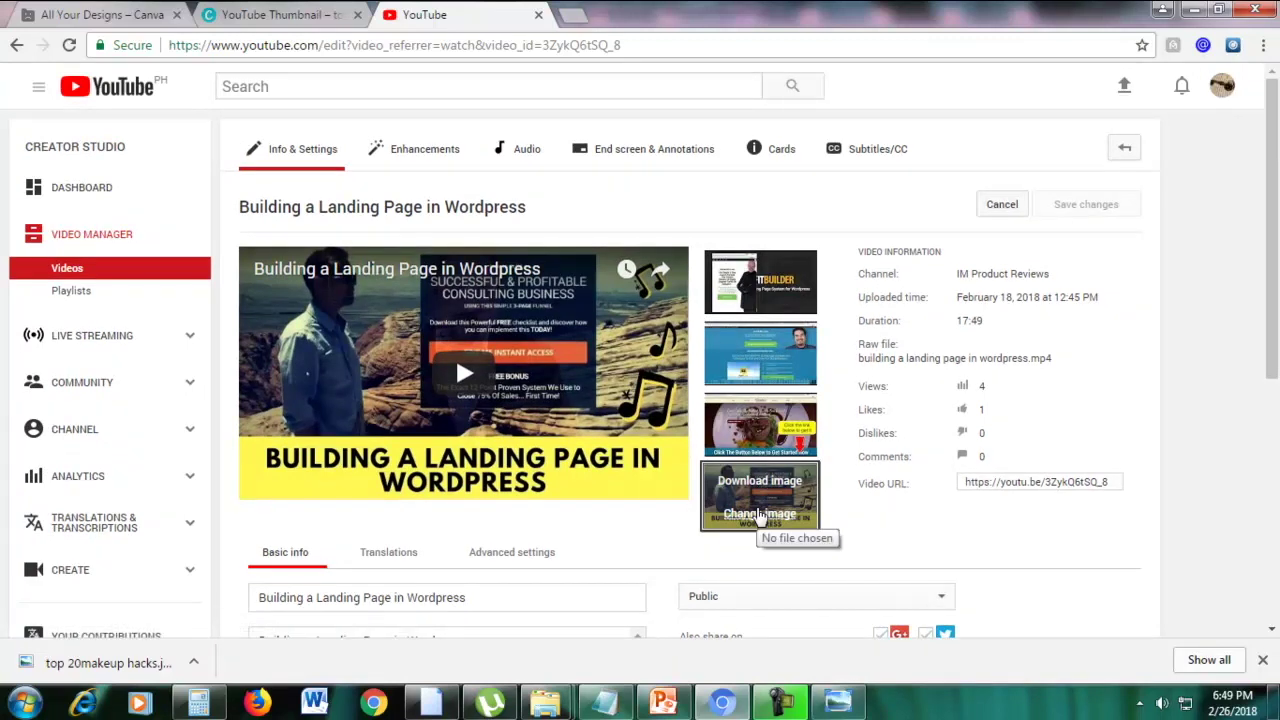
click(762, 518)
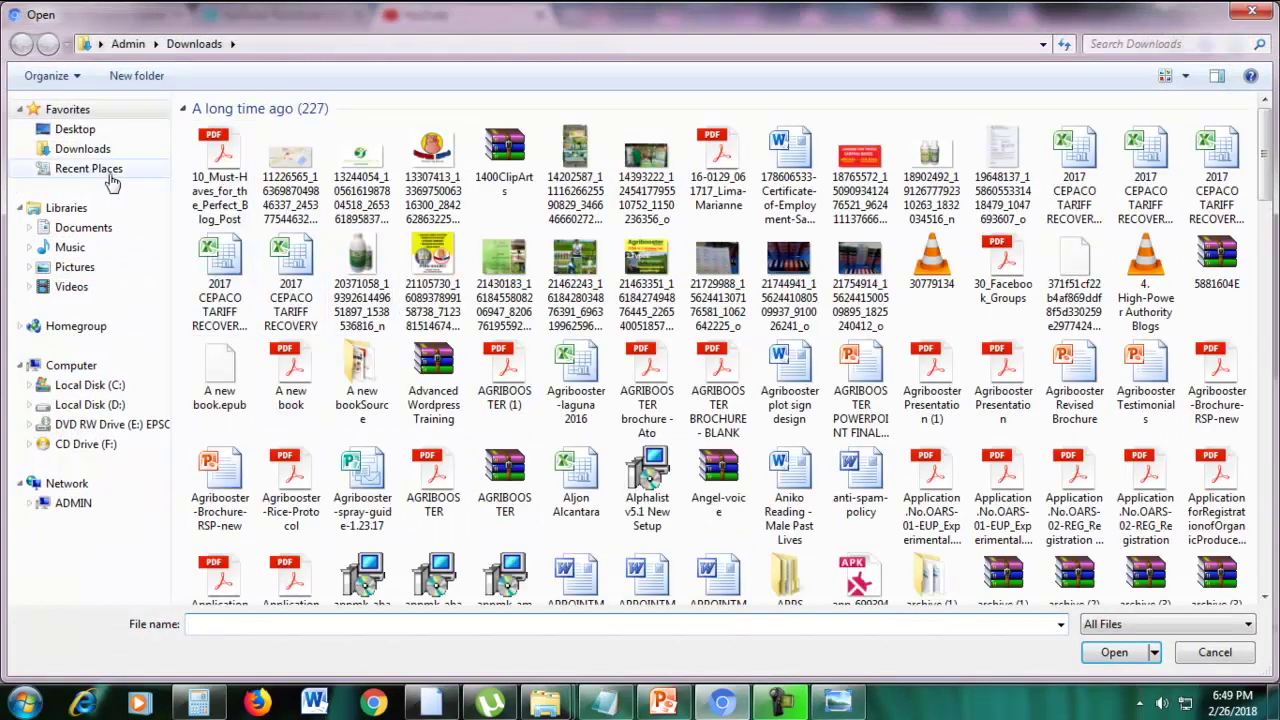
click(90, 152)
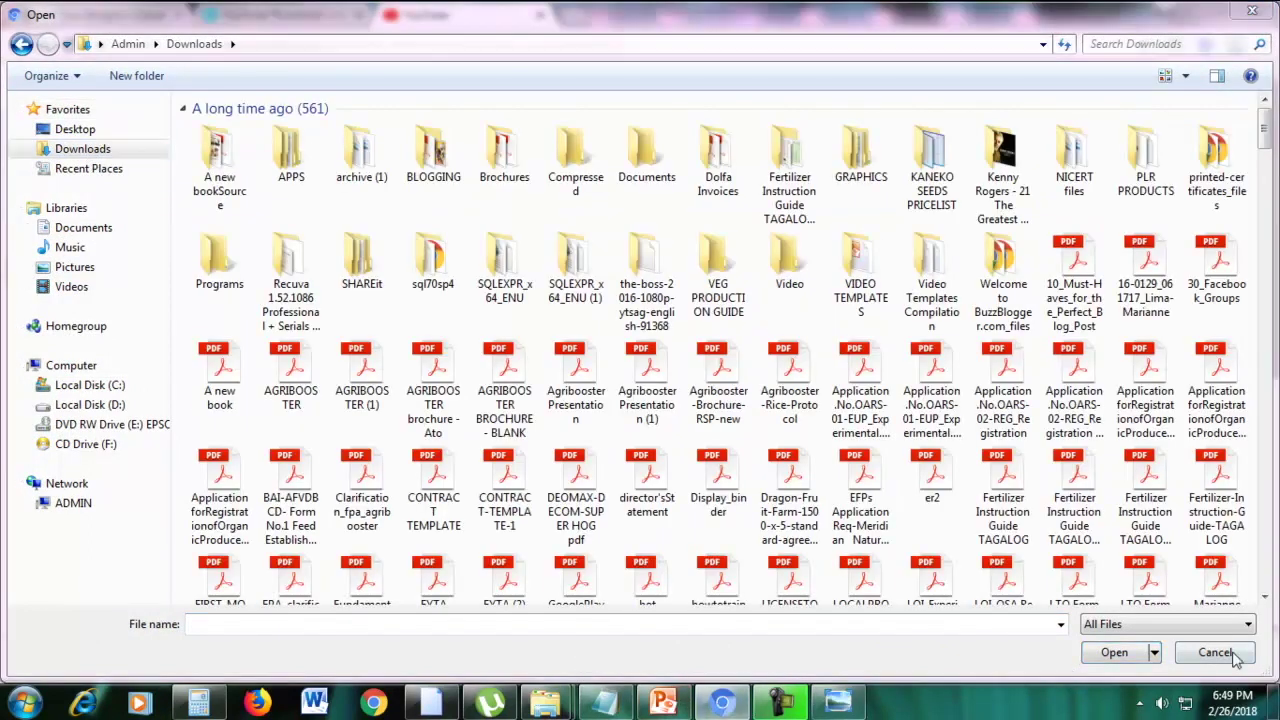
click(1228, 653)
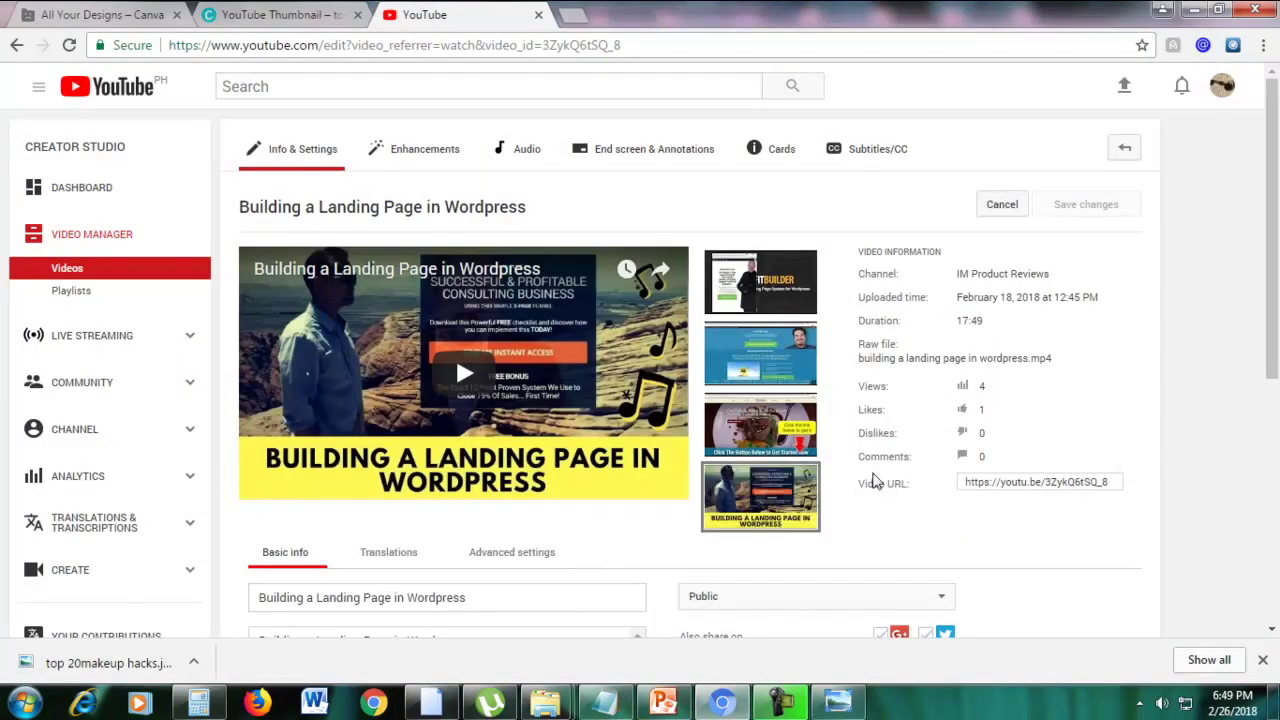
Upload top 20makeup hacks.jpg from Downloads as the video's custom thumbnail
click(752, 515)
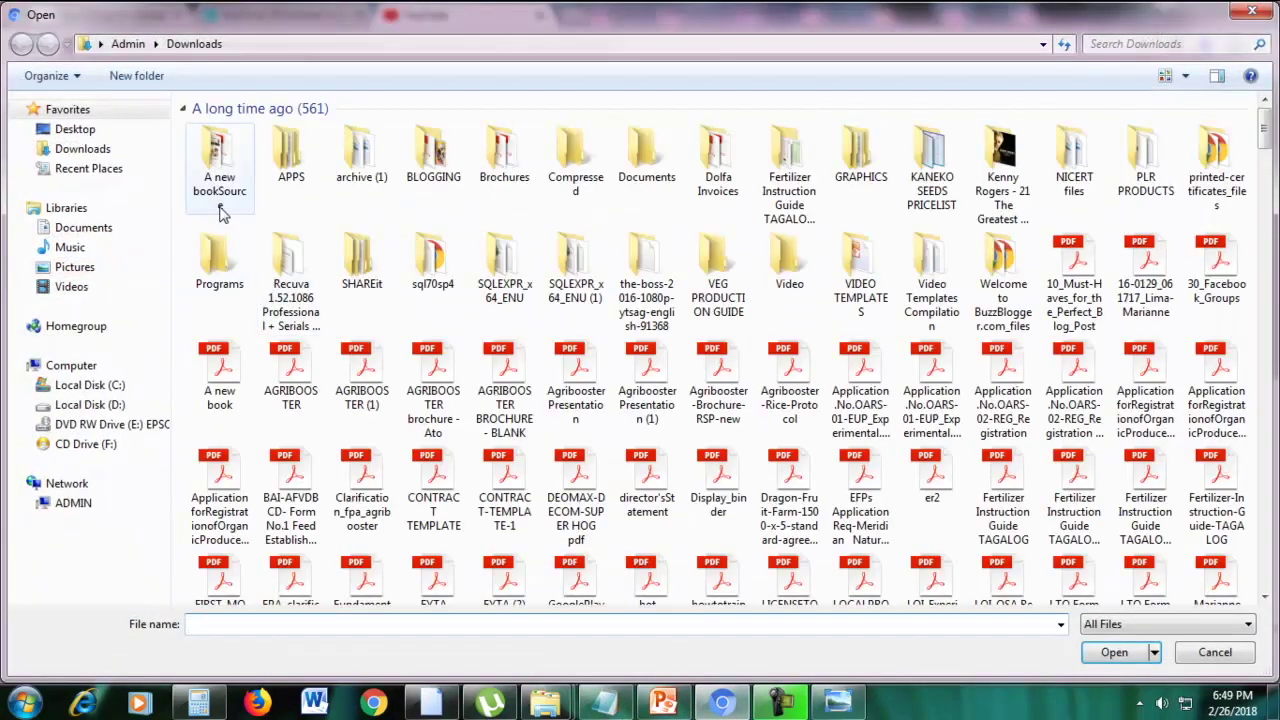
click(344, 623)
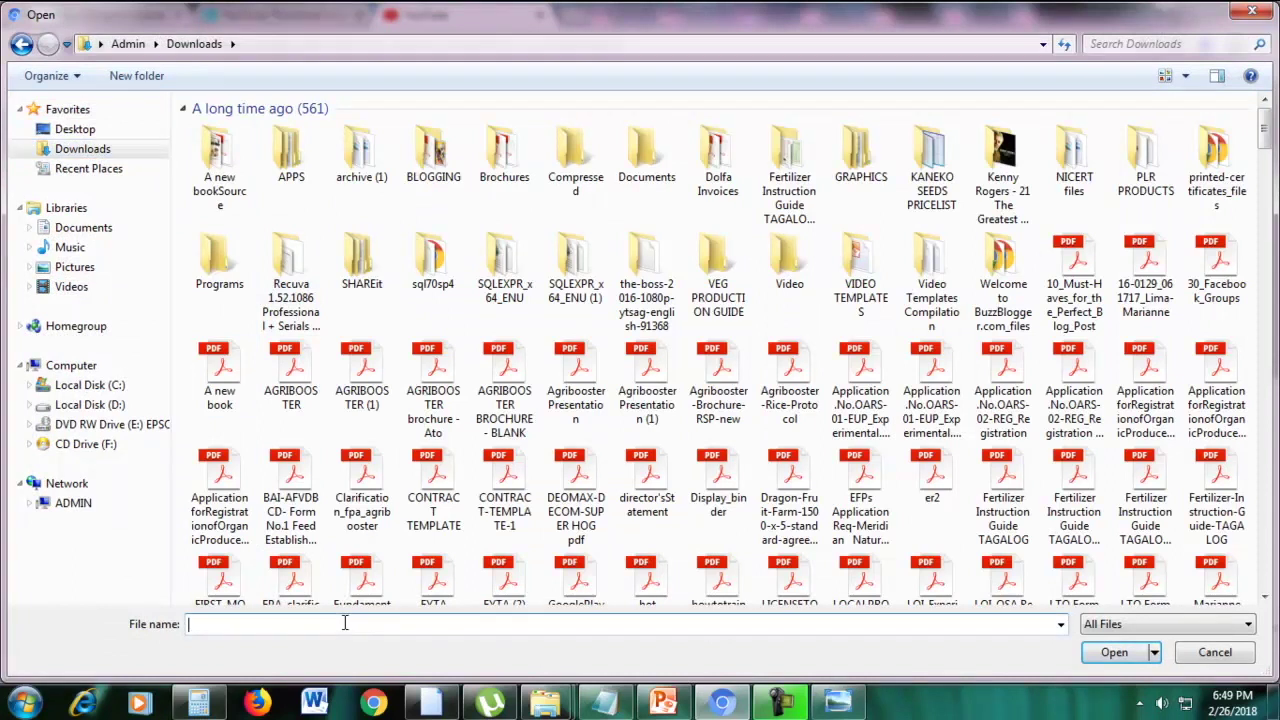
text(top)
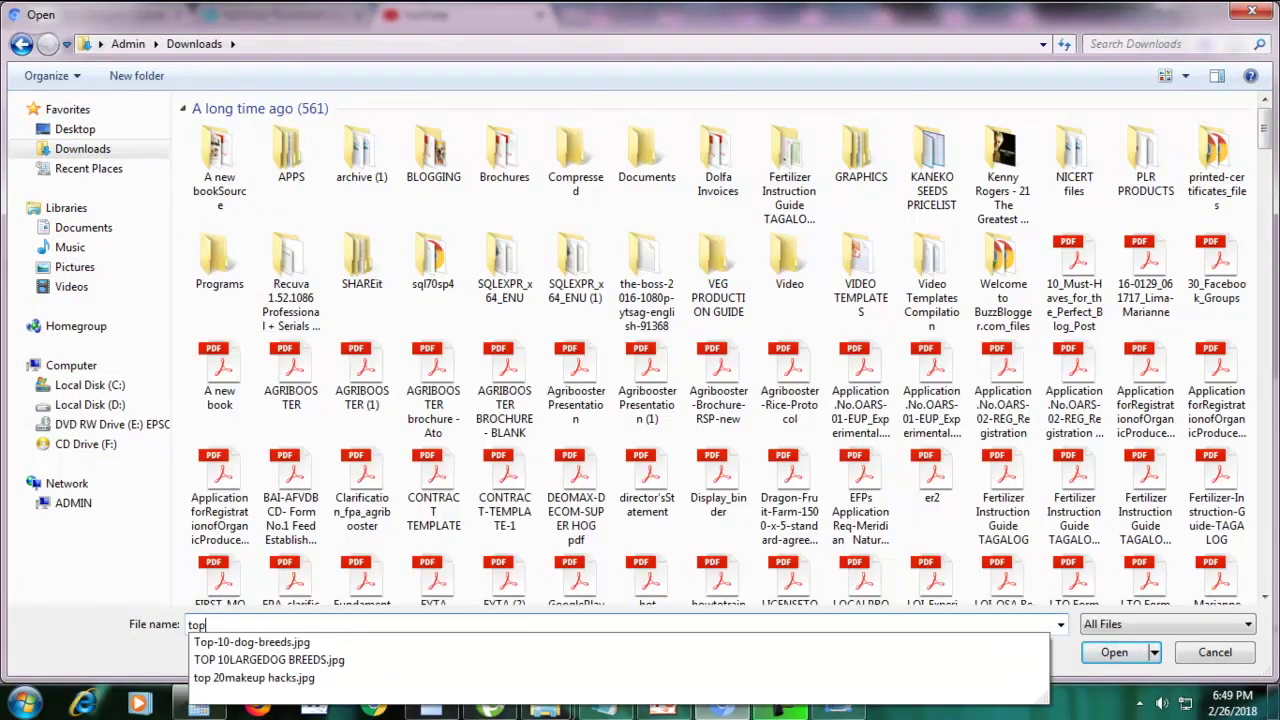
key(Down)
key(Down)
key(Down)
key(Return)
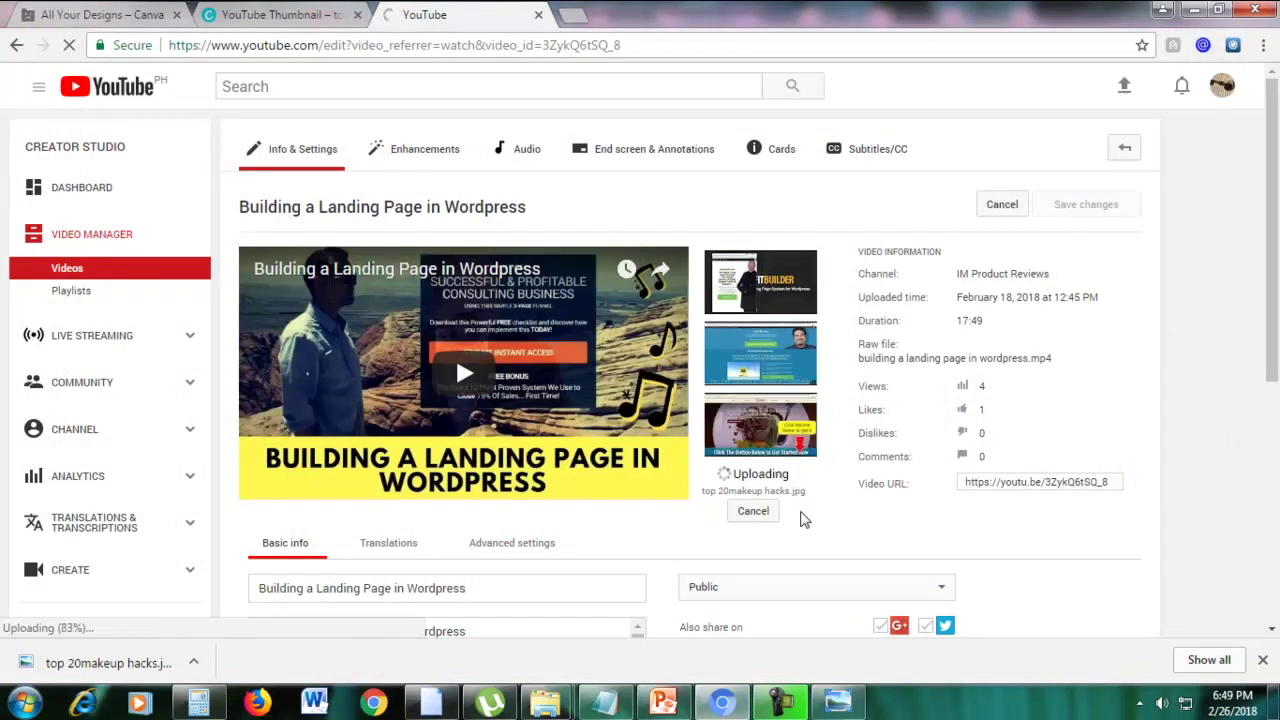
Save the new custom thumbnail to the Wordpress landing page video
click(785, 705)
click(1181, 625)
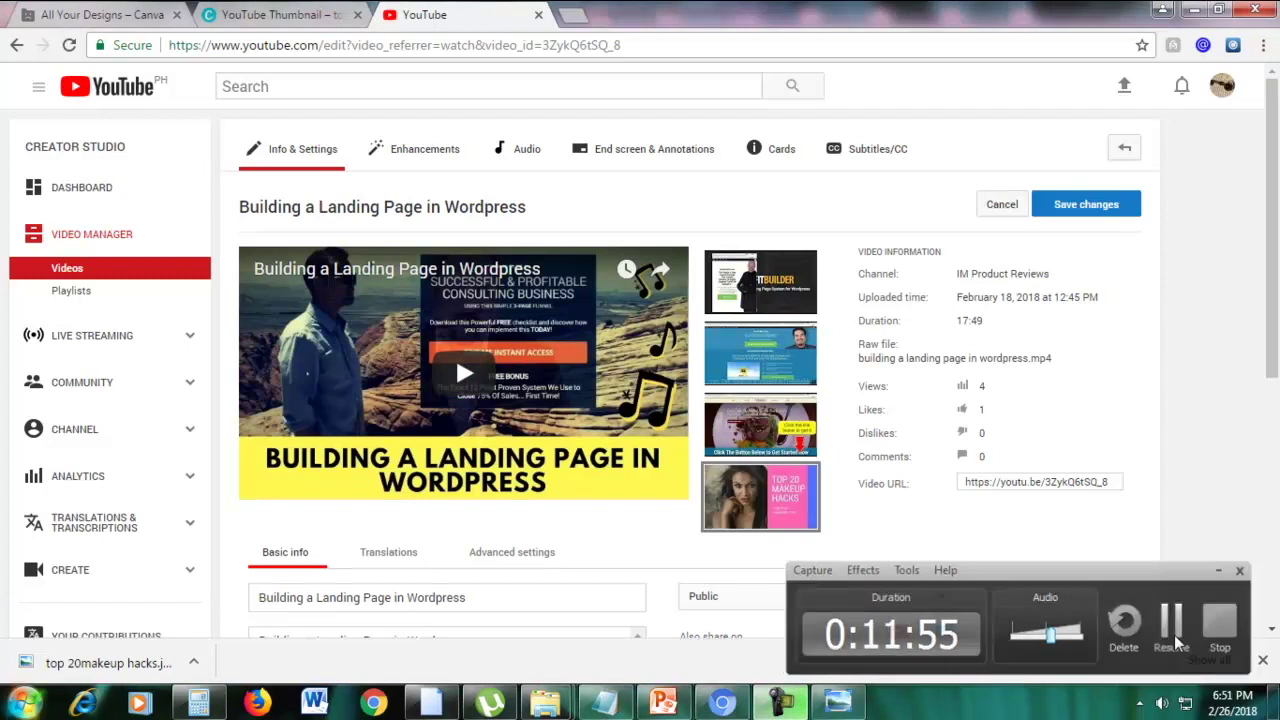
click(1181, 625)
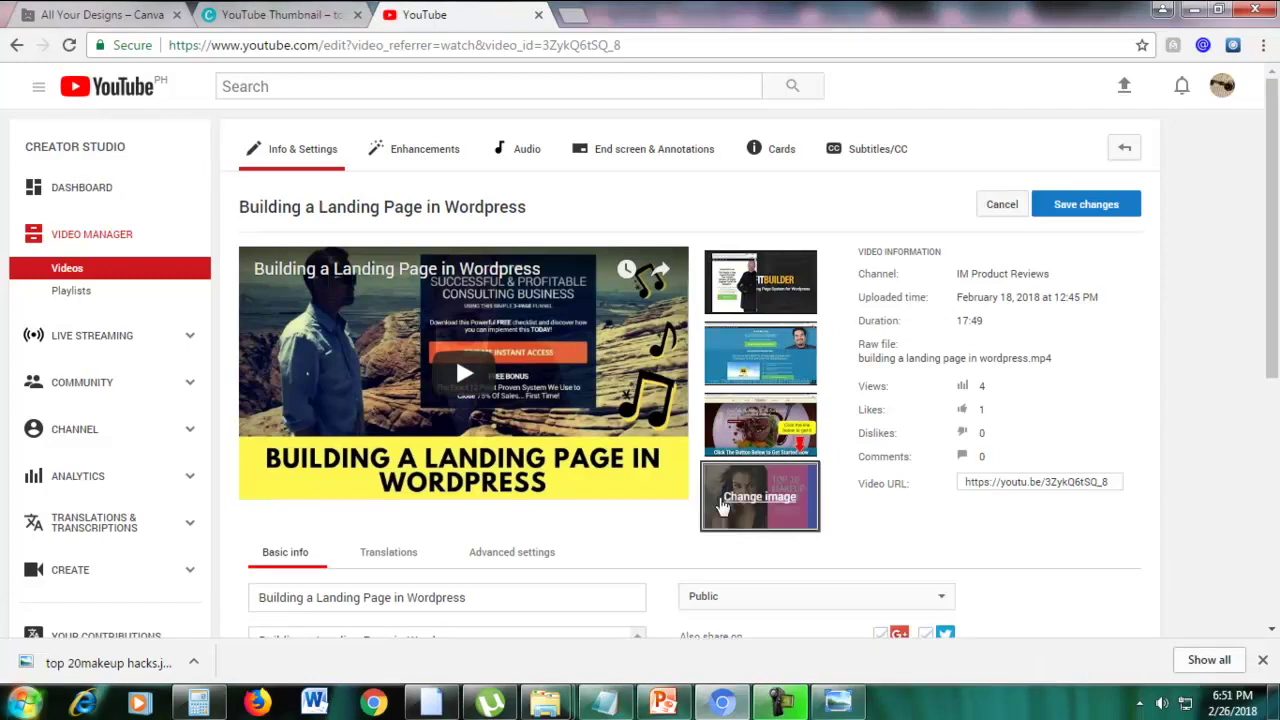
click(1100, 208)
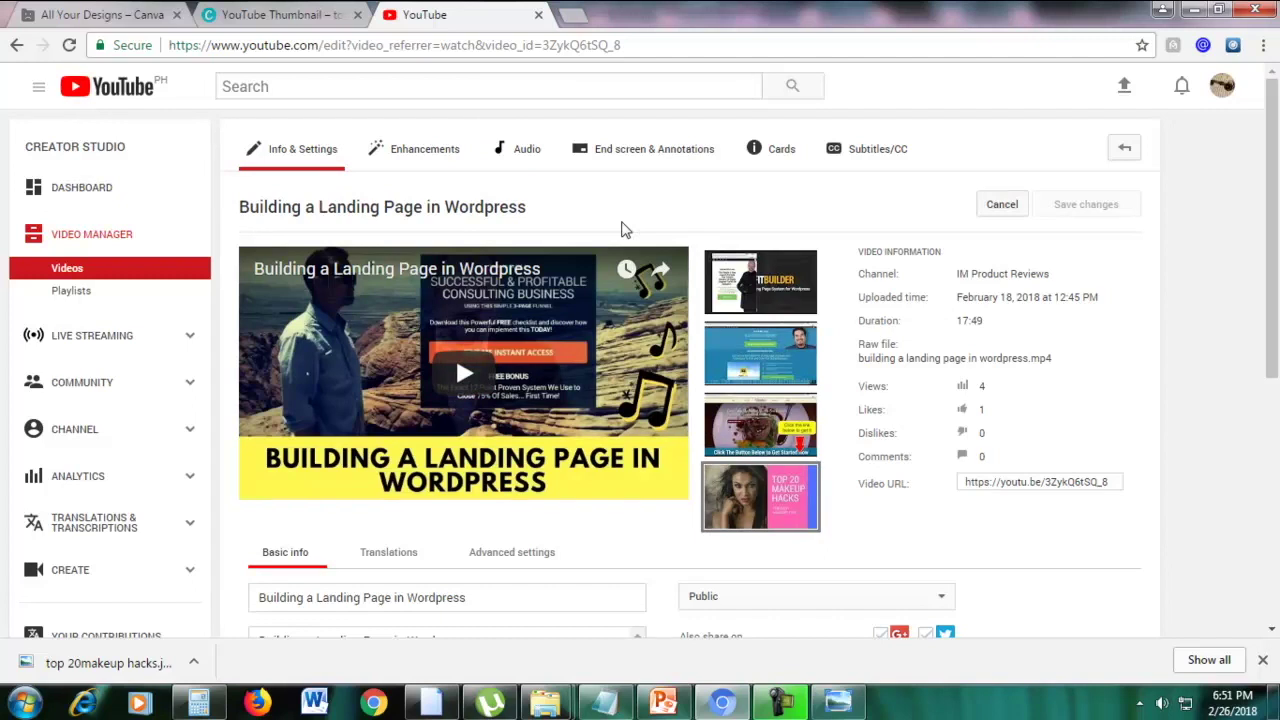
Reload the video's Creator Studio edit page from its address bar
click(584, 12)
text(y)
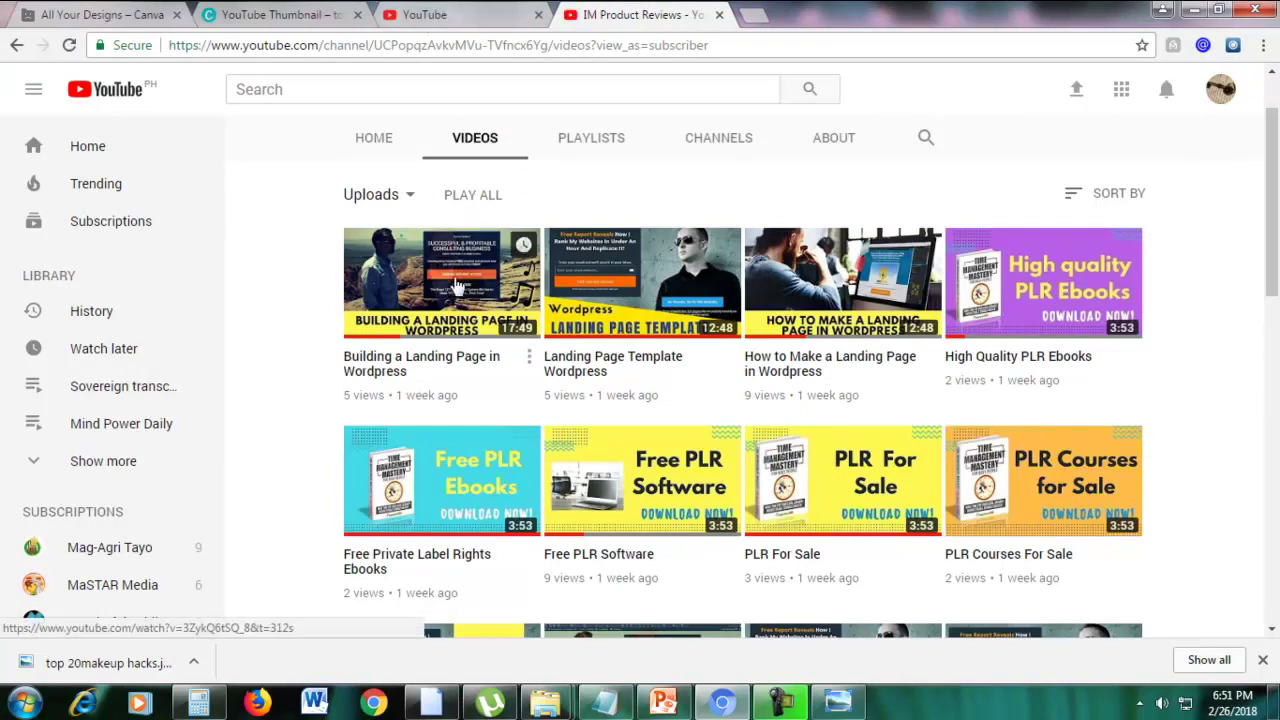
click(465, 15)
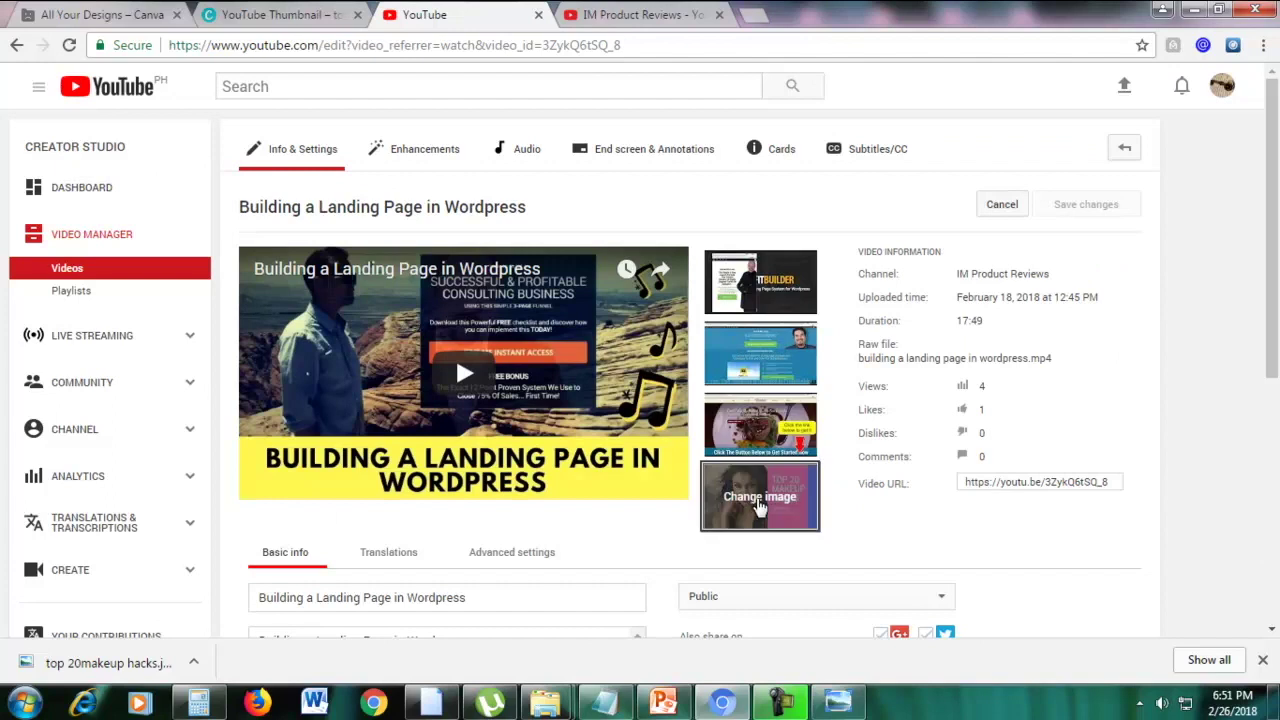
click(617, 48)
key(Return)
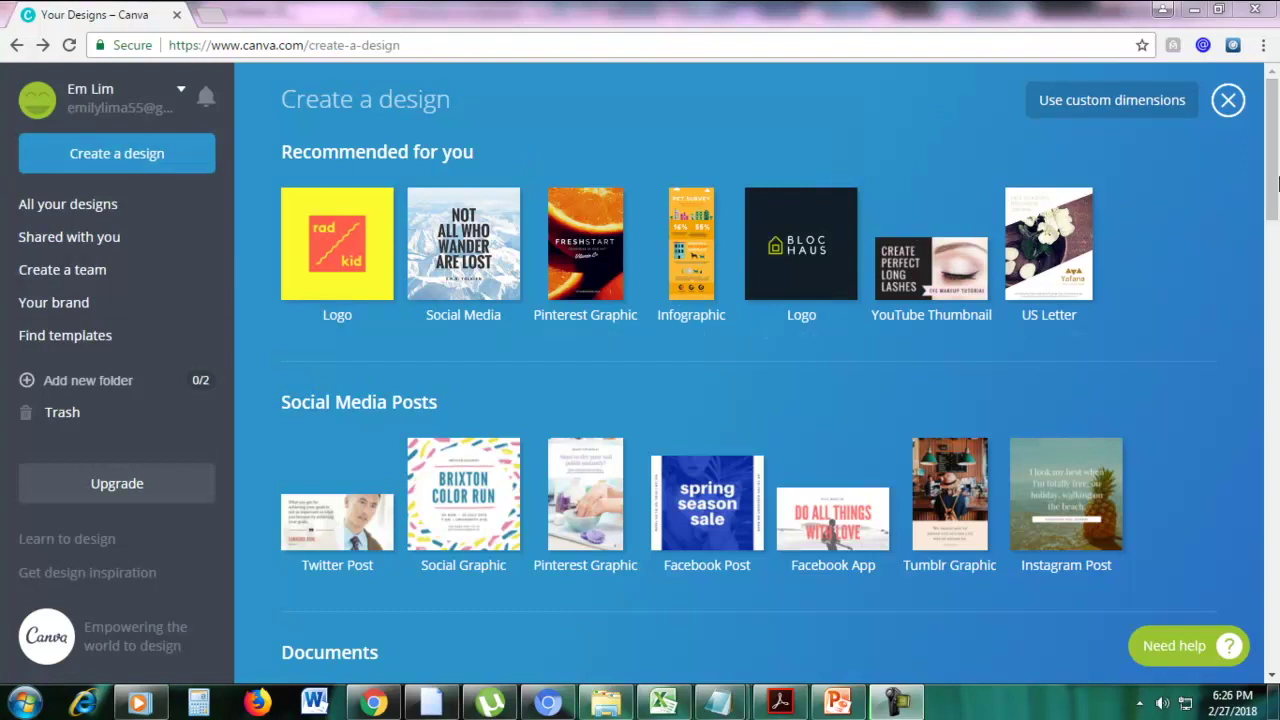
Scroll to Marketing Materials and start a blank Menu design
drag(1272, 187, 1272, 504)
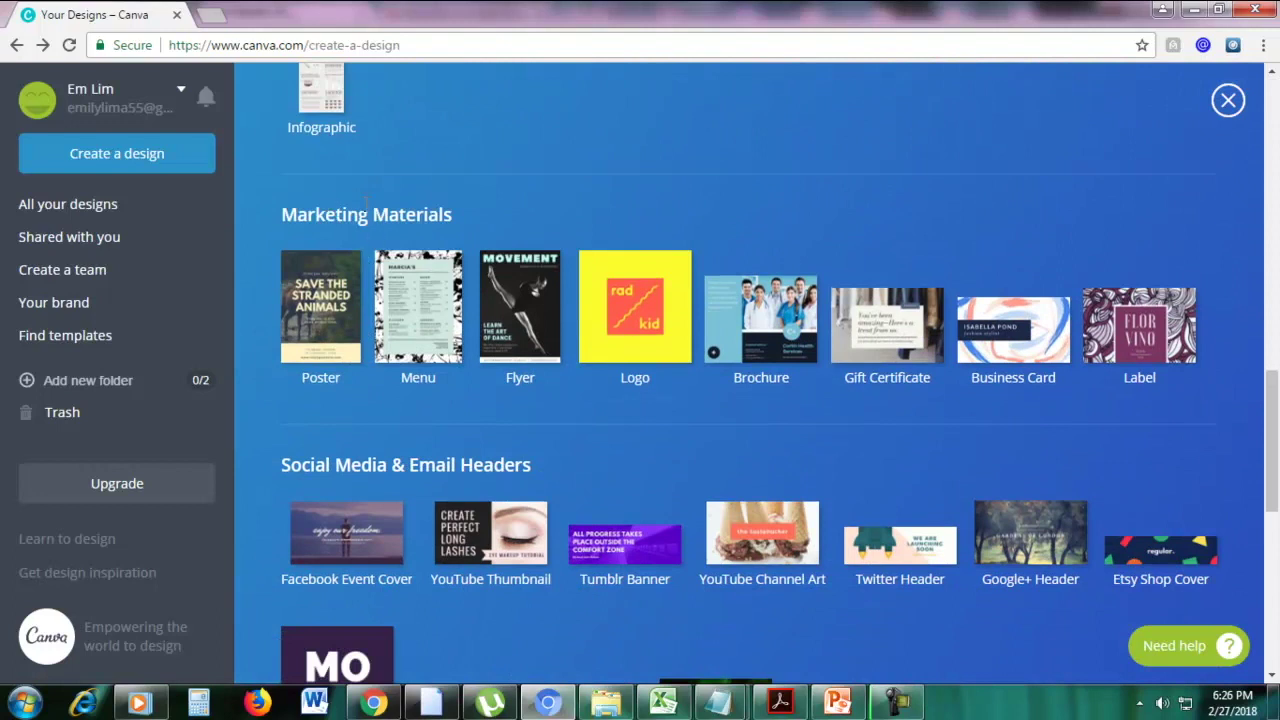
click(403, 326)
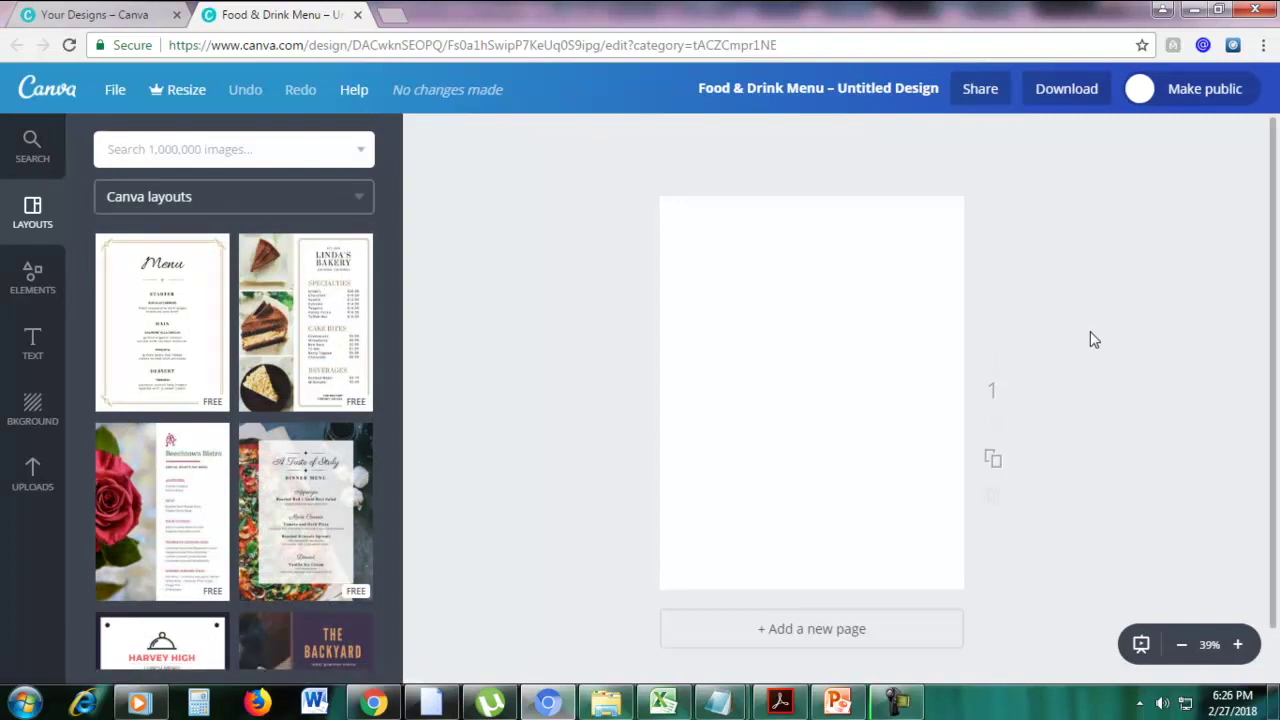
Try the Linda's Bakery layout, then fill the menu page with The Backyard layout
click(316, 352)
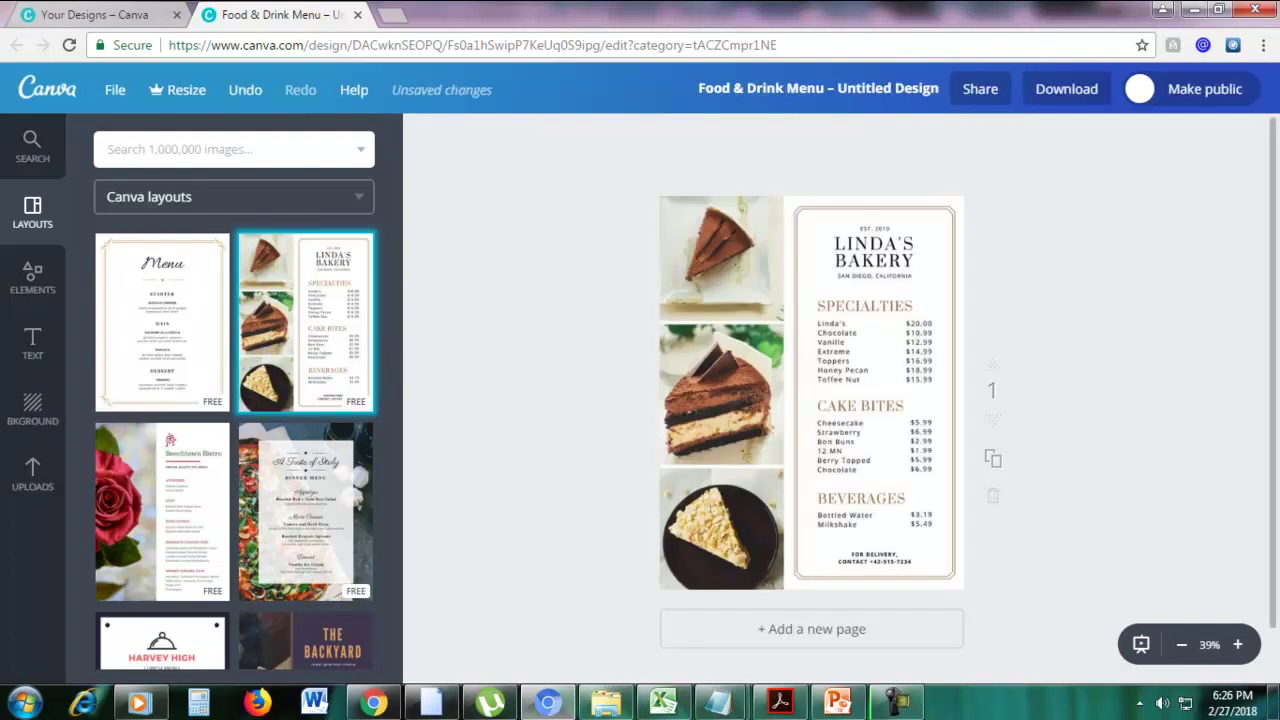
click(1239, 645)
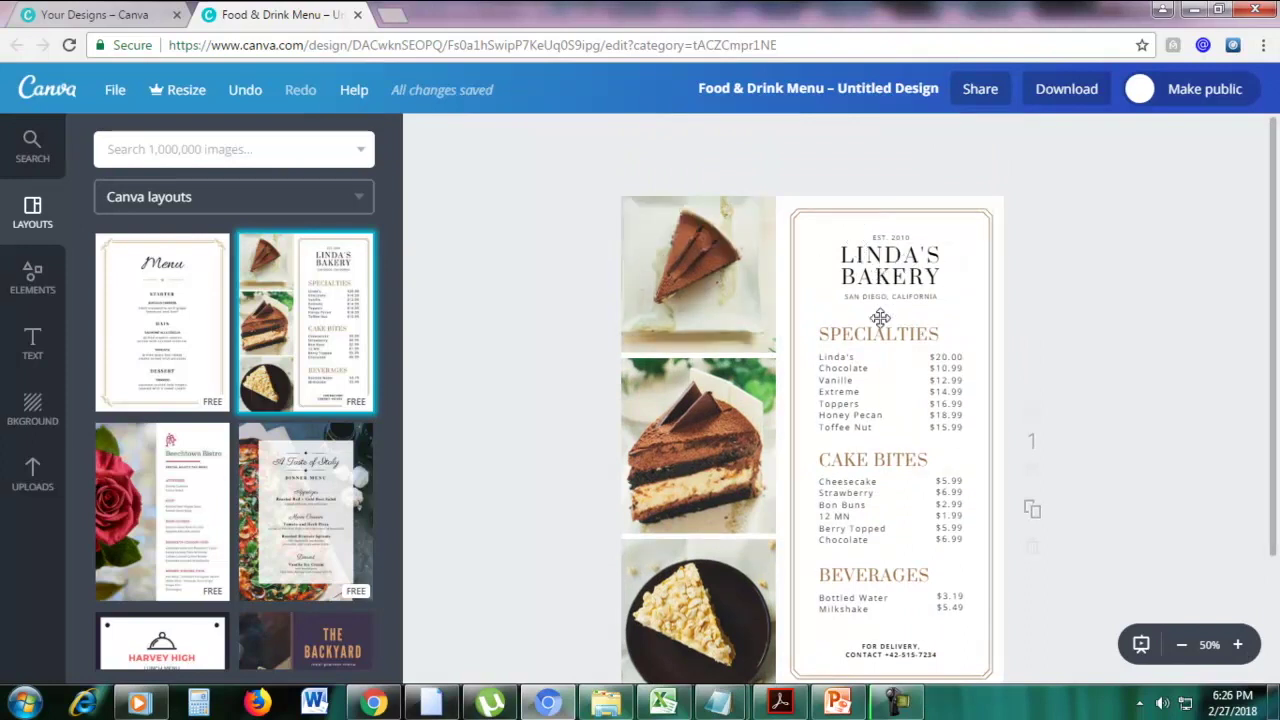
scroll(868, 362, down, 2)
scroll(880, 334, up, 2)
scroll(310, 467, down, 3)
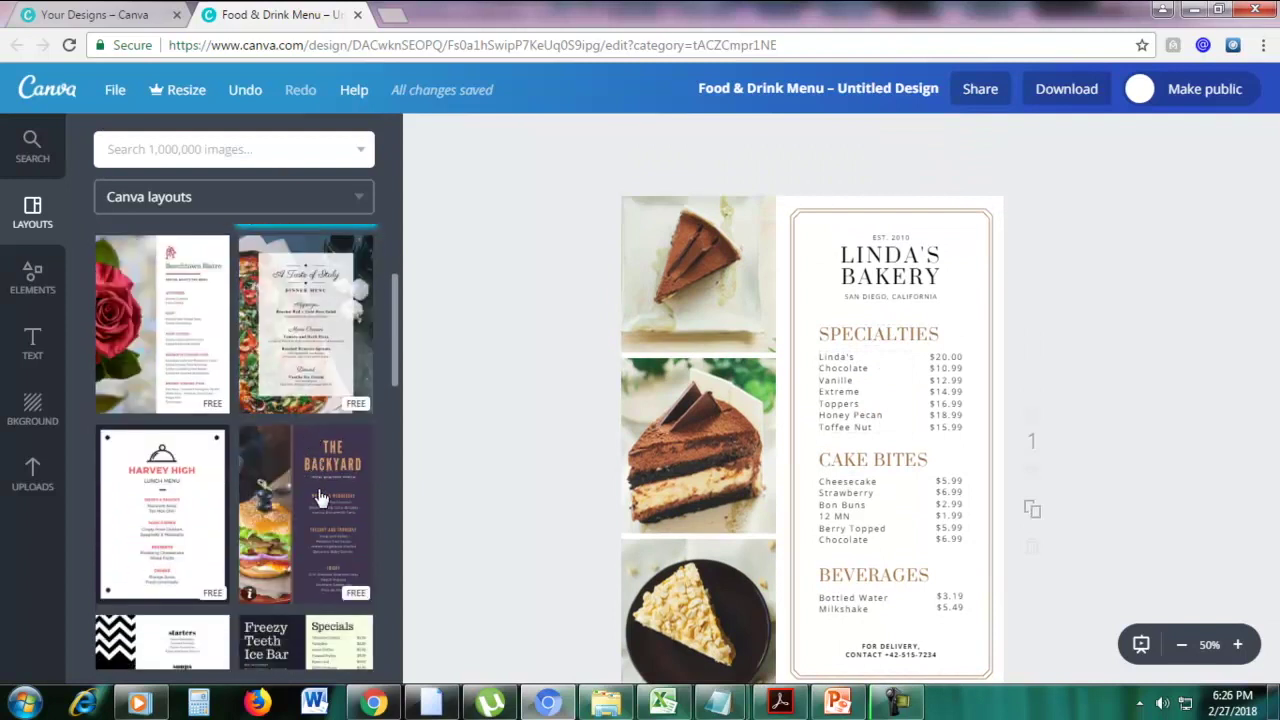
drag(320, 503, 800, 395)
click(1181, 646)
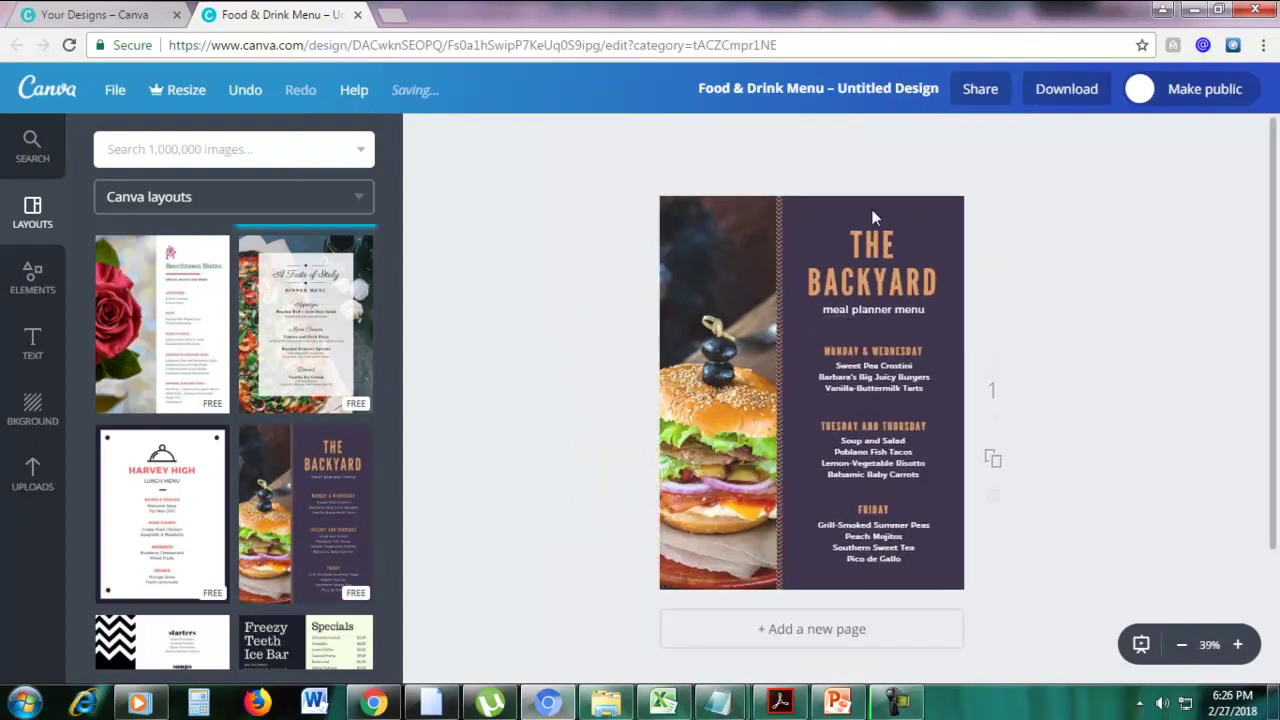
Recolour The Backyard's background panel to the default palette blue, then pick the Harvey High layout
click(872, 202)
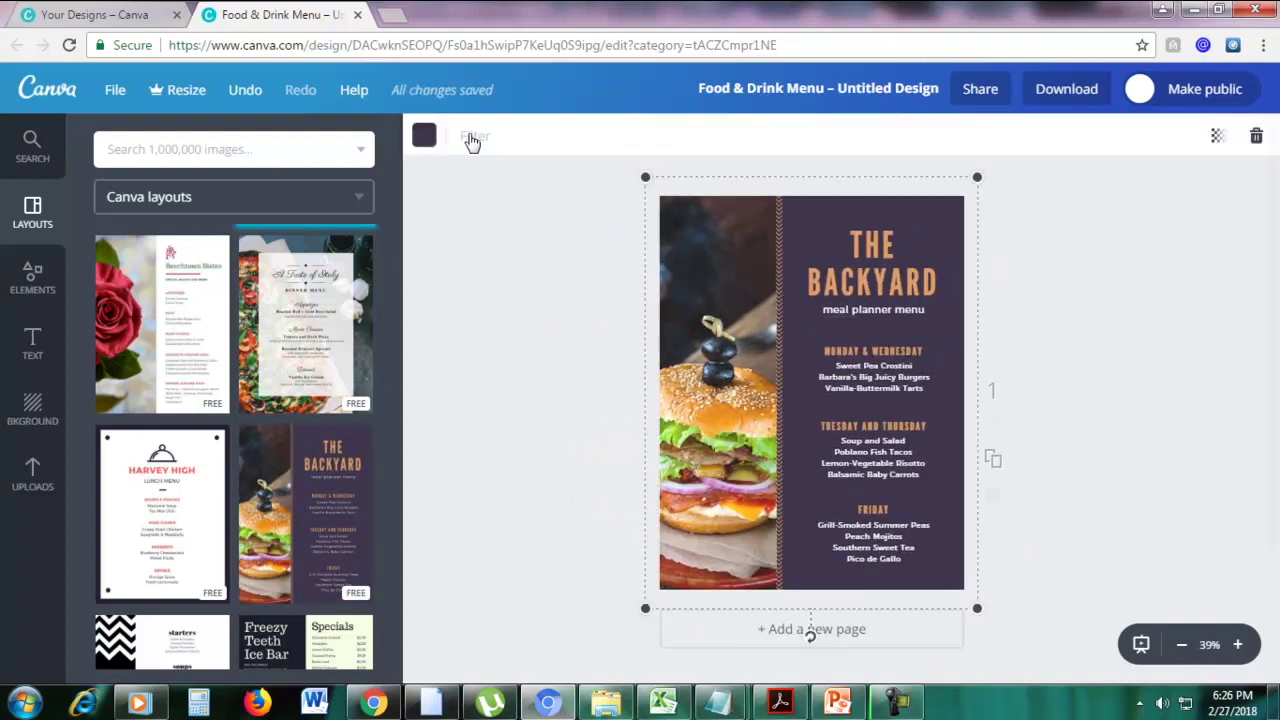
click(426, 136)
click(475, 306)
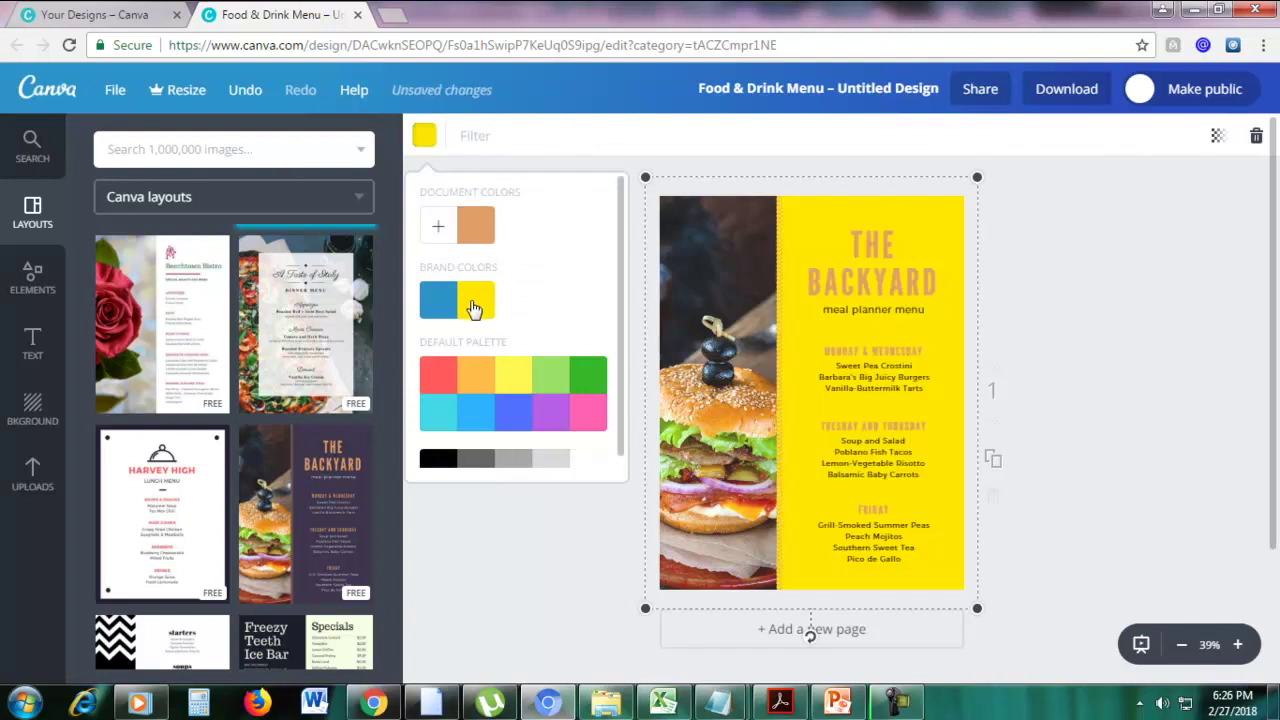
click(442, 305)
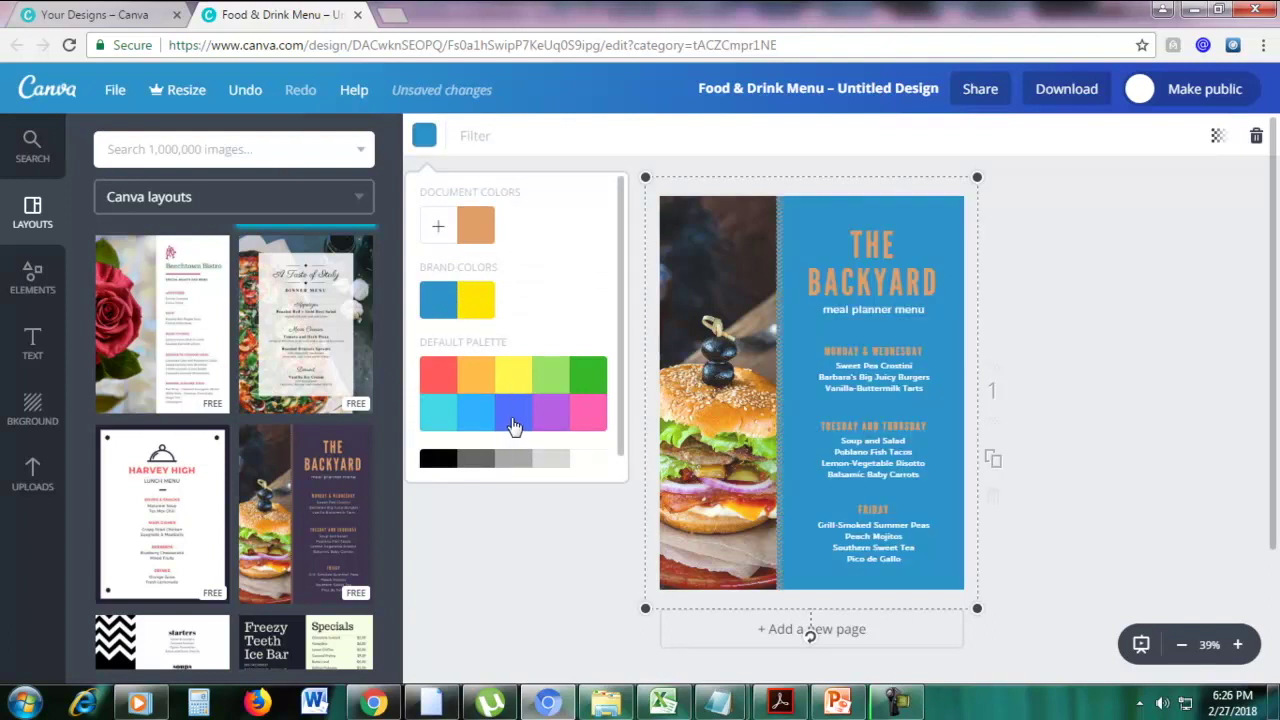
click(516, 423)
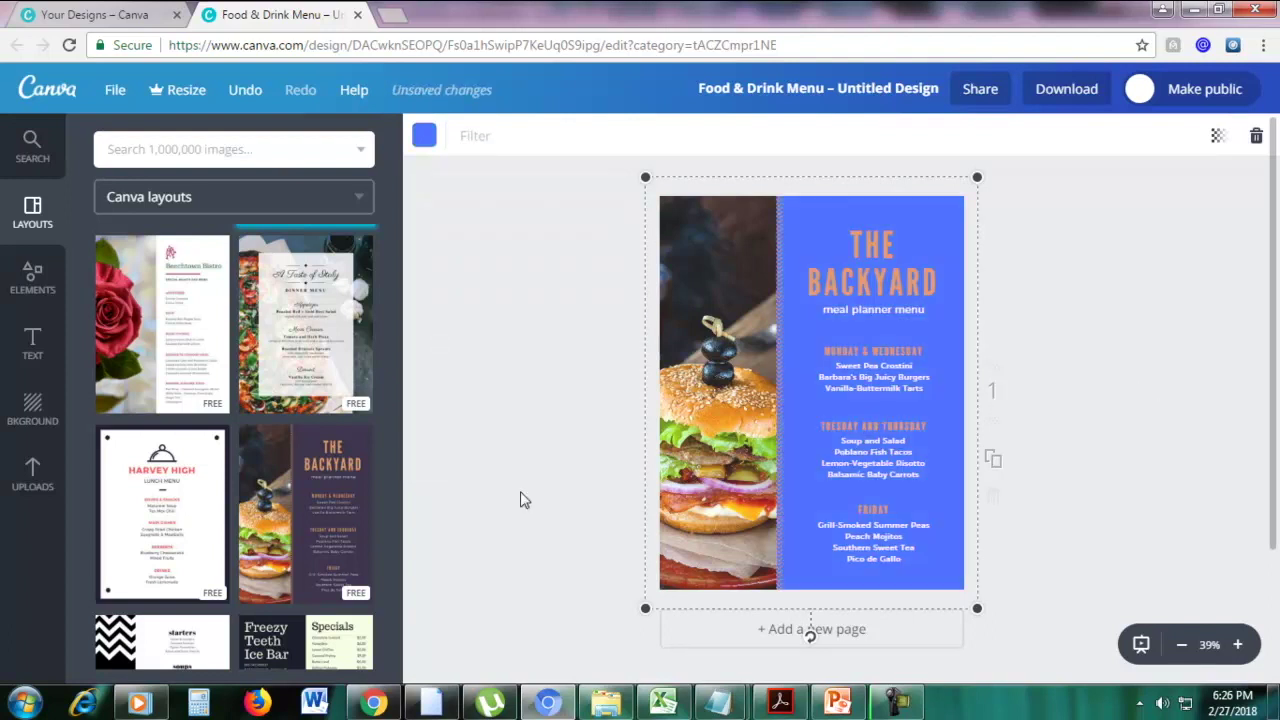
click(167, 497)
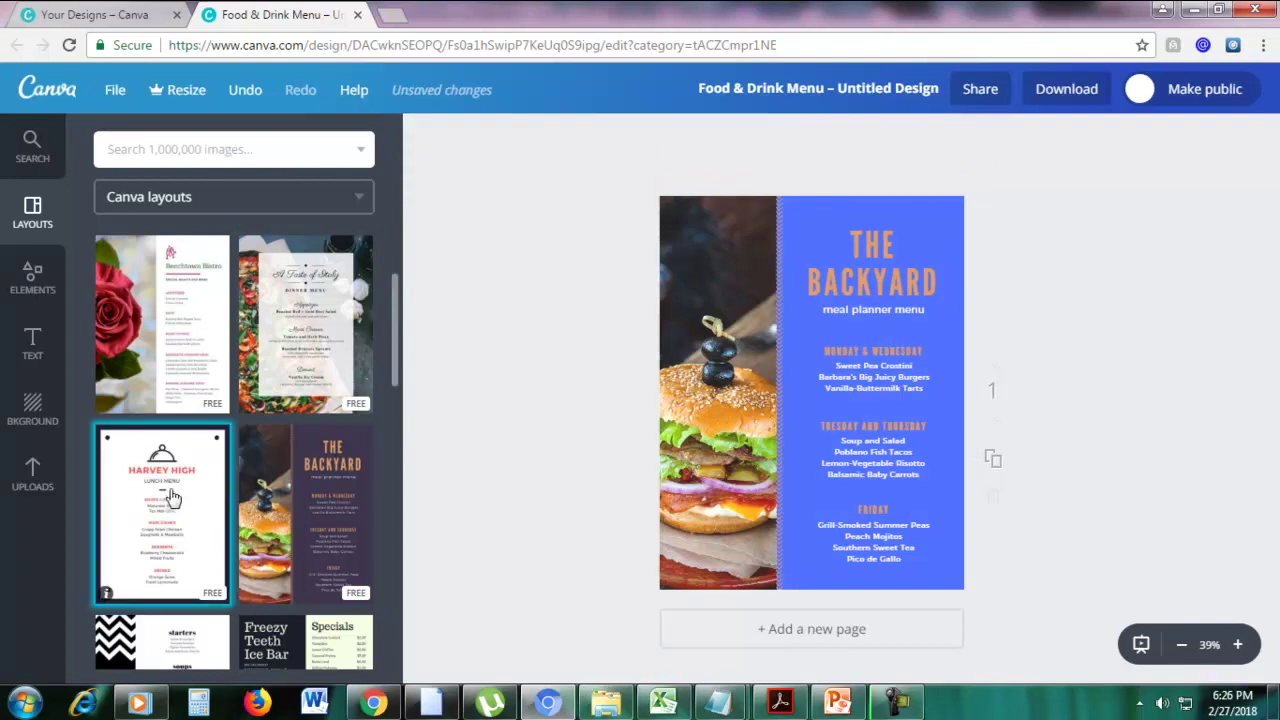
Confirm replacing the page with Harvey High and shift the food sections block right of centre
click(705, 409)
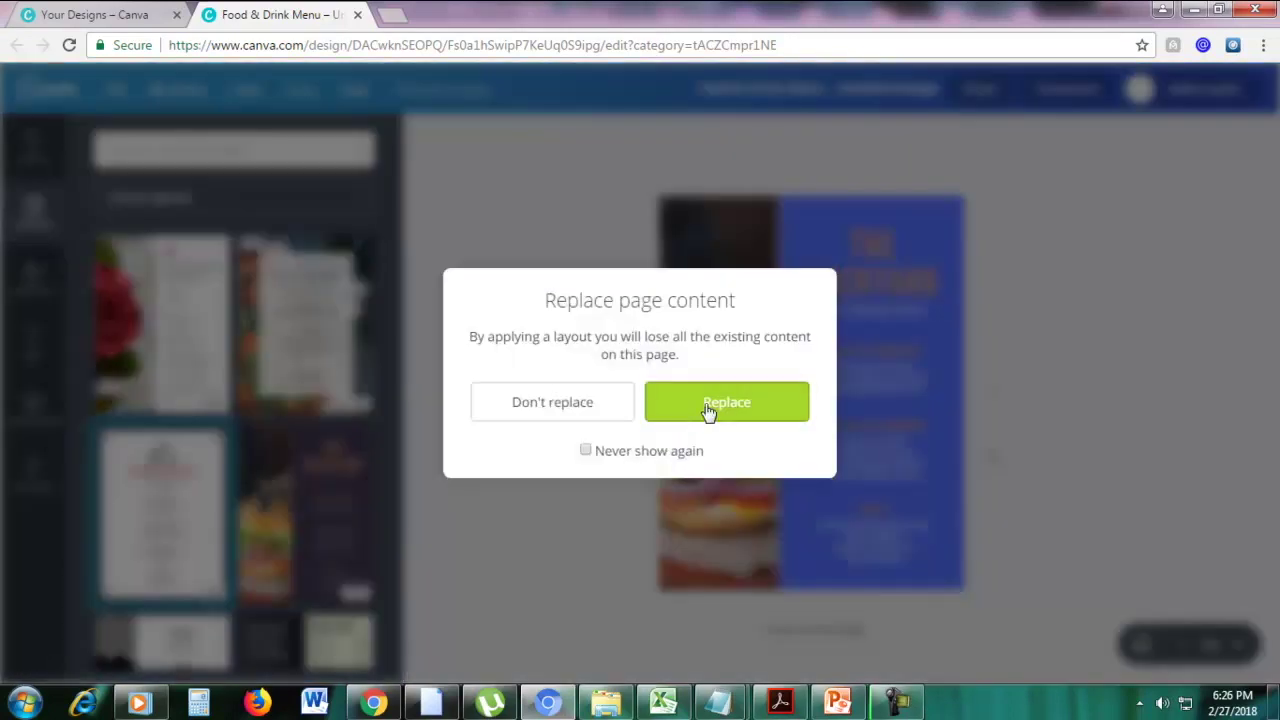
click(1237, 644)
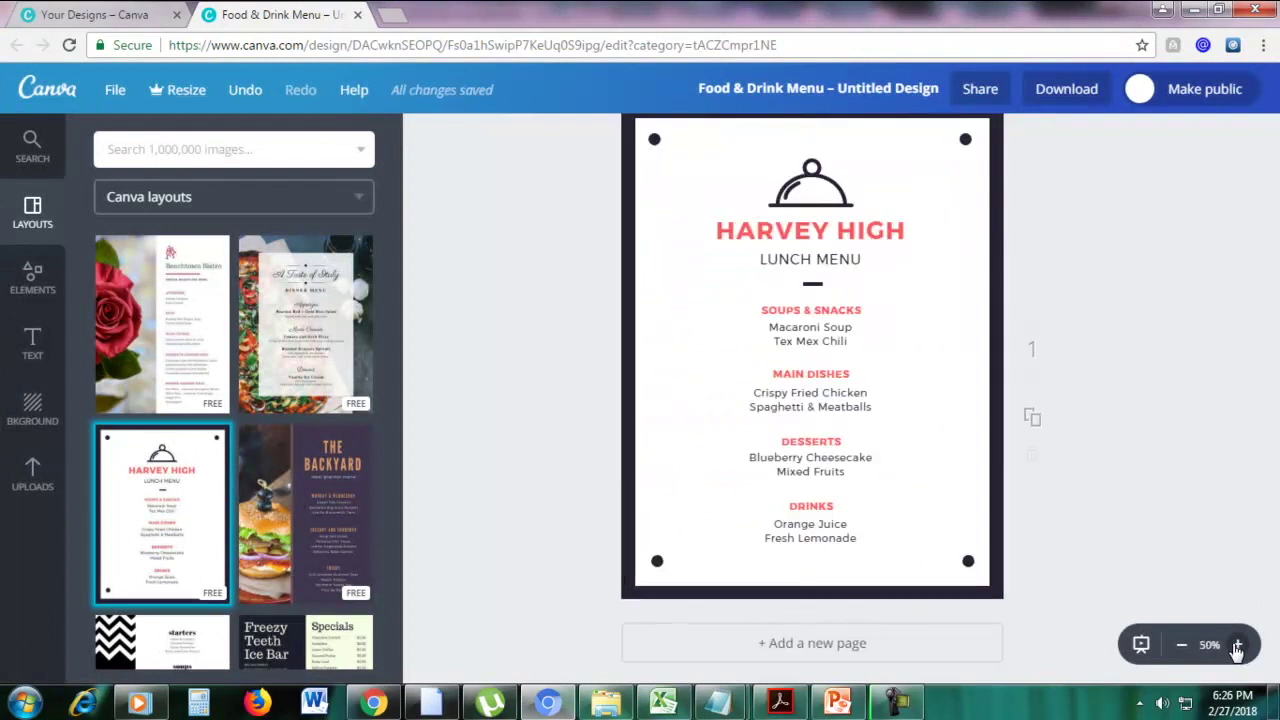
drag(1274, 505, 1274, 475)
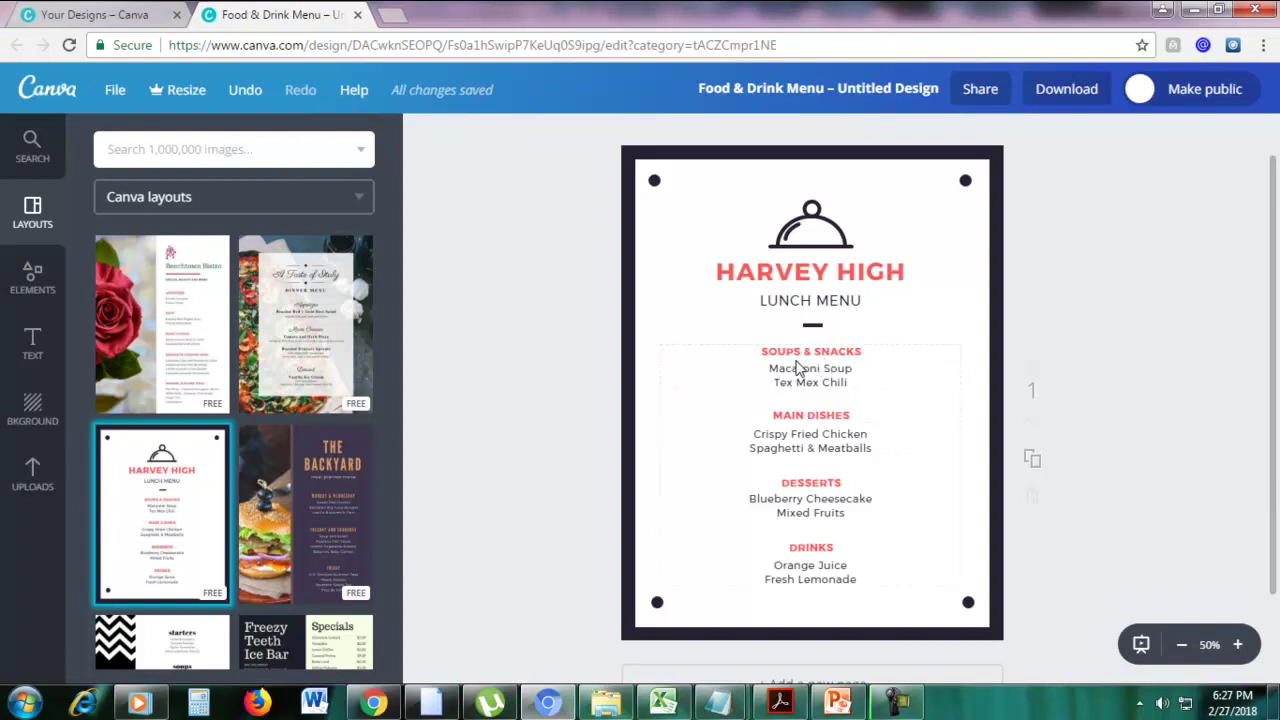
drag(785, 348, 866, 354)
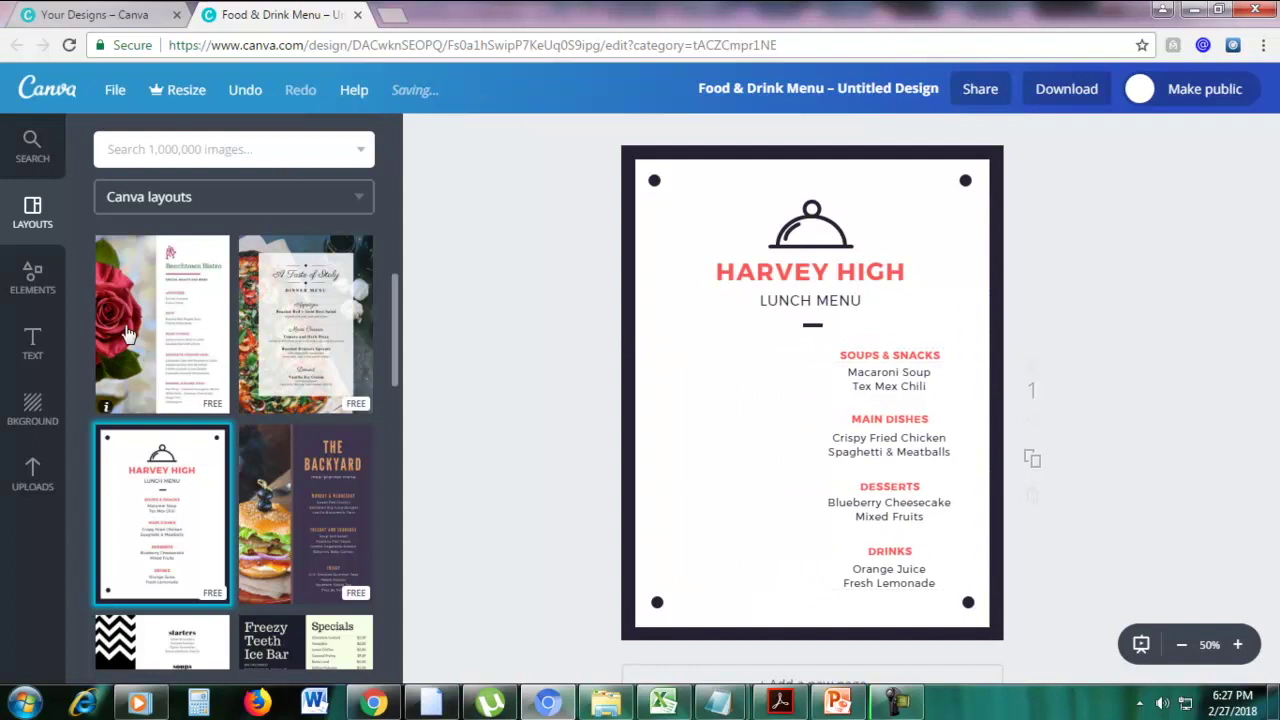
Place a small circular photo frame left of the Soups & Snacks section
click(32, 288)
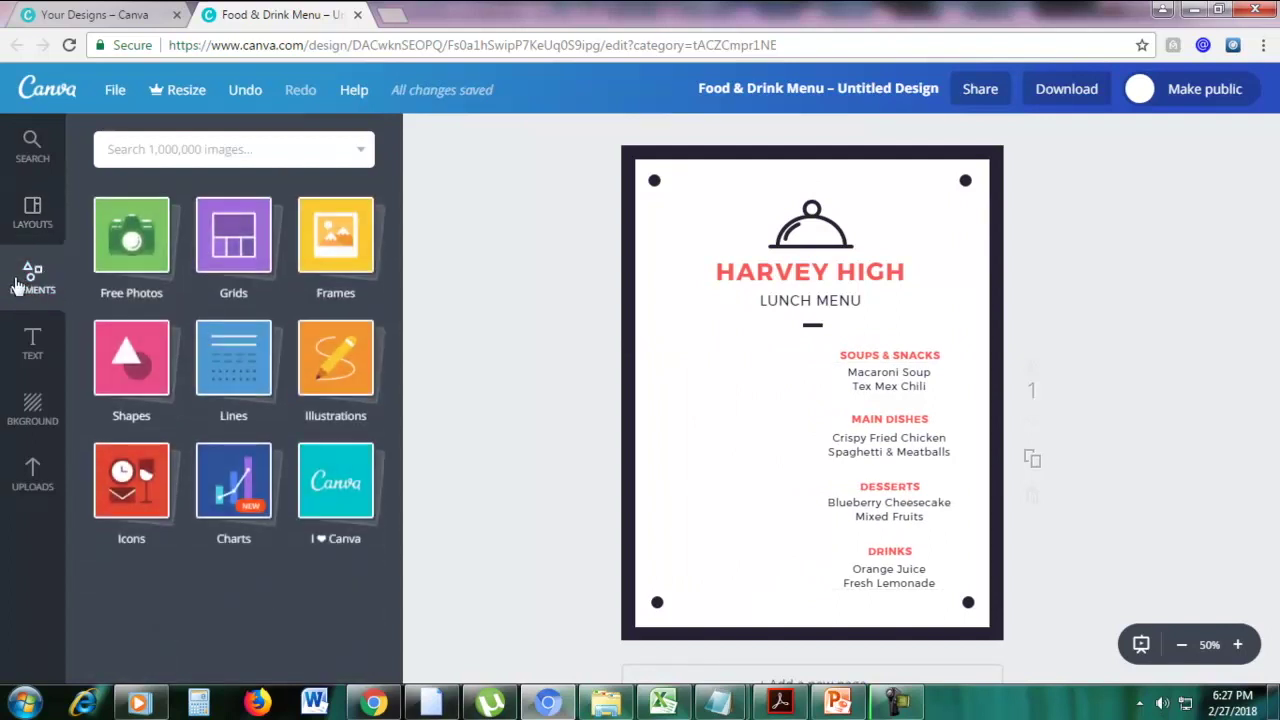
click(340, 255)
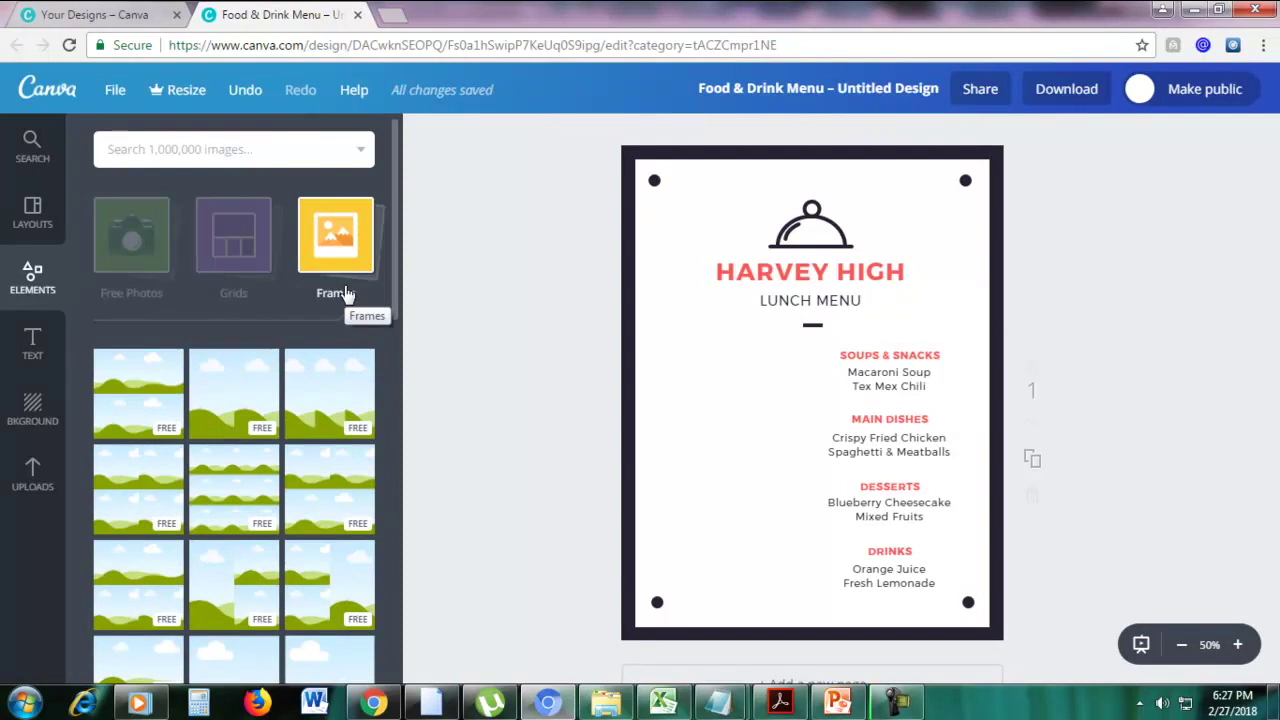
scroll(345, 293, down, 5)
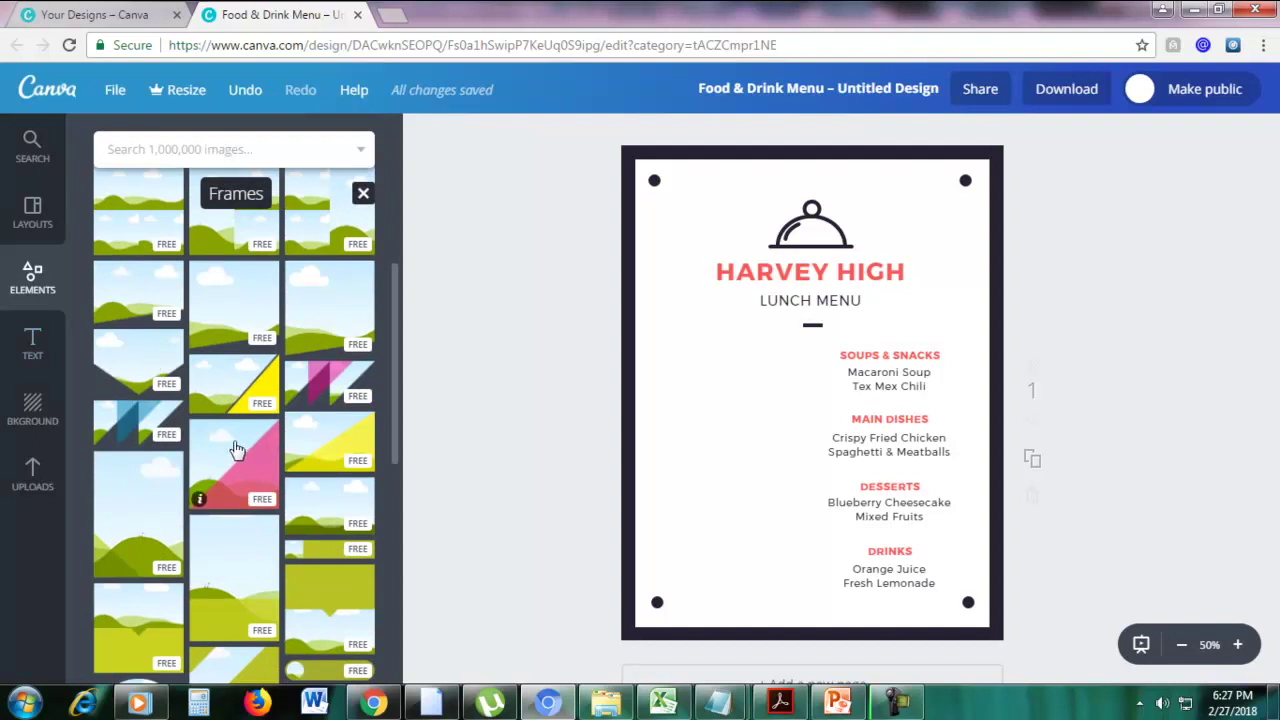
scroll(234, 443, down, 3)
scroll(298, 325, down, 5)
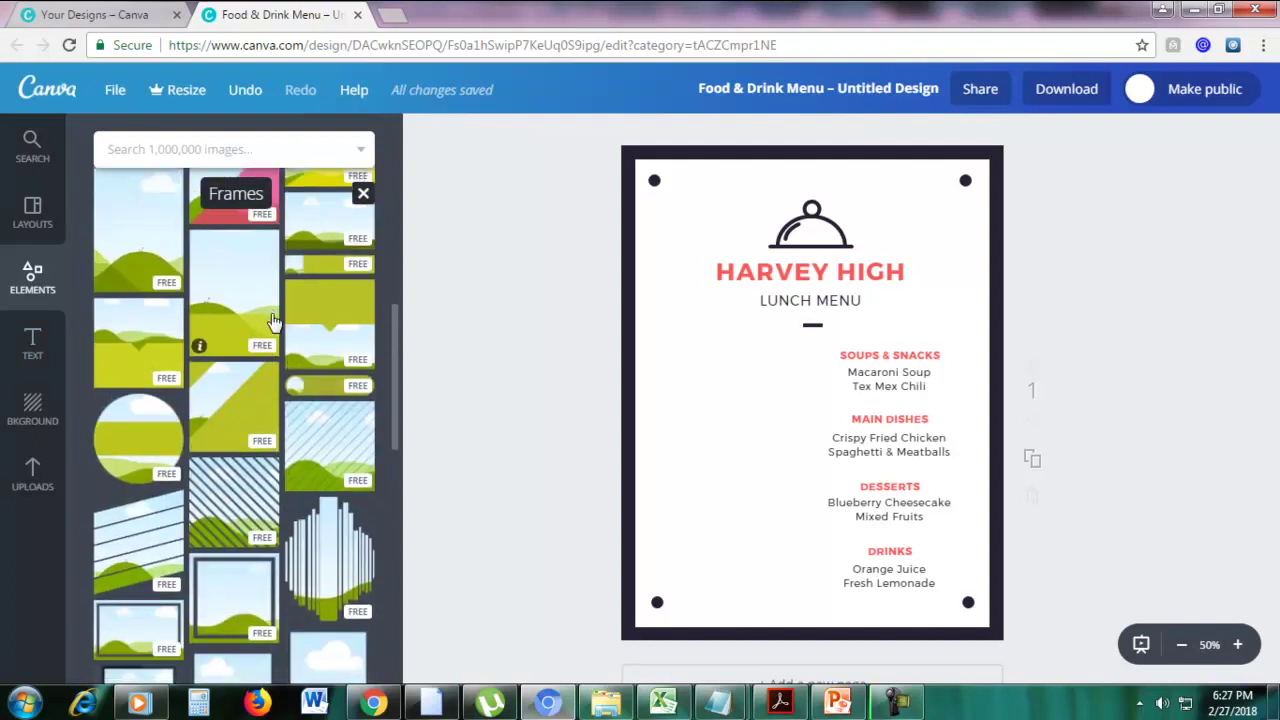
scroll(270, 320, down, 5)
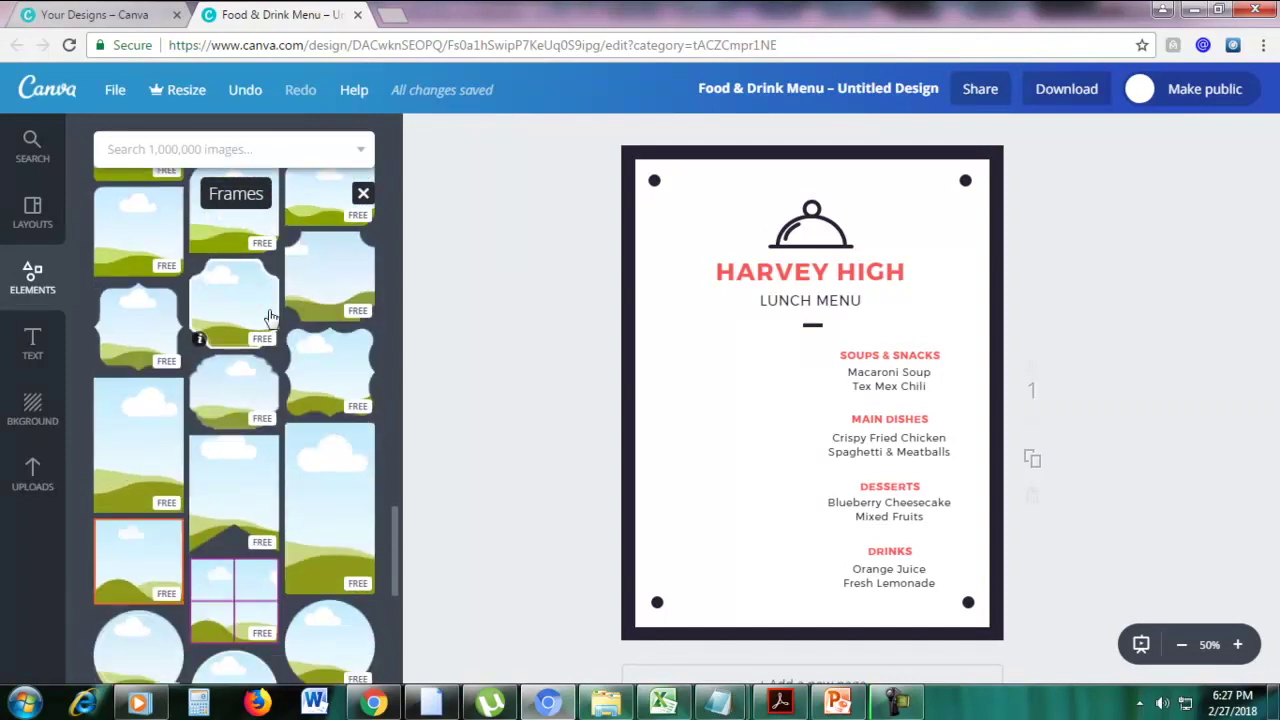
scroll(270, 318, down, 3)
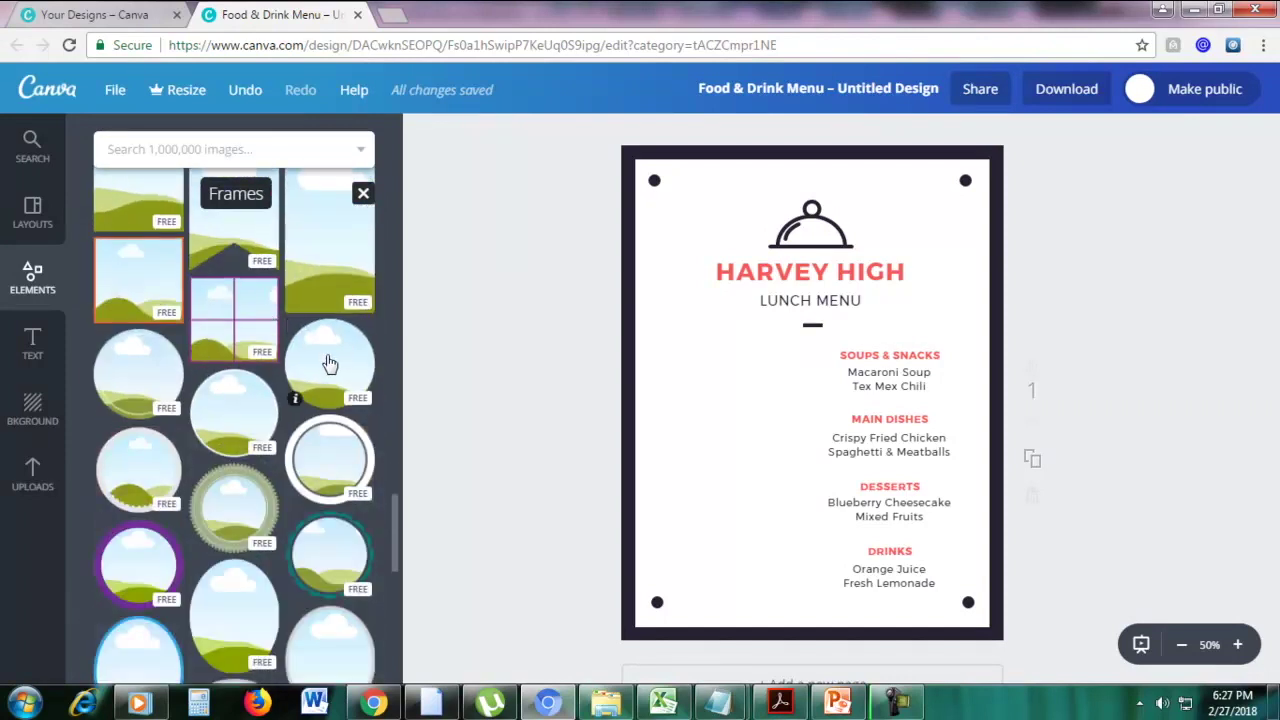
drag(330, 363, 770, 392)
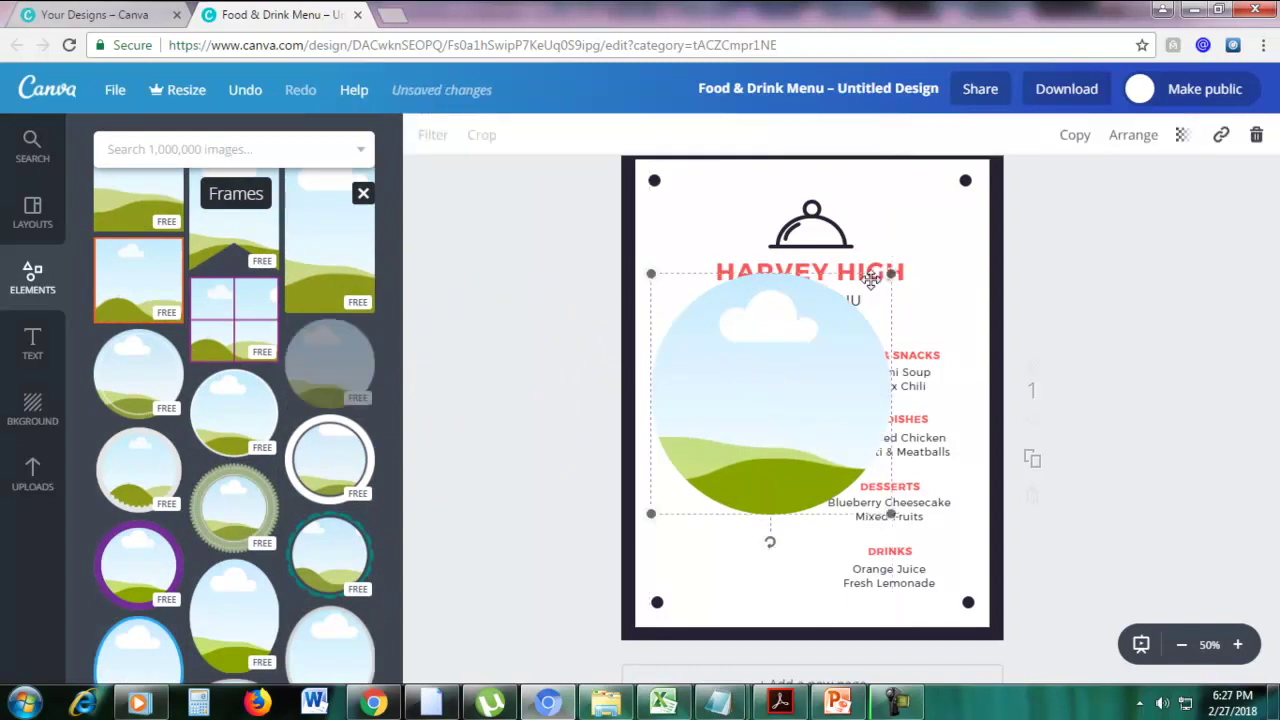
drag(886, 276, 761, 399)
drag(730, 442, 740, 384)
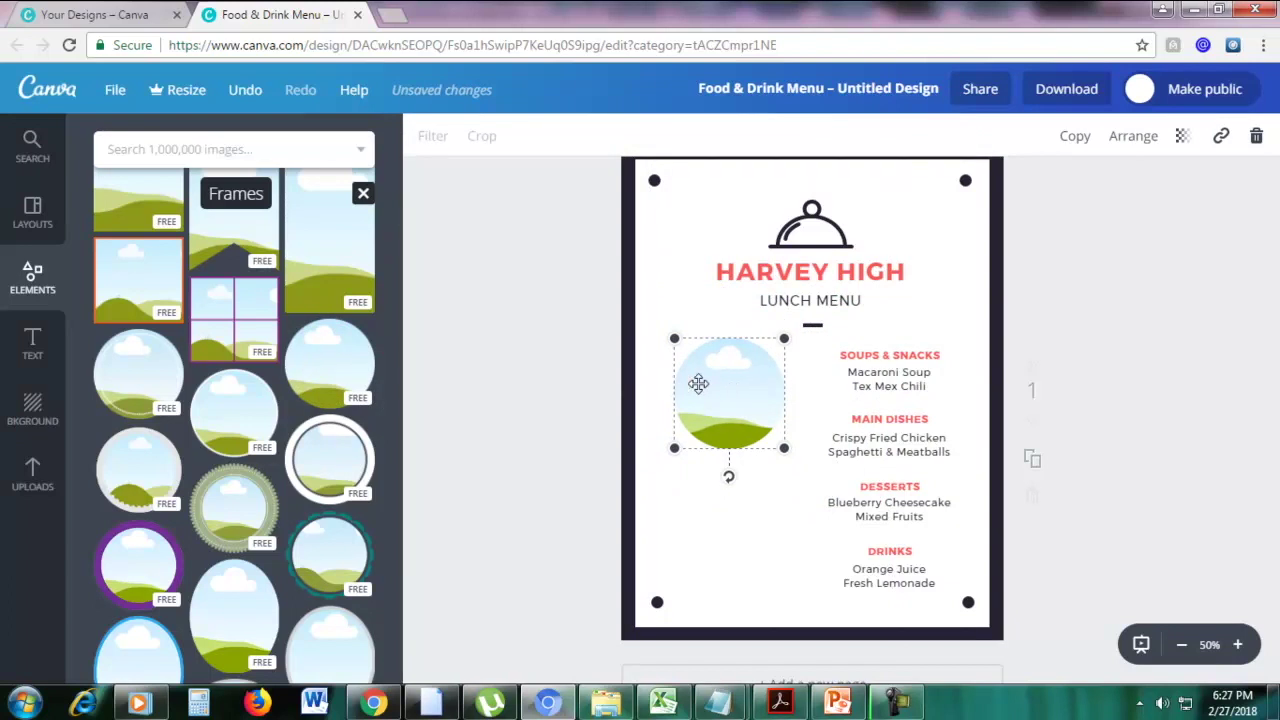
Duplicate the circle frame and move the copy beside Desserts and Drinks
click(1075, 135)
drag(753, 413, 747, 520)
click(1190, 421)
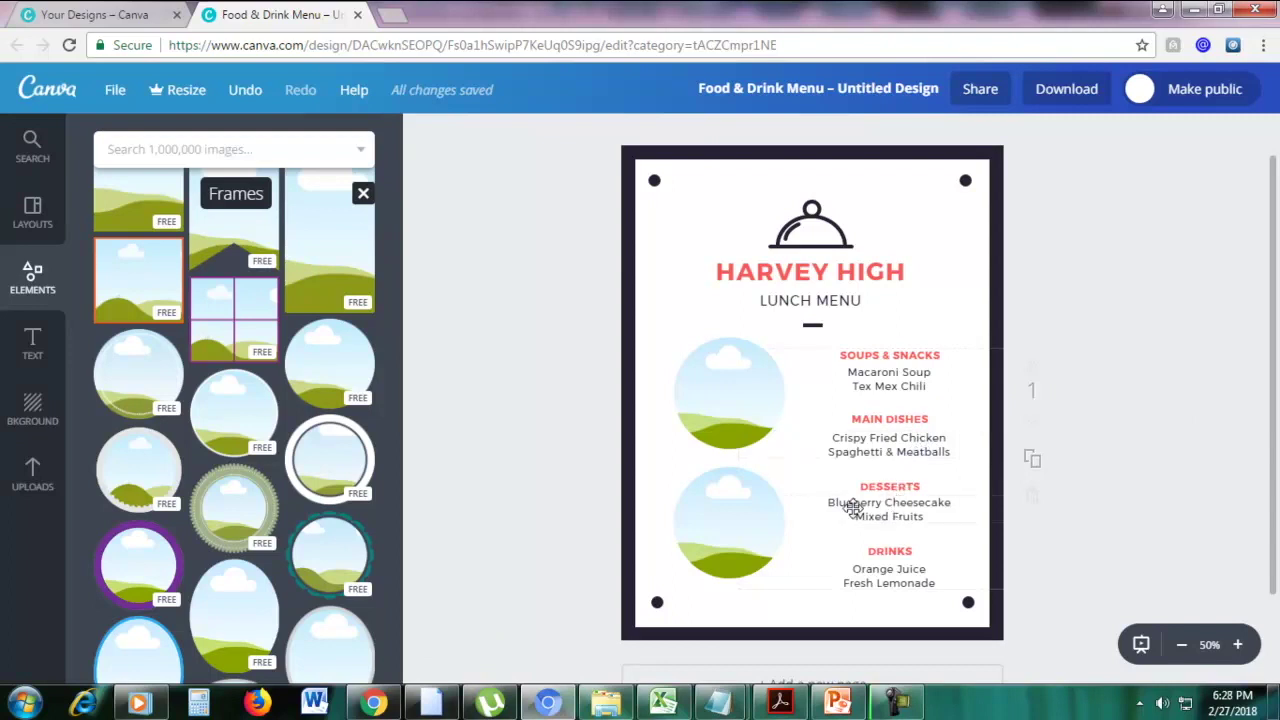
Search Canva's image library for 'fried chicken' and browse the free, $1 and Pro results
click(202, 150)
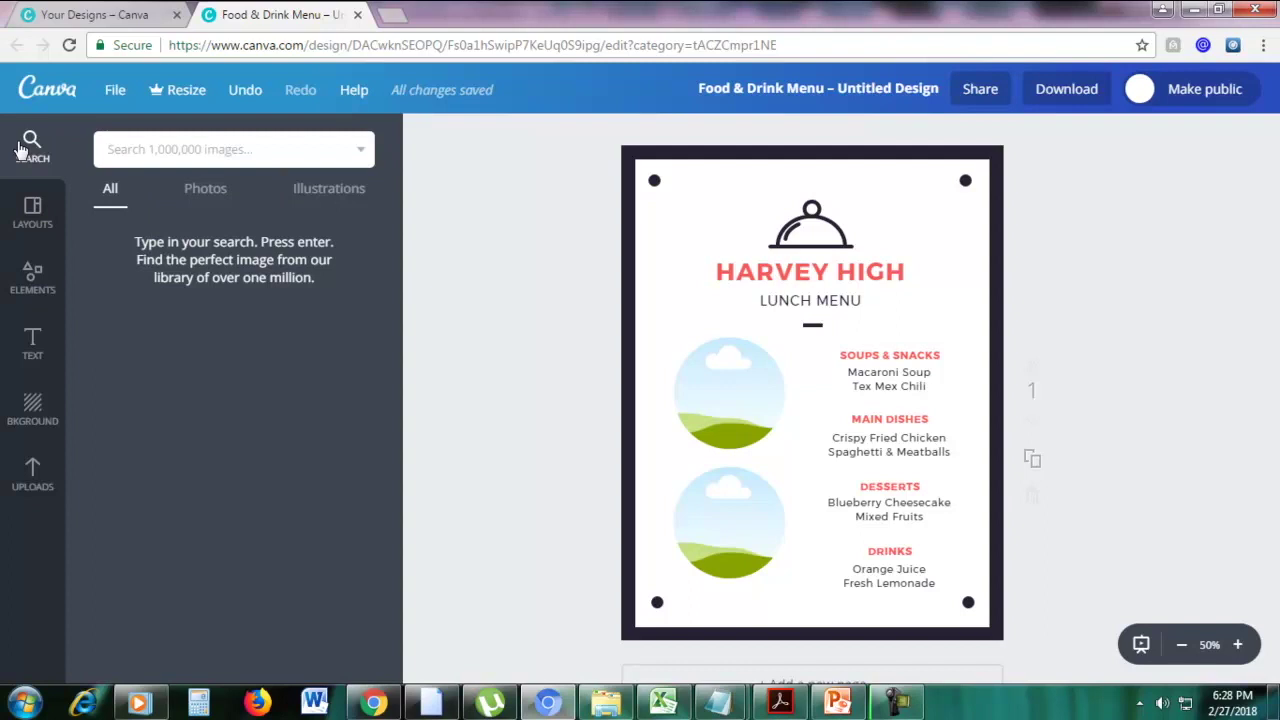
text(fried chicken)
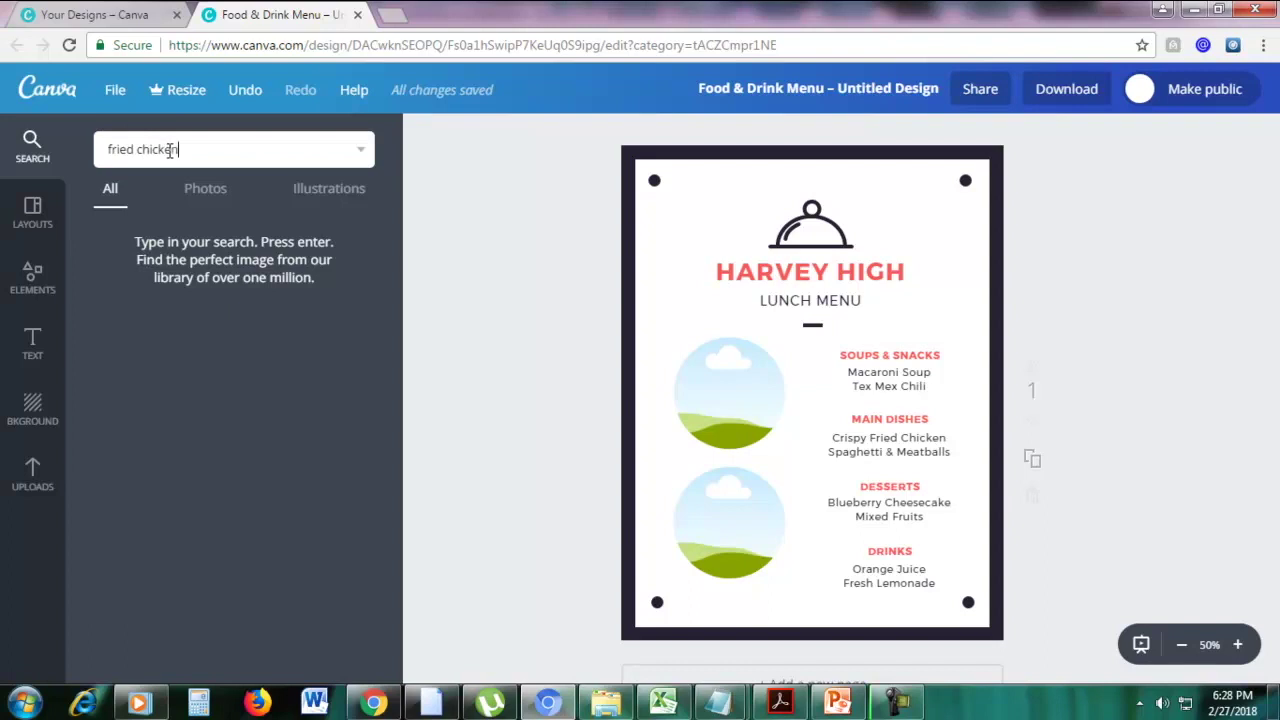
key(Return)
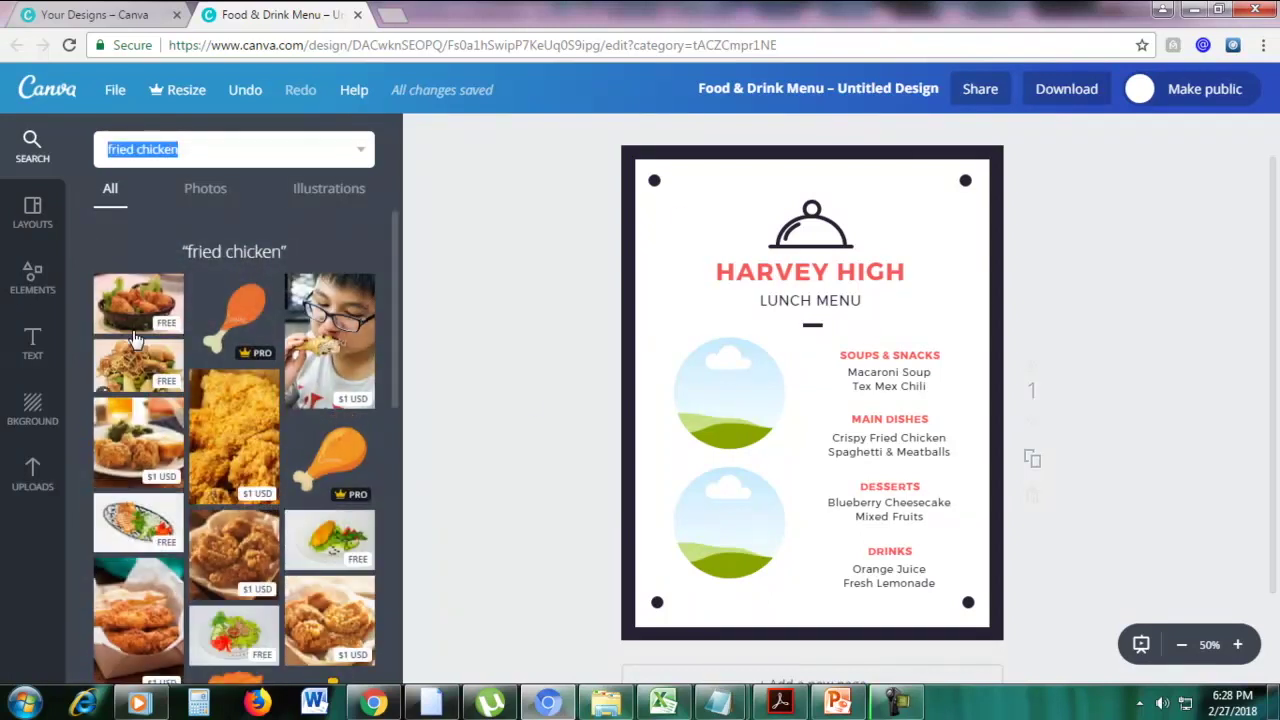
scroll(157, 305, down, 1)
scroll(157, 305, up, 1)
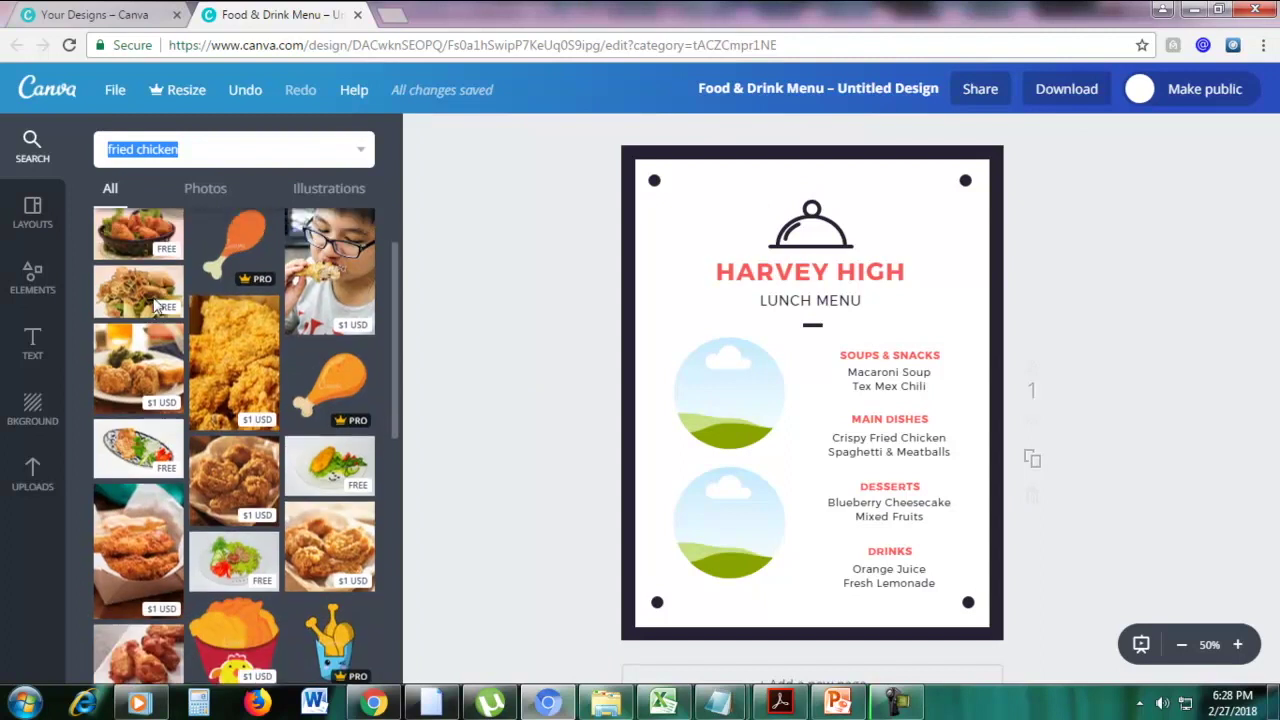
scroll(309, 367, down, 3)
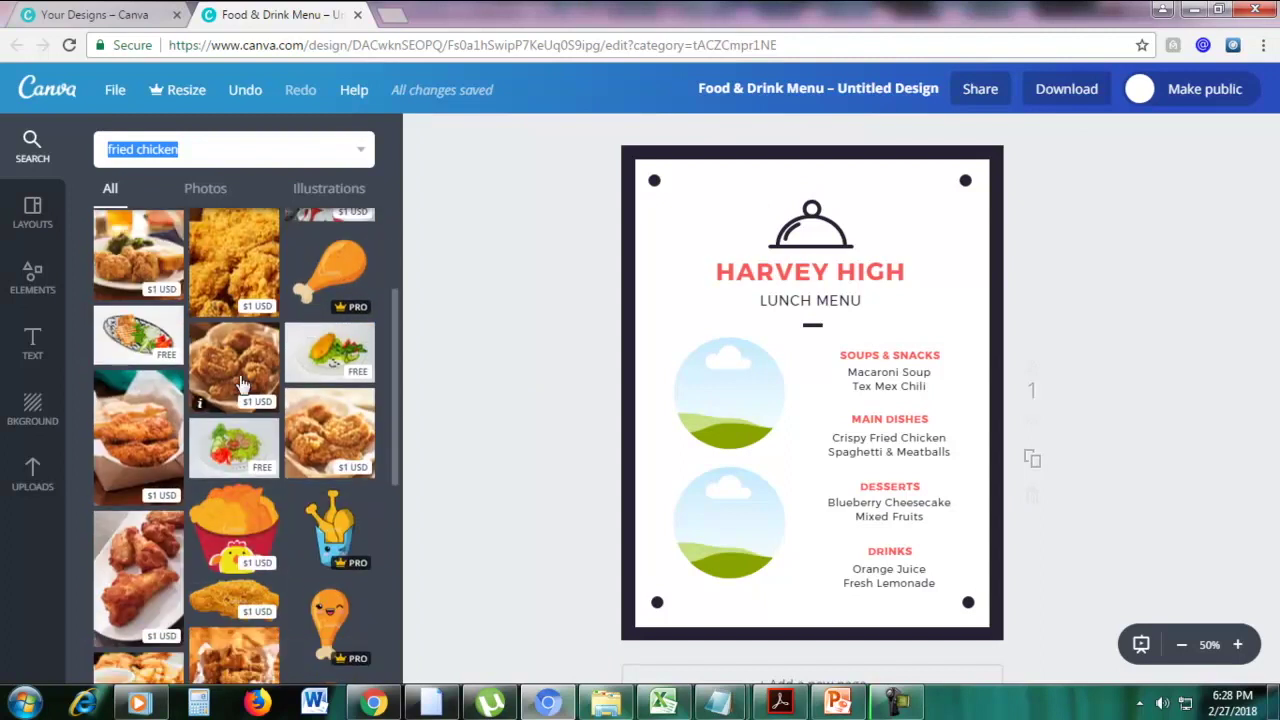
scroll(268, 404, down, 1)
scroll(268, 404, up, 4)
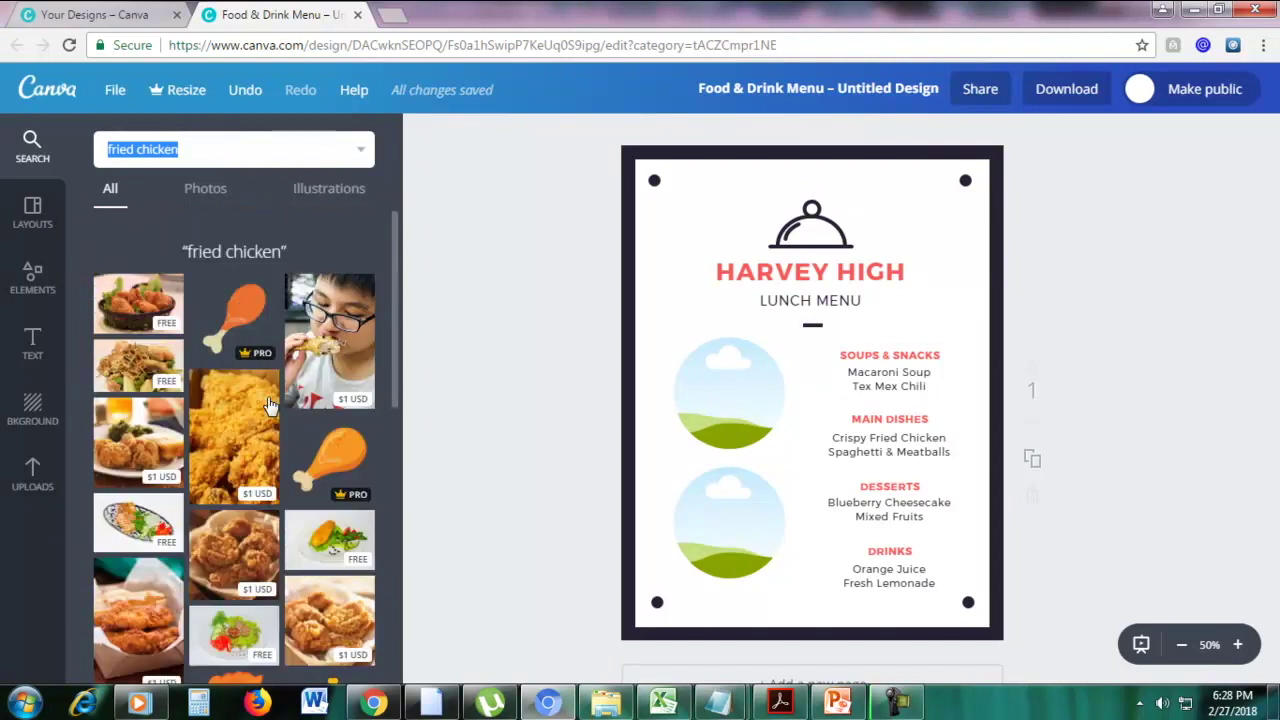
scroll(268, 408, down, 1)
scroll(268, 408, up, 1)
Open Pixabay in a new browser tab and search it for 'fried chicken'
click(398, 10)
text(pixa)
key(Return)
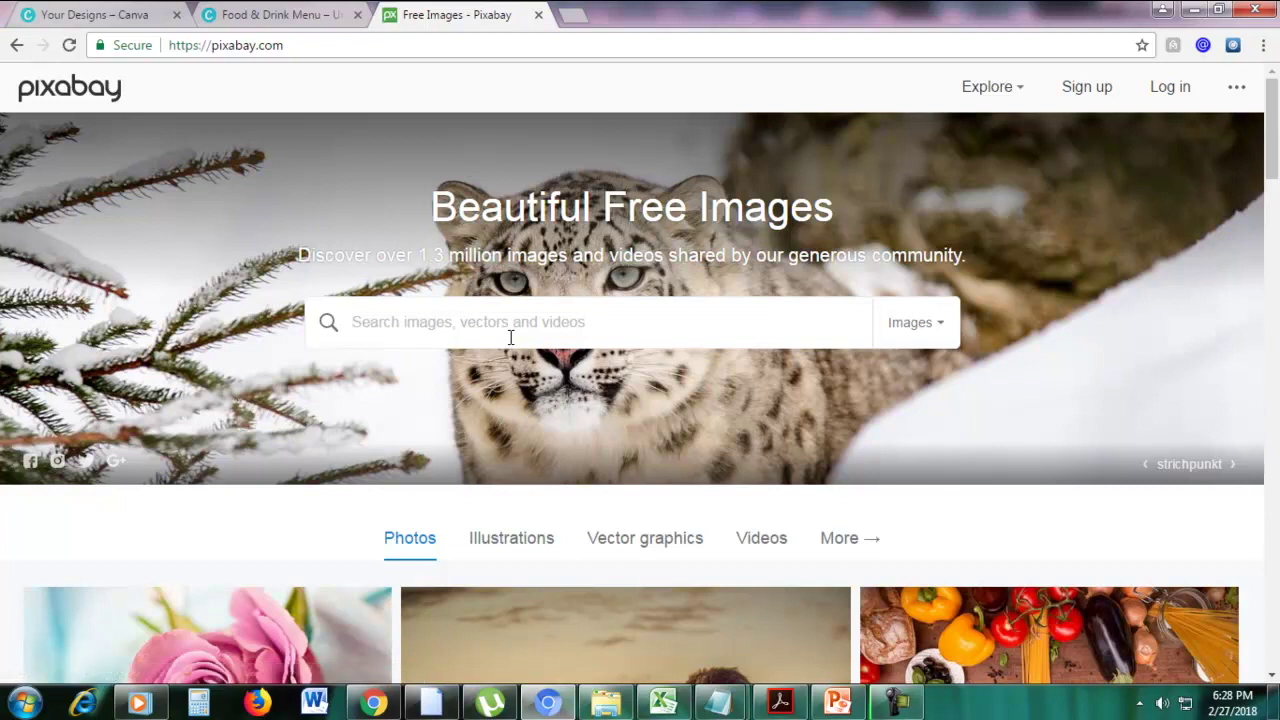
text(fri)
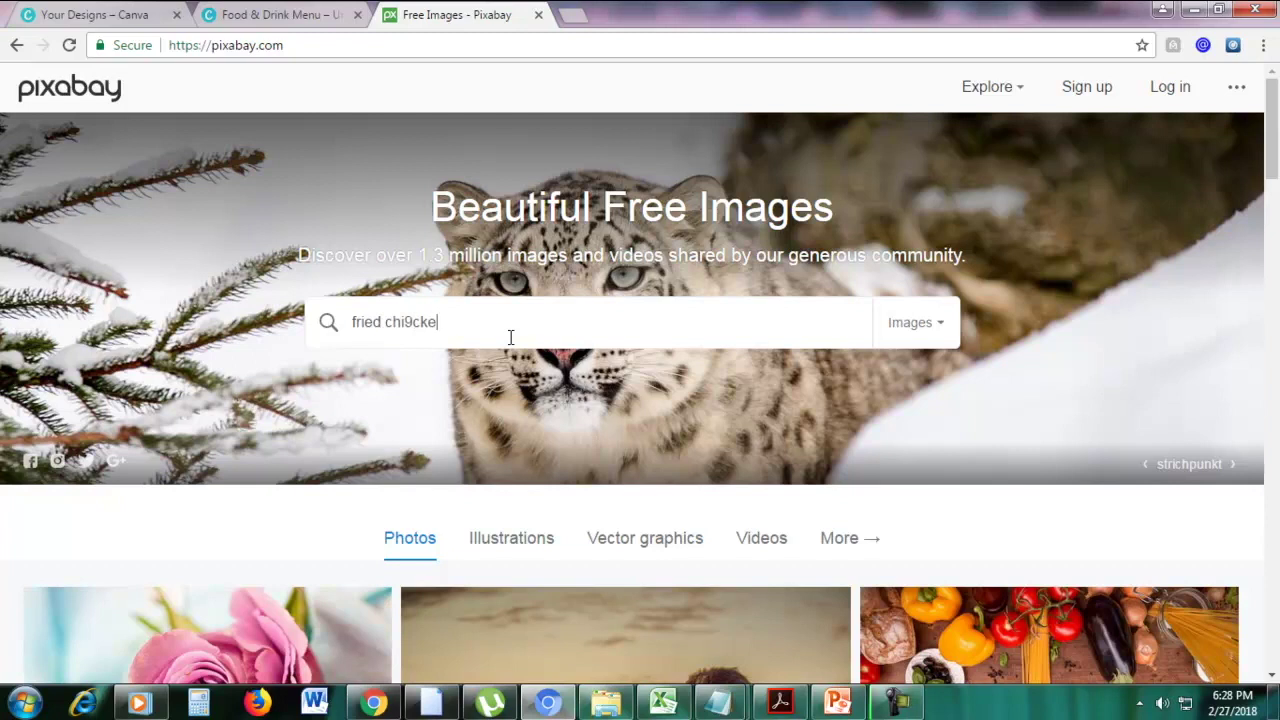
text(ed chicken)
key(Return)
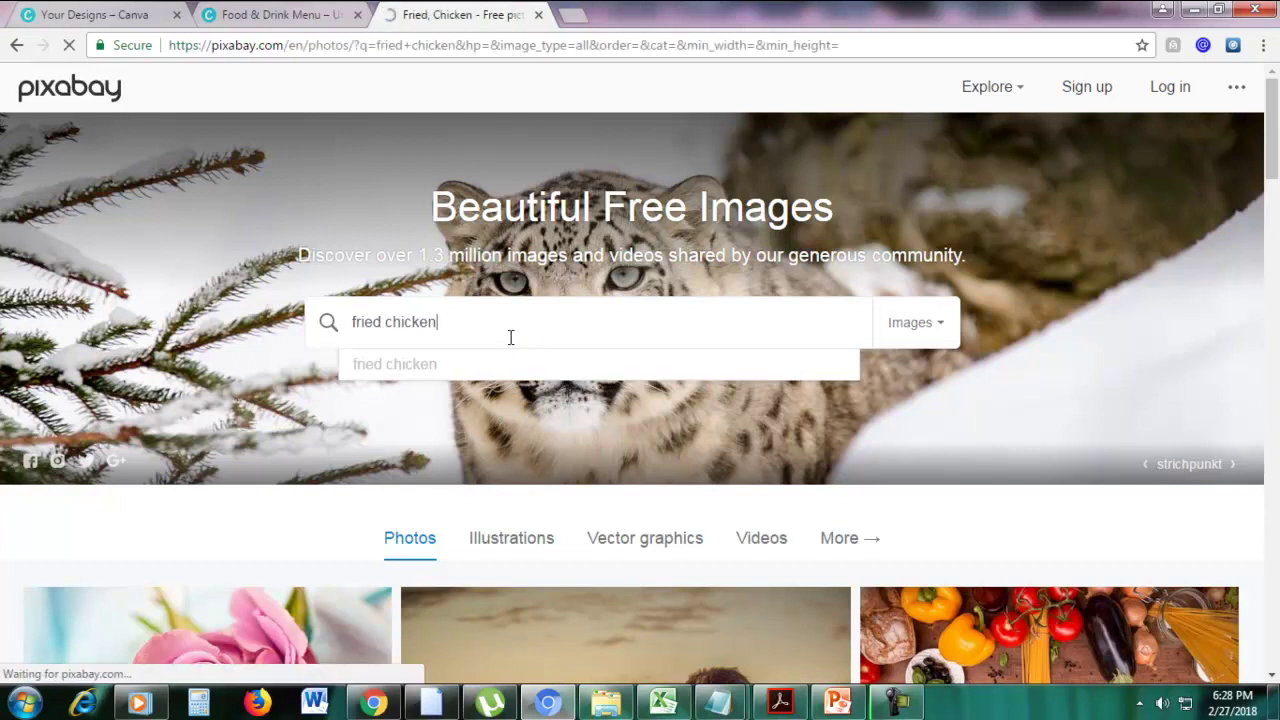
Browse the 185 free fried chicken images, then return to the Canva menu tab
scroll(1205, 372, down, 3)
scroll(1205, 372, down, 3)
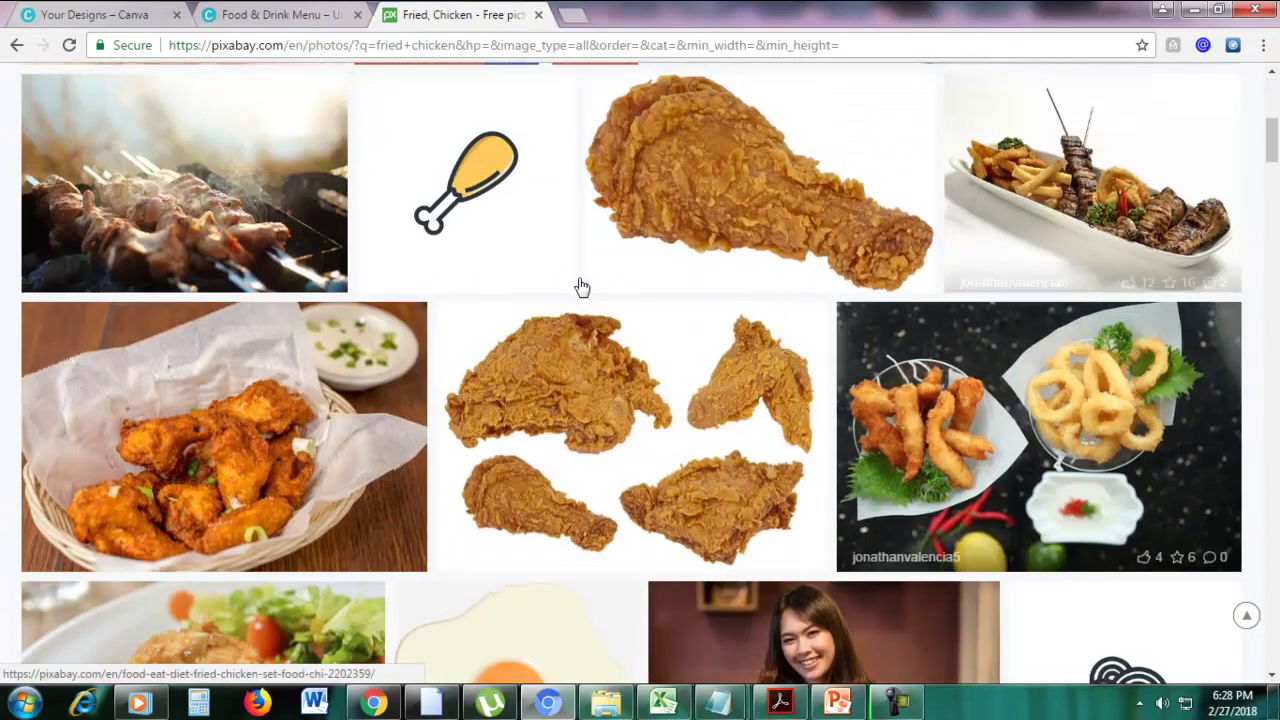
scroll(577, 286, down, 6)
scroll(418, 390, down, 3)
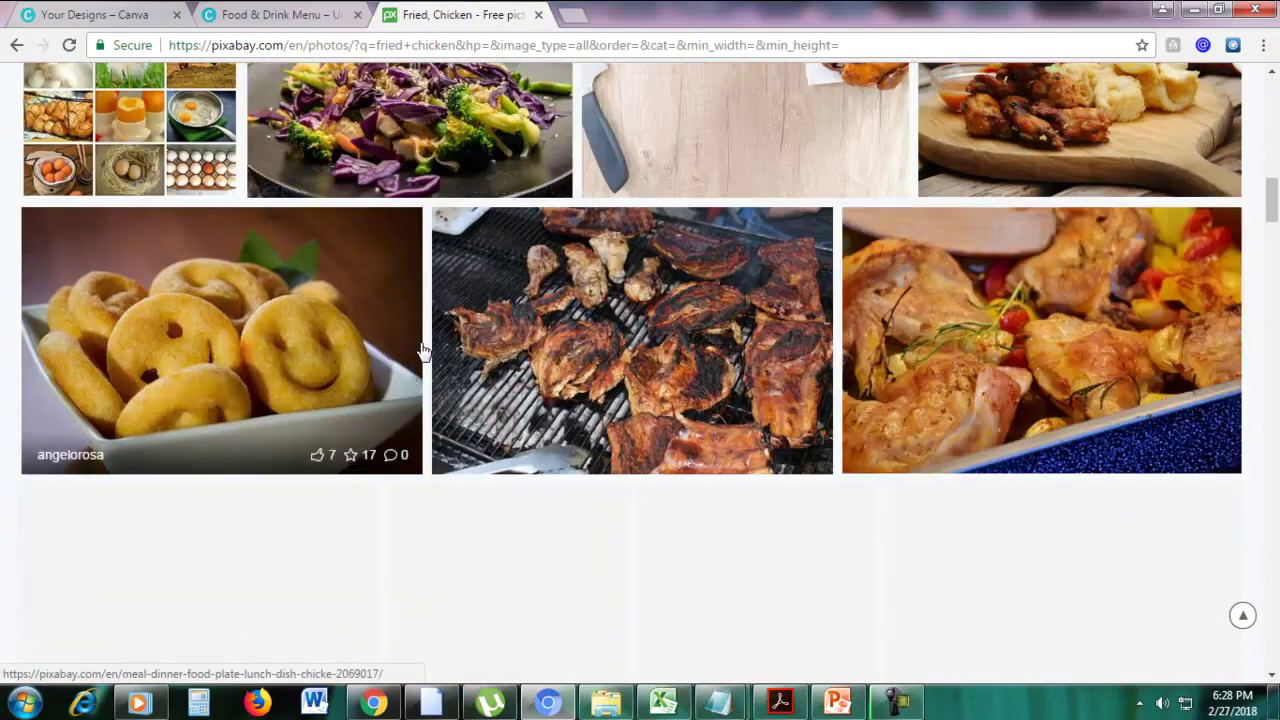
scroll(423, 349, up, 13)
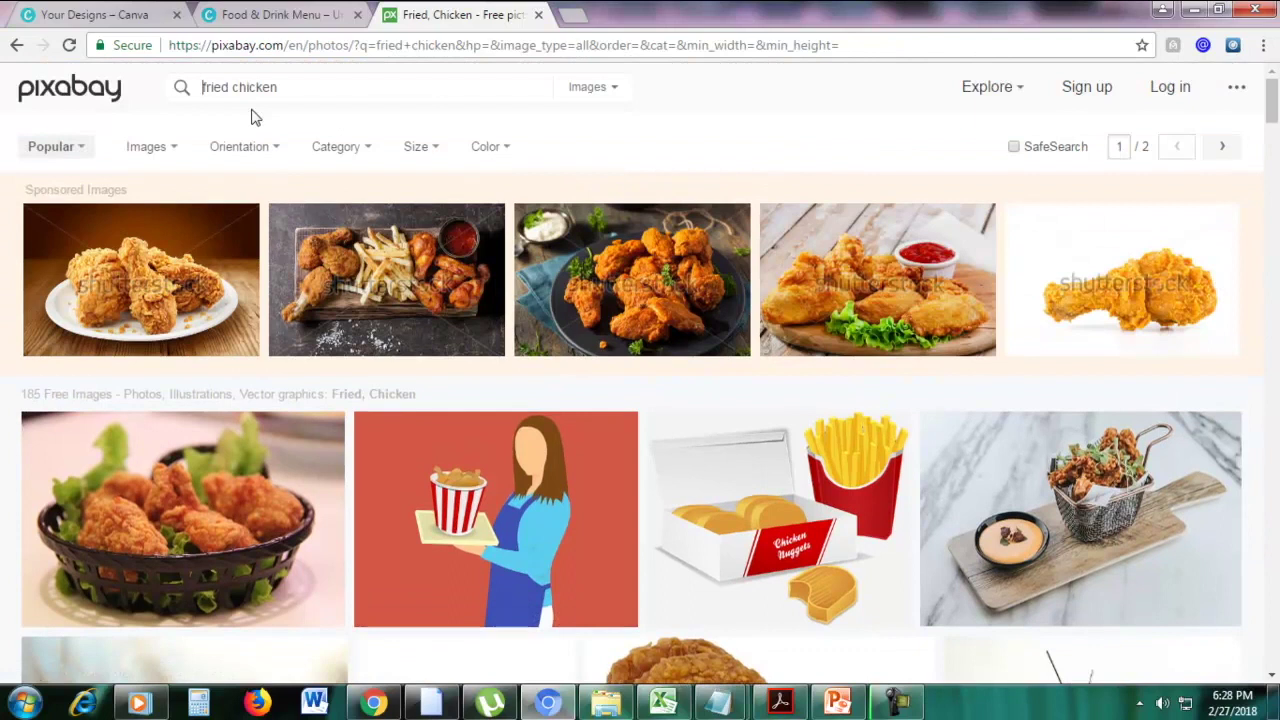
click(262, 18)
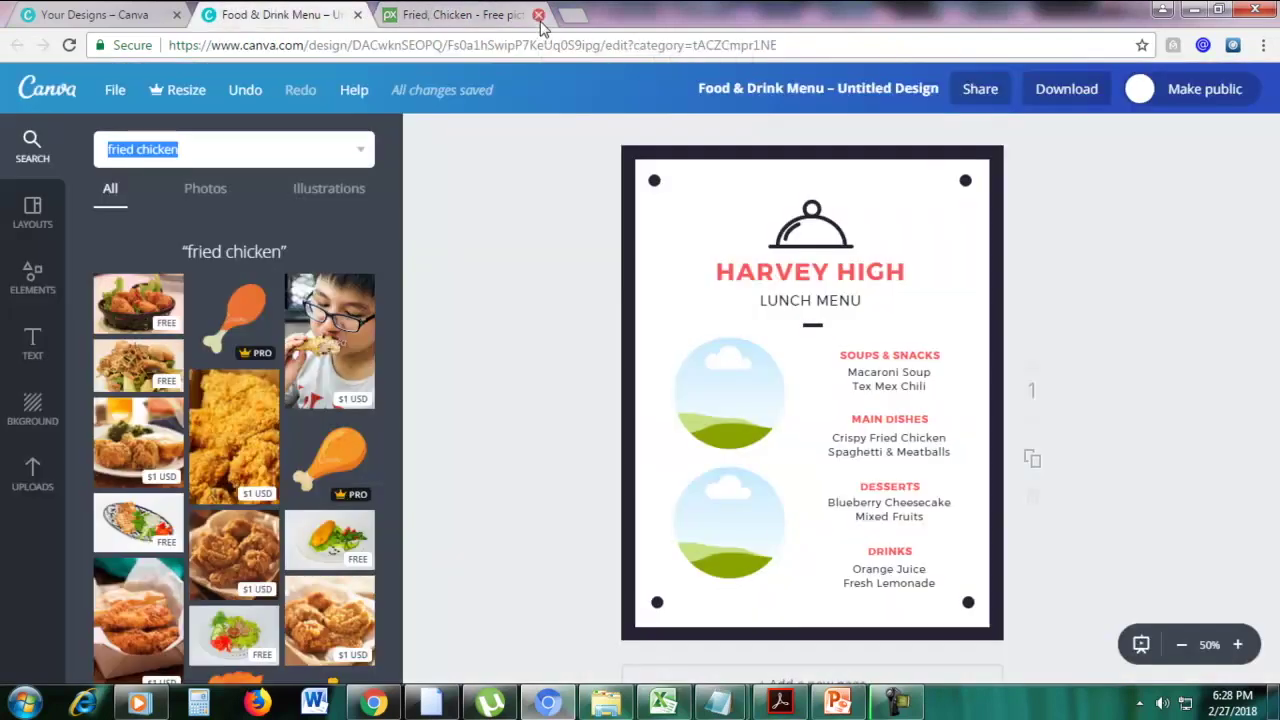
Close the Pixabay tab and drop the fried chicken basket photo into the top circle frame
click(539, 16)
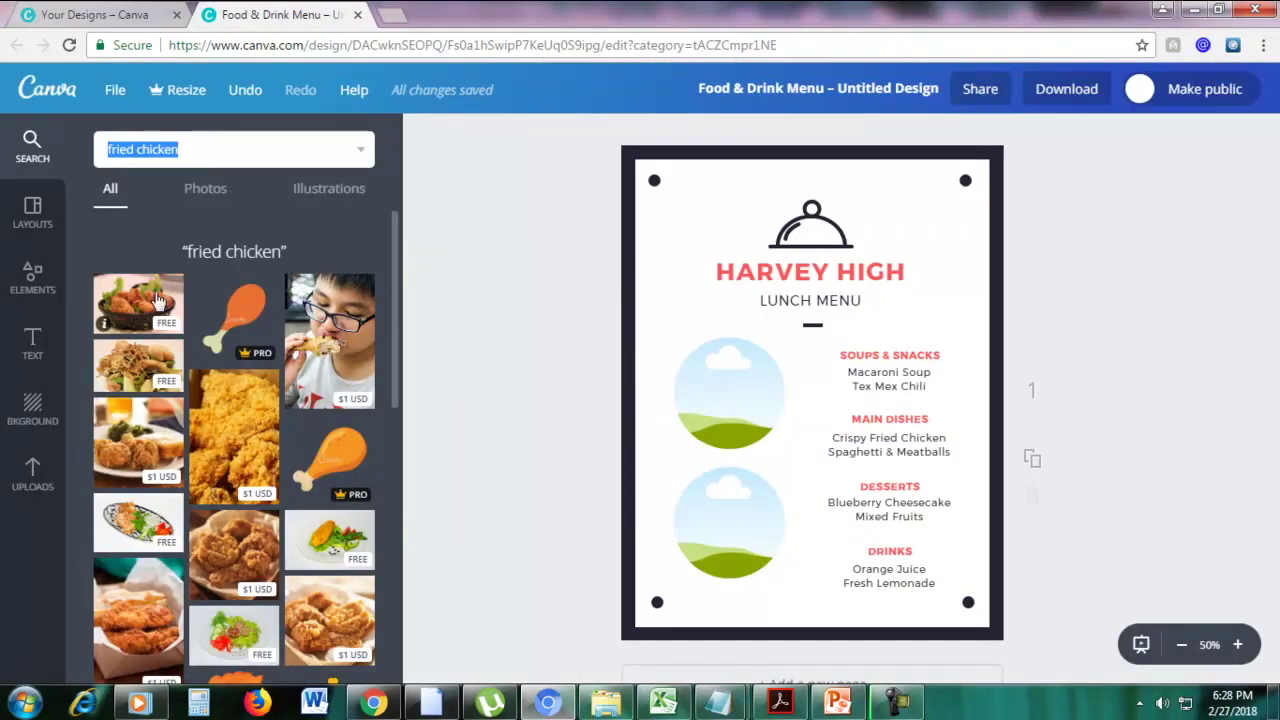
drag(147, 298, 740, 374)
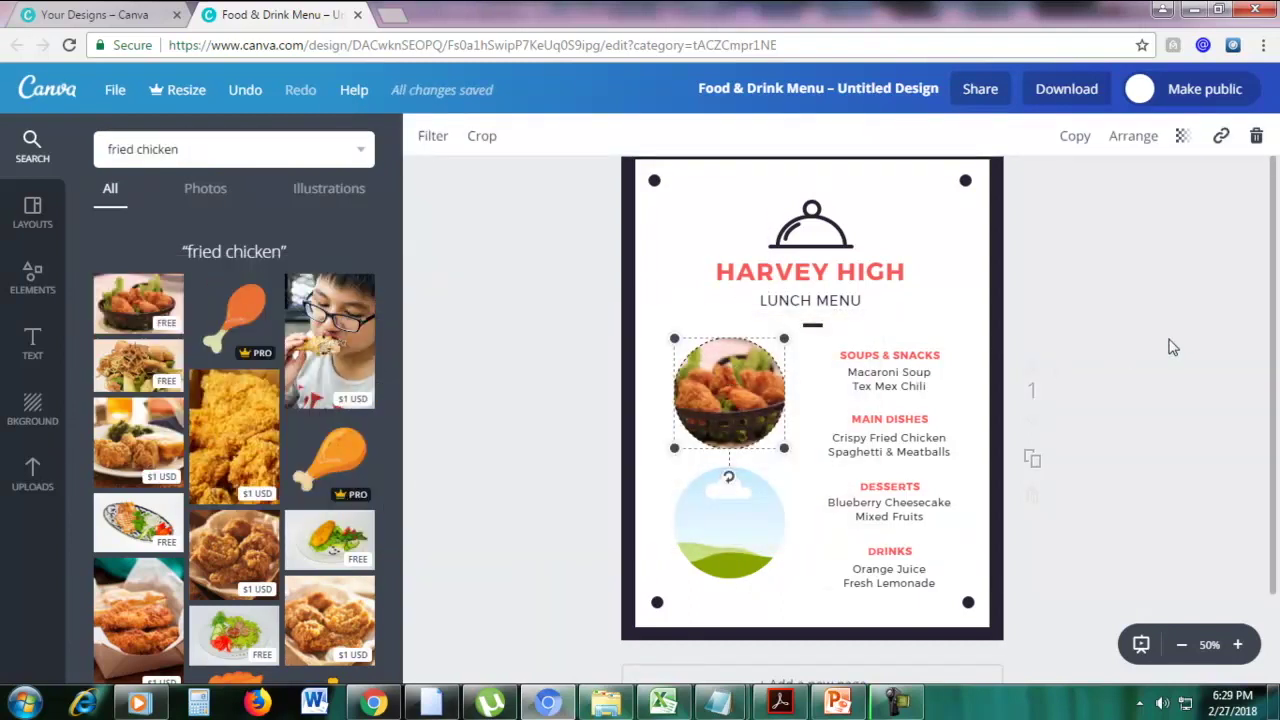
click(800, 484)
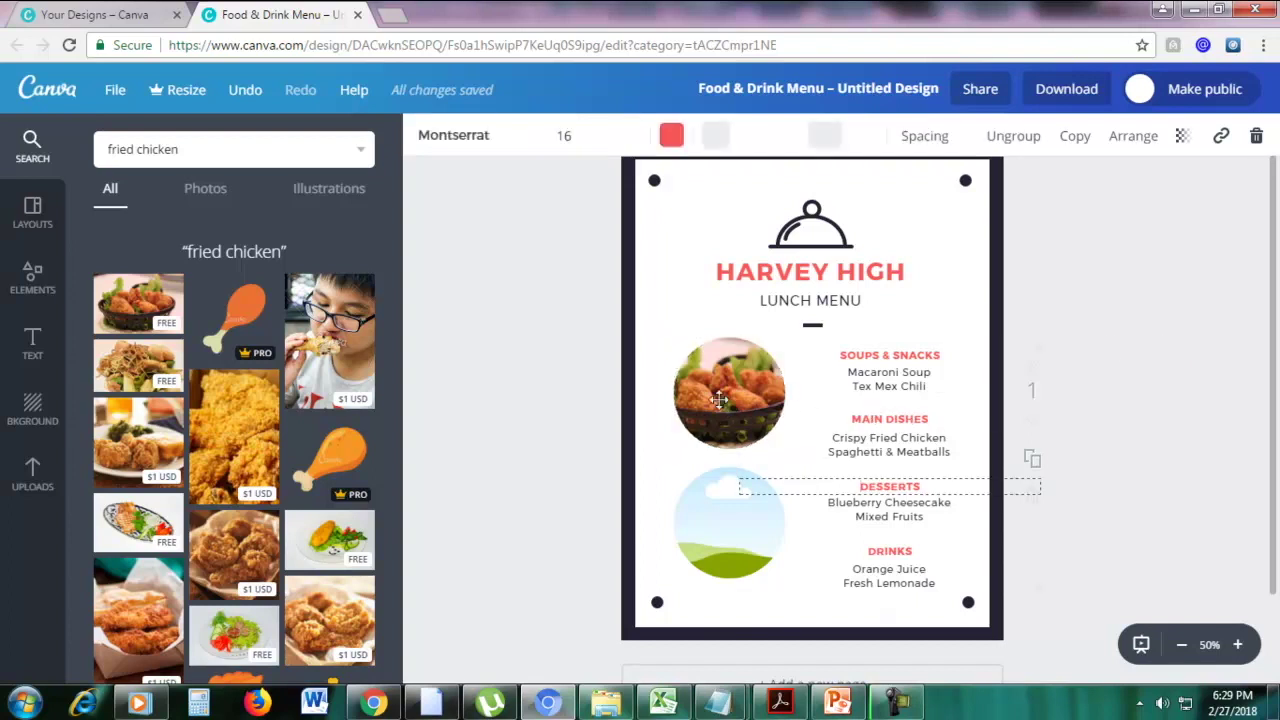
click(718, 397)
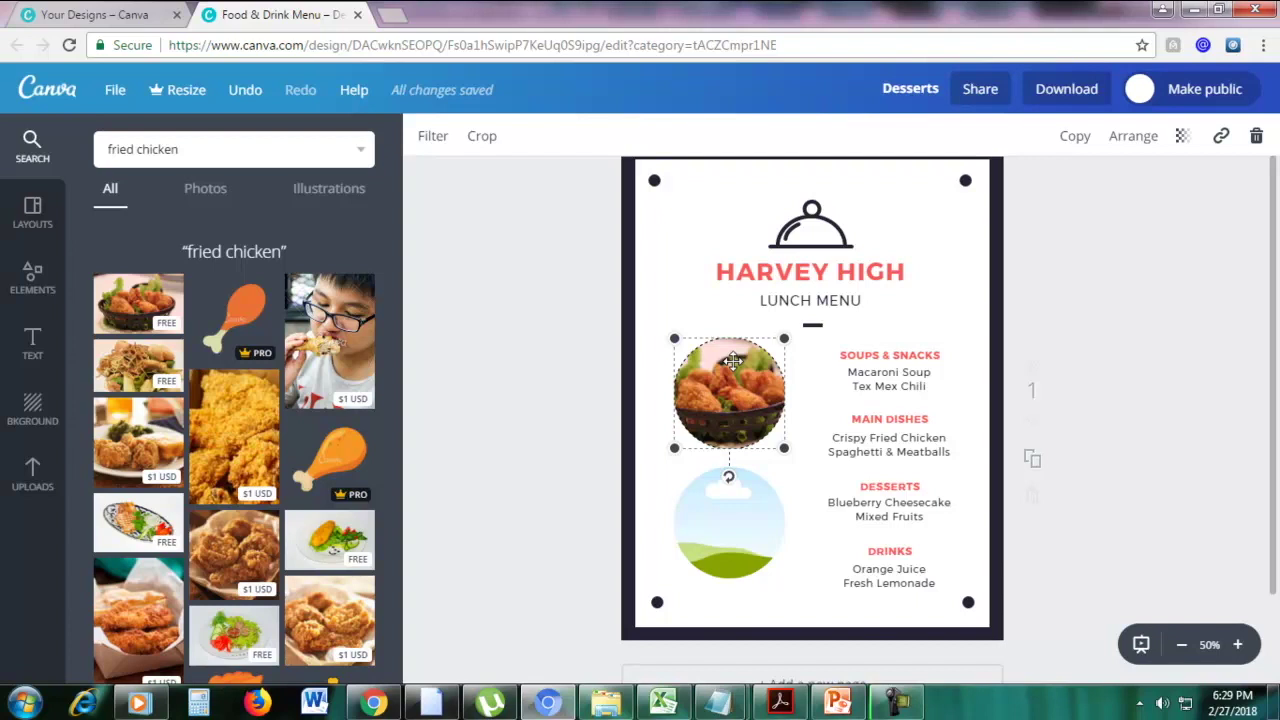
click(194, 149)
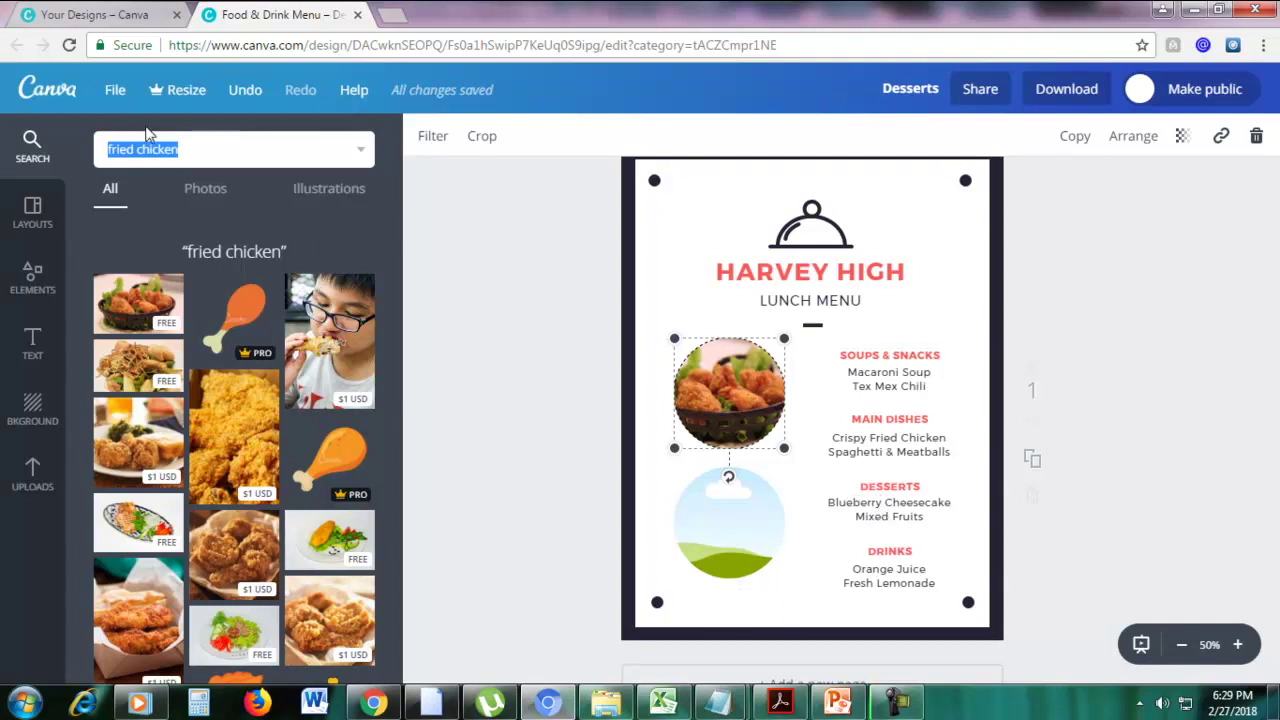
Search images for 'fruit' and drop the oranges-and-apples photo into the lower circle beside Desserts
text(fruit)
key(Return)
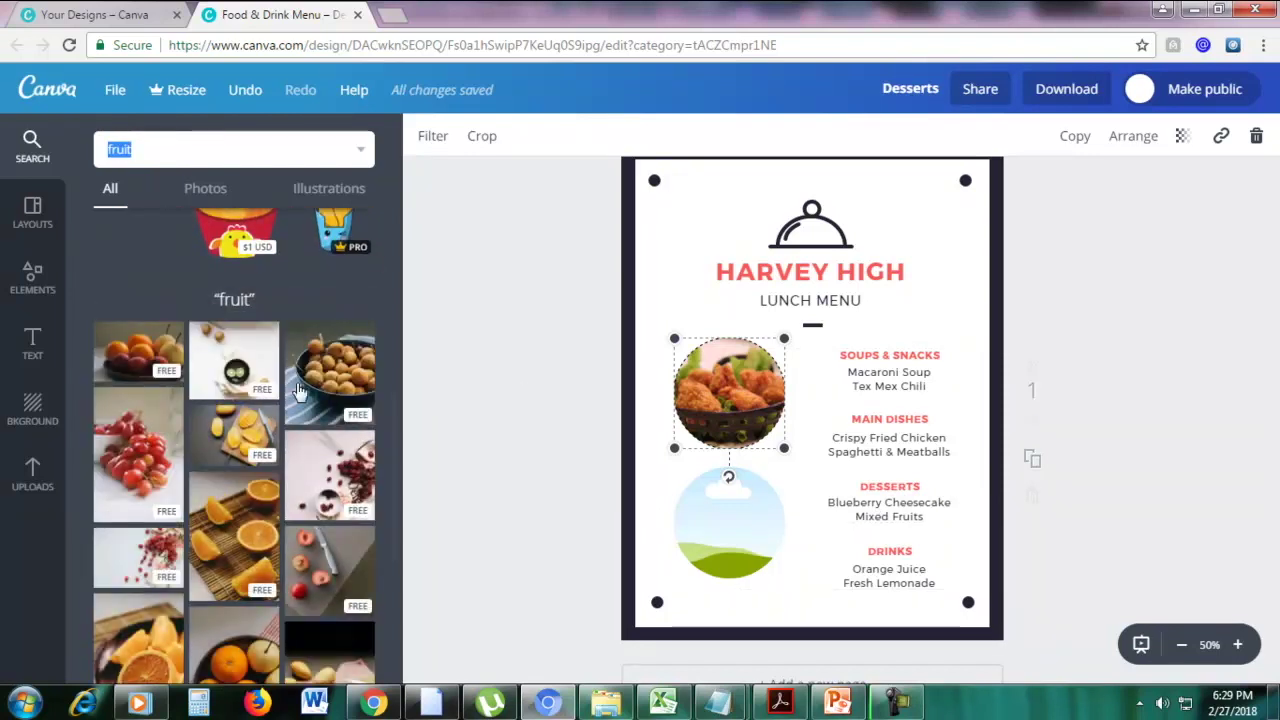
scroll(298, 400, down, 2)
scroll(298, 365, down, 1)
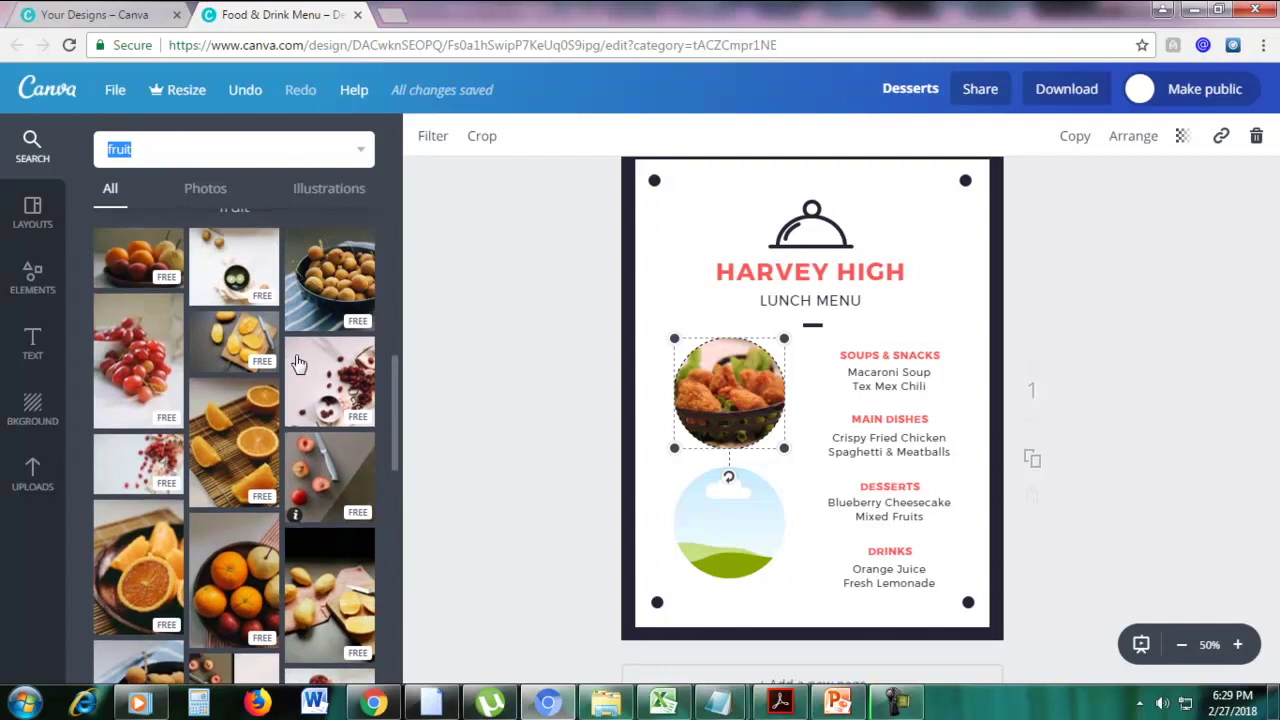
drag(265, 390, 729, 522)
click(1236, 350)
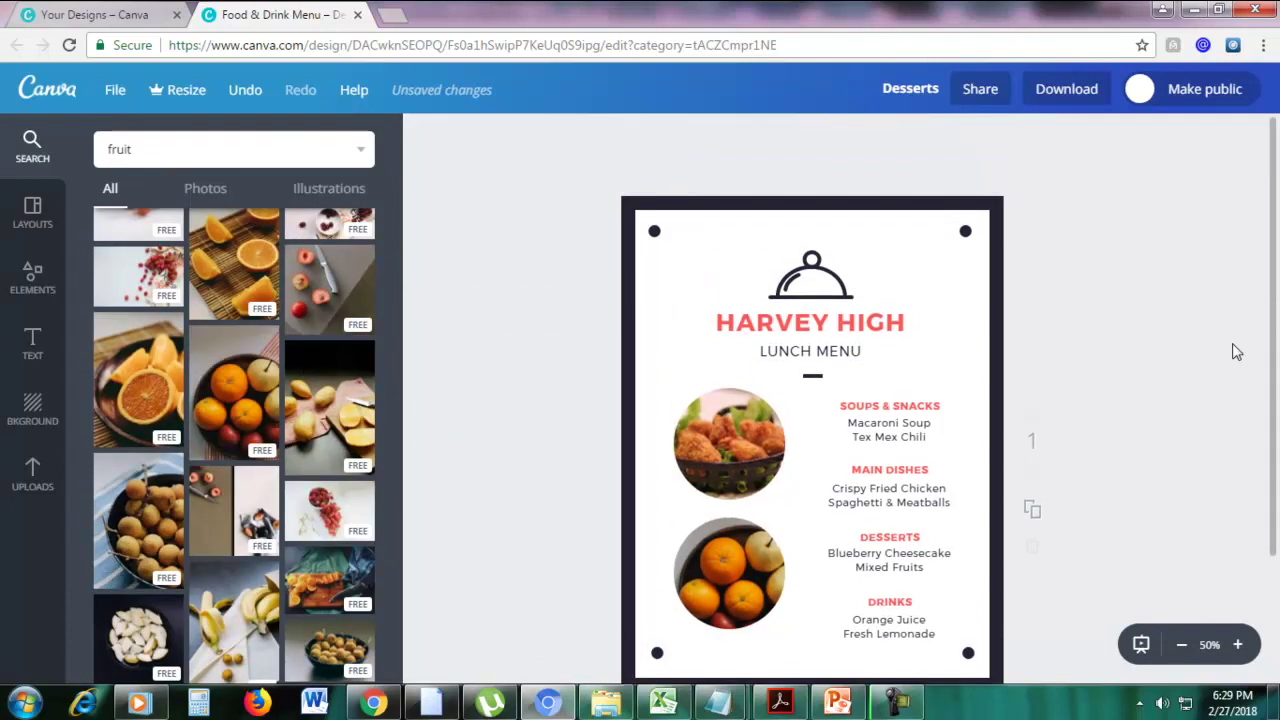
scroll(1236, 351, down, 1)
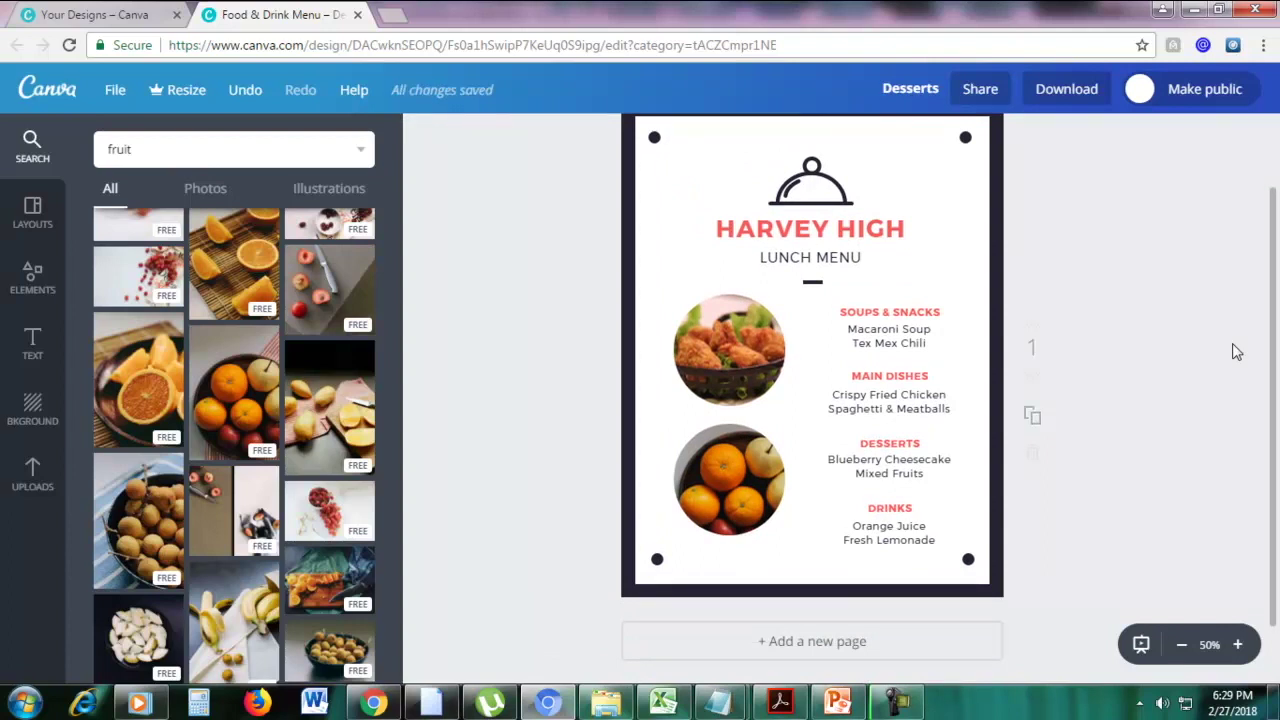
scroll(1236, 351, down, 1)
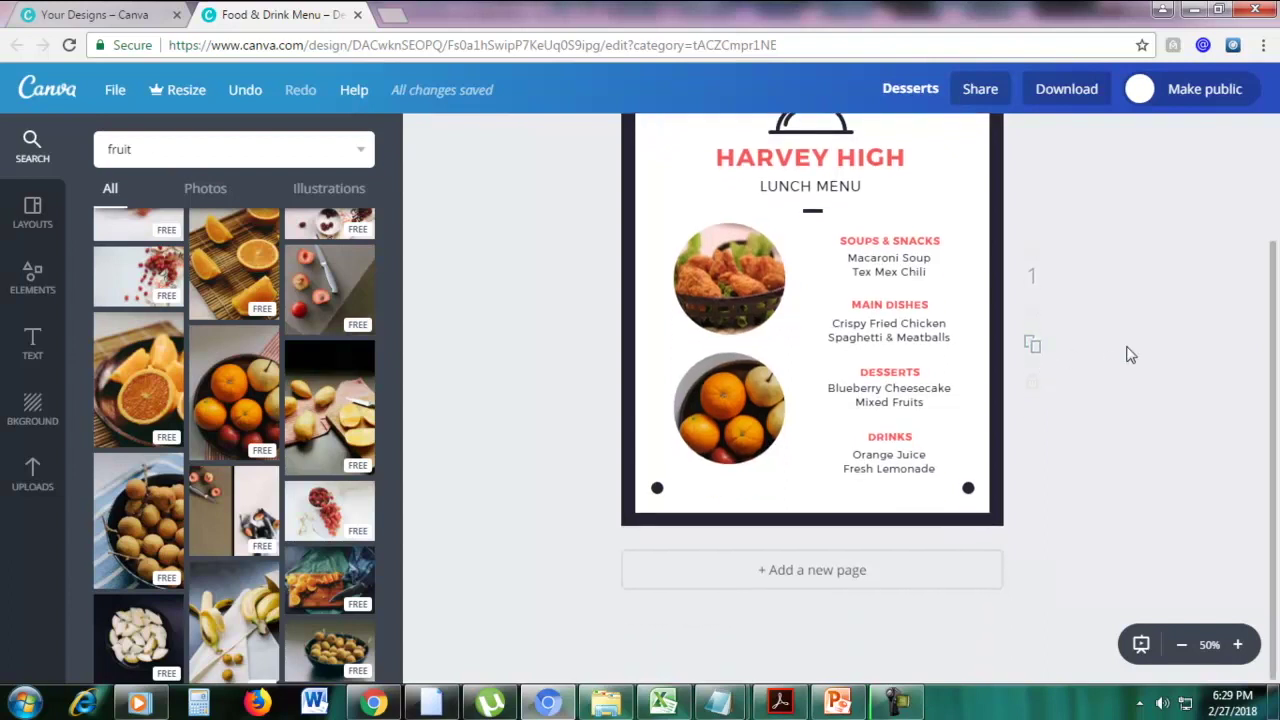
scroll(1130, 355, up, 3)
scroll(1273, 430, down, 1)
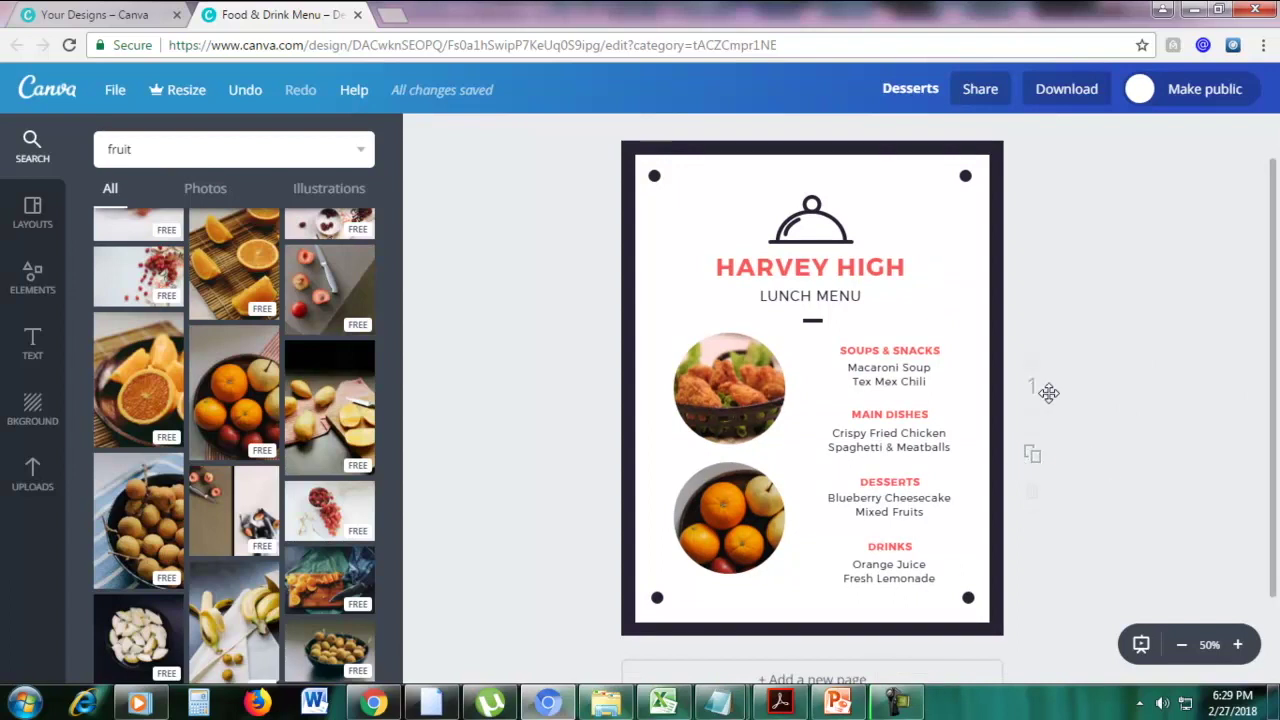
Duplicate the menu as page 2 and delete its chicken and oranges photos
click(1033, 463)
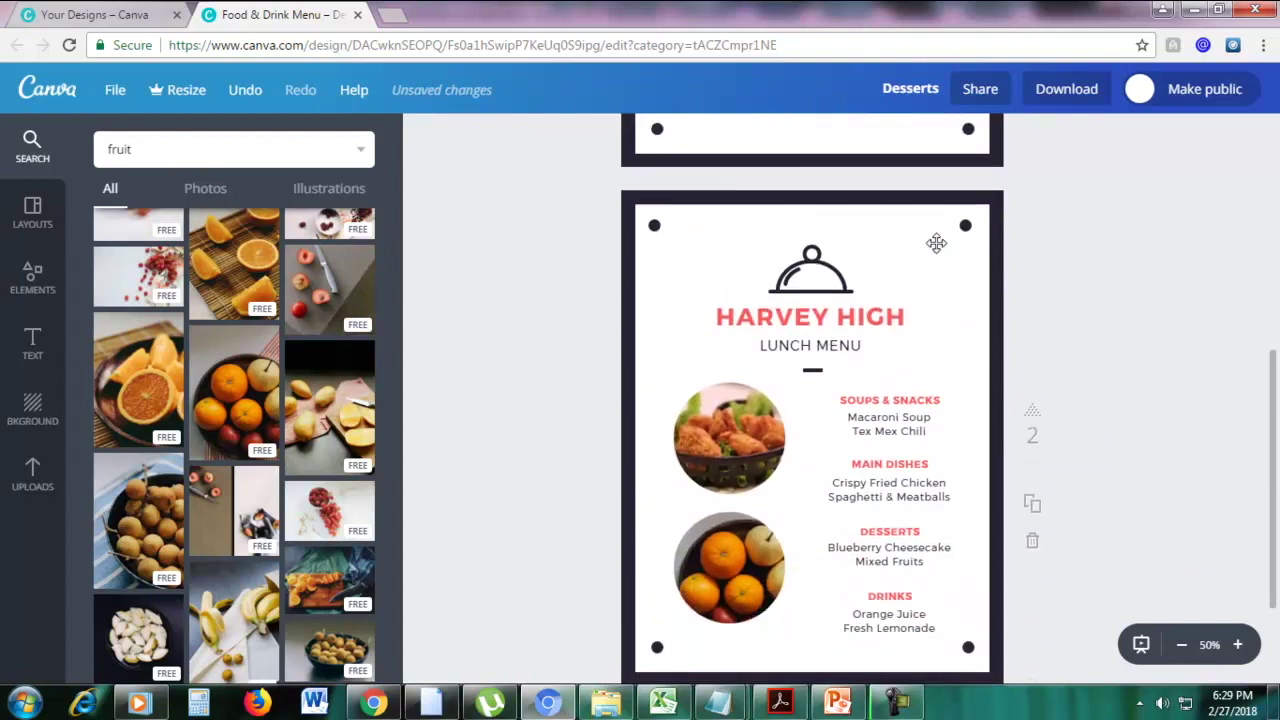
scroll(831, 297, down, 1)
click(774, 337)
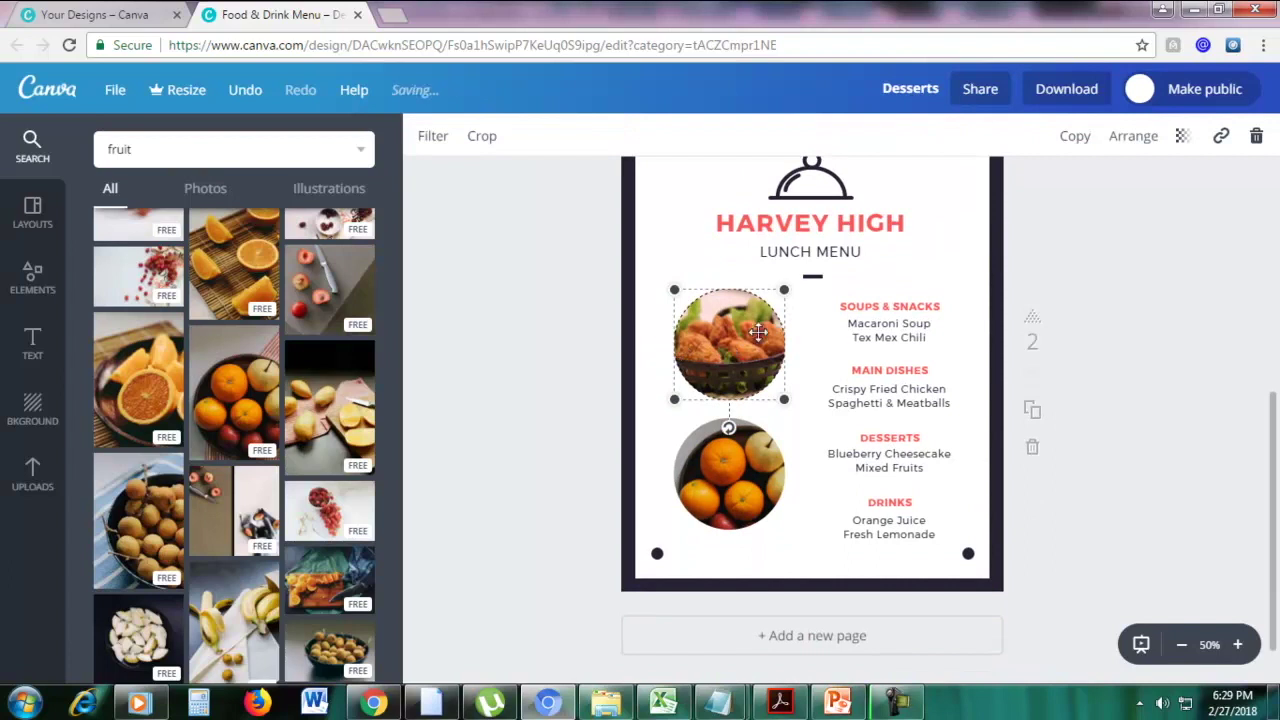
click(1254, 138)
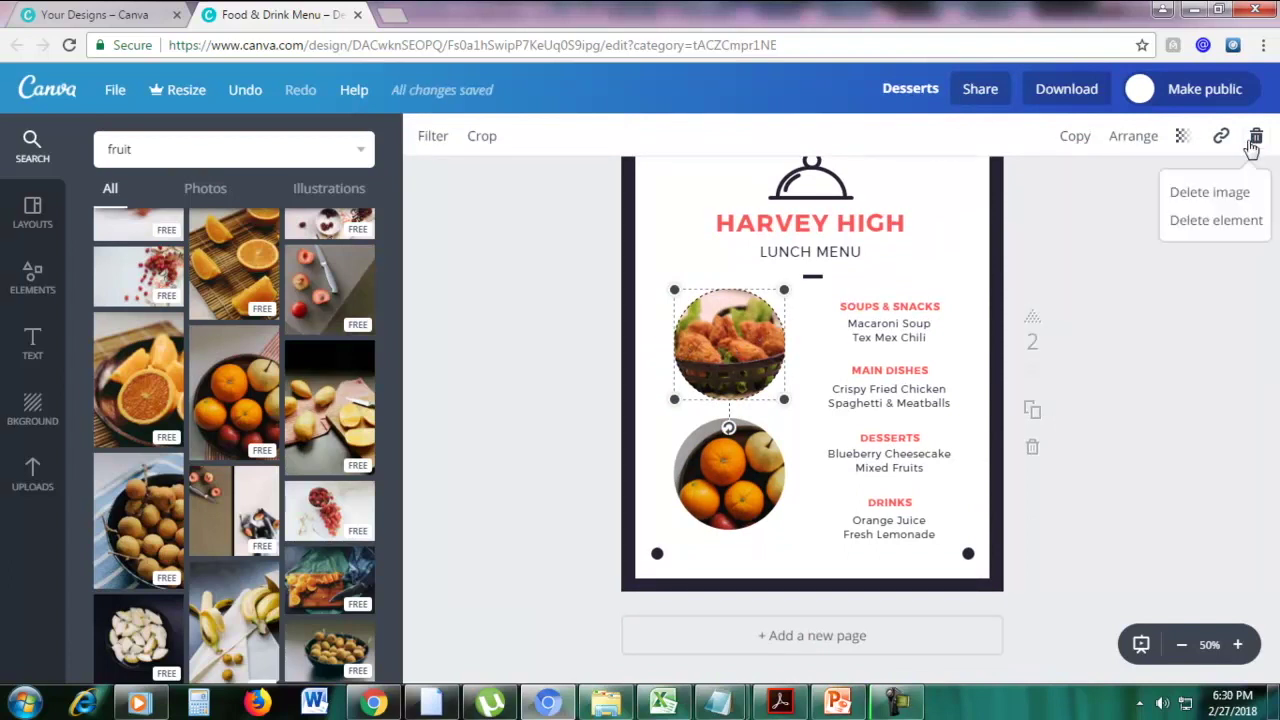
click(1238, 220)
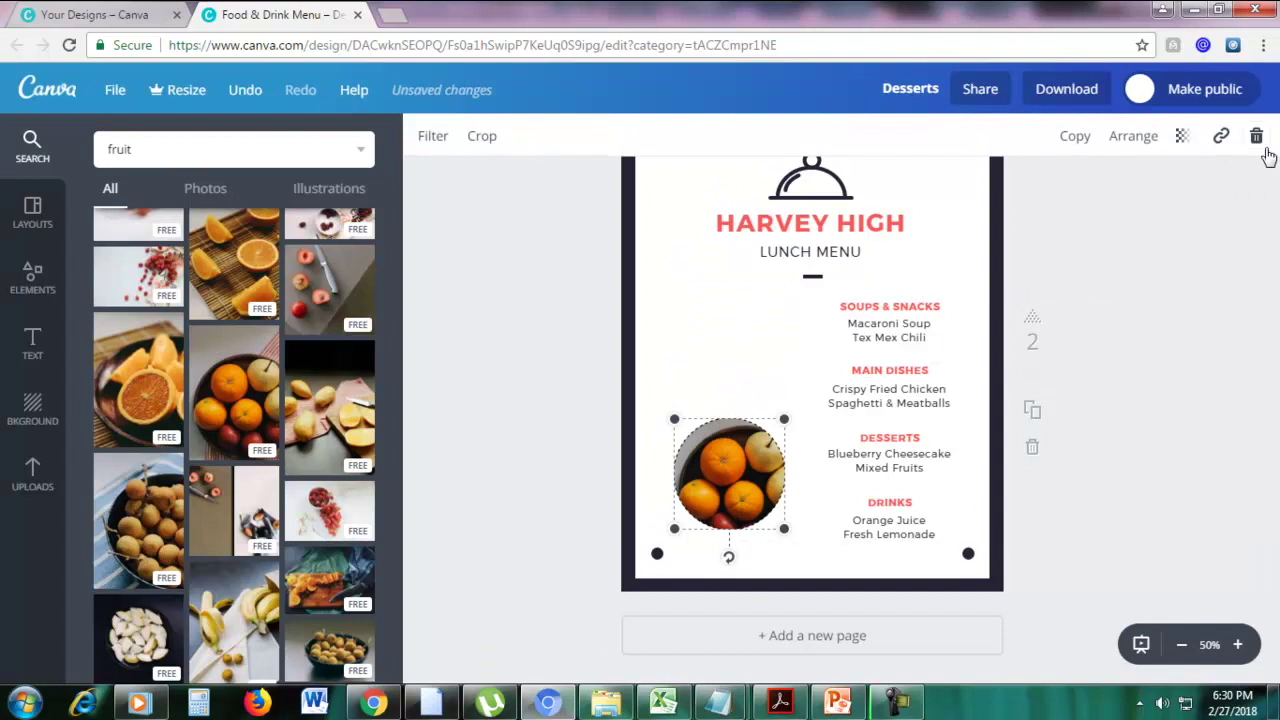
click(1257, 145)
click(1215, 220)
Delete page 2's menu text group and the LUNCH MENU subtitle, keeping HARVEY HIGH
click(912, 323)
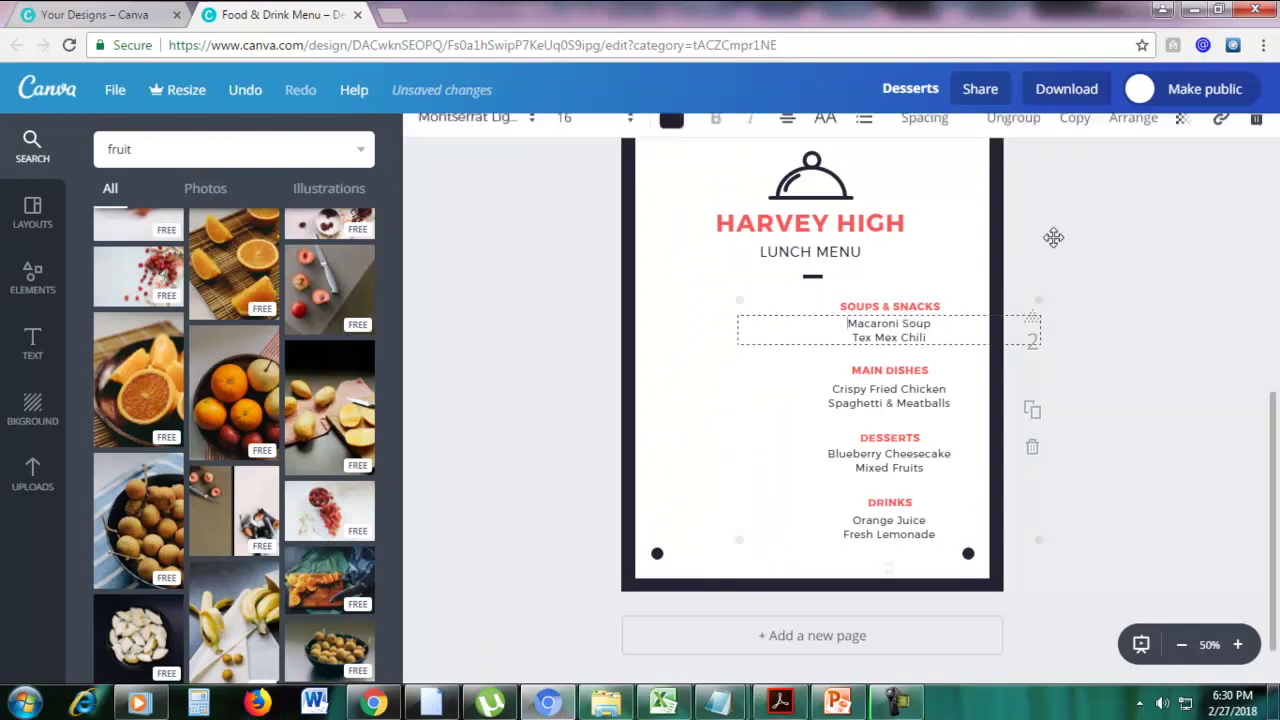
click(1257, 140)
click(1215, 220)
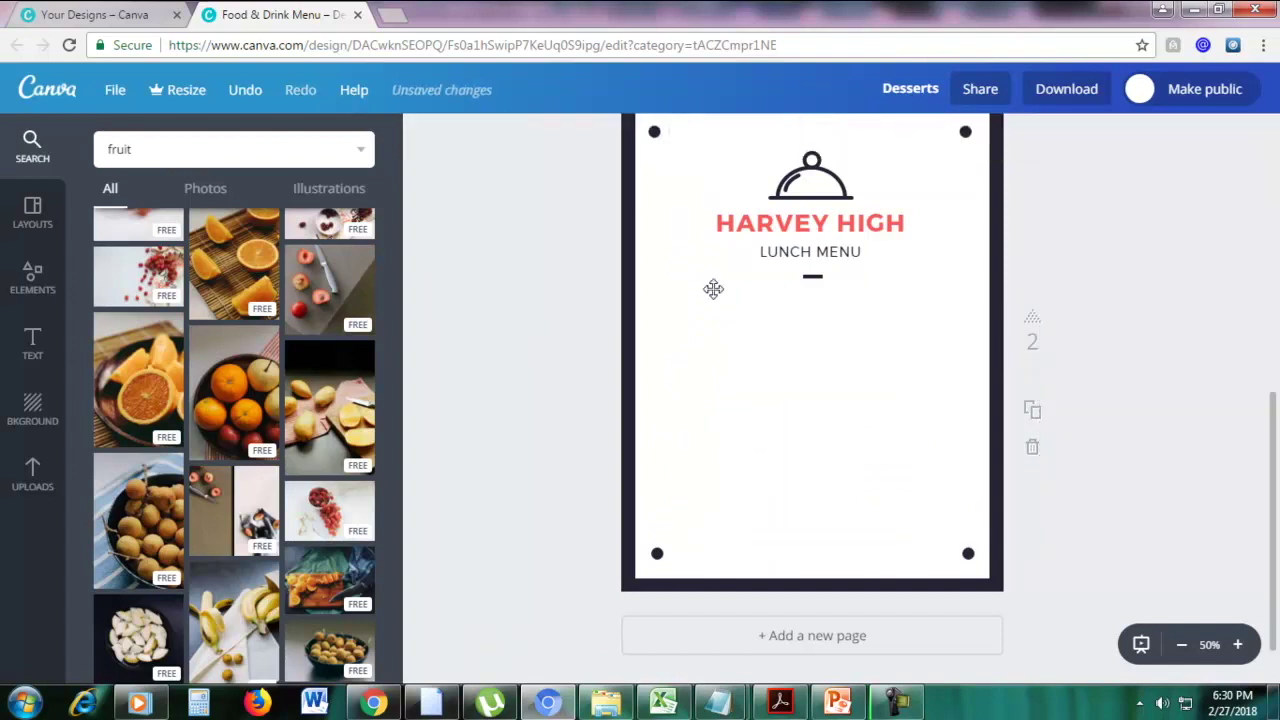
click(813, 277)
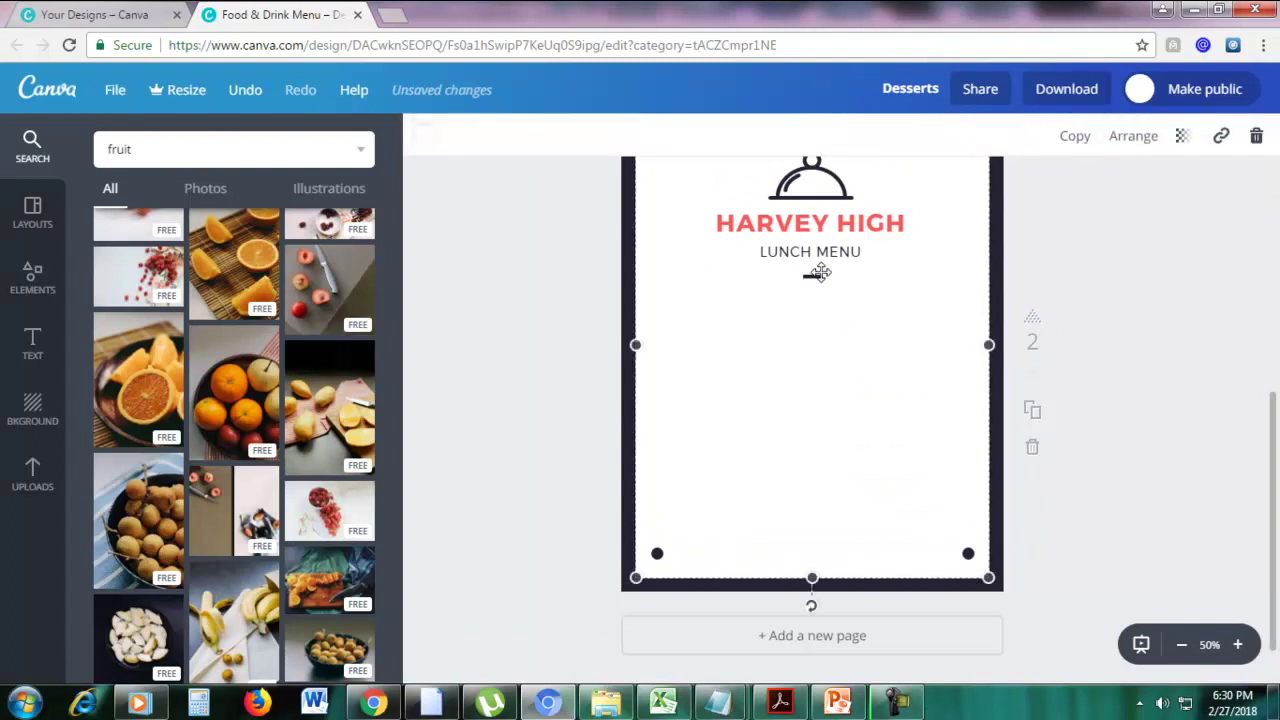
click(784, 230)
click(795, 255)
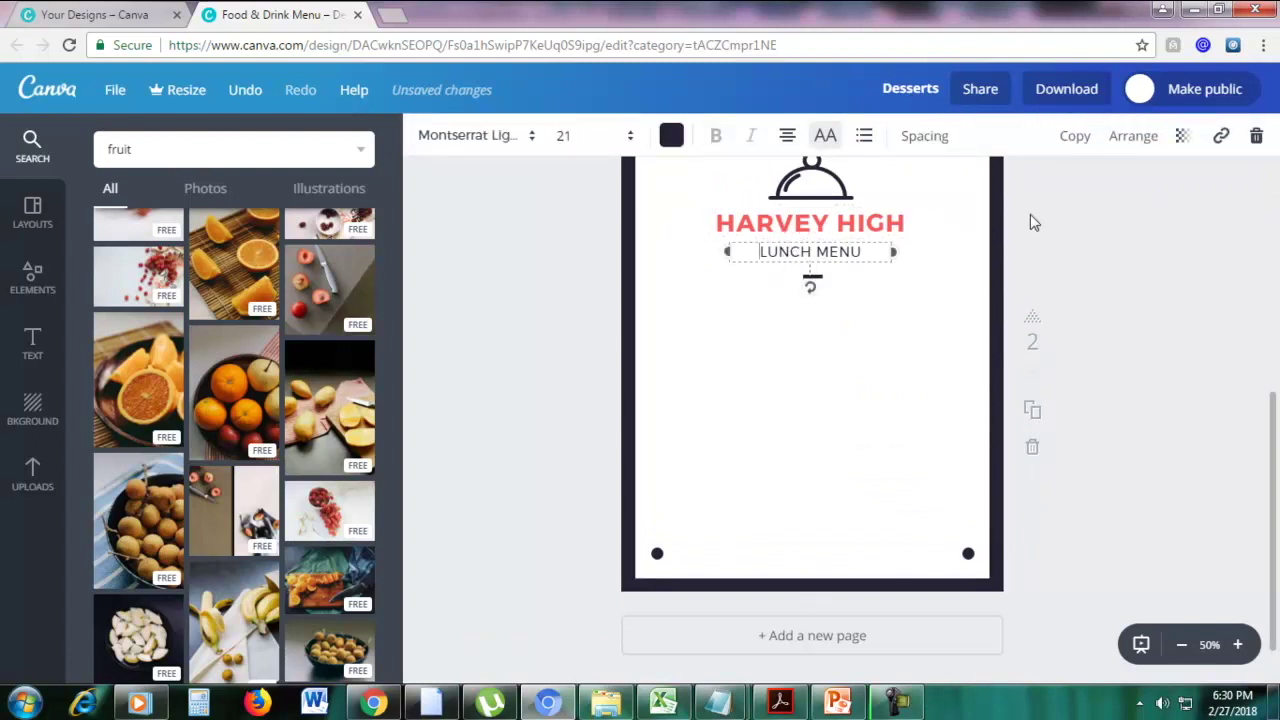
click(1256, 136)
scroll(1125, 291, up, 3)
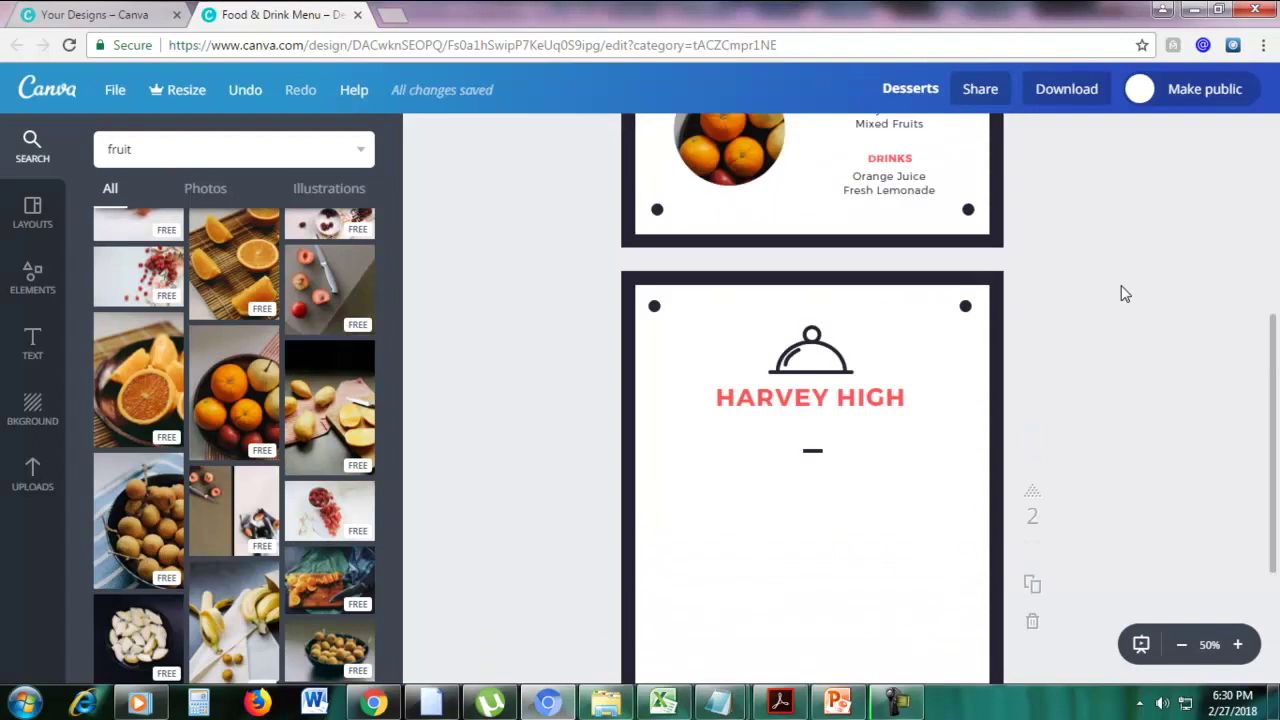
scroll(1085, 285, down, 3)
scroll(1084, 284, up, 1)
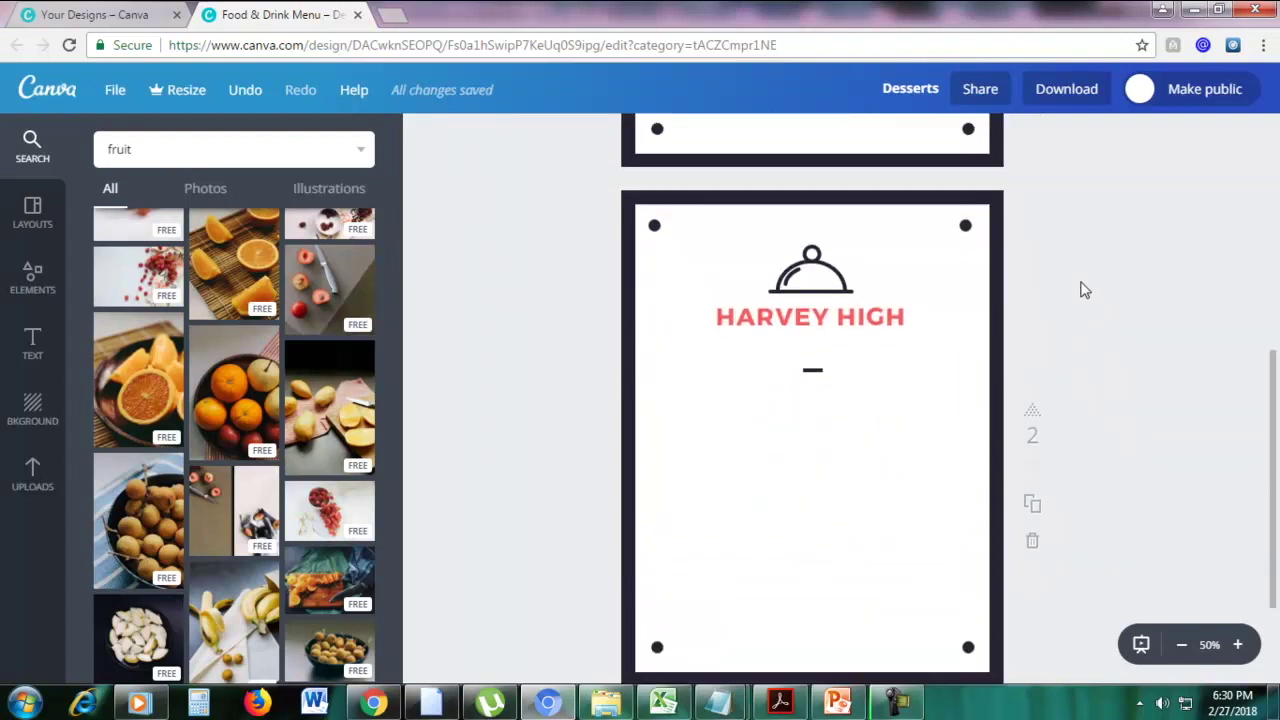
Add a nine-cell photo frame grid to page 2, resized and centred under the HARVEY HIGH title
click(27, 284)
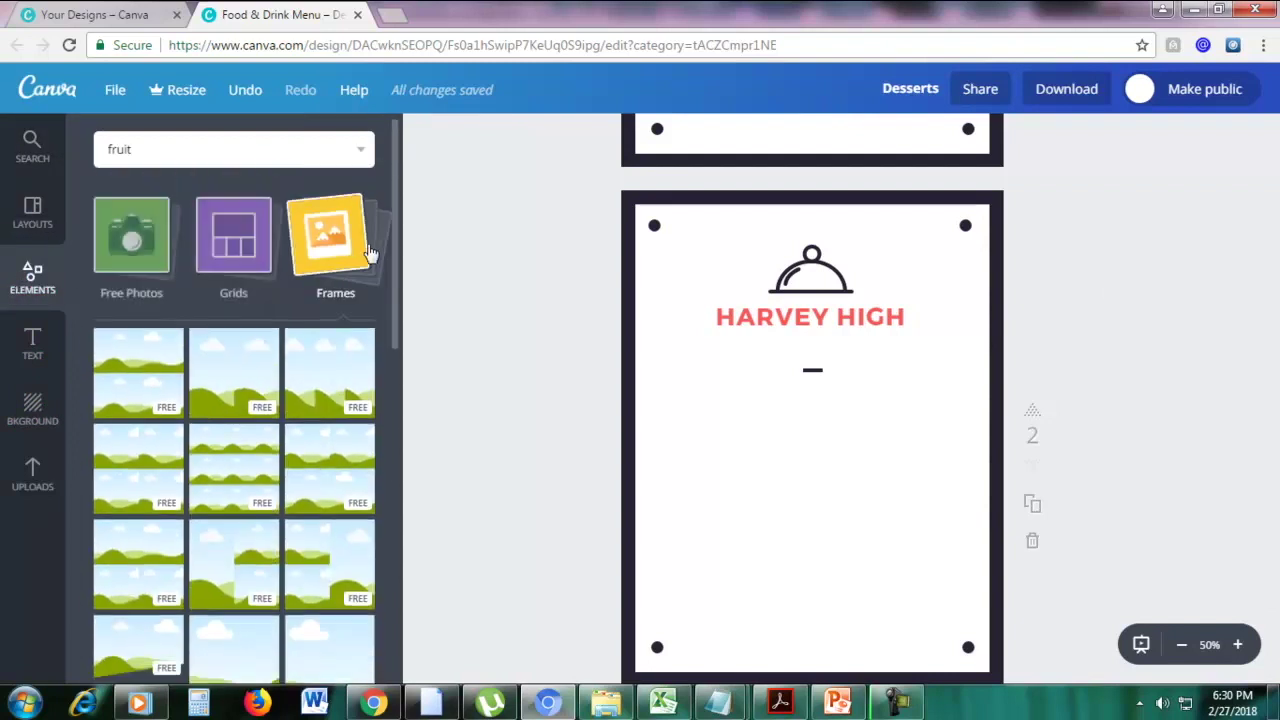
click(366, 250)
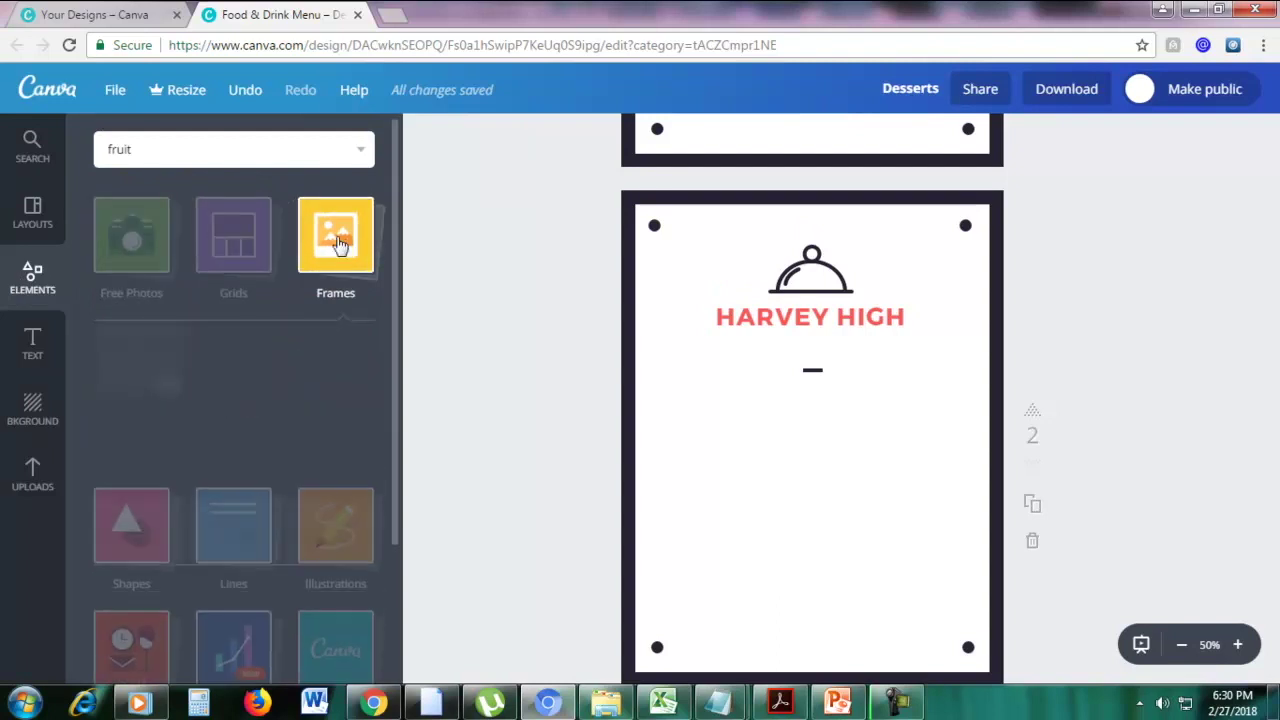
scroll(300, 330, down, 1)
drag(223, 406, 779, 499)
drag(963, 353, 942, 374)
drag(897, 425, 905, 399)
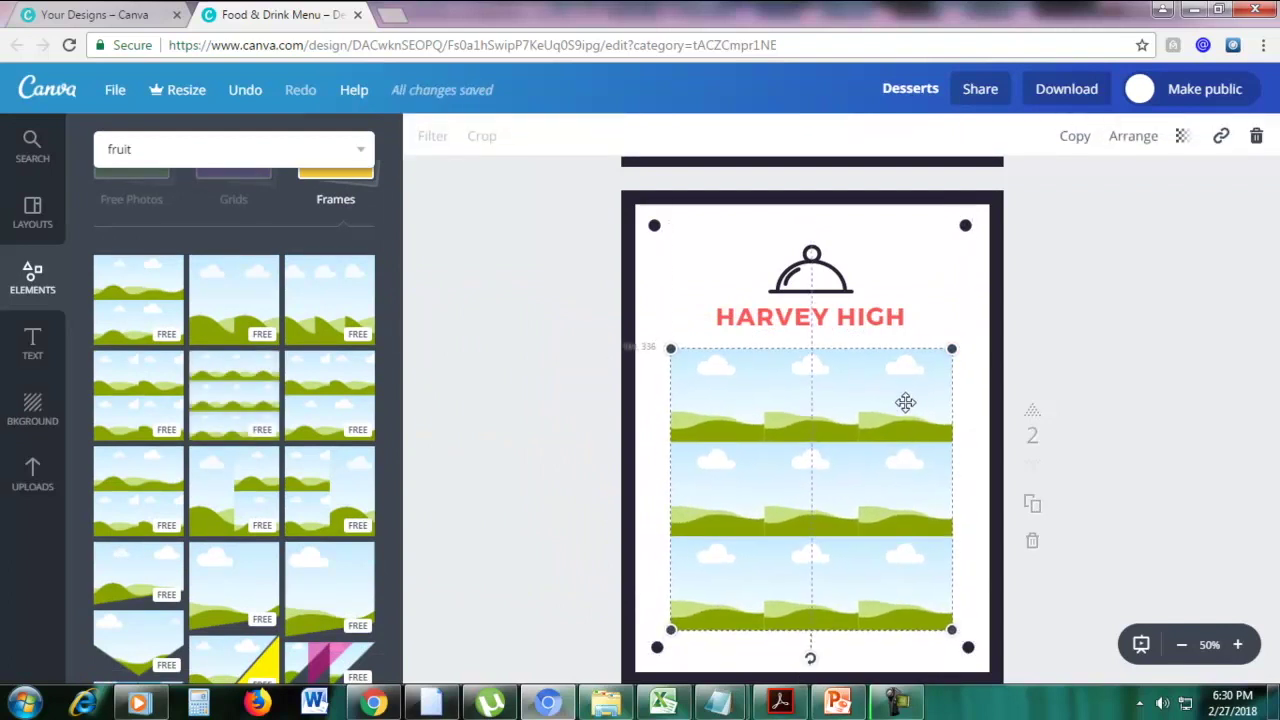
double_click(862, 318)
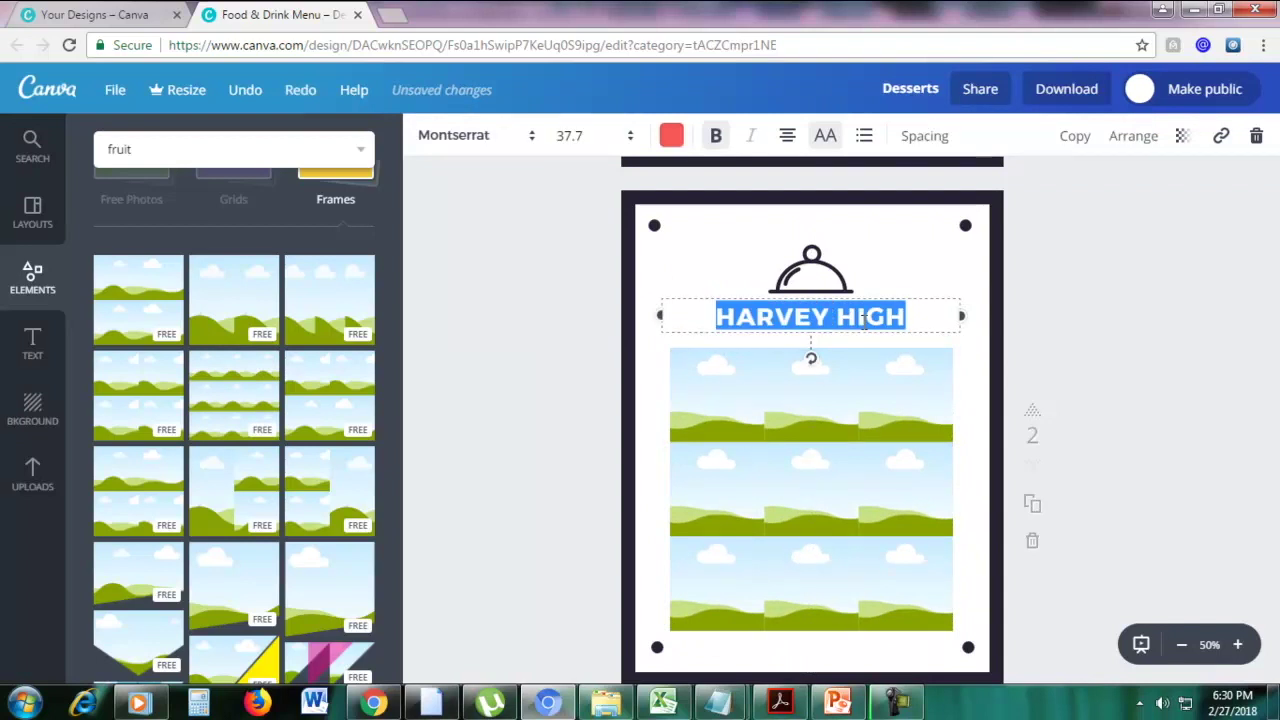
Change page 2's heading to FRUITS and bring back the fruit photo results
text(FRUITS)
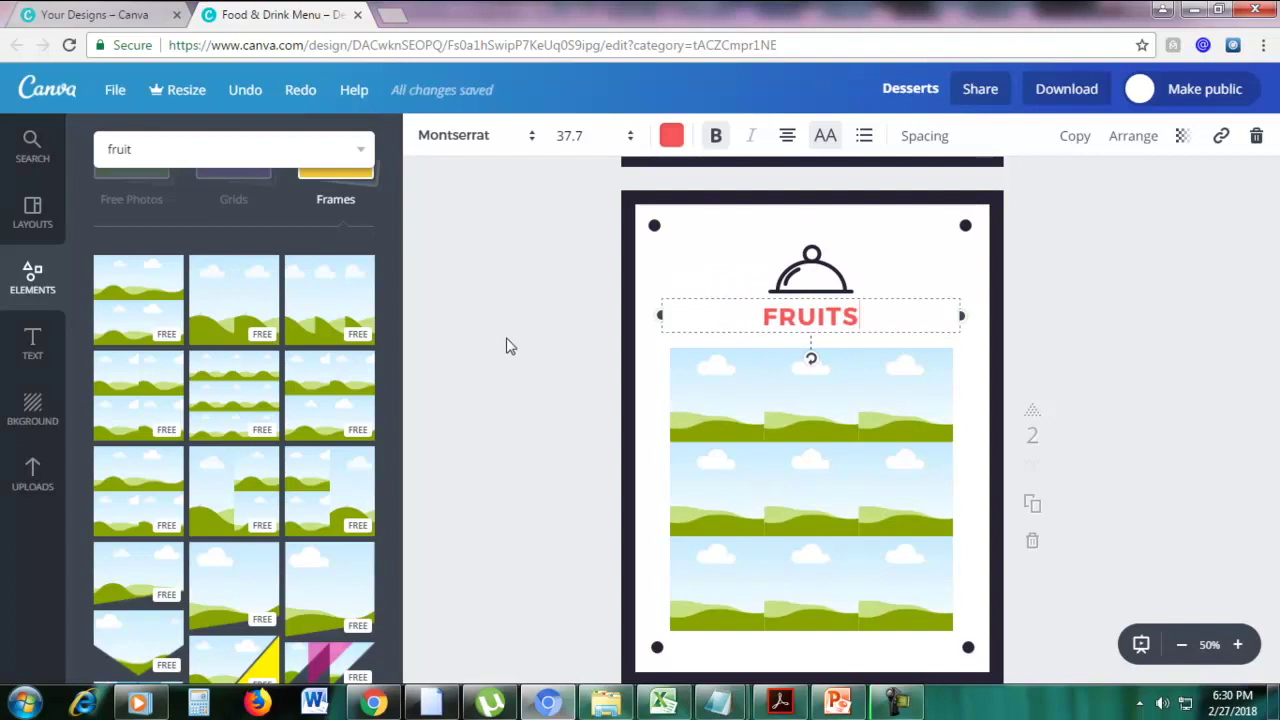
click(200, 145)
key(Return)
scroll(222, 235, down, 5)
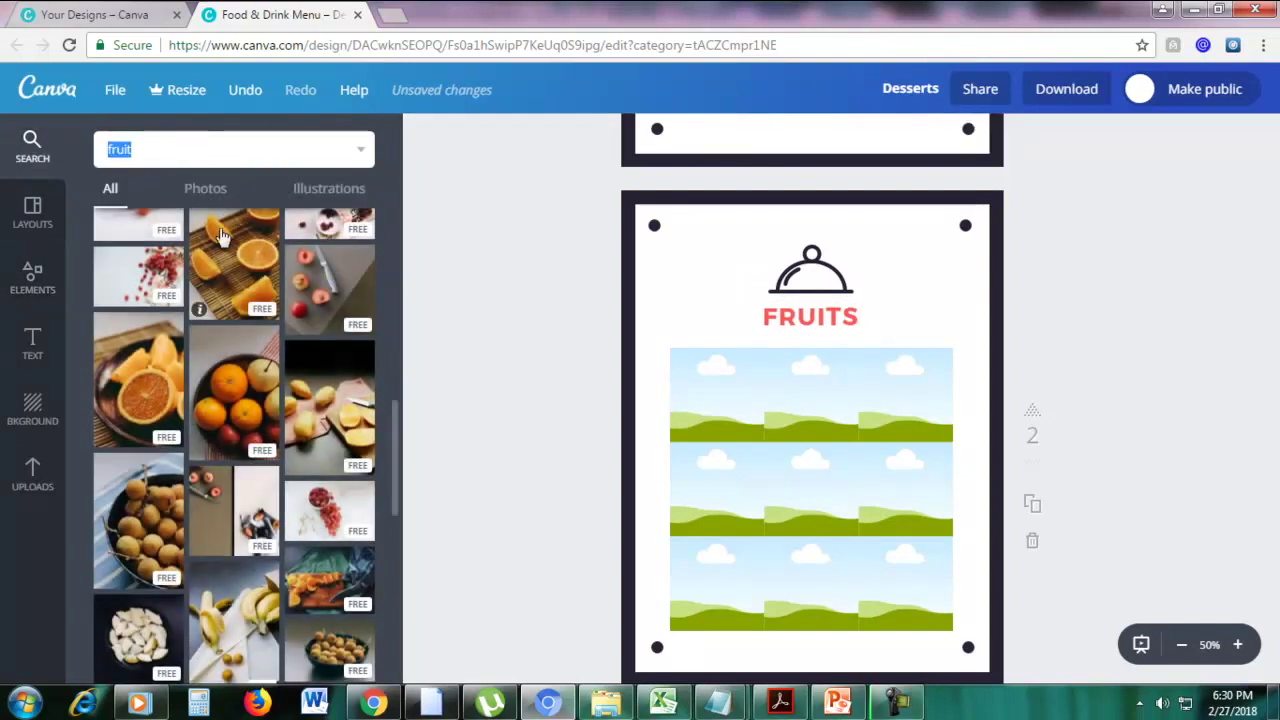
scroll(222, 292, up, 2)
Fill the left, top-middle, centre and bottom-middle grid cells with fruit photos, including nuts and sliced mango
drag(234, 480, 716, 400)
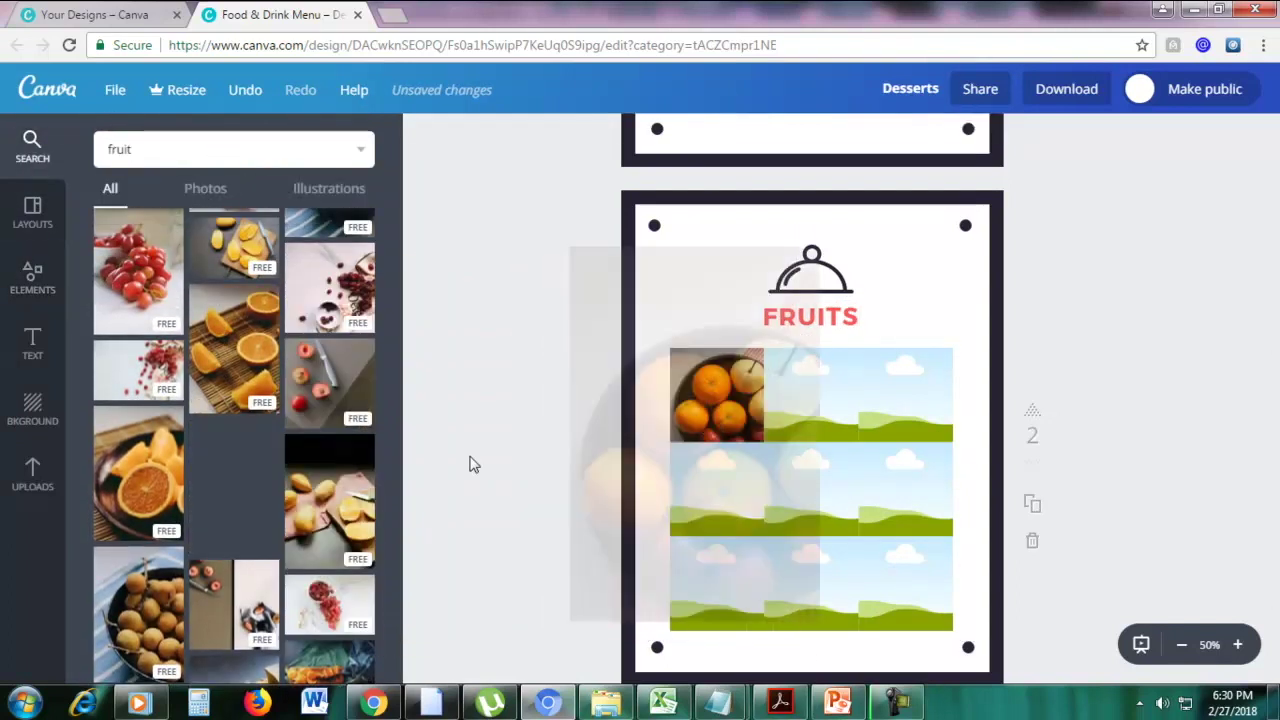
scroll(172, 480, up, 1)
drag(140, 365, 716, 490)
drag(341, 287, 811, 395)
drag(155, 268, 250, 300)
drag(330, 280, 494, 385)
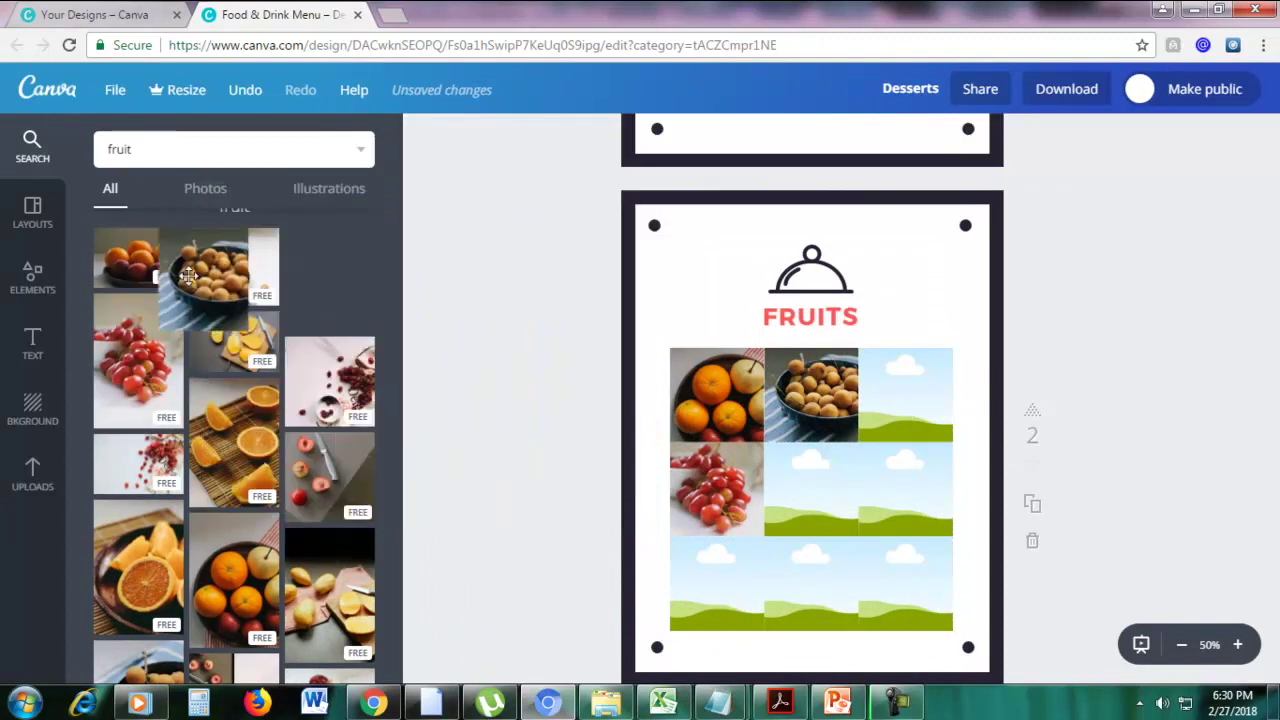
scroll(316, 460, down, 2)
scroll(316, 460, down, 1)
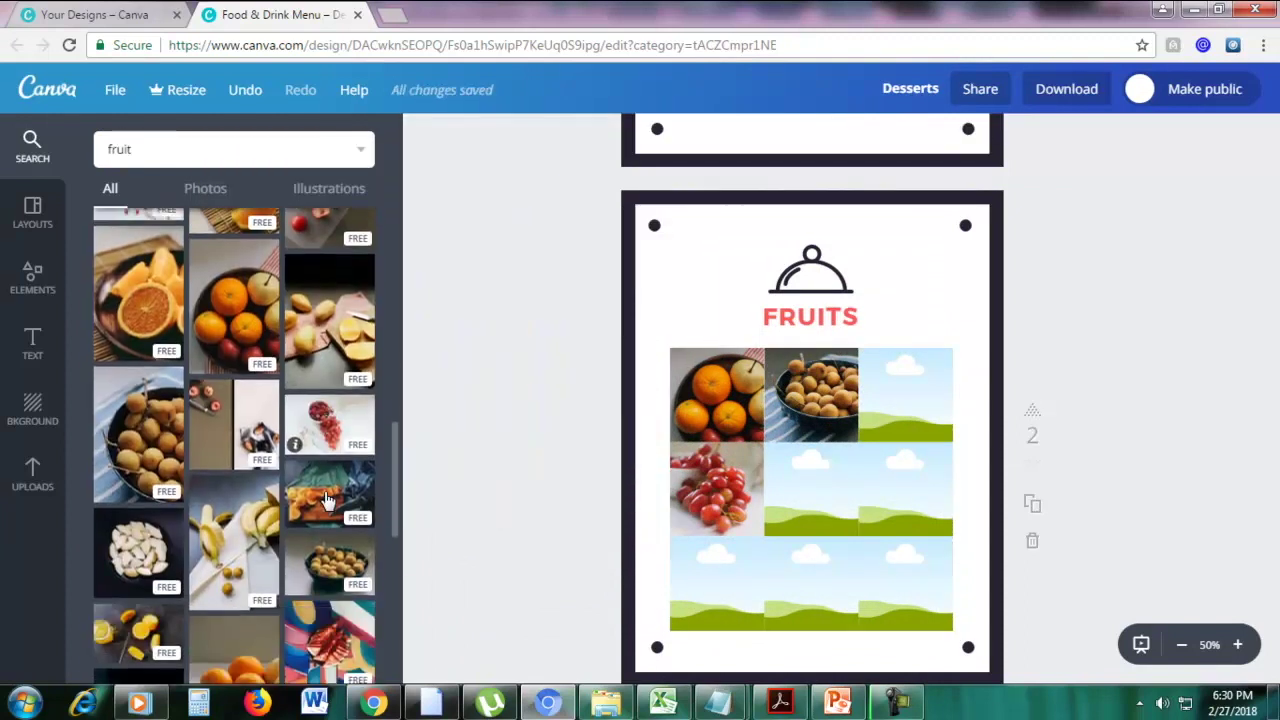
drag(330, 485, 810, 490)
scroll(308, 505, down, 3)
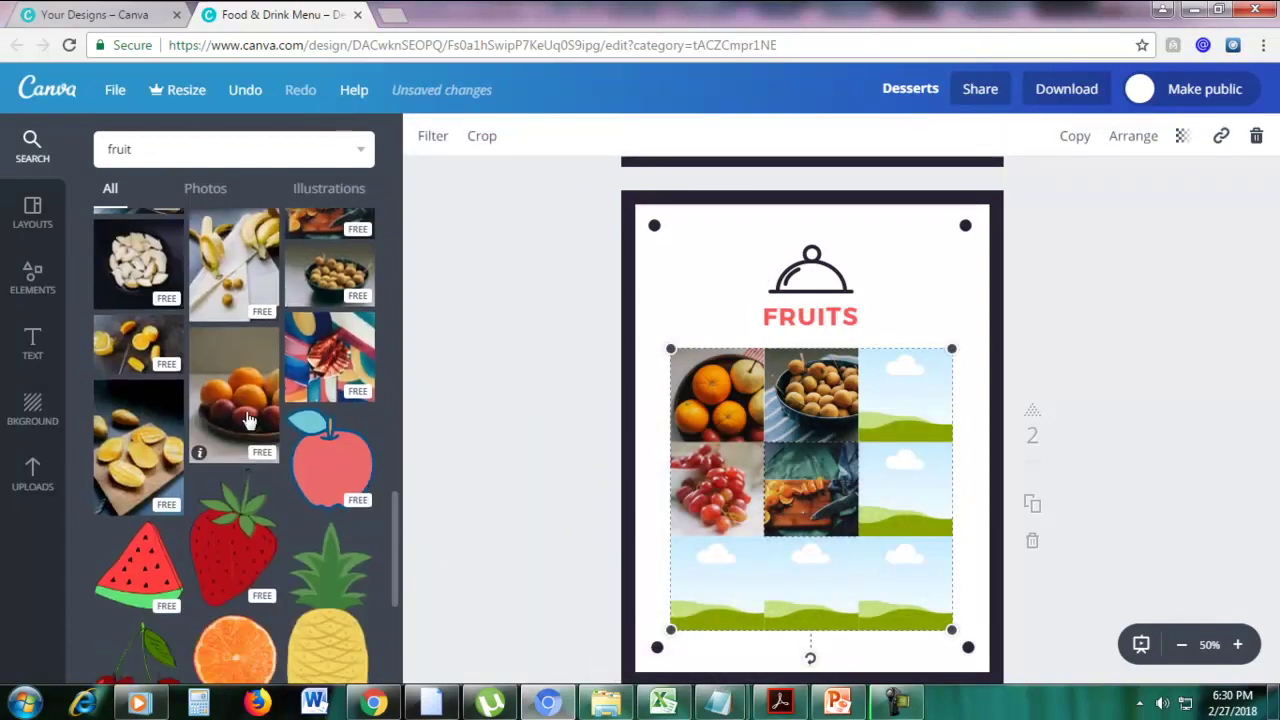
drag(163, 452, 805, 580)
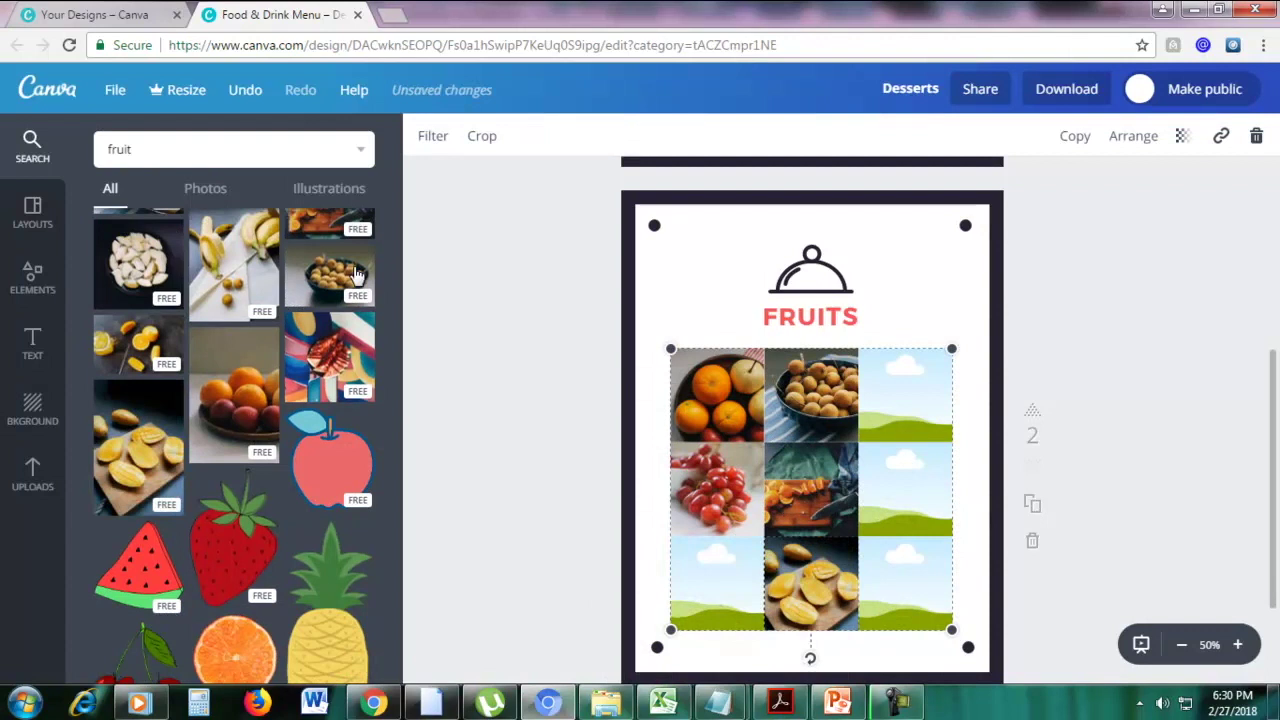
Fill the remaining cells with lemon slices top-right, nut bowls middle-right and bottom-left, and a pear bottom-right
drag(128, 352, 885, 410)
drag(330, 262, 916, 494)
drag(138, 262, 774, 531)
drag(343, 272, 717, 583)
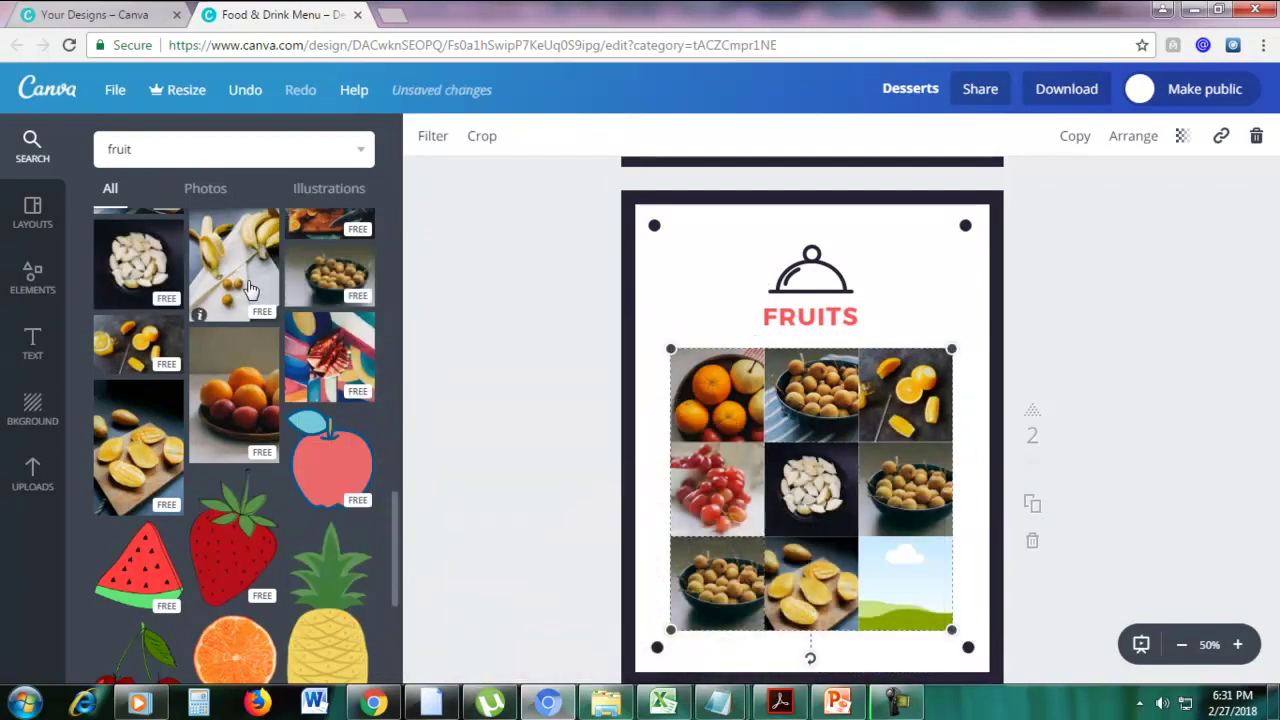
scroll(250, 290, up, 3)
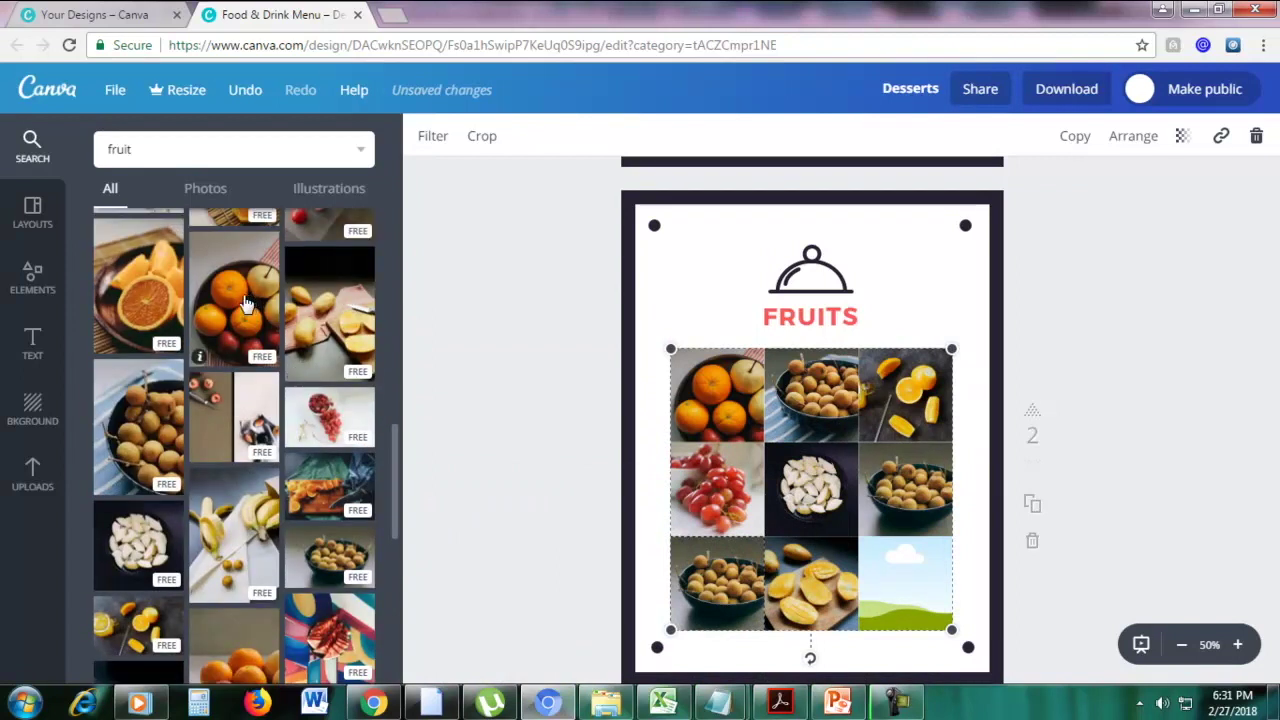
drag(335, 320, 905, 583)
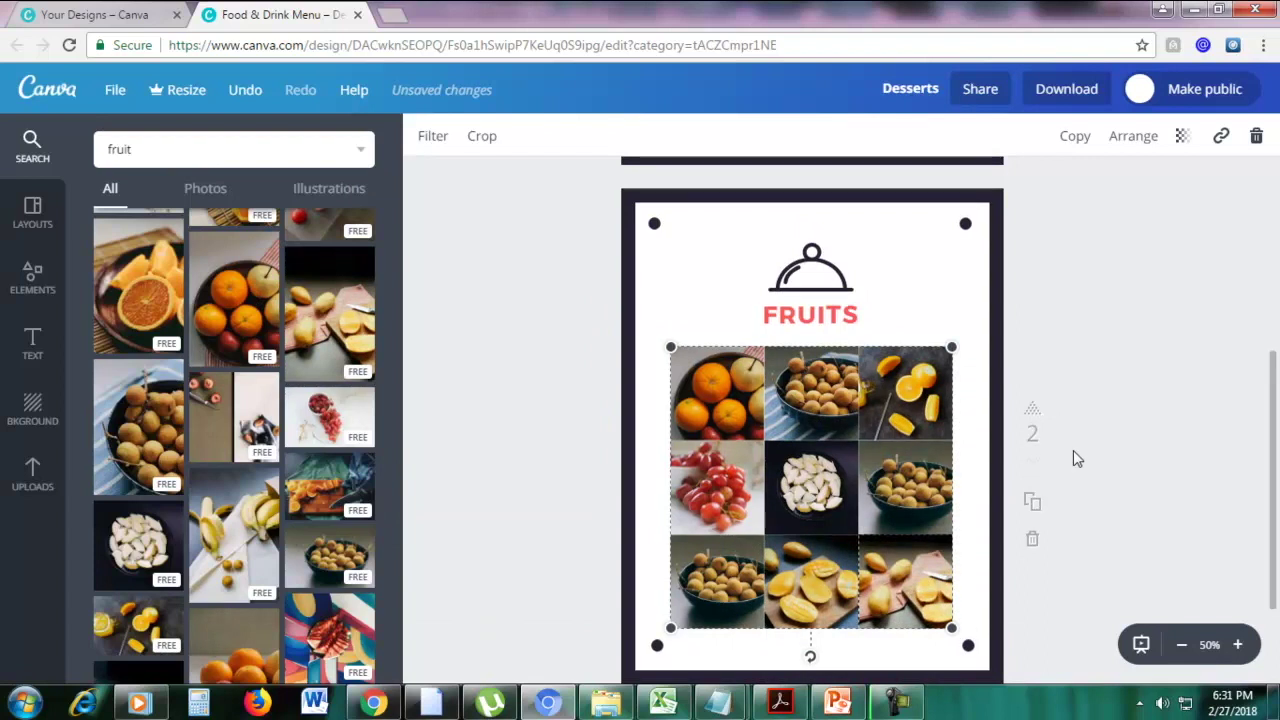
scroll(1073, 452, down, 2)
scroll(1074, 452, up, 2)
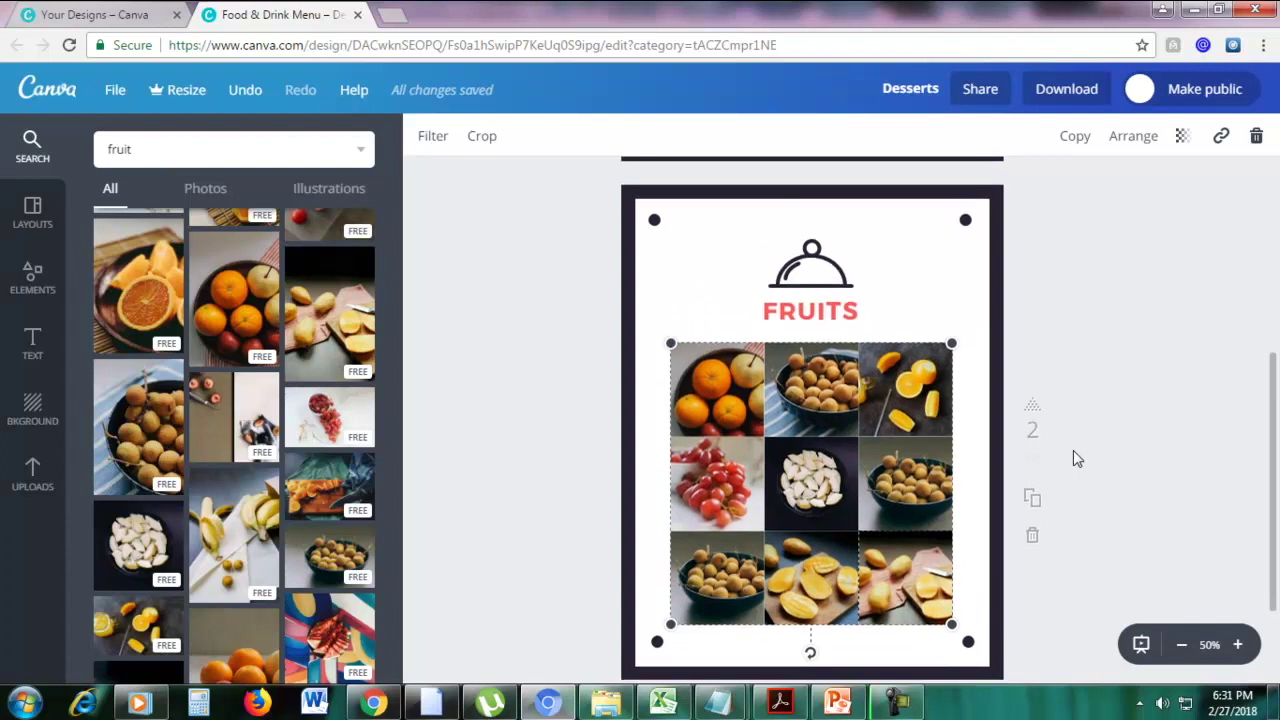
scroll(1073, 450, down, 3)
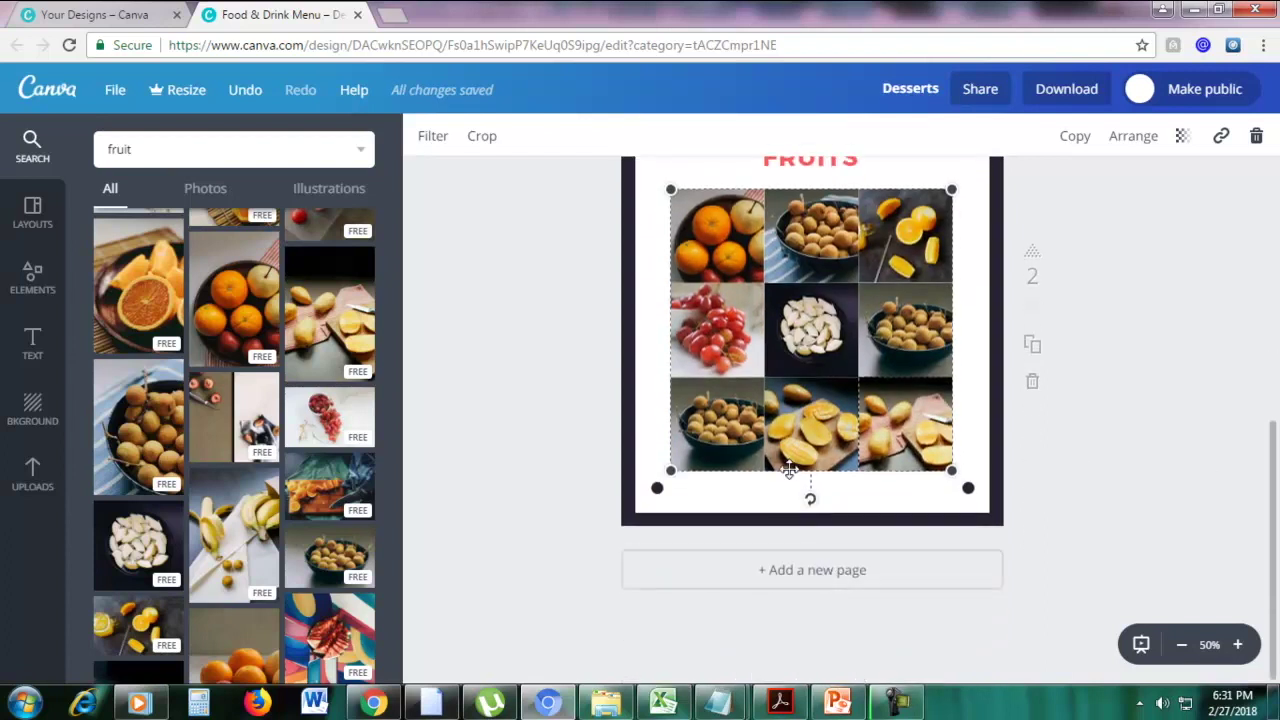
Add a third blank page to the menu
click(815, 573)
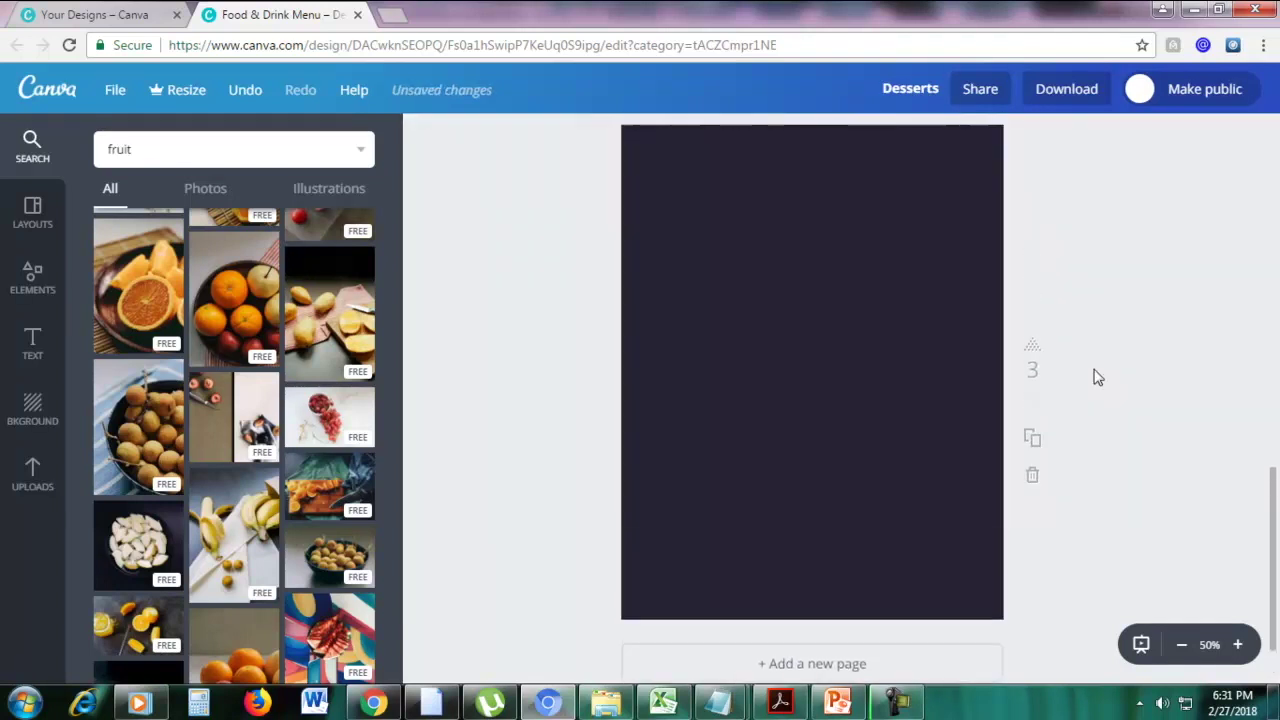
scroll(1097, 377, up, 1)
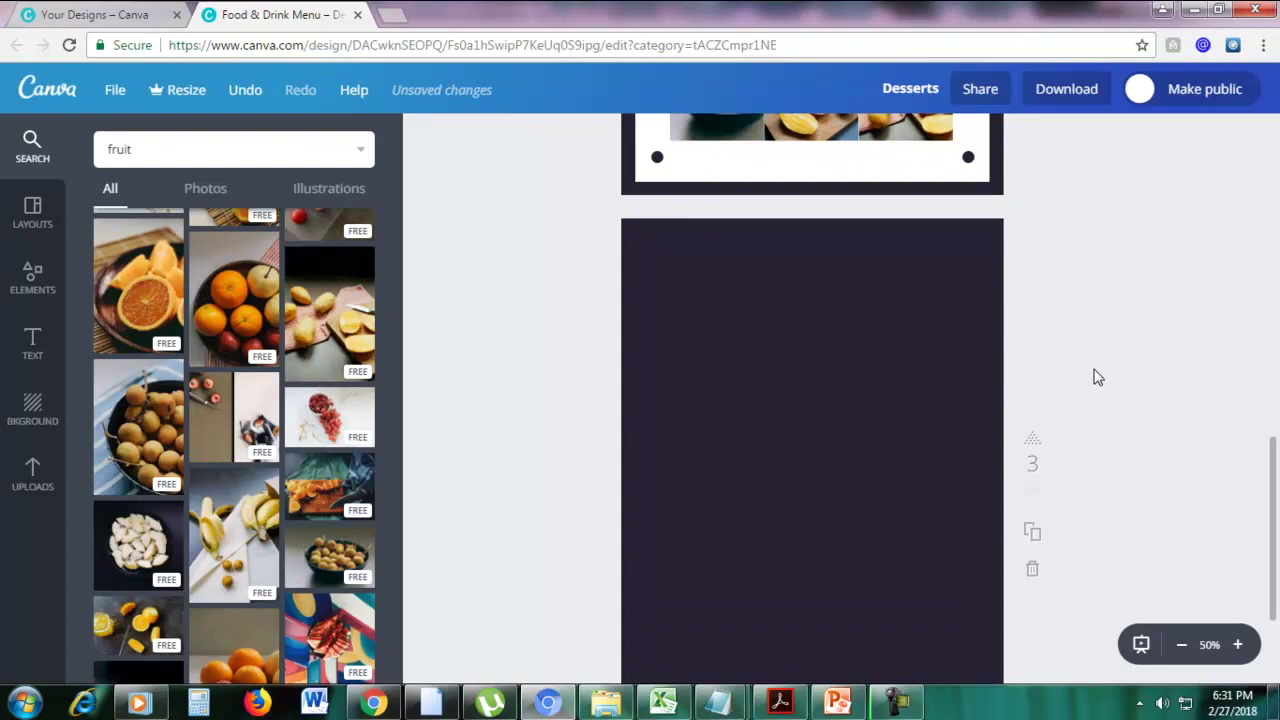
scroll(1100, 378, down, 1)
scroll(1166, 391, up, 1)
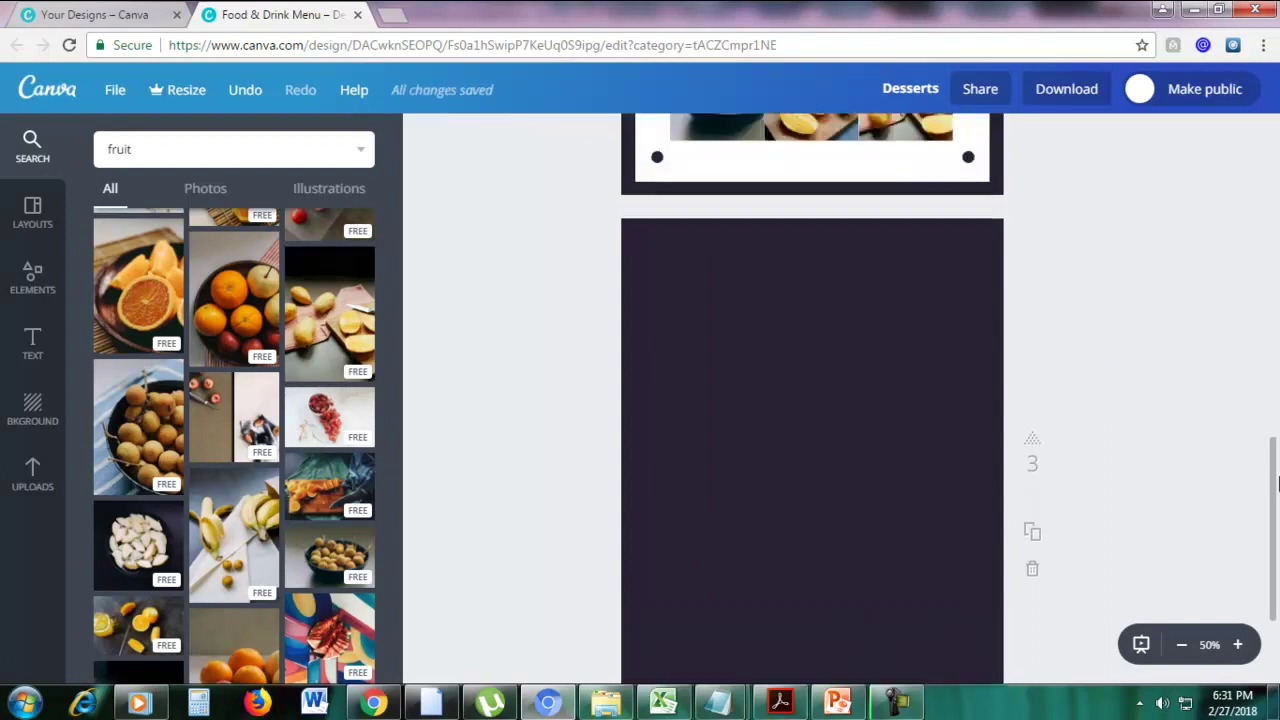
scroll(1275, 490, down, 1)
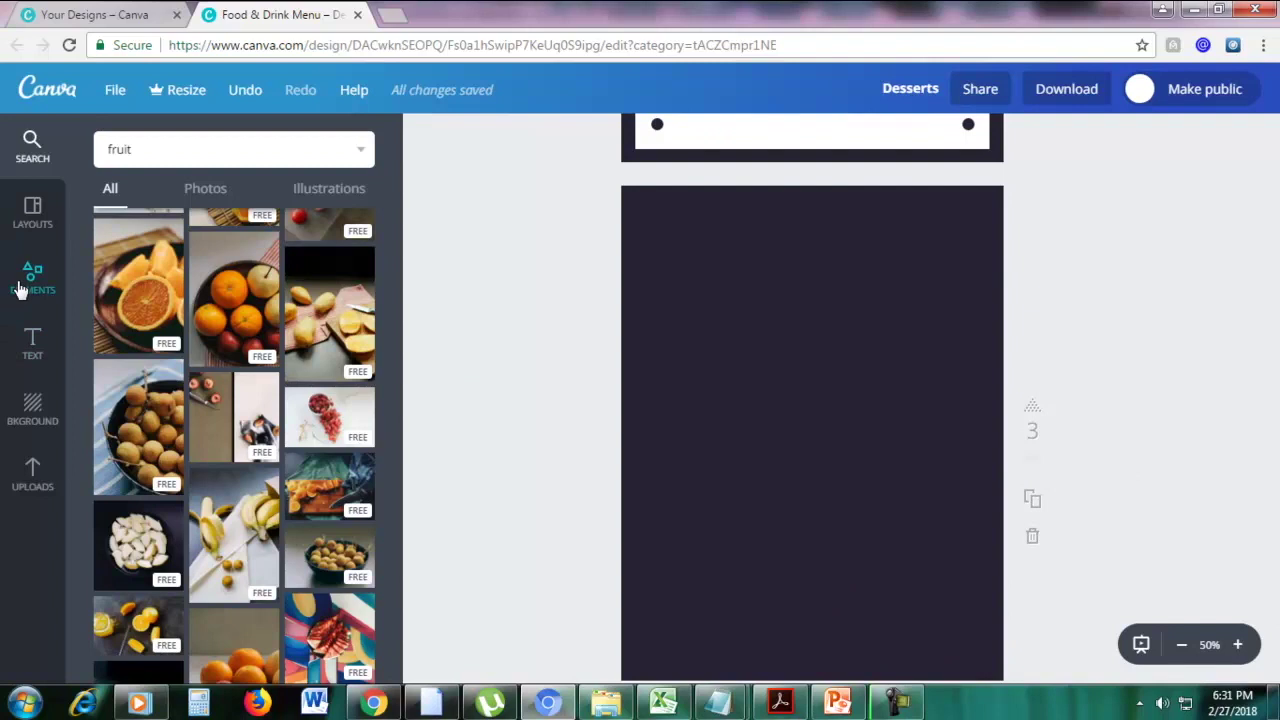
Place a four-photo grid, one tall cell beside three smaller ones, on the new page
click(20, 288)
scroll(237, 283, up, 1)
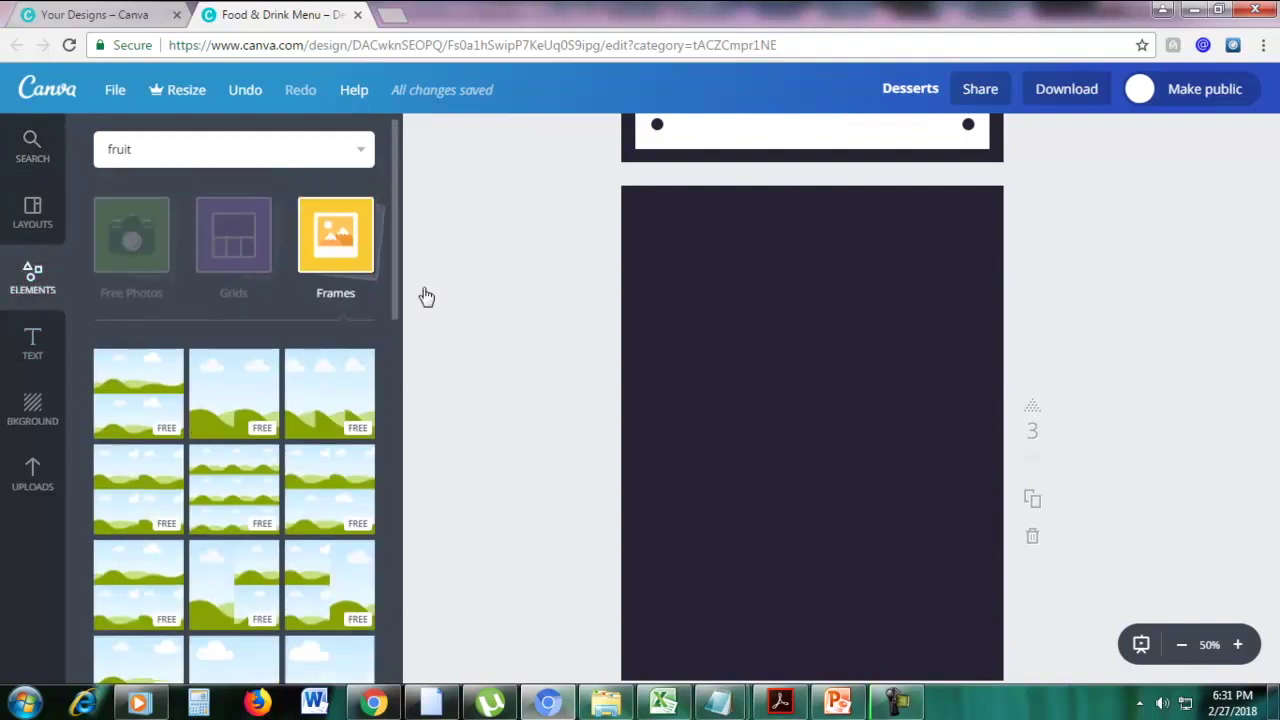
click(238, 238)
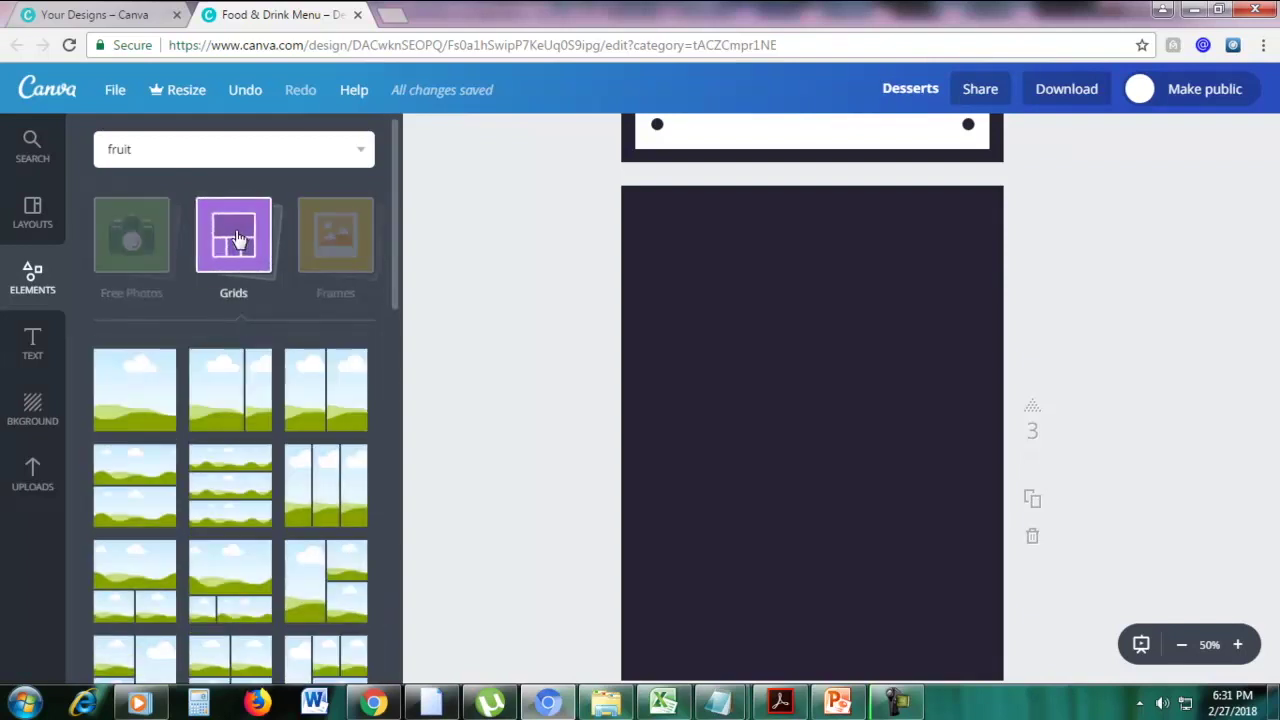
scroll(310, 300, down, 3)
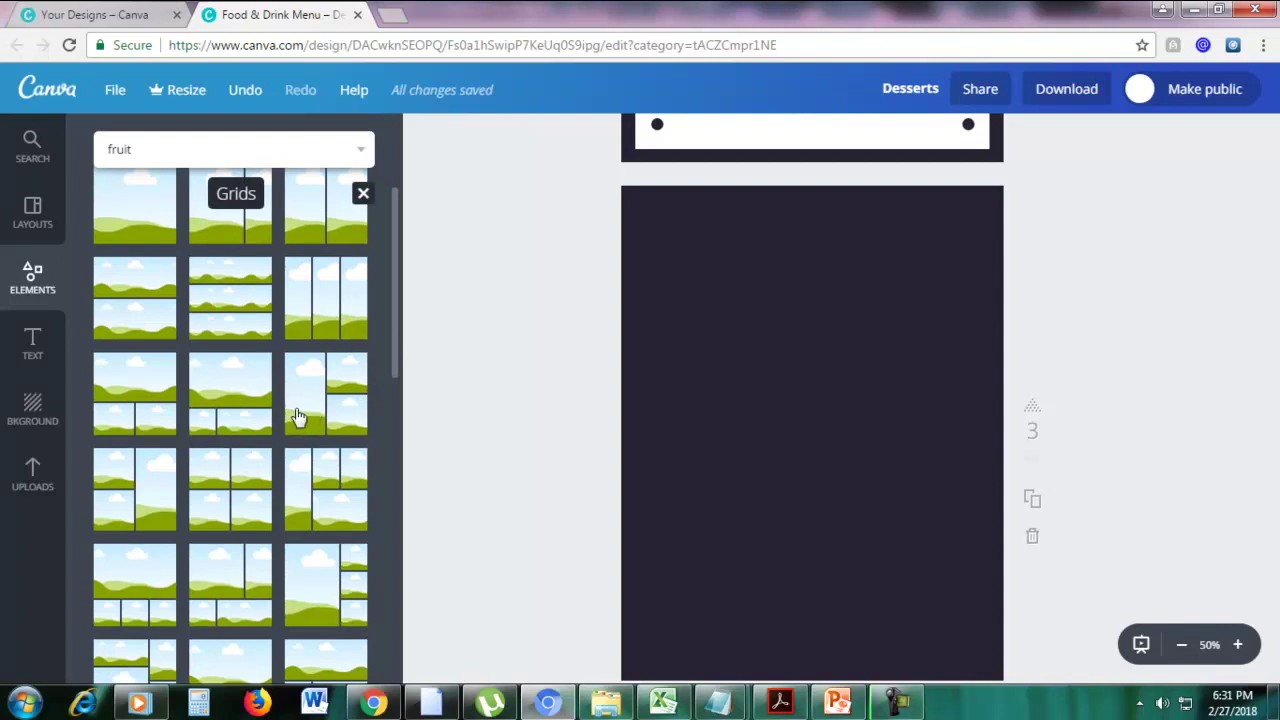
drag(337, 458, 691, 414)
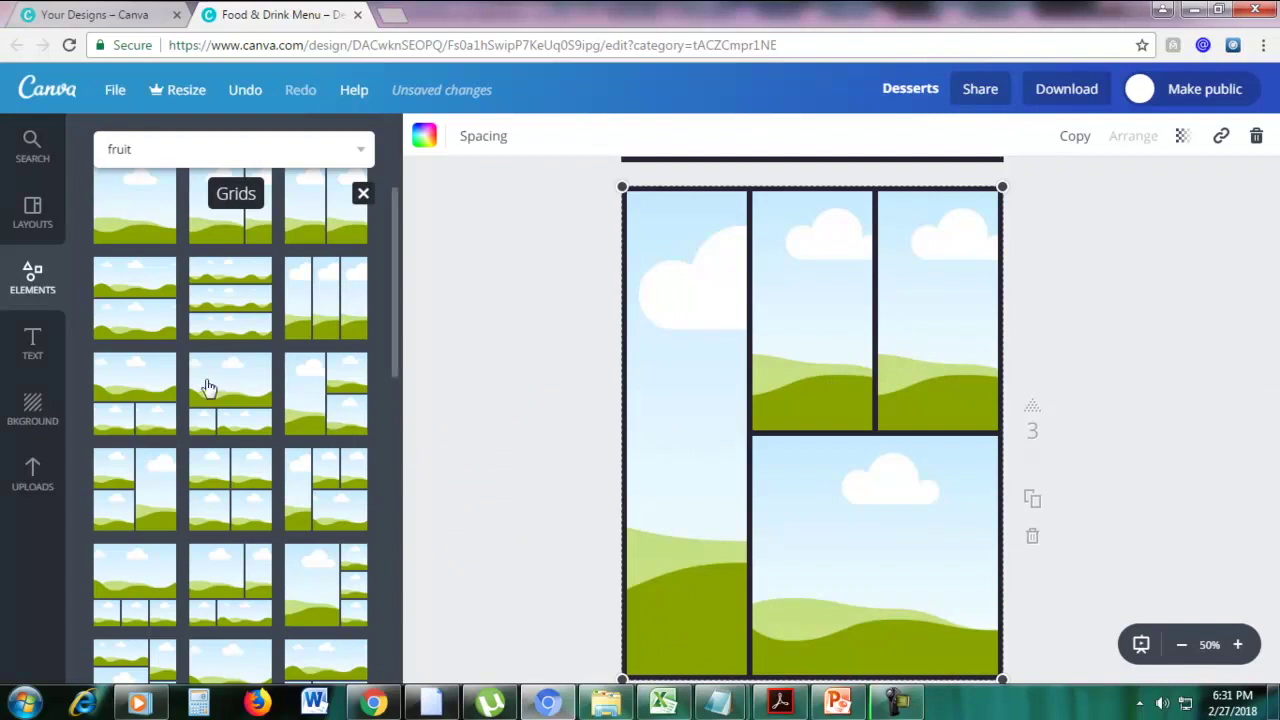
Fill the tall left cell with cut oranges and the top-middle cell with the orange-bowl photo
click(29, 157)
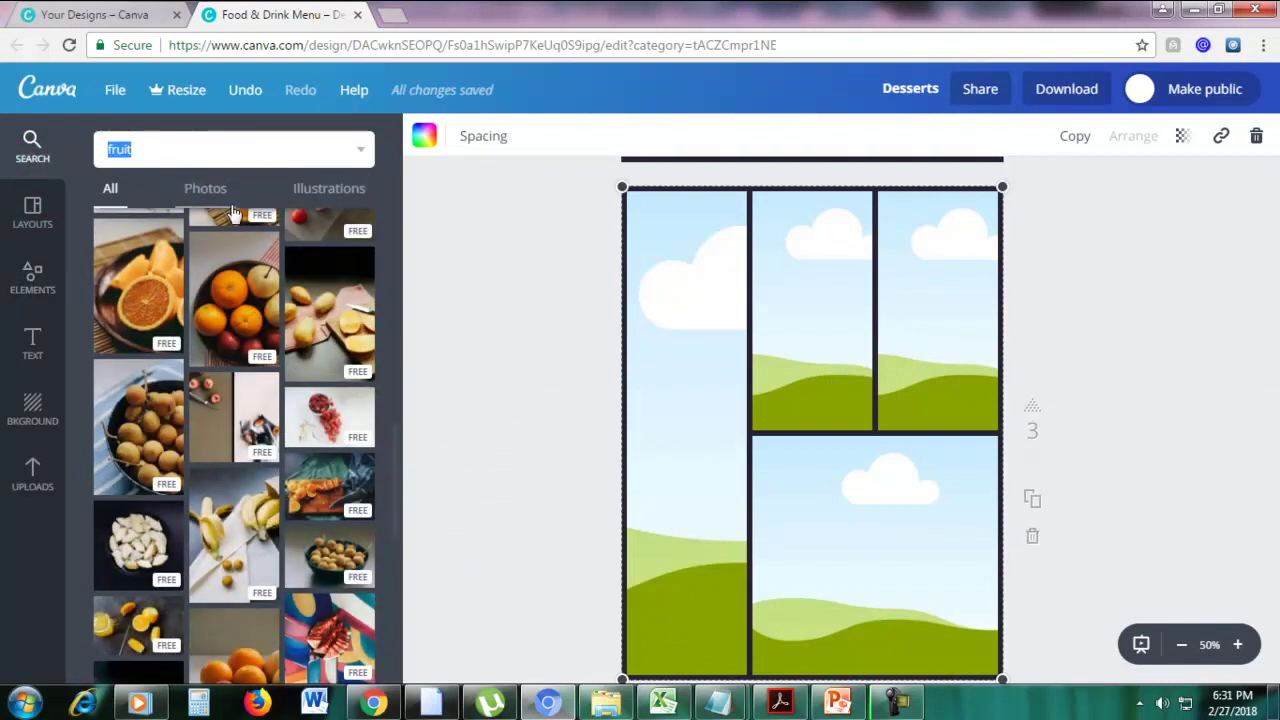
drag(226, 285, 800, 310)
drag(340, 320, 871, 486)
drag(138, 295, 609, 346)
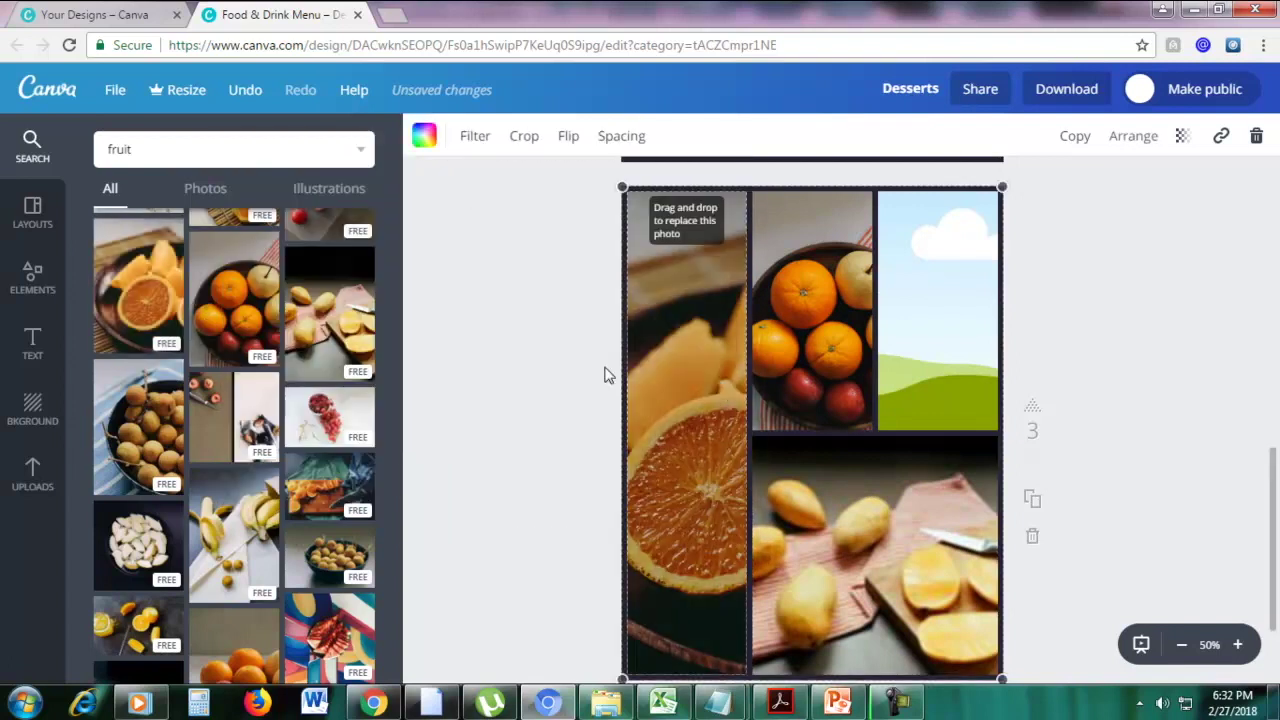
drag(609, 400, 655, 400)
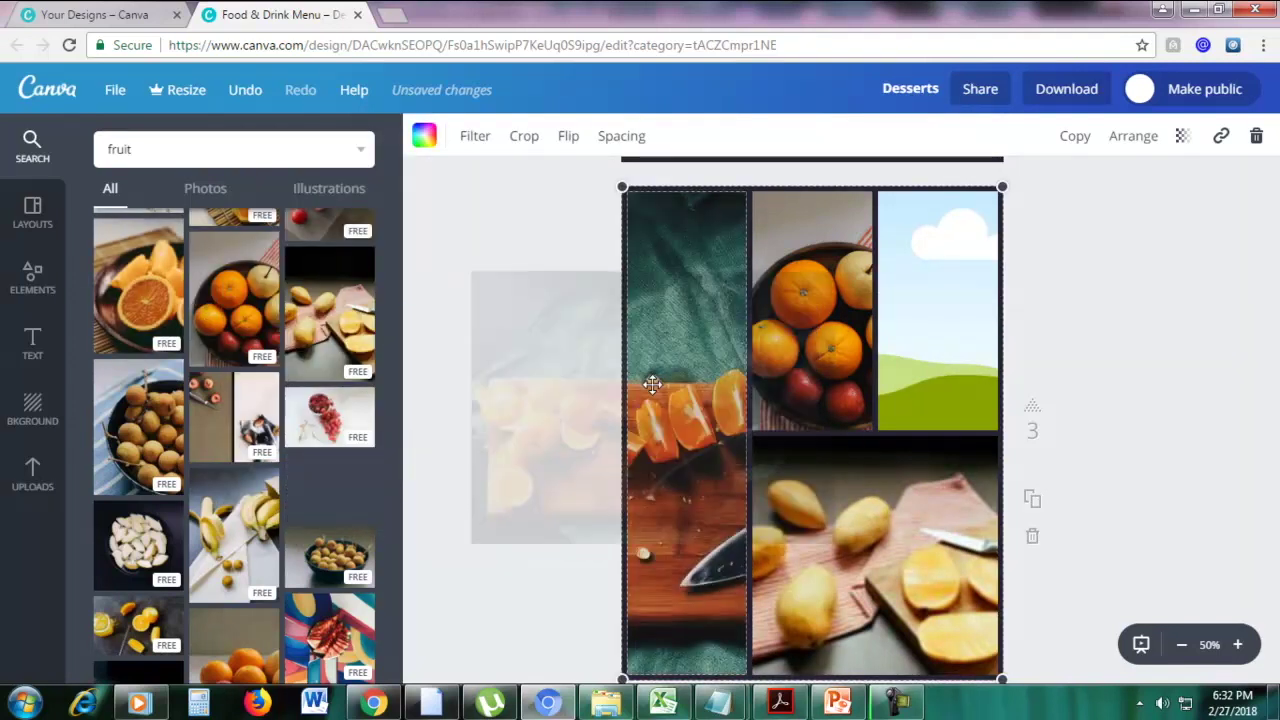
Fill the remaining grid cells with the red-grapes and sliced-mango photos
scroll(308, 347, up, 2)
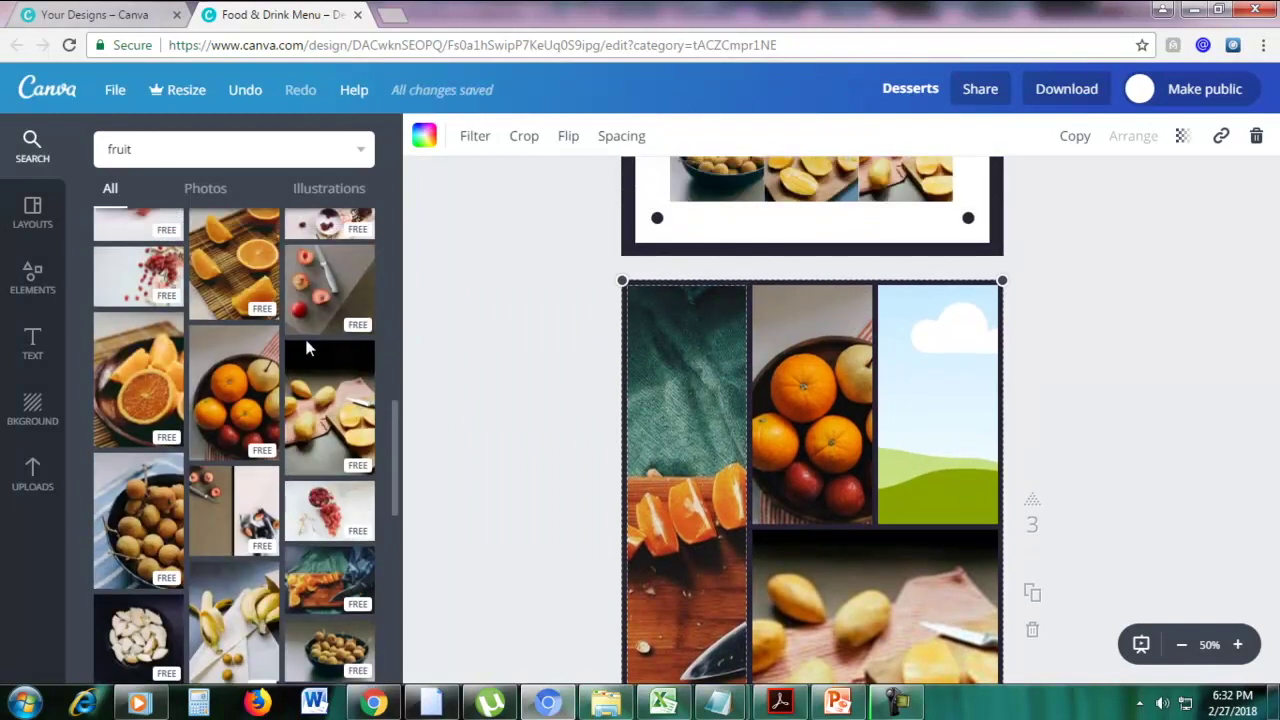
scroll(314, 298, up, 2)
drag(138, 262, 940, 400)
drag(1124, 400, 1215, 413)
scroll(1272, 478, down, 3)
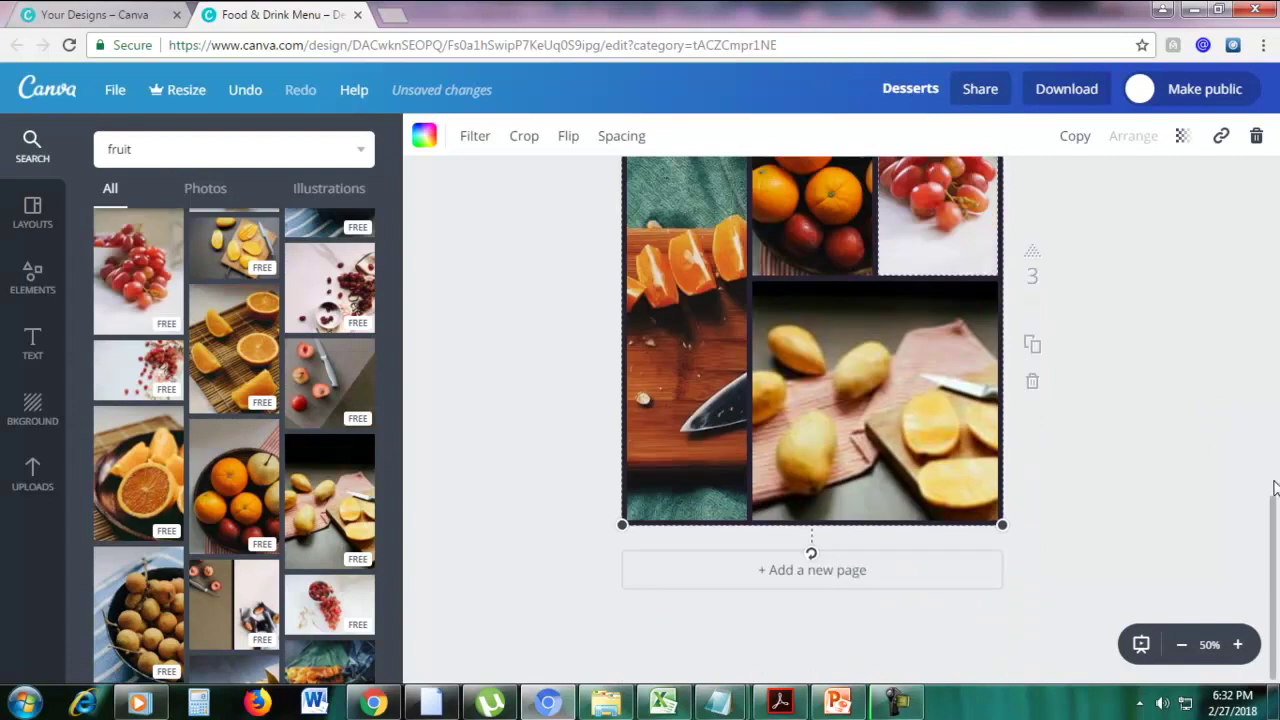
drag(1273, 506, 1272, 462)
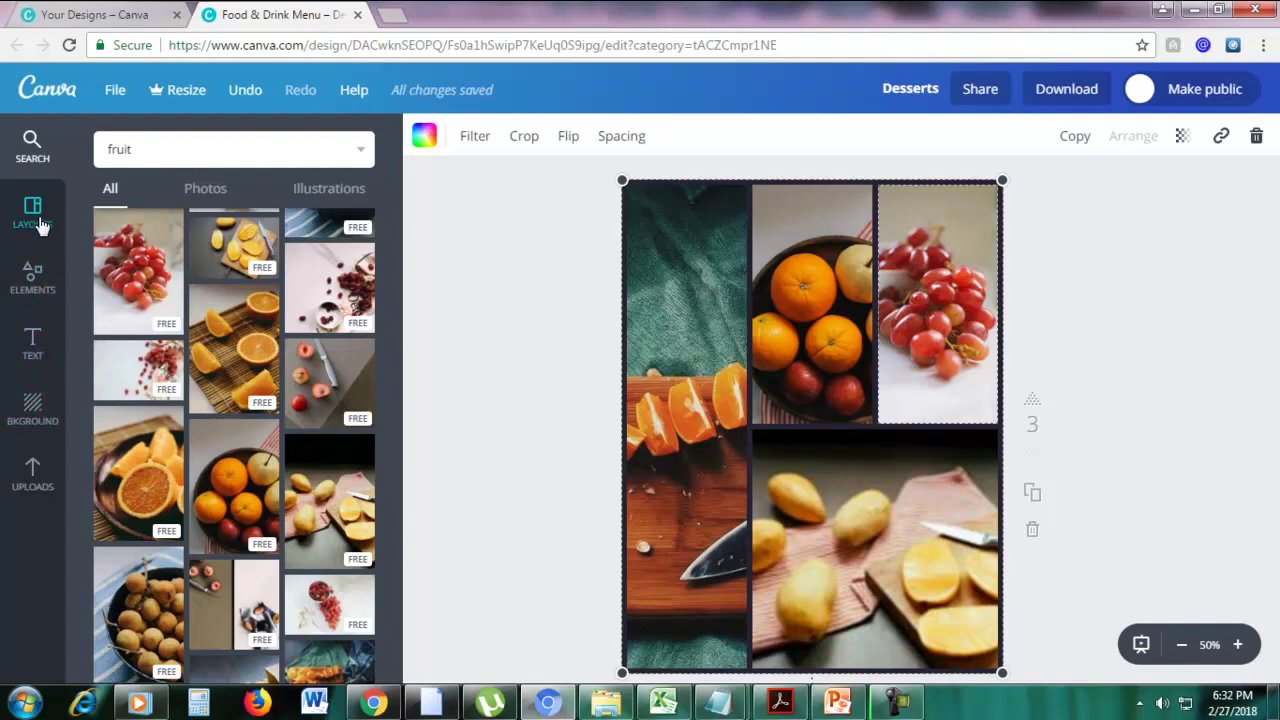
Browse the frame layouts in the Elements panel
click(33, 278)
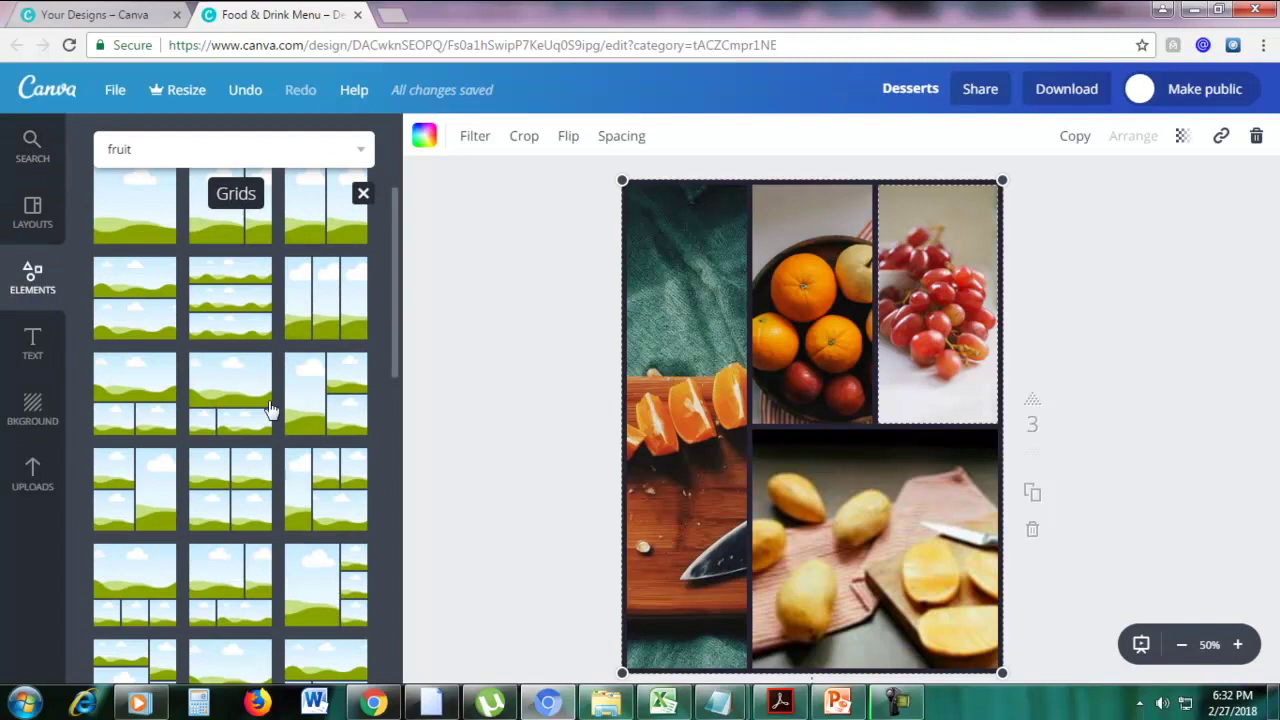
scroll(271, 408, down, 3)
scroll(271, 408, up, 3)
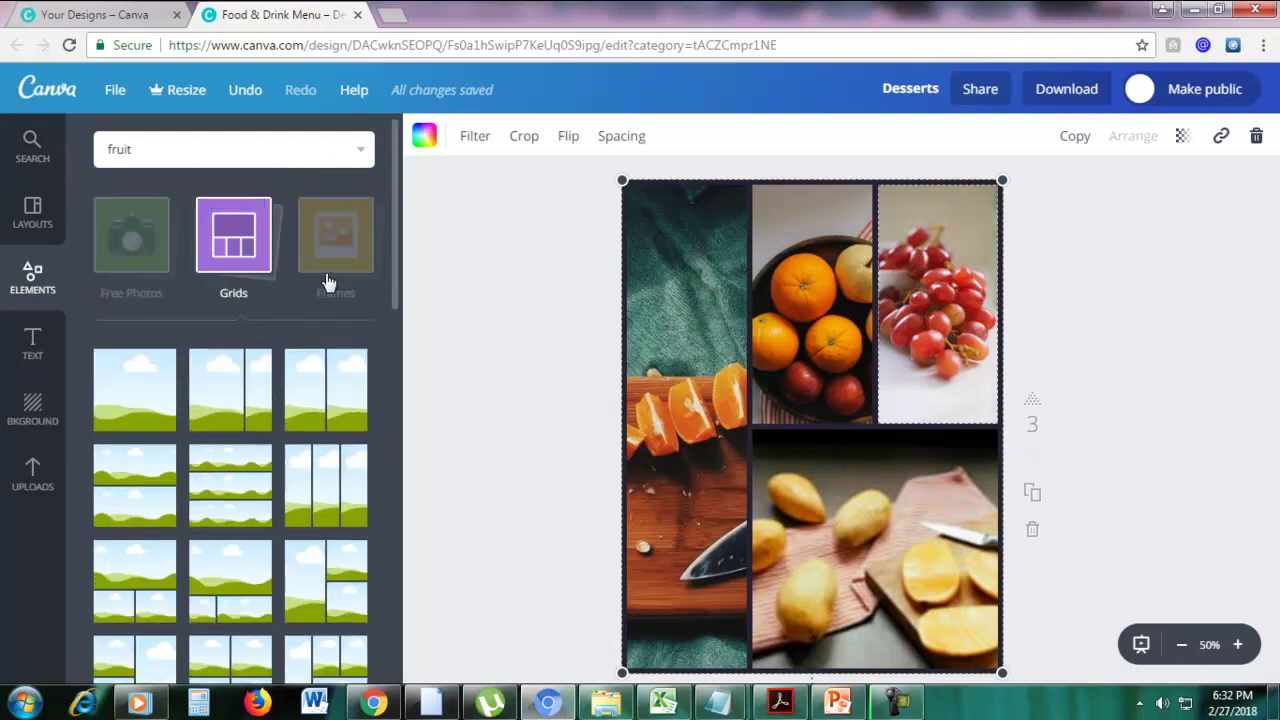
click(328, 282)
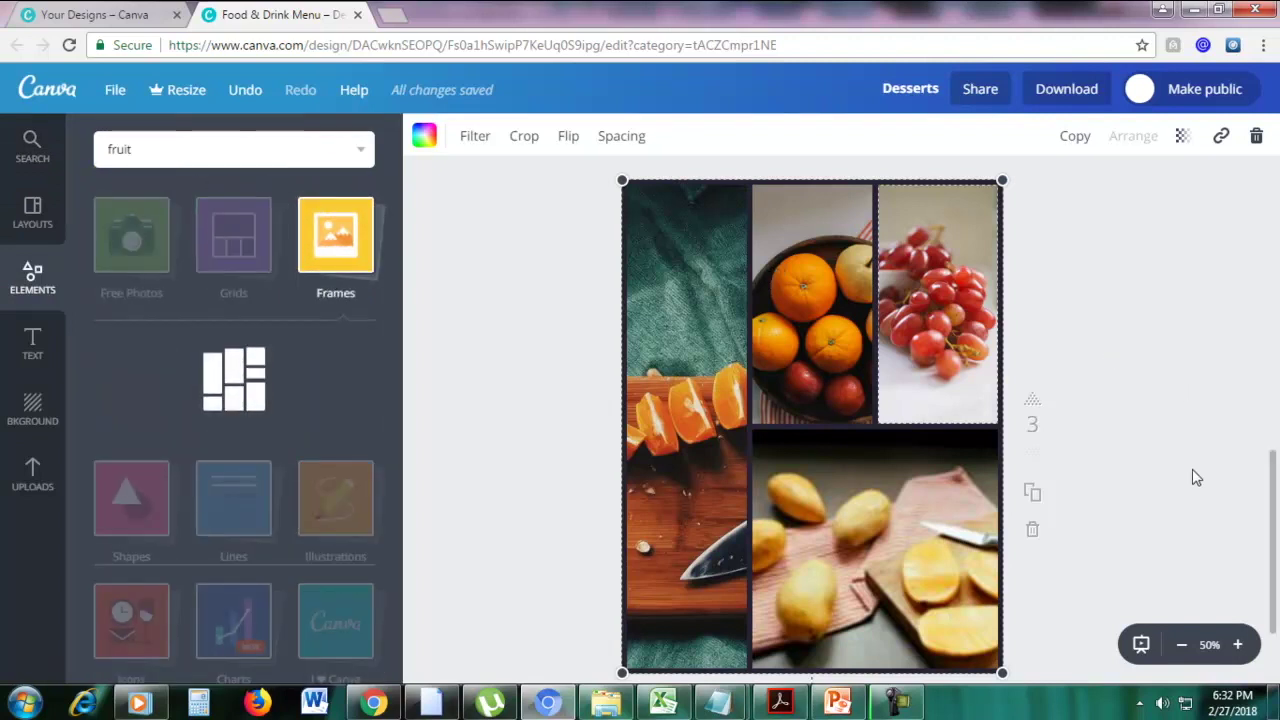
scroll(1086, 594, down, 2)
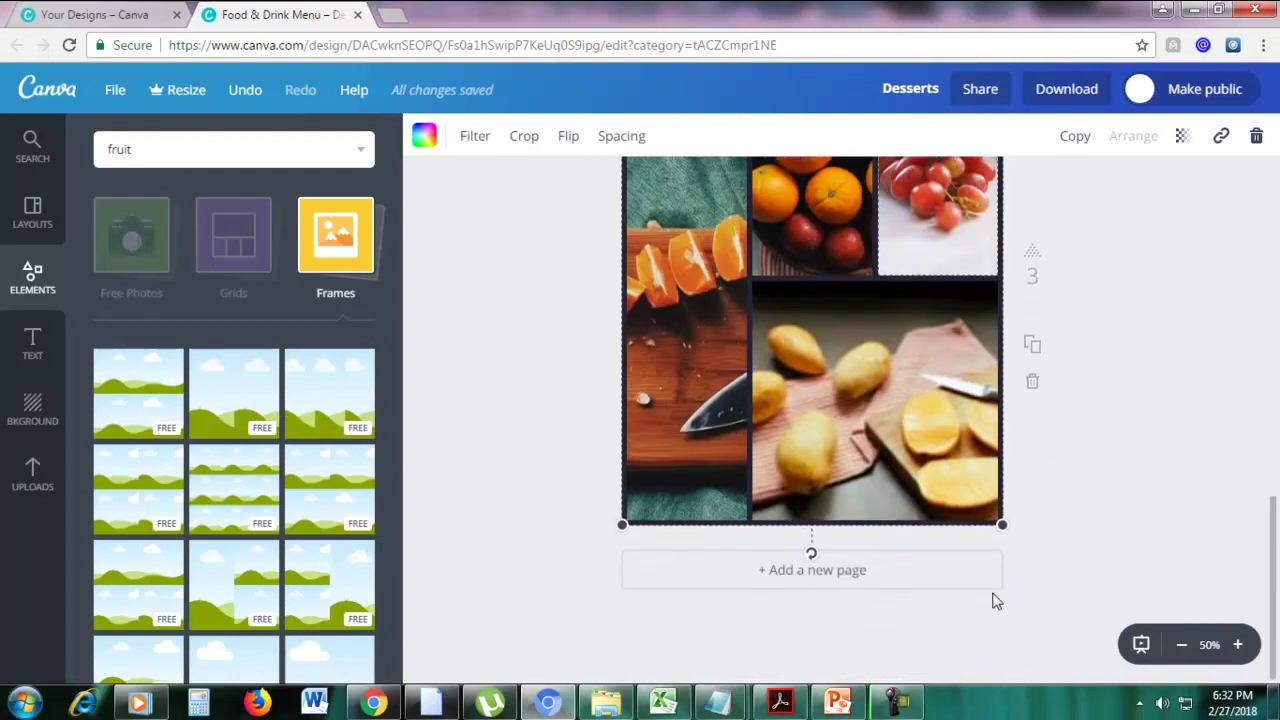
Add a fourth blank page to the menu
click(790, 578)
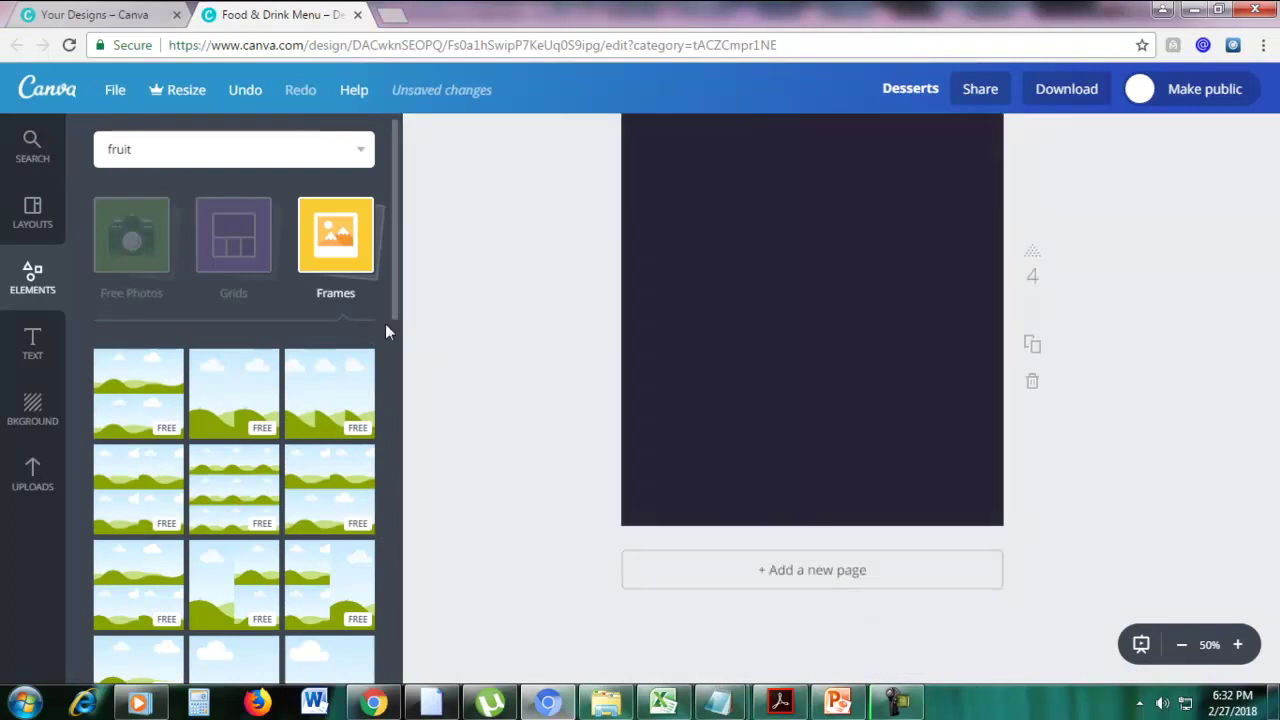
scroll(320, 320, down, 5)
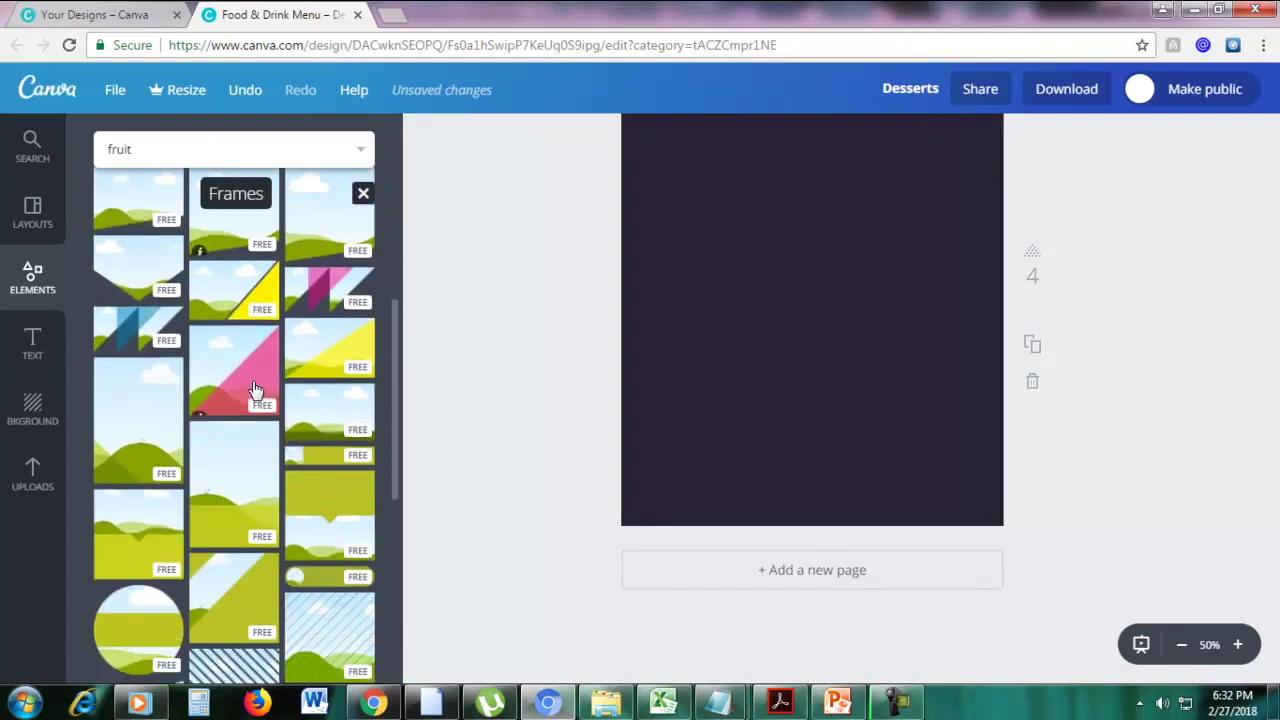
scroll(255, 388, down, 4)
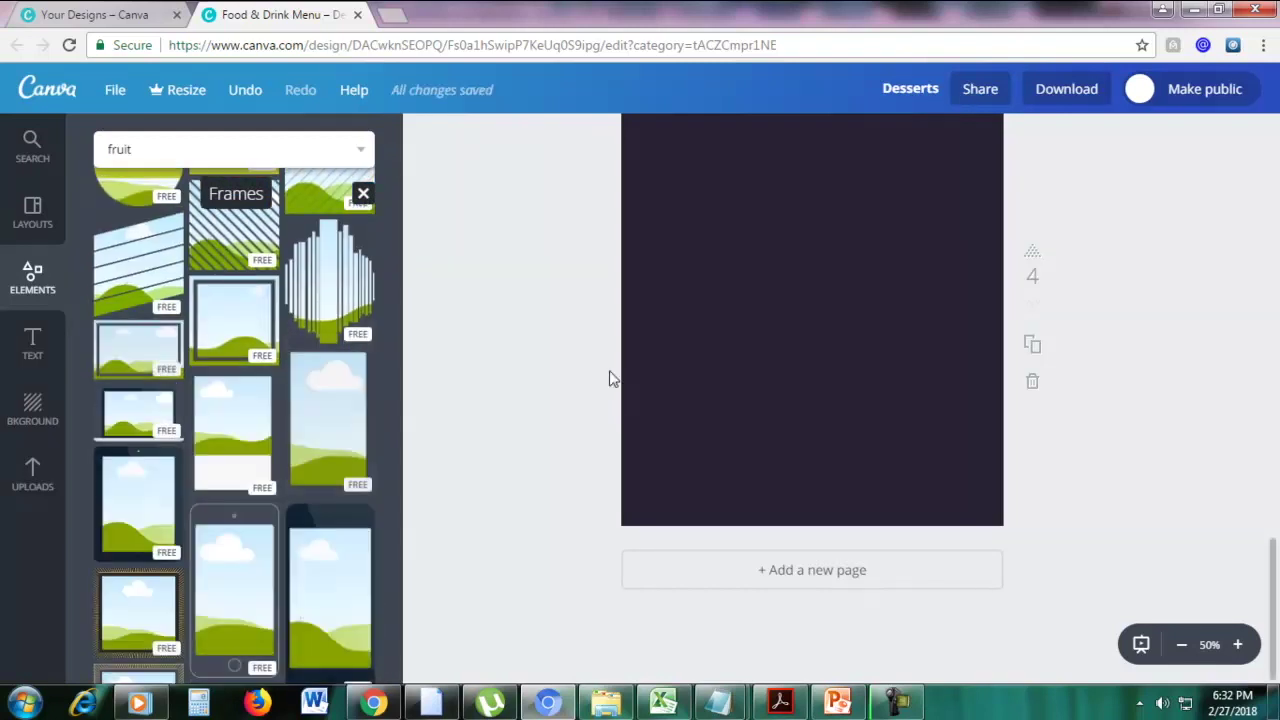
scroll(609, 374, up, 2)
scroll(610, 376, down, 1)
scroll(609, 374, down, 2)
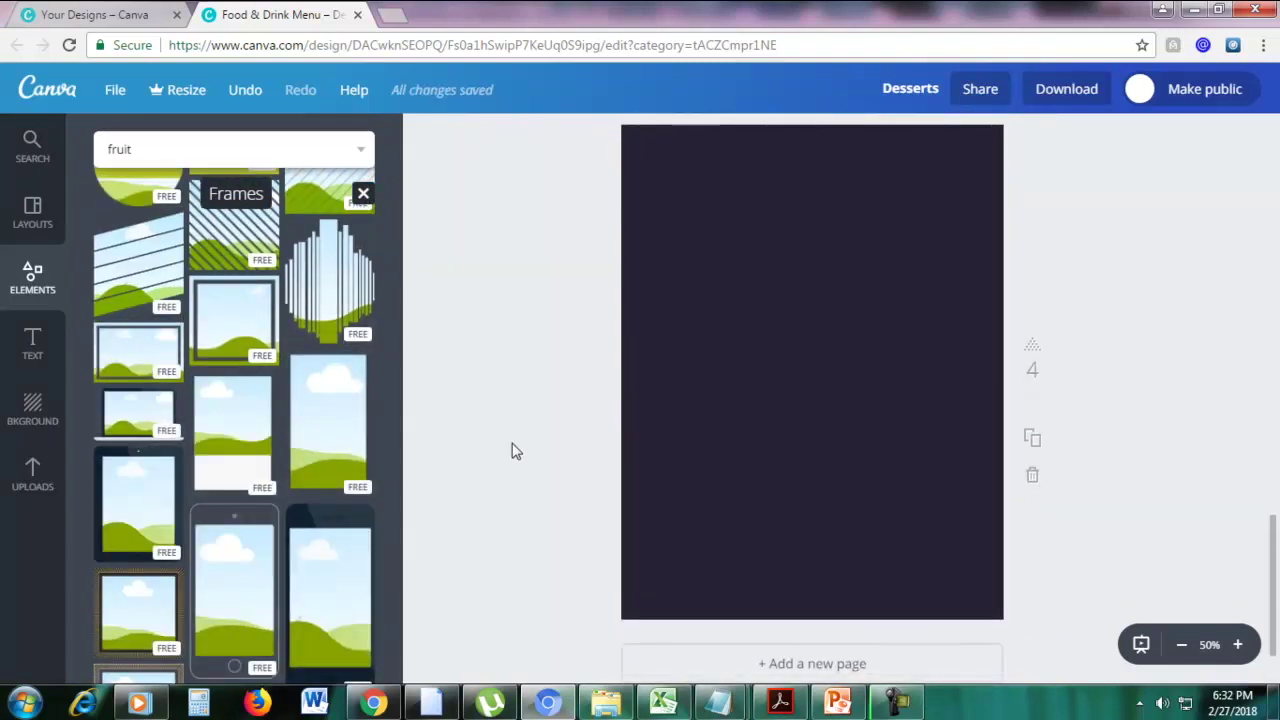
scroll(288, 391, down, 1)
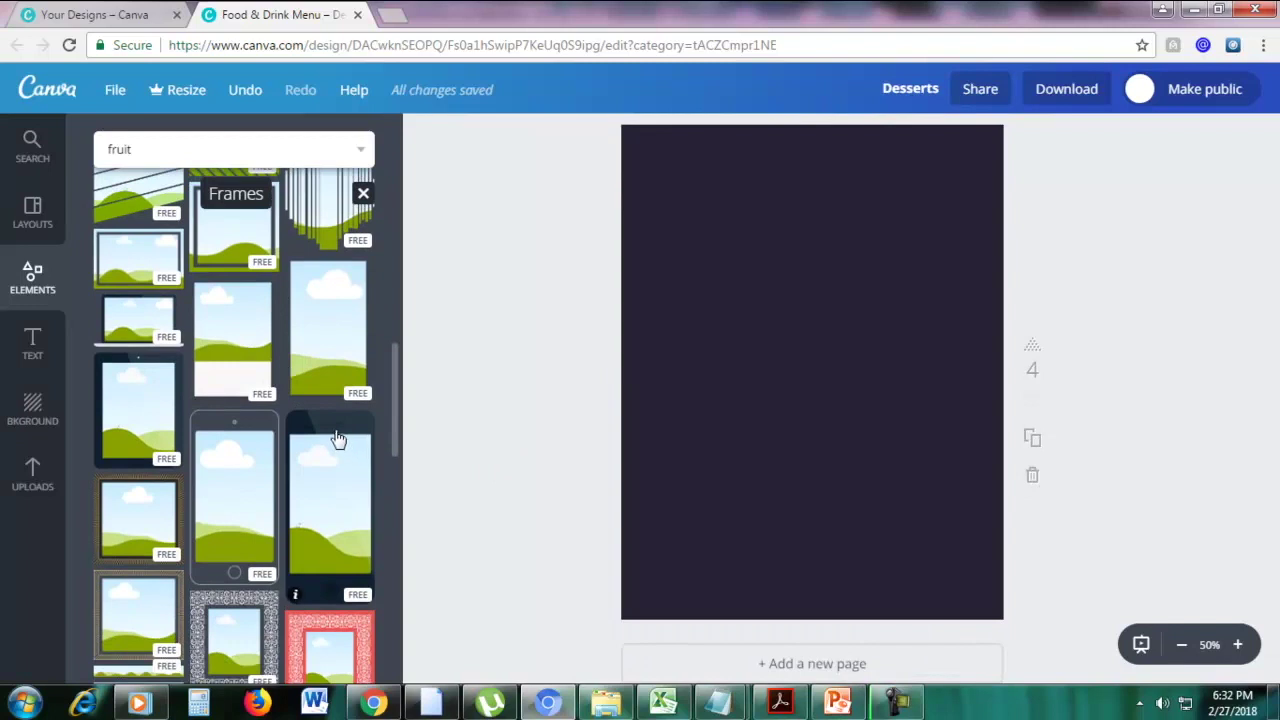
Place the tall phone frame on page 4, enlarge it and centre it
drag(325, 433, 740, 300)
drag(729, 355, 671, 484)
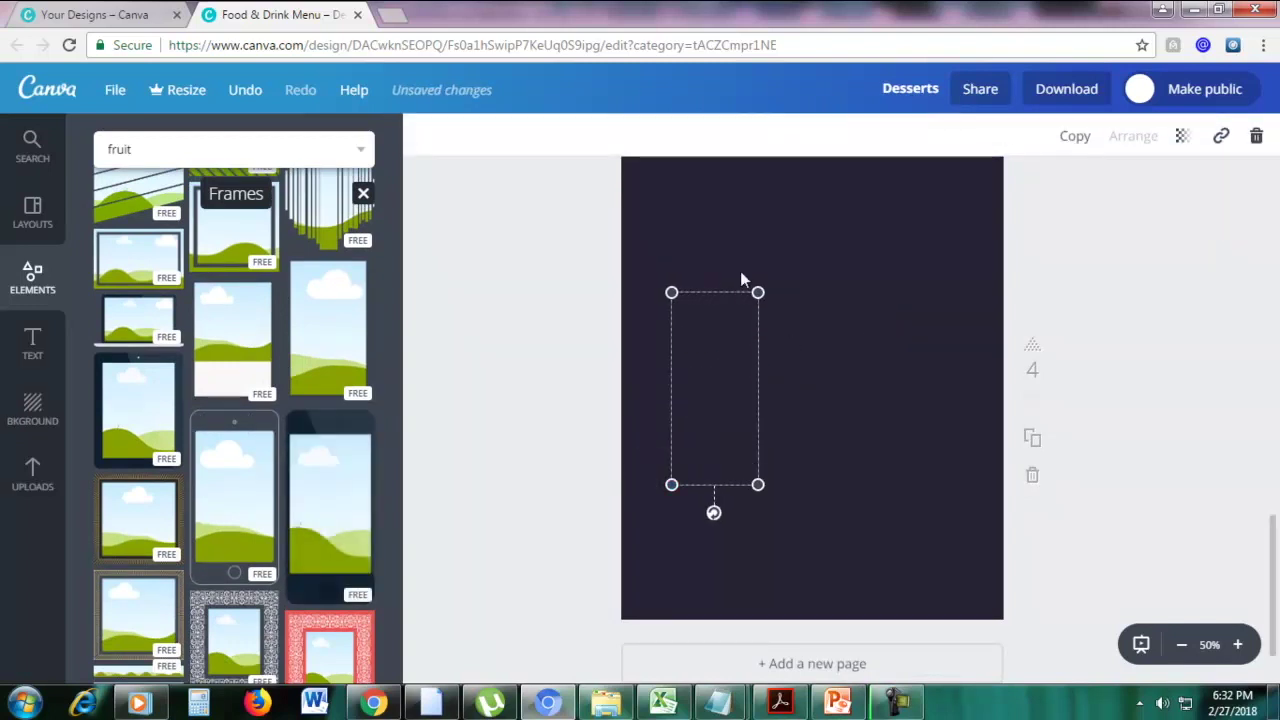
drag(757, 290, 791, 305)
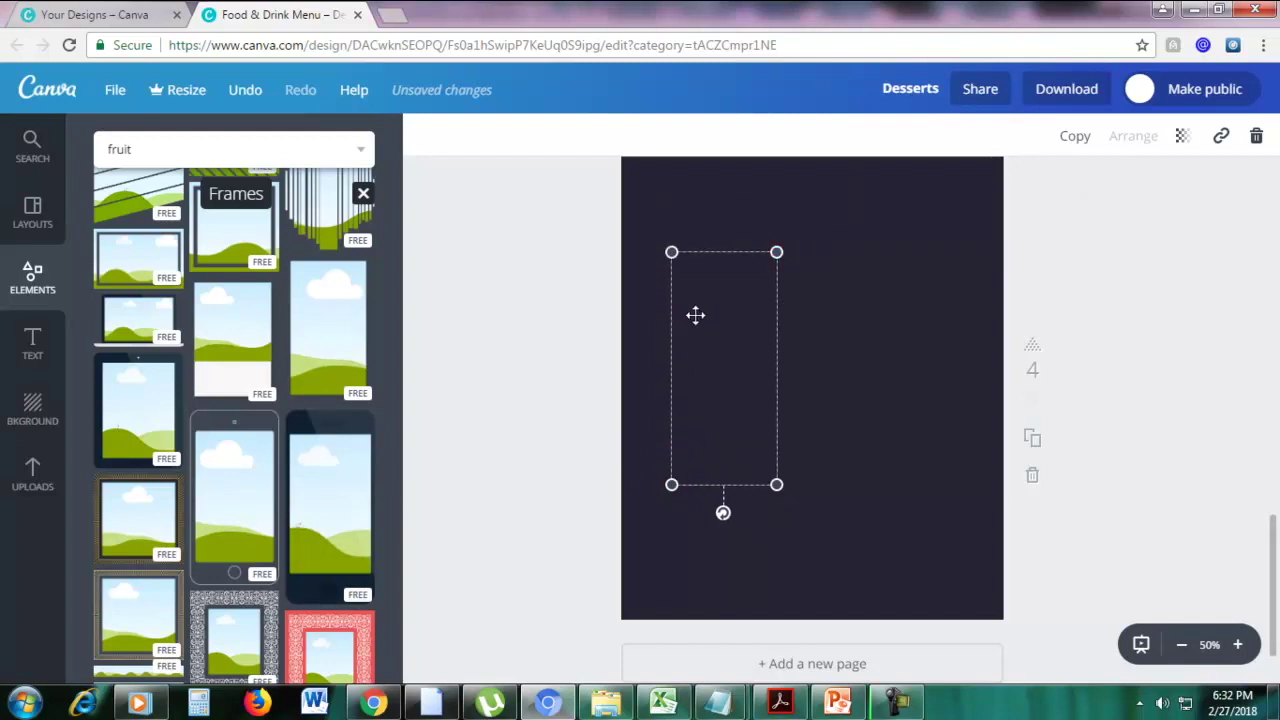
click(743, 314)
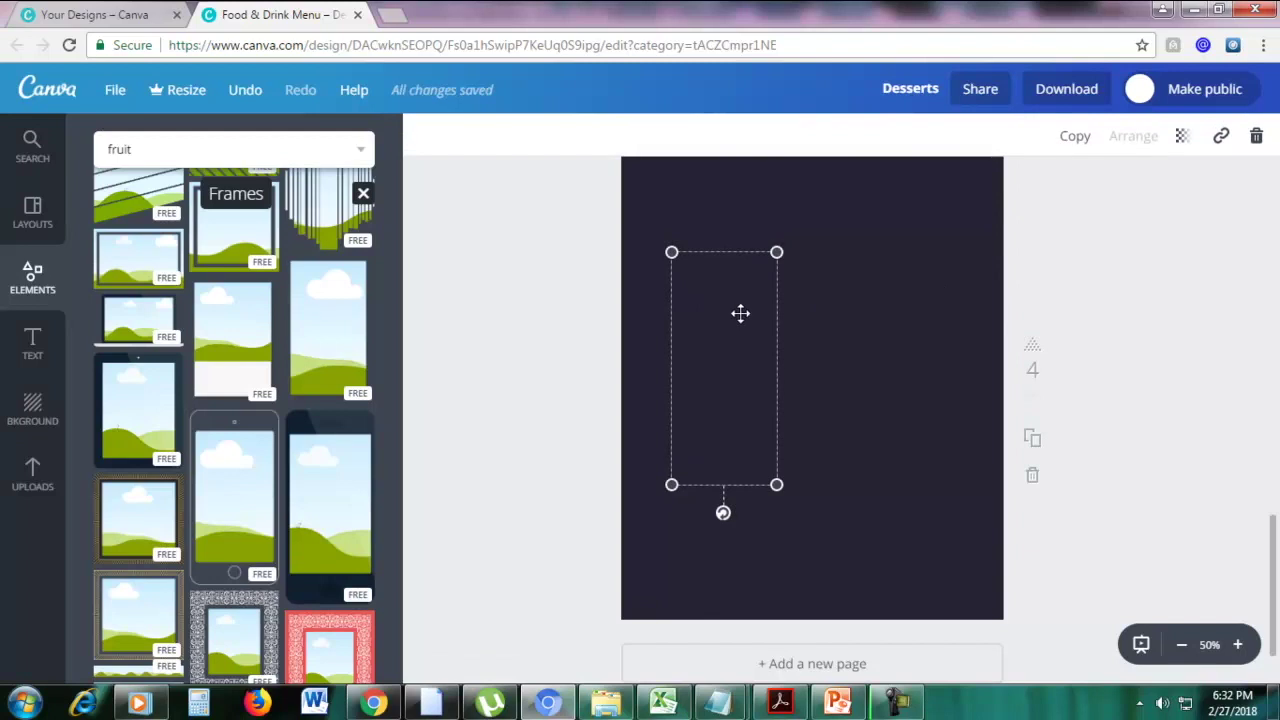
drag(777, 251, 843, 209)
drag(760, 322, 820, 336)
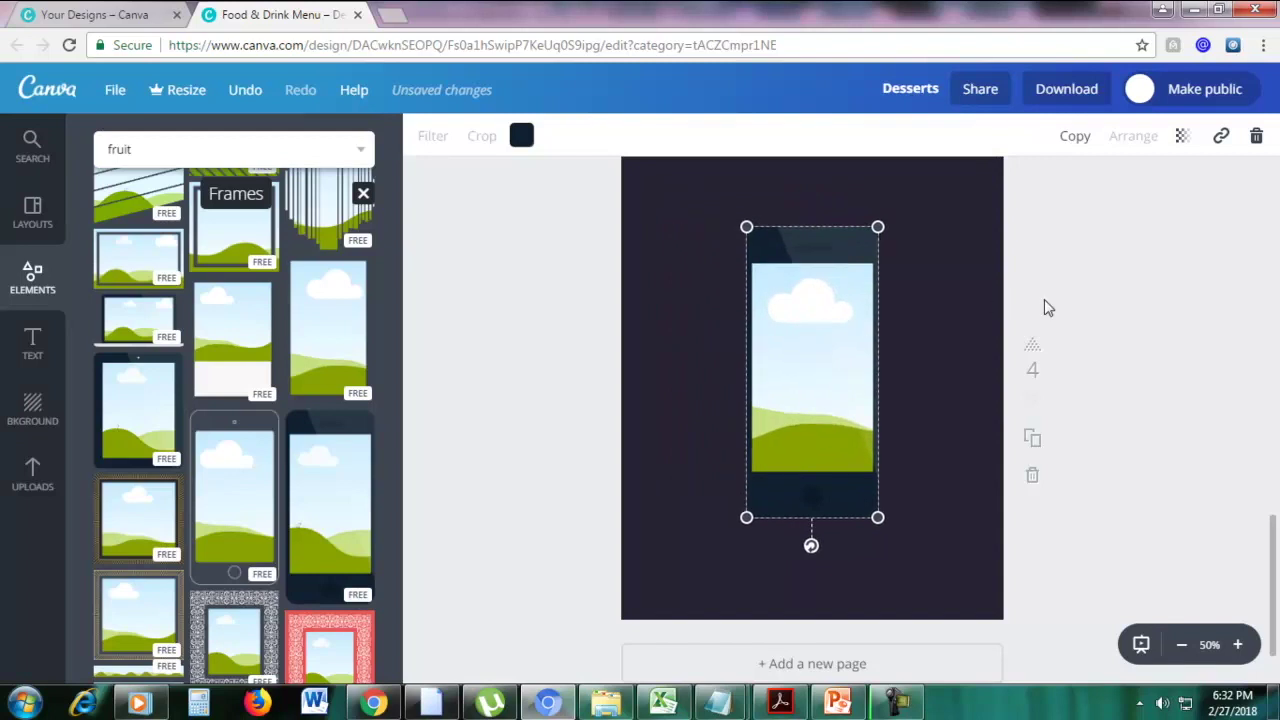
Try the orange-slices photo in the phone frame, then delete the frame
click(42, 156)
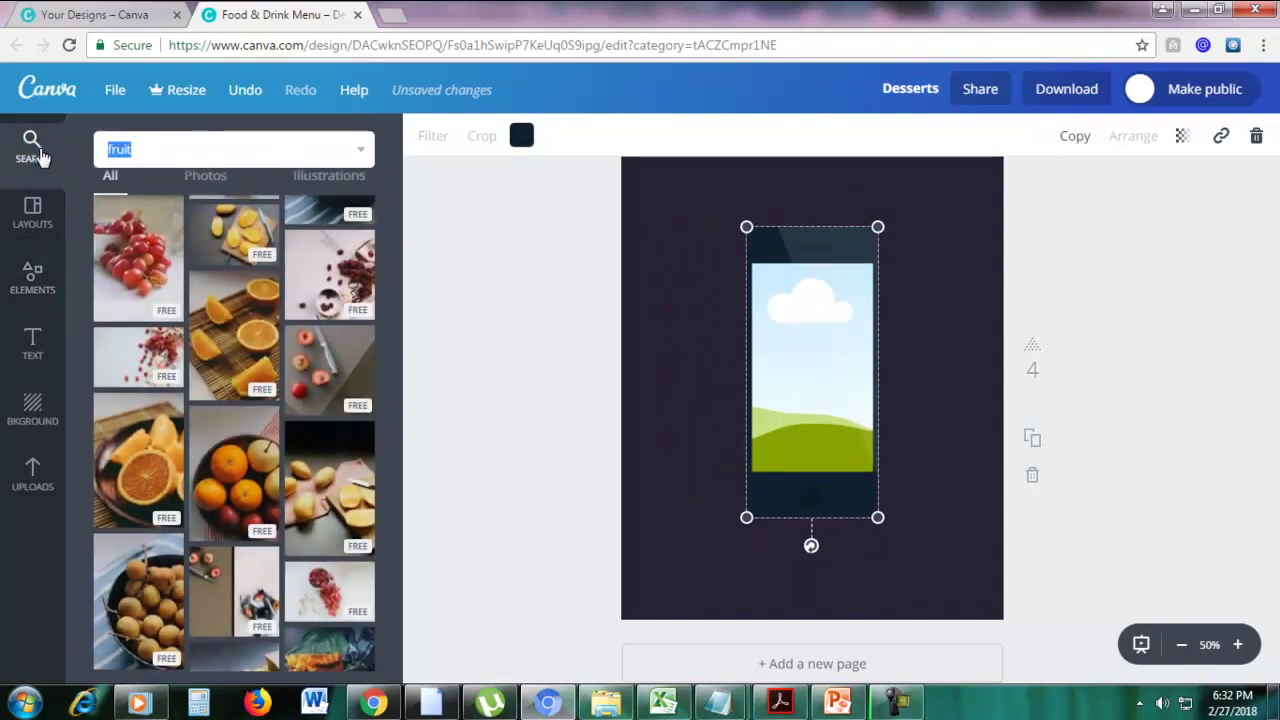
drag(240, 345, 770, 350)
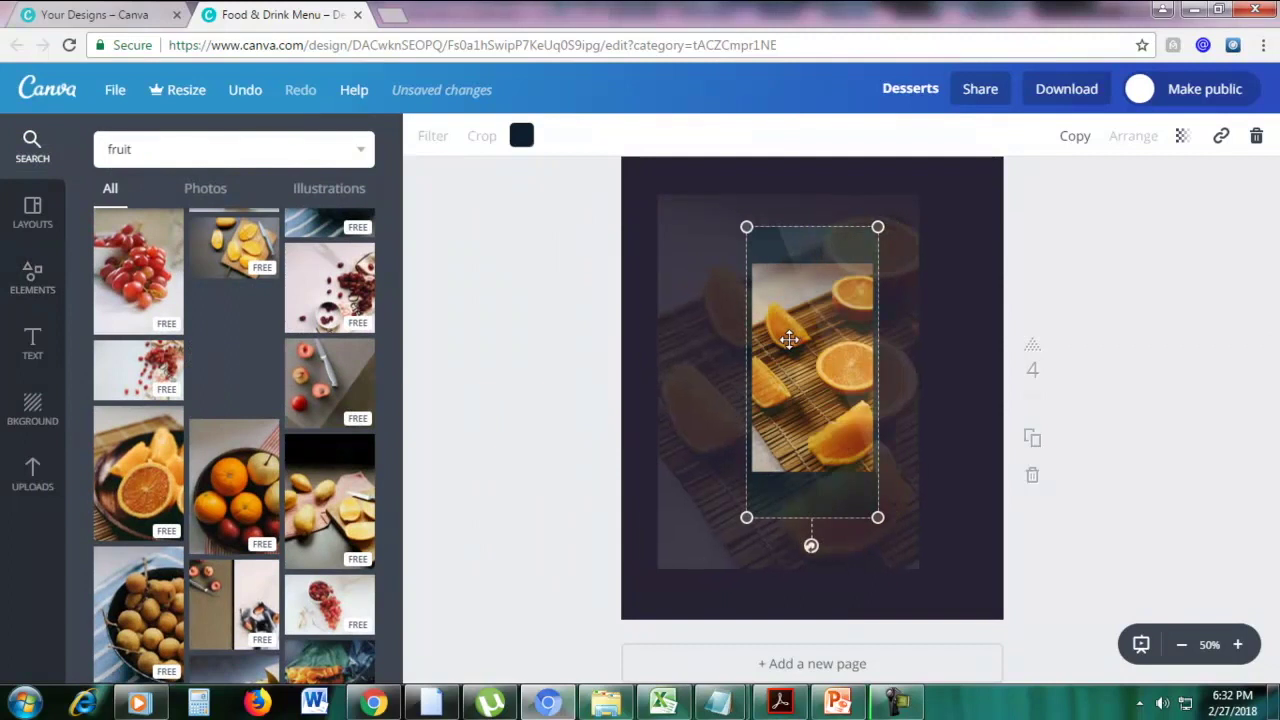
click(950, 330)
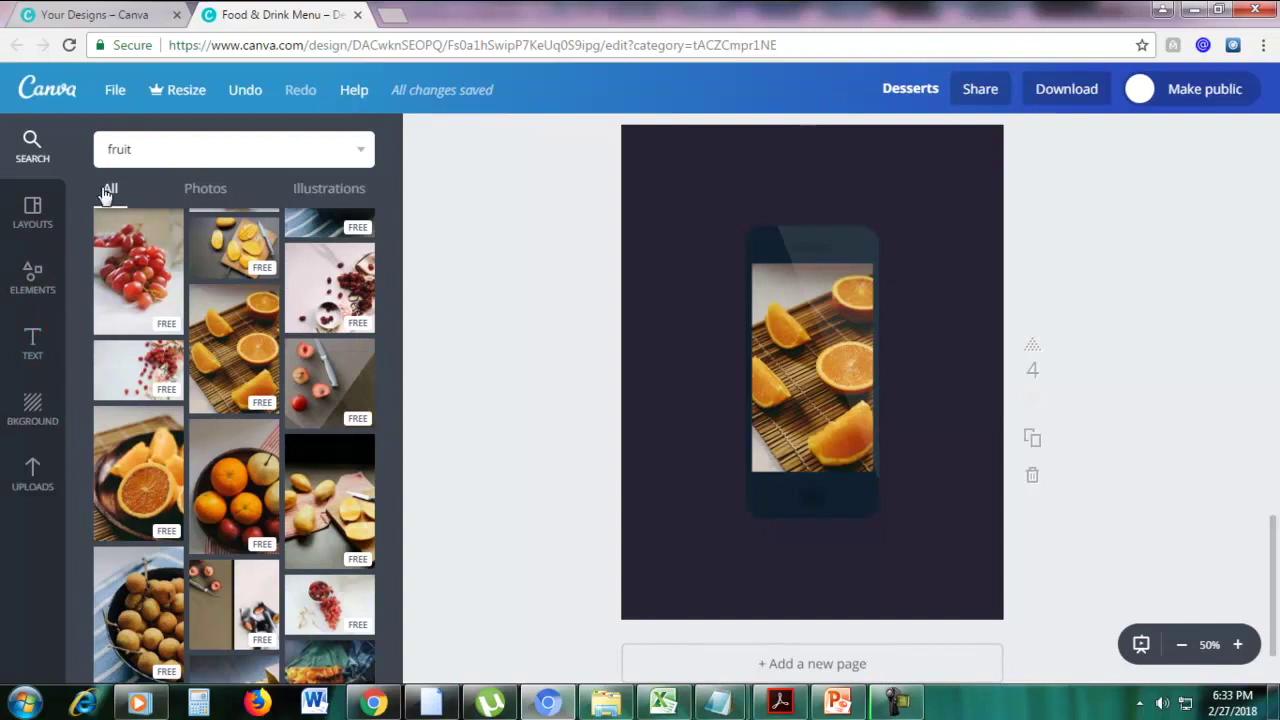
click(33, 277)
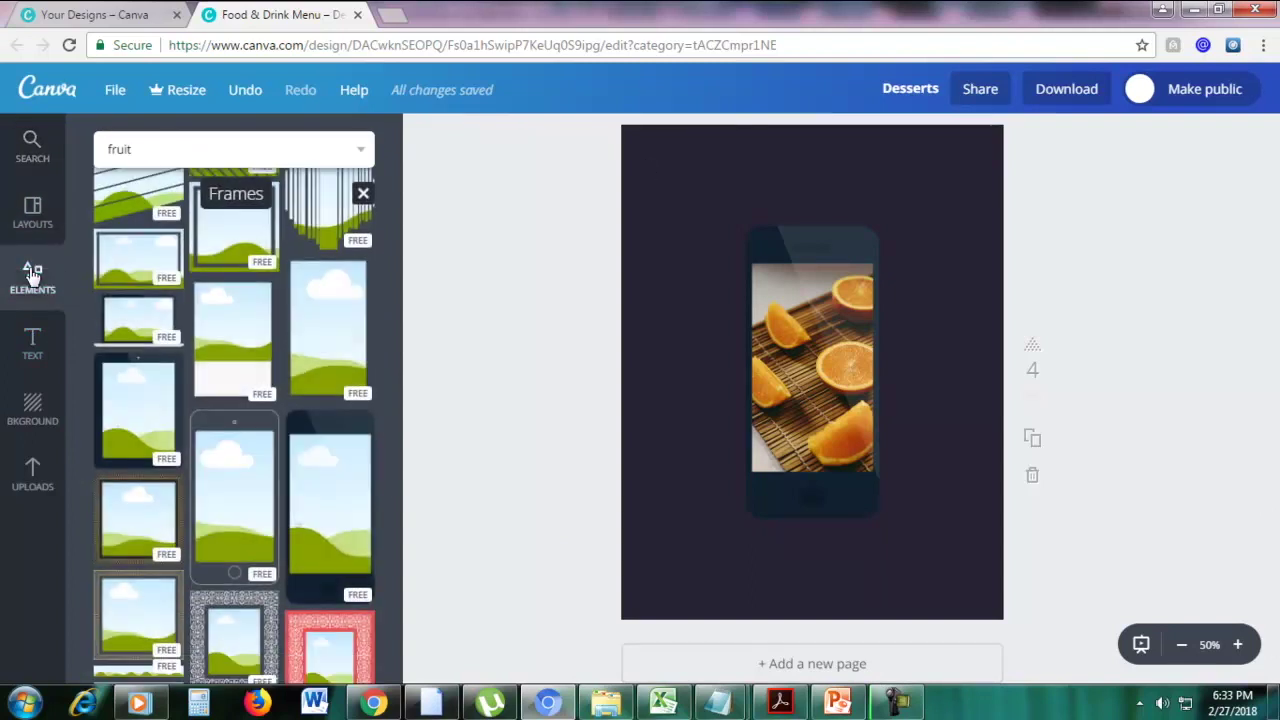
click(783, 245)
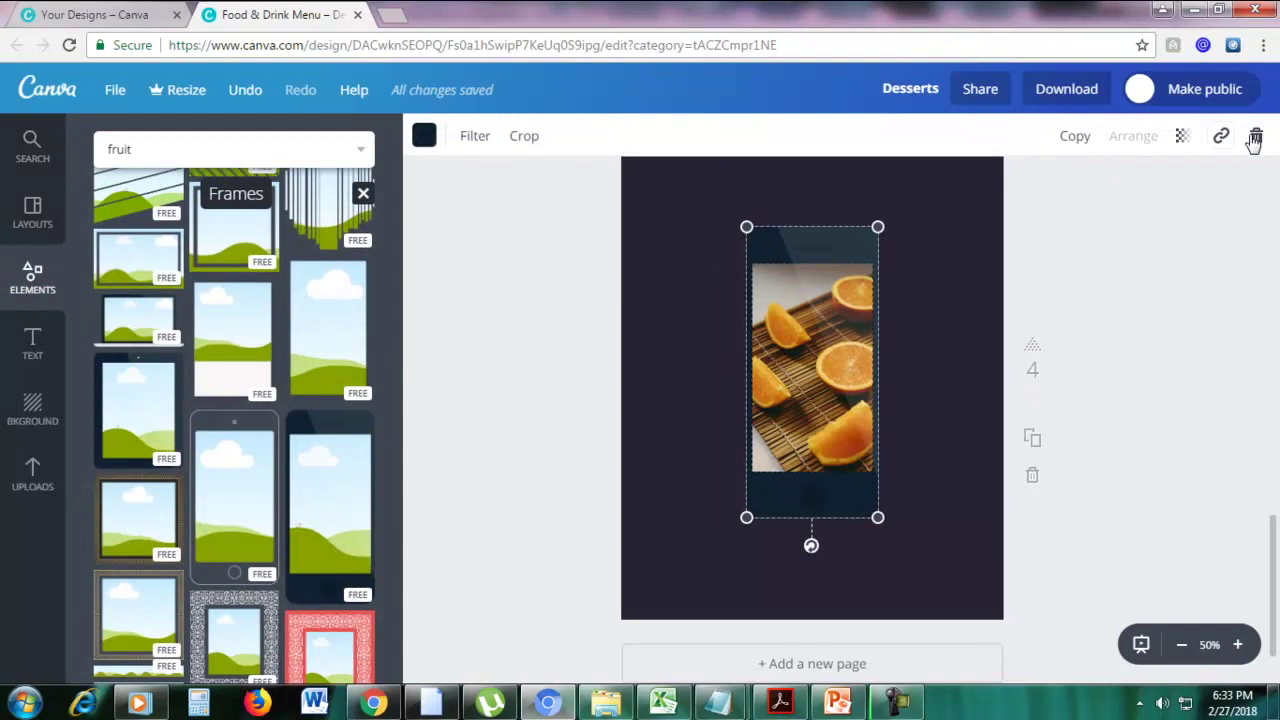
click(1256, 135)
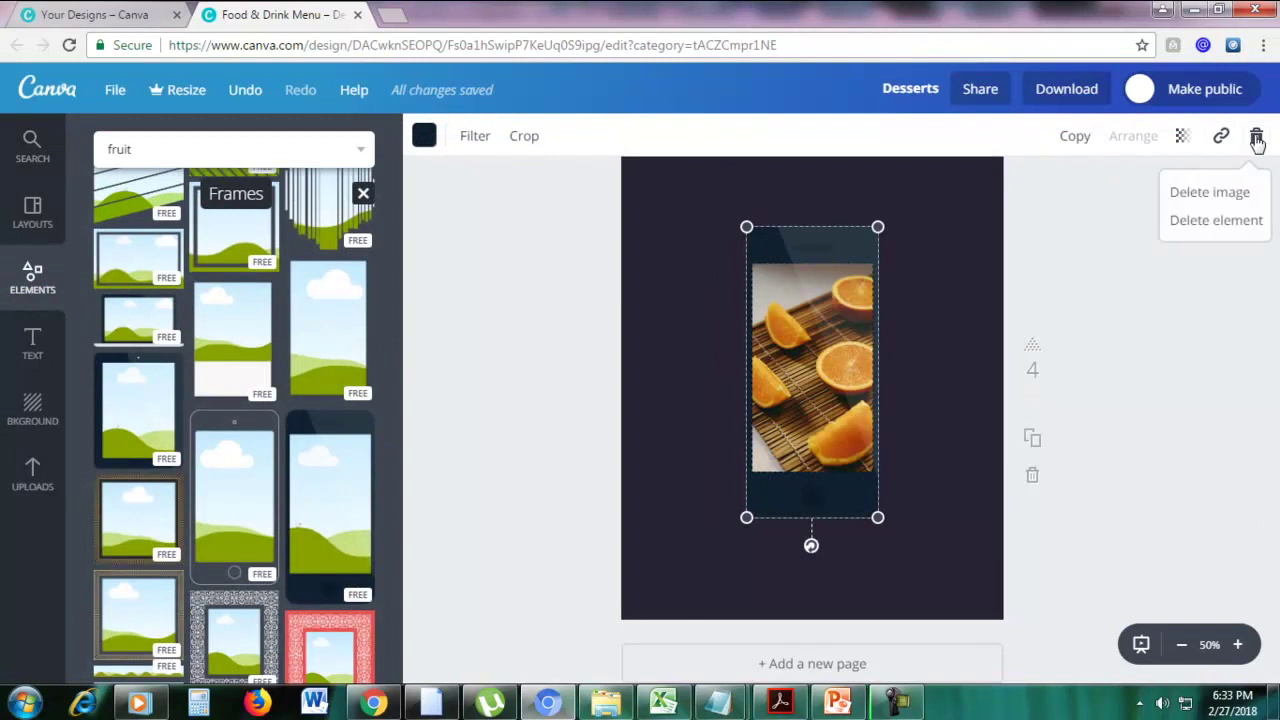
click(1190, 220)
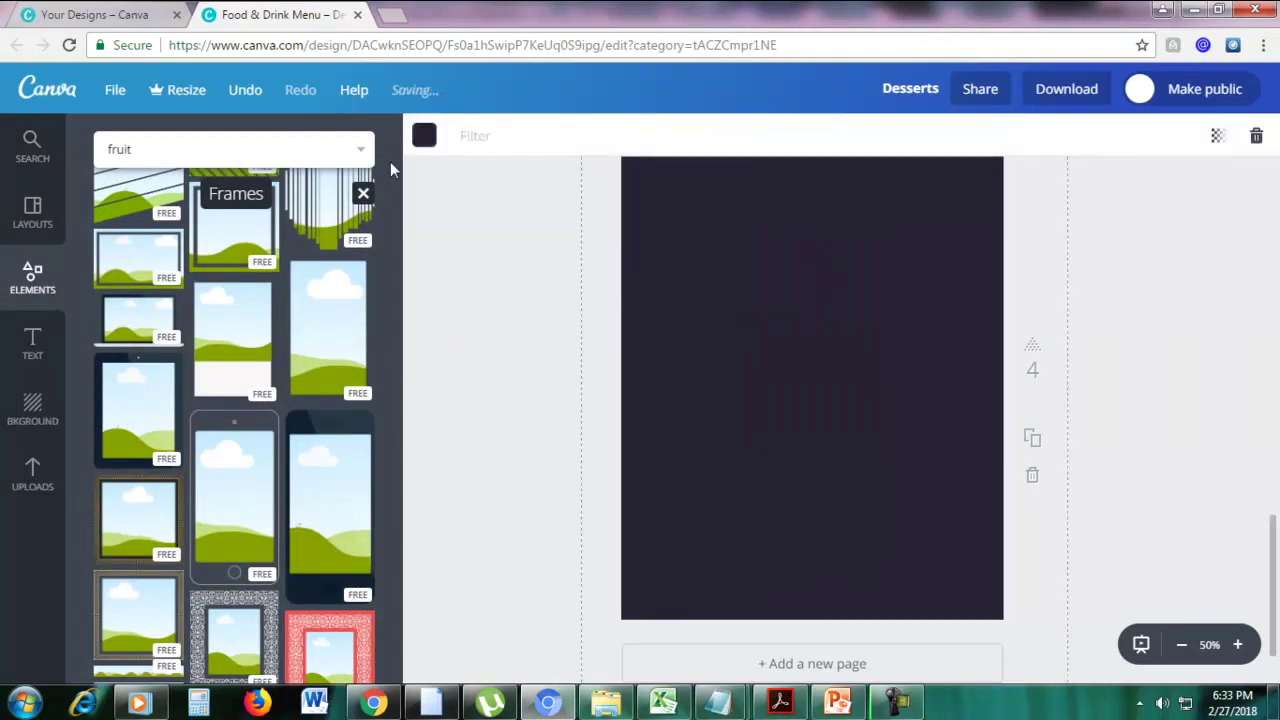
Change the page 4 background colour to yellow
click(423, 137)
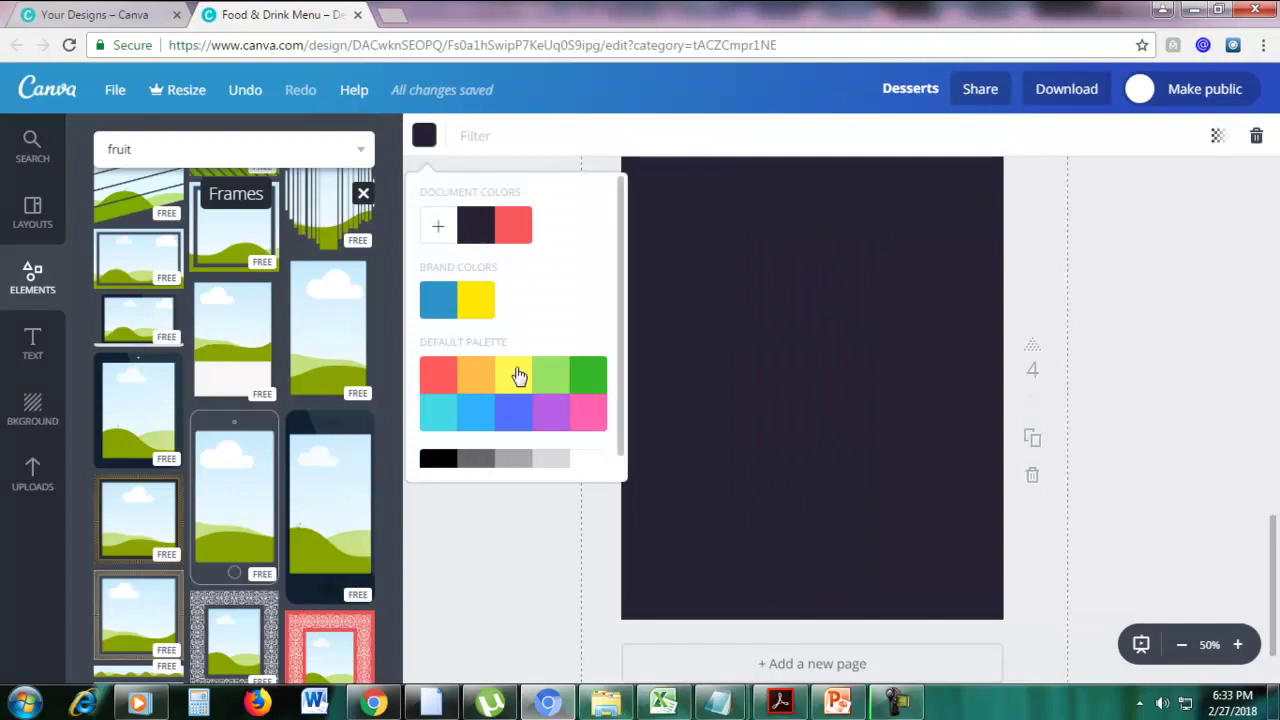
click(519, 375)
click(1141, 366)
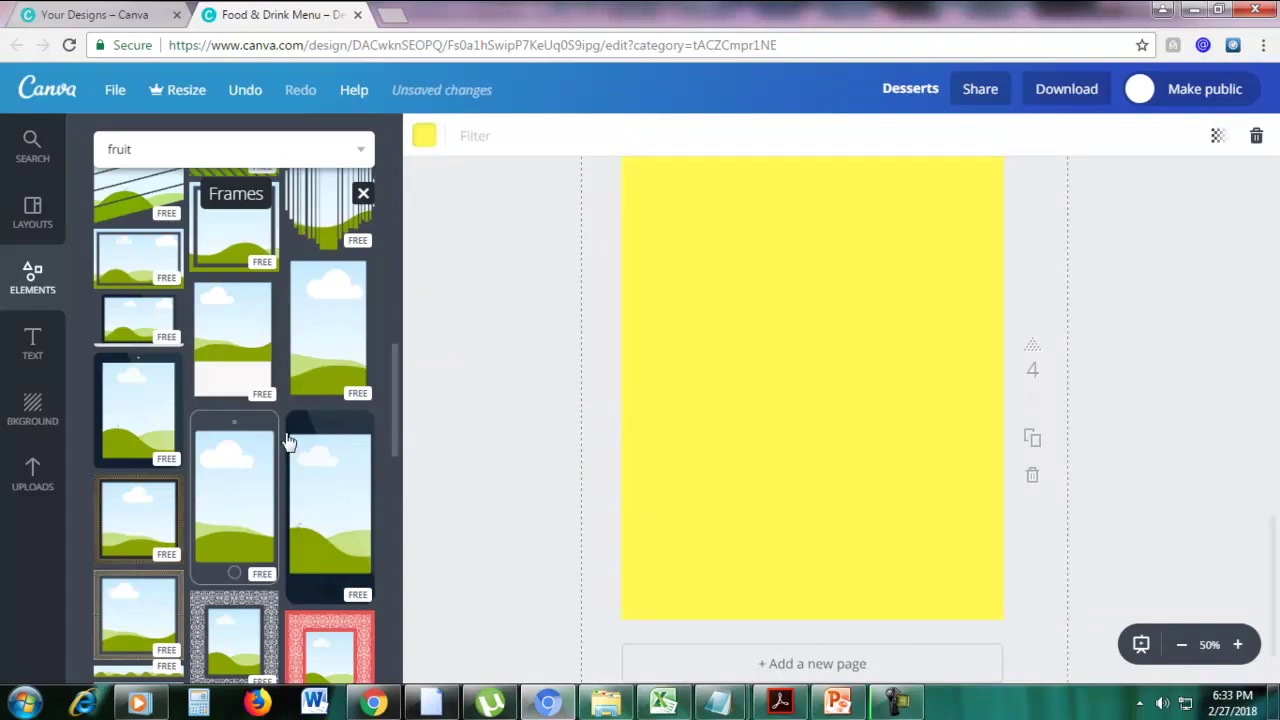
Place a laptop-screen frame centred near the top of the yellow page
scroll(286, 440, down, 1)
scroll(283, 440, up, 2)
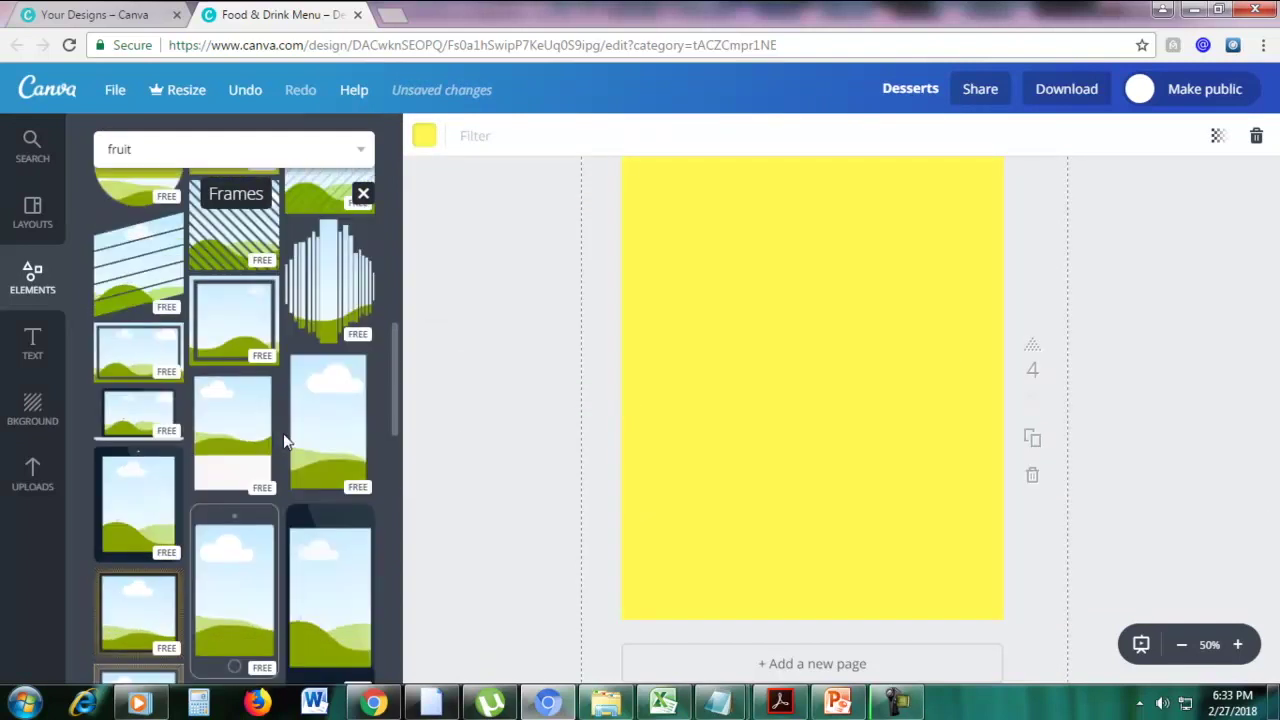
drag(145, 418, 790, 382)
drag(888, 299, 871, 263)
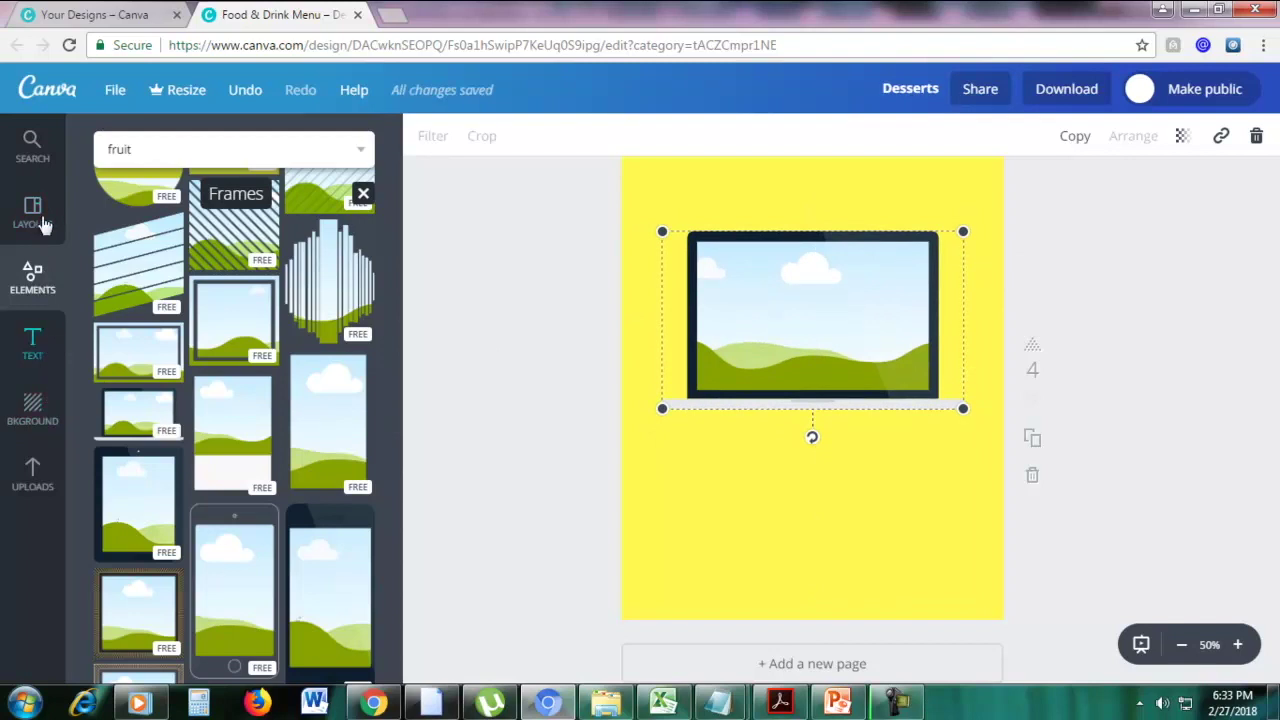
Fill the laptop frame with the oranges-in-a-bowl photo
click(32, 148)
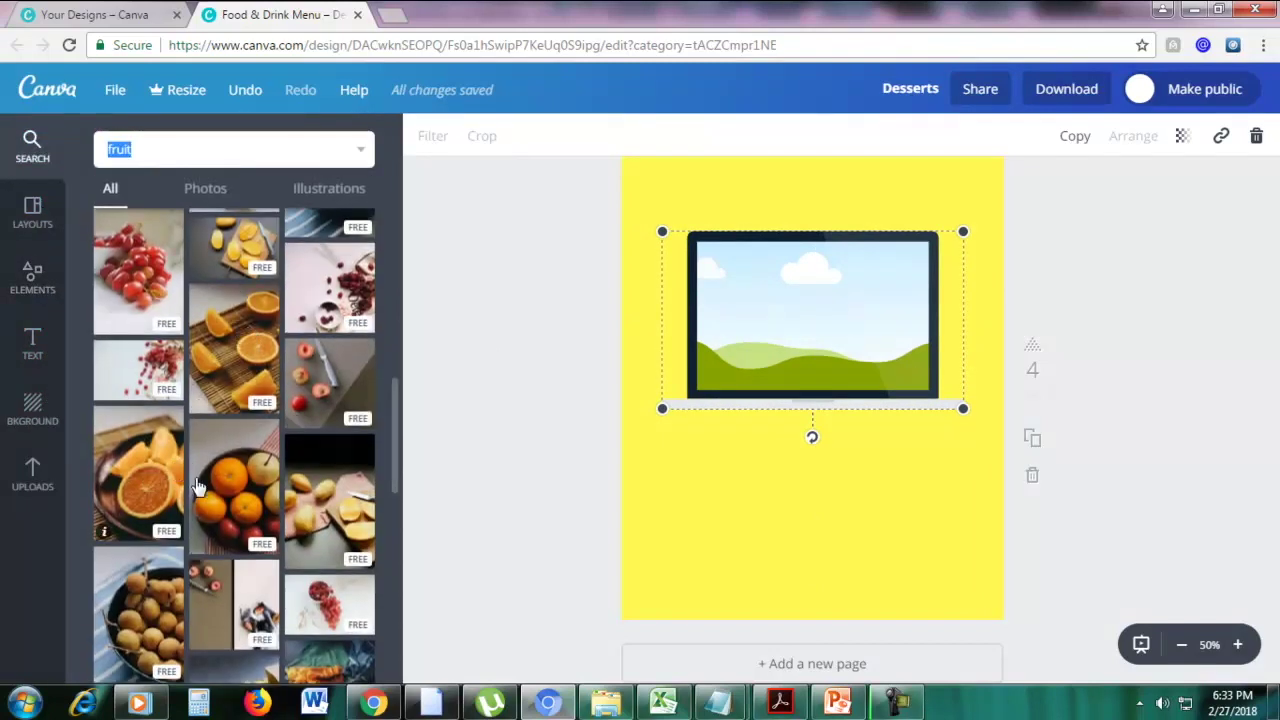
drag(248, 500, 868, 328)
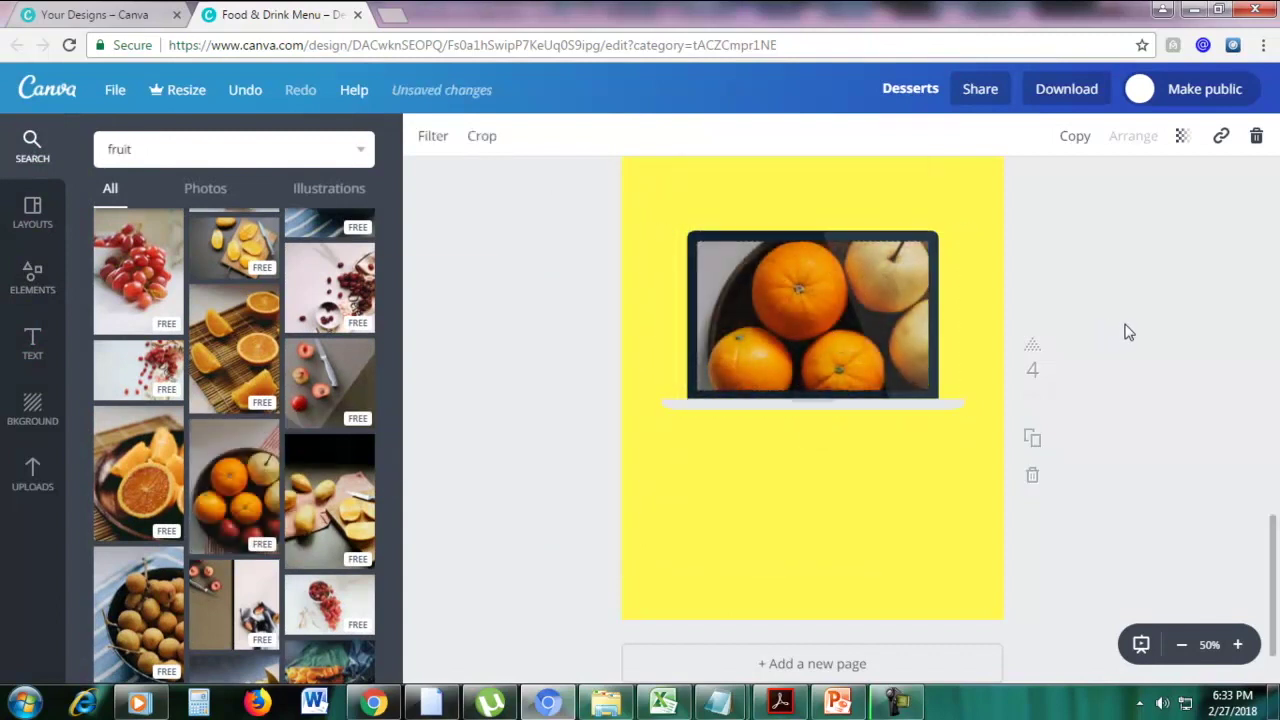
scroll(1071, 360, up, 1)
scroll(1018, 377, up, 15)
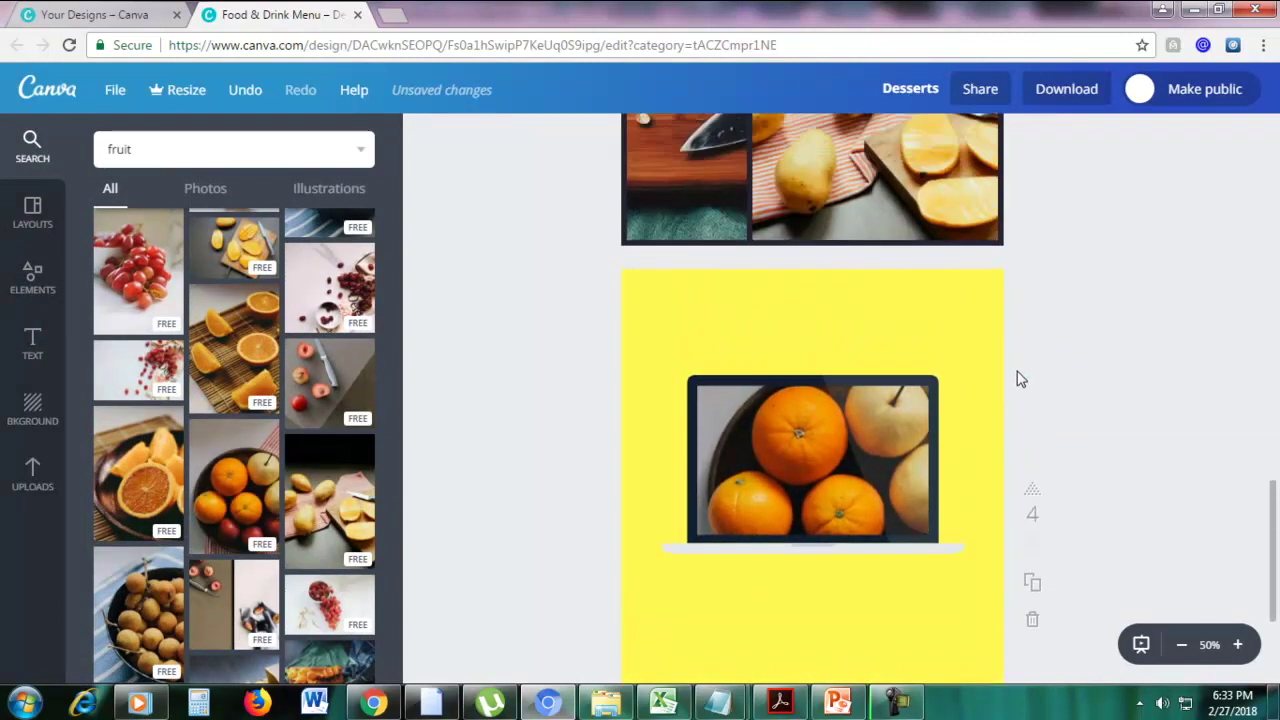
scroll(1018, 377, down, 2)
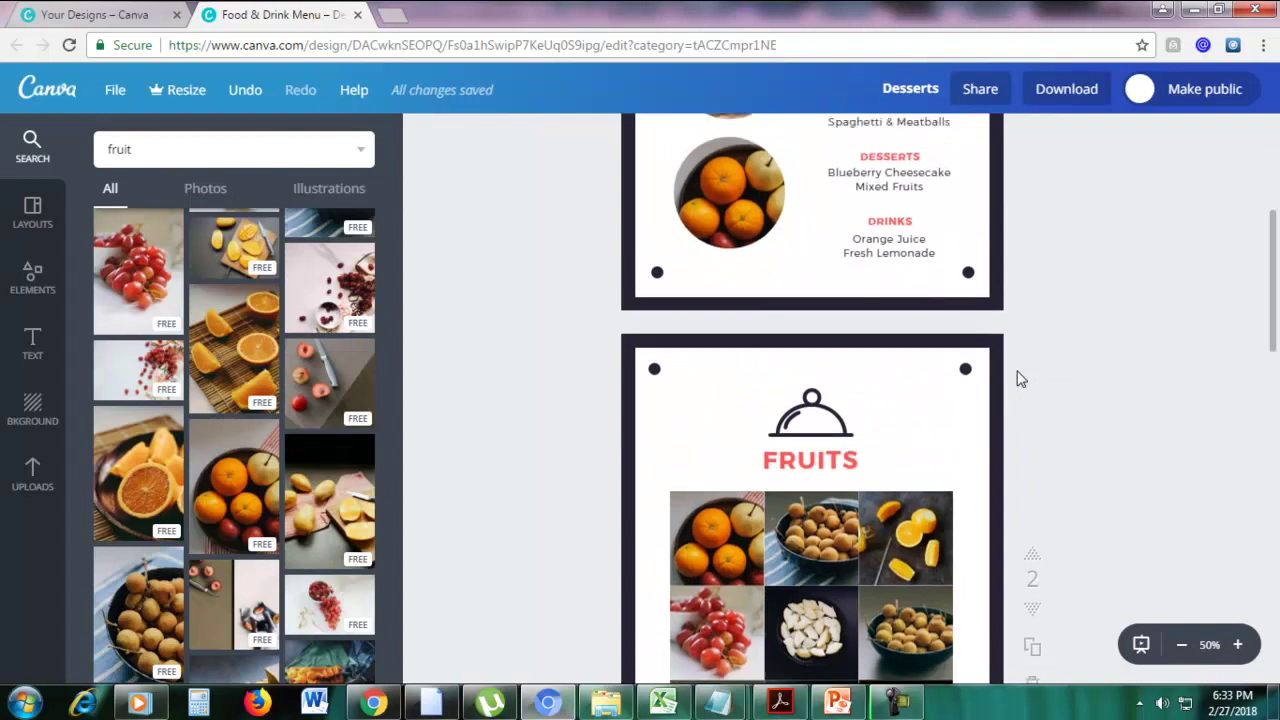
scroll(1020, 380, up, 3)
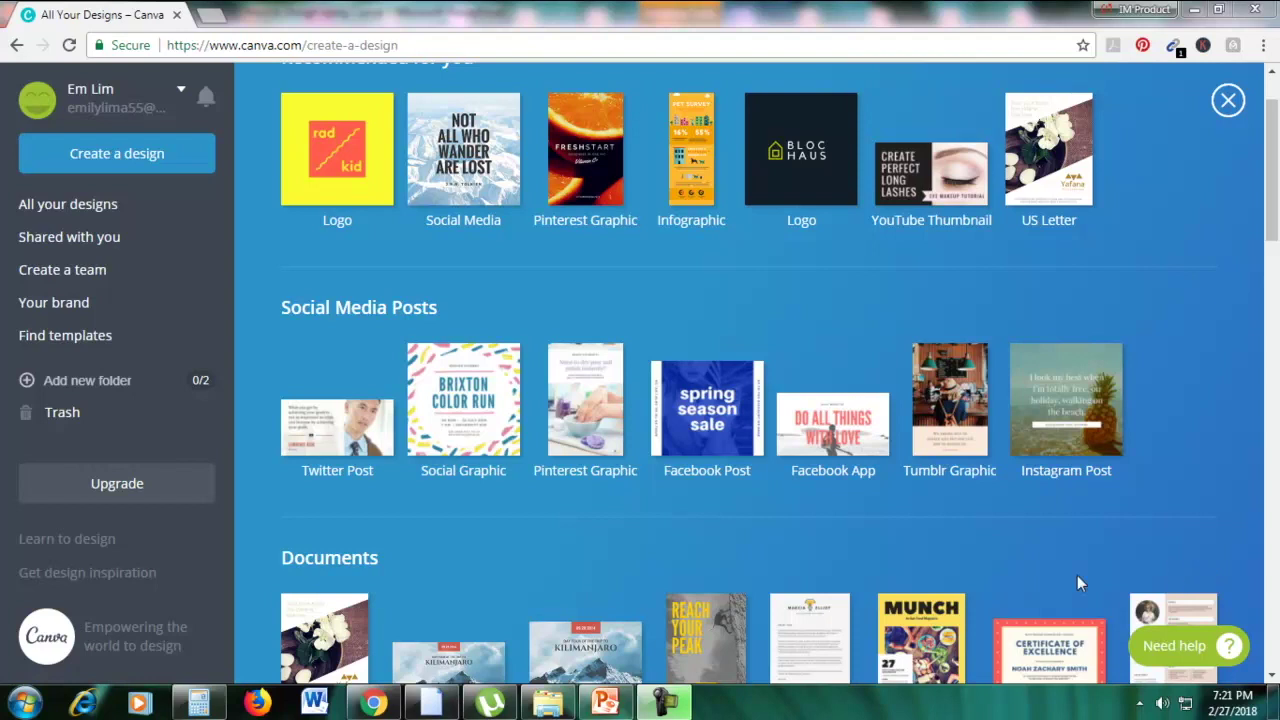
Return to Canva's create-a-design page and start a new A4 Resume design
click(607, 704)
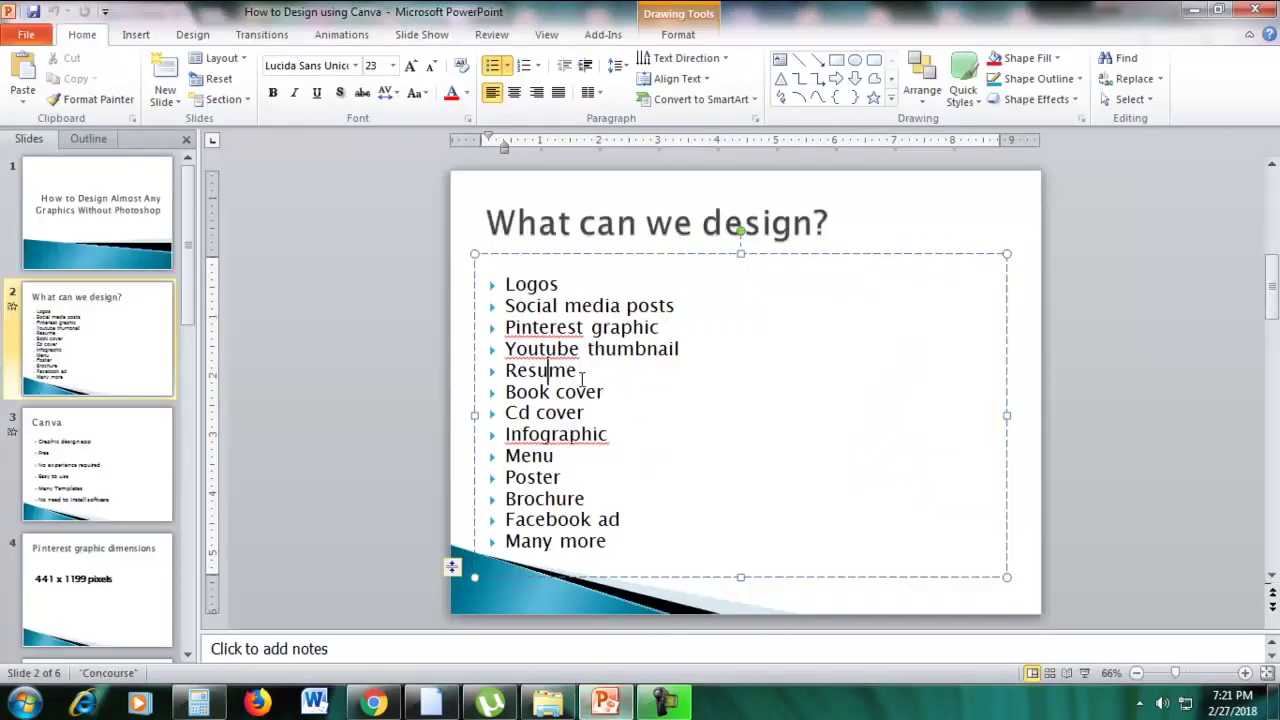
click(373, 704)
scroll(1273, 250, down, 4)
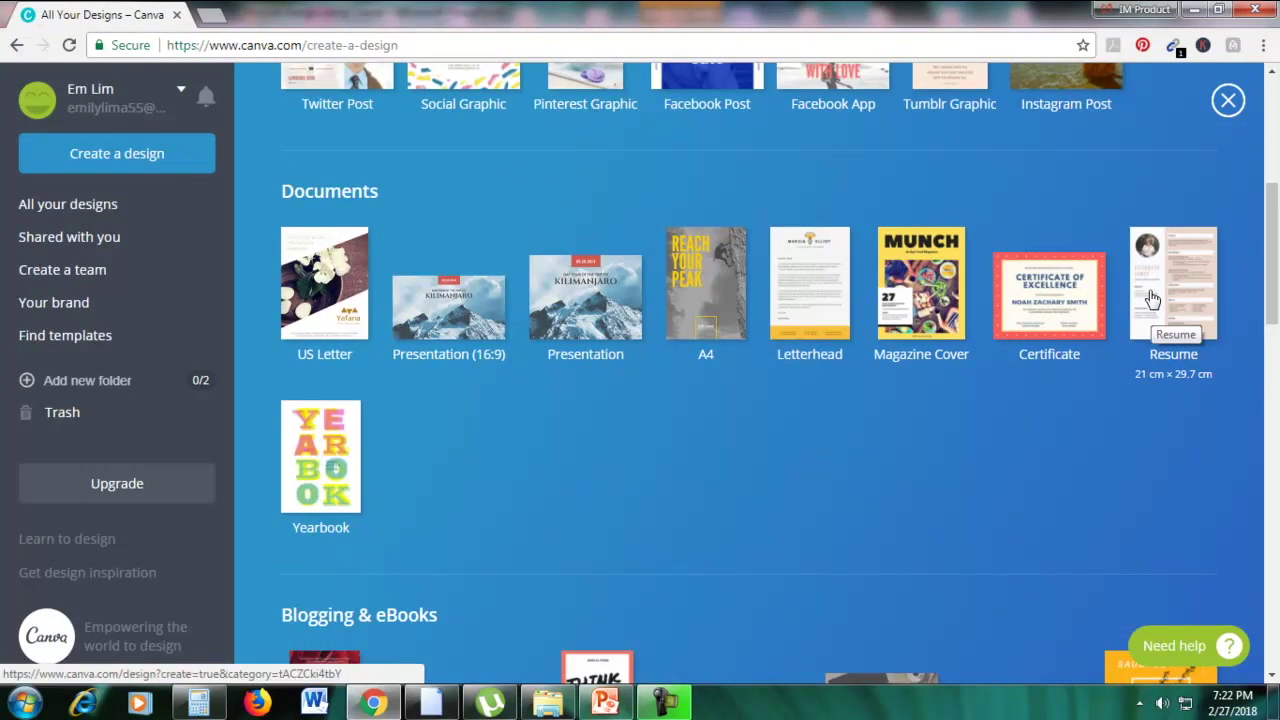
click(1152, 298)
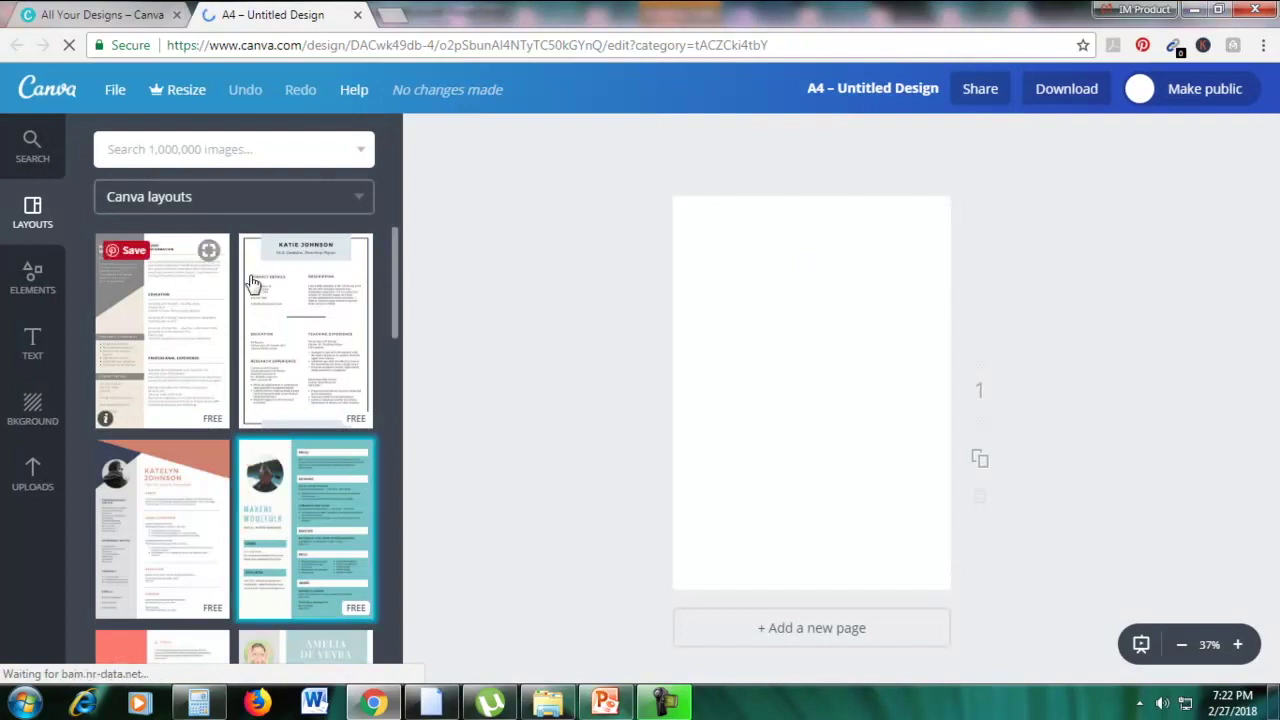
scroll(275, 500, down, 1)
Apply the teal two-column resume template and change its background to yellow
click(265, 405)
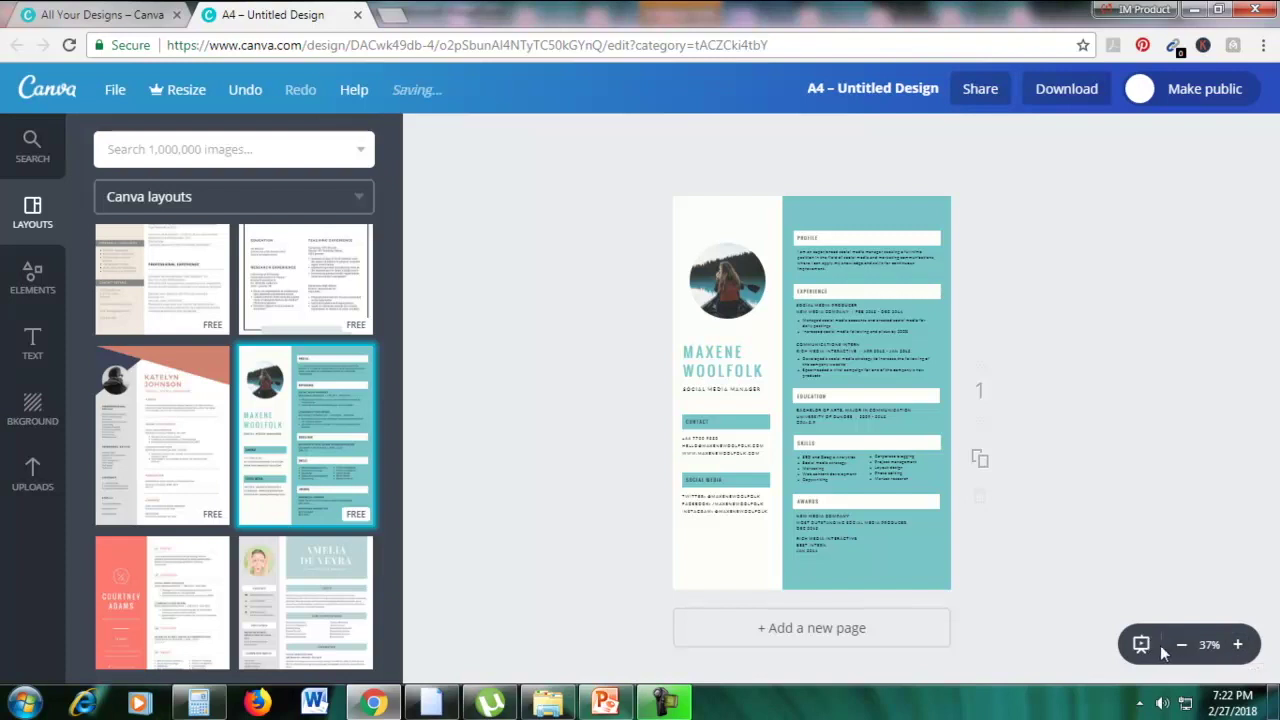
click(1238, 645)
scroll(1104, 357, up, 2)
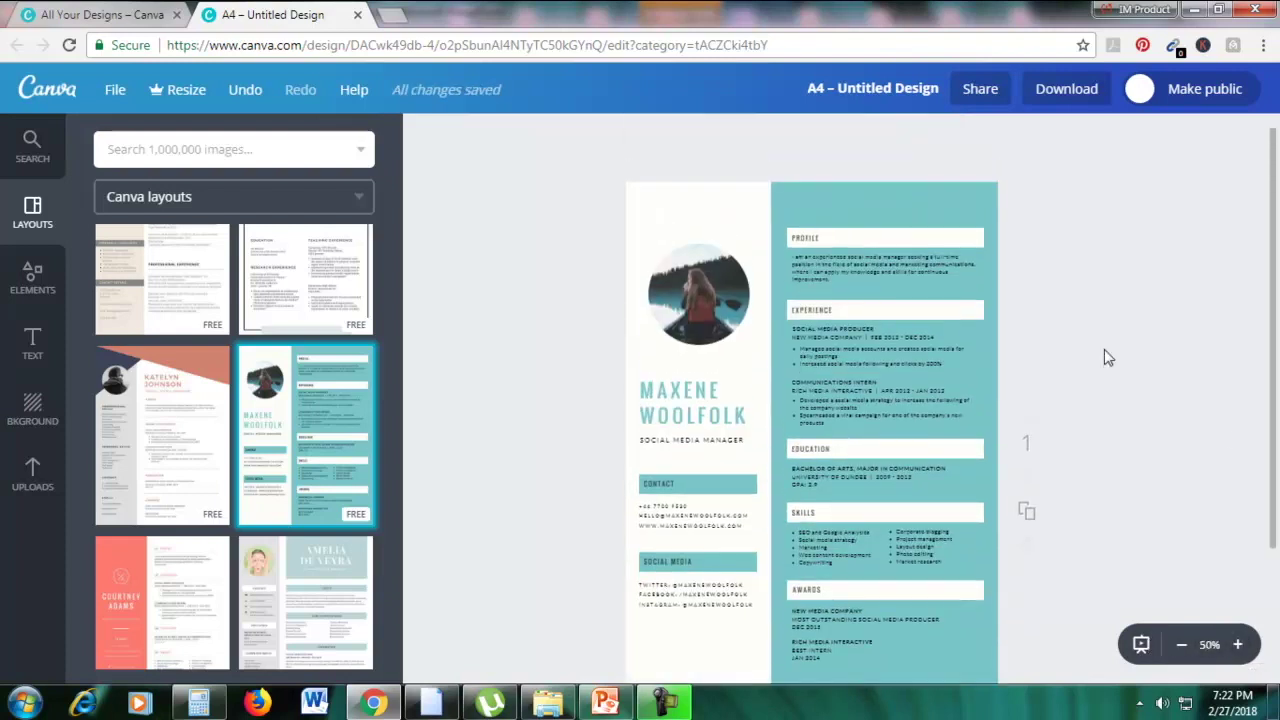
click(894, 206)
click(424, 135)
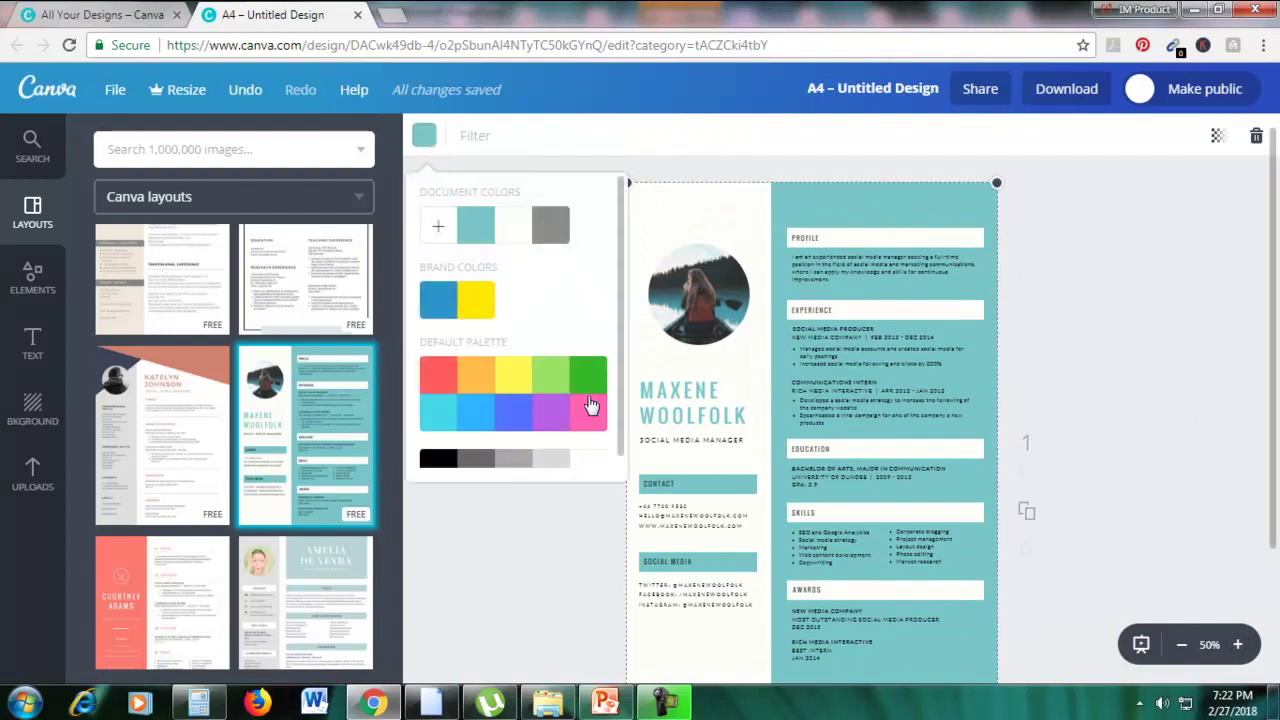
click(588, 387)
click(514, 383)
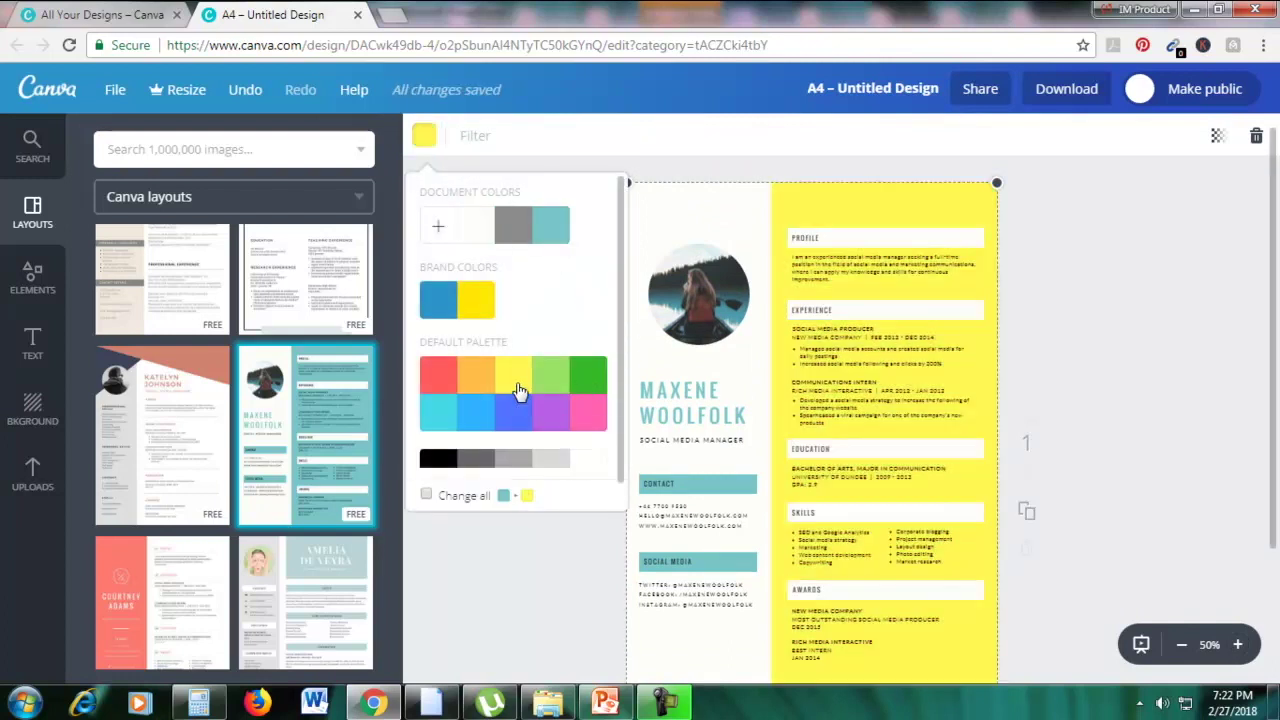
Replace the template's sample name heading with the new first name
click(714, 414)
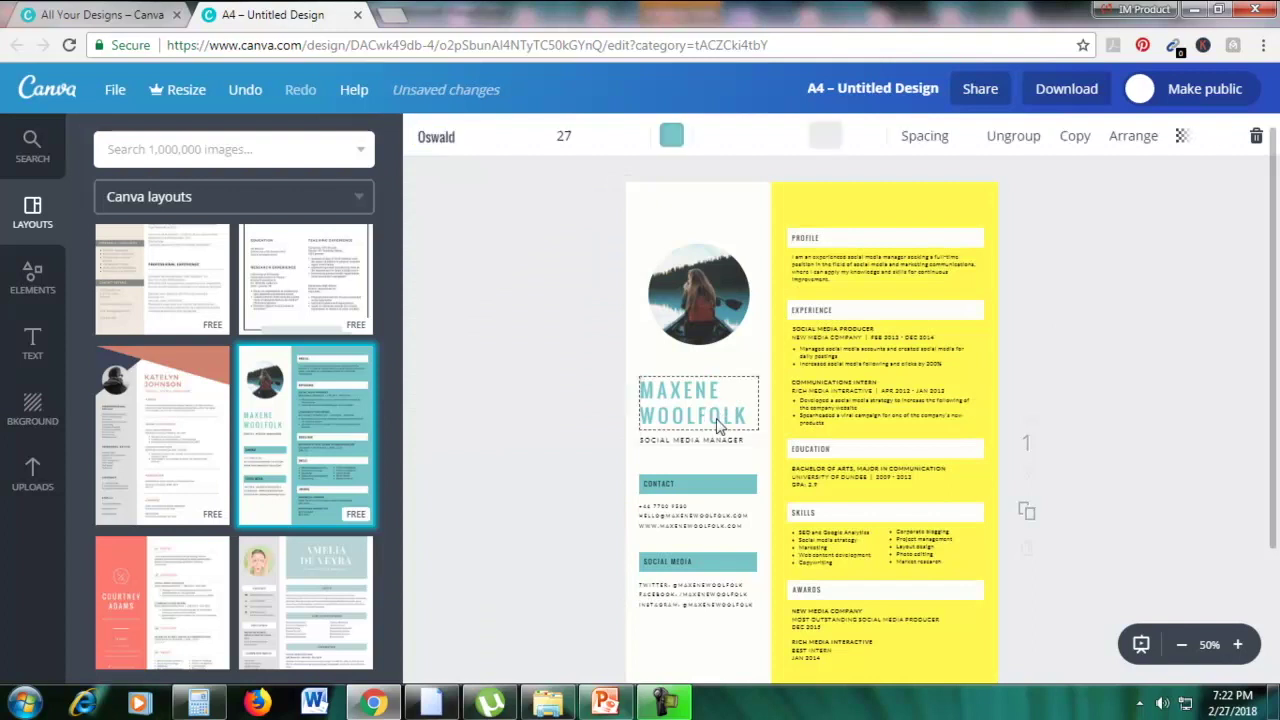
drag(749, 416, 667, 392)
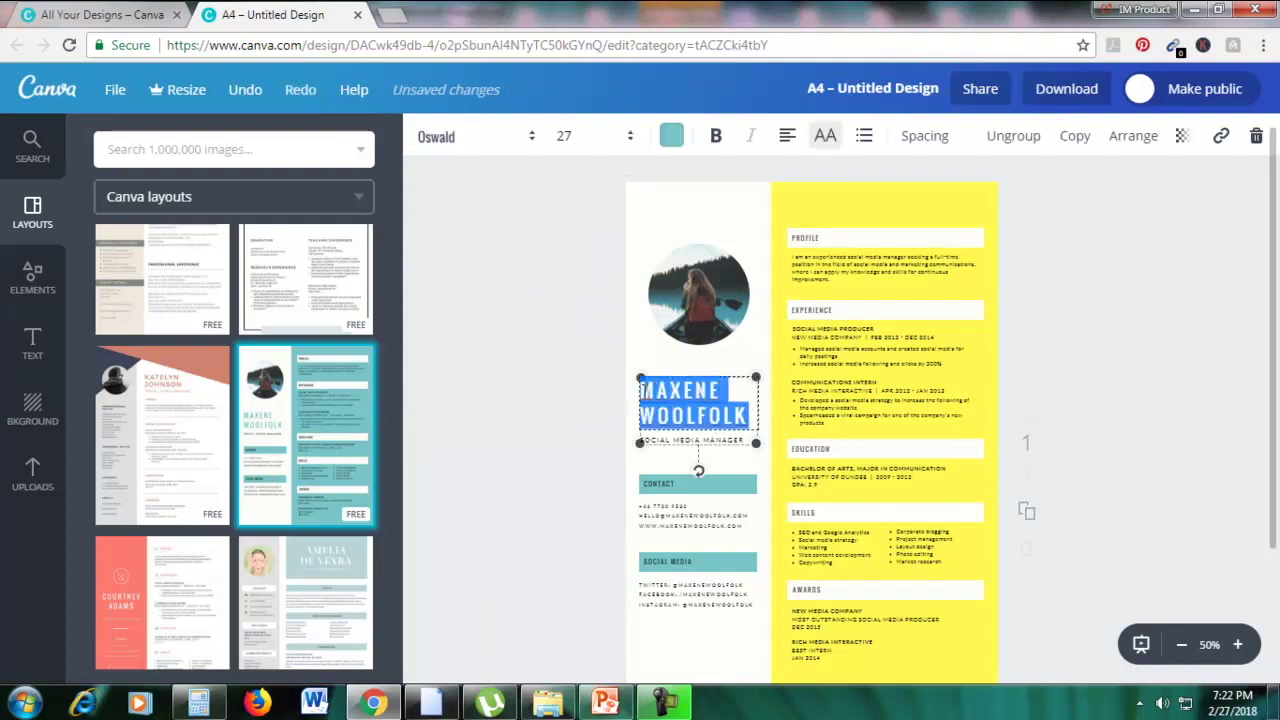
text(EMILY)
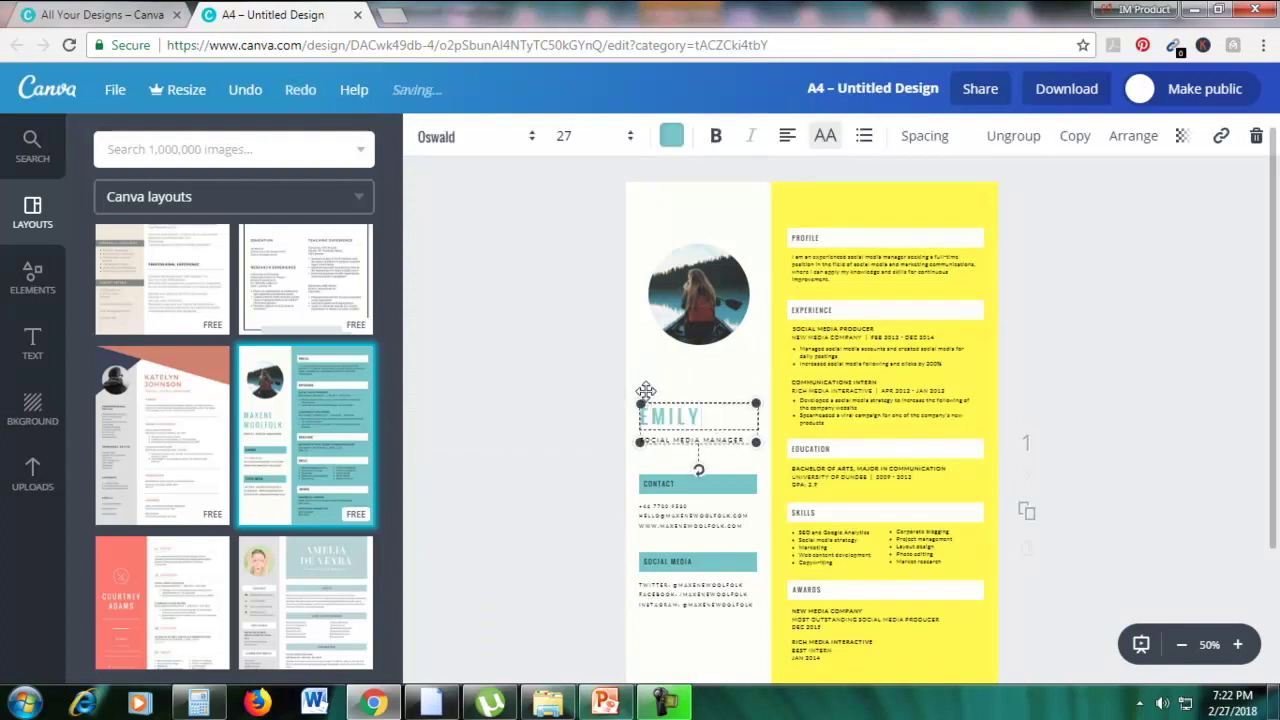
click(451, 457)
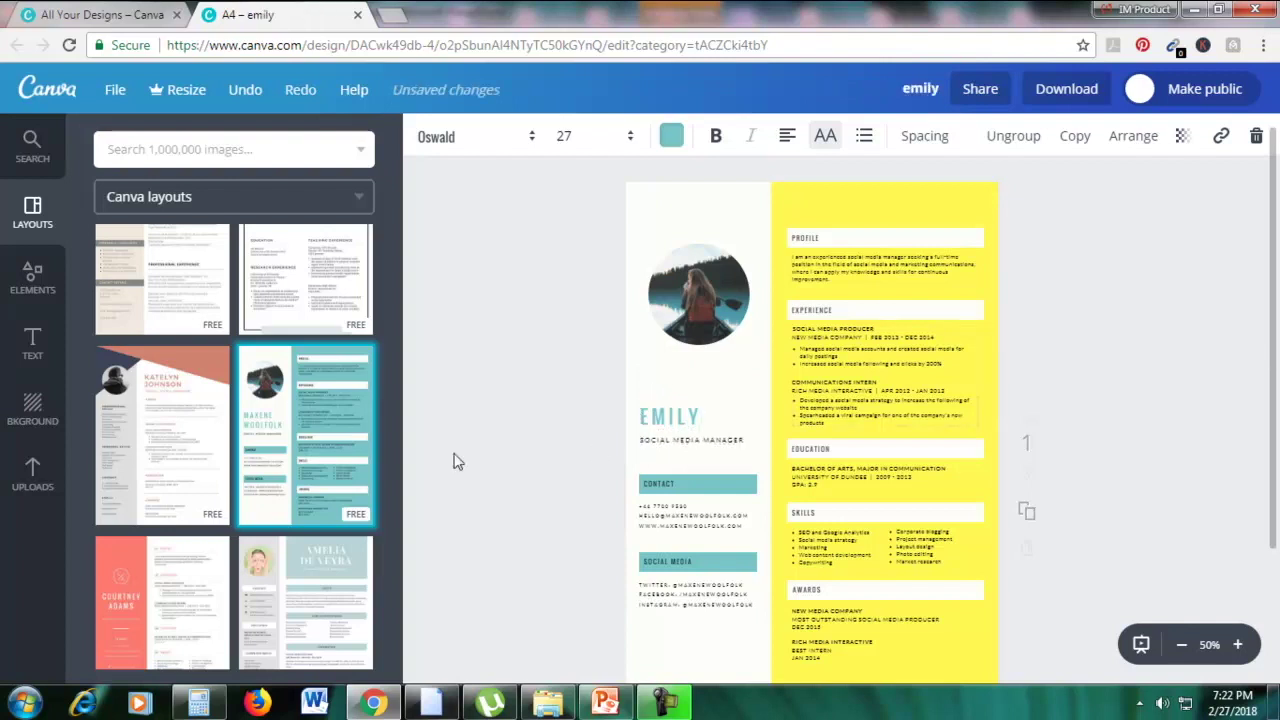
Search images for 'woman' and put the black-and-white portrait in the round photo frame
click(37, 470)
click(110, 149)
text(woman)
key(Return)
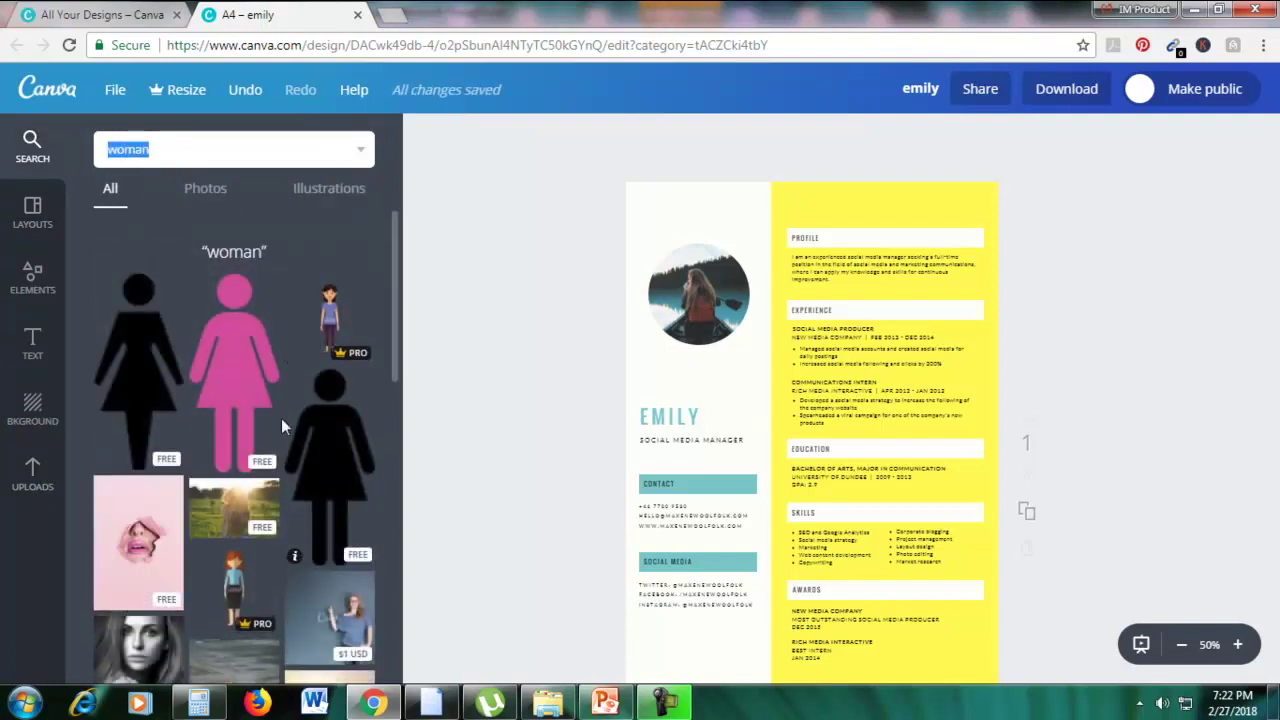
scroll(281, 418, down, 3)
drag(133, 380, 699, 292)
click(1160, 346)
scroll(1160, 346, down, 2)
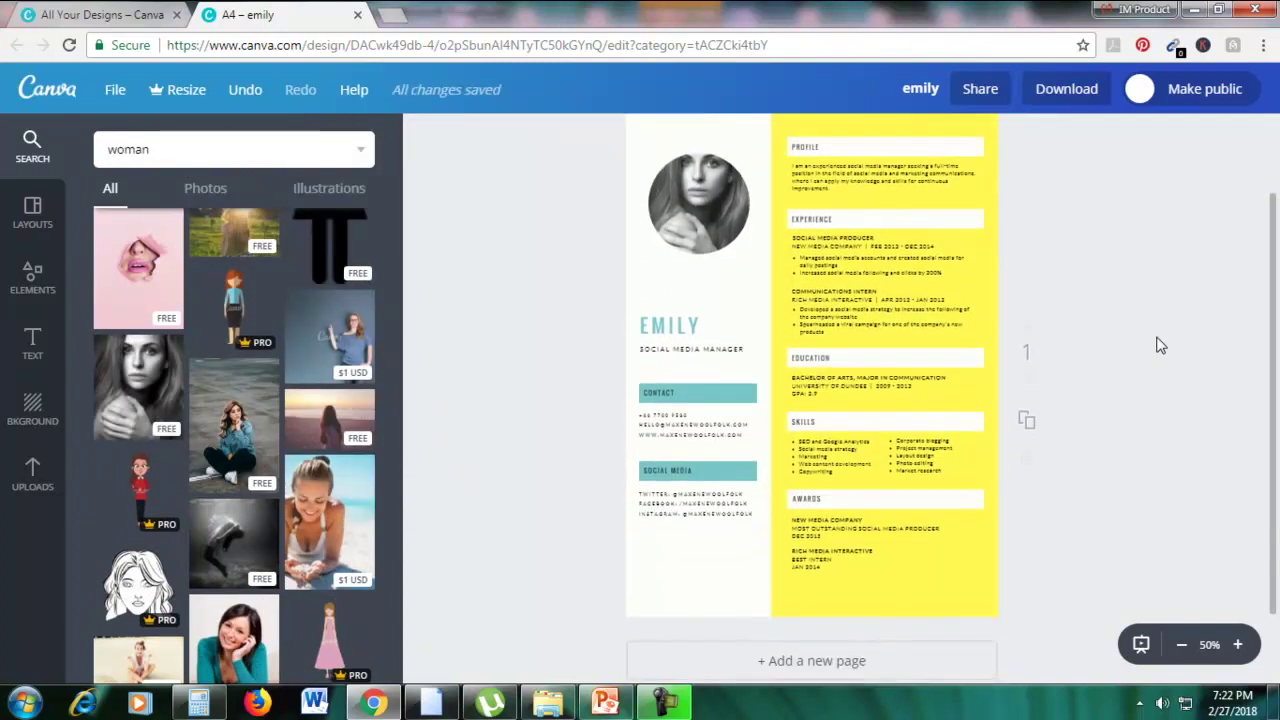
Switch to the all-designs tab and close the resume design
click(904, 287)
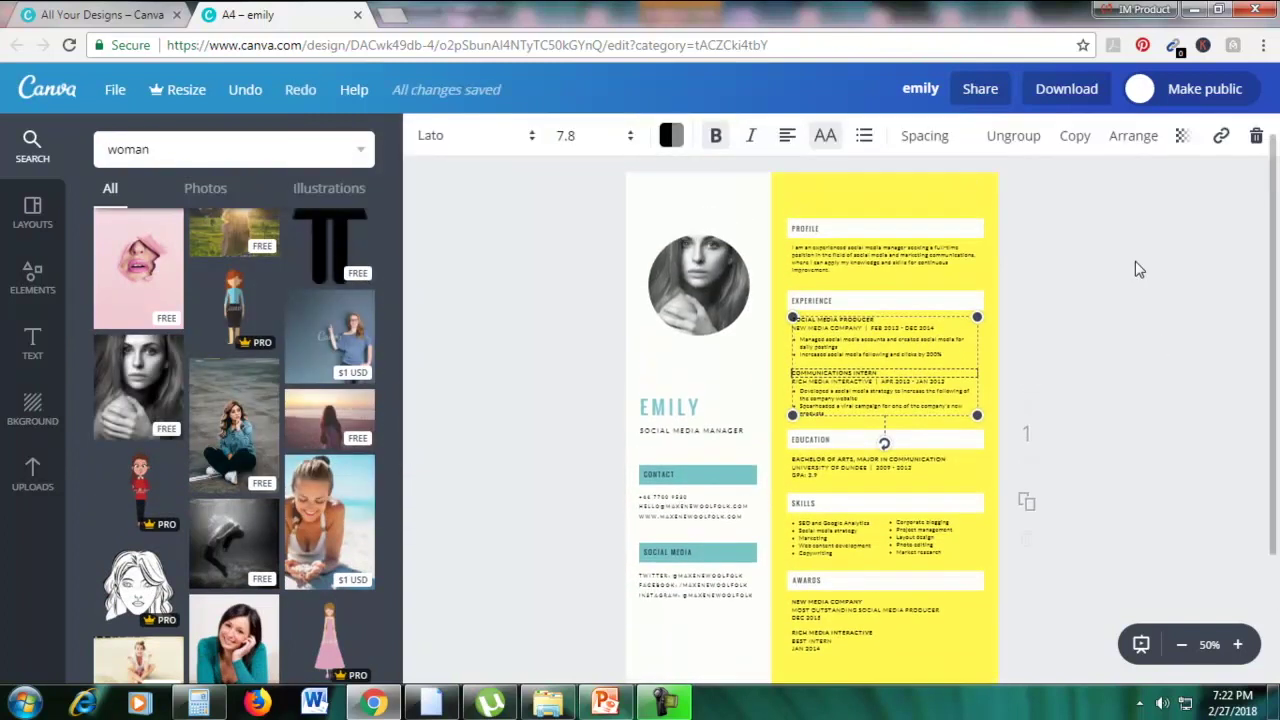
click(135, 15)
click(660, 250)
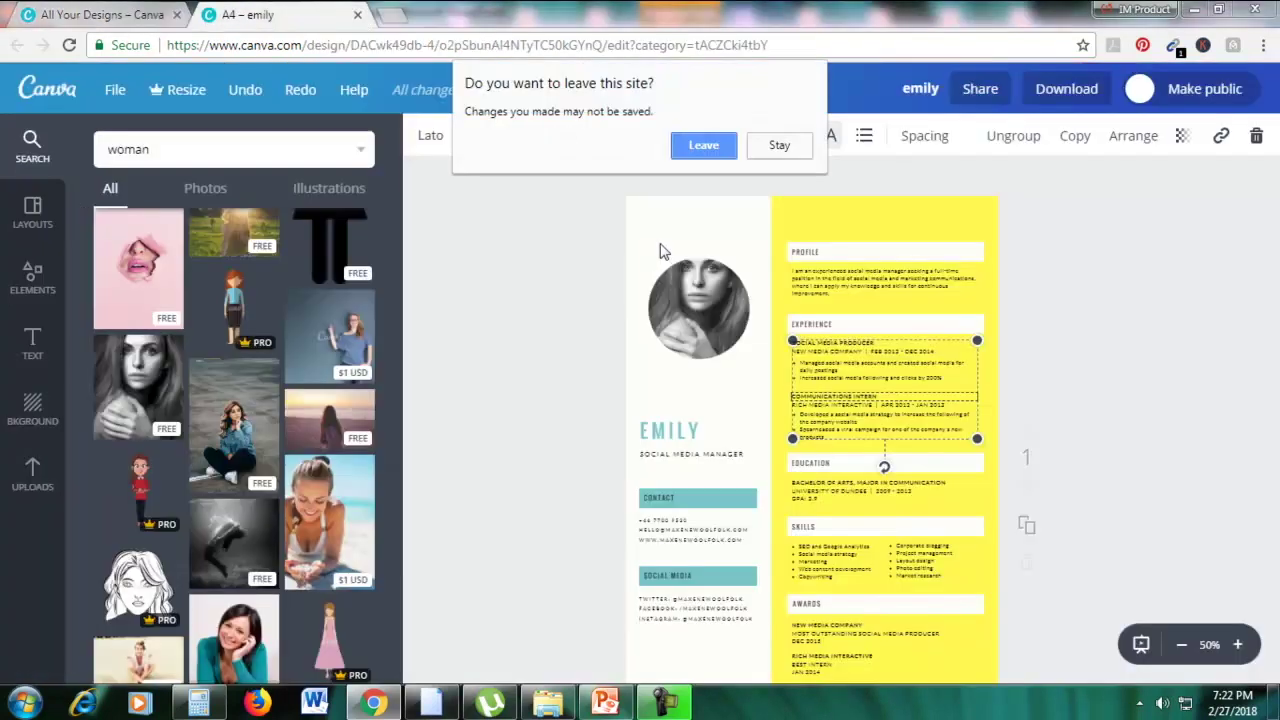
Confirm leaving the resume and start a new Book Cover design
click(700, 150)
scroll(482, 152, up, 5)
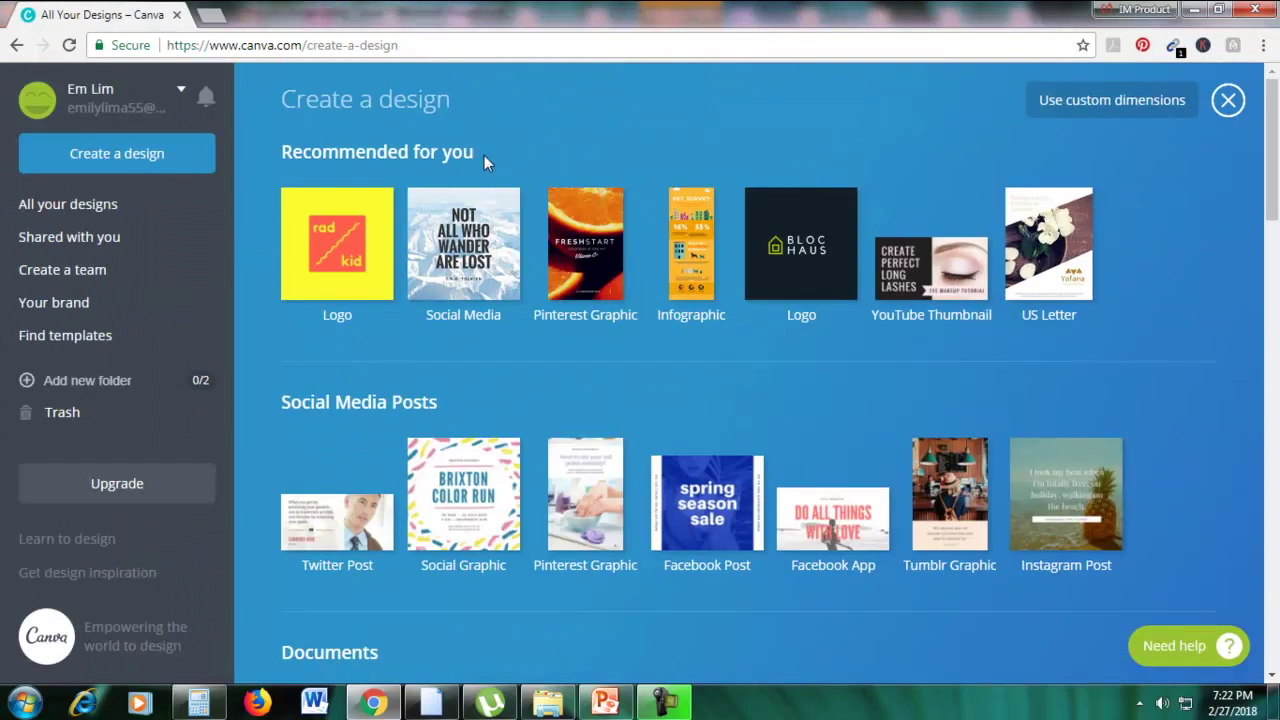
scroll(523, 203, down, 8)
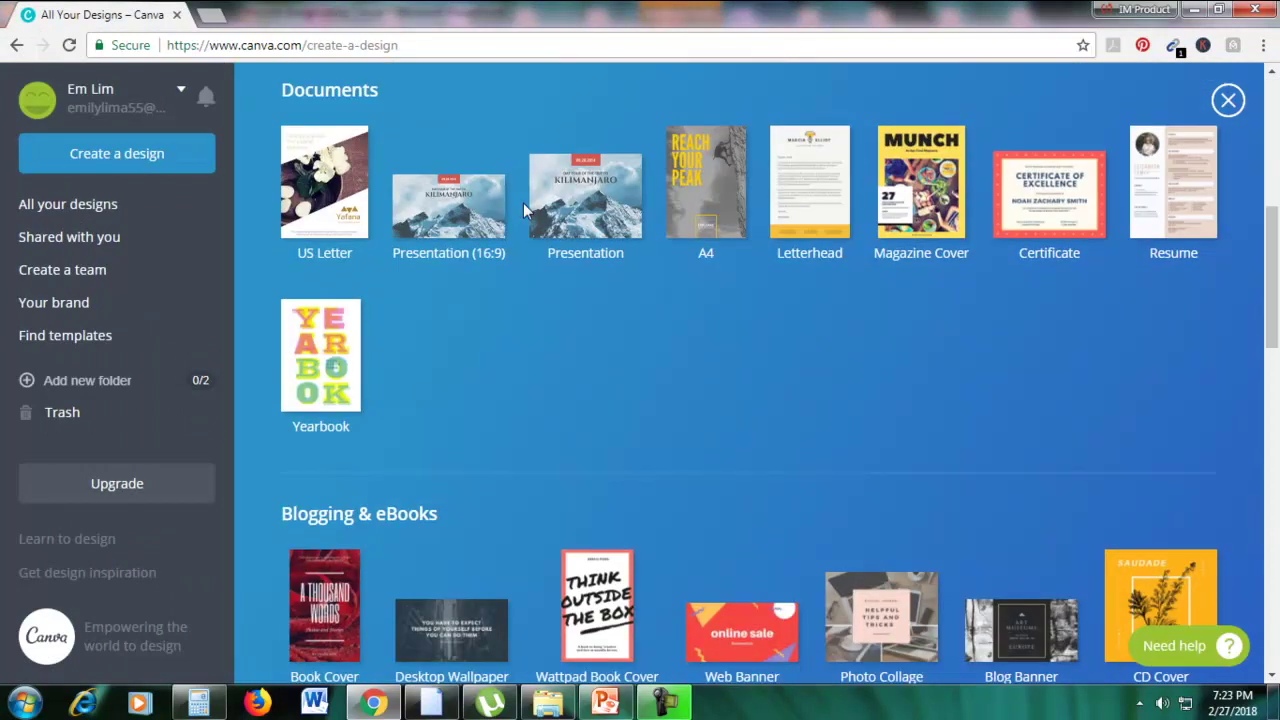
click(607, 702)
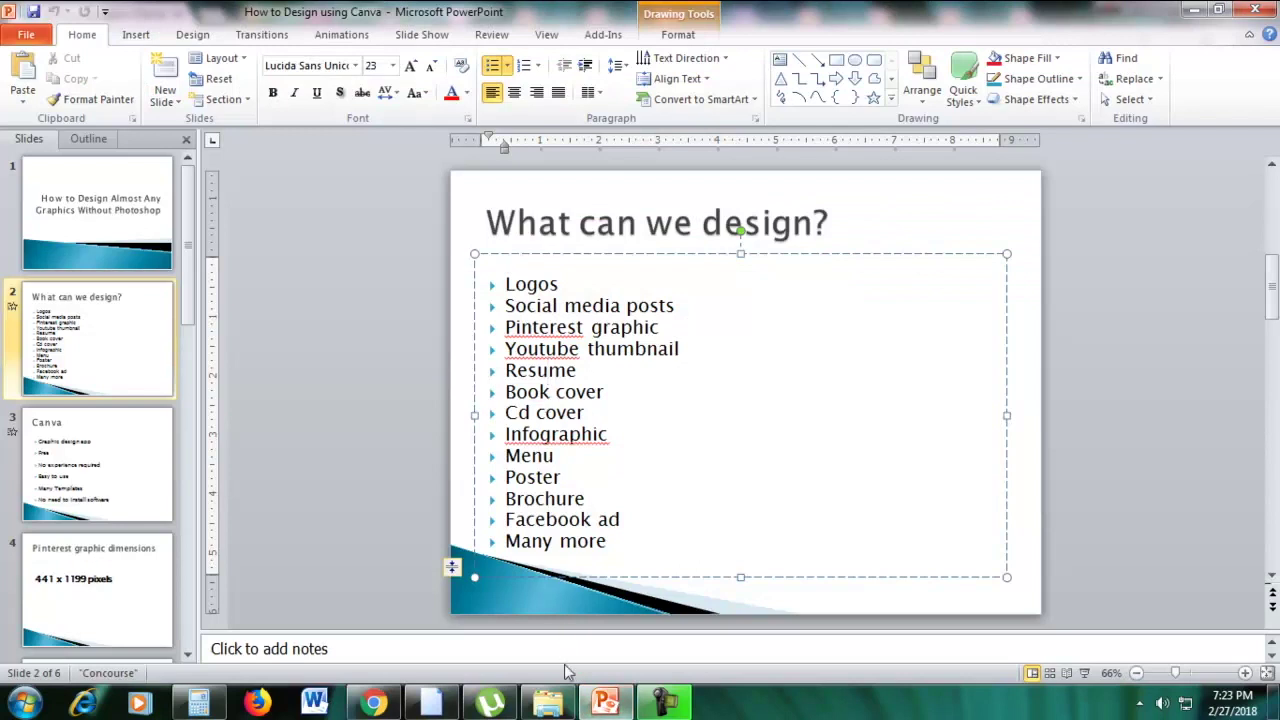
click(373, 702)
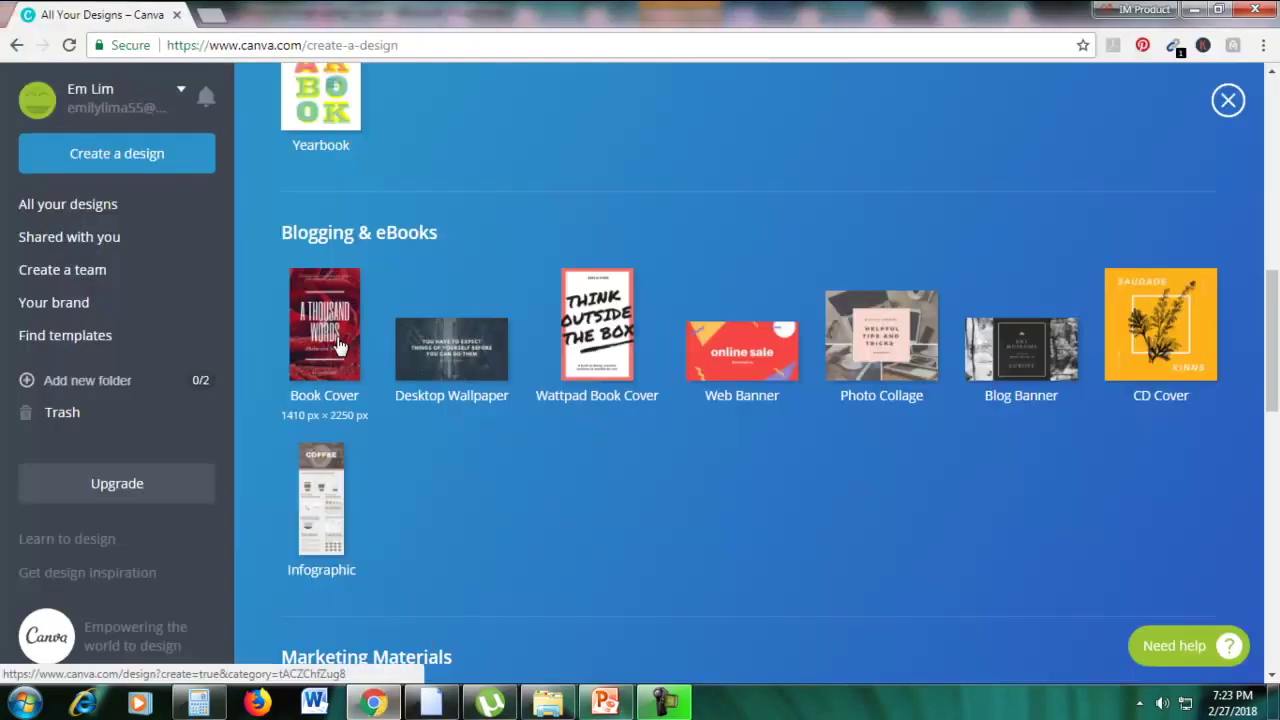
click(338, 345)
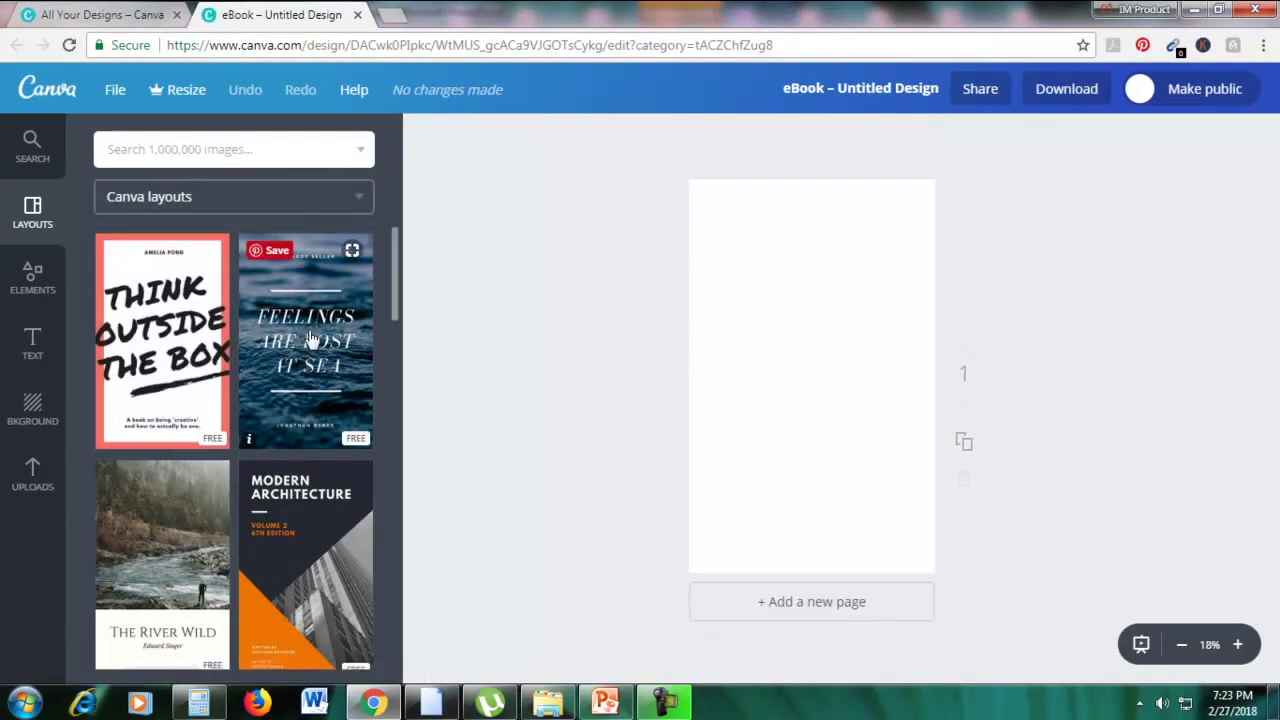
Apply the Amazon Jungle cover layout and add the pink carnation photo, enlarged over the cover
scroll(336, 320, down, 6)
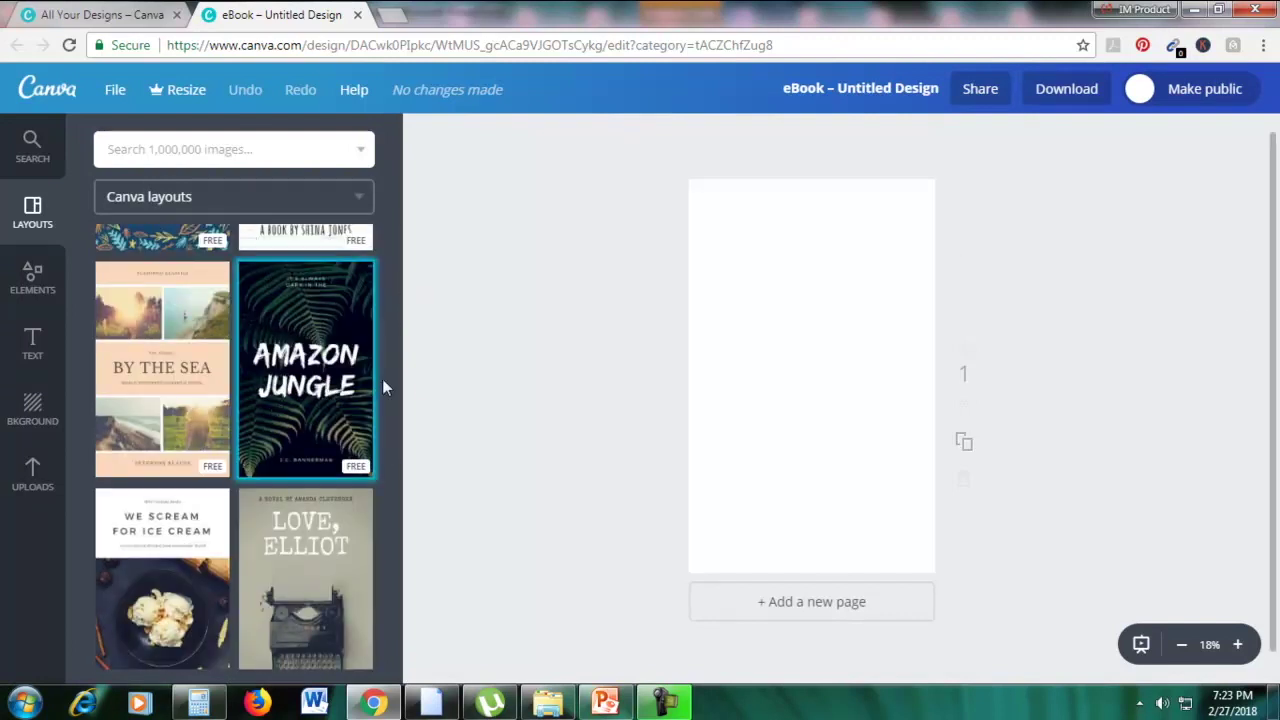
click(316, 352)
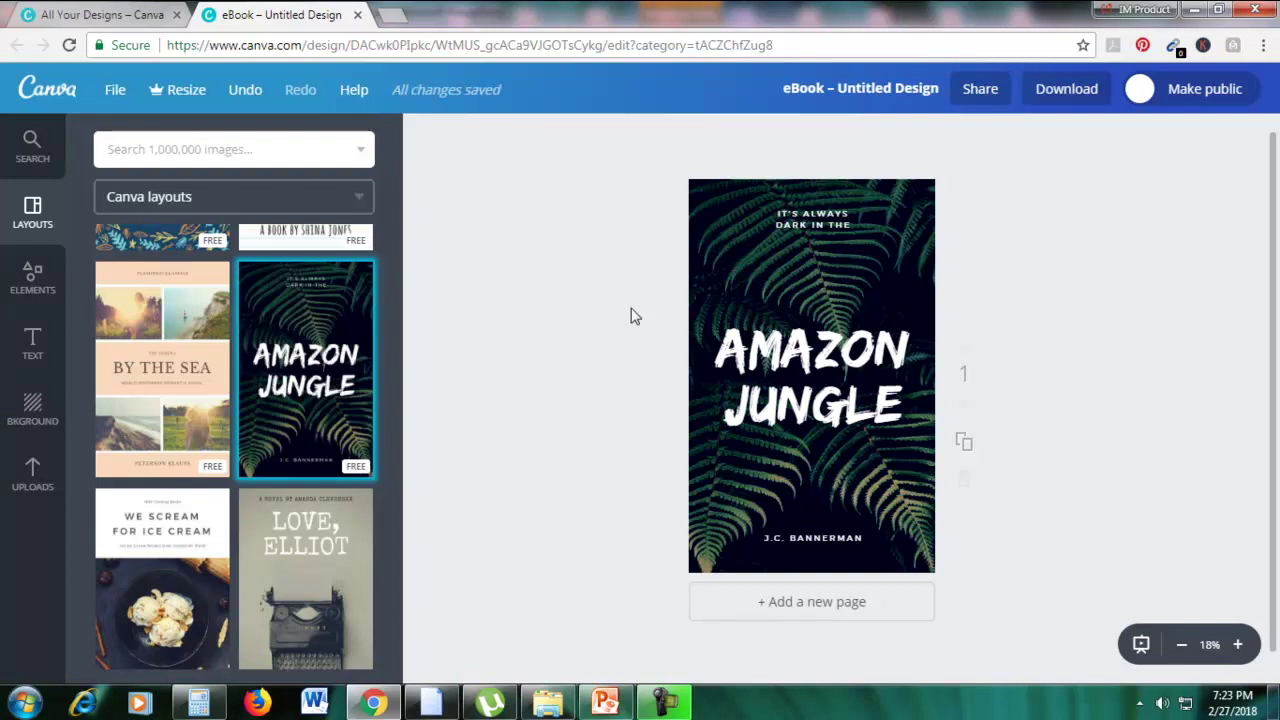
click(35, 485)
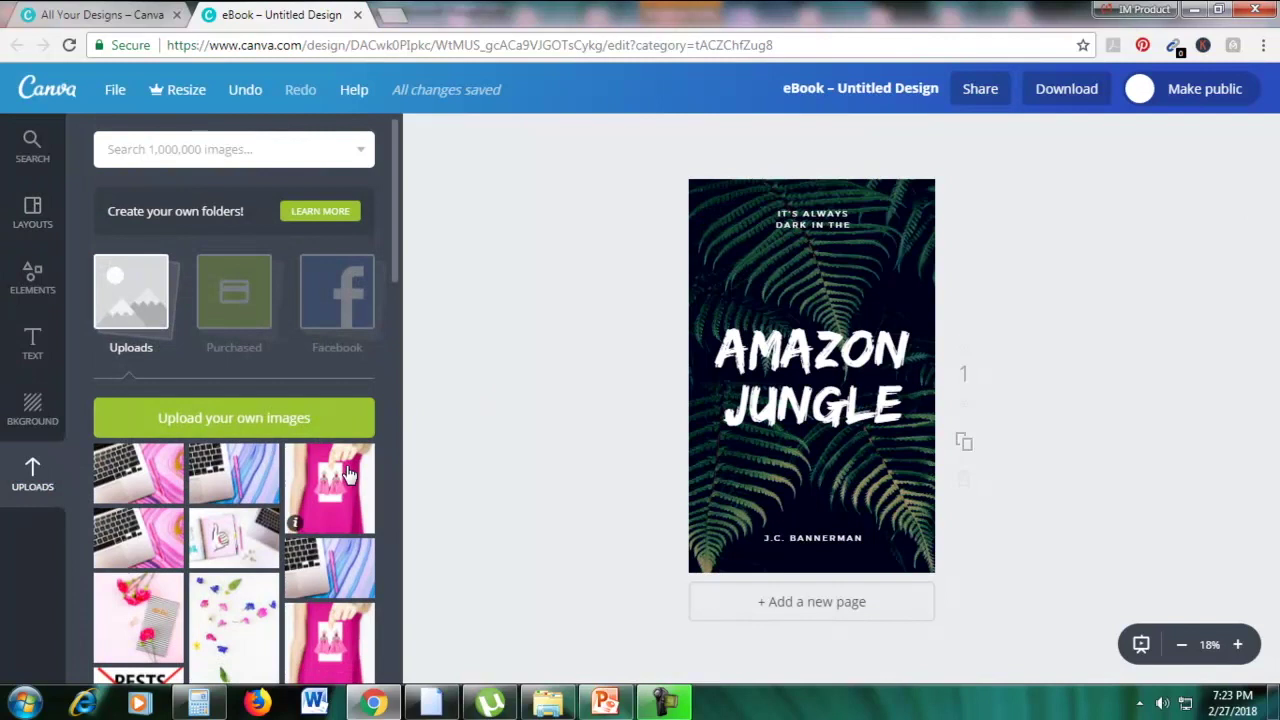
scroll(349, 474, down, 2)
drag(138, 522, 806, 441)
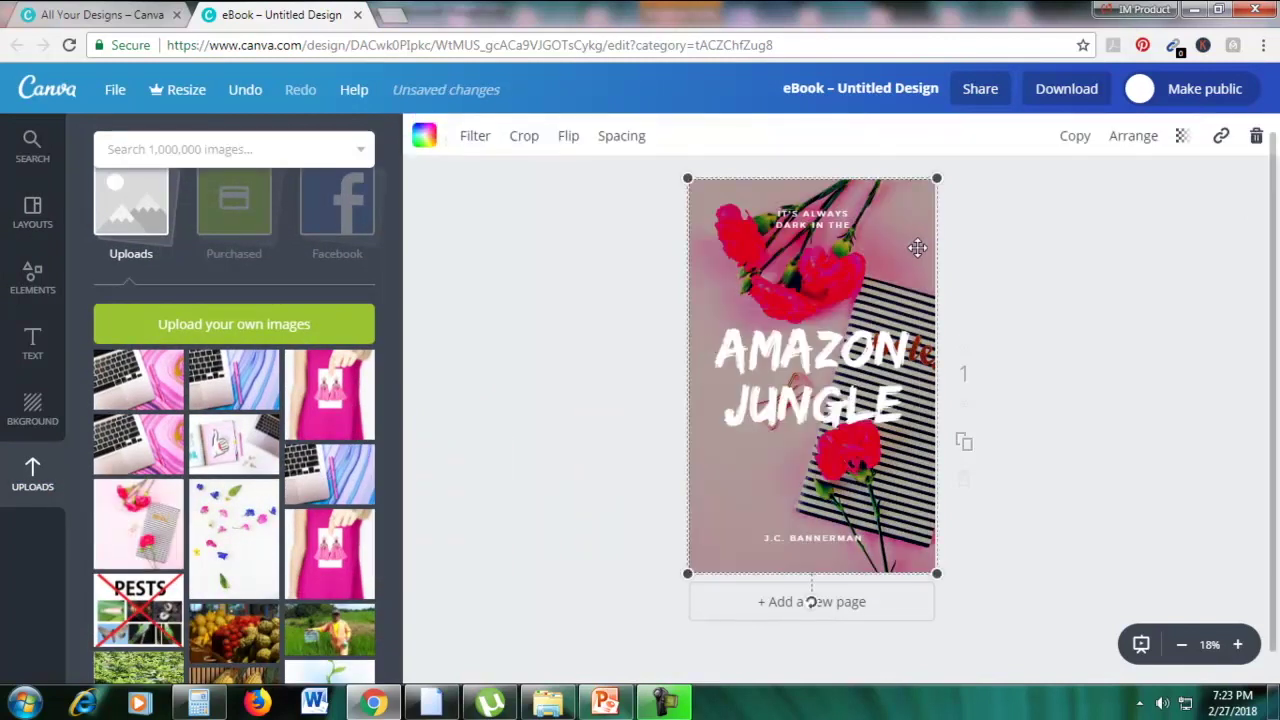
mouse_move(930, 231)
mouse_down()
mouse_move(1011, 206)
mouse_move(938, 230)
mouse_up()
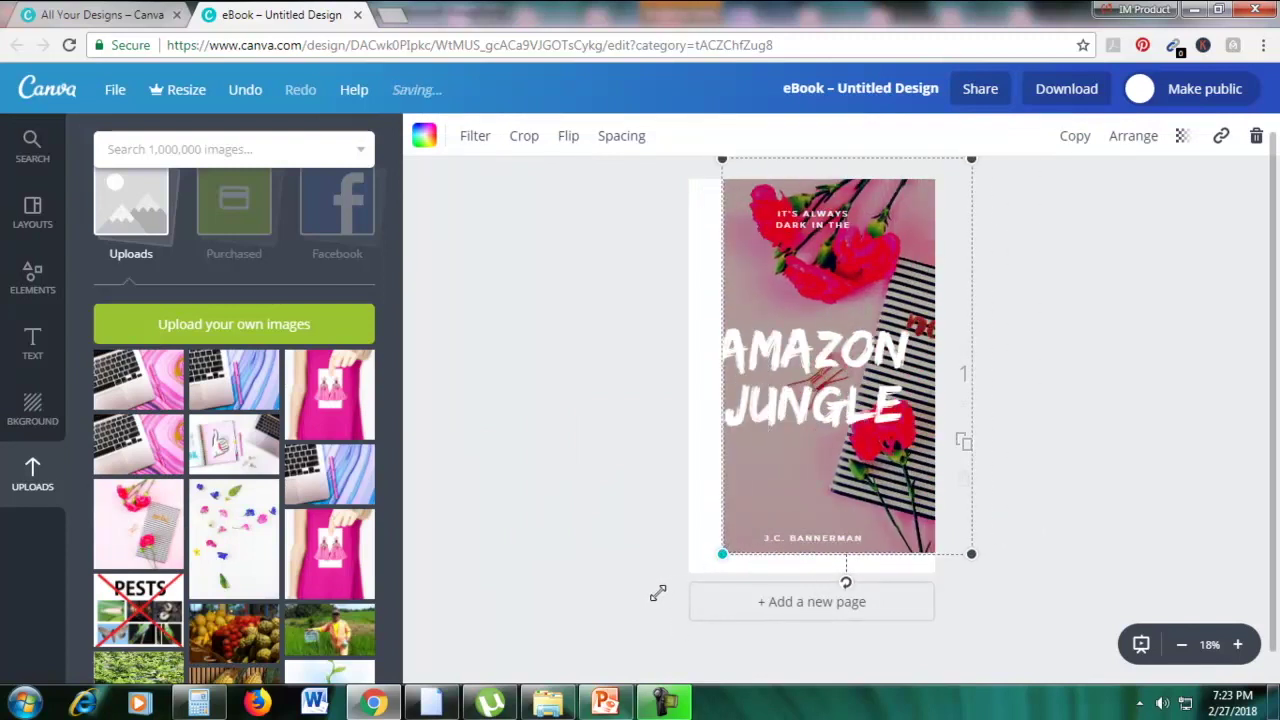
drag(658, 594, 664, 600)
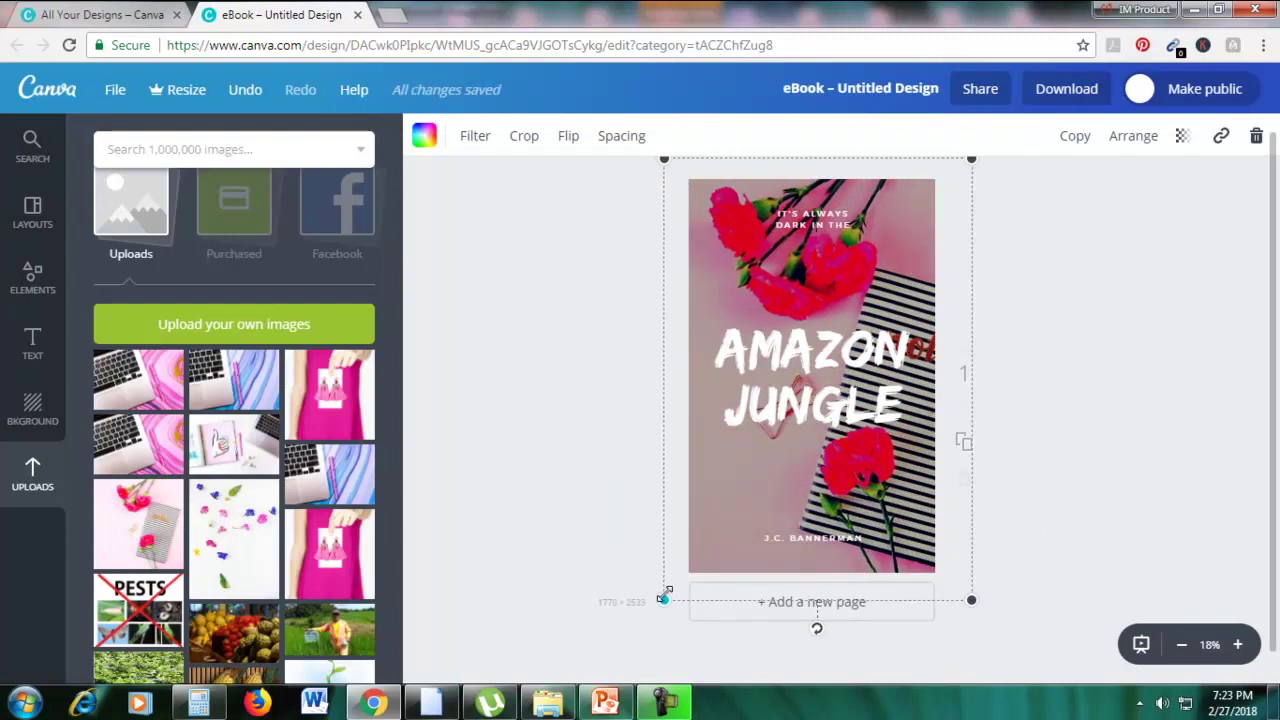
Retype the title as 'GIRL DIARIES' and colour it black
click(830, 352)
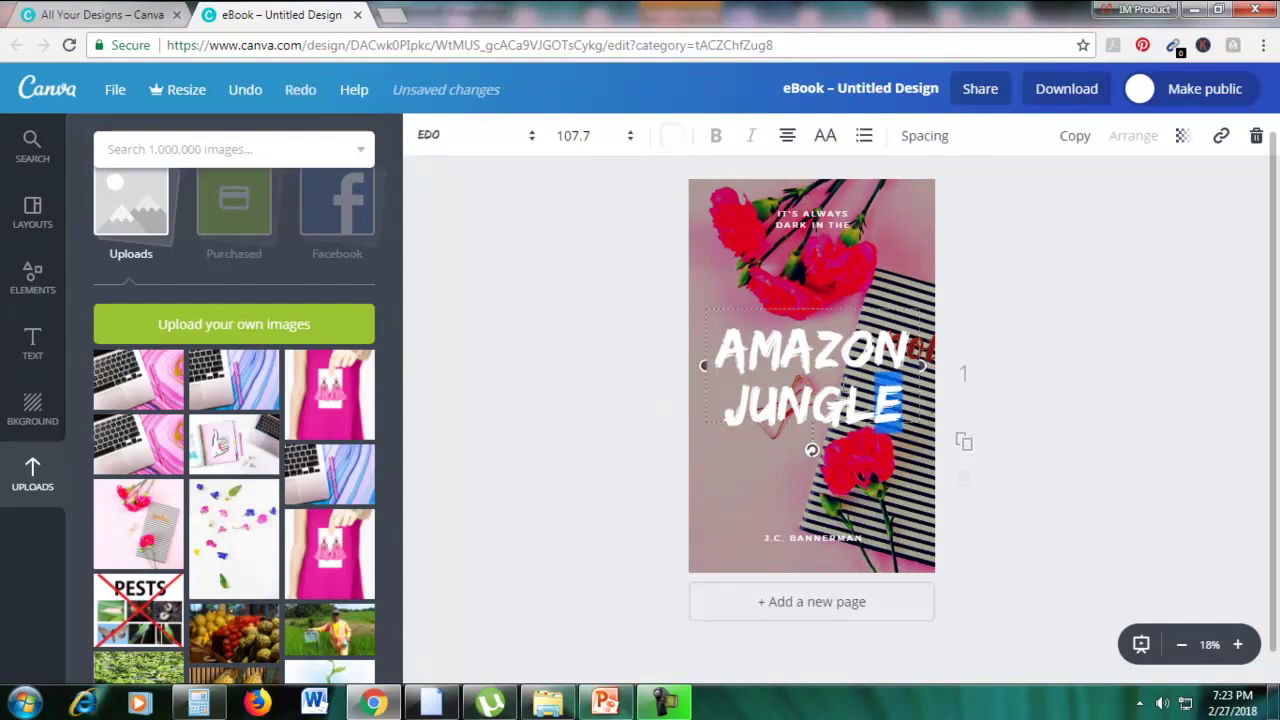
click(886, 400)
text(GIRL DIARIES)
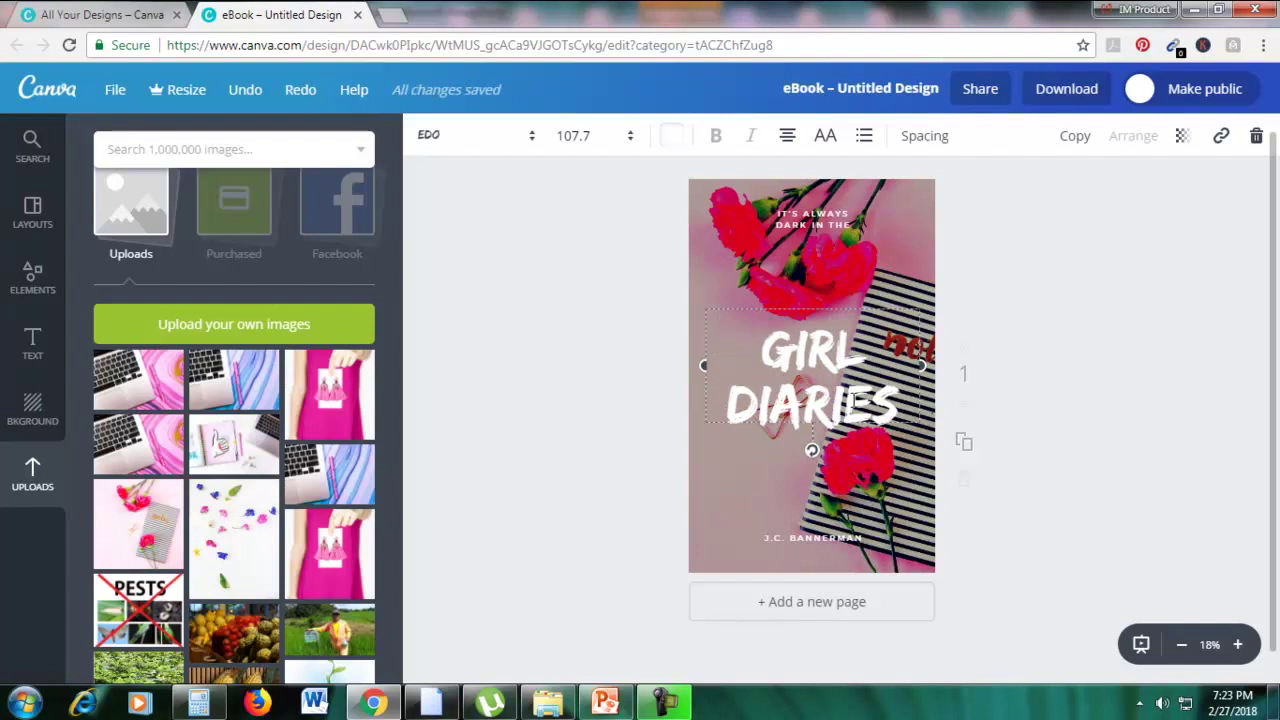
key(ctrl+a)
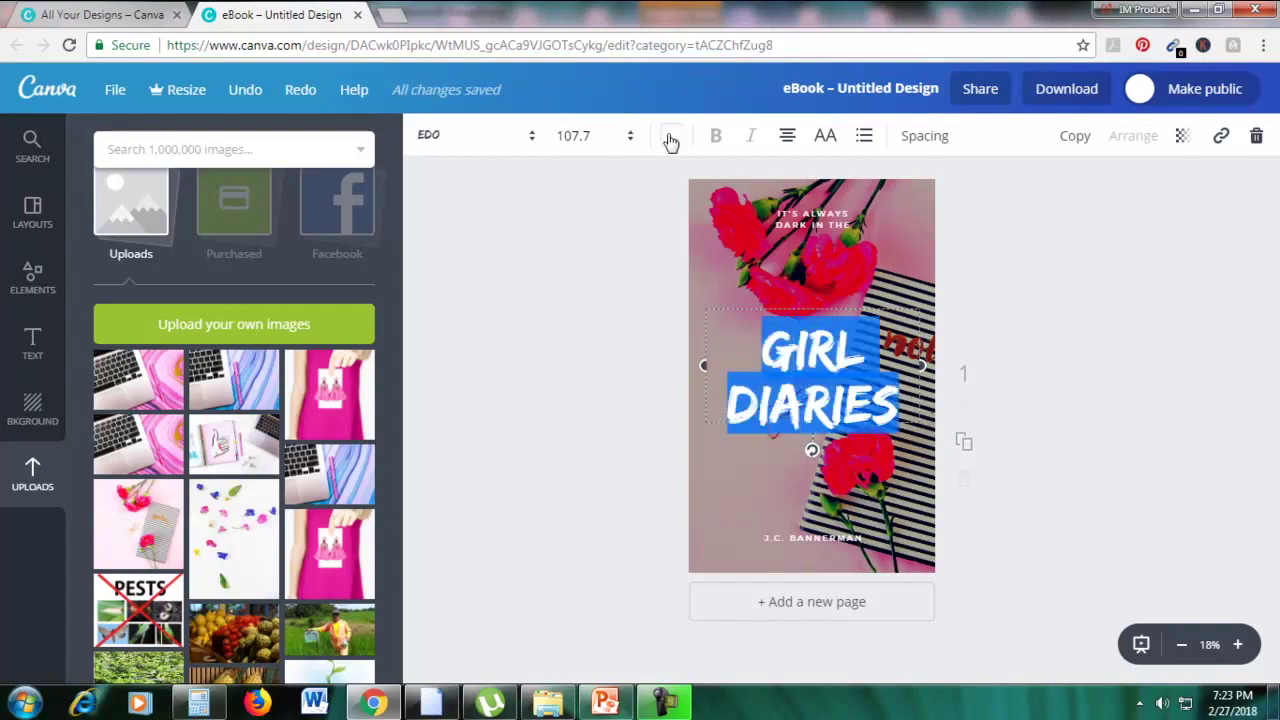
click(677, 140)
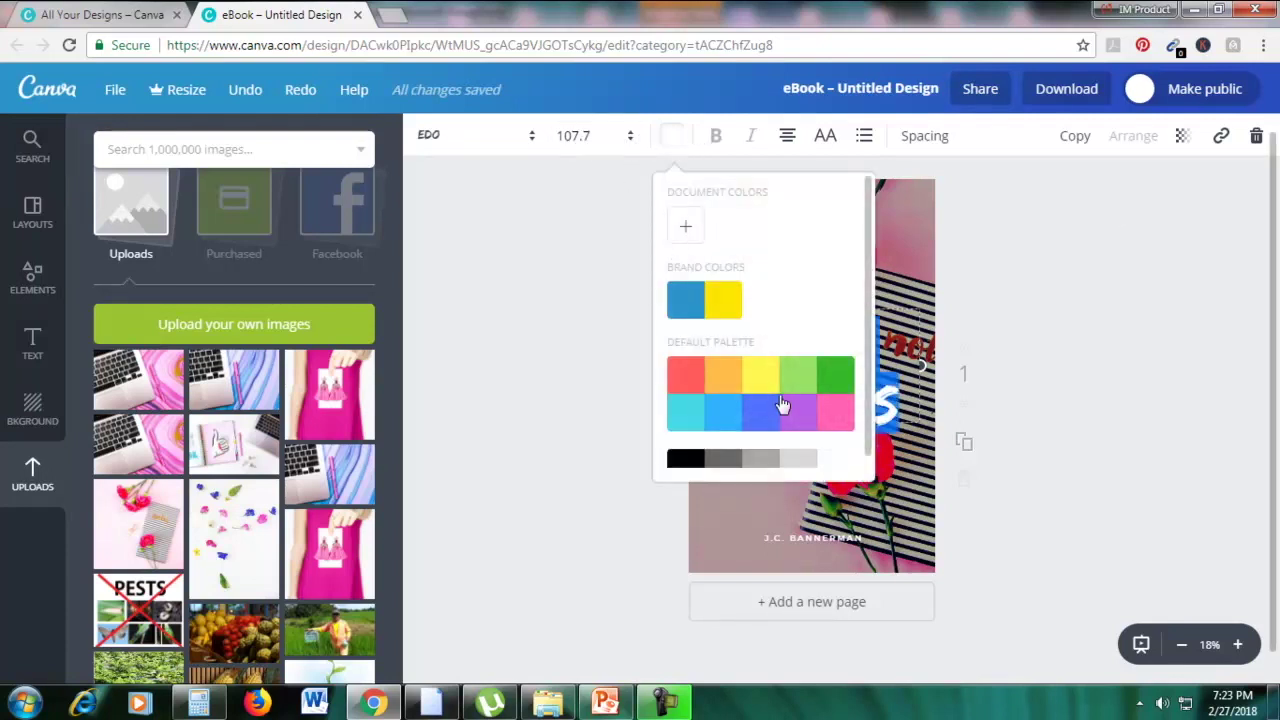
click(690, 445)
click(1130, 411)
click(778, 335)
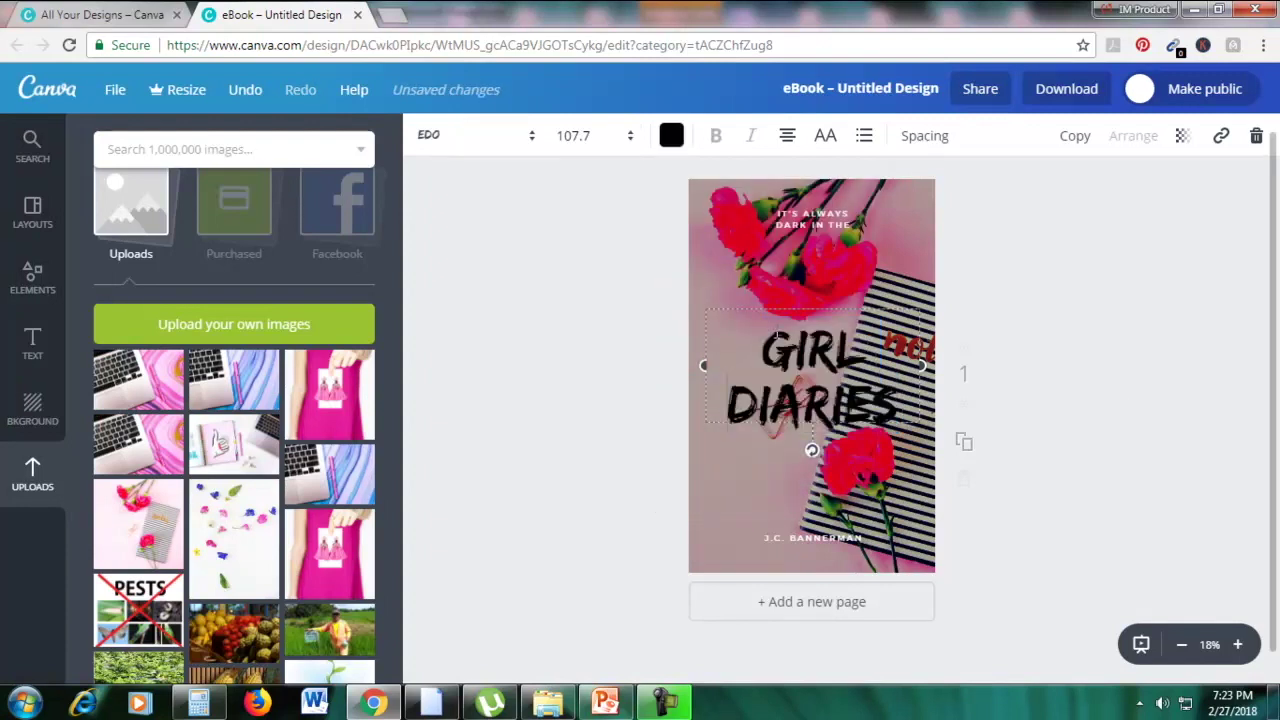
Nudge the title into place and enlarge and shift the flower photo up and left
drag(757, 326, 749, 324)
click(943, 214)
click(930, 222)
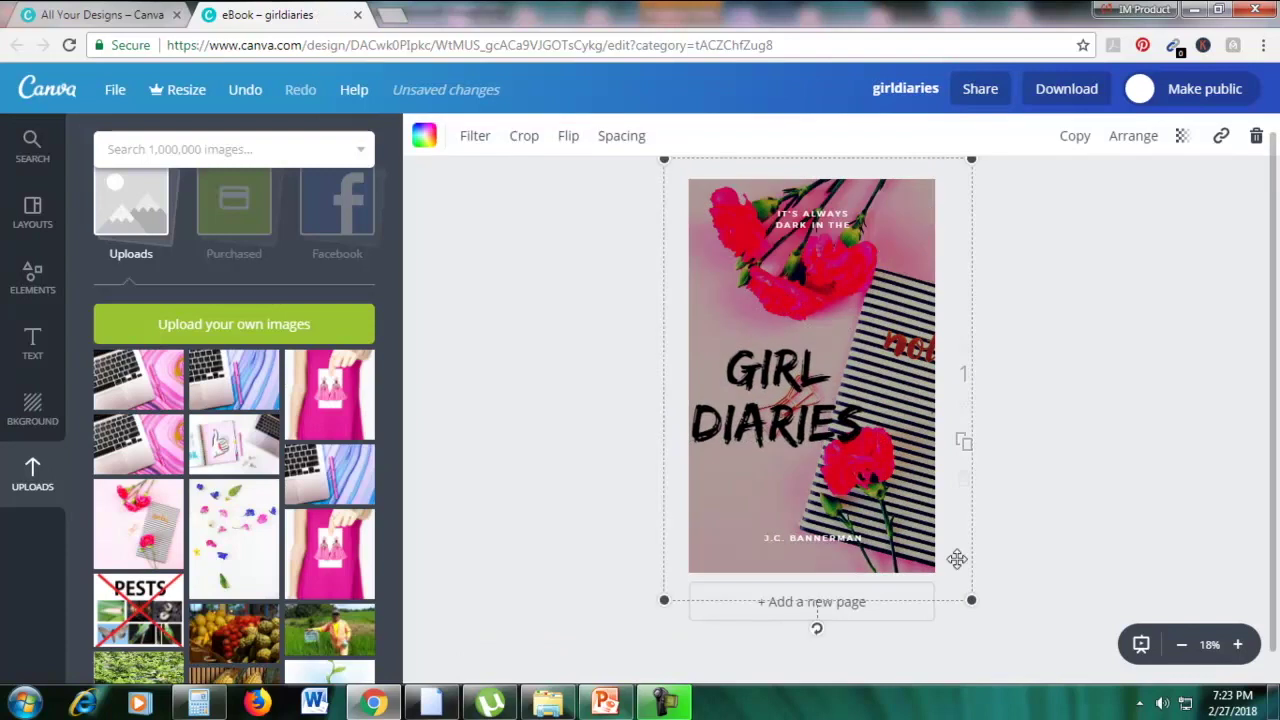
drag(1020, 675, 1160, 650)
drag(1054, 511, 826, 415)
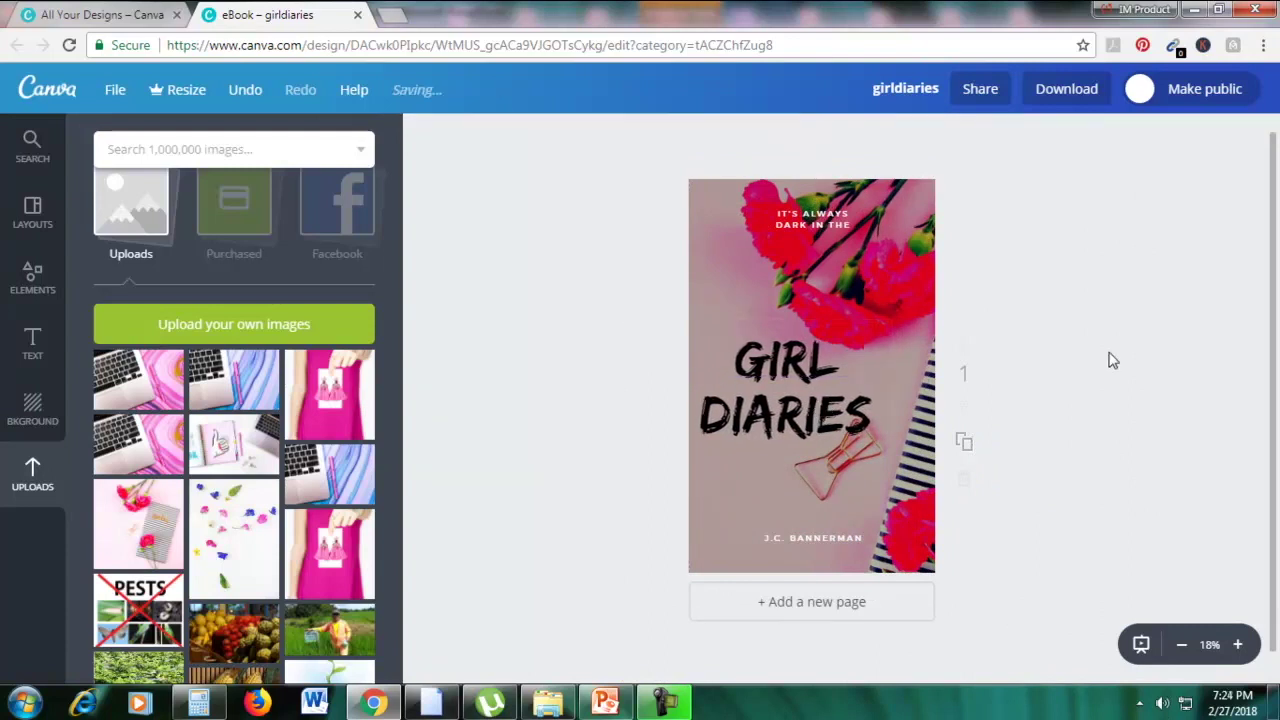
Return to the create-a-design page and scroll its design types down to Events and Ads
click(88, 16)
scroll(617, 263, down, 4)
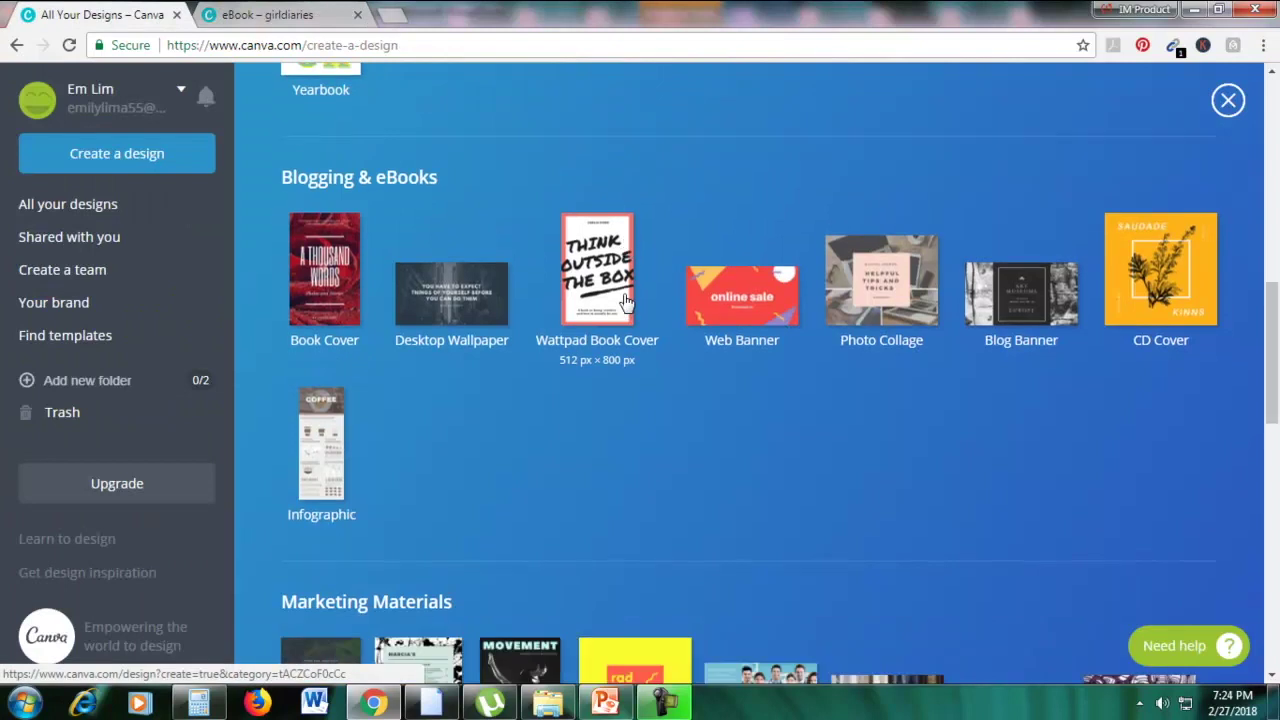
click(605, 702)
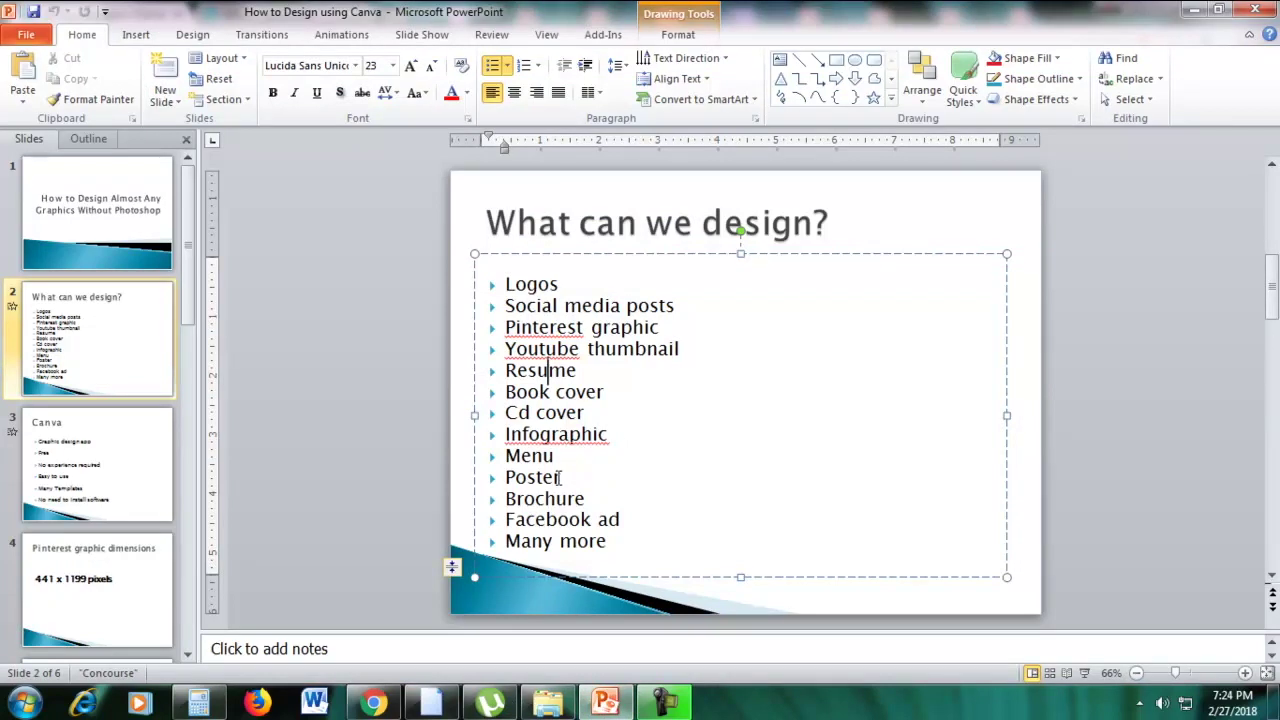
click(373, 703)
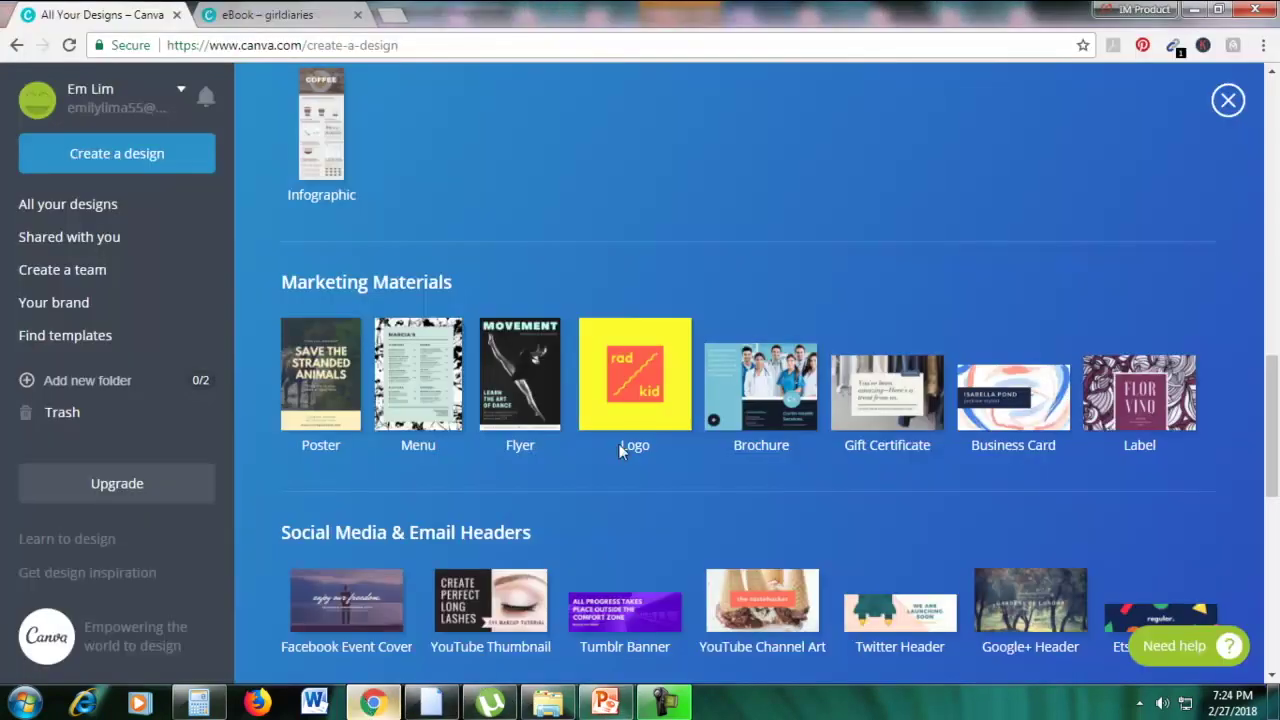
scroll(922, 309, up, 10)
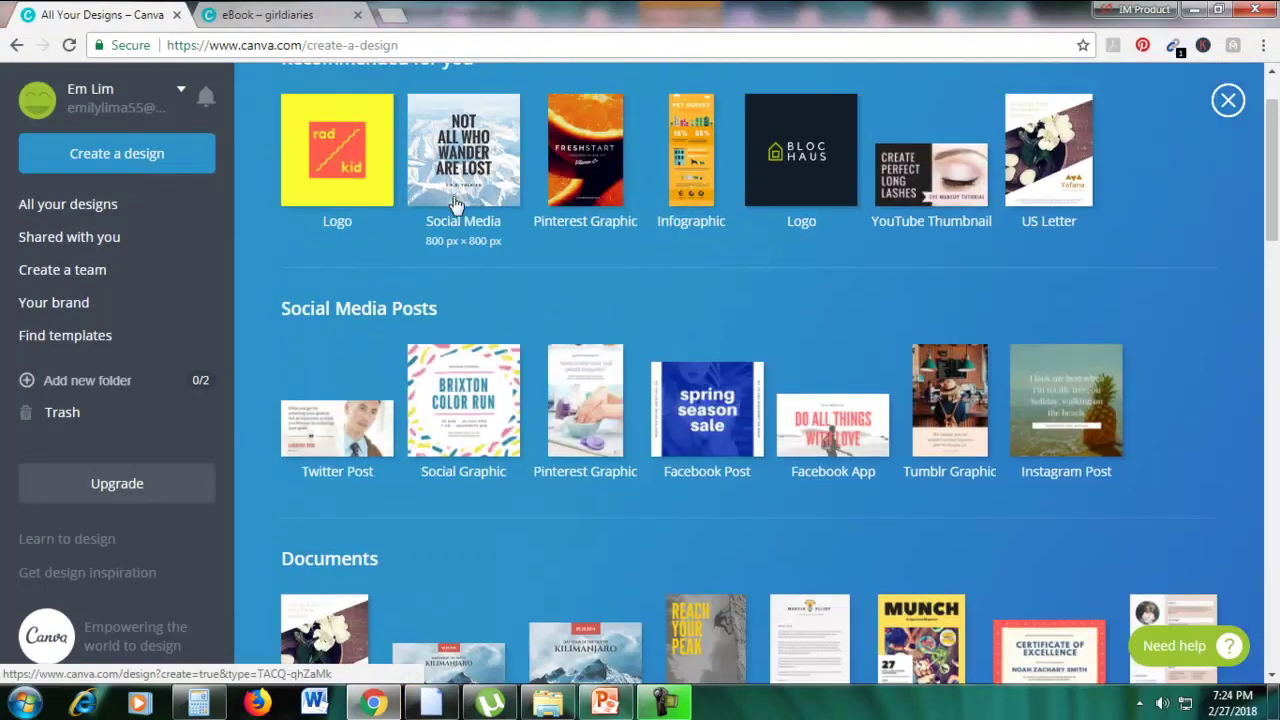
scroll(454, 204, down, 12)
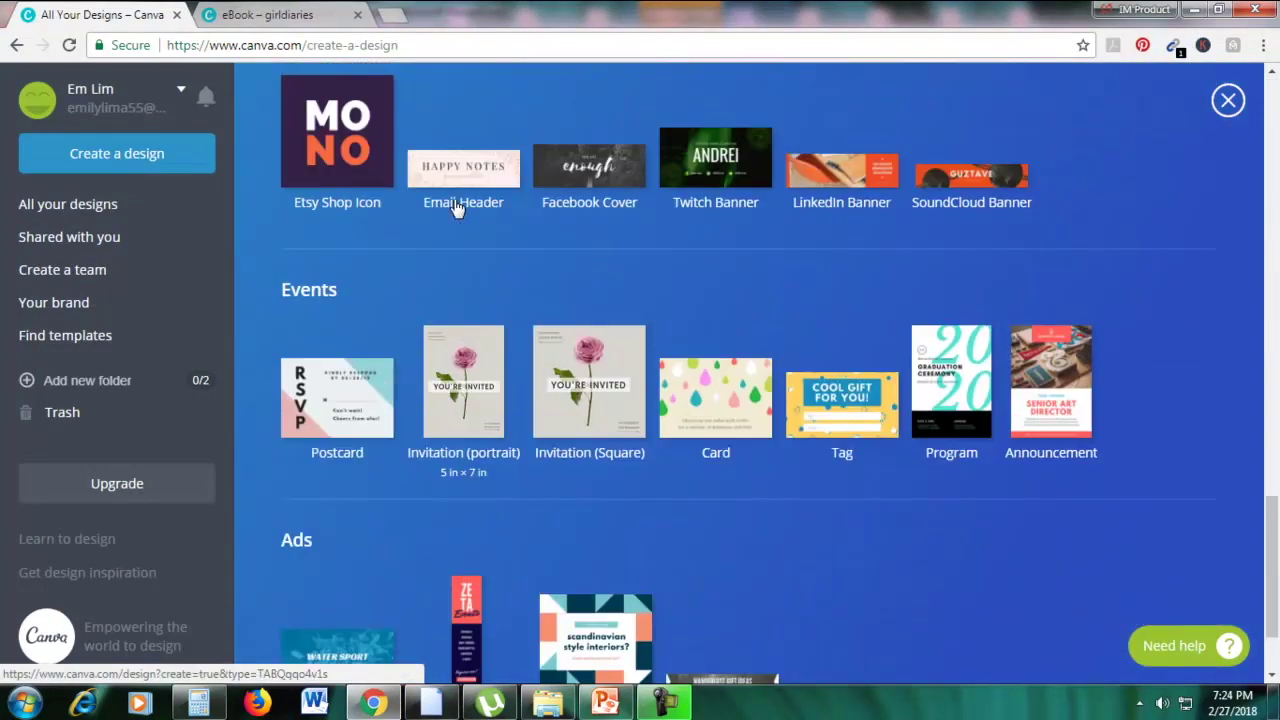
scroll(454, 204, up, 6)
scroll(454, 199, up, 5)
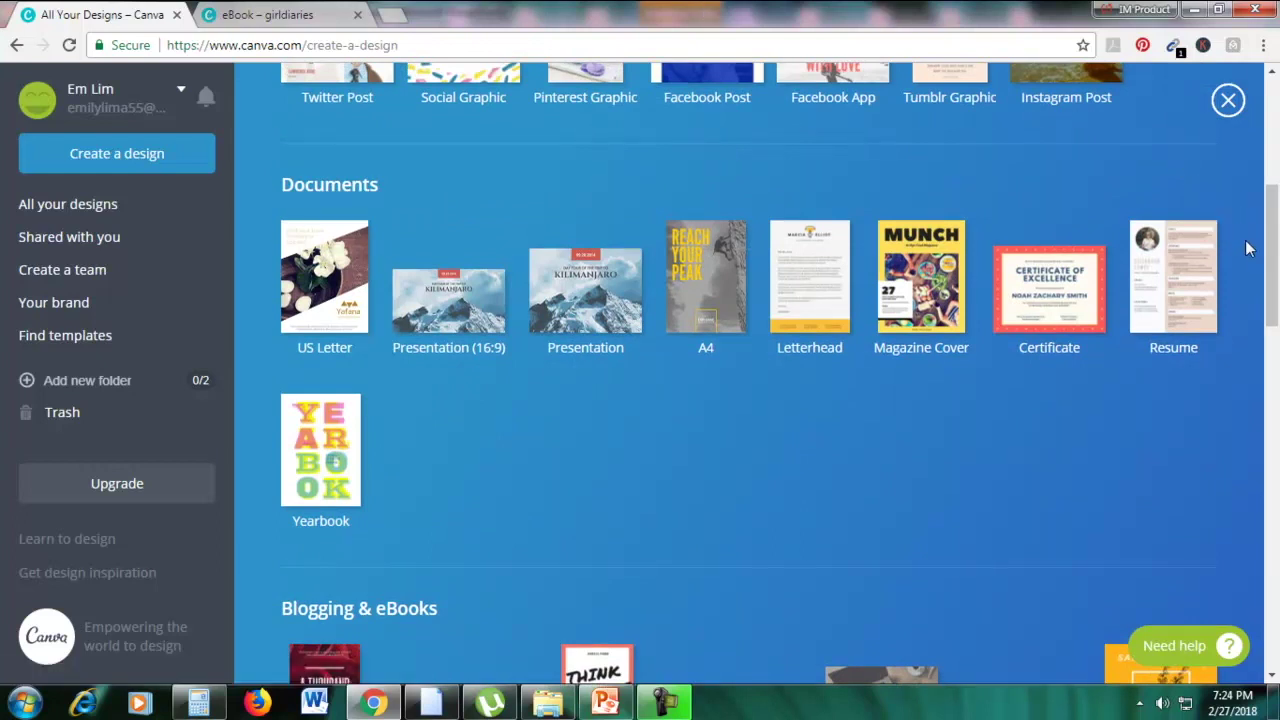
drag(1271, 265, 1225, 603)
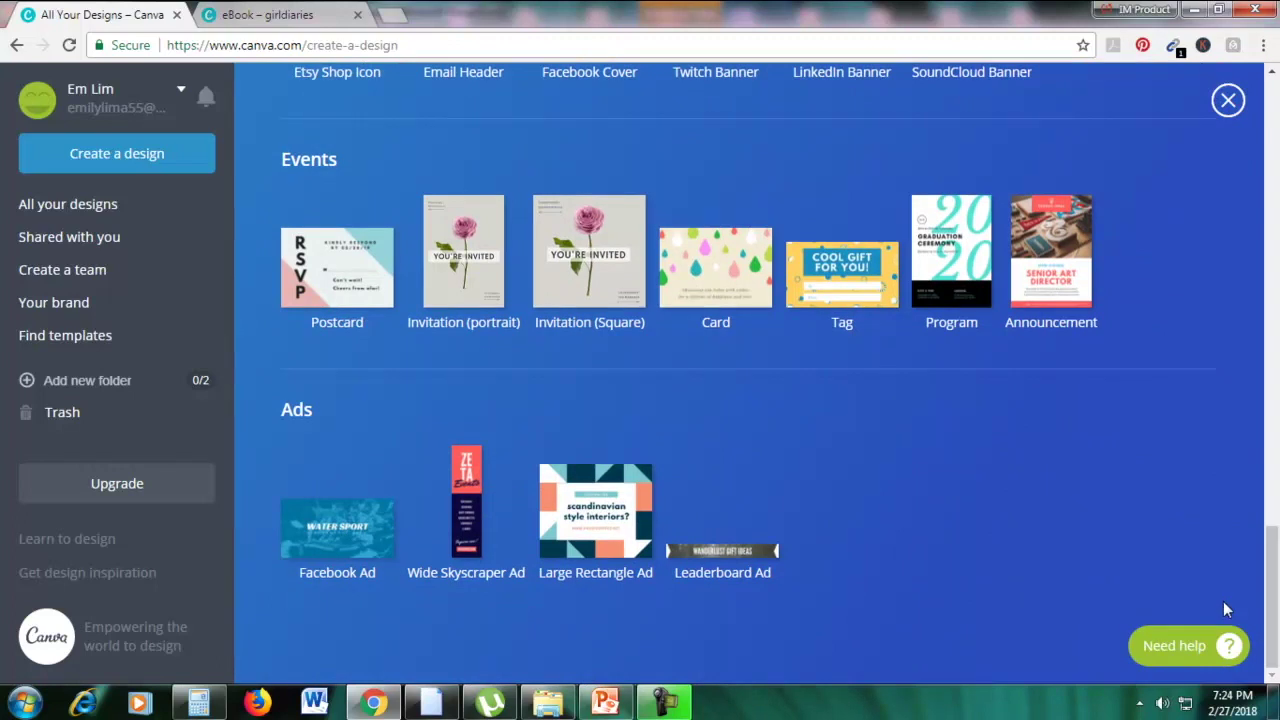